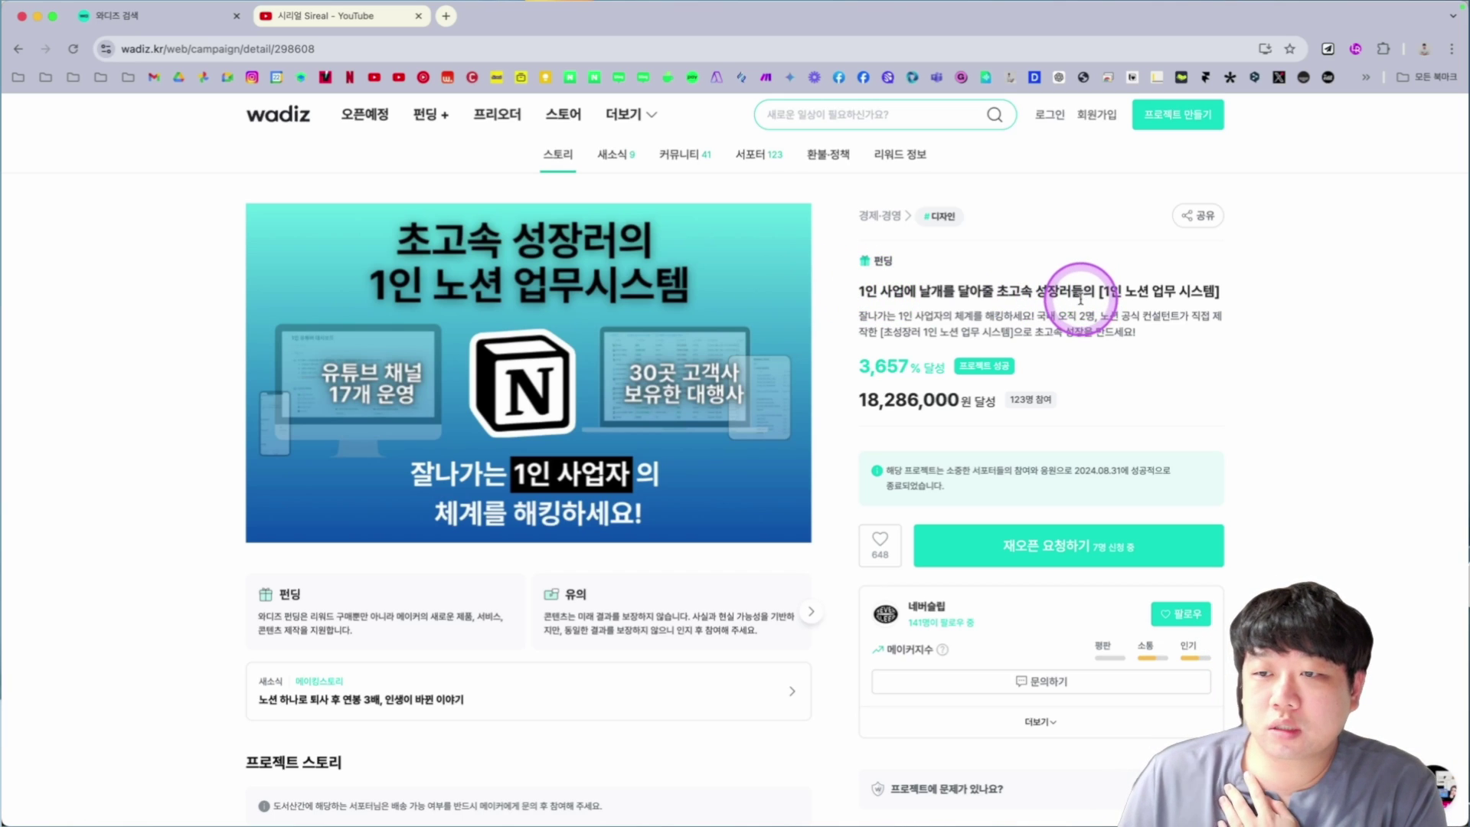
Scroll through the Wadiz 1인 노션 업무시스템 funding campaign page.
{"action": "scroll", "coordinate": [699, 344], "scroll_direction": "down", "scroll_amount": 3}
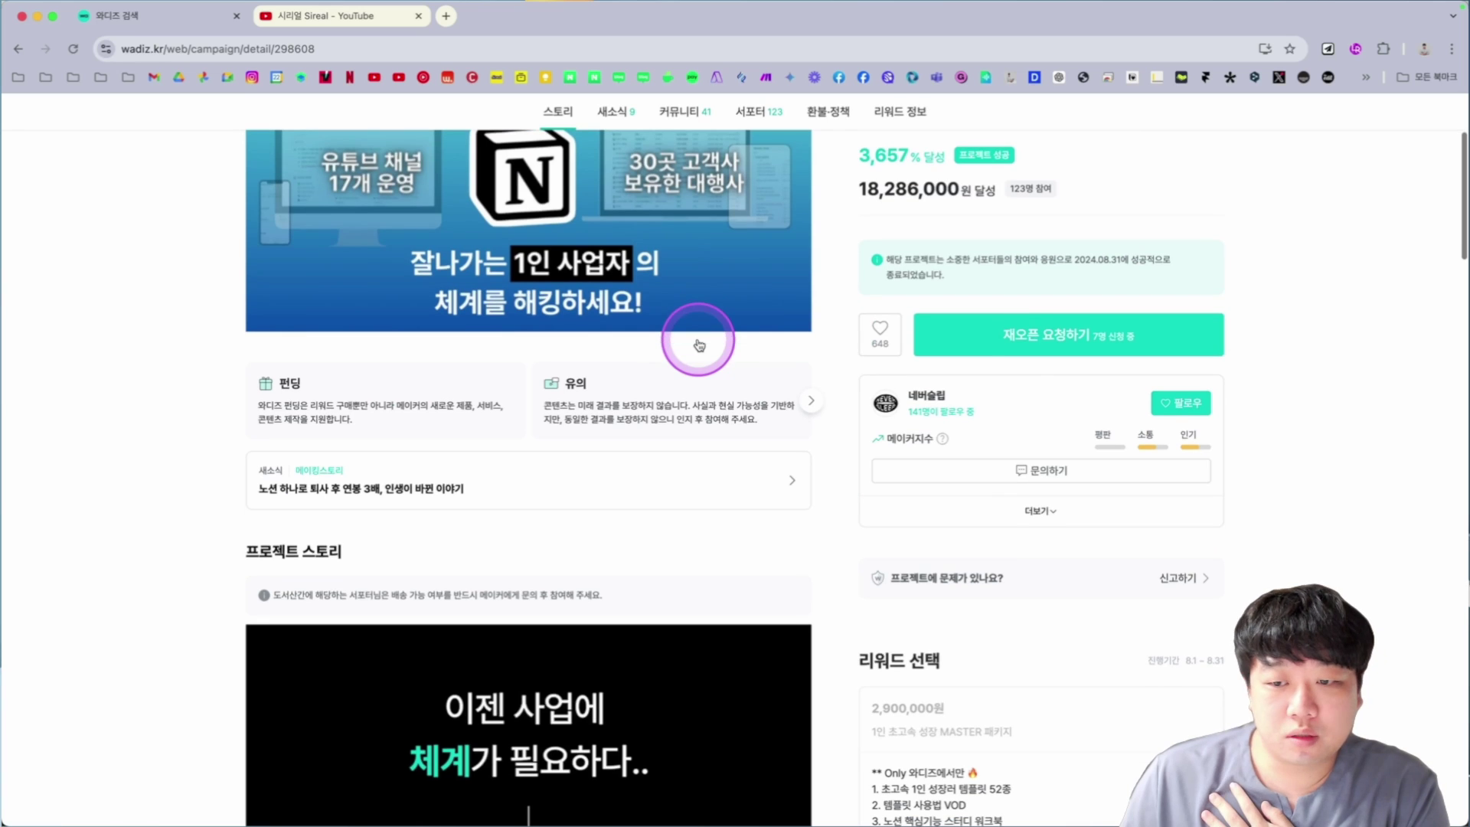
{"action": "scroll", "coordinate": [788, 393], "scroll_direction": "down", "scroll_amount": 4}
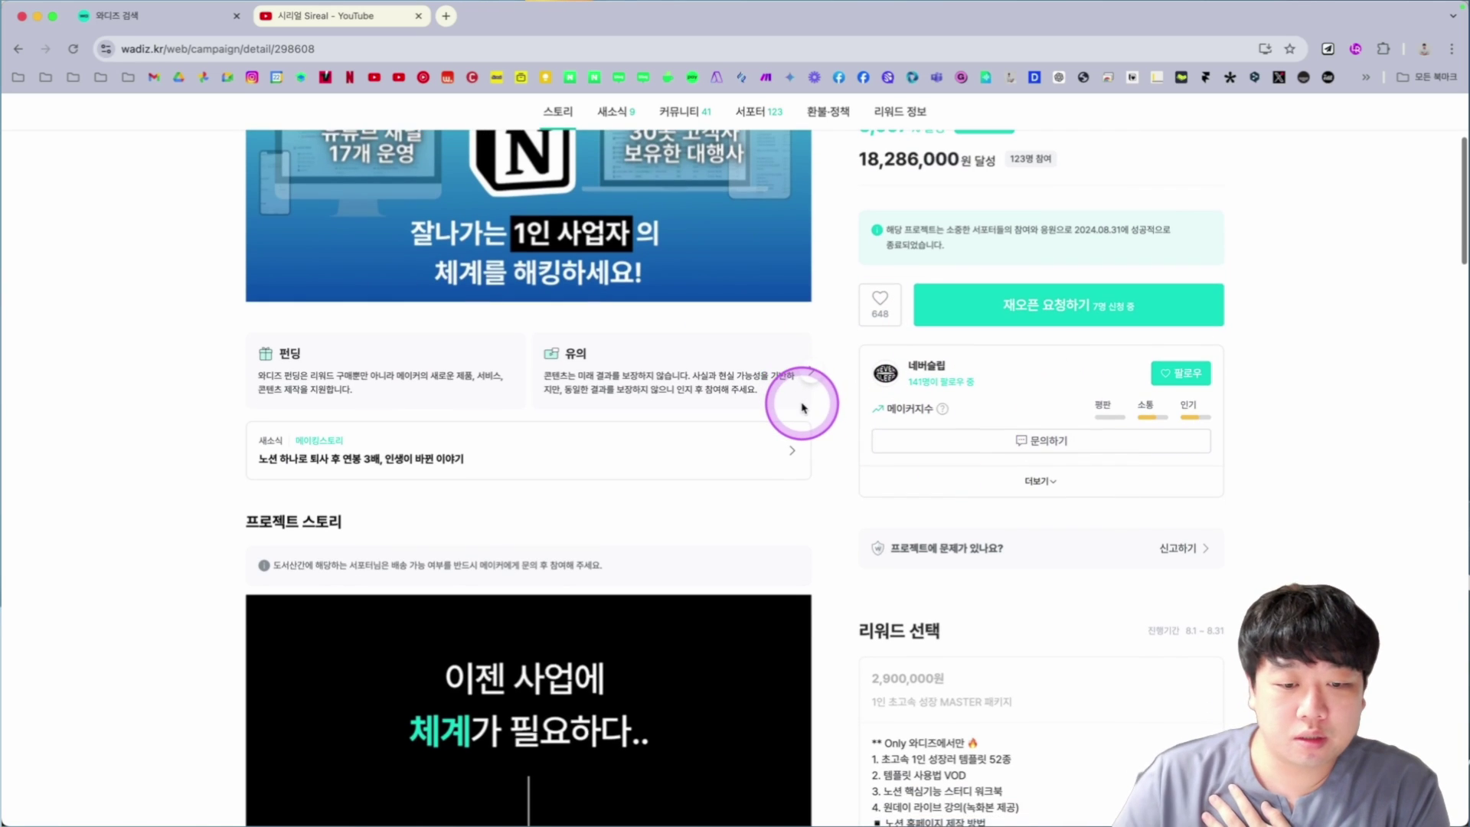
{"action": "scroll", "coordinate": [771, 385], "scroll_direction": "down", "scroll_amount": 10}
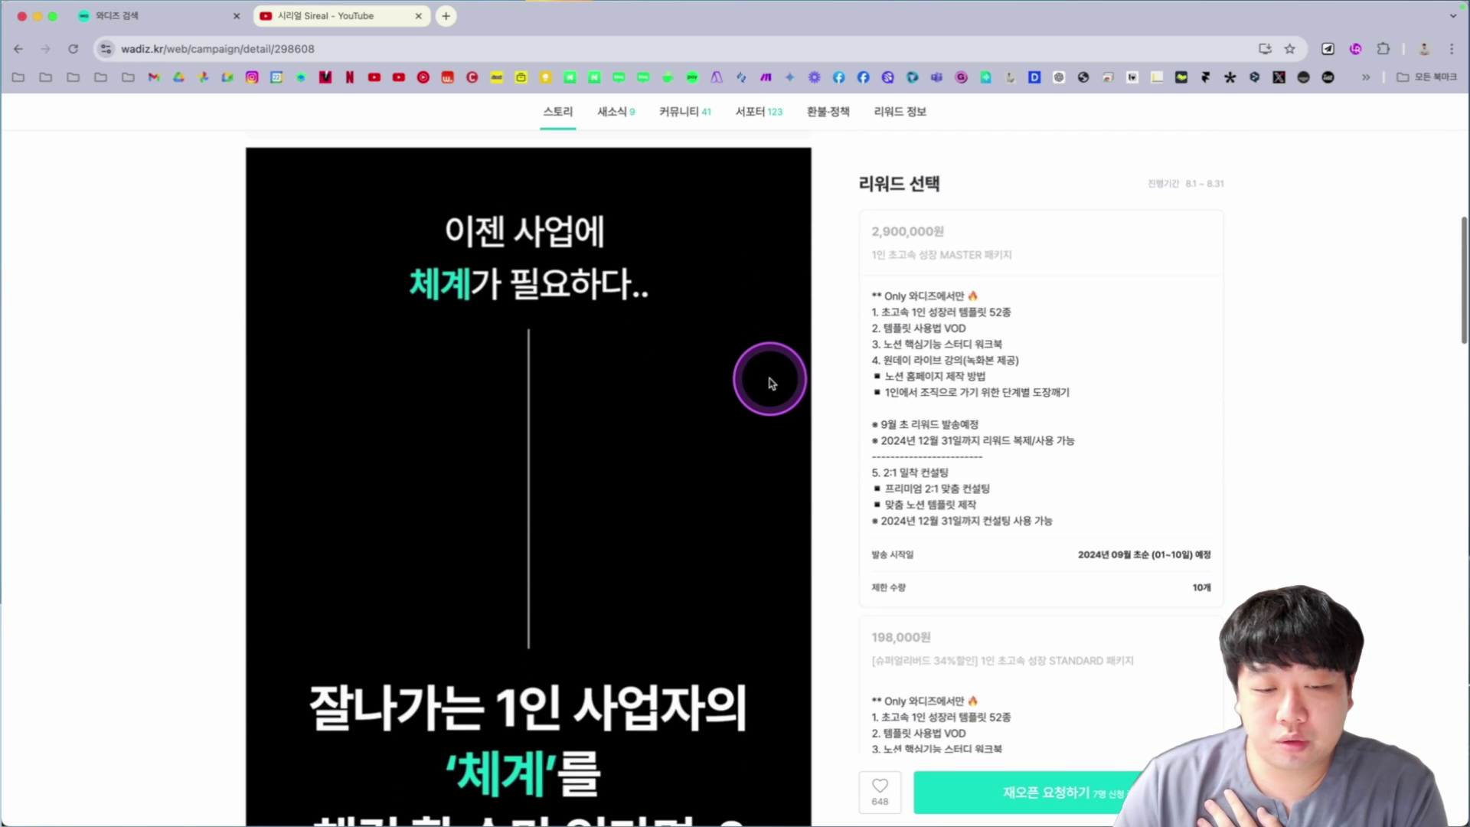
{"action": "scroll", "coordinate": [768, 387], "scroll_direction": "down", "scroll_amount": 10}
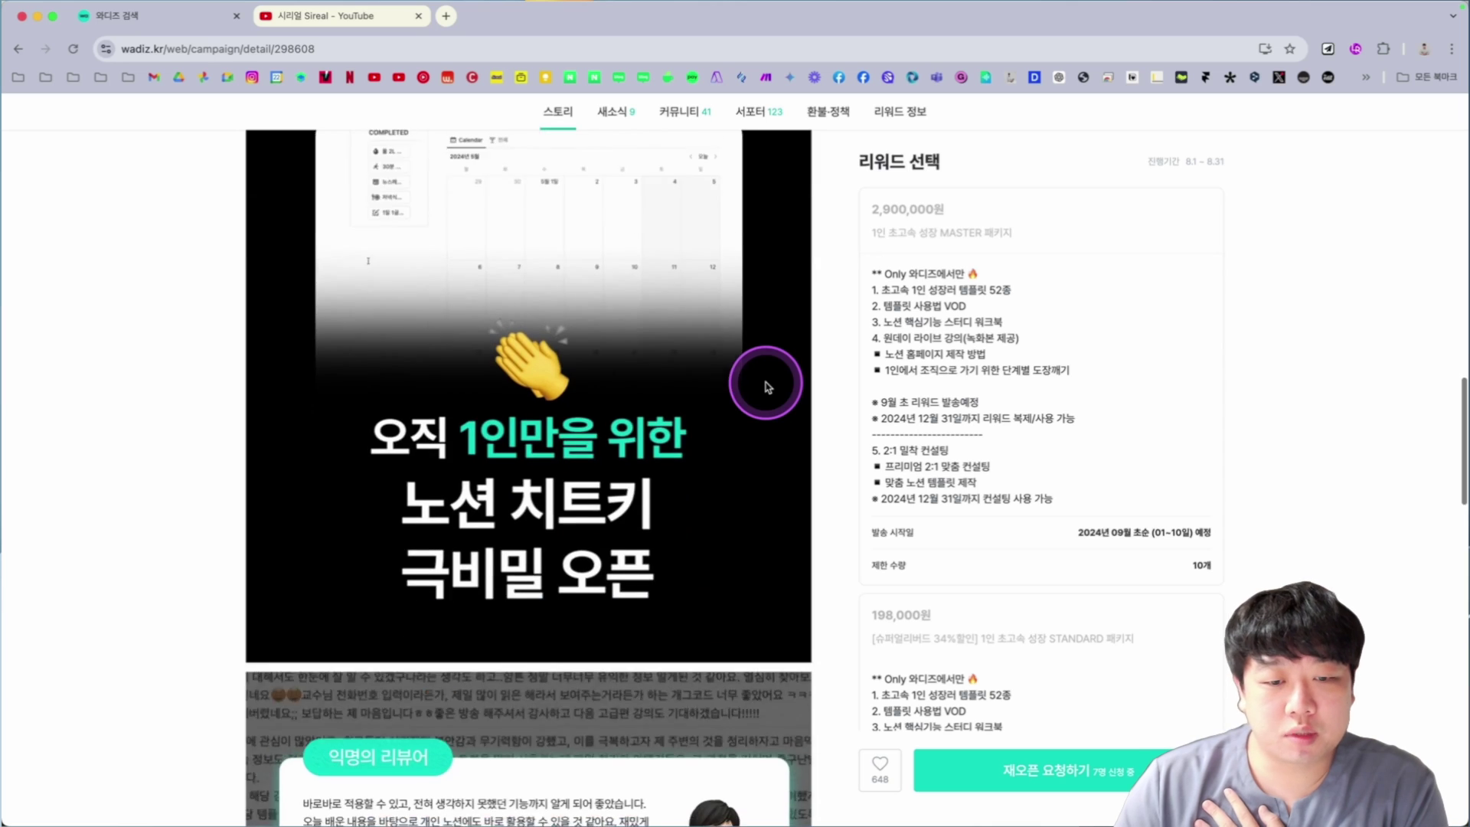
{"action": "scroll", "coordinate": [811, 461], "scroll_direction": "down", "scroll_amount": 7}
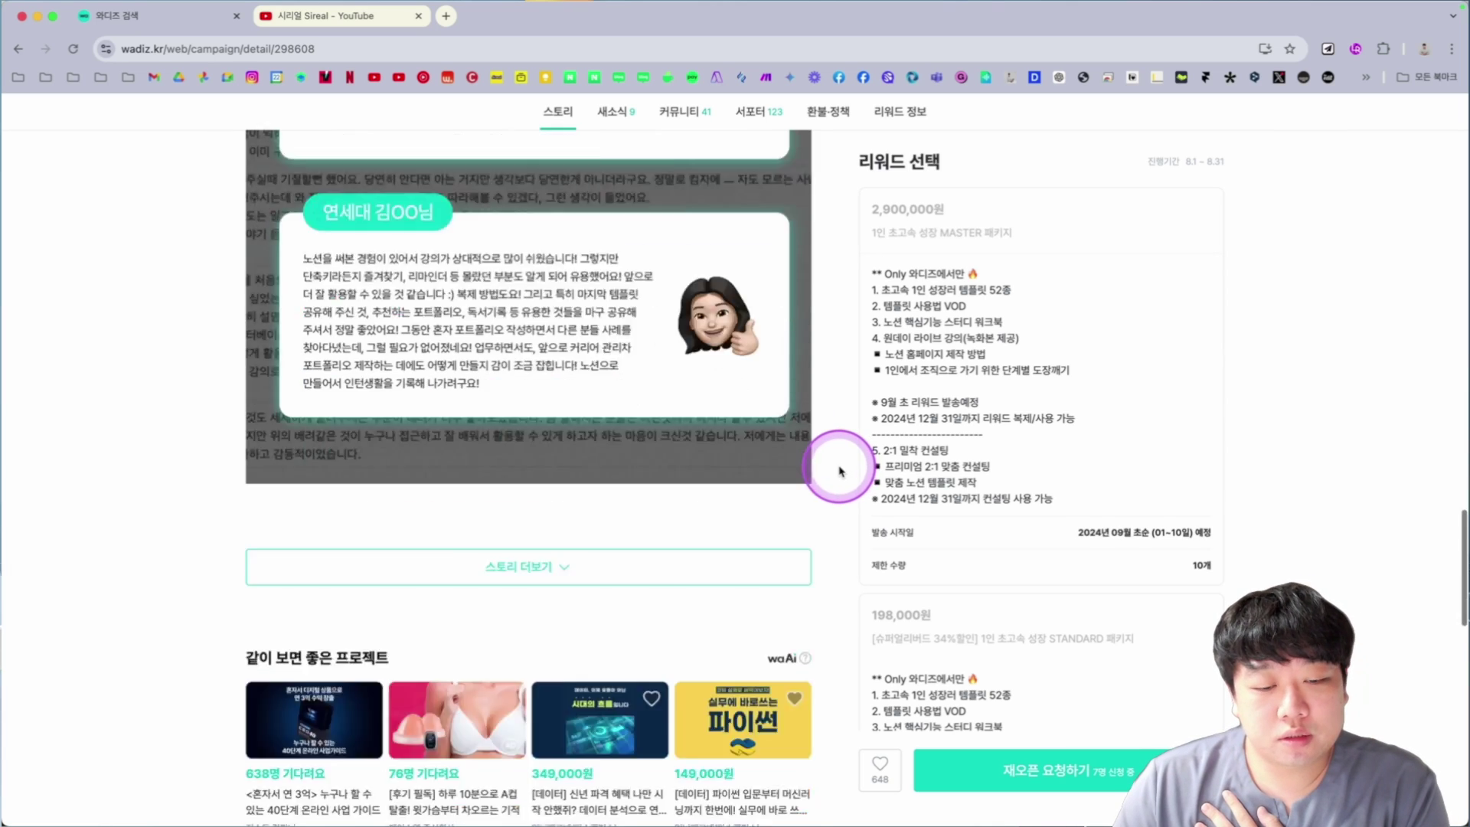
{"action": "scroll", "coordinate": [669, 397], "scroll_direction": "up", "scroll_amount": 20}
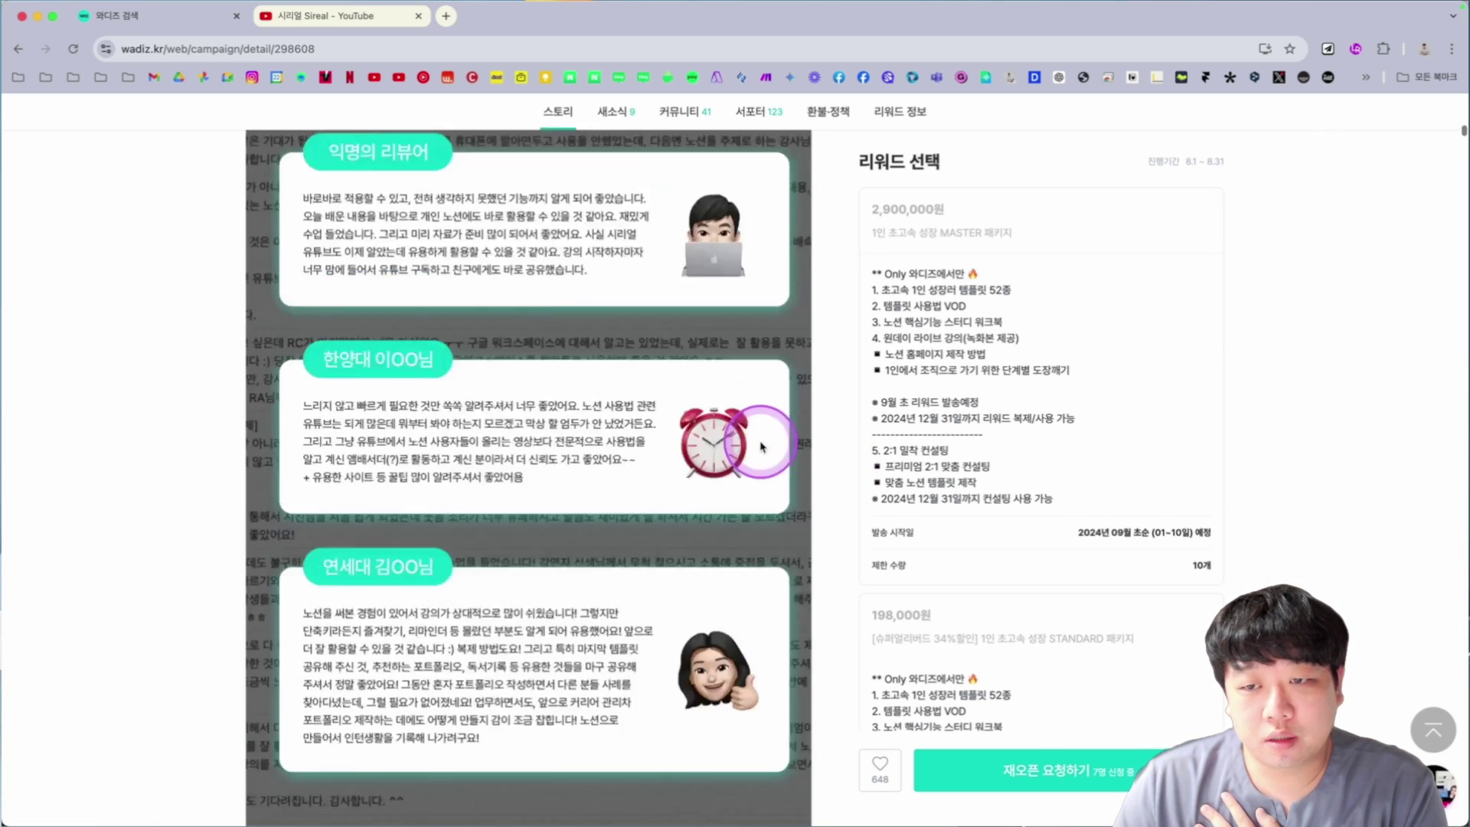
{"action": "scroll", "coordinate": [762, 447], "scroll_direction": "up", "scroll_amount": 2}
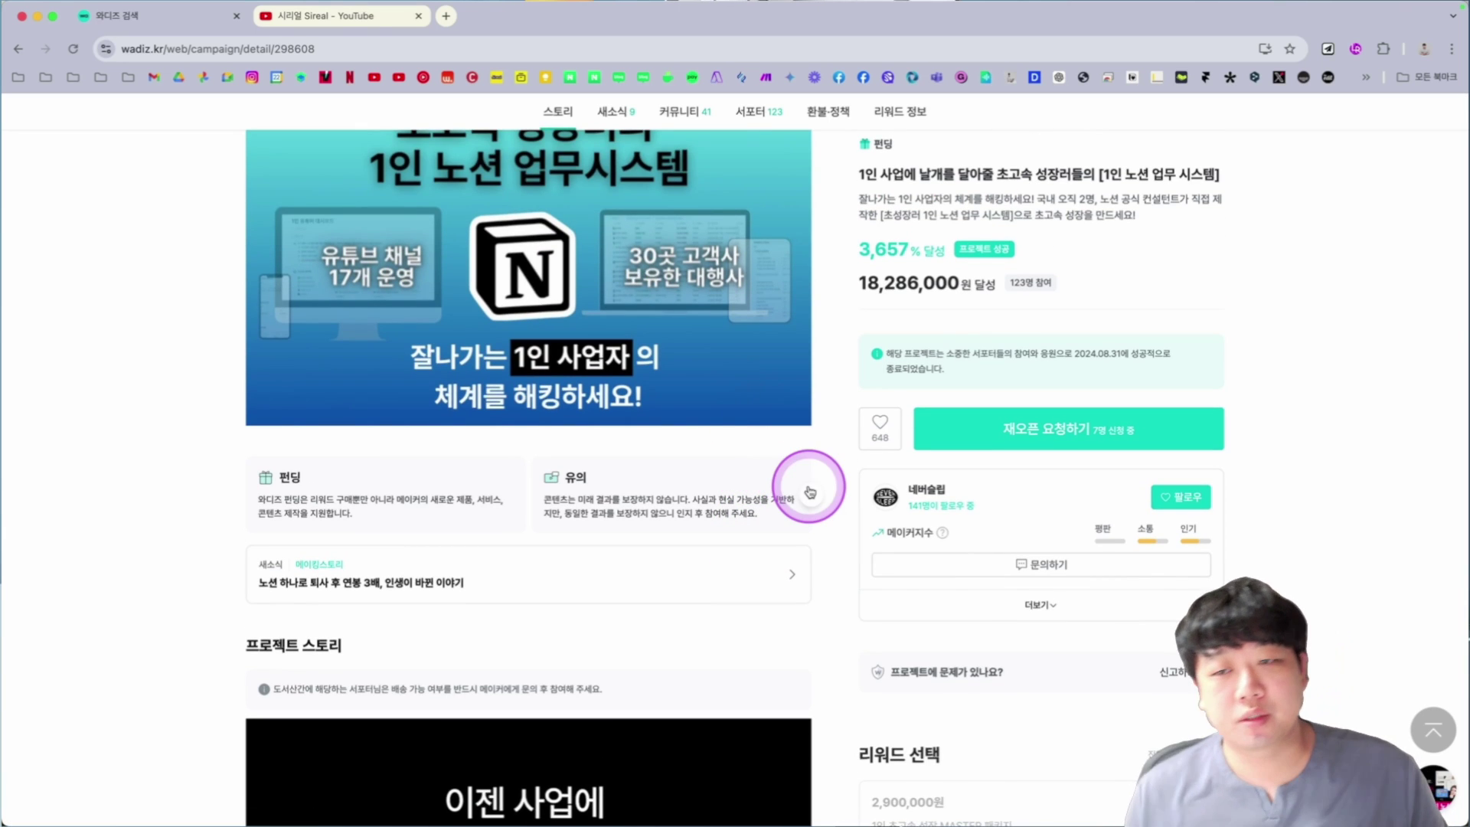
Switch to the 초고속 1인 성장러 템플릿 page in Notion and skim it.
{"action": "key", "text": "super+Tab"}
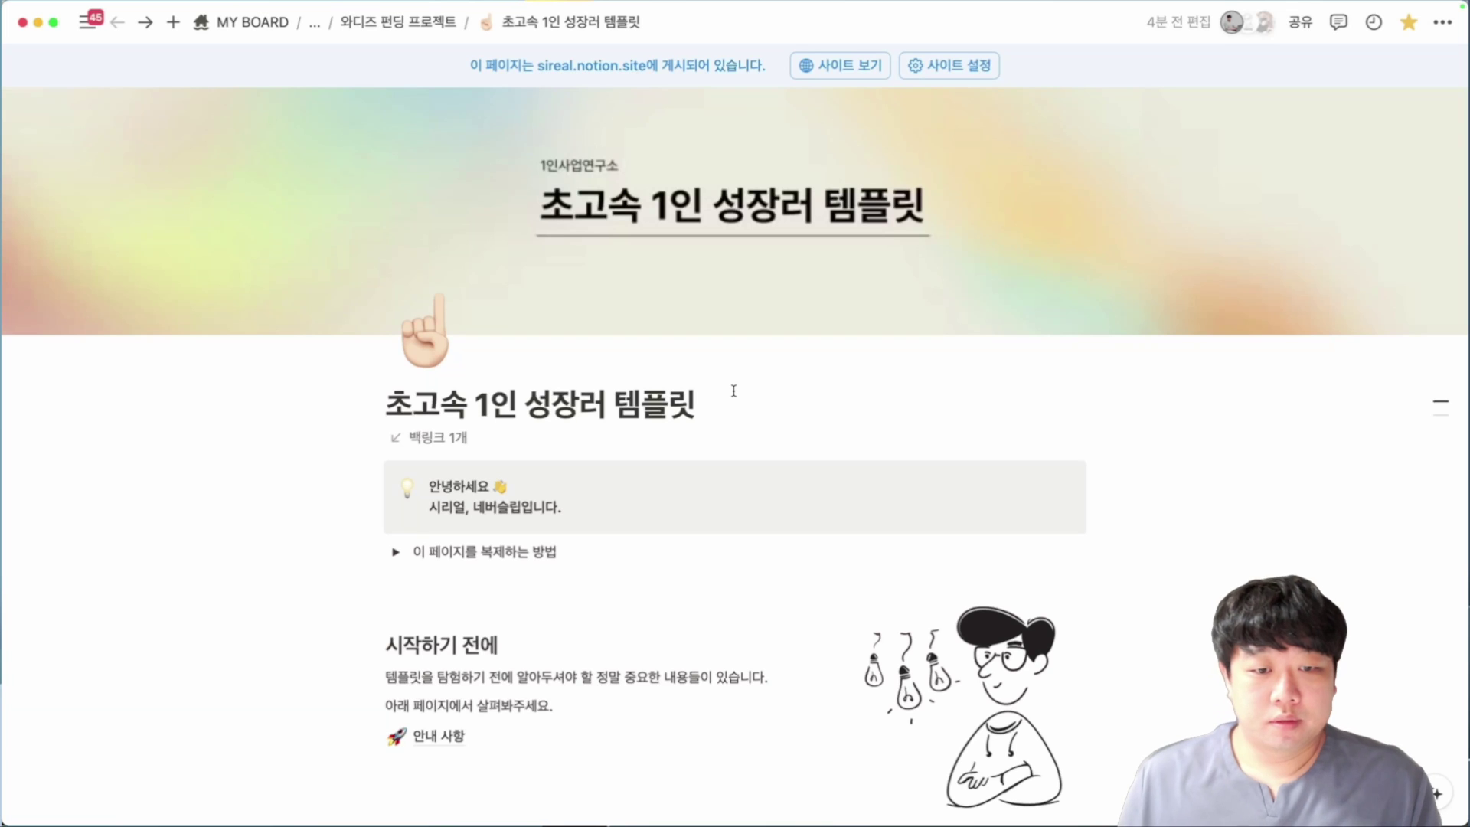
{"action": "scroll", "coordinate": [733, 391], "scroll_direction": "down", "scroll_amount": 1}
{"action": "scroll", "coordinate": [733, 390], "scroll_direction": "up", "scroll_amount": 1}
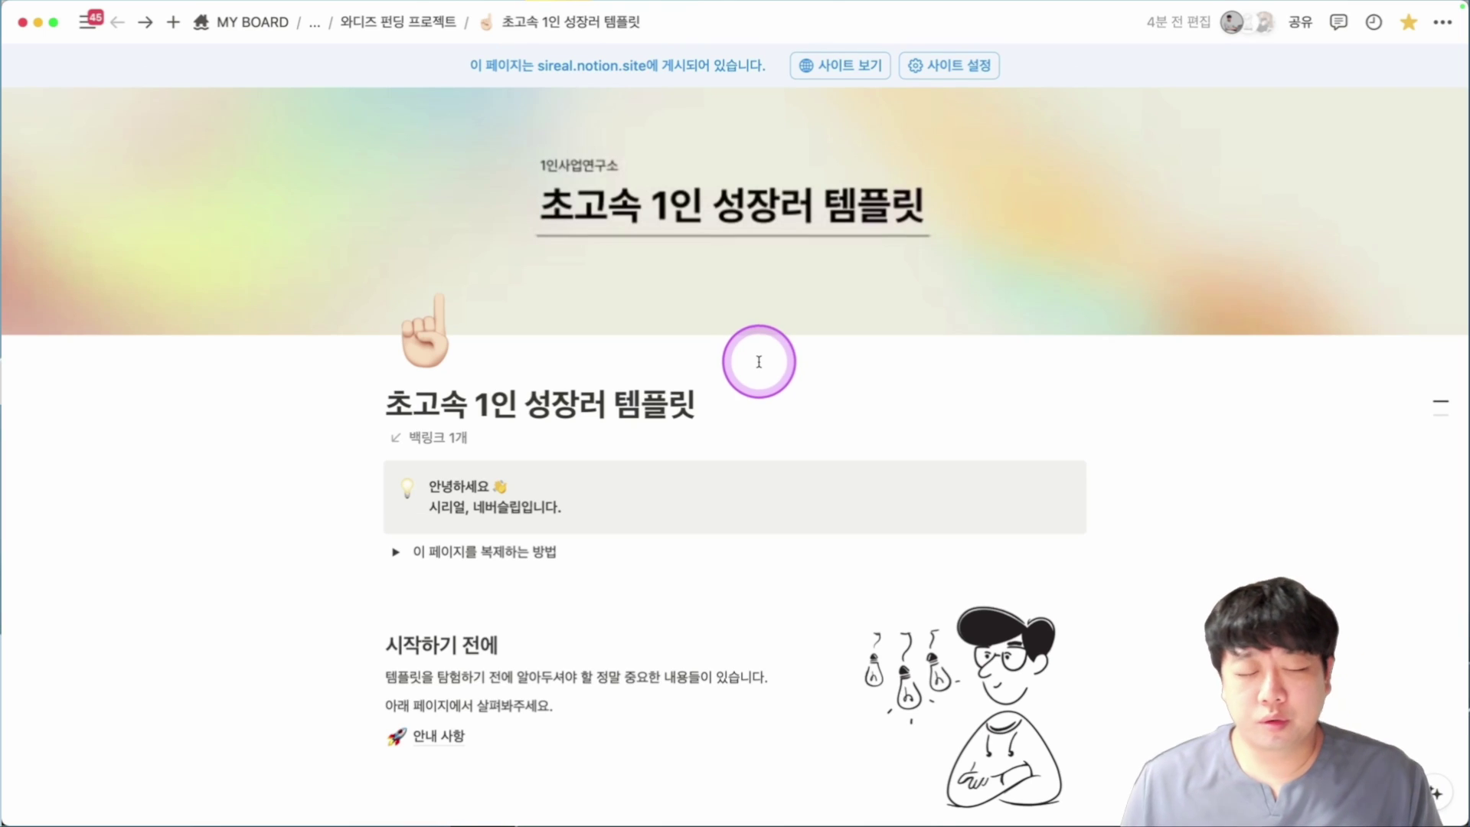
Expand the duplication toggle and copy the published site link from 사이트 설정.
{"action": "scroll", "coordinate": [712, 394], "scroll_direction": "down", "scroll_amount": 2}
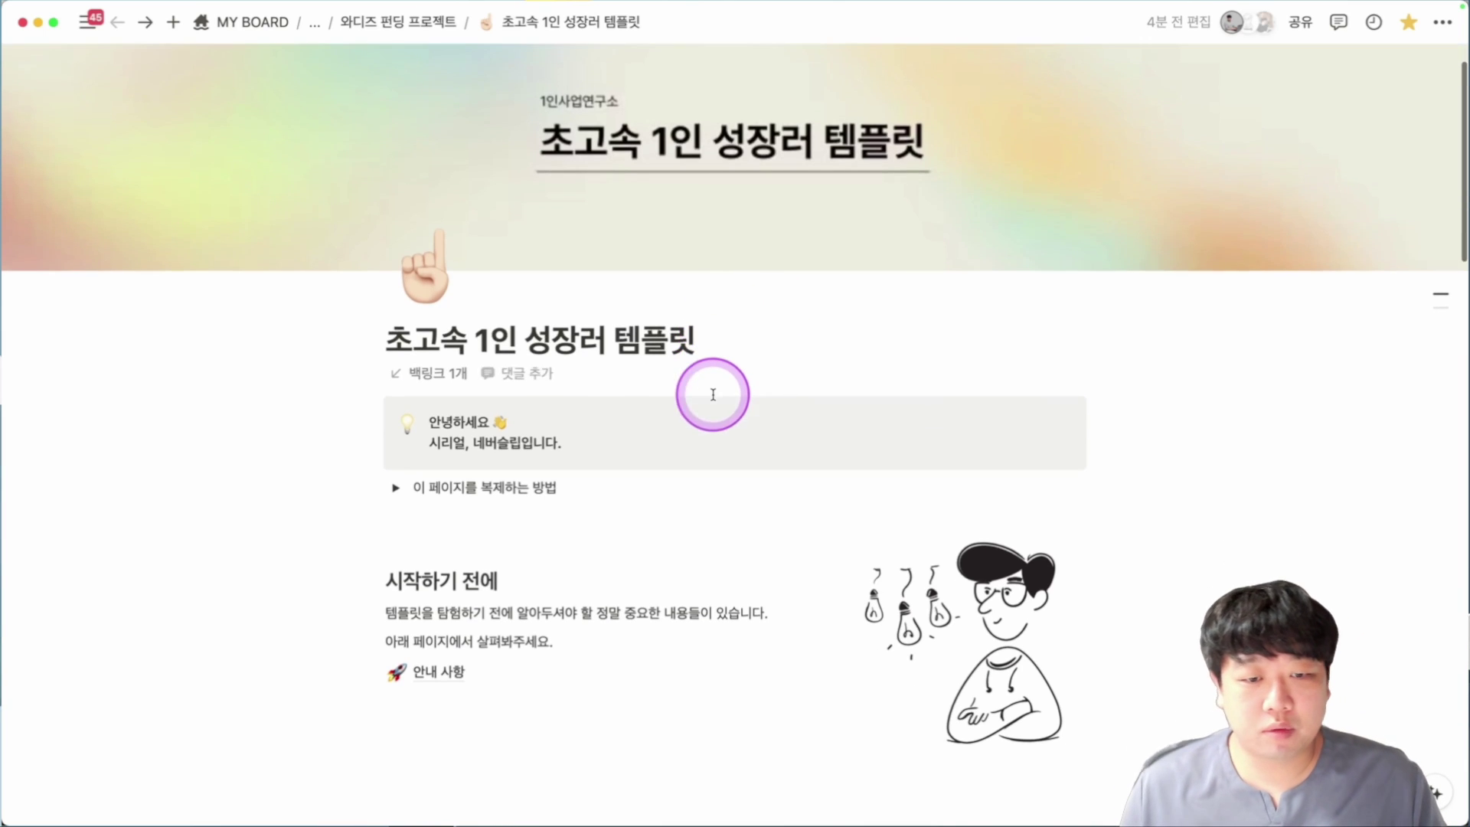
{"action": "left_click", "coordinate": [394, 488]}
{"action": "scroll", "coordinate": [717, 527], "scroll_direction": "down", "scroll_amount": 2}
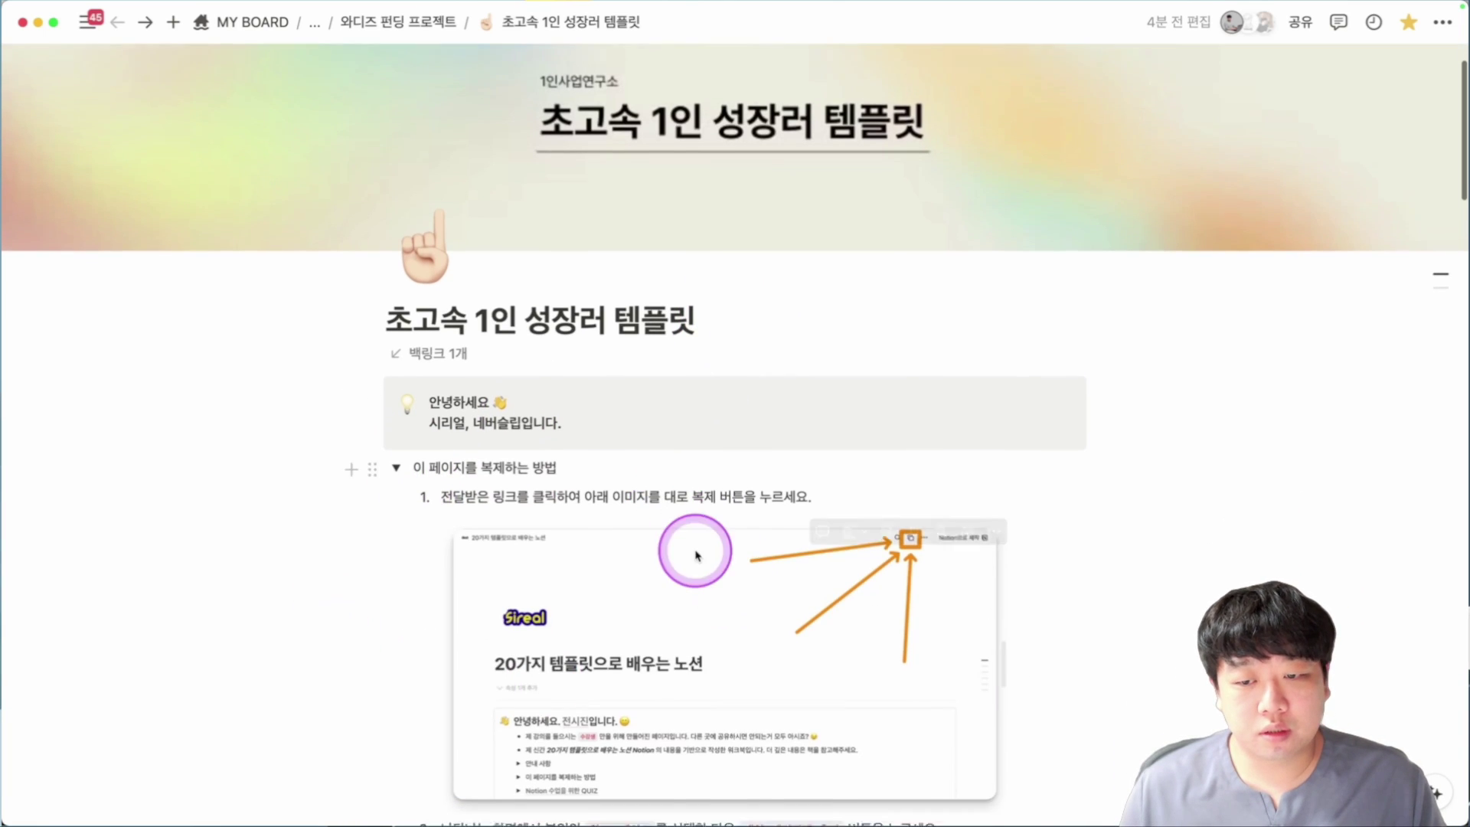
{"action": "scroll", "coordinate": [614, 503], "scroll_direction": "up", "scroll_amount": 3}
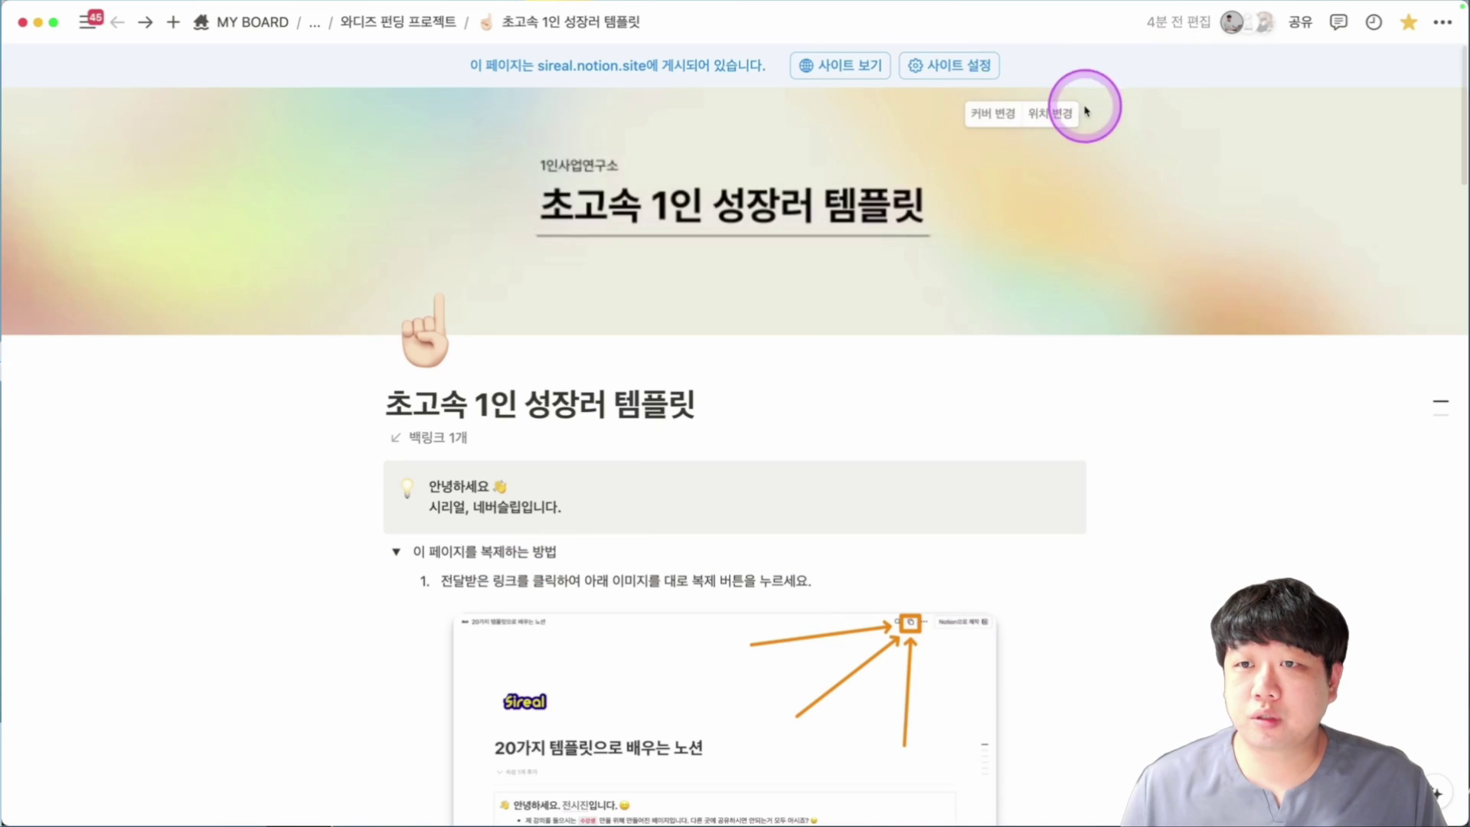
{"action": "left_click", "coordinate": [957, 66]}
{"action": "left_click", "coordinate": [1421, 123]}
Load the copied site link in a new Chrome tab.
{"action": "key", "text": "super+Tab"}
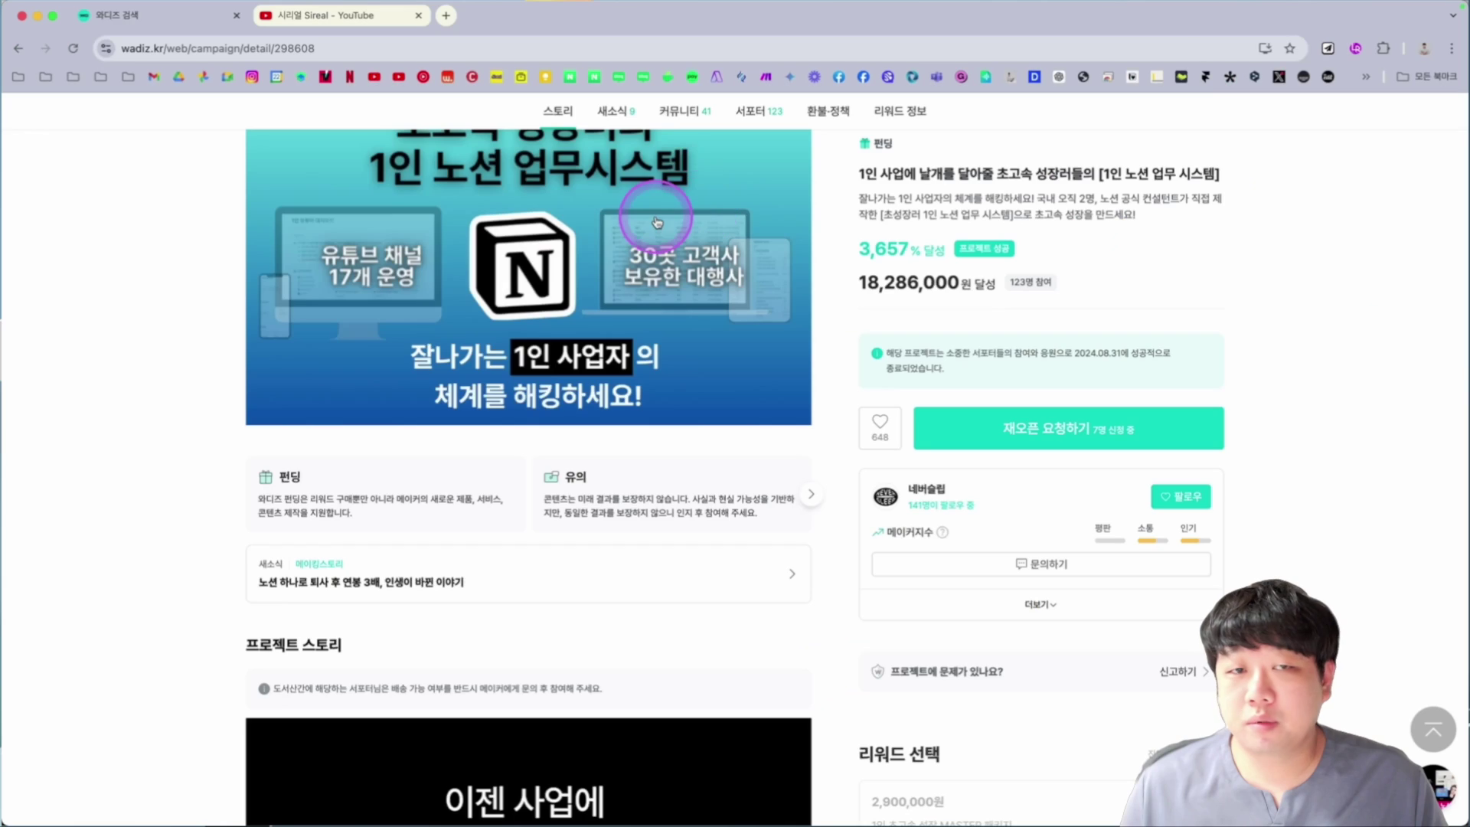
{"action": "key", "text": "super+t"}
{"action": "type", "text": "https://sireal.notion.site/1-db4eb8cc57b142ffa44bc7dd98cd5234"}
{"action": "key", "text": "Return"}
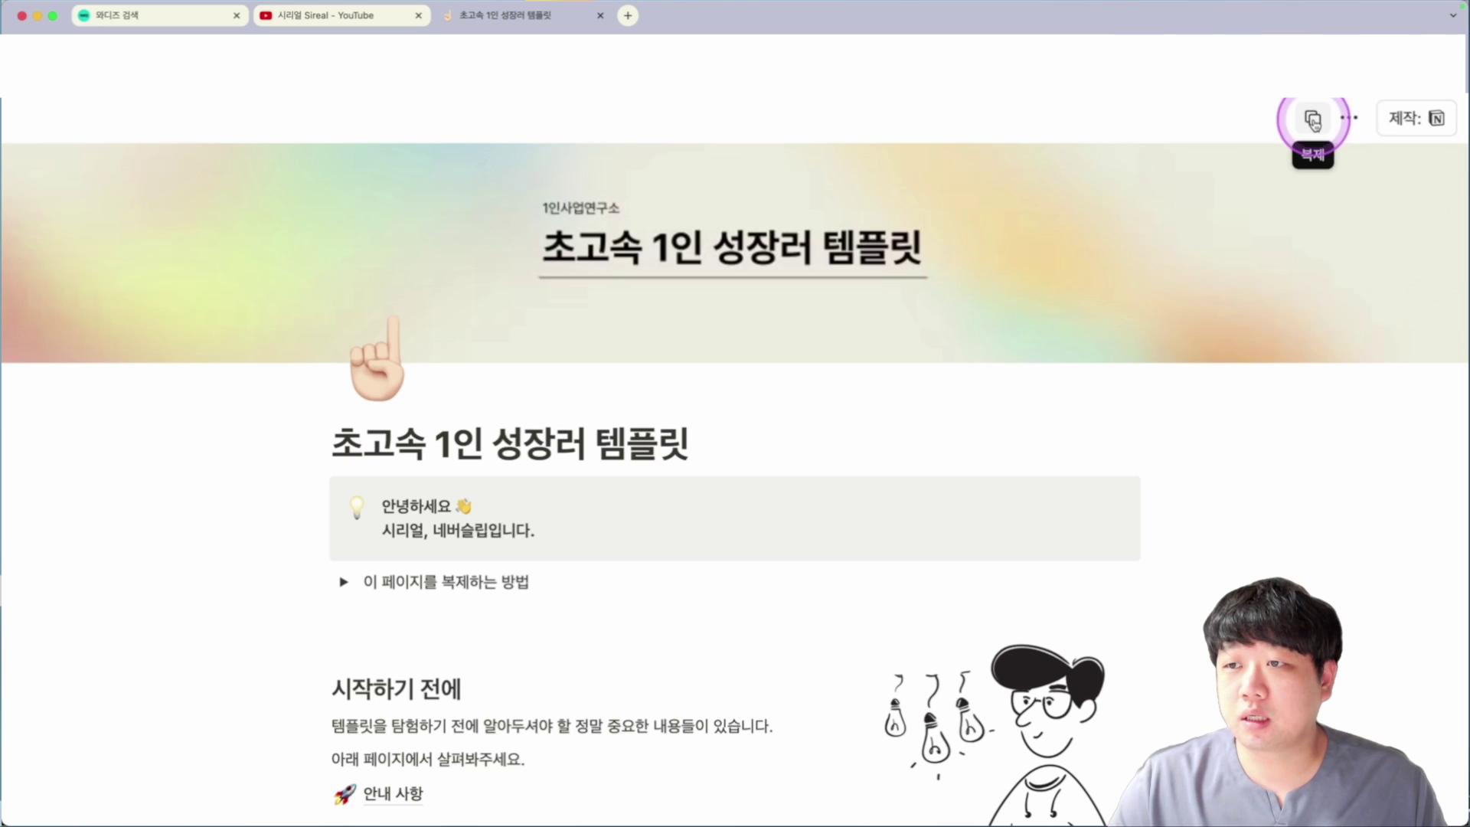
Start duplicating the template with Sireal as the target workspace, then dismiss the dialog.
{"action": "left_click", "coordinate": [1313, 120]}
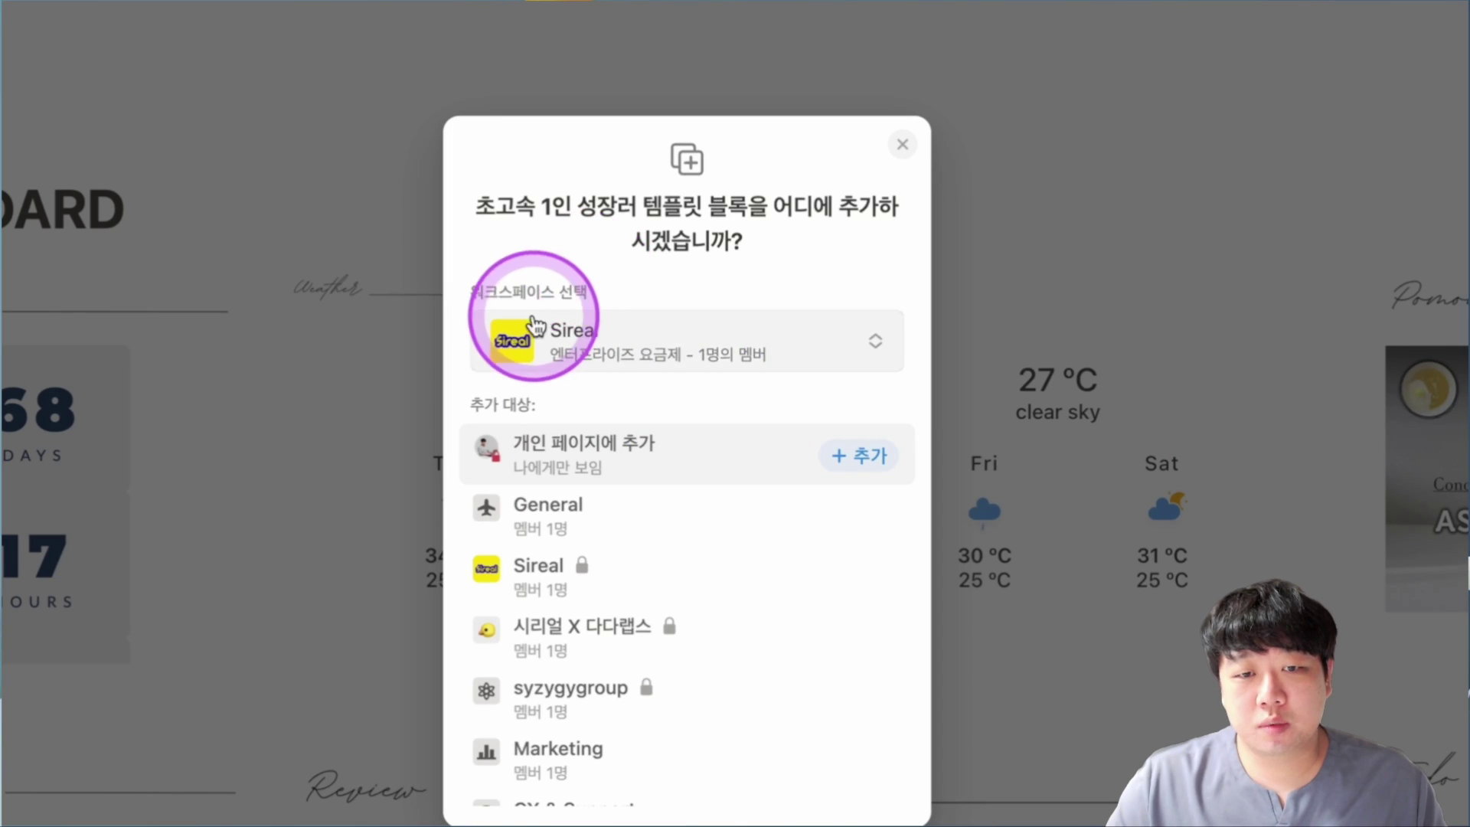
{"action": "left_click", "coordinate": [660, 344]}
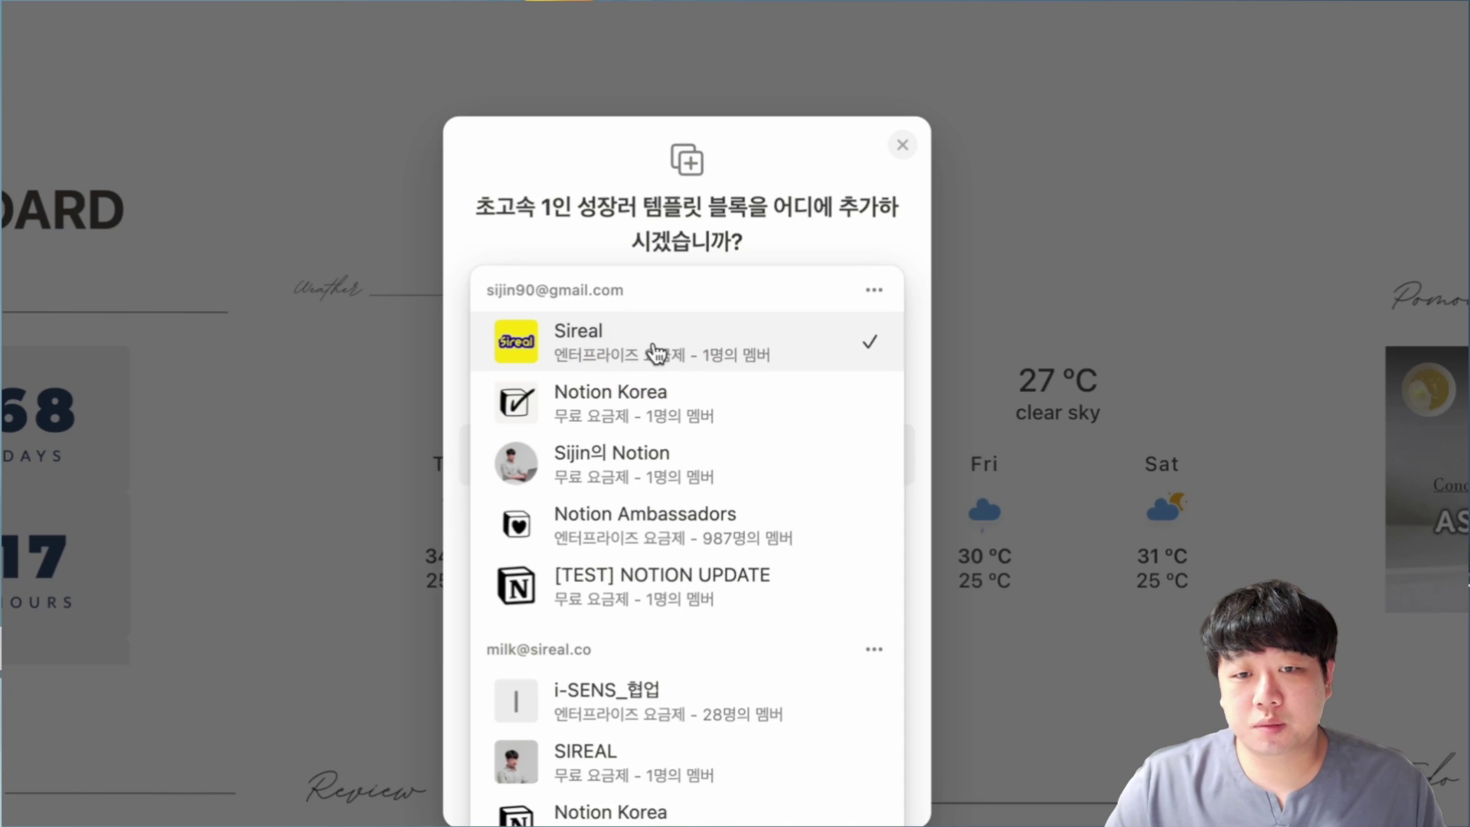
{"action": "left_click", "coordinate": [656, 352]}
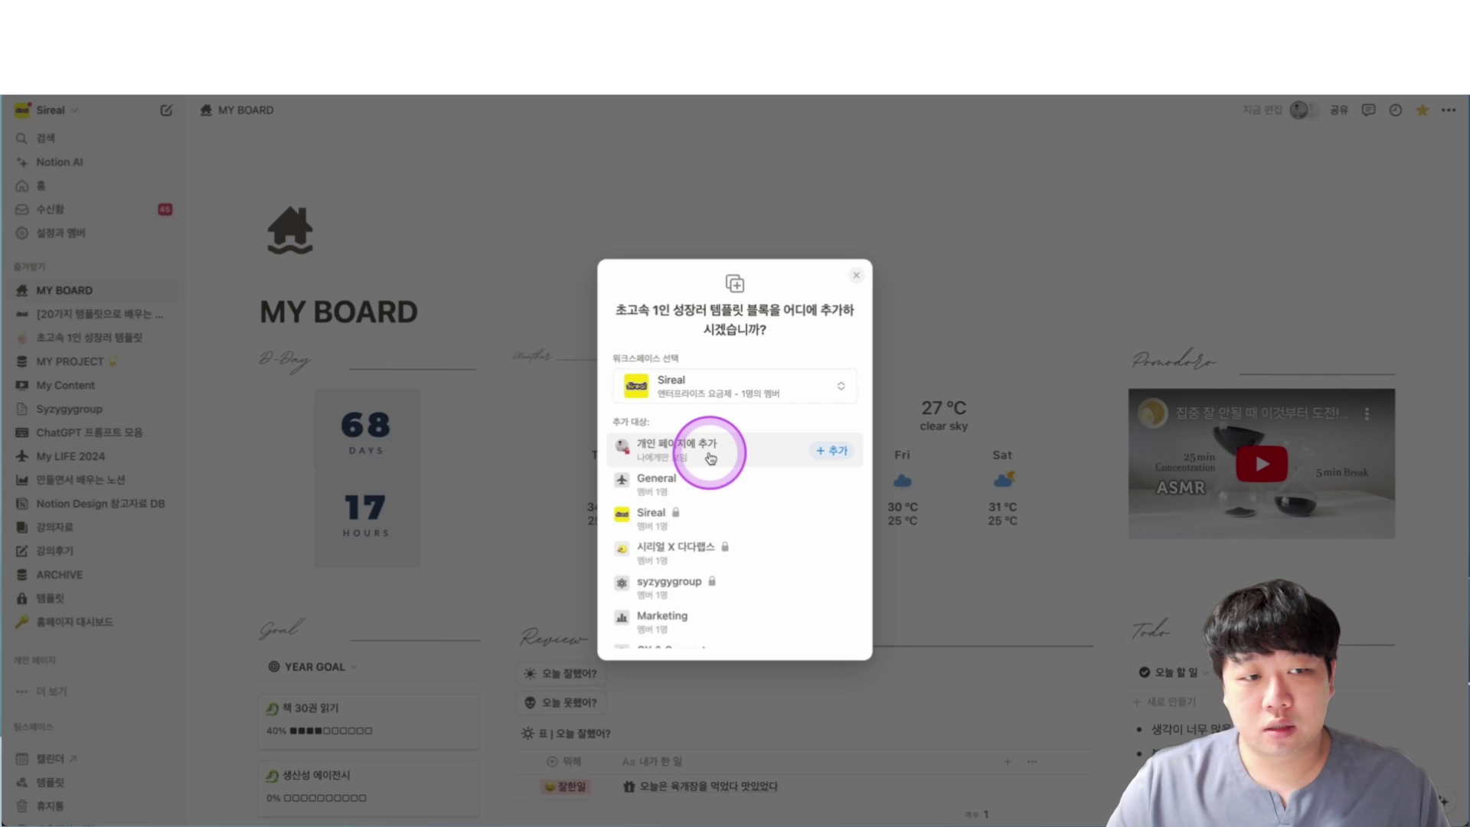
{"action": "left_click", "coordinate": [64, 274]}
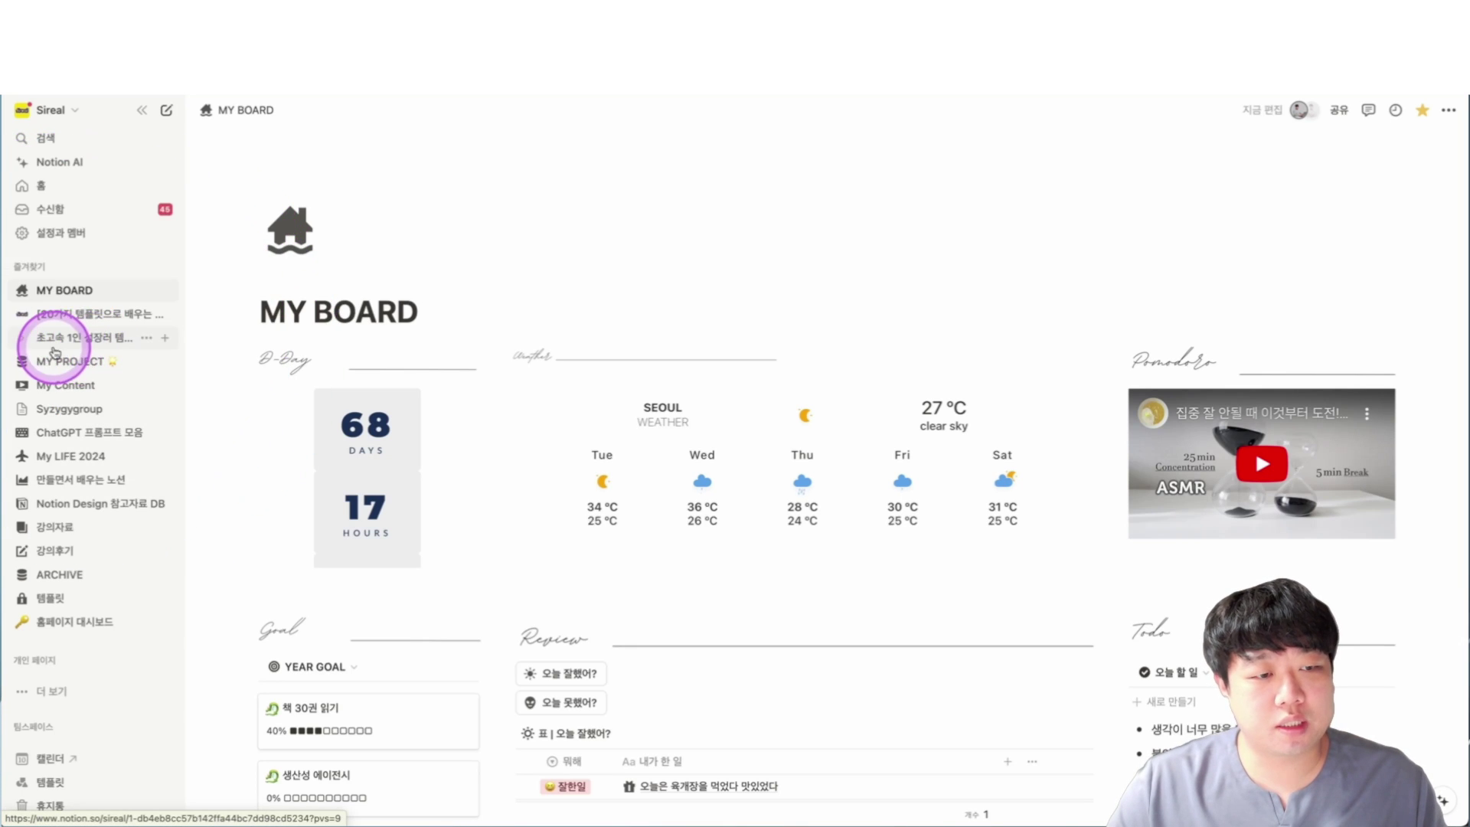
Open 초고속 1인 성장러 템플릿 from favorites and scroll to the 안내 사항 link under 시작하기 전에.
{"action": "left_click", "coordinate": [79, 340]}
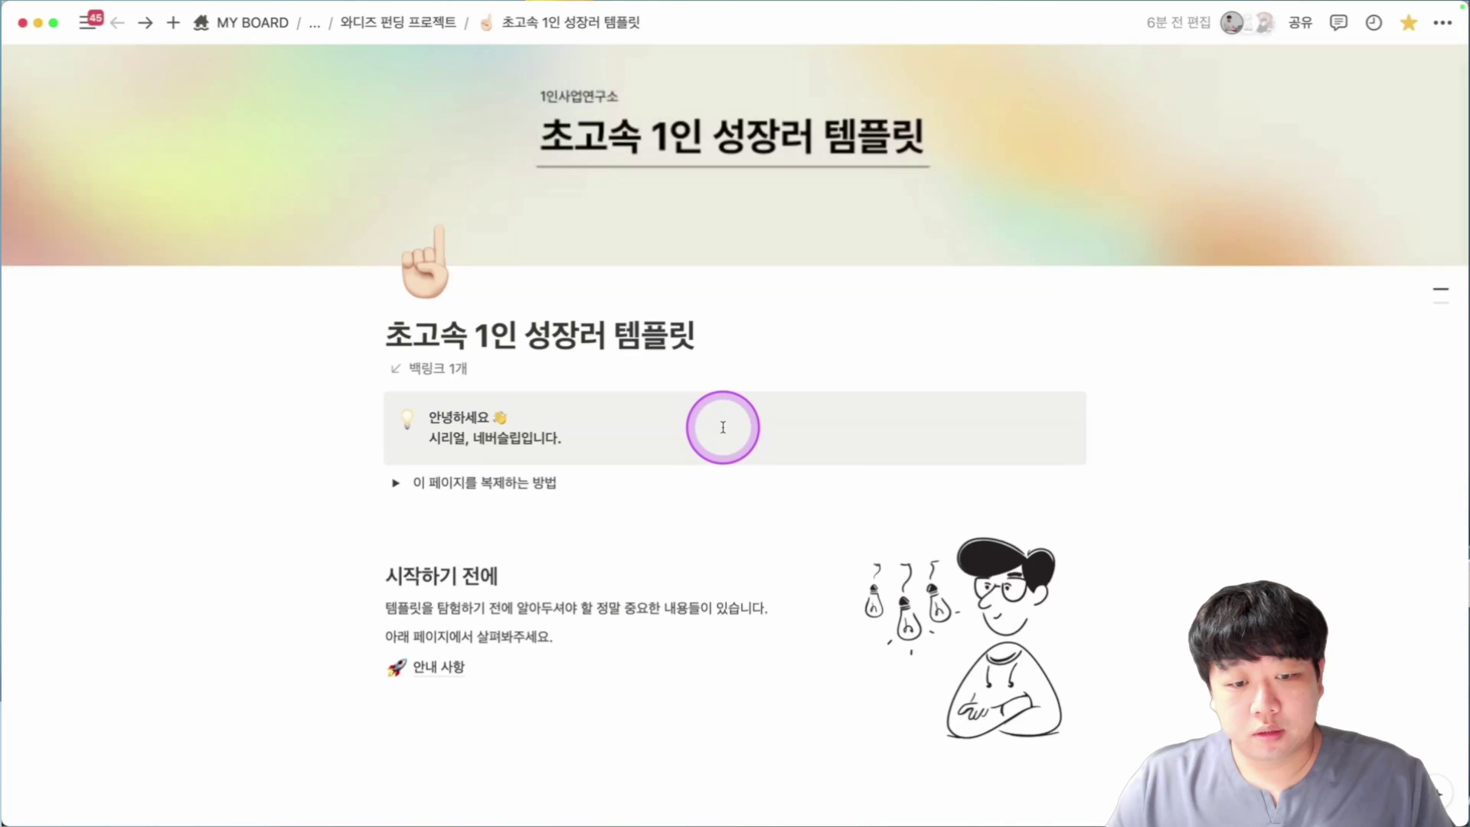
{"action": "scroll", "coordinate": [720, 426], "scroll_direction": "down", "scroll_amount": 3}
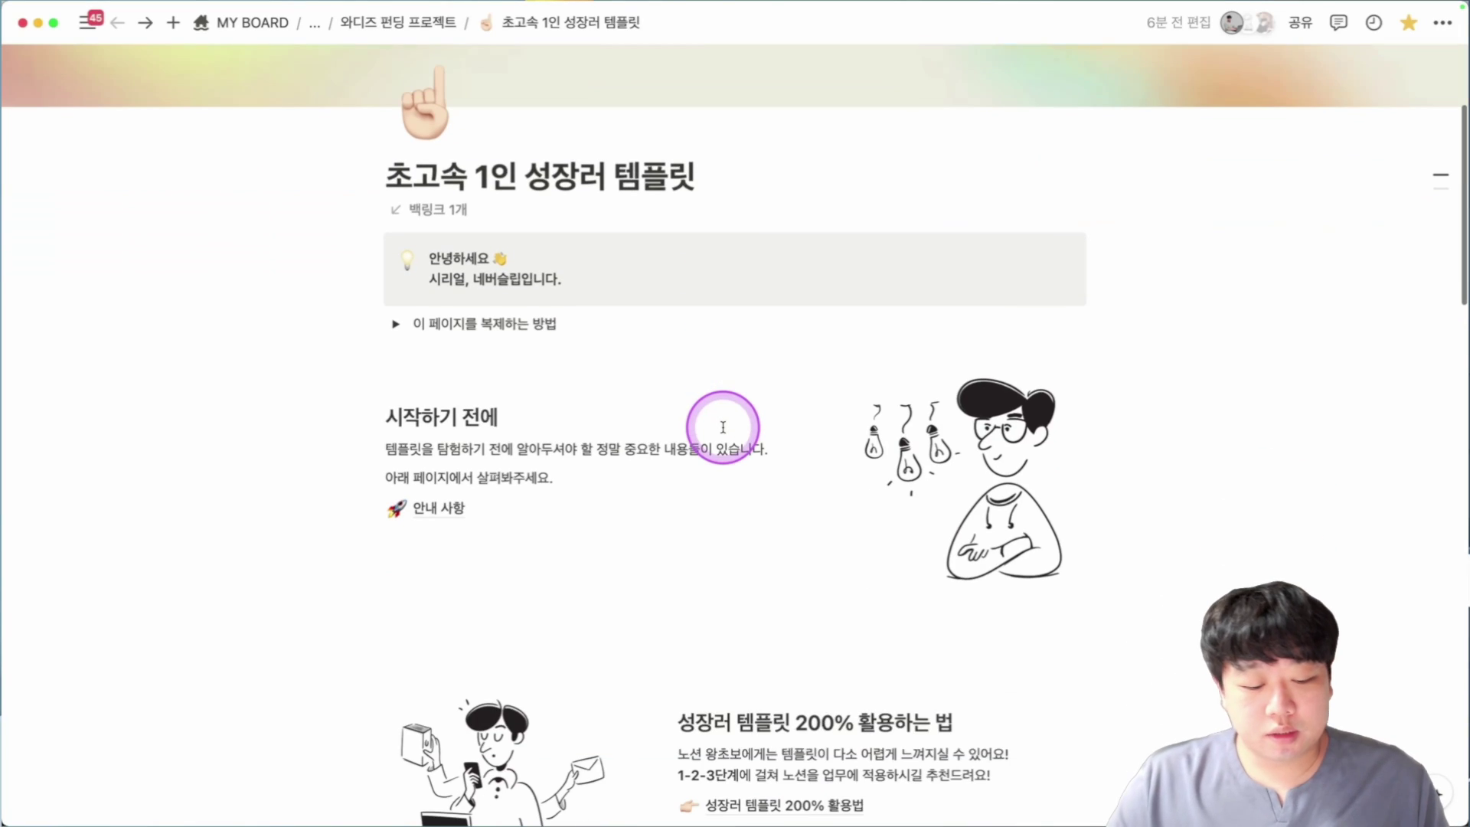
{"action": "scroll", "coordinate": [723, 427], "scroll_direction": "down", "scroll_amount": 1}
{"action": "scroll", "coordinate": [713, 437], "scroll_direction": "down", "scroll_amount": 2}
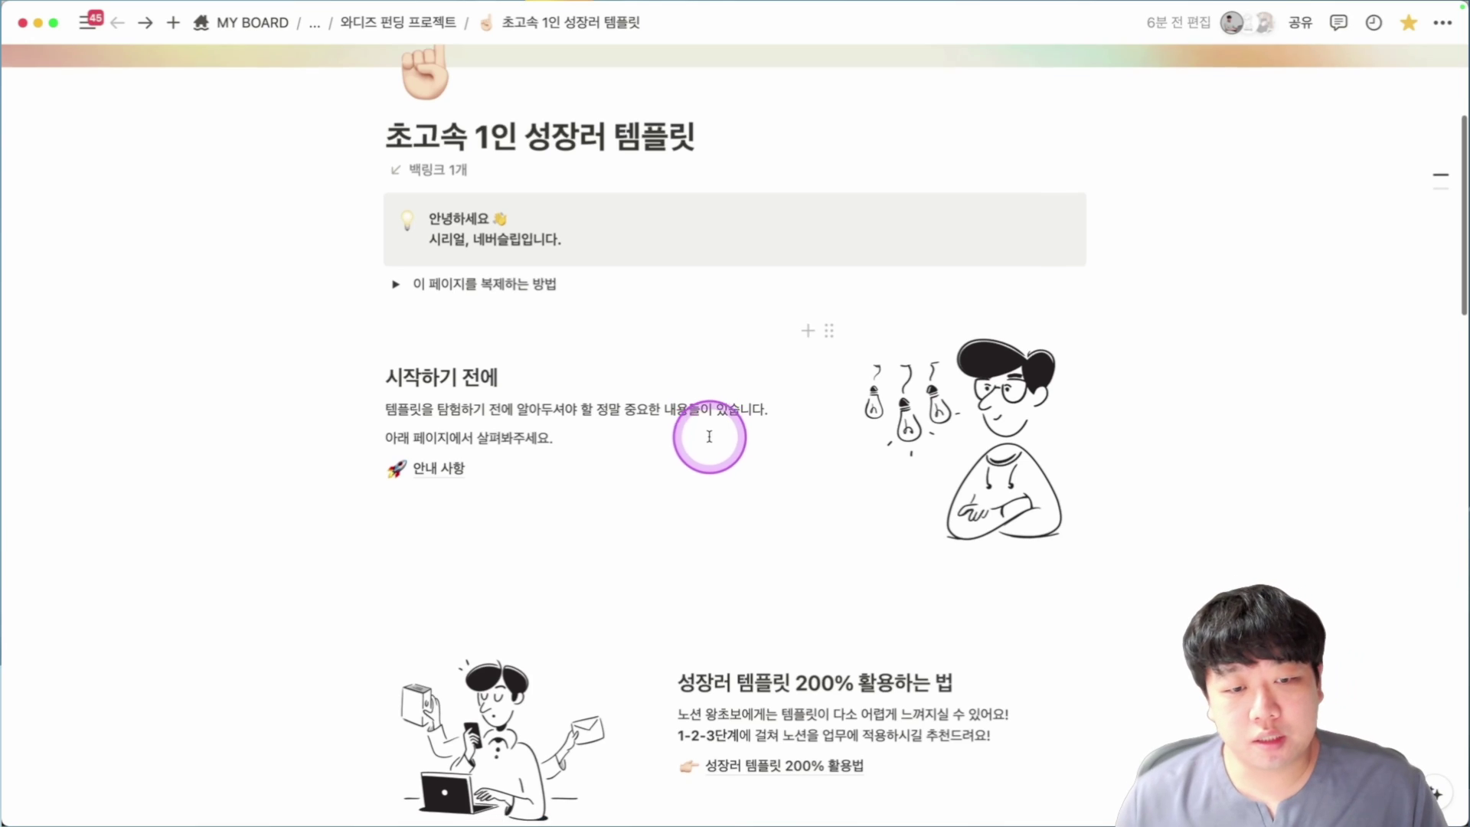
{"action": "mouse_move", "coordinate": [527, 438]}
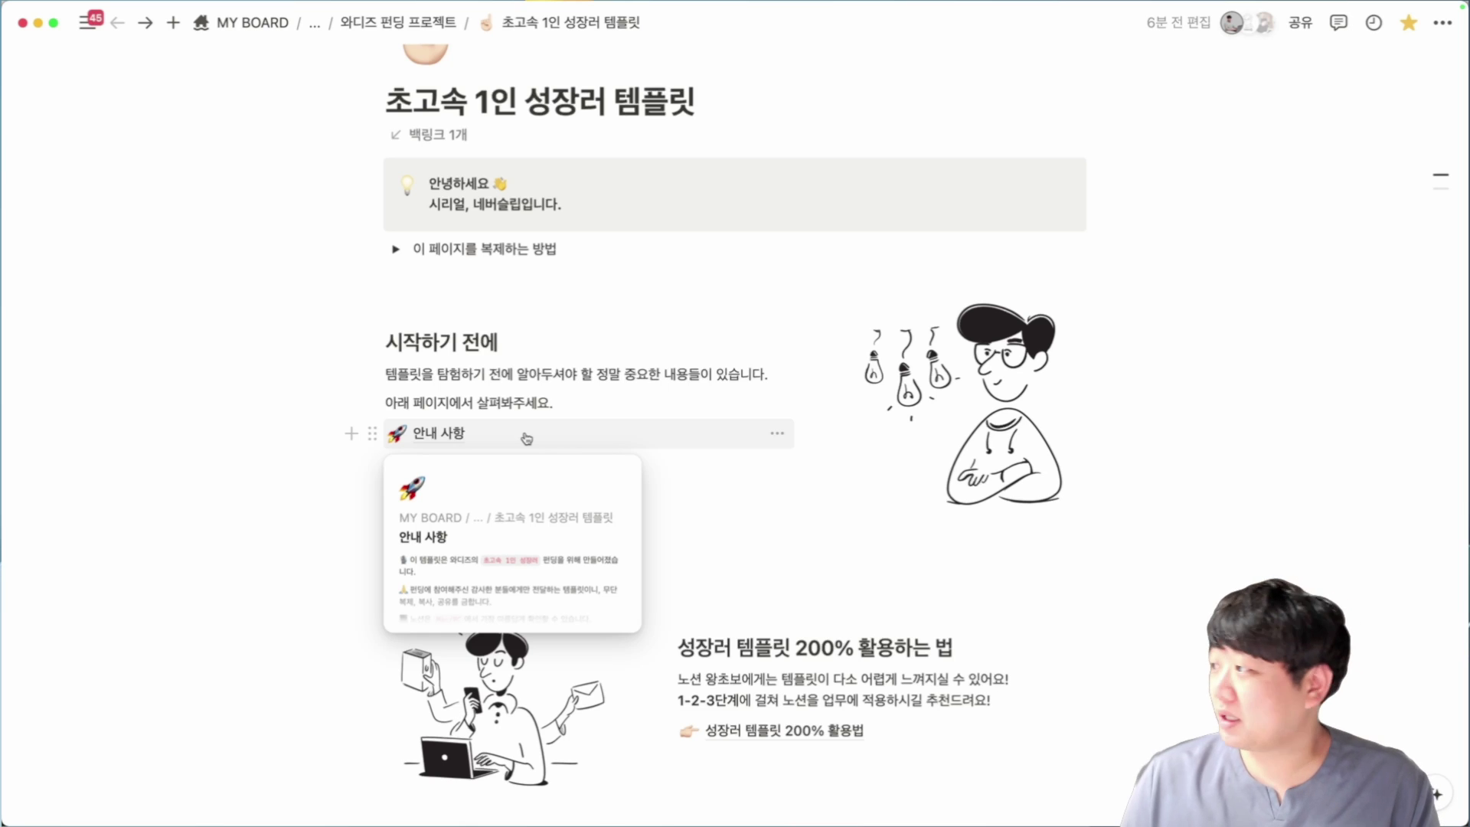
Open 안내 사항 and read the notices, highlighting phrases such as 에 참여해주신 감사한 분들.
{"action": "left_click", "coordinate": [527, 438]}
{"action": "scroll", "coordinate": [563, 395], "scroll_direction": "down", "scroll_amount": 3}
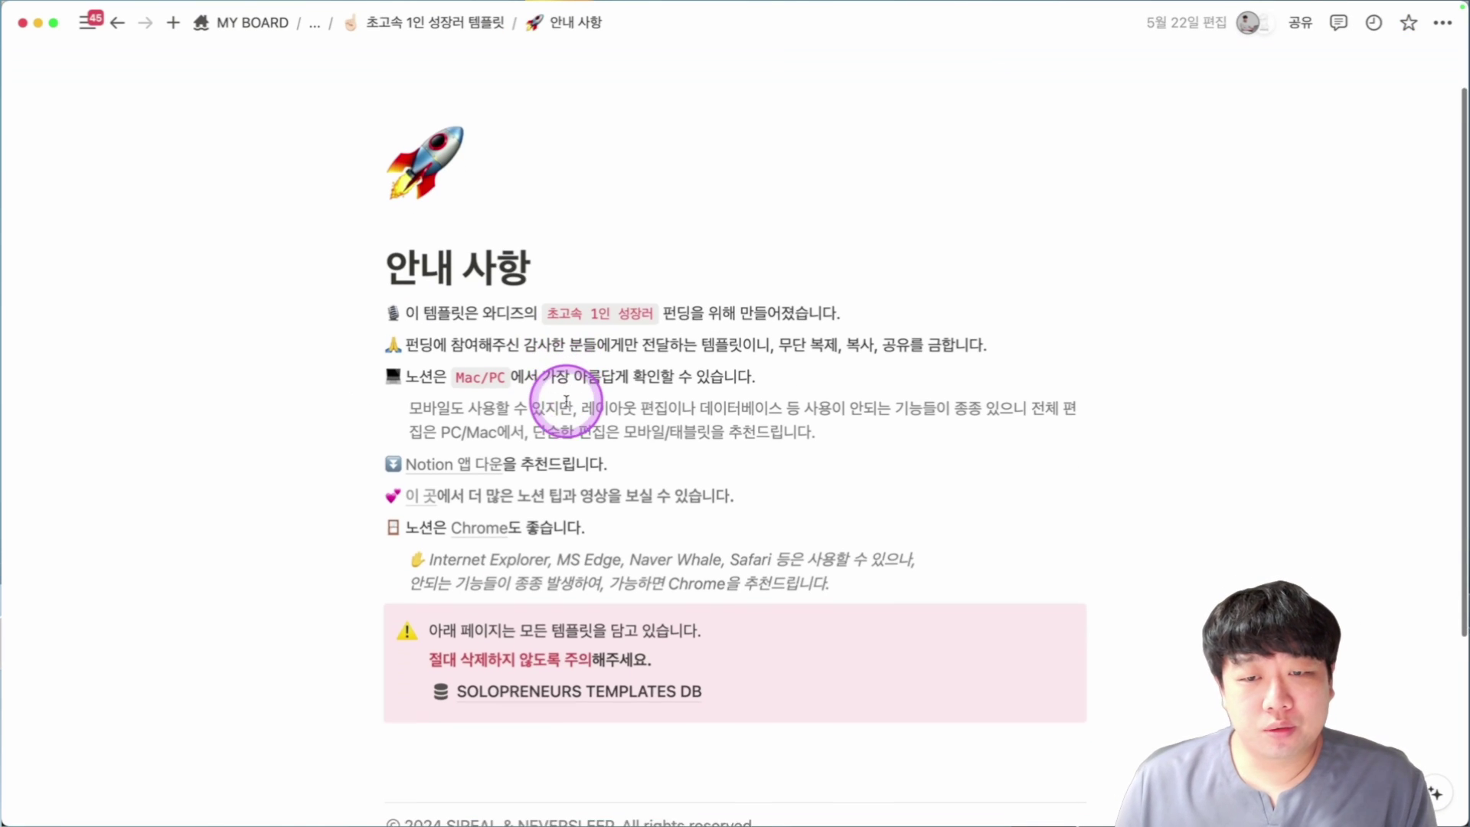
{"action": "left_click", "coordinate": [727, 283]}
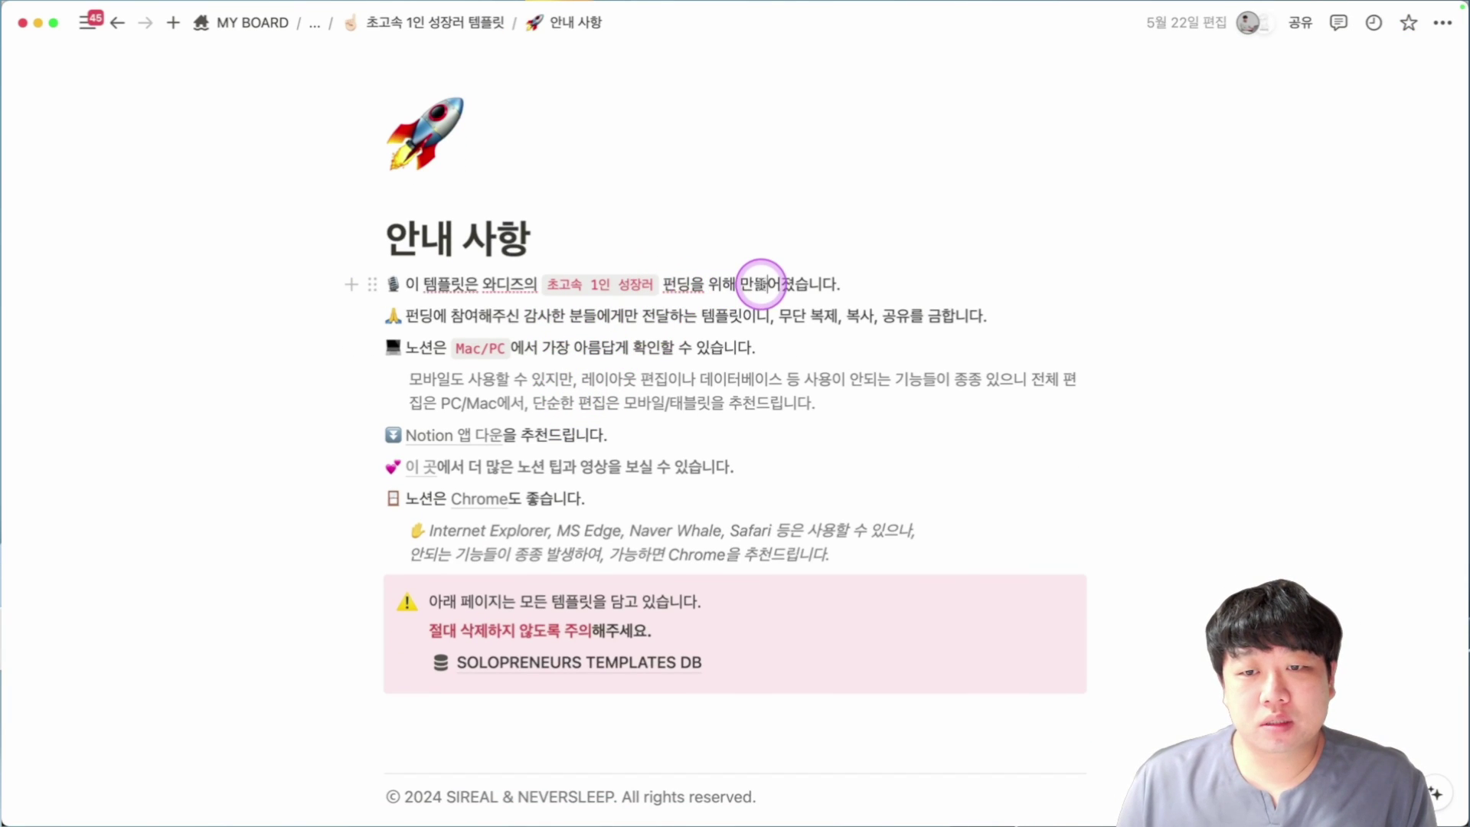
{"action": "scroll", "coordinate": [536, 310], "scroll_direction": "down", "scroll_amount": 1}
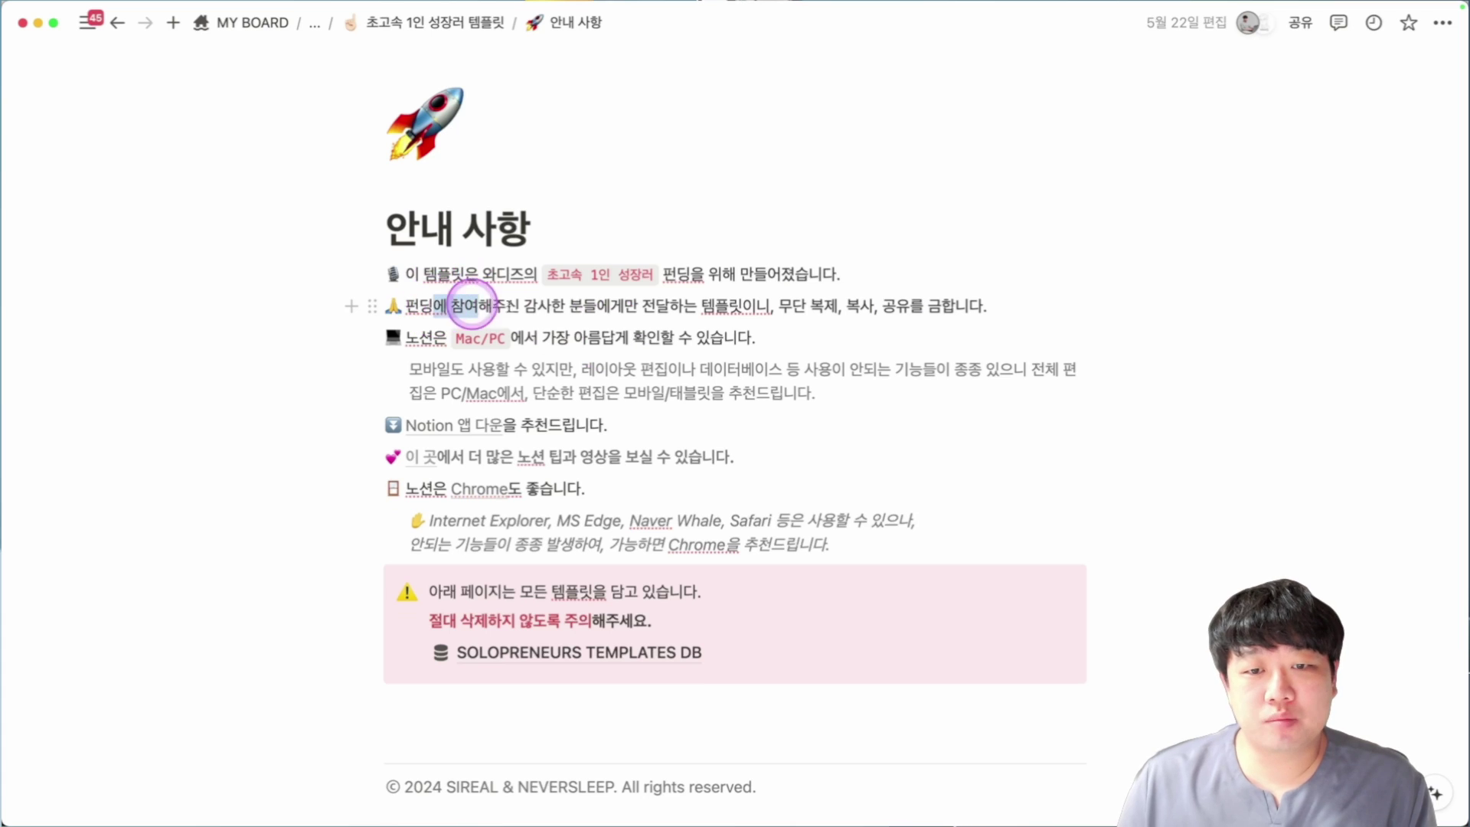
{"action": "left_click_drag", "start_coordinate": [472, 303], "coordinate": [613, 305]}
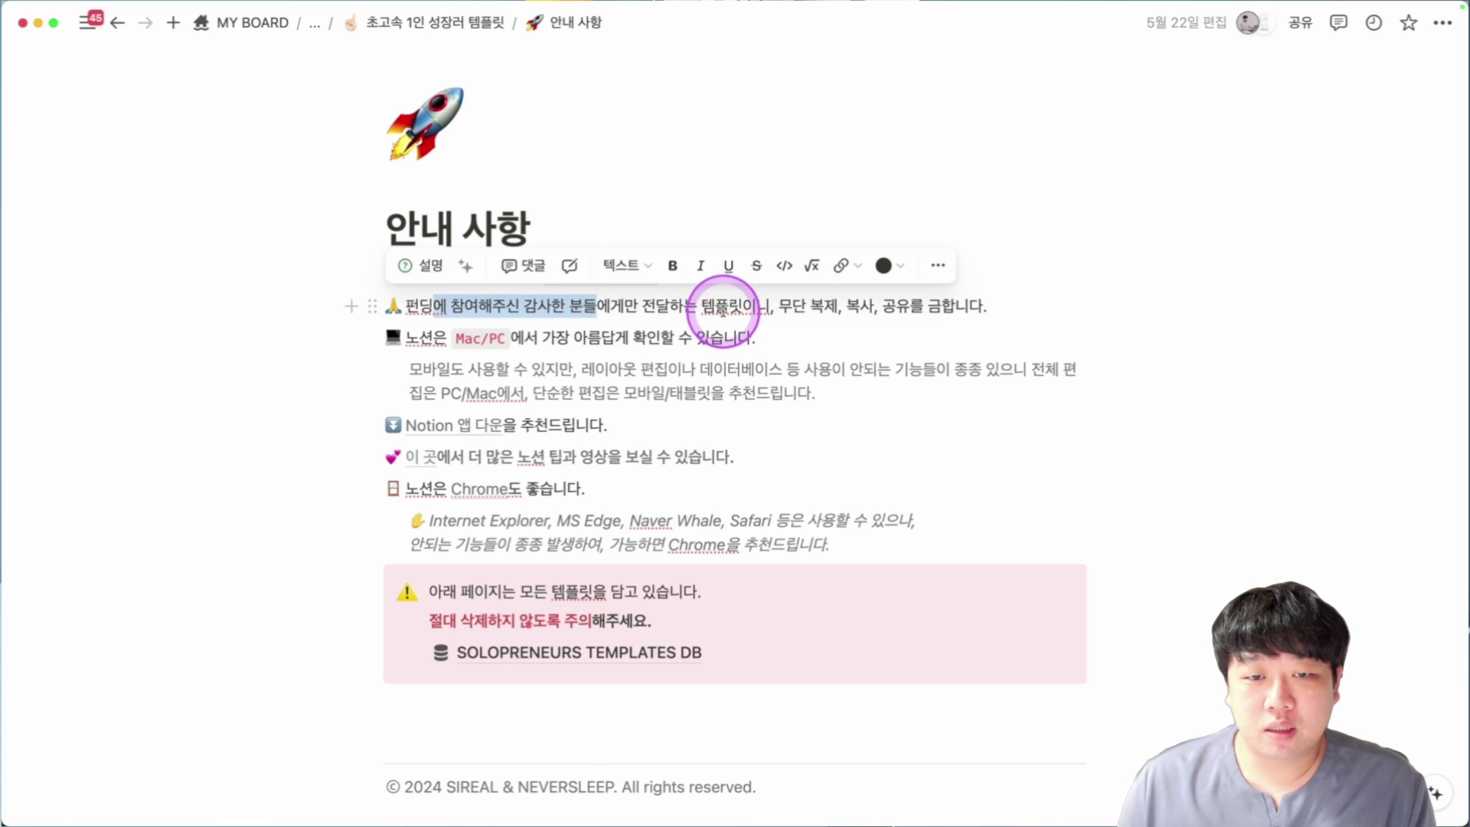
{"action": "scroll", "coordinate": [723, 308], "scroll_direction": "down", "scroll_amount": 2}
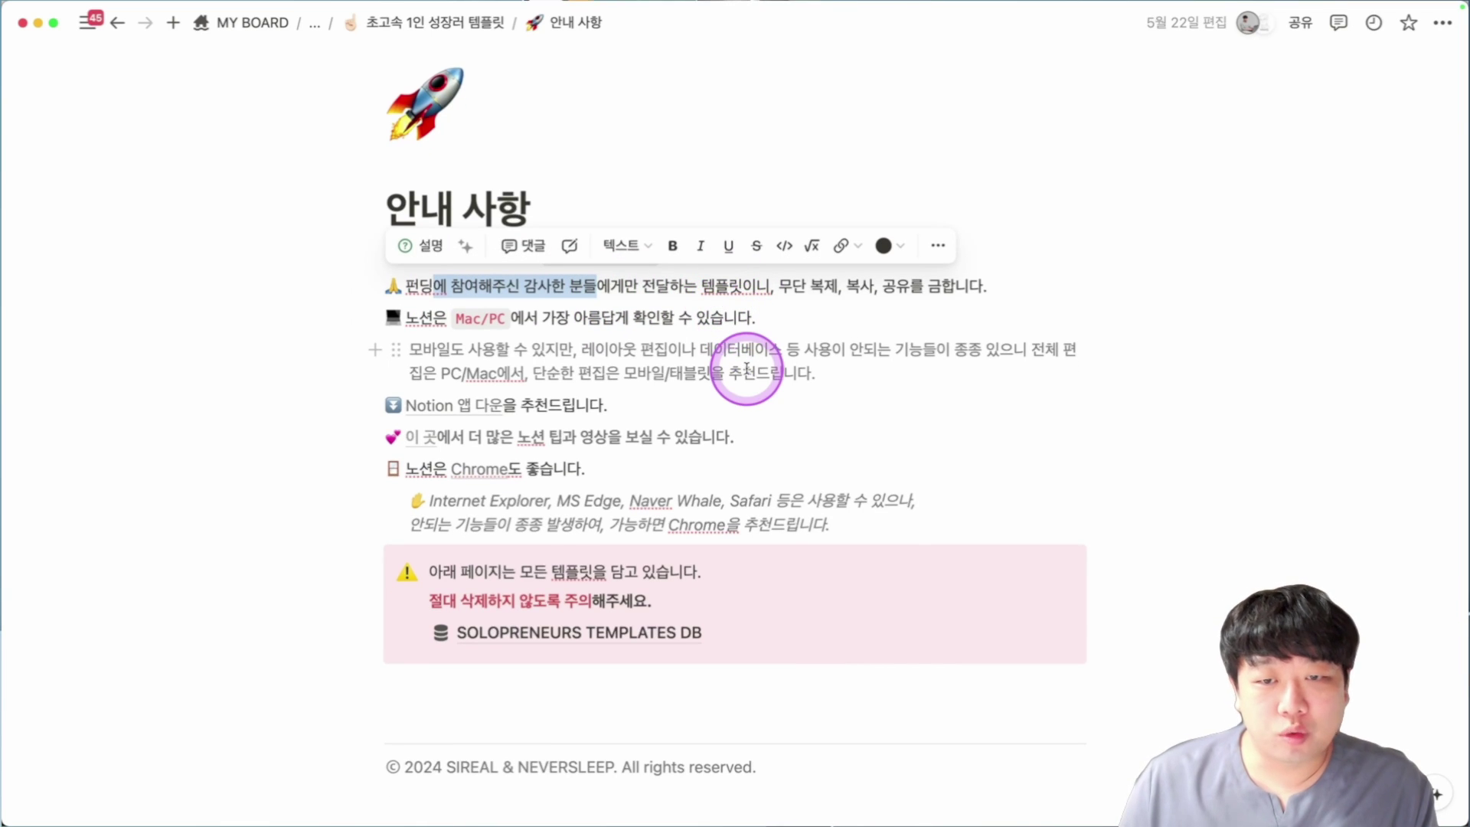
{"action": "scroll", "coordinate": [746, 369], "scroll_direction": "down", "scroll_amount": 2}
{"action": "left_click_drag", "start_coordinate": [670, 267], "coordinate": [910, 268]}
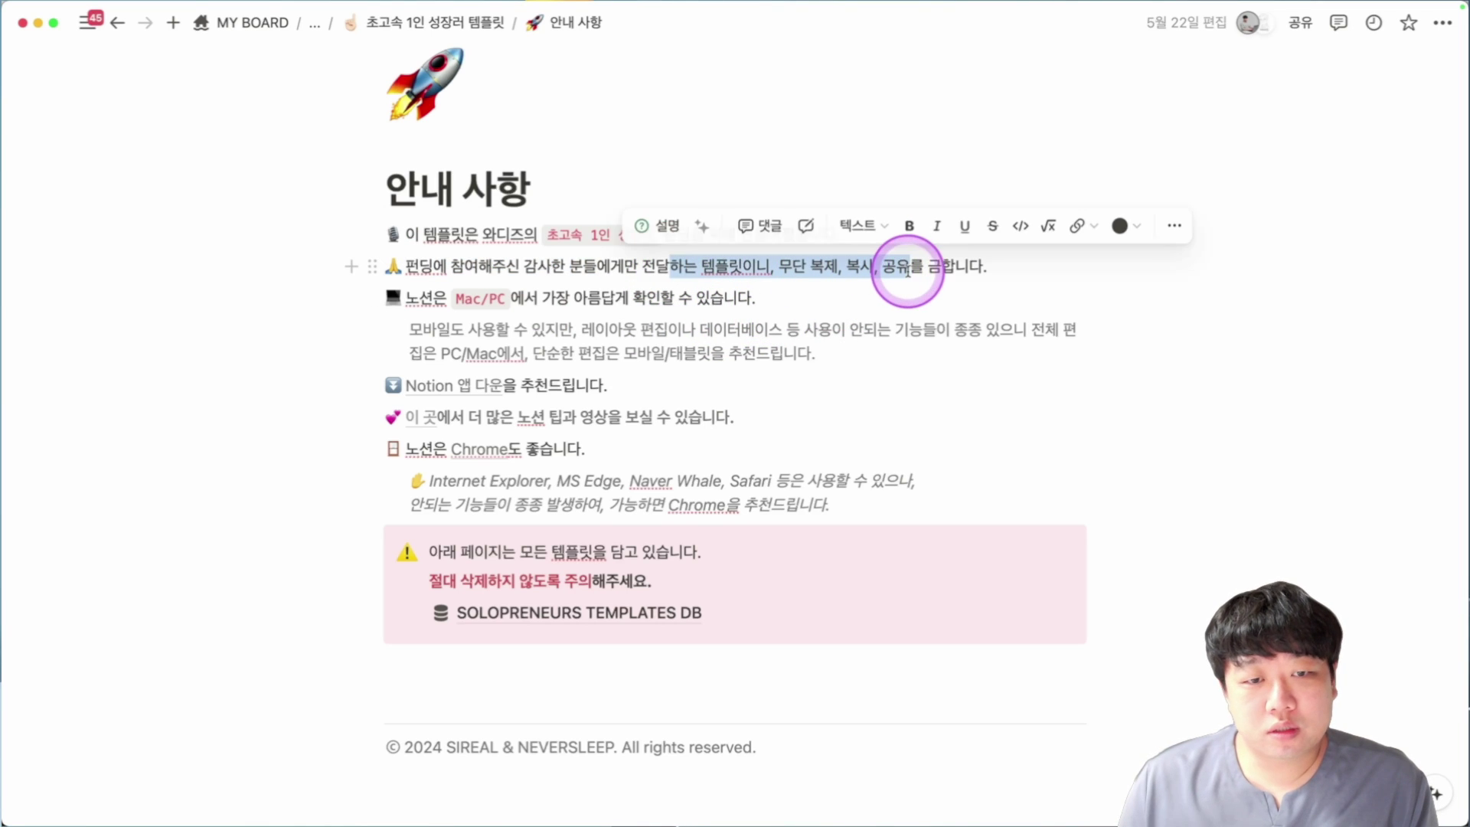
{"action": "scroll", "coordinate": [904, 276], "scroll_direction": "down", "scroll_amount": 2}
{"action": "scroll", "coordinate": [748, 310], "scroll_direction": "down", "scroll_amount": 1}
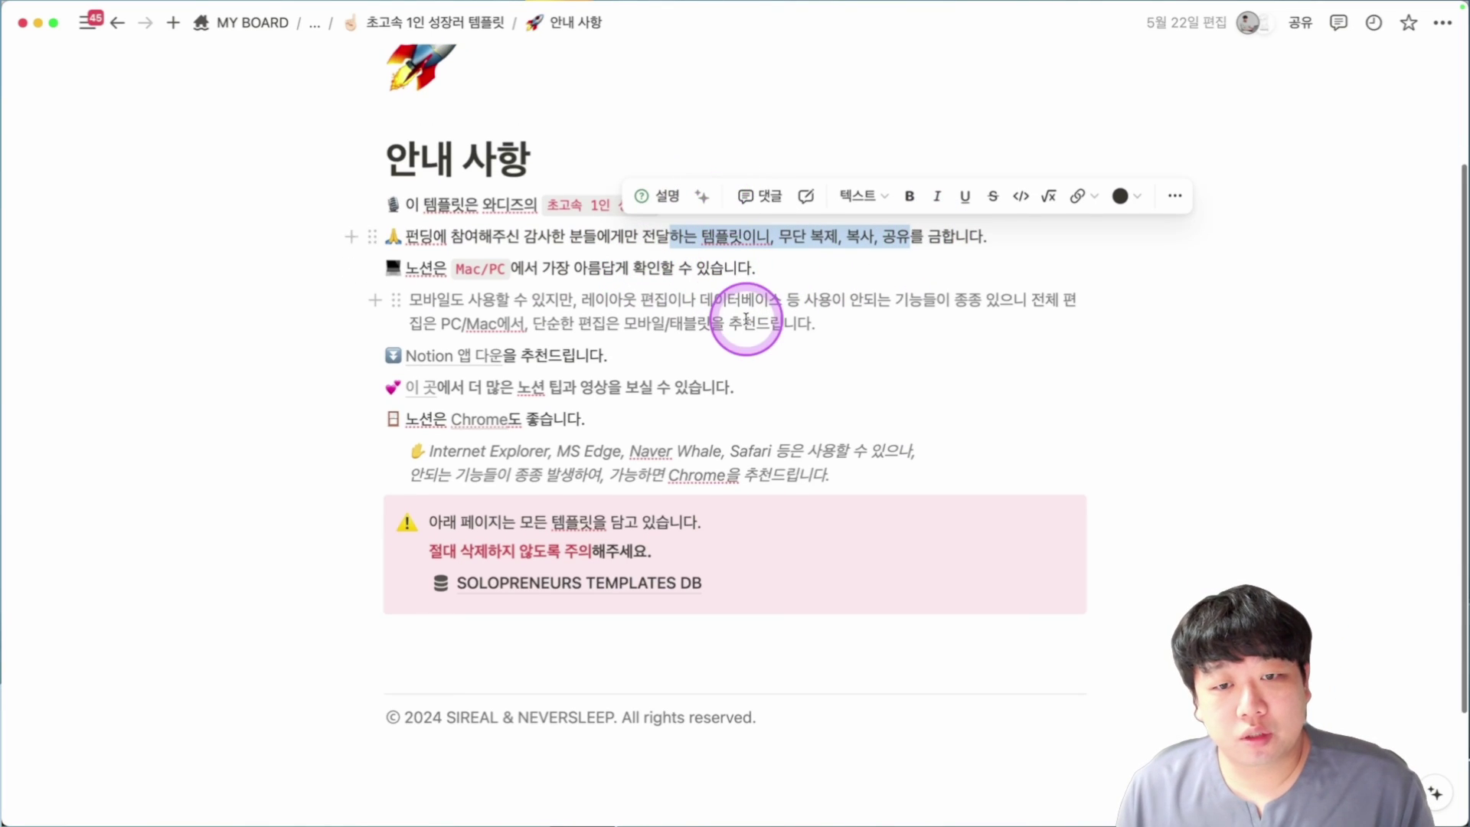
{"action": "scroll", "coordinate": [738, 322], "scroll_direction": "down", "scroll_amount": 1}
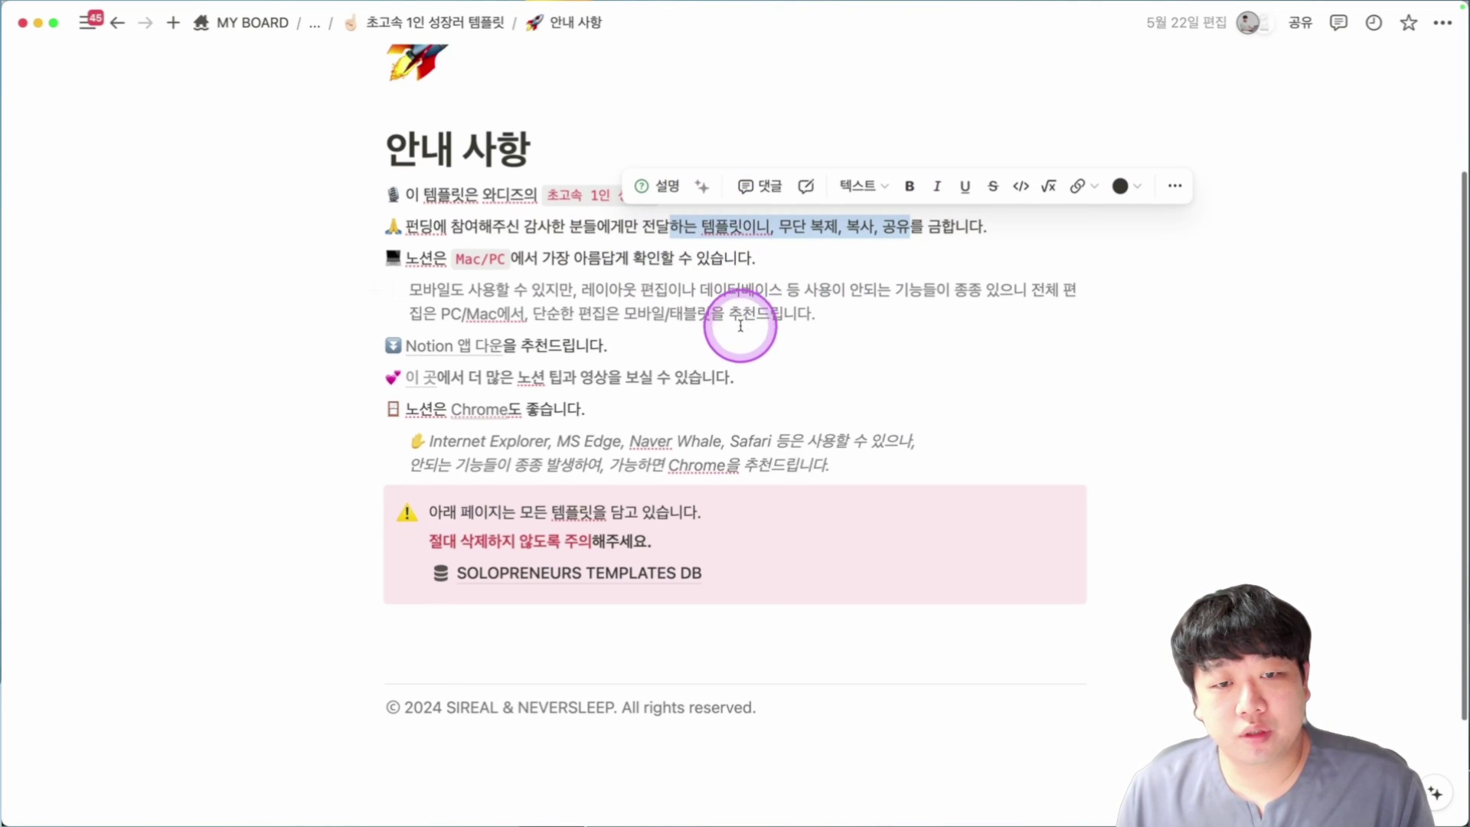
{"action": "left_click", "coordinate": [470, 304]}
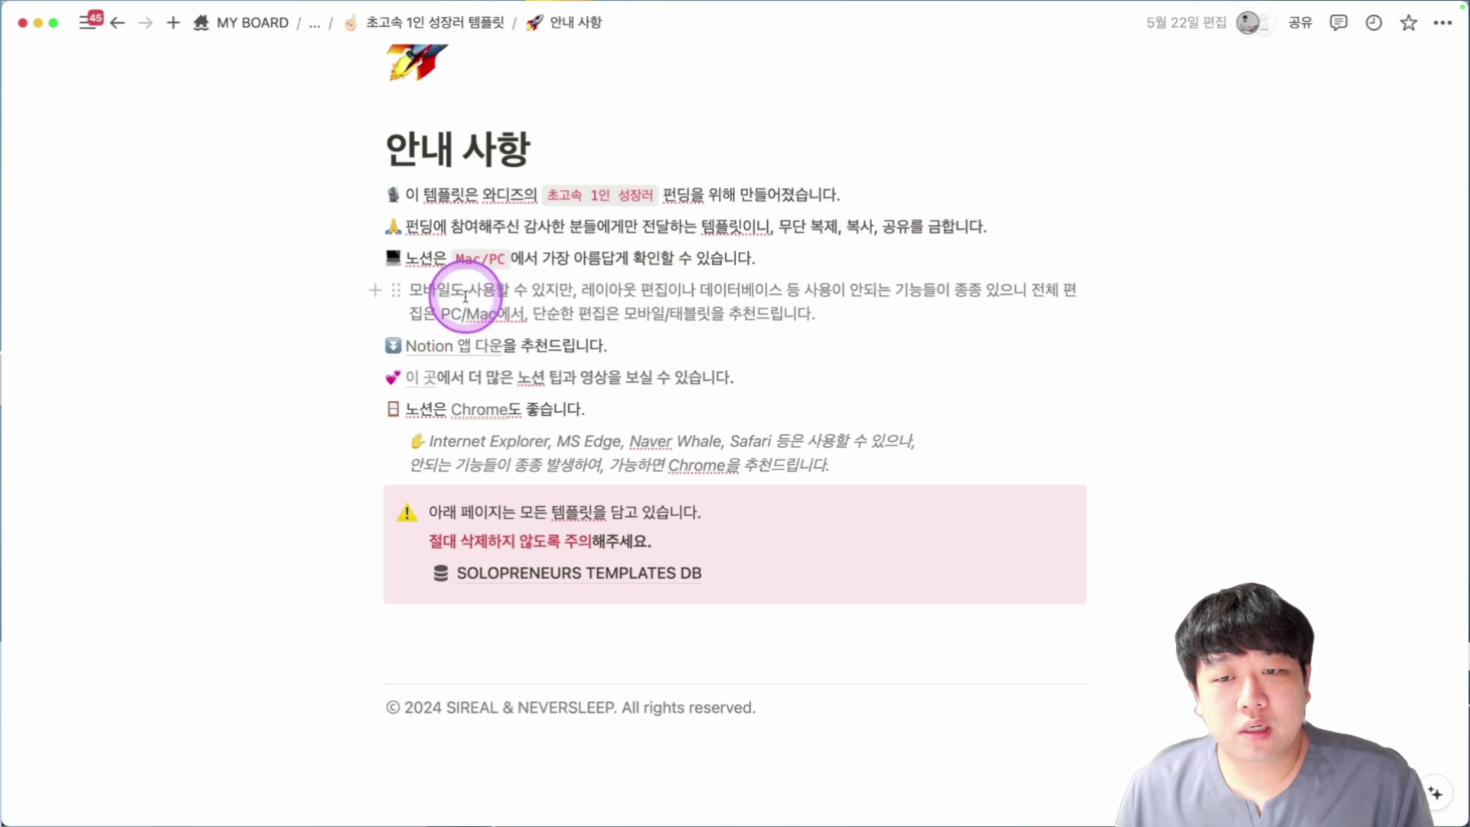
Highlight 사용할 수 있지만 in the mobile note, deselect it, and keep reading.
{"action": "left_click_drag", "start_coordinate": [465, 296], "coordinate": [635, 297]}
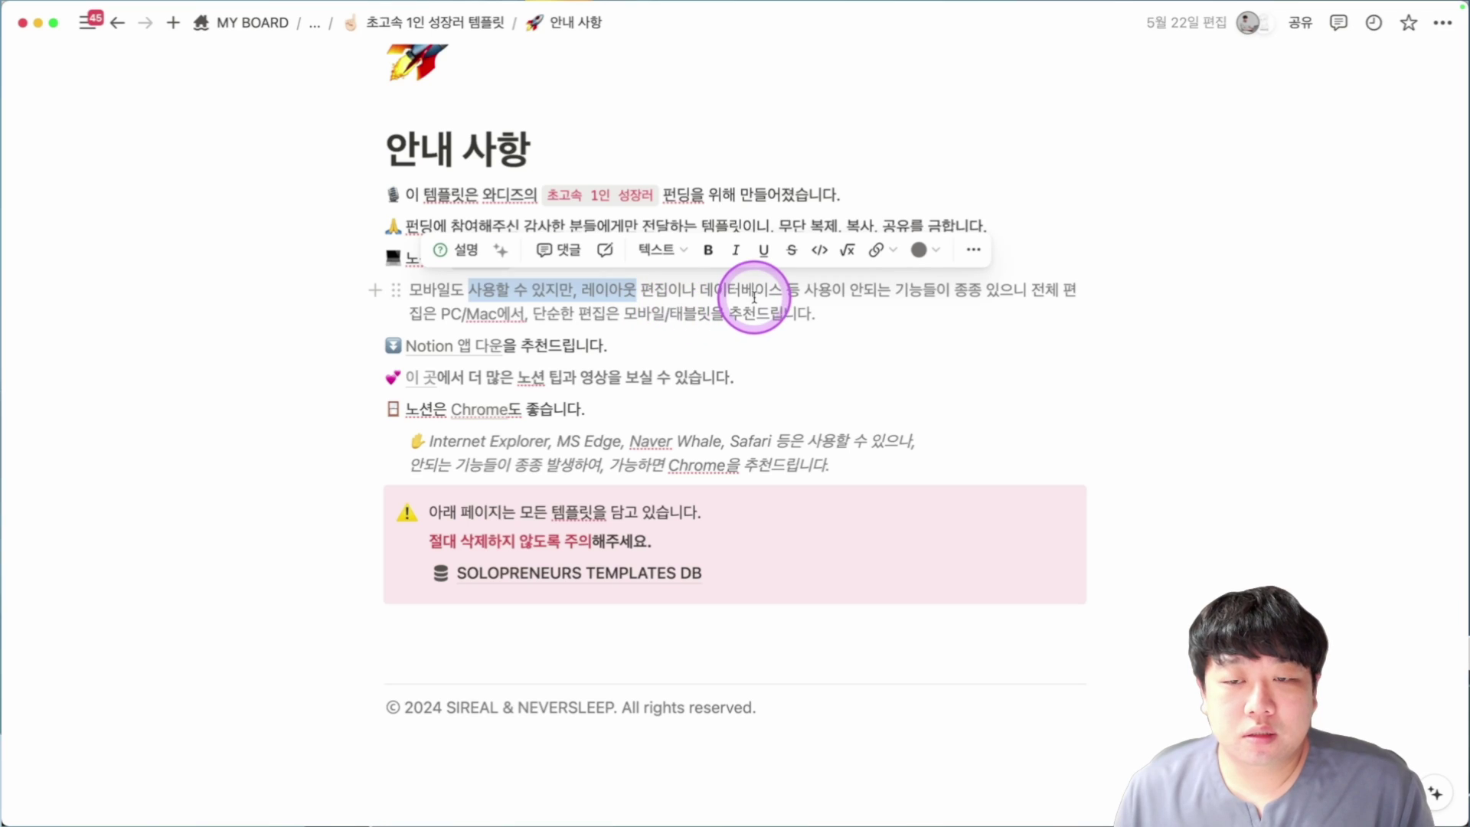
{"action": "scroll", "coordinate": [750, 289], "scroll_direction": "down", "scroll_amount": 1}
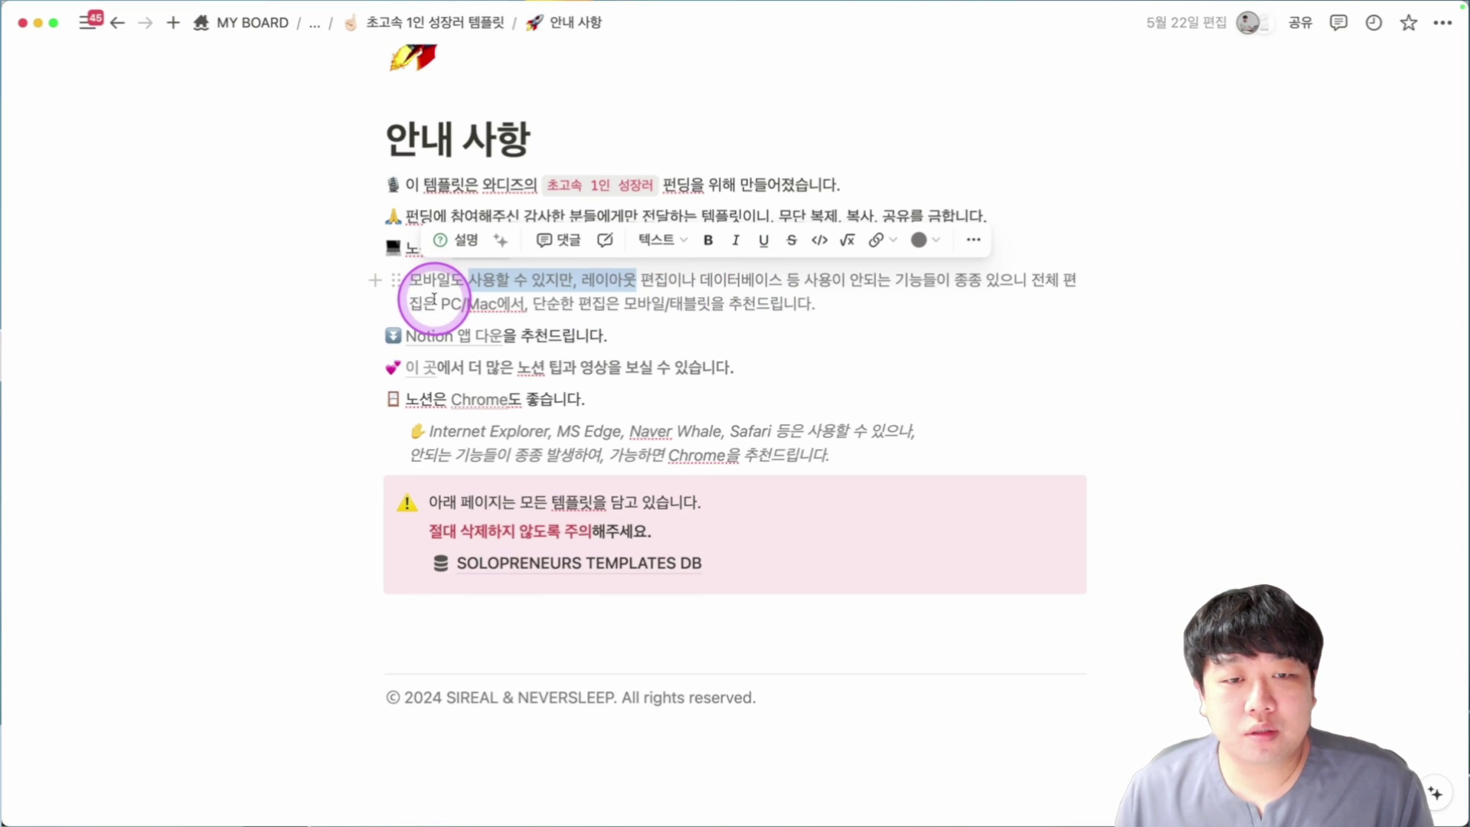
{"action": "left_click", "coordinate": [458, 307]}
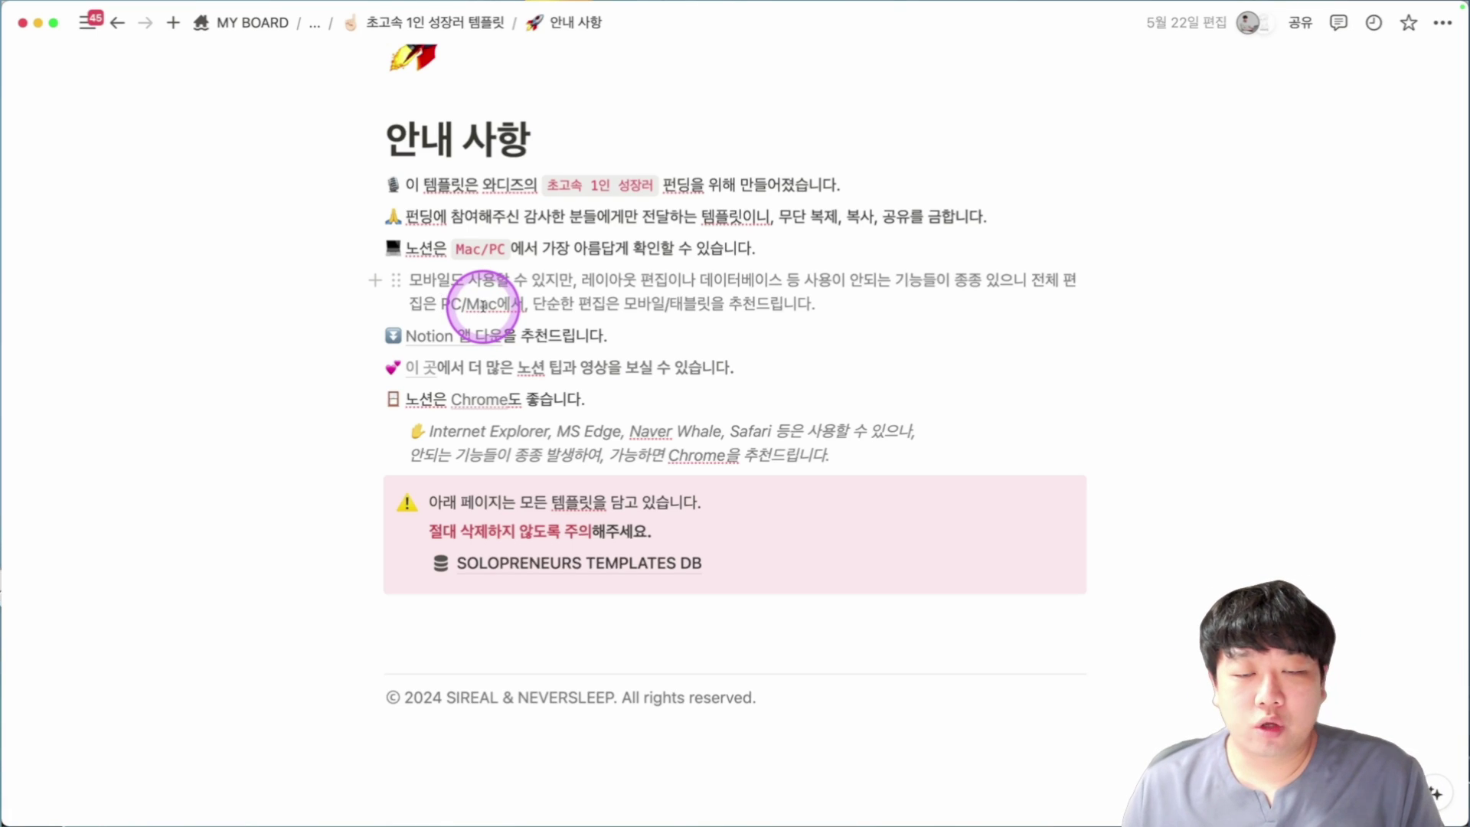
{"action": "left_click", "coordinate": [624, 303]}
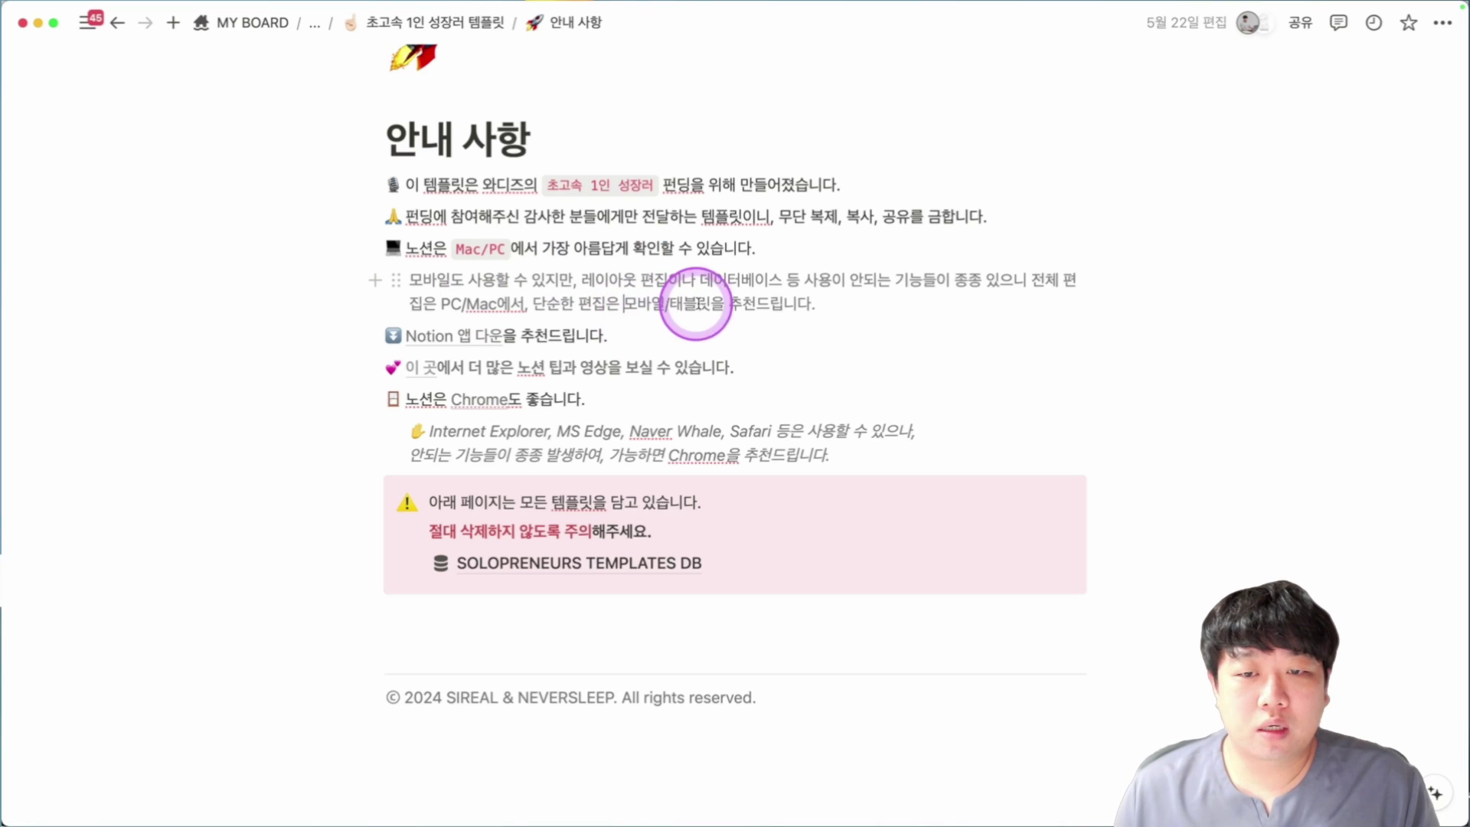
{"action": "scroll", "coordinate": [714, 304], "scroll_direction": "down", "scroll_amount": 1}
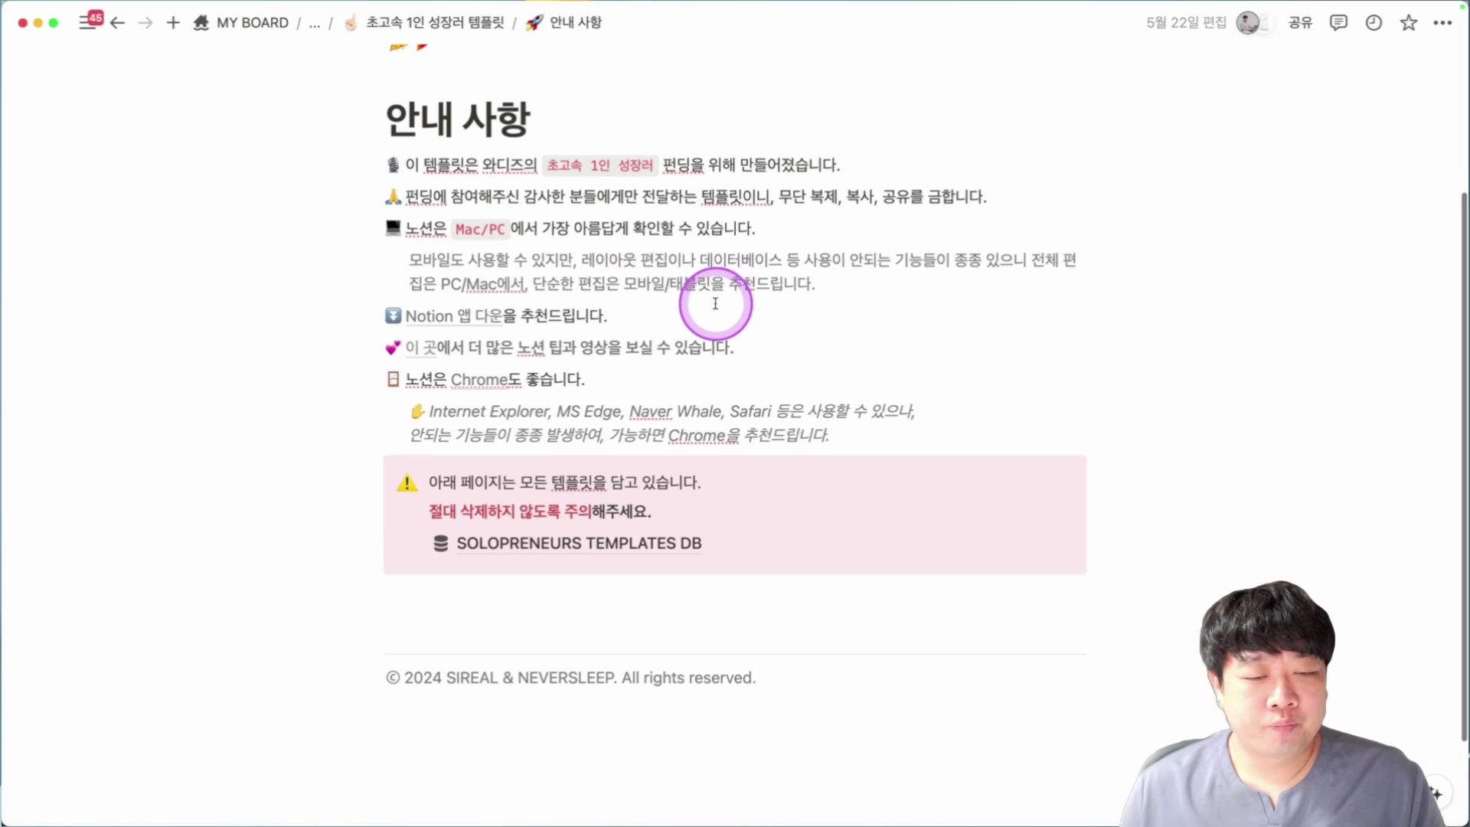
{"action": "mouse_move", "coordinate": [488, 314]}
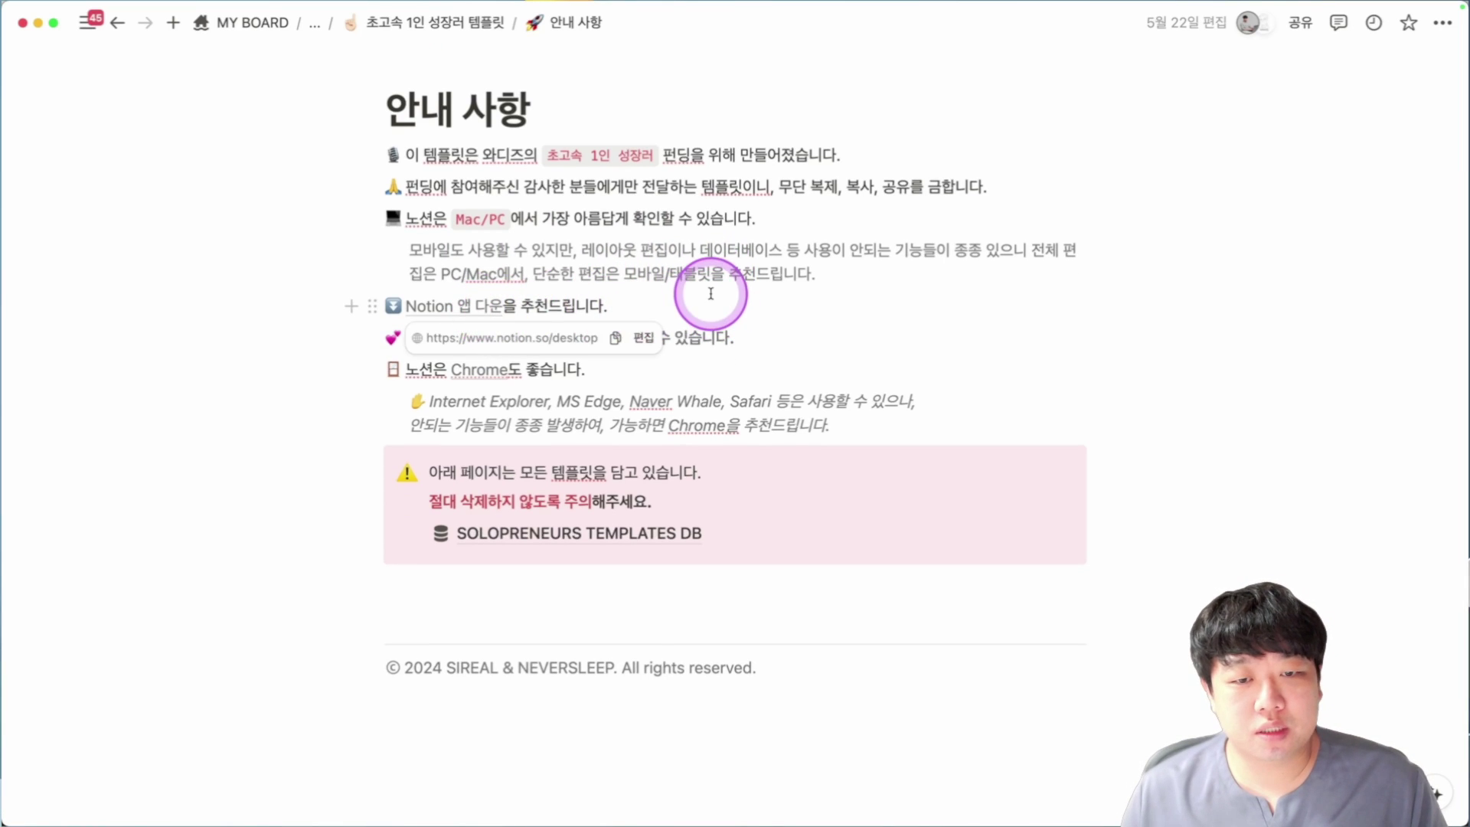
{"action": "scroll", "coordinate": [710, 293], "scroll_direction": "down", "scroll_amount": 1}
{"action": "mouse_move", "coordinate": [413, 330]}
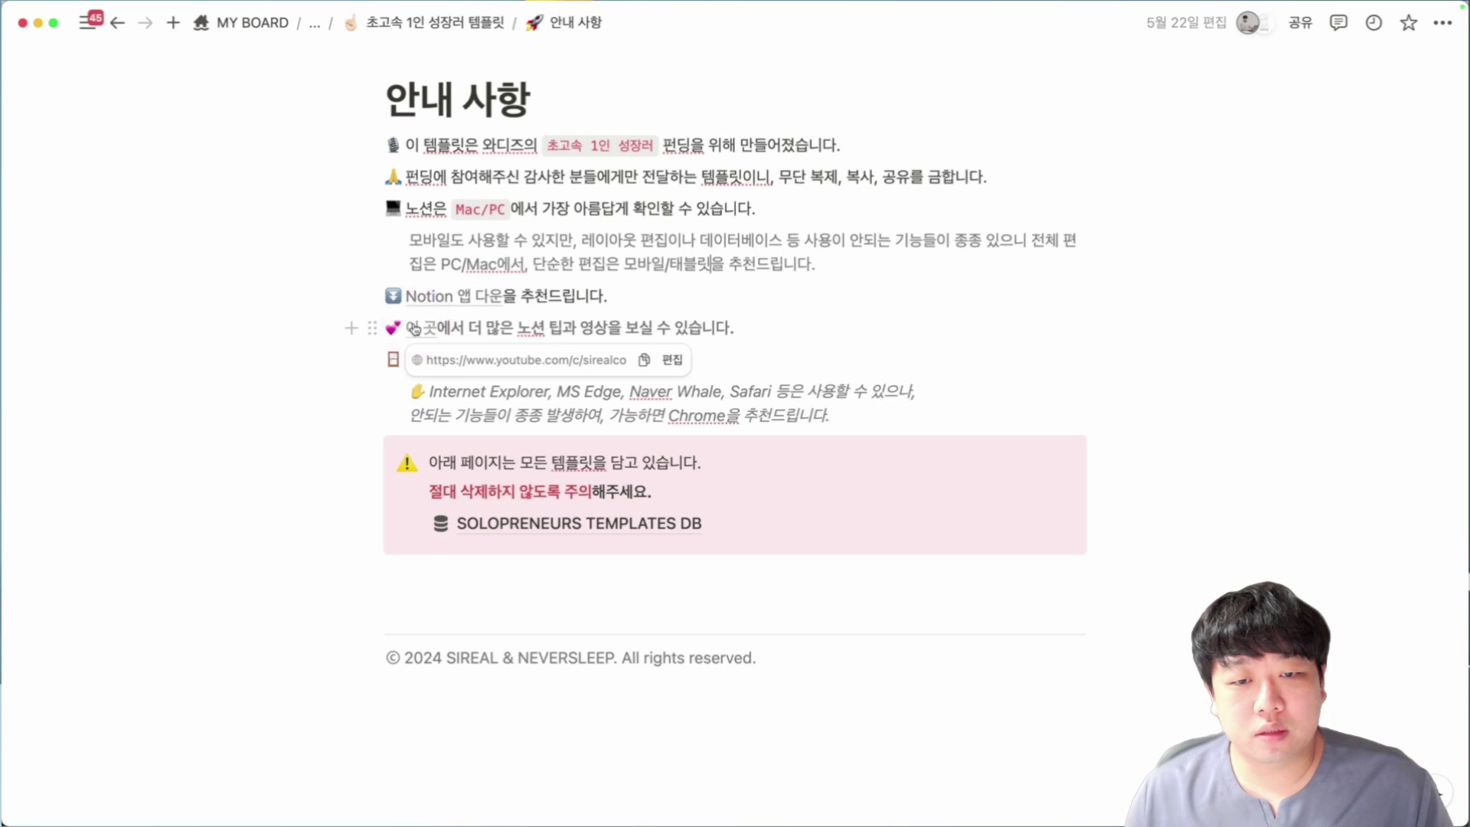
{"action": "scroll", "coordinate": [742, 341], "scroll_direction": "down", "scroll_amount": 1}
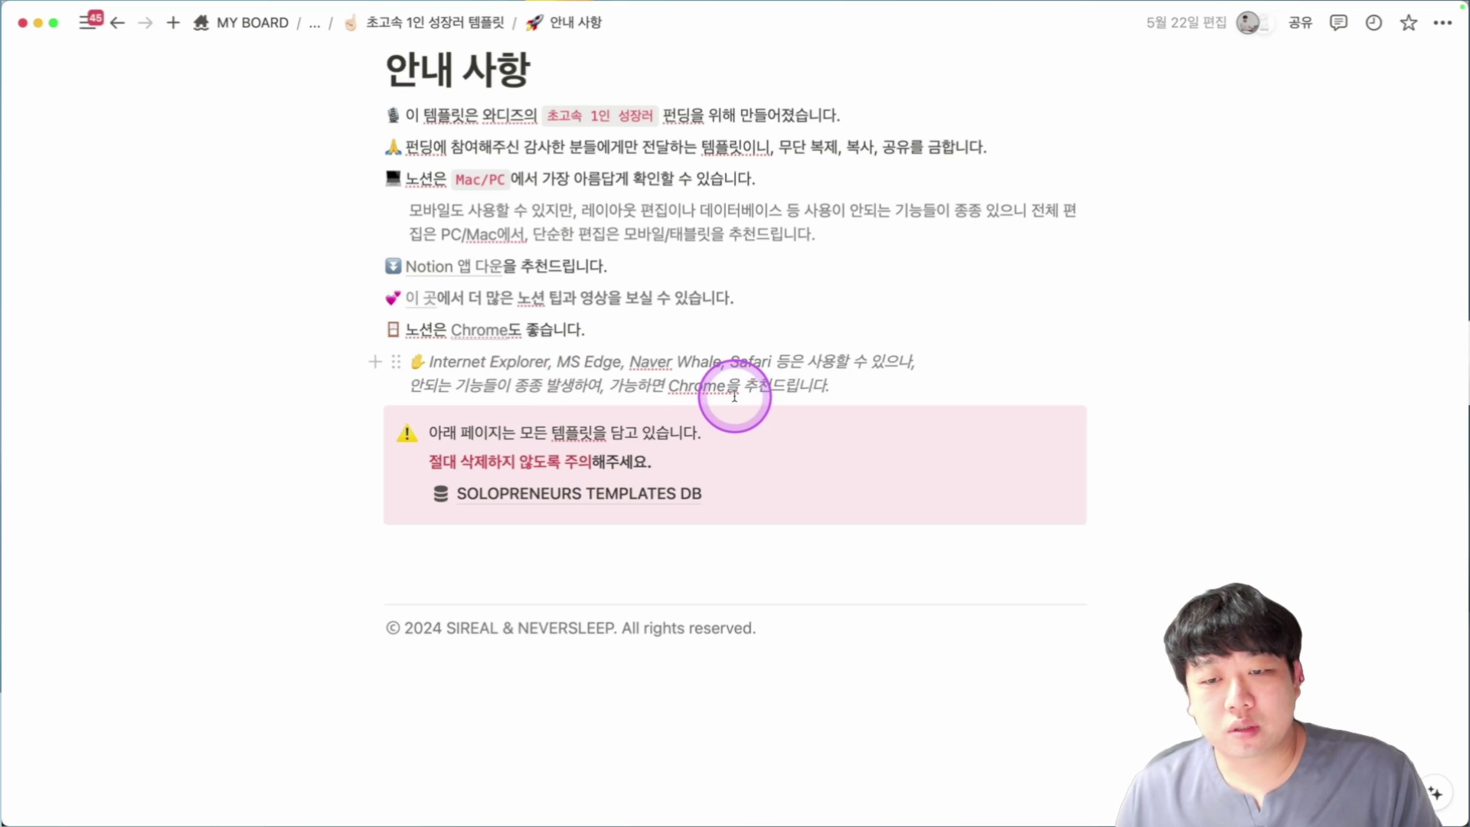
Select a block of the lower notices and scroll through the rest of the page.
{"action": "scroll", "coordinate": [734, 396], "scroll_direction": "down", "scroll_amount": 1}
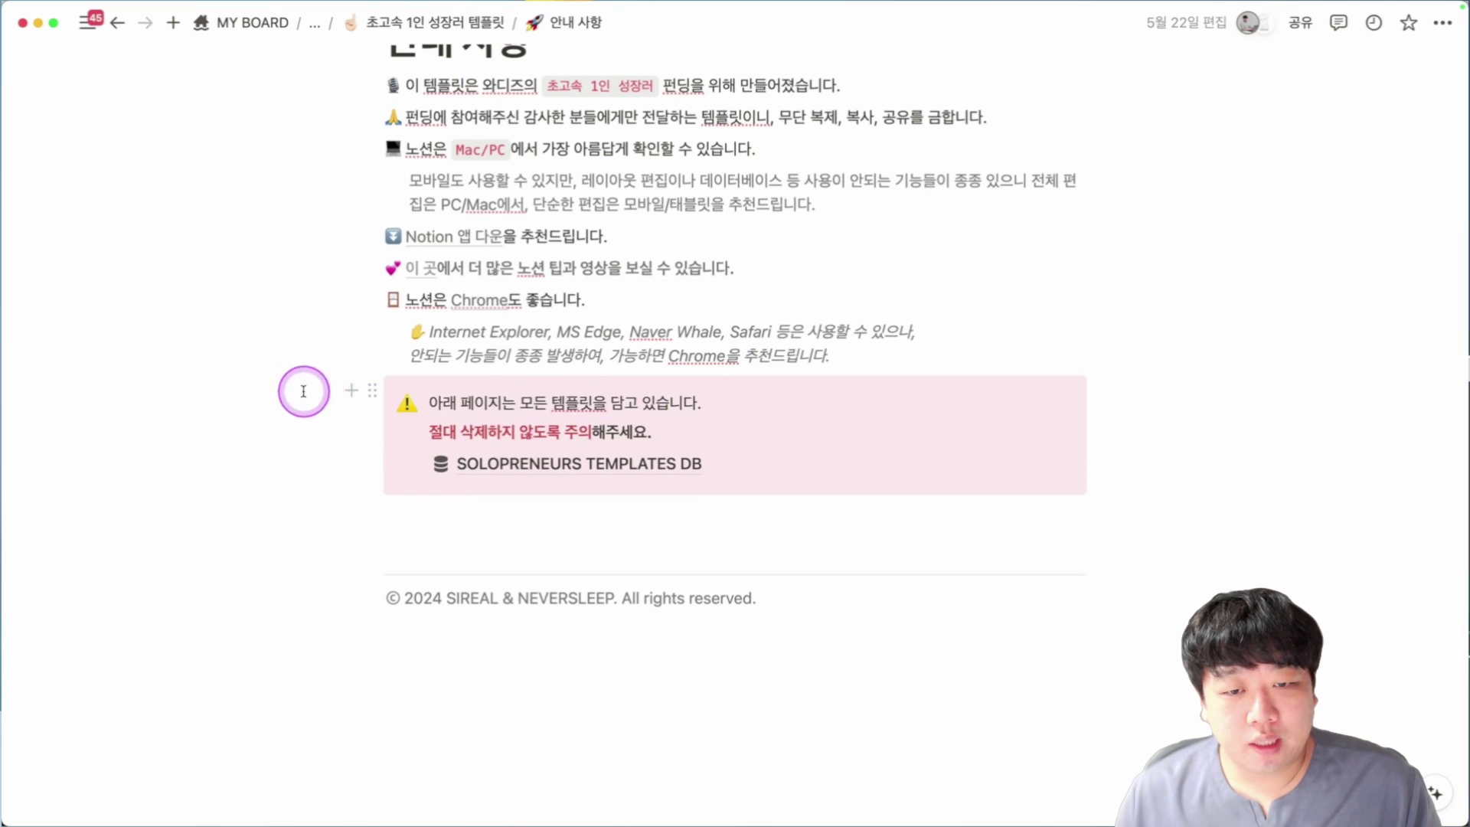
{"action": "left_click_drag", "start_coordinate": [302, 391], "coordinate": [1018, 487]}
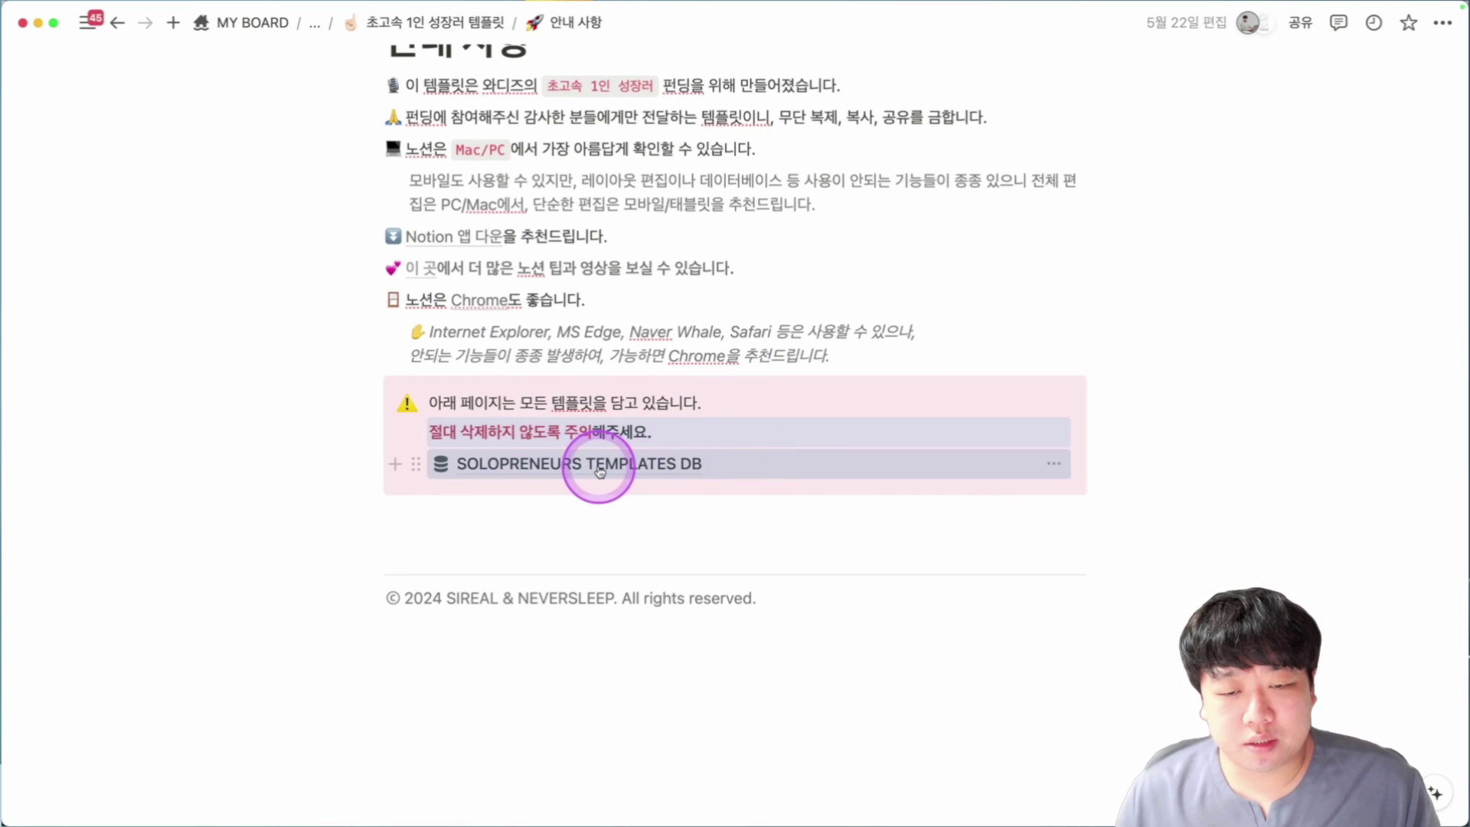
{"action": "mouse_move", "coordinate": [600, 471]}
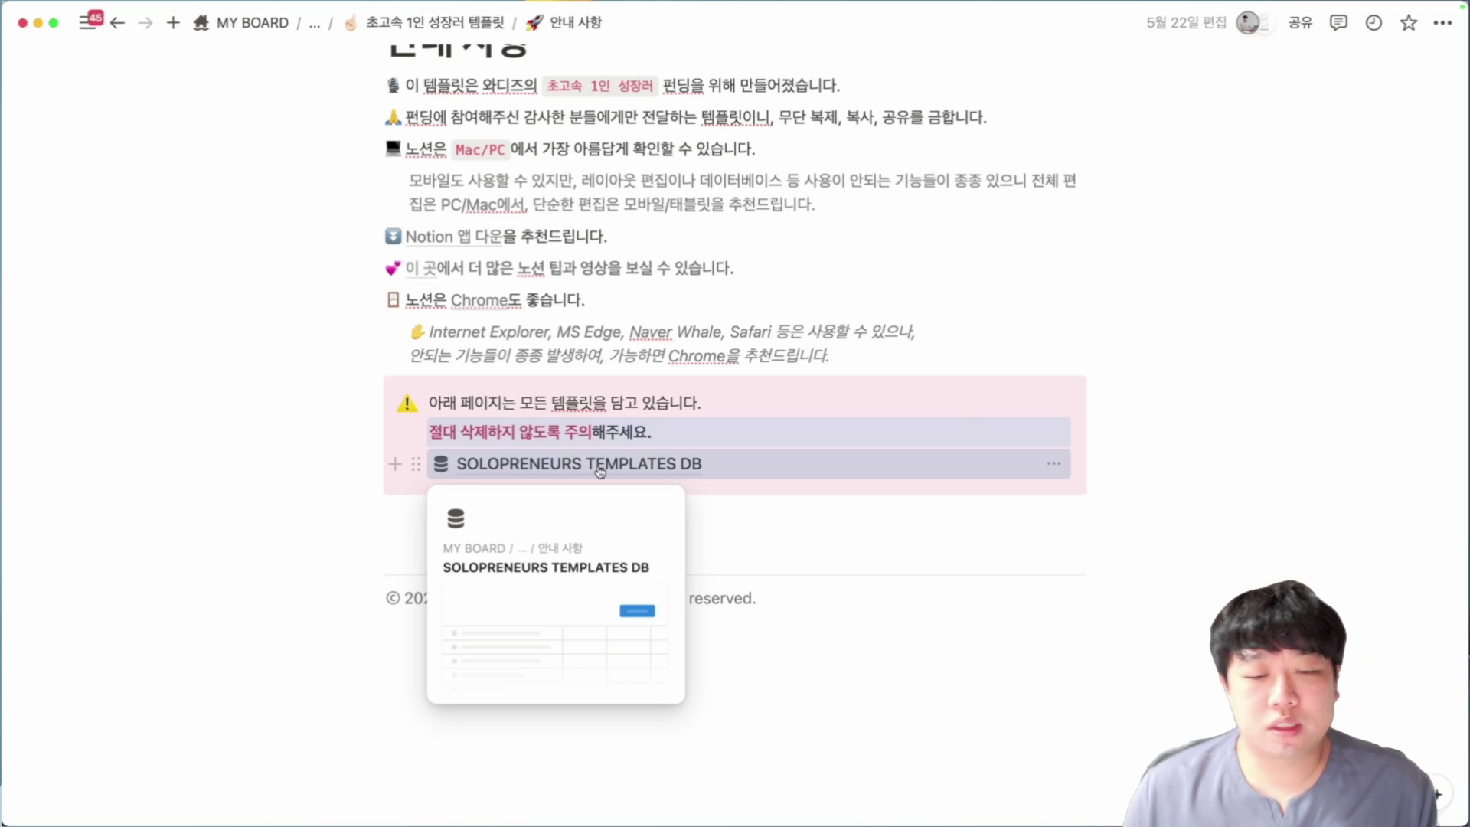
{"action": "left_click_drag", "start_coordinate": [370, 378], "coordinate": [316, 371]}
{"action": "scroll", "coordinate": [311, 376], "scroll_direction": "up", "scroll_amount": 5}
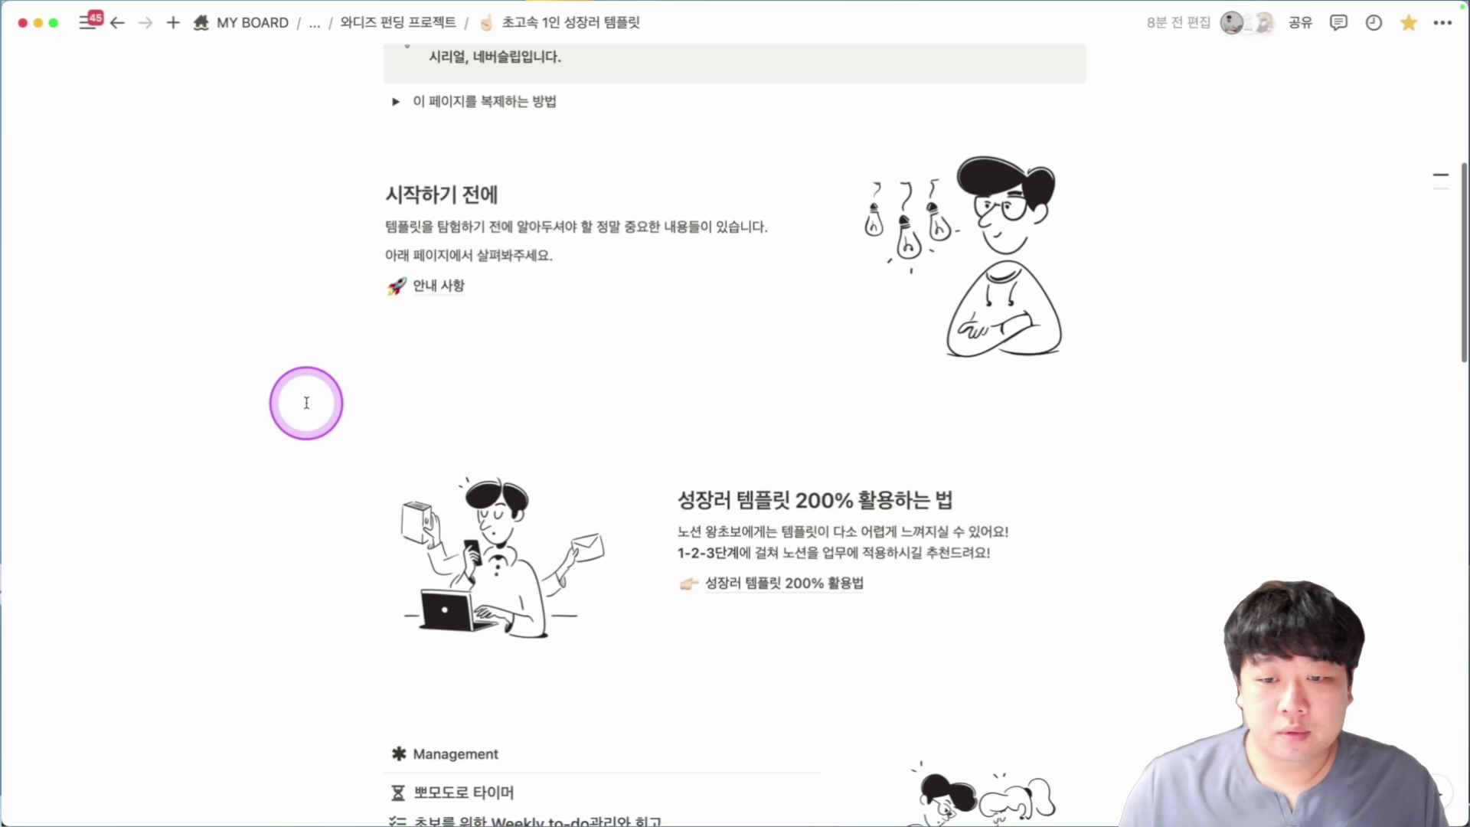
{"action": "scroll", "coordinate": [306, 403], "scroll_direction": "down", "scroll_amount": 5}
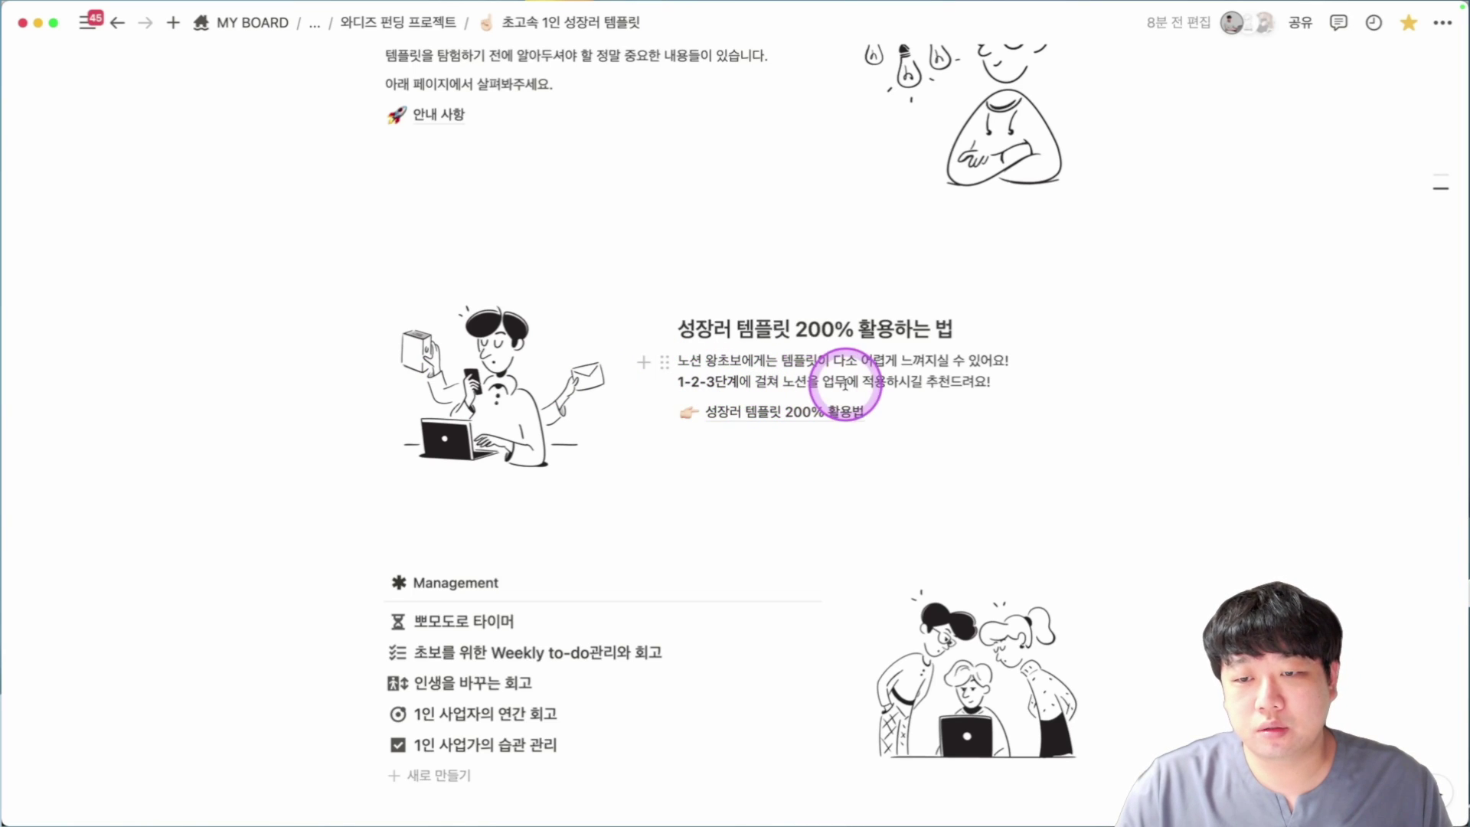
{"action": "left_click", "coordinate": [804, 412]}
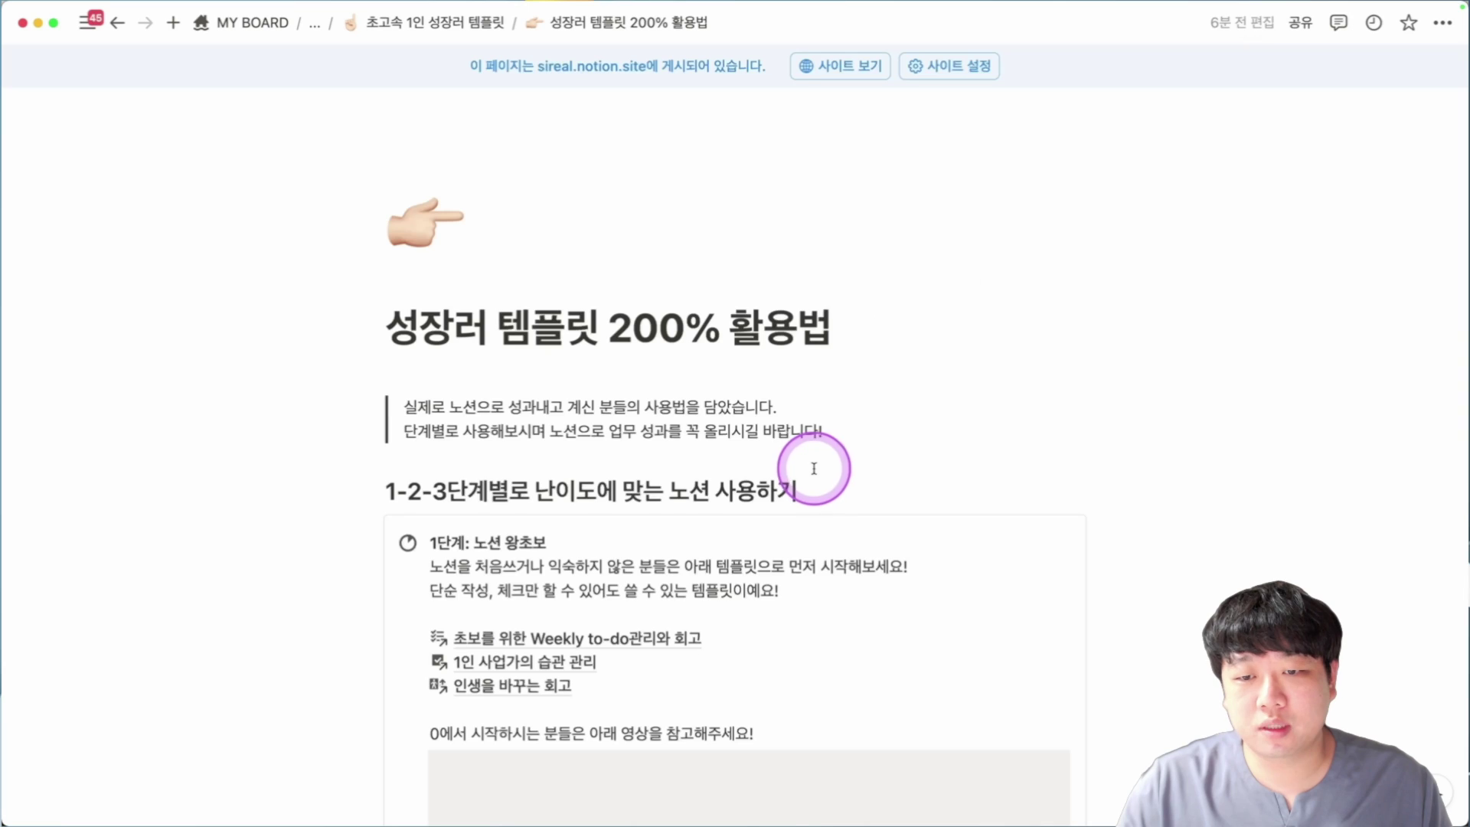
{"action": "scroll", "coordinate": [811, 456], "scroll_direction": "down", "scroll_amount": 5}
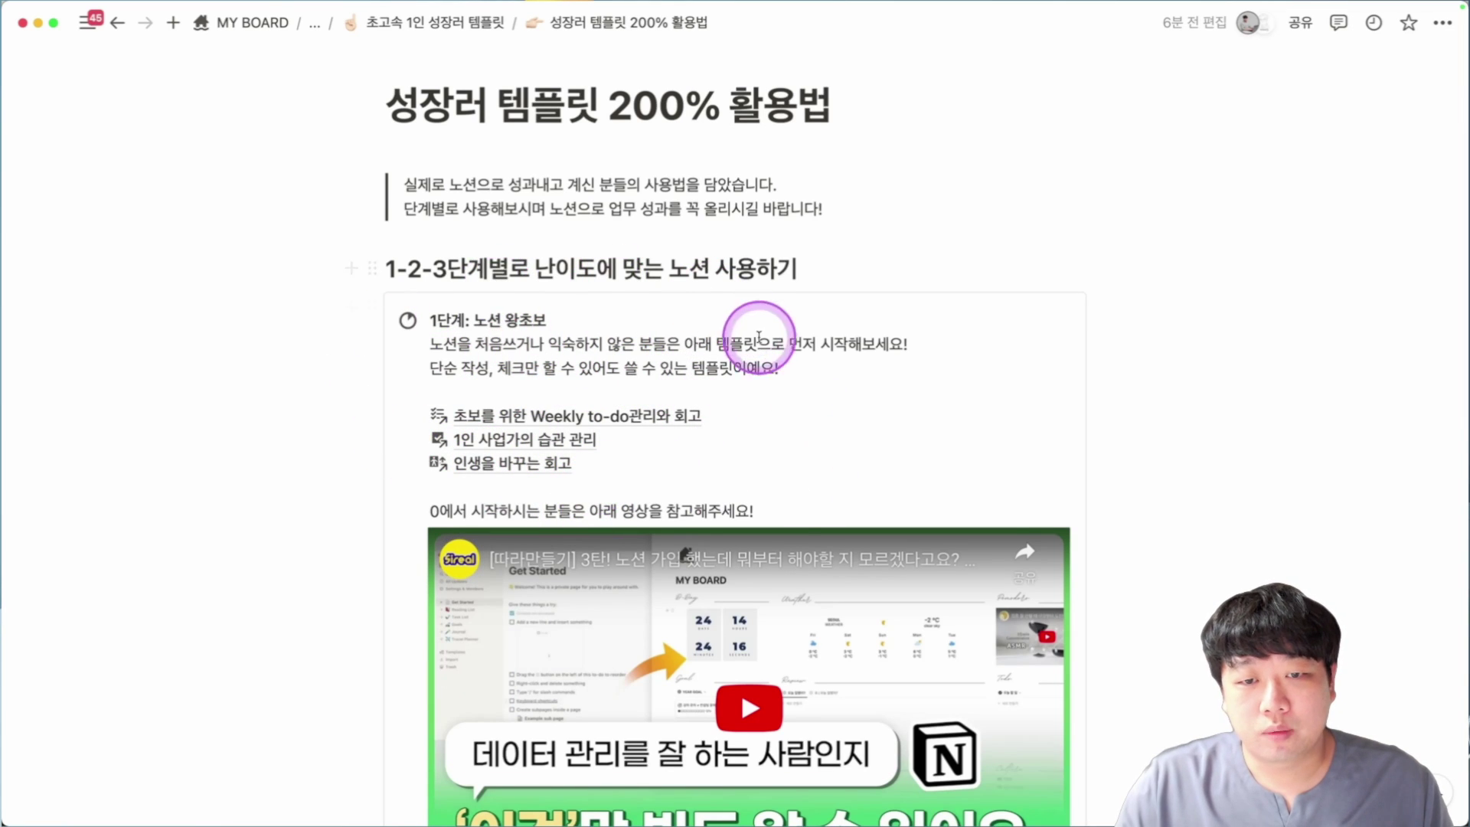
{"action": "scroll", "coordinate": [762, 354], "scroll_direction": "down", "scroll_amount": 2}
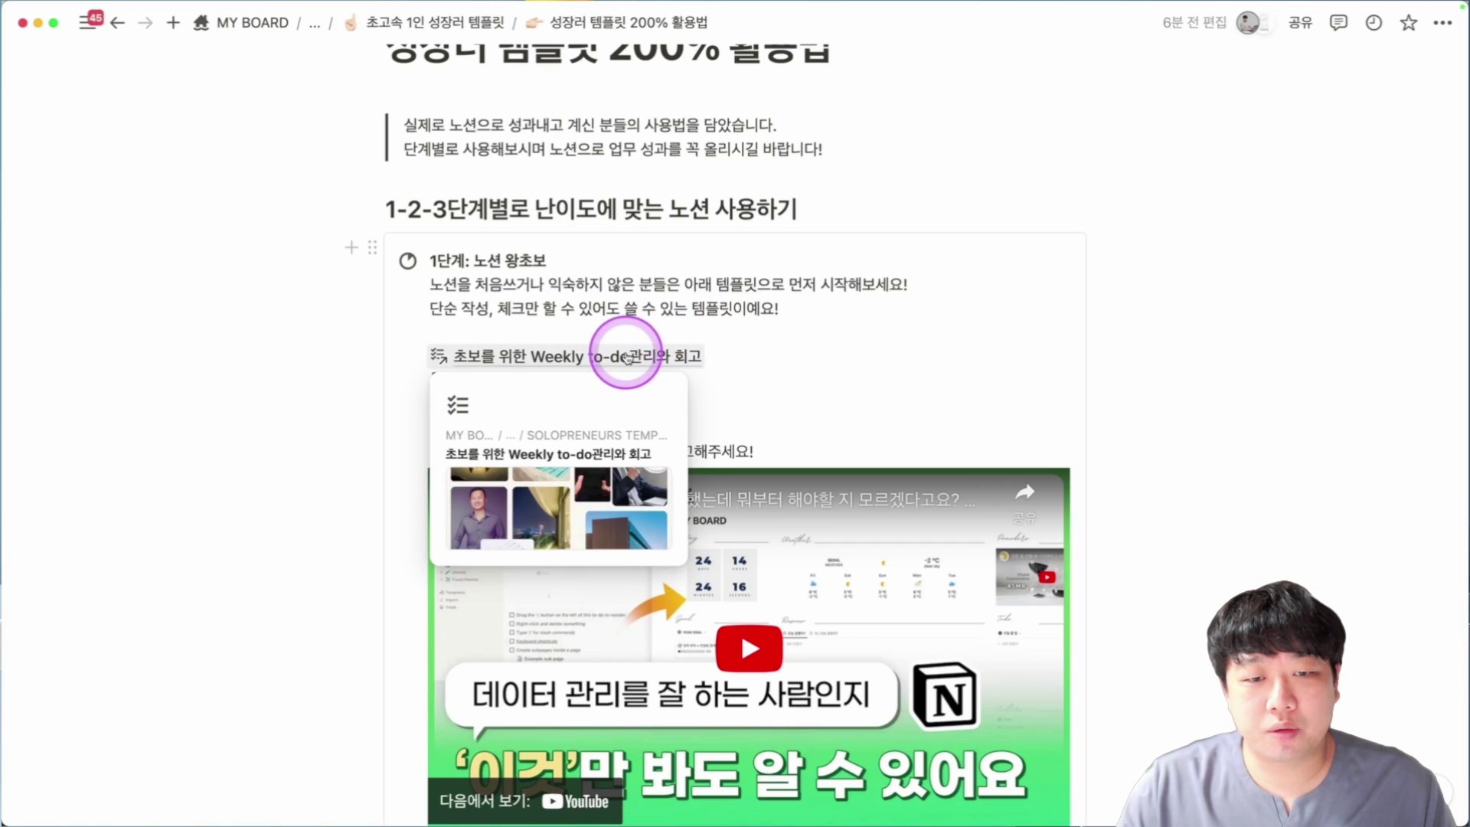
{"action": "scroll", "coordinate": [793, 350], "scroll_direction": "down", "scroll_amount": 1}
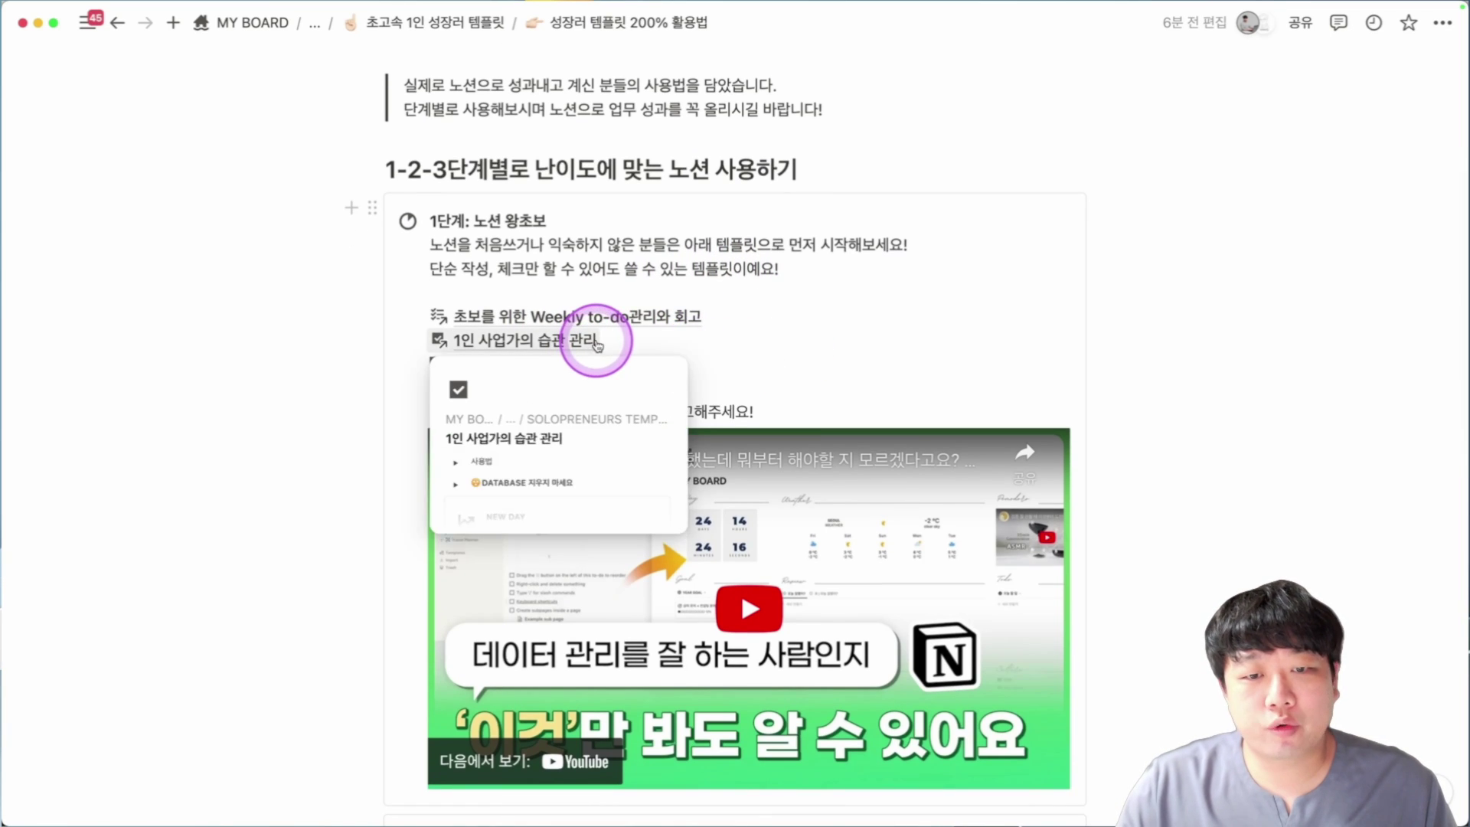
{"action": "scroll", "coordinate": [708, 357], "scroll_direction": "down", "scroll_amount": 1}
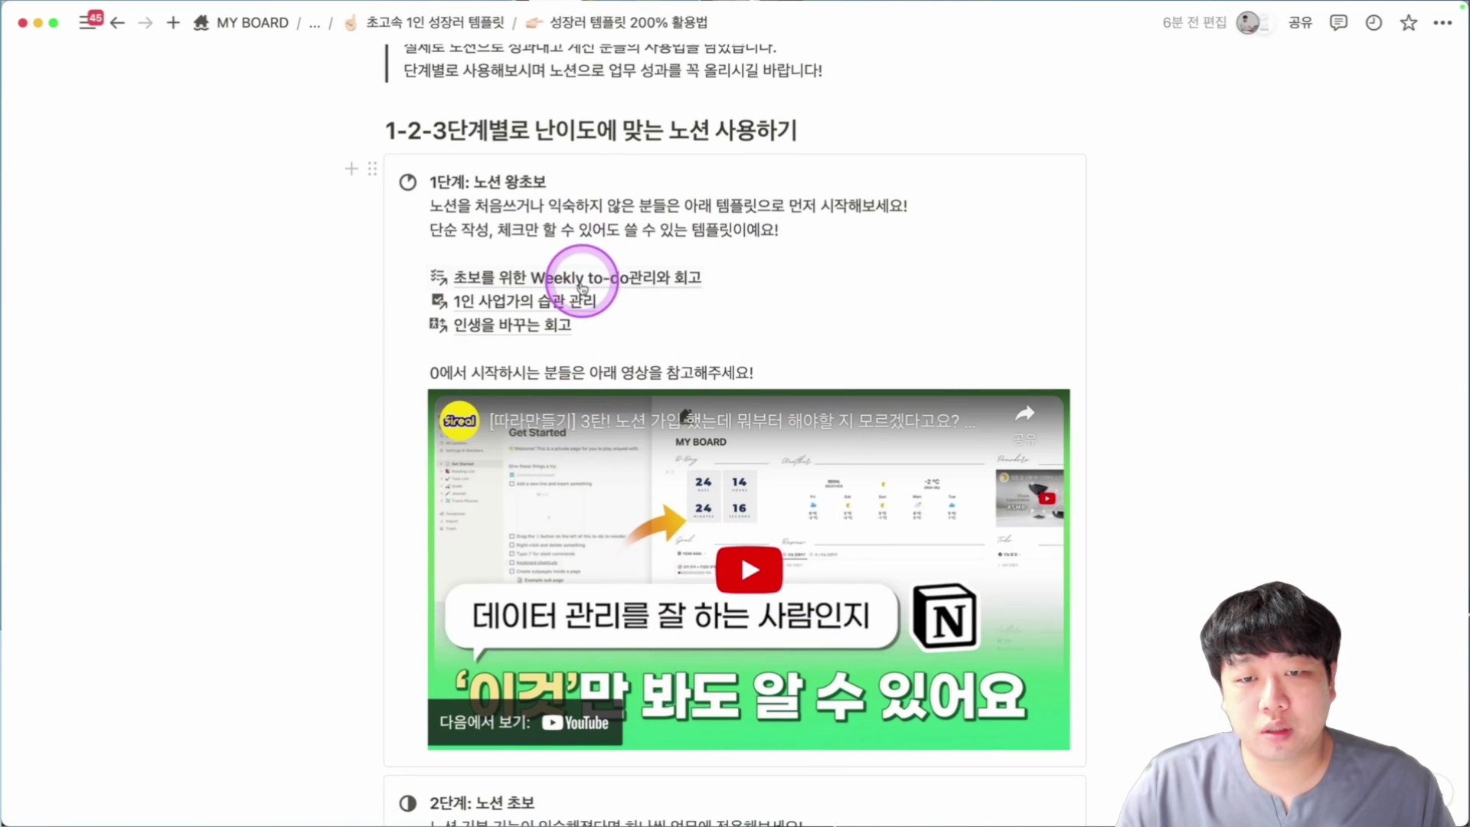
{"action": "mouse_move", "coordinate": [582, 288]}
{"action": "left_click_drag", "start_coordinate": [292, 260], "coordinate": [536, 335]}
{"action": "left_click", "coordinate": [320, 354]}
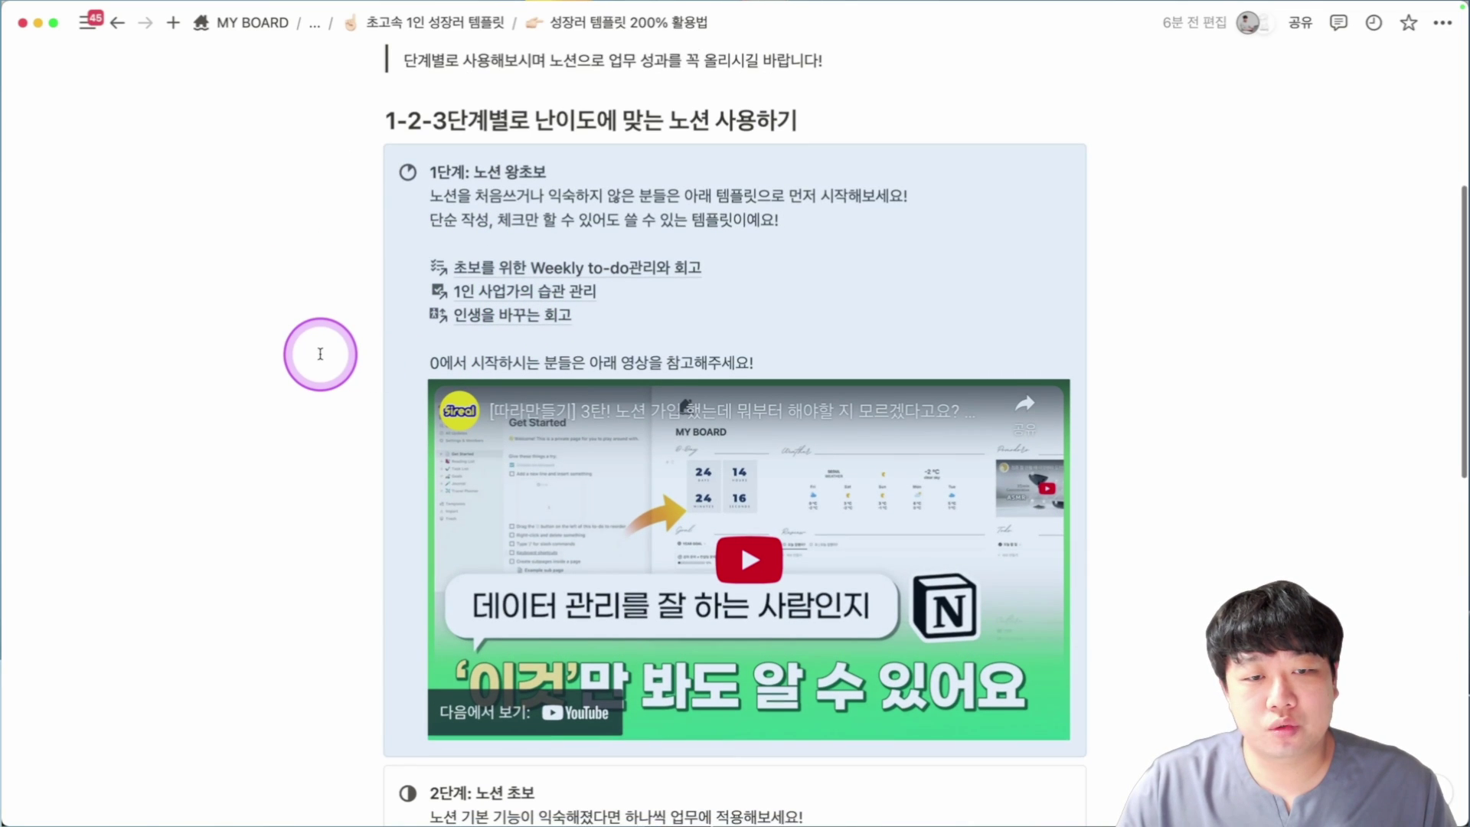
{"action": "scroll", "coordinate": [320, 353], "scroll_direction": "down", "scroll_amount": 2}
{"action": "scroll", "coordinate": [601, 279], "scroll_direction": "down", "scroll_amount": 5}
{"action": "scroll", "coordinate": [569, 351], "scroll_direction": "down", "scroll_amount": 5}
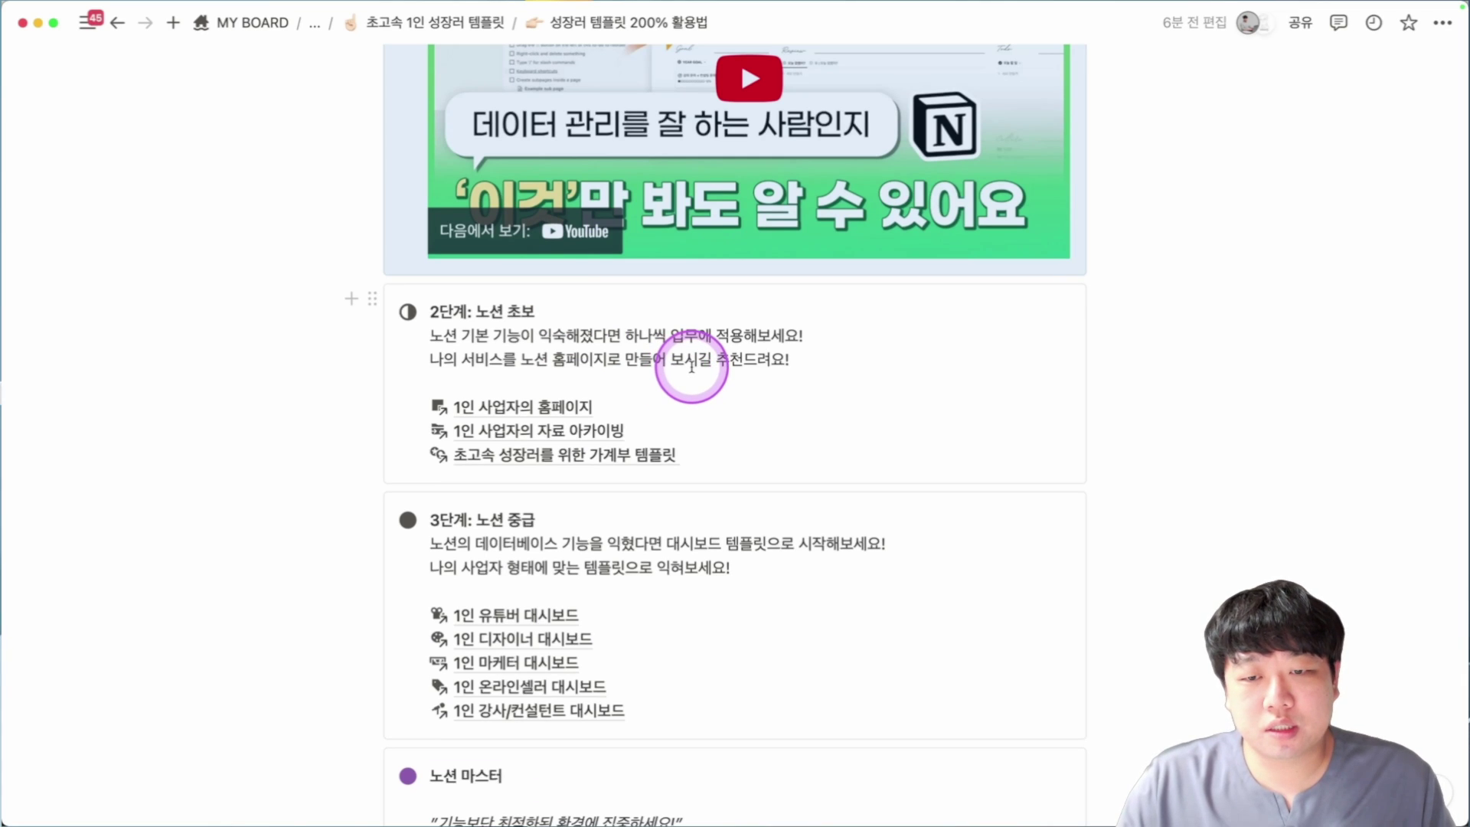
{"action": "scroll", "coordinate": [691, 356], "scroll_direction": "down", "scroll_amount": 1}
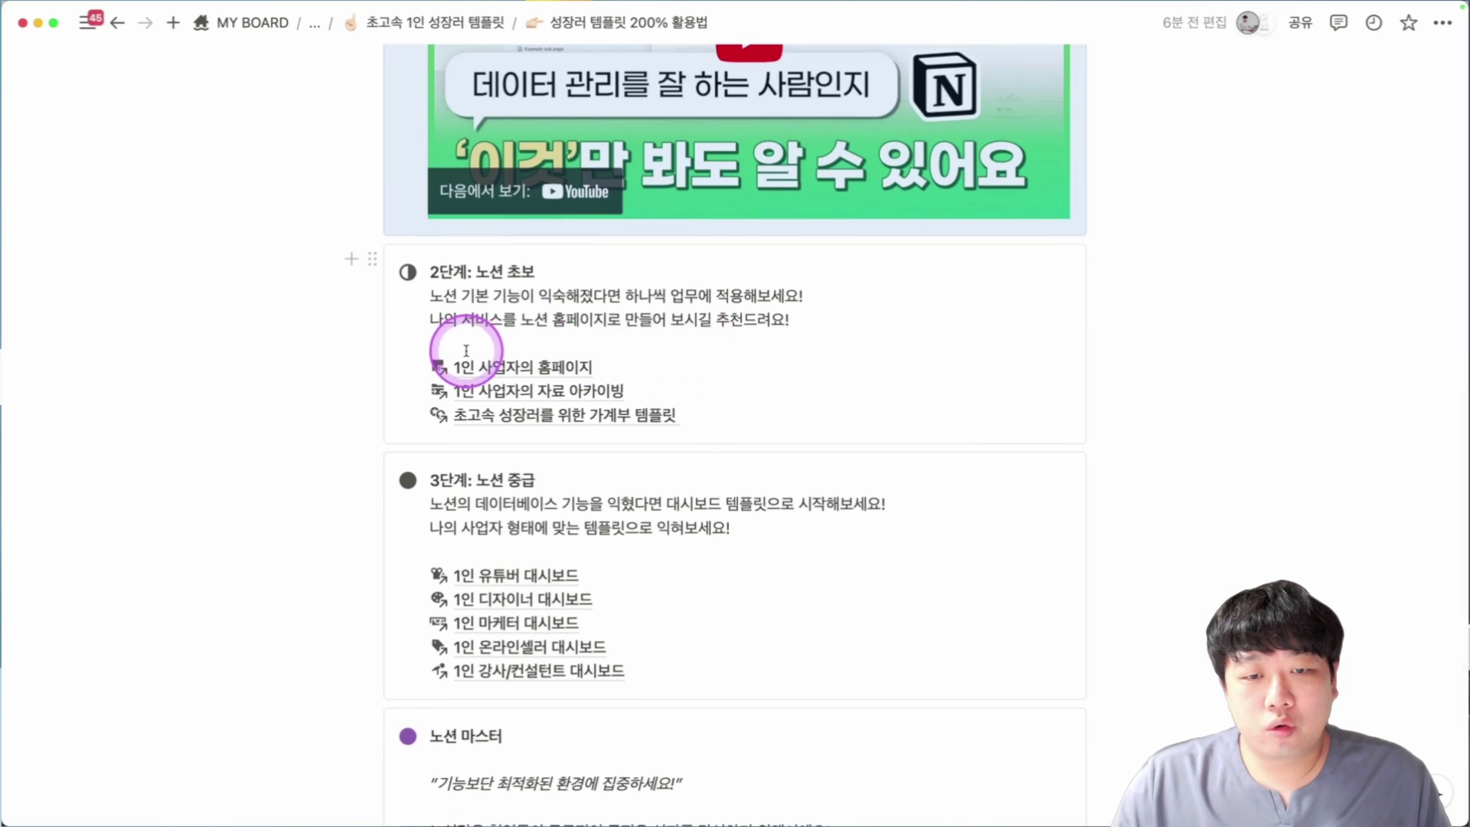
{"action": "mouse_move", "coordinate": [550, 364]}
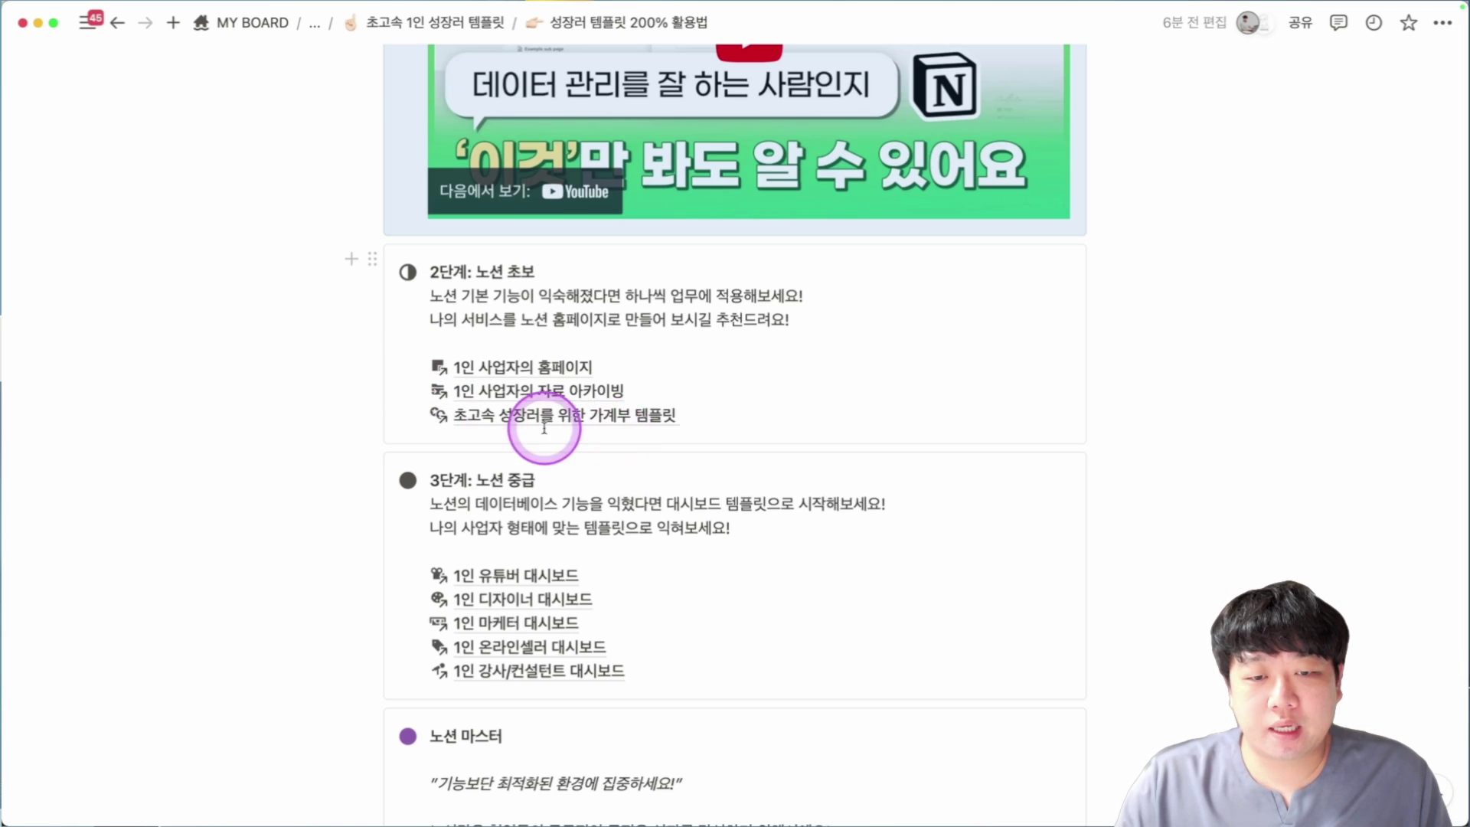
Scroll down the 초고속 1인 성장러 템플릿 home page to the 노션 마스터 box.
{"action": "scroll", "coordinate": [680, 408], "scroll_direction": "down", "scroll_amount": 1}
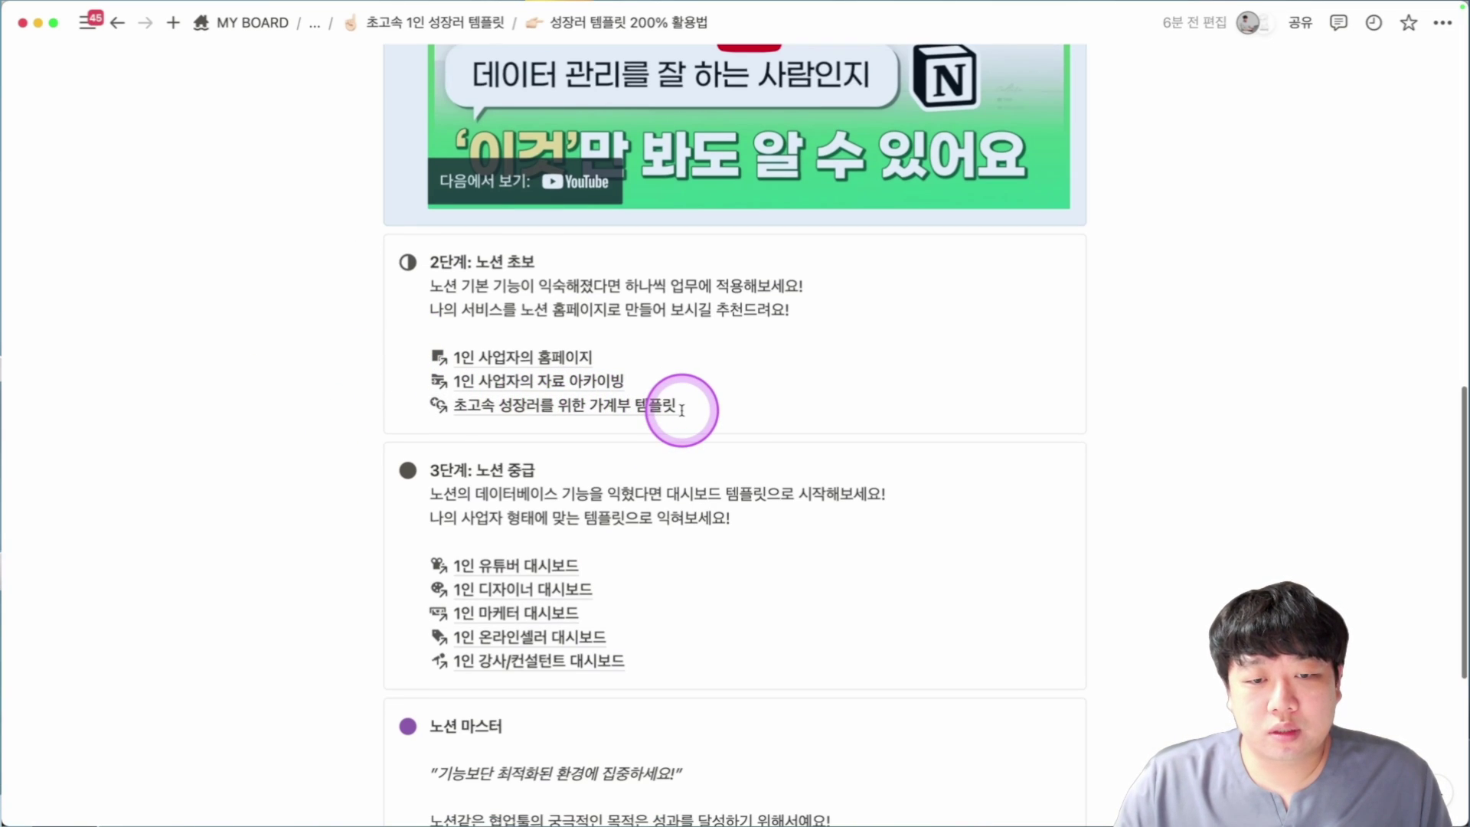
{"action": "scroll", "coordinate": [682, 409], "scroll_direction": "down", "scroll_amount": 3}
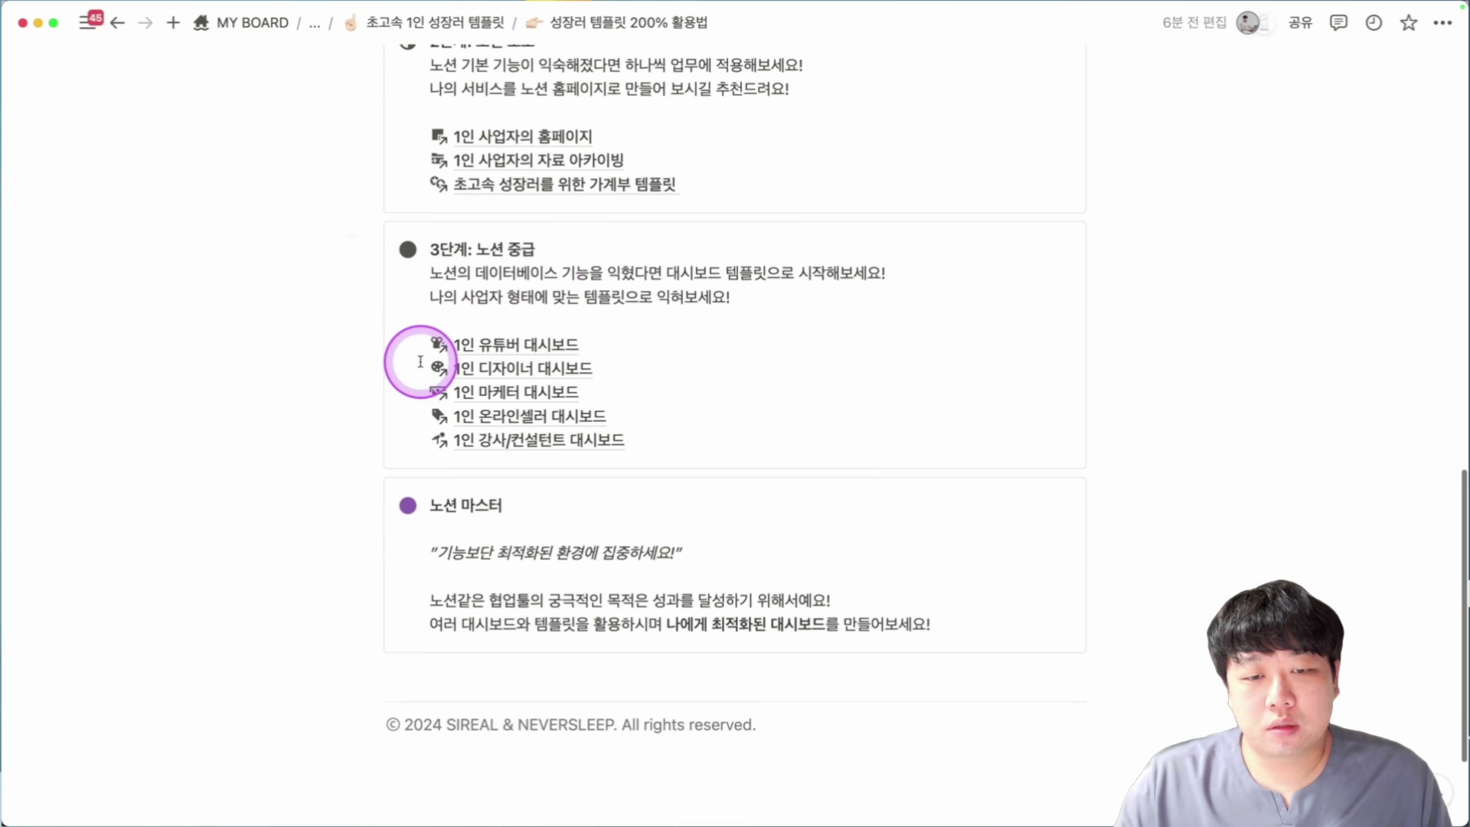
{"action": "mouse_move", "coordinate": [498, 344]}
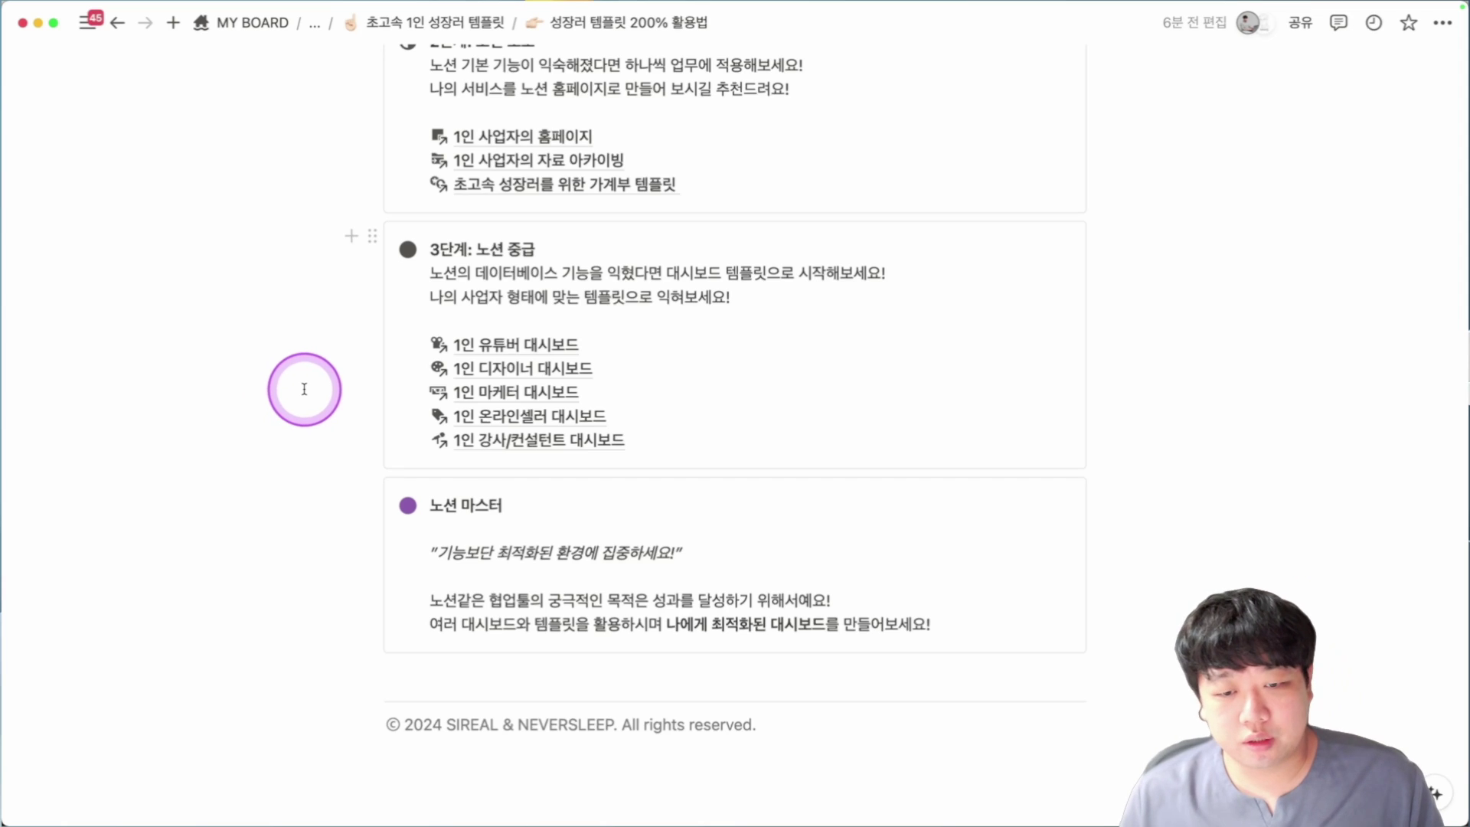
{"action": "scroll", "coordinate": [304, 389], "scroll_direction": "down", "scroll_amount": 2}
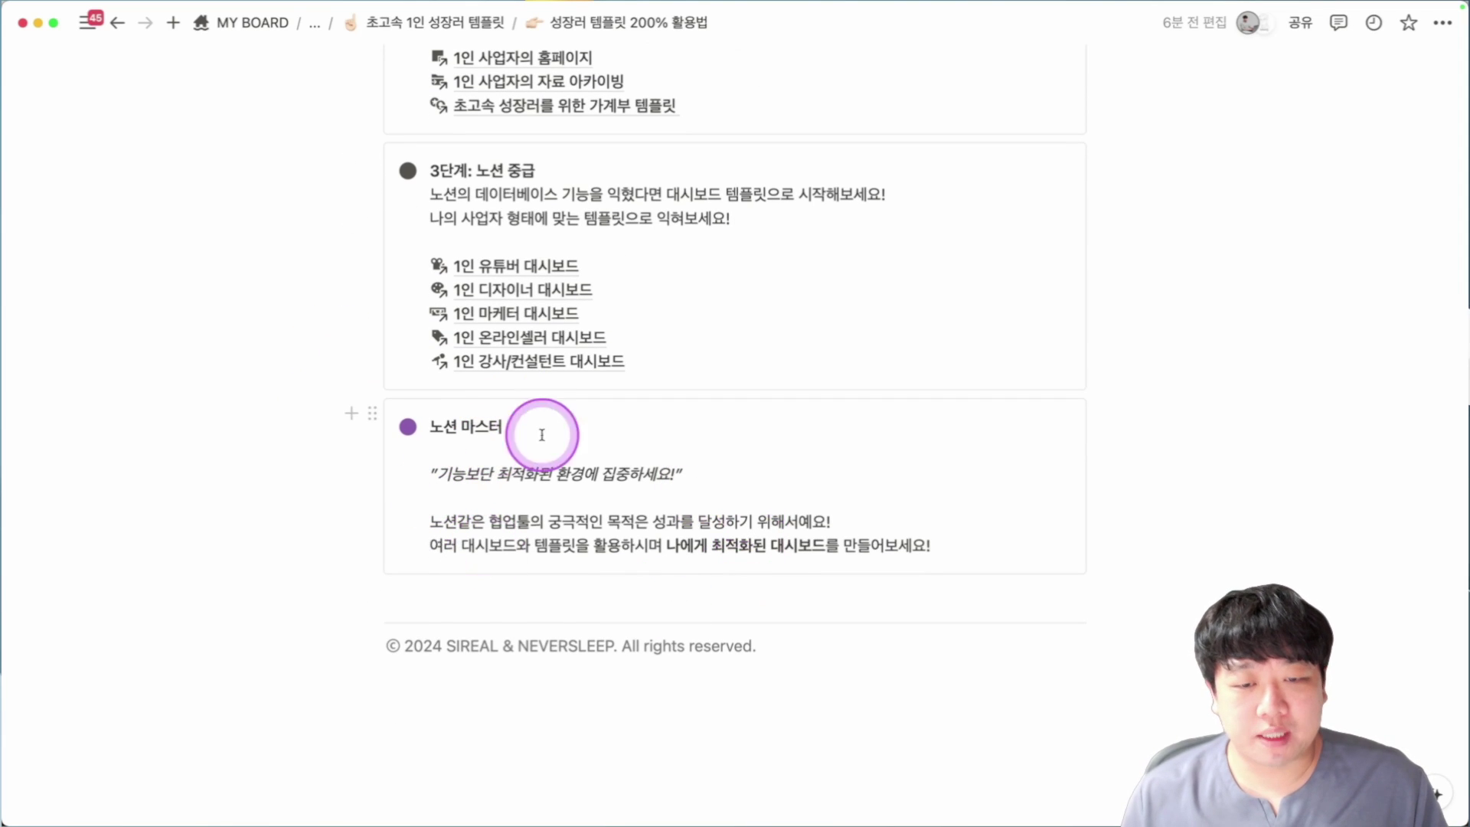
{"action": "scroll", "coordinate": [582, 451], "scroll_direction": "down", "scroll_amount": 1}
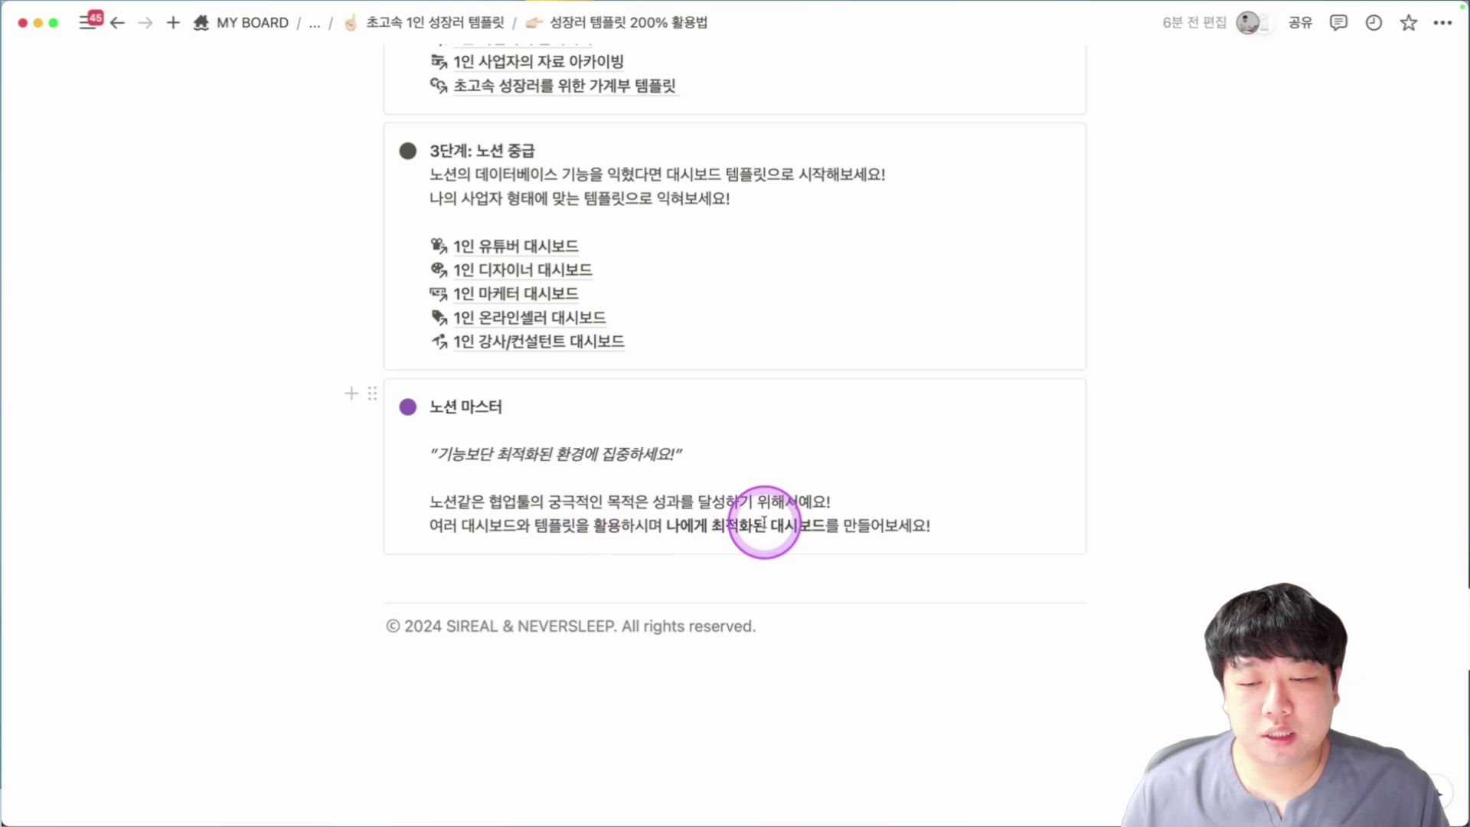
Paste the book-cover image below the 노션 마스터 box and scroll to the DASHBOARD lists.
{"action": "key", "text": "ctrl+v"}
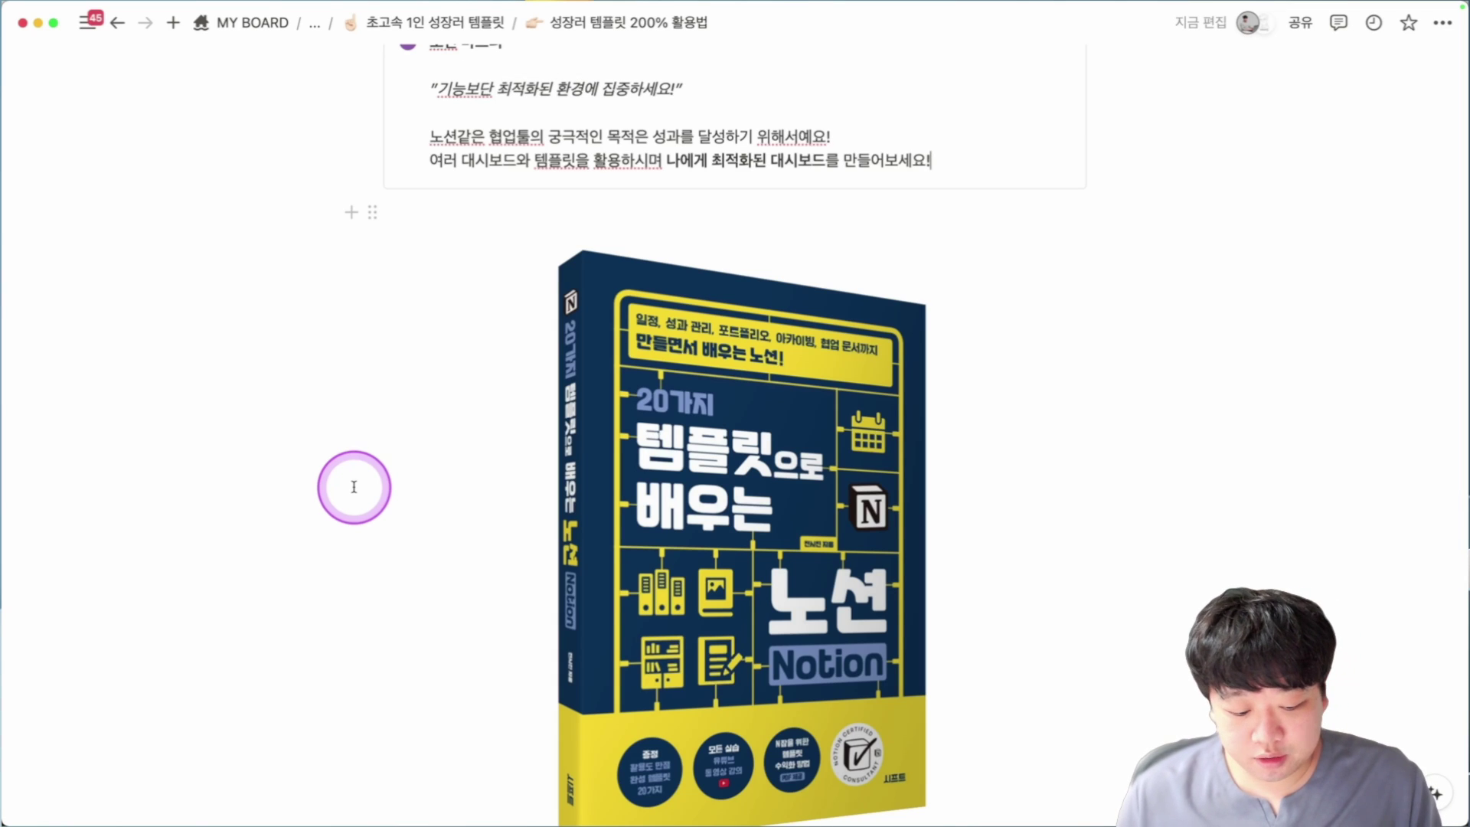
{"action": "scroll", "coordinate": [353, 487], "scroll_direction": "down", "scroll_amount": 2}
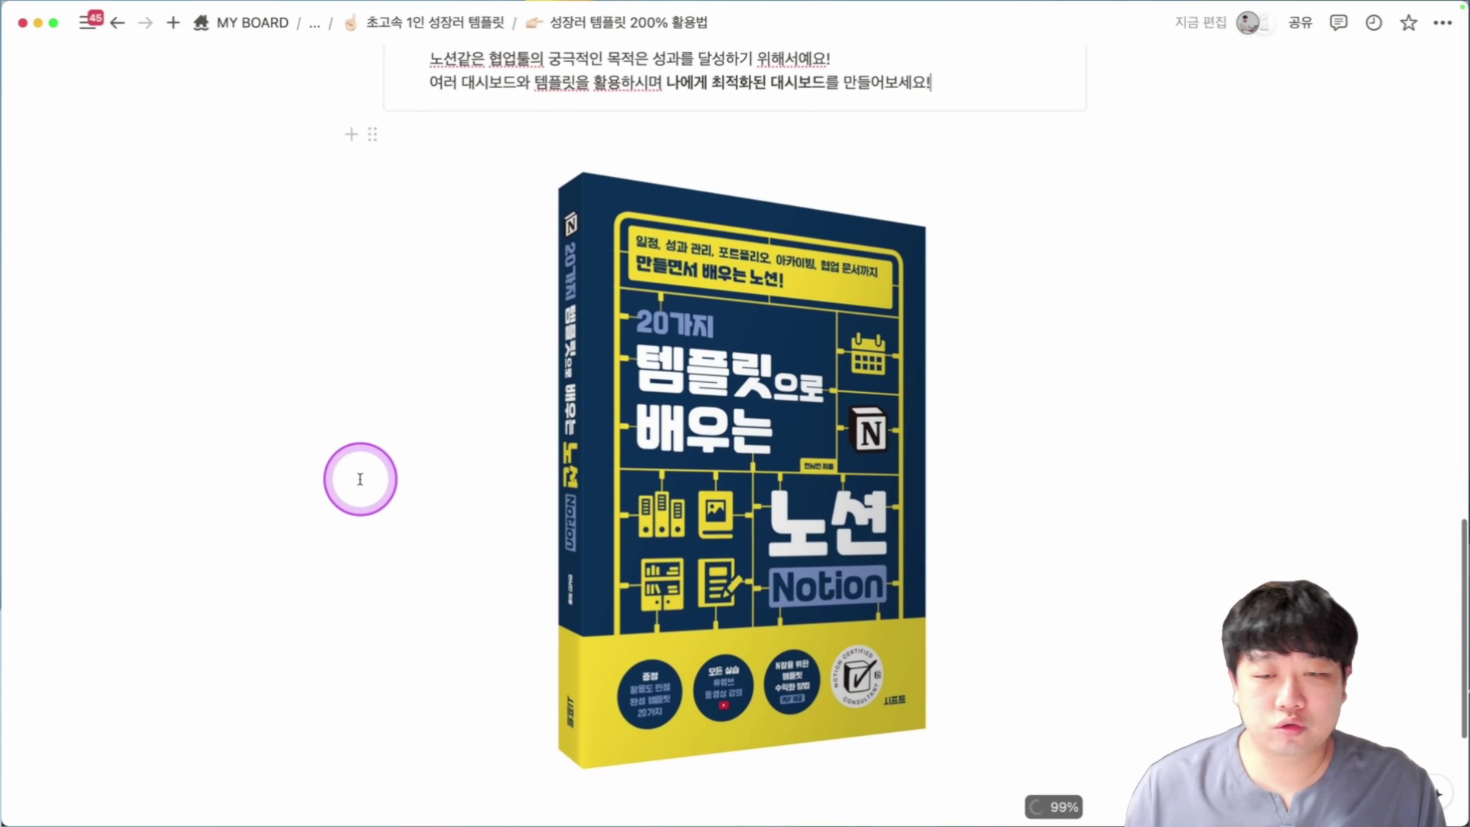
{"action": "scroll", "coordinate": [360, 486], "scroll_direction": "down", "scroll_amount": 1}
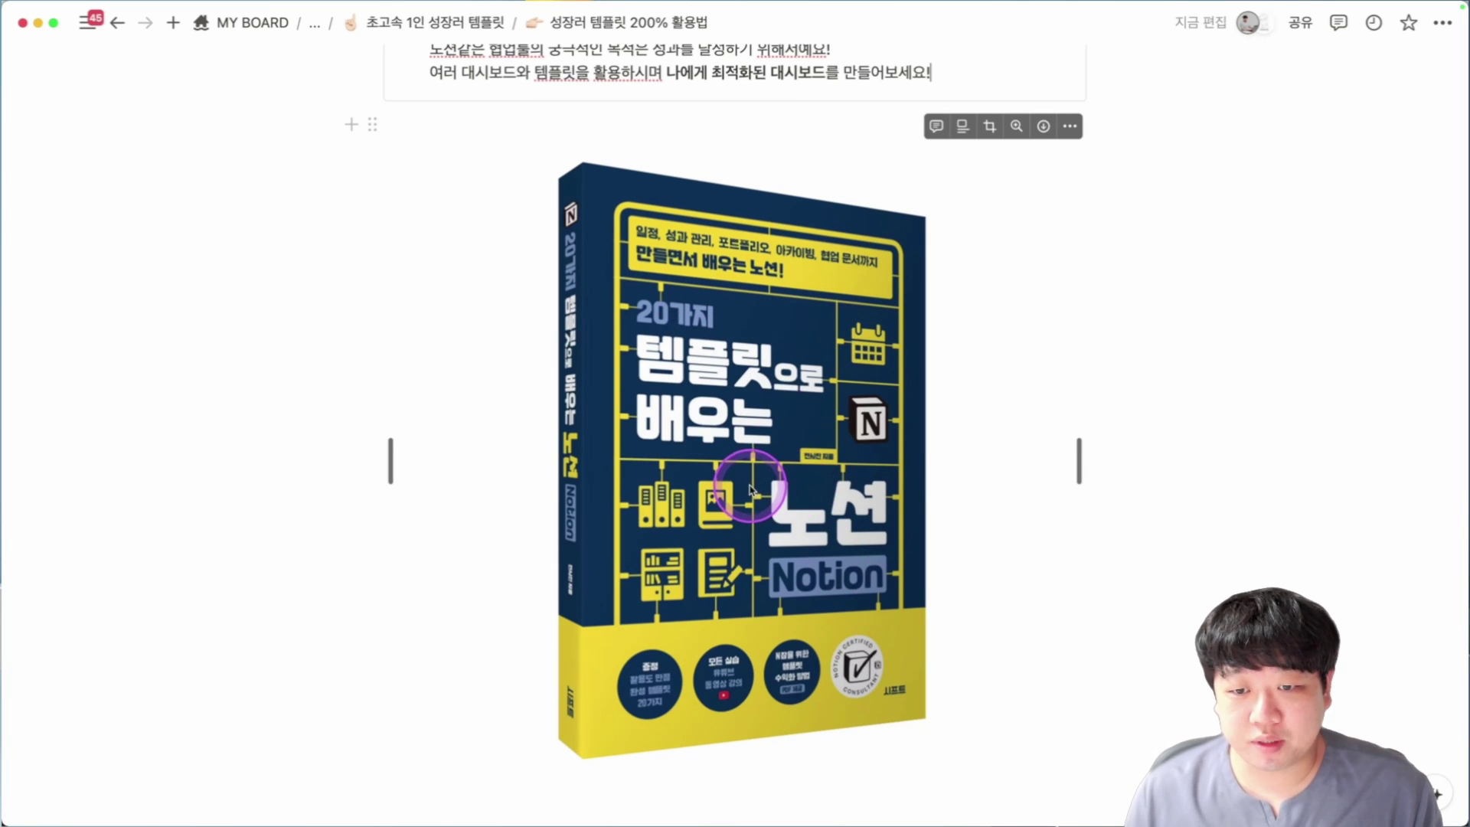
{"action": "scroll", "coordinate": [750, 490], "scroll_direction": "down", "scroll_amount": 1}
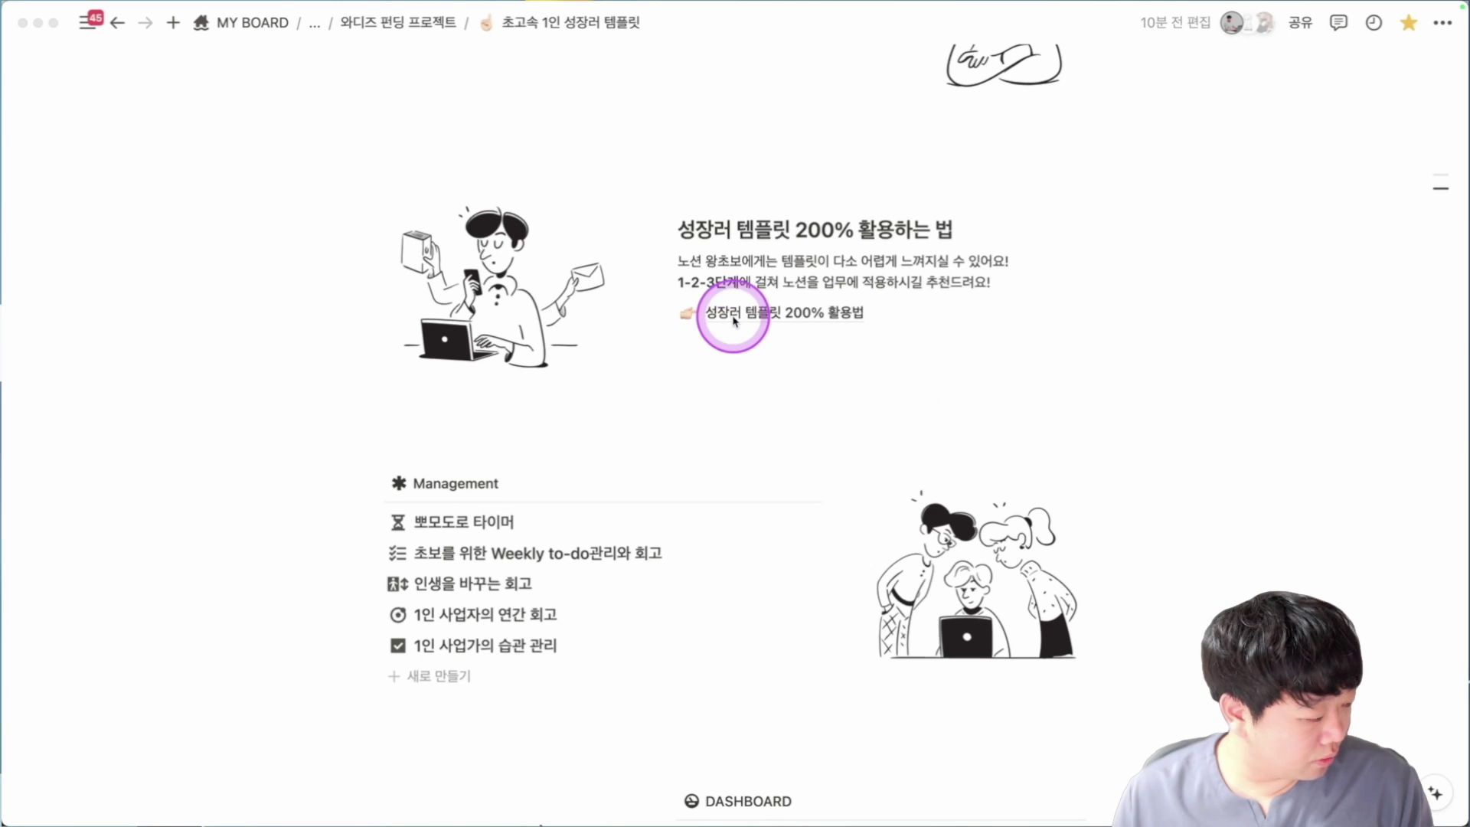
{"action": "scroll", "coordinate": [765, 337], "scroll_direction": "down", "scroll_amount": 3}
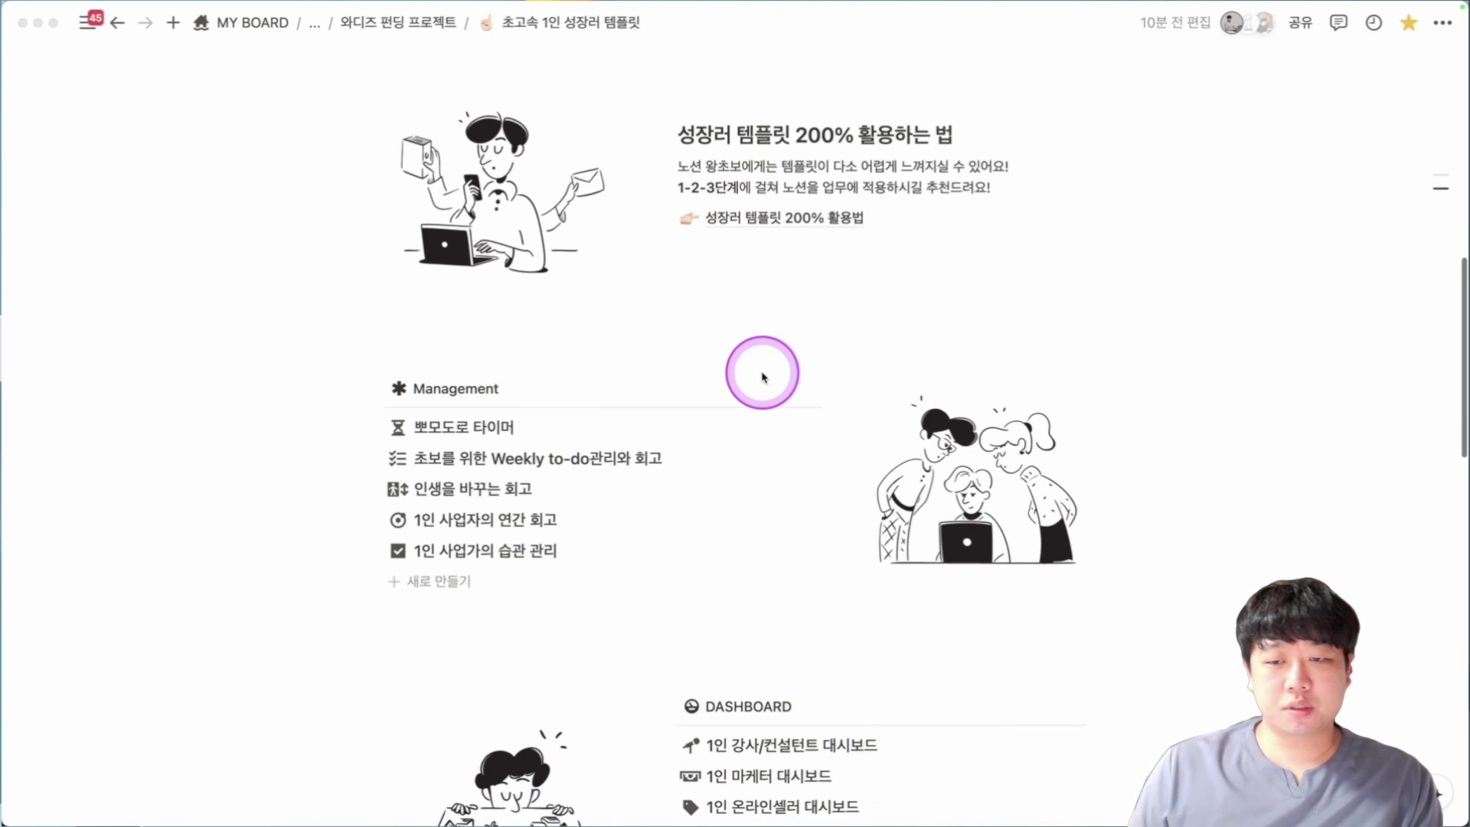
{"action": "scroll", "coordinate": [764, 377], "scroll_direction": "down", "scroll_amount": 1}
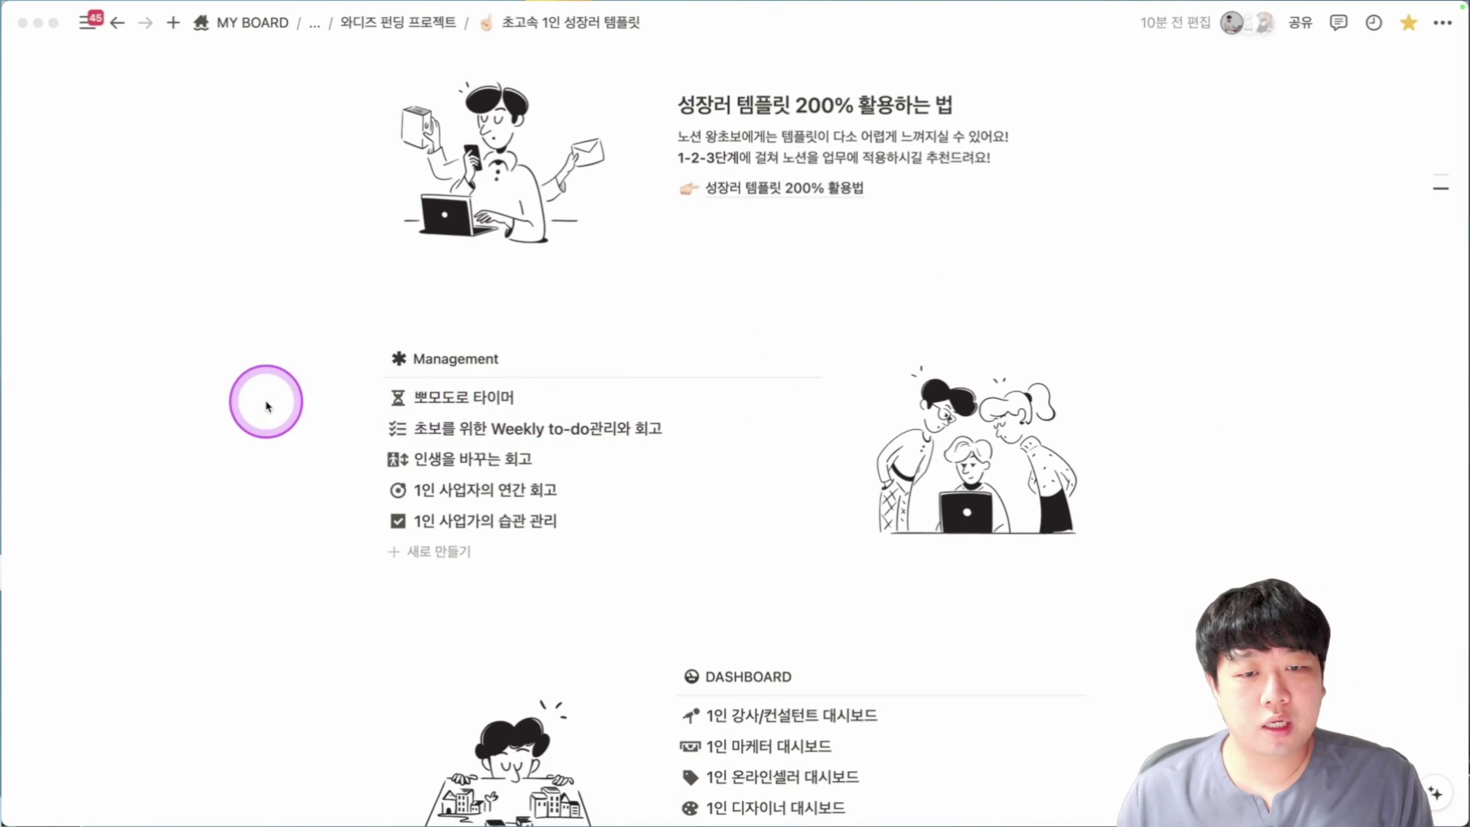
Open 뽀모도로 타이머 and scroll down to its 사용 방법 steps and 전체 date table.
{"action": "left_click", "coordinate": [464, 396]}
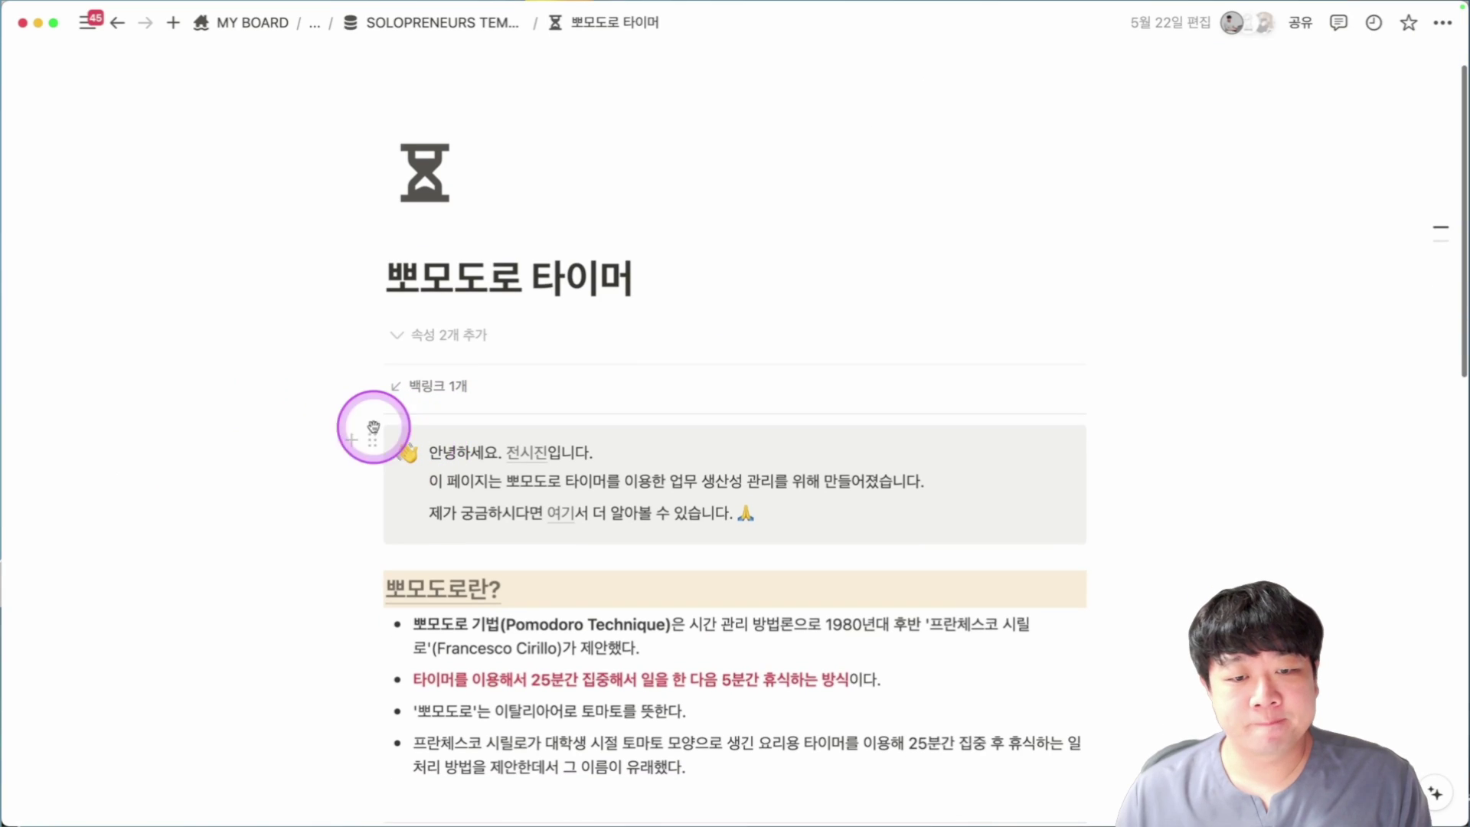
{"action": "scroll", "coordinate": [373, 426], "scroll_direction": "down", "scroll_amount": 2}
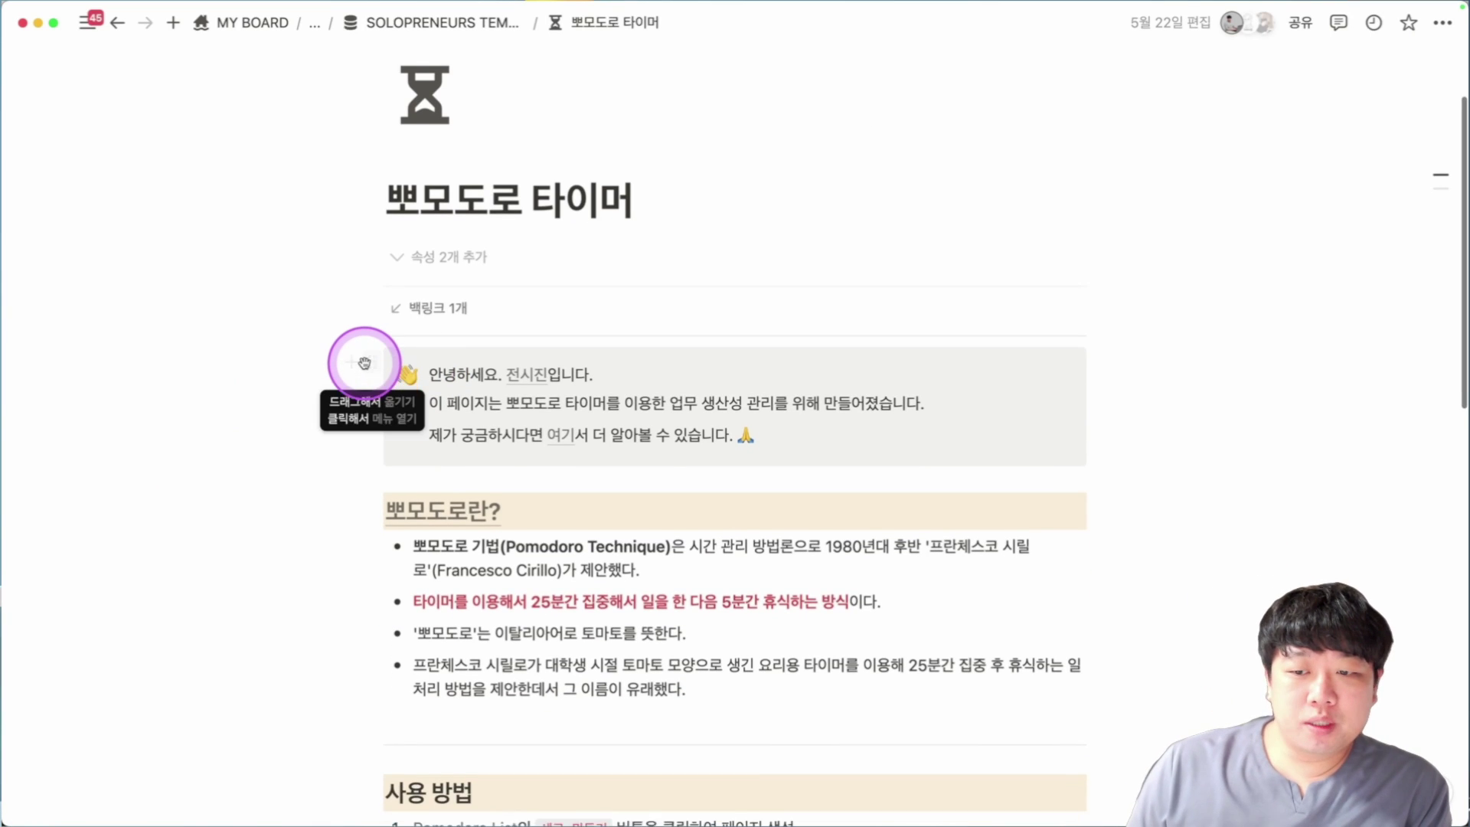
{"action": "scroll", "coordinate": [364, 362], "scroll_direction": "down", "scroll_amount": 1}
{"action": "scroll", "coordinate": [331, 364], "scroll_direction": "down", "scroll_amount": 2}
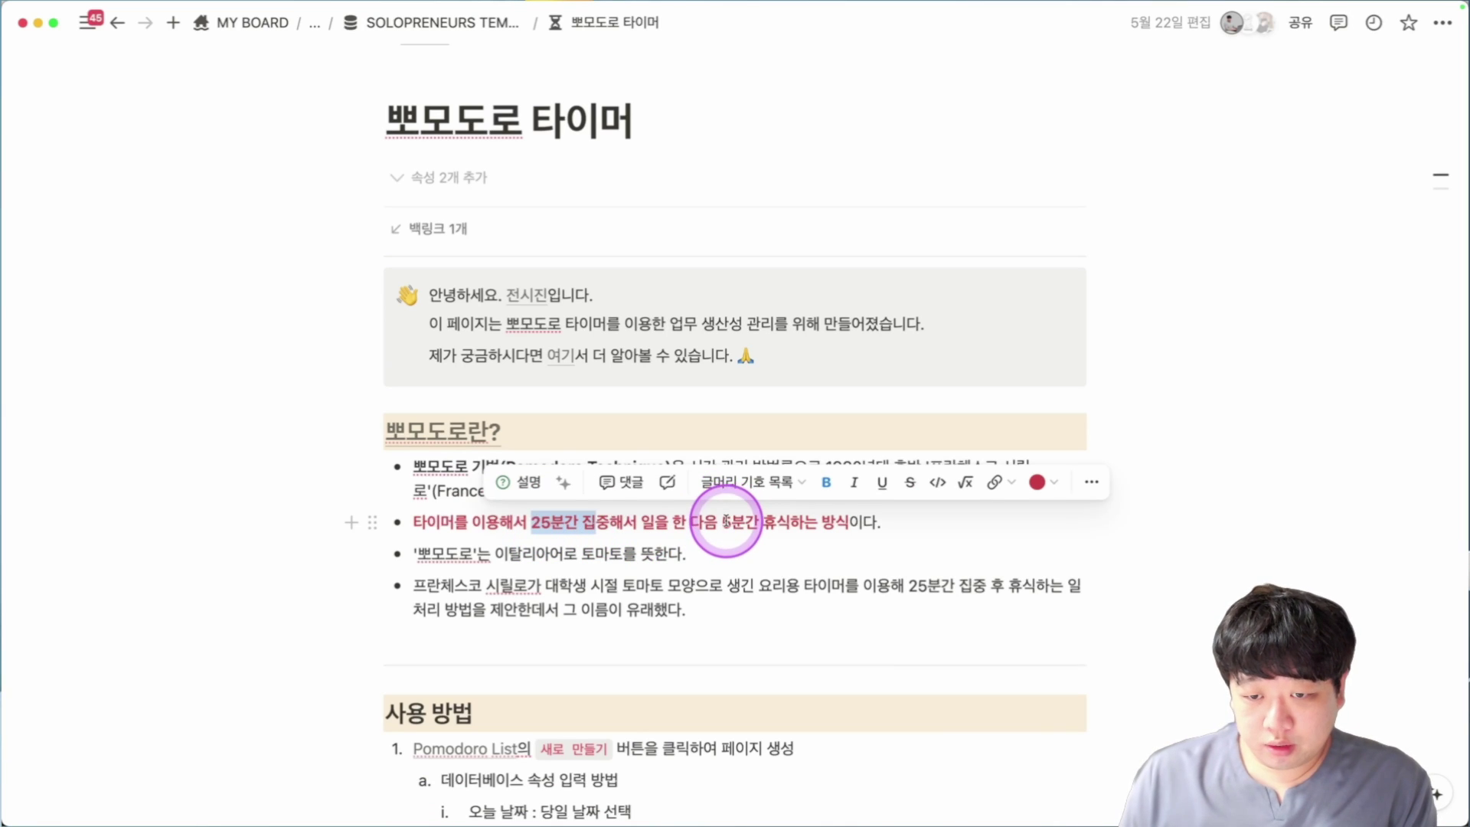
{"action": "scroll", "coordinate": [758, 525], "scroll_direction": "down", "scroll_amount": 2}
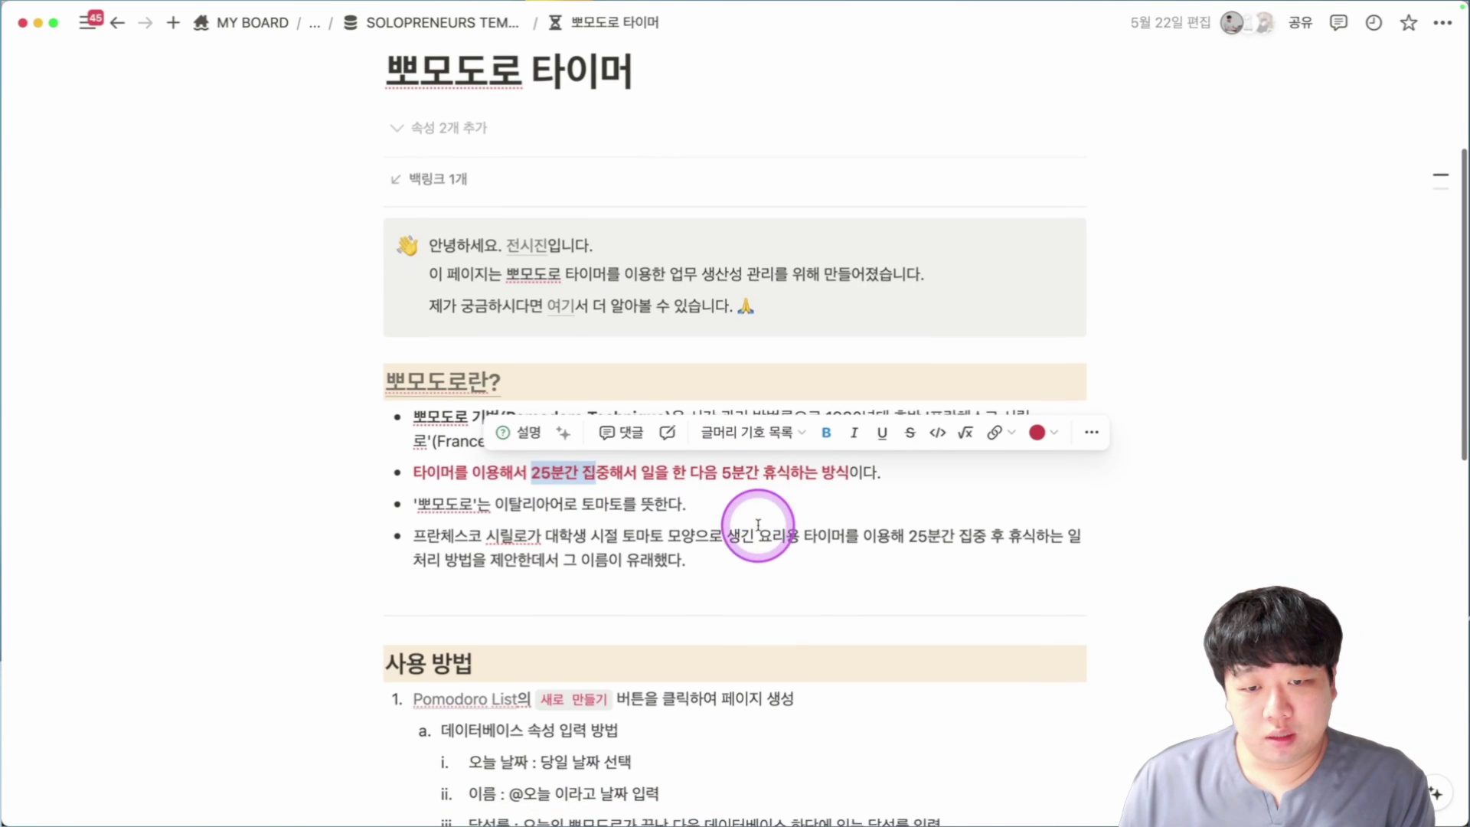
{"action": "scroll", "coordinate": [481, 501], "scroll_direction": "down", "scroll_amount": 4}
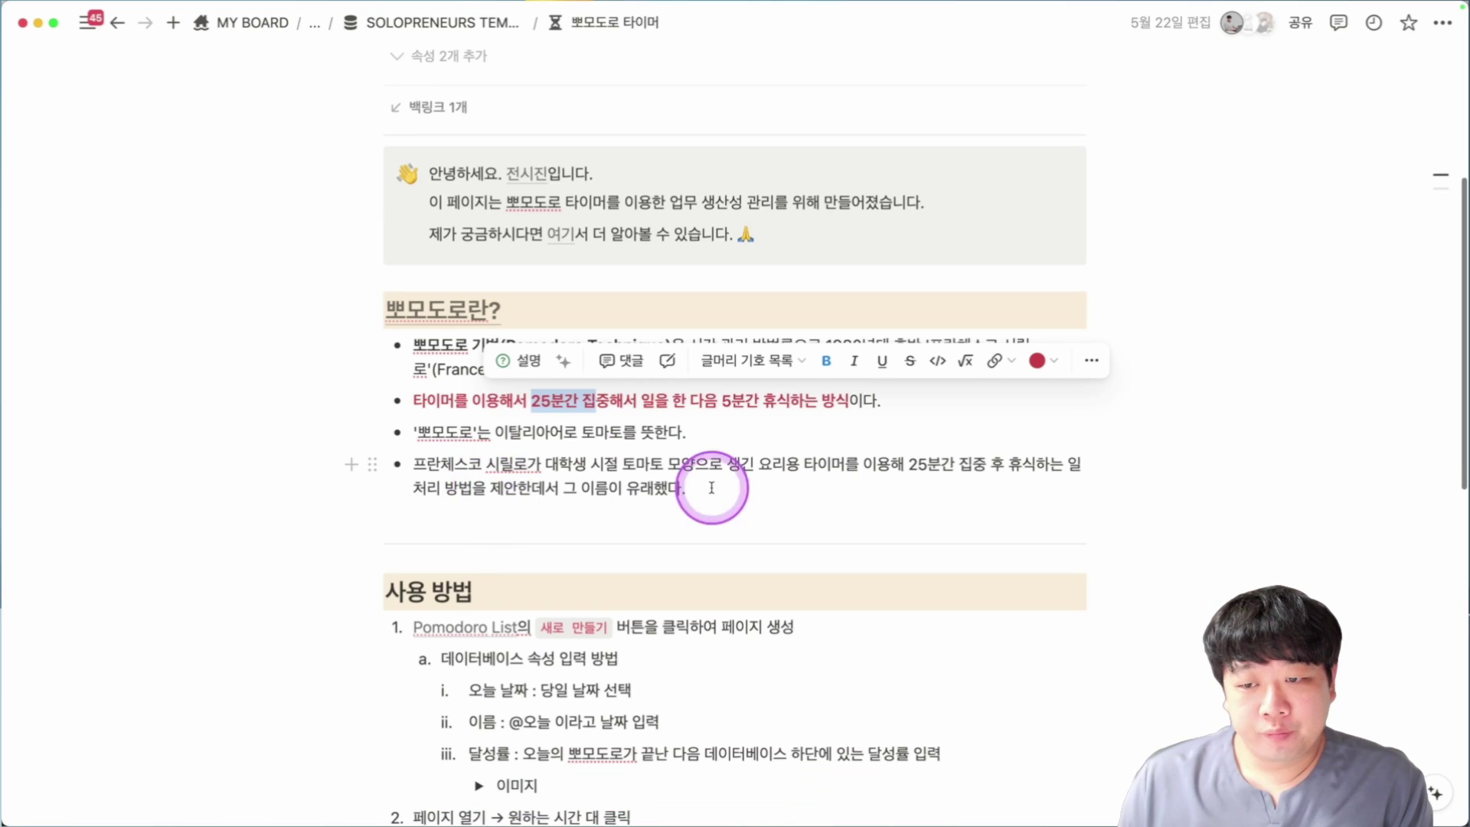
{"action": "scroll", "coordinate": [563, 426], "scroll_direction": "down", "scroll_amount": 9}
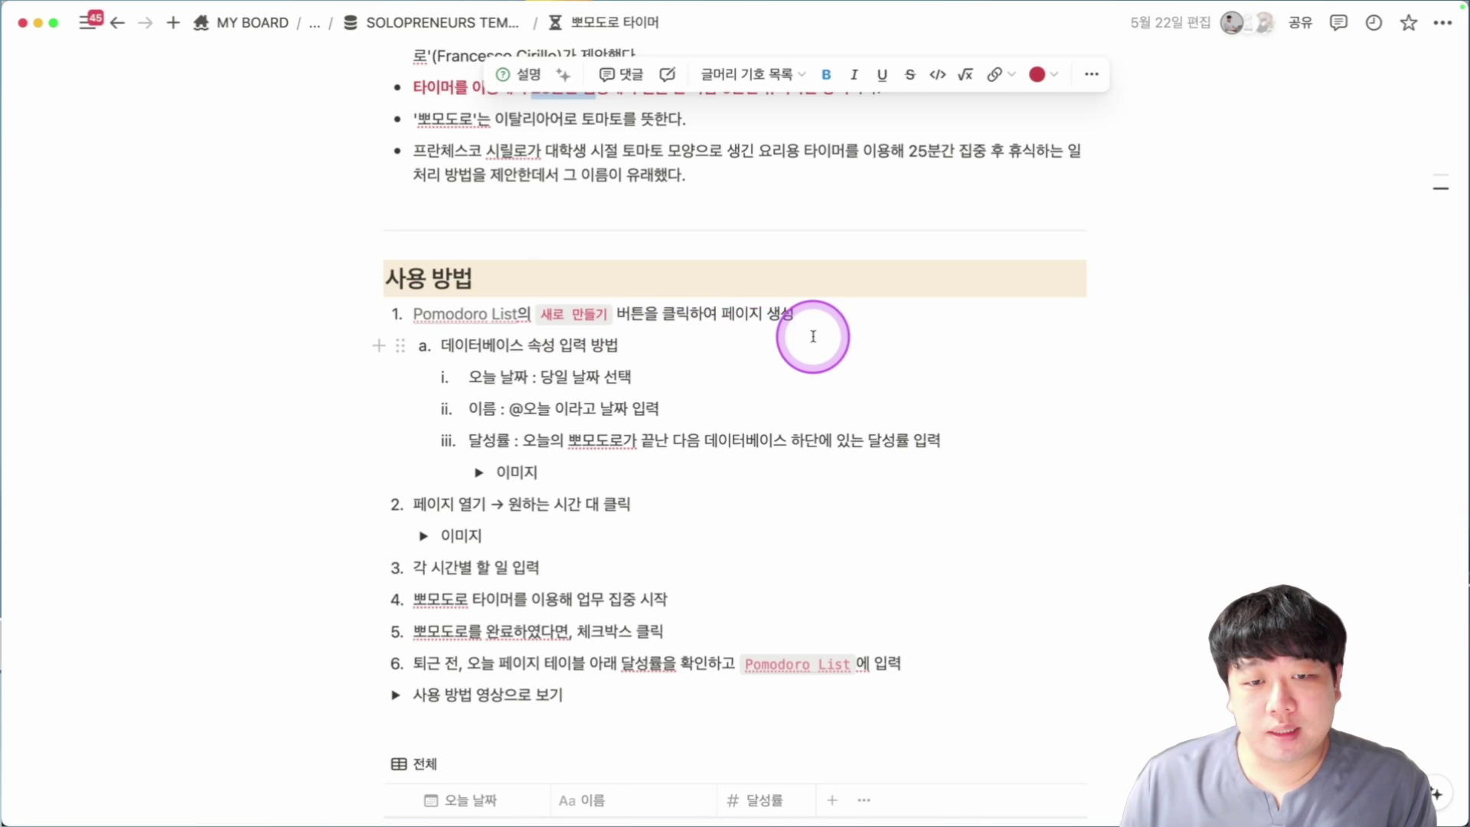
{"action": "scroll", "coordinate": [812, 337], "scroll_direction": "down", "scroll_amount": 2}
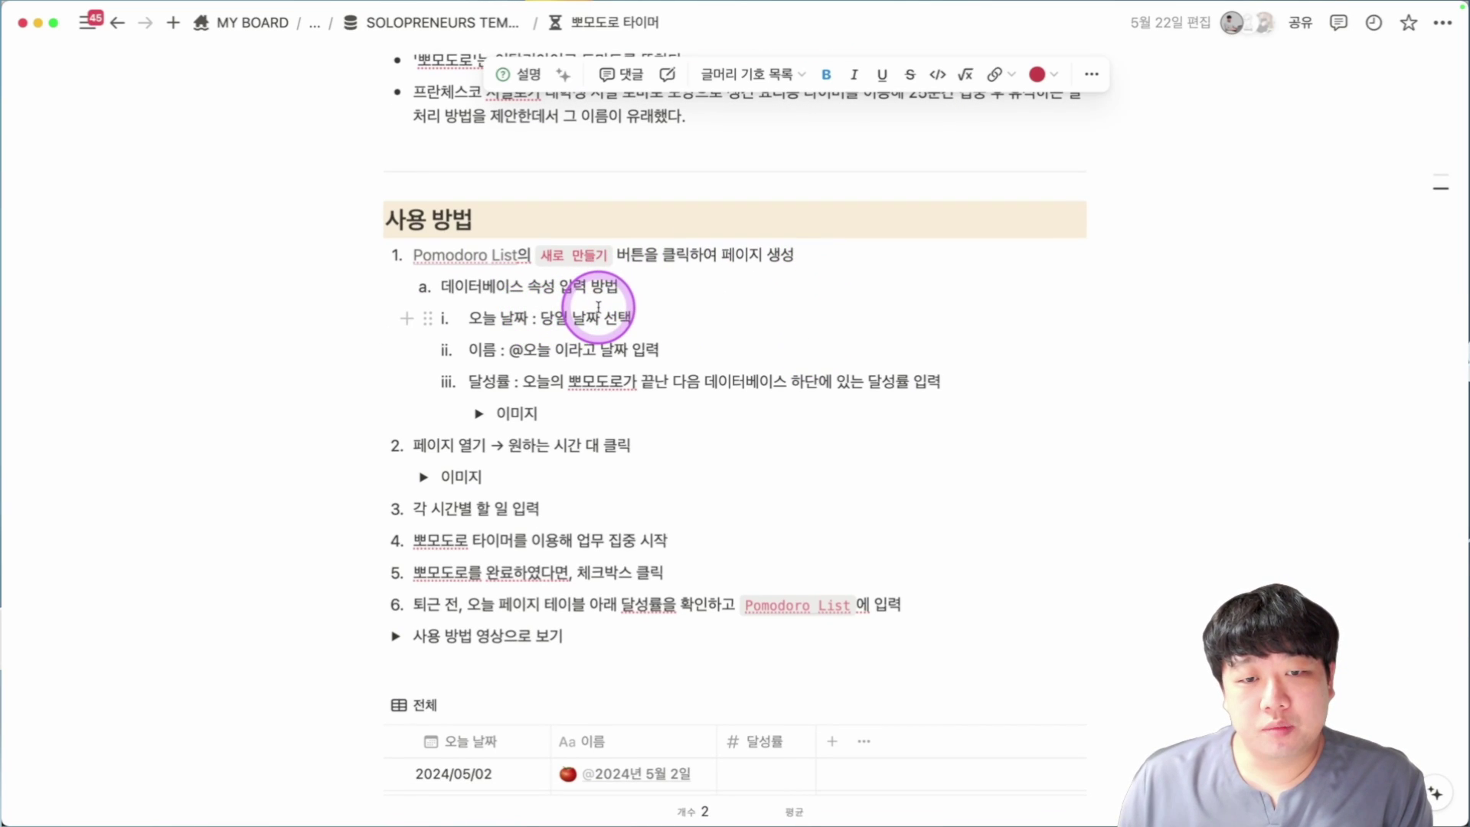
{"action": "scroll", "coordinate": [620, 314], "scroll_direction": "down", "scroll_amount": 1}
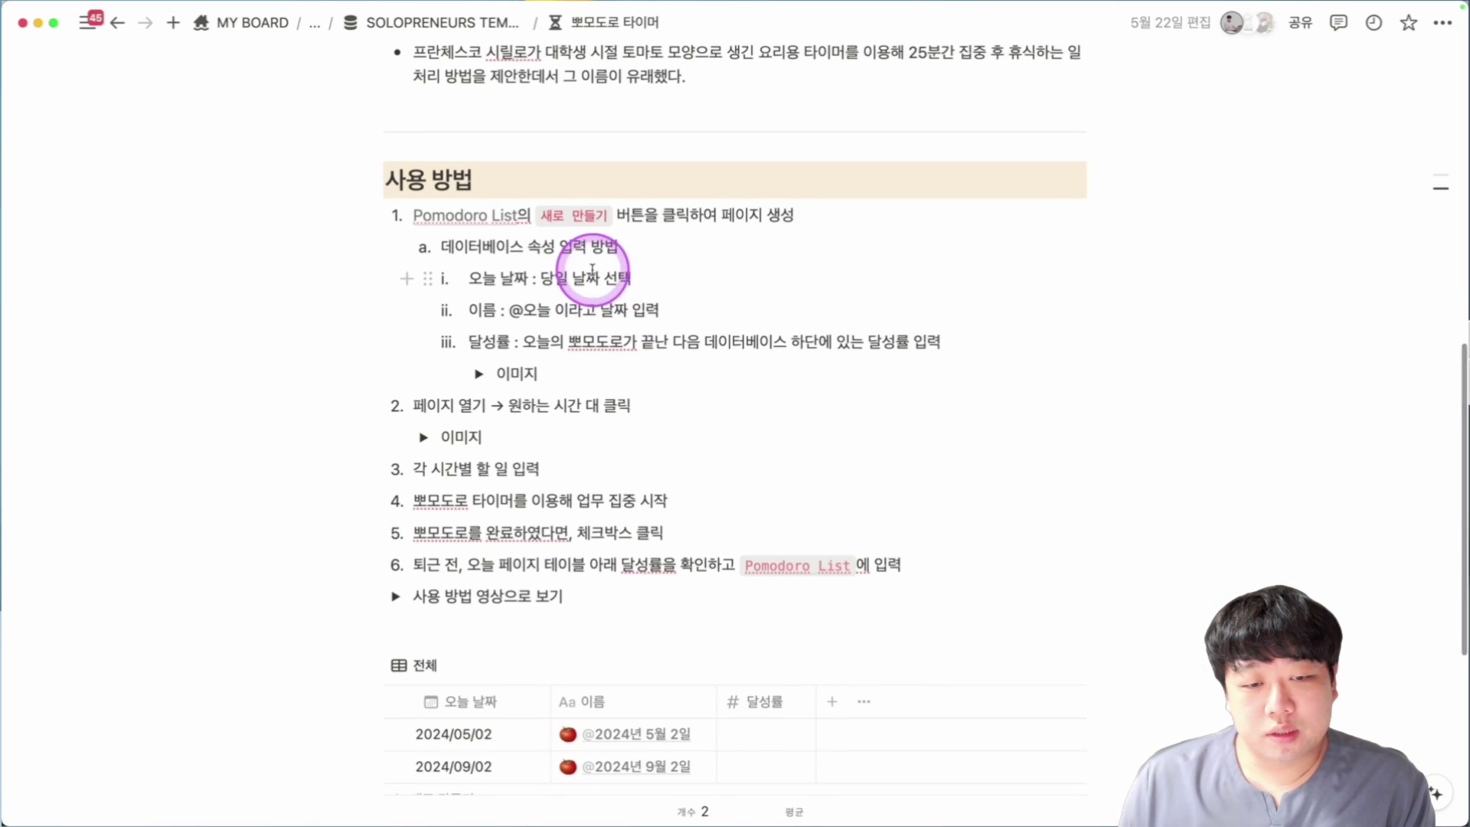
{"action": "scroll", "coordinate": [605, 483], "scroll_direction": "down", "scroll_amount": 1}
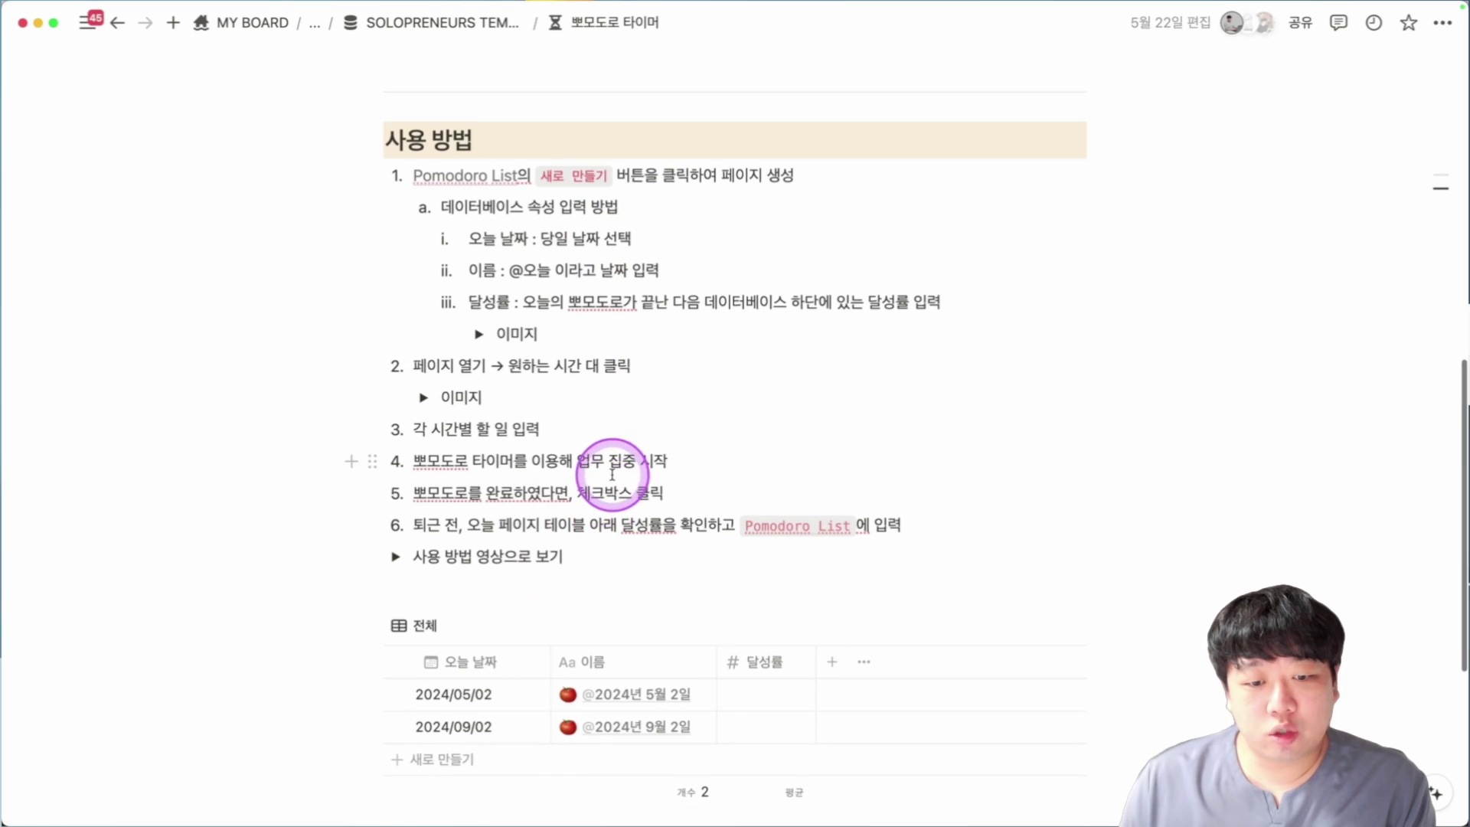
{"action": "scroll", "coordinate": [612, 475], "scroll_direction": "down", "scroll_amount": 3}
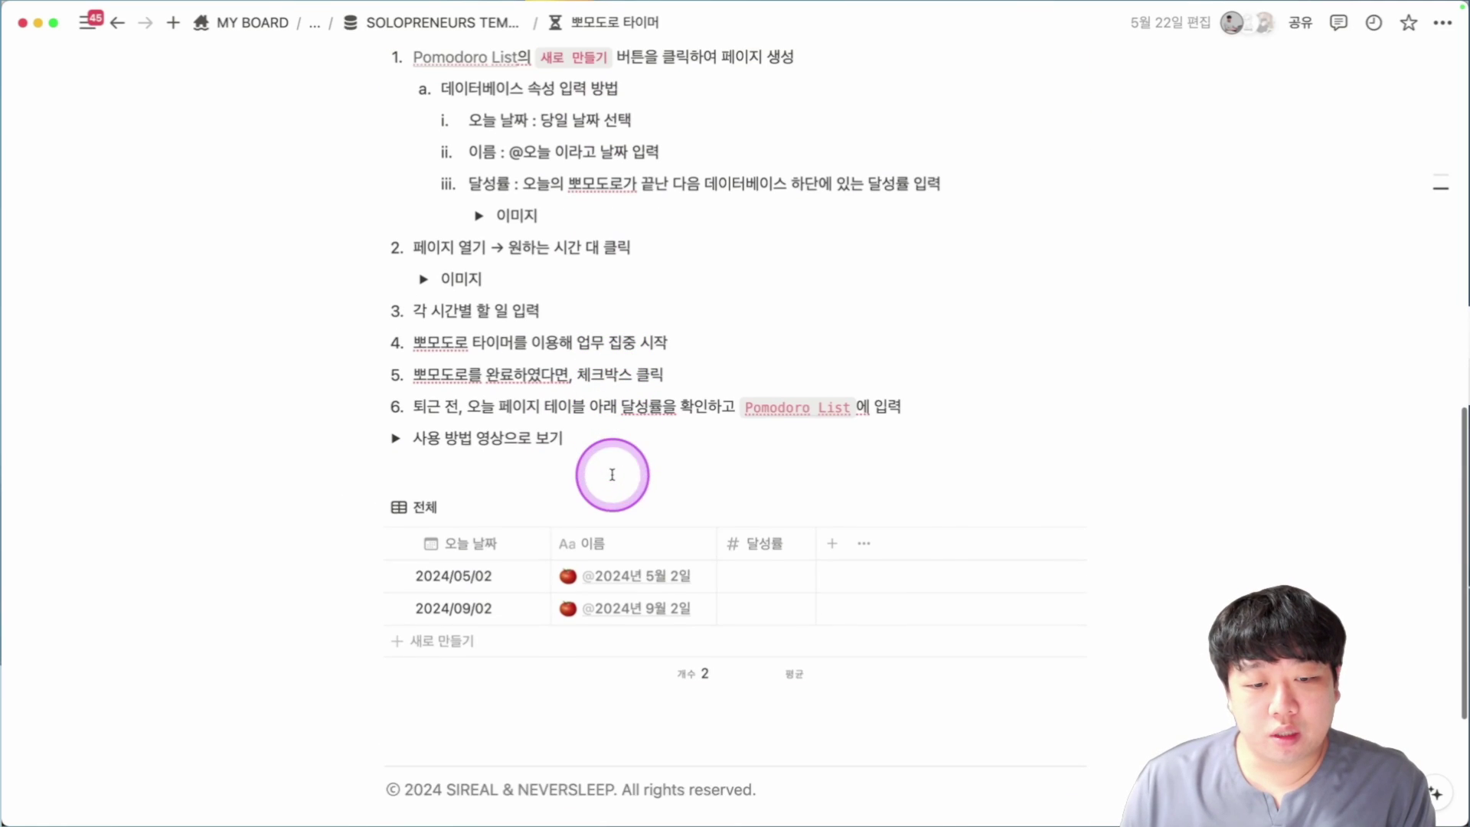
{"action": "left_click", "coordinate": [450, 647]}
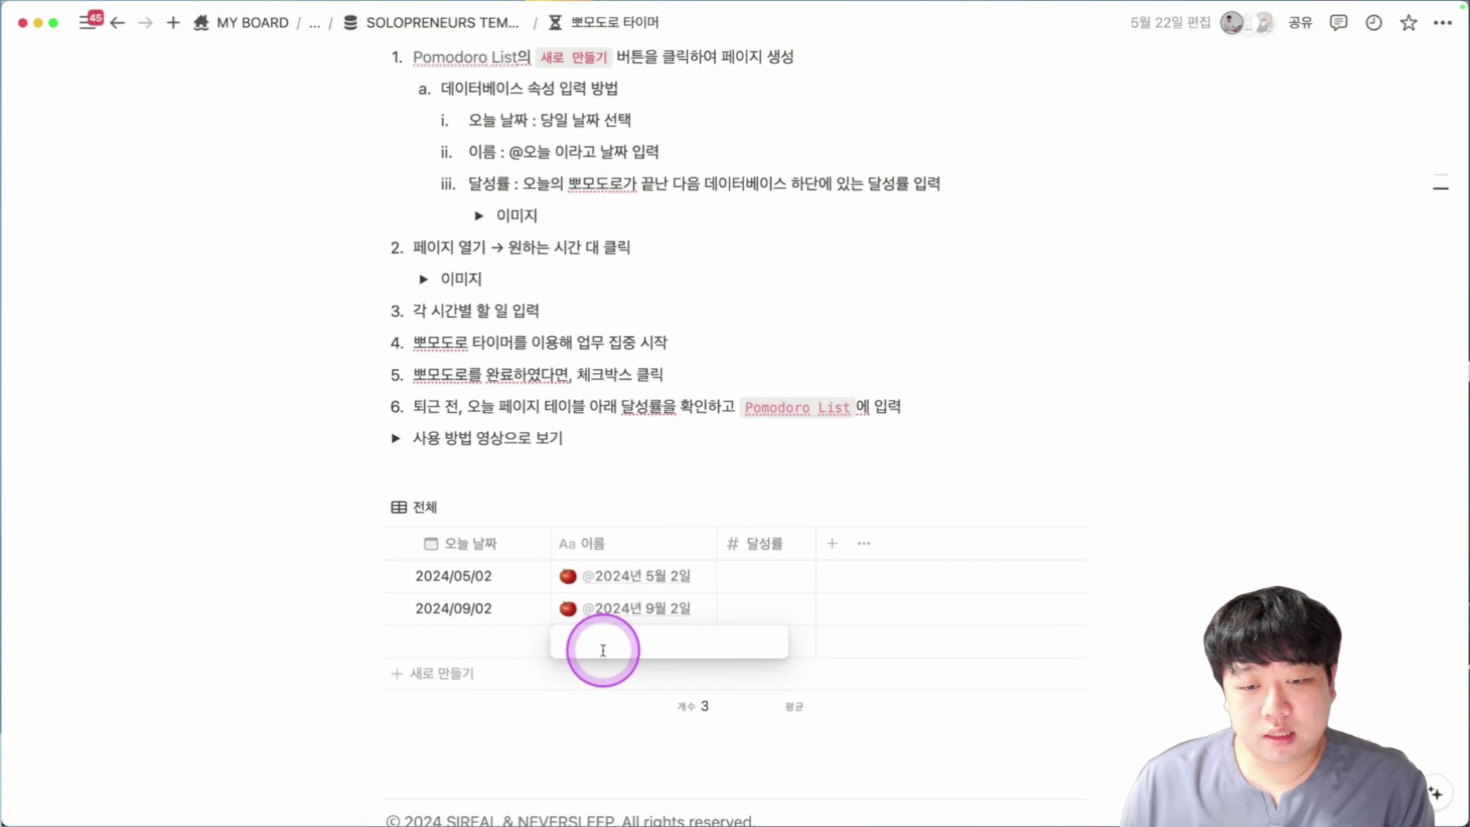
{"action": "type", "text": "@오늘"}
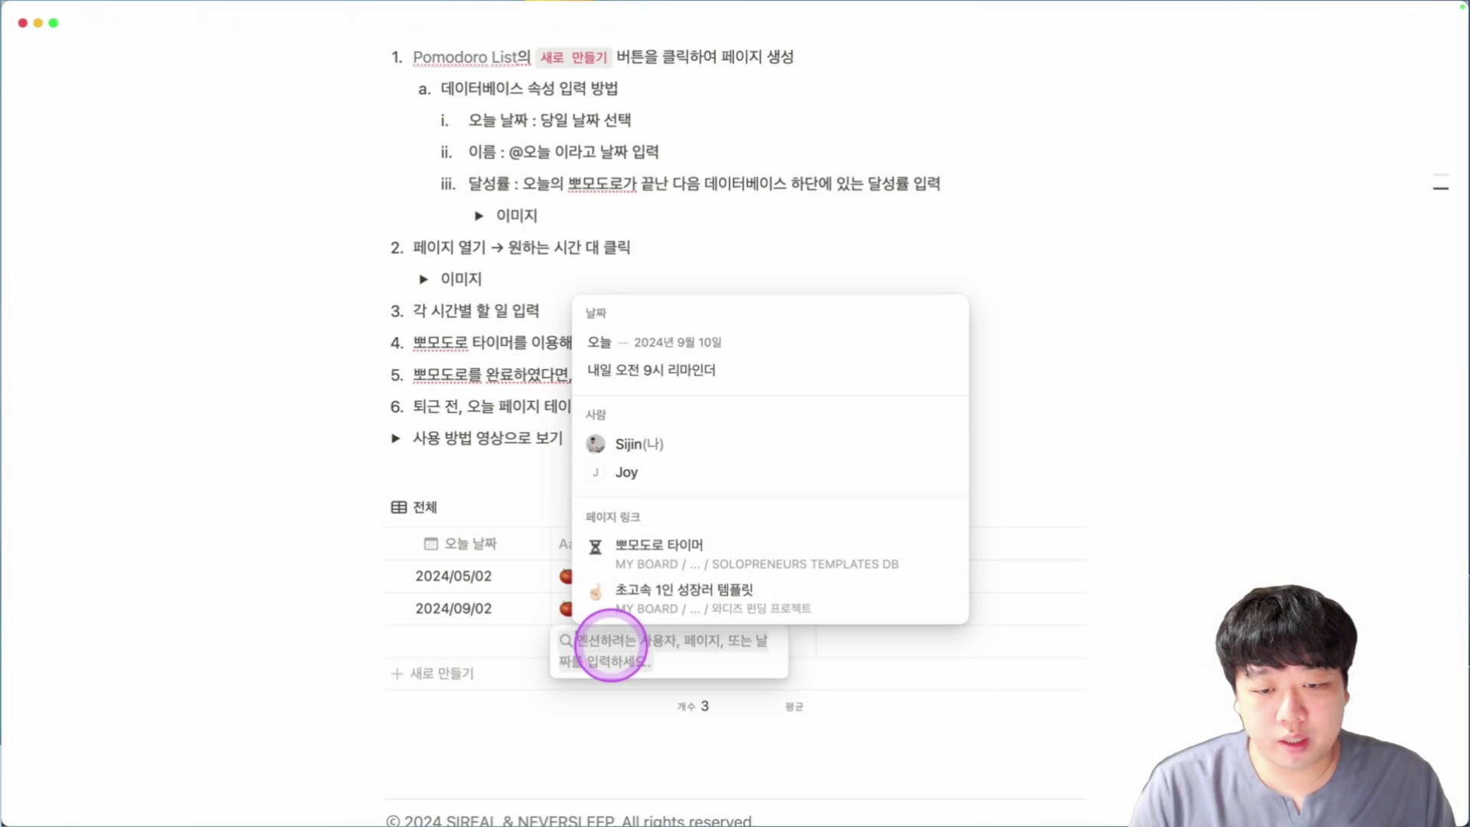
{"action": "key", "text": "Return"}
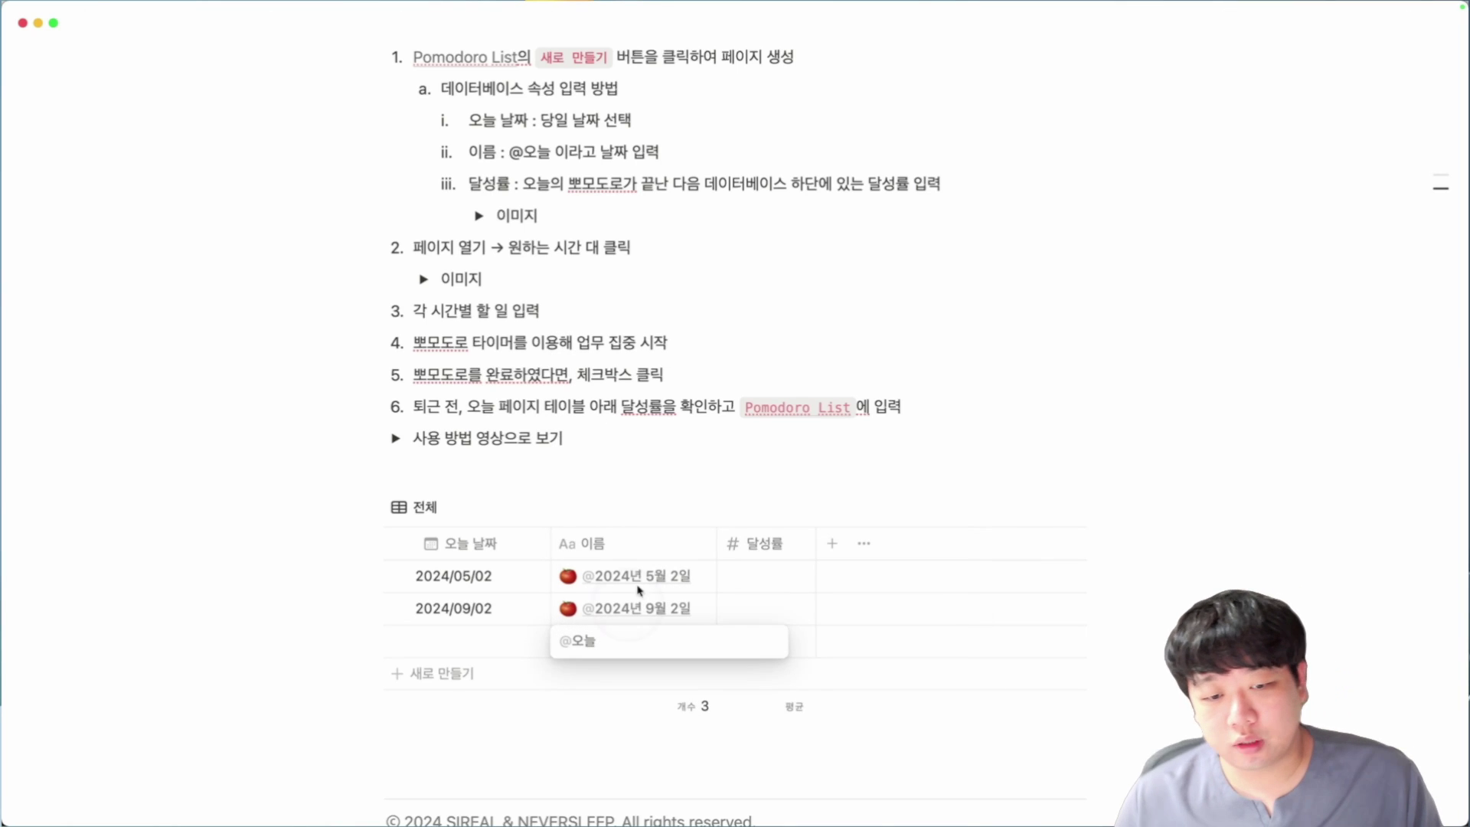
{"action": "scroll", "coordinate": [516, 584], "scroll_direction": "down", "scroll_amount": 1}
{"action": "left_click", "coordinate": [475, 613]}
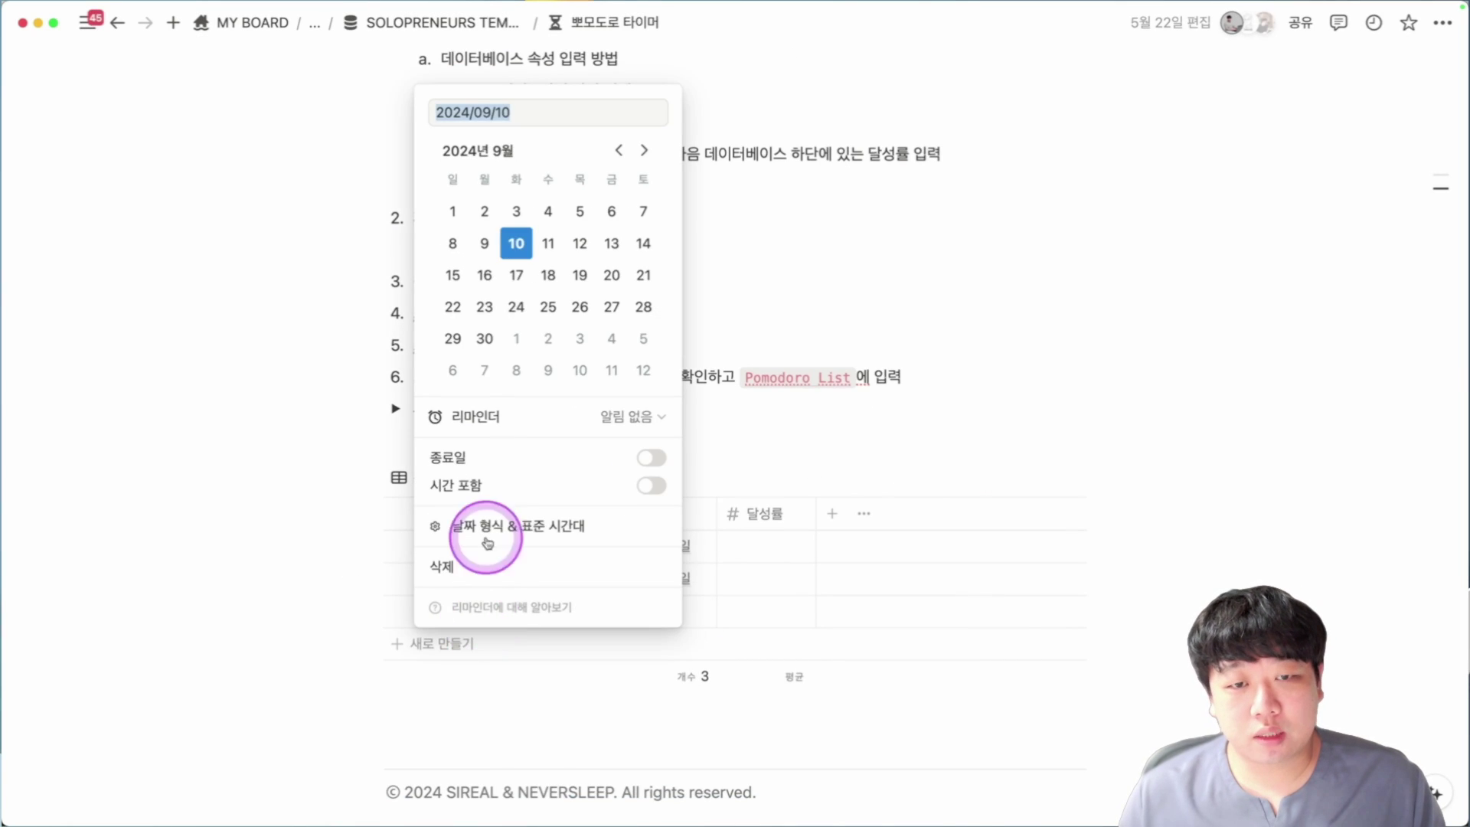
{"action": "left_click", "coordinate": [519, 251]}
{"action": "key", "text": "Escape"}
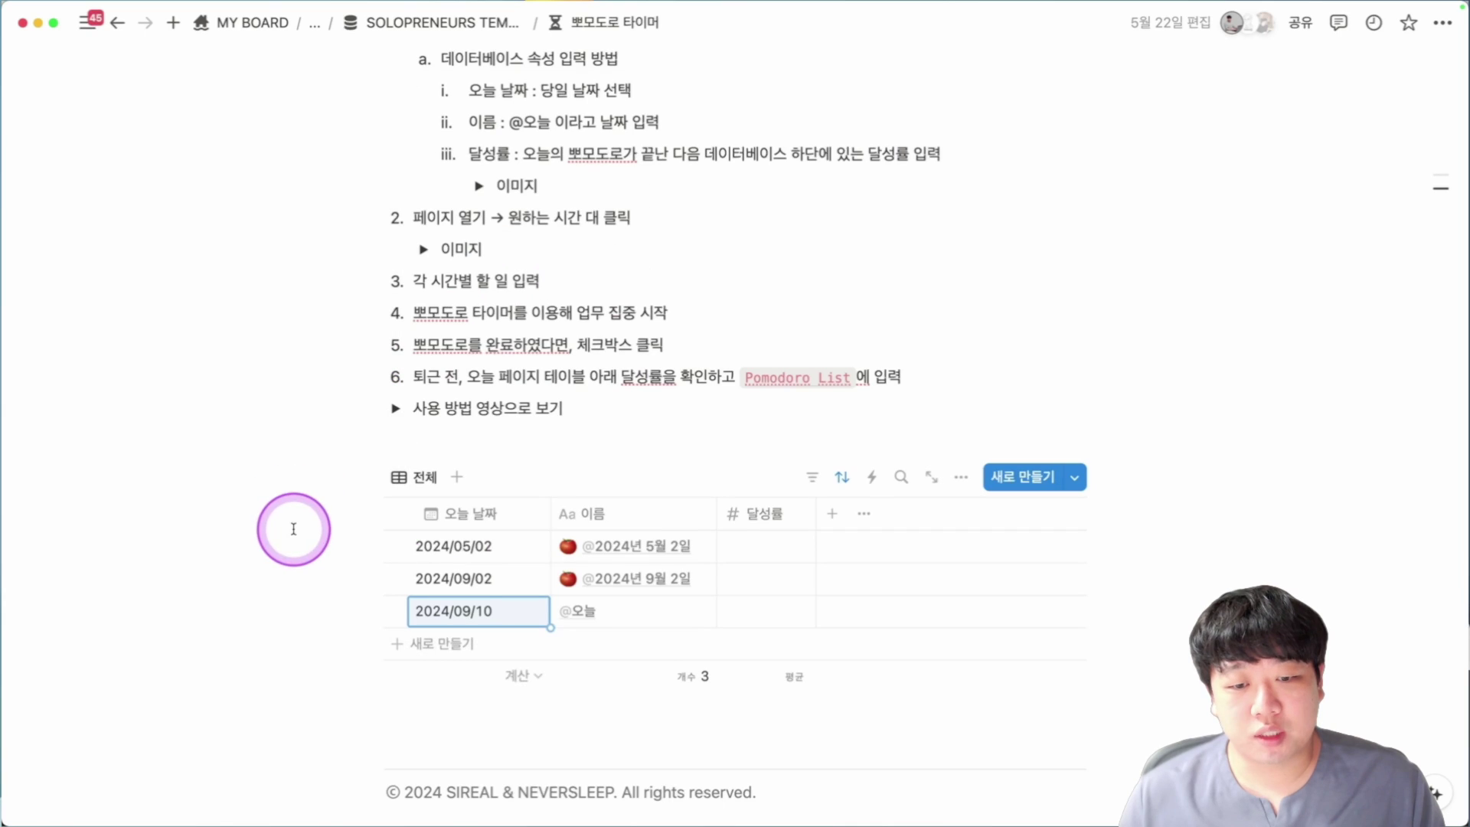
{"action": "left_click", "coordinate": [687, 616]}
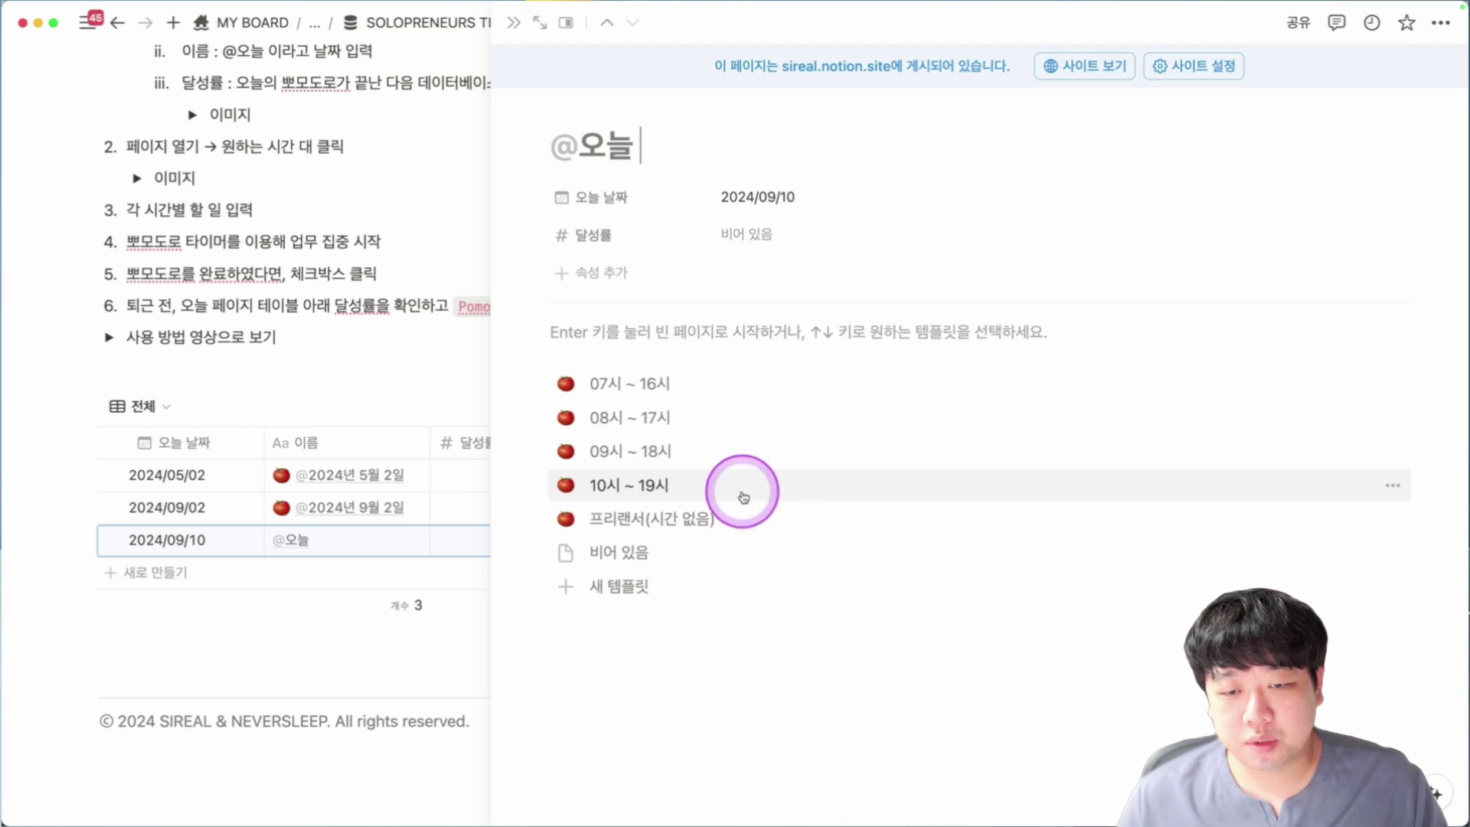
{"action": "left_click", "coordinate": [635, 487]}
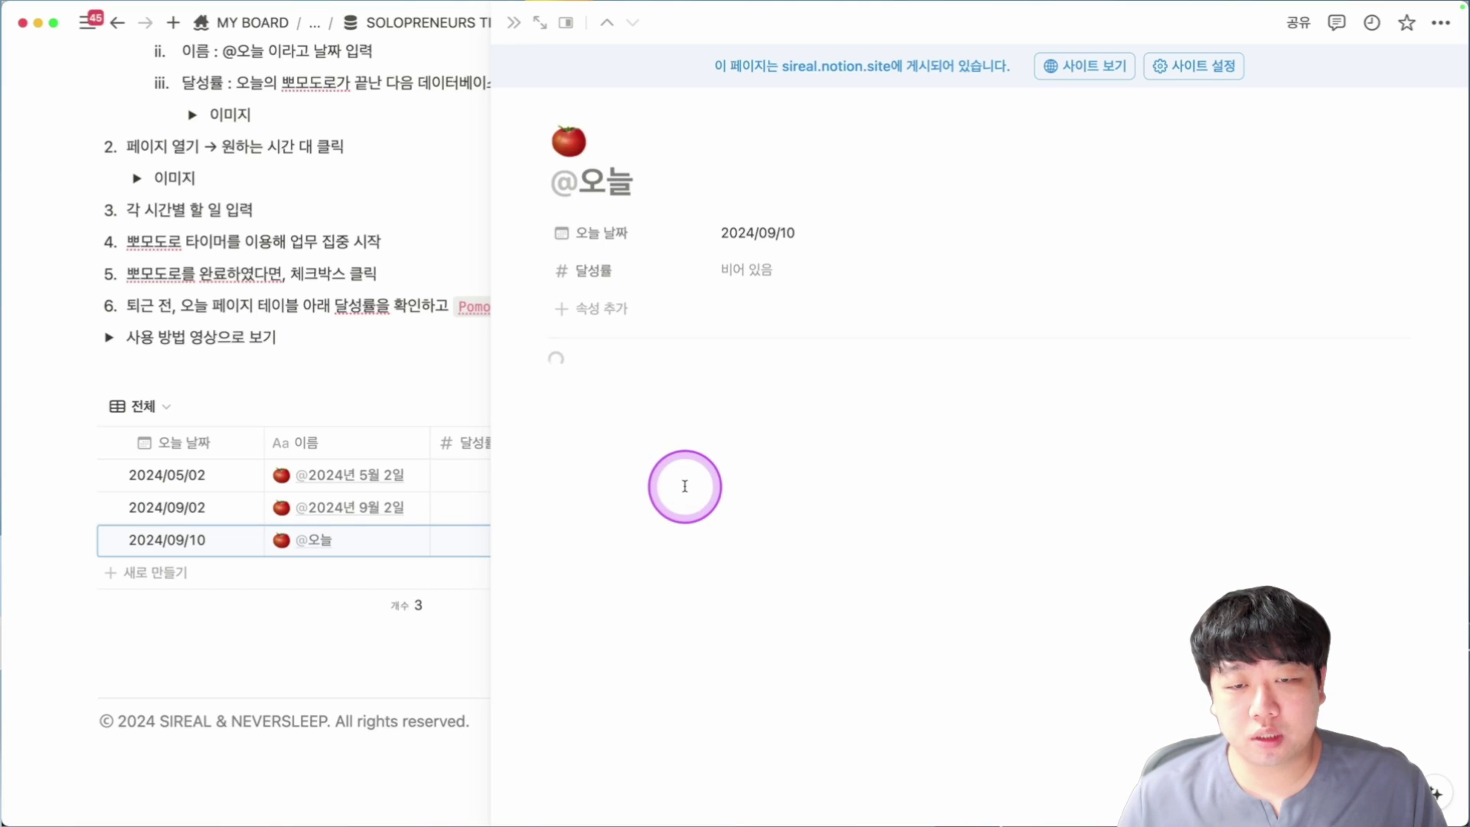
{"action": "scroll", "coordinate": [728, 486], "scroll_direction": "down", "scroll_amount": 4}
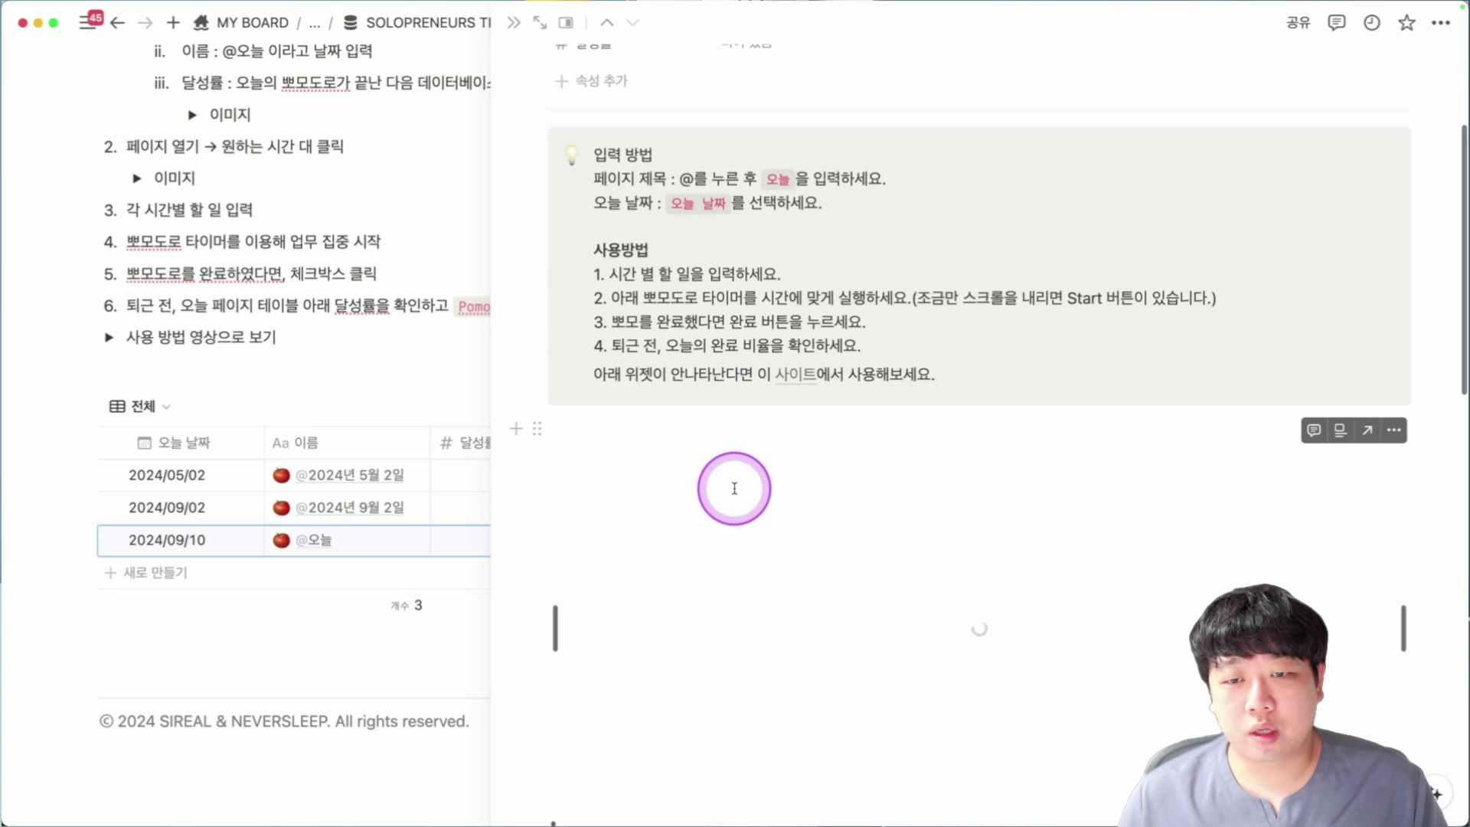
{"action": "scroll", "coordinate": [881, 421], "scroll_direction": "down", "scroll_amount": 1}
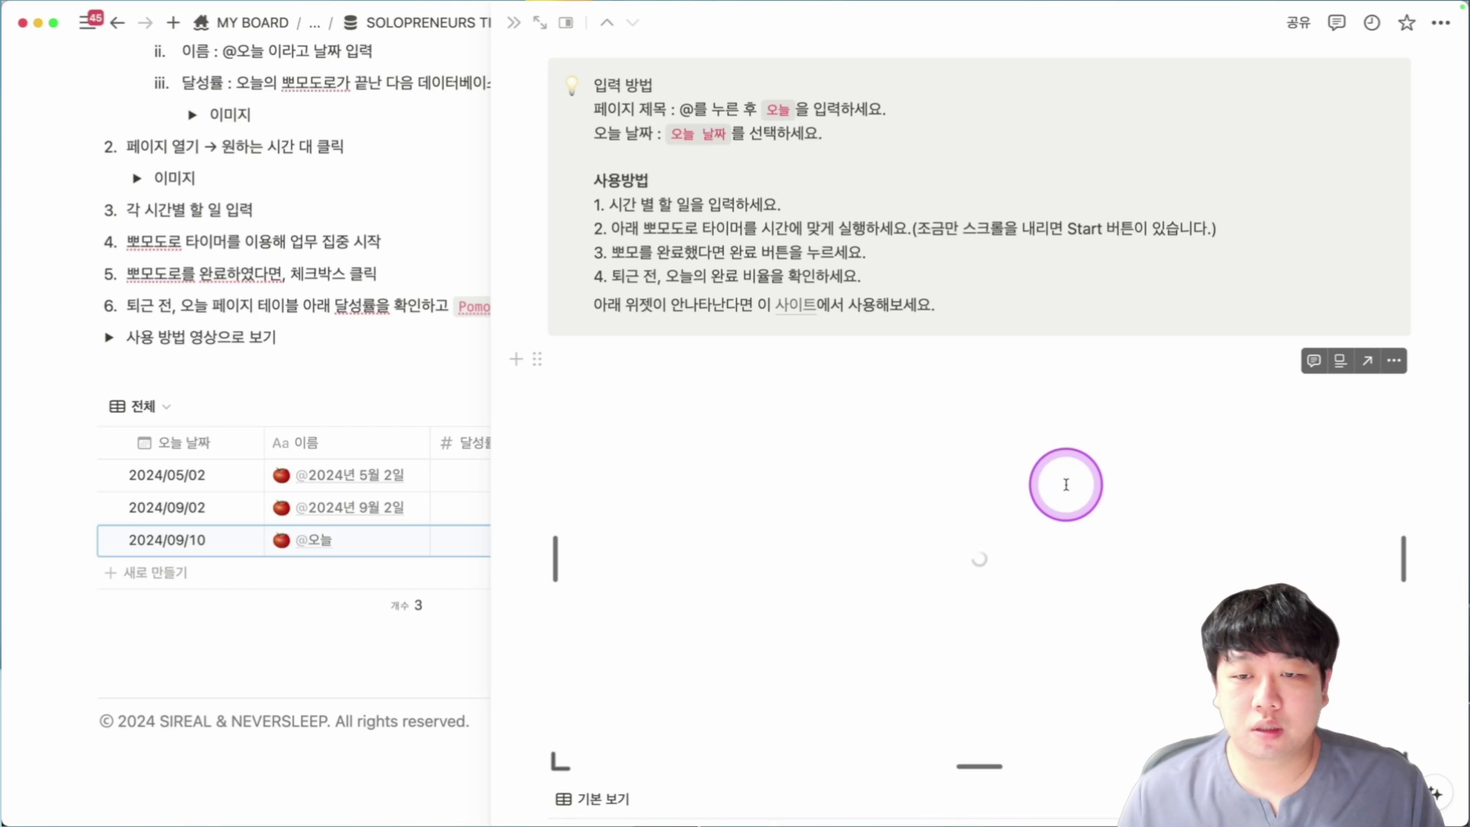
{"action": "mouse_move", "coordinate": [811, 310]}
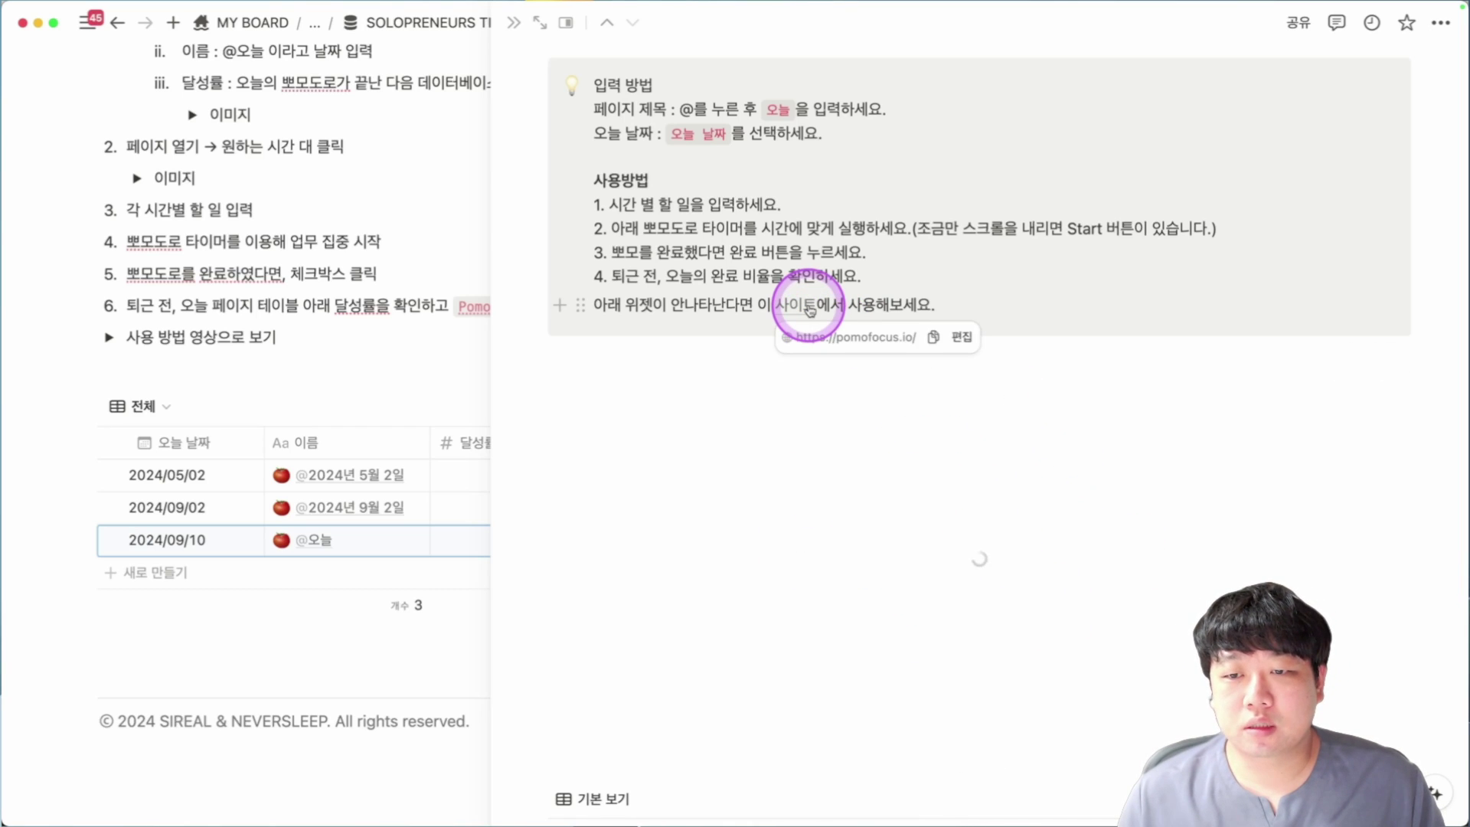
{"action": "scroll", "coordinate": [865, 419], "scroll_direction": "down", "scroll_amount": 10}
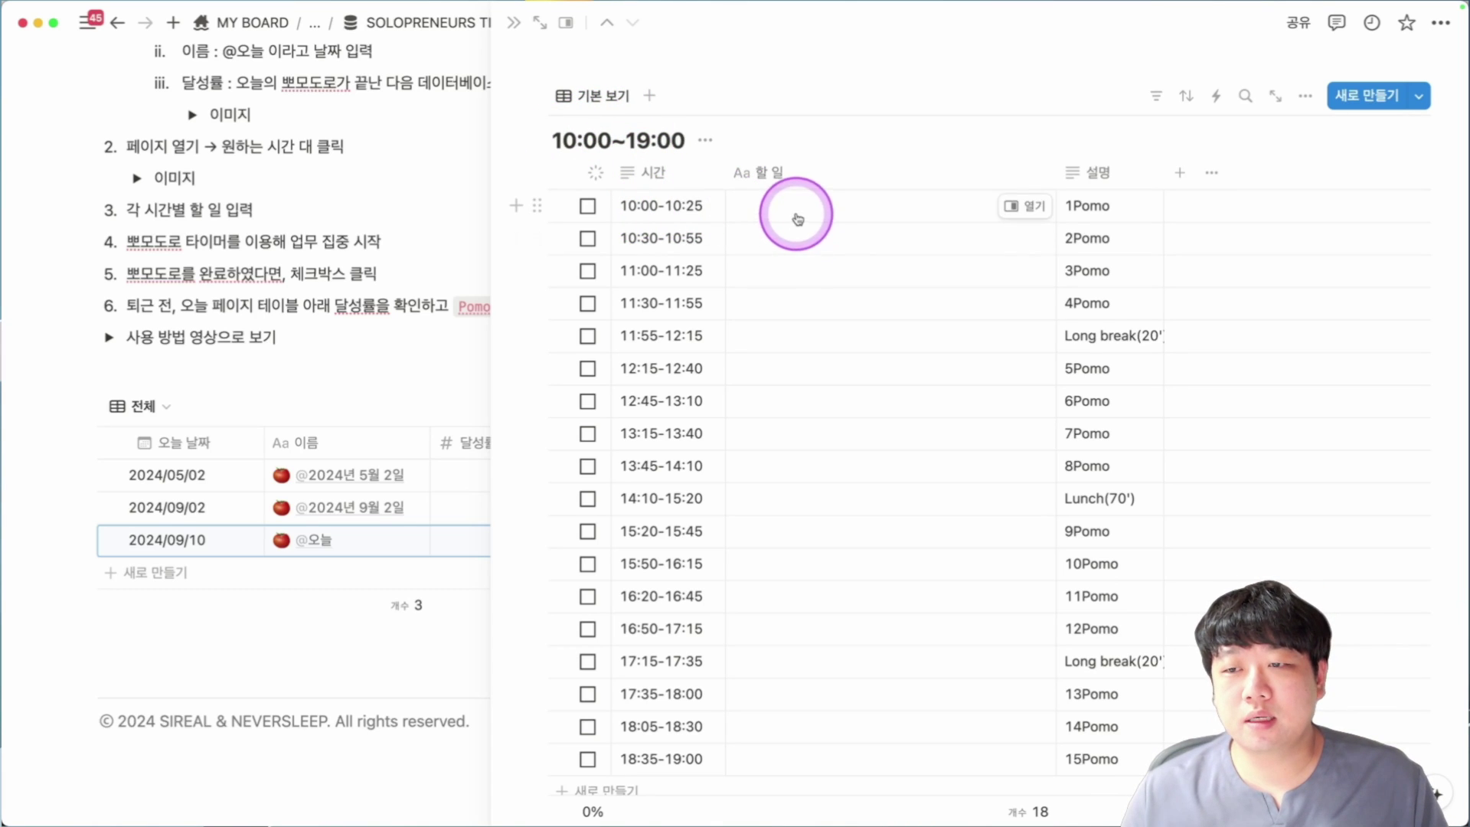
{"action": "left_click_drag", "start_coordinate": [791, 217], "coordinate": [768, 751]}
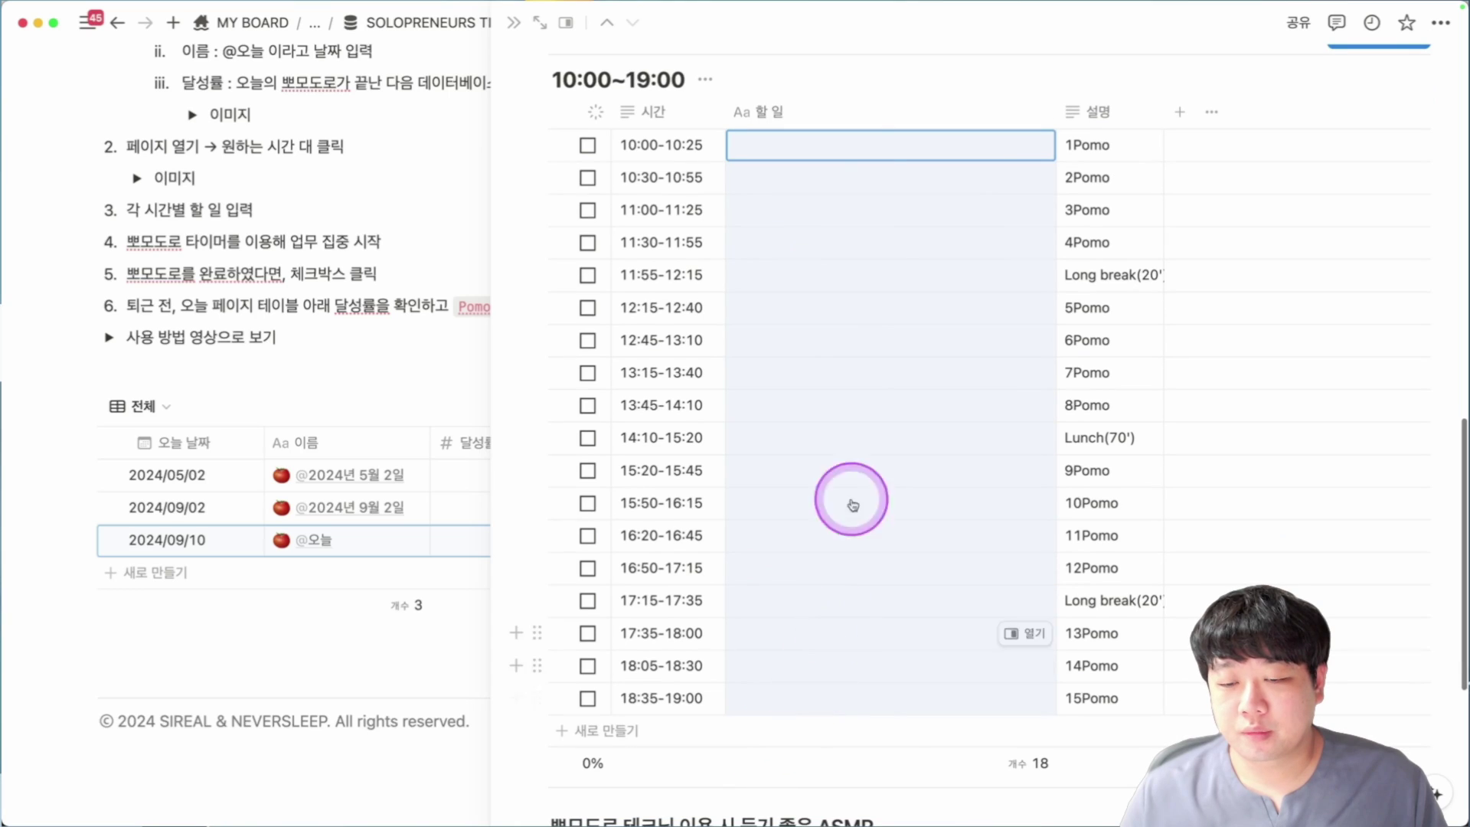
{"action": "left_click_drag", "start_coordinate": [856, 153], "coordinate": [860, 255]}
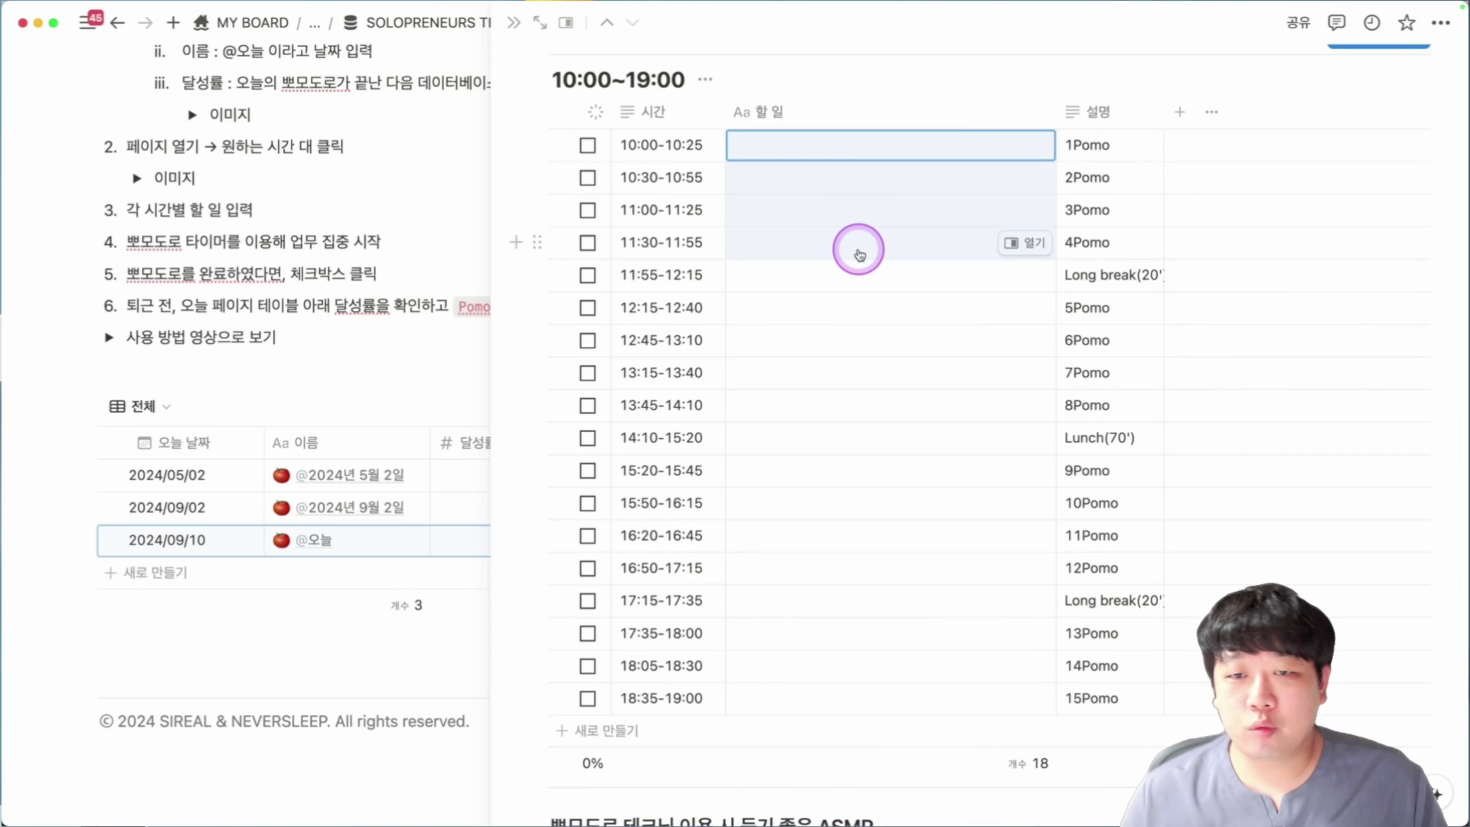
{"action": "left_click", "coordinate": [798, 284]}
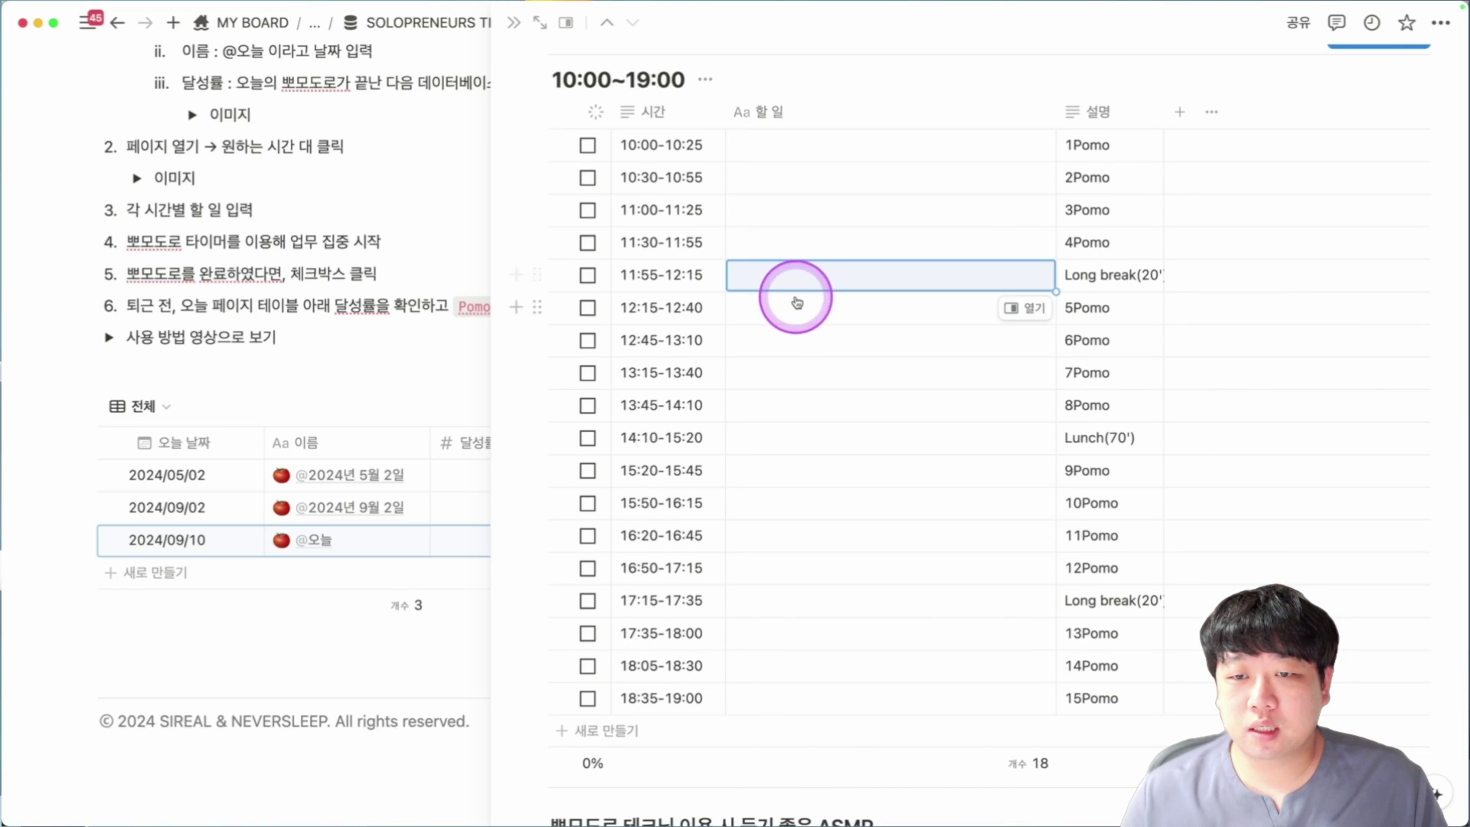
{"action": "left_click_drag", "start_coordinate": [794, 298], "coordinate": [781, 401]}
{"action": "key", "text": "Escape"}
{"action": "left_click", "coordinate": [789, 436]}
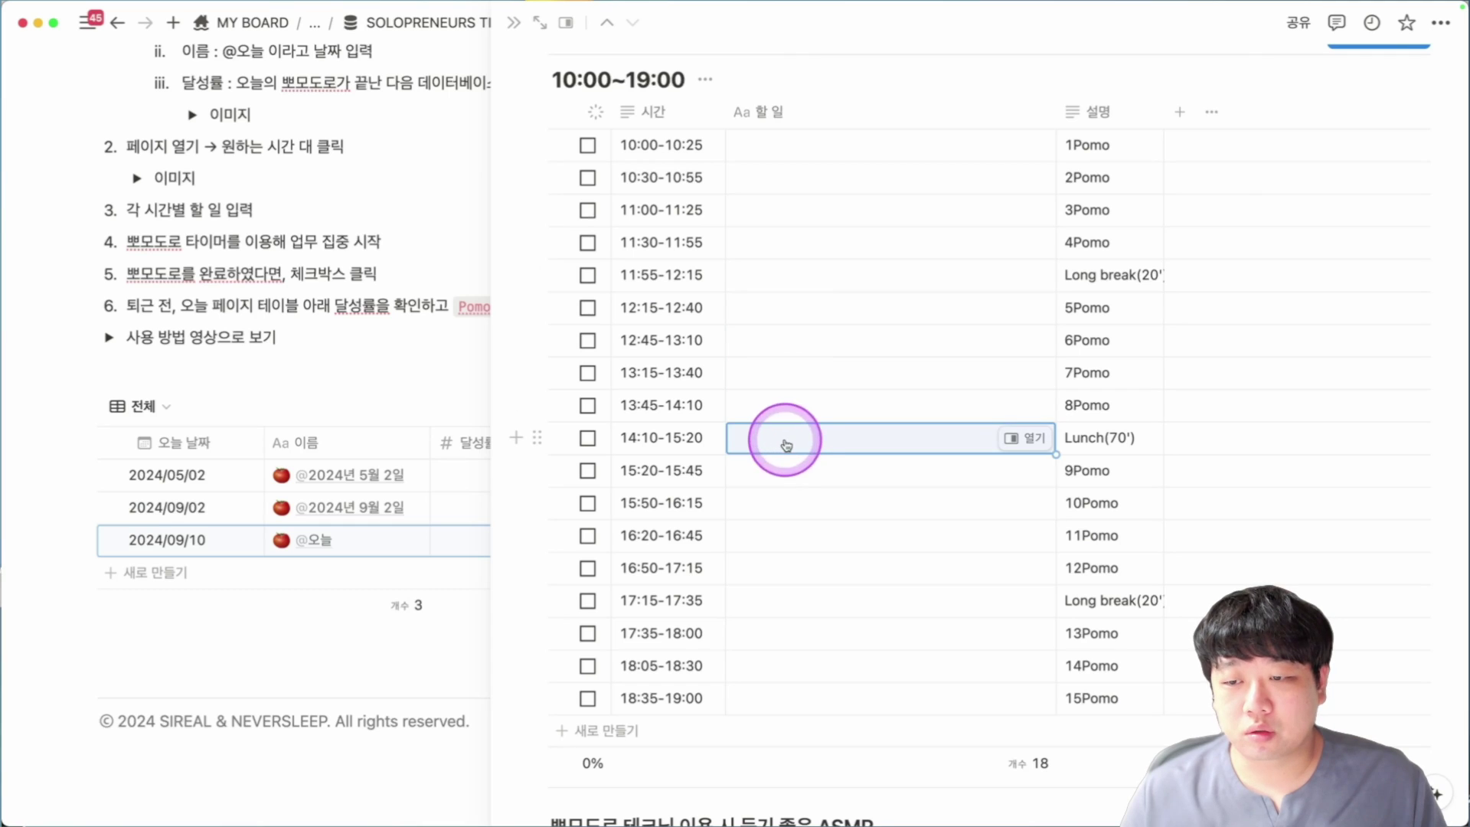
{"action": "left_click_drag", "start_coordinate": [784, 469], "coordinate": [769, 611]}
{"action": "left_click", "coordinate": [770, 610]}
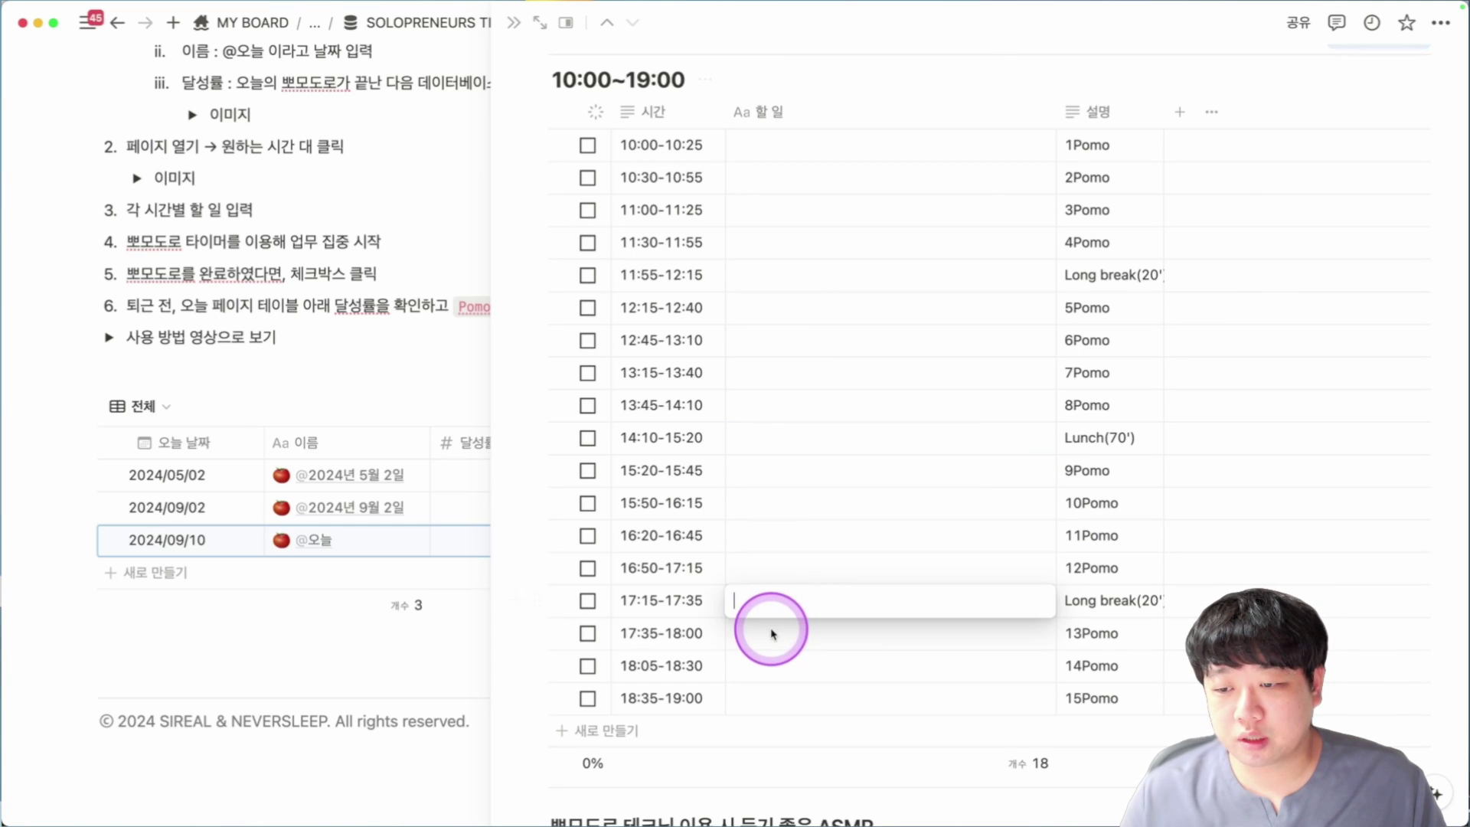
{"action": "key", "text": "Escape"}
{"action": "scroll", "coordinate": [789, 658], "scroll_direction": "down", "scroll_amount": 2}
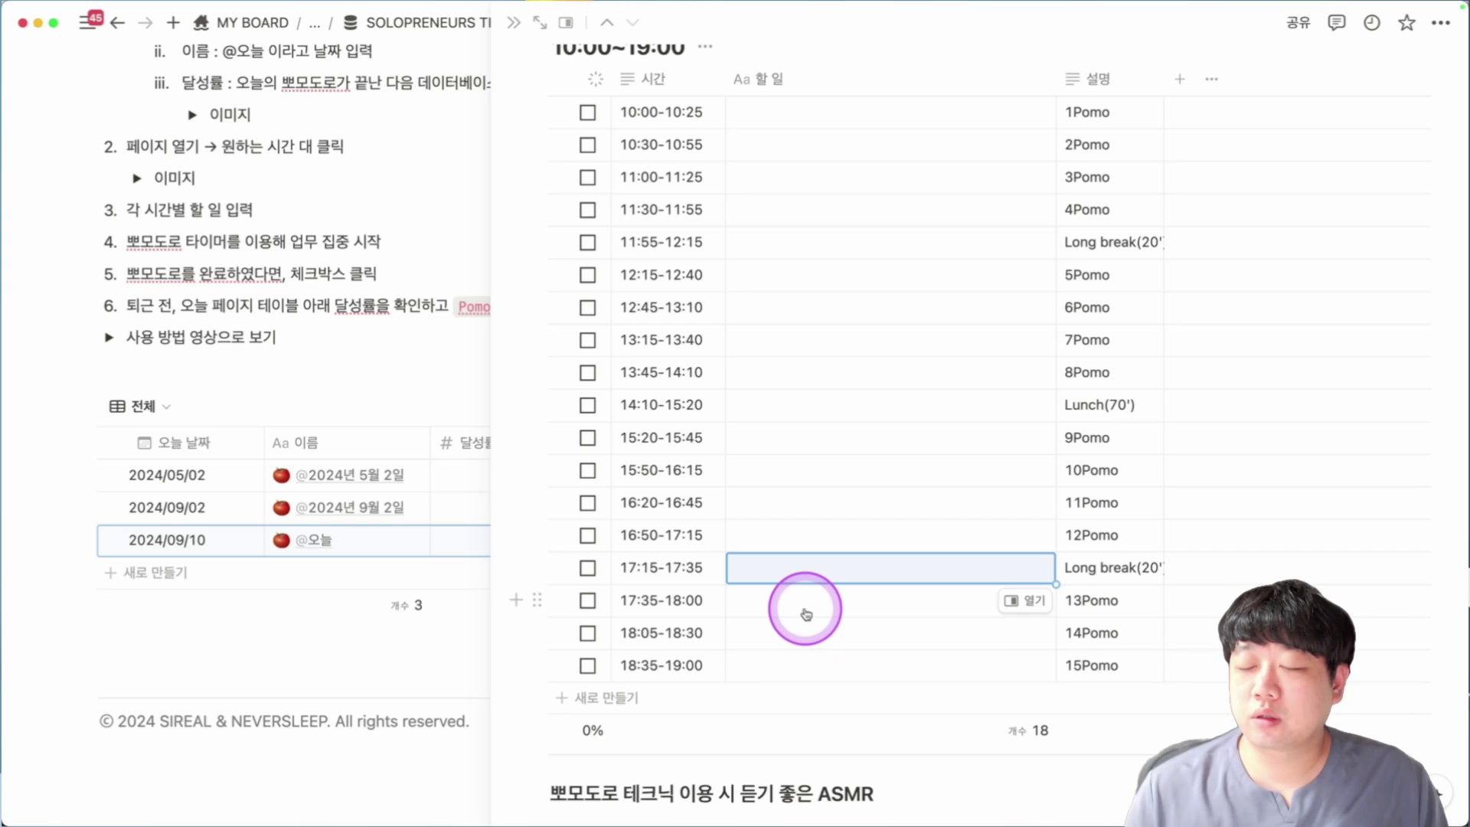
{"action": "scroll", "coordinate": [788, 535], "scroll_direction": "up", "scroll_amount": 1}
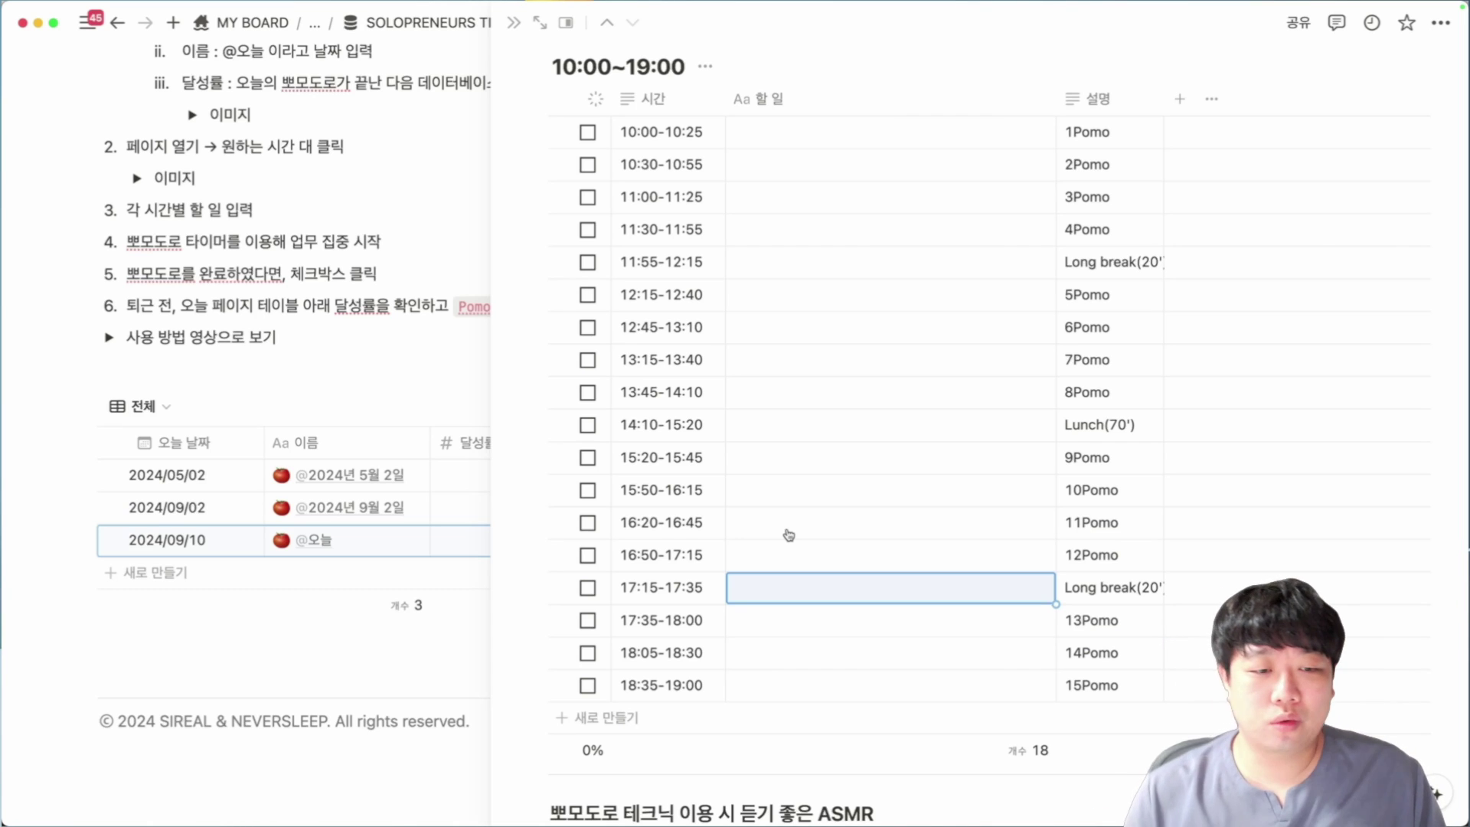
{"action": "scroll", "coordinate": [761, 337], "scroll_direction": "down", "scroll_amount": 1}
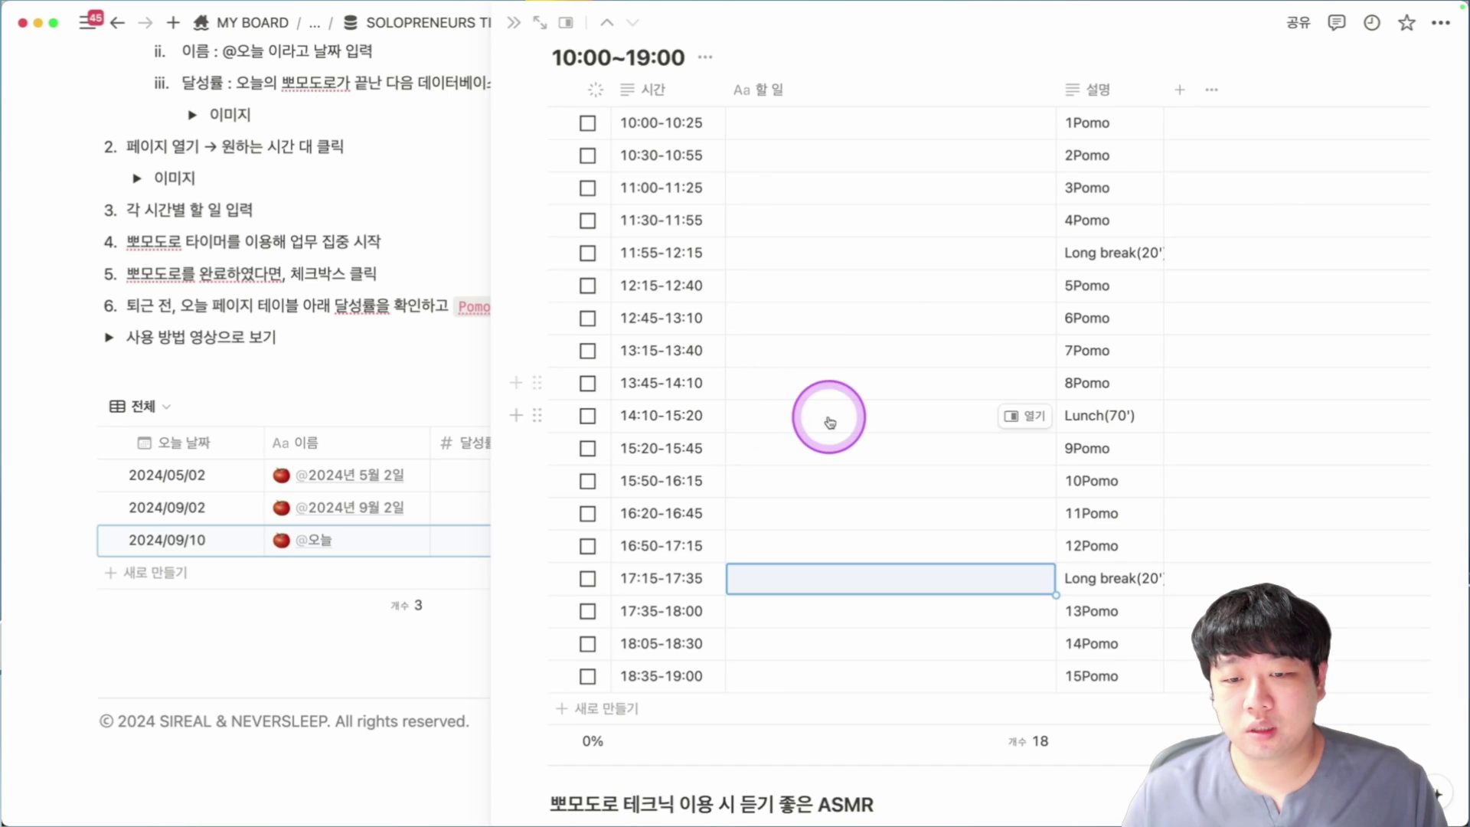
{"action": "scroll", "coordinate": [1072, 462], "scroll_direction": "down", "scroll_amount": 2}
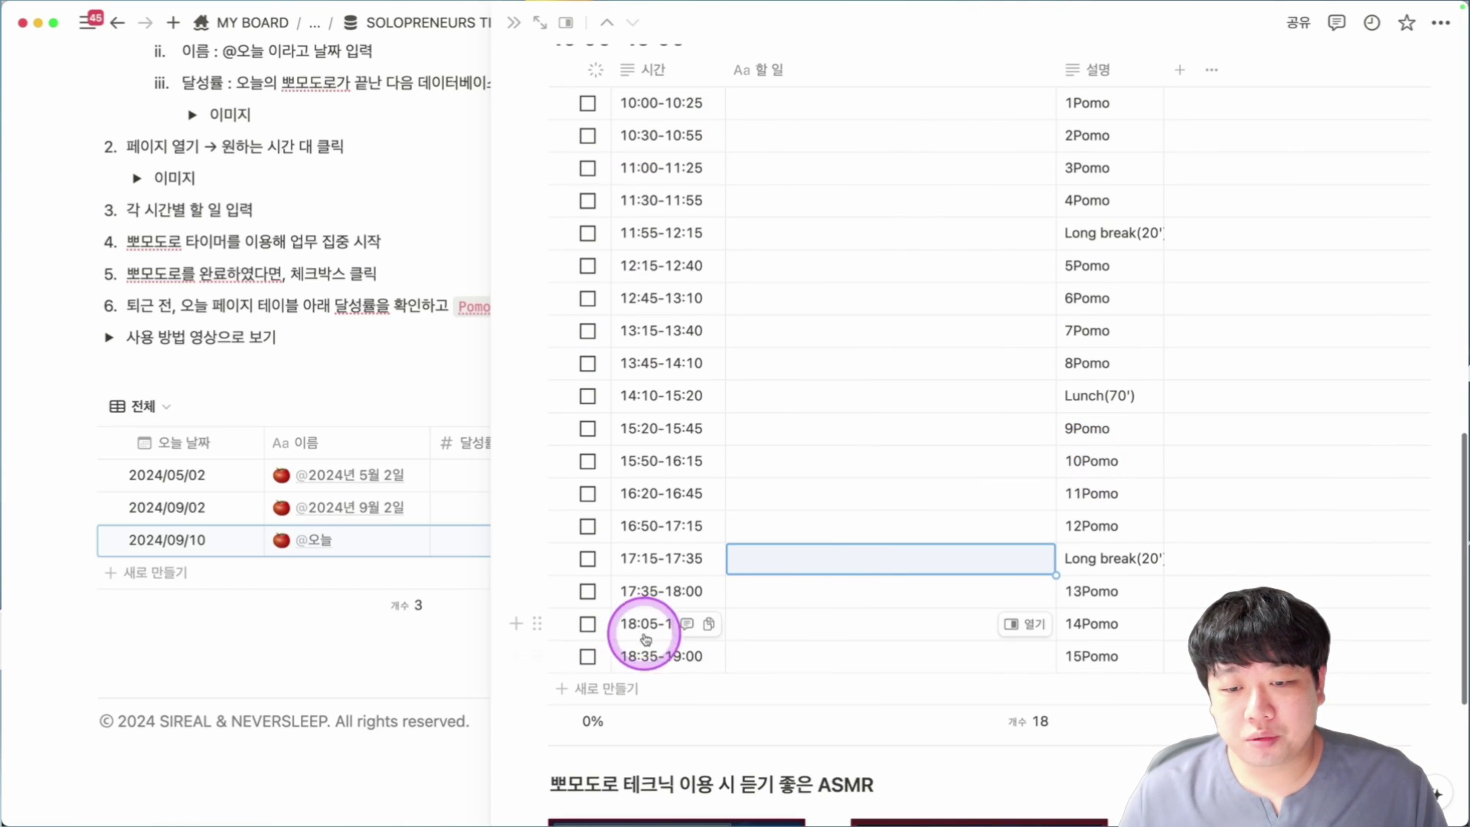
Check off every pomodoro slot from 10:00-10:25 through 14:10-15:20 and widen the checkbox column.
{"action": "left_click", "coordinate": [587, 103]}
{"action": "left_click", "coordinate": [587, 168]}
{"action": "left_click", "coordinate": [587, 199]}
{"action": "left_click", "coordinate": [588, 233]}
{"action": "left_click", "coordinate": [588, 265]}
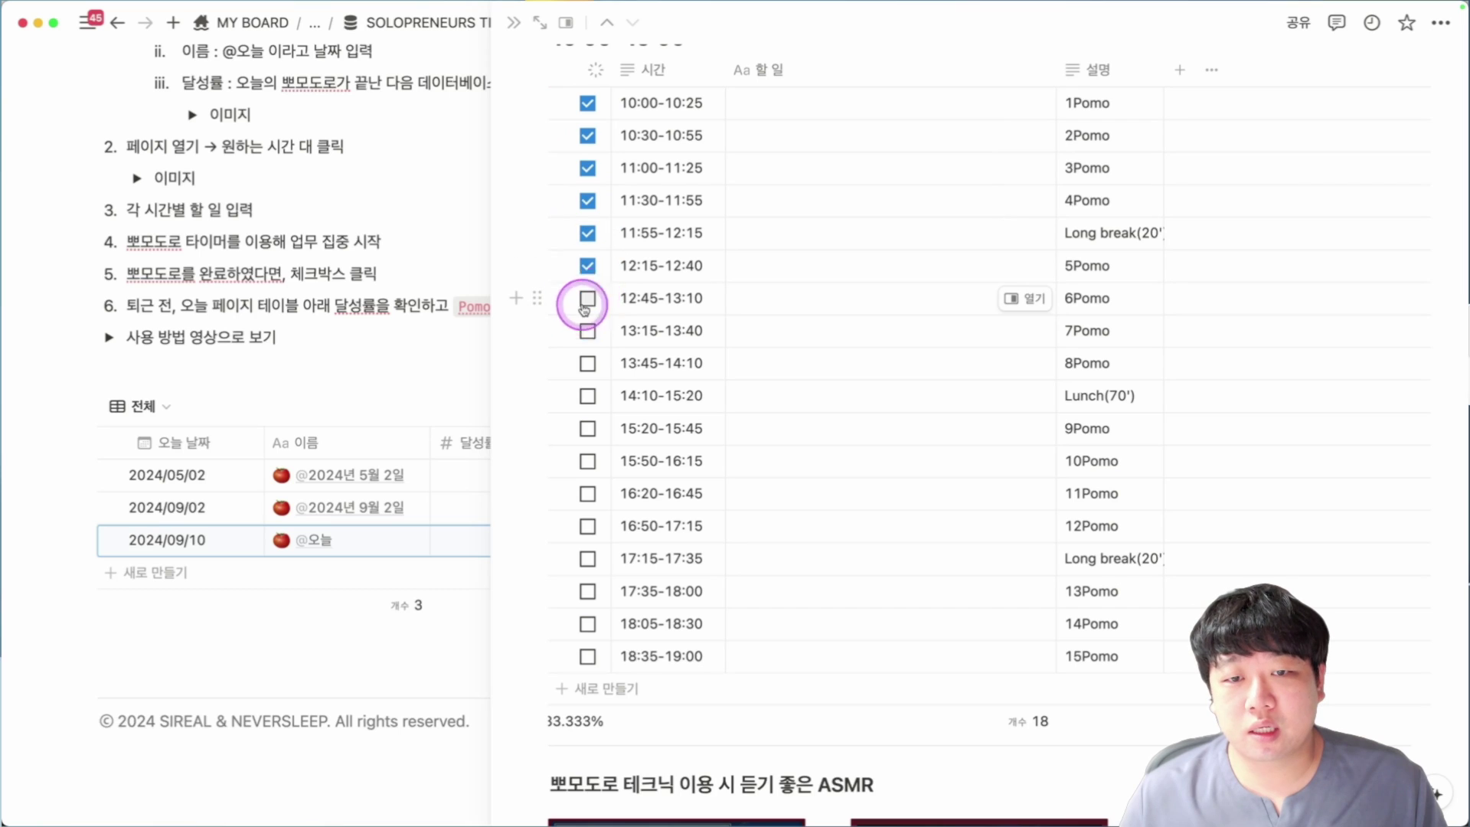
{"action": "left_click", "coordinate": [587, 298]}
{"action": "left_click", "coordinate": [587, 331]}
{"action": "left_click", "coordinate": [587, 363]}
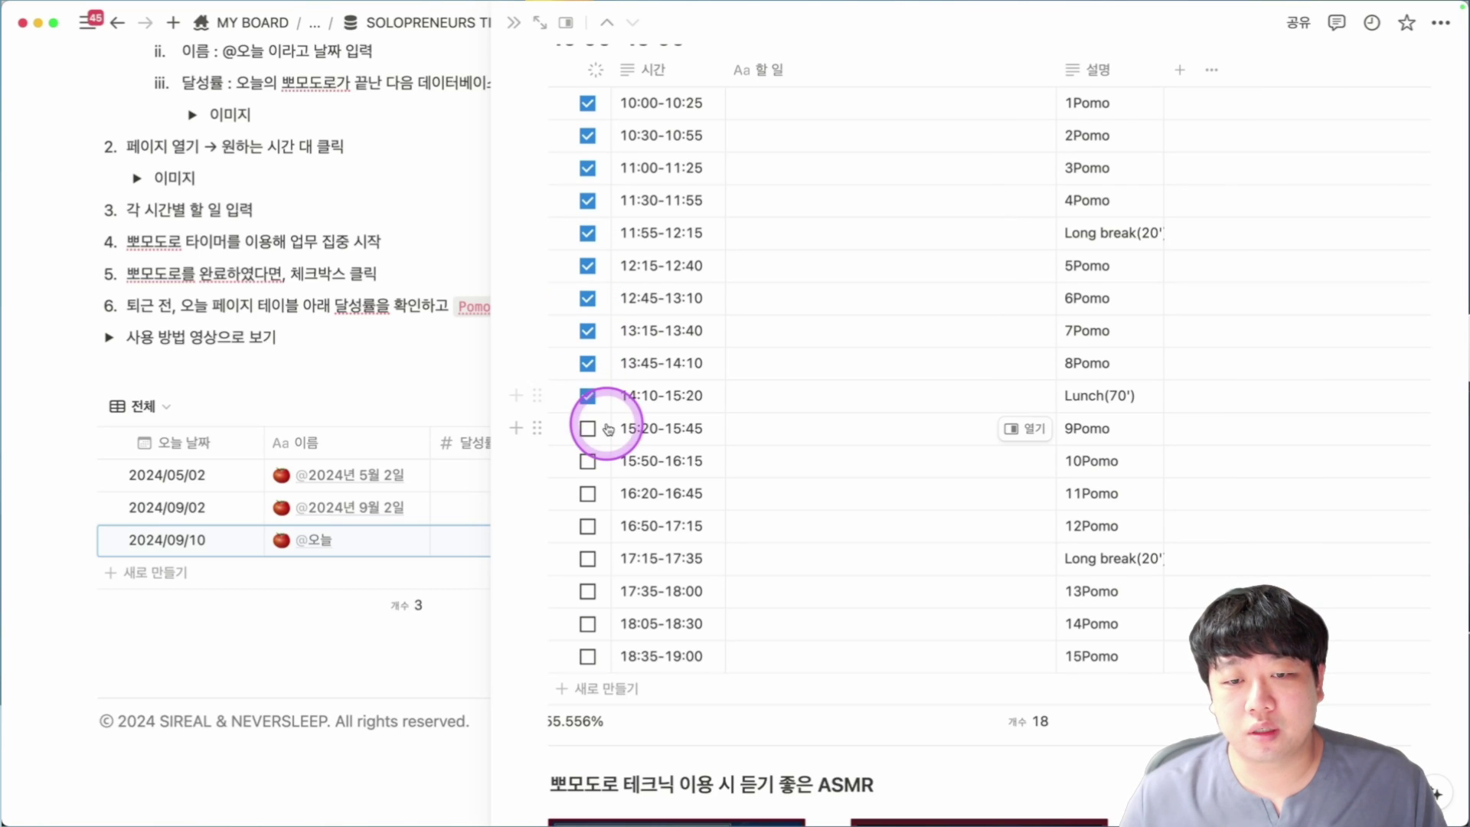
{"action": "left_click", "coordinate": [587, 396]}
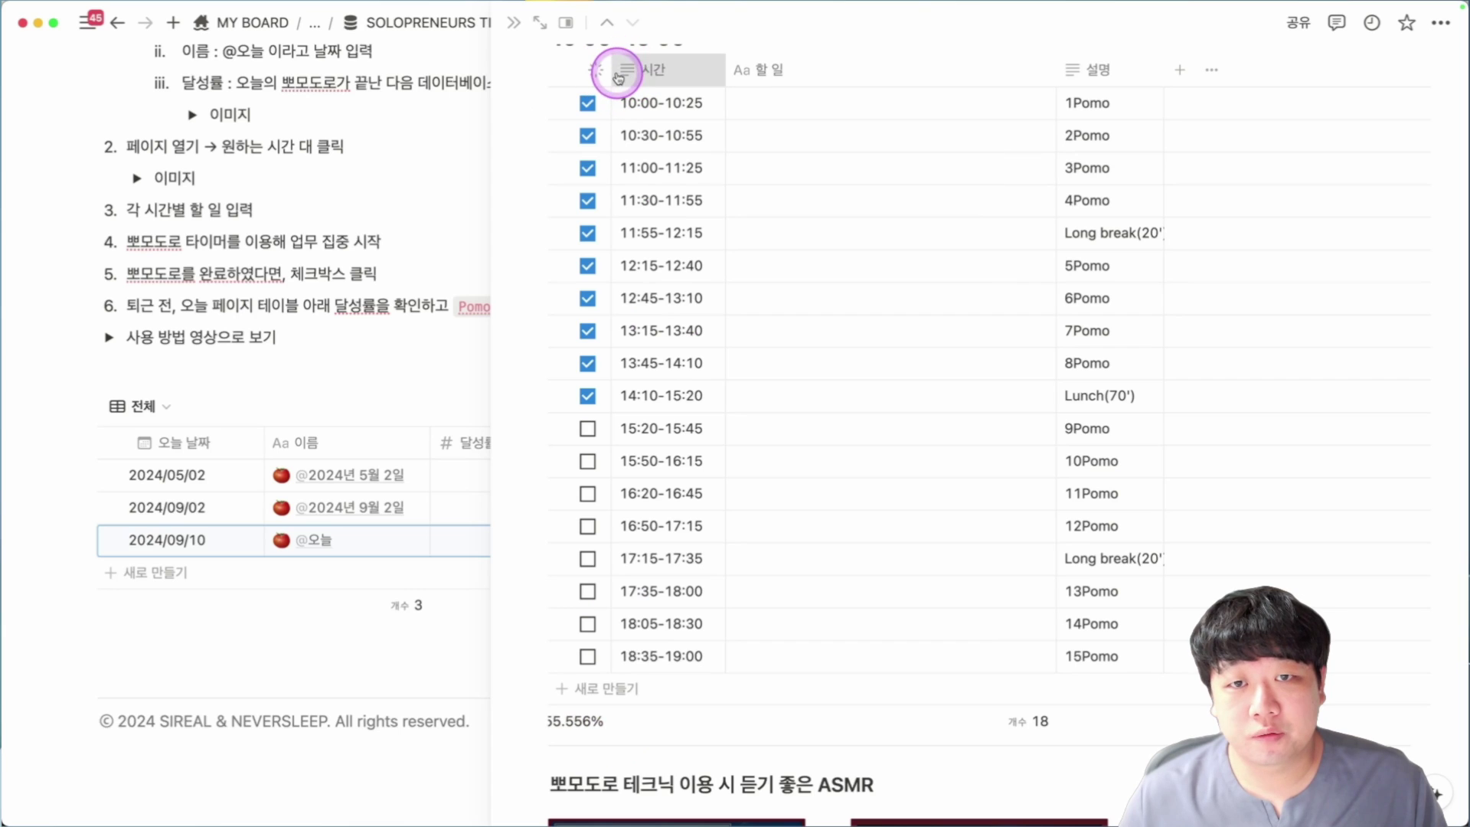
{"action": "left_click_drag", "start_coordinate": [611, 71], "coordinate": [618, 71]}
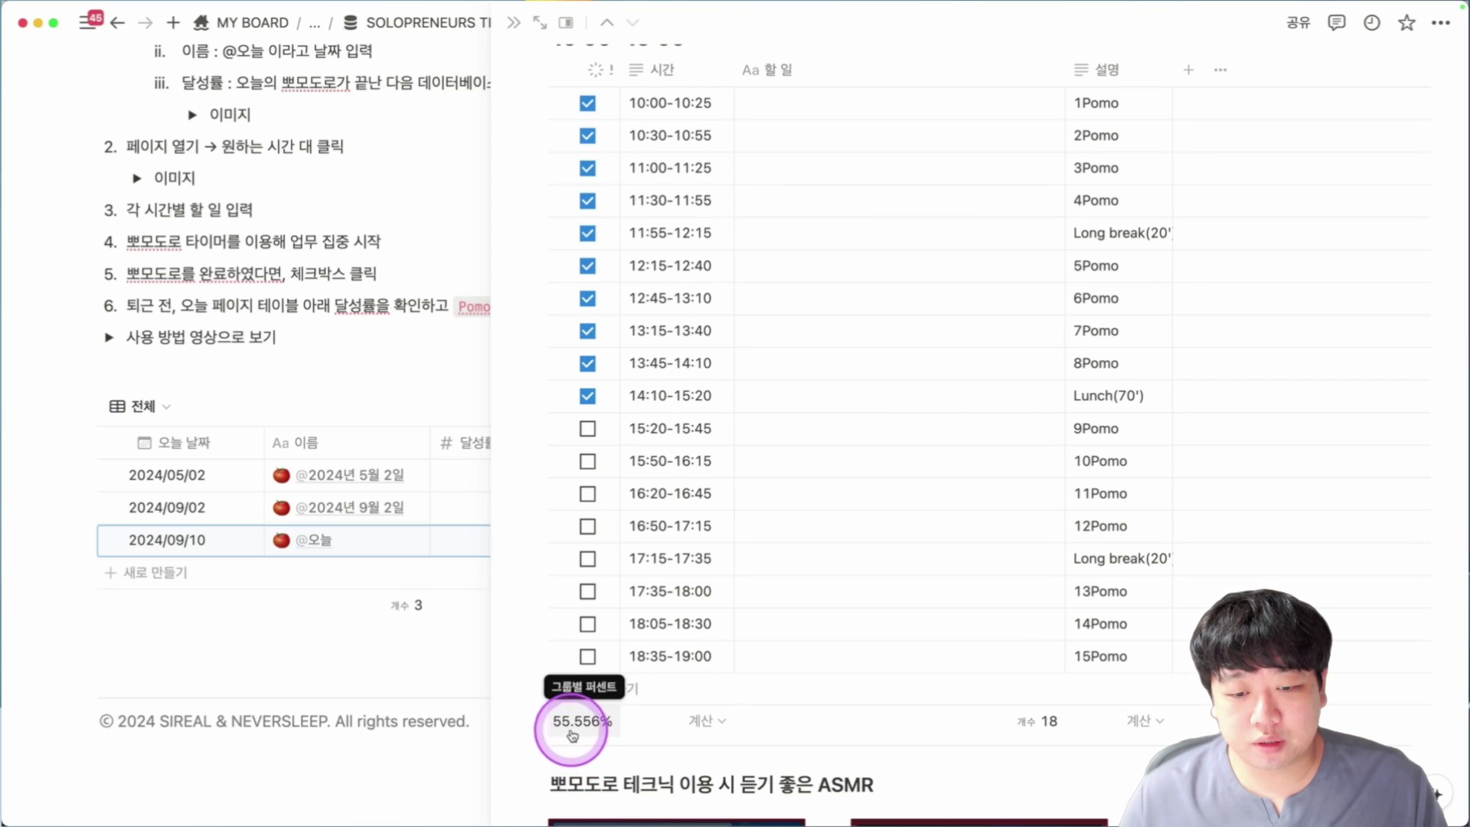
Set today's 달성률 to 55%.
{"action": "scroll", "coordinate": [814, 617], "scroll_direction": "up", "scroll_amount": 15}
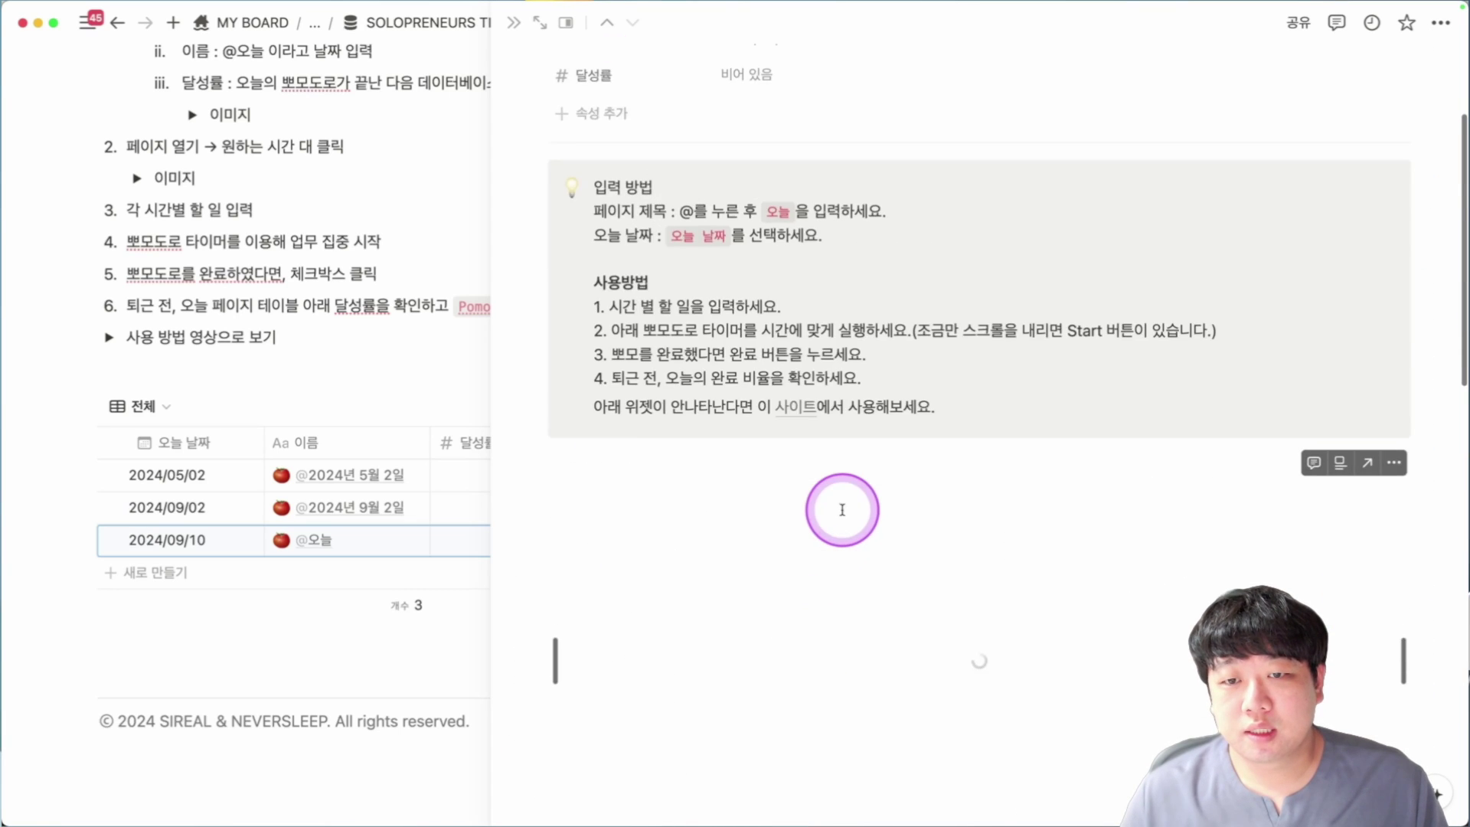
{"action": "left_click", "coordinate": [785, 268]}
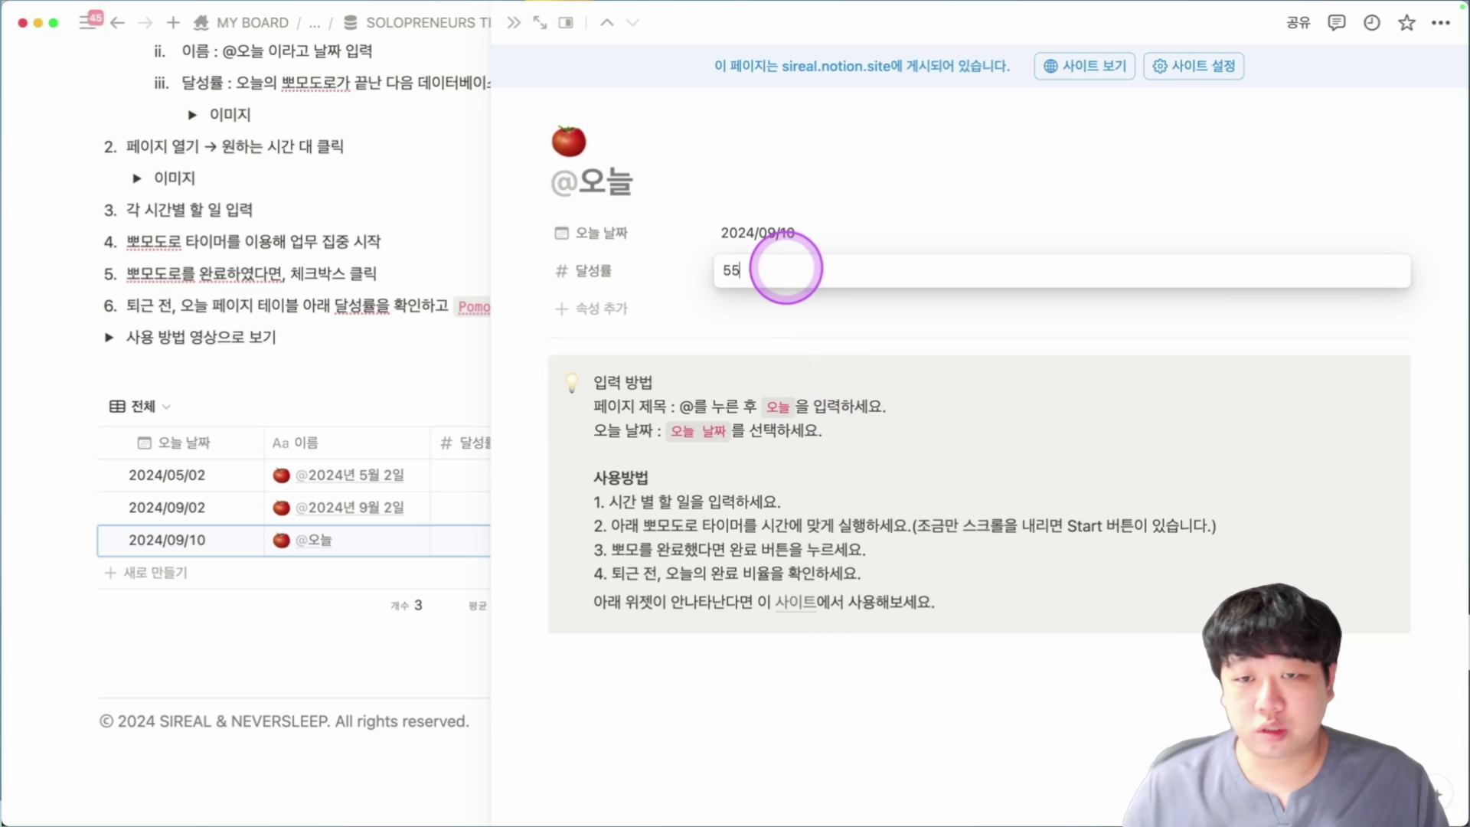
{"action": "left_click", "coordinate": [748, 312]}
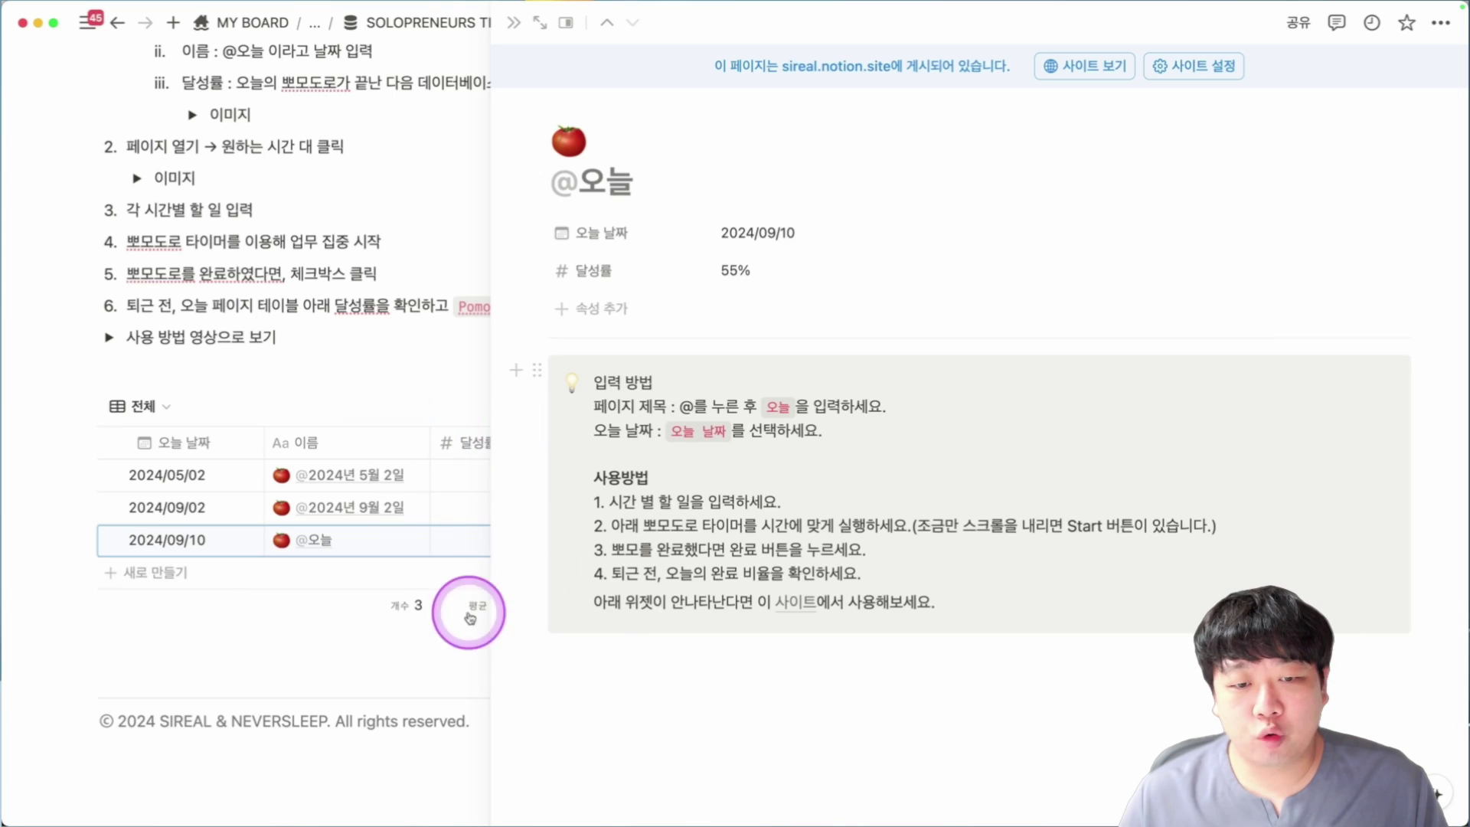
{"action": "scroll", "coordinate": [624, 573], "scroll_direction": "down", "scroll_amount": 10}
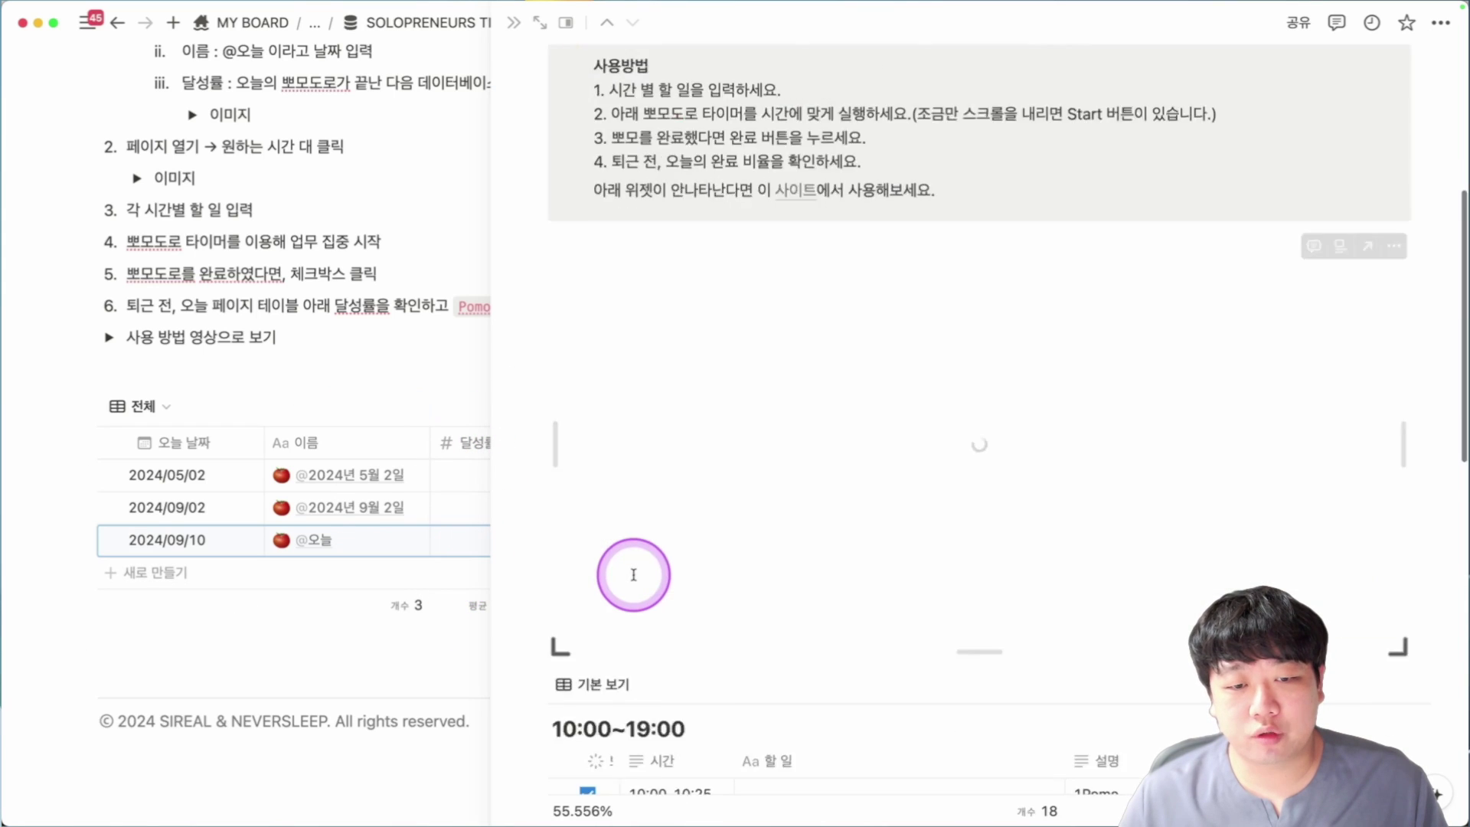
{"action": "scroll", "coordinate": [636, 570], "scroll_direction": "down", "scroll_amount": 1}
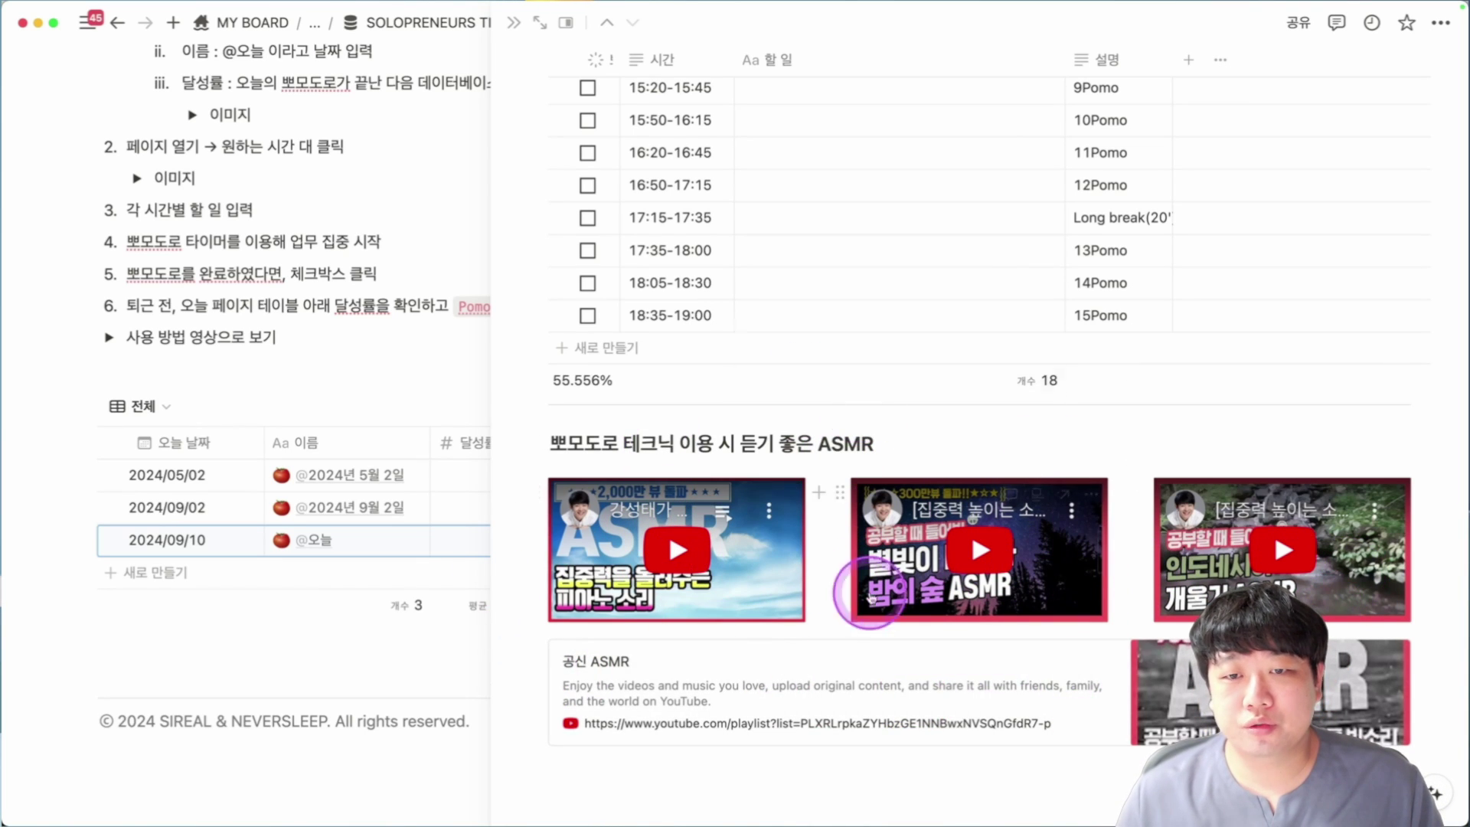
Close the day's page, expand the usage-video toggle, then open 초보를 위한 Weekly to-do관리와 회고.
{"action": "key", "text": "Escape"}
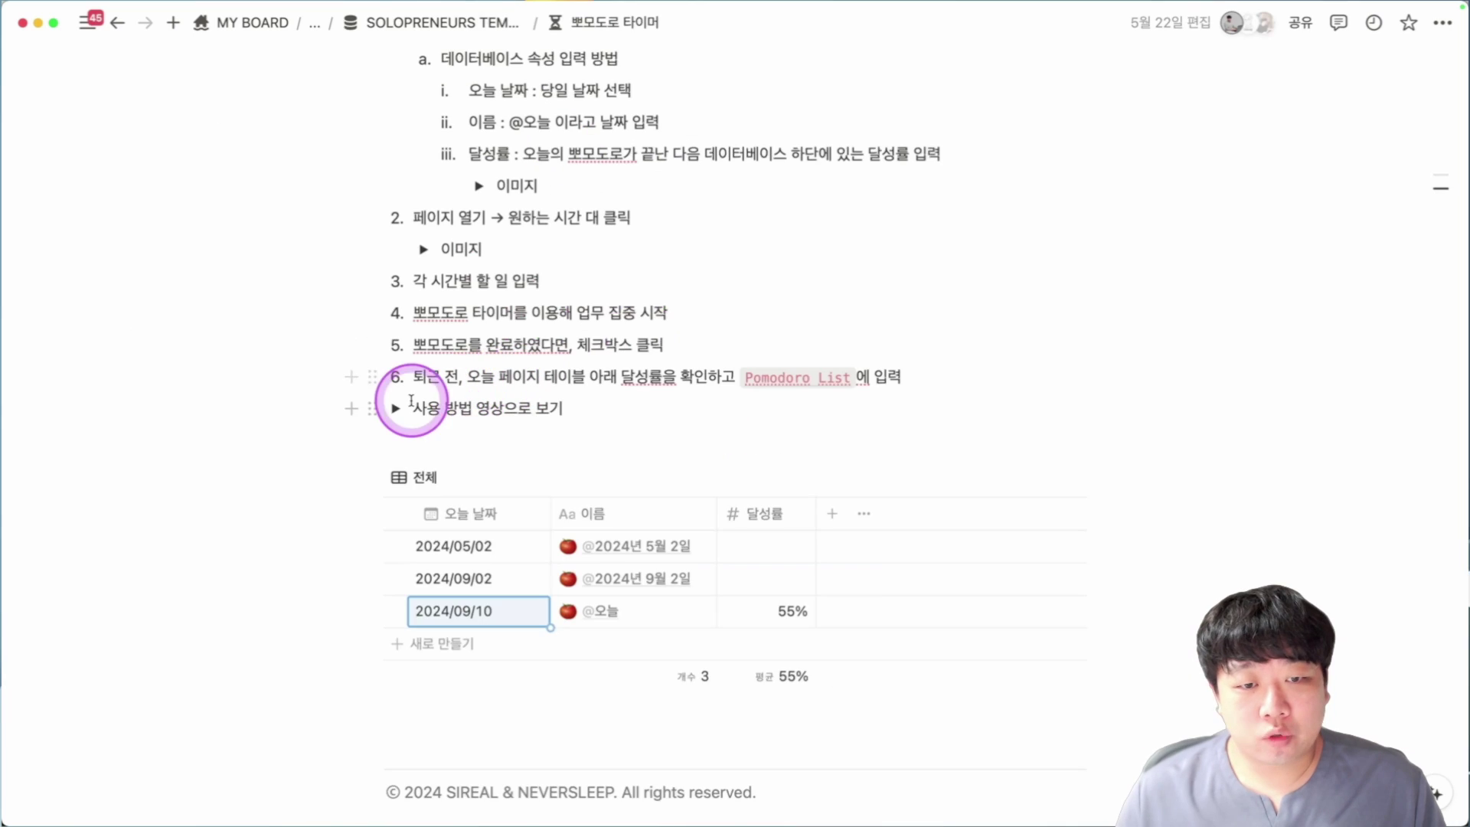
{"action": "left_click", "coordinate": [395, 408]}
{"action": "scroll", "coordinate": [715, 332], "scroll_direction": "down", "scroll_amount": 2}
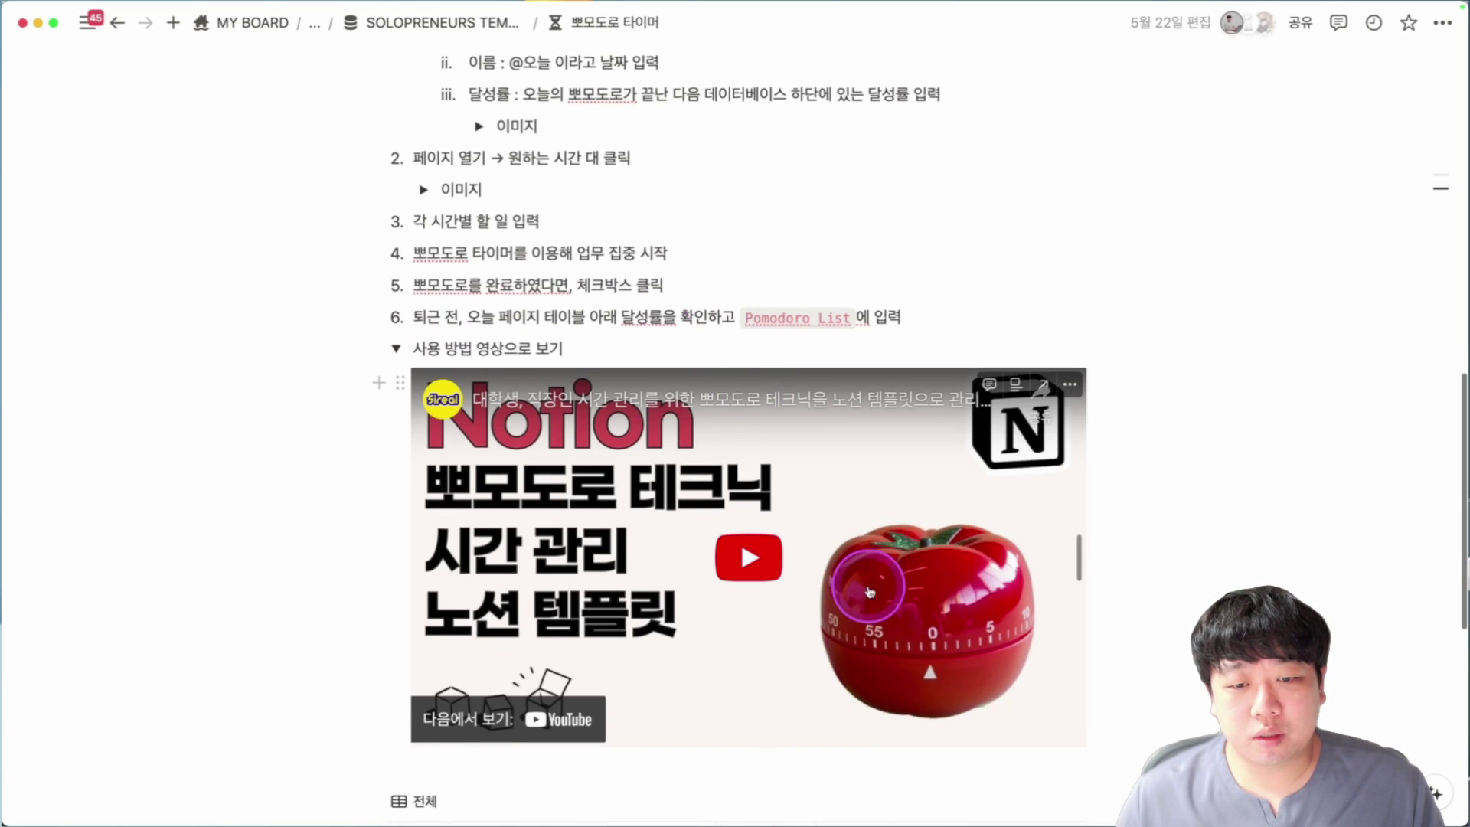
{"action": "scroll", "coordinate": [797, 559], "scroll_direction": "down", "scroll_amount": 2}
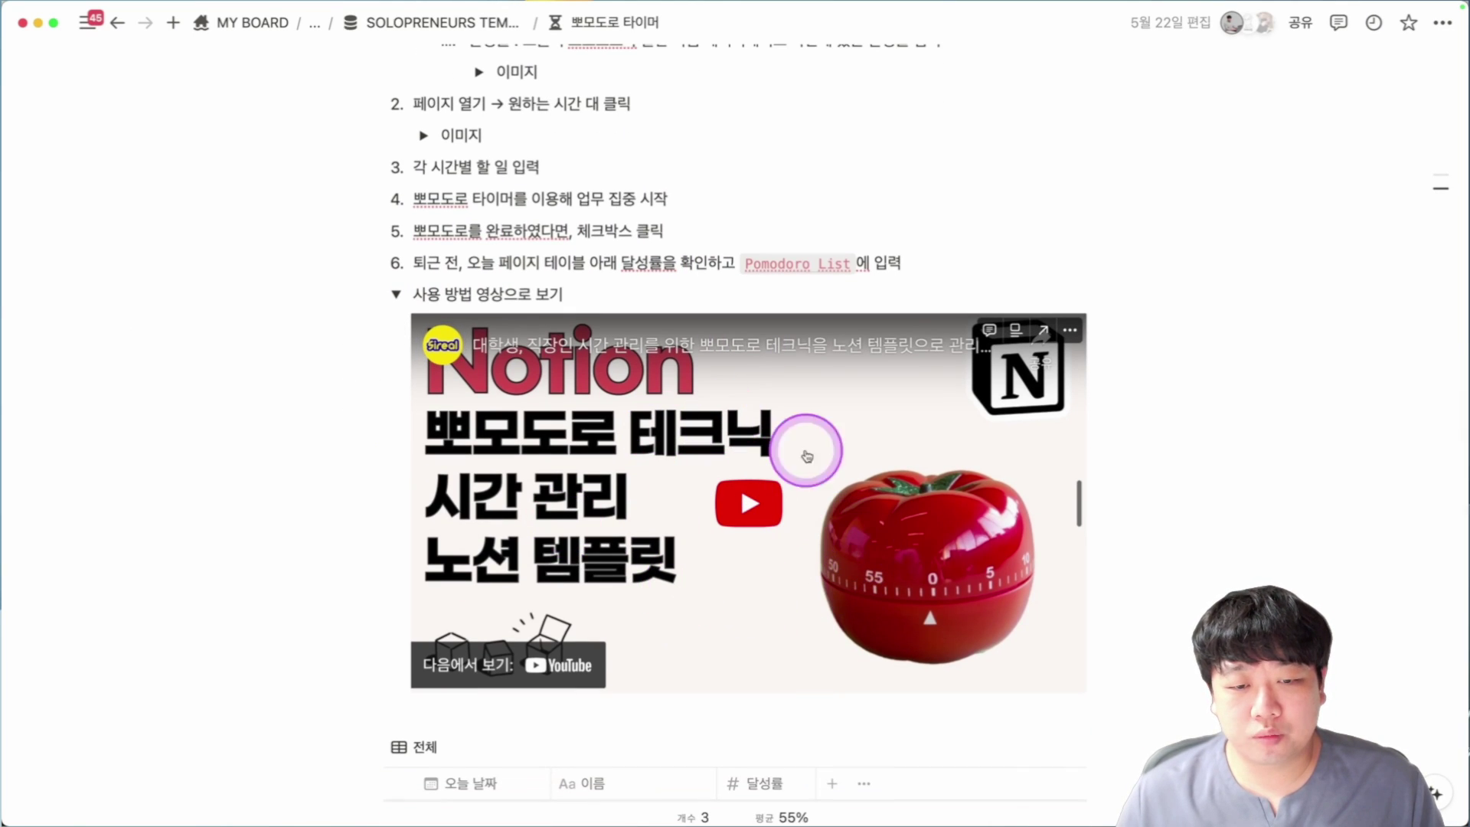
{"action": "scroll", "coordinate": [735, 459], "scroll_direction": "down", "scroll_amount": 3}
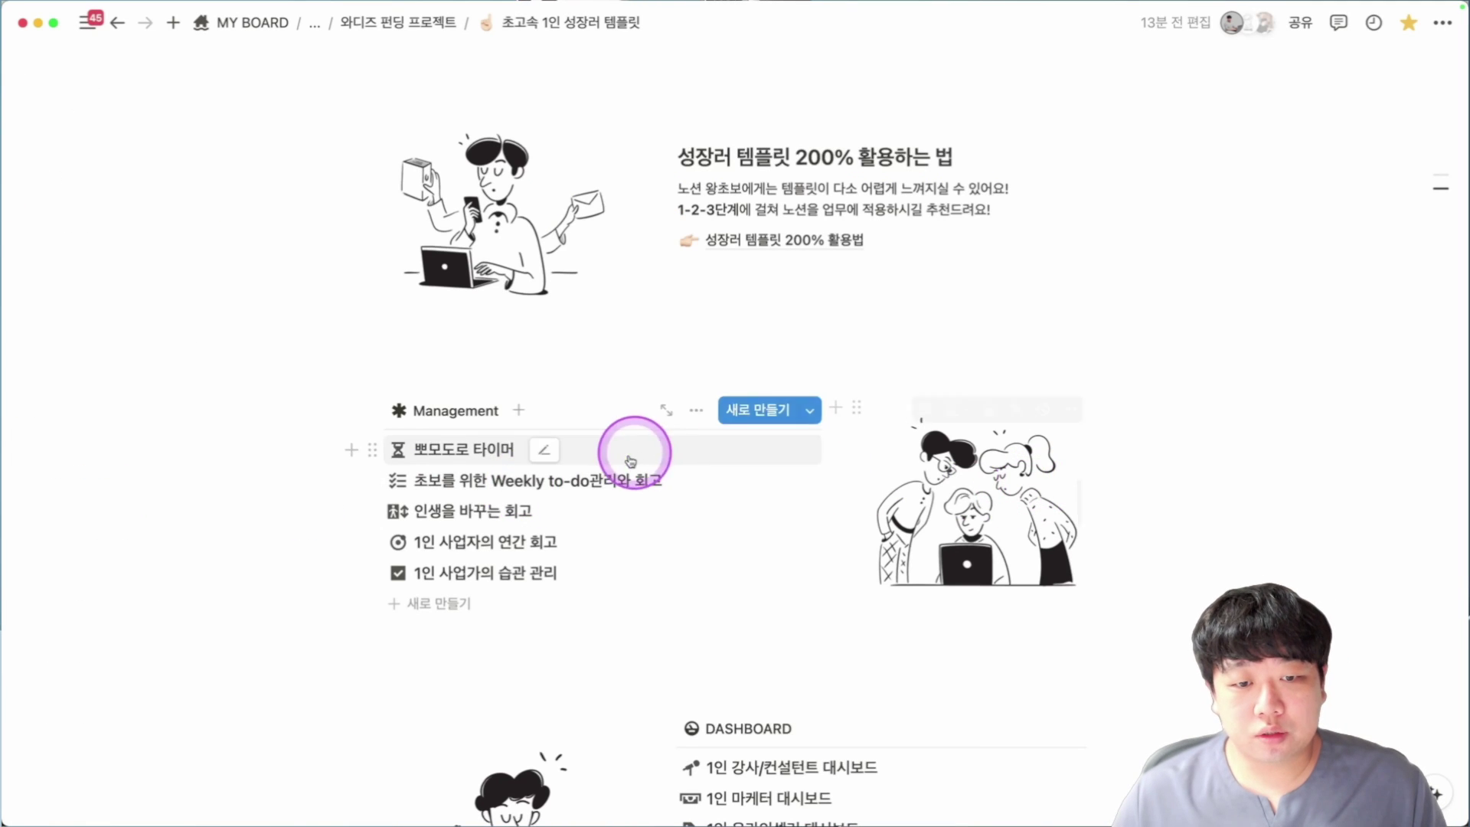
{"action": "left_click", "coordinate": [573, 490]}
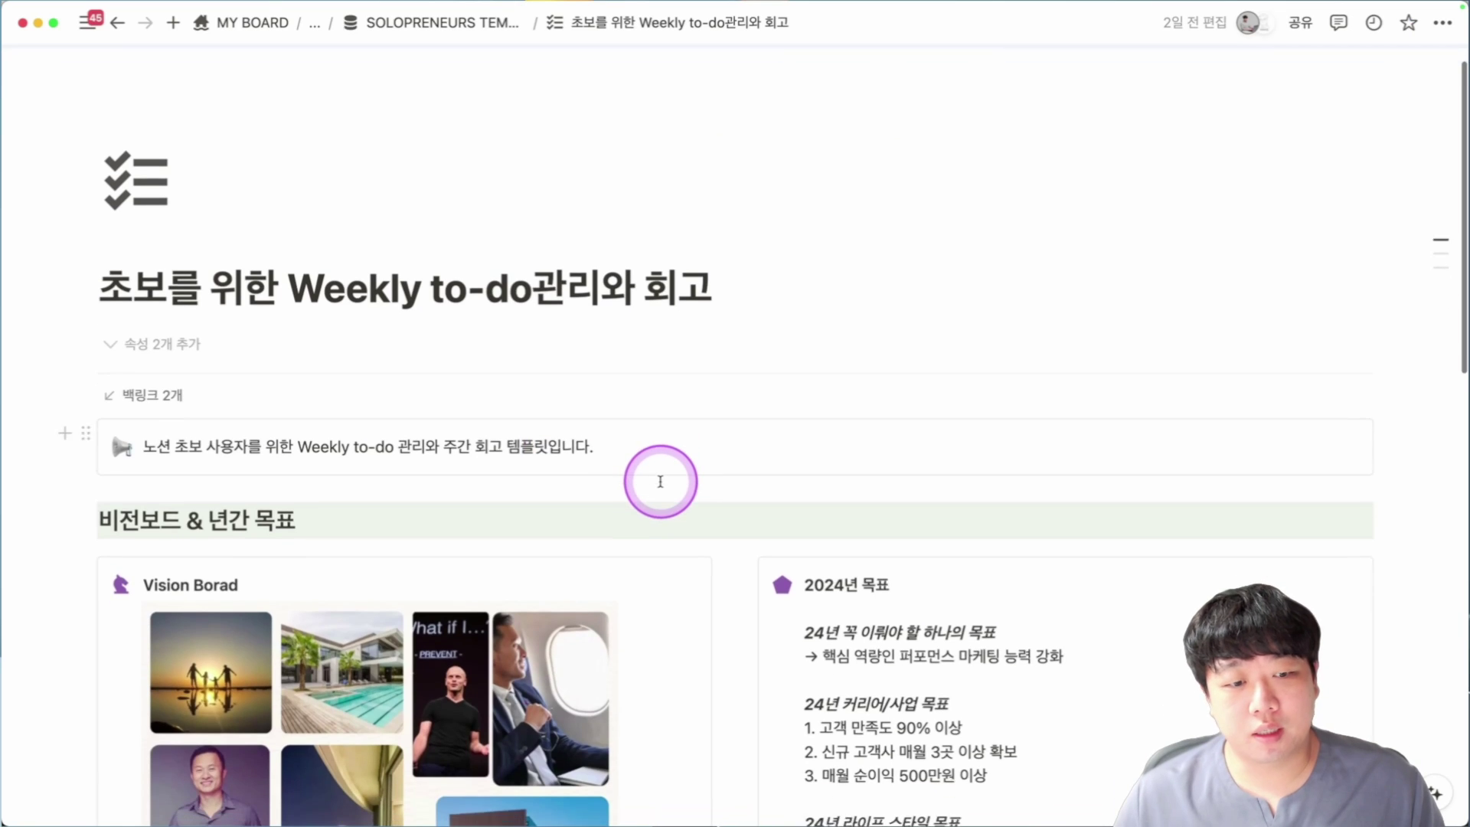
{"action": "scroll", "coordinate": [660, 481], "scroll_direction": "down", "scroll_amount": 3}
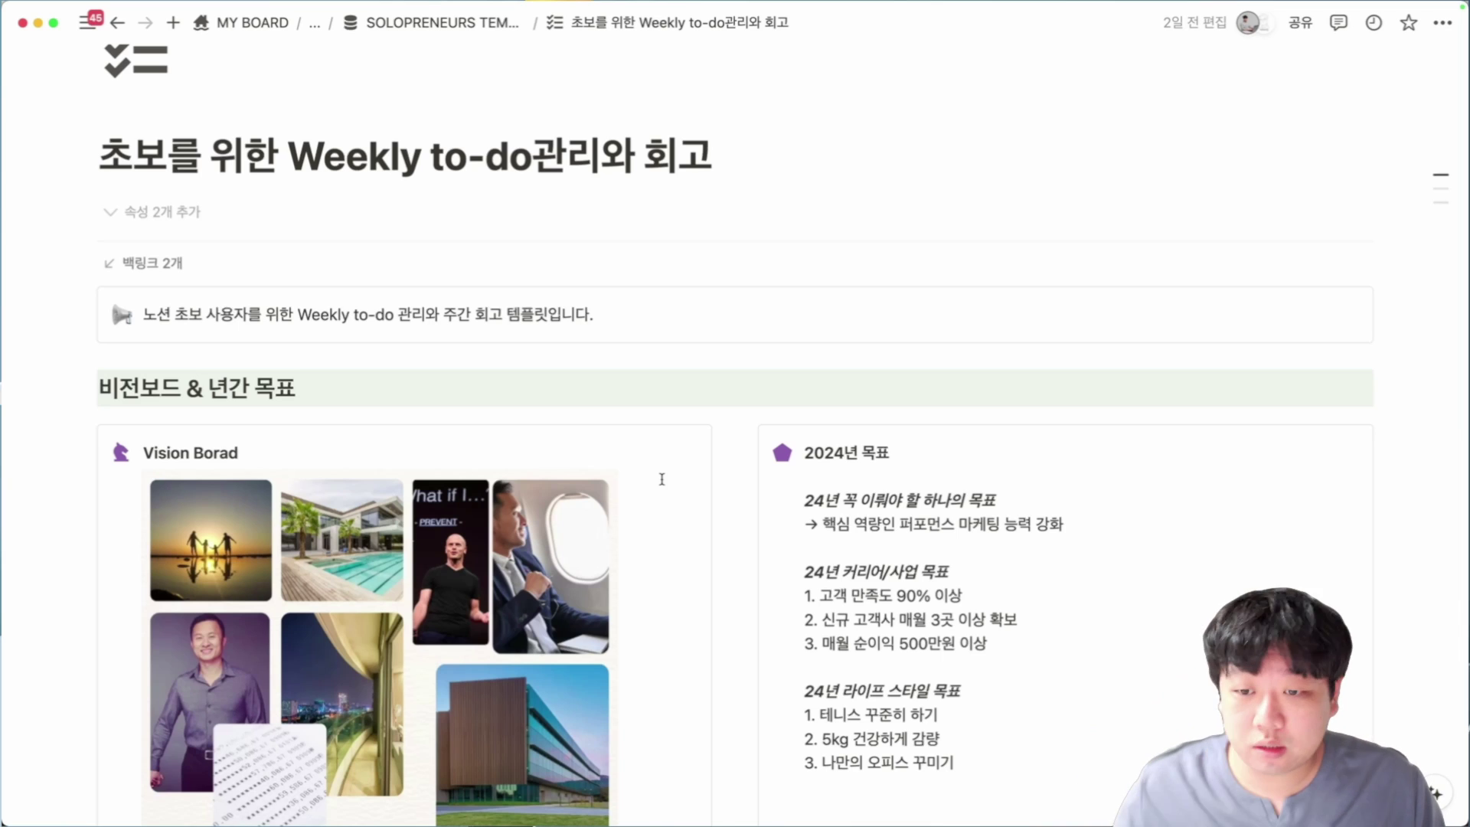
{"action": "scroll", "coordinate": [673, 484], "scroll_direction": "down", "scroll_amount": 1}
{"action": "scroll", "coordinate": [865, 471], "scroll_direction": "down", "scroll_amount": 2}
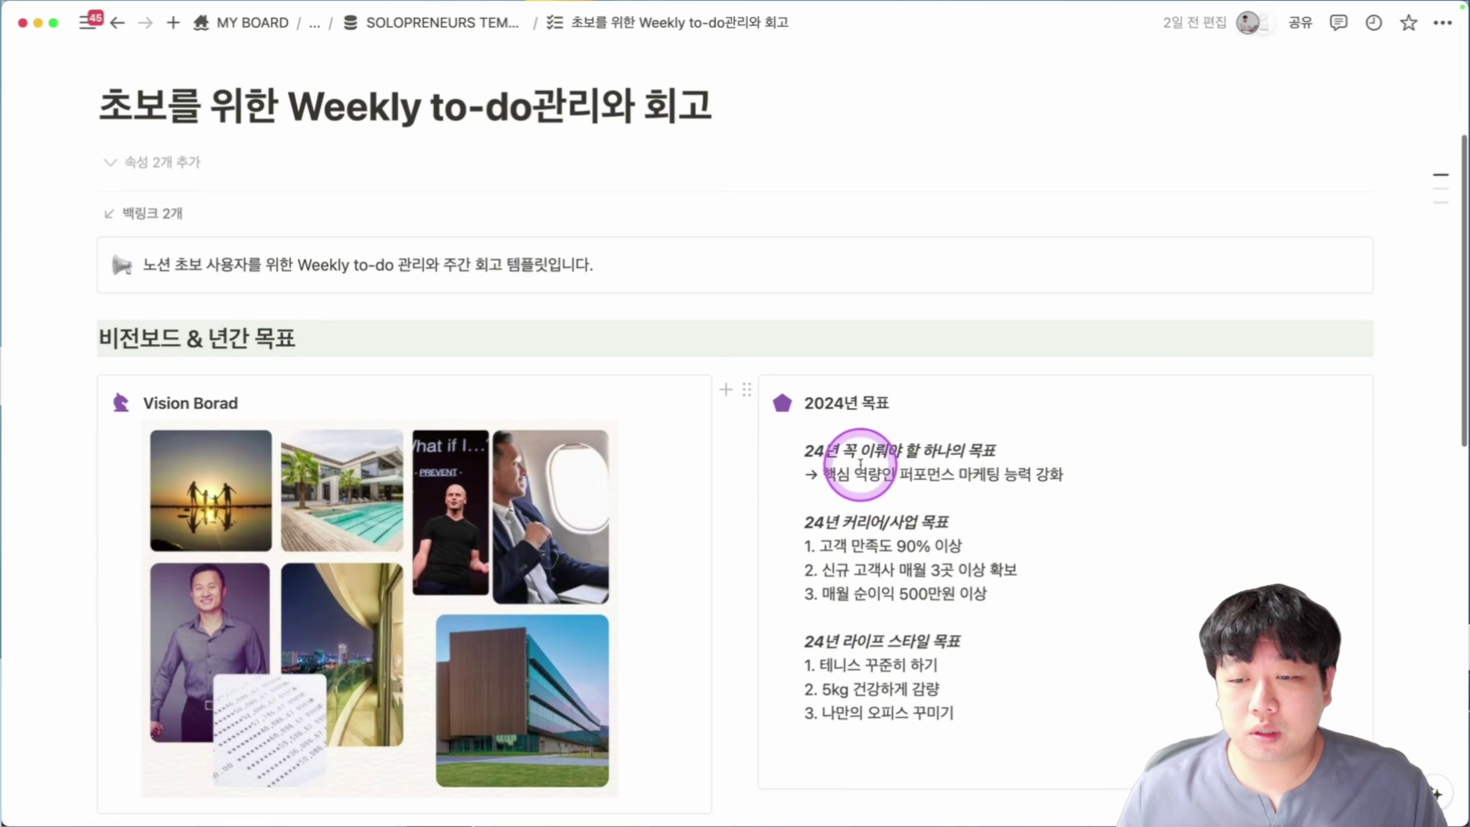
{"action": "left_click_drag", "start_coordinate": [843, 453], "coordinate": [983, 452]}
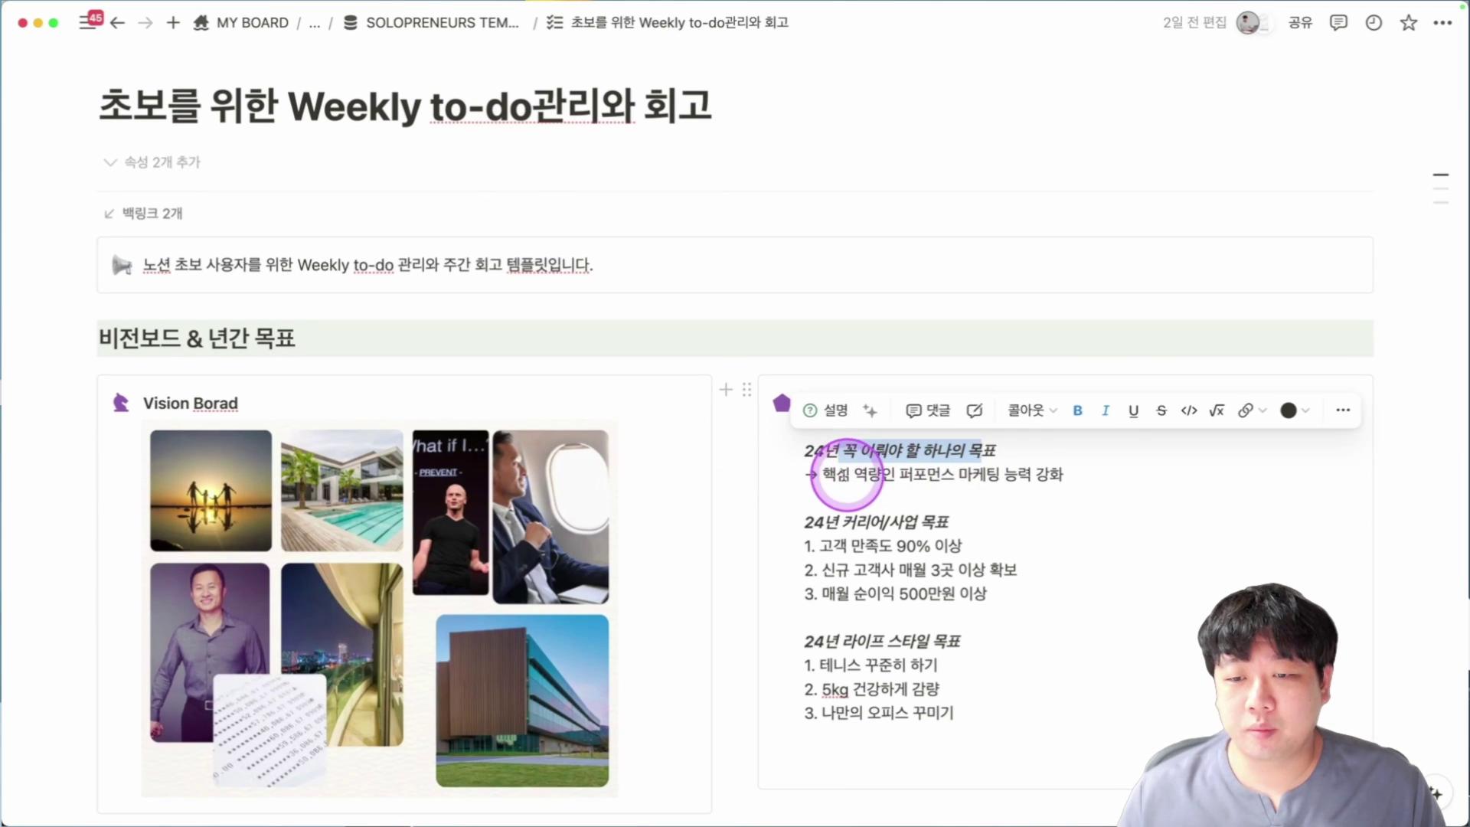
{"action": "left_click_drag", "start_coordinate": [827, 476], "coordinate": [1082, 475]}
{"action": "key", "text": "BackSpace"}
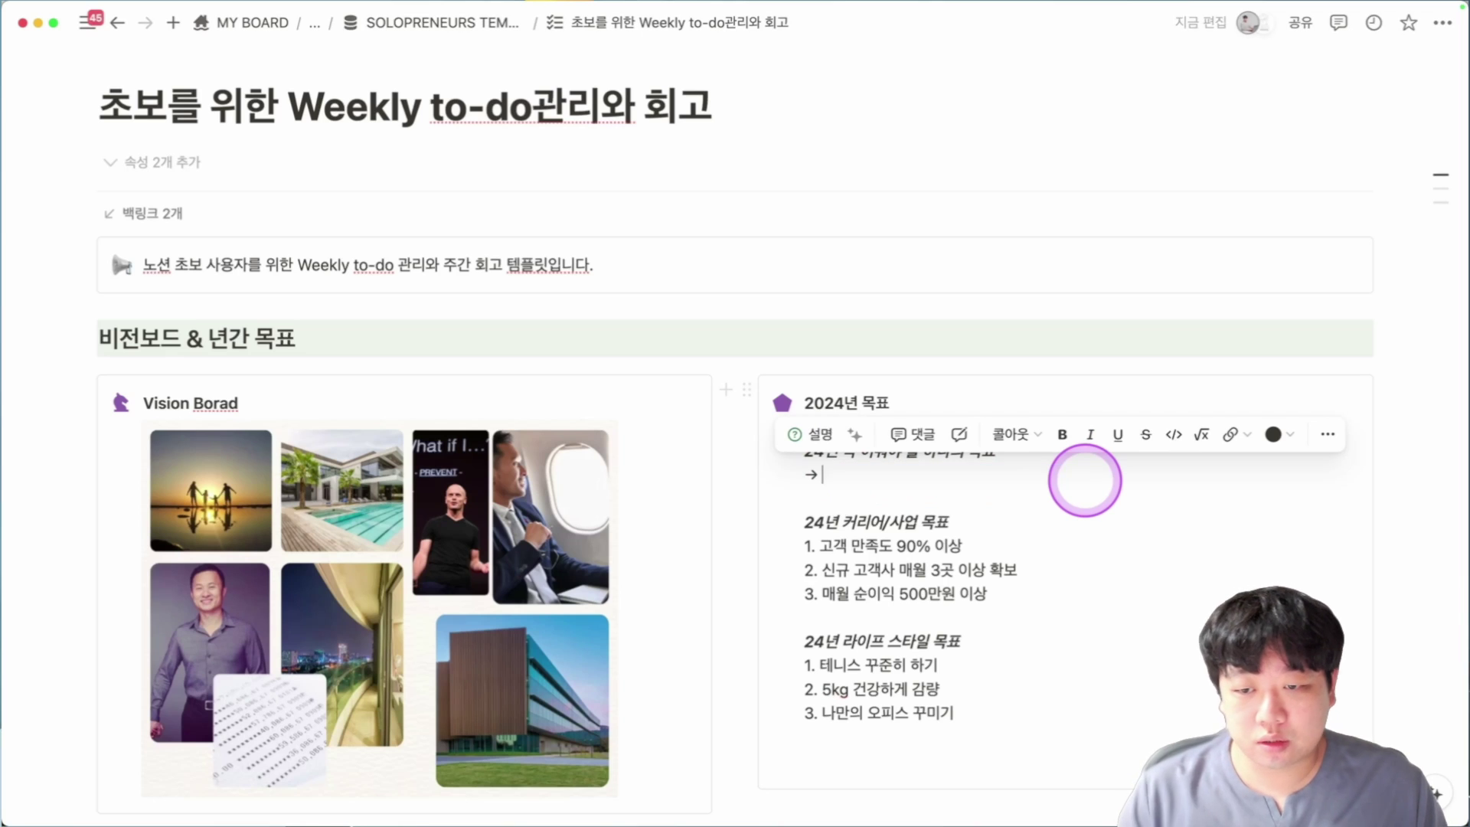
{"action": "scroll", "coordinate": [1225, 452], "scroll_direction": "down", "scroll_amount": 3}
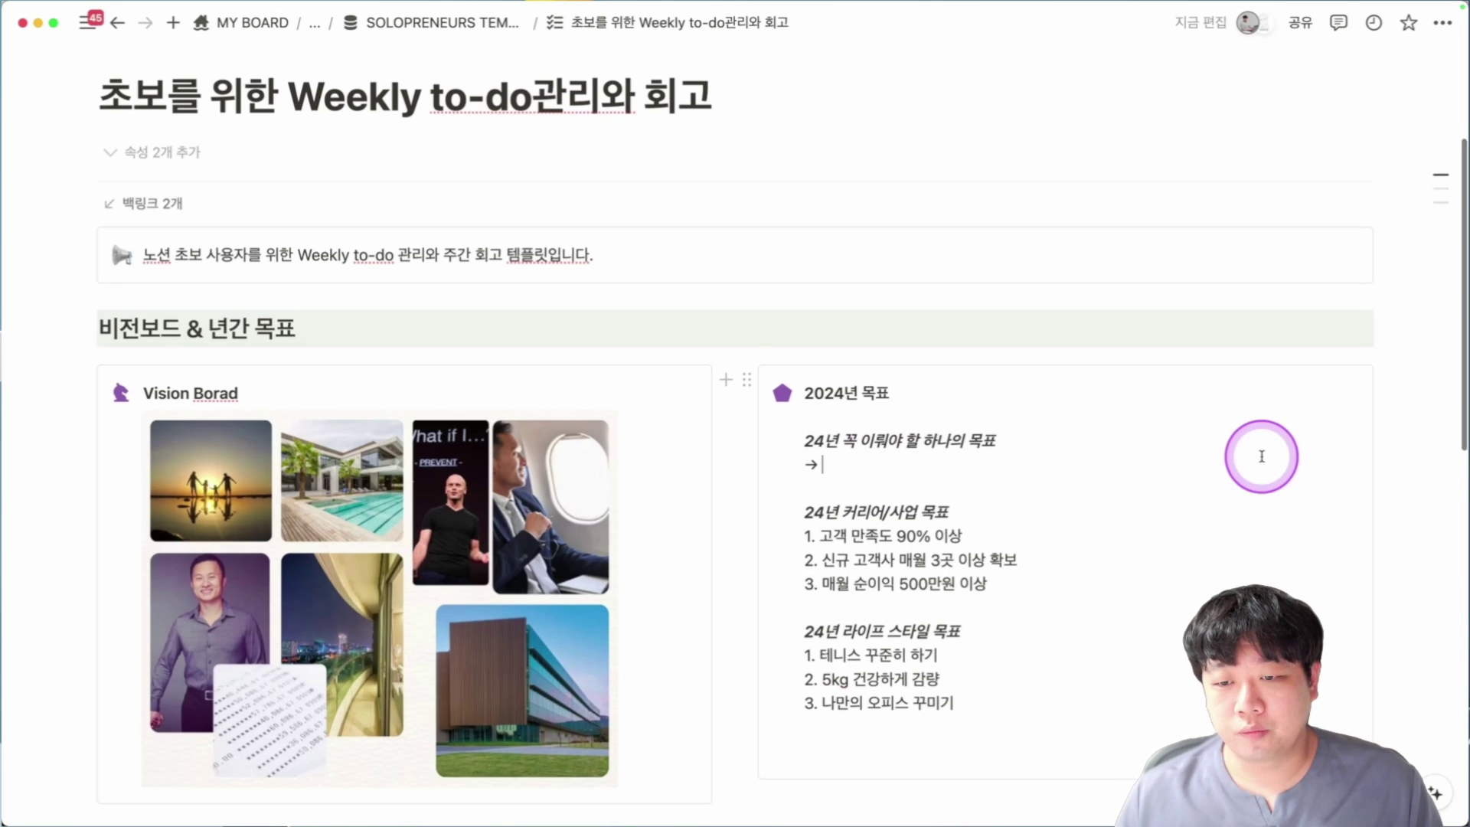
{"action": "key", "text": "super+z"}
{"action": "left_click", "coordinate": [910, 414]}
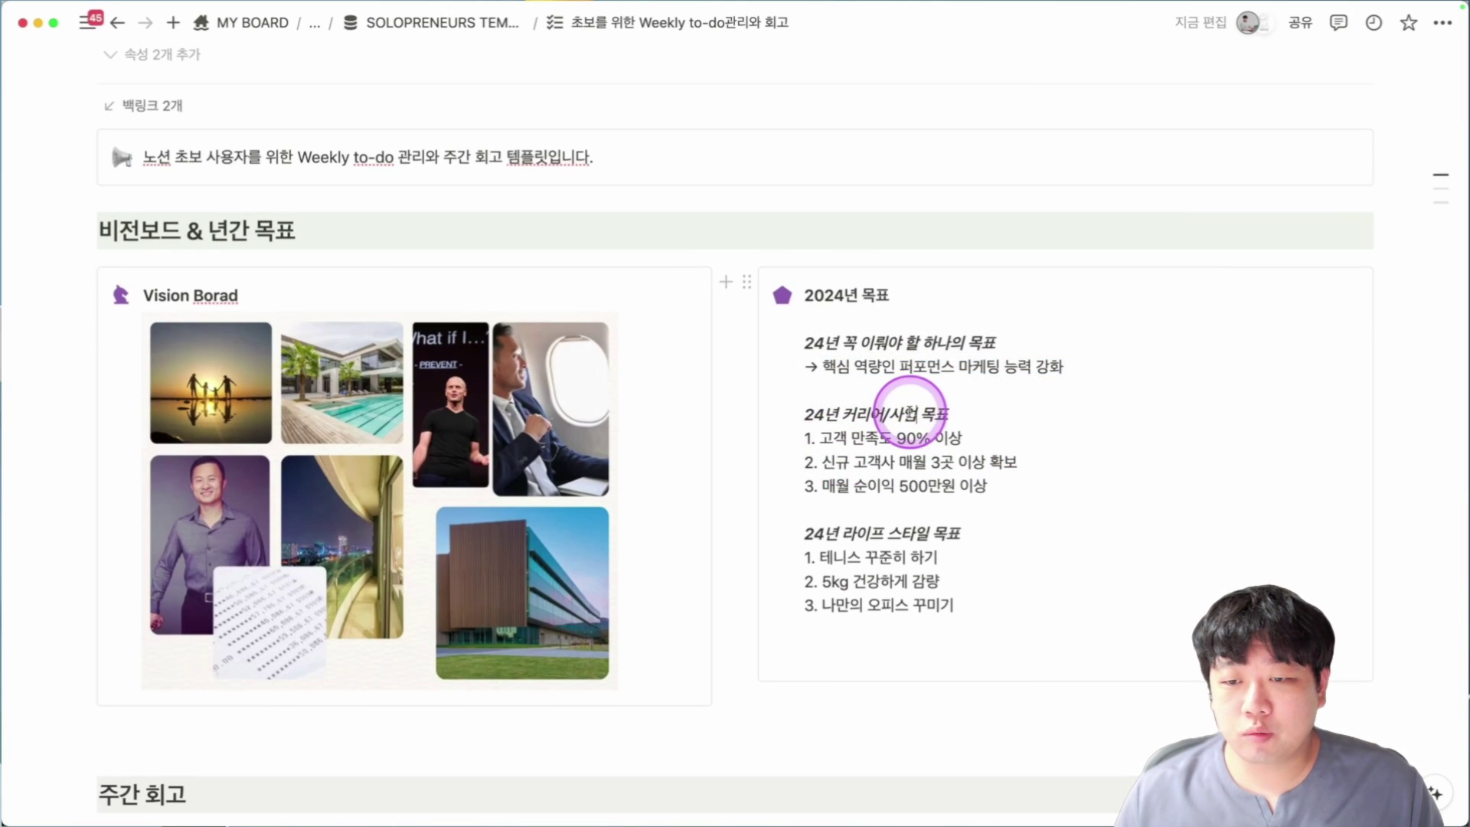
{"action": "left_click_drag", "start_coordinate": [861, 435], "coordinate": [1018, 436]}
{"action": "left_click", "coordinate": [831, 464]}
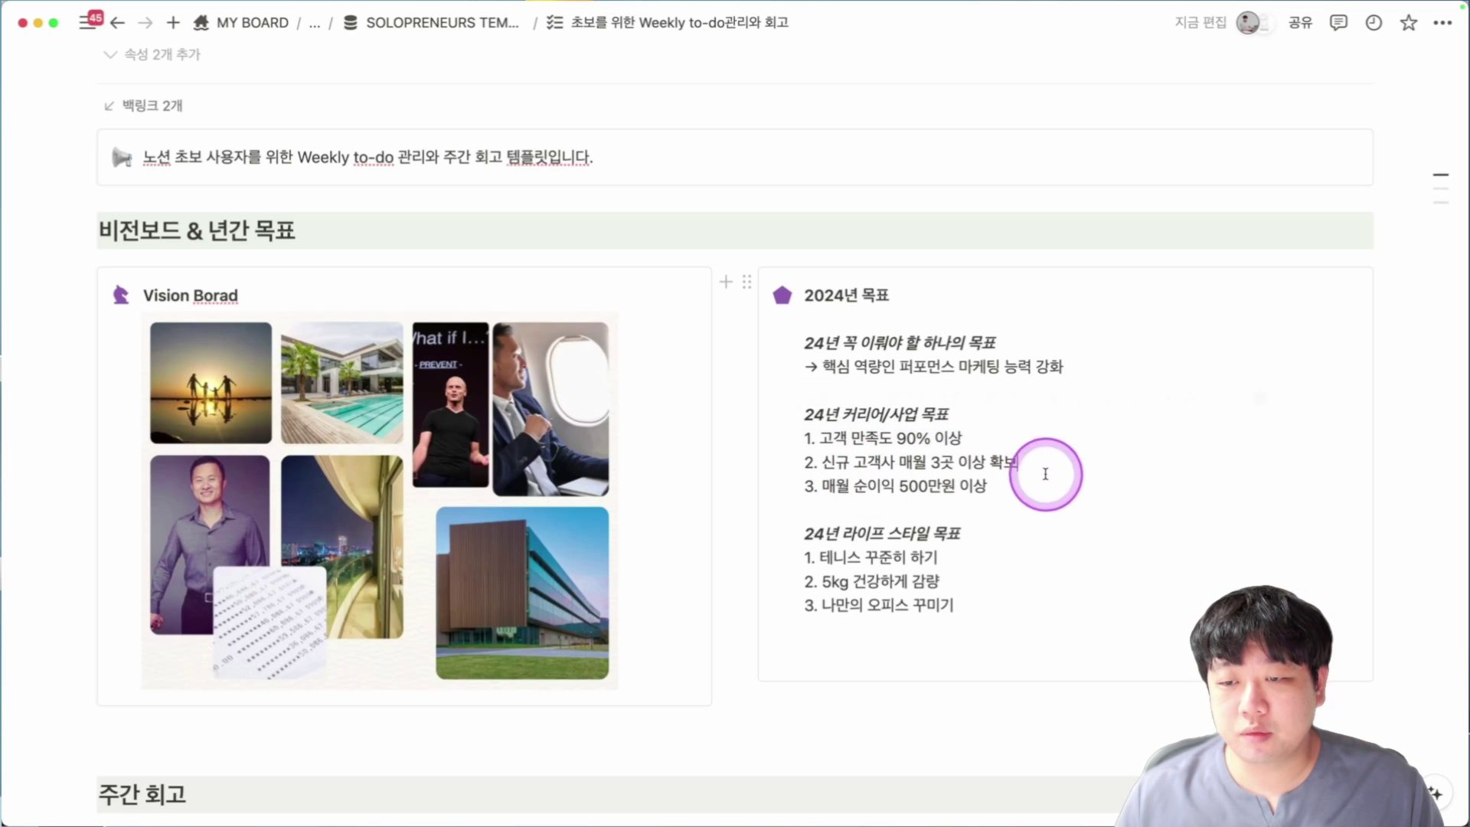
{"action": "scroll", "coordinate": [1020, 493], "scroll_direction": "down", "scroll_amount": 2}
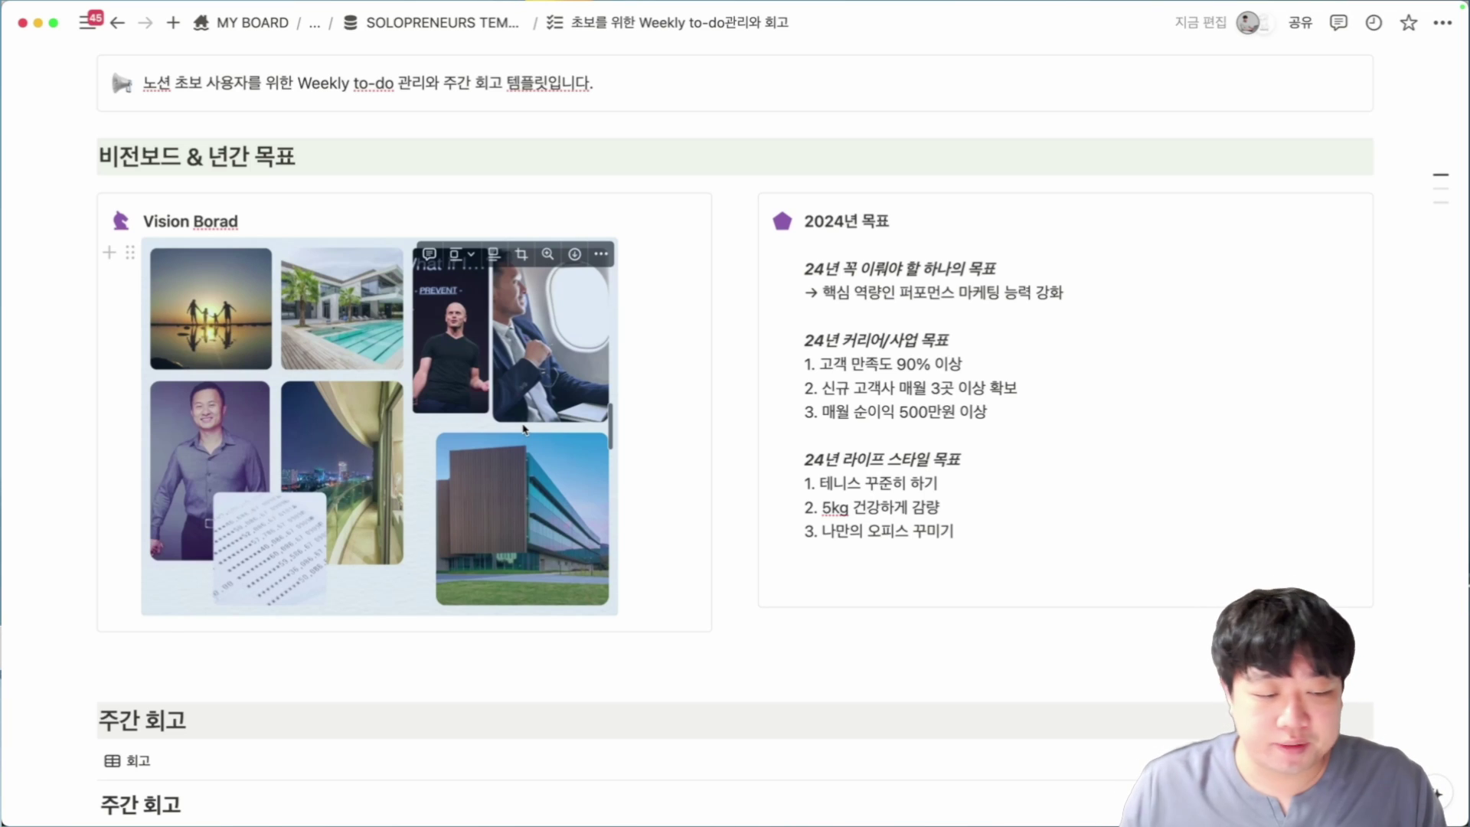
Add a new weekly retrospective entry and start replacing its 0월 0주 title with 9월 2주.
{"action": "scroll", "coordinate": [525, 429], "scroll_direction": "down", "scroll_amount": 6}
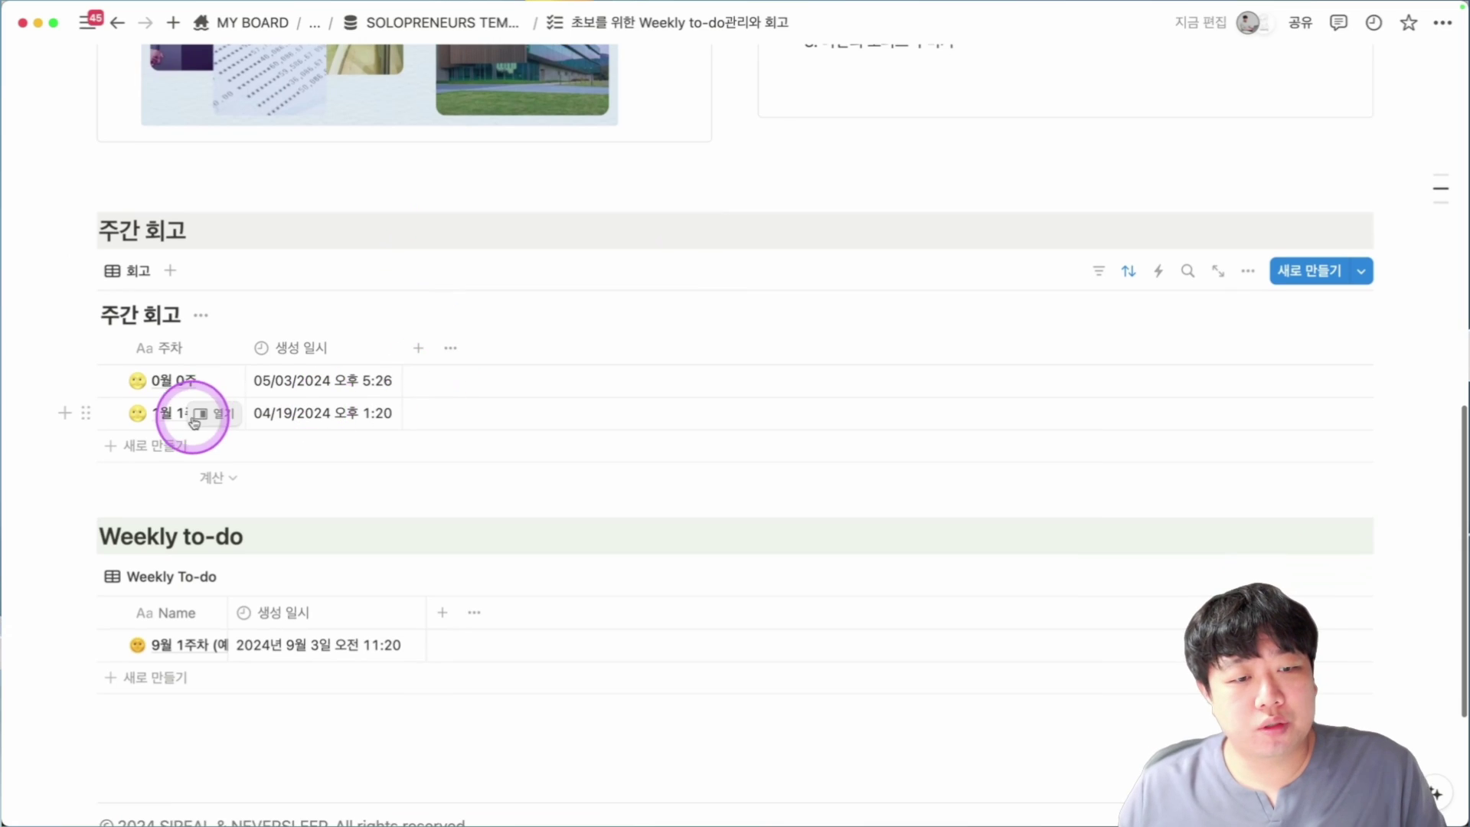
{"action": "left_click", "coordinate": [159, 447]}
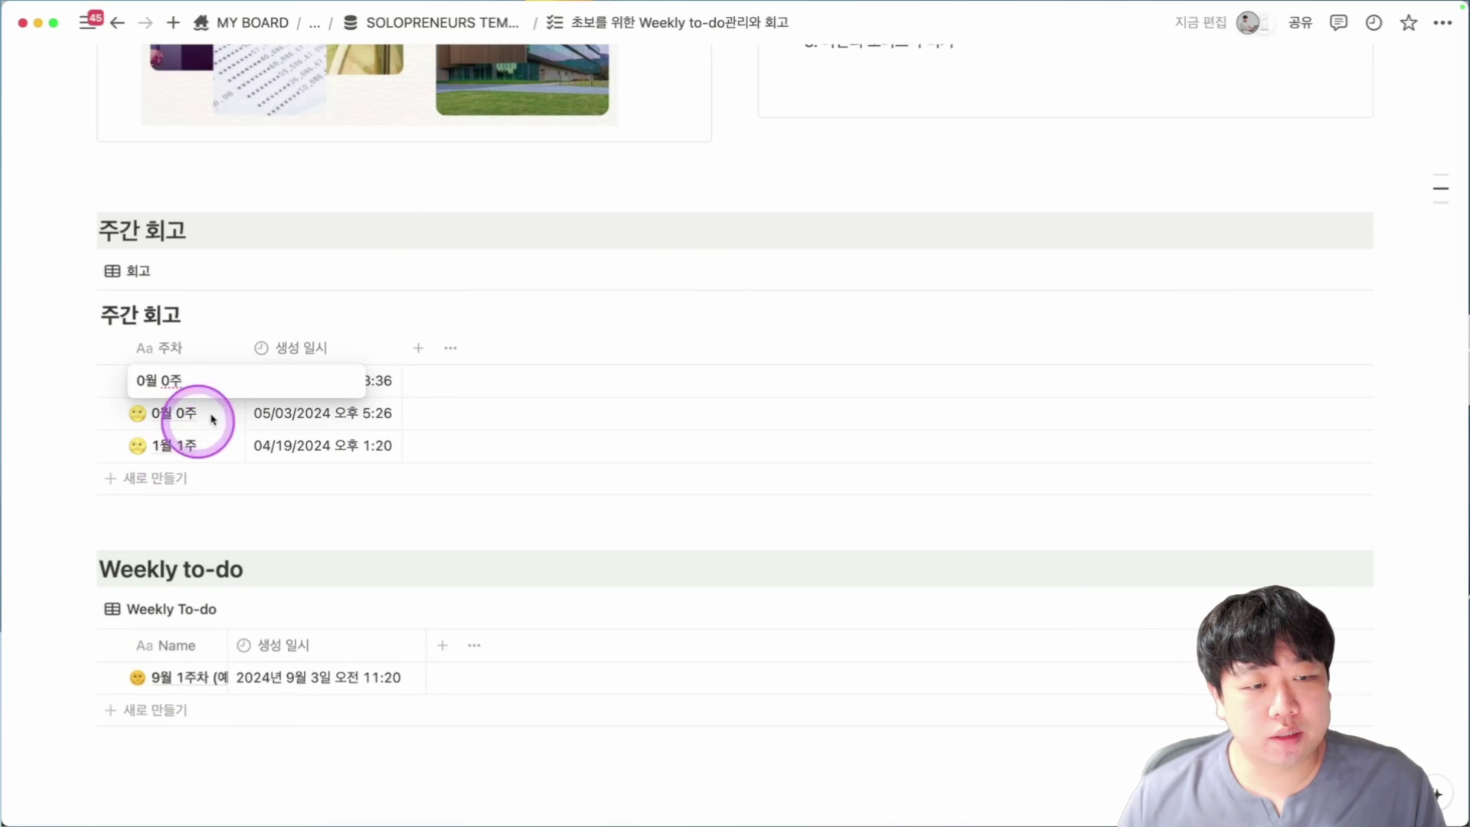
{"action": "key", "text": "Escape"}
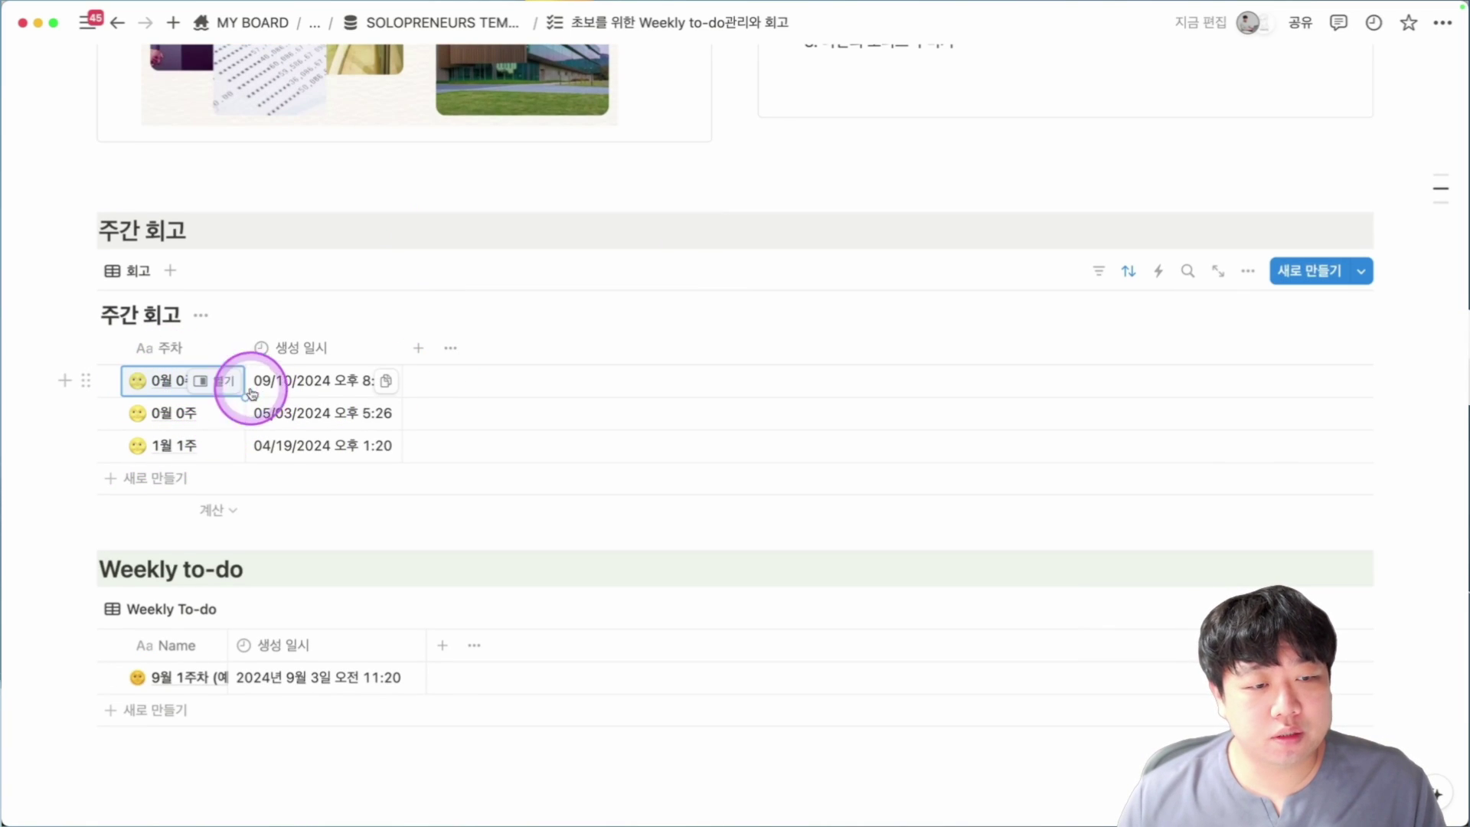
{"action": "left_click", "coordinate": [215, 381]}
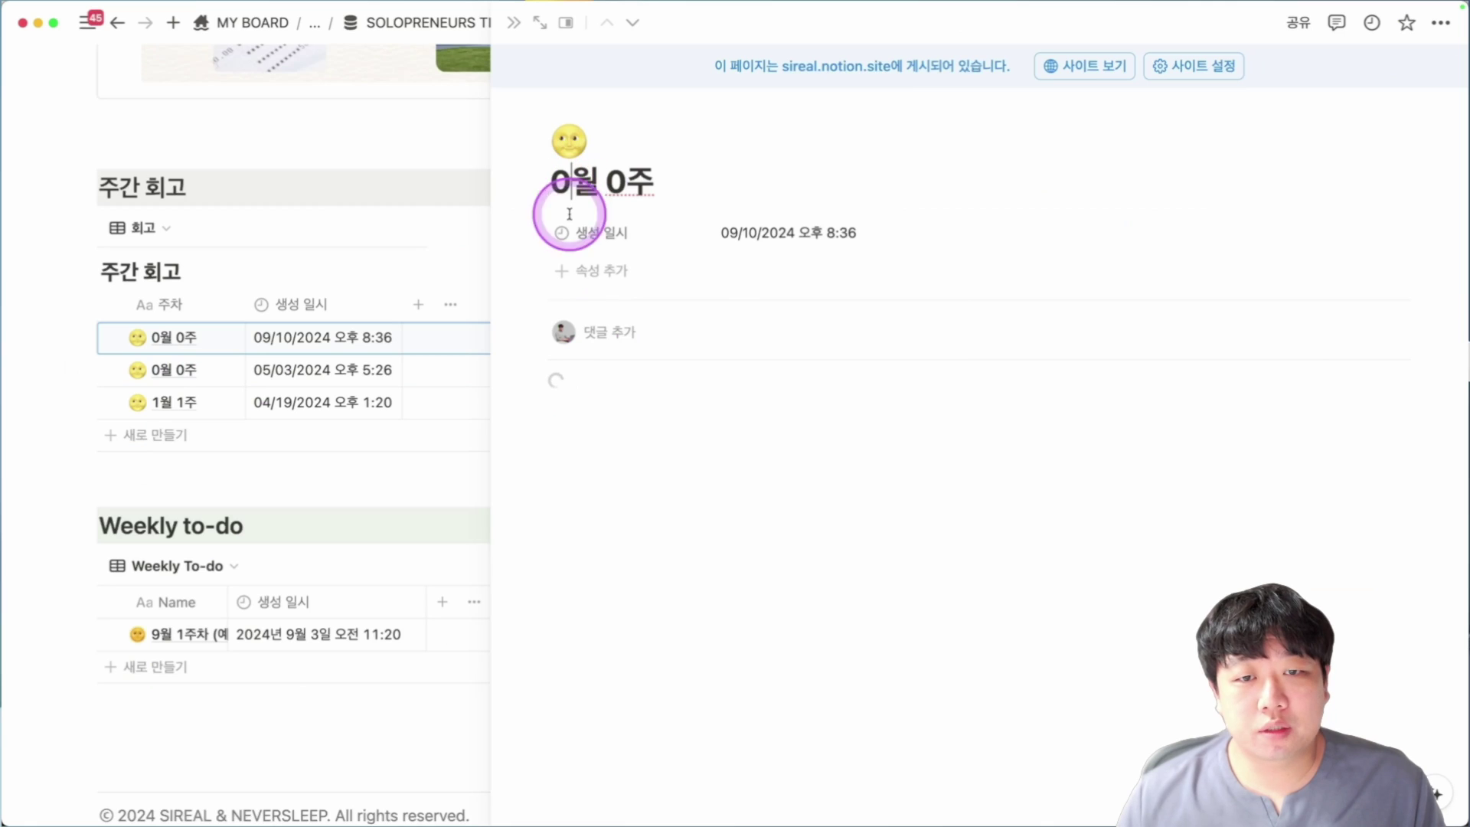
{"action": "key", "text": "BackSpace"}
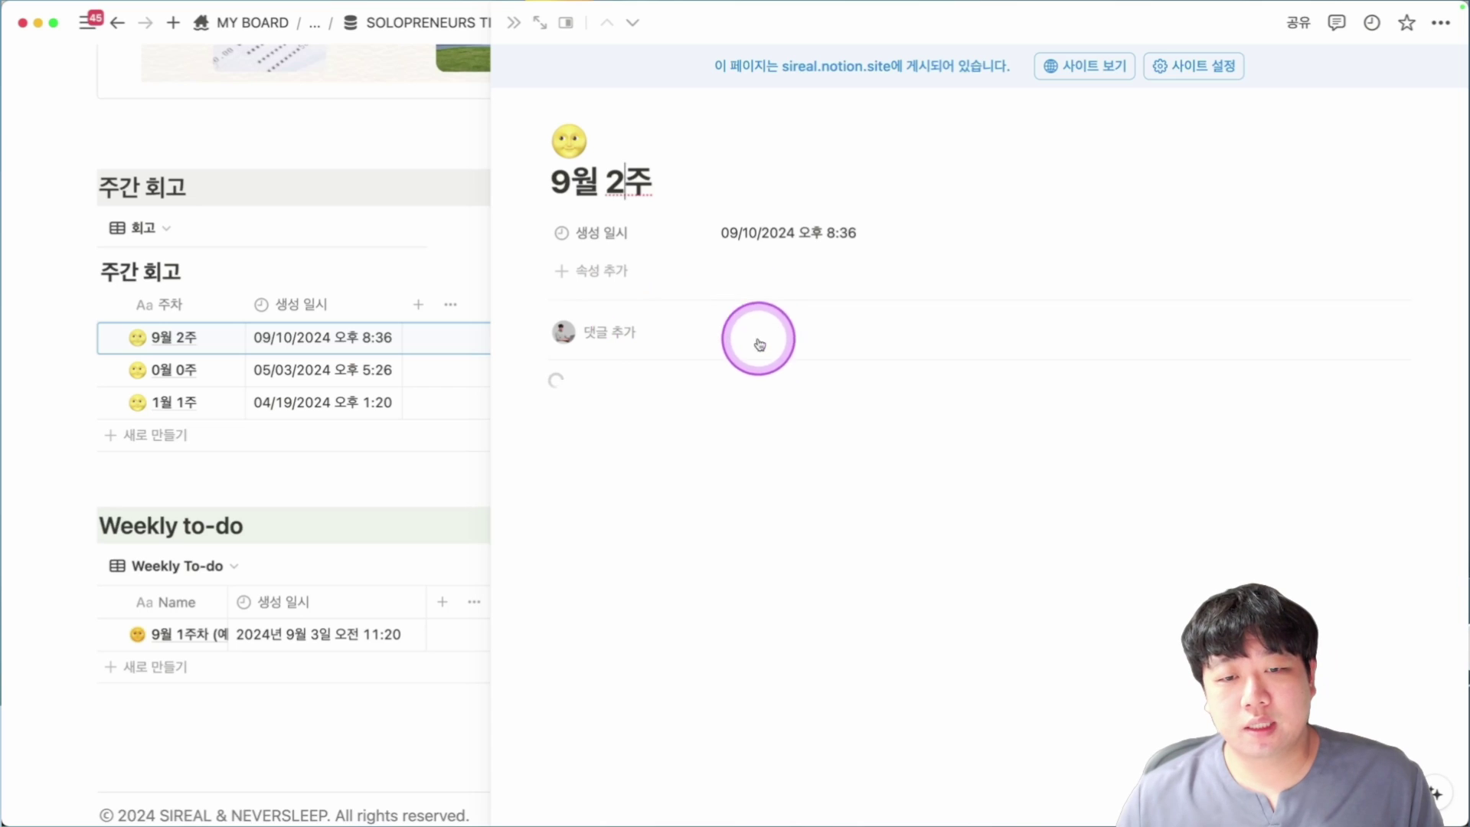
Write '1일 1식 5회 성공' as the first bullet under 1단계 in the retrospective.
{"action": "left_click", "coordinate": [338, 370]}
{"action": "scroll", "coordinate": [978, 506], "scroll_direction": "down", "scroll_amount": 6}
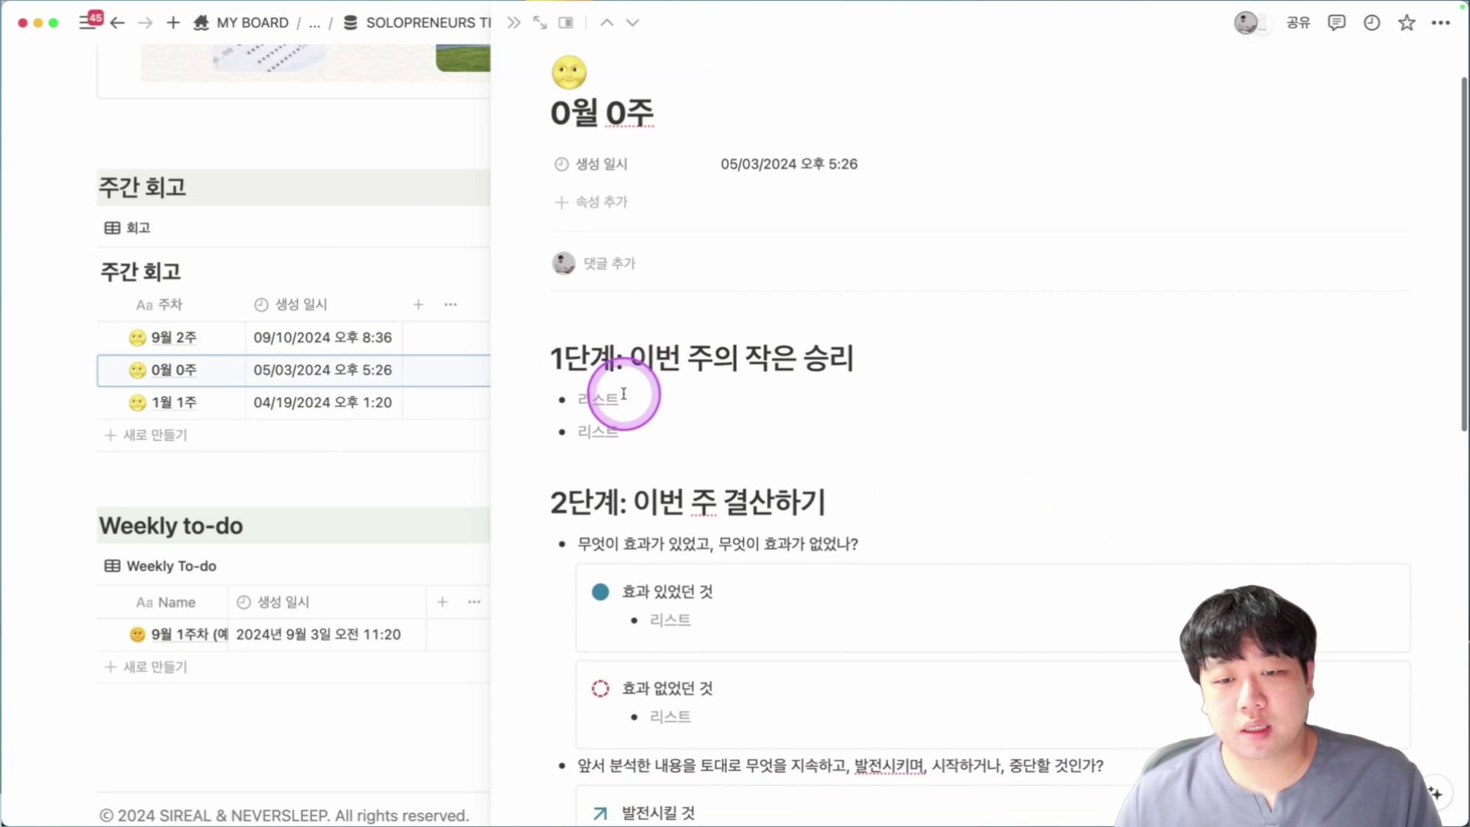
{"action": "scroll", "coordinate": [626, 517], "scroll_direction": "down", "scroll_amount": 6}
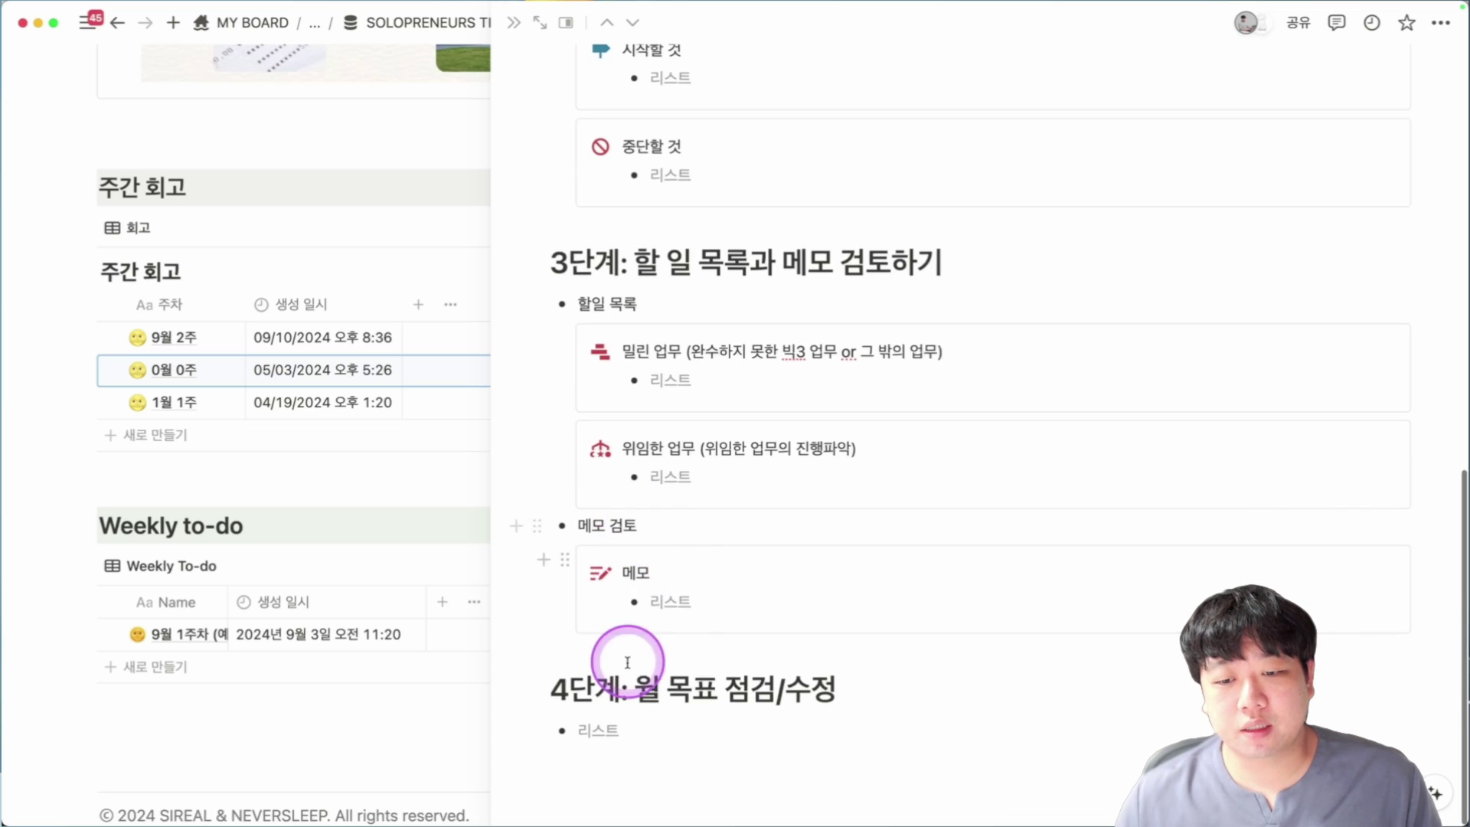
{"action": "scroll", "coordinate": [814, 695], "scroll_direction": "up", "scroll_amount": 5}
{"action": "scroll", "coordinate": [815, 586], "scroll_direction": "up", "scroll_amount": 4}
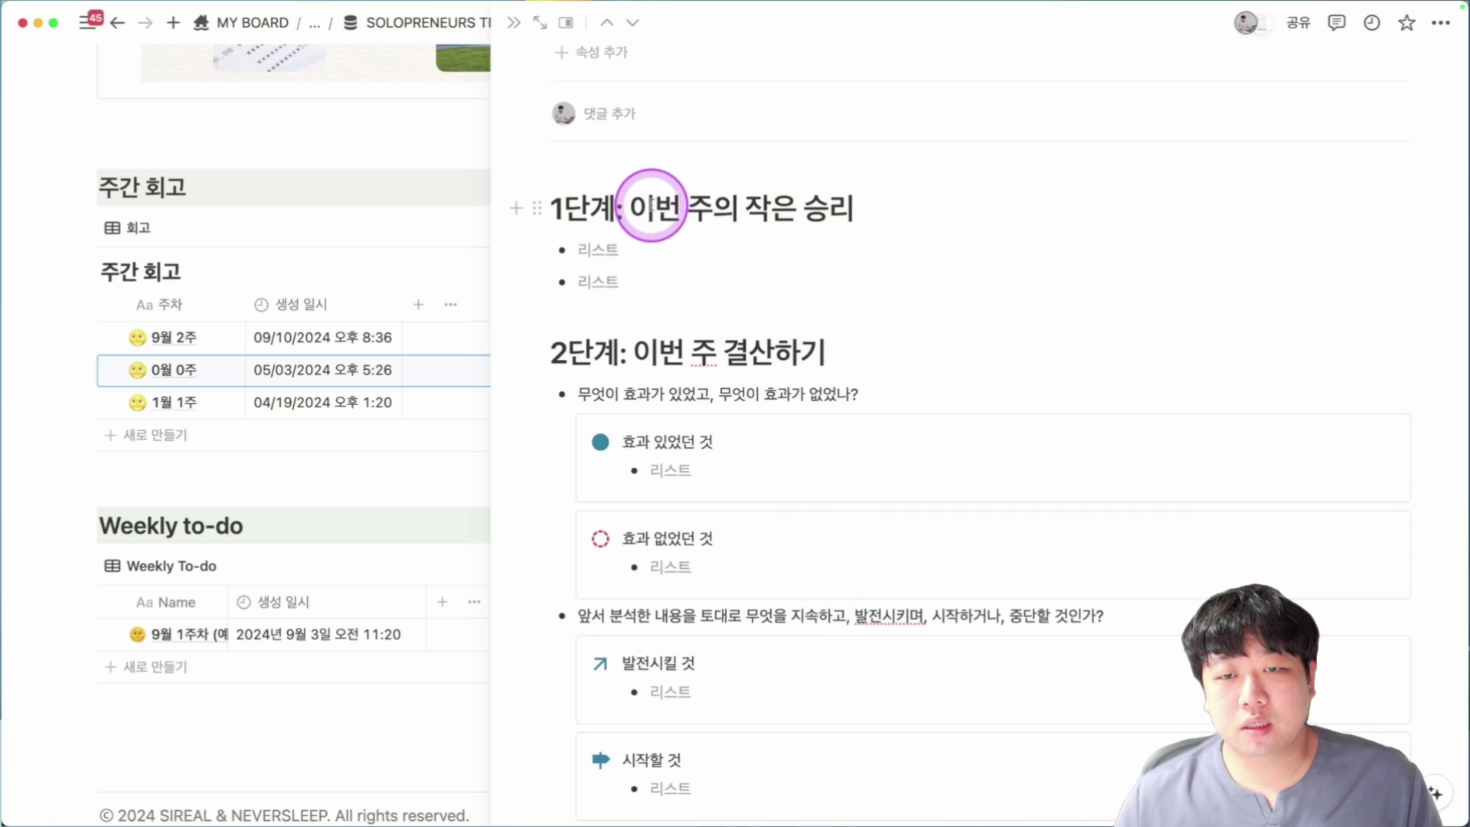
{"action": "left_click_drag", "start_coordinate": [624, 205], "coordinate": [863, 210]}
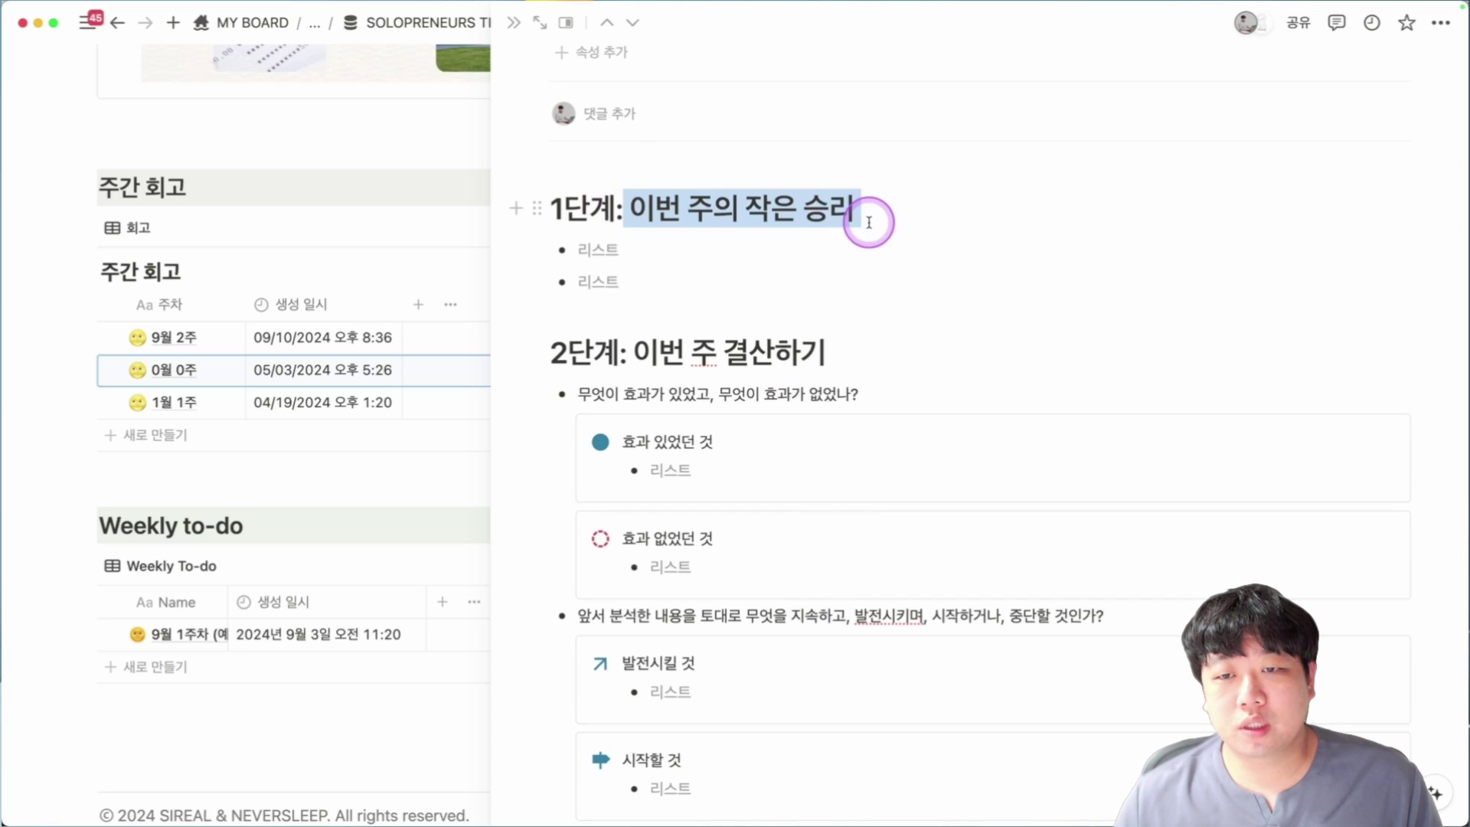
{"action": "left_click", "coordinate": [848, 263]}
{"action": "type", "text": "1일일"}
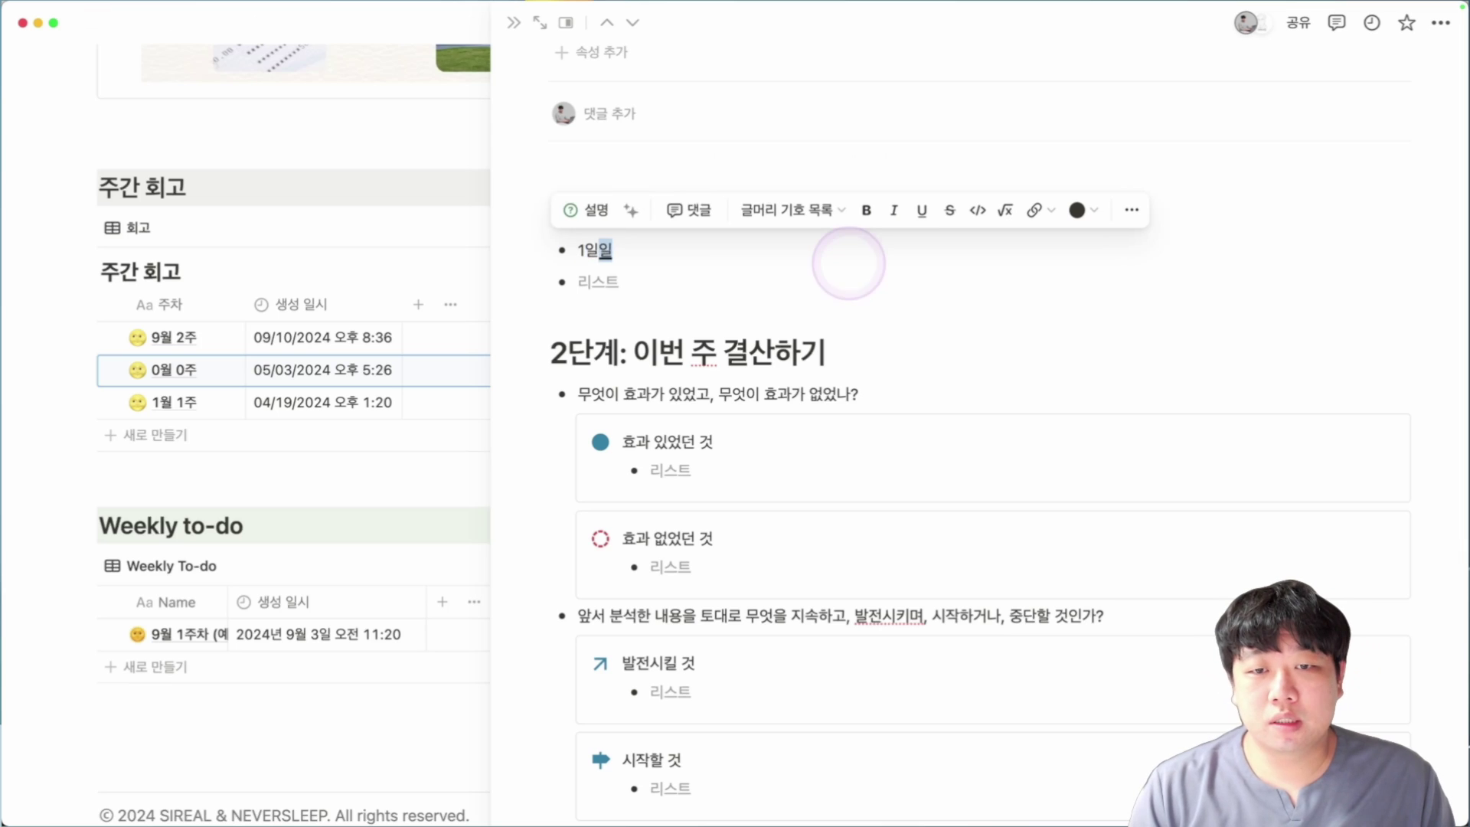
{"action": "type", "text": " 1ㅇ,ㄱㅣ"}
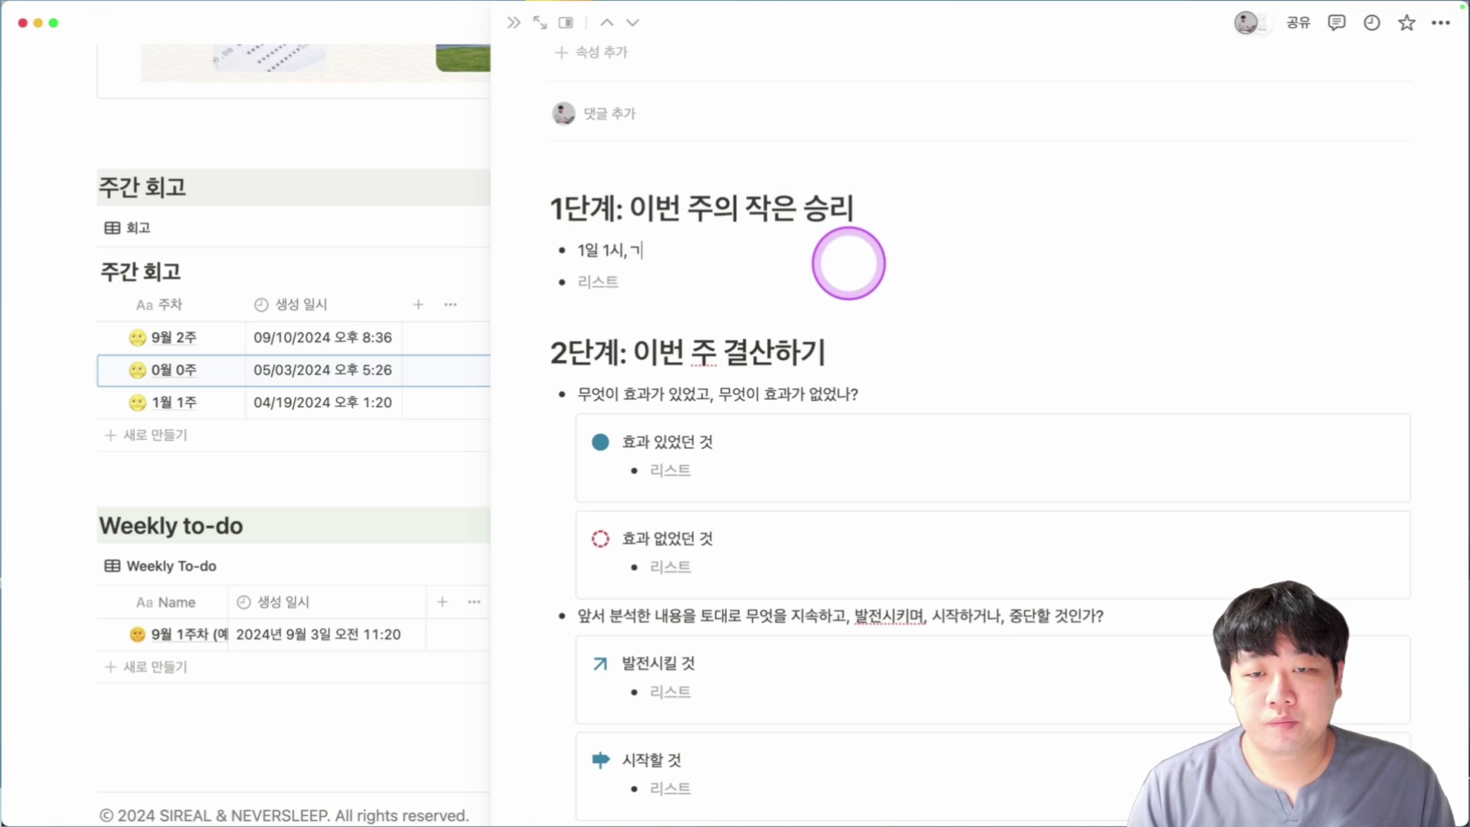
{"action": "type", "text": "식 5회"}
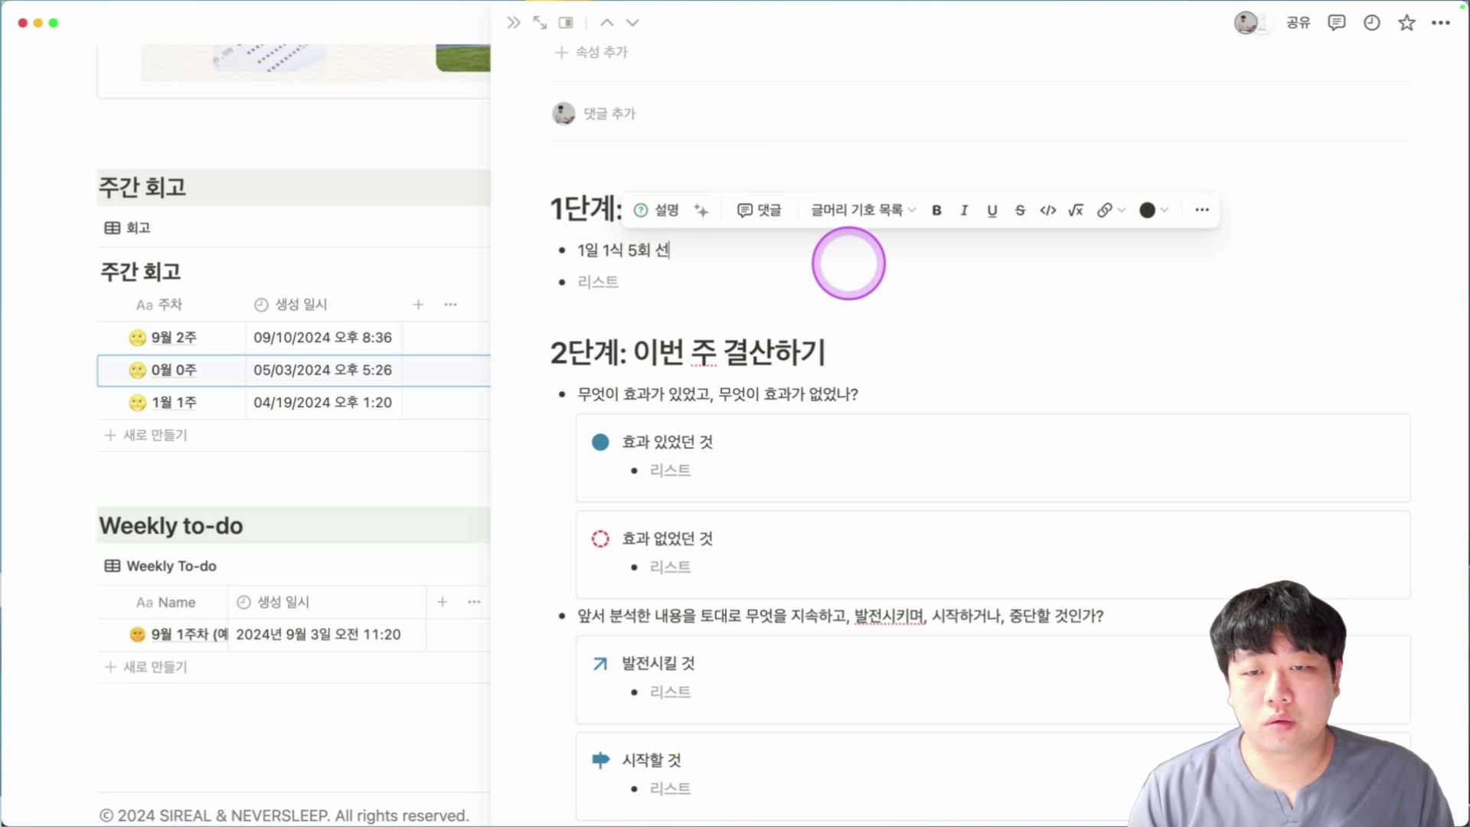
{"action": "type", "text": " 성공"}
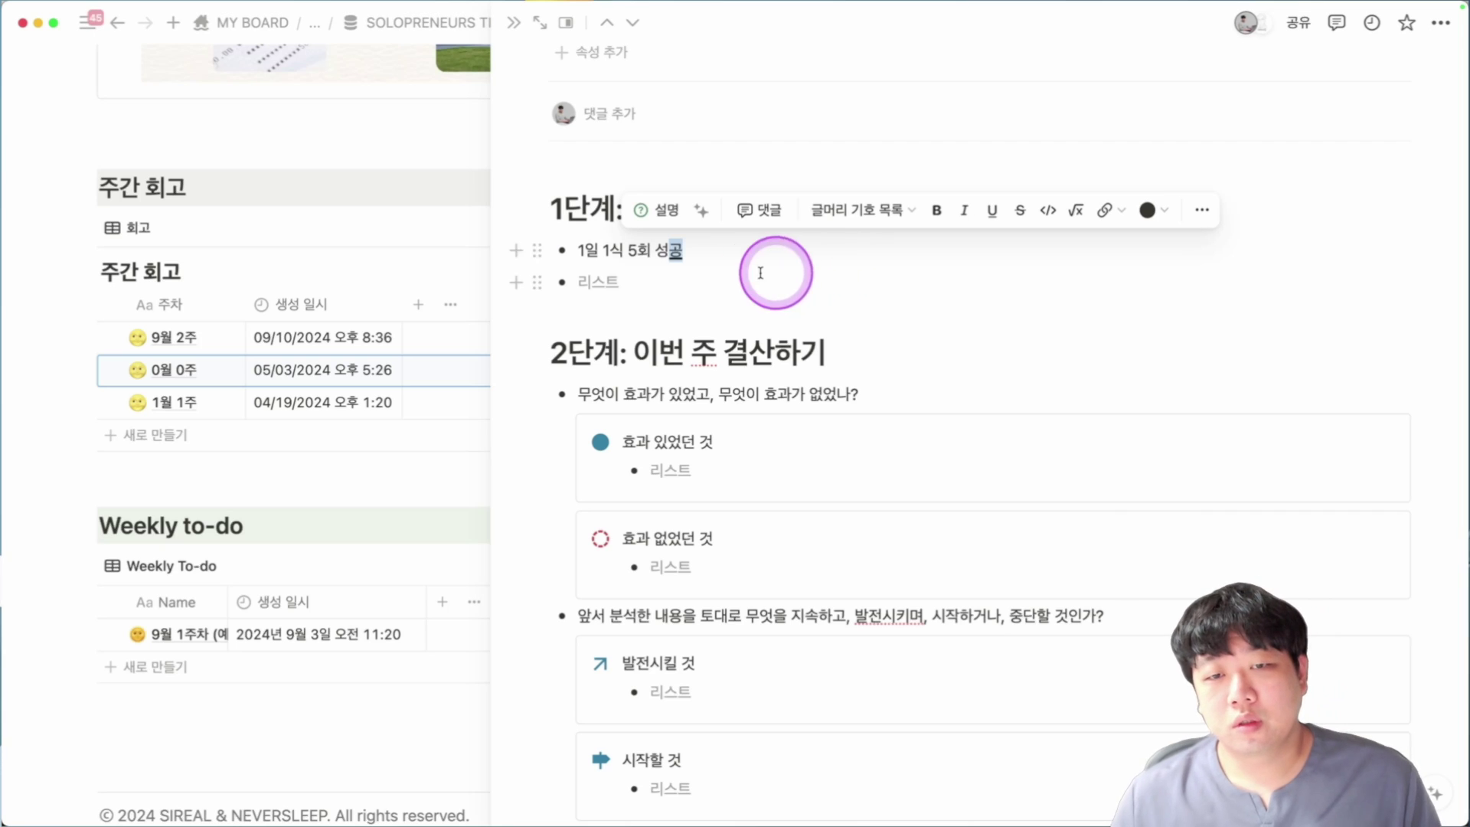
{"action": "key", "text": "Down"}
Review the 효과 있었던 것 bullet and the 앞서 분석한 question further down.
{"action": "scroll", "coordinate": [709, 299], "scroll_direction": "down", "scroll_amount": 1}
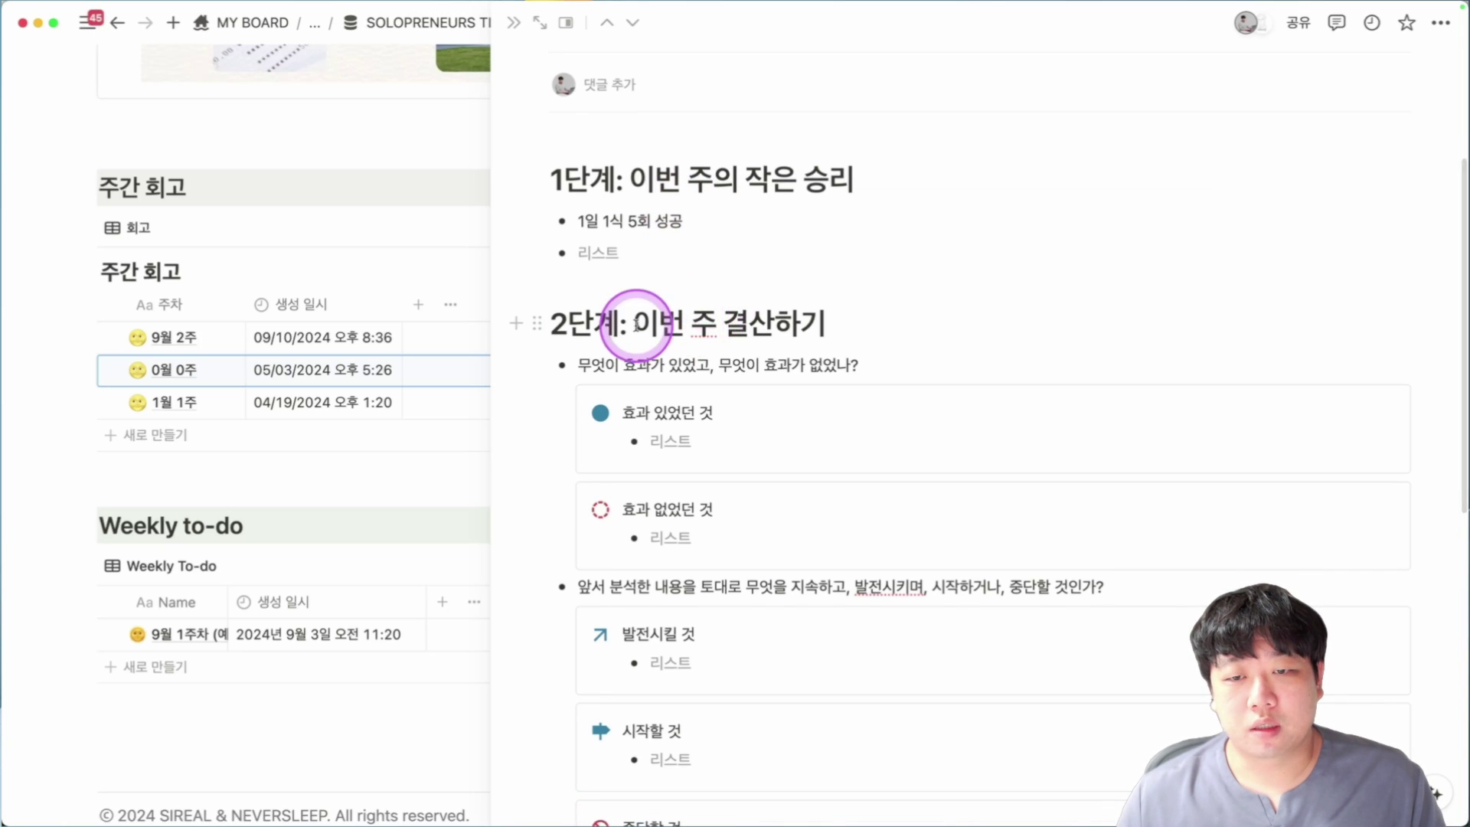
{"action": "left_click_drag", "start_coordinate": [635, 321], "coordinate": [801, 322]}
{"action": "scroll", "coordinate": [843, 336], "scroll_direction": "down", "scroll_amount": 2}
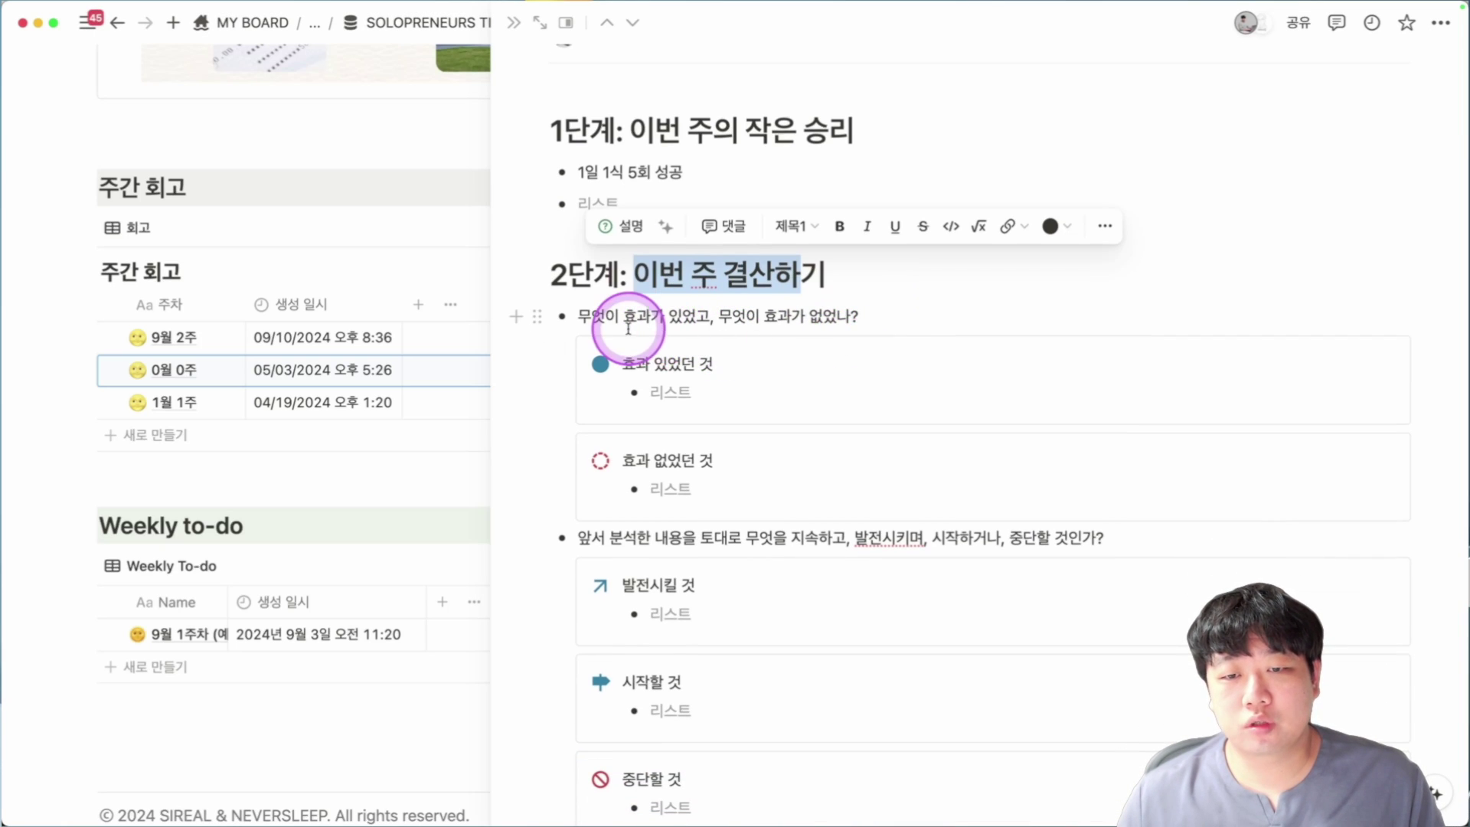
{"action": "left_click", "coordinate": [673, 391]}
{"action": "scroll", "coordinate": [766, 368], "scroll_direction": "down", "scroll_amount": 1}
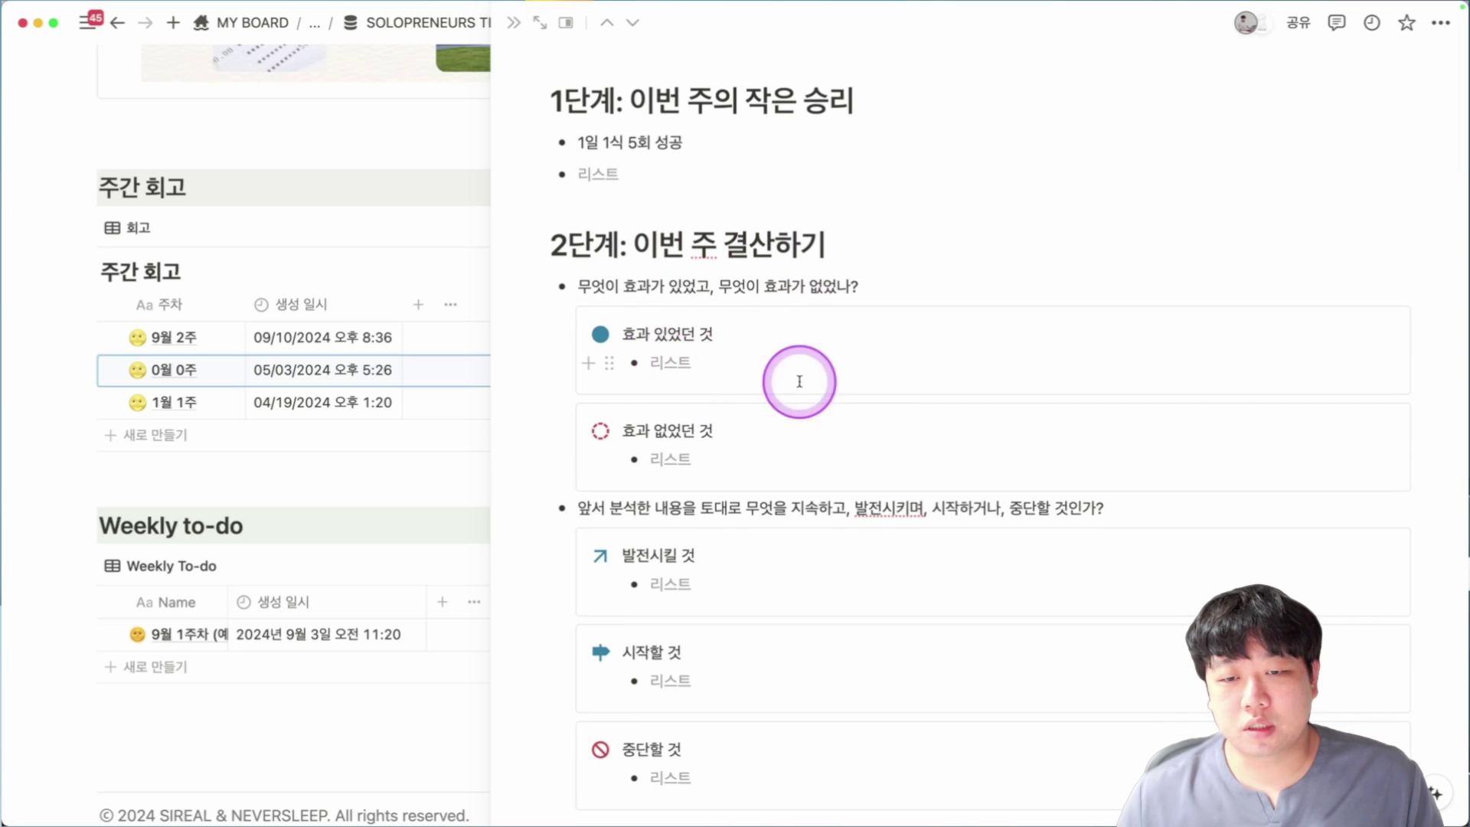
{"action": "scroll", "coordinate": [682, 443], "scroll_direction": "down", "scroll_amount": 3}
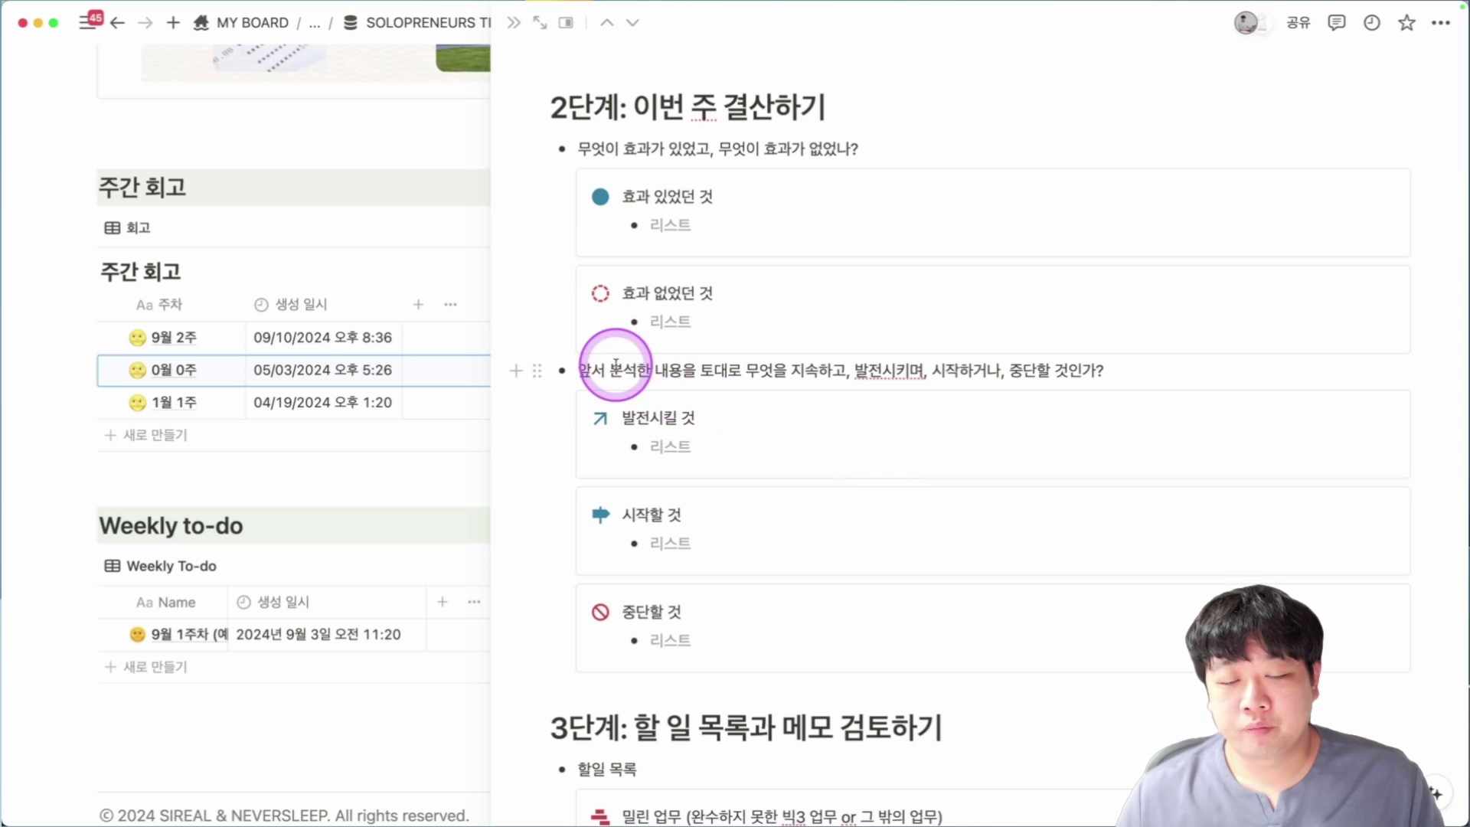
{"action": "left_click_drag", "start_coordinate": [584, 375], "coordinate": [741, 368]}
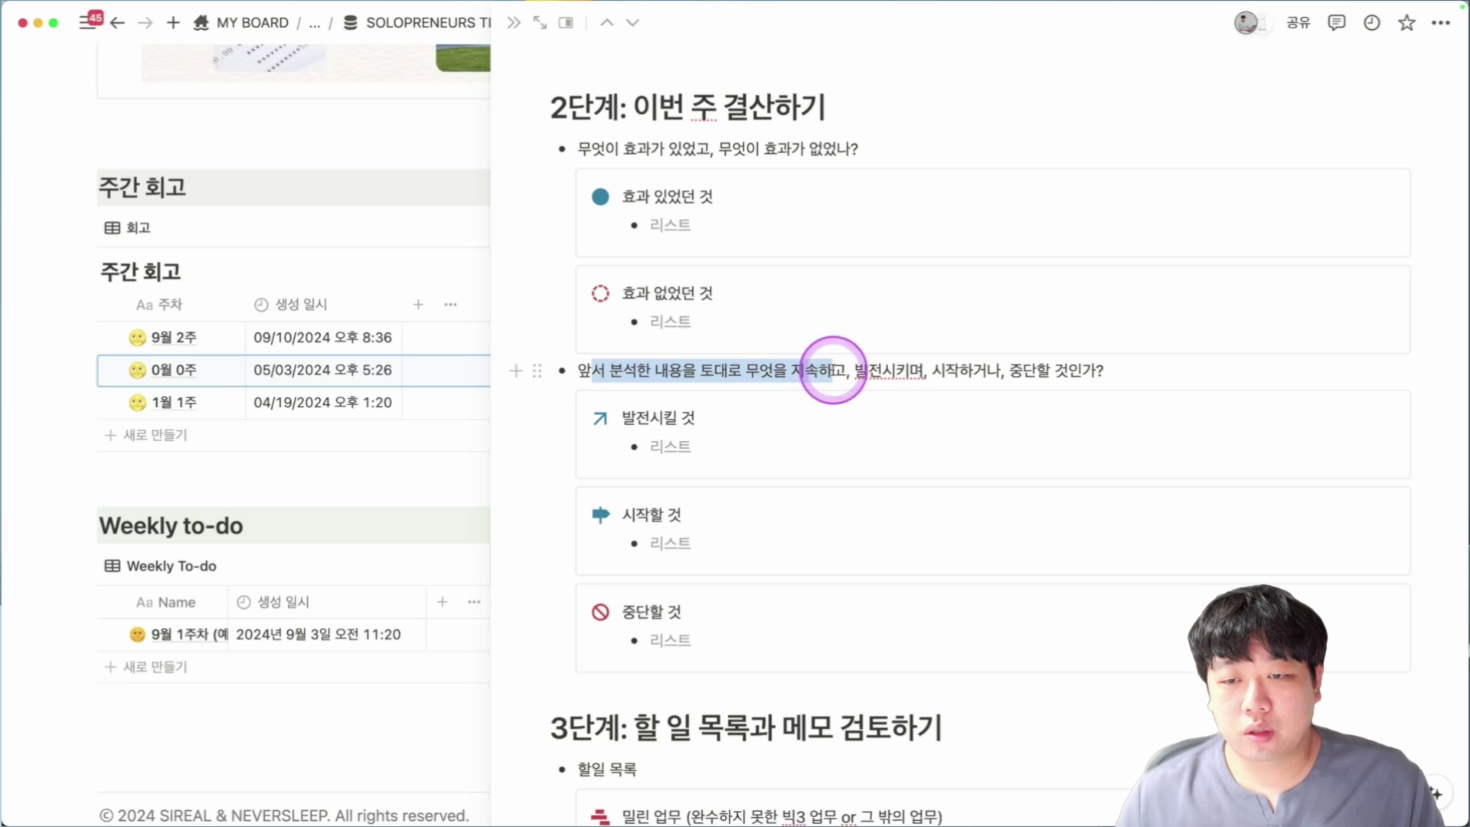
{"action": "scroll", "coordinate": [673, 427], "scroll_direction": "down", "scroll_amount": 1}
{"action": "left_click", "coordinate": [702, 434]}
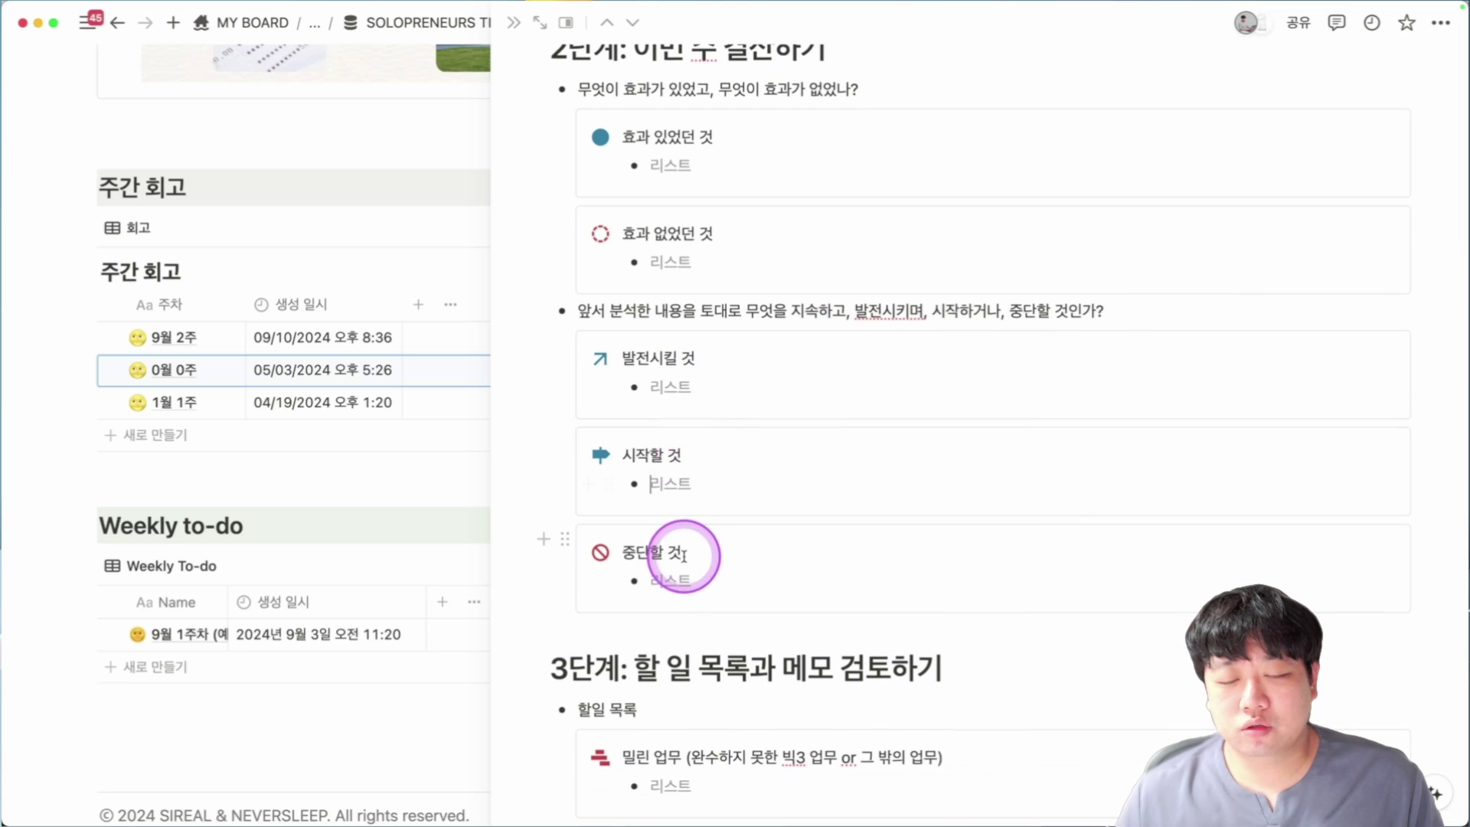
Look over the 밀린 업무, 위임한 업무 and 메모 blocks in the later sections.
{"action": "scroll", "coordinate": [683, 558], "scroll_direction": "down", "scroll_amount": 2}
{"action": "scroll", "coordinate": [712, 530], "scroll_direction": "down", "scroll_amount": 5}
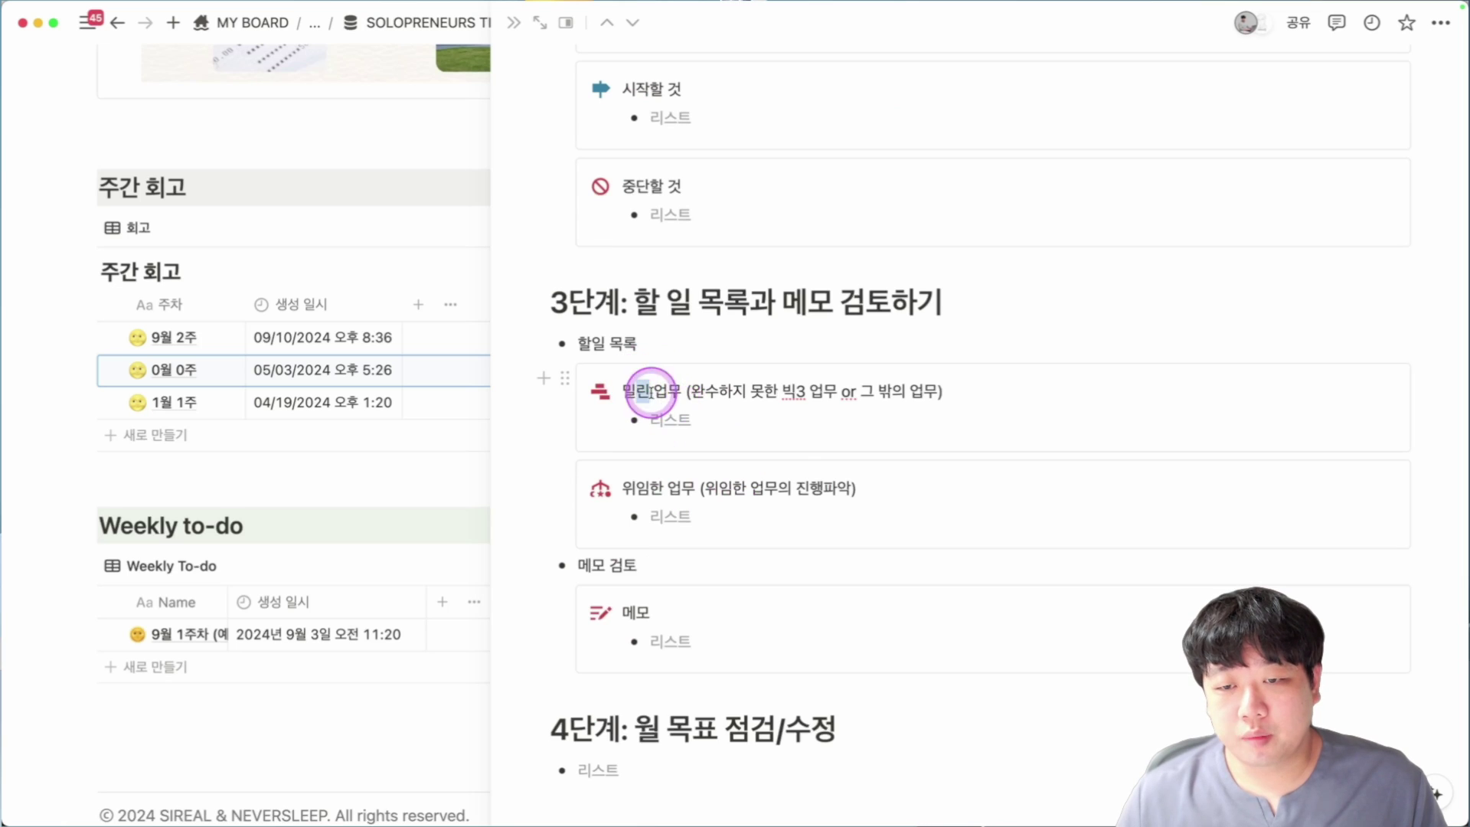
{"action": "left_click_drag", "start_coordinate": [651, 392], "coordinate": [952, 411]}
{"action": "left_click_drag", "start_coordinate": [634, 490], "coordinate": [824, 485]}
{"action": "scroll", "coordinate": [823, 487], "scroll_direction": "down", "scroll_amount": 1}
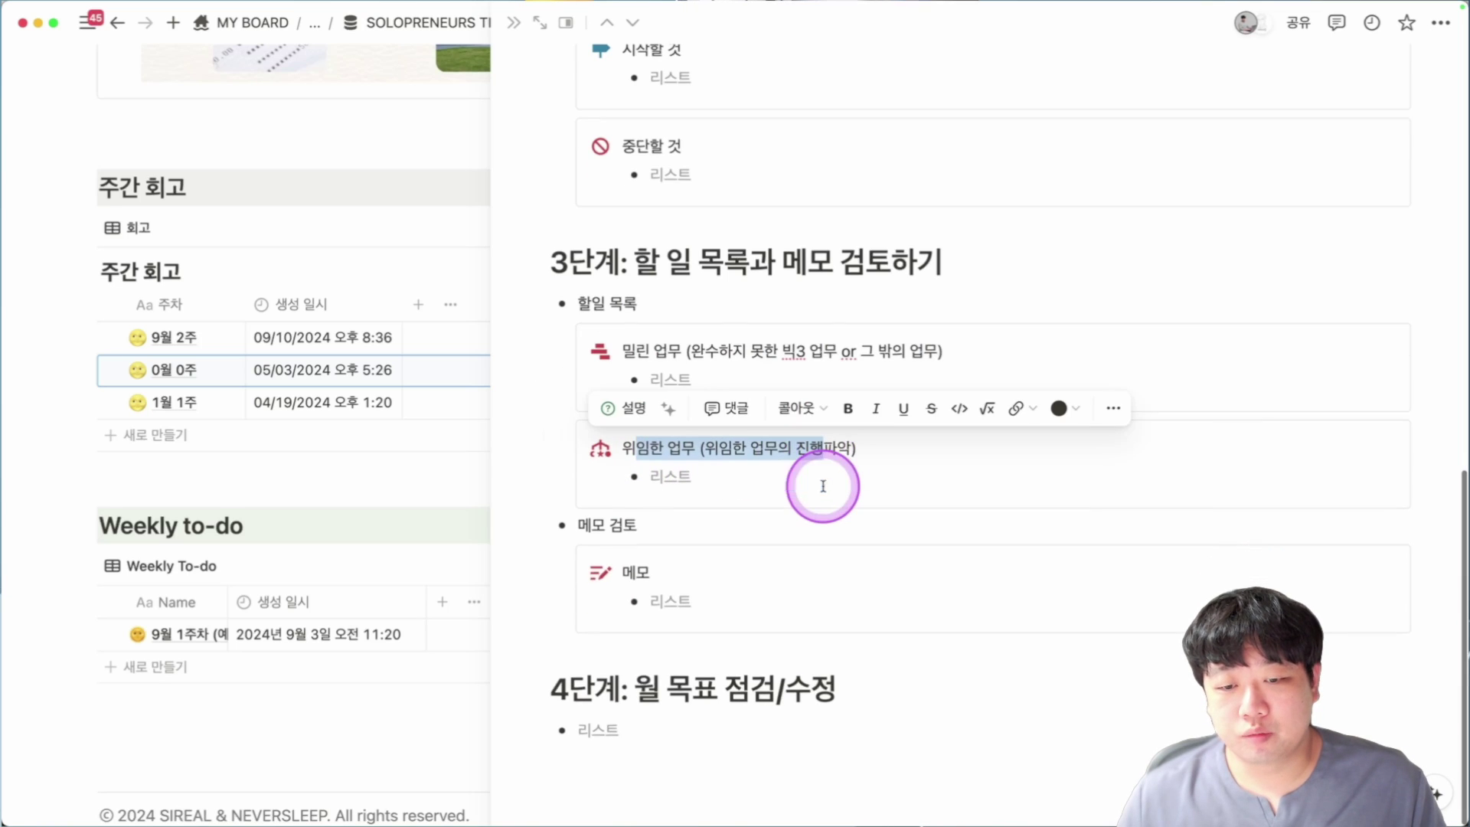
{"action": "left_click_drag", "start_coordinate": [609, 565], "coordinate": [696, 567]}
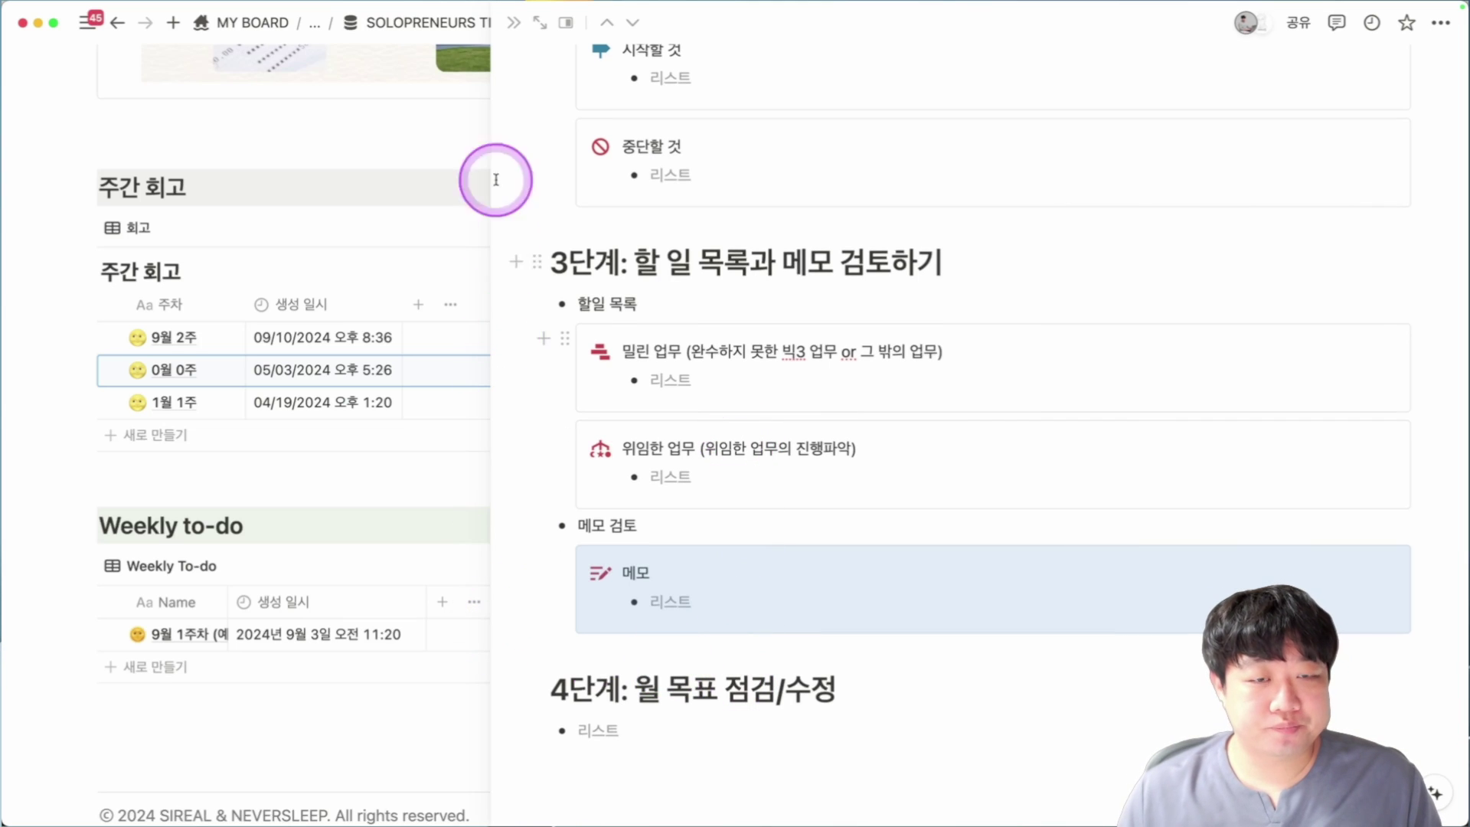
Open the 9월 1주차 (예시) weekly to-do and view its WEEKLY GOAL items and Monday schedule.
{"action": "left_click", "coordinate": [504, 35]}
{"action": "left_click", "coordinate": [204, 676]}
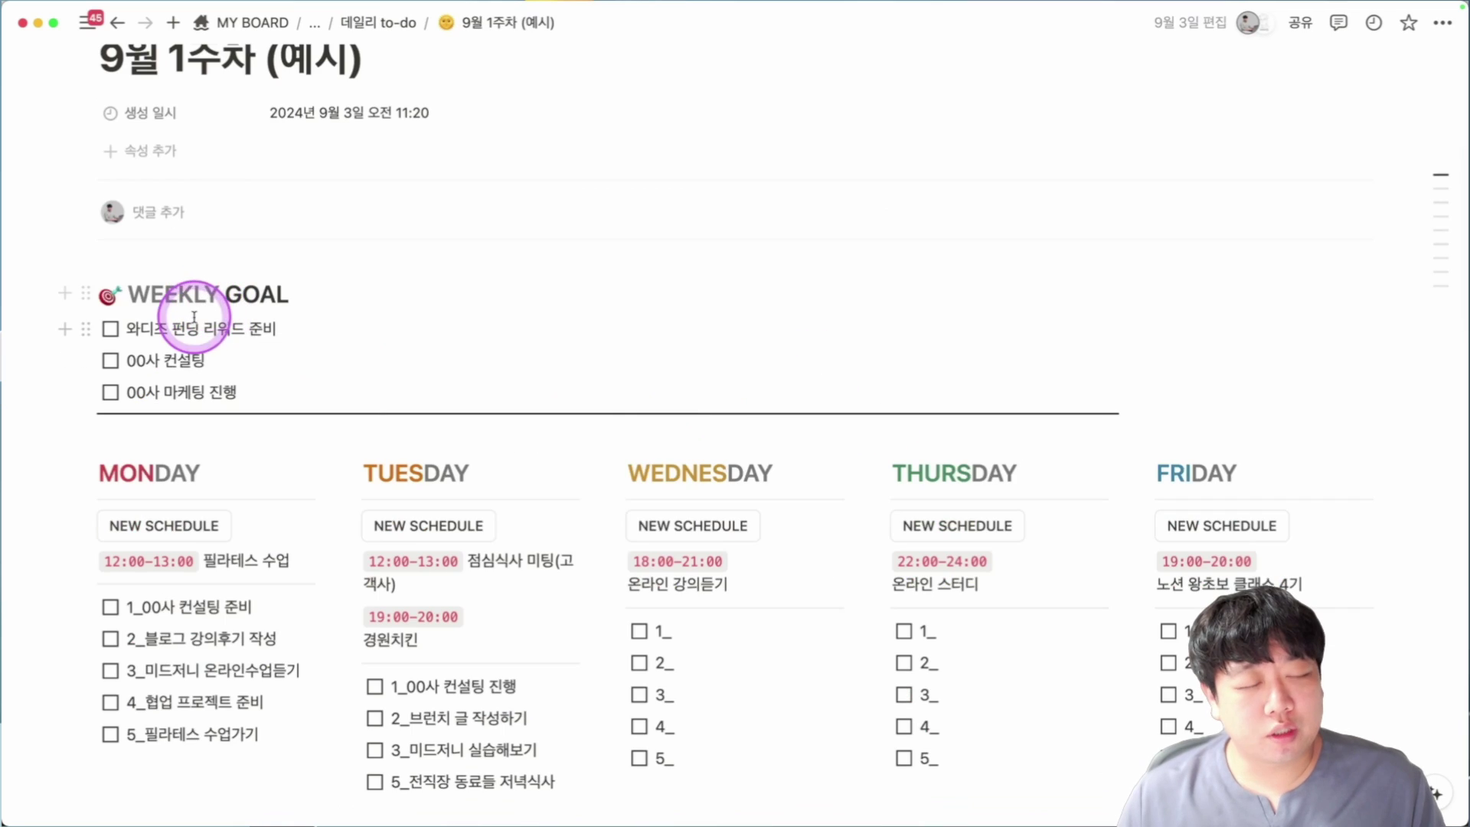
{"action": "left_click_drag", "start_coordinate": [44, 327], "coordinate": [246, 394]}
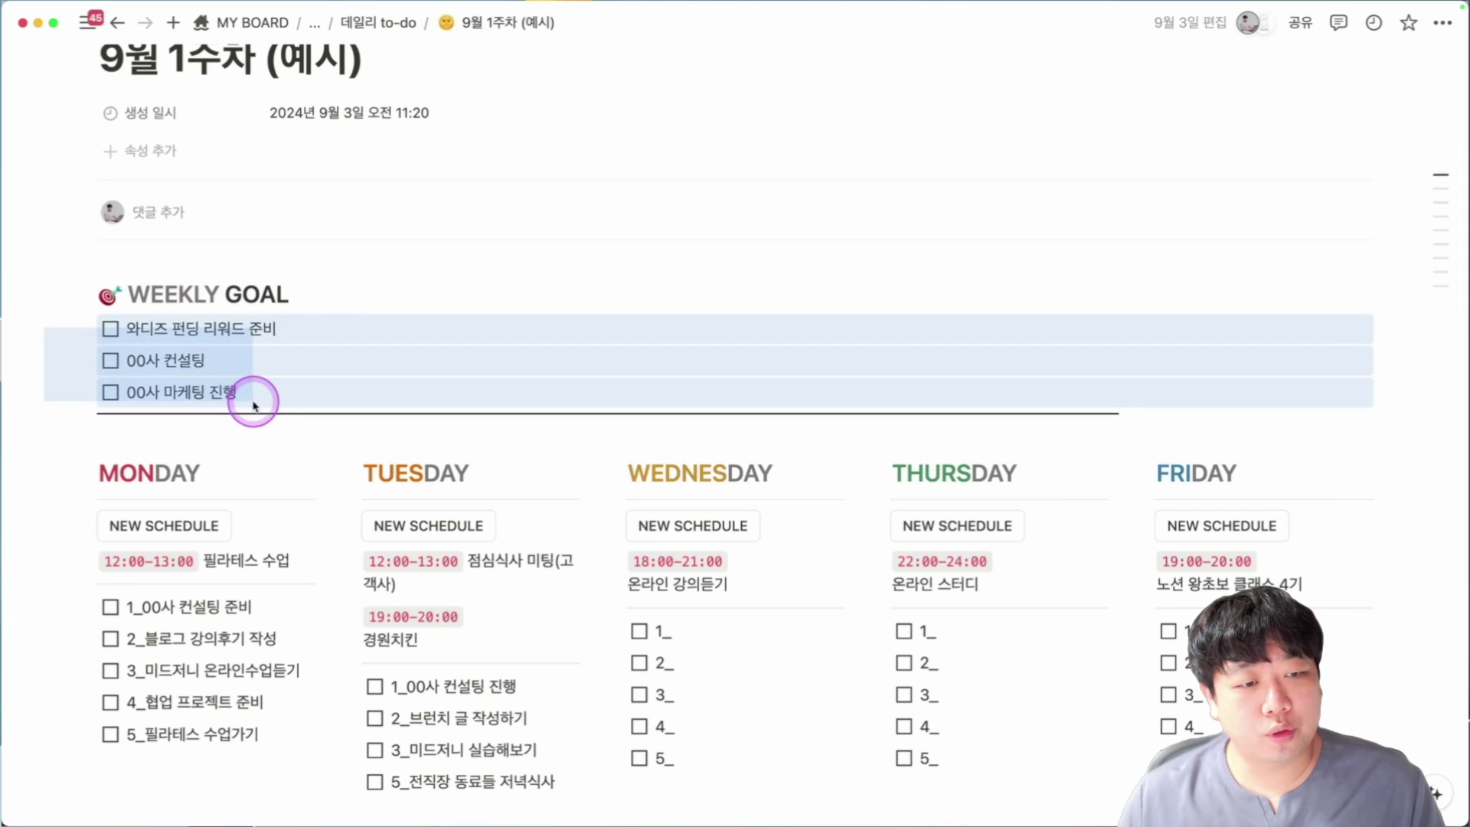
{"action": "scroll", "coordinate": [374, 339], "scroll_direction": "down", "scroll_amount": 4}
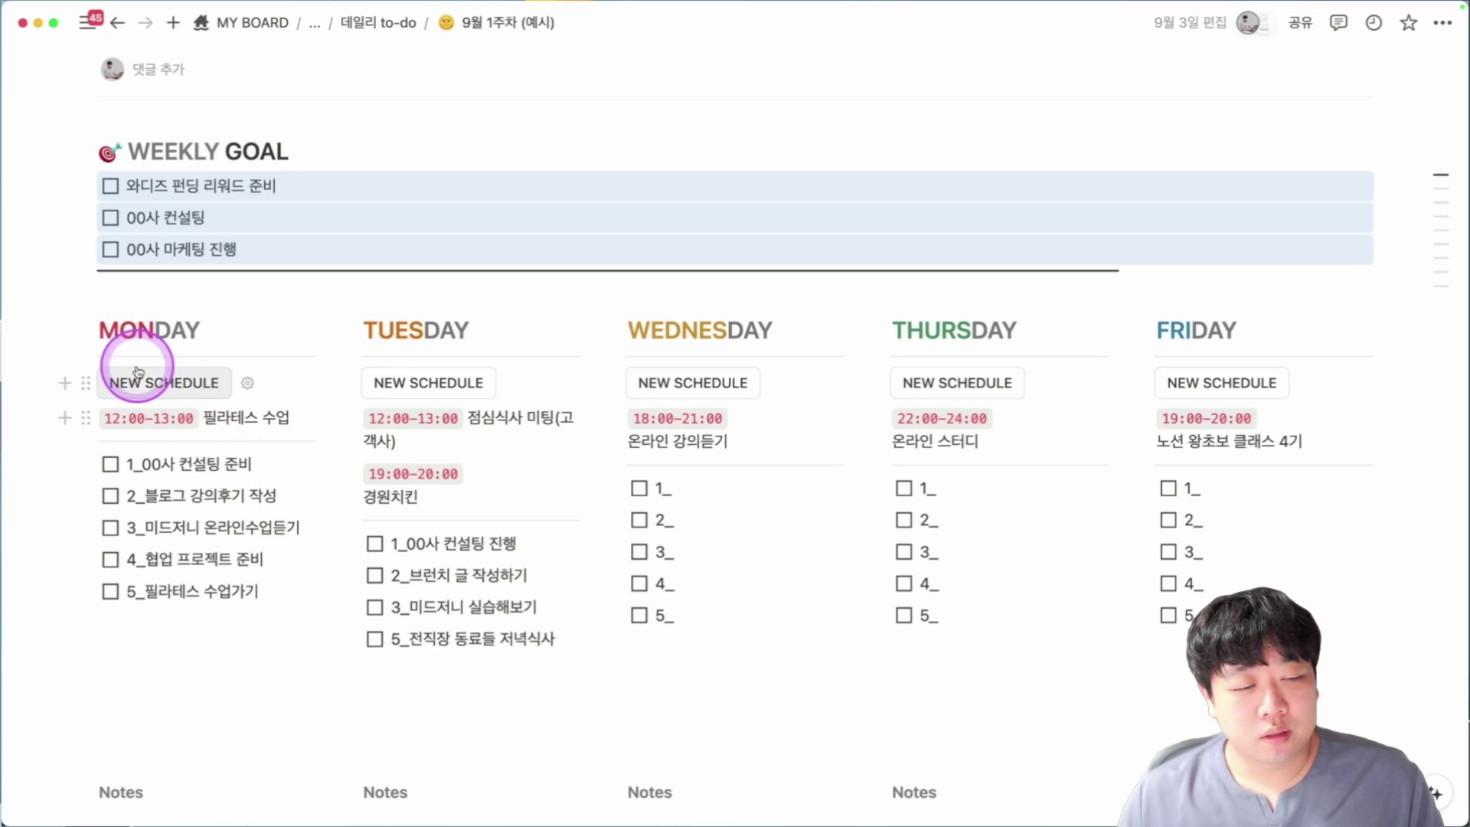
{"action": "left_click_drag", "start_coordinate": [85, 387], "coordinate": [279, 420]}
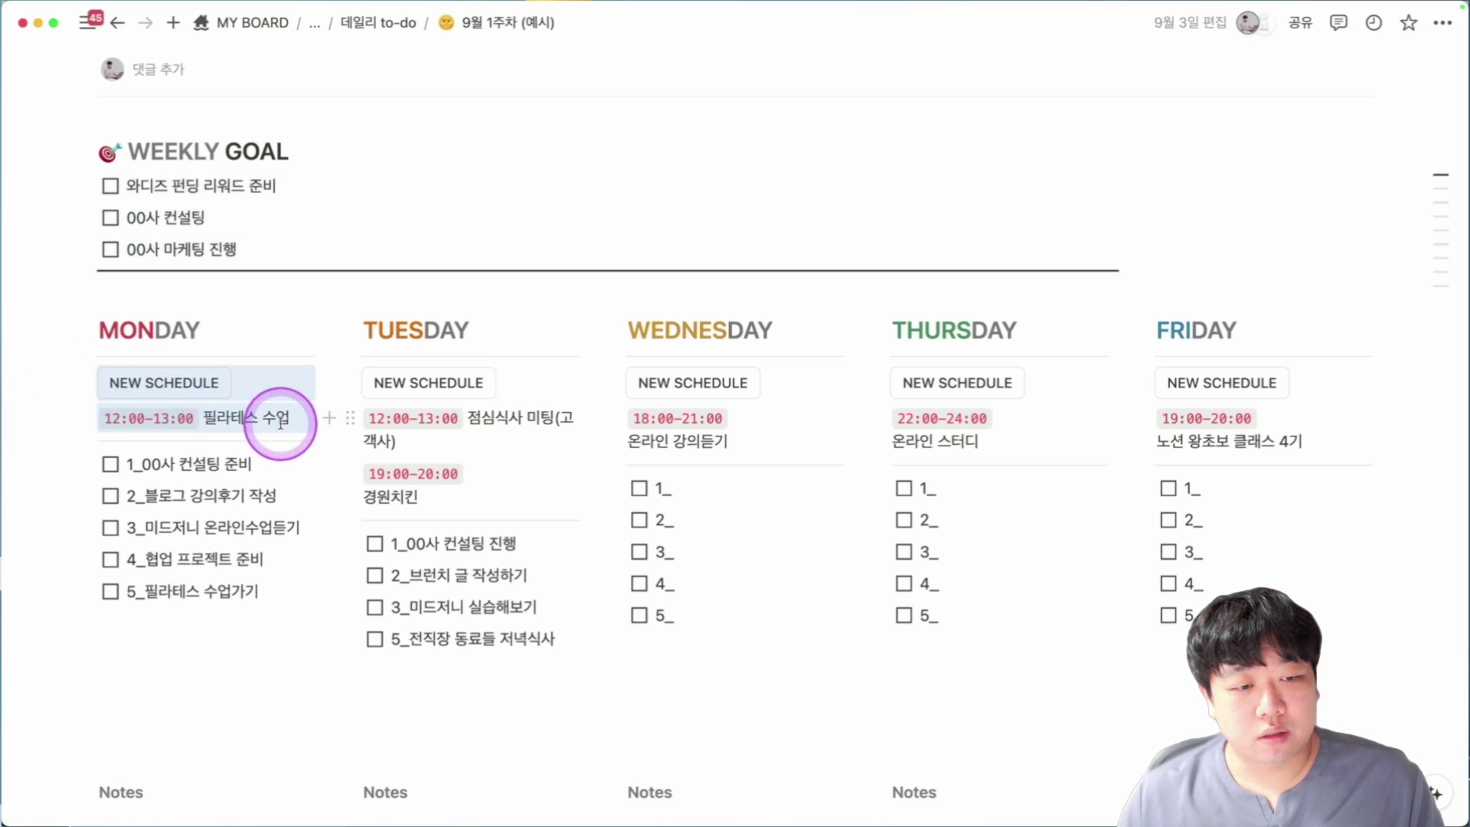
{"action": "left_click_drag", "start_coordinate": [43, 462], "coordinate": [328, 590]}
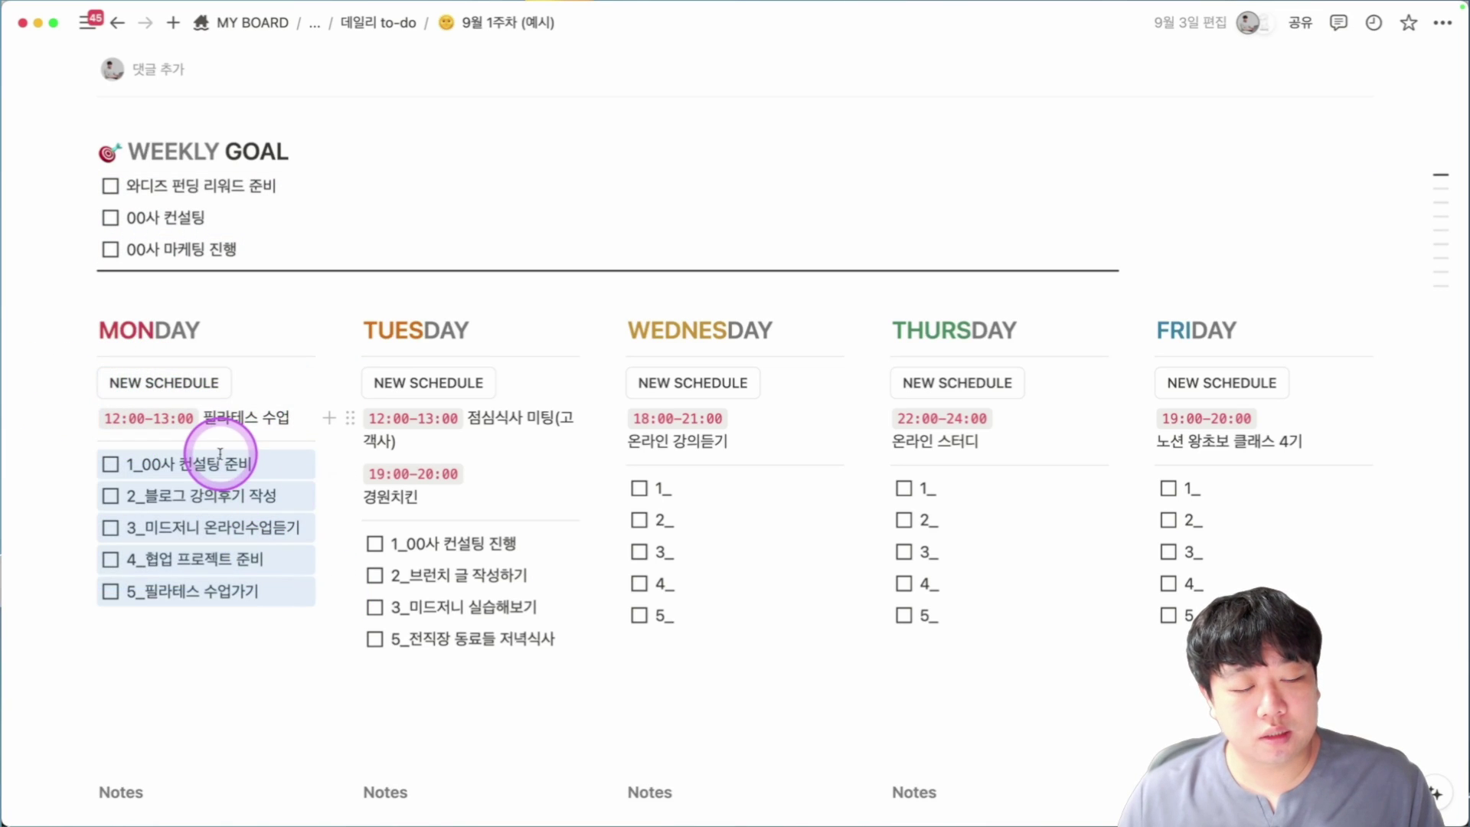
Scroll down to read the to-do tips box of the weekly example.
{"action": "scroll", "coordinate": [212, 458], "scroll_direction": "down", "scroll_amount": 6}
{"action": "scroll", "coordinate": [212, 458], "scroll_direction": "down", "scroll_amount": 5}
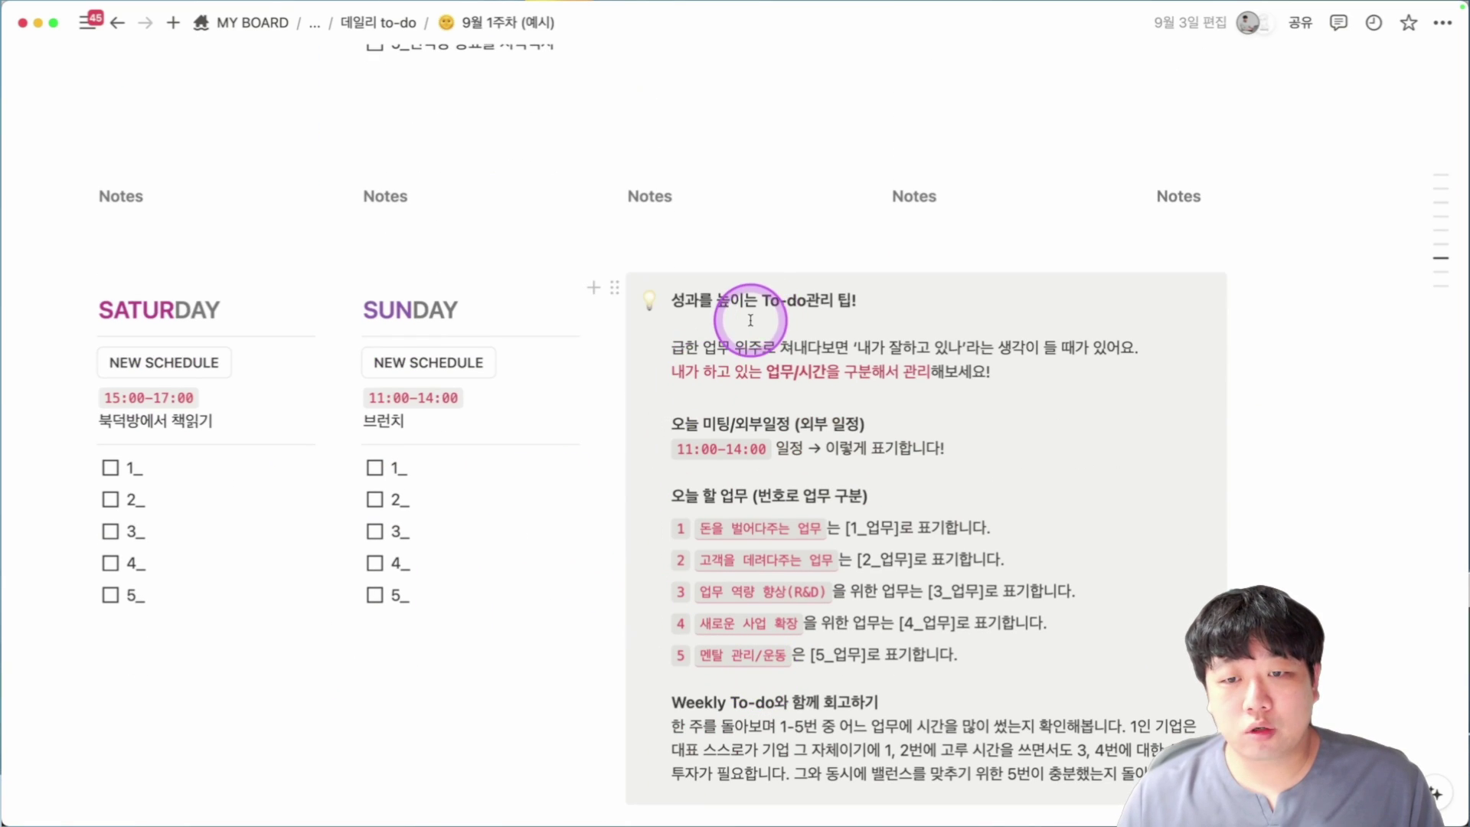
{"action": "scroll", "coordinate": [728, 253], "scroll_direction": "down", "scroll_amount": 1}
{"action": "scroll", "coordinate": [1021, 362], "scroll_direction": "down", "scroll_amount": 1}
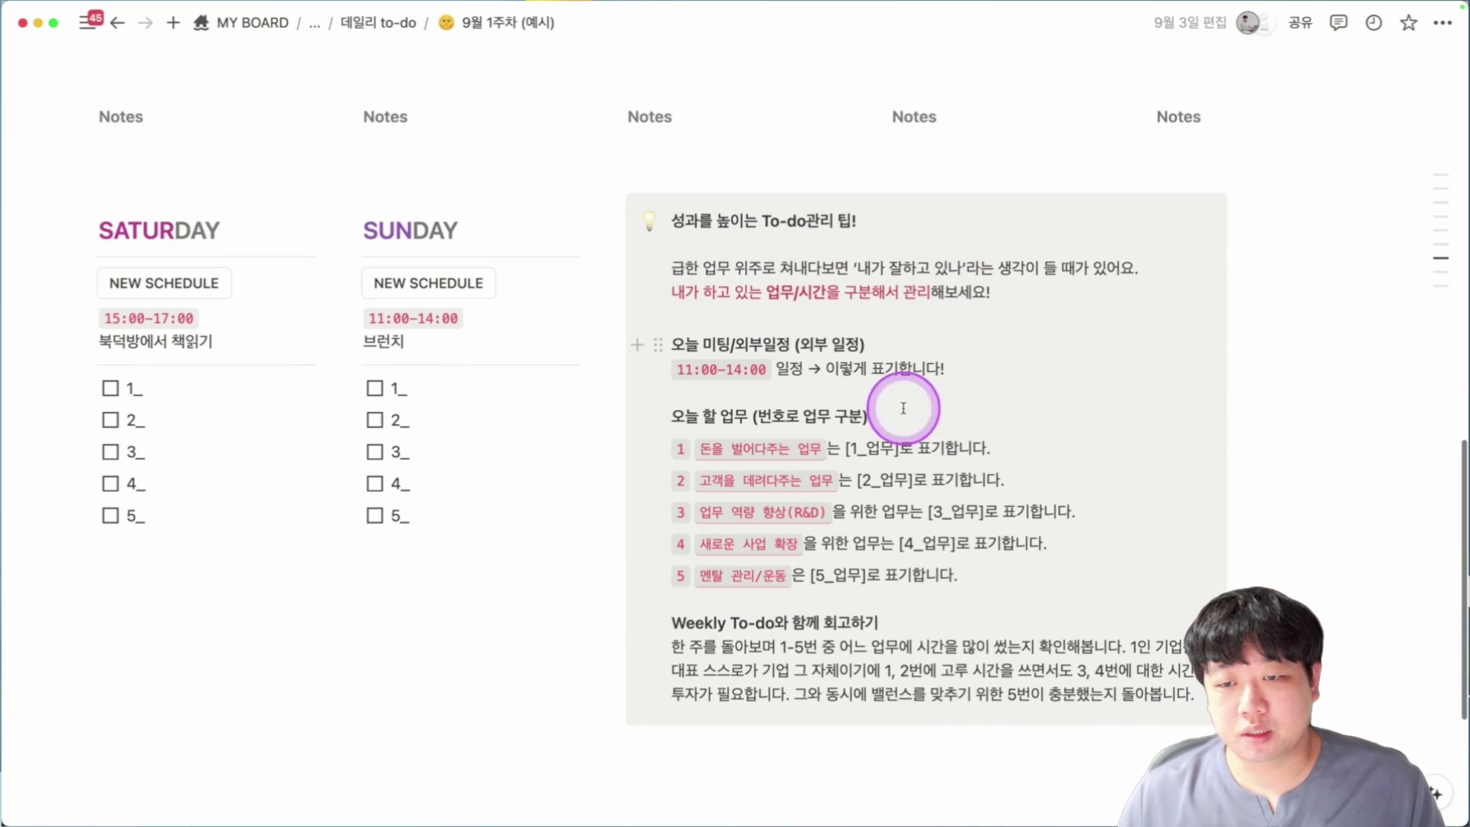
{"action": "left_click_drag", "start_coordinate": [677, 238], "coordinate": [1127, 696]}
{"action": "left_click", "coordinate": [1127, 695]}
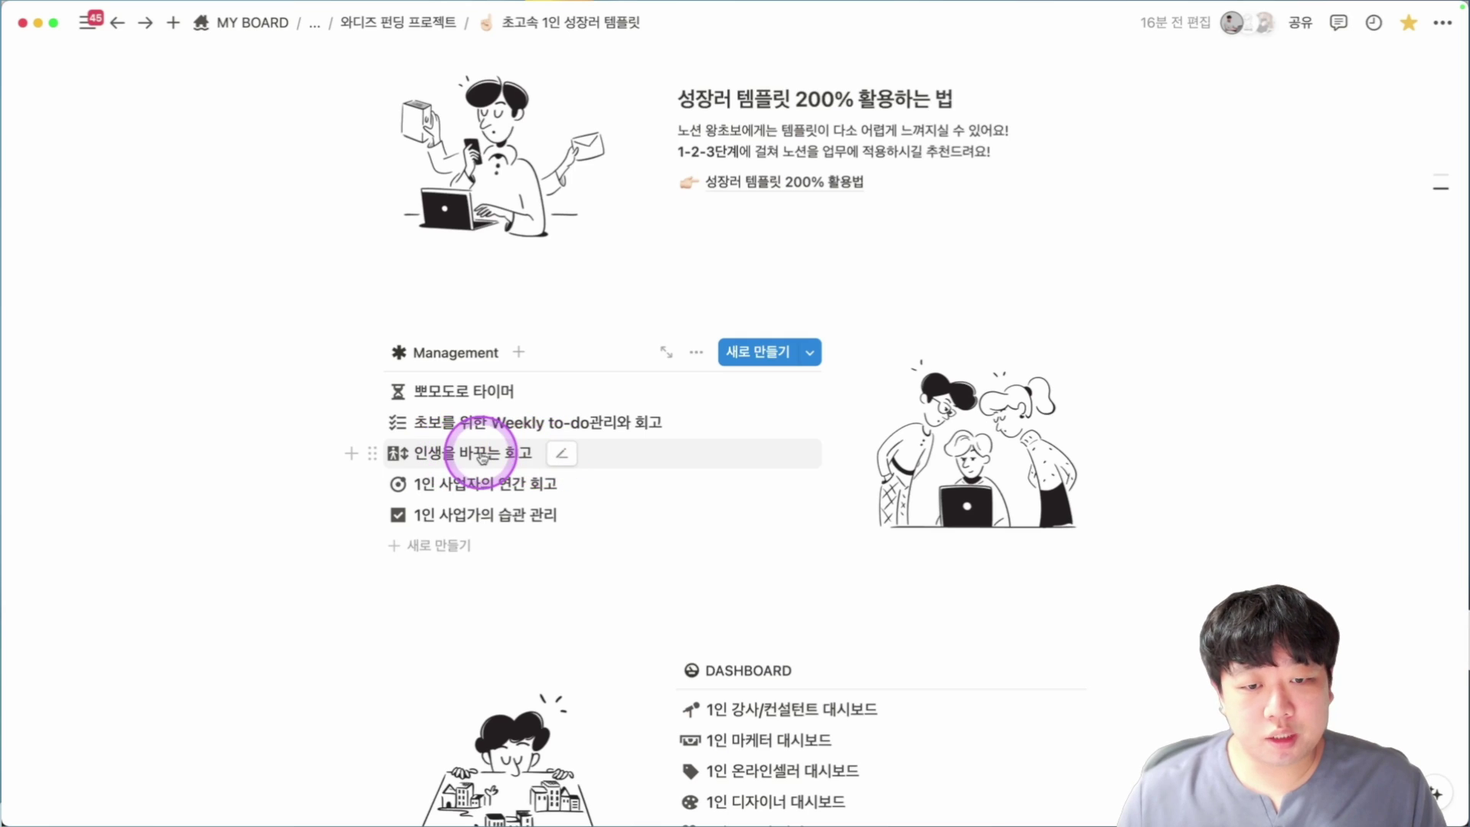
Open the 인생을 바꾸는 회고 page and read its 인생을 바꿀 회고 callout steps.
{"action": "left_click", "coordinate": [483, 454]}
{"action": "scroll", "coordinate": [562, 437], "scroll_direction": "down", "scroll_amount": 4}
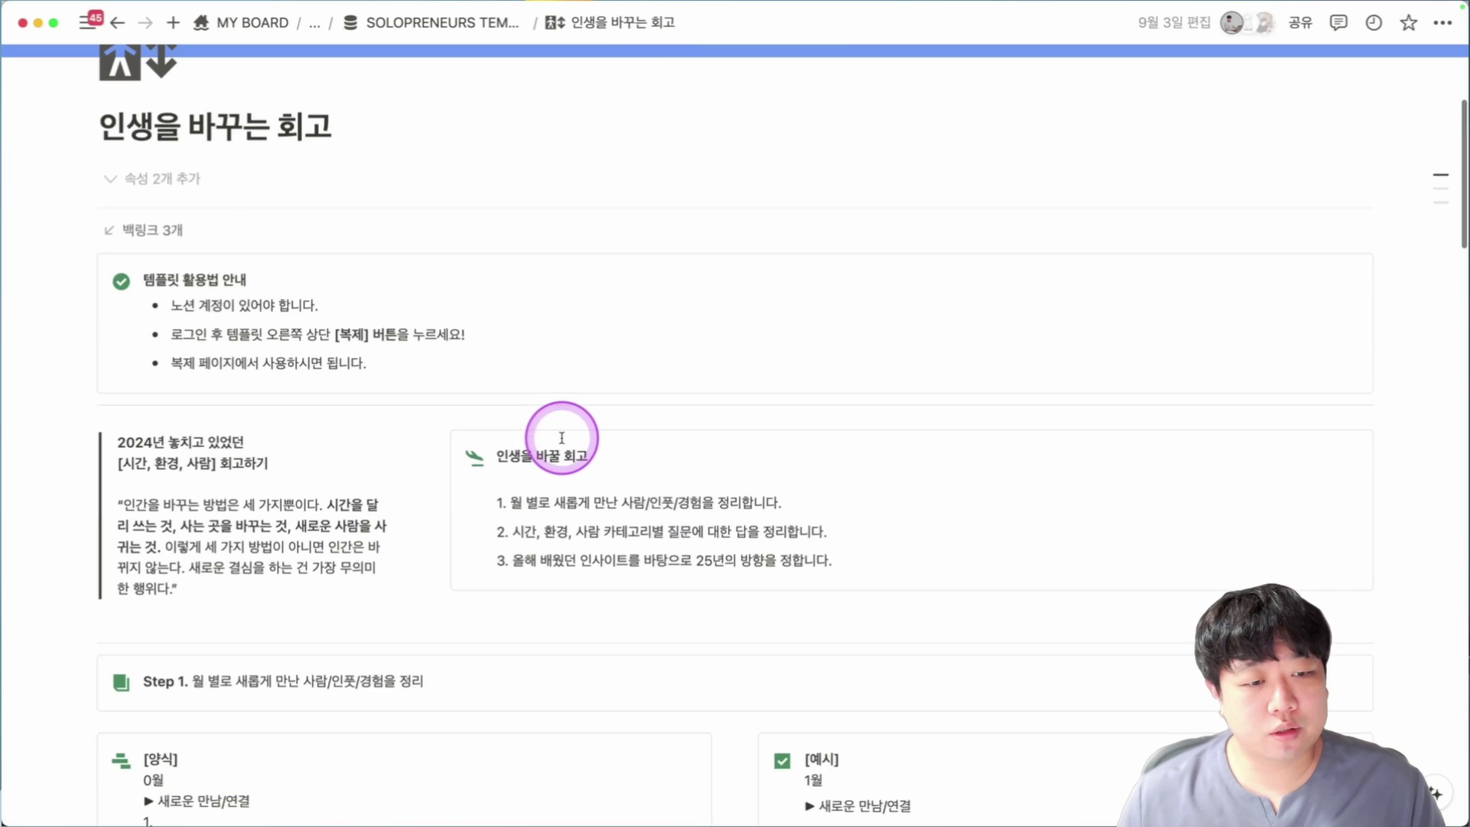
{"action": "scroll", "coordinate": [562, 434], "scroll_direction": "down", "scroll_amount": 1}
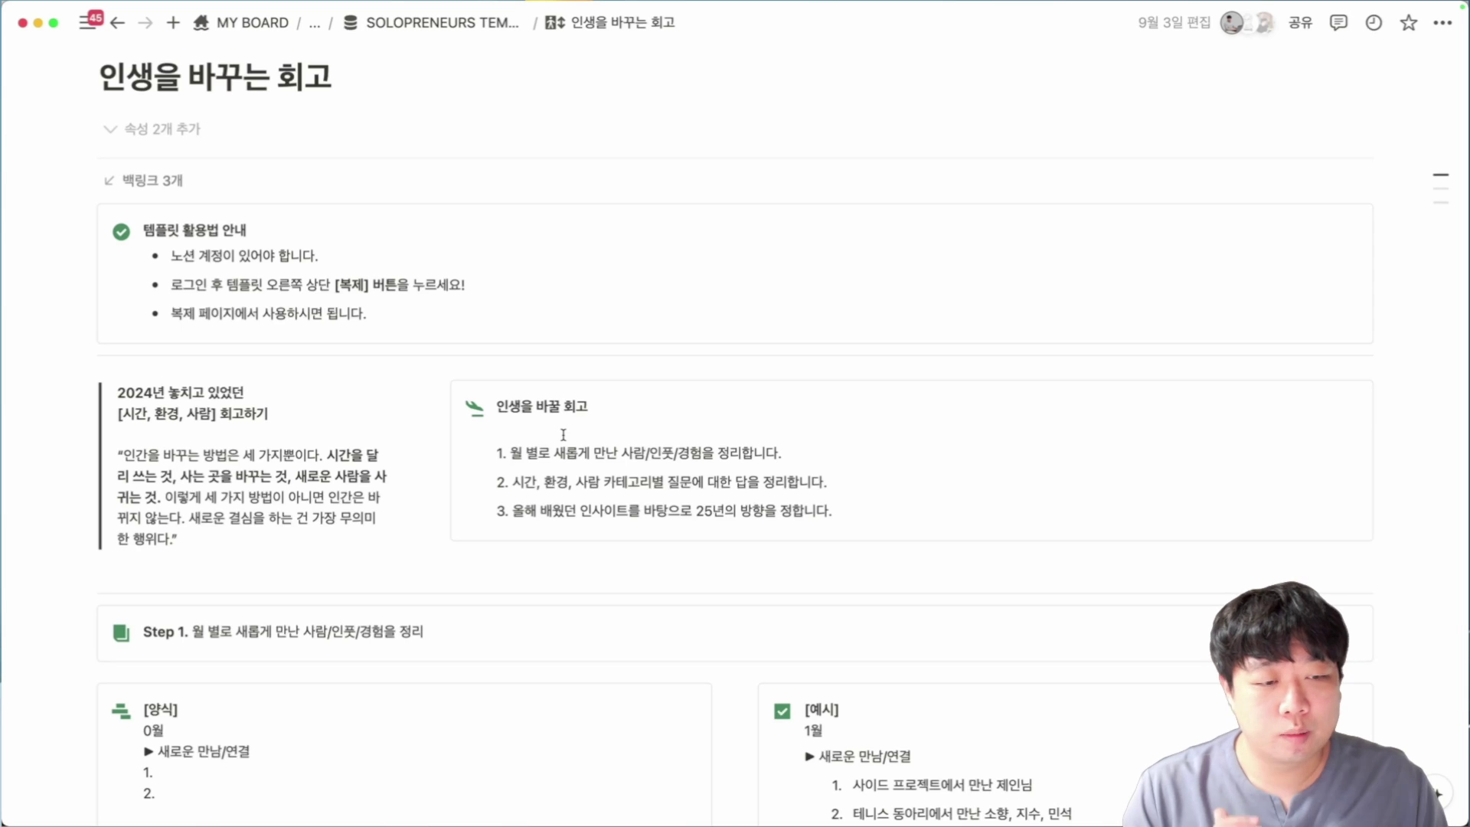
{"action": "scroll", "coordinate": [564, 435], "scroll_direction": "down", "scroll_amount": 1}
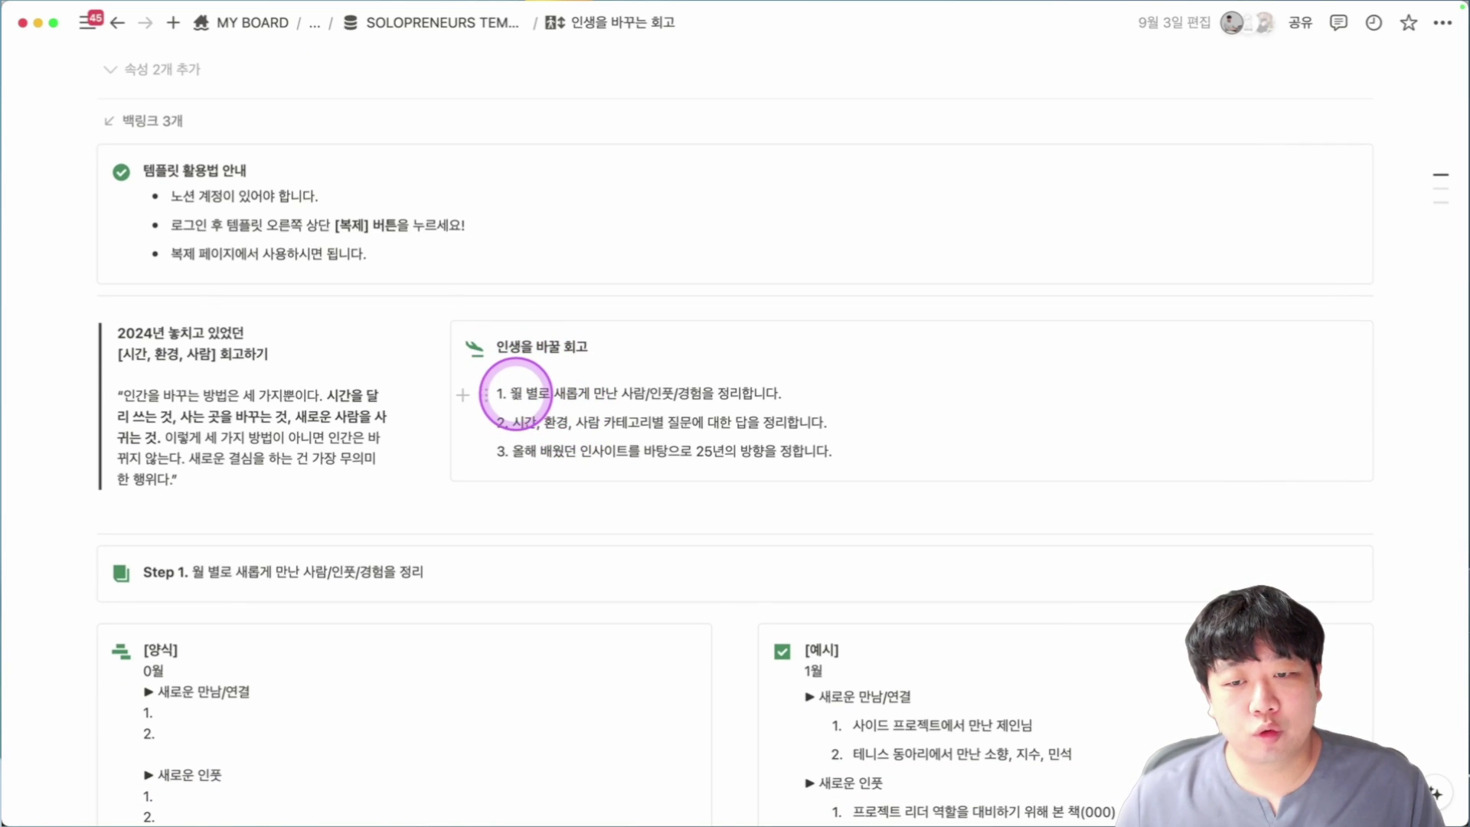
{"action": "left_click_drag", "start_coordinate": [516, 393], "coordinate": [880, 406]}
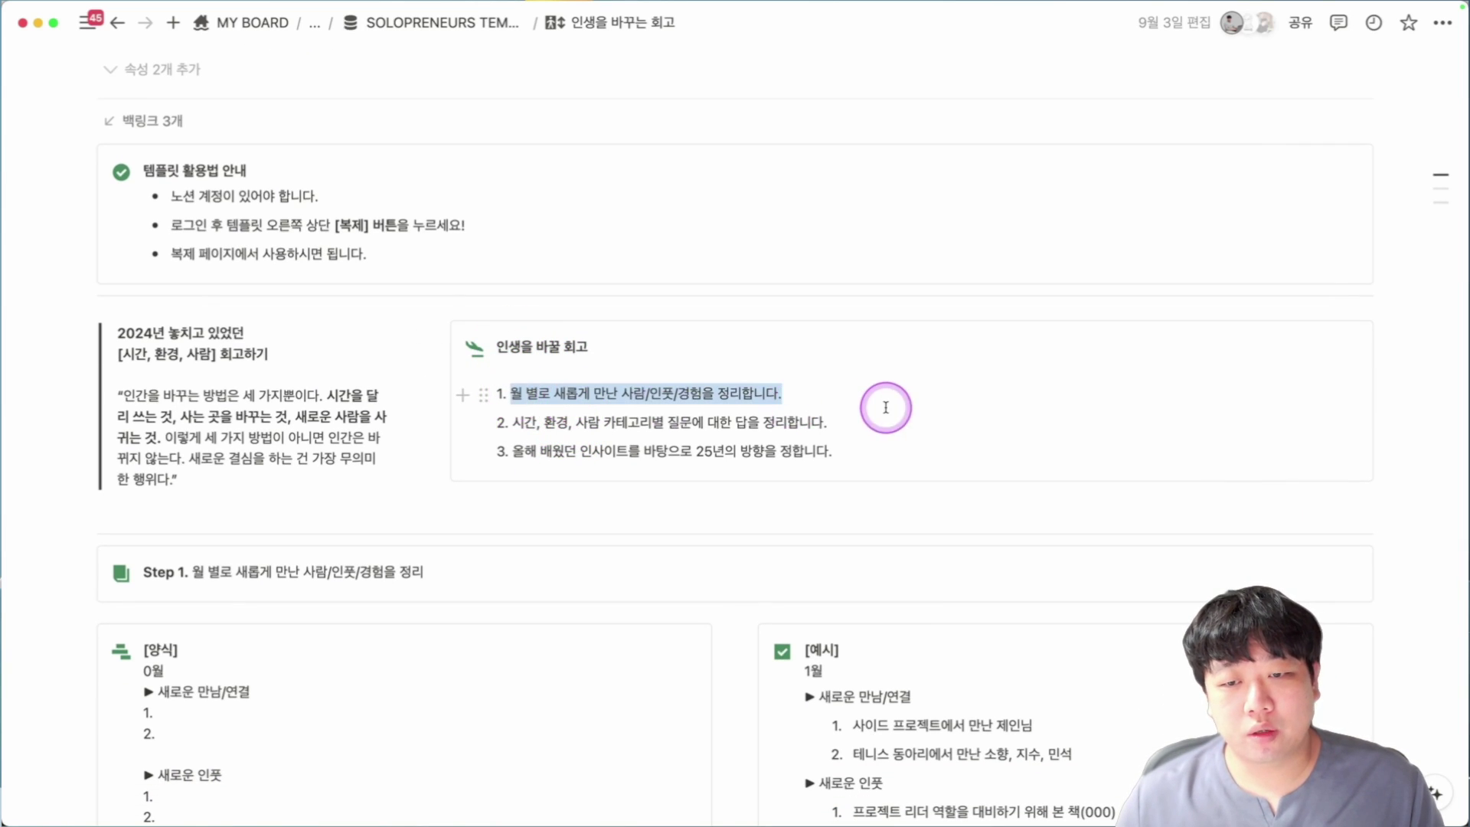
{"action": "left_click", "coordinate": [579, 437], "text": "shift"}
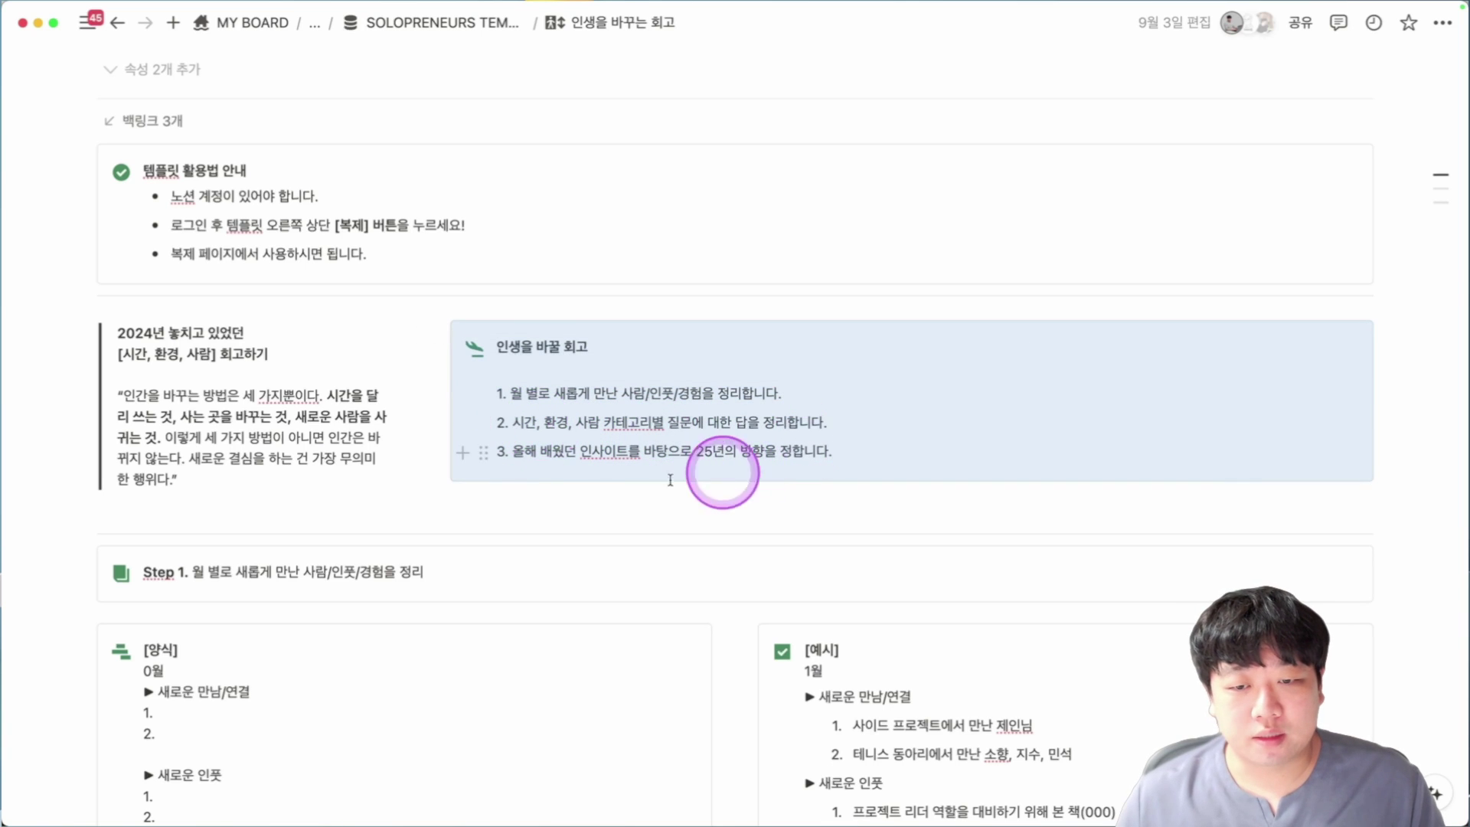
{"action": "scroll", "coordinate": [548, 473], "scroll_direction": "down", "scroll_amount": 5}
{"action": "scroll", "coordinate": [320, 481], "scroll_direction": "down", "scroll_amount": 2}
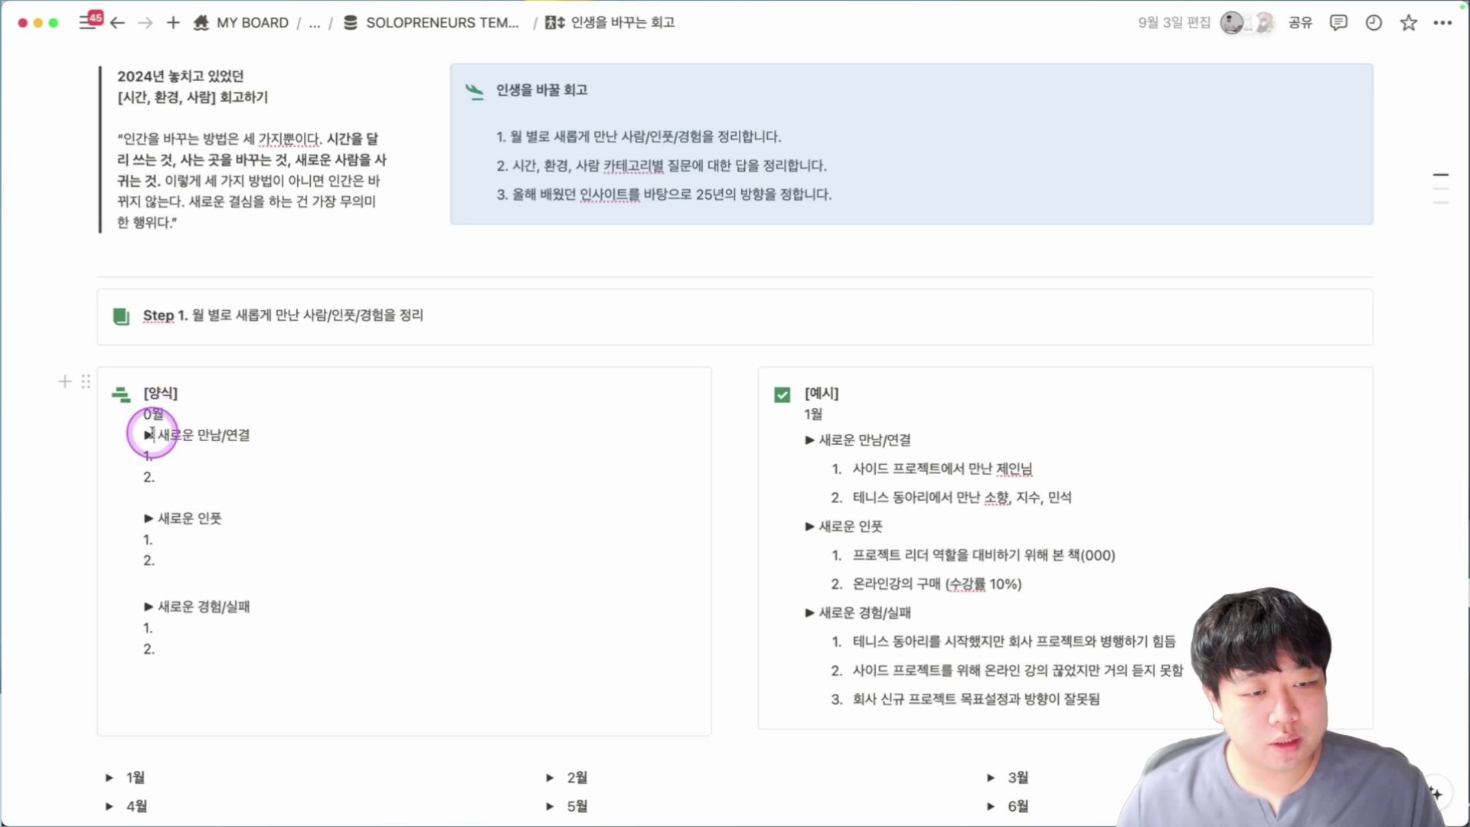
{"action": "left_click", "coordinate": [151, 435]}
Expand the 1월 and 2월 month toggles to show their sub-lists.
{"action": "scroll", "coordinate": [230, 450], "scroll_direction": "down", "scroll_amount": 1}
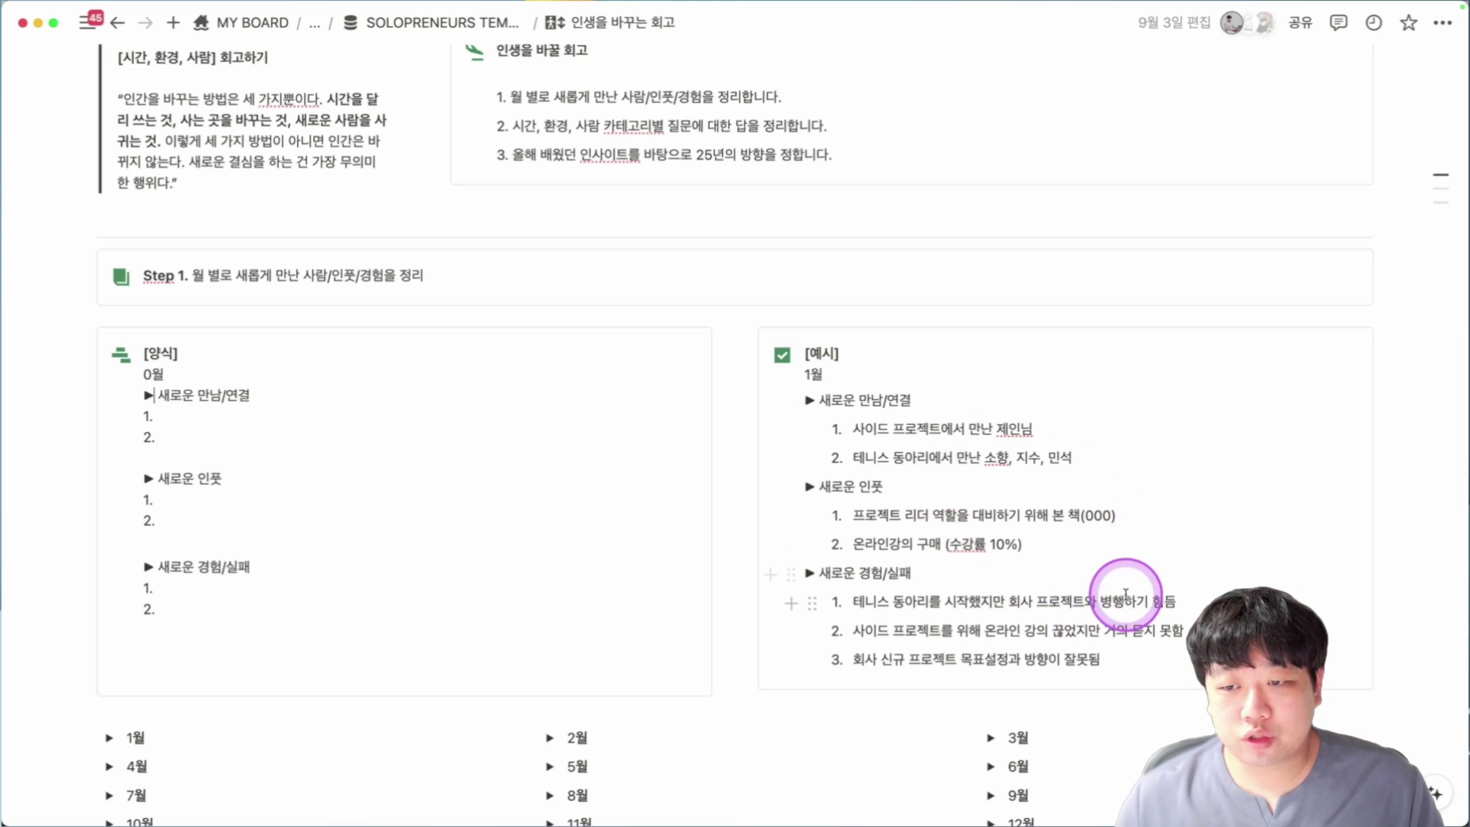
{"action": "scroll", "coordinate": [1125, 593], "scroll_direction": "down", "scroll_amount": 4}
{"action": "left_click", "coordinate": [111, 574]}
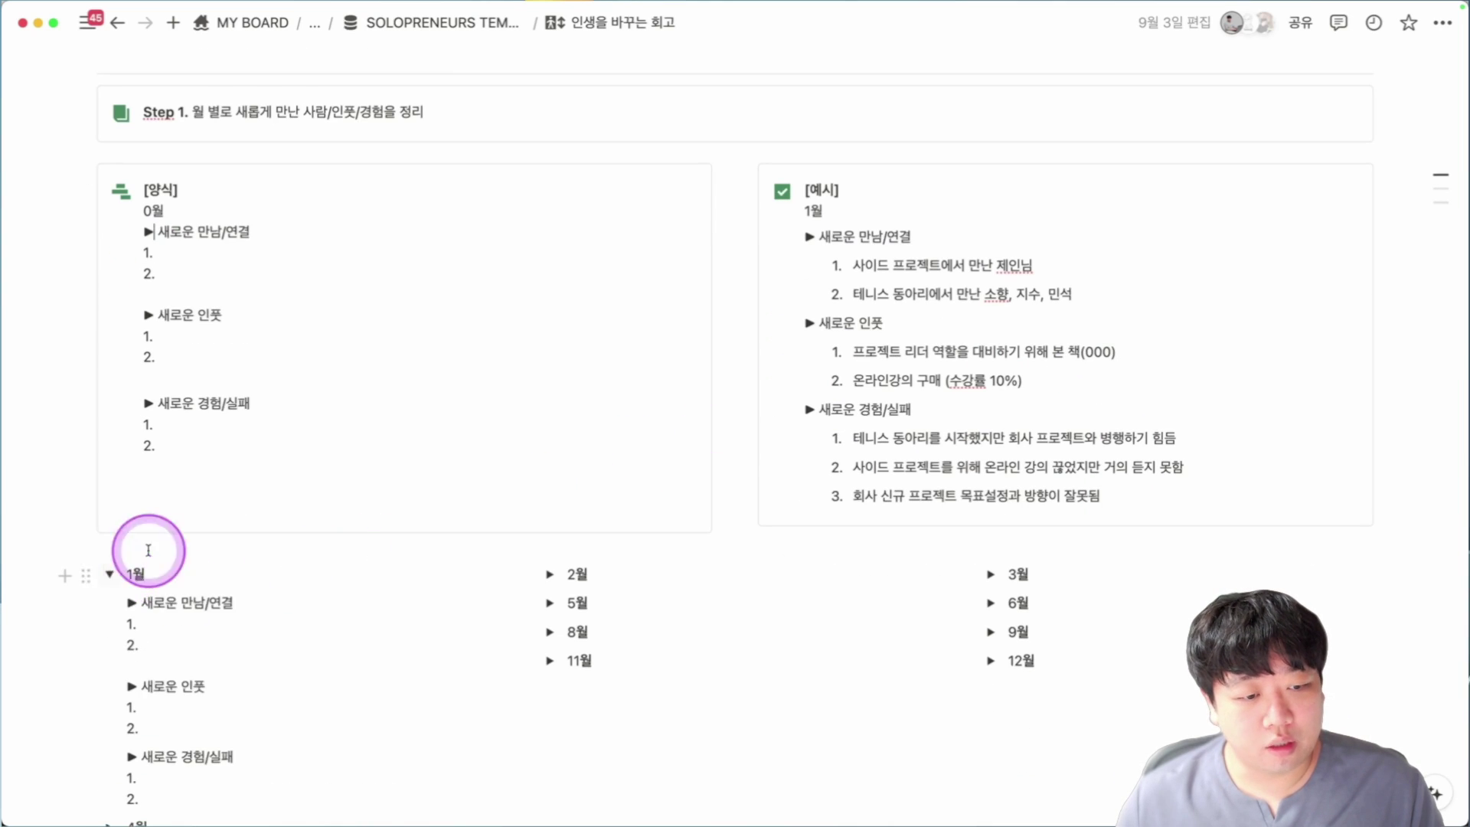
{"action": "scroll", "coordinate": [149, 549], "scroll_direction": "down", "scroll_amount": 3}
{"action": "left_click", "coordinate": [552, 432]}
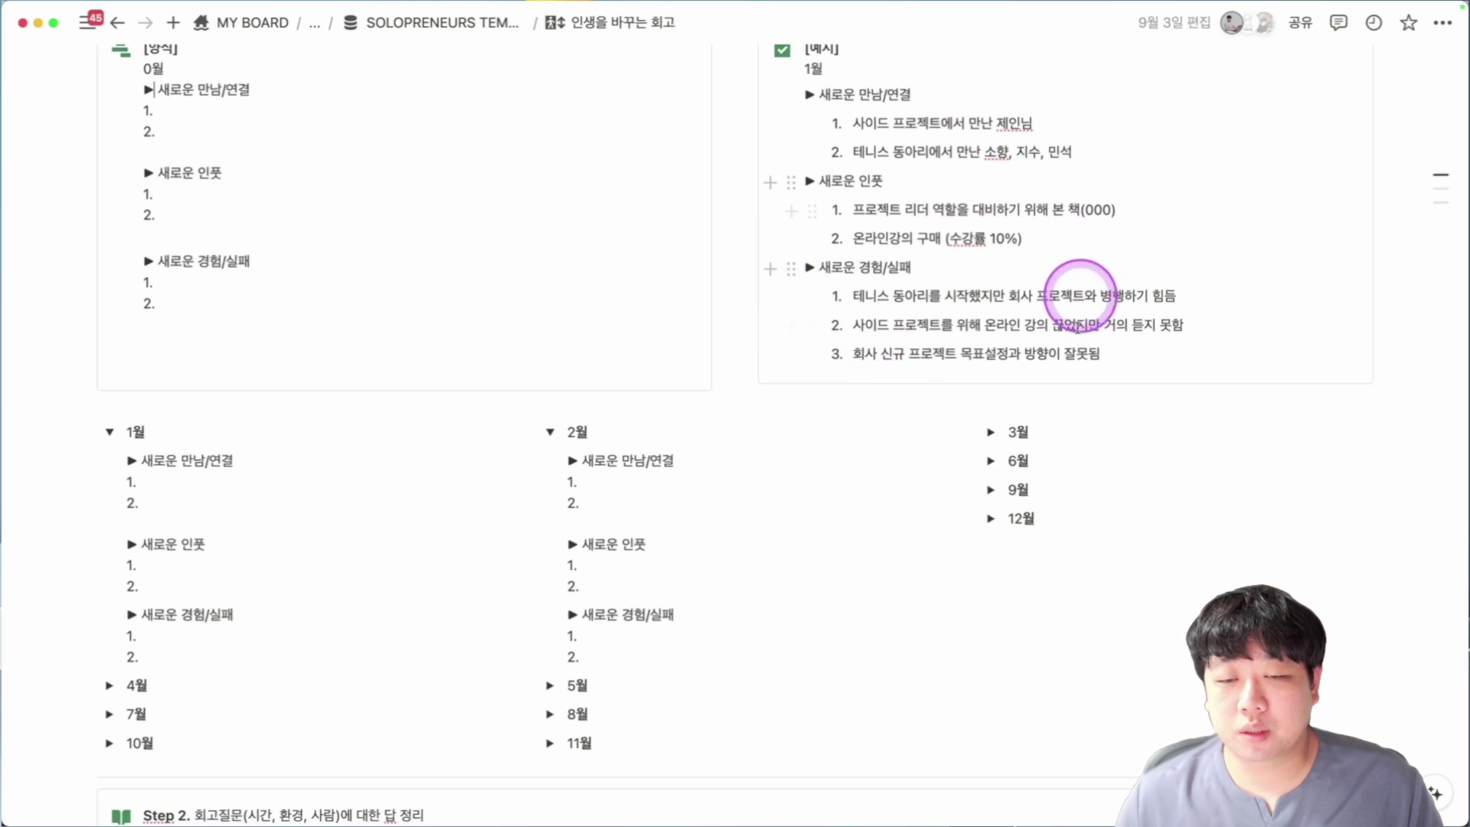
{"action": "scroll", "coordinate": [876, 341], "scroll_direction": "down", "scroll_amount": 9}
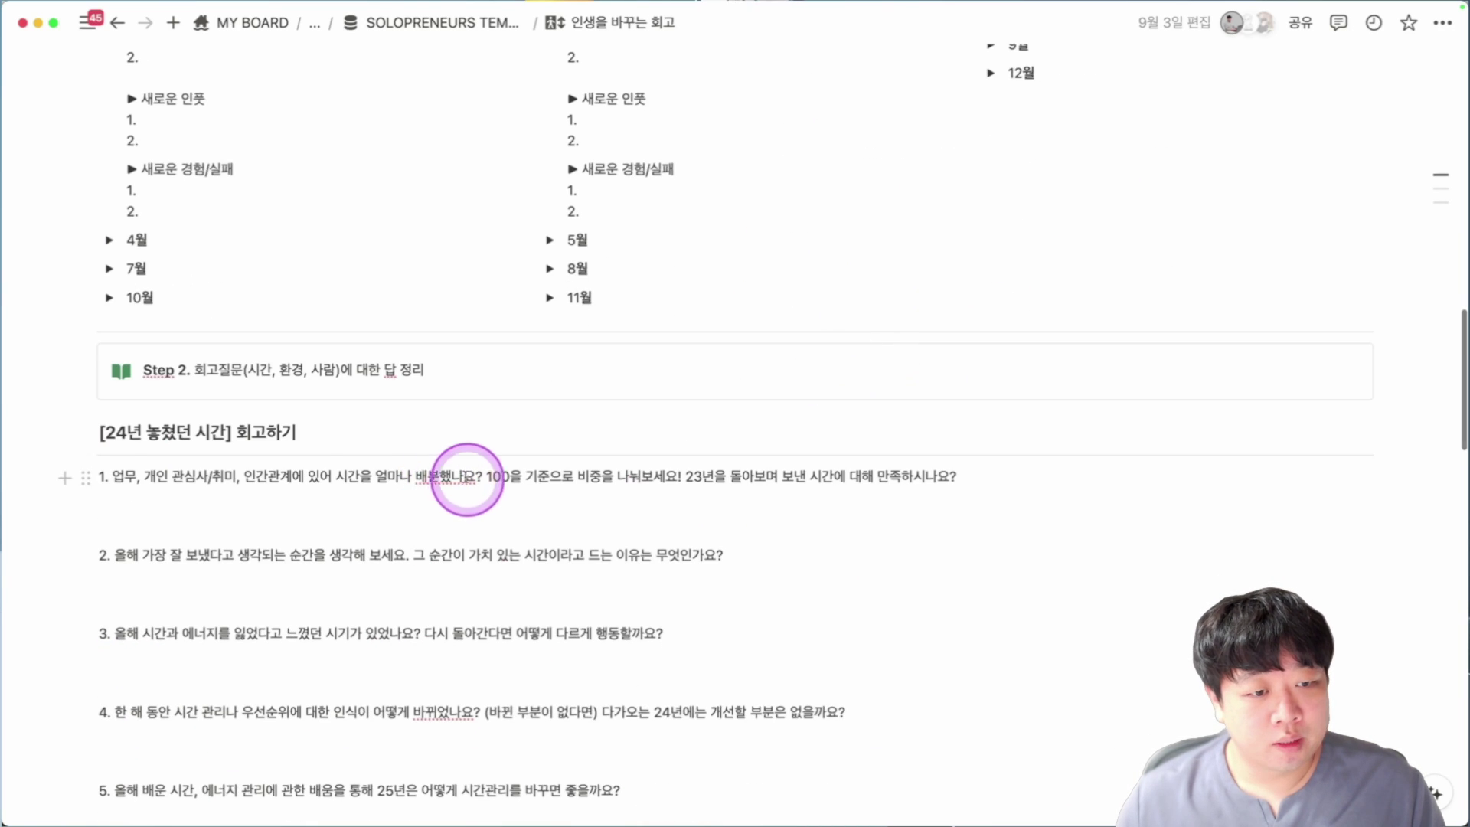
{"action": "scroll", "coordinate": [467, 479], "scroll_direction": "down", "scroll_amount": 1}
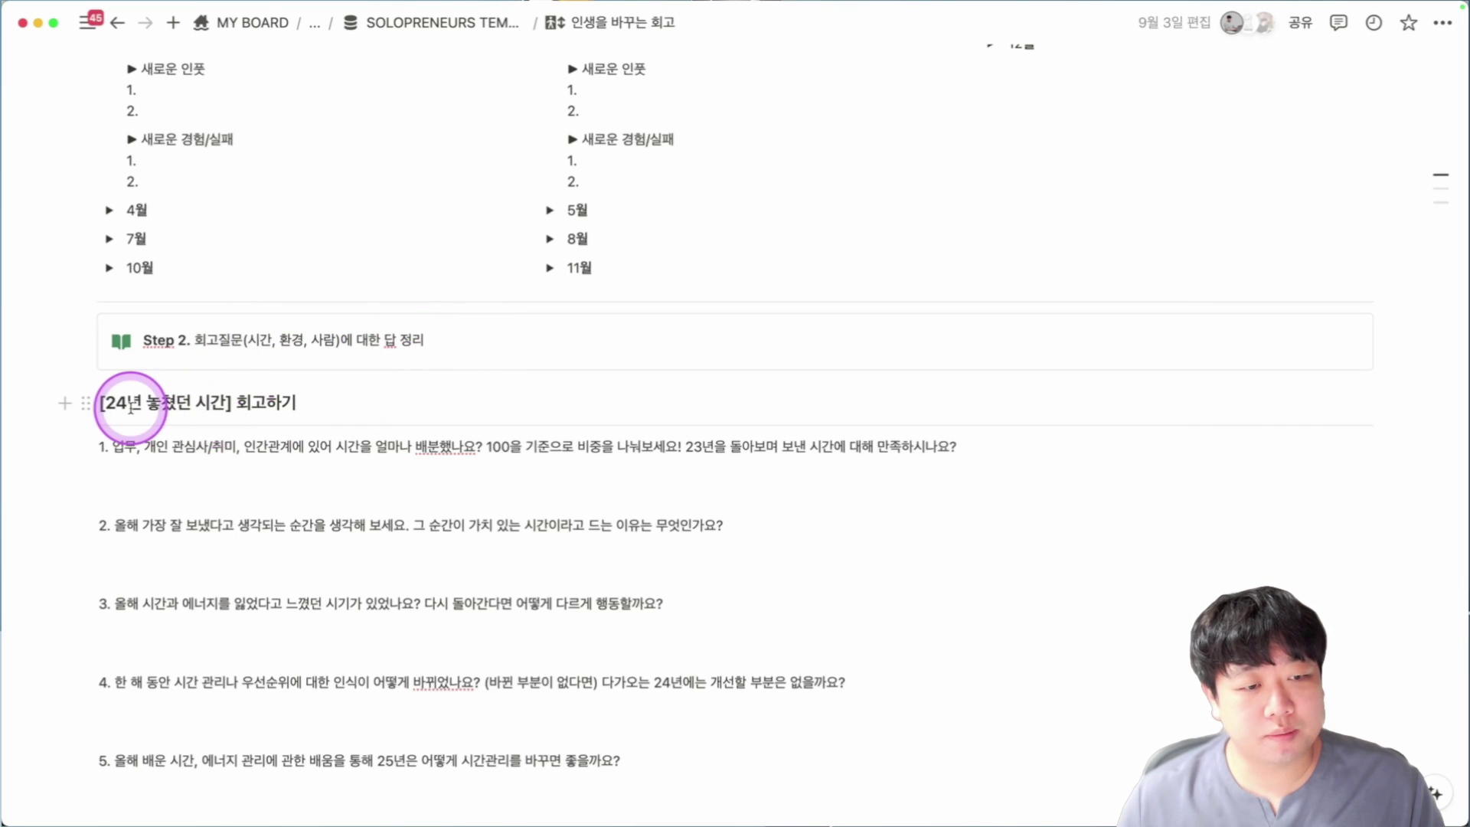
{"action": "scroll", "coordinate": [268, 391], "scroll_direction": "down", "scroll_amount": 2}
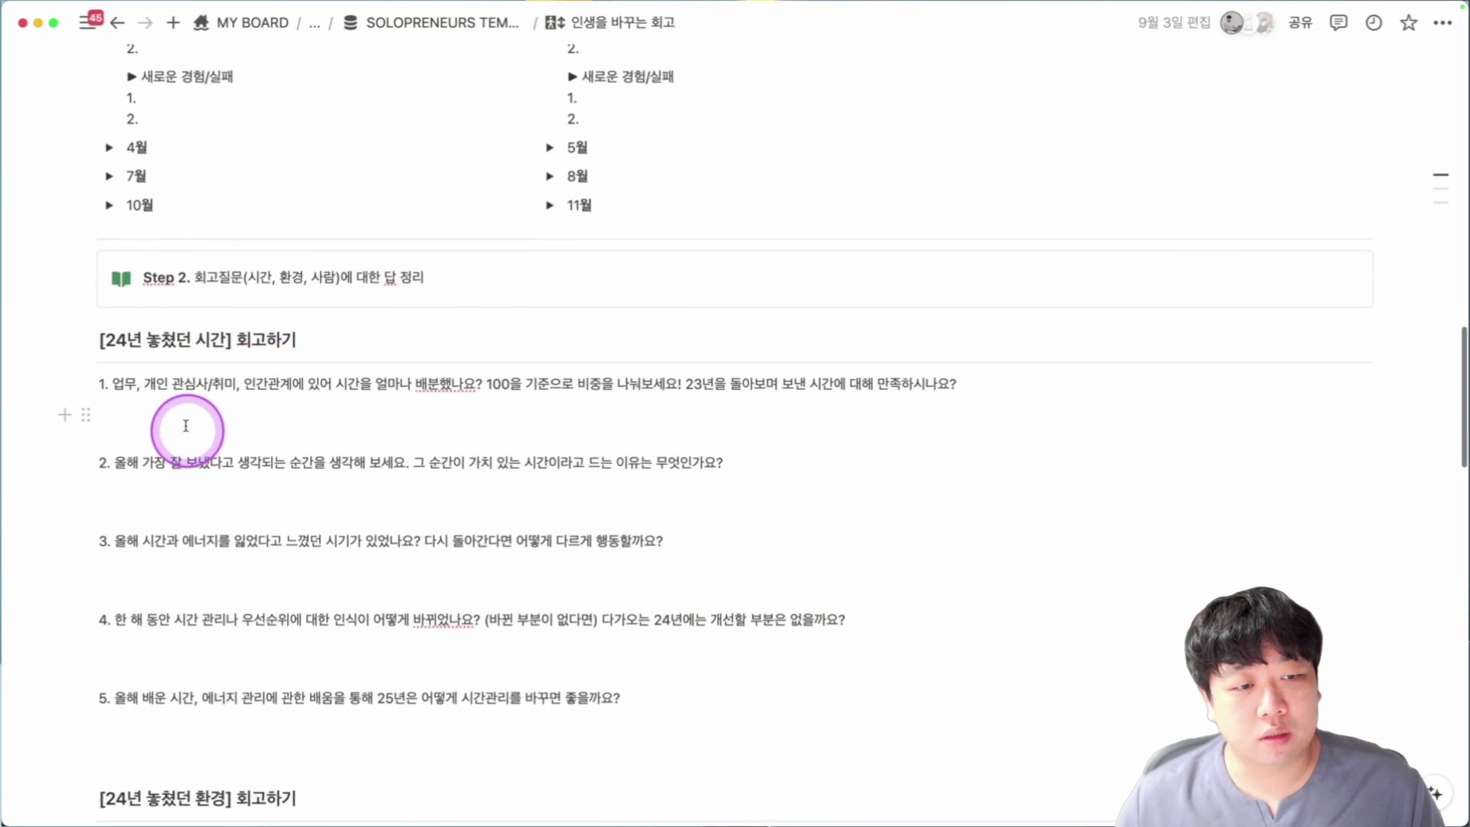
{"action": "left_click", "coordinate": [186, 412]}
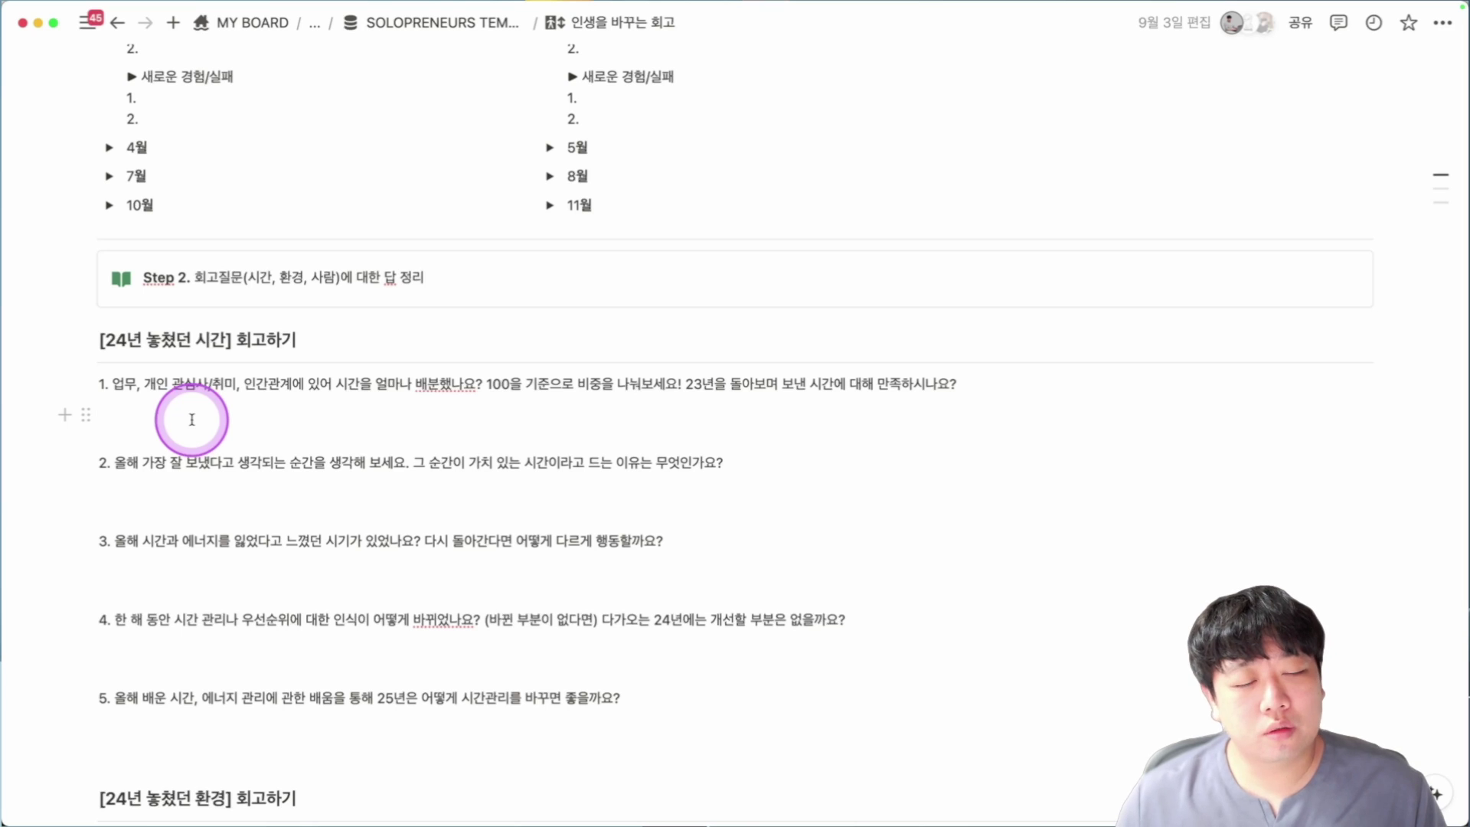
{"action": "left_click", "coordinate": [194, 405]}
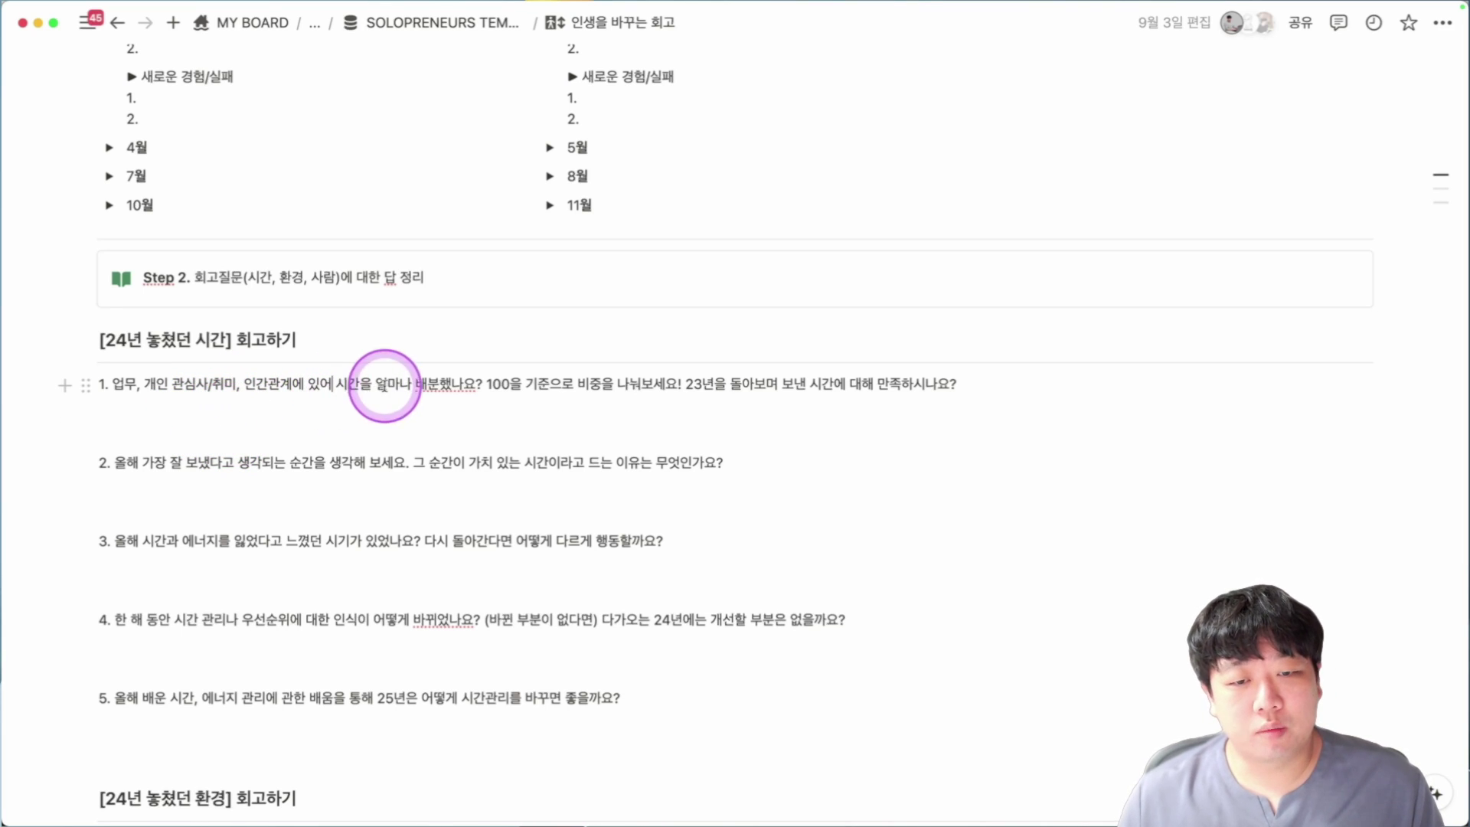
{"action": "scroll", "coordinate": [680, 421], "scroll_direction": "down", "scroll_amount": 1}
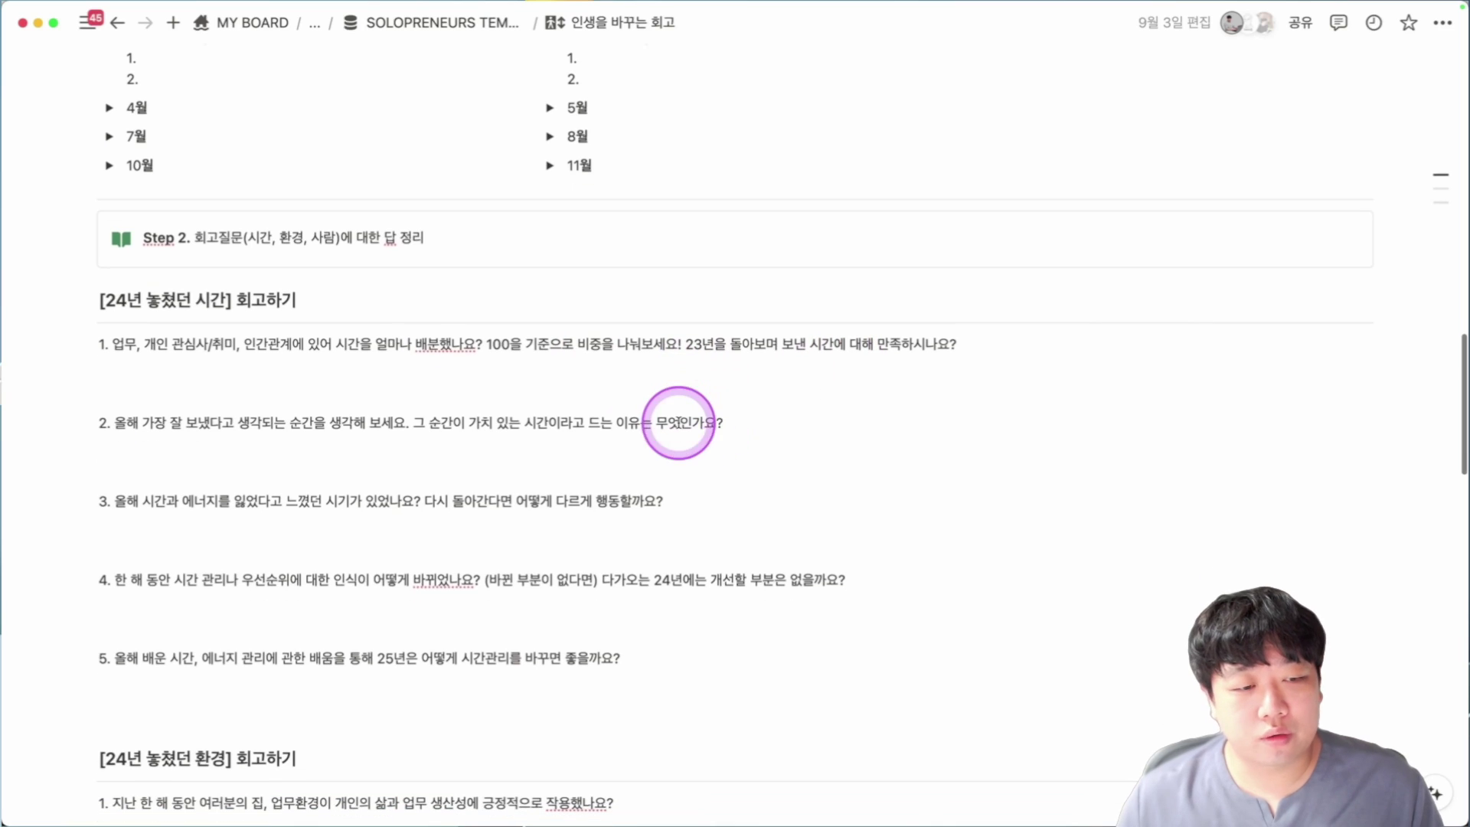
{"action": "scroll", "coordinate": [312, 490], "scroll_direction": "down", "scroll_amount": 7}
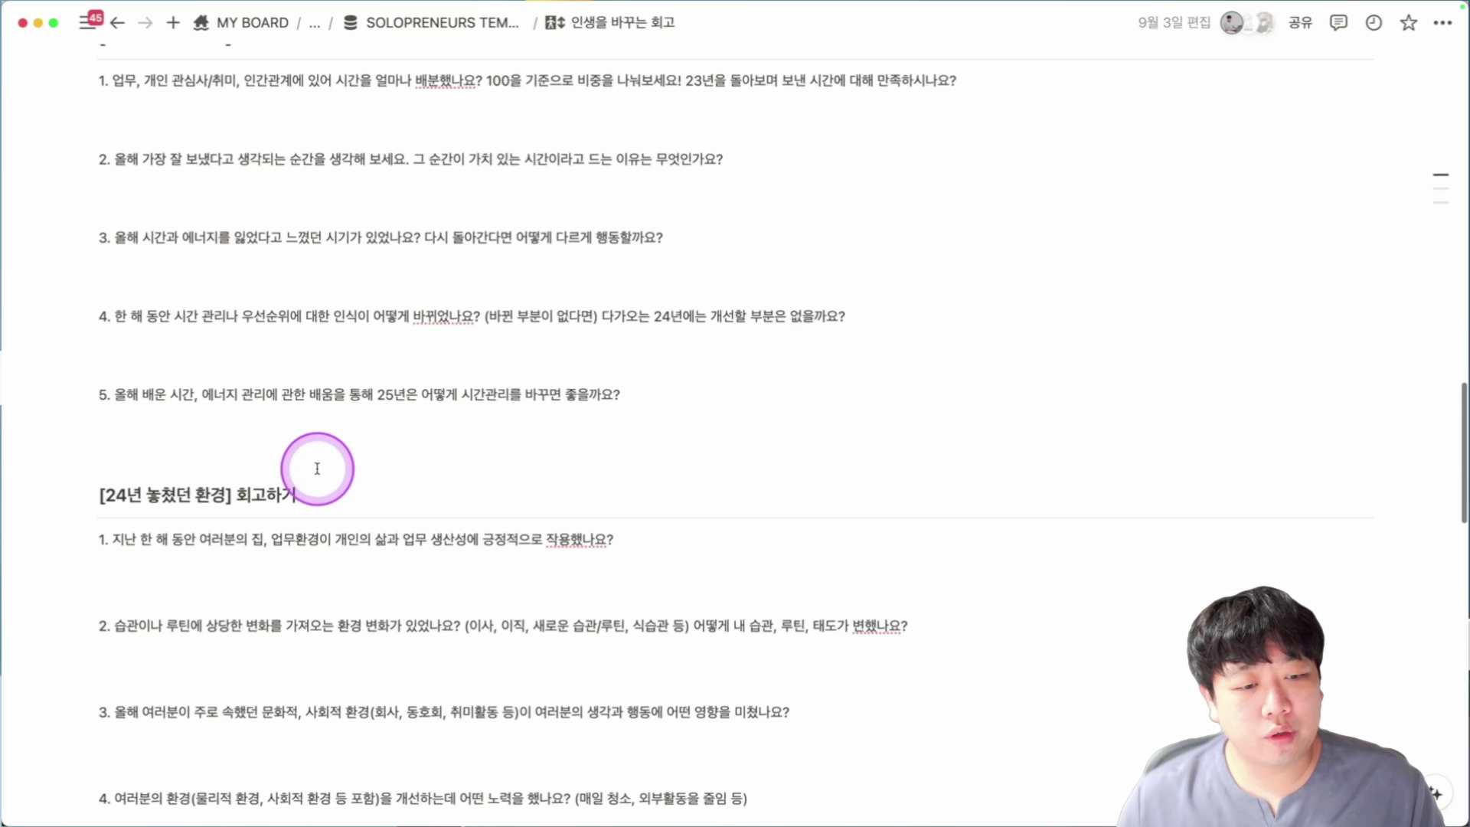
{"action": "scroll", "coordinate": [317, 468], "scroll_direction": "down", "scroll_amount": 3}
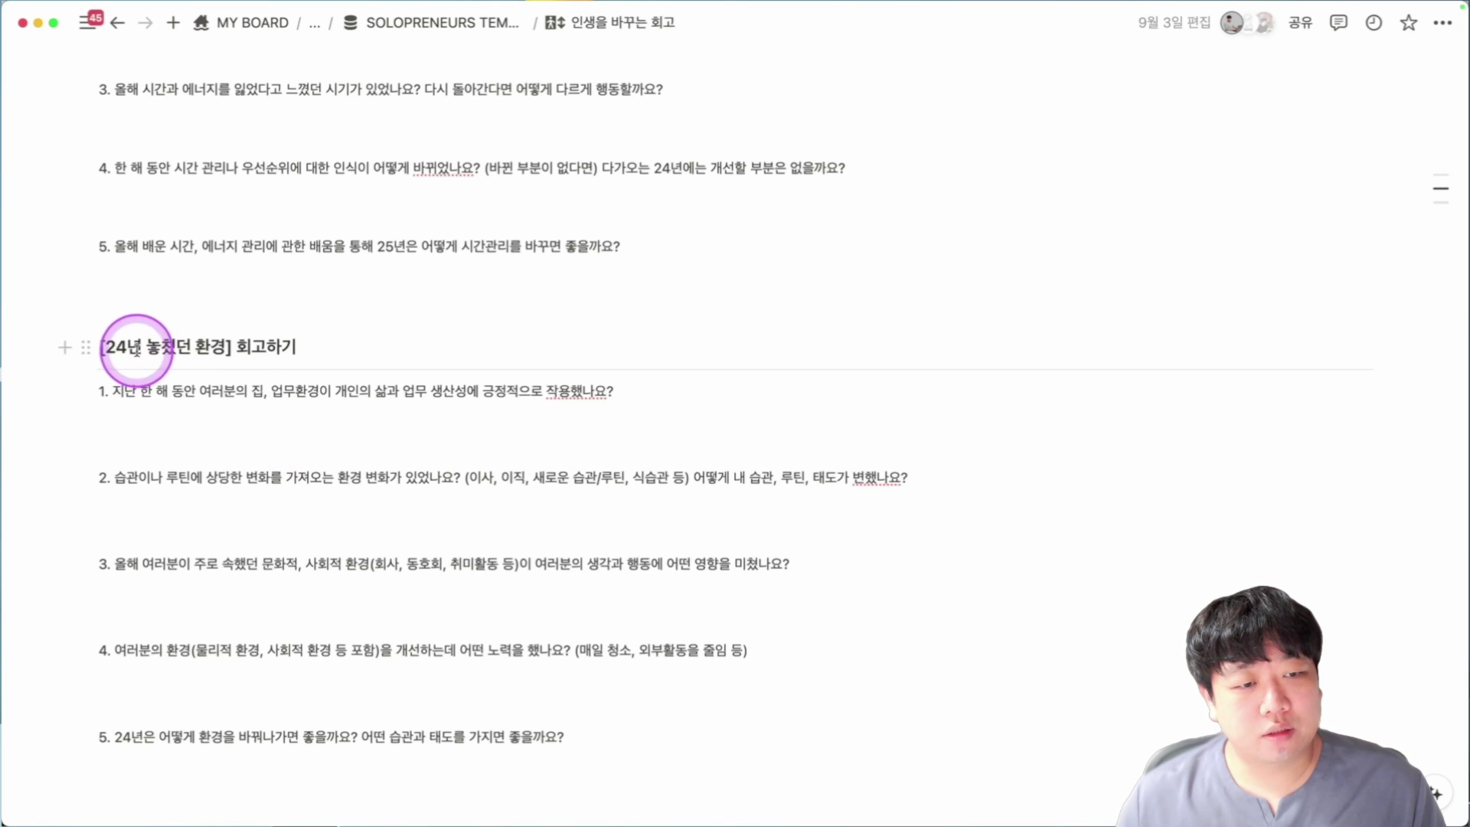
{"action": "scroll", "coordinate": [304, 347], "scroll_direction": "down", "scroll_amount": 12}
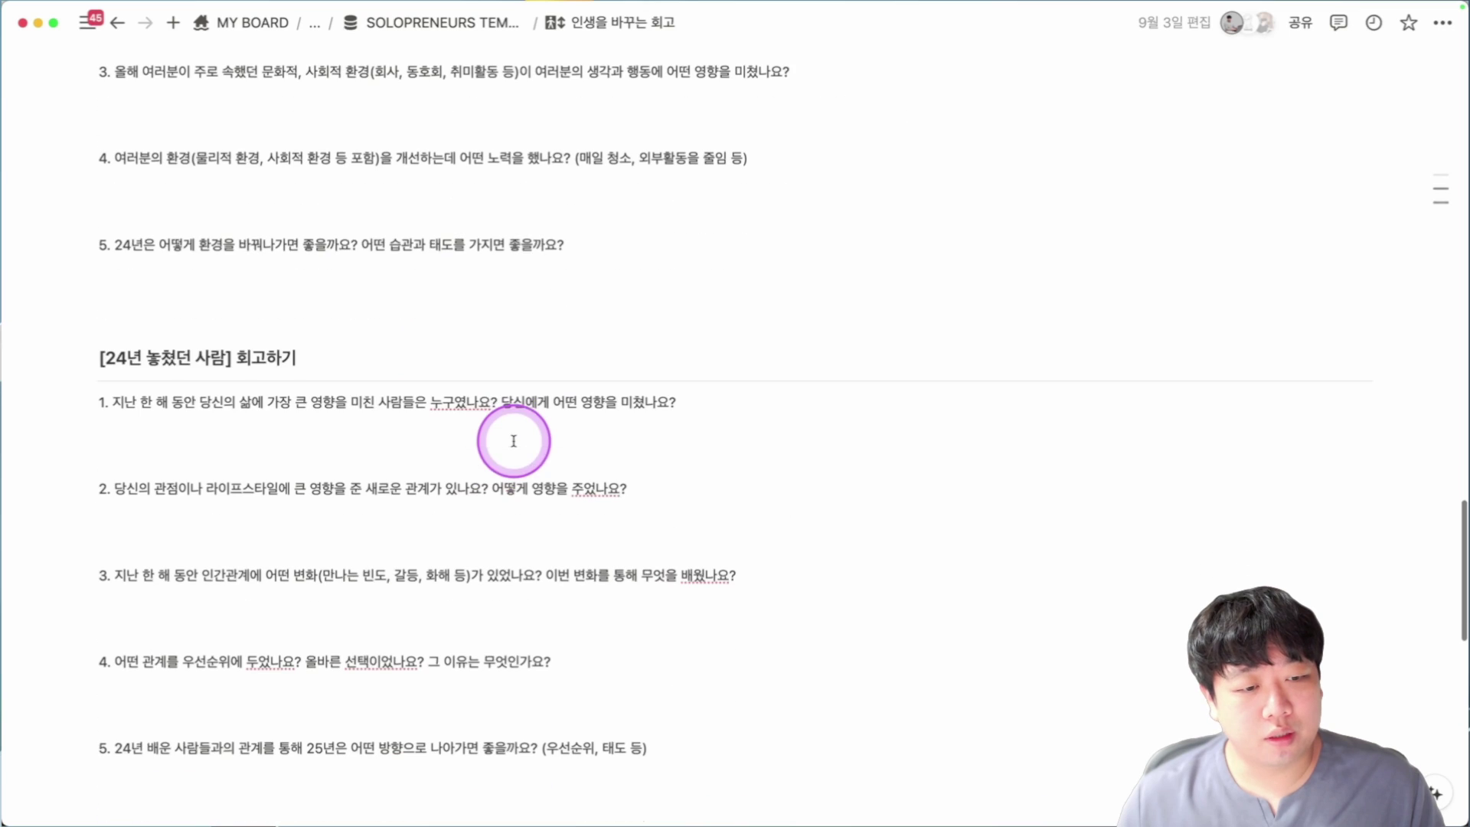
{"action": "scroll", "coordinate": [447, 420], "scroll_direction": "down", "scroll_amount": 17}
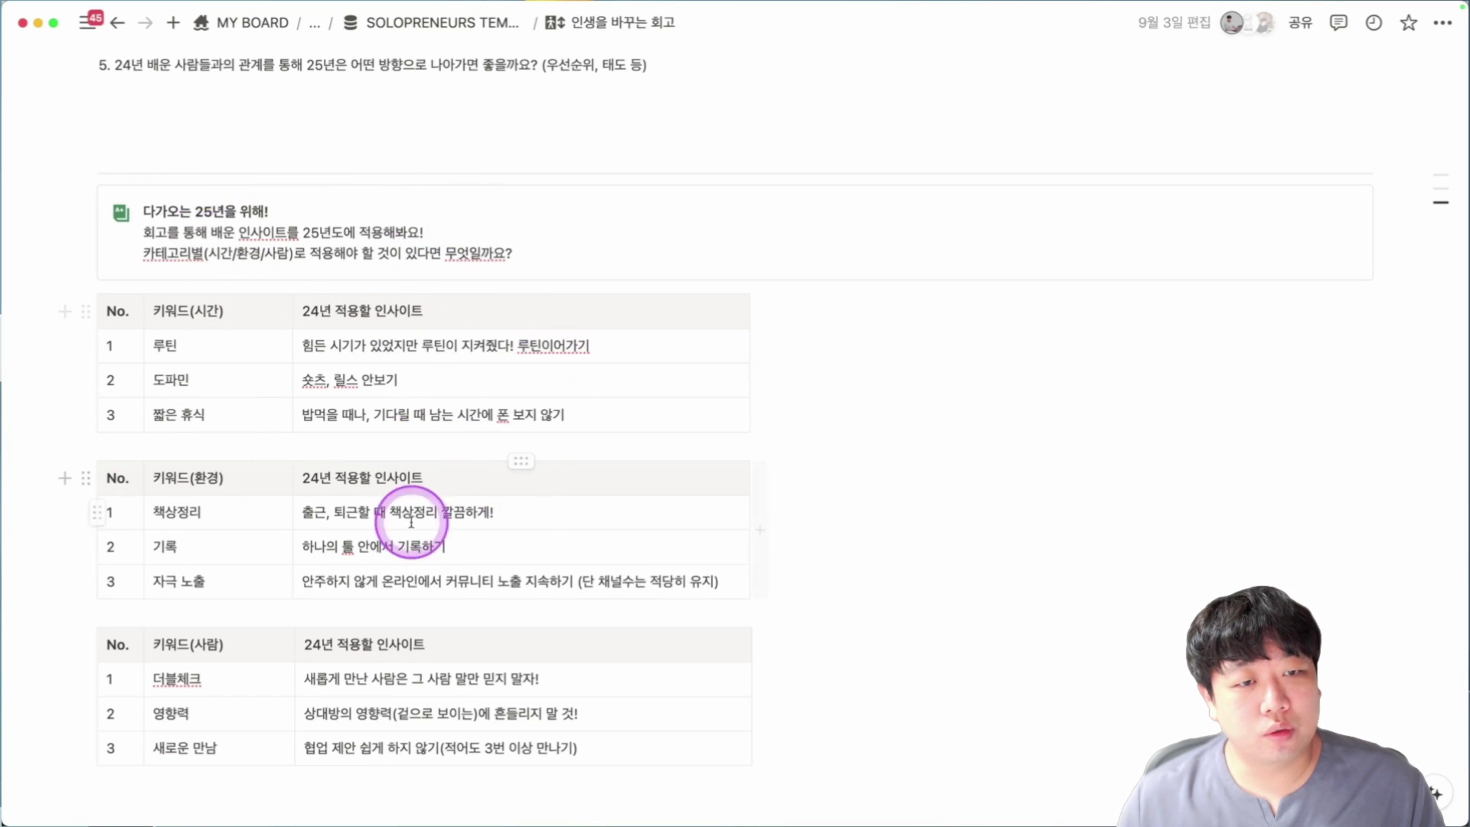
{"action": "scroll", "coordinate": [366, 285], "scroll_direction": "down", "scroll_amount": 1}
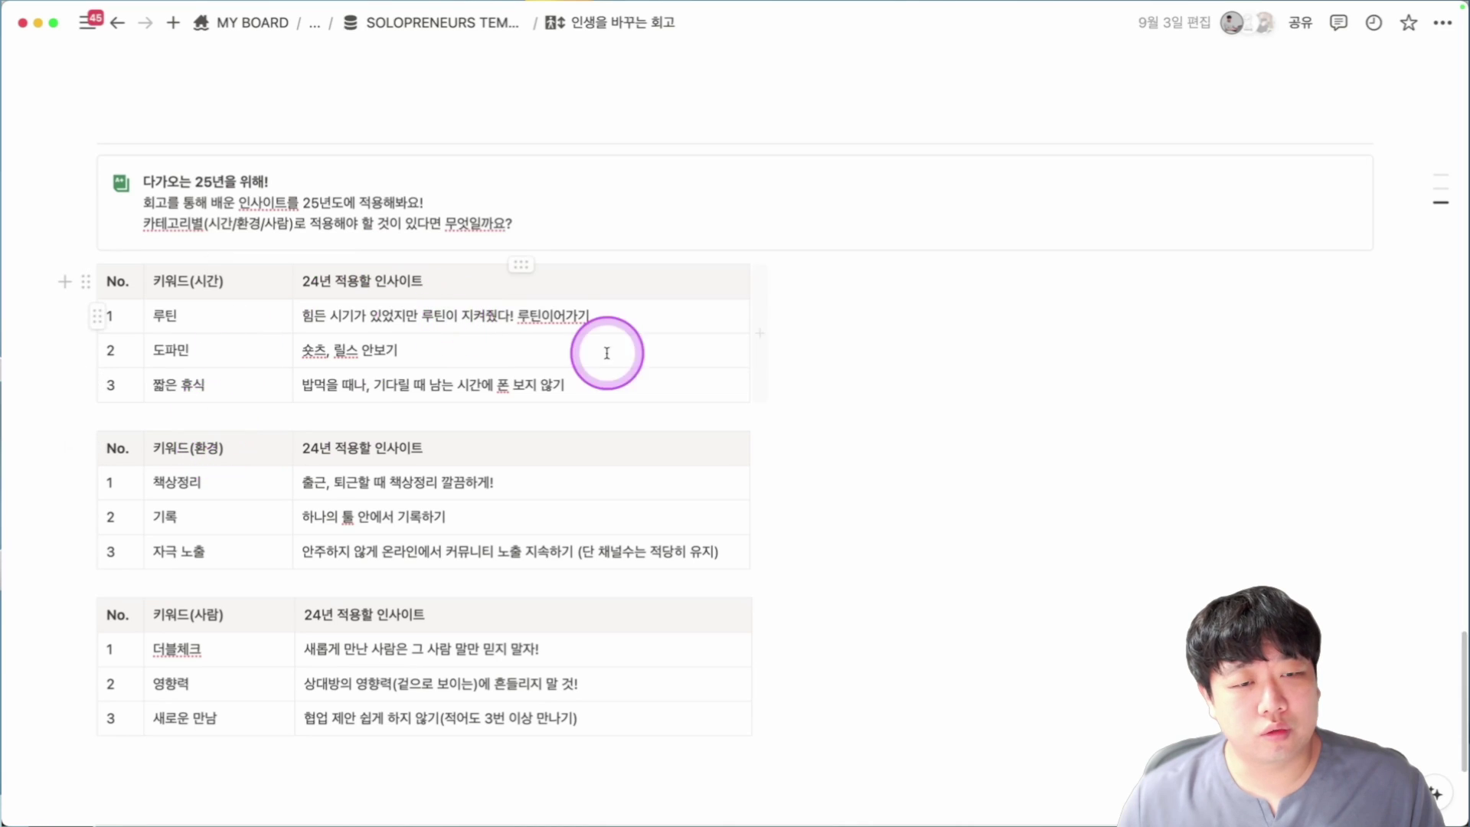
{"action": "left_click_drag", "start_coordinate": [491, 315], "coordinate": [503, 400]}
{"action": "scroll", "coordinate": [564, 492], "scroll_direction": "down", "scroll_amount": 6}
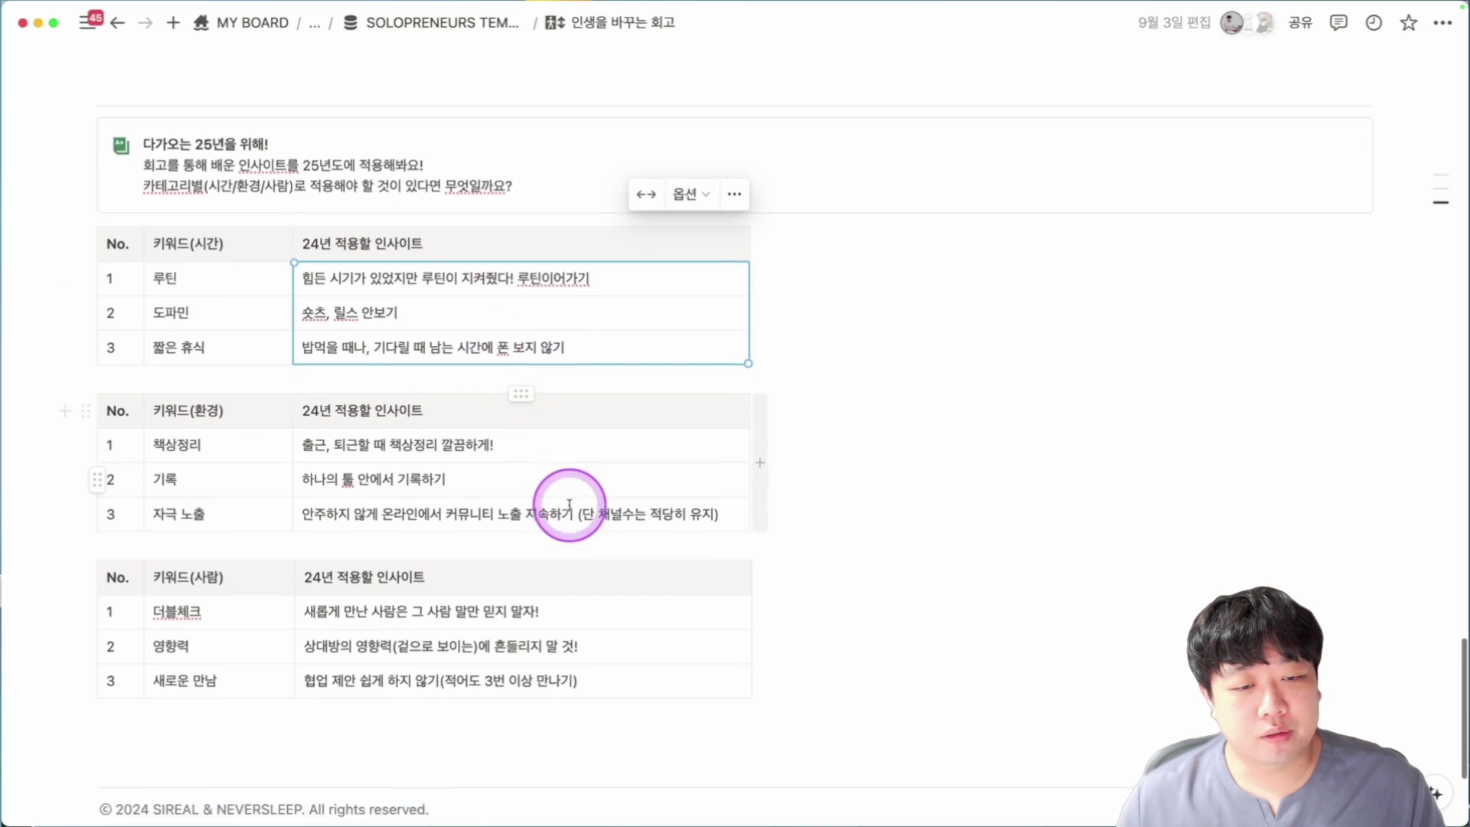
{"action": "scroll", "coordinate": [460, 459], "scroll_direction": "up", "scroll_amount": 9}
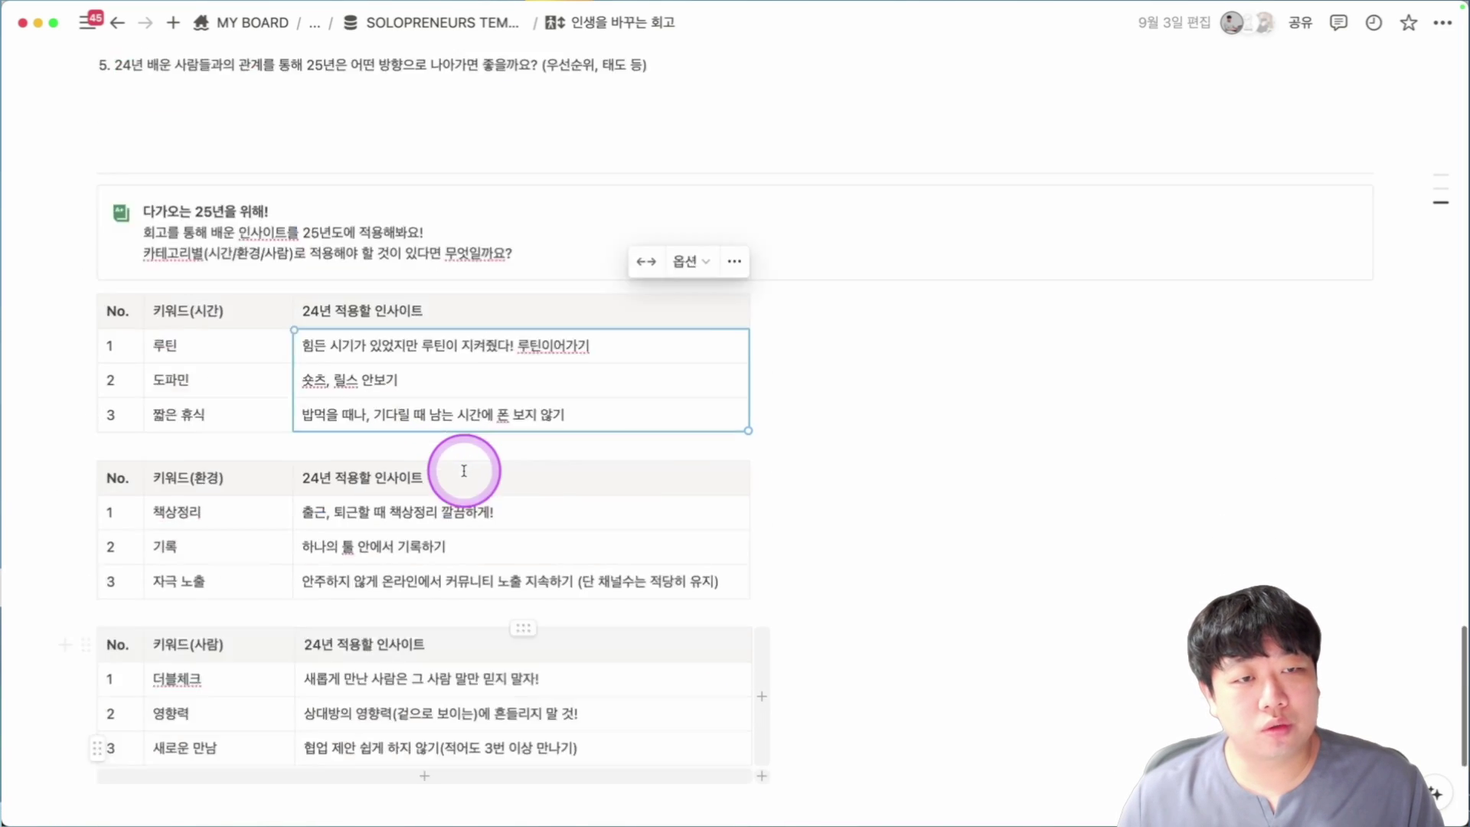
{"action": "scroll", "coordinate": [467, 467], "scroll_direction": "down", "scroll_amount": 4}
{"action": "scroll", "coordinate": [464, 470], "scroll_direction": "up", "scroll_amount": 10}
{"action": "scroll", "coordinate": [464, 471], "scroll_direction": "up", "scroll_amount": 20}
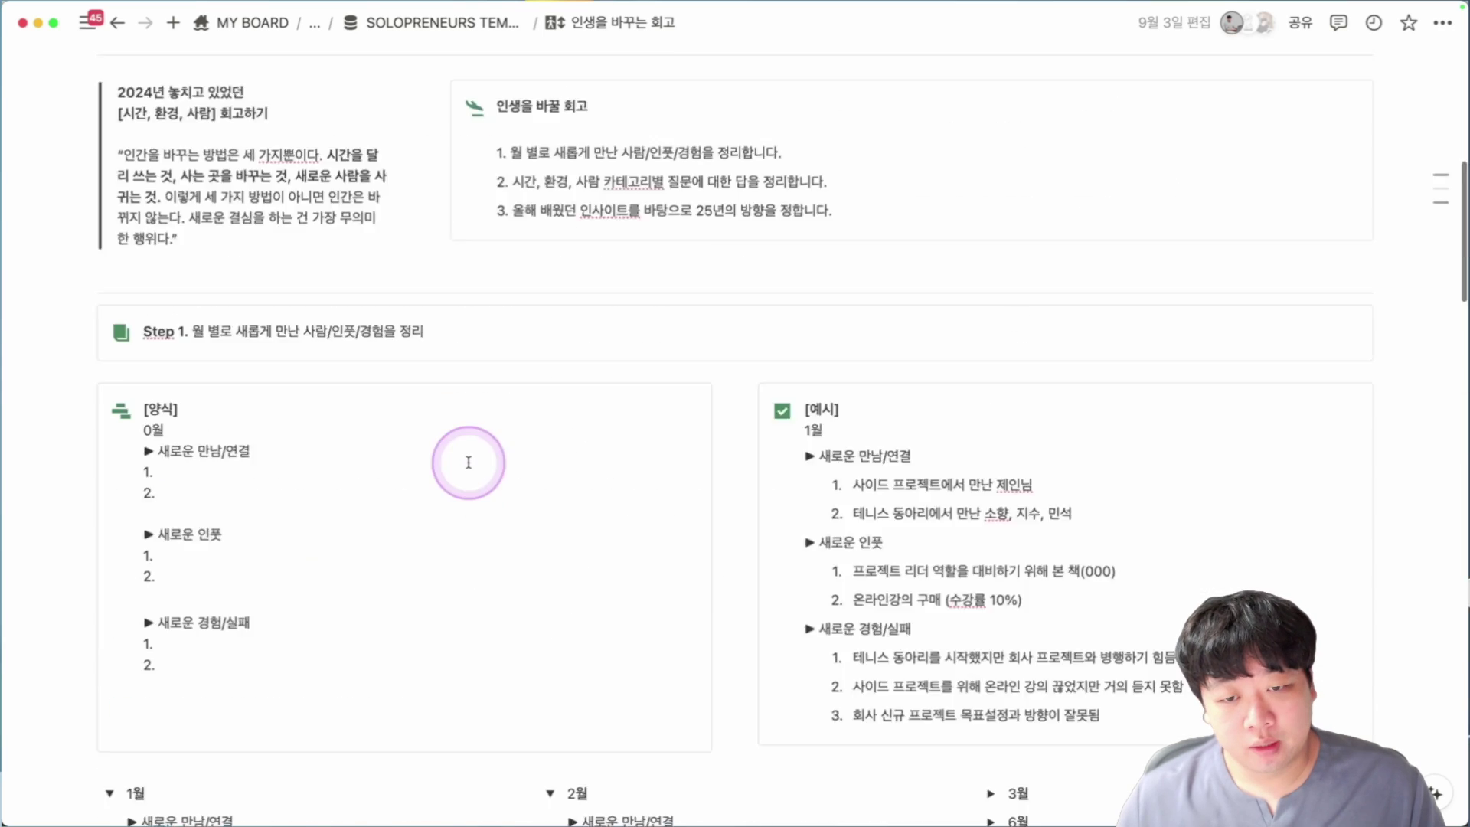
Check the page's parent pages in the breadcrumb, then show the workspace sidebar with Cmd+\.
{"action": "left_click", "coordinate": [316, 25]}
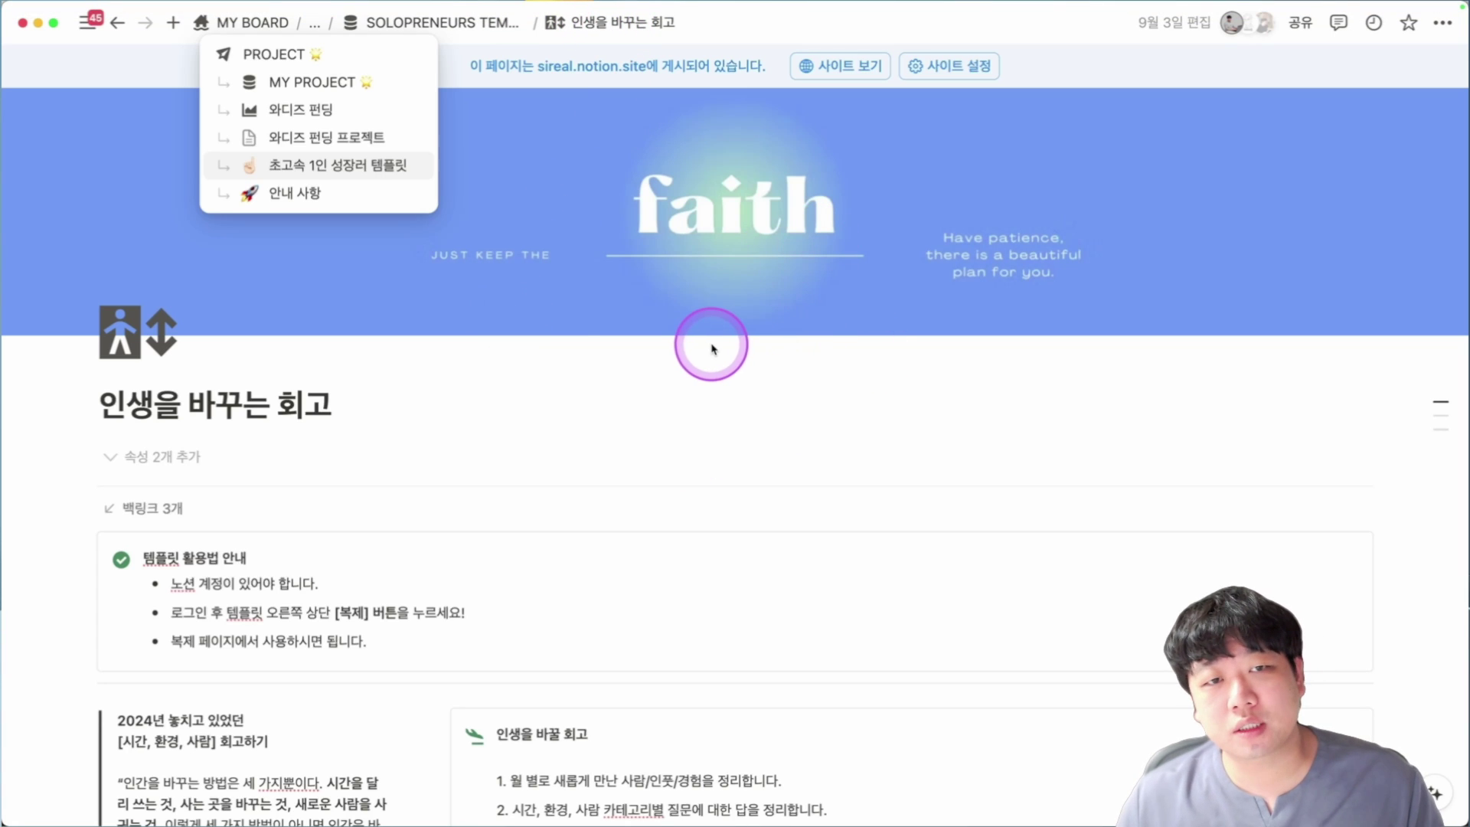
{"action": "left_click", "coordinate": [558, 320]}
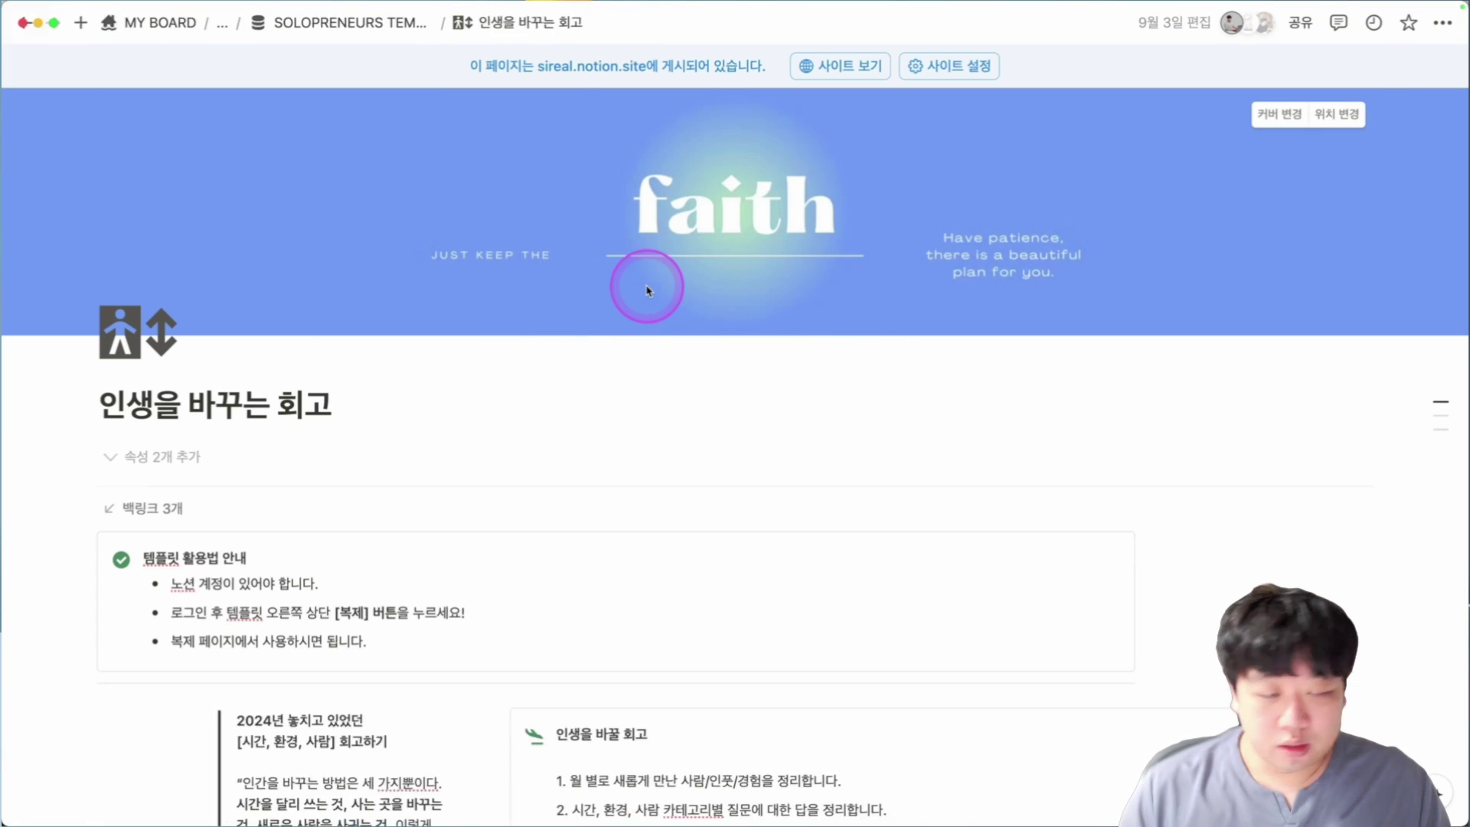
{"action": "key", "text": "super+backslash"}
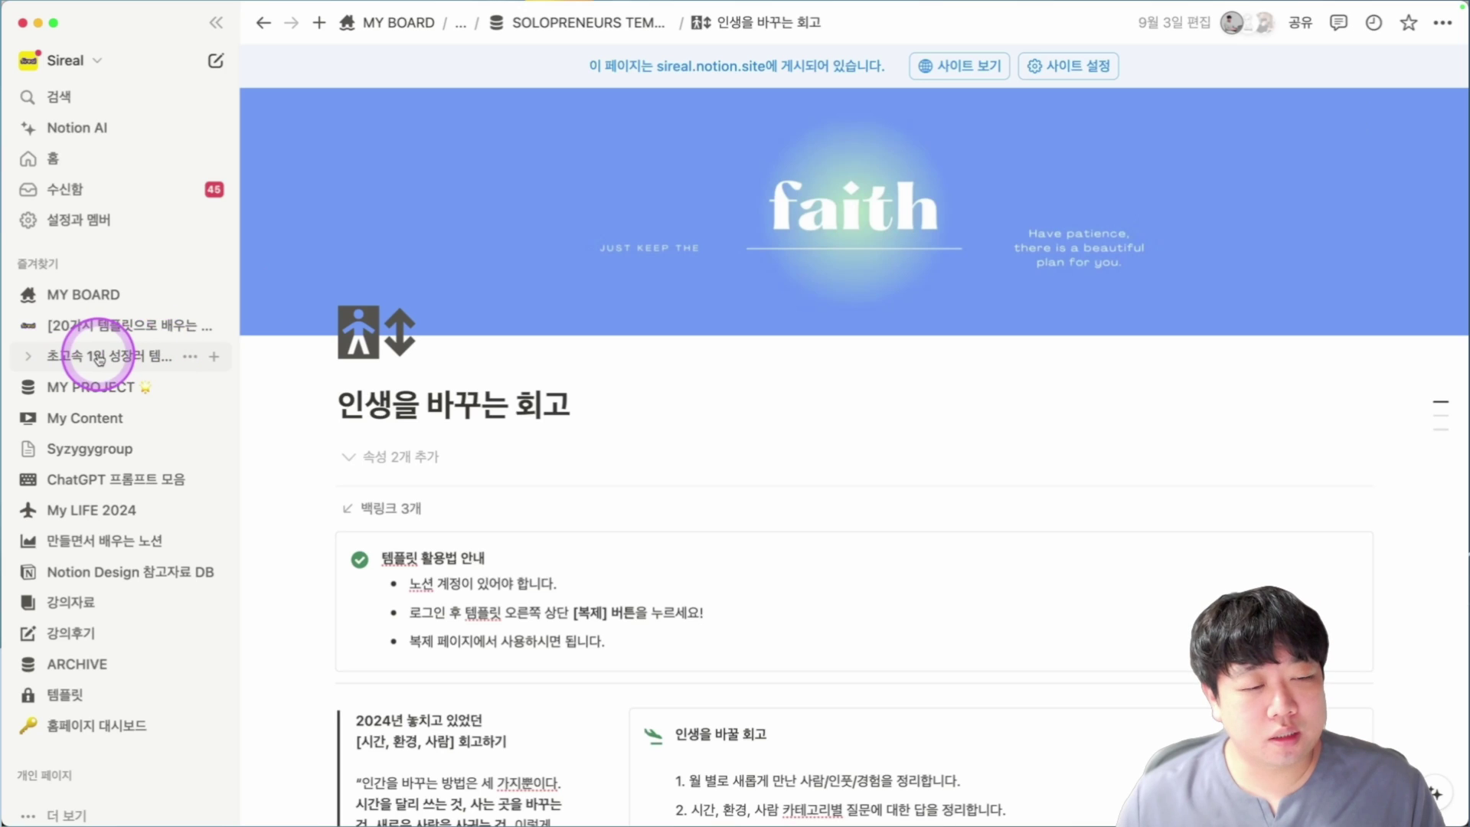
Open the 1인 사업자의 연간 회고 template and read its callout and '1. 월 매출 1억 달성' goal.
{"action": "left_click", "coordinate": [109, 349]}
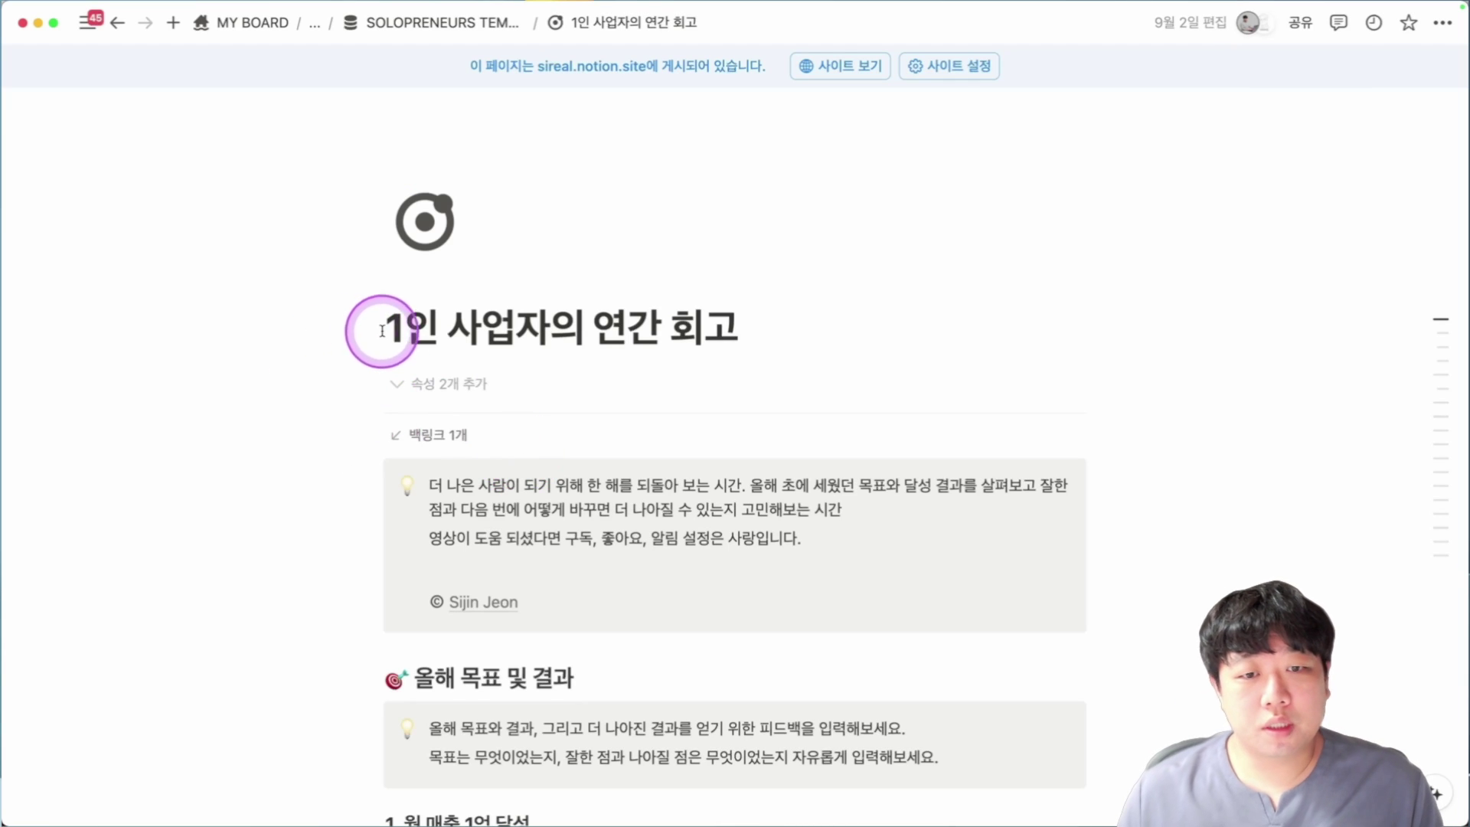
{"action": "scroll", "coordinate": [905, 339], "scroll_direction": "down", "scroll_amount": 5}
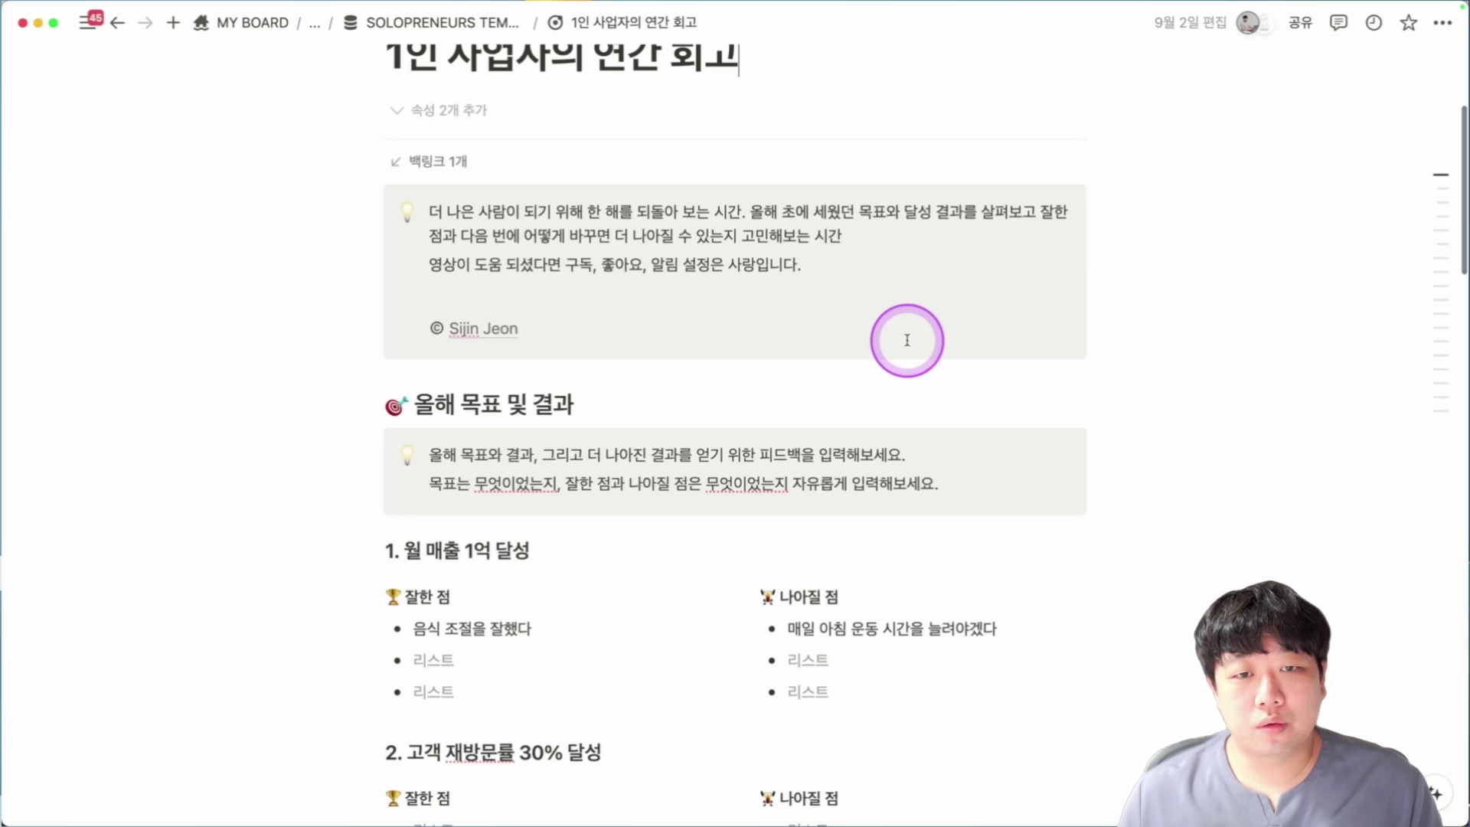
{"action": "left_click_drag", "start_coordinate": [461, 203], "coordinate": [655, 193]}
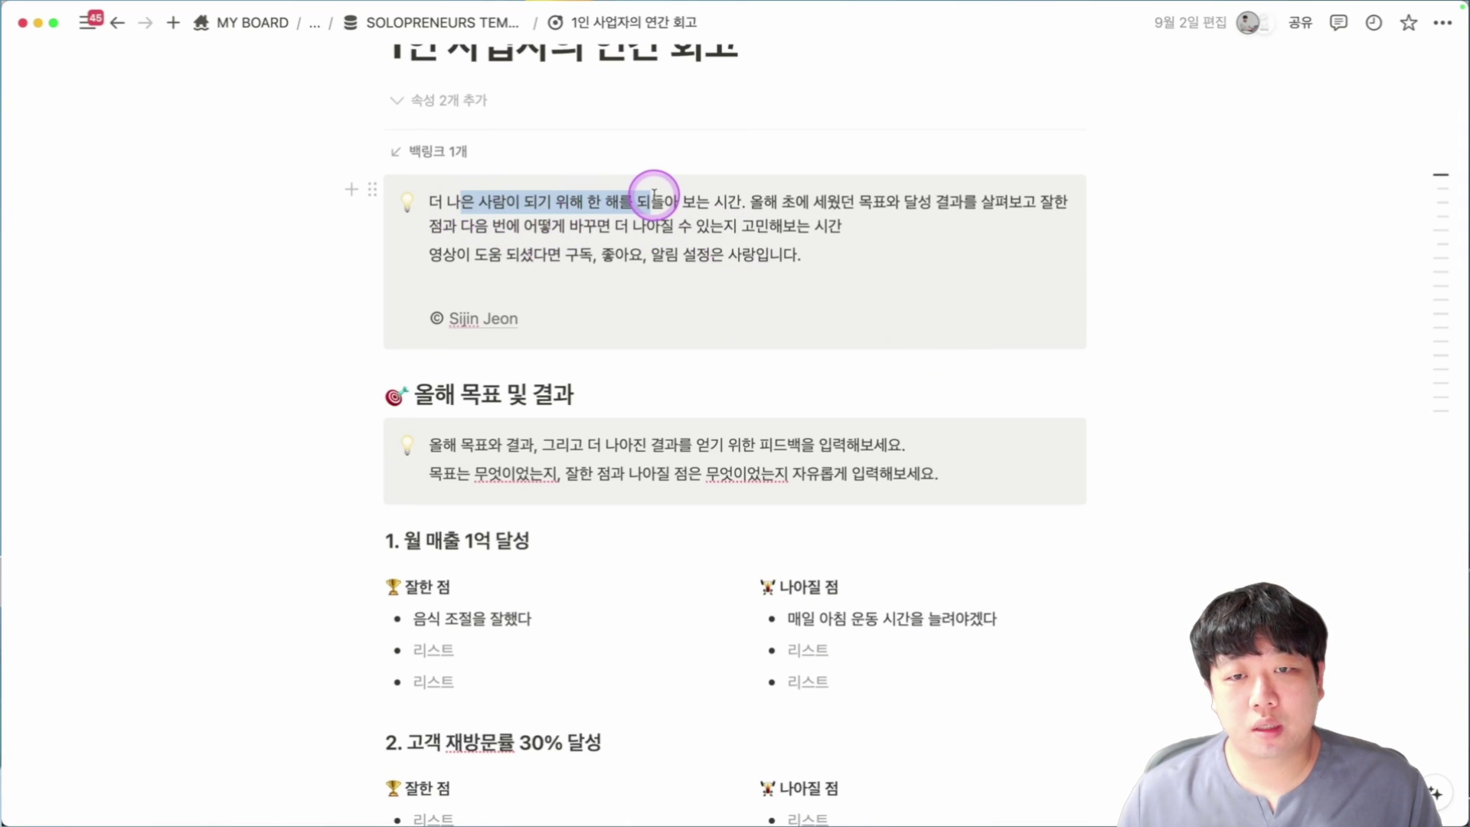
{"action": "scroll", "coordinate": [789, 247], "scroll_direction": "down", "scroll_amount": 4}
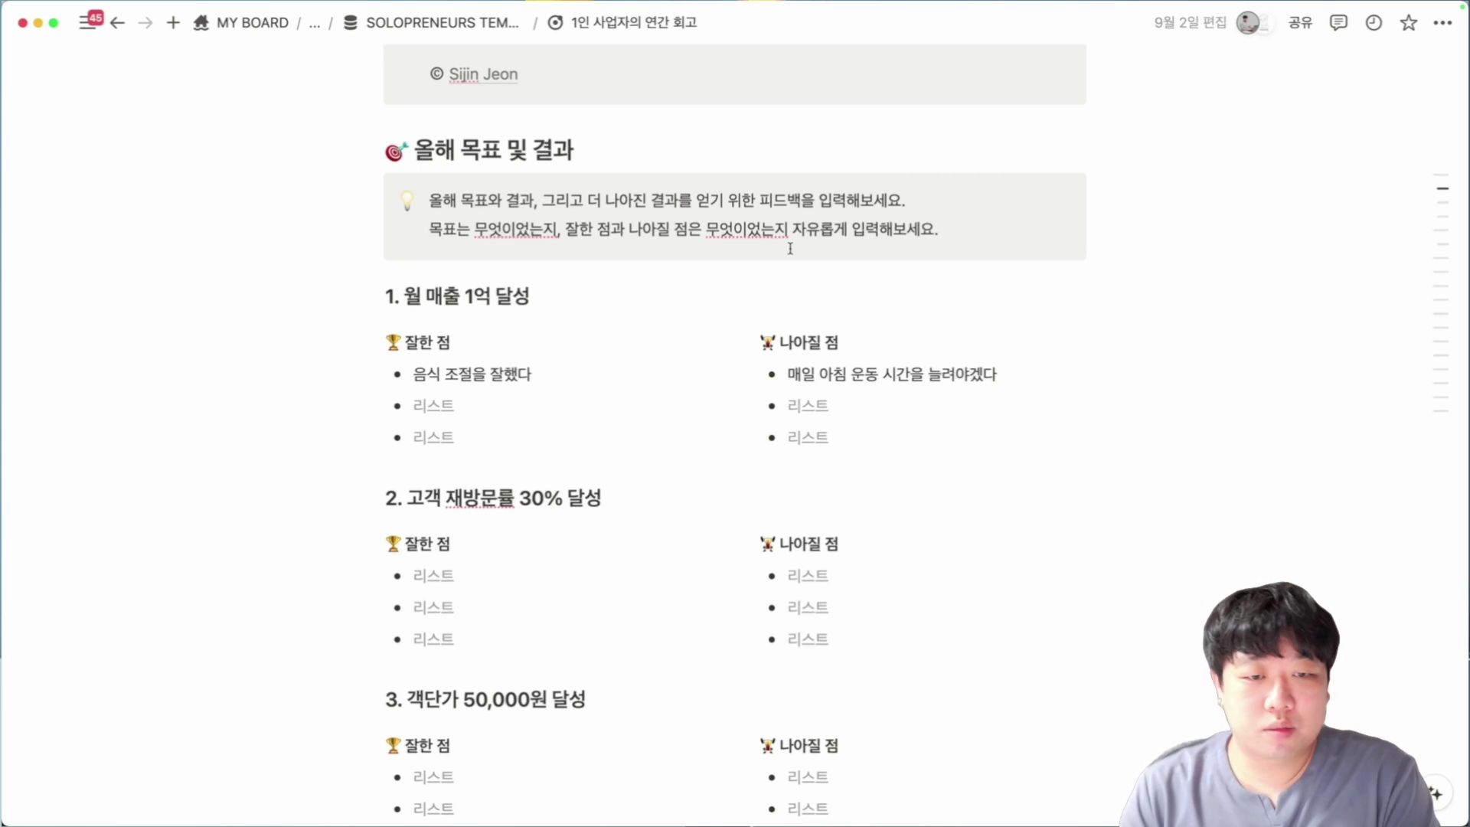
{"action": "scroll", "coordinate": [790, 248], "scroll_direction": "down", "scroll_amount": 1}
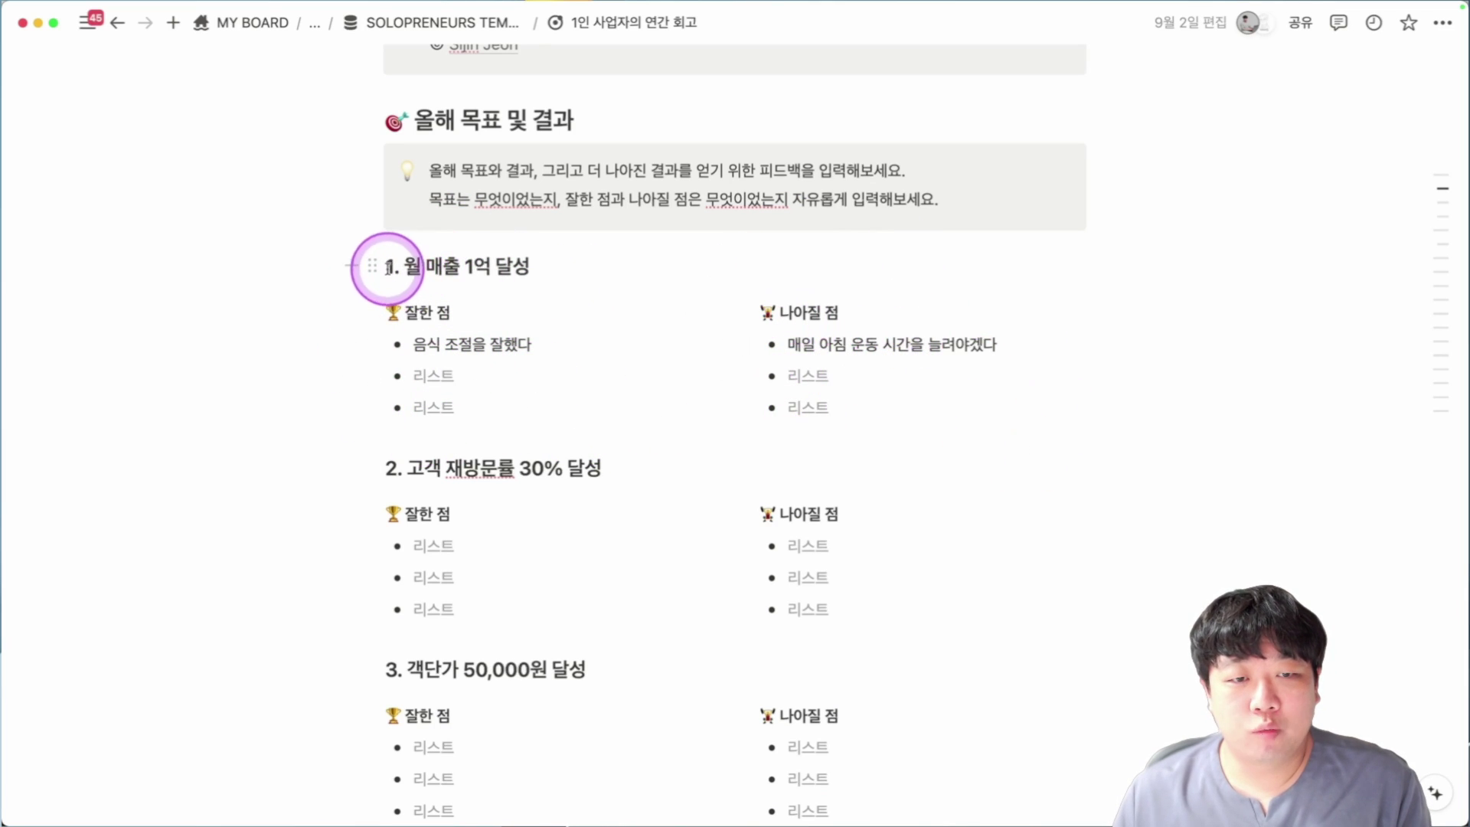
{"action": "left_click_drag", "start_coordinate": [387, 267], "coordinate": [606, 276]}
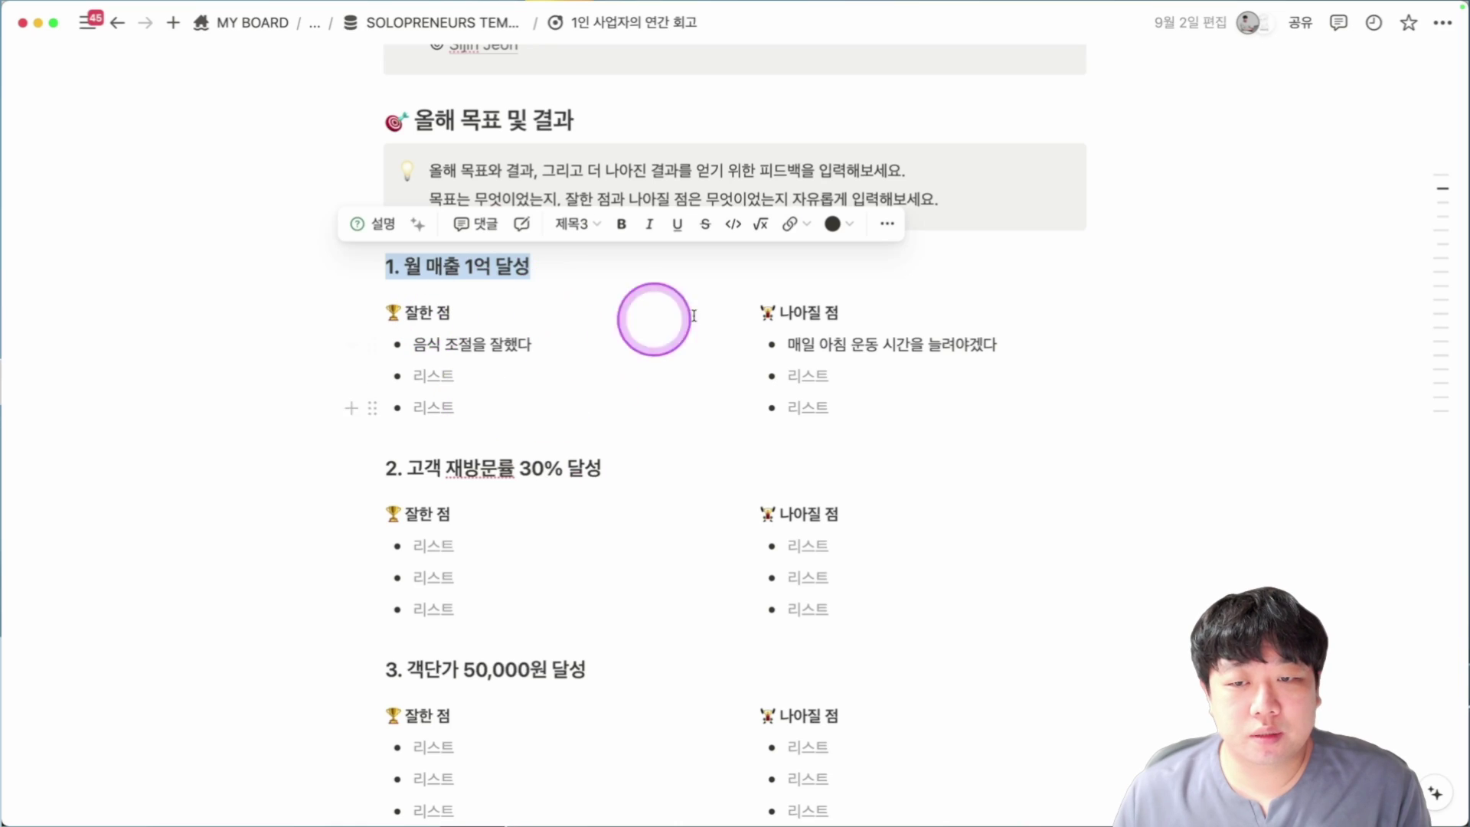
{"action": "scroll", "coordinate": [897, 382], "scroll_direction": "down", "scroll_amount": 10}
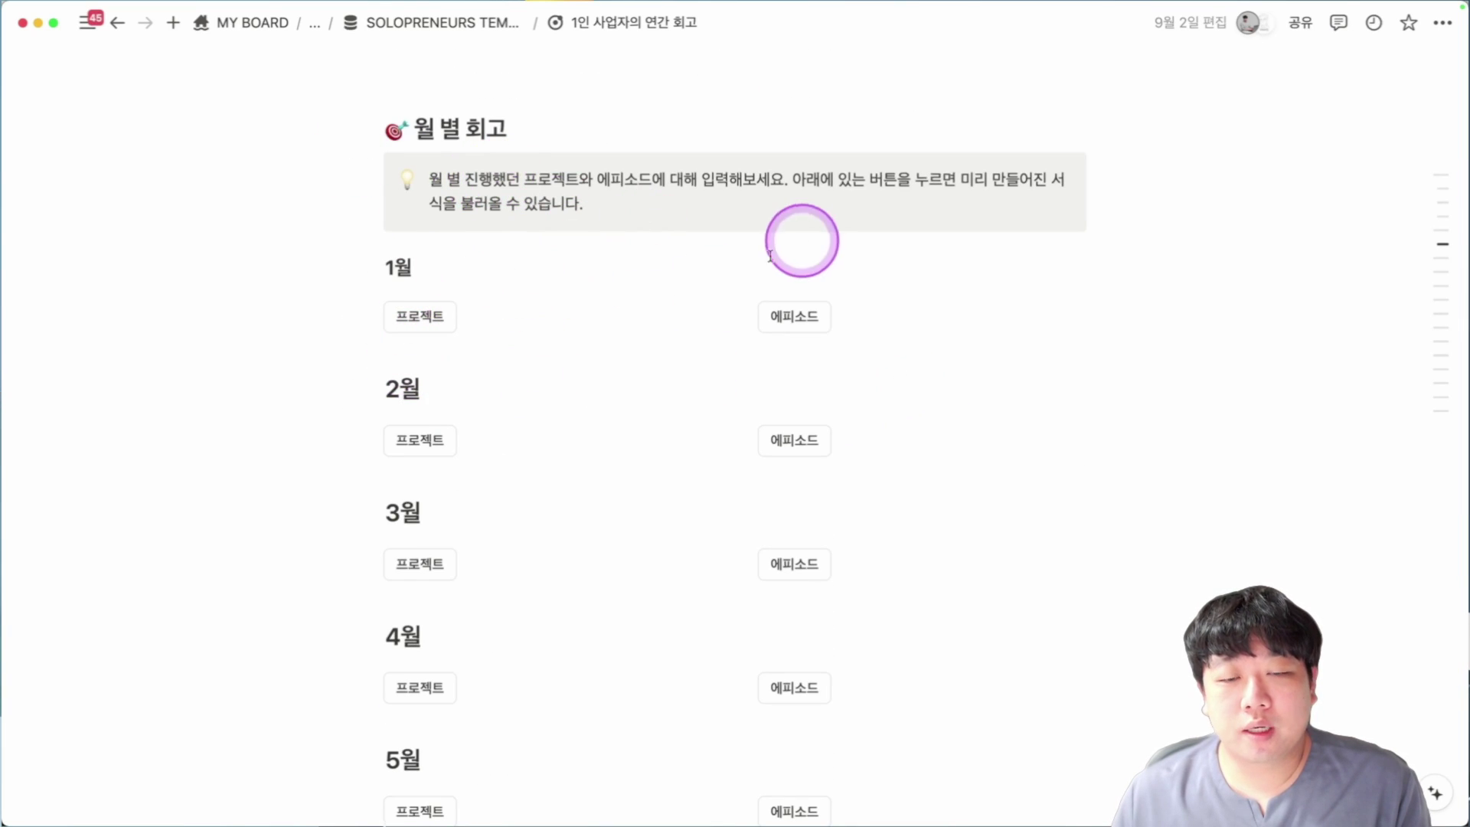
Insert January's 프로젝트 and 에피소드 review templates into the monthly section.
{"action": "scroll", "coordinate": [517, 396], "scroll_direction": "down", "scroll_amount": 1}
{"action": "left_click", "coordinate": [438, 310]}
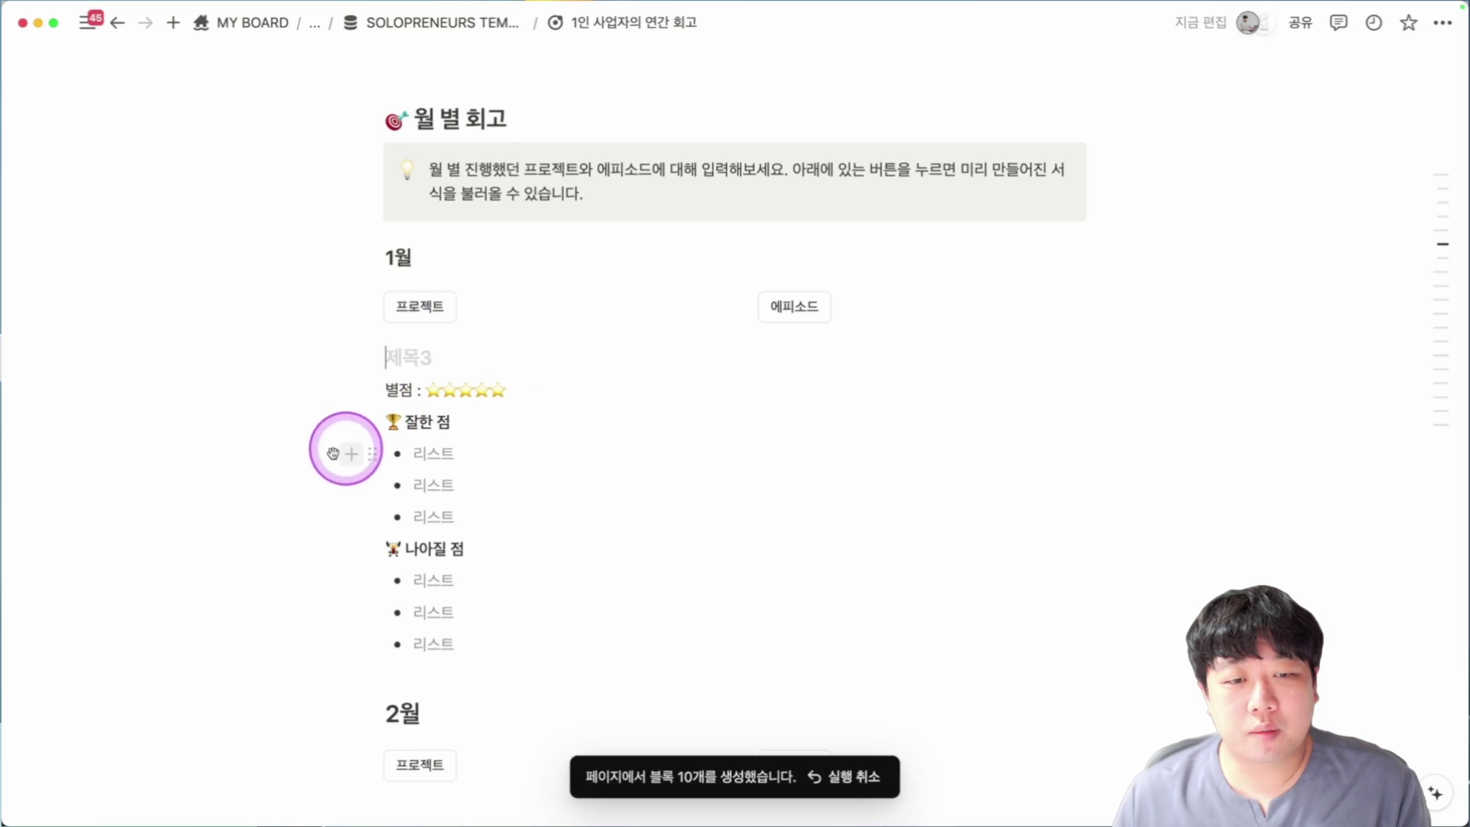
{"action": "scroll", "coordinate": [335, 383], "scroll_direction": "down", "scroll_amount": 1}
{"action": "left_click_drag", "start_coordinate": [296, 327], "coordinate": [513, 591]}
{"action": "left_click", "coordinate": [795, 277]}
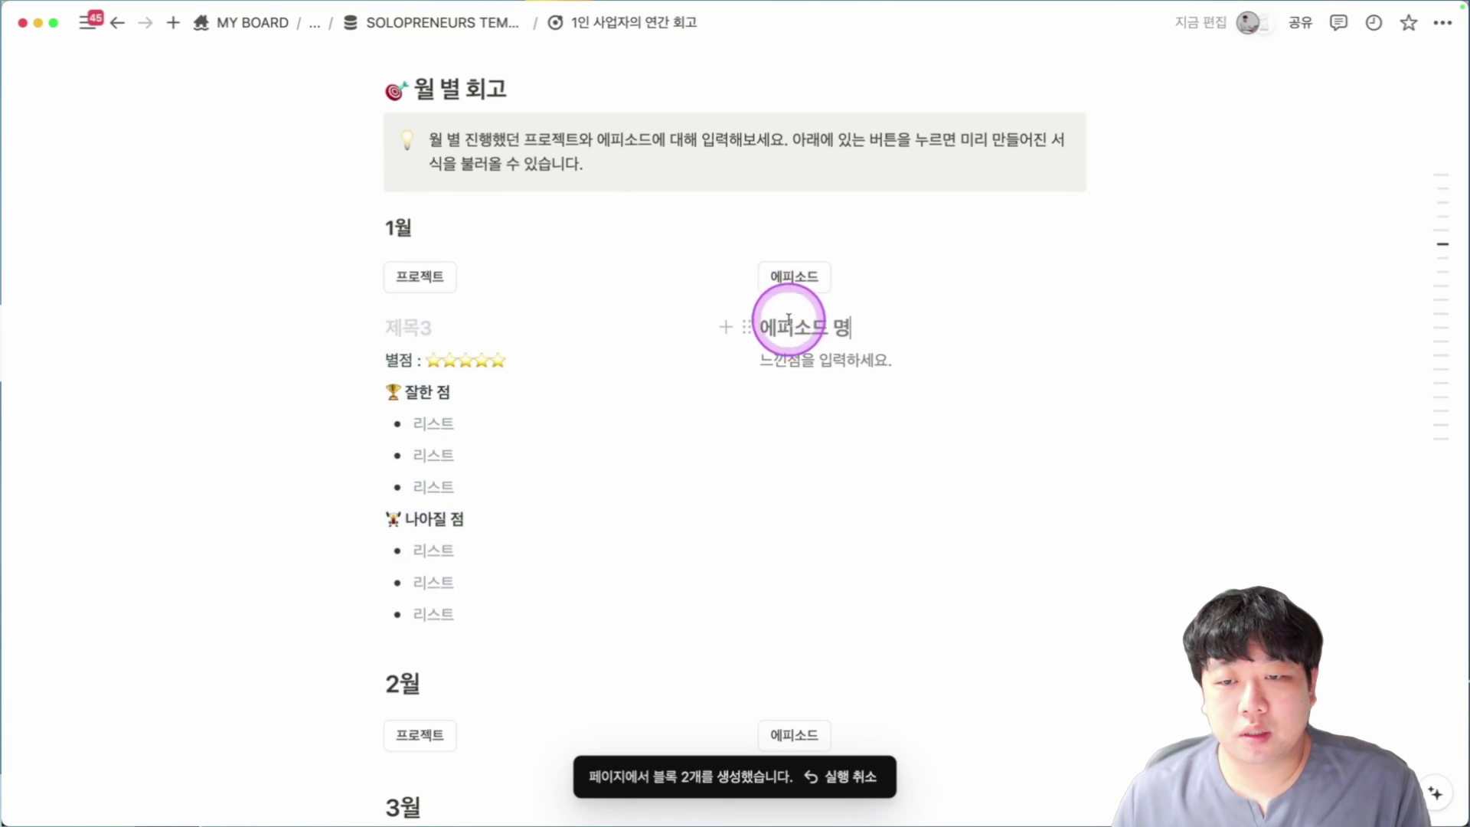
Reduce the January project's 별점 rating to three stars.
{"action": "scroll", "coordinate": [799, 427], "scroll_direction": "down", "scroll_amount": 1}
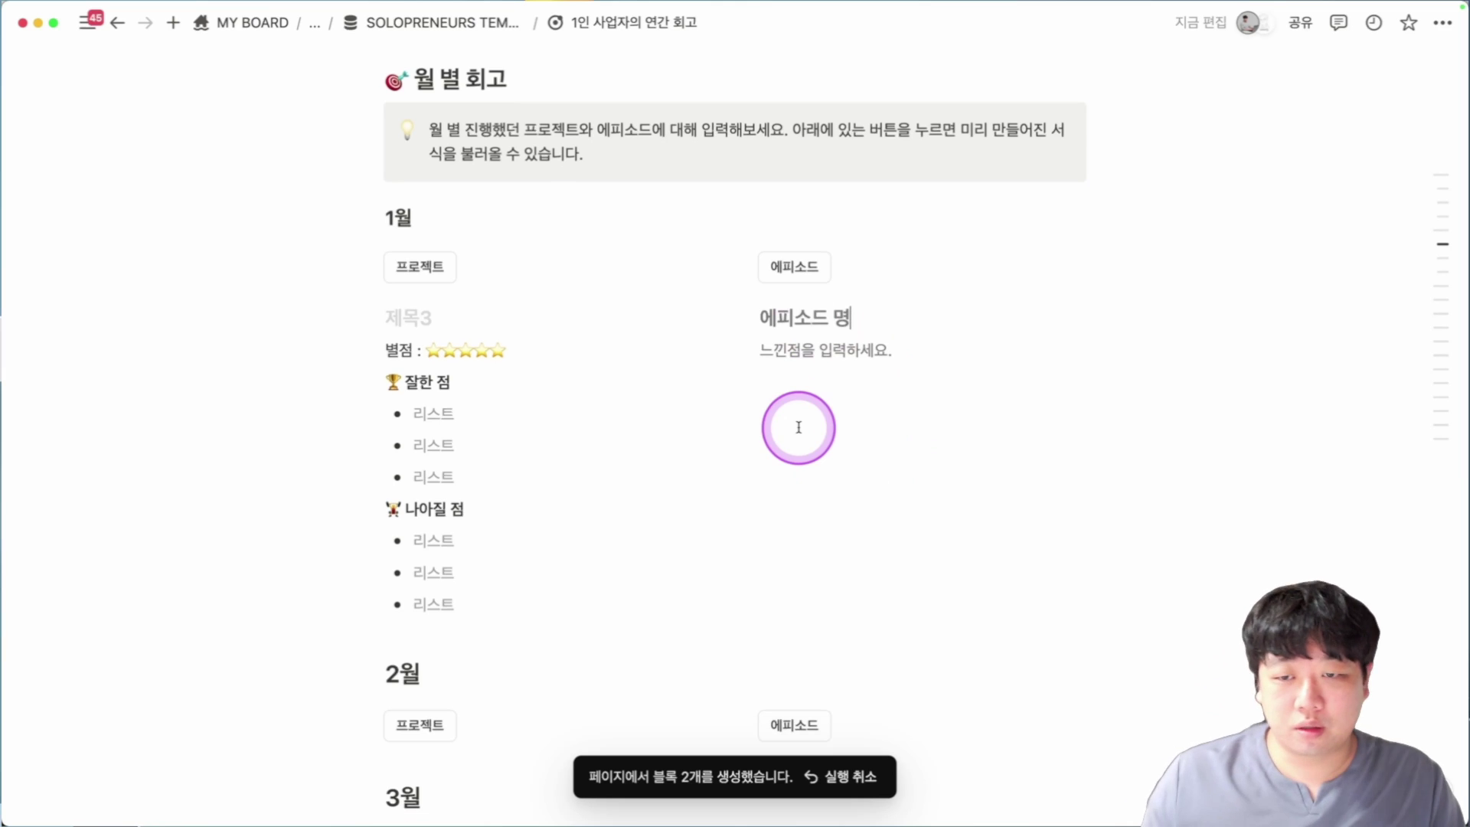
{"action": "scroll", "coordinate": [788, 470], "scroll_direction": "down", "scroll_amount": 1}
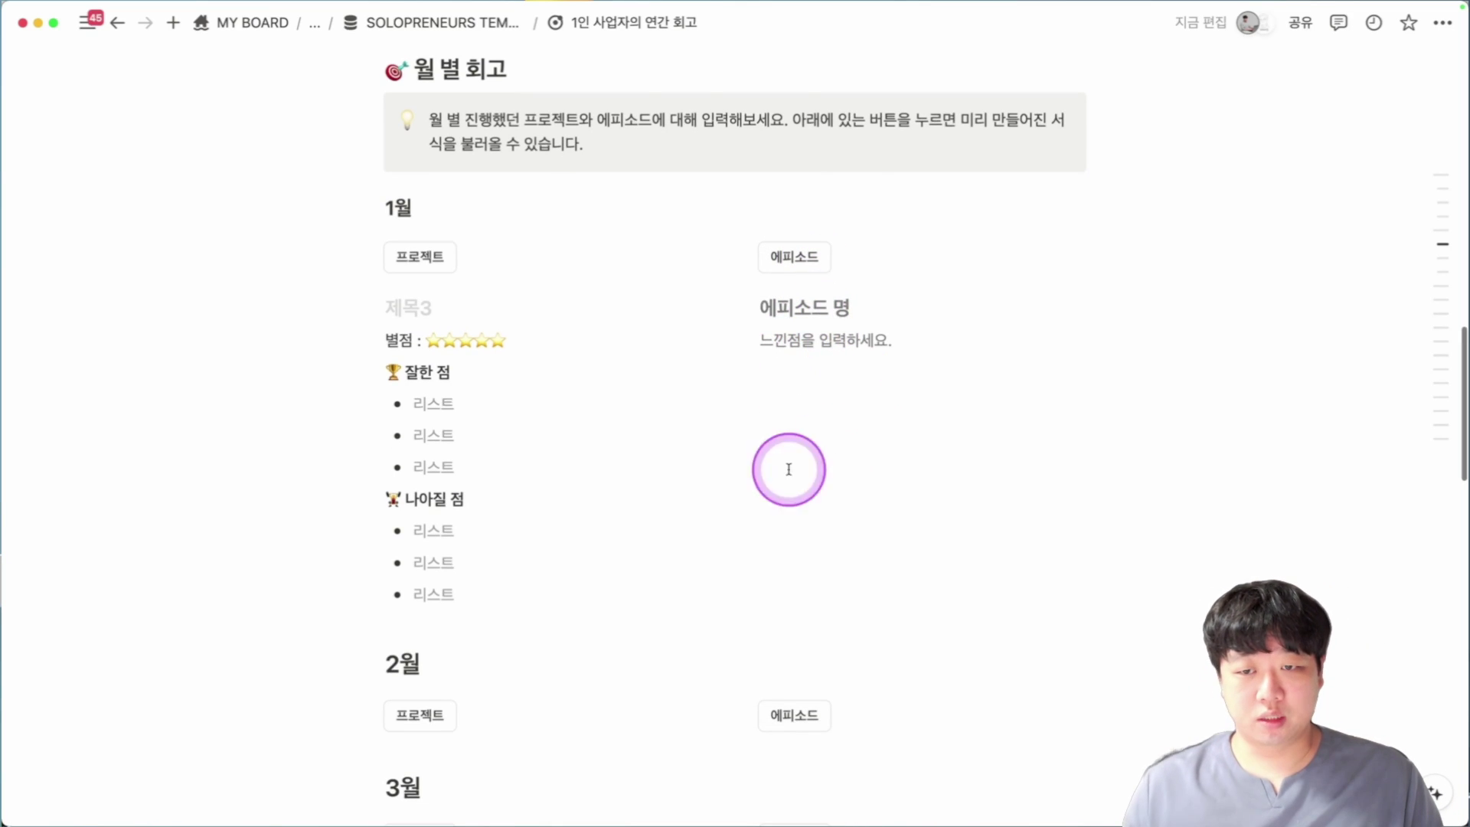
{"action": "scroll", "coordinate": [682, 463], "scroll_direction": "down", "scroll_amount": 5}
{"action": "scroll", "coordinate": [691, 435], "scroll_direction": "down", "scroll_amount": 20}
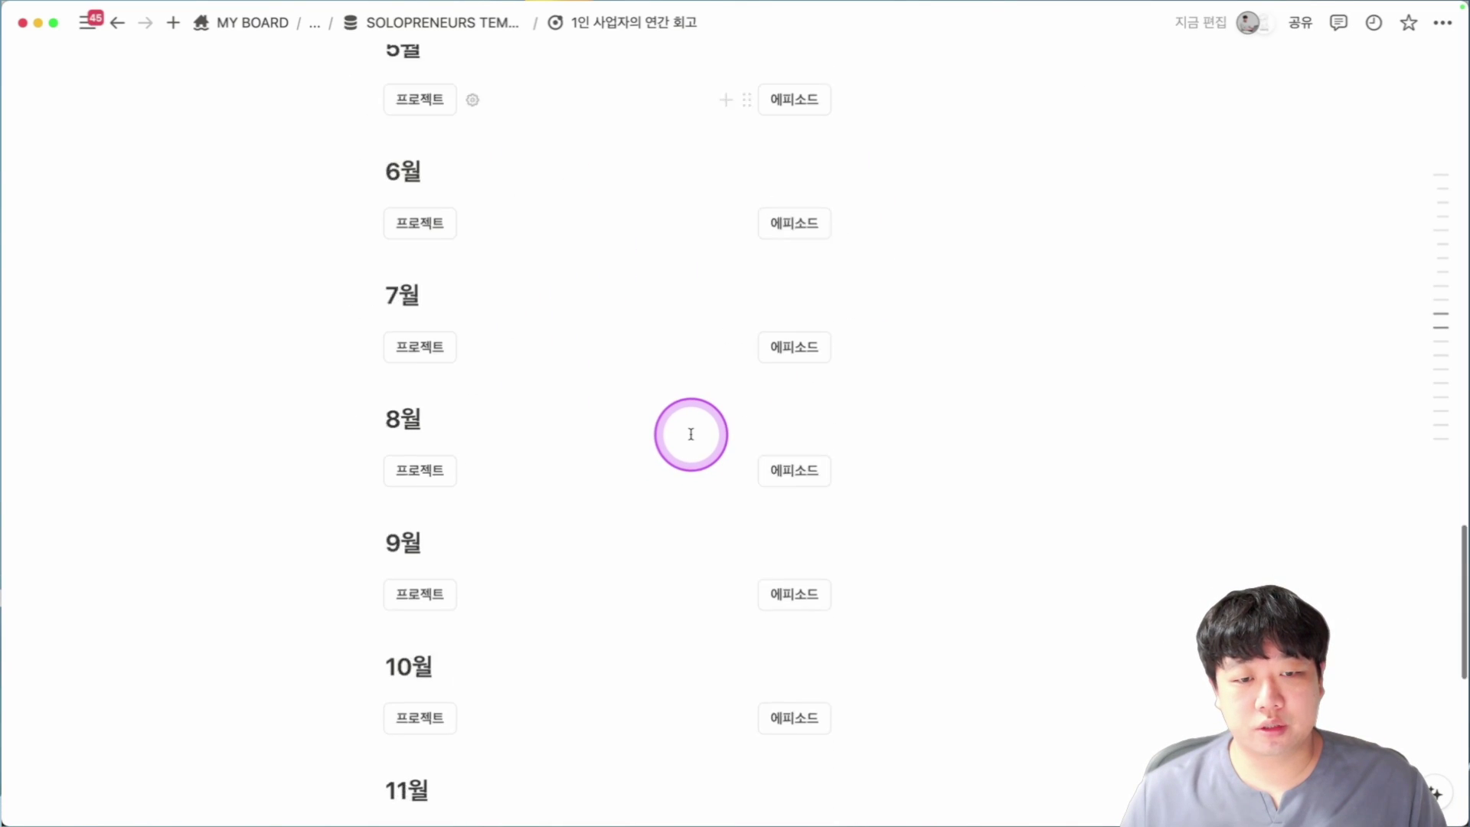
{"action": "scroll", "coordinate": [698, 348], "scroll_direction": "up", "scroll_amount": 20}
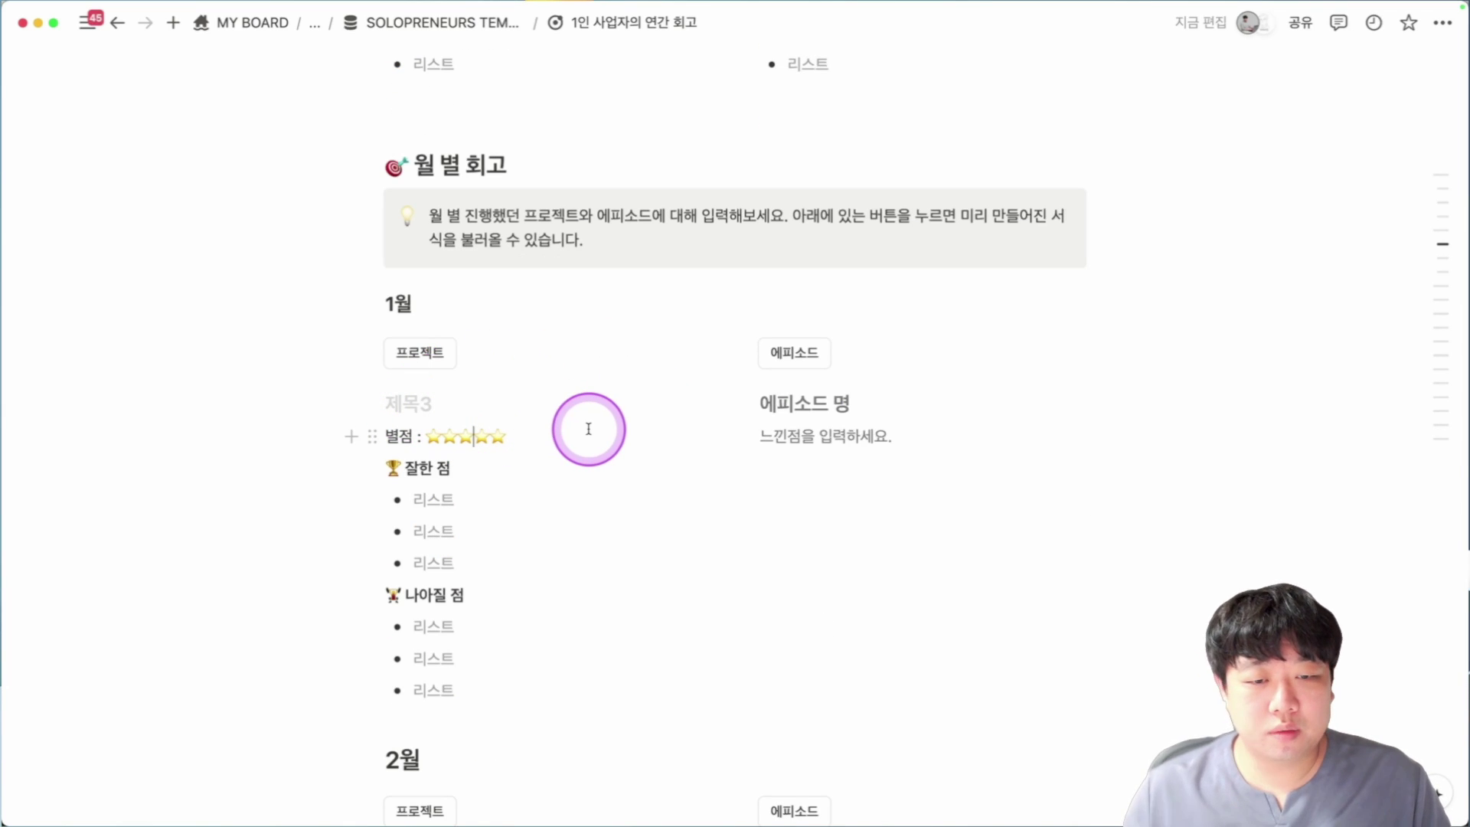
{"action": "key", "text": "BackSpace"}
{"action": "key", "text": "BackSpace"}
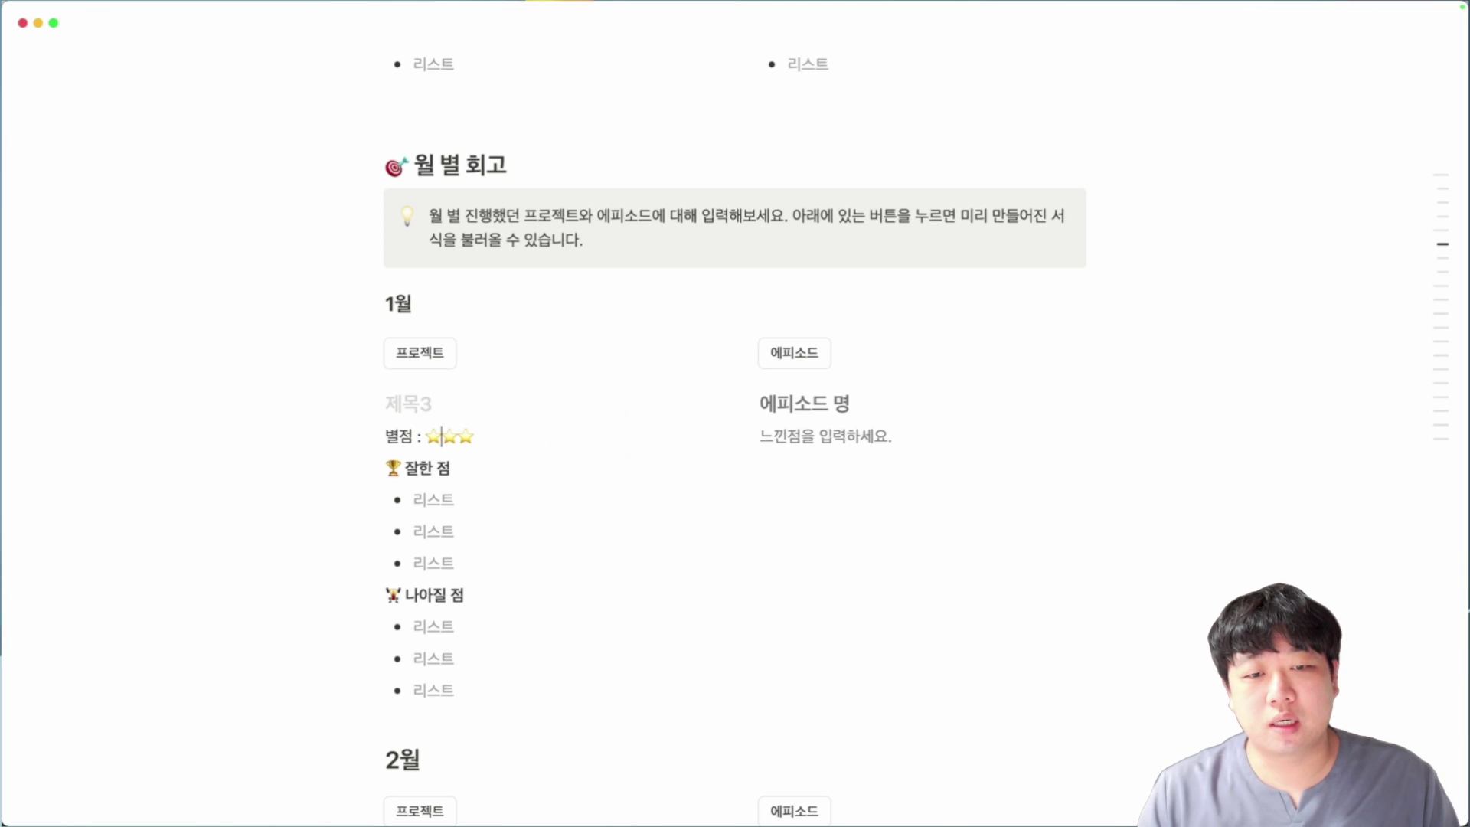
{"action": "scroll", "coordinate": [597, 456], "scroll_direction": "down", "scroll_amount": 20}
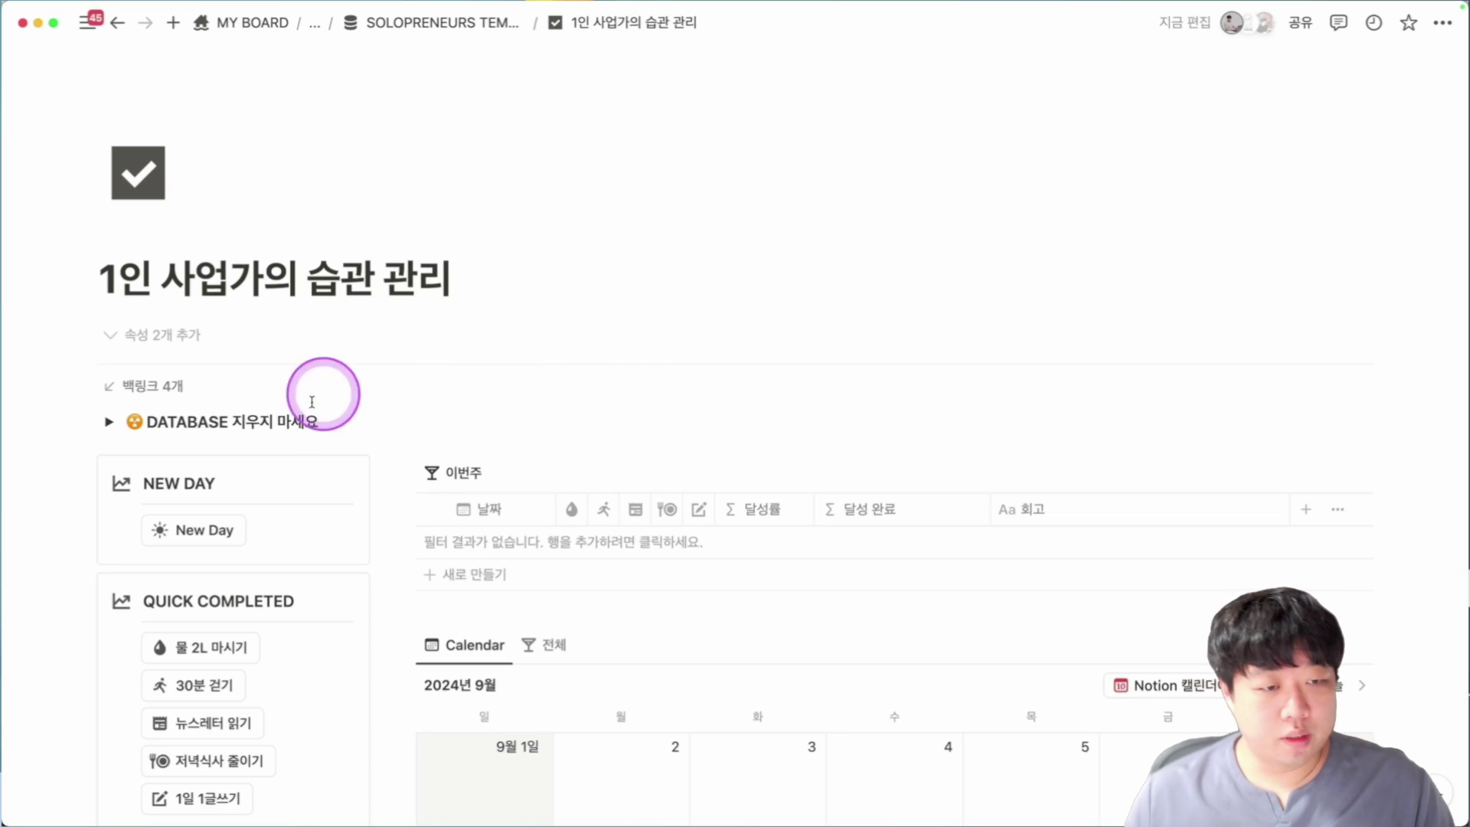
Expand the DATABASE 지우지 마세요 toggle to view HABIT TRACKER DB, then collapse it again.
{"action": "scroll", "coordinate": [520, 337], "scroll_direction": "down", "scroll_amount": 2}
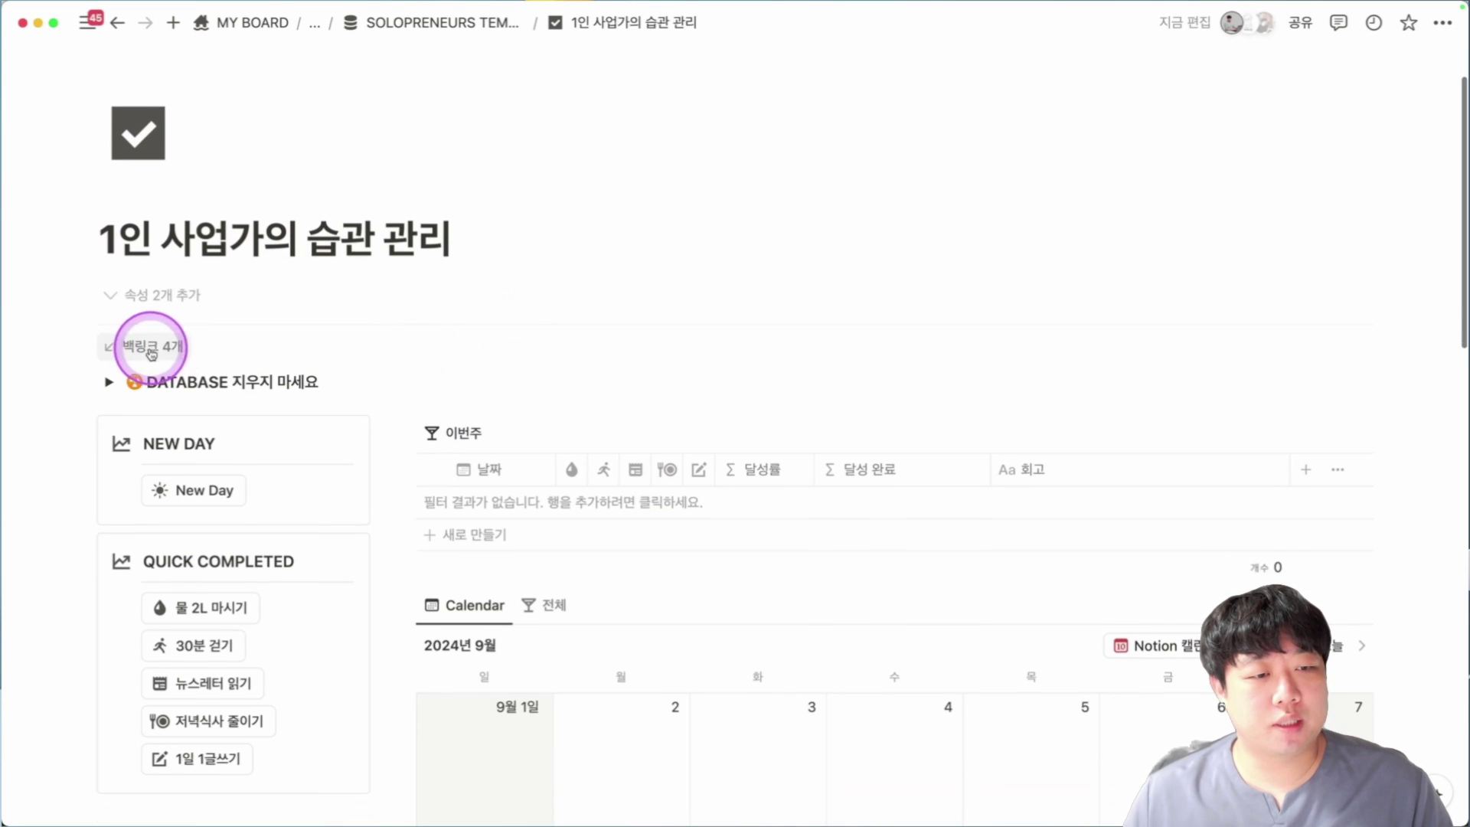
{"action": "left_click", "coordinate": [110, 382]}
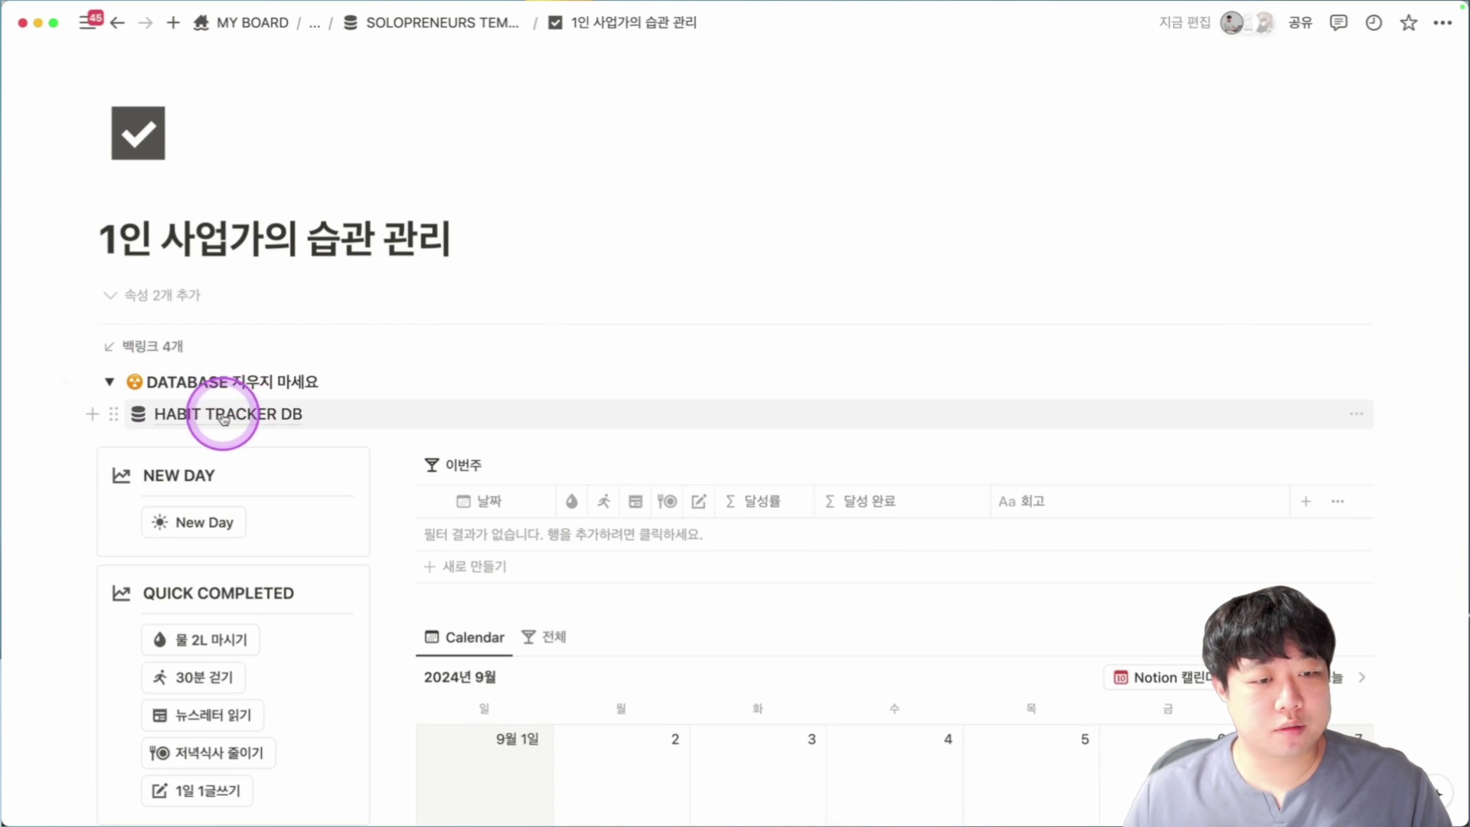
{"action": "scroll", "coordinate": [285, 417], "scroll_direction": "down", "scroll_amount": 1}
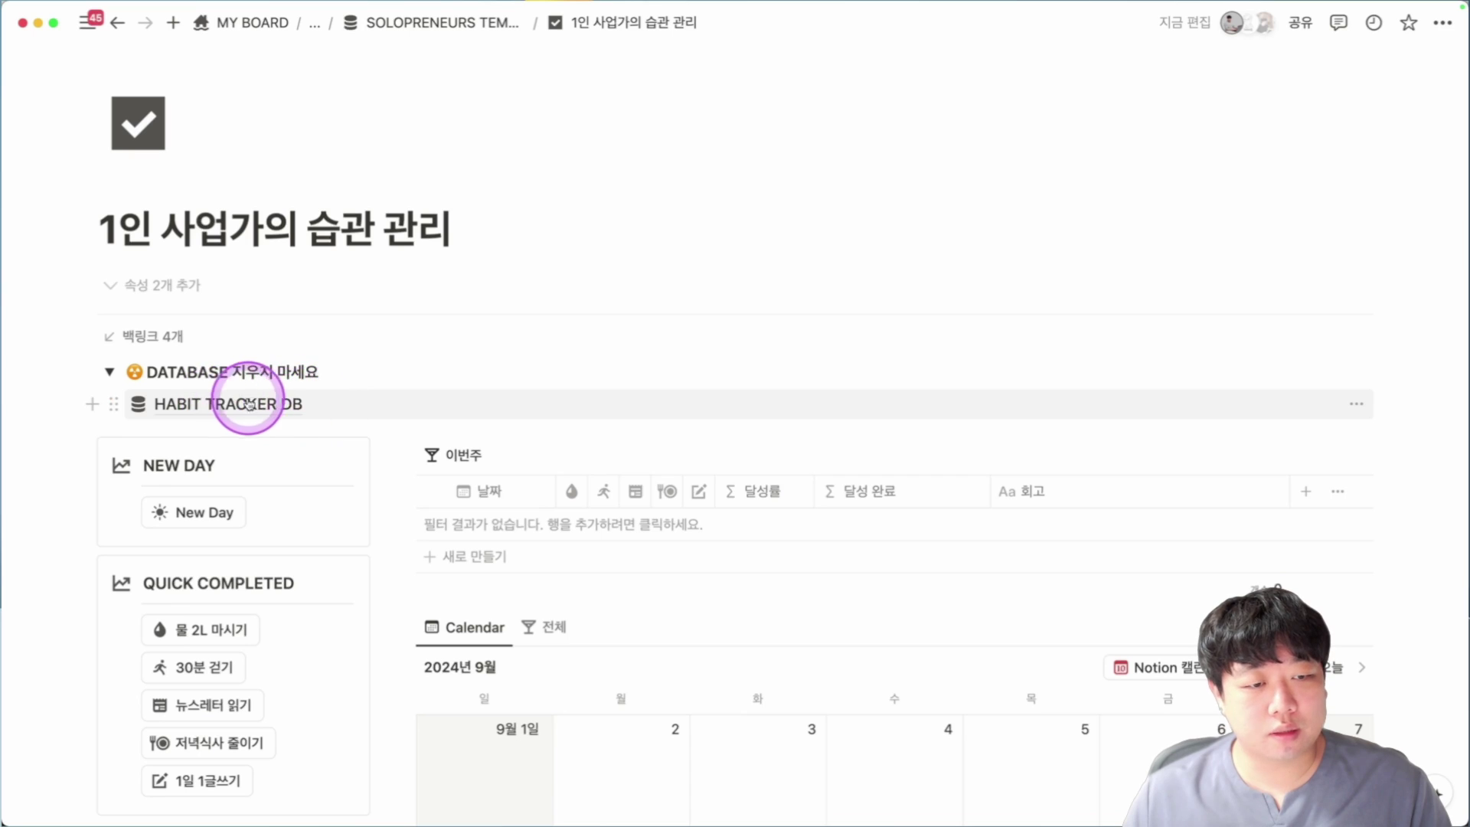
{"action": "mouse_move", "coordinate": [224, 406]}
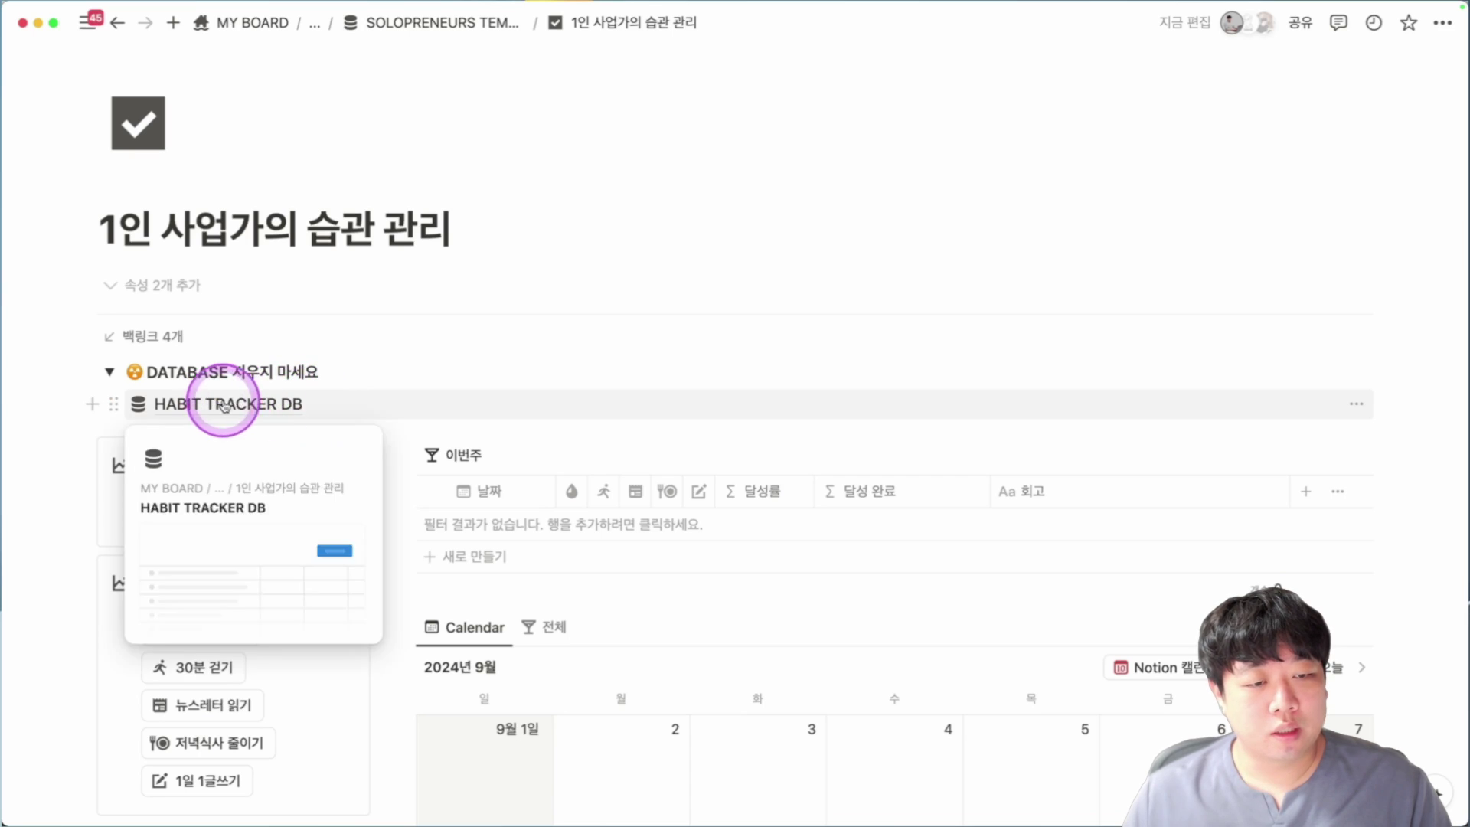
{"action": "left_click", "coordinate": [121, 371]}
{"action": "scroll", "coordinate": [100, 359], "scroll_direction": "down", "scroll_amount": 2}
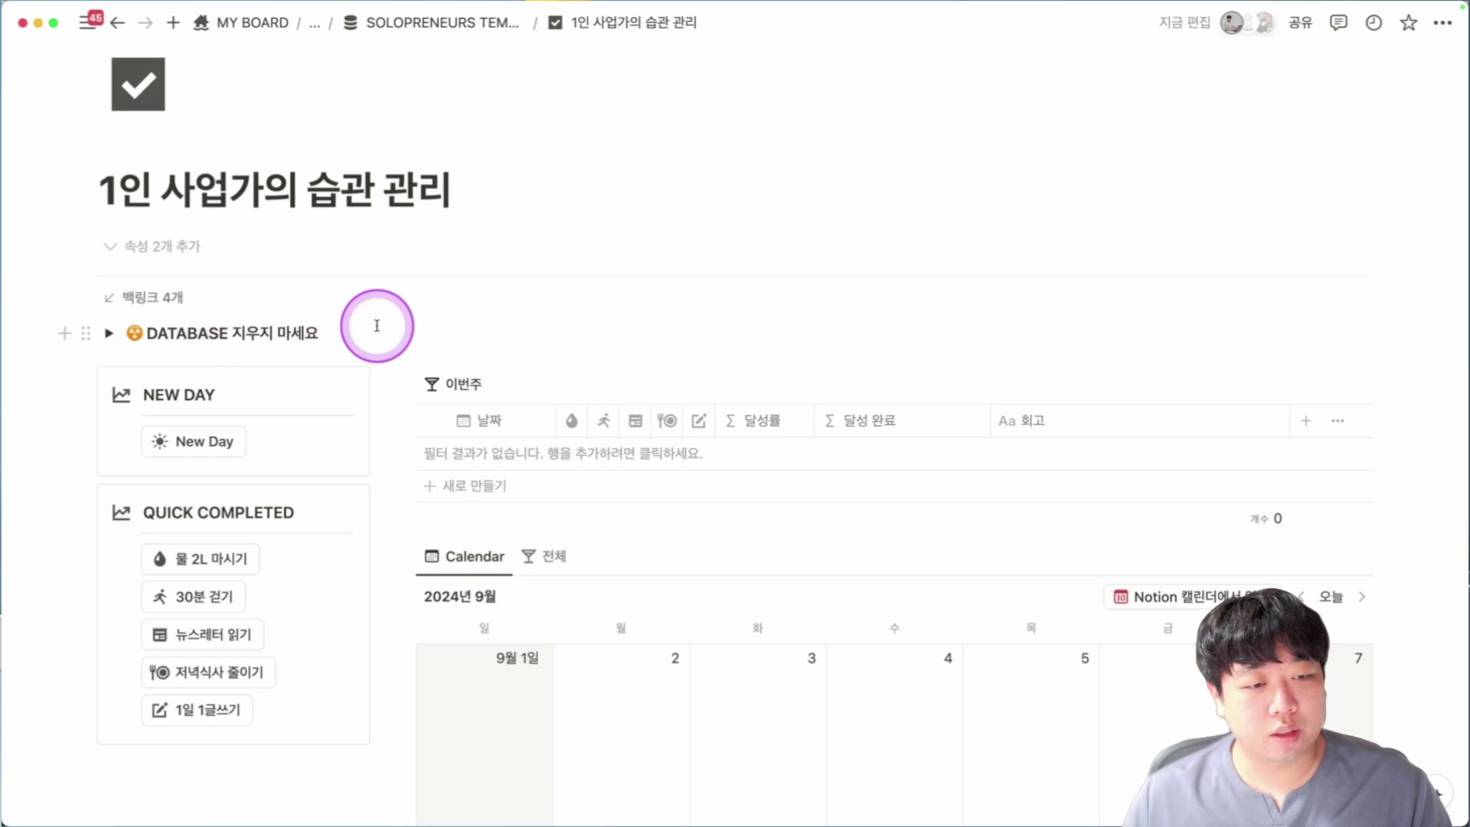
{"action": "scroll", "coordinate": [377, 325], "scroll_direction": "down", "scroll_amount": 3}
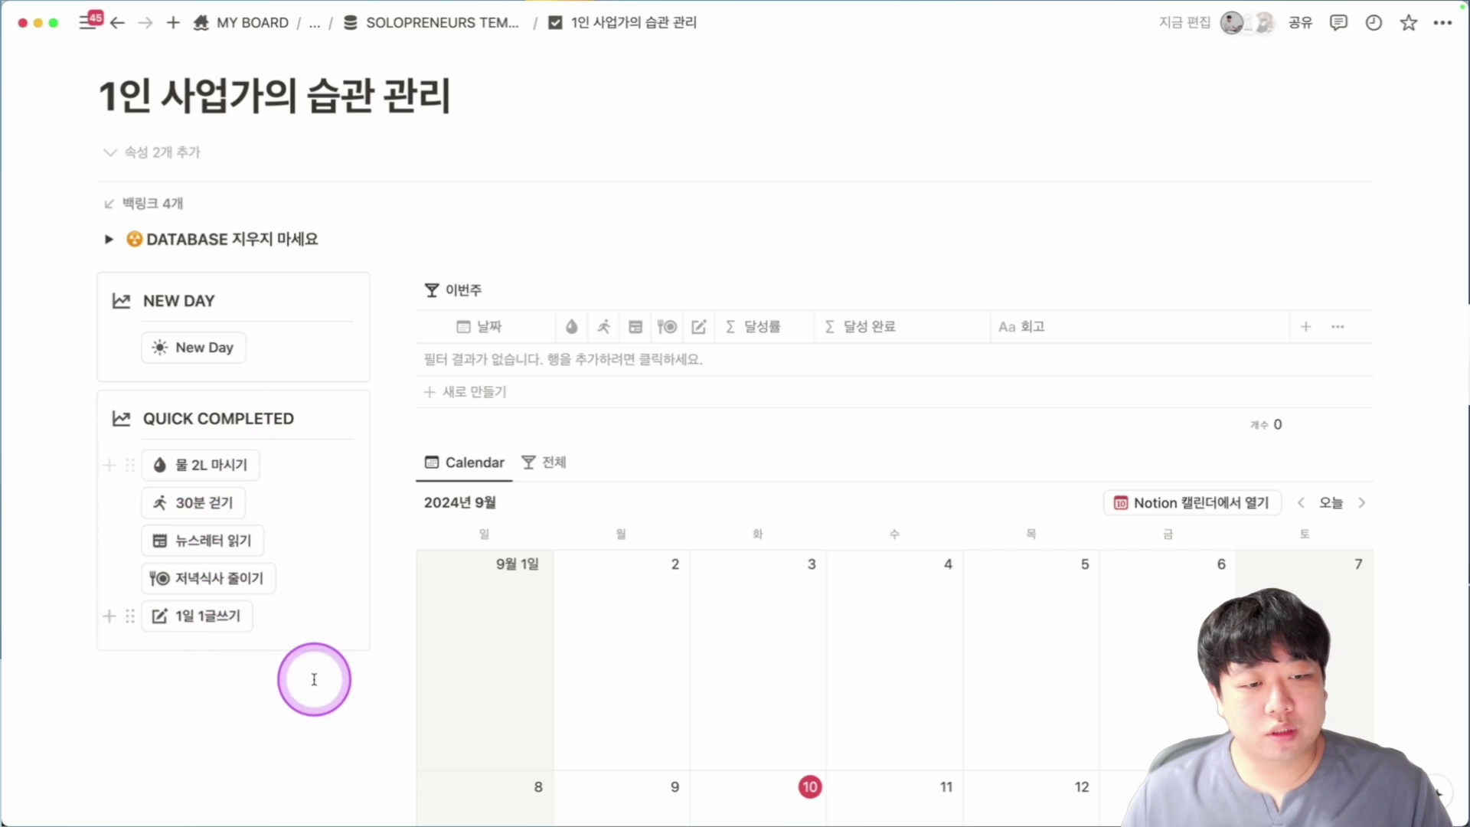
Add a 2024/09/10 day and check off its habits, reaching 100 달성률.
{"action": "left_click", "coordinate": [186, 349]}
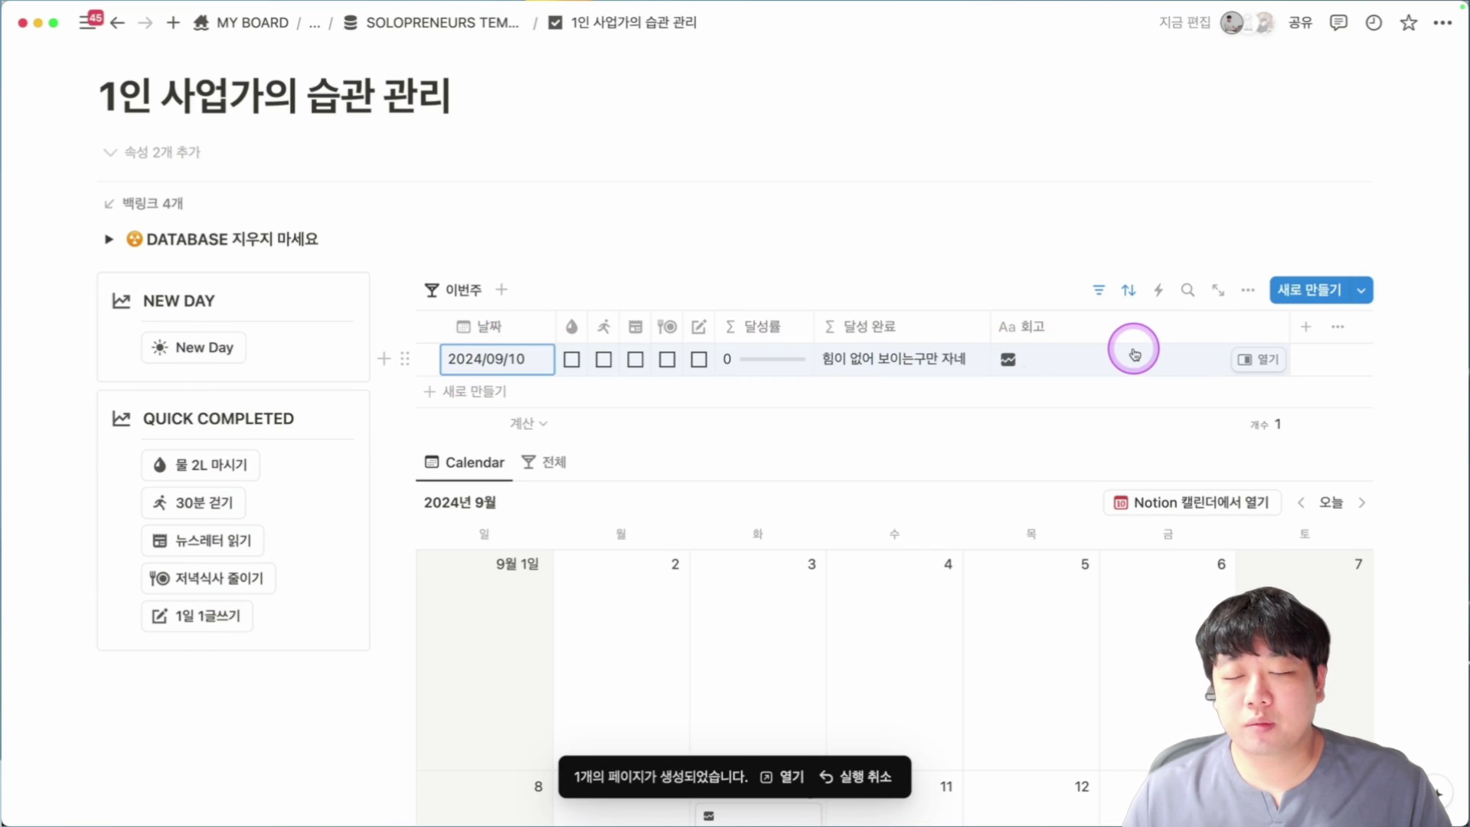
{"action": "left_click", "coordinate": [572, 359]}
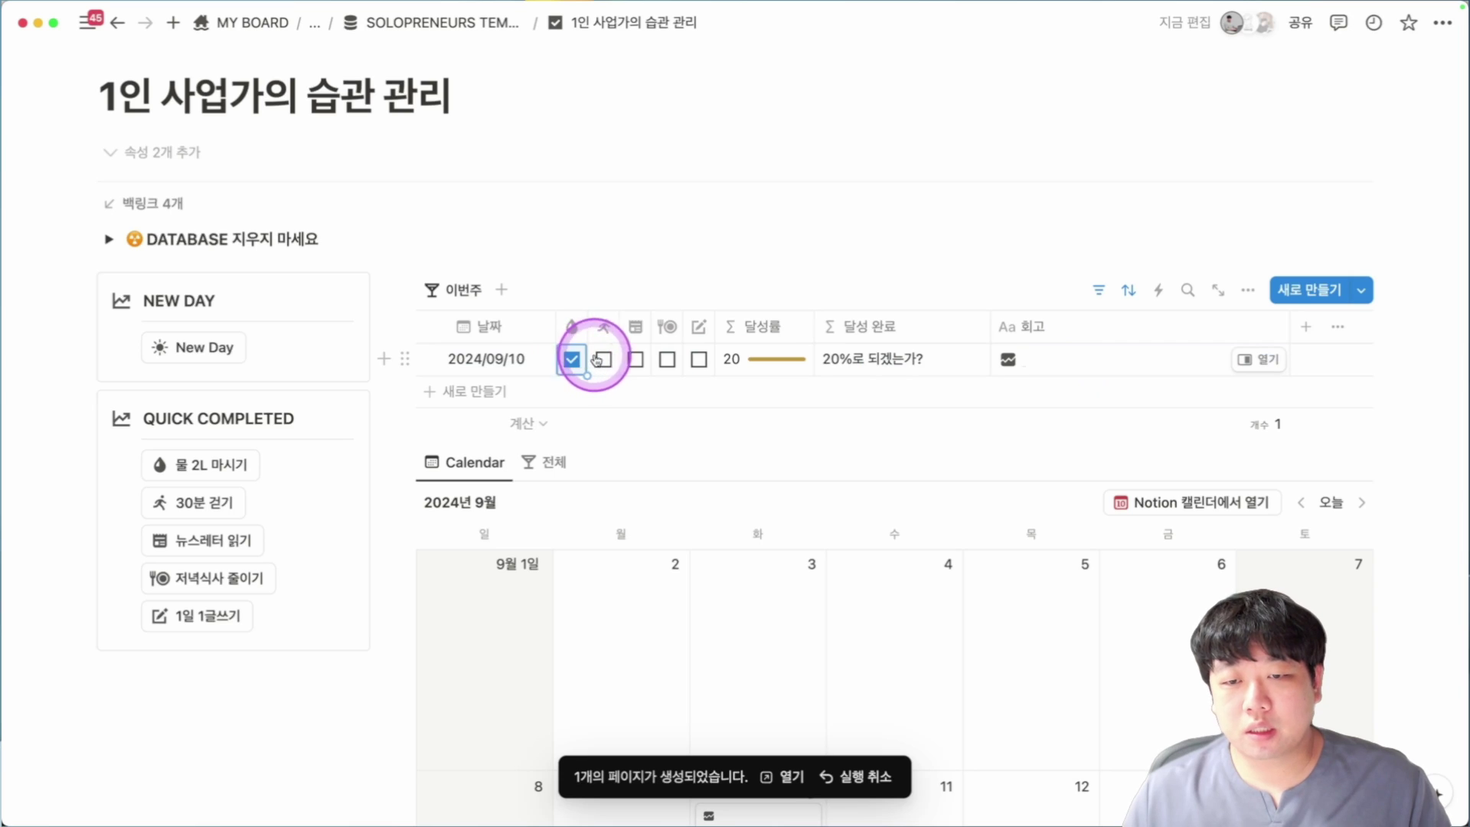
{"action": "left_click", "coordinate": [635, 360]}
{"action": "left_click", "coordinate": [667, 359]}
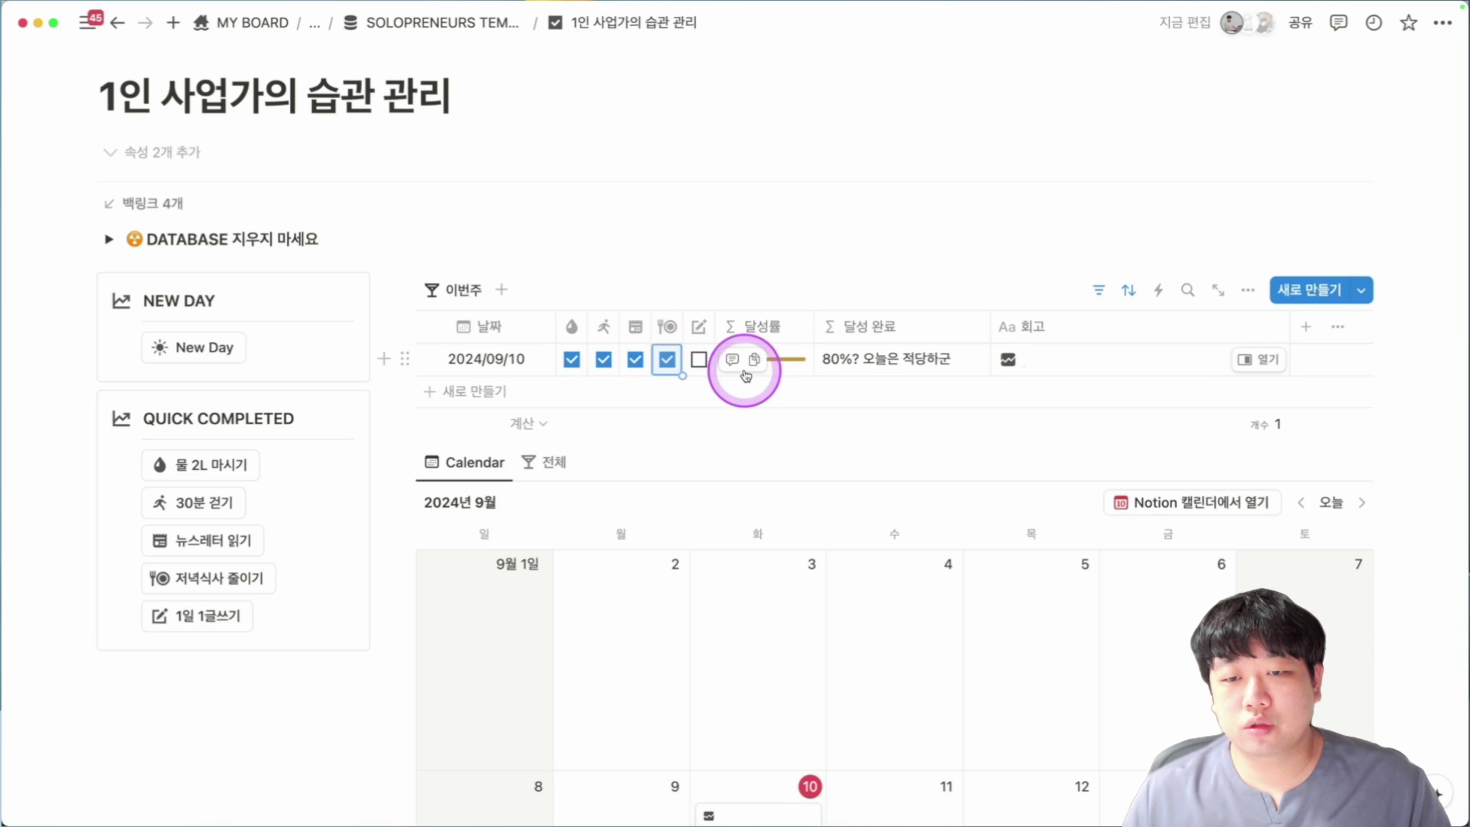
{"action": "left_click", "coordinate": [699, 359]}
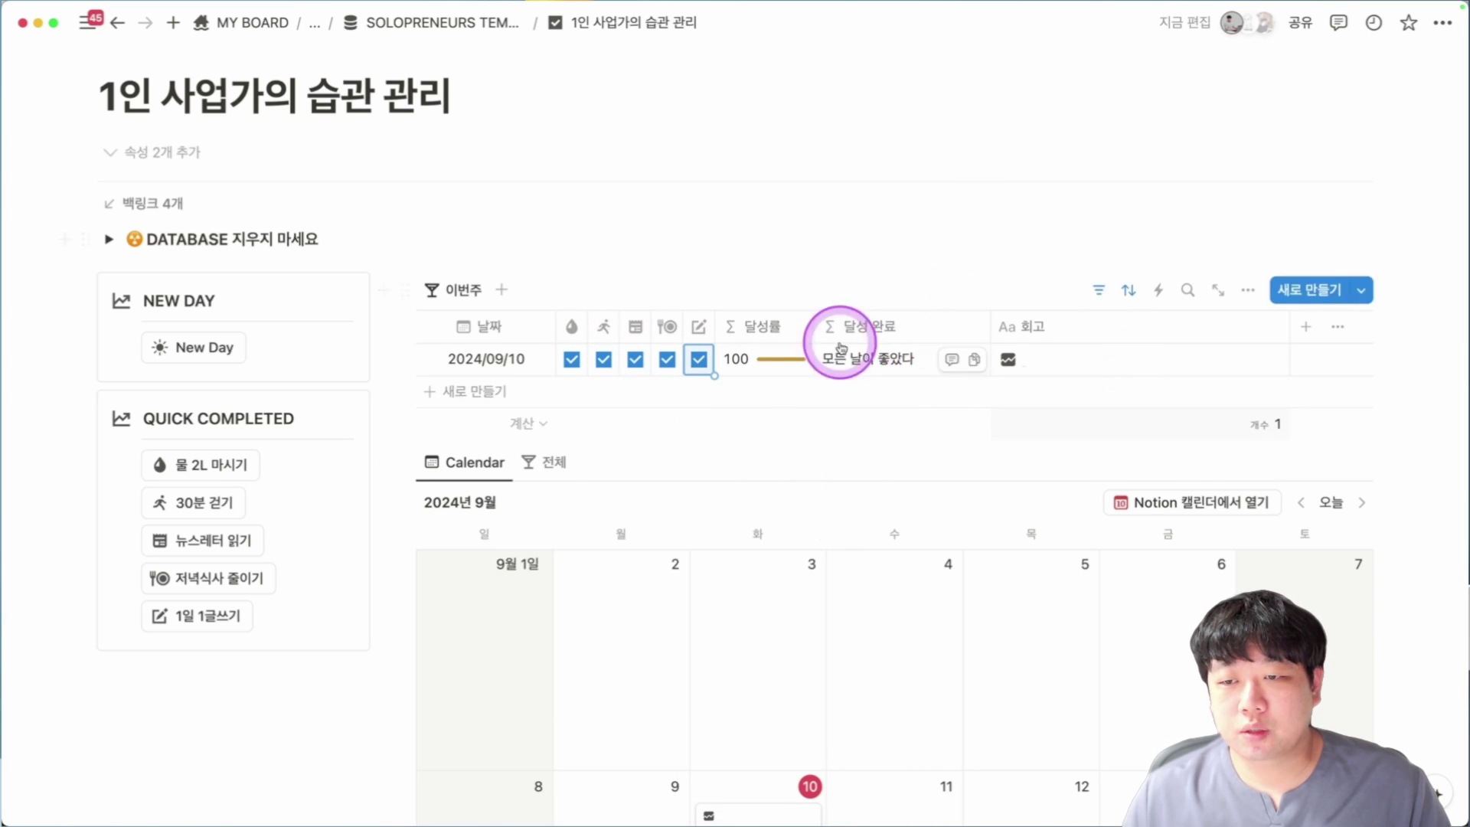
{"action": "left_click", "coordinate": [1141, 373]}
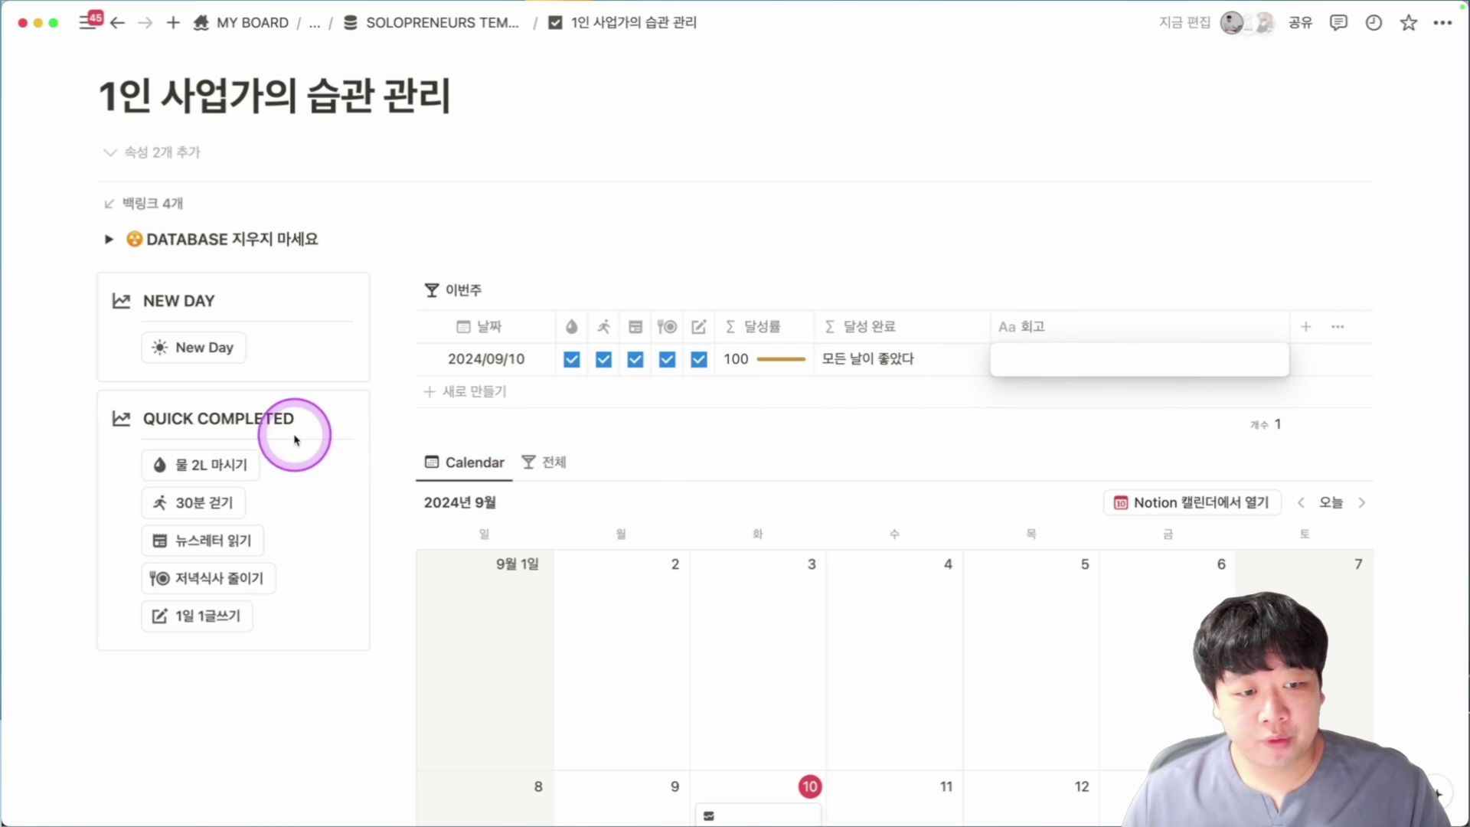
{"action": "key", "text": "Escape"}
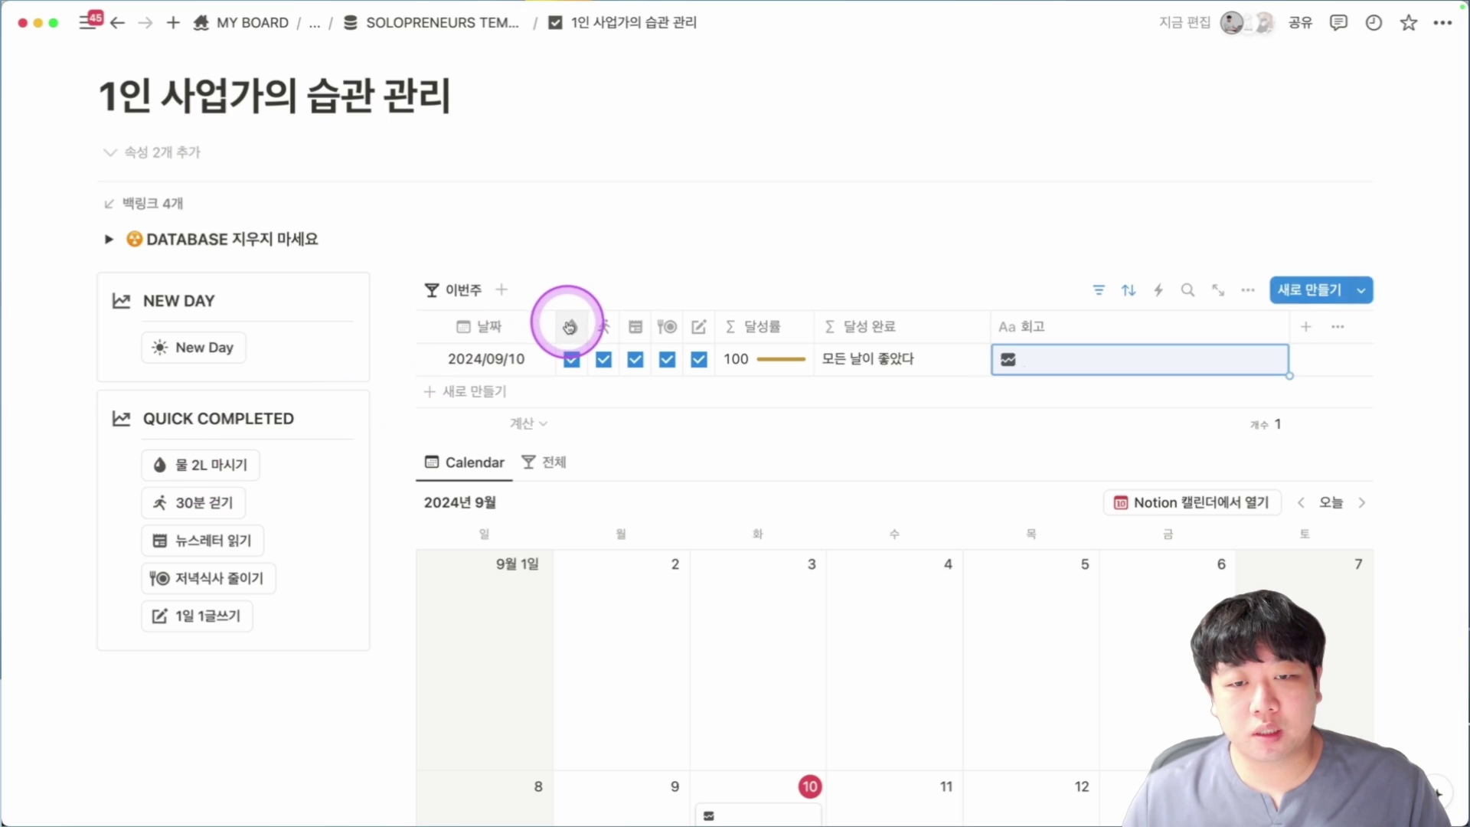
Inspect the 물 2L 마시기 column properties and button settings without changing them.
{"action": "left_click", "coordinate": [572, 330]}
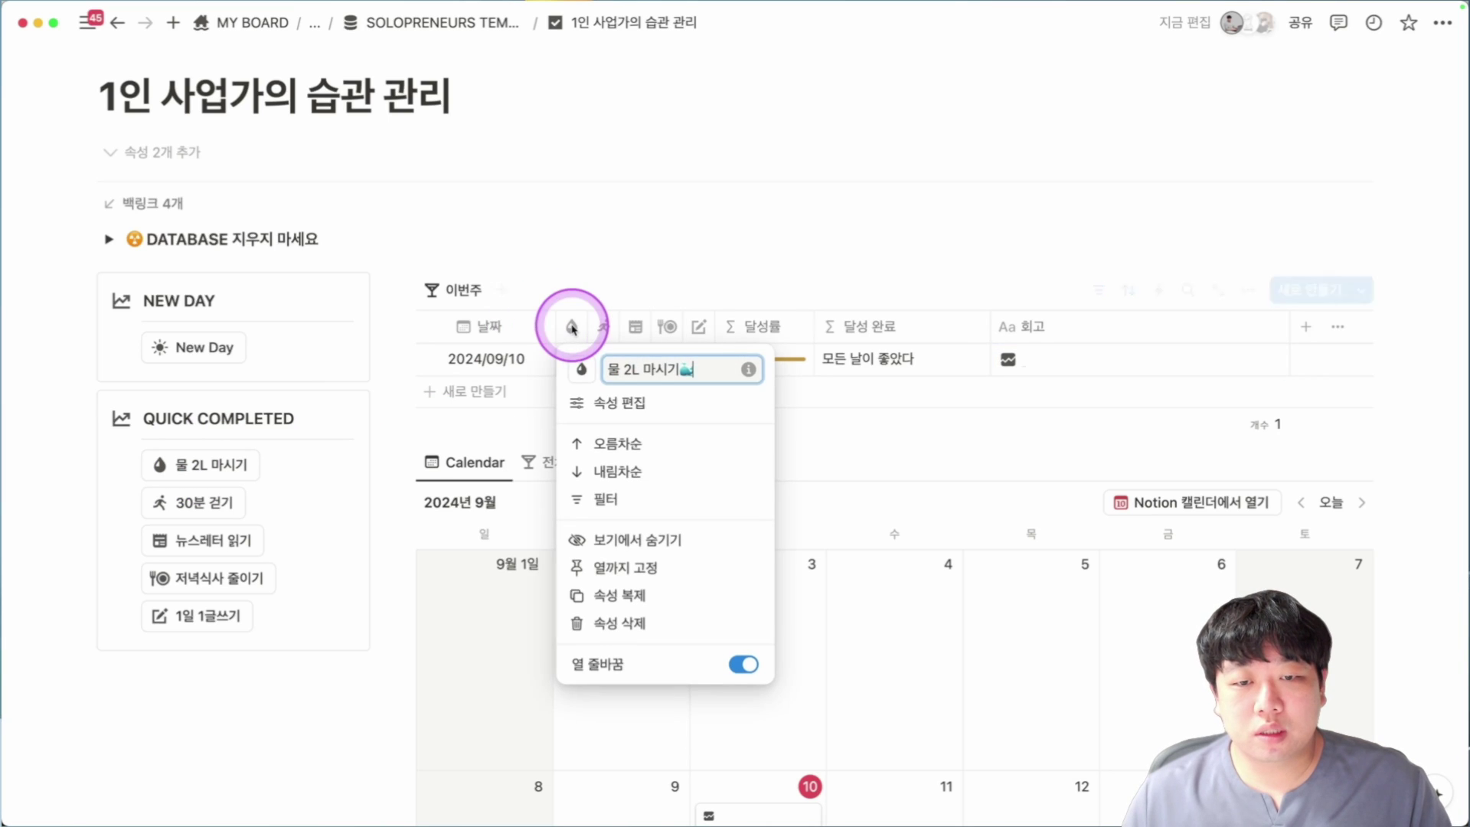
{"action": "left_click", "coordinate": [572, 373]}
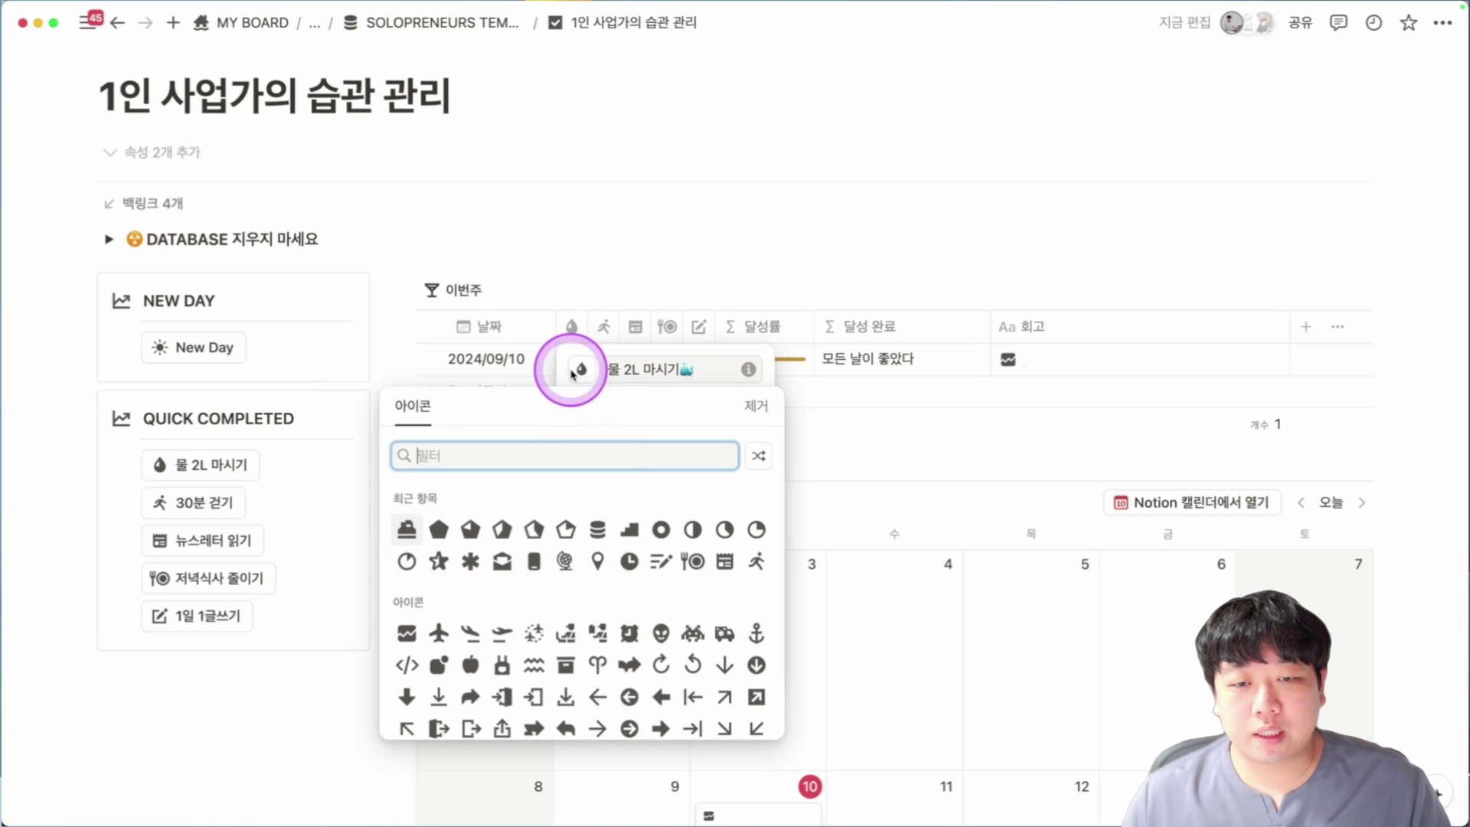
{"action": "left_click", "coordinate": [609, 370]}
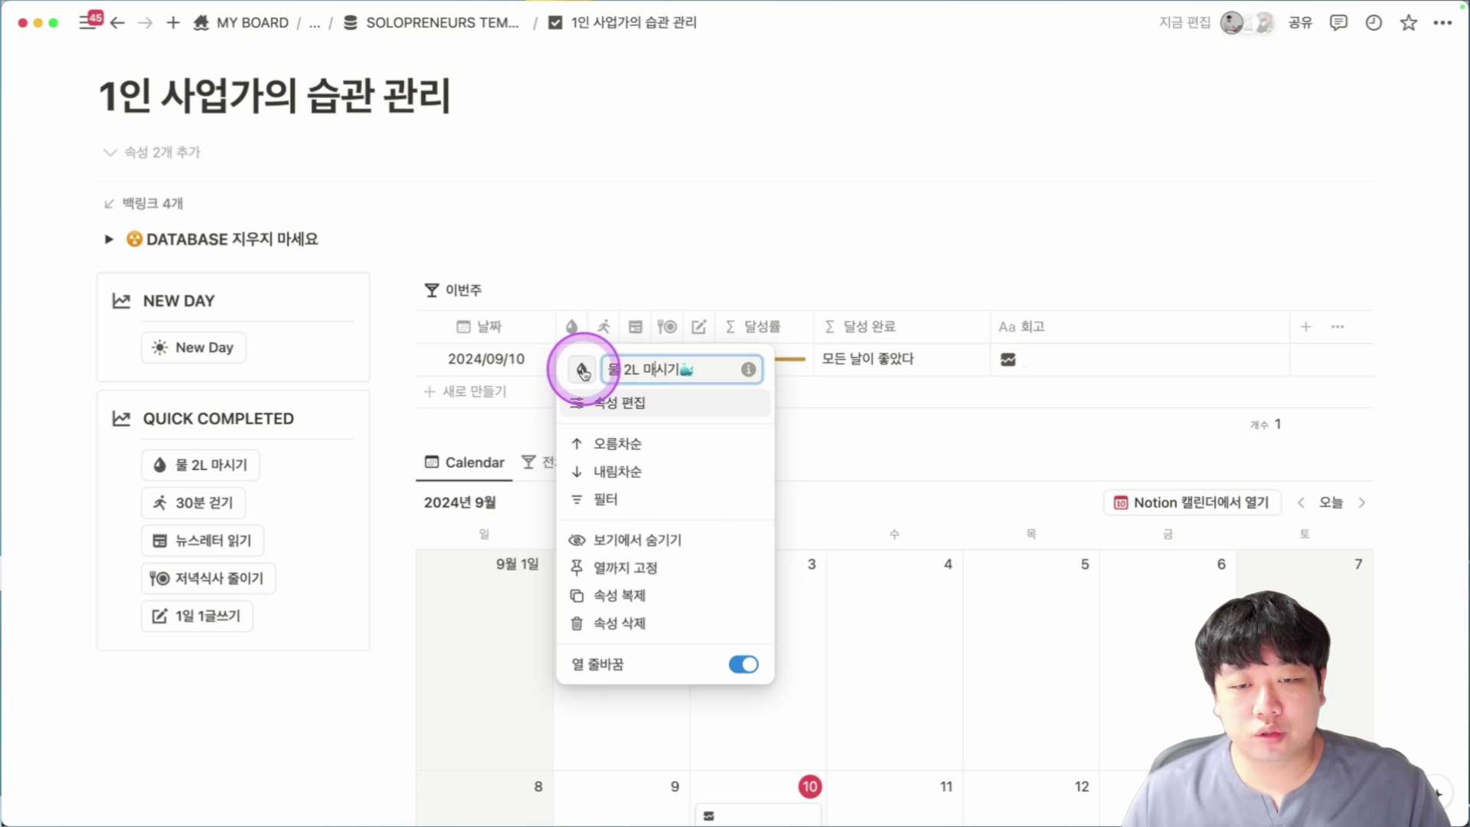
{"action": "left_click", "coordinate": [227, 451]}
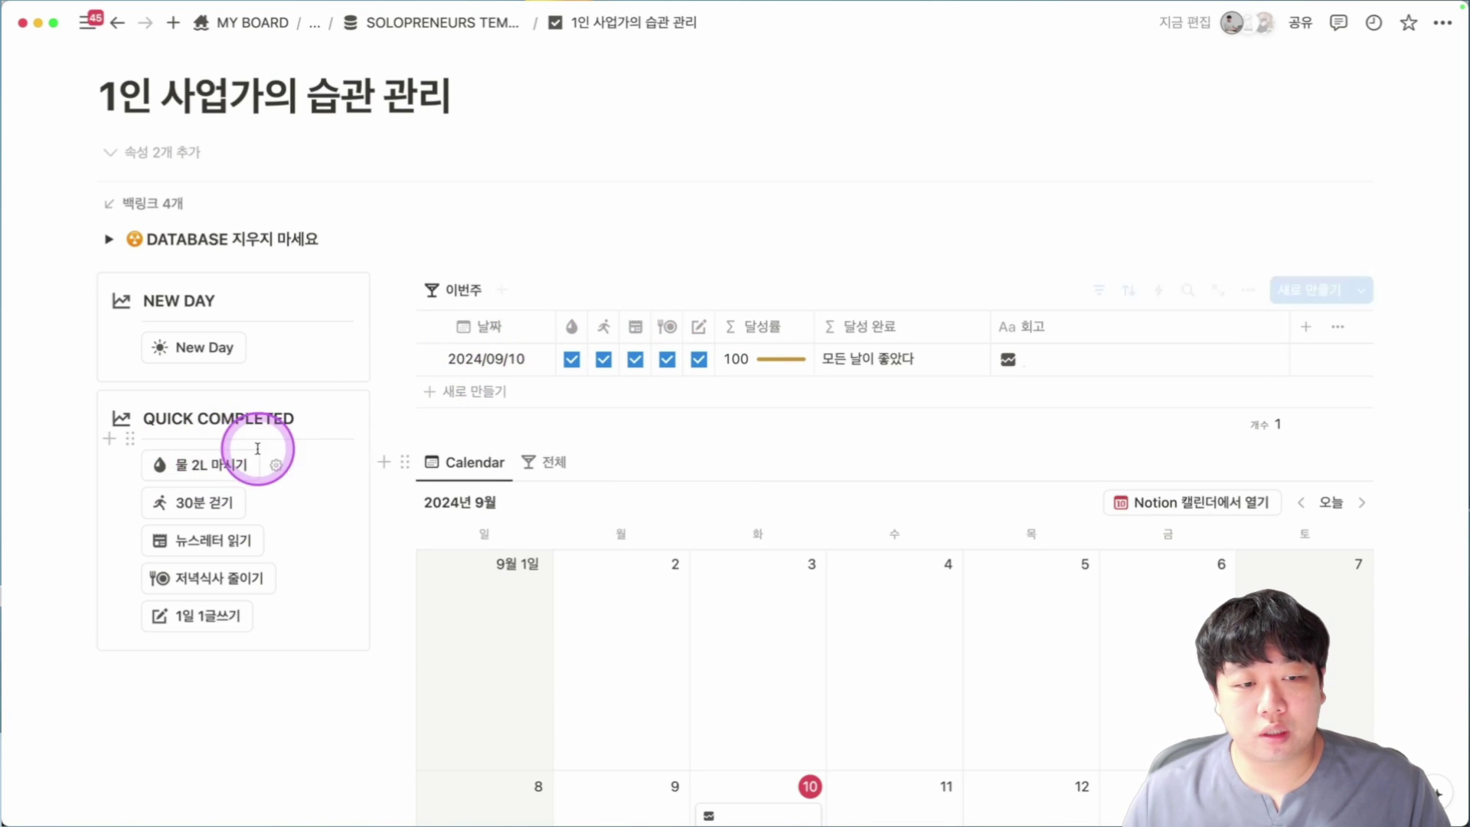
{"action": "left_click", "coordinate": [275, 464]}
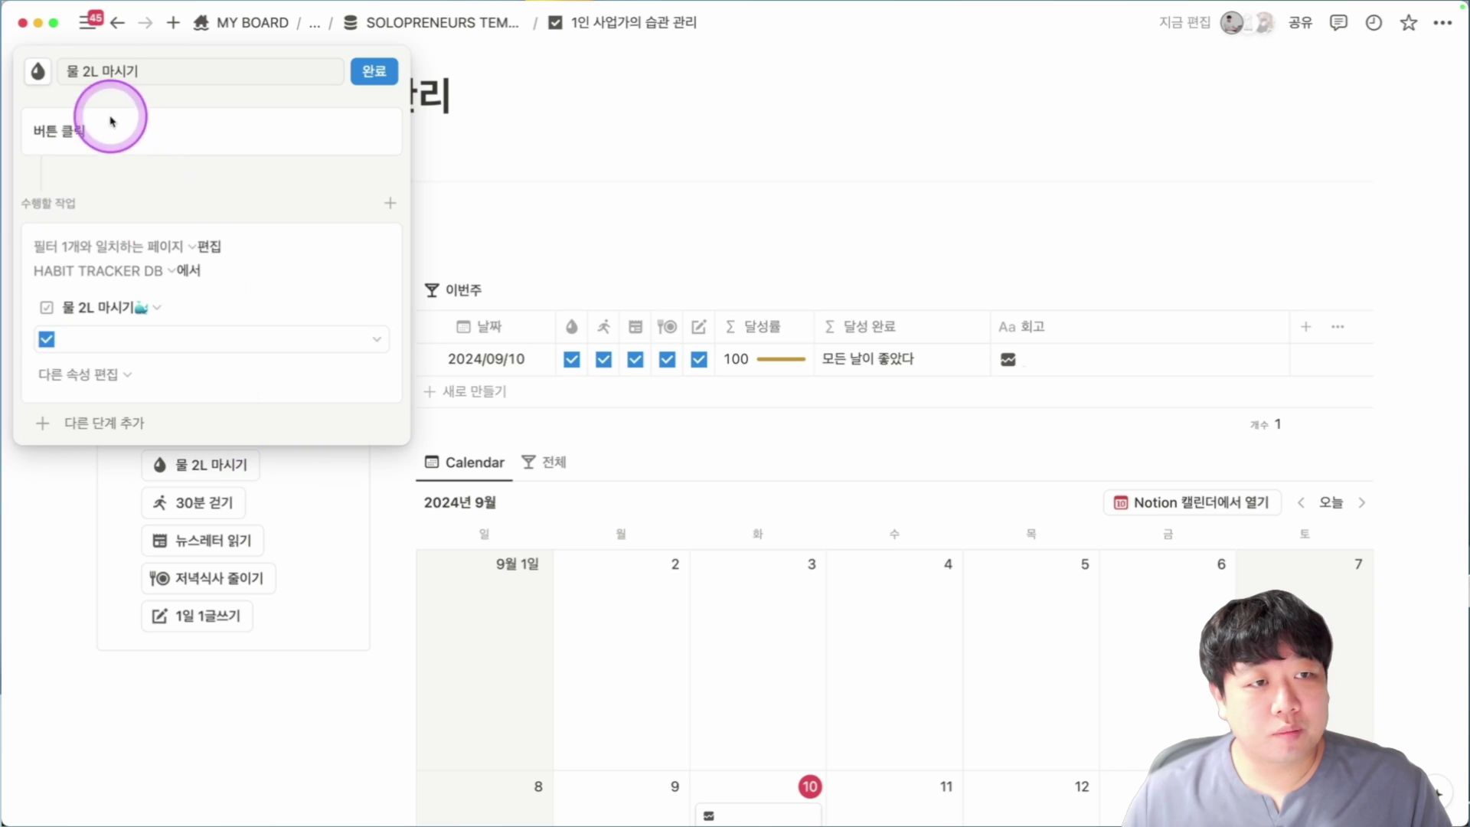
{"action": "left_click", "coordinate": [111, 72]}
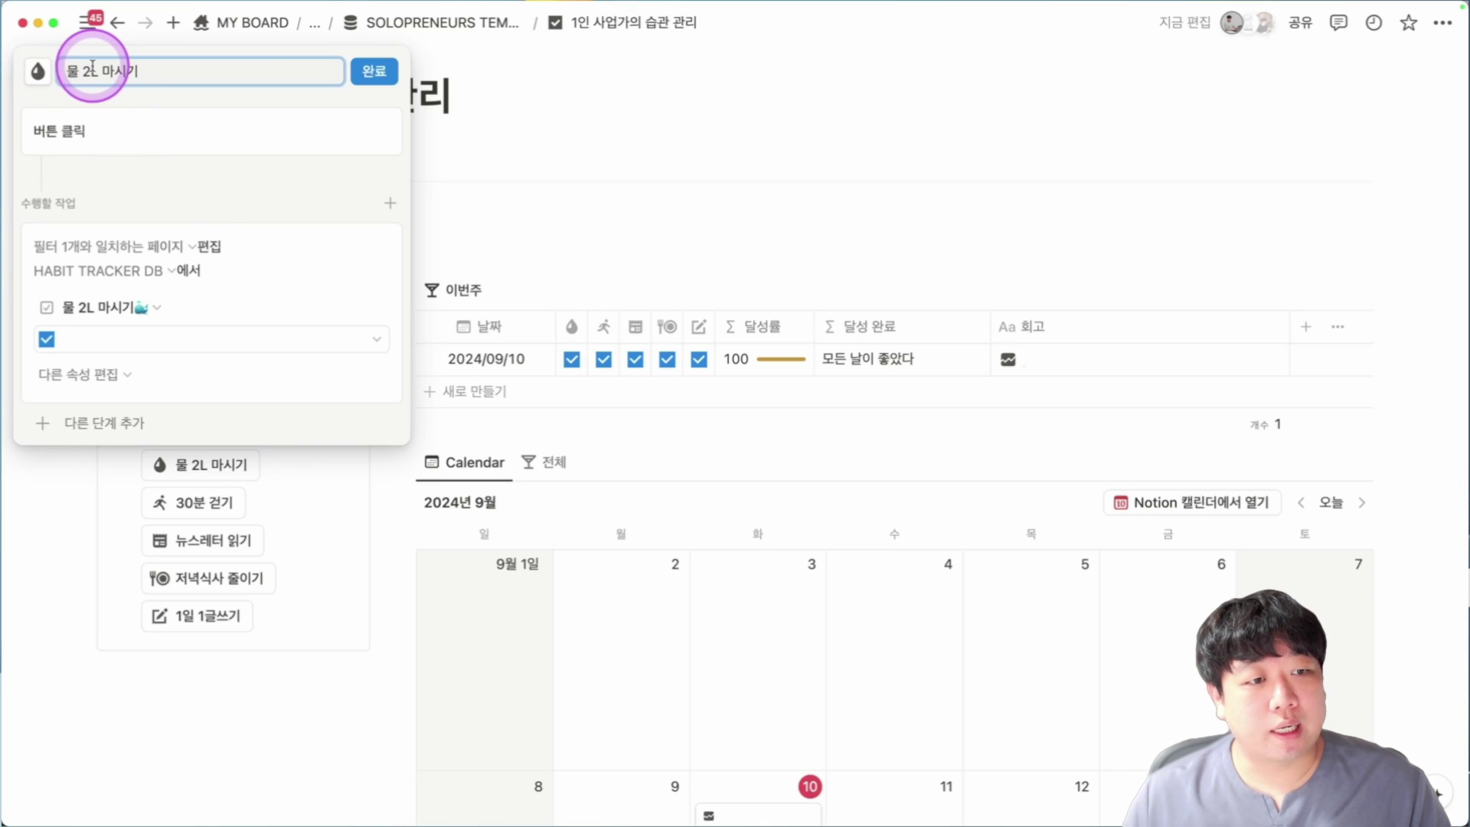
{"action": "left_click", "coordinate": [400, 72]}
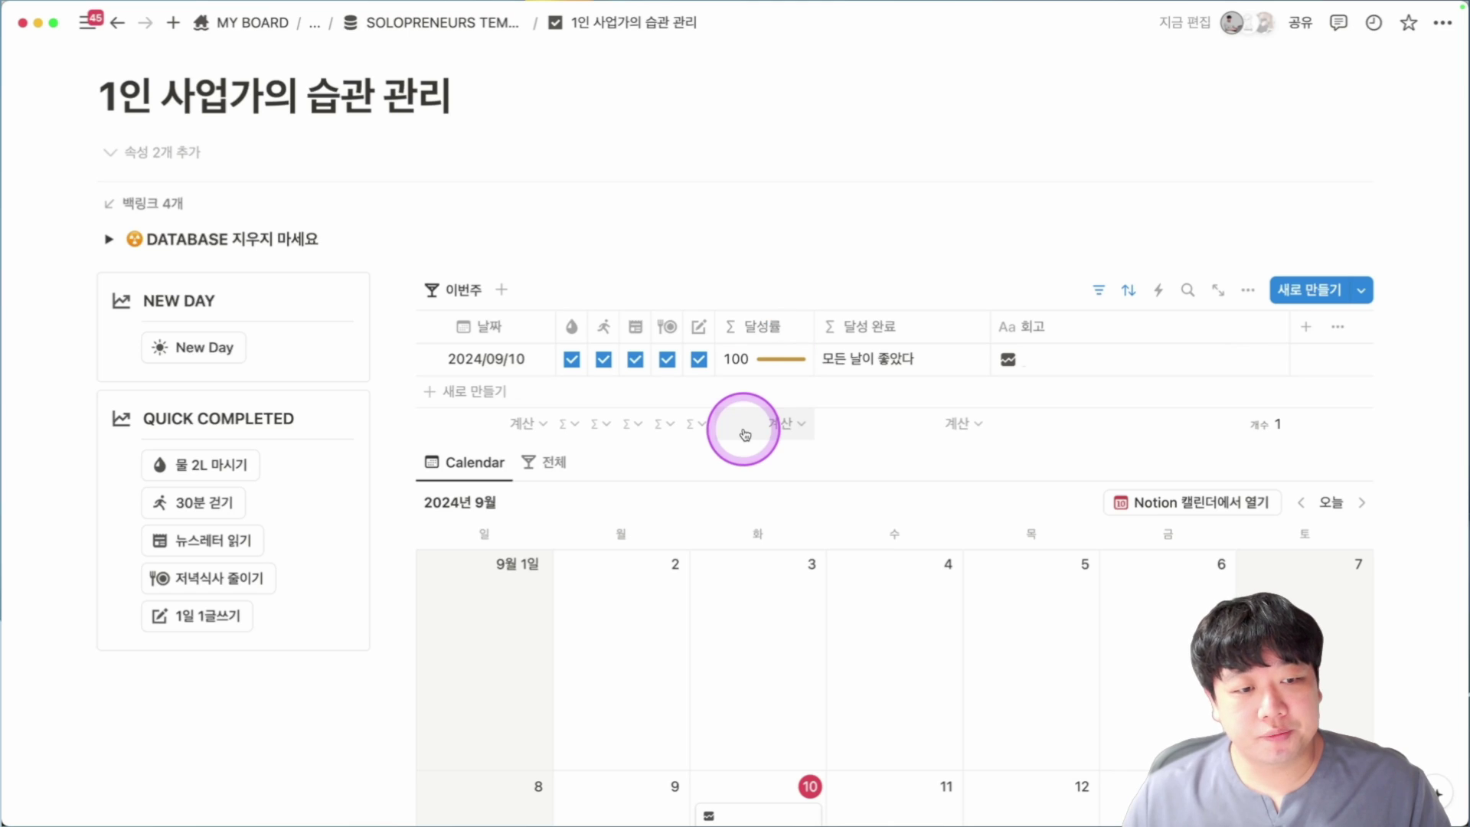
Delete both September 10 habit cards from the calendar.
{"action": "scroll", "coordinate": [763, 422], "scroll_direction": "down", "scroll_amount": 5}
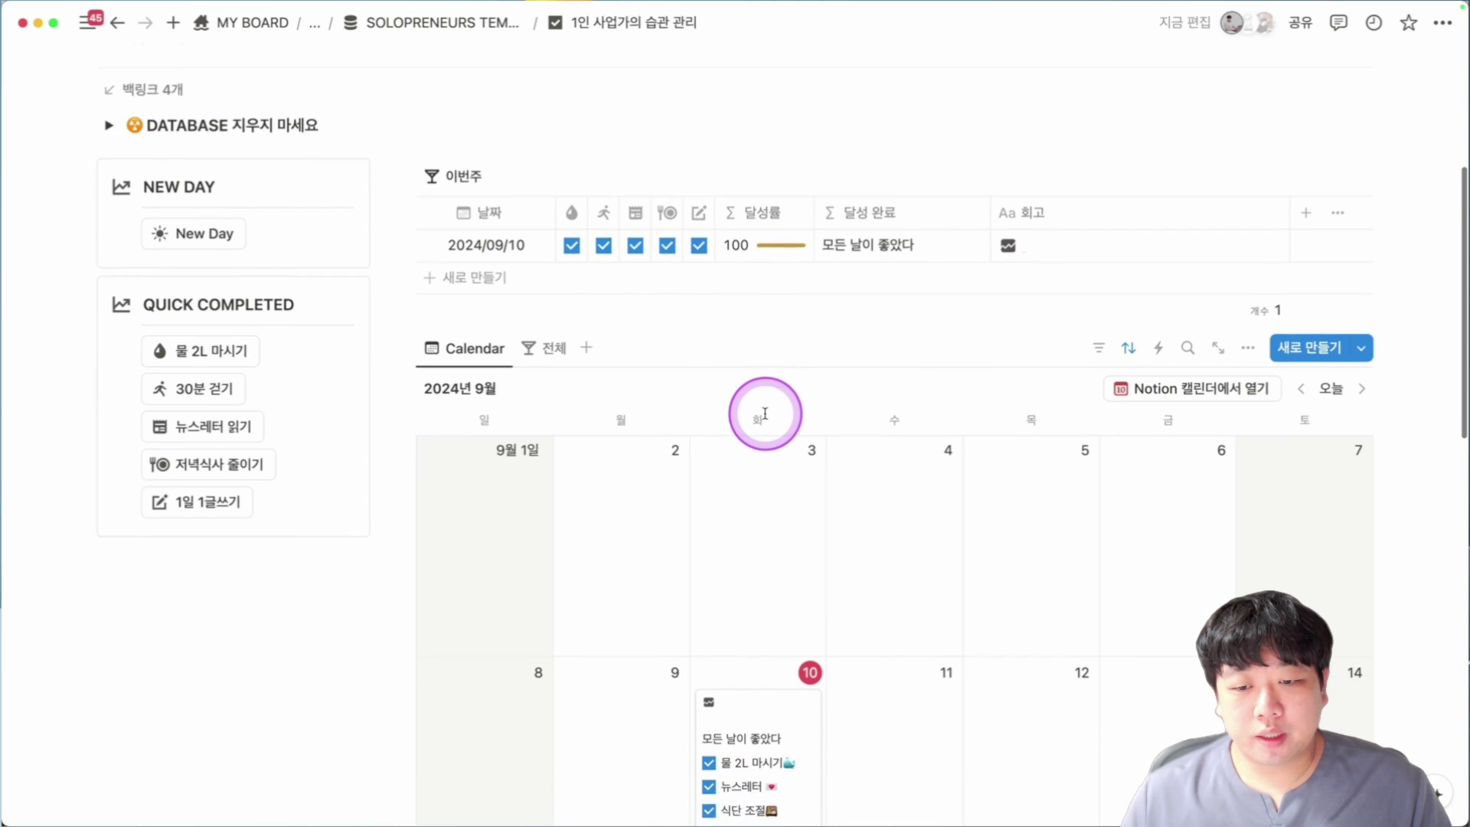
{"action": "scroll", "coordinate": [781, 616], "scroll_direction": "down", "scroll_amount": 1}
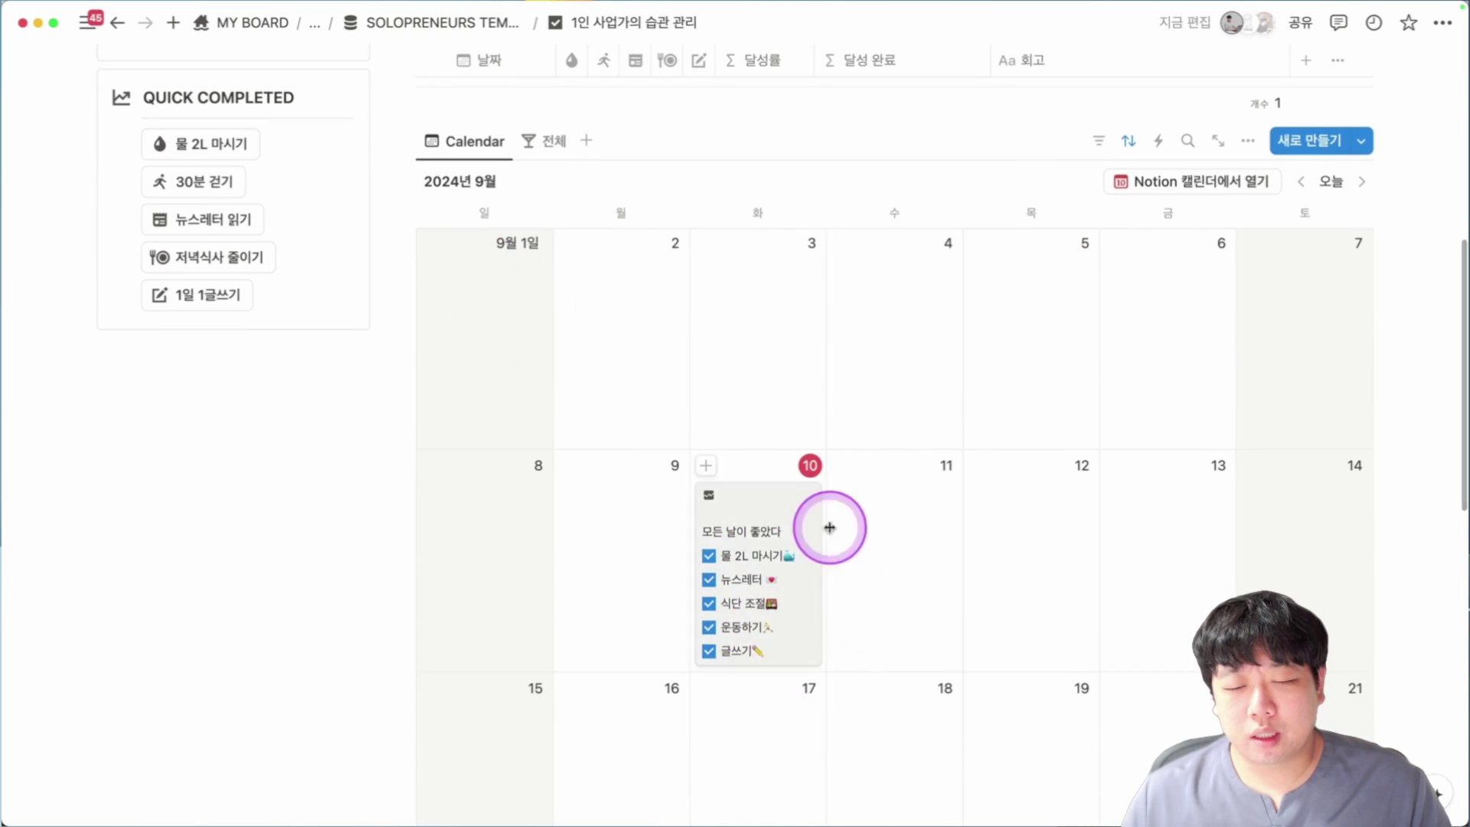
{"action": "scroll", "coordinate": [689, 614], "scroll_direction": "up", "scroll_amount": 4}
{"action": "left_click", "coordinate": [203, 266]}
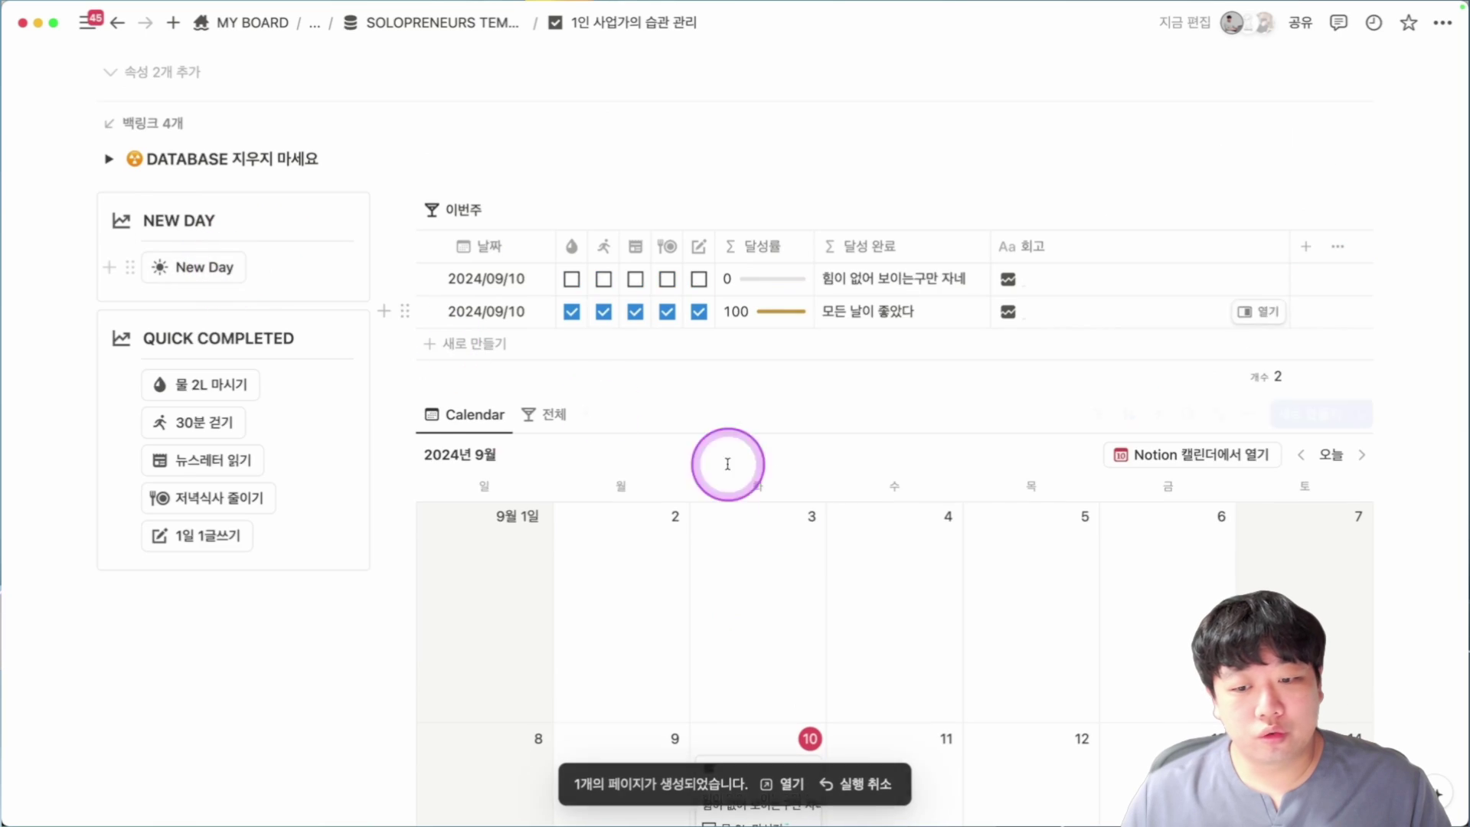
{"action": "scroll", "coordinate": [837, 539], "scroll_direction": "down", "scroll_amount": 6}
{"action": "scroll", "coordinate": [850, 689], "scroll_direction": "down", "scroll_amount": 1}
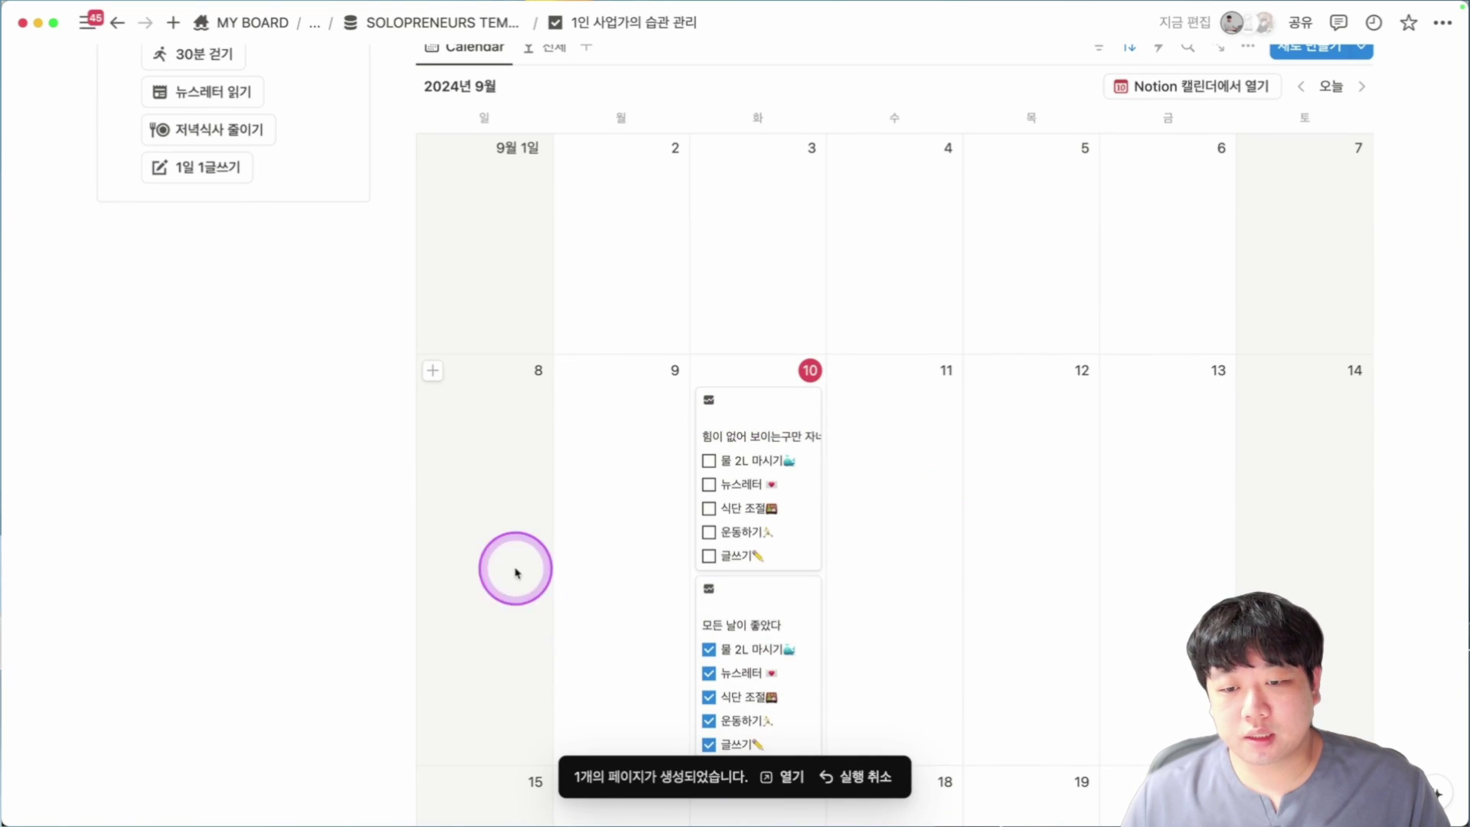
{"action": "left_click_drag", "start_coordinate": [543, 492], "coordinate": [840, 679]}
{"action": "key", "text": "Delete"}
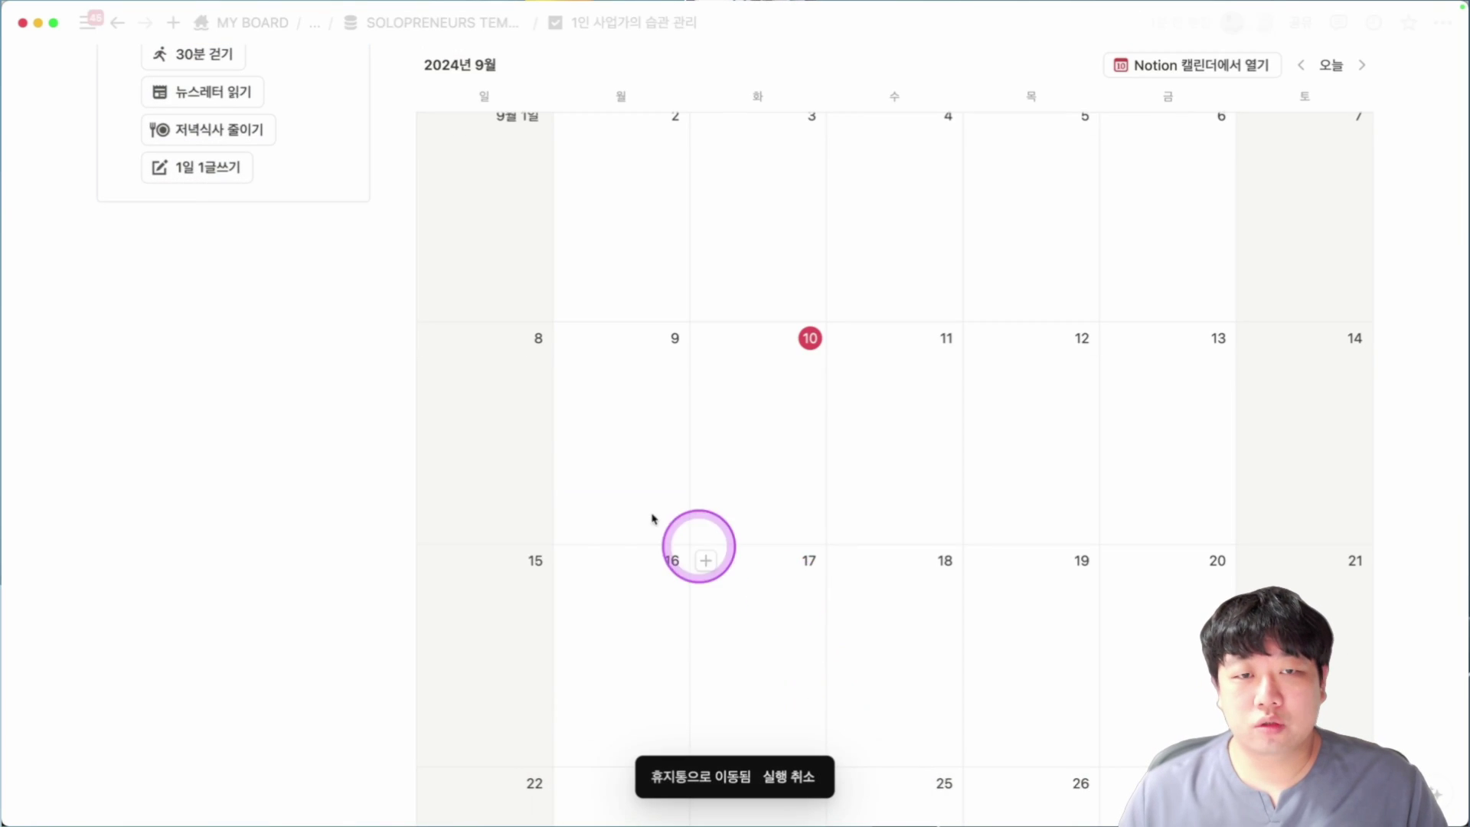
{"action": "scroll", "coordinate": [596, 472], "scroll_direction": "up", "scroll_amount": 5}
{"action": "scroll", "coordinate": [696, 494], "scroll_direction": "down", "scroll_amount": 1}
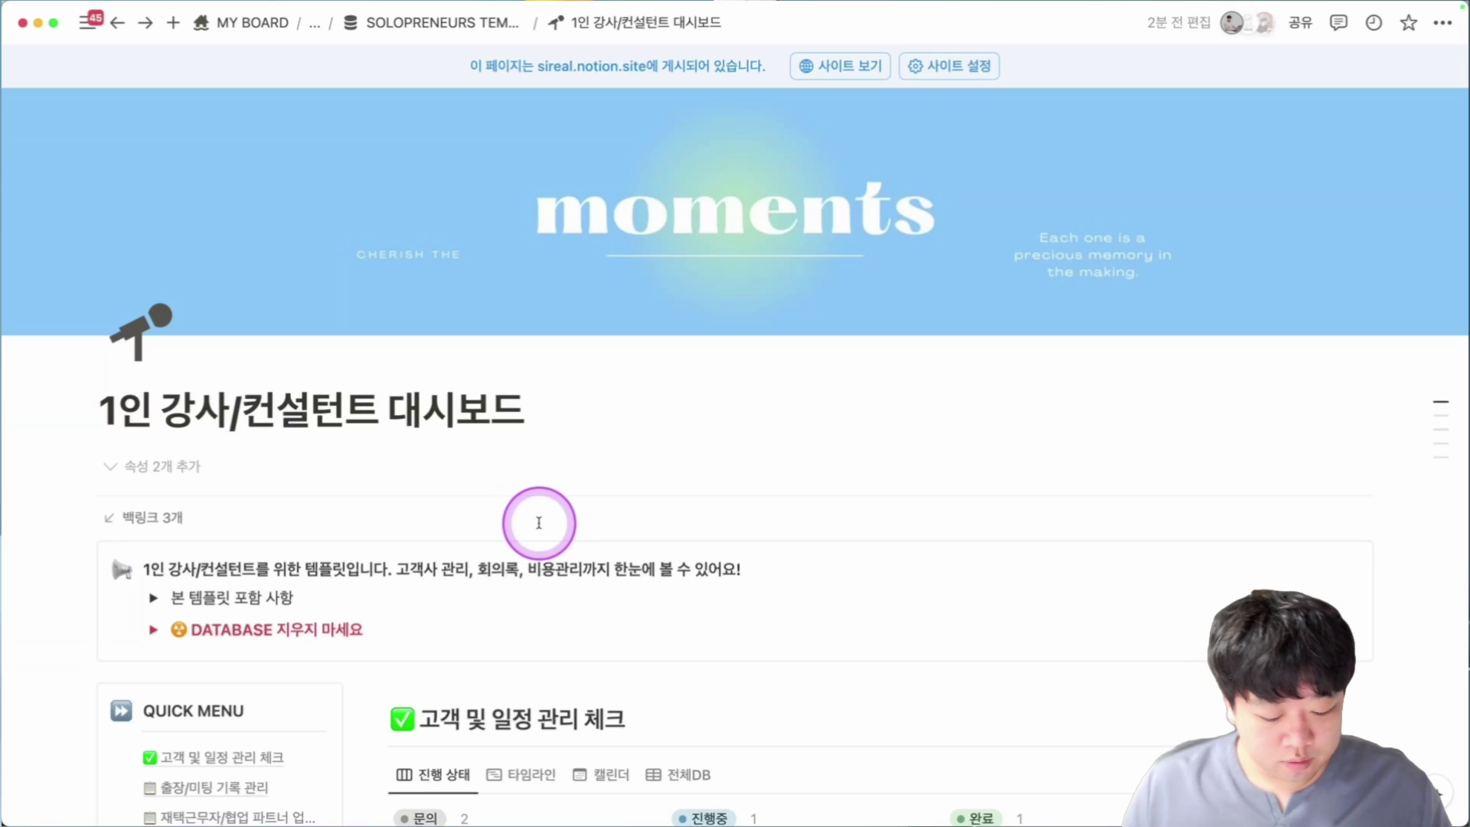
Expand and collapse the DATABASE 지우지 마세요 toggle to peek at its databases.
{"action": "scroll", "coordinate": [552, 520], "scroll_direction": "down", "scroll_amount": 3}
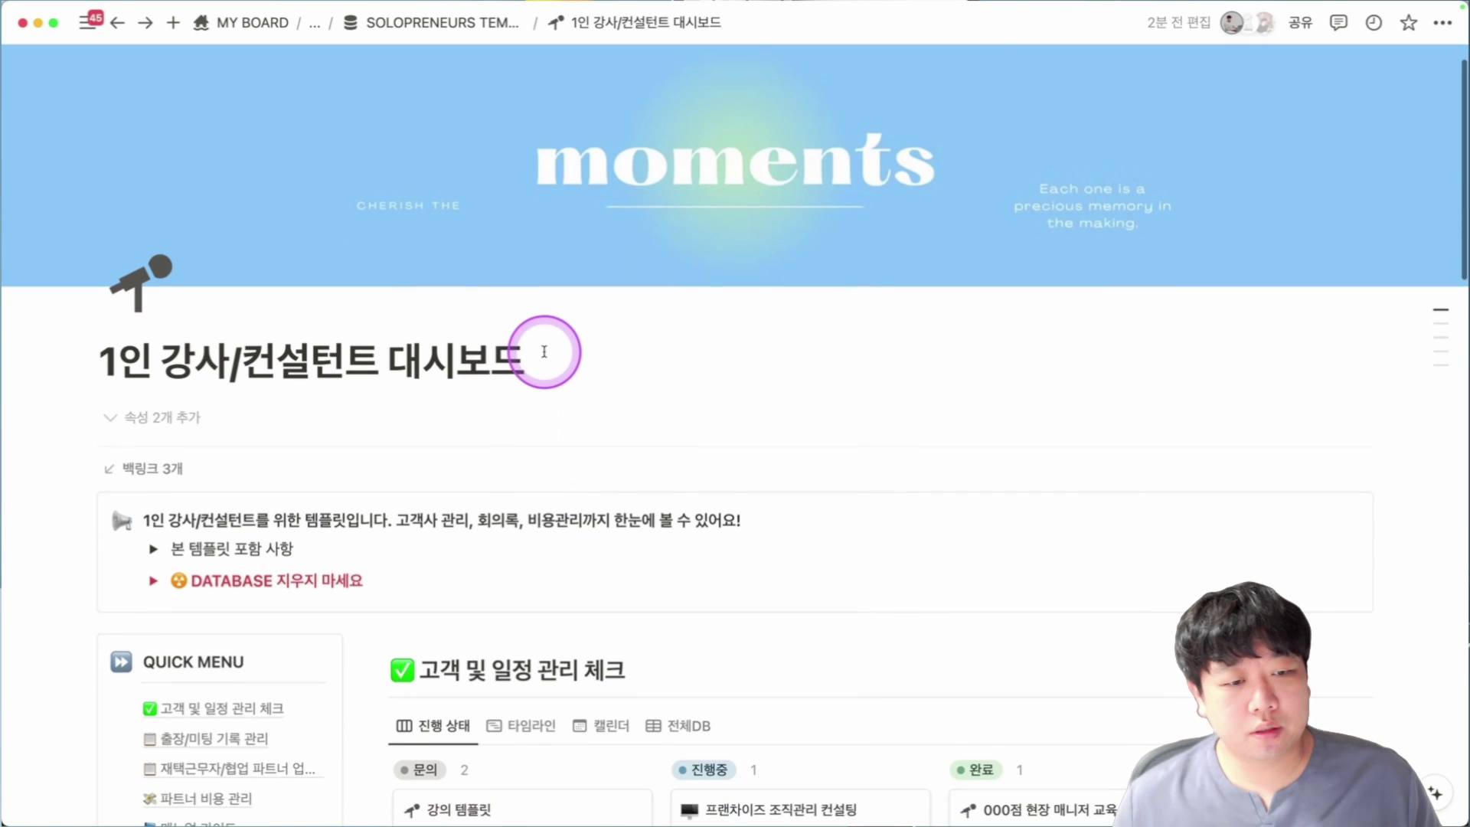
{"action": "scroll", "coordinate": [459, 398], "scroll_direction": "down", "scroll_amount": 2}
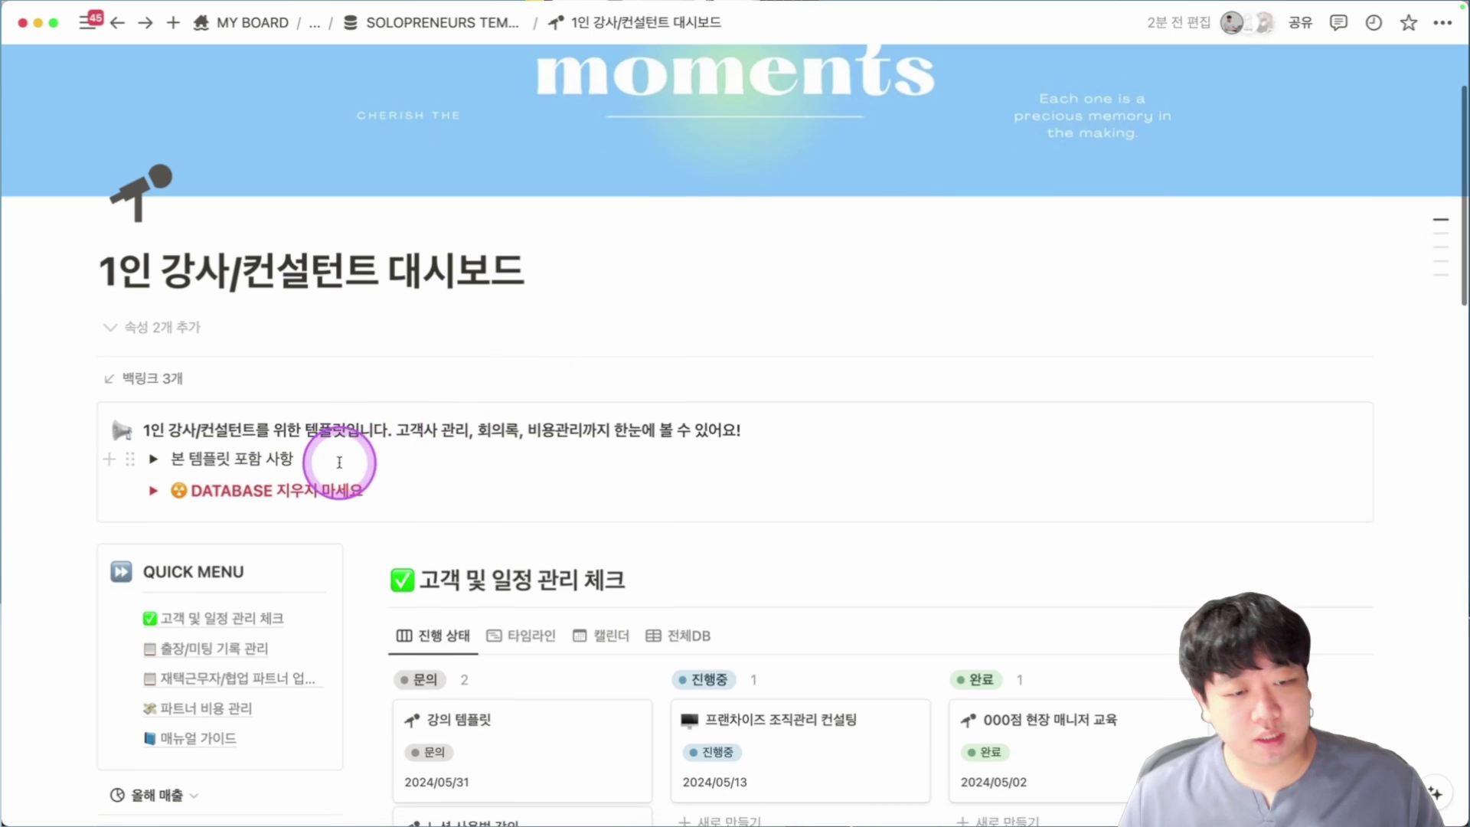
{"action": "left_click", "coordinate": [154, 460]}
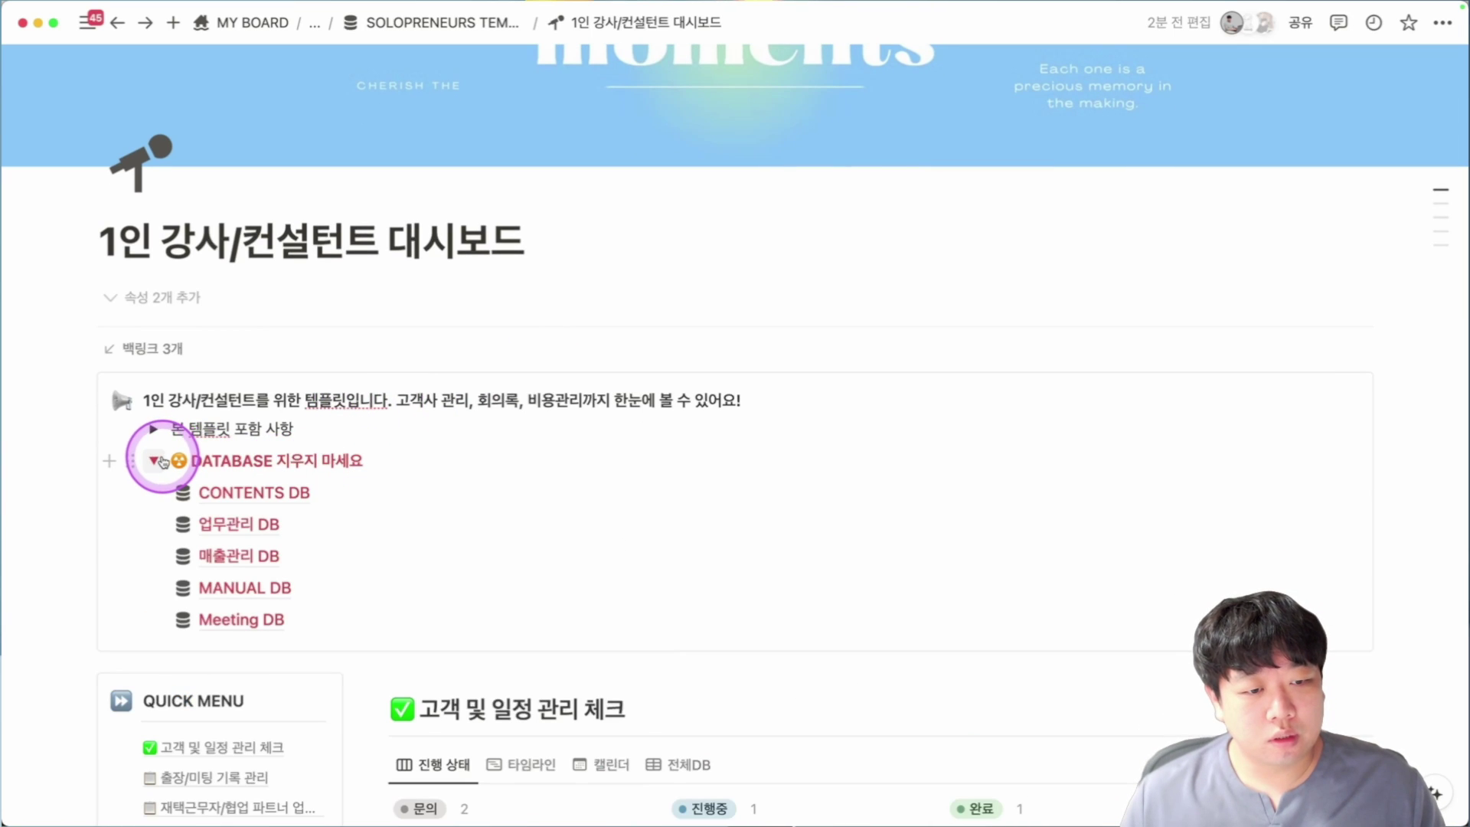
{"action": "left_click", "coordinate": [154, 460]}
Use the Quick Menu links to jump to the 출장/미팅 기록 관리 and 파트너 비용 관리 sections.
{"action": "scroll", "coordinate": [436, 437], "scroll_direction": "down", "scroll_amount": 4}
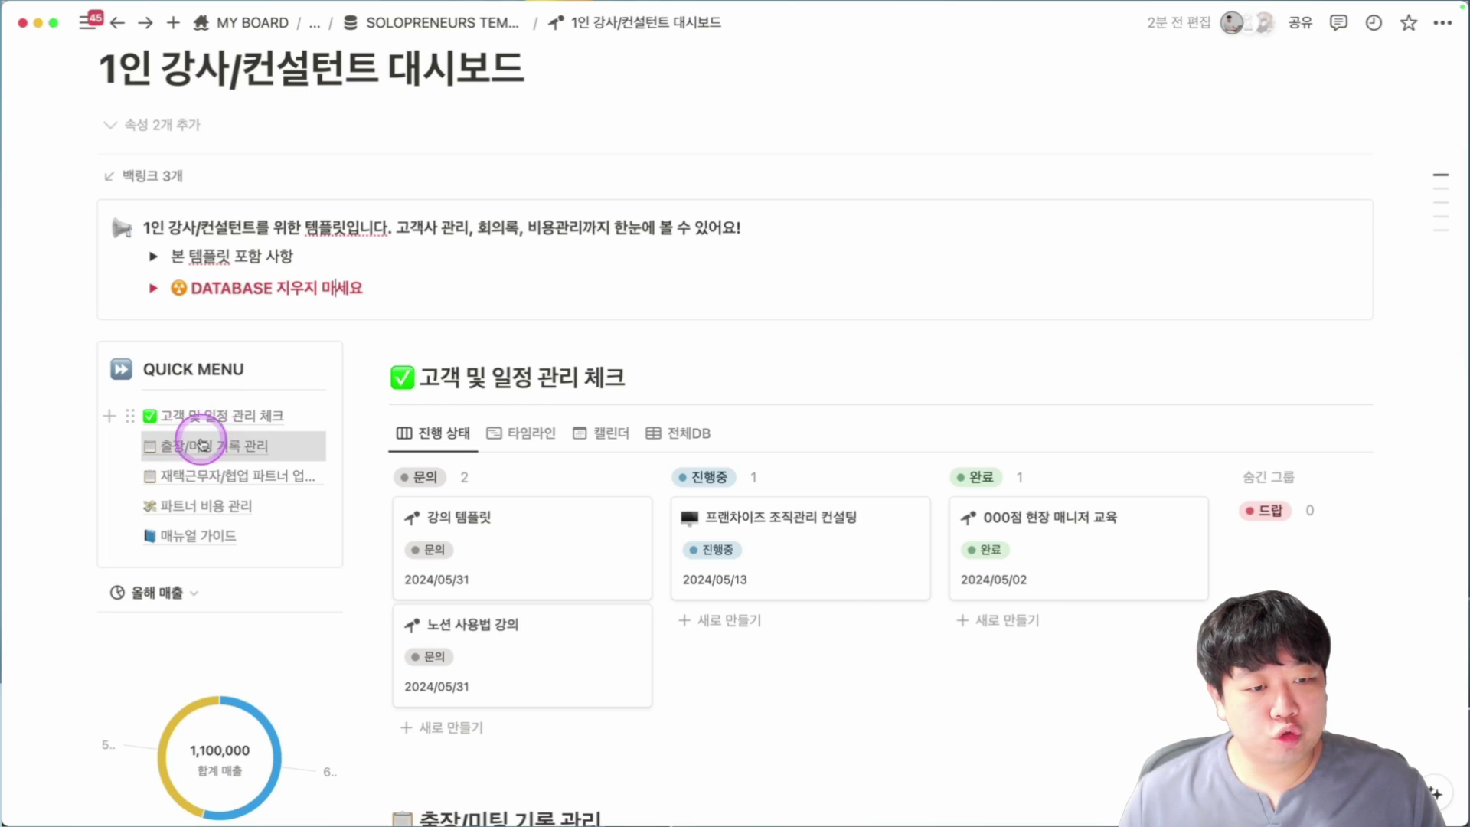
{"action": "left_click", "coordinate": [205, 453]}
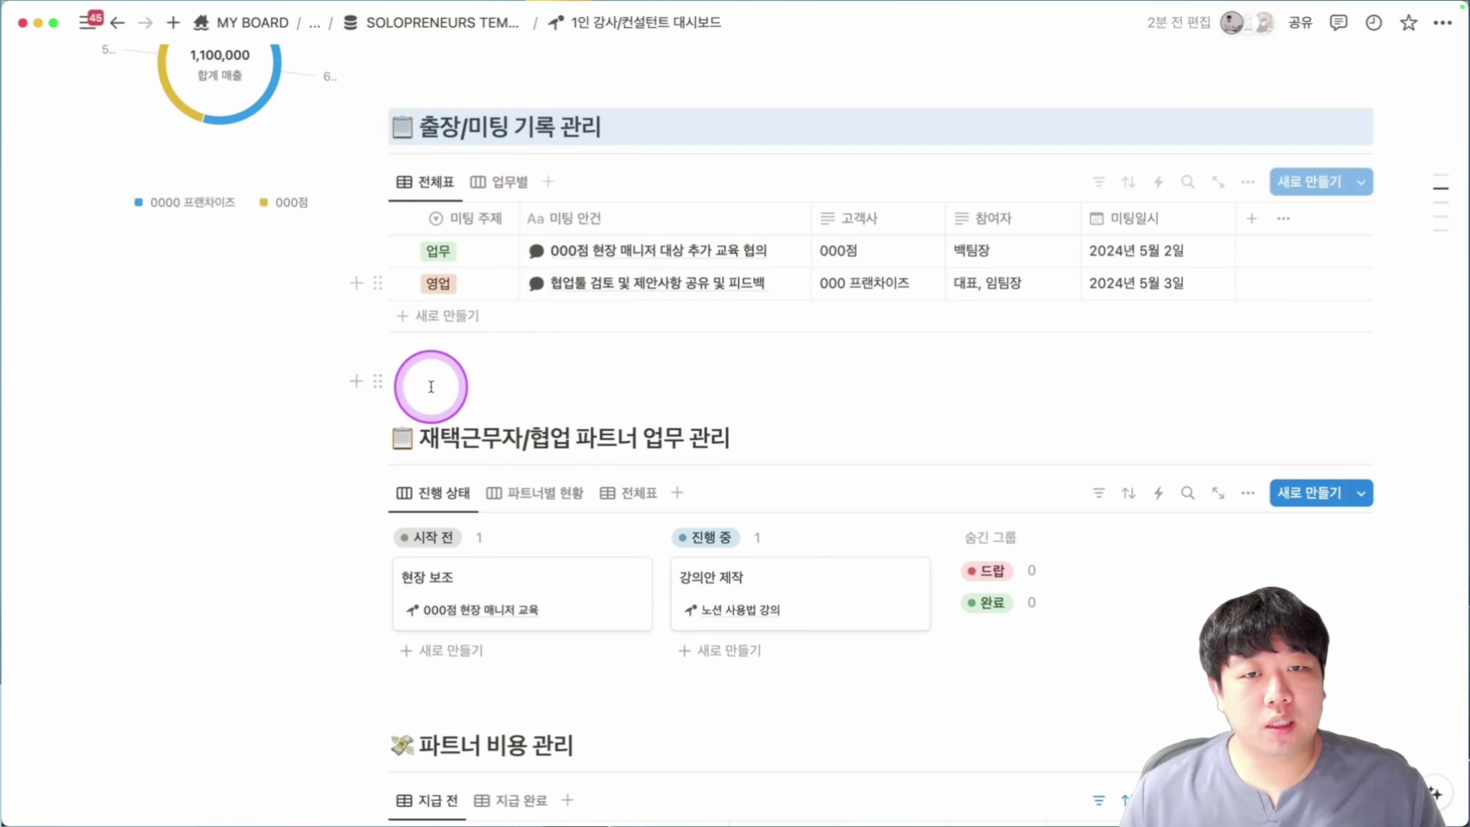
{"action": "scroll", "coordinate": [429, 383], "scroll_direction": "up", "scroll_amount": 6}
{"action": "left_click", "coordinate": [208, 309]}
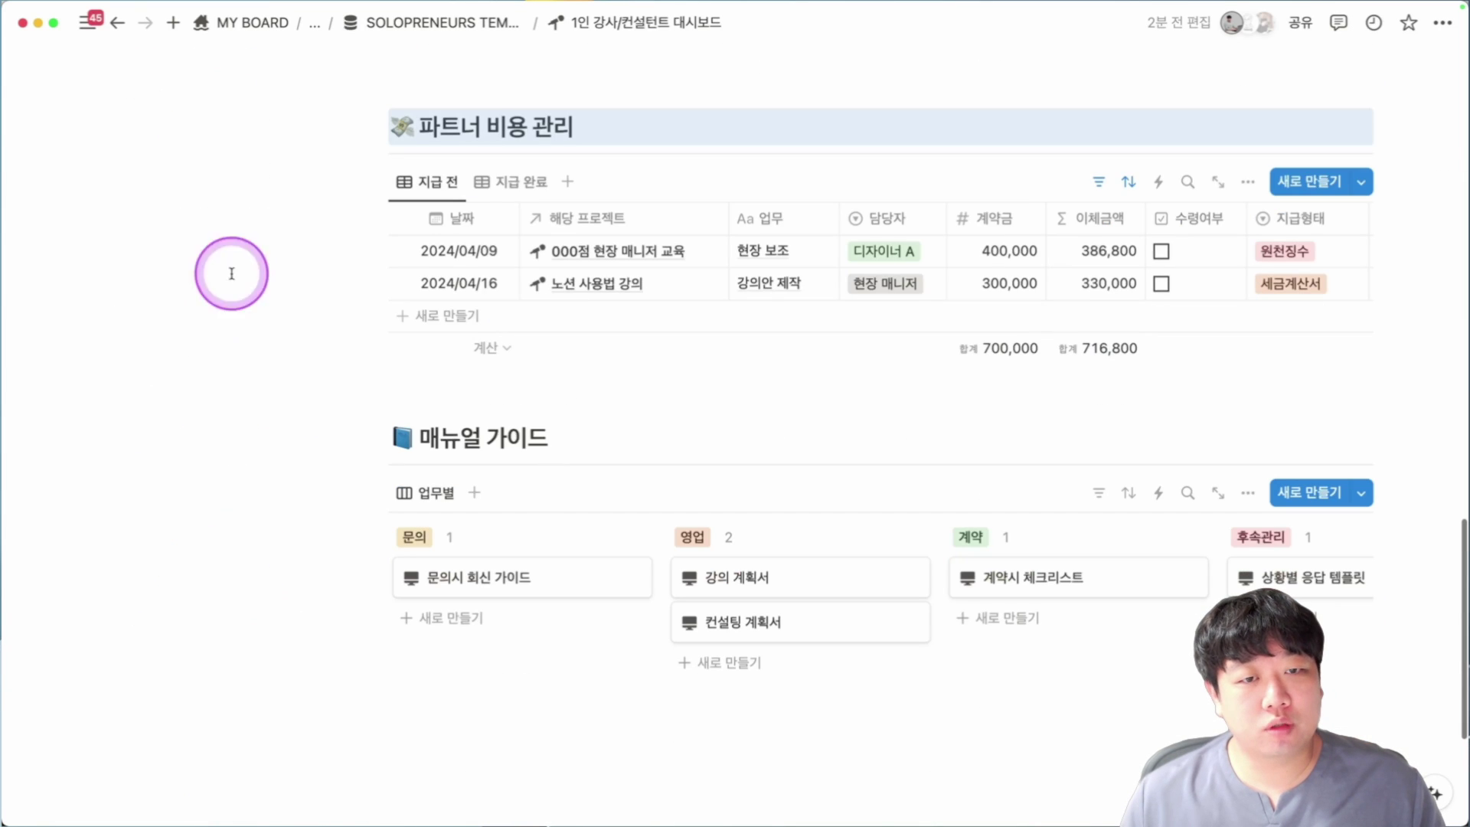
{"action": "scroll", "coordinate": [437, 328], "scroll_direction": "up", "scroll_amount": 8}
{"action": "scroll", "coordinate": [443, 337], "scroll_direction": "up", "scroll_amount": 5}
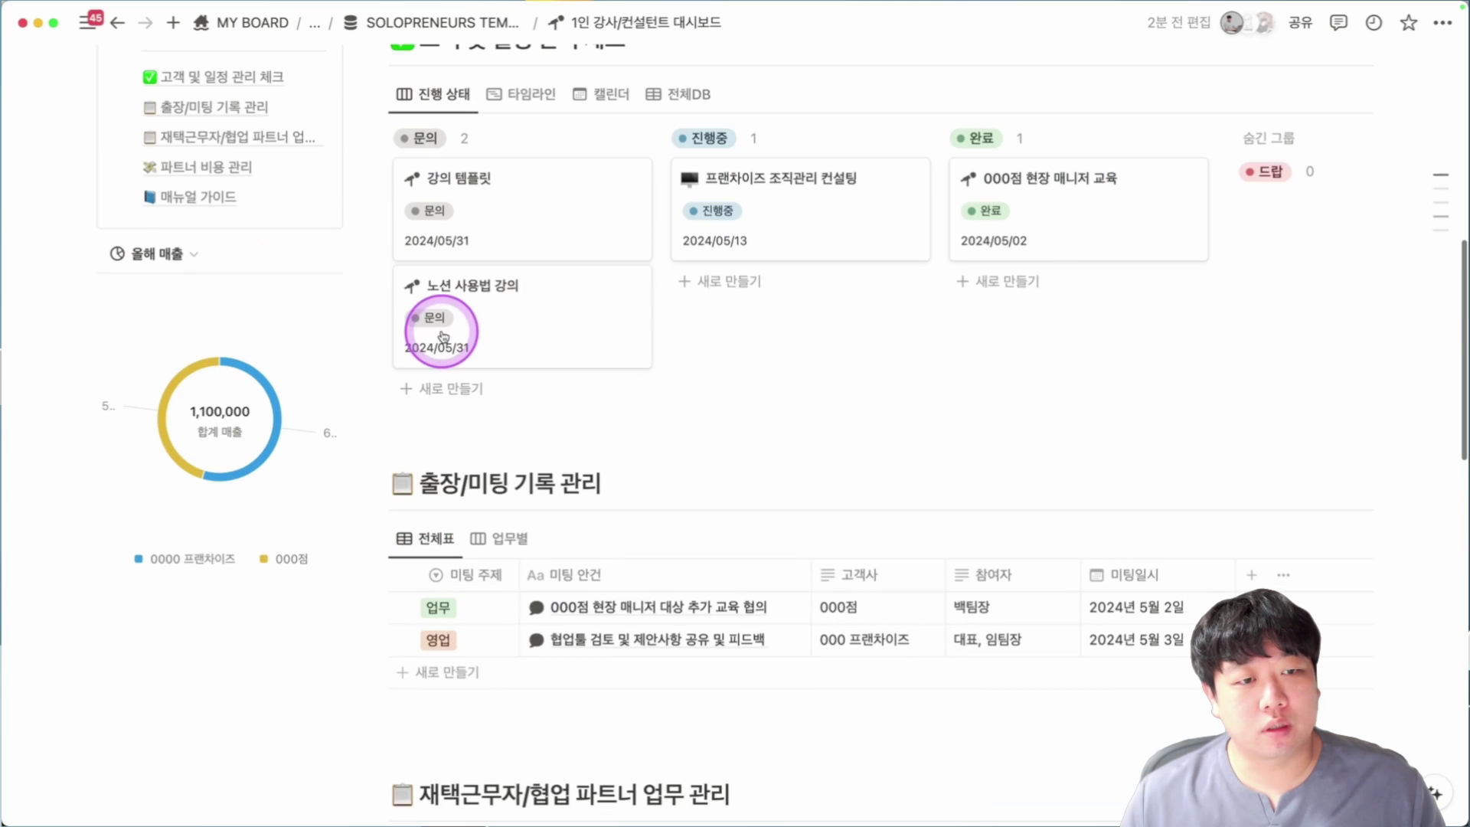
{"action": "mouse_move", "coordinate": [231, 487]}
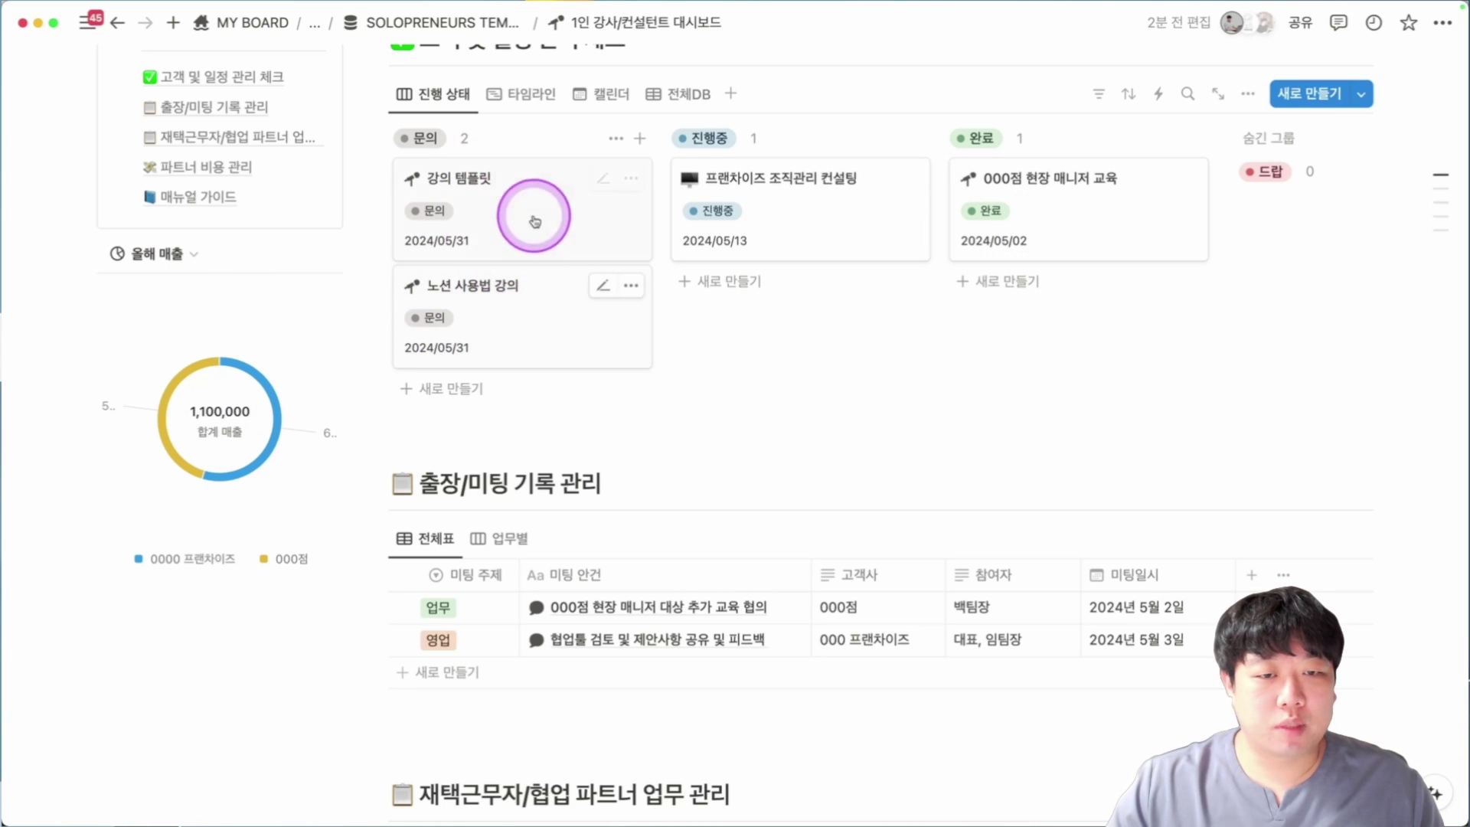
{"action": "left_click", "coordinate": [674, 98]}
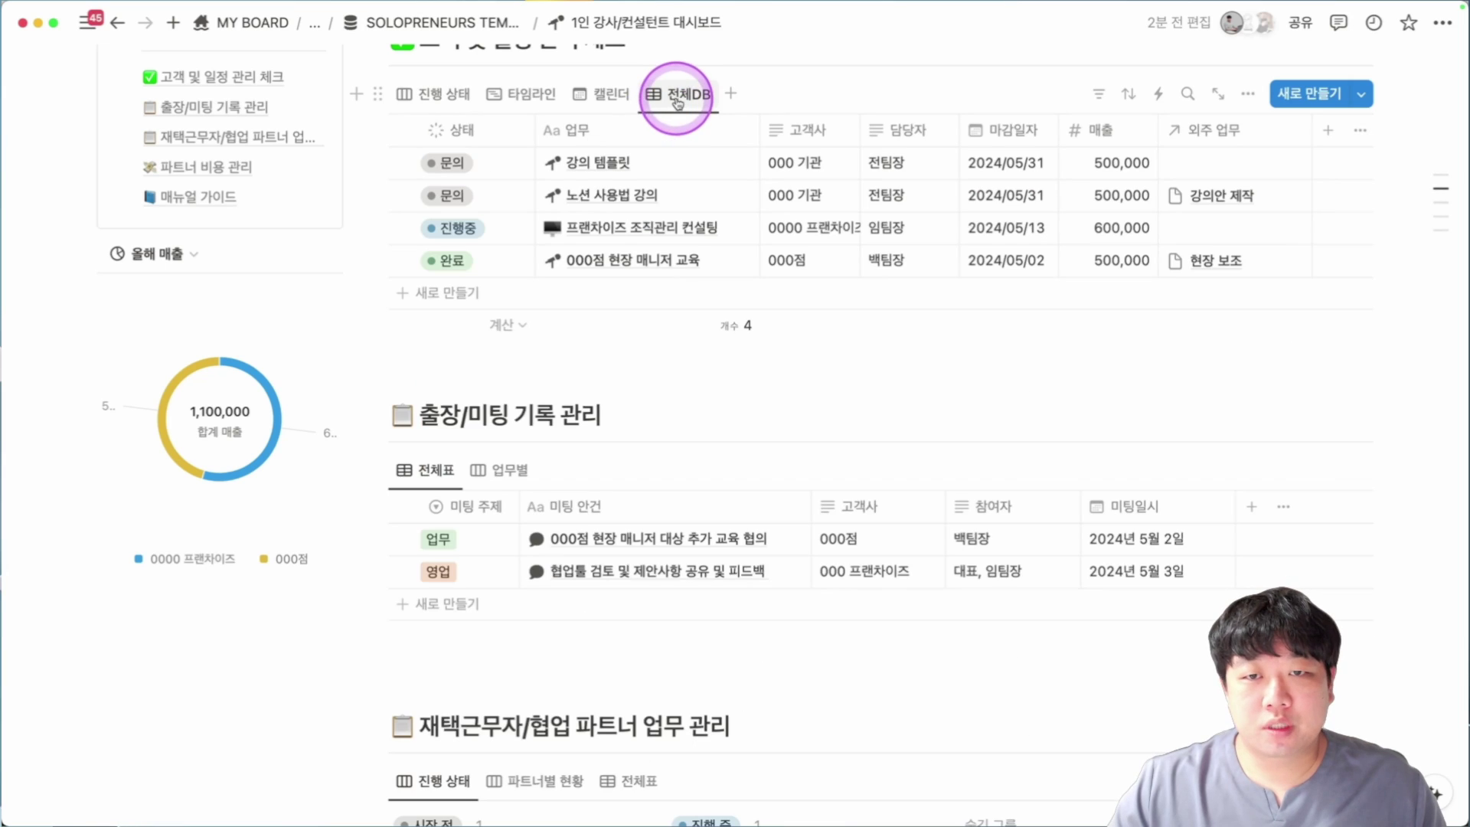
{"action": "scroll", "coordinate": [678, 99], "scroll_direction": "down", "scroll_amount": 1}
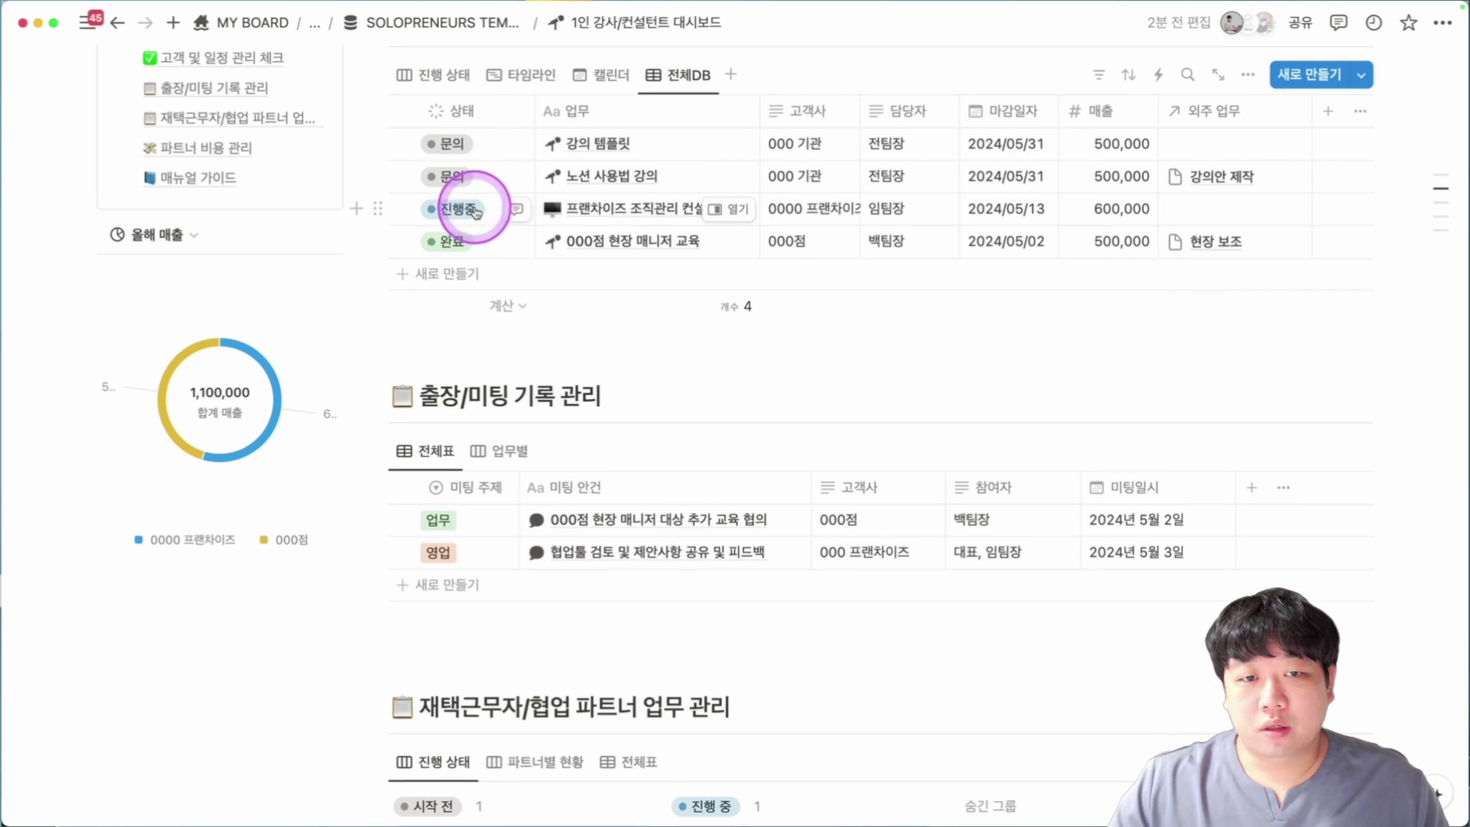
{"action": "left_click", "coordinate": [462, 214]}
{"action": "left_click_drag", "start_coordinate": [471, 246], "coordinate": [1136, 246]}
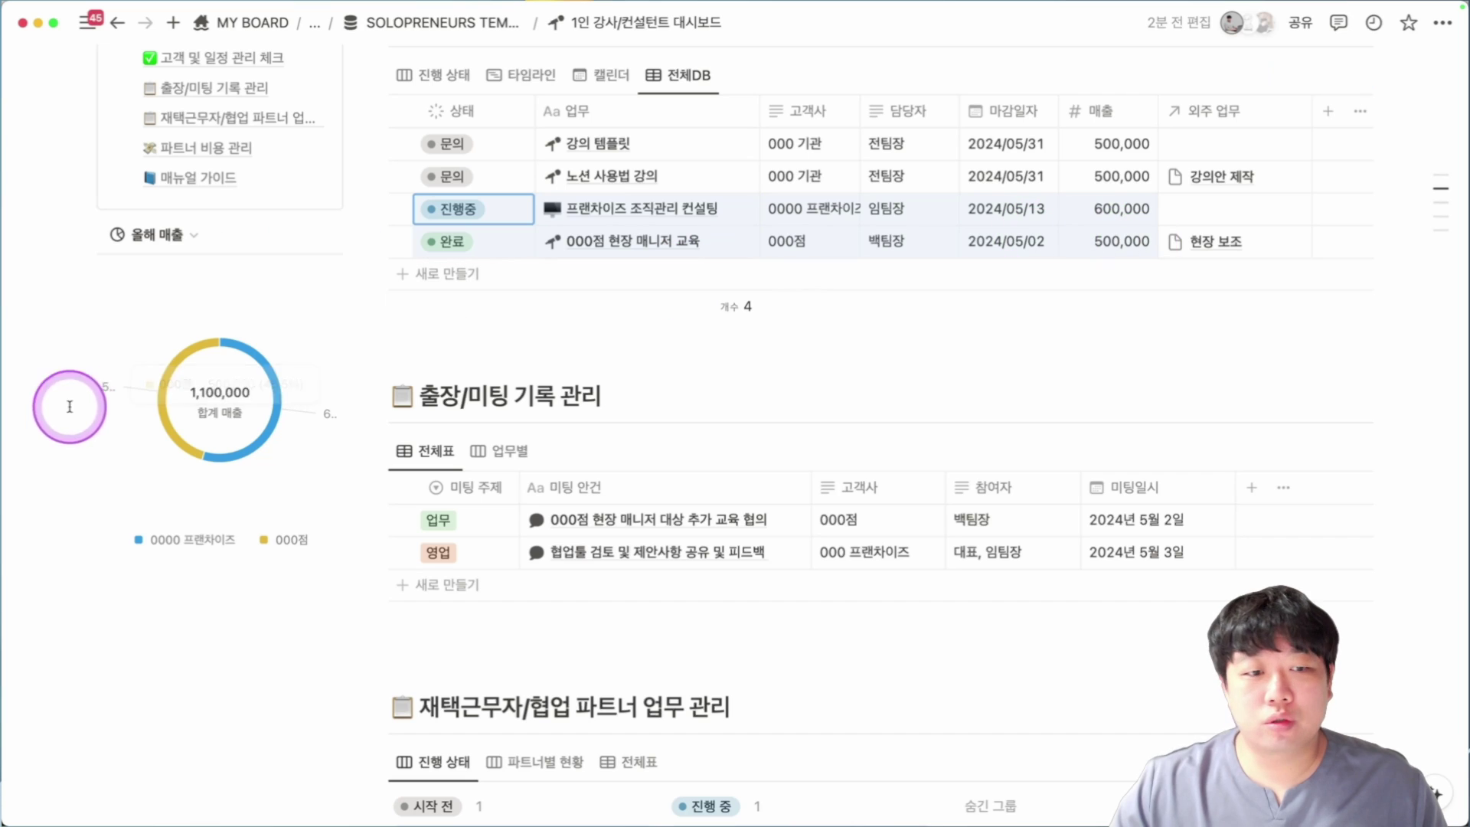
{"action": "scroll", "coordinate": [291, 384], "scroll_direction": "up", "scroll_amount": 2}
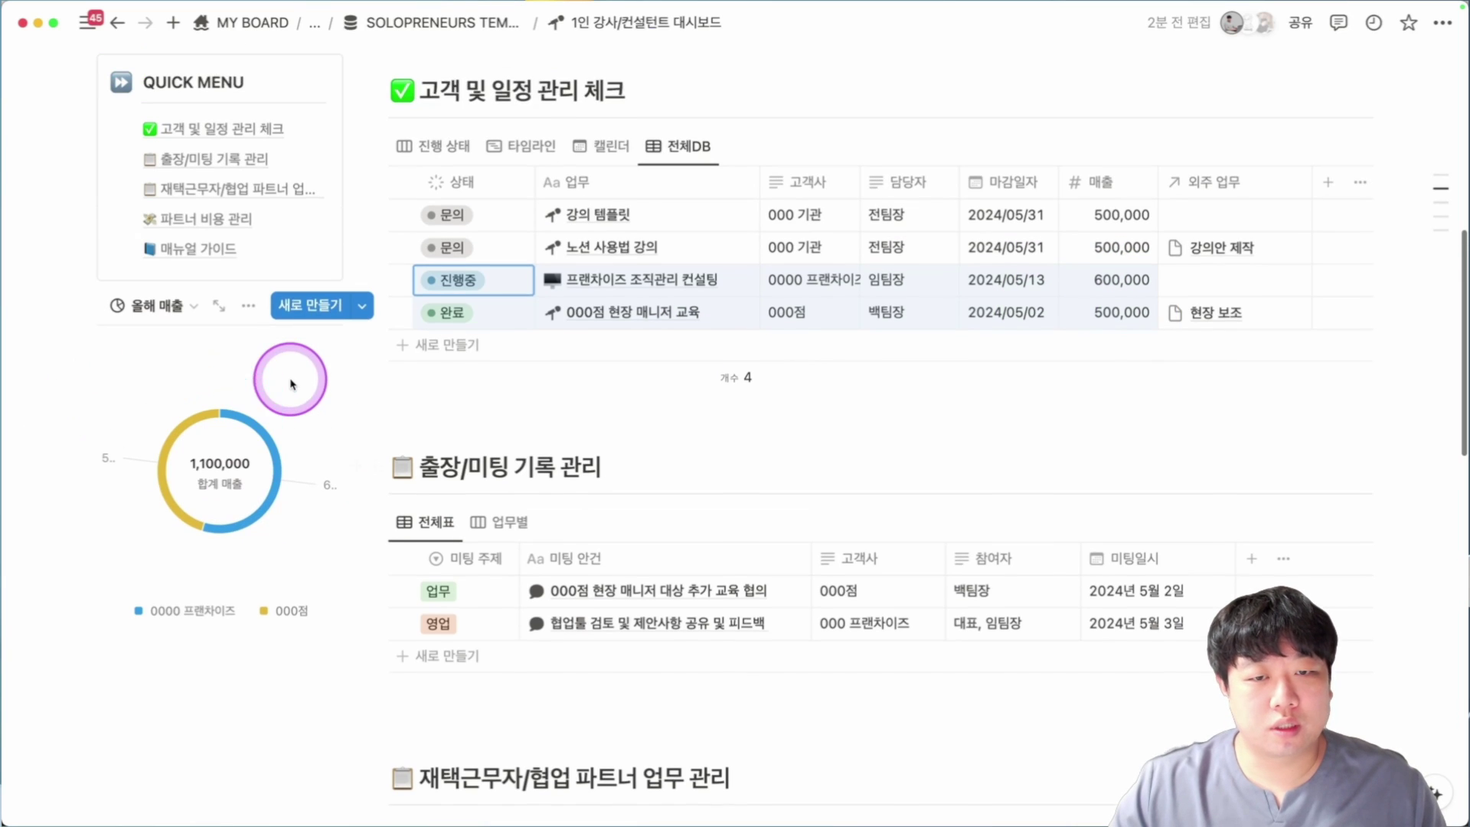
{"action": "left_click", "coordinate": [476, 240]}
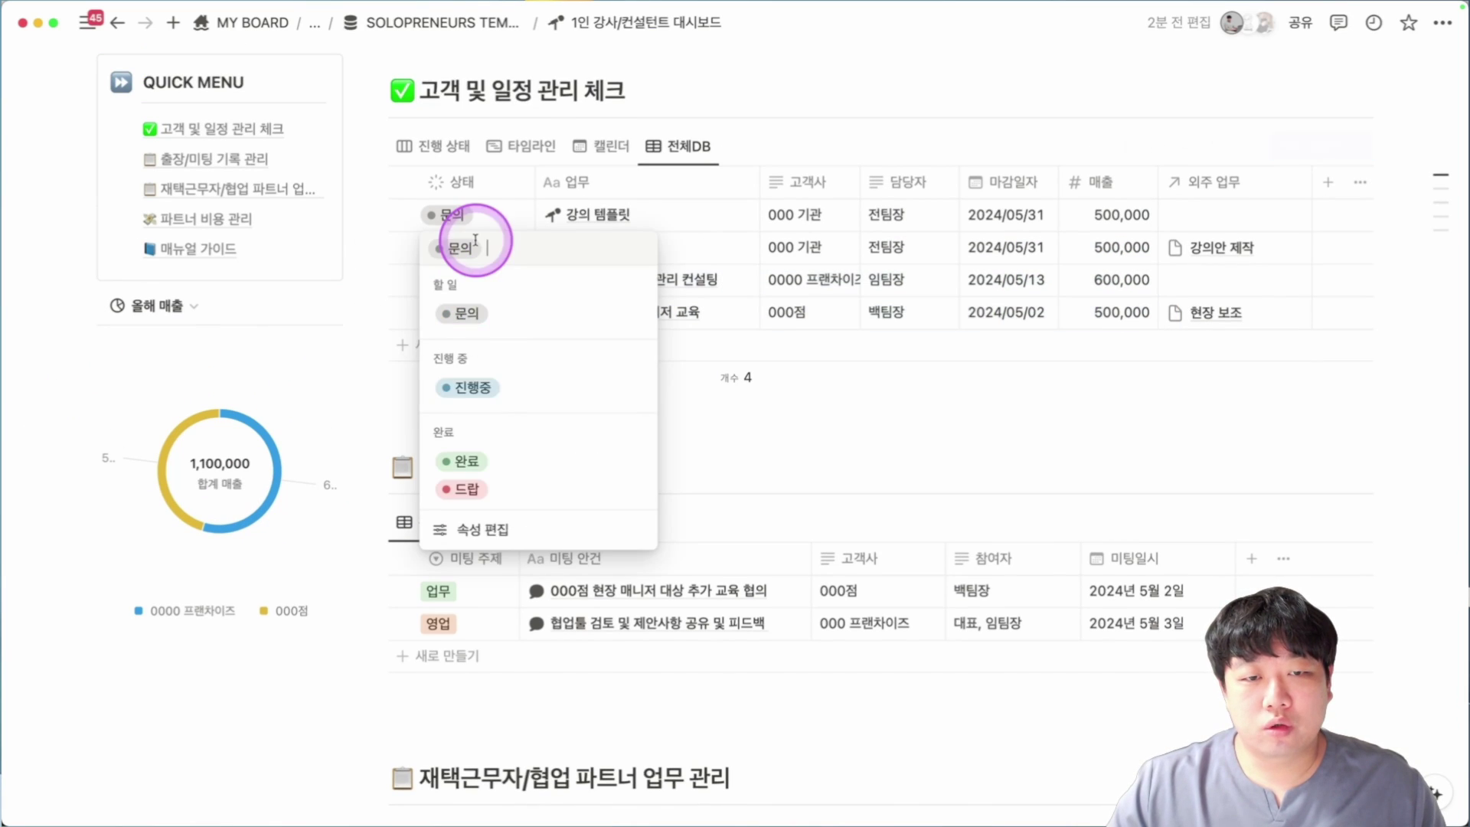
{"action": "left_click", "coordinate": [464, 460]}
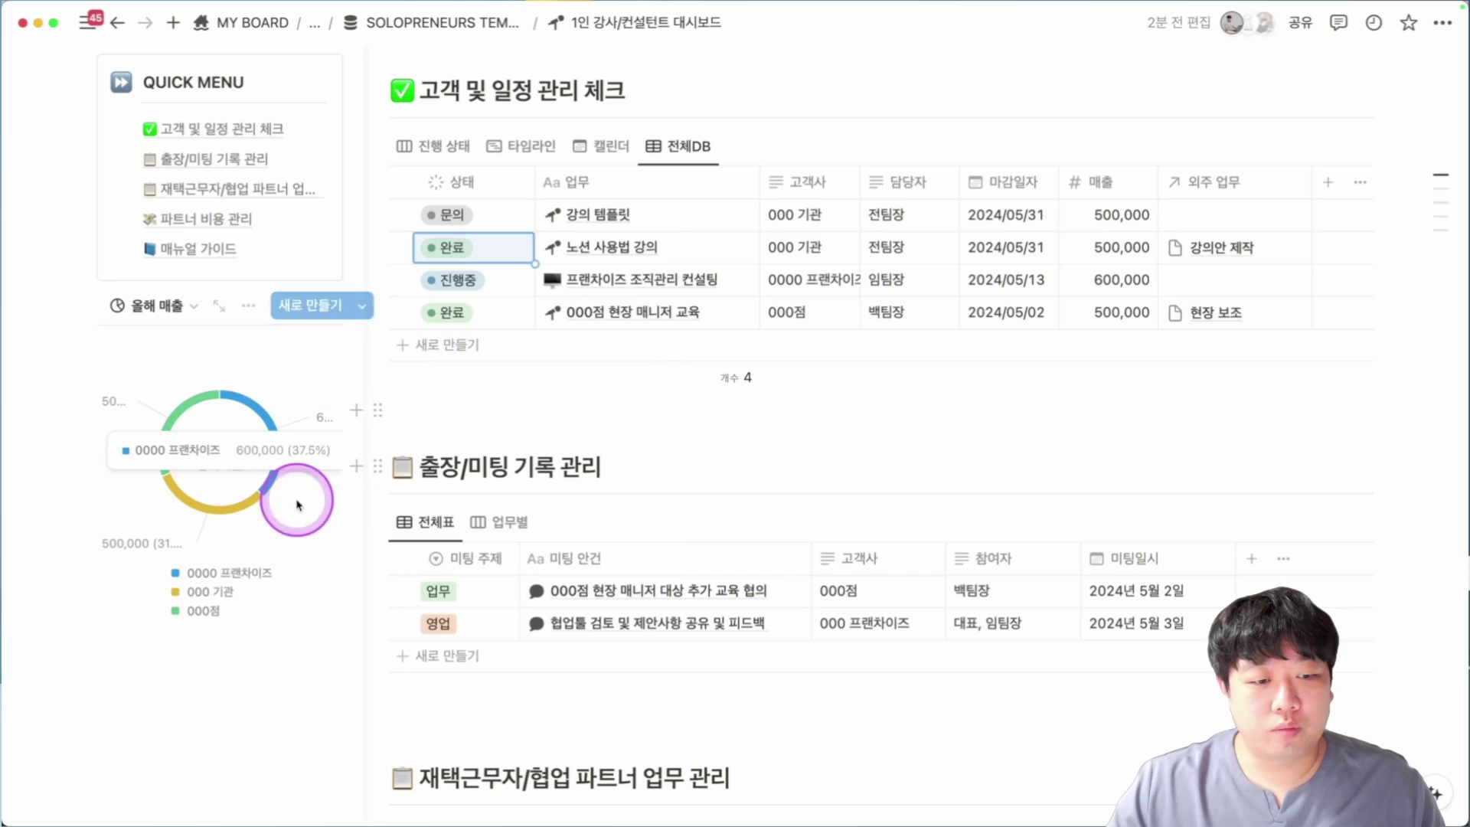
{"action": "left_click", "coordinate": [469, 246]}
{"action": "left_click", "coordinate": [539, 327]}
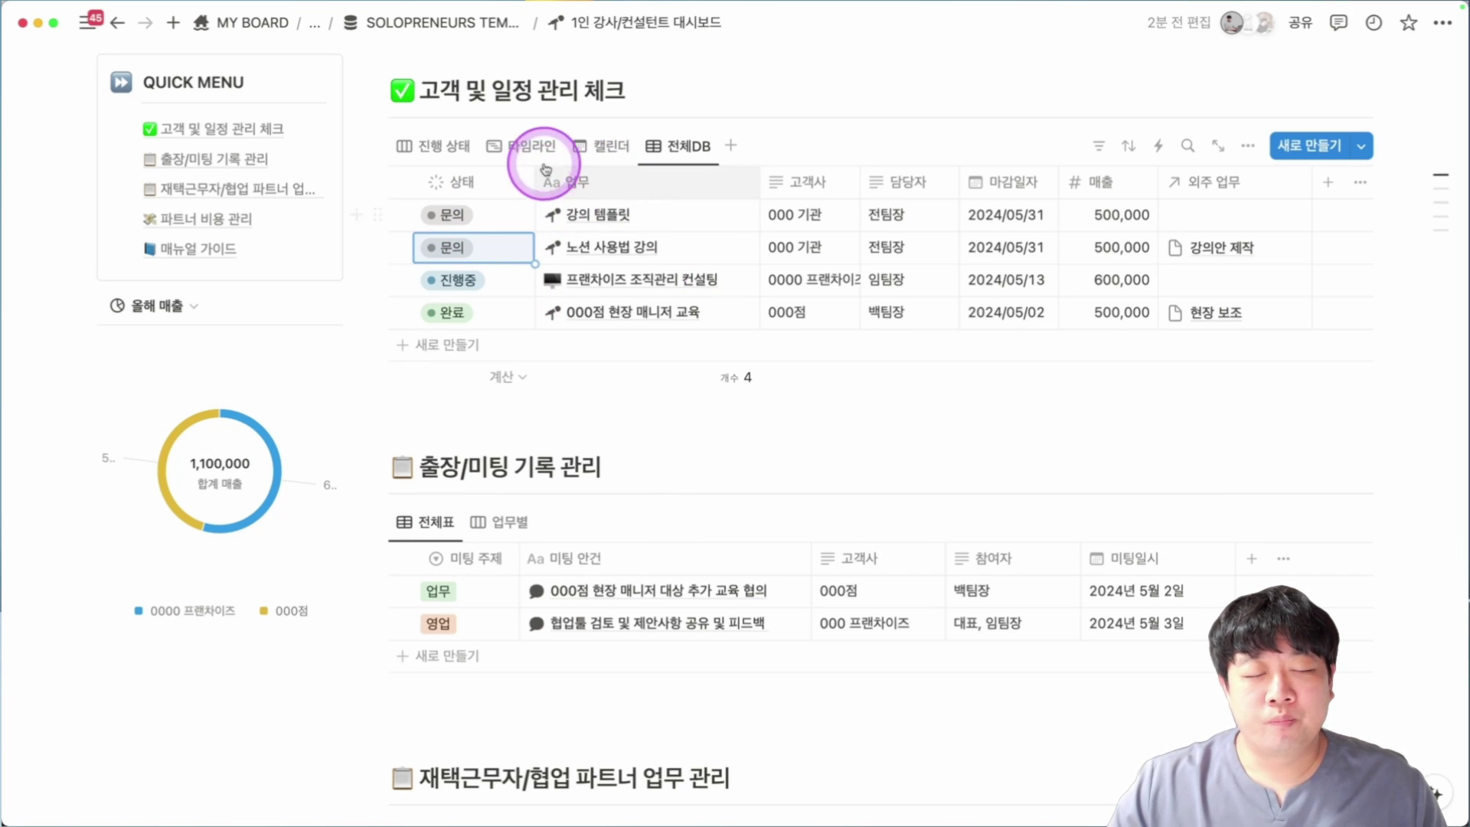
{"action": "left_click", "coordinate": [459, 146]}
{"action": "left_click", "coordinate": [656, 145]}
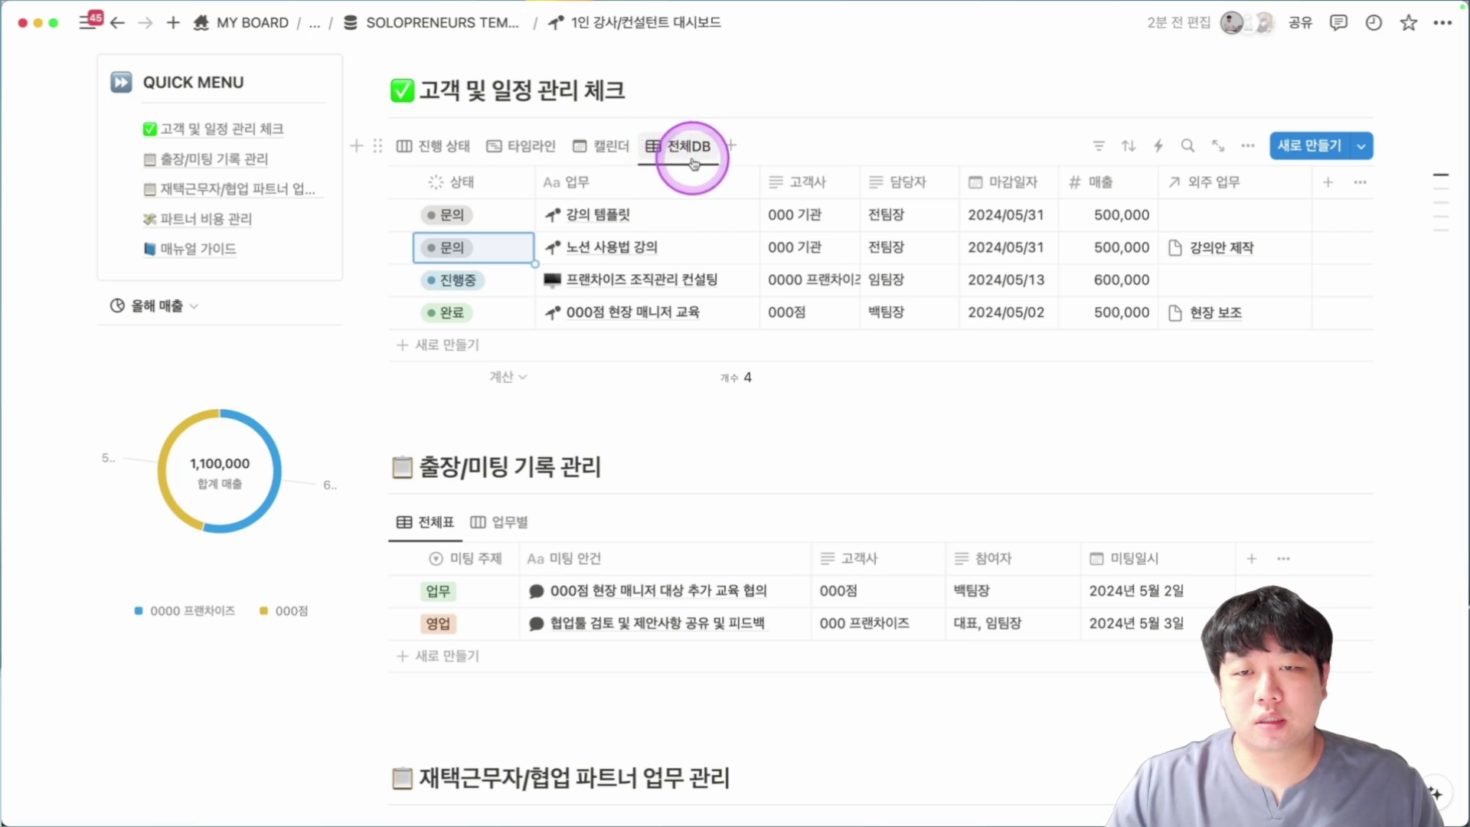
Add a tracker row named SKT 강의 요청 with client SKT and a team lead as assignee.
{"action": "left_click", "coordinate": [432, 345]}
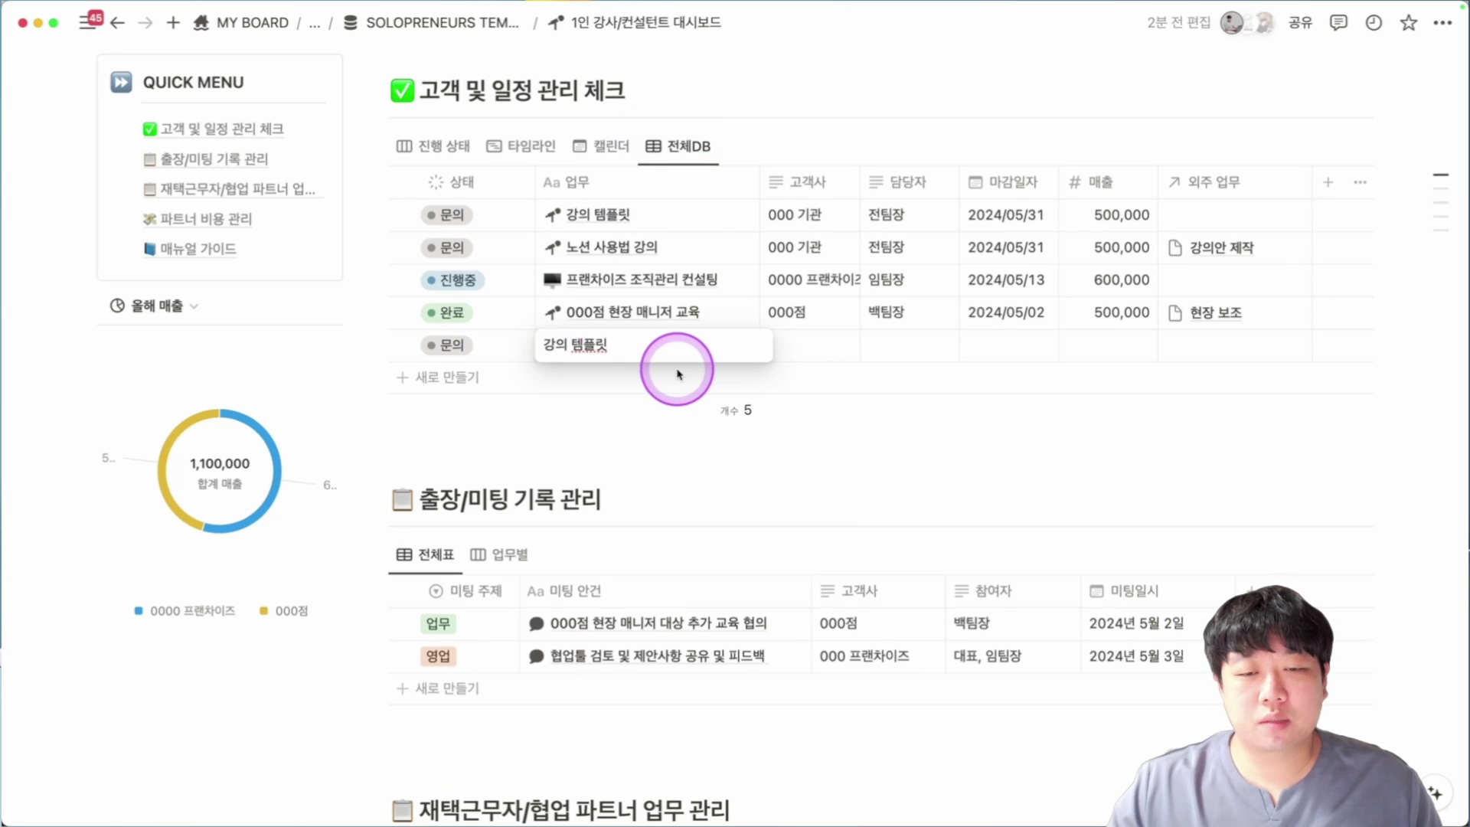
{"action": "key", "text": "BackSpace"}
{"action": "key", "text": "BackSpace"}
{"action": "key", "text": "BackSpace"}
{"action": "key", "text": "BackSpace"}
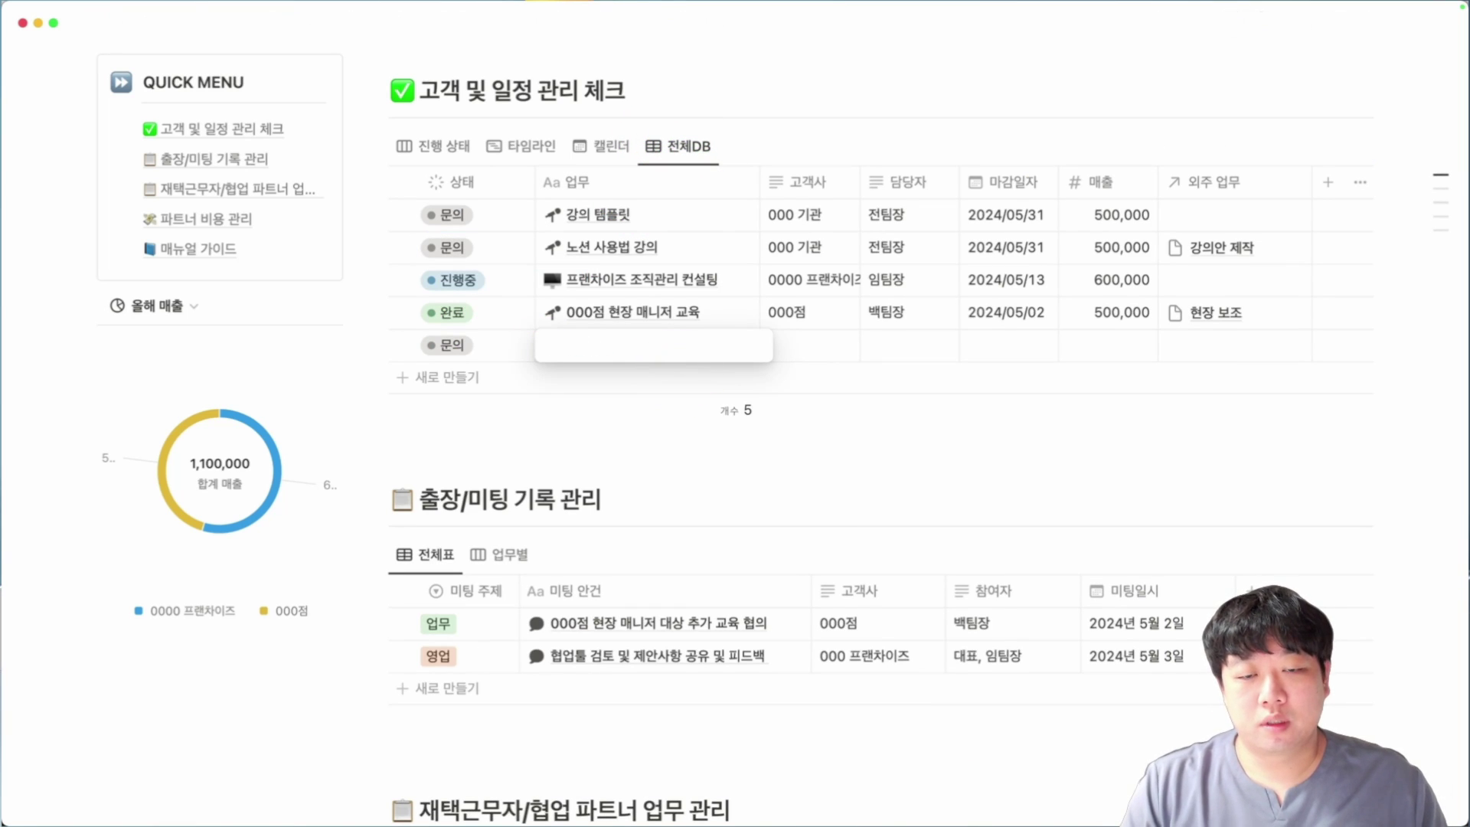
{"action": "type", "text": "요청"}
{"action": "key", "text": "Tab"}
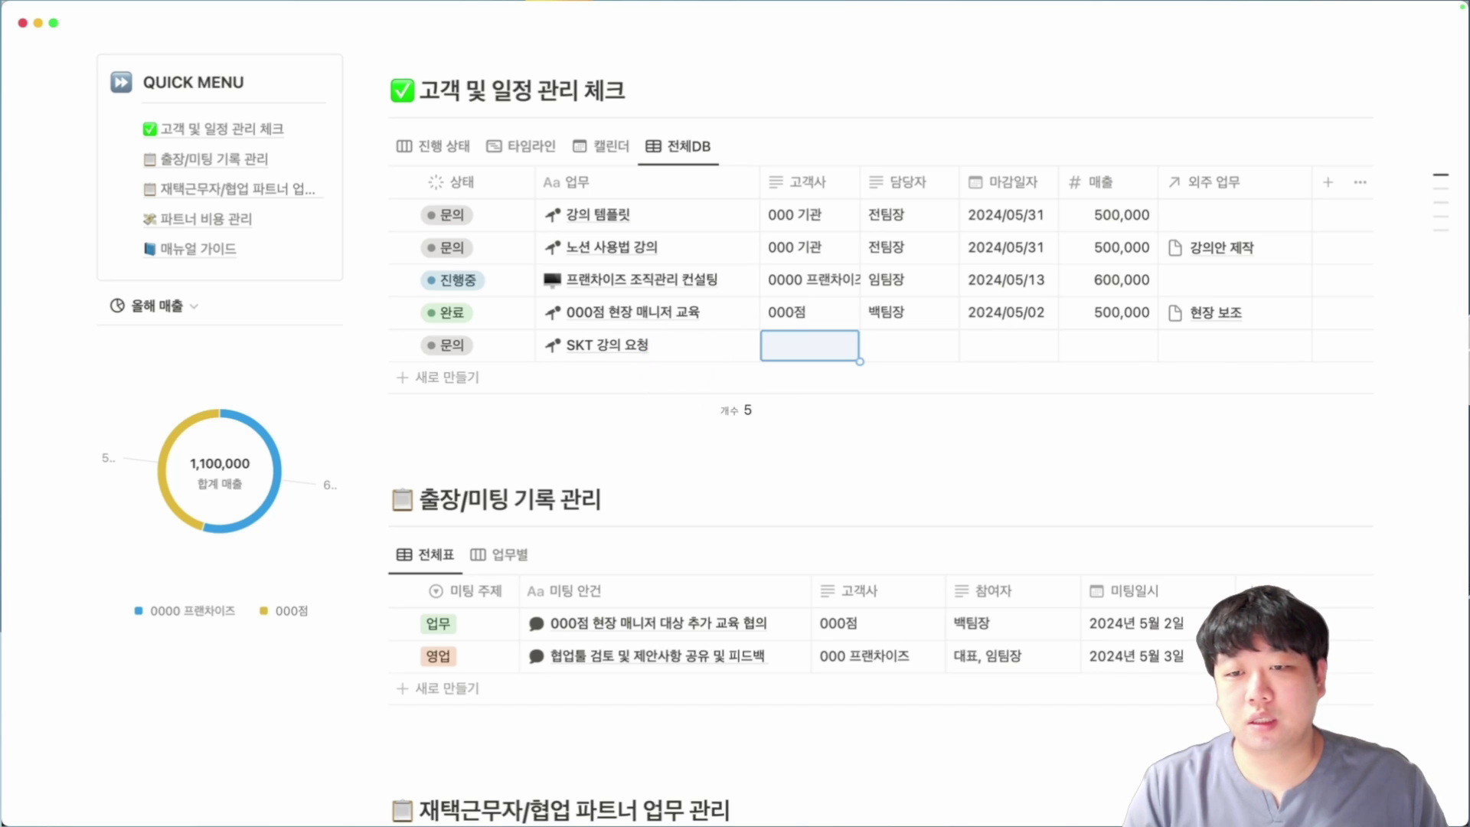
{"action": "type", "text": "SKT"}
{"action": "key", "text": "Tab"}
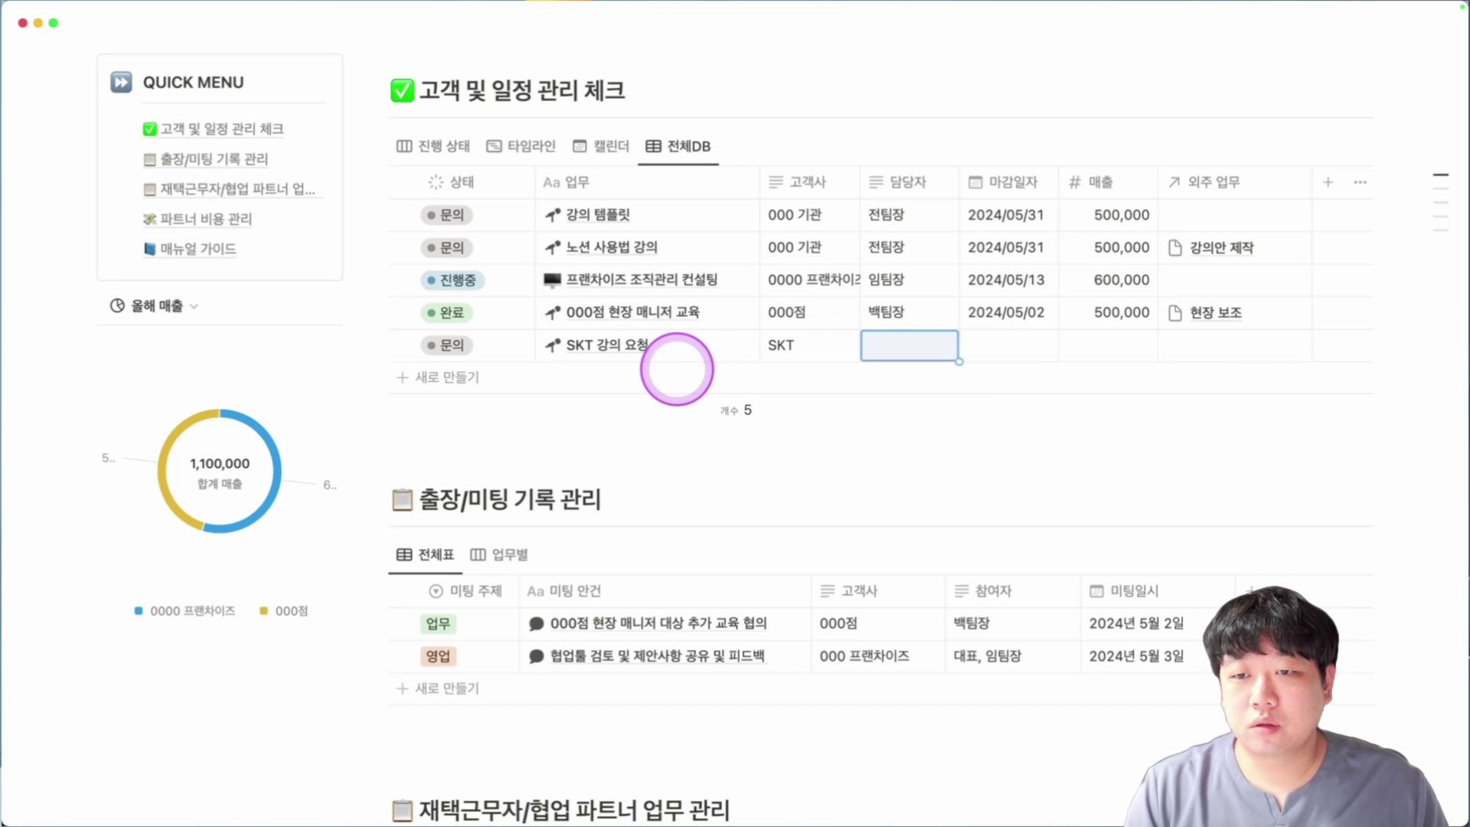
{"action": "type", "text": "d"}
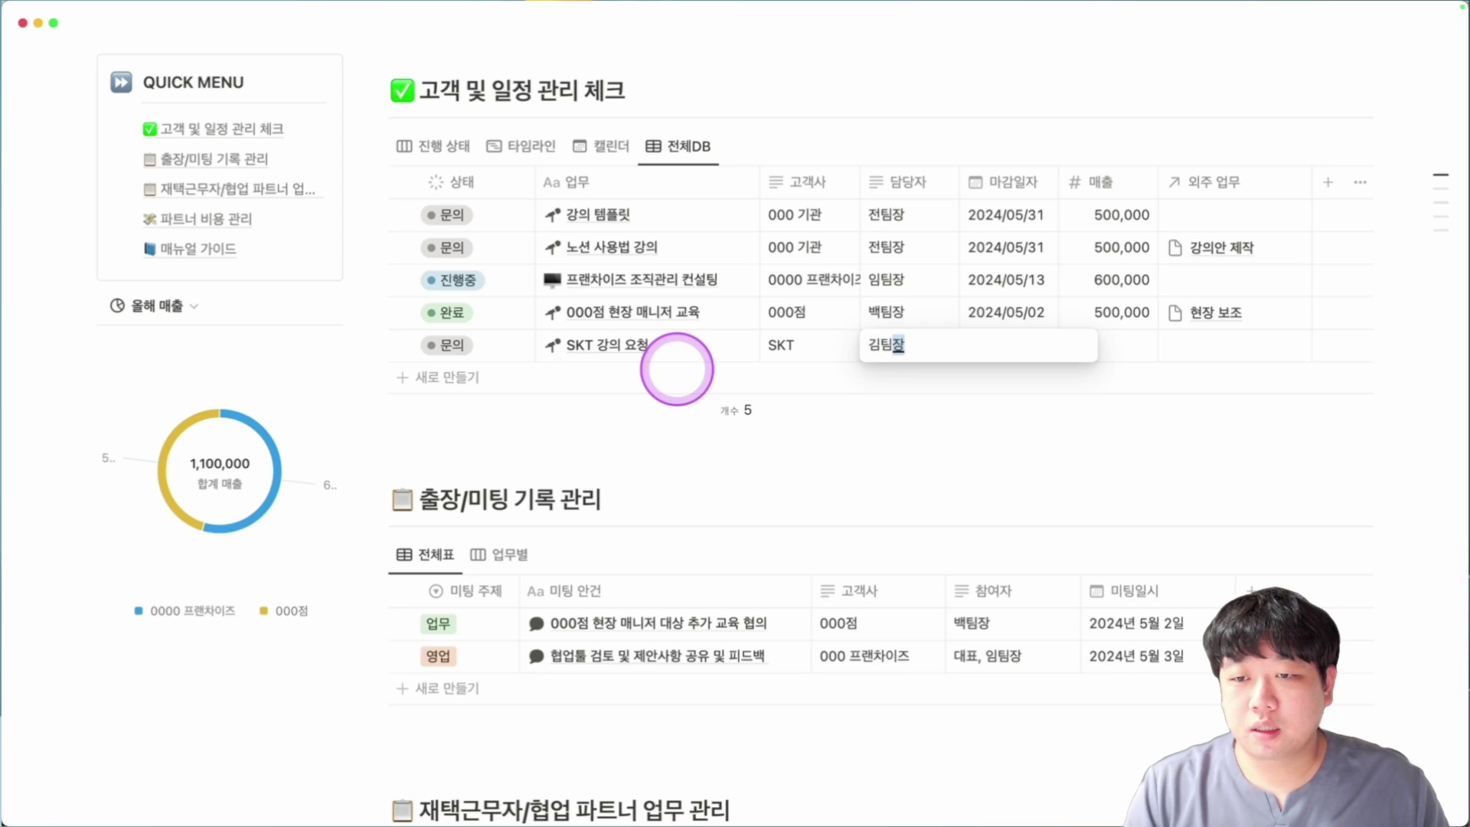
{"action": "type", "text": "팀장"}
{"action": "key", "text": "Tab"}
Give the SKT row a 2024/09/10 due date and 900,000 revenue.
{"action": "key", "text": "Return"}
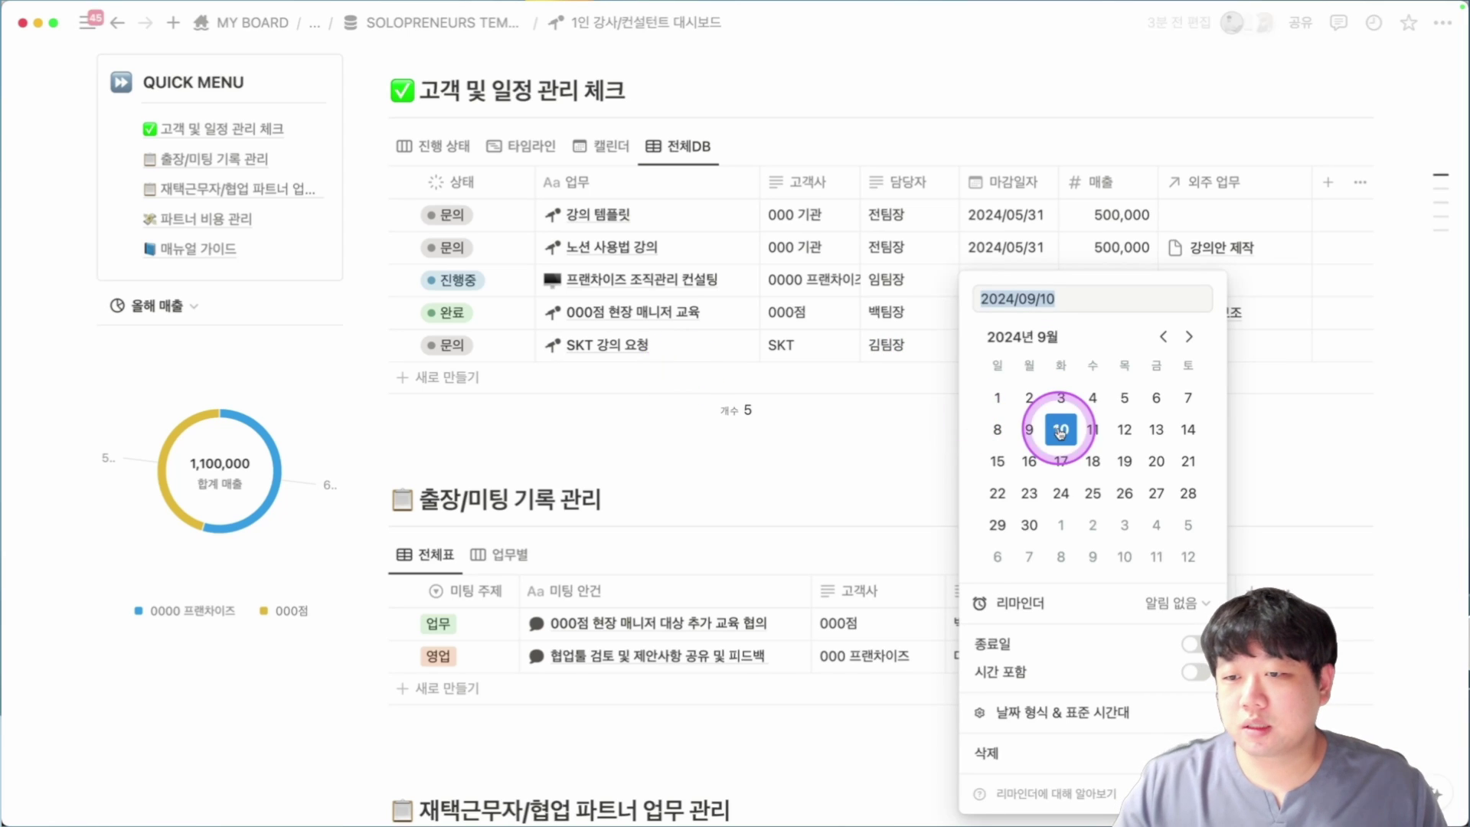
{"action": "key", "text": "Return"}
{"action": "key", "text": "Tab"}
{"action": "key", "text": "Return"}
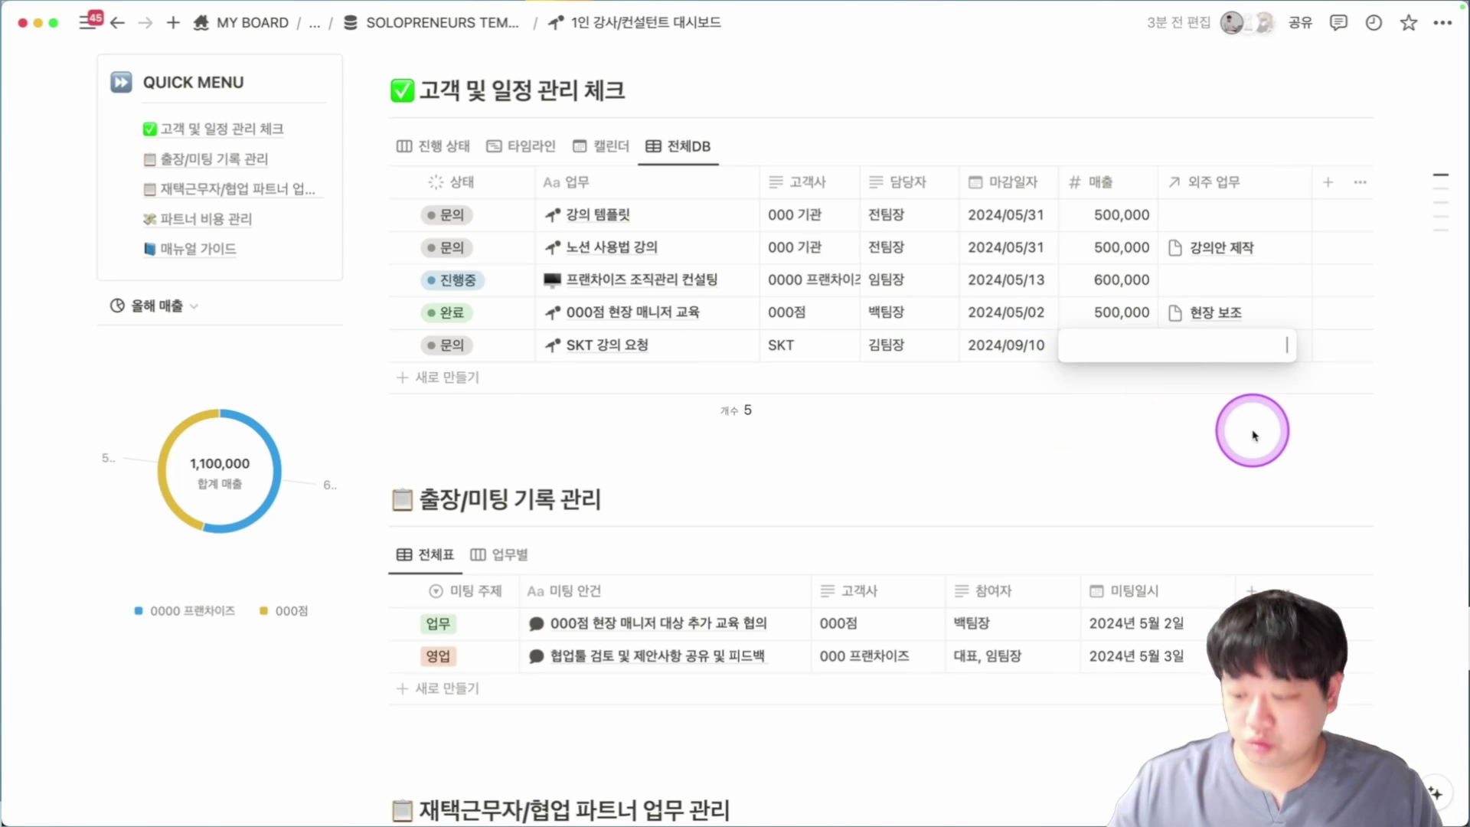
{"action": "type", "text": "91"}
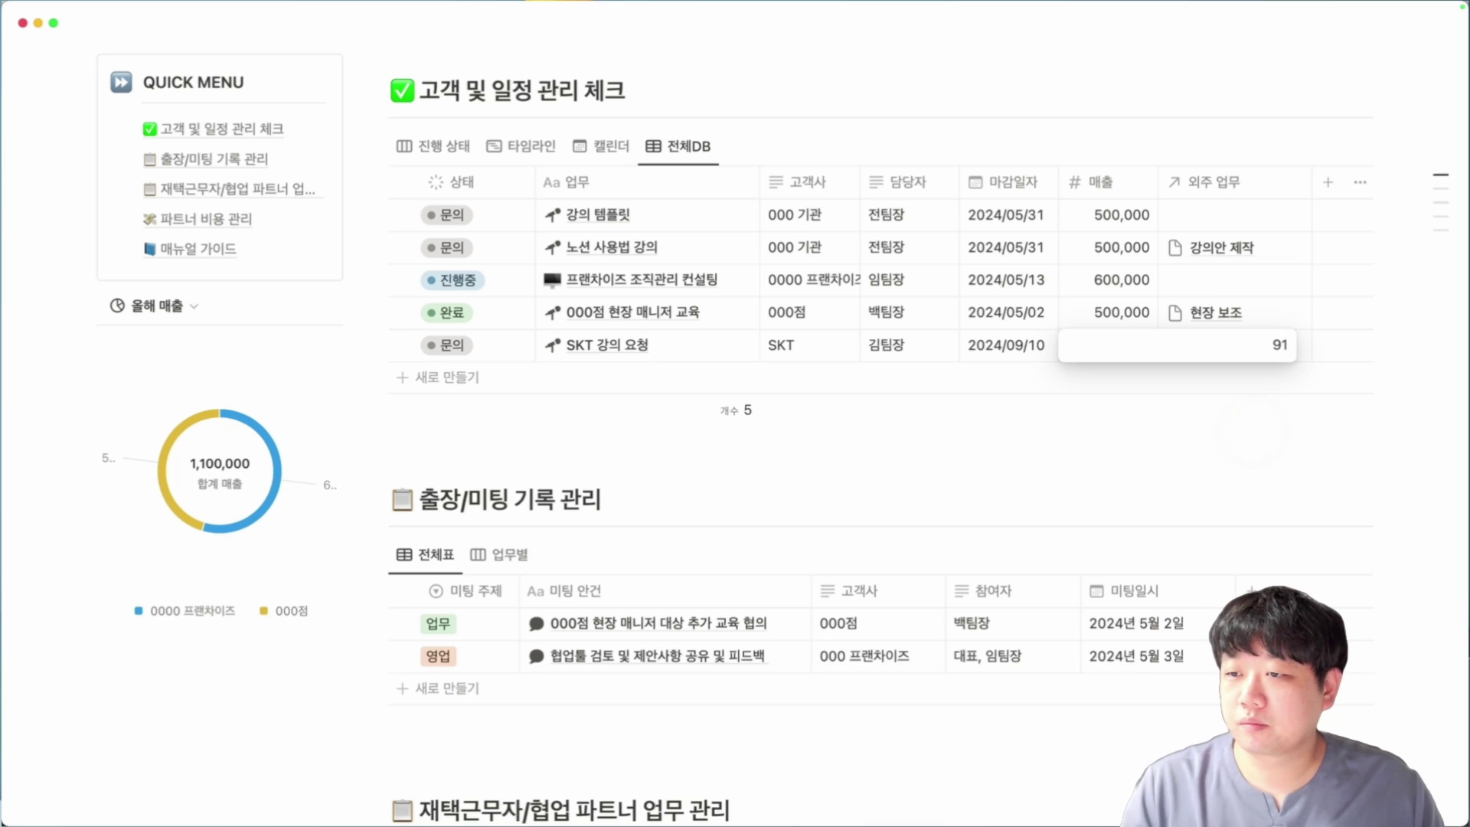
{"action": "type", "text": "0000"}
{"action": "key", "text": "Return"}
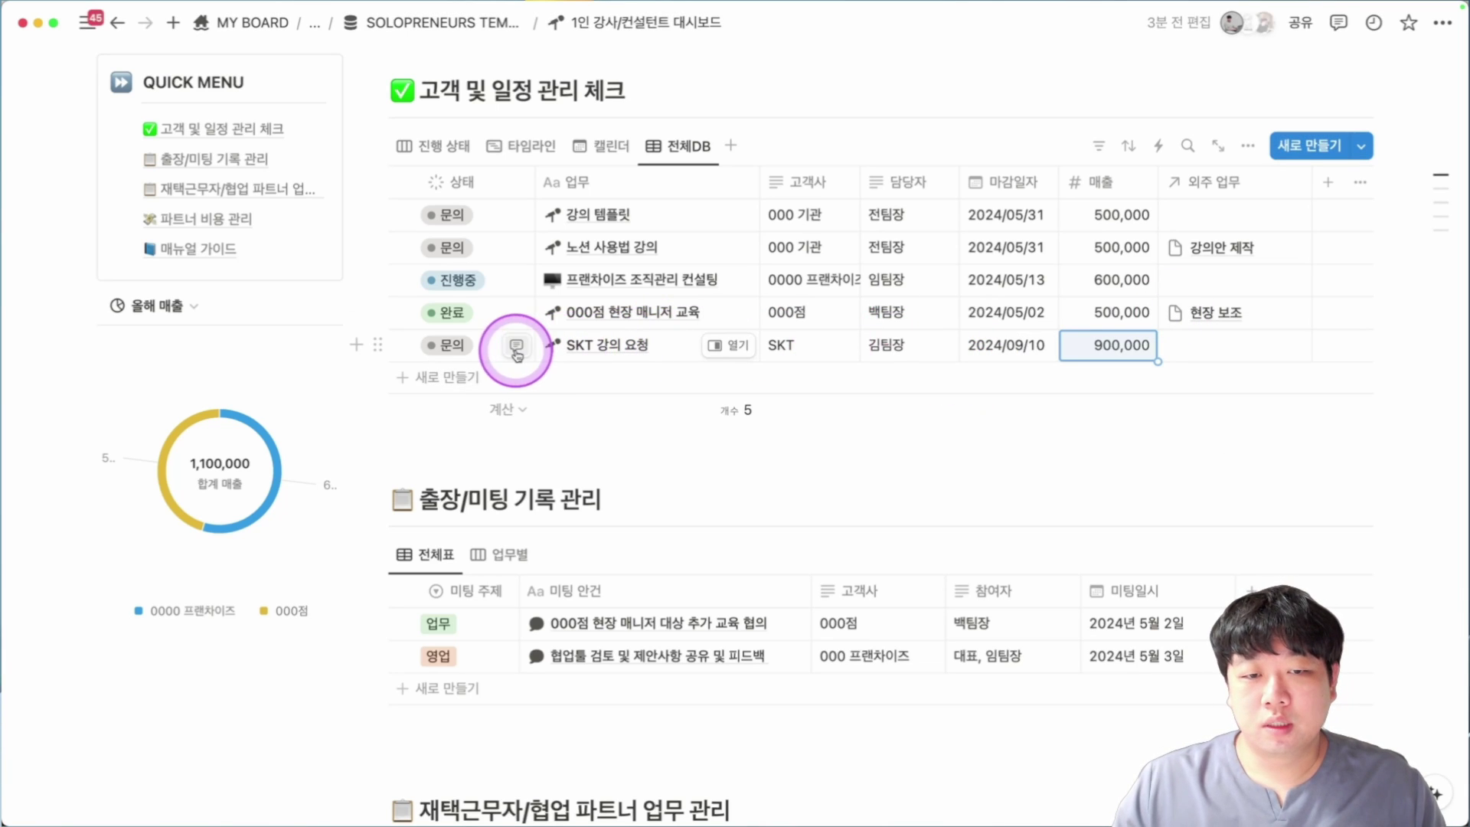
{"action": "key", "text": "Escape"}
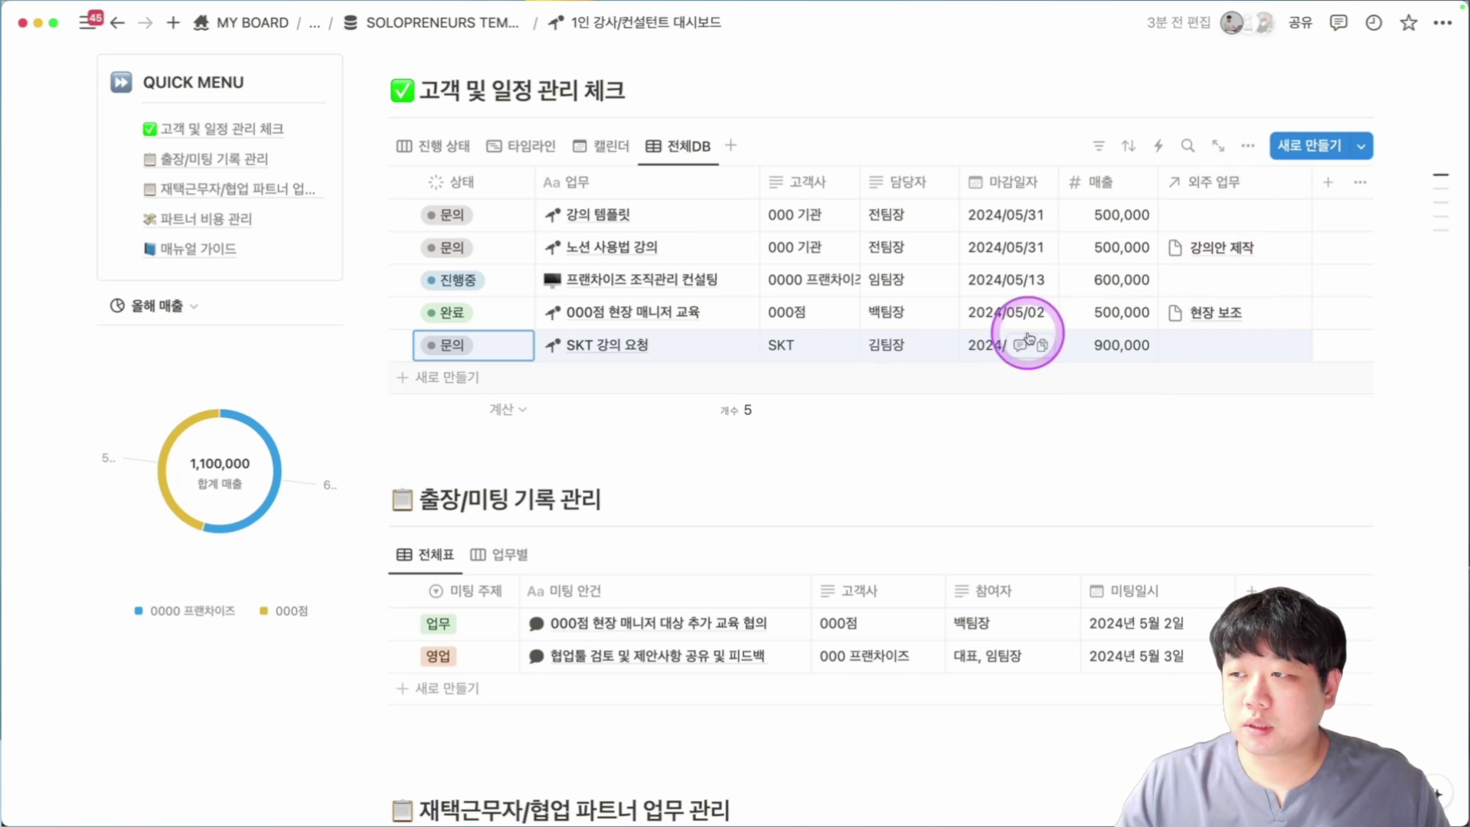
Scroll past the partner board heading and back up to the task table's 외주 업무 links.
{"action": "scroll", "coordinate": [919, 321], "scroll_direction": "down", "scroll_amount": 1}
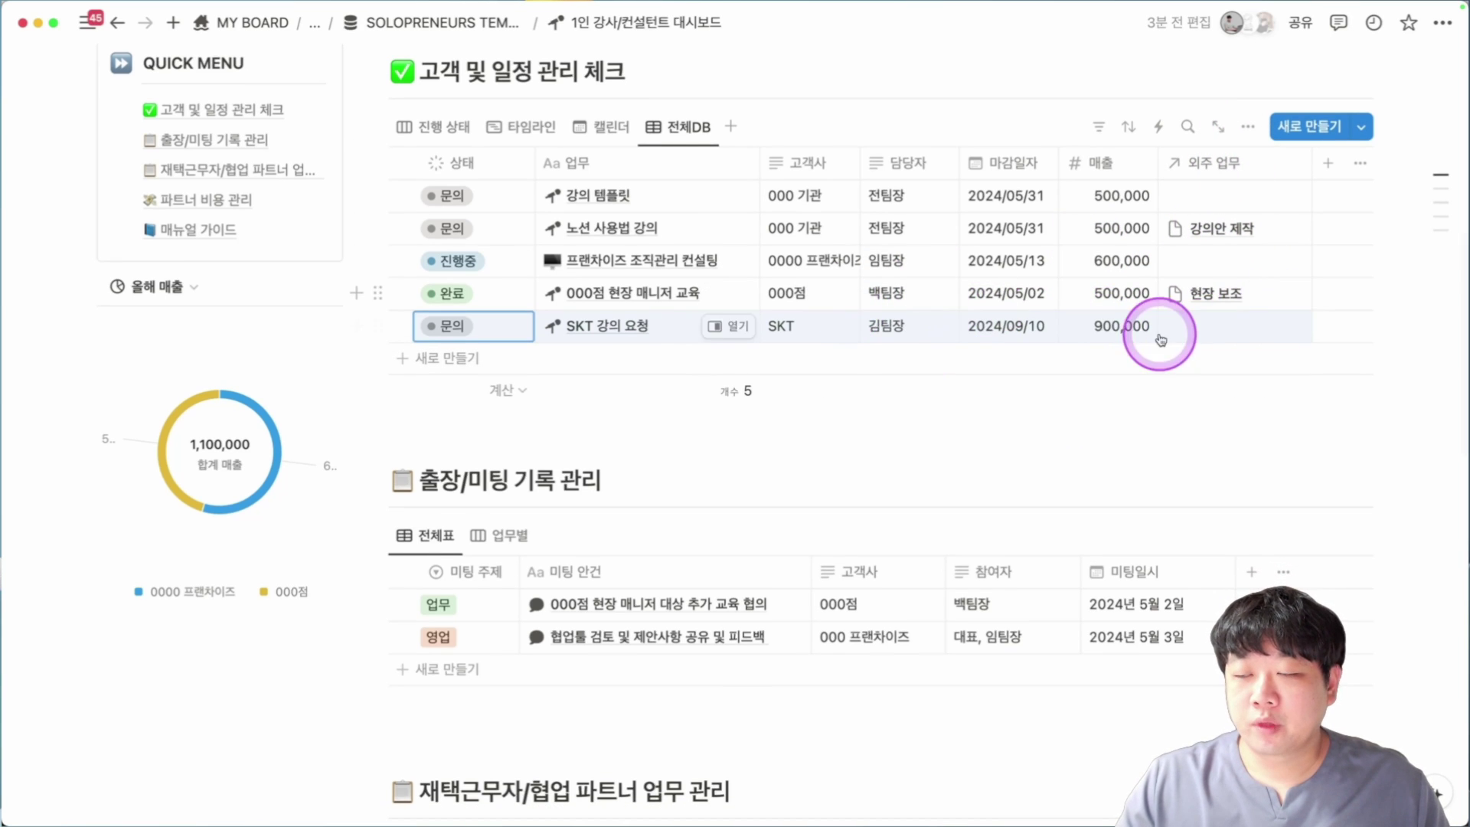
{"action": "scroll", "coordinate": [715, 574], "scroll_direction": "down", "scroll_amount": 5}
{"action": "scroll", "coordinate": [459, 582], "scroll_direction": "down", "scroll_amount": 1}
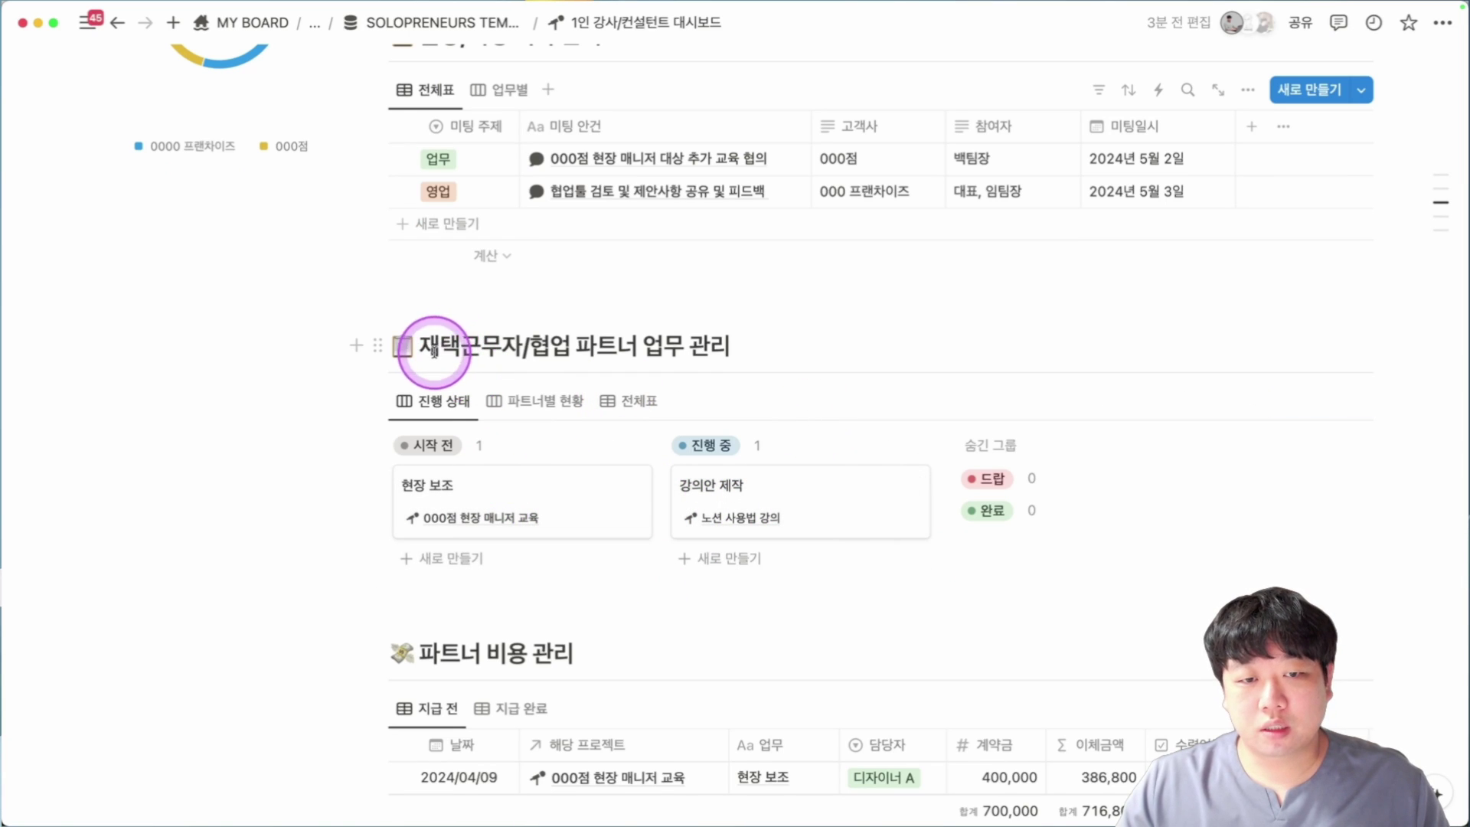
{"action": "left_click_drag", "start_coordinate": [434, 351], "coordinate": [757, 344]}
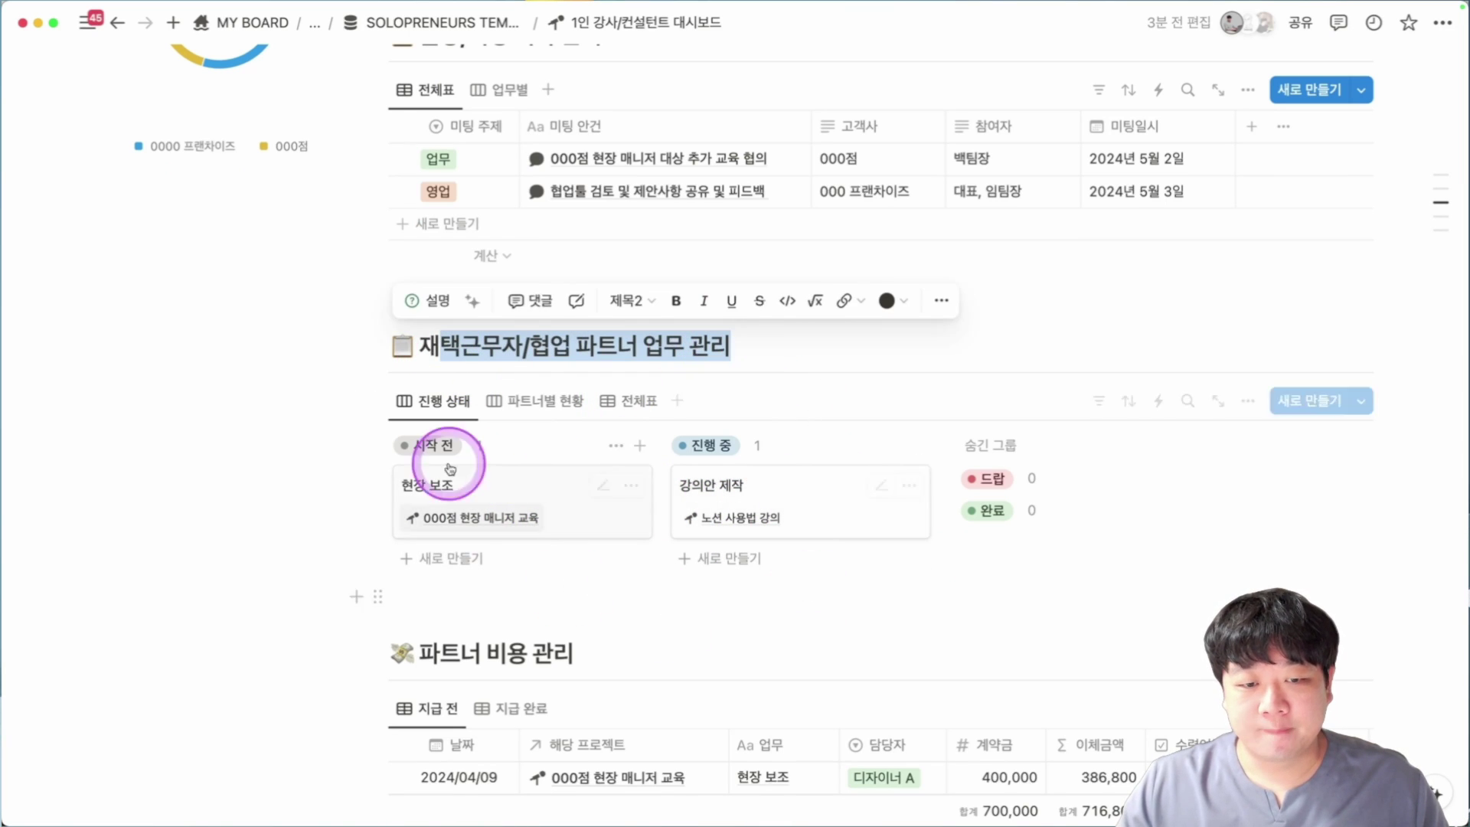
{"action": "scroll", "coordinate": [846, 479], "scroll_direction": "up", "scroll_amount": 4}
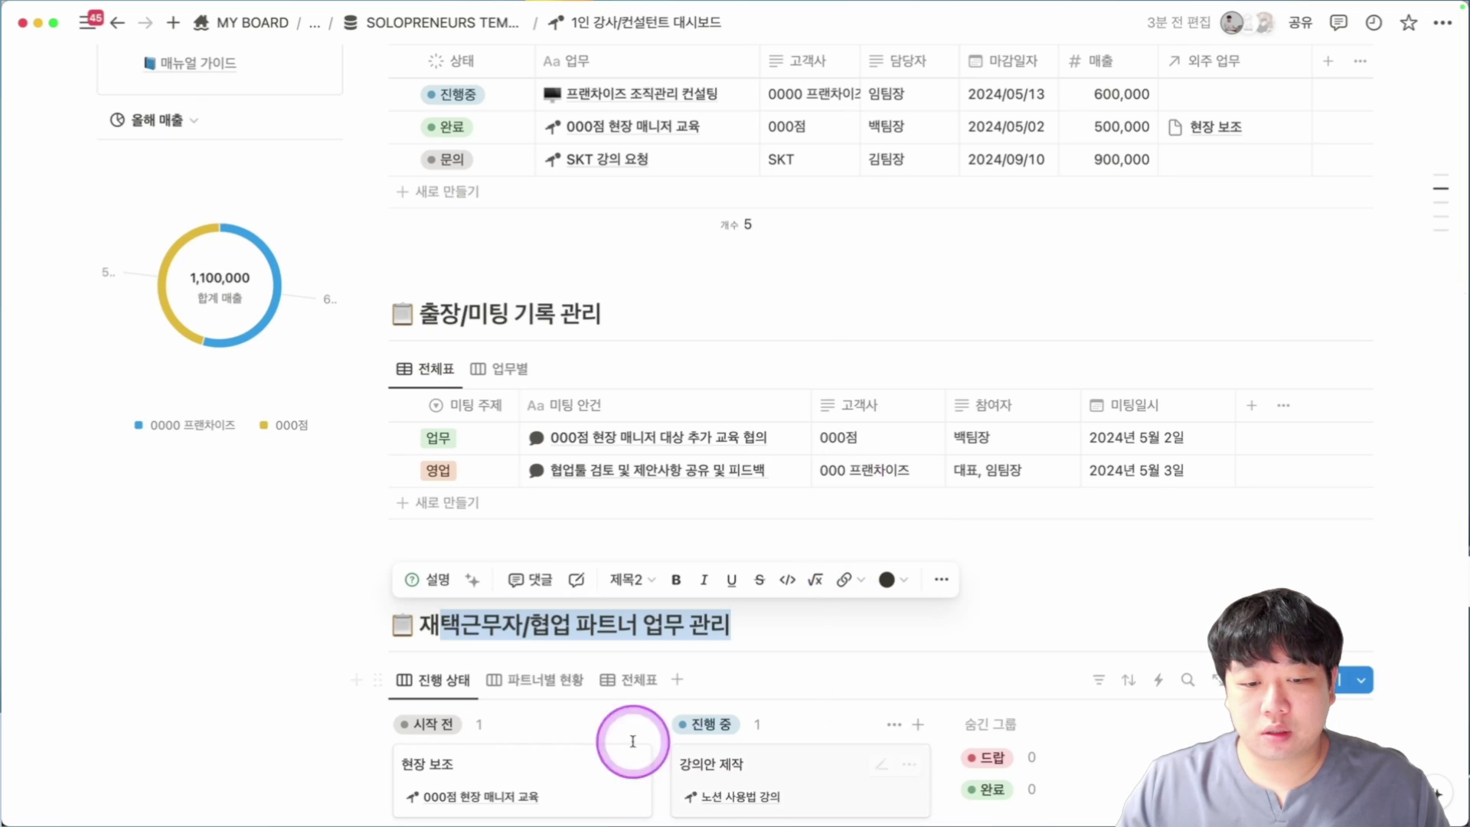
{"action": "scroll", "coordinate": [504, 604], "scroll_direction": "up", "scroll_amount": 2}
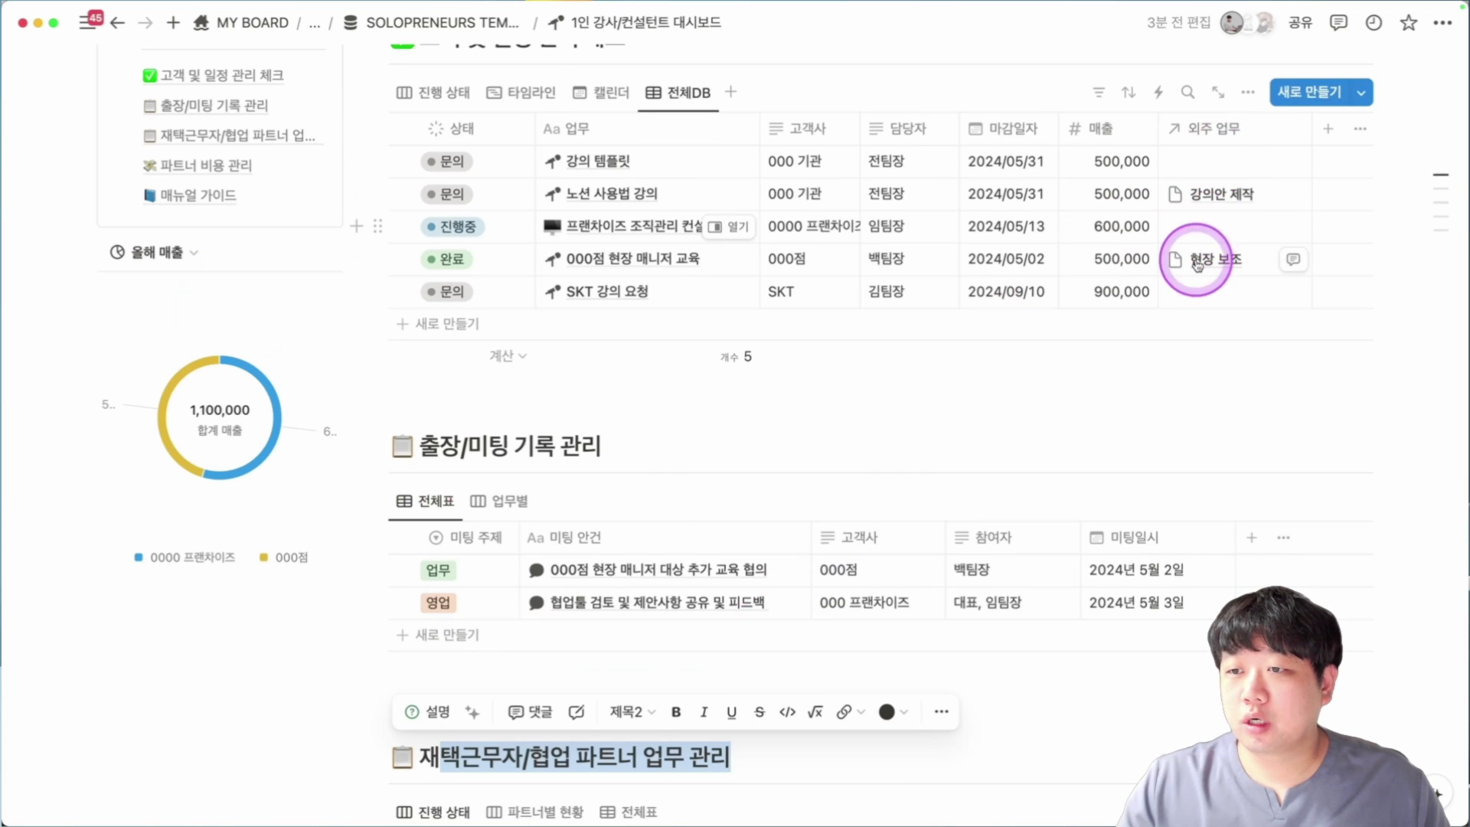
Create a 배너 디자인 page and link it in the SKT 강의 요청 row's 외주 업무 cell.
{"action": "left_click", "coordinate": [1195, 296]}
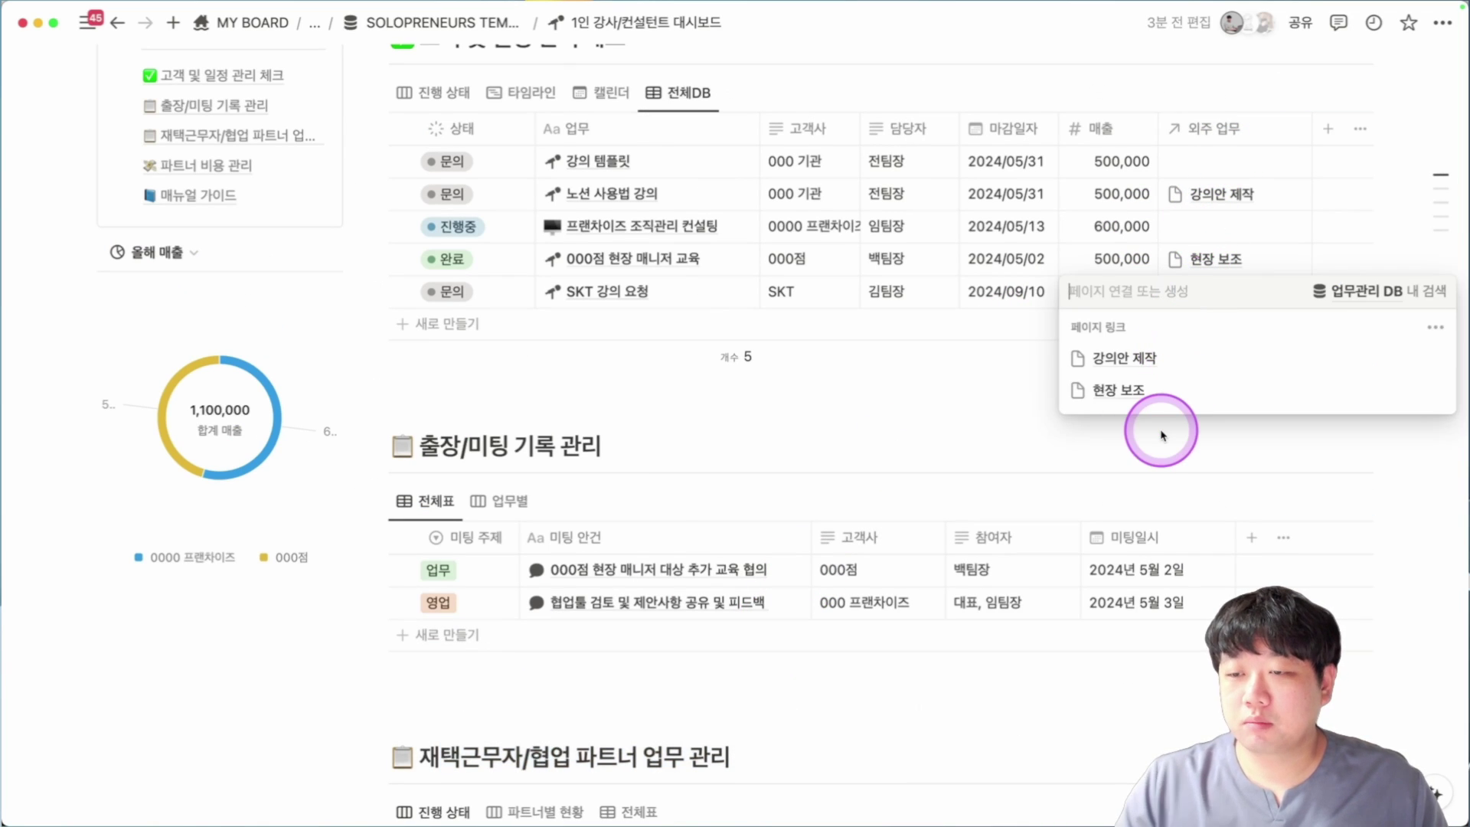
{"action": "type", "text": "딨아ㅣㄴ"}
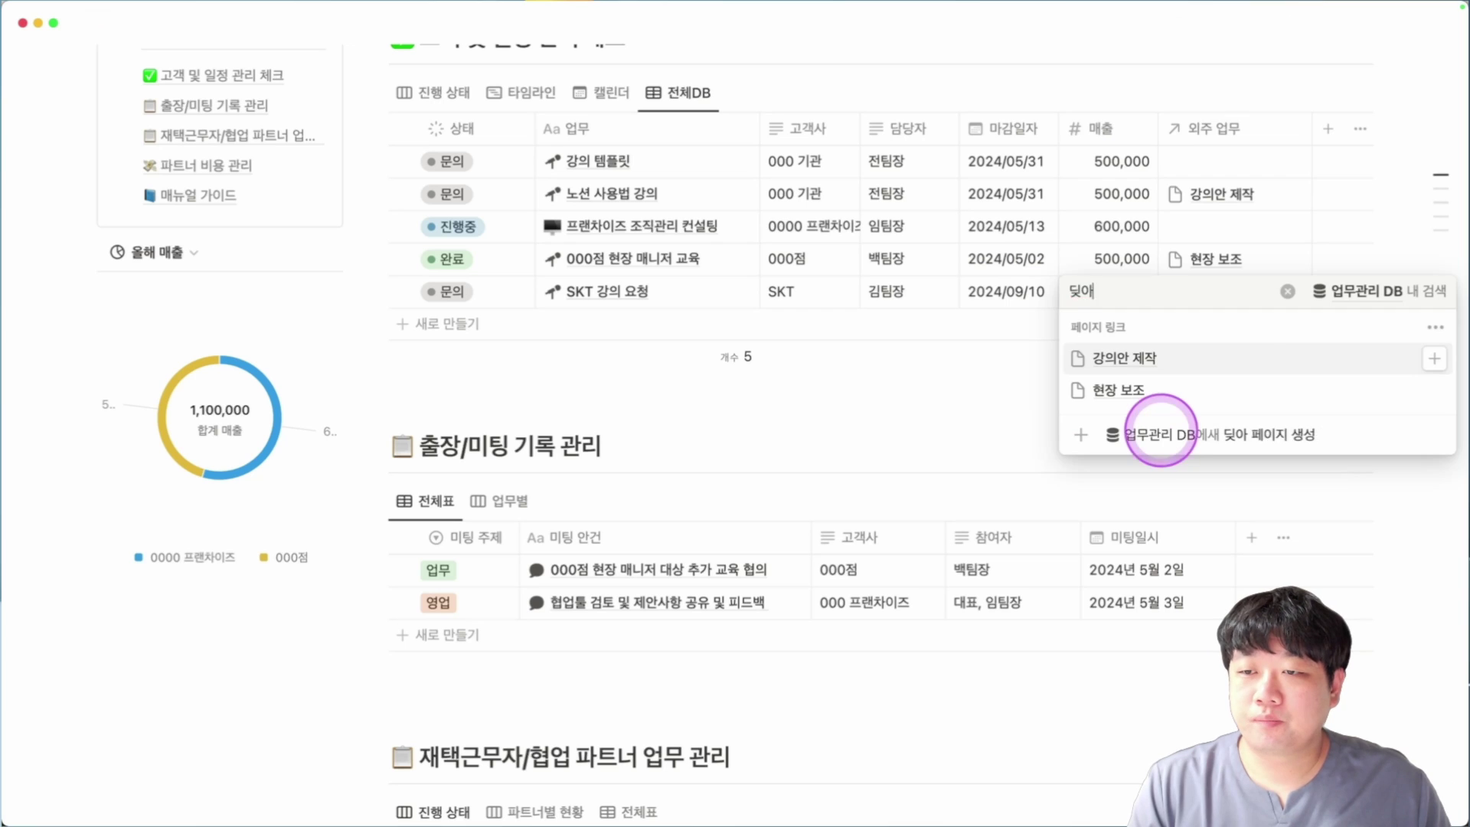
{"action": "key", "text": "BackSpace"}
{"action": "key", "text": "BackSpace"}
{"action": "type", "text": "밴"}
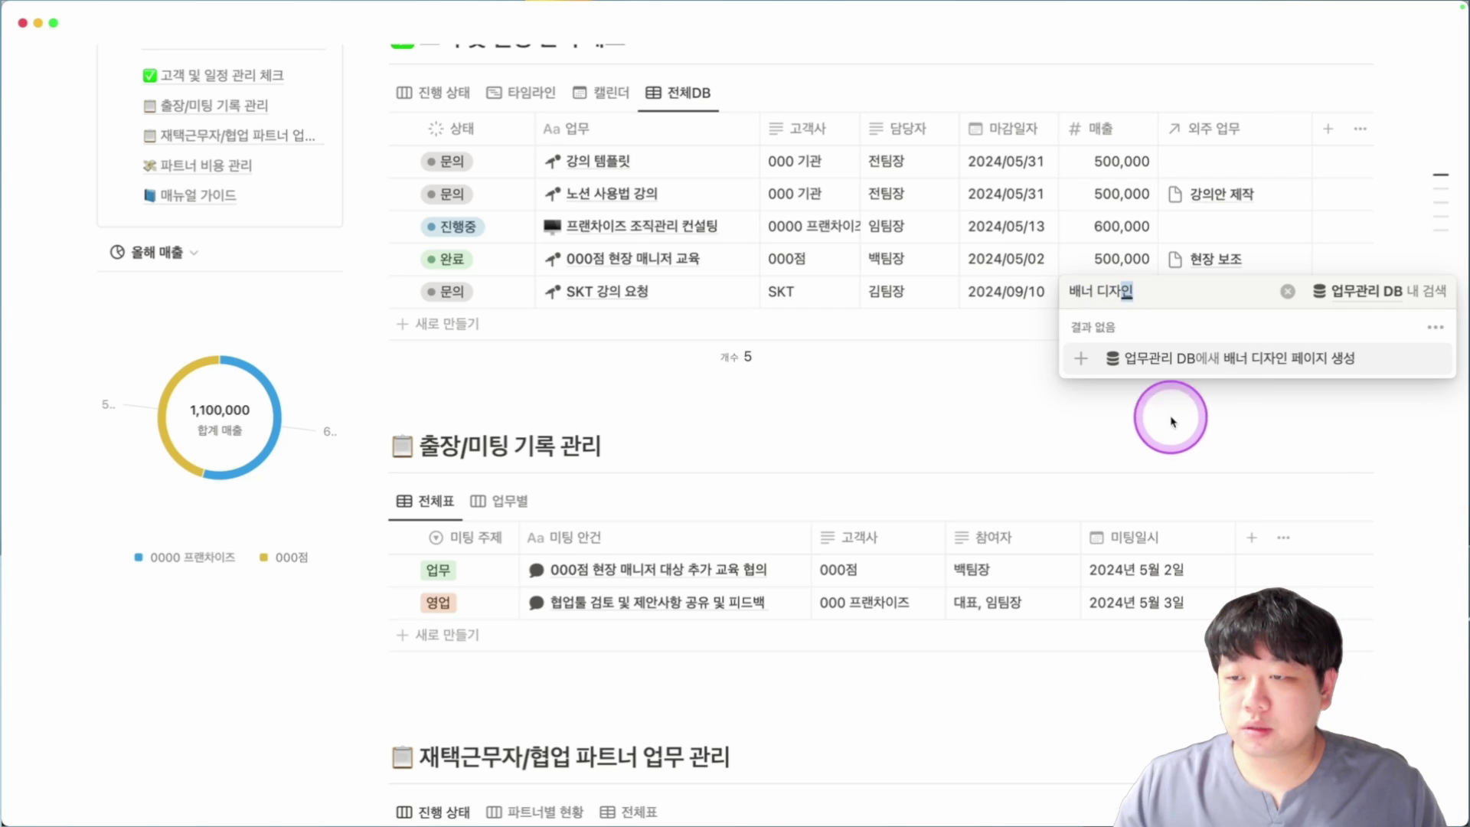
{"action": "left_click", "coordinate": [1225, 359]}
{"action": "left_click", "coordinate": [940, 412]}
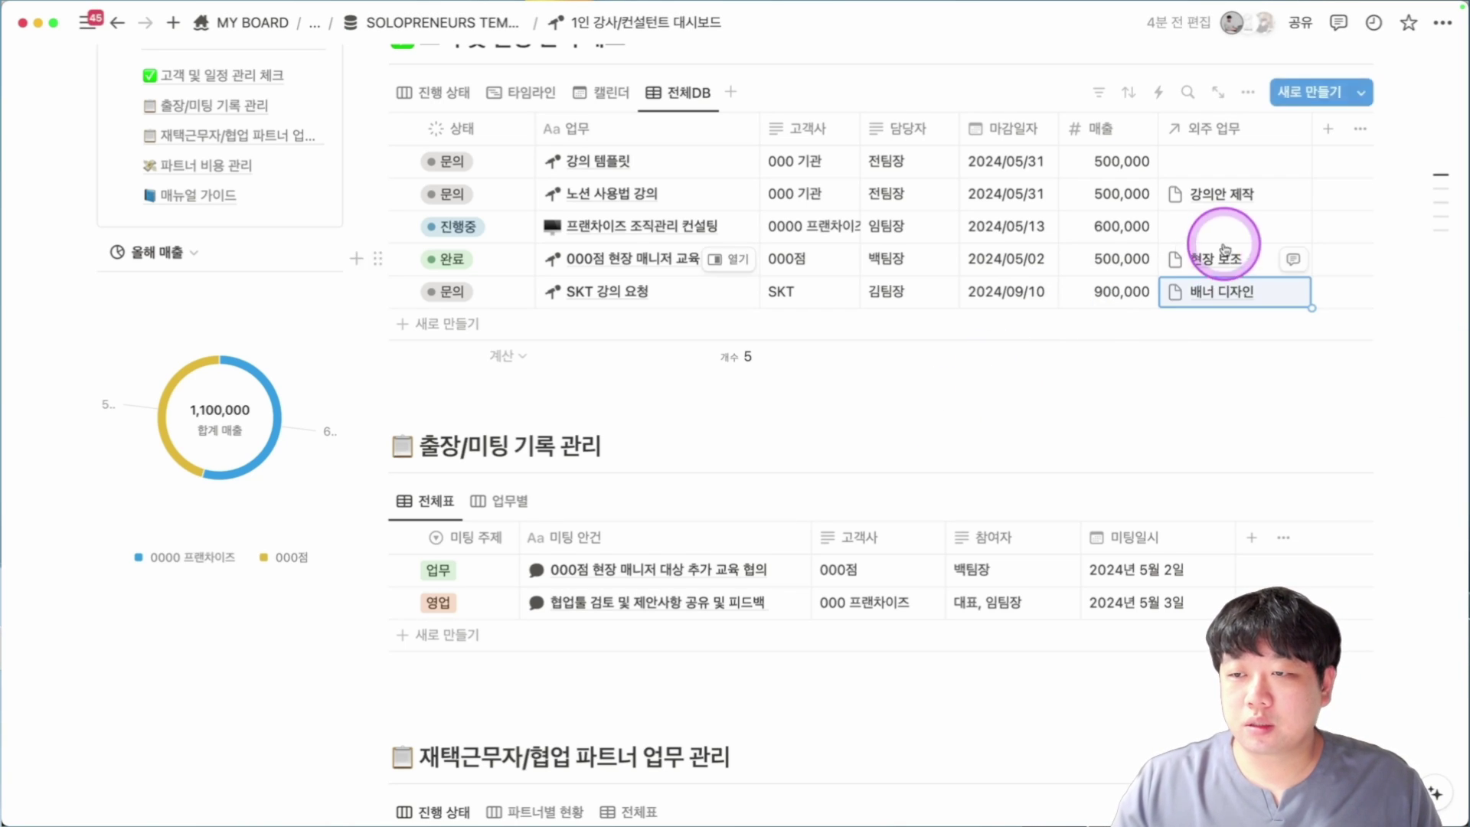
{"action": "scroll", "coordinate": [1181, 351], "scroll_direction": "down", "scroll_amount": 5}
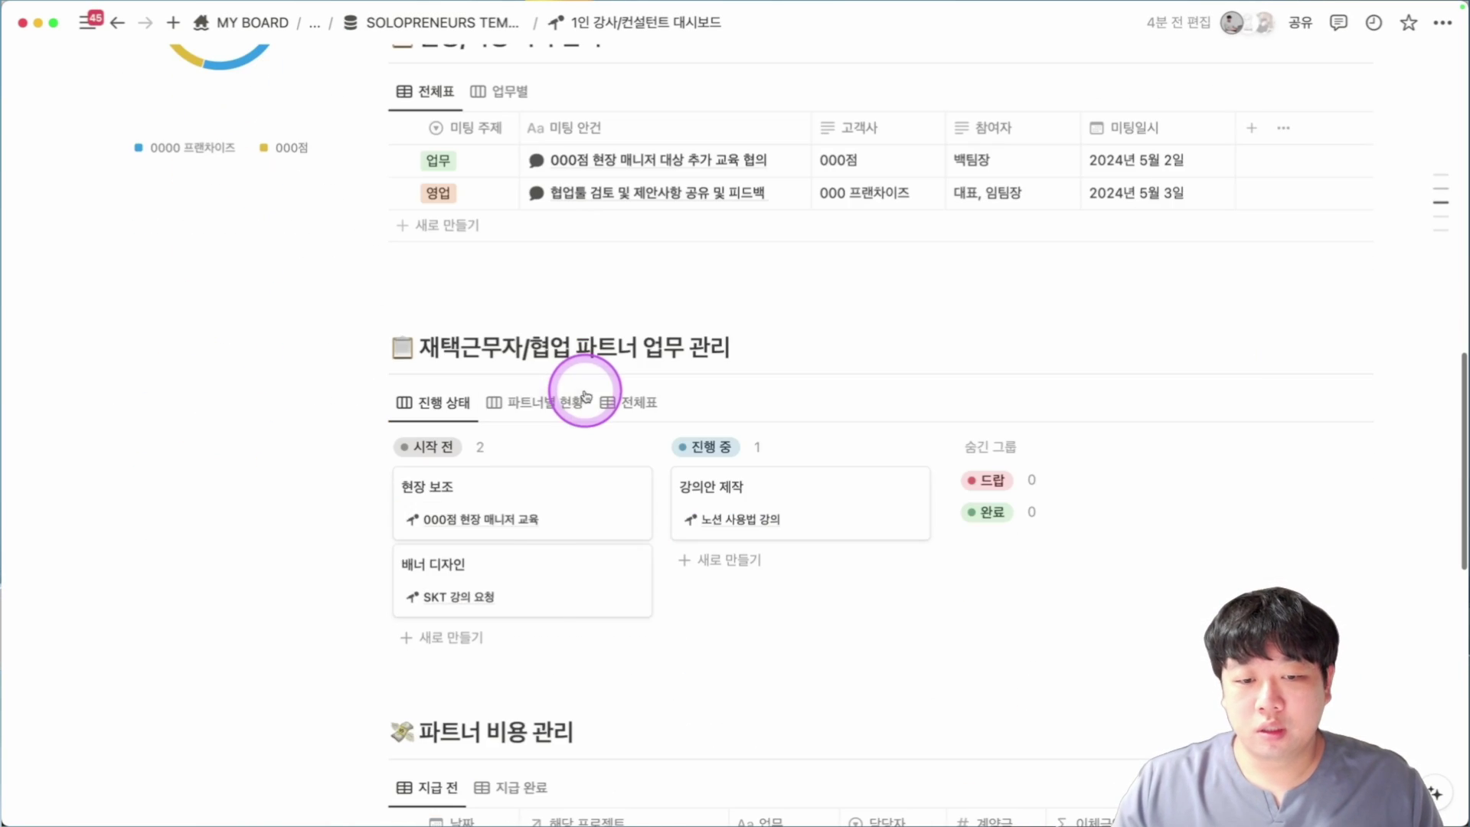
Set the 배너 디자인 card's due date to 2024년 9월 11일 and partner to 디자이너 A.
{"action": "left_click", "coordinate": [466, 568]}
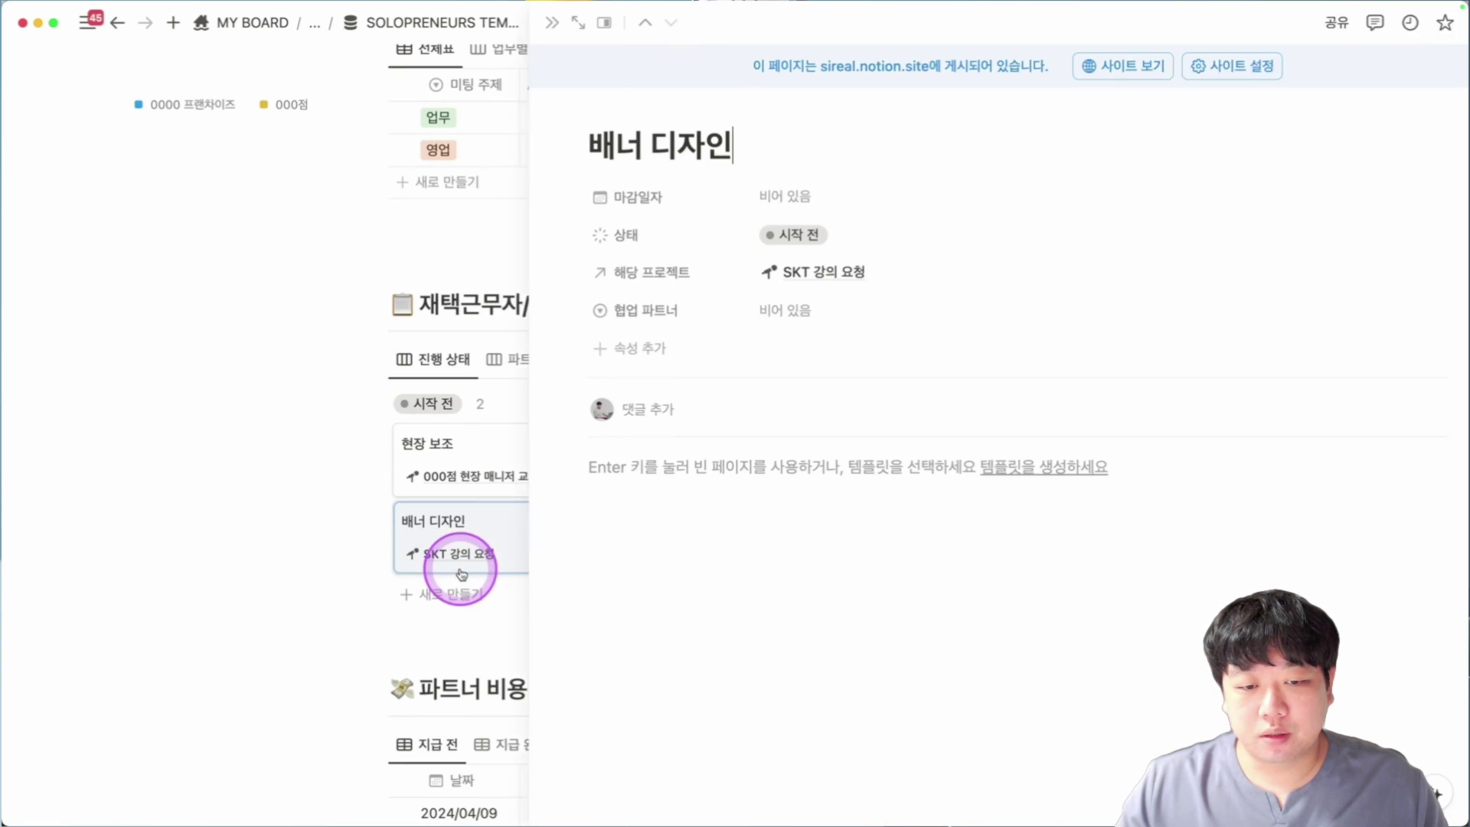
{"action": "left_click", "coordinate": [772, 202]}
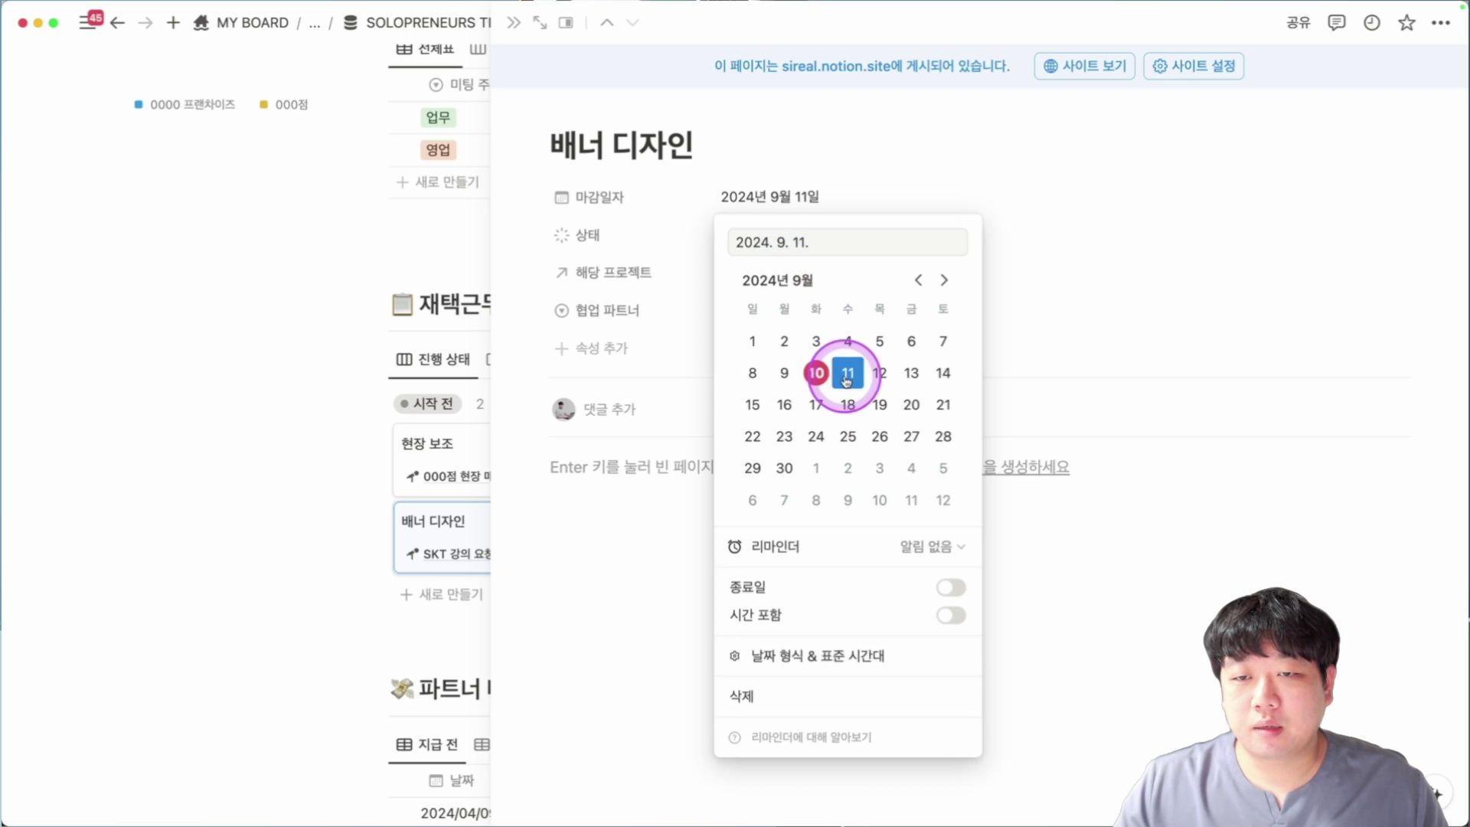
{"action": "left_click", "coordinate": [840, 312]}
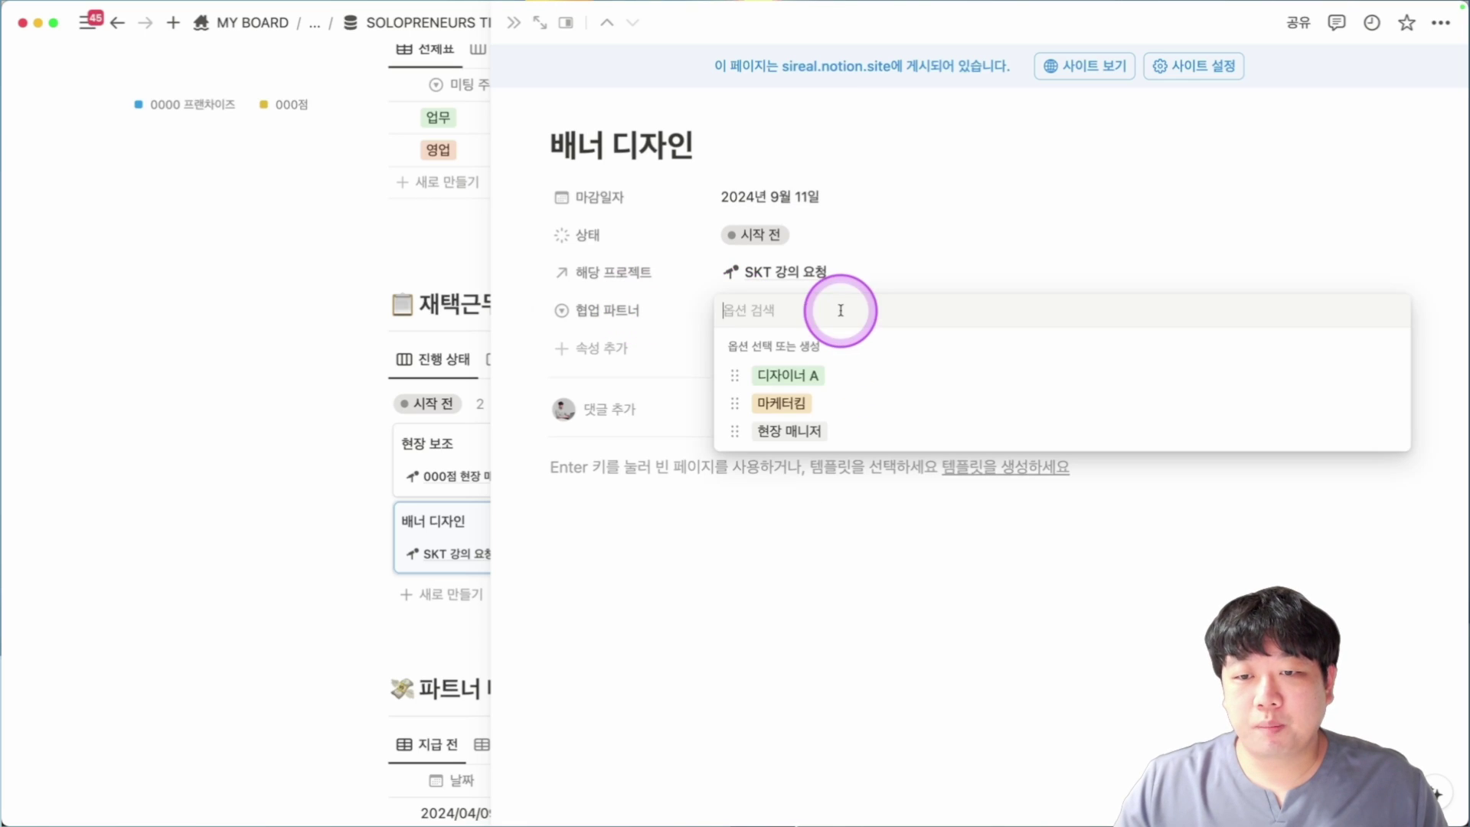
{"action": "left_click", "coordinate": [835, 380]}
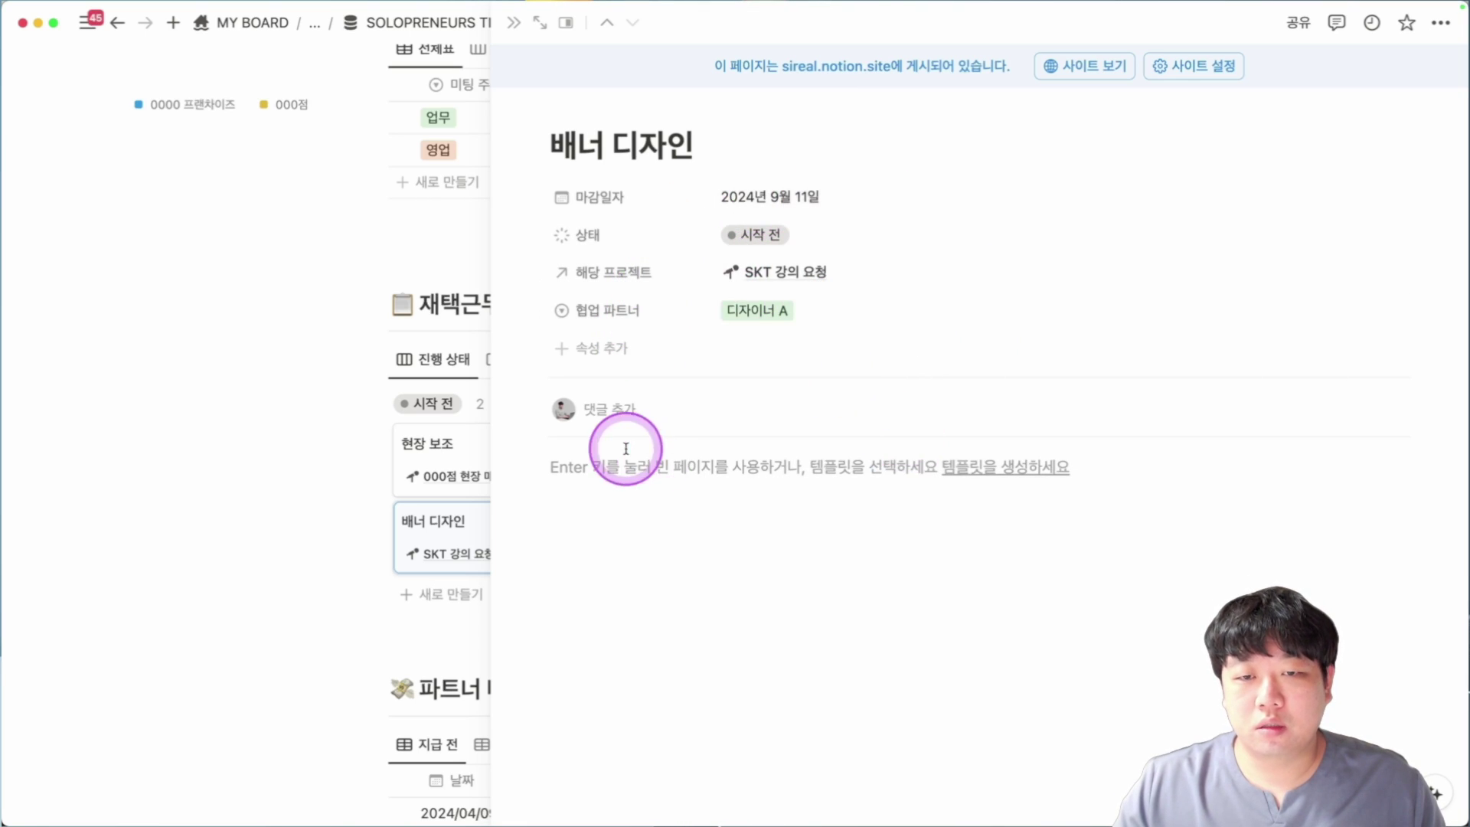
{"action": "key", "text": "Escape"}
{"action": "scroll", "coordinate": [840, 532], "scroll_direction": "down", "scroll_amount": 5}
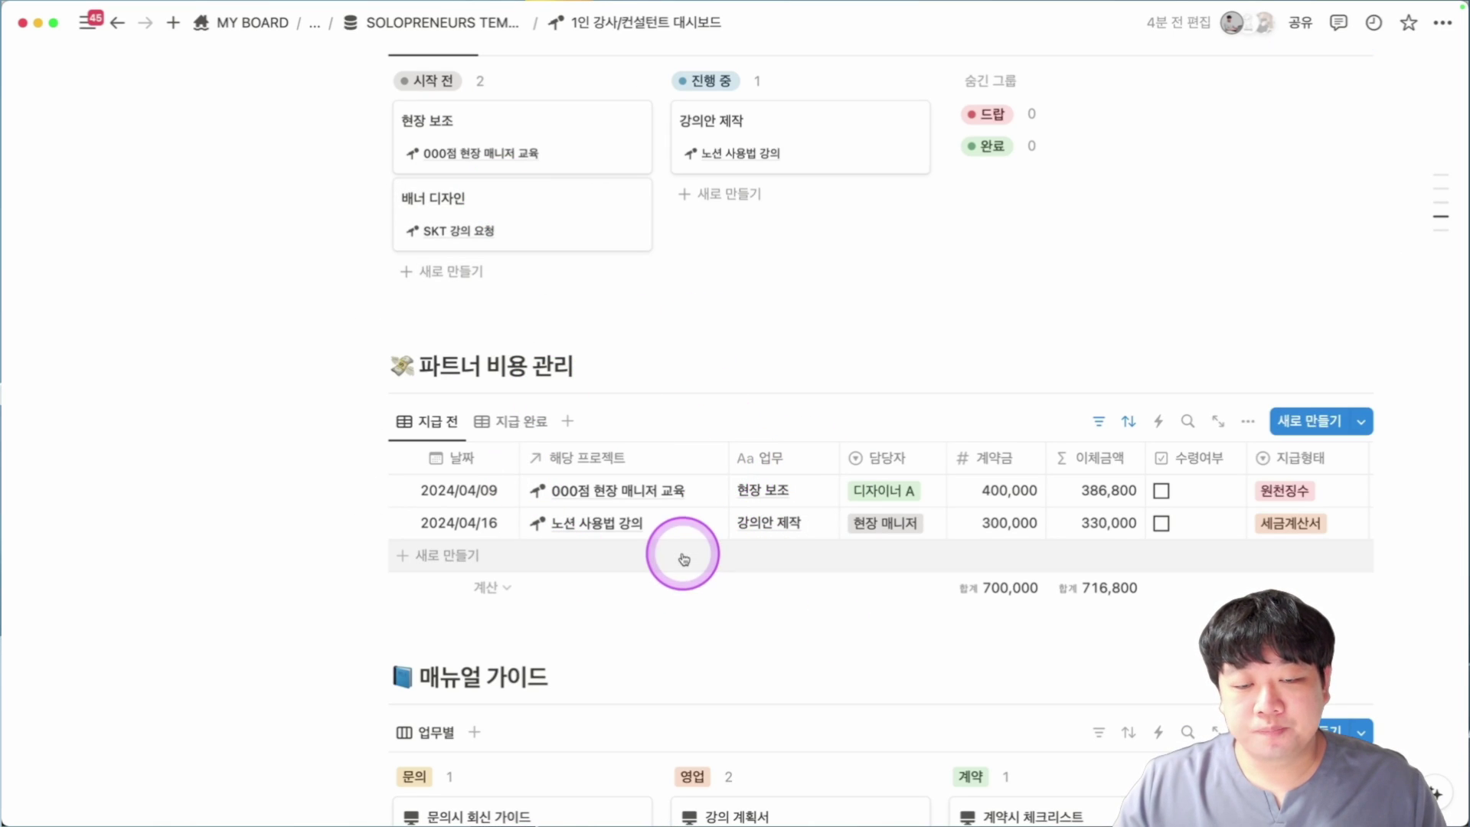
Add a cost row for project SKT 강의 요청, task 배너 디자인, assigned to 디자이너 A.
{"action": "left_click", "coordinate": [593, 549]}
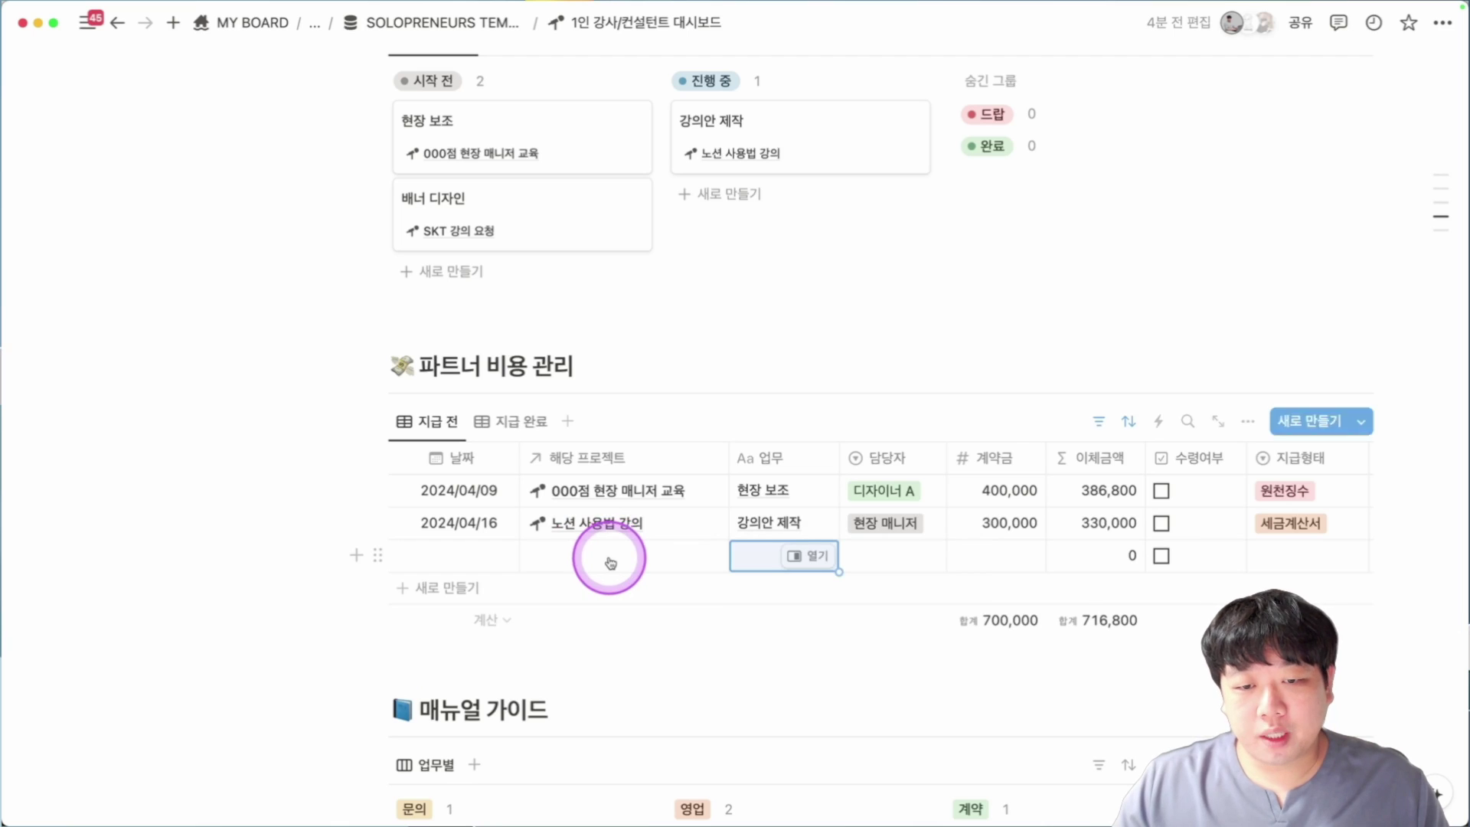
{"action": "left_click", "coordinate": [610, 563]}
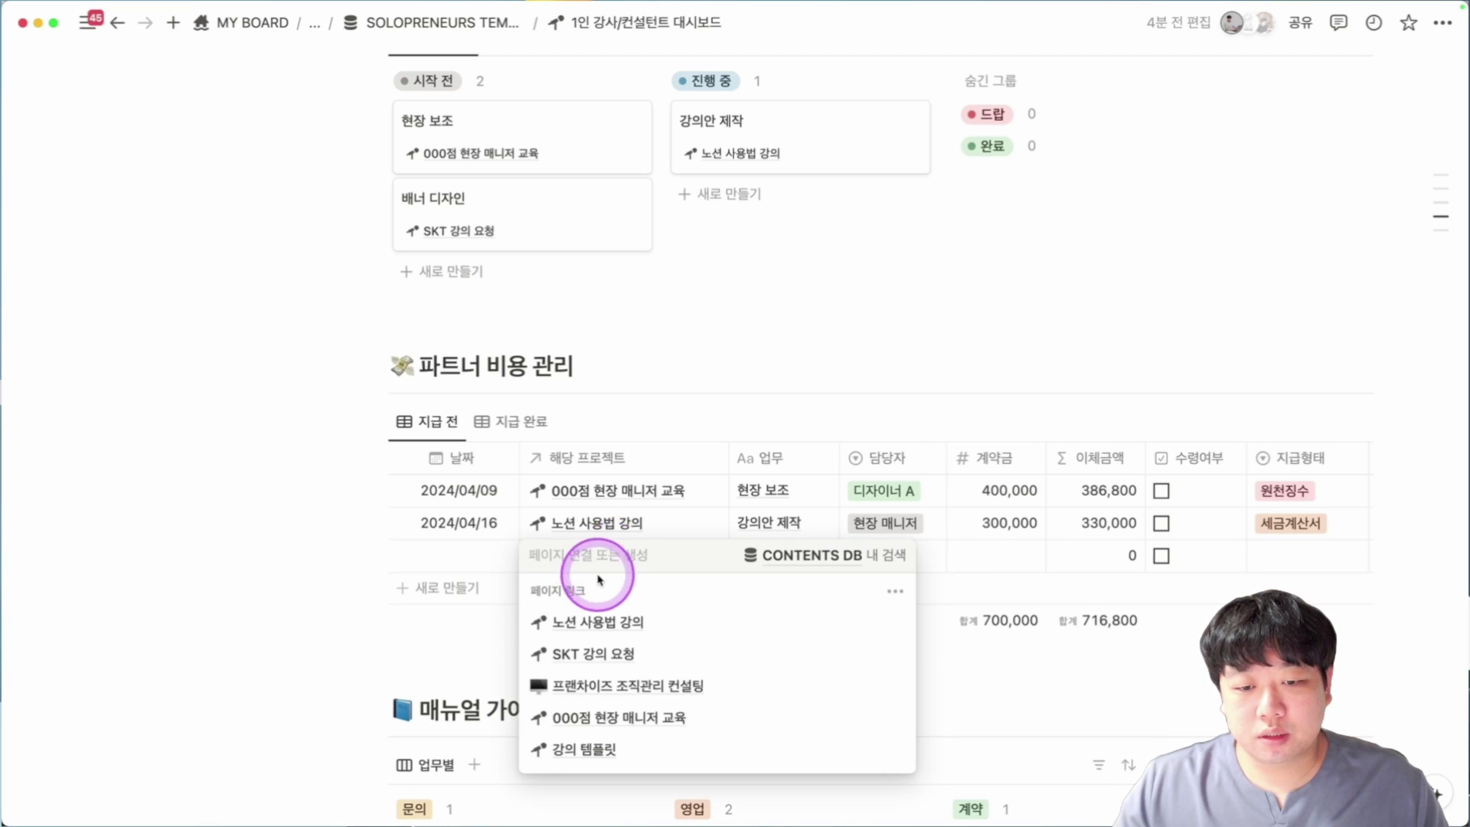
{"action": "left_click", "coordinate": [734, 672]}
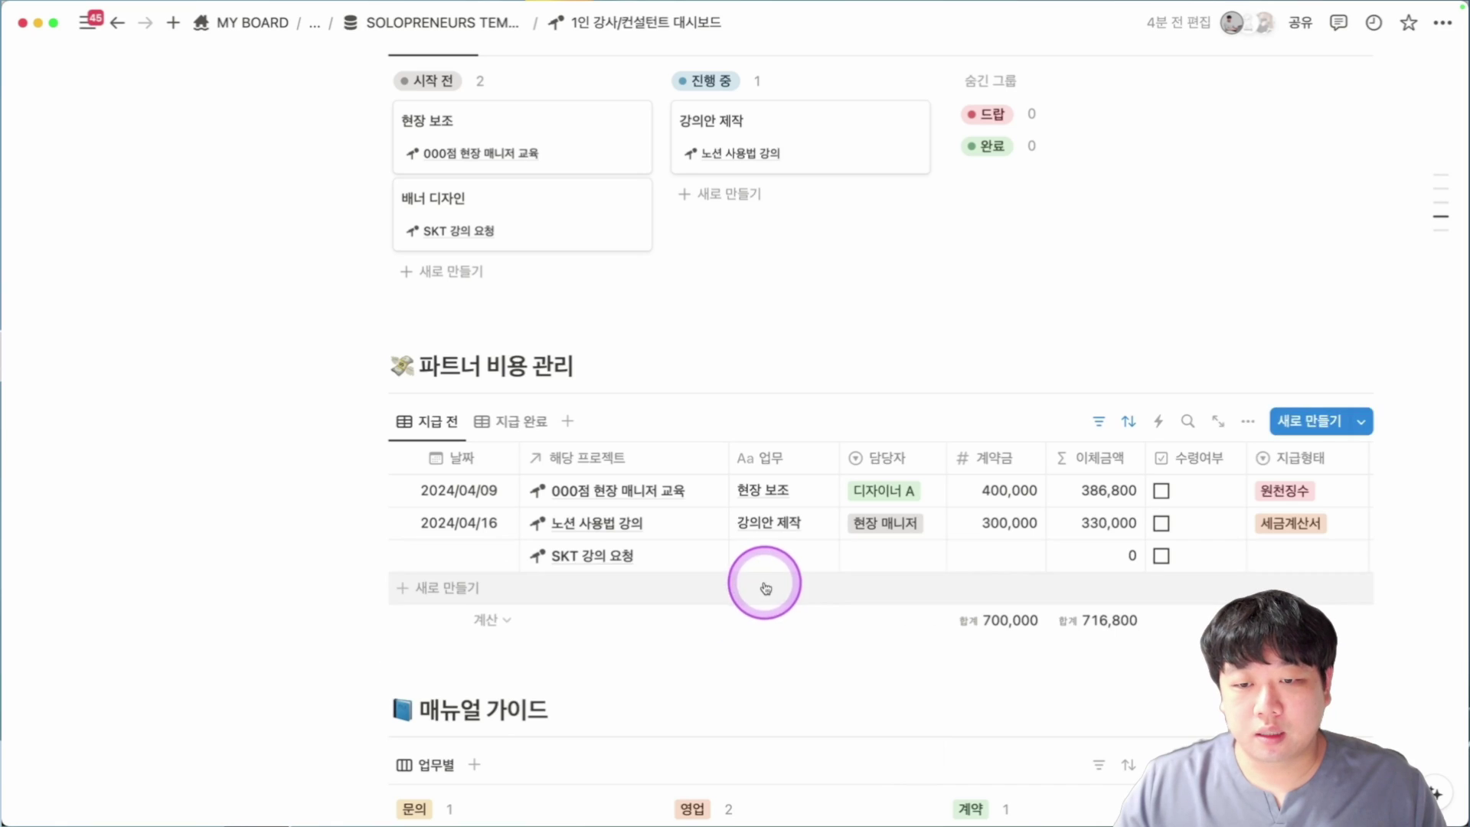
{"action": "left_click", "coordinate": [778, 563]}
{"action": "type", "text": "배너 디자인"}
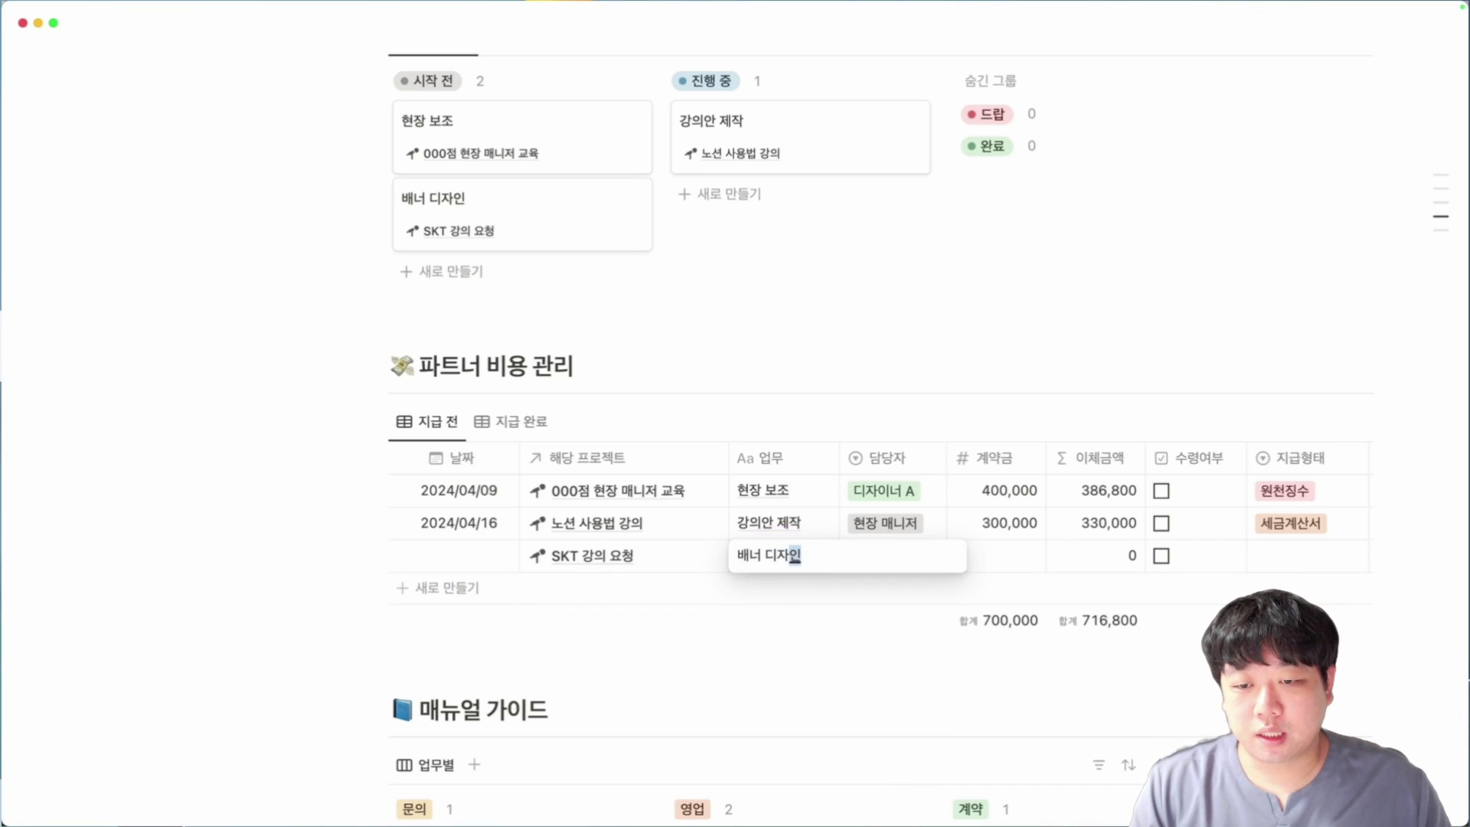
{"action": "key", "text": "Tab"}
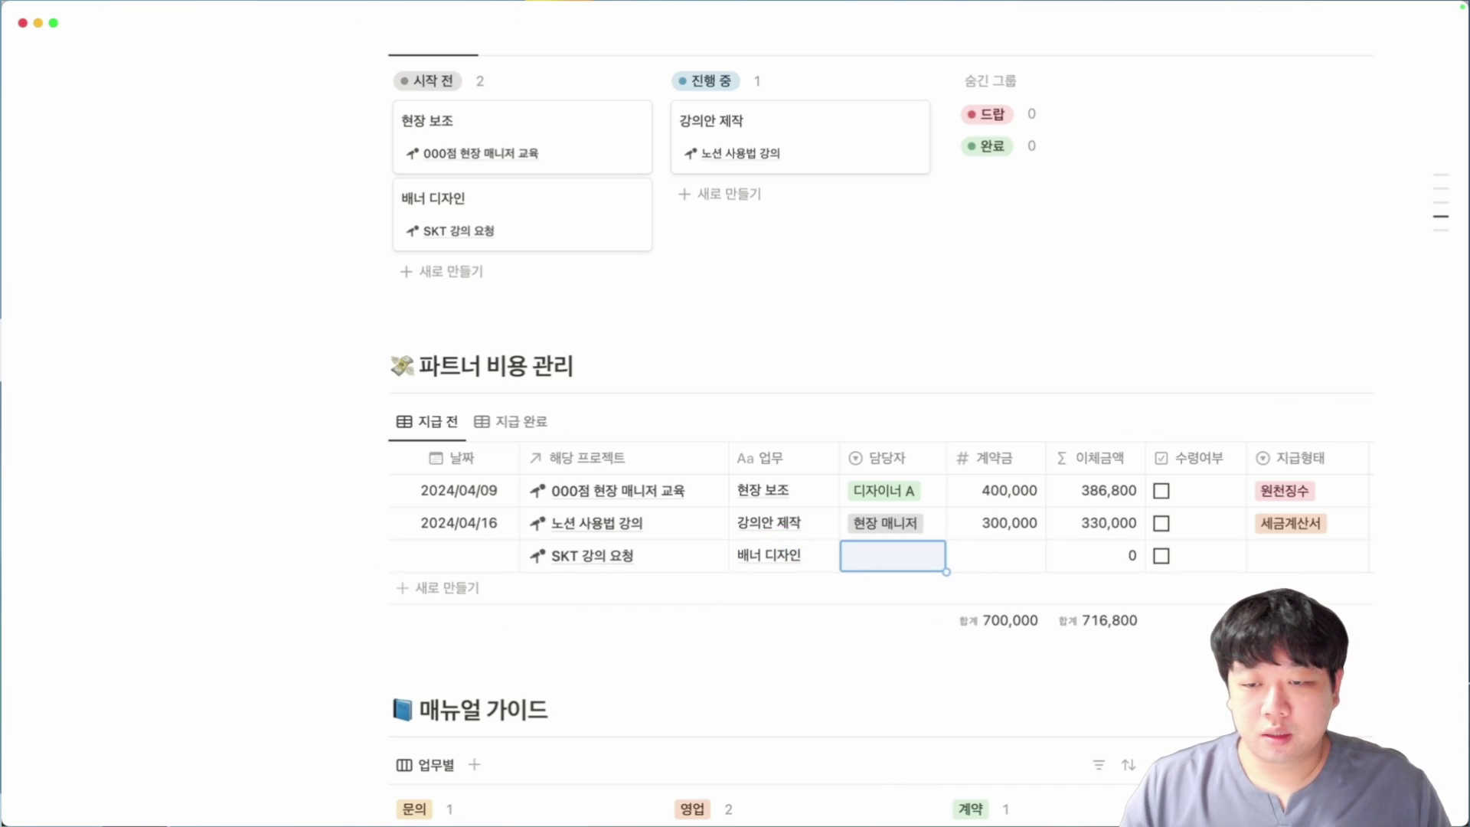
{"action": "left_click", "coordinate": [860, 555]}
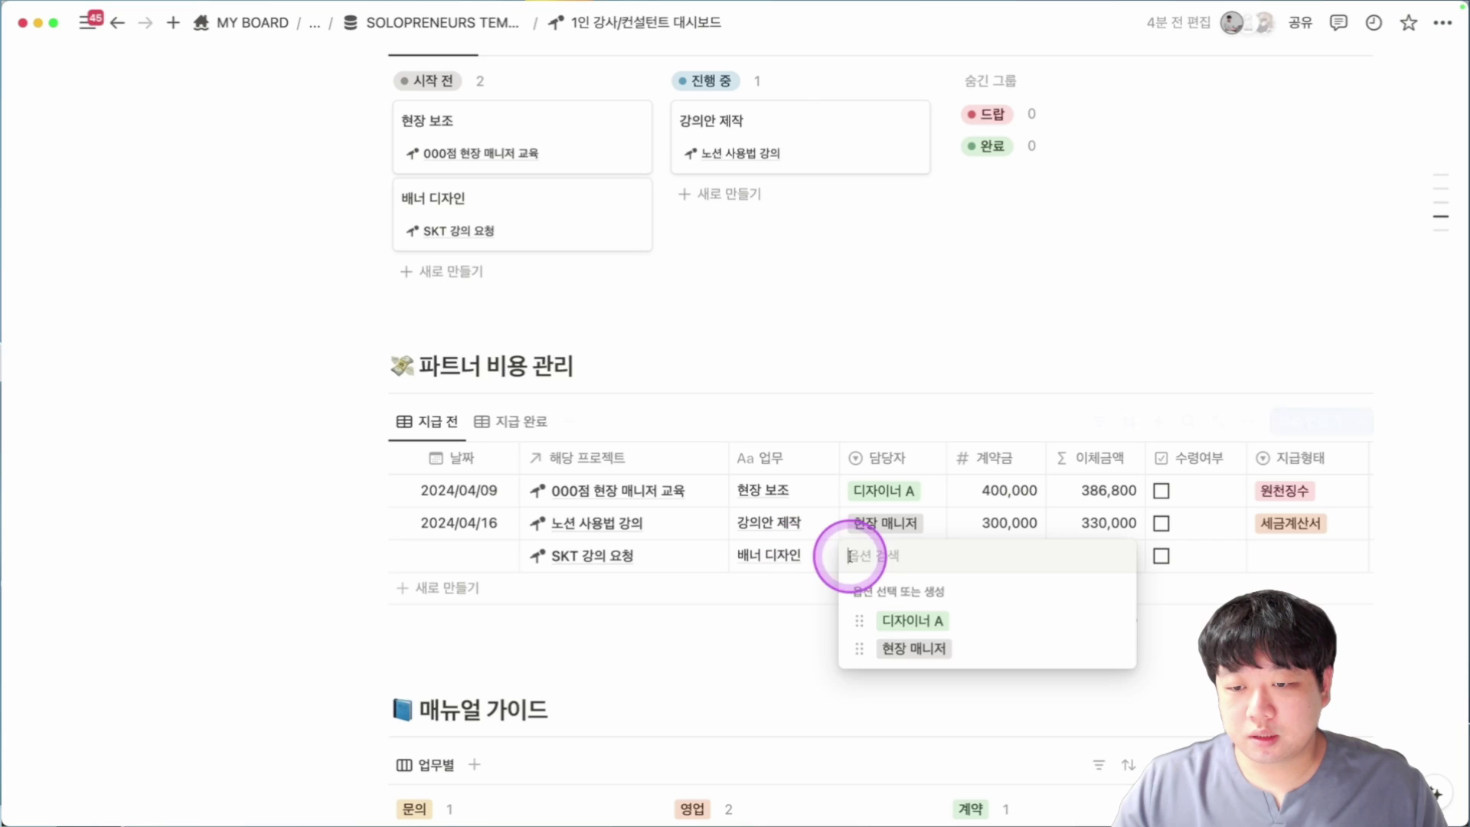
{"action": "left_click", "coordinate": [873, 613]}
Enter a 200,000 contract amount, check the 이체금액 formula, and date the row 2024/09/10.
{"action": "left_click", "coordinate": [990, 566]}
{"action": "type", "text": "200,"}
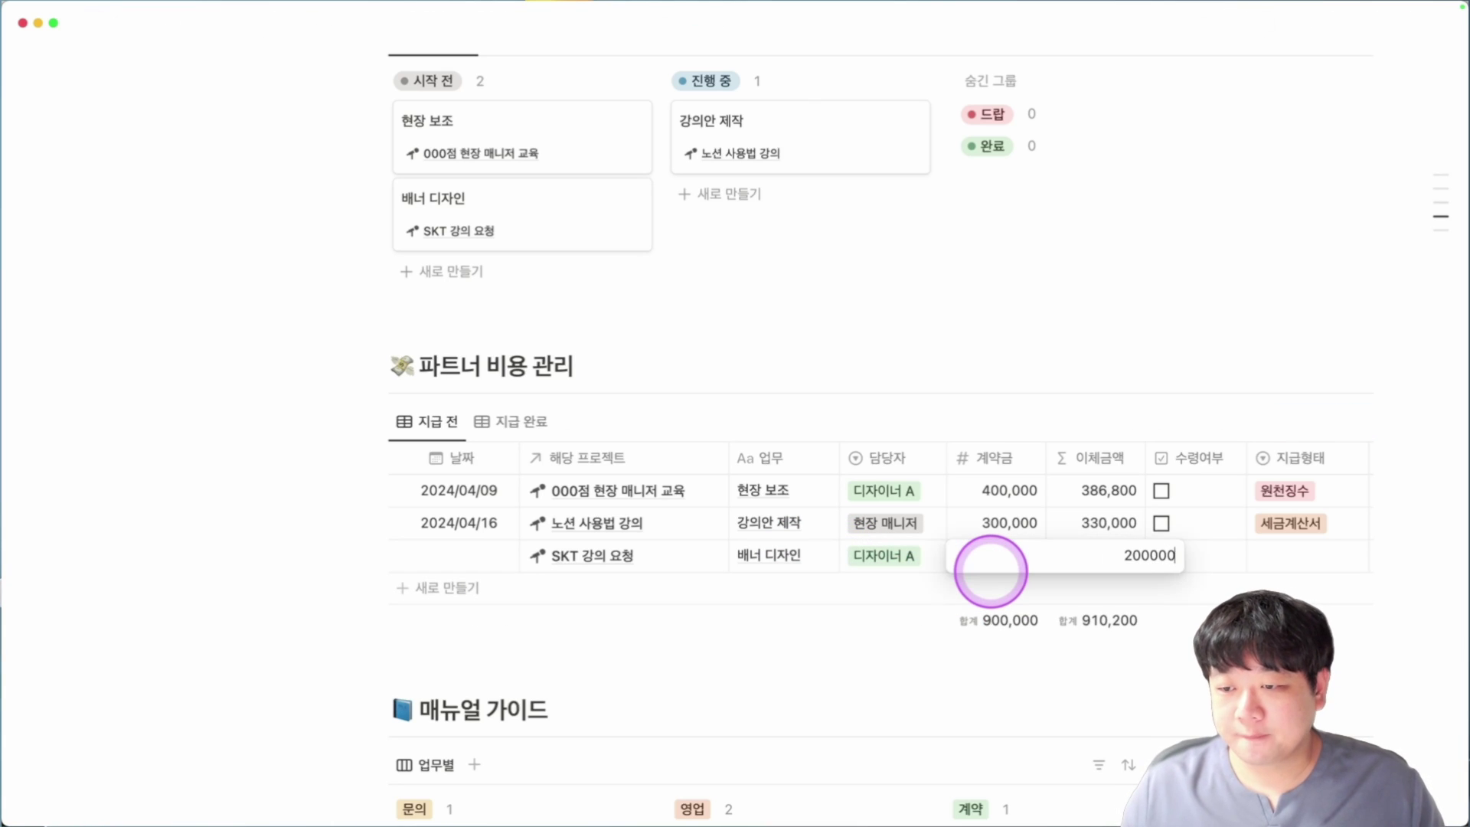
{"action": "type", "text": "000"}
{"action": "key", "text": "Return"}
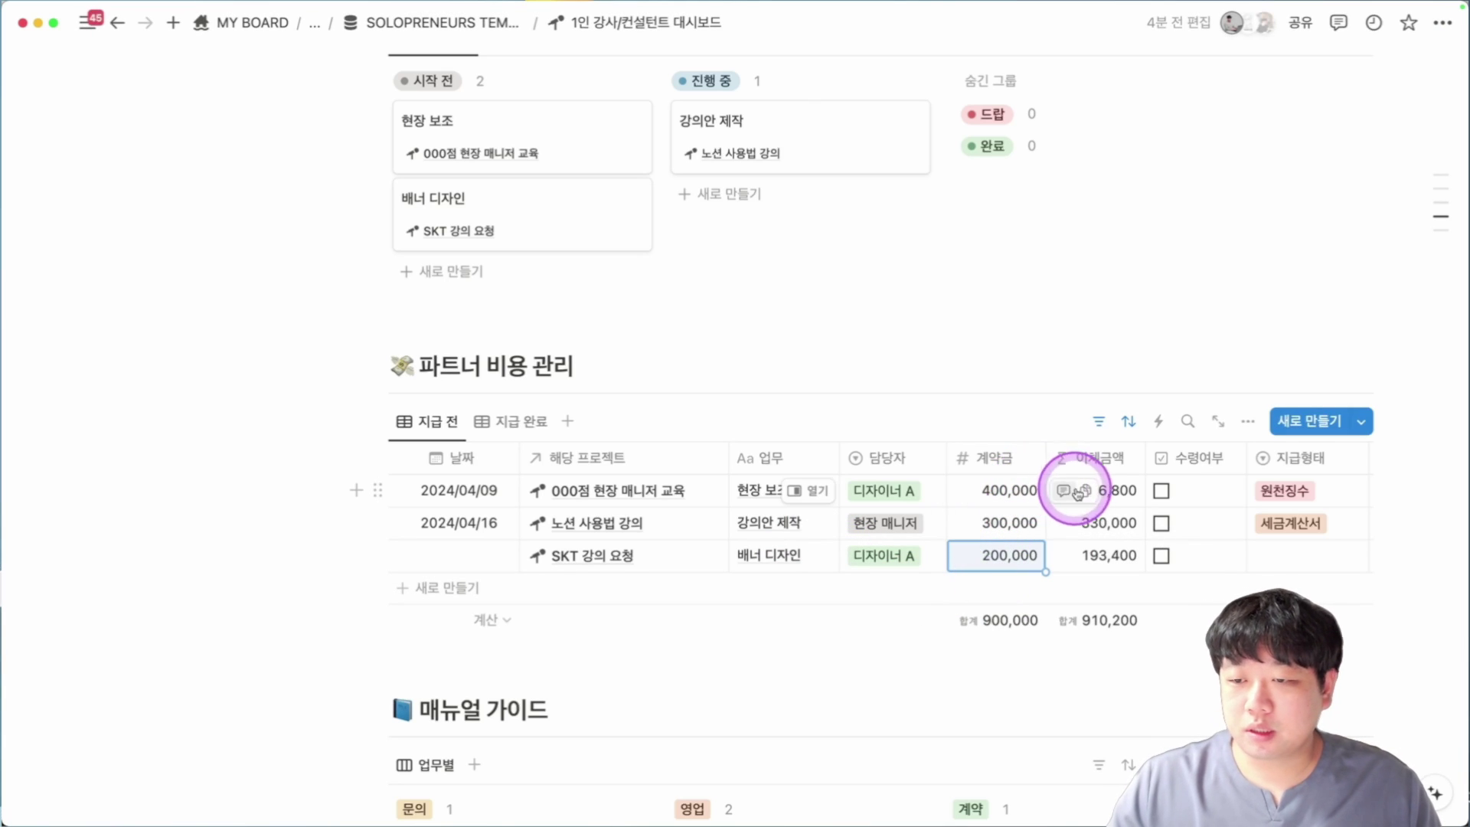
{"action": "left_click", "coordinate": [1108, 490]}
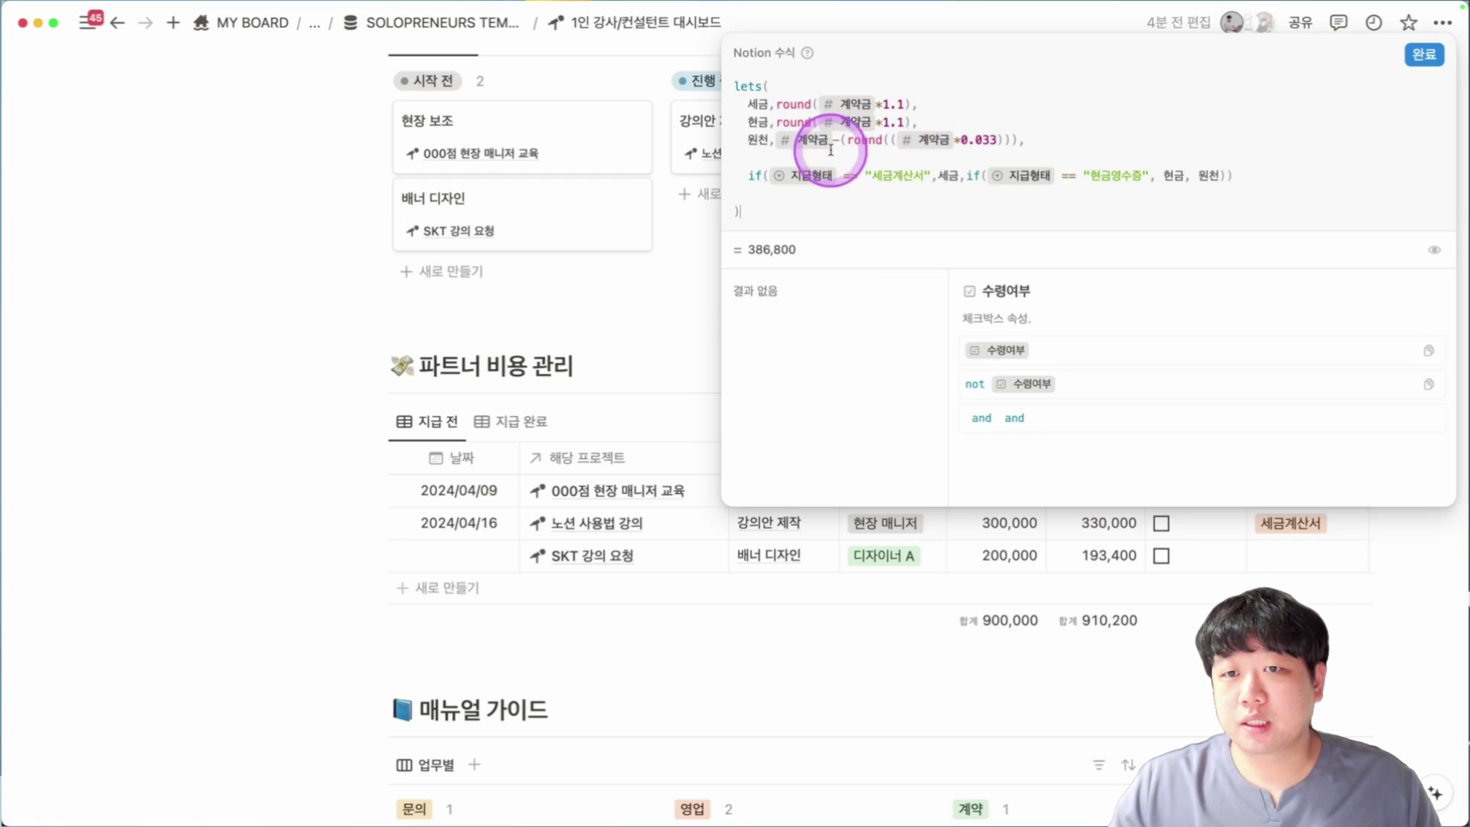
{"action": "key", "text": "Escape"}
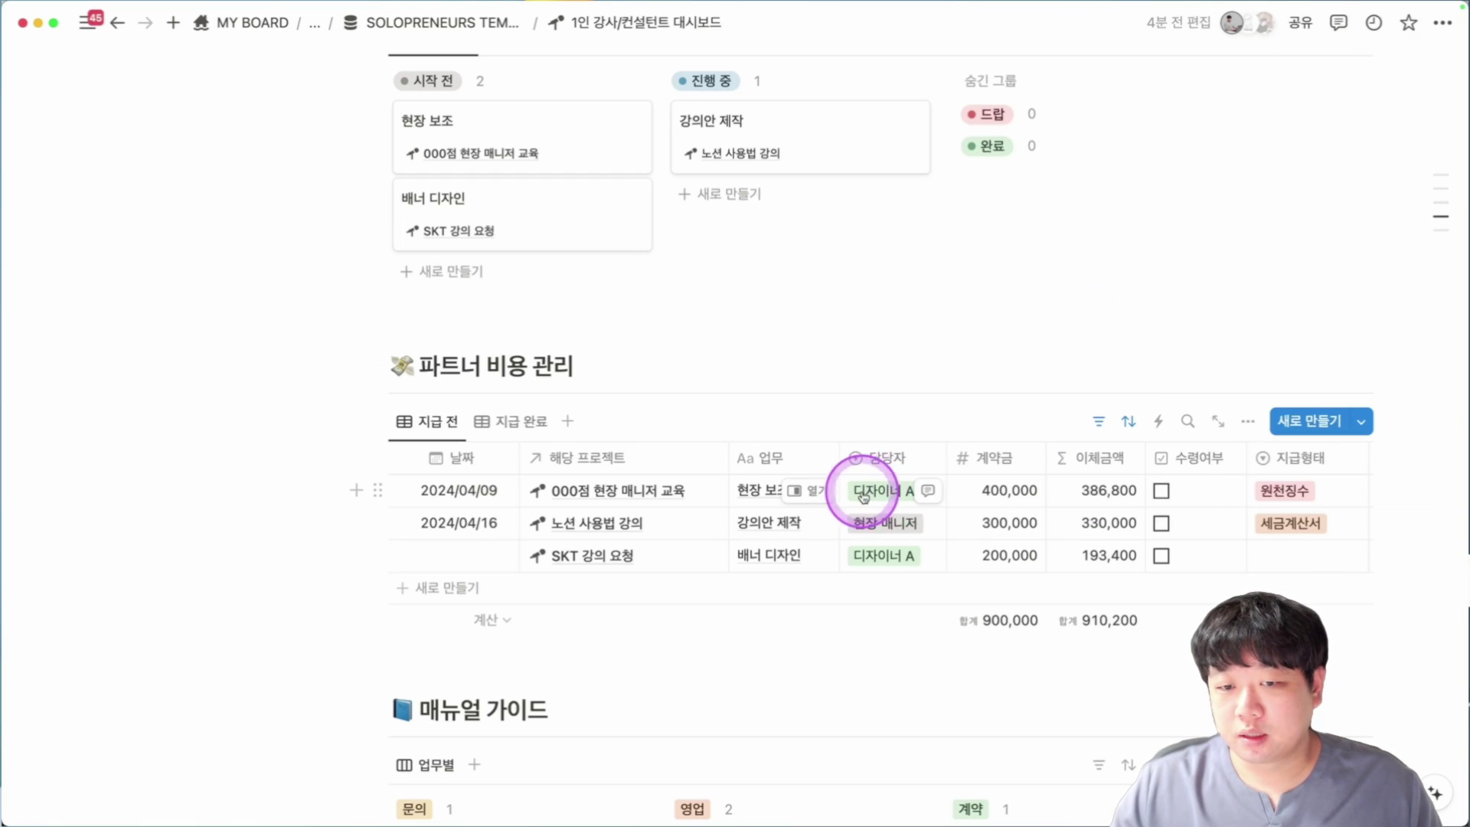
{"action": "left_click", "coordinate": [462, 554]}
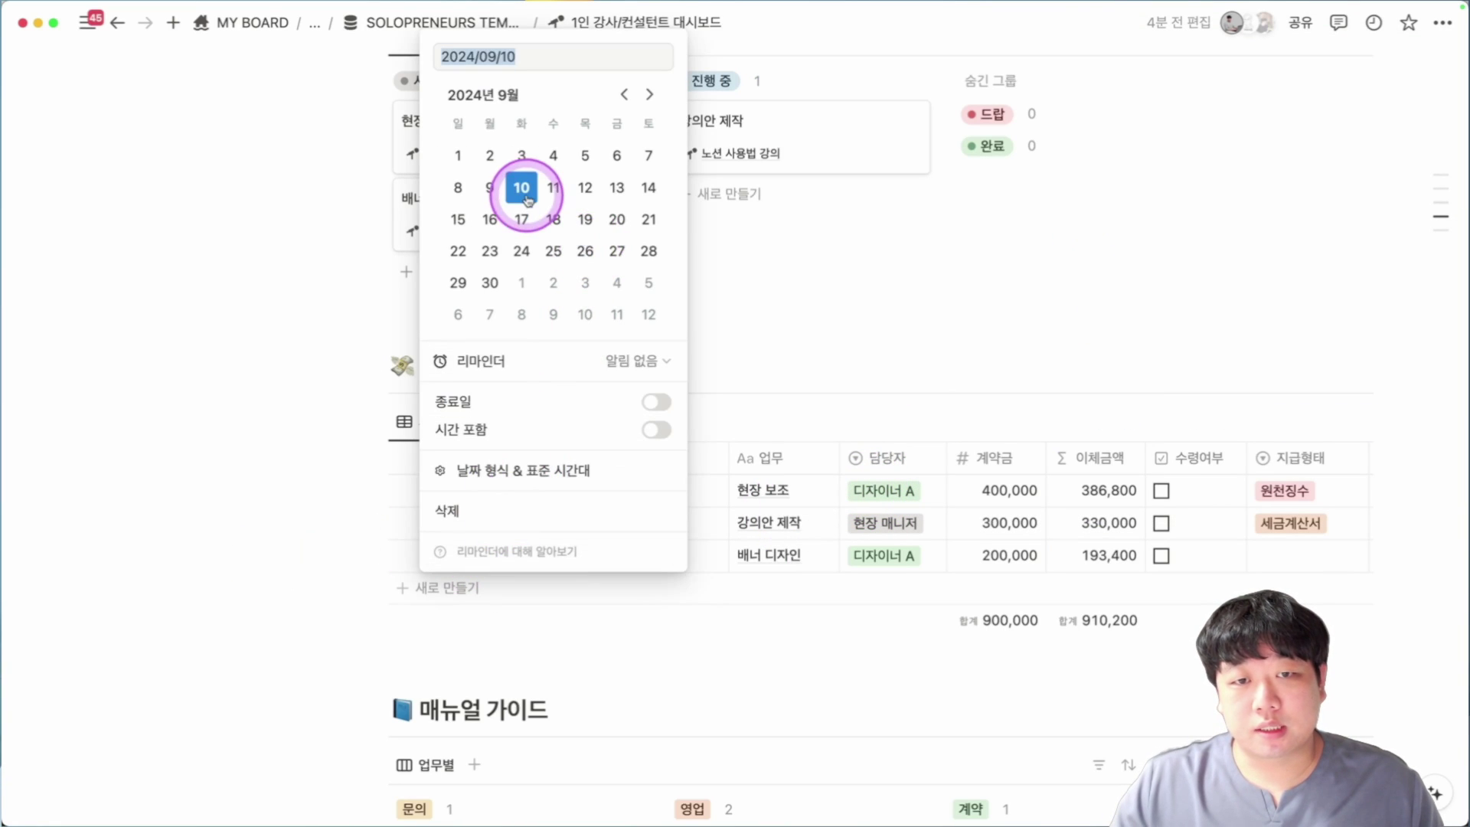
{"action": "left_click", "coordinate": [715, 520]}
{"action": "left_click", "coordinate": [1200, 590]}
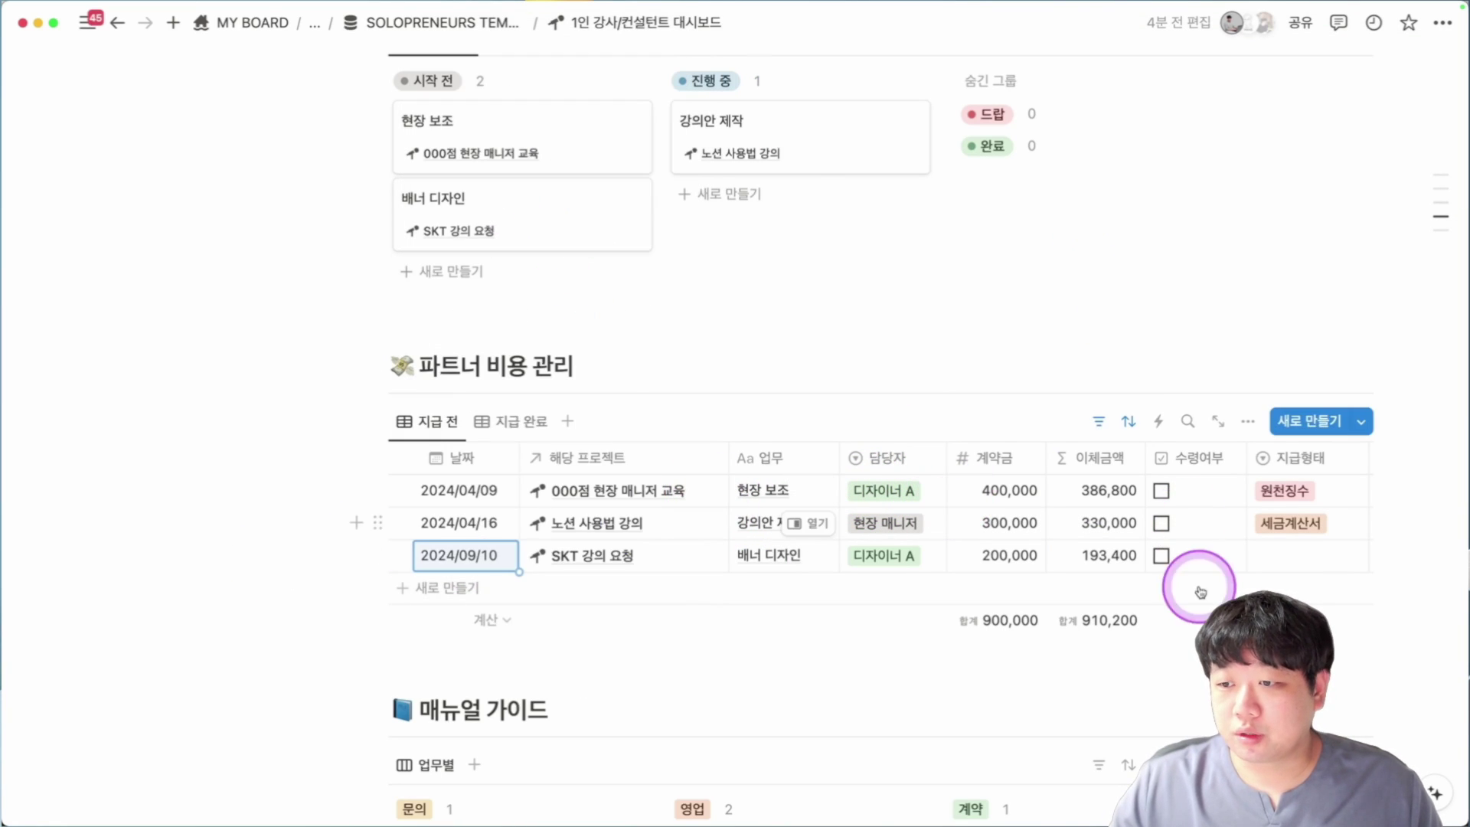
Set the payment type to 원천징수 and move the 지급형태 column before 이체금액.
{"action": "left_click", "coordinate": [1292, 553]}
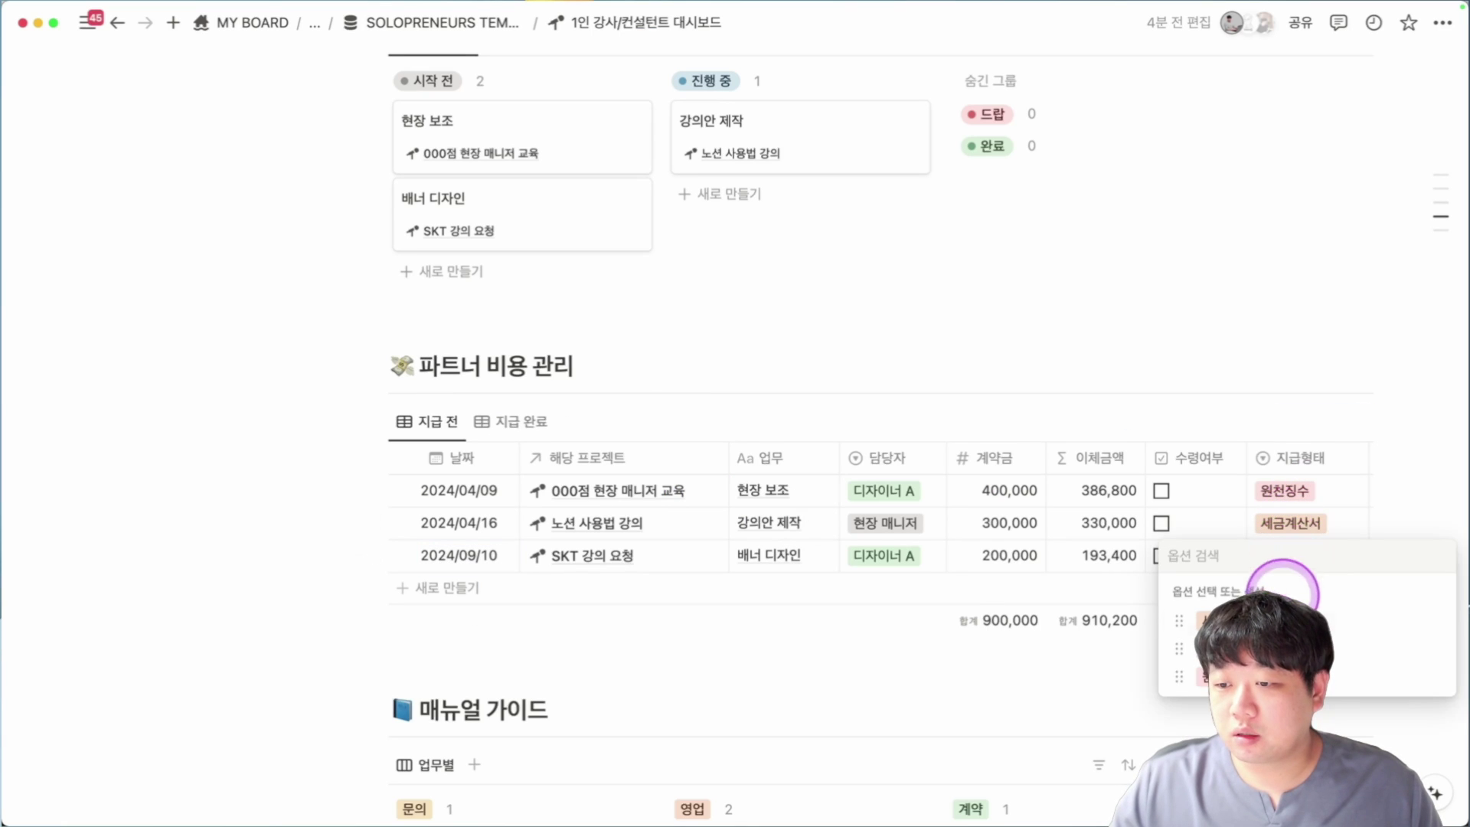
{"action": "left_click", "coordinate": [1263, 648]}
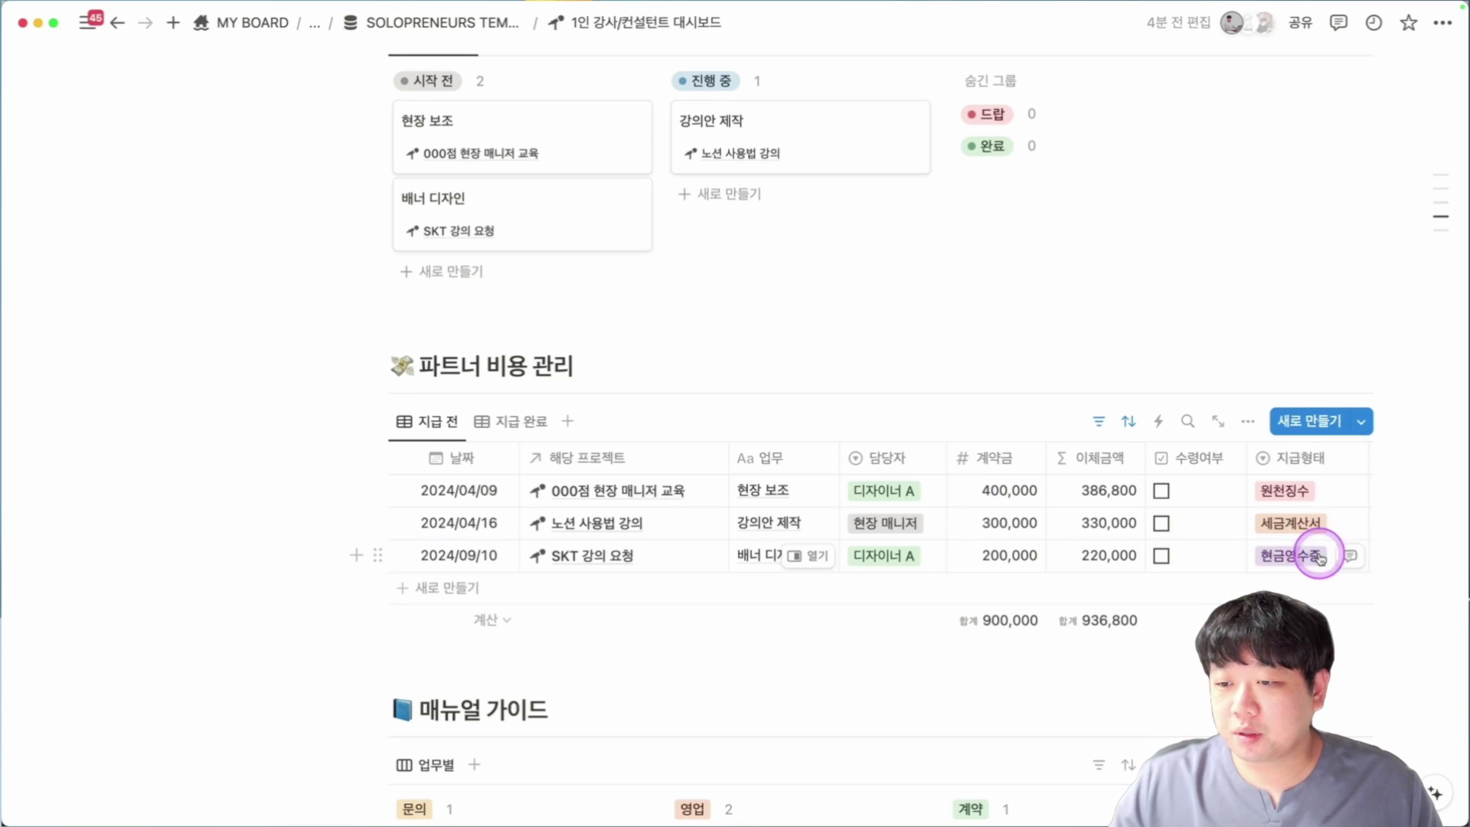
{"action": "left_click", "coordinate": [1301, 554]}
{"action": "left_click", "coordinate": [1289, 556]}
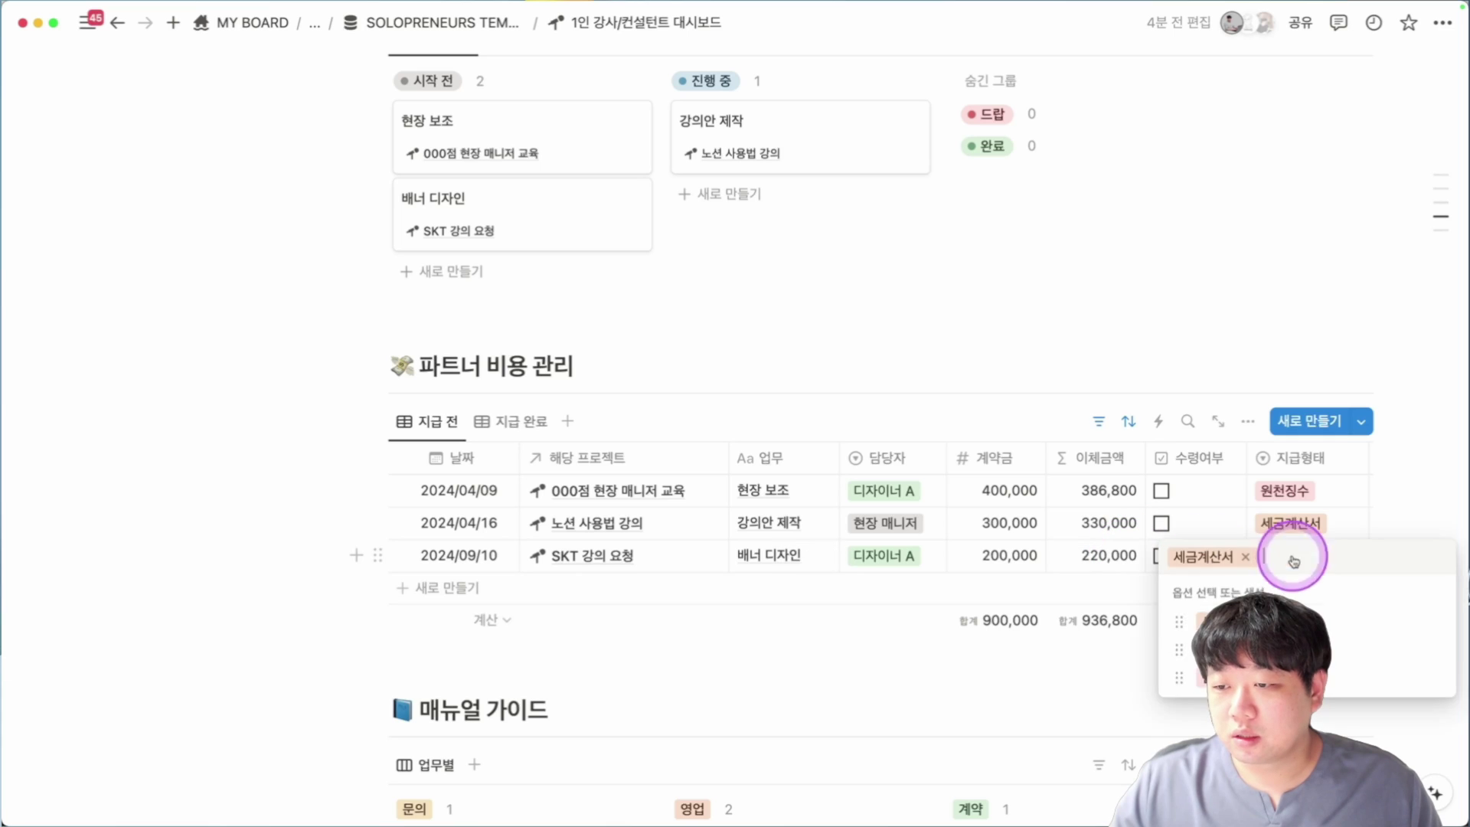
{"action": "left_click", "coordinate": [1271, 620]}
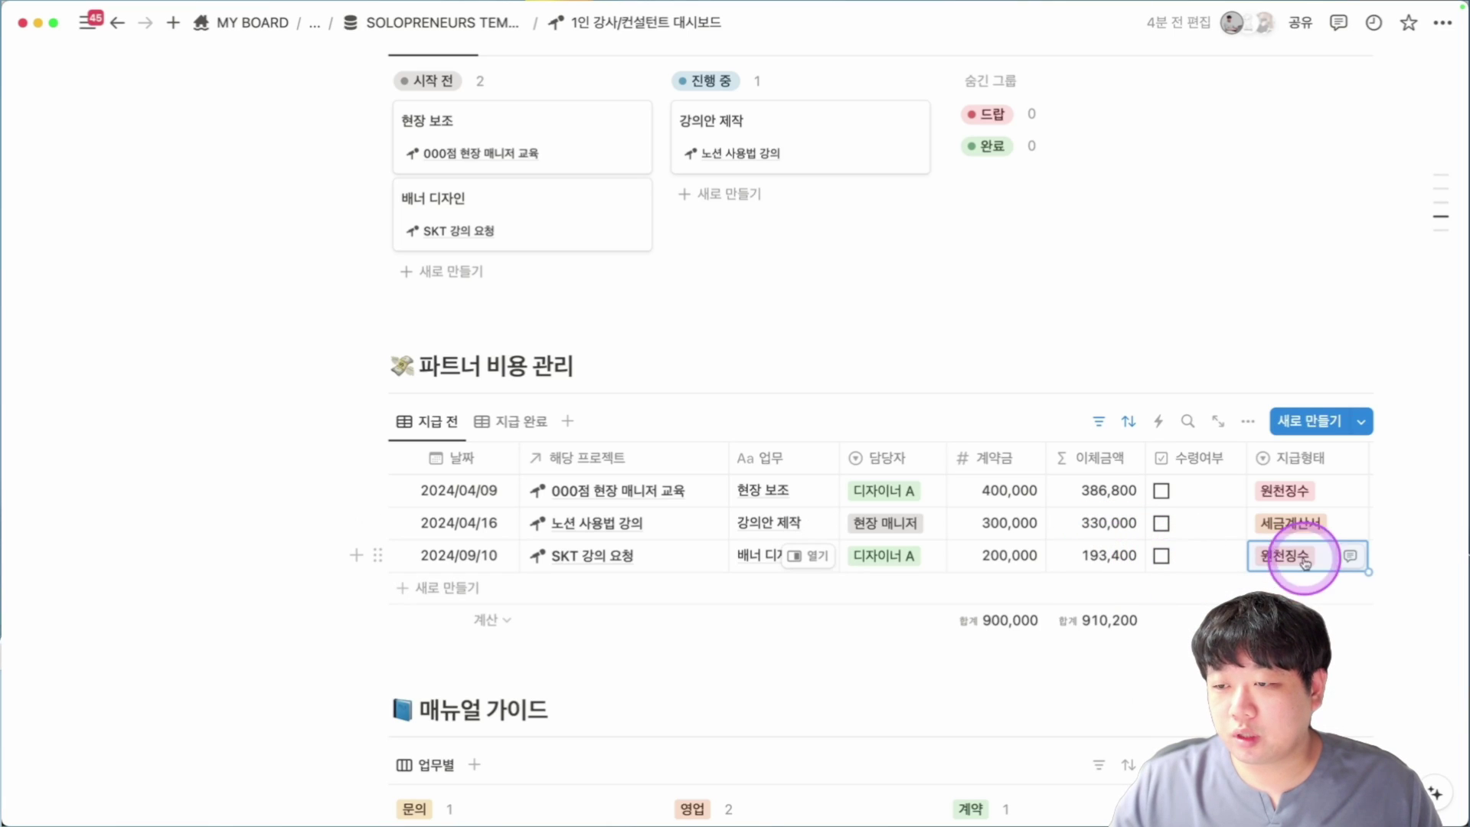
{"action": "left_click_drag", "start_coordinate": [1299, 457], "coordinate": [1083, 485]}
Add a 회의록 양식 meeting record with topic 영업 and preview its contents.
{"action": "scroll", "coordinate": [646, 485], "scroll_direction": "up", "scroll_amount": 7}
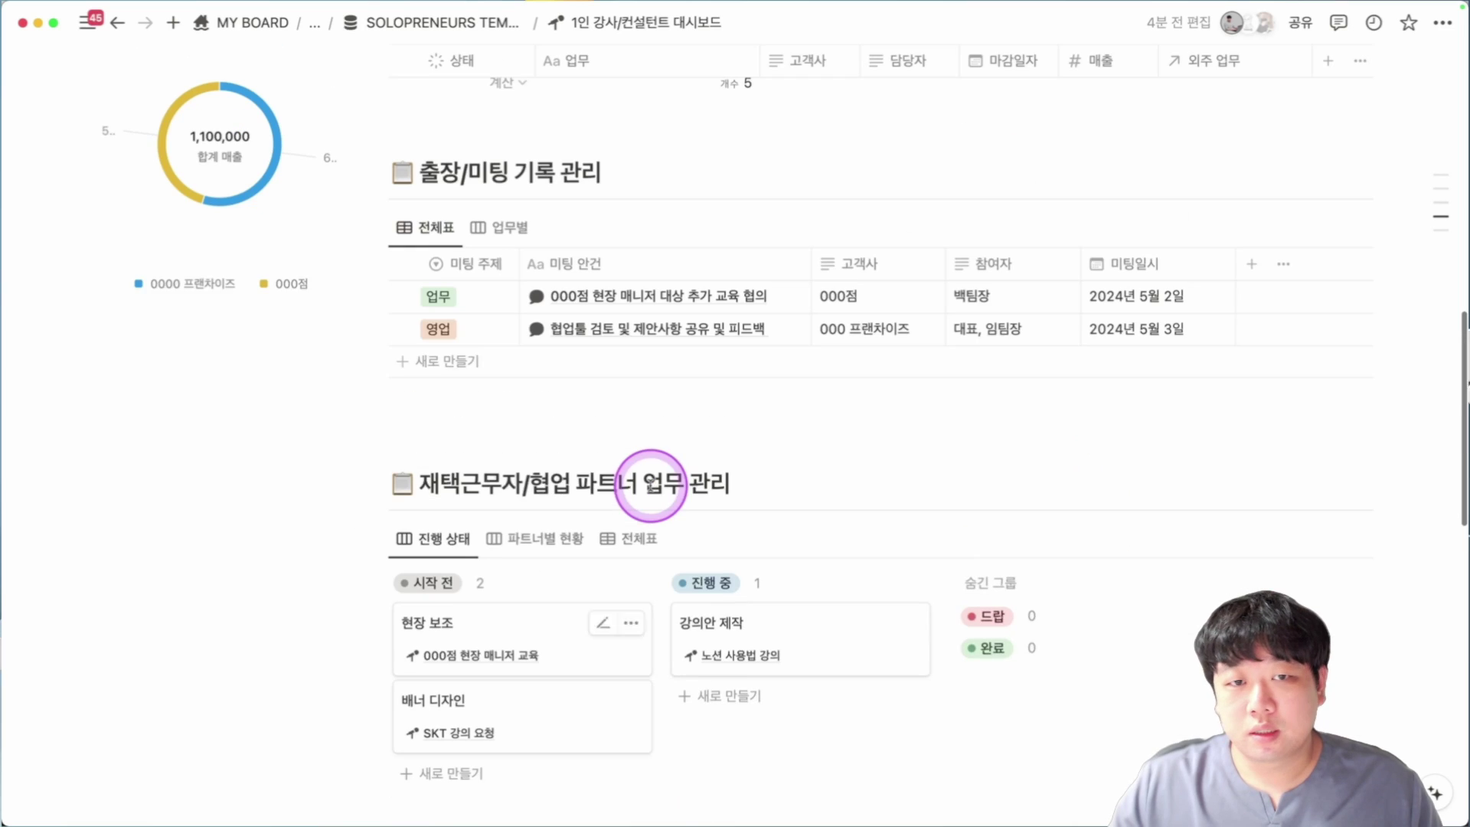
{"action": "scroll", "coordinate": [777, 328], "scroll_direction": "up", "scroll_amount": 3}
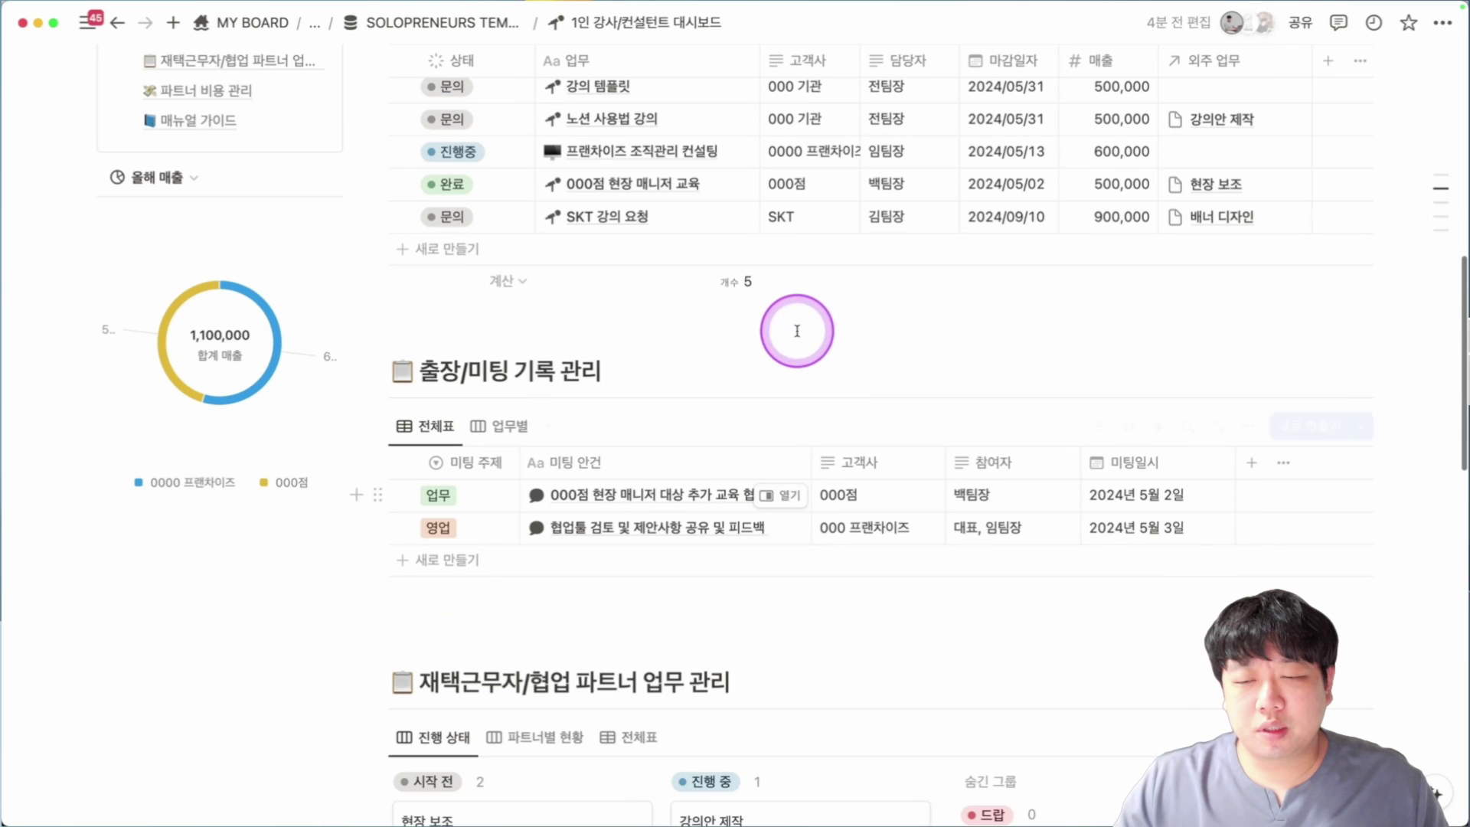
{"action": "left_click", "coordinate": [579, 562]}
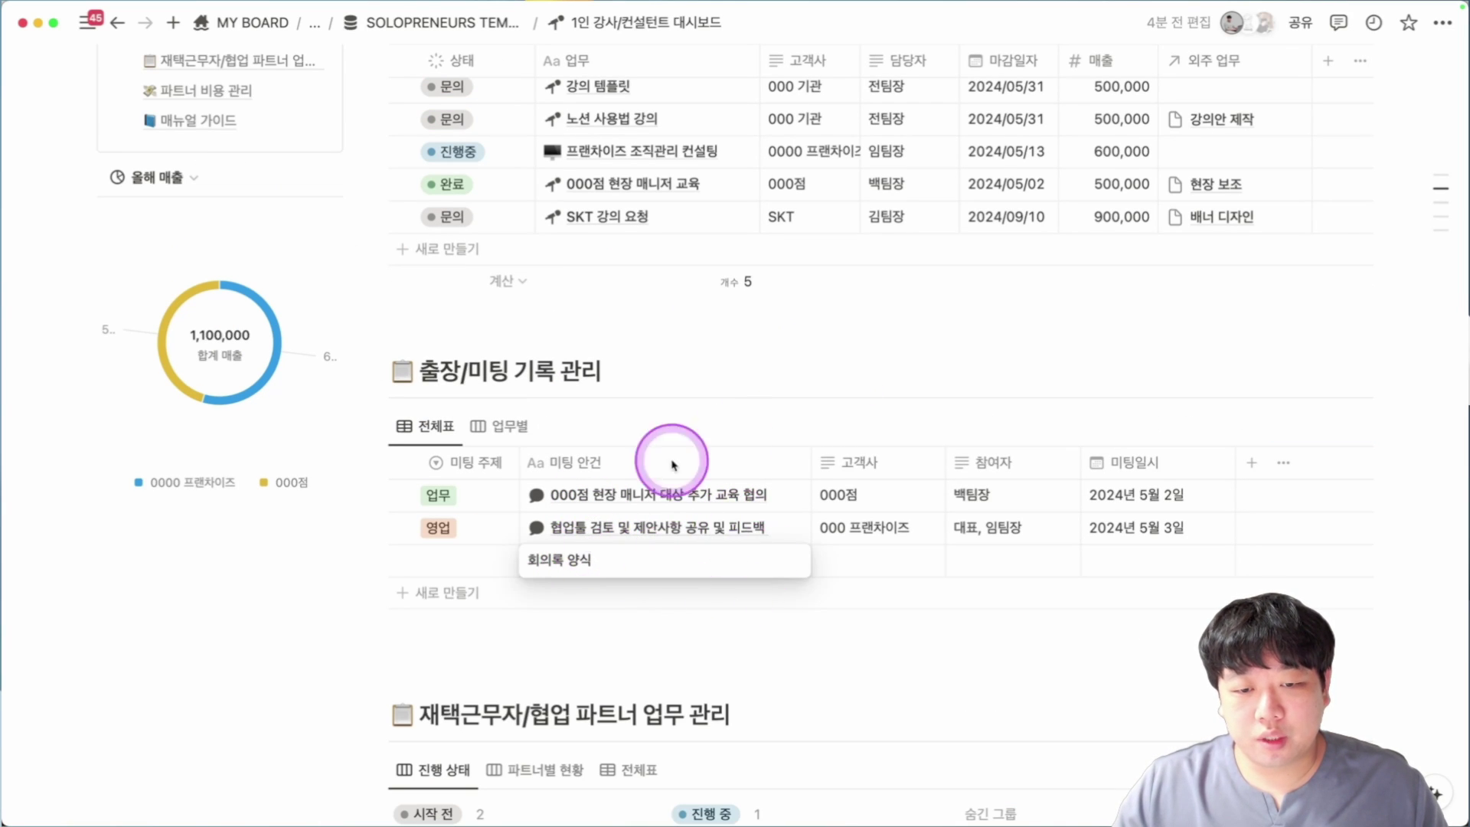
{"action": "left_click", "coordinate": [482, 558]}
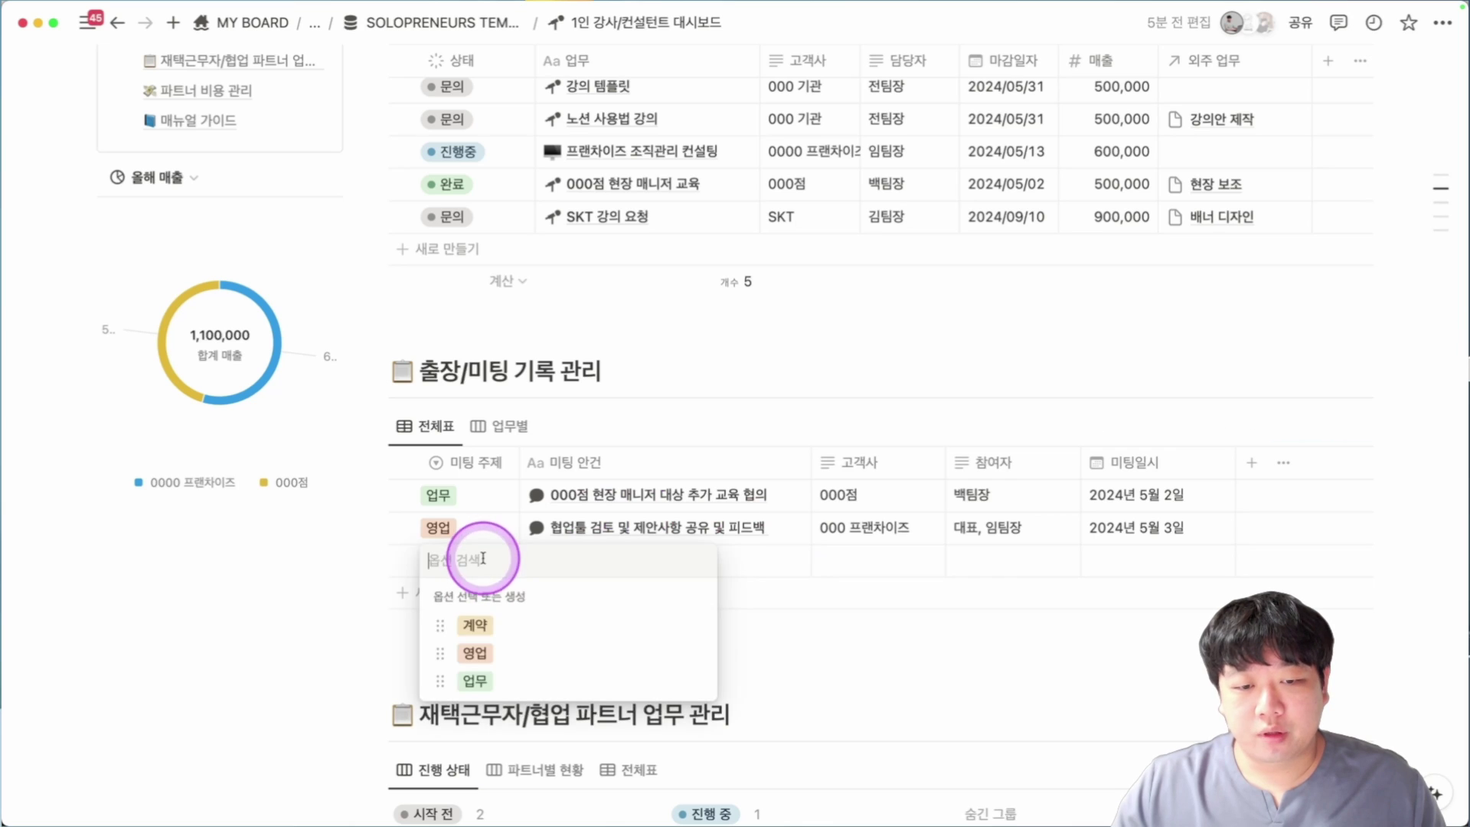
{"action": "left_click", "coordinate": [487, 653]}
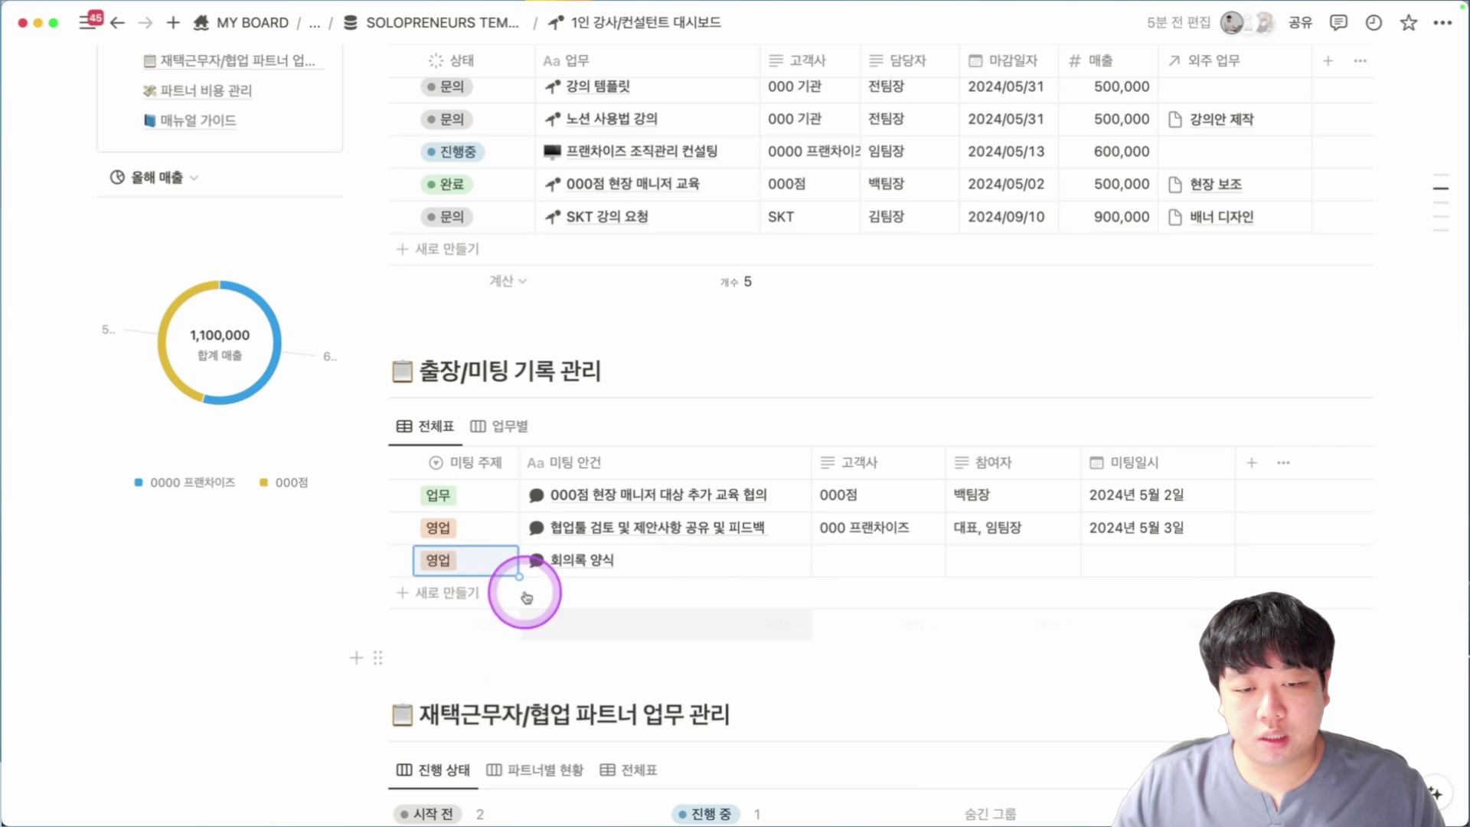
{"action": "left_click", "coordinate": [790, 563]}
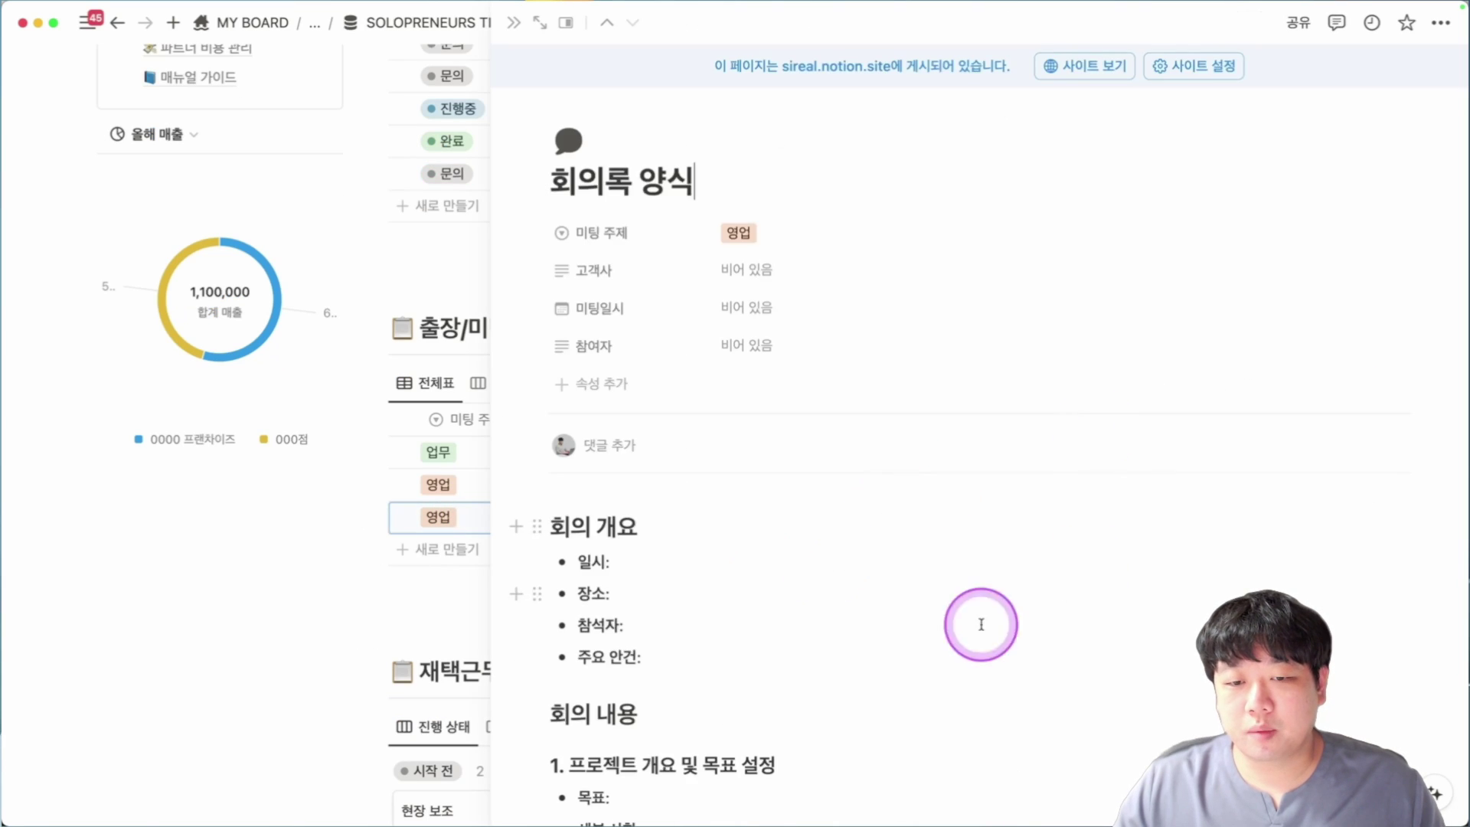
{"action": "scroll", "coordinate": [978, 620], "scroll_direction": "down", "scroll_amount": 6}
{"action": "scroll", "coordinate": [791, 342], "scroll_direction": "down", "scroll_amount": 5}
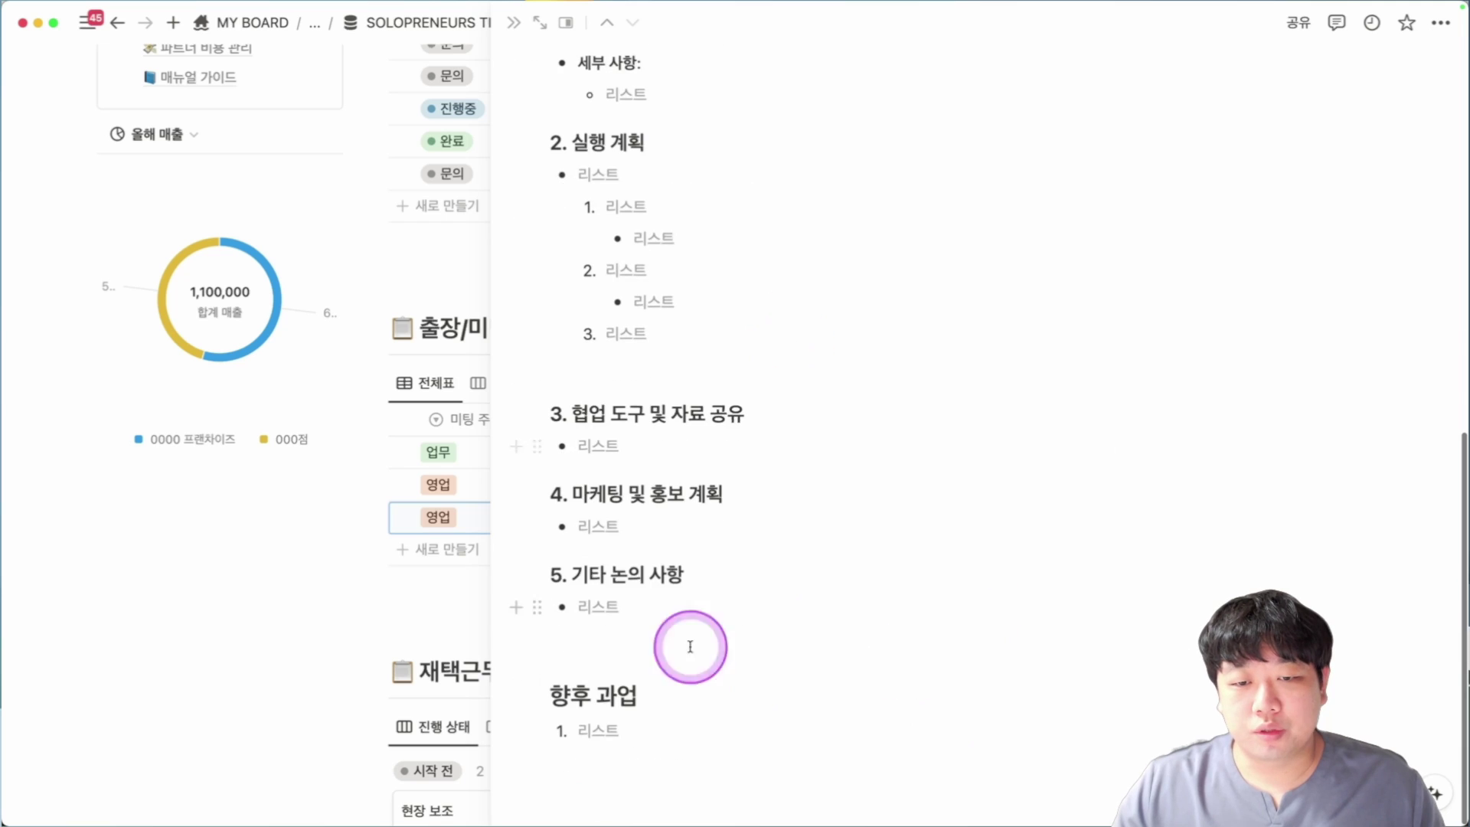
{"action": "scroll", "coordinate": [857, 528], "scroll_direction": "up", "scroll_amount": 6}
{"action": "scroll", "coordinate": [827, 194], "scroll_direction": "down", "scroll_amount": 5}
{"action": "key", "text": "Escape"}
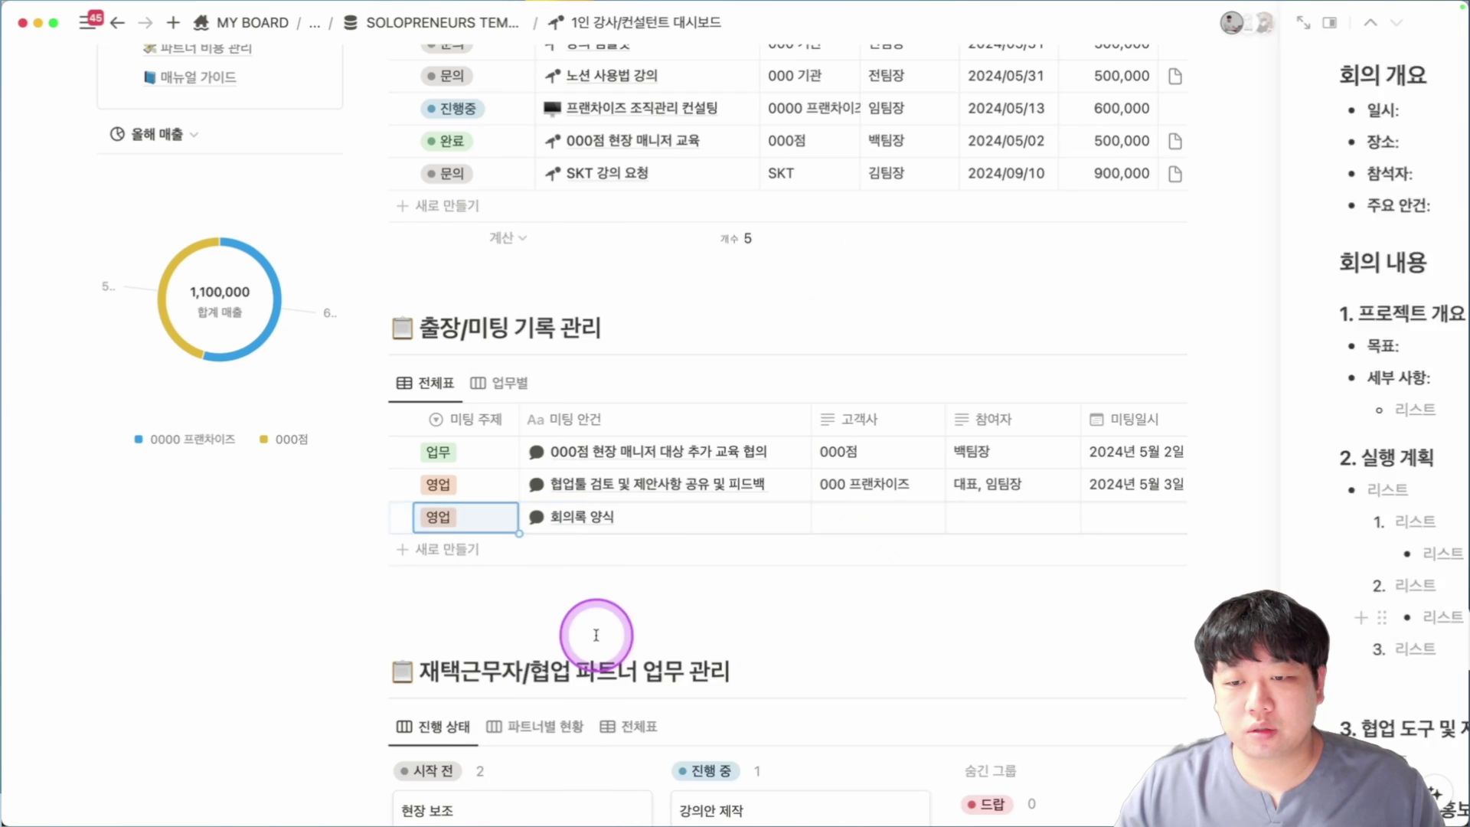
Step past the 고객사 and 참여자 fields and set 미팅일시 to 2024년 9월 10일.
{"action": "left_click", "coordinate": [850, 567]}
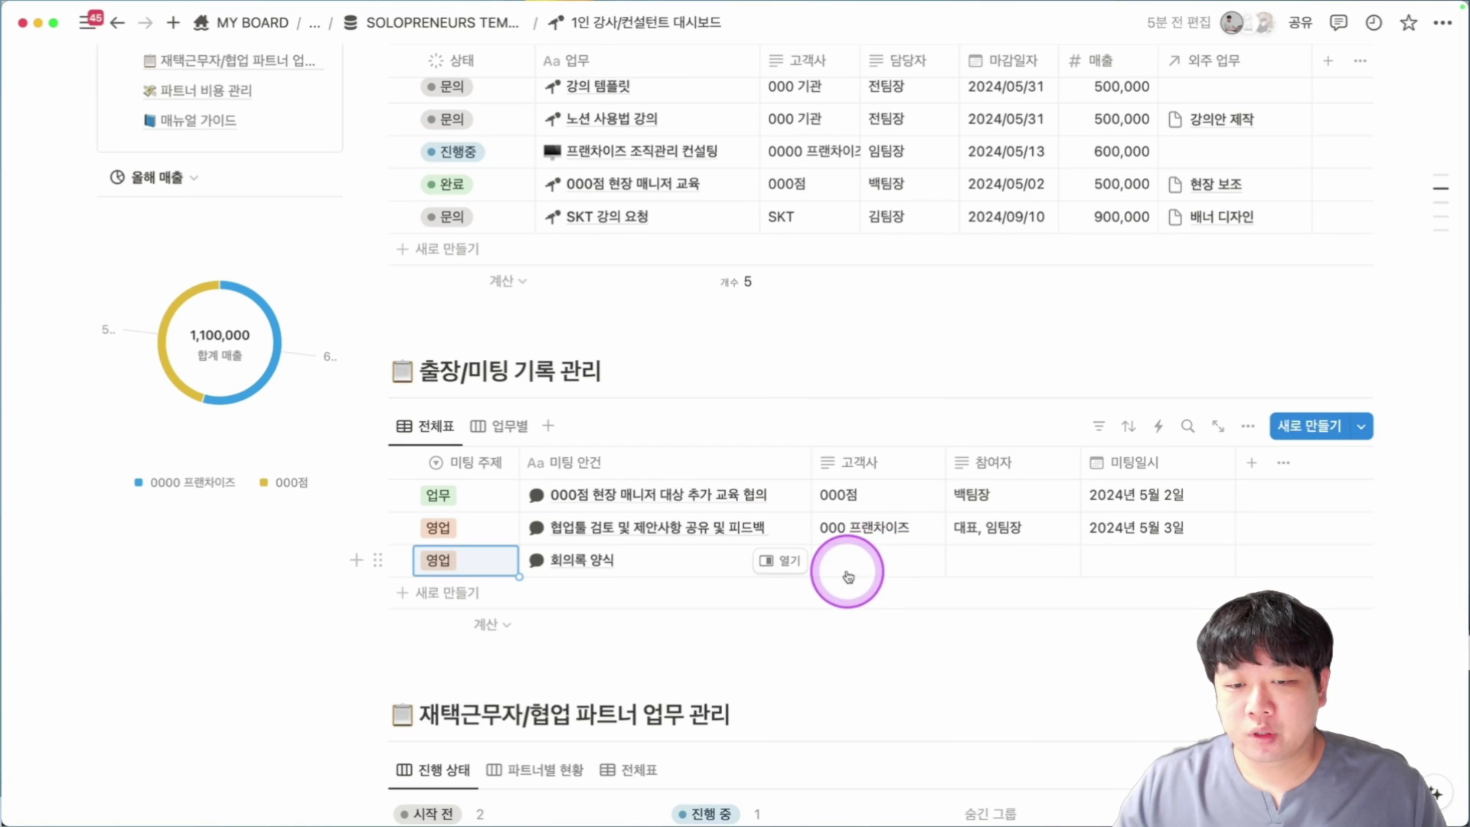
{"action": "left_click", "coordinate": [984, 564]}
{"action": "left_click", "coordinate": [1185, 563]}
{"action": "left_click", "coordinate": [1217, 222]}
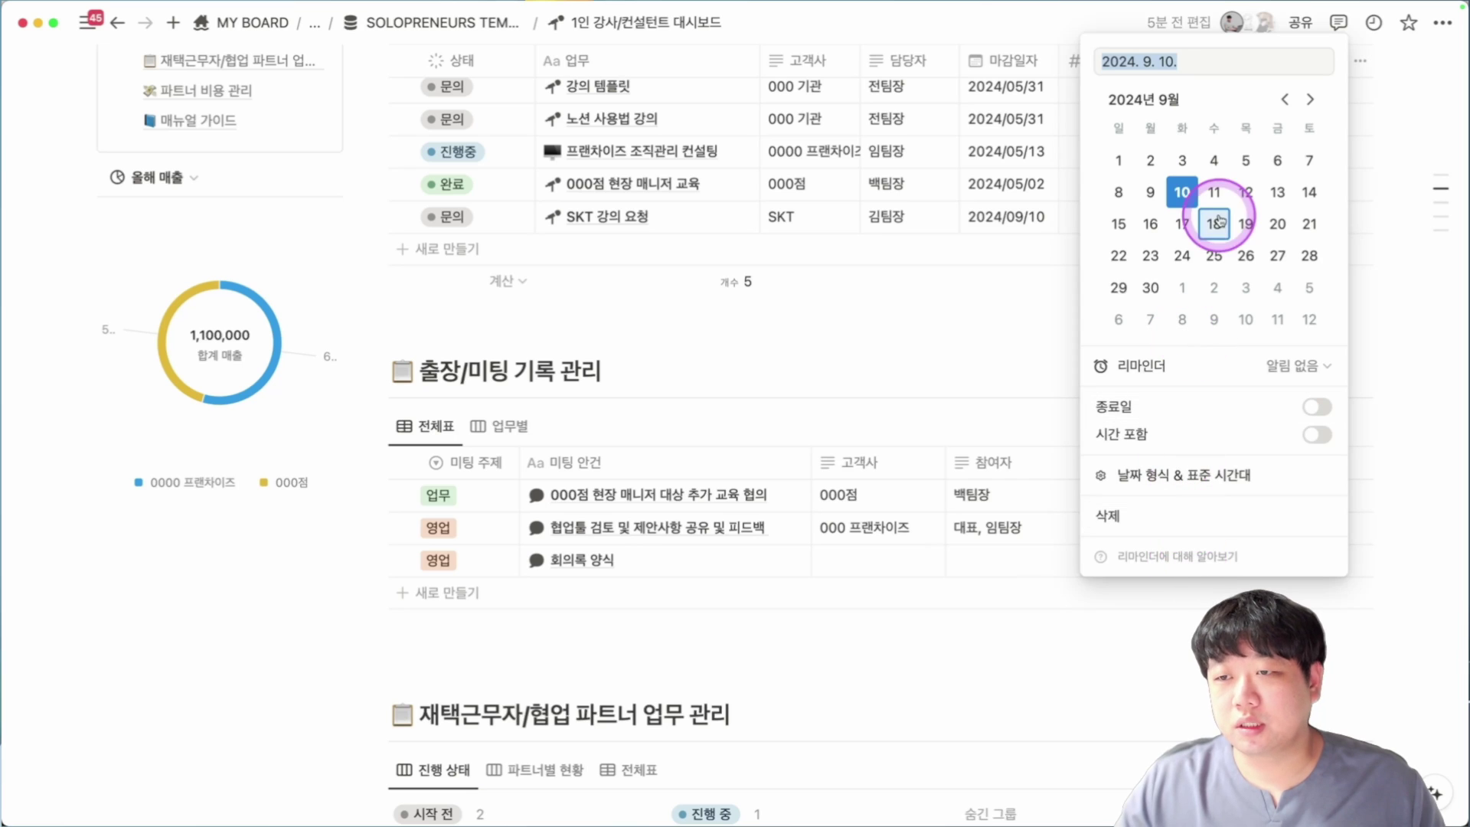
{"action": "left_click", "coordinate": [950, 393]}
{"action": "scroll", "coordinate": [634, 436], "scroll_direction": "up", "scroll_amount": 4}
{"action": "scroll", "coordinate": [644, 382], "scroll_direction": "down", "scroll_amount": 9}
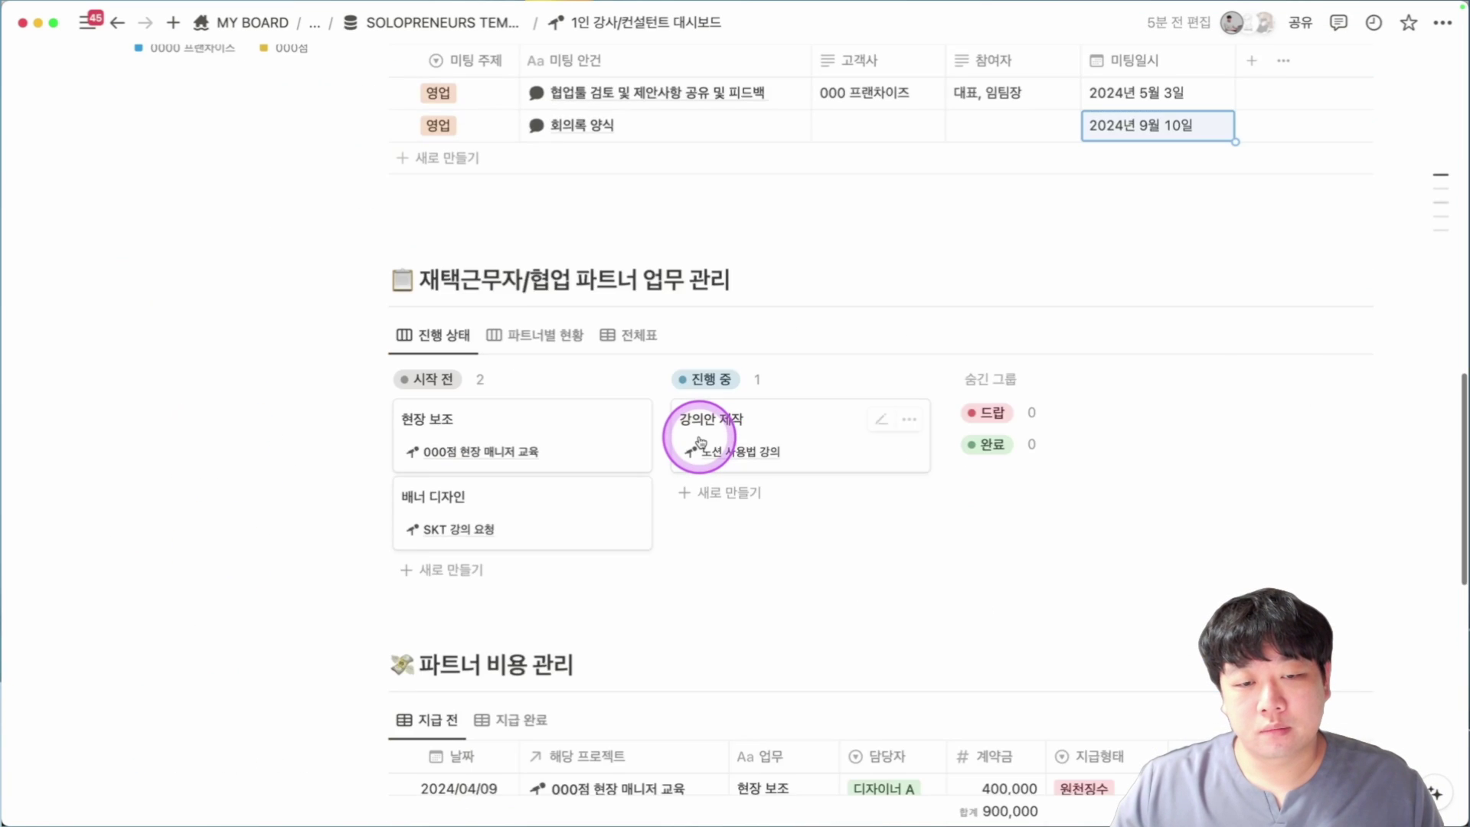
{"action": "scroll", "coordinate": [697, 438], "scroll_direction": "down", "scroll_amount": 9}
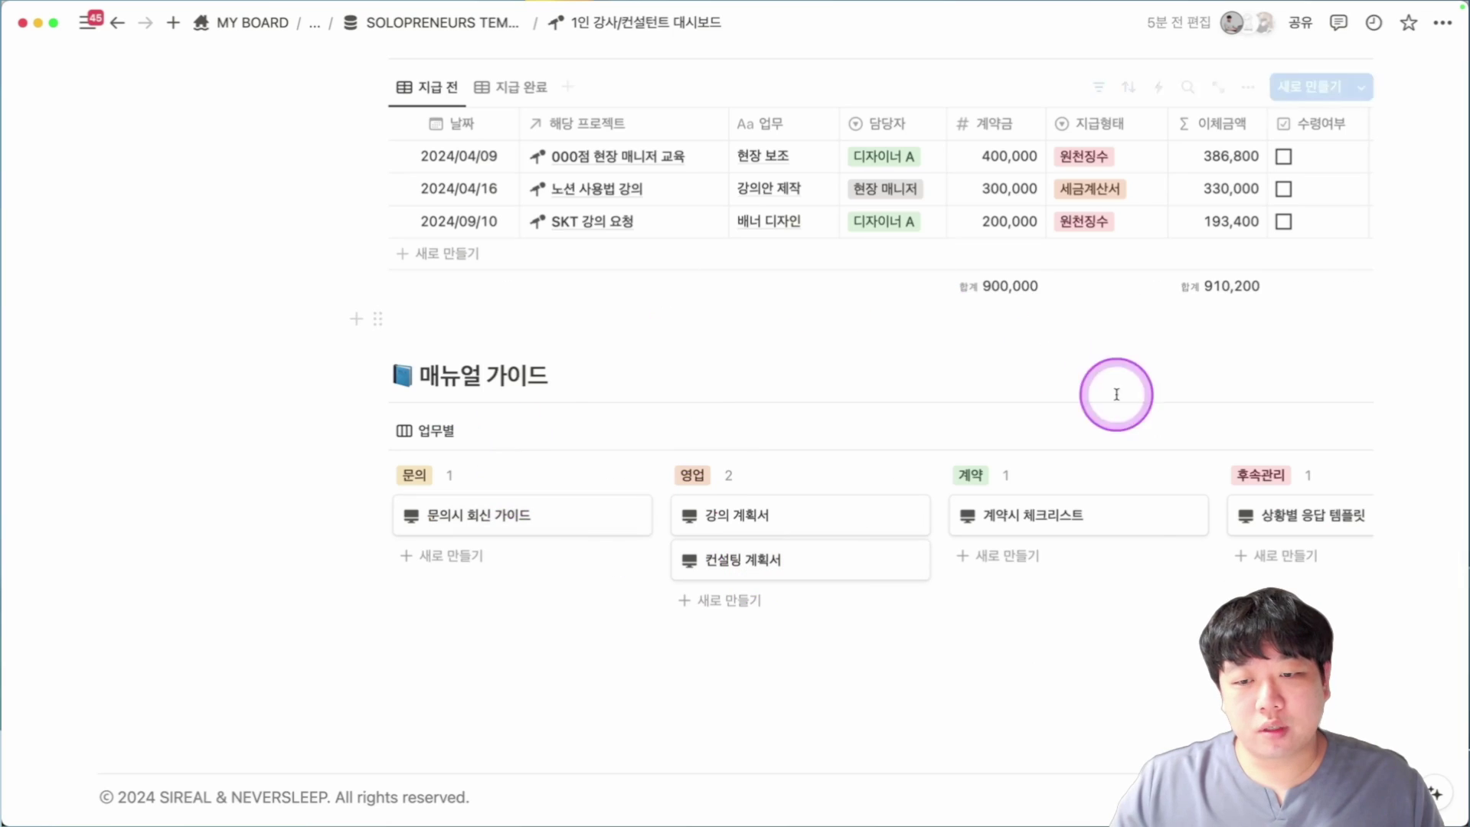
Preview the 문의시 회신 가이드 page in side peek and close it.
{"action": "left_click", "coordinate": [541, 502]}
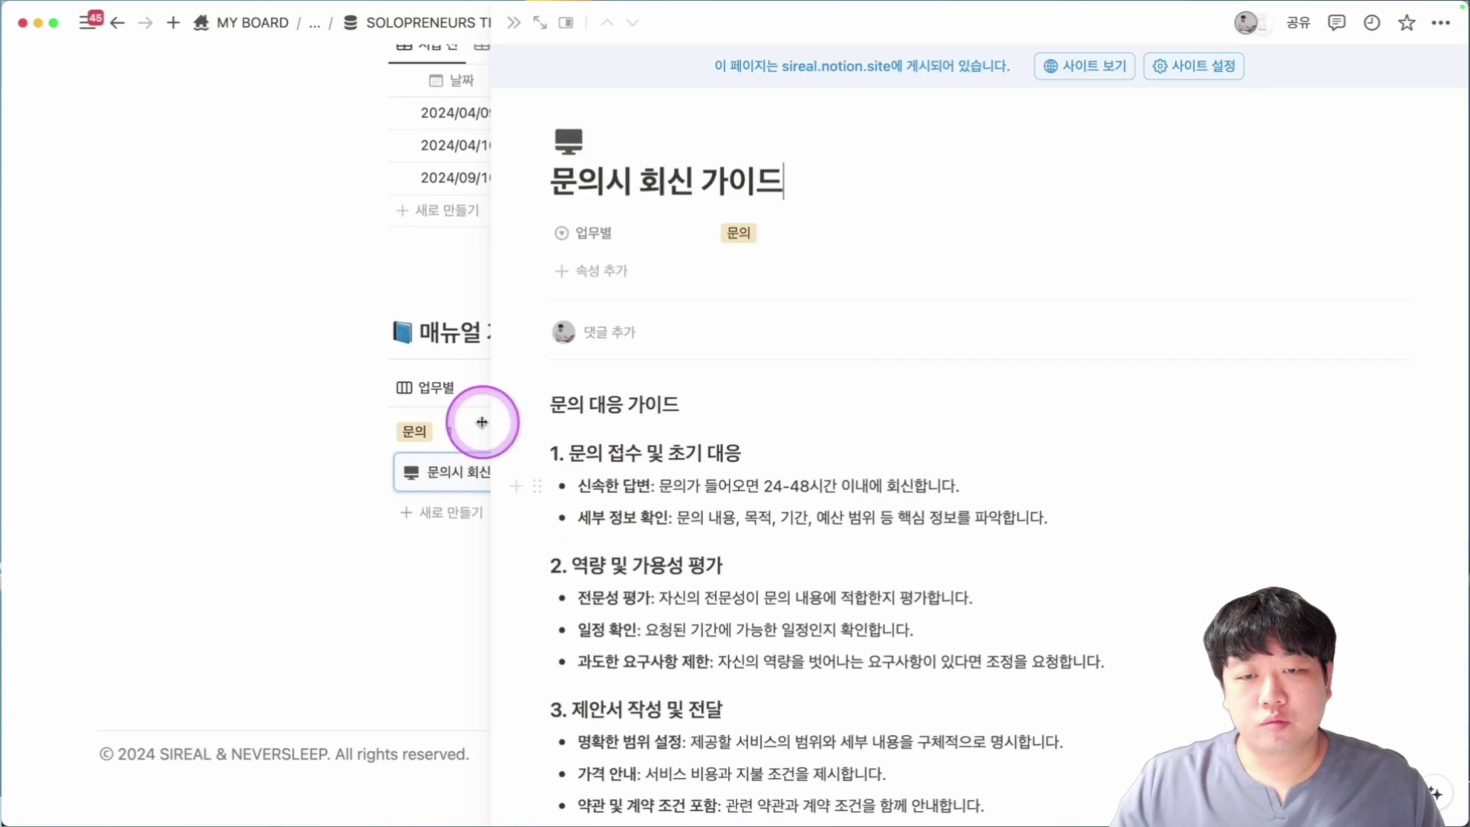
{"action": "scroll", "coordinate": [773, 544], "scroll_direction": "down", "scroll_amount": 8}
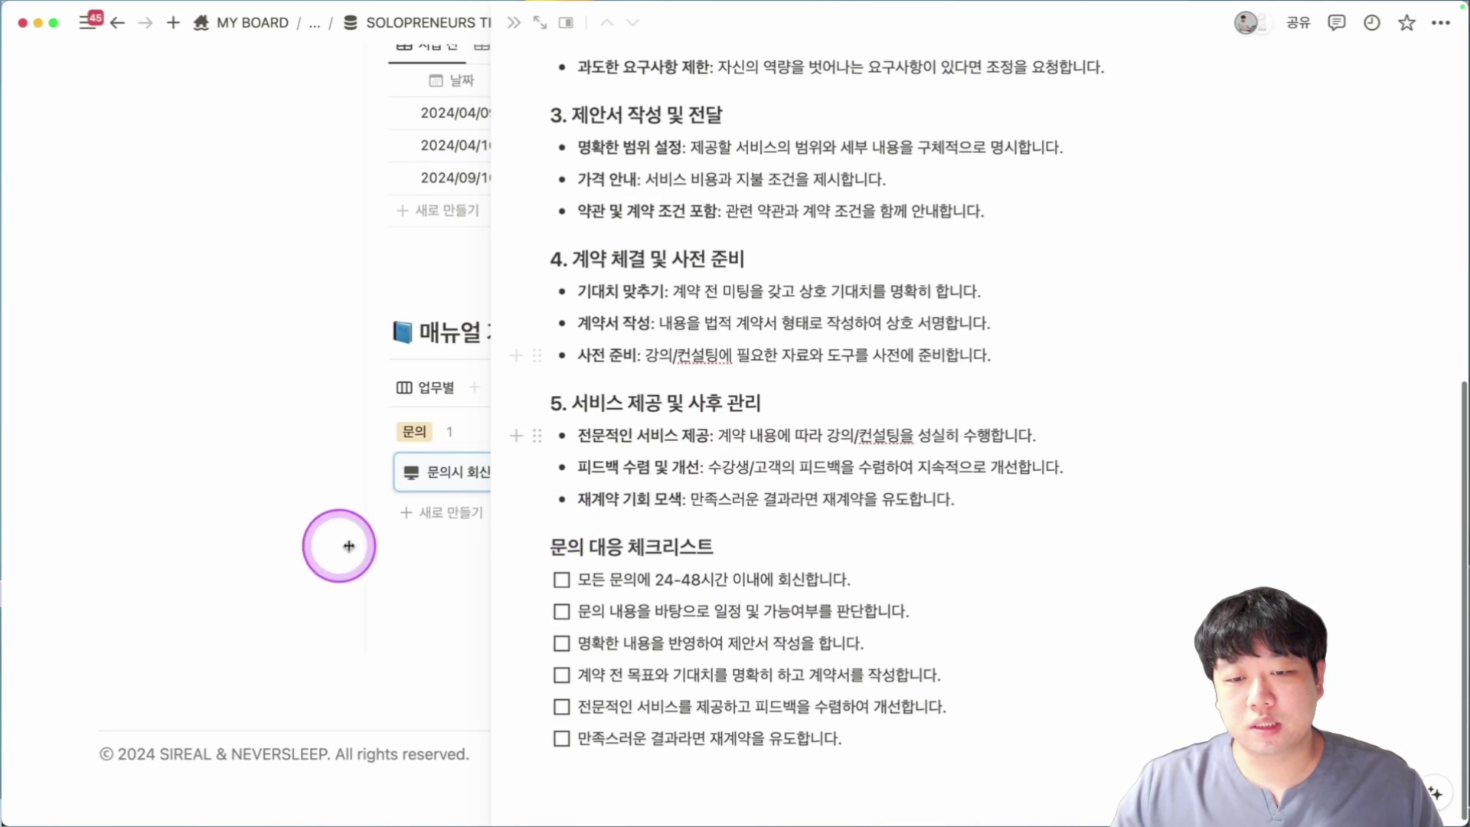
{"action": "key", "text": "Escape"}
{"action": "scroll", "coordinate": [738, 490], "scroll_direction": "down", "scroll_amount": 5}
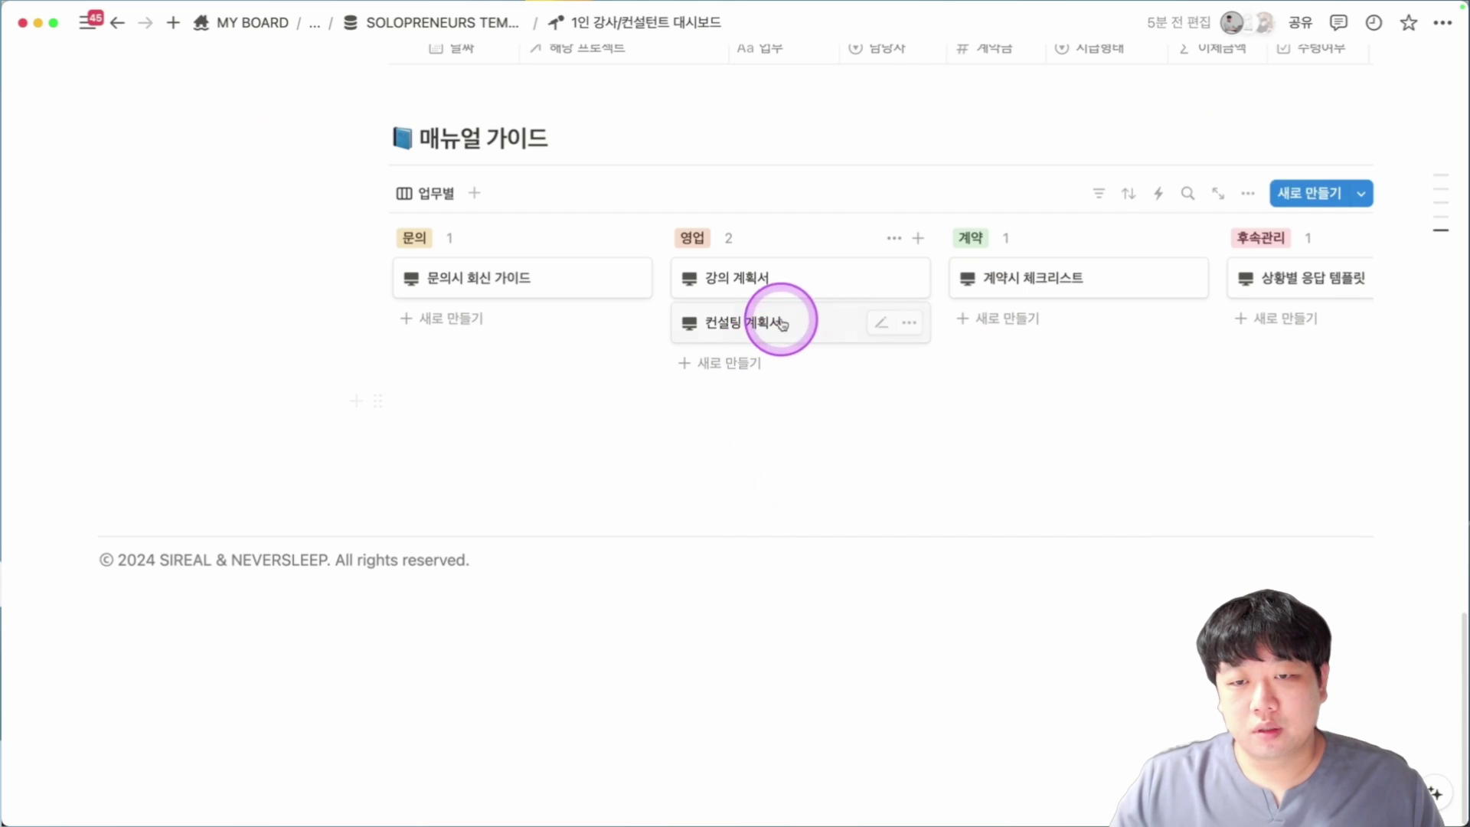
Read through the 강의 계획서 guide preview, close it, and scroll back up.
{"action": "left_click", "coordinate": [800, 293]}
{"action": "scroll", "coordinate": [766, 245], "scroll_direction": "down", "scroll_amount": 4}
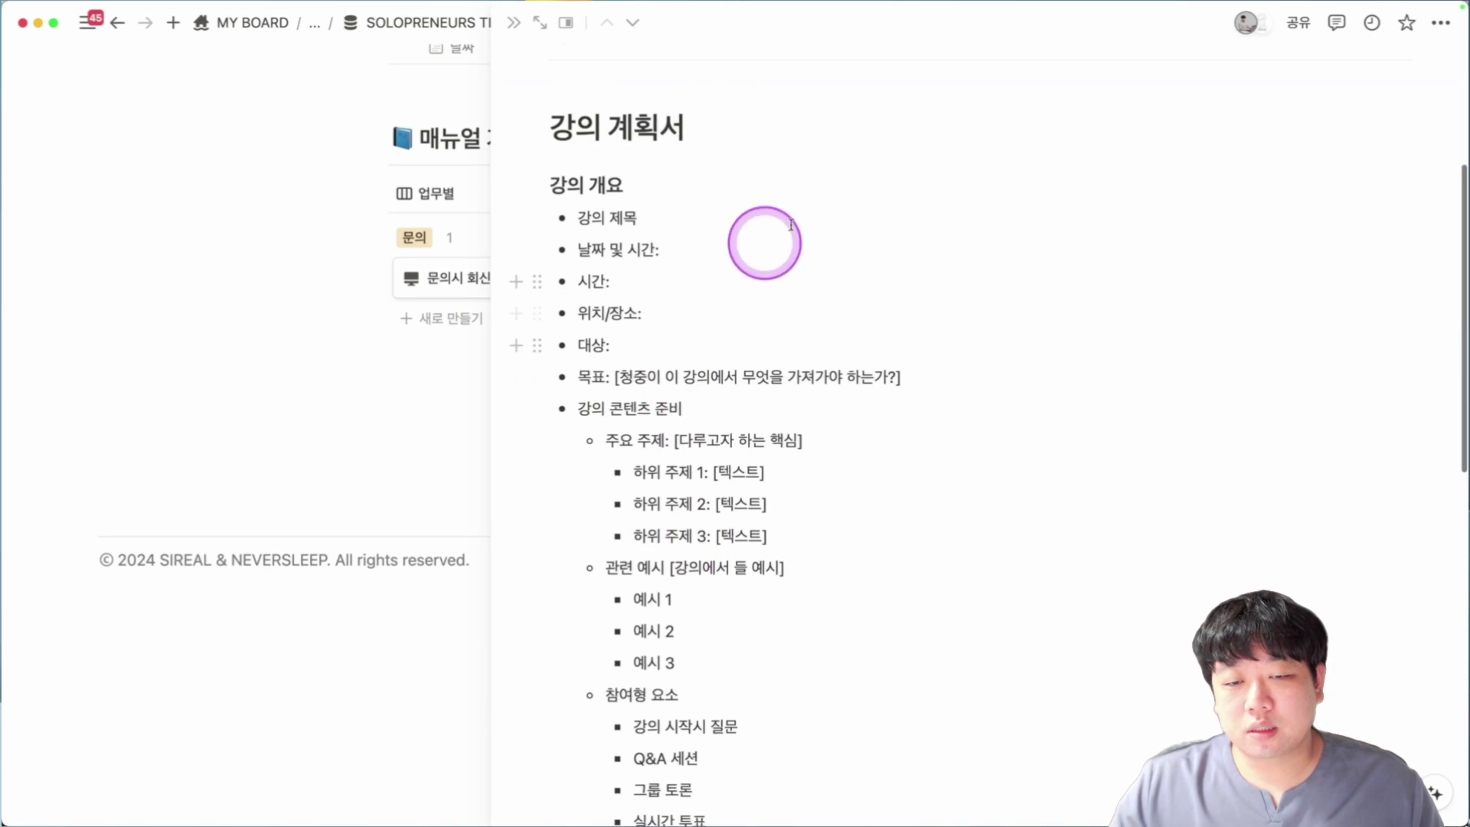
{"action": "scroll", "coordinate": [817, 659], "scroll_direction": "down", "scroll_amount": 3}
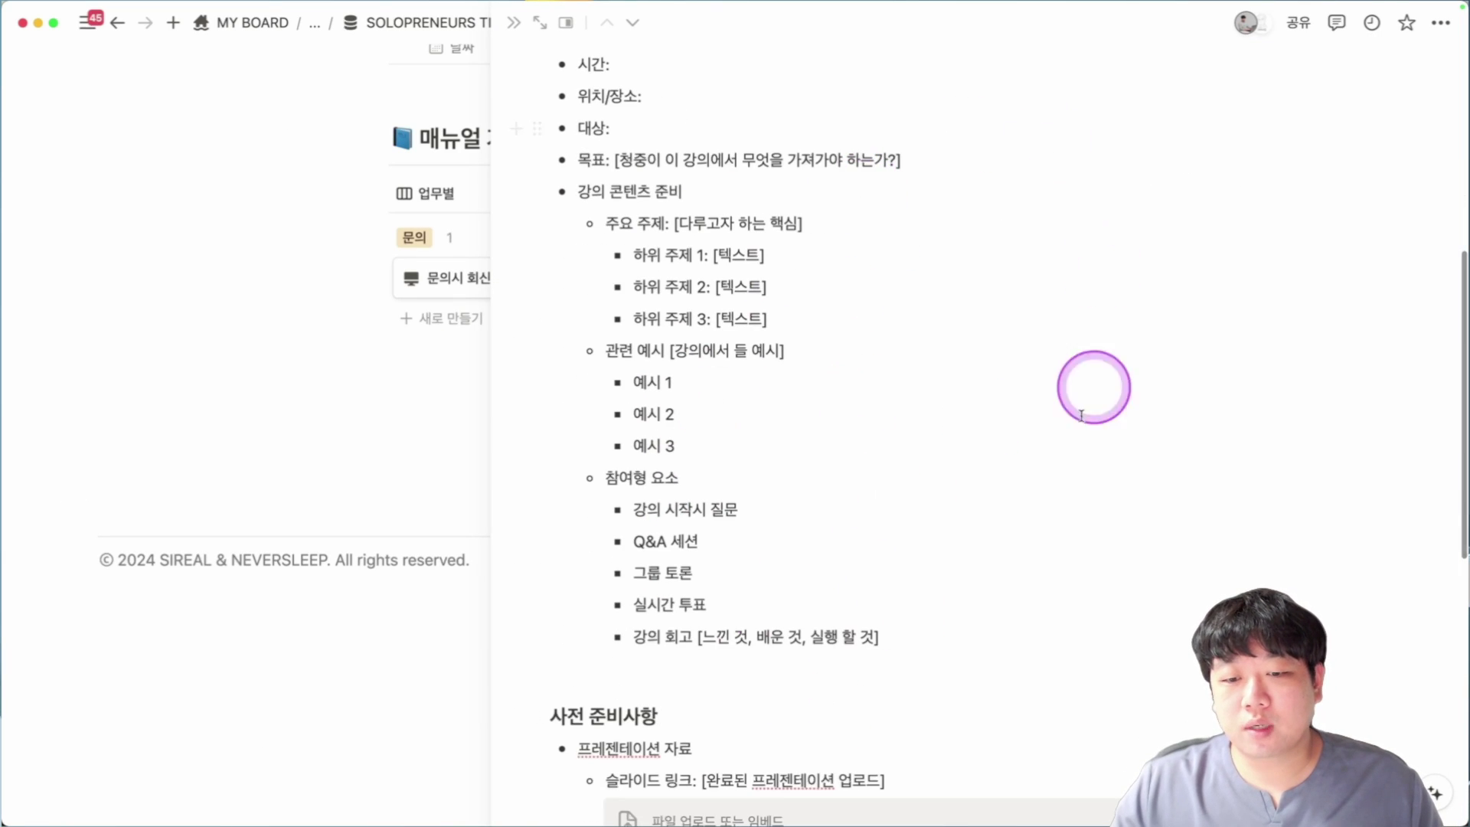
{"action": "scroll", "coordinate": [920, 288], "scroll_direction": "down", "scroll_amount": 5}
{"action": "scroll", "coordinate": [1083, 535], "scroll_direction": "down", "scroll_amount": 5}
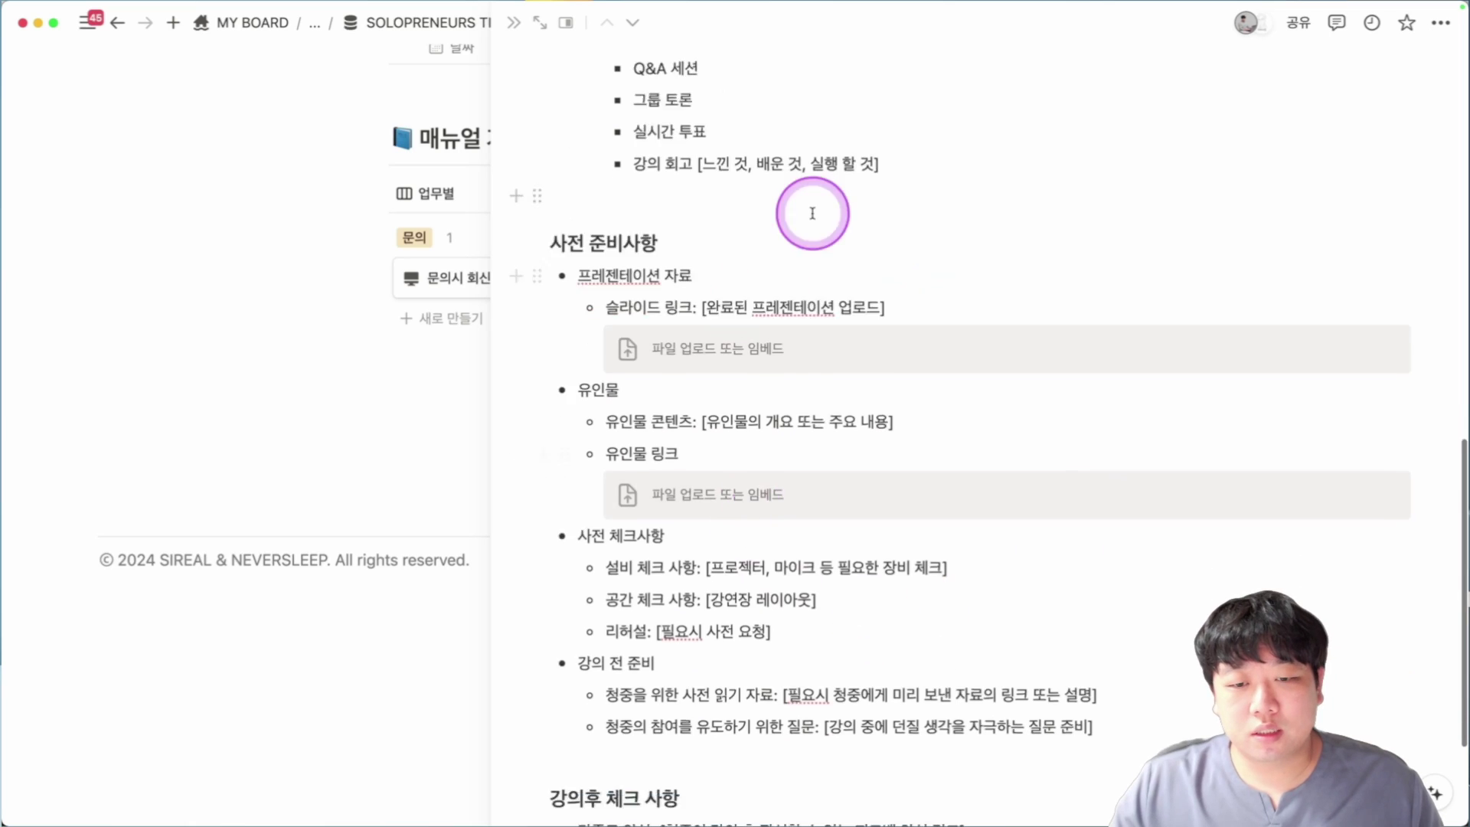
{"action": "left_click", "coordinate": [452, 230]}
{"action": "scroll", "coordinate": [1119, 421], "scroll_direction": "up", "scroll_amount": 2}
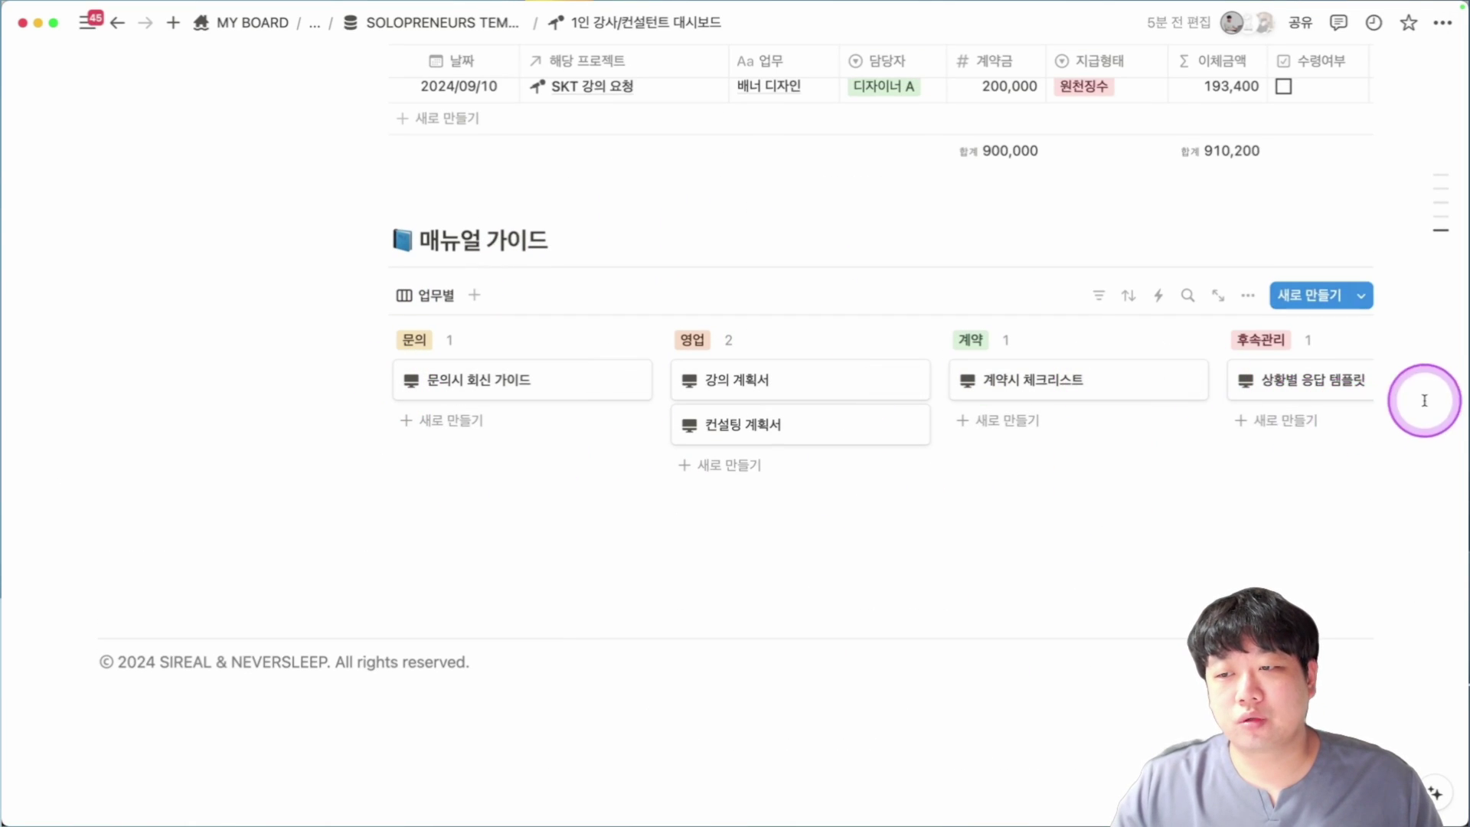
{"action": "scroll", "coordinate": [859, 475], "scroll_direction": "up", "scroll_amount": 20}
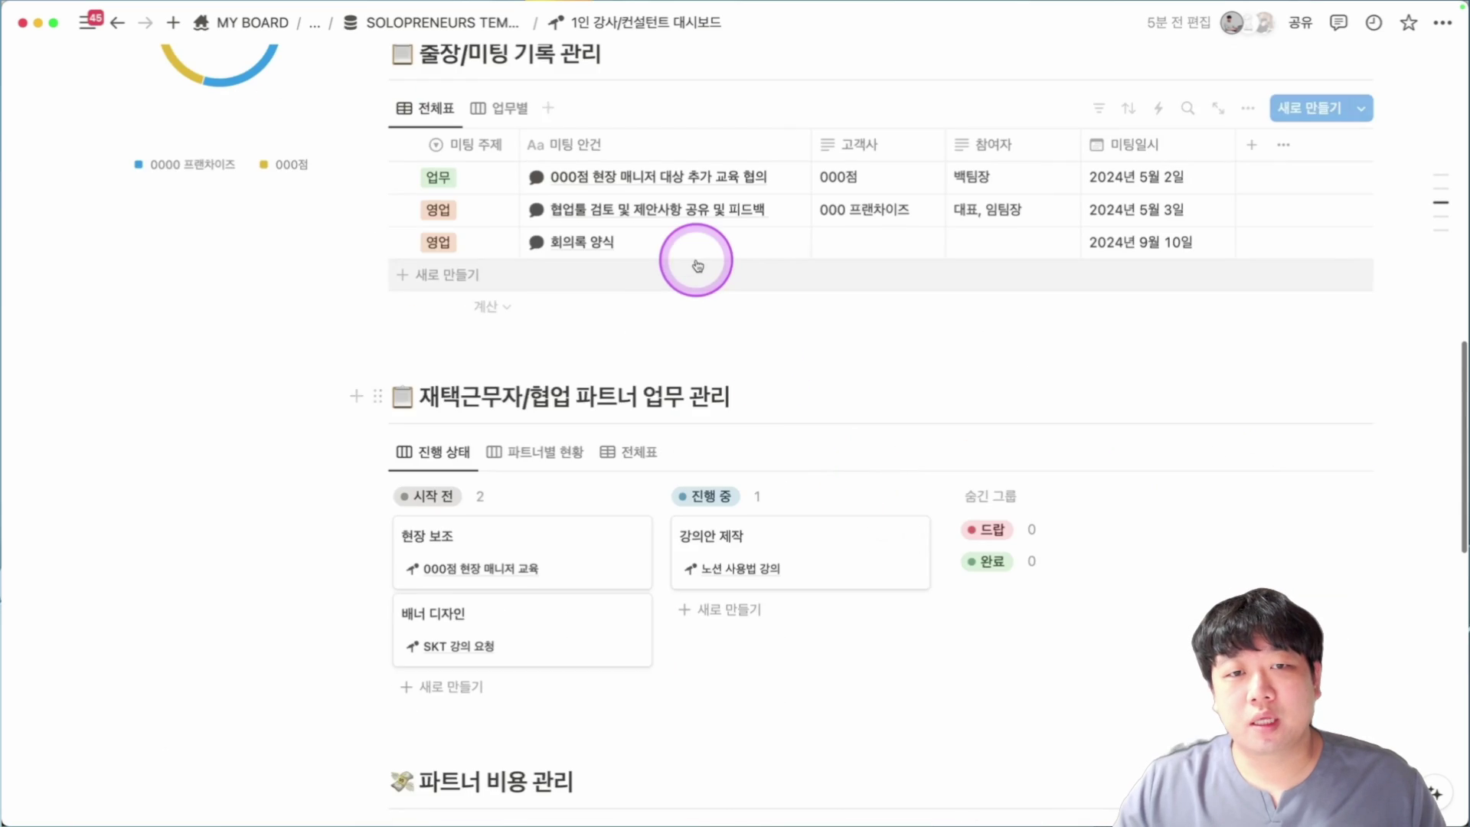
{"action": "scroll", "coordinate": [703, 399], "scroll_direction": "up", "scroll_amount": 6}
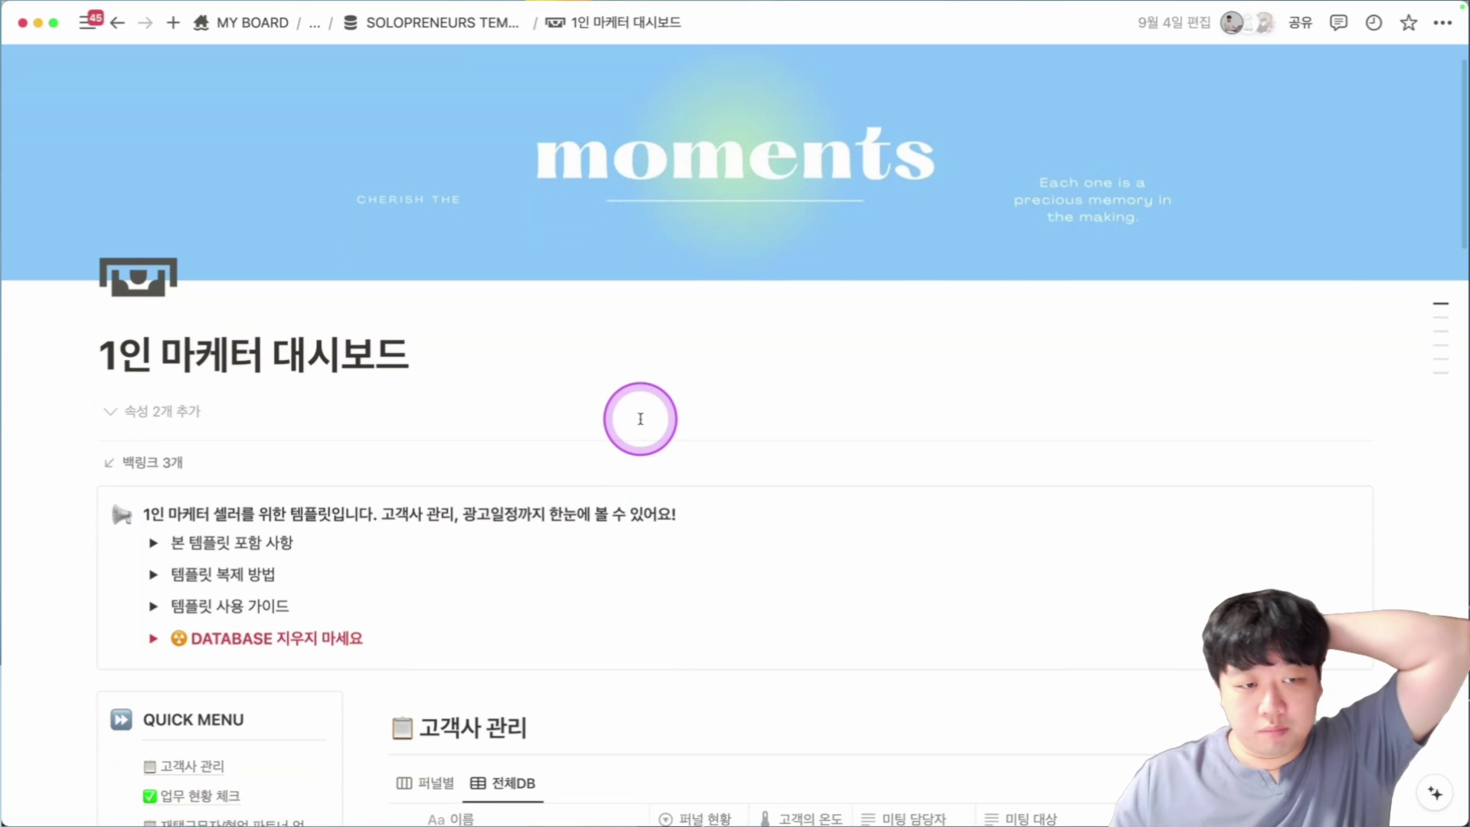
Expand the 본 템플릿 포함 사항 toggle, highlight part of a bullet, then collapse it.
{"action": "scroll", "coordinate": [640, 418], "scroll_direction": "down", "scroll_amount": 4}
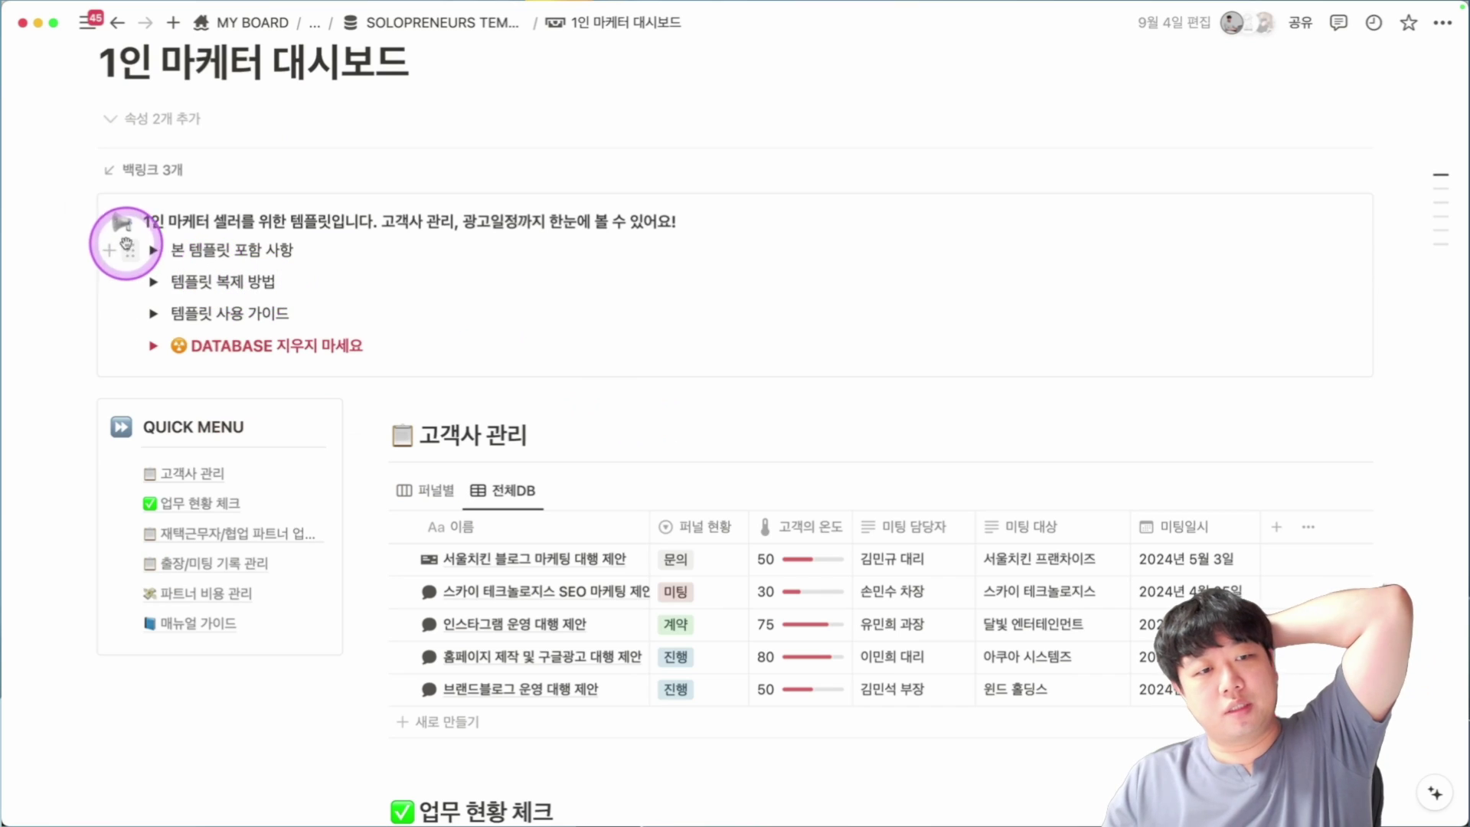
{"action": "left_click", "coordinate": [153, 251]}
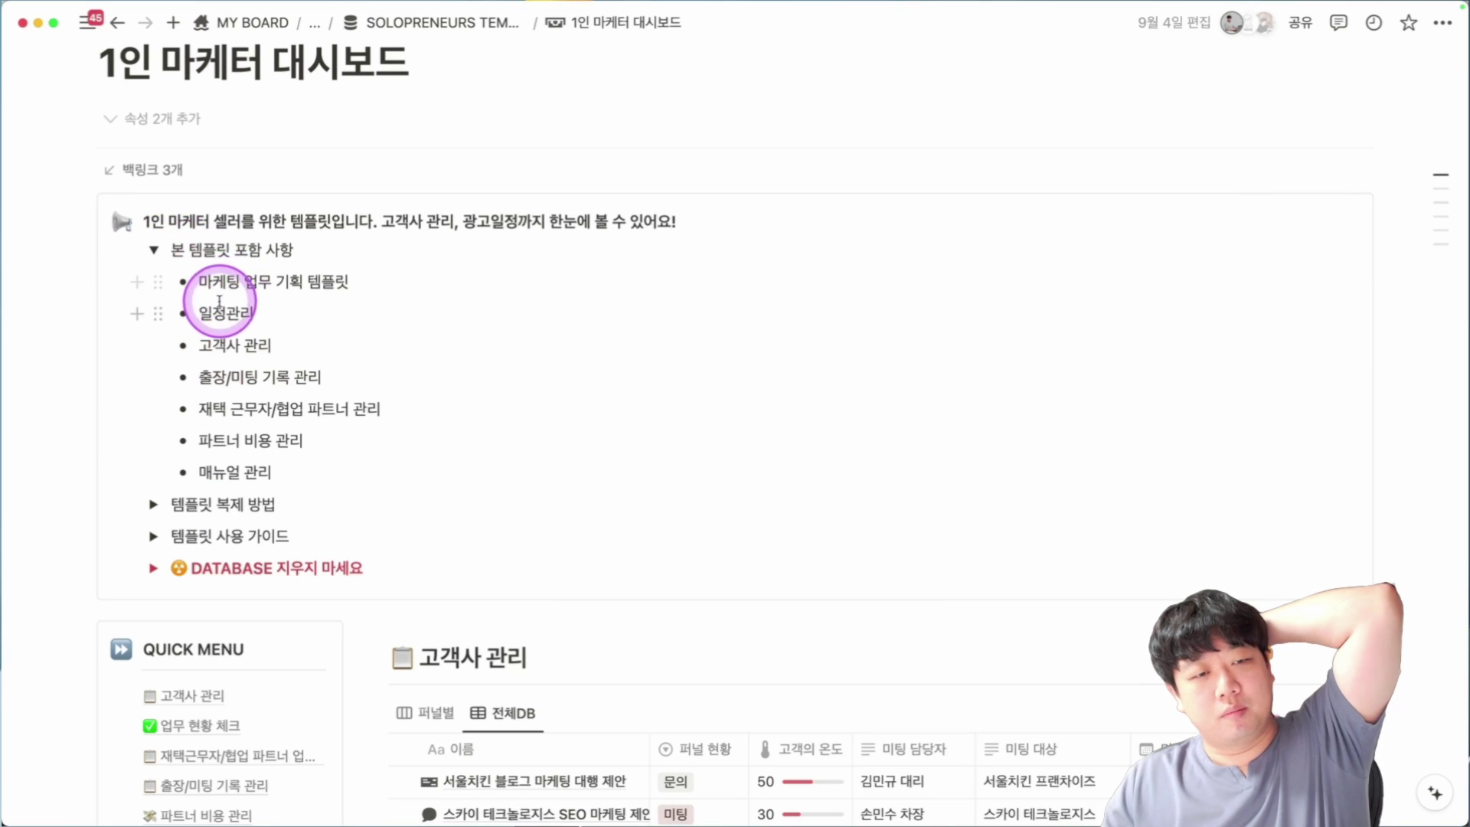
{"action": "left_click_drag", "start_coordinate": [226, 287], "coordinate": [348, 290]}
{"action": "left_click", "coordinate": [263, 345]}
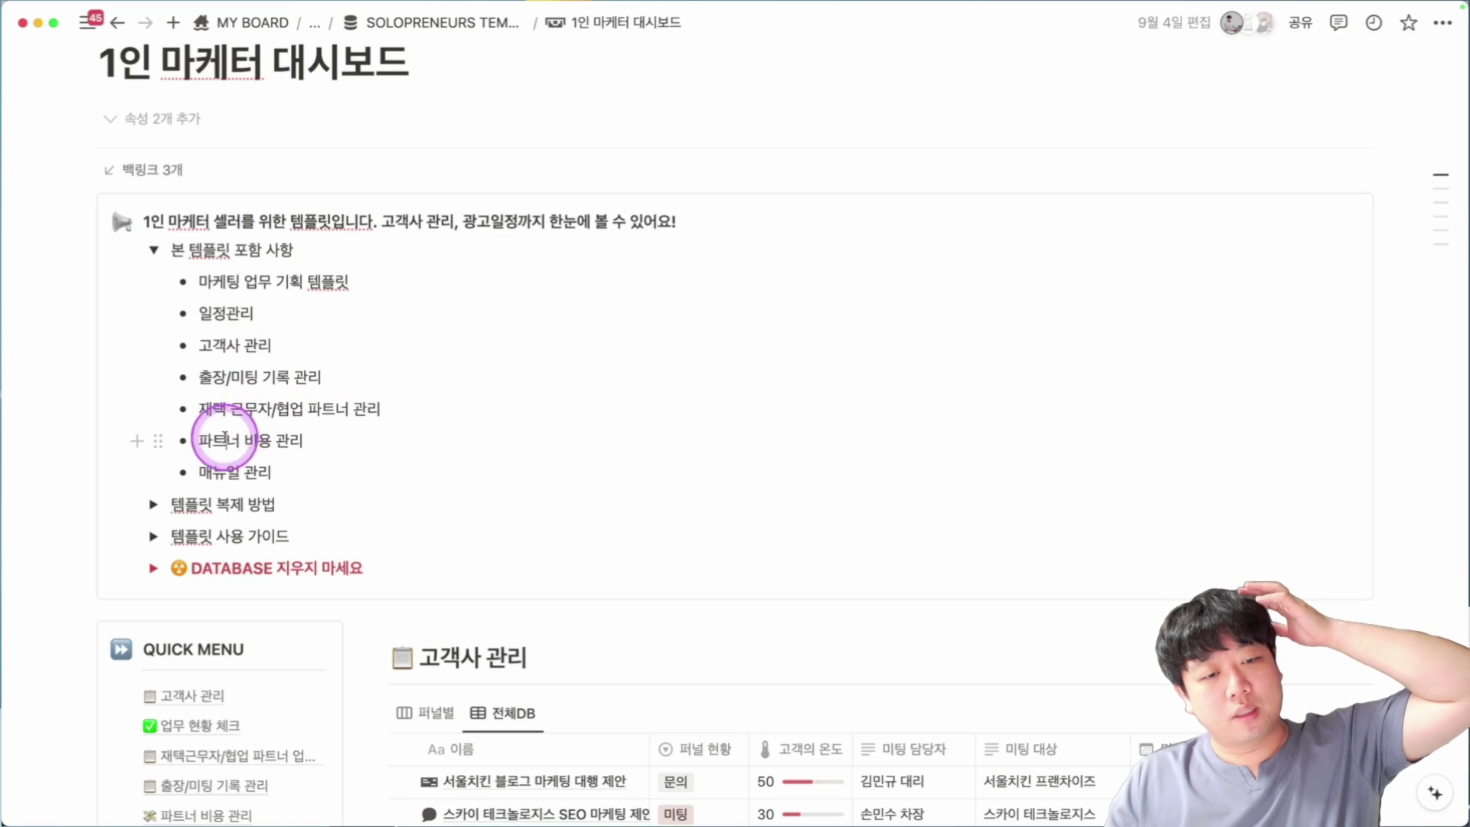
{"action": "left_click", "coordinate": [155, 250]}
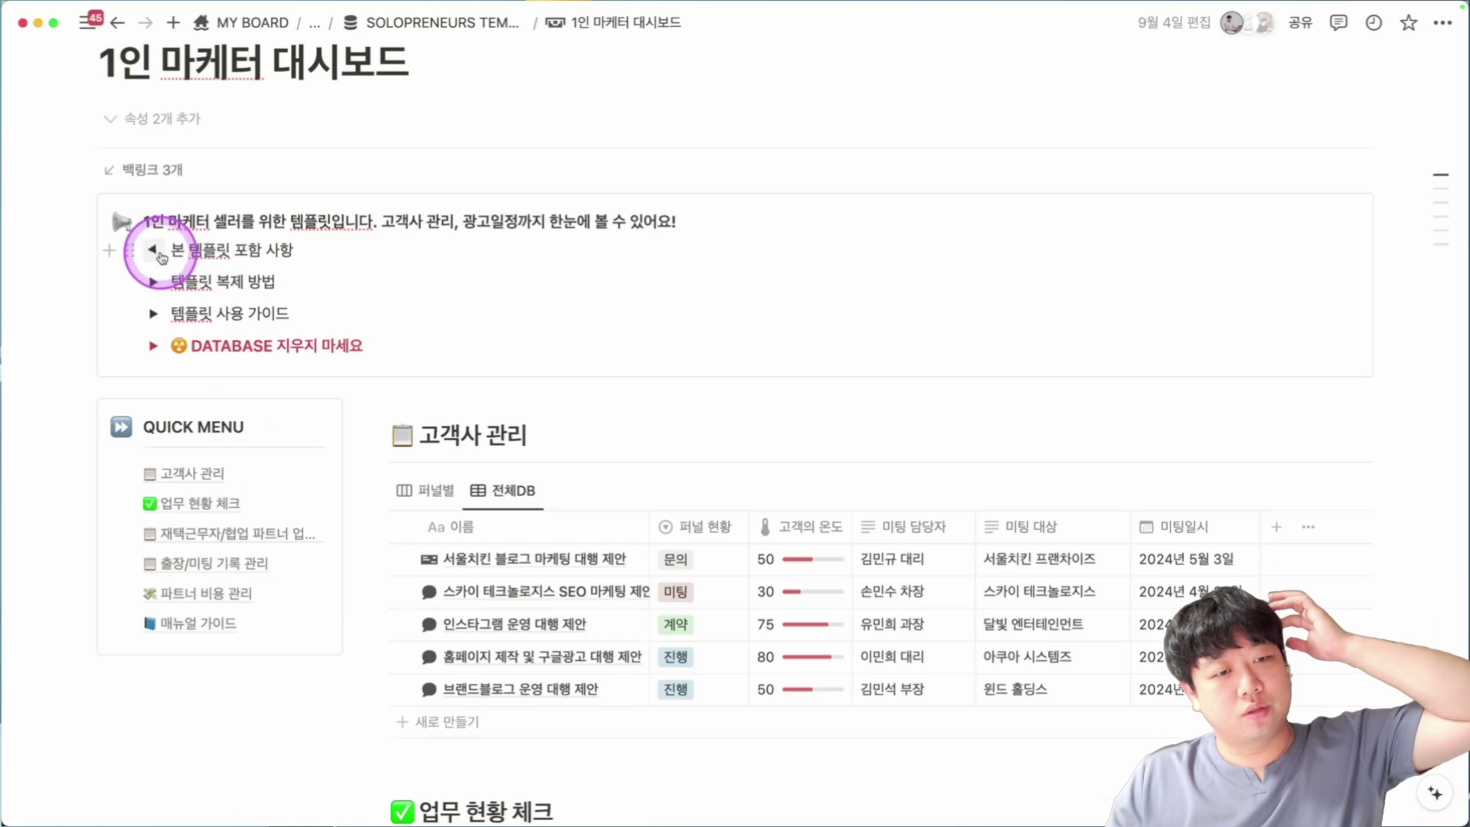
Jump to 매뉴얼 가이드 via Quick Menu, then add a 고객사 관리 양식 row.
{"action": "scroll", "coordinate": [428, 305], "scroll_direction": "down", "scroll_amount": 3}
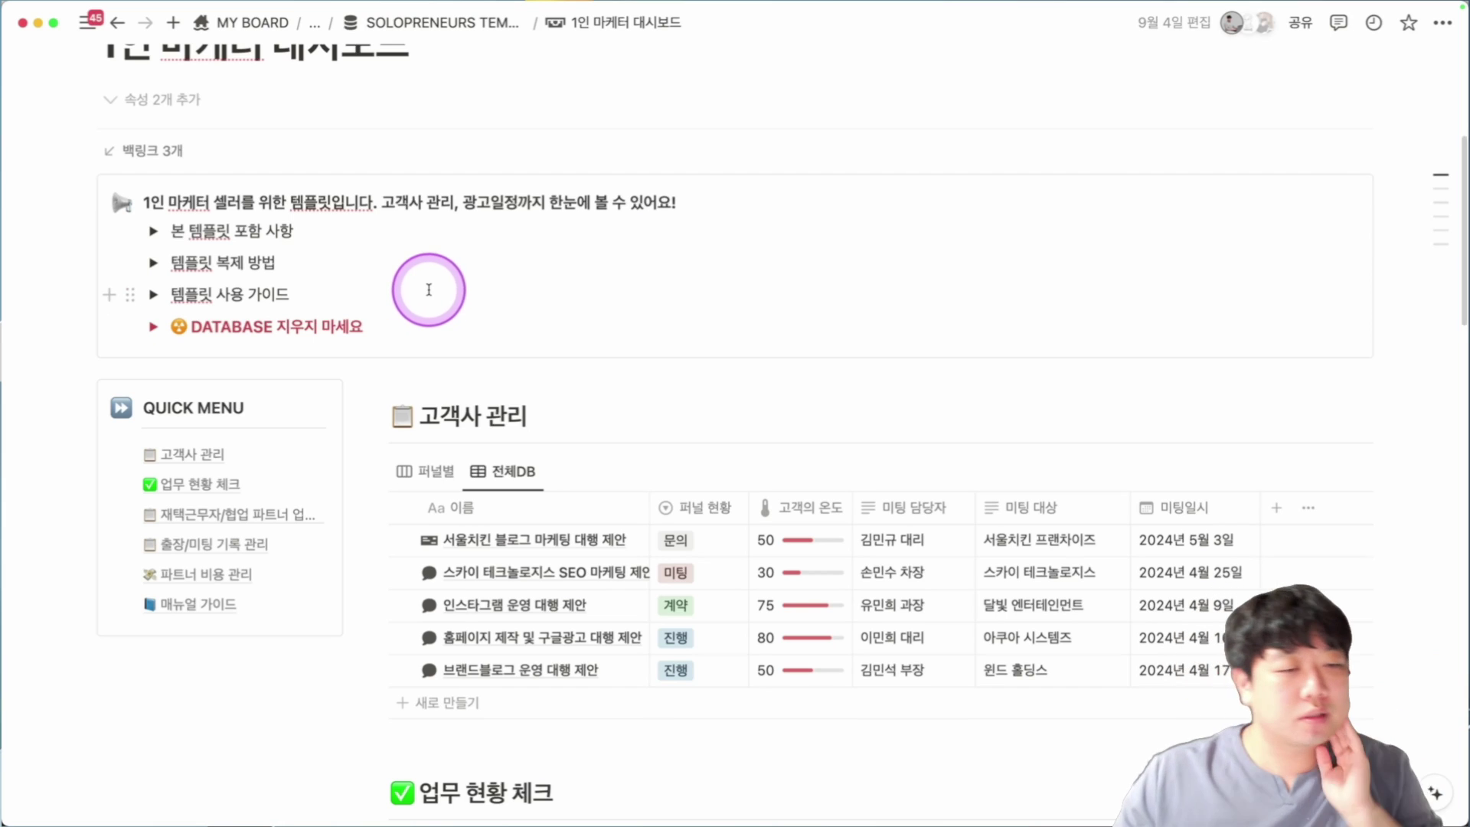
{"action": "scroll", "coordinate": [459, 272], "scroll_direction": "down", "scroll_amount": 1}
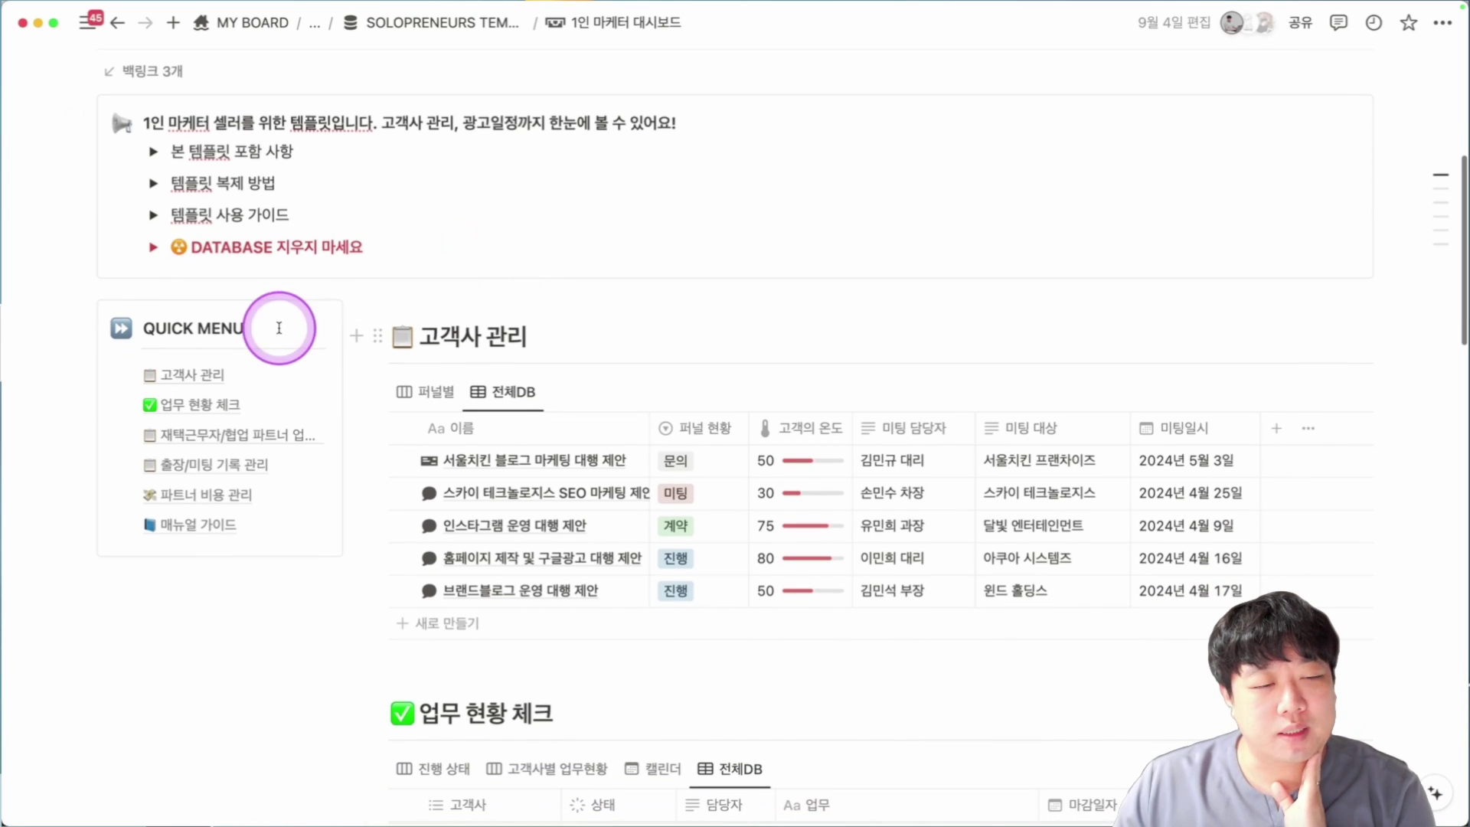
{"action": "left_click", "coordinate": [197, 525]}
{"action": "scroll", "coordinate": [666, 509], "scroll_direction": "up", "scroll_amount": 20}
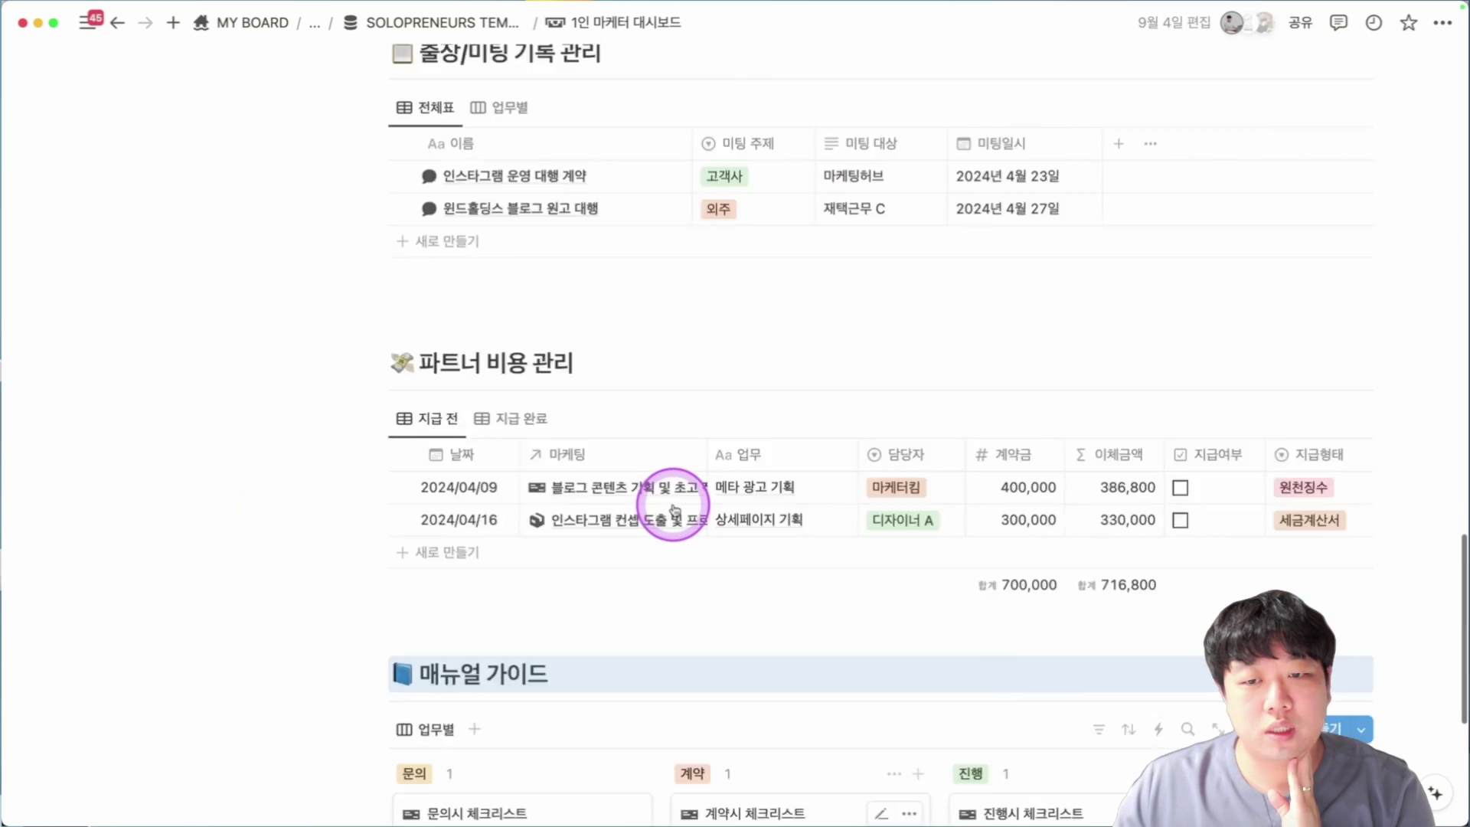
{"action": "scroll", "coordinate": [665, 402], "scroll_direction": "up", "scroll_amount": 5}
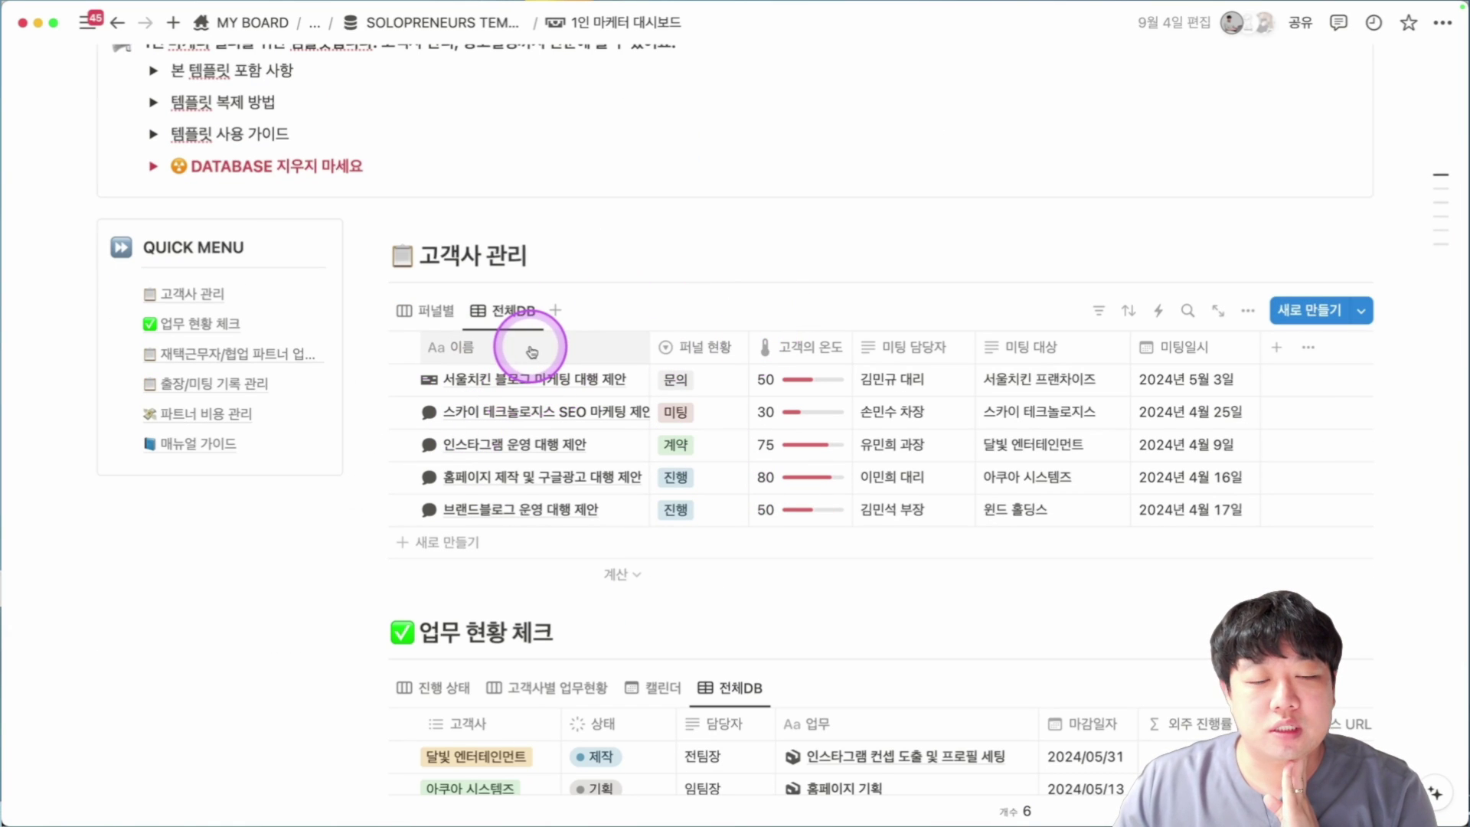
{"action": "left_click", "coordinate": [492, 541]}
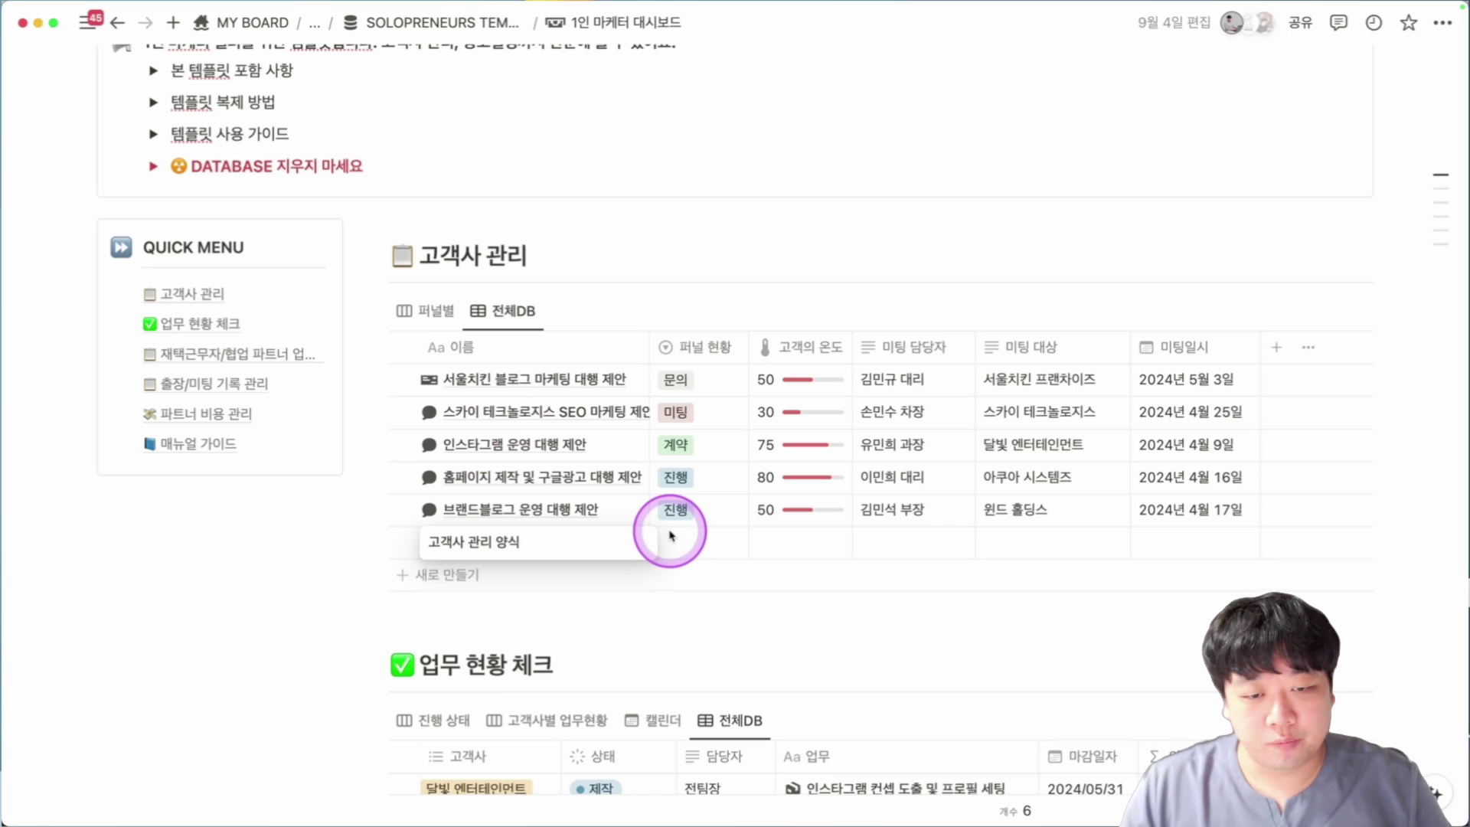
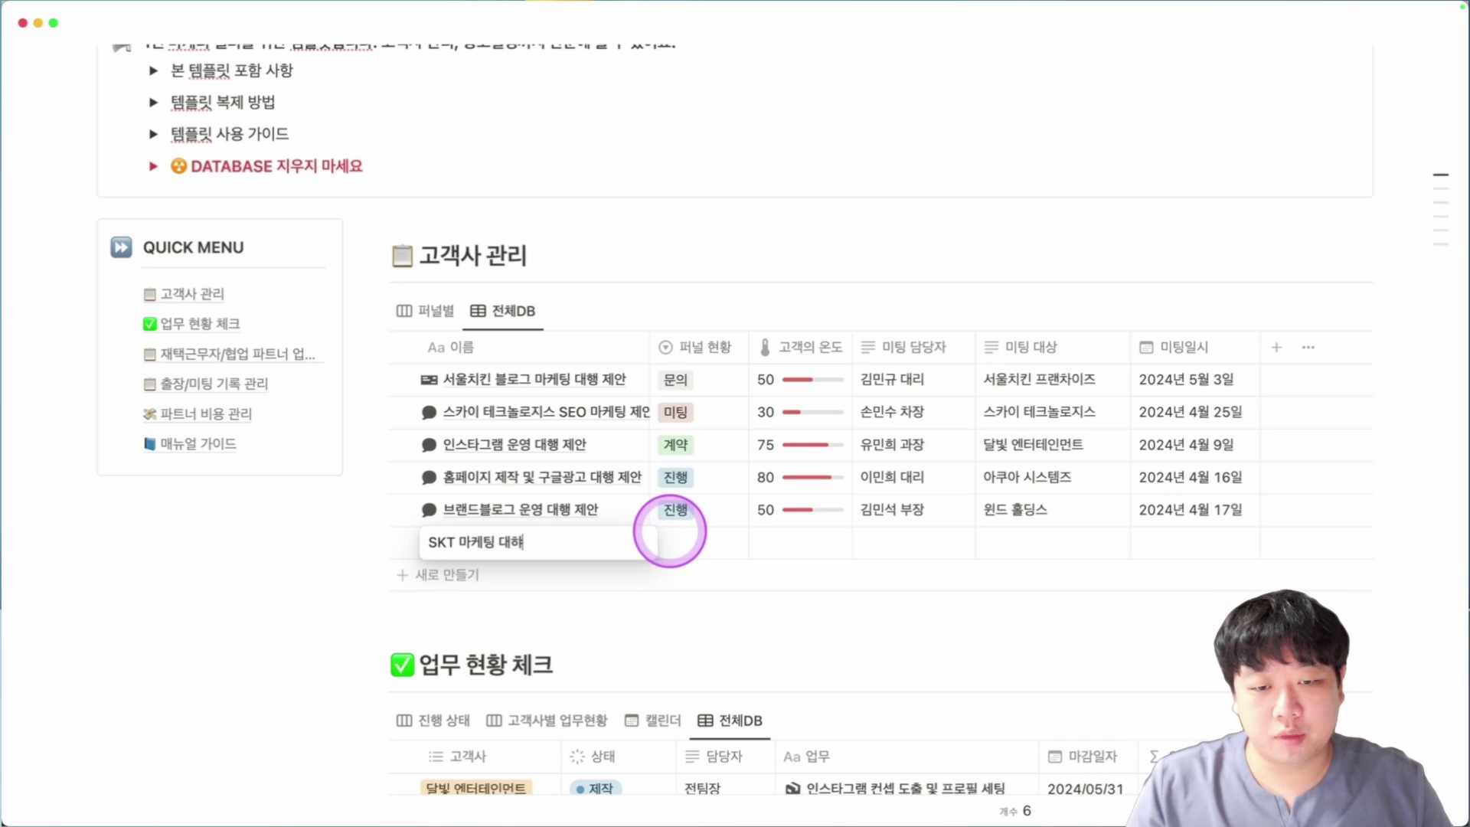
Name the new client row, set its 퍼널 현황 to 진행 and 고객의 온도 to 70.
{"action": "left_click", "coordinate": [674, 536]}
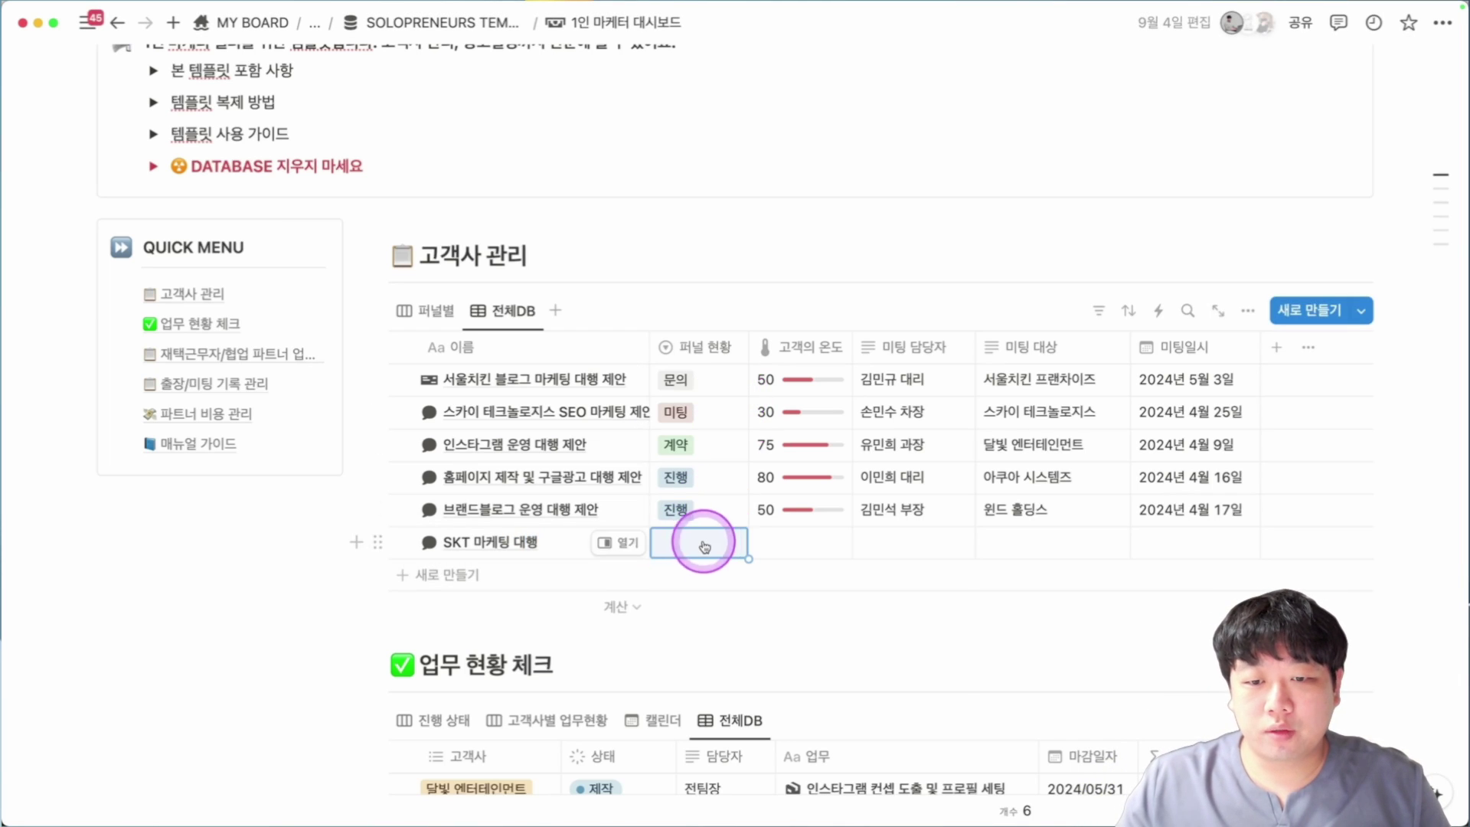
{"action": "left_click", "coordinate": [693, 544]}
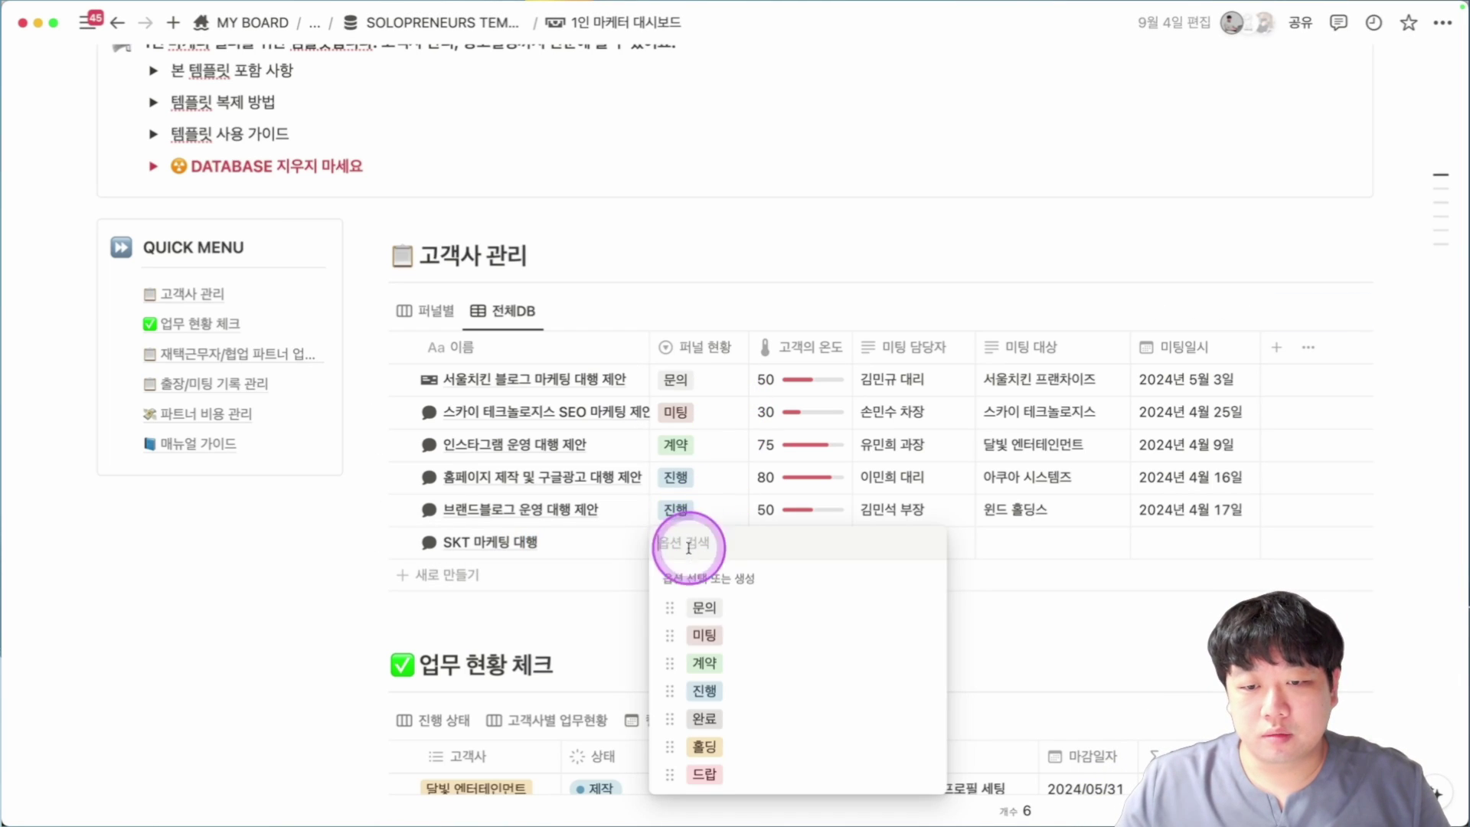
{"action": "left_click", "coordinate": [735, 693]}
{"action": "left_click", "coordinate": [781, 545]}
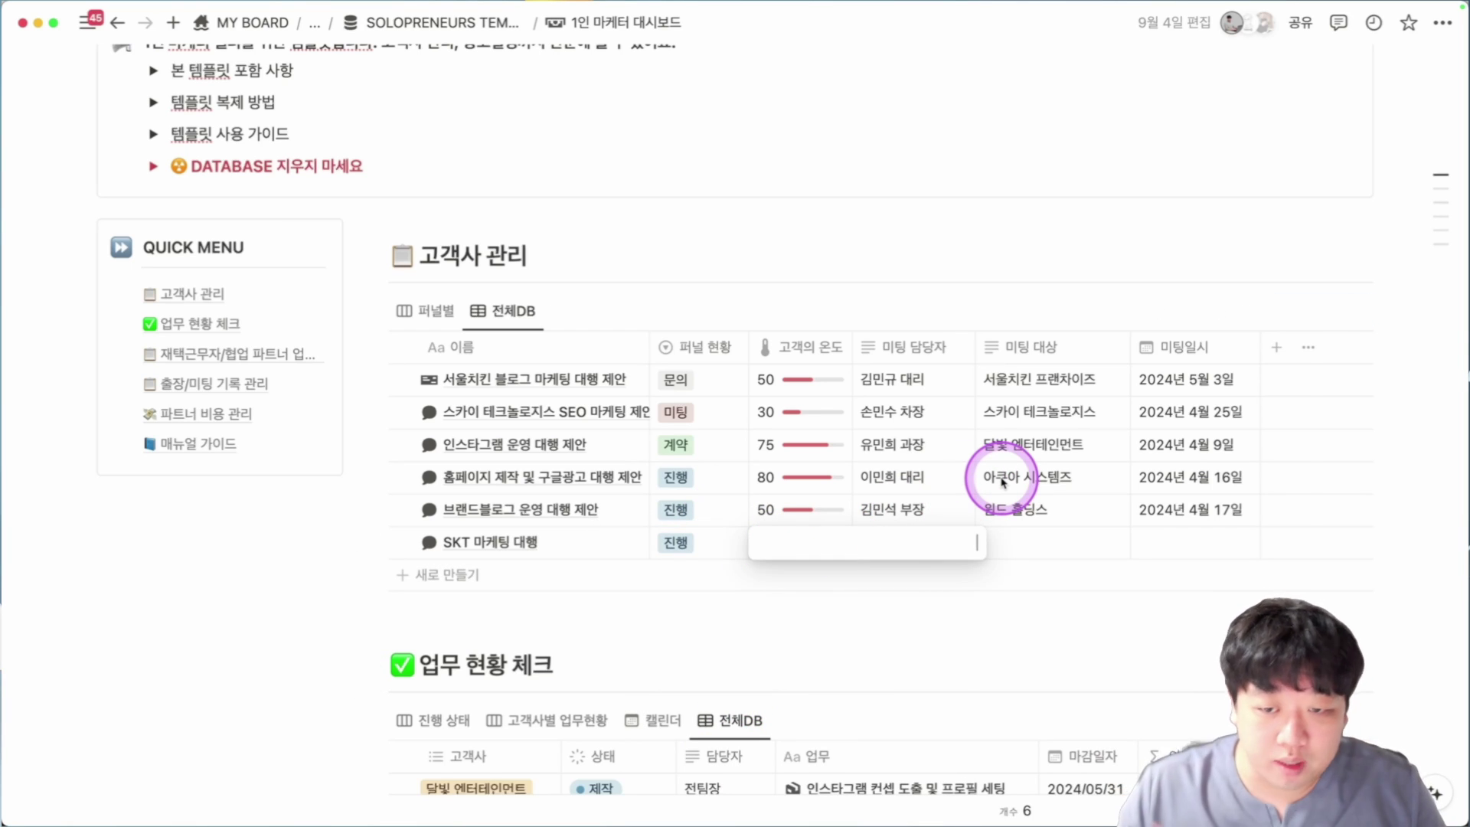
{"action": "type", "text": "70"}
{"action": "key", "text": "Return"}
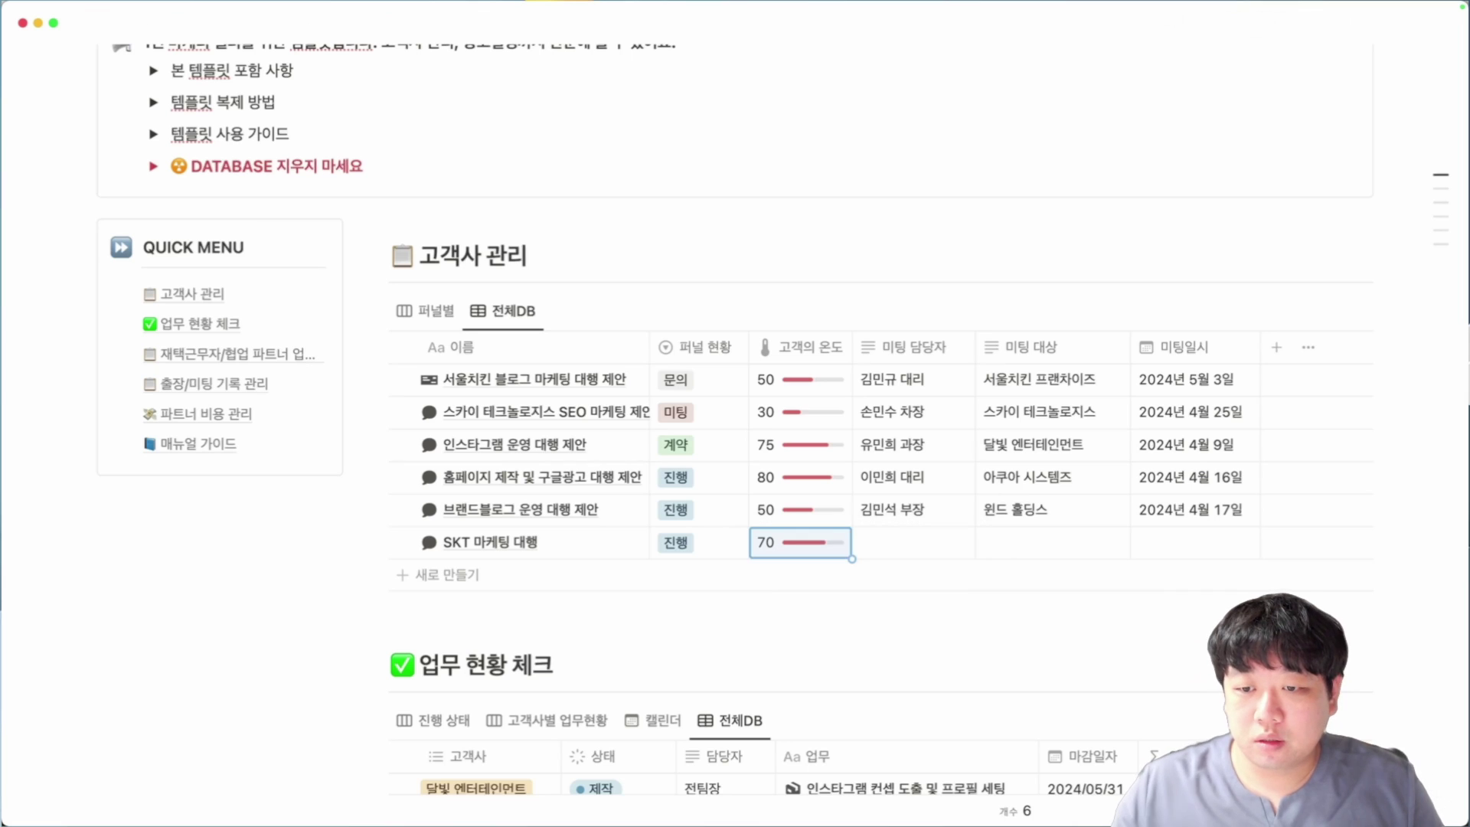
Enter the meeting contact's name, target SKT and date 2024년 9월 10일, then open the SKT 마케팅 대행 page.
{"action": "key", "text": "Tab"}
{"action": "key", "text": "Return"}
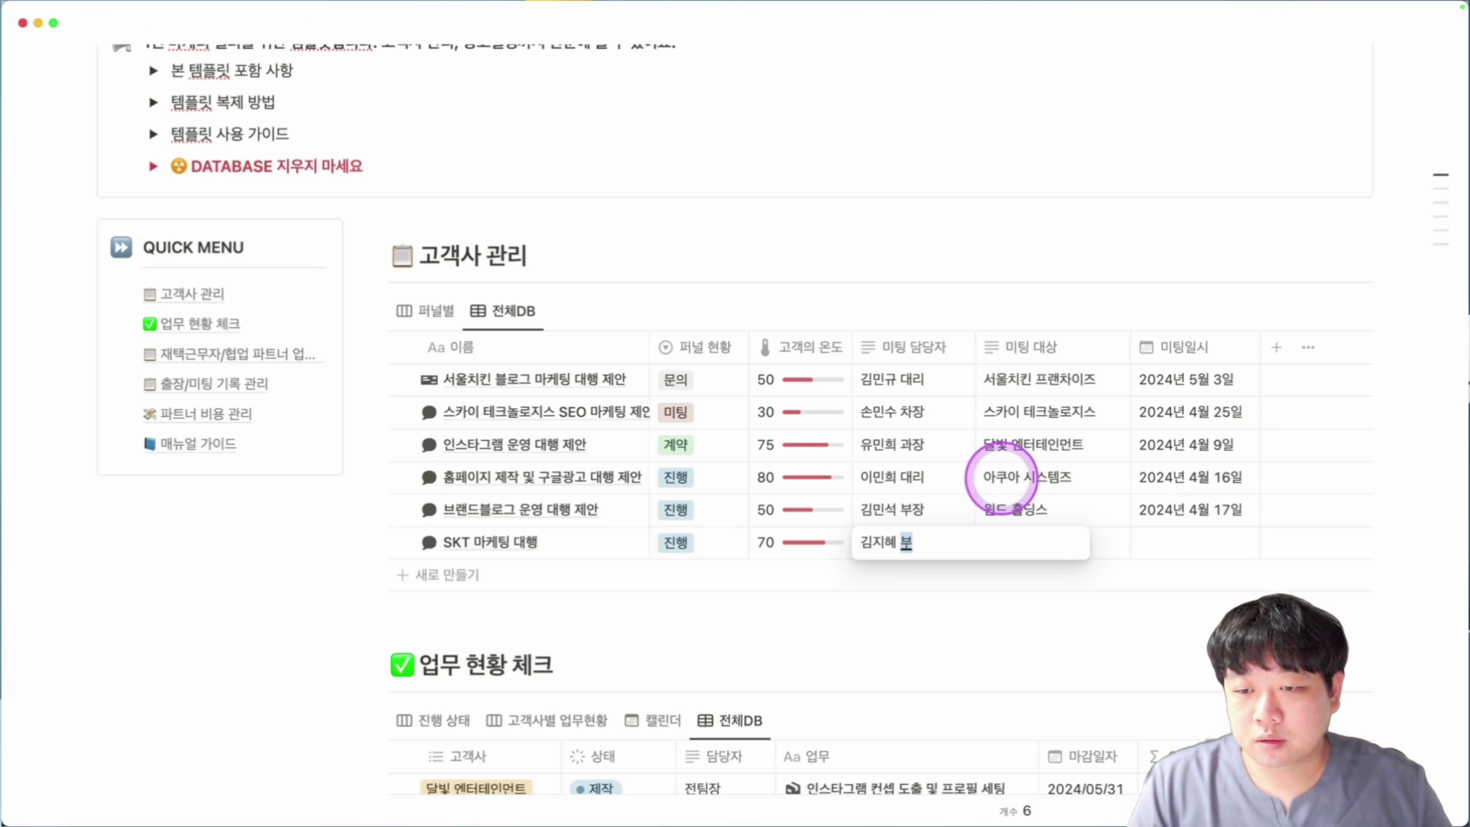
{"action": "key", "text": "Tab"}
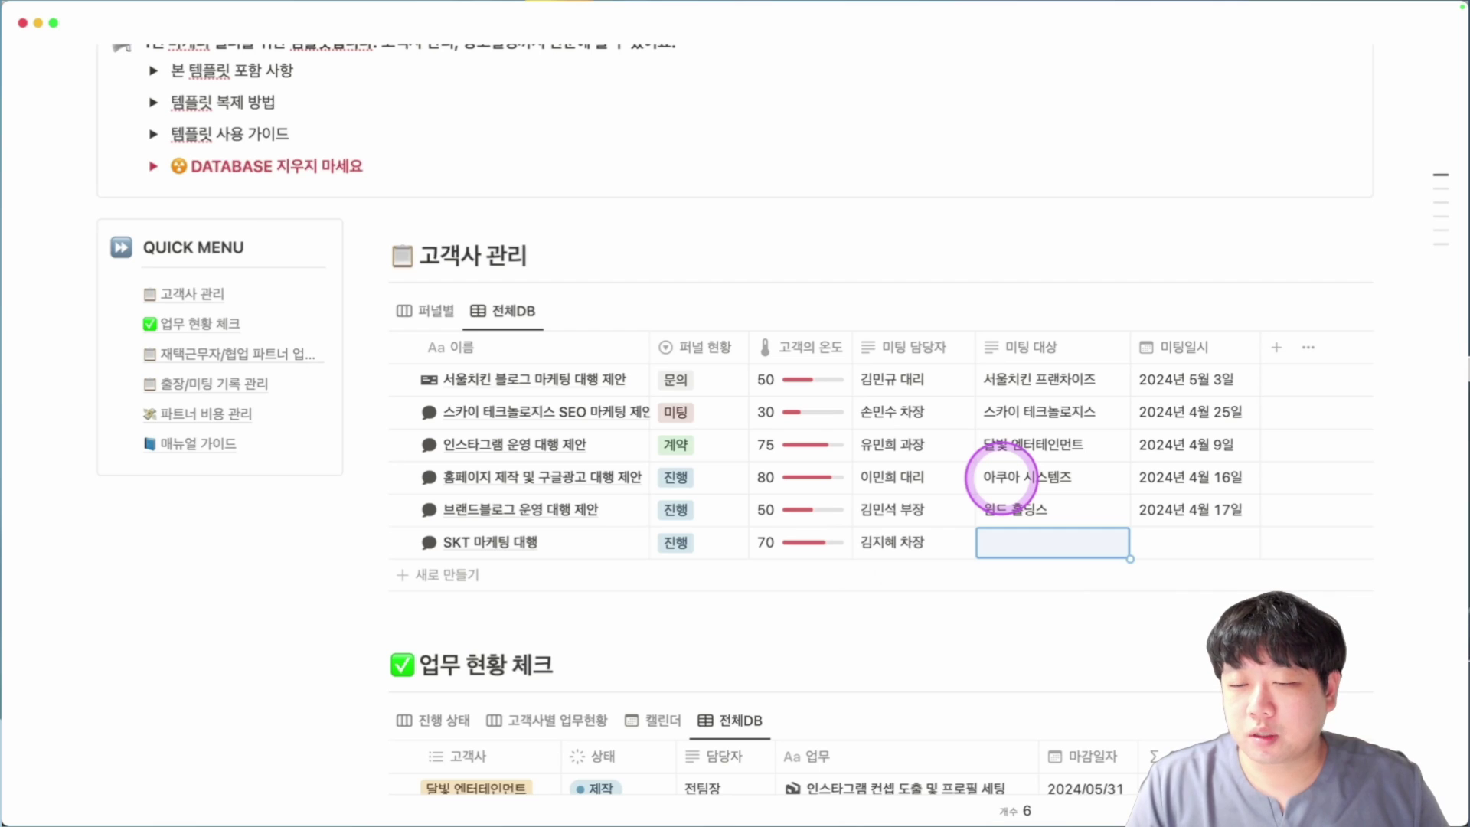
{"action": "key", "text": "Return"}
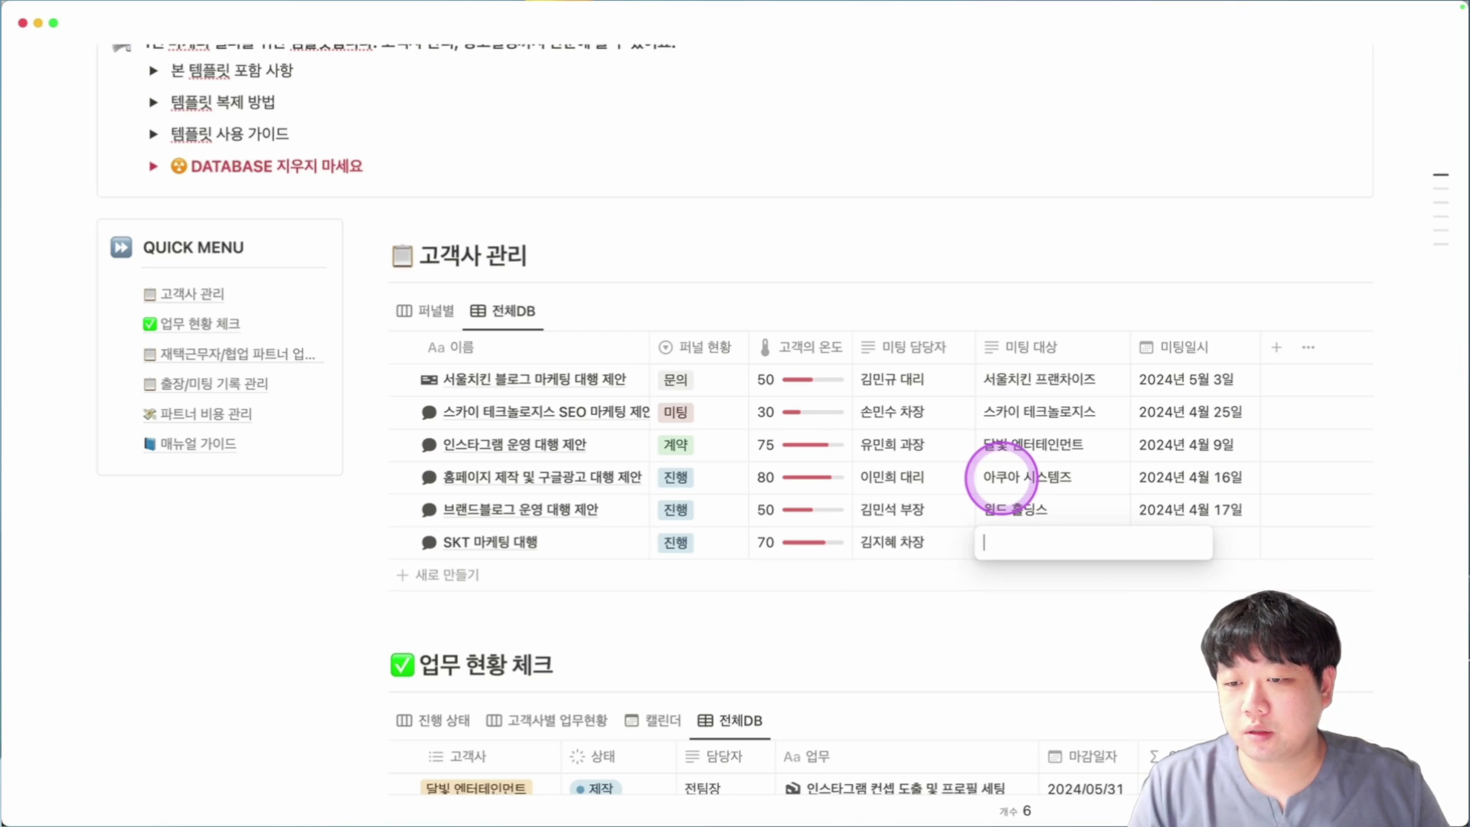
{"action": "key", "text": "Tab"}
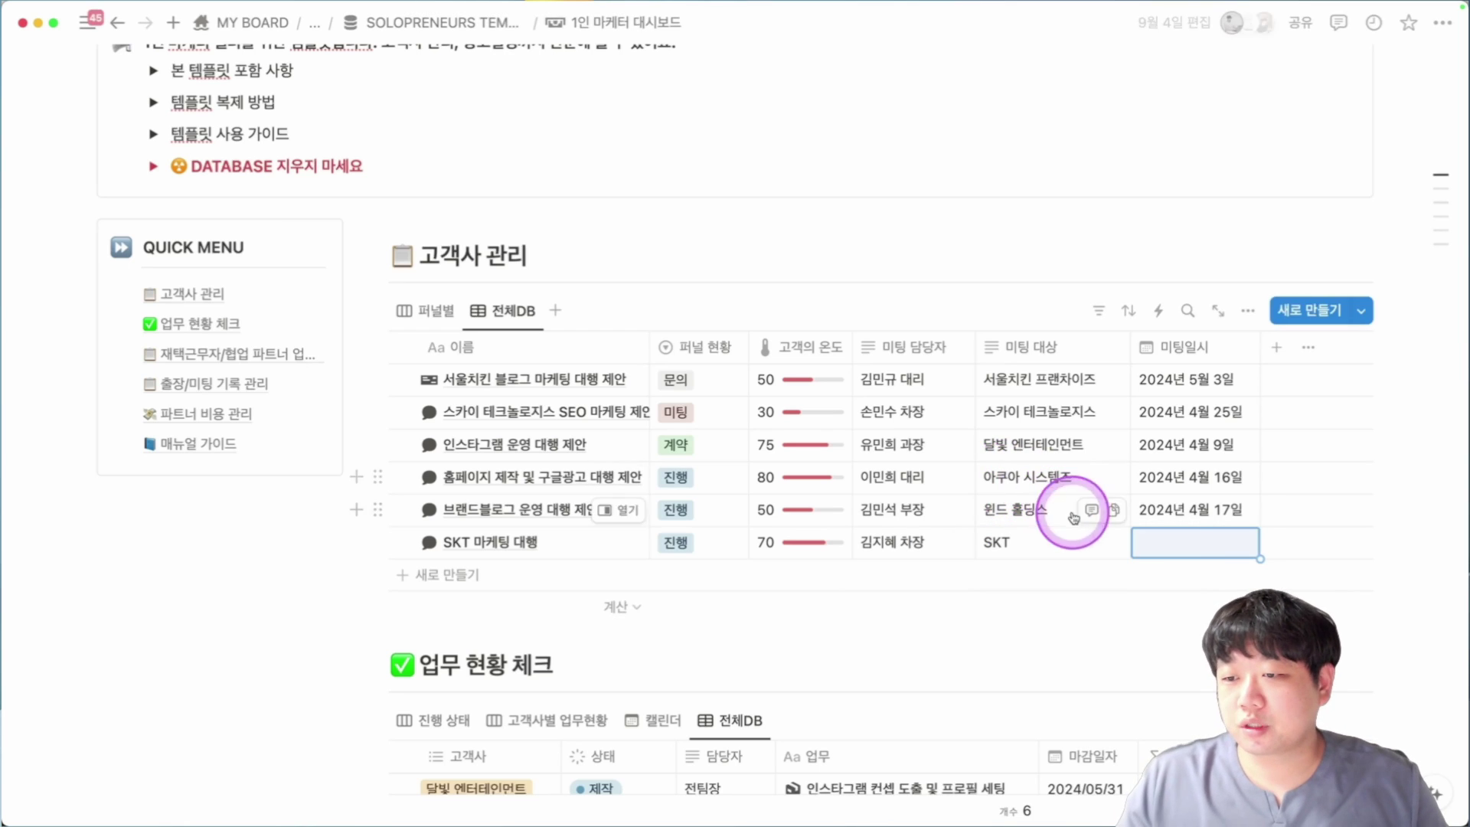
{"action": "left_click", "coordinate": [1165, 542]}
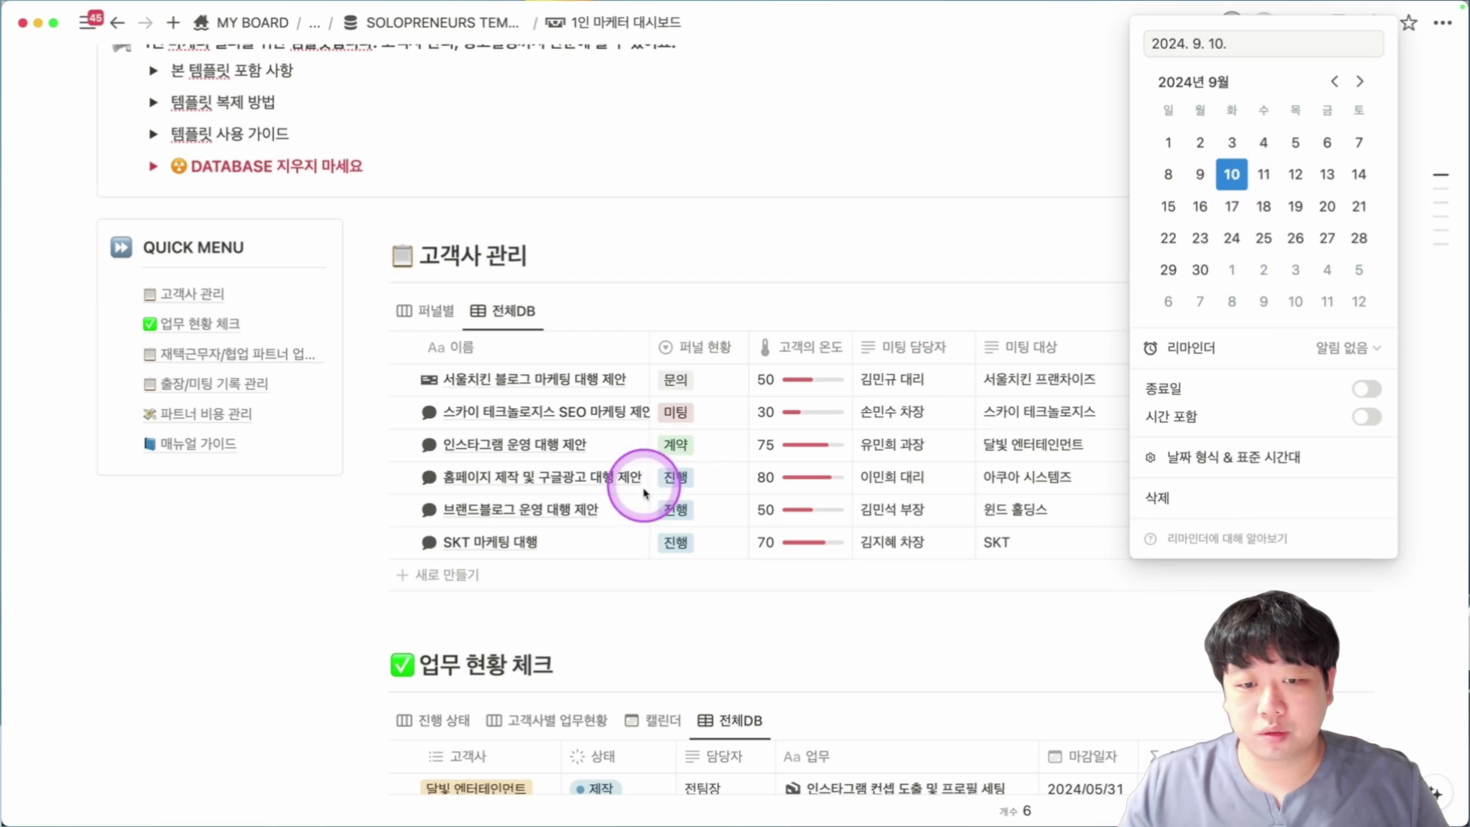
{"action": "key", "text": "Escape"}
{"action": "left_click", "coordinate": [621, 542]}
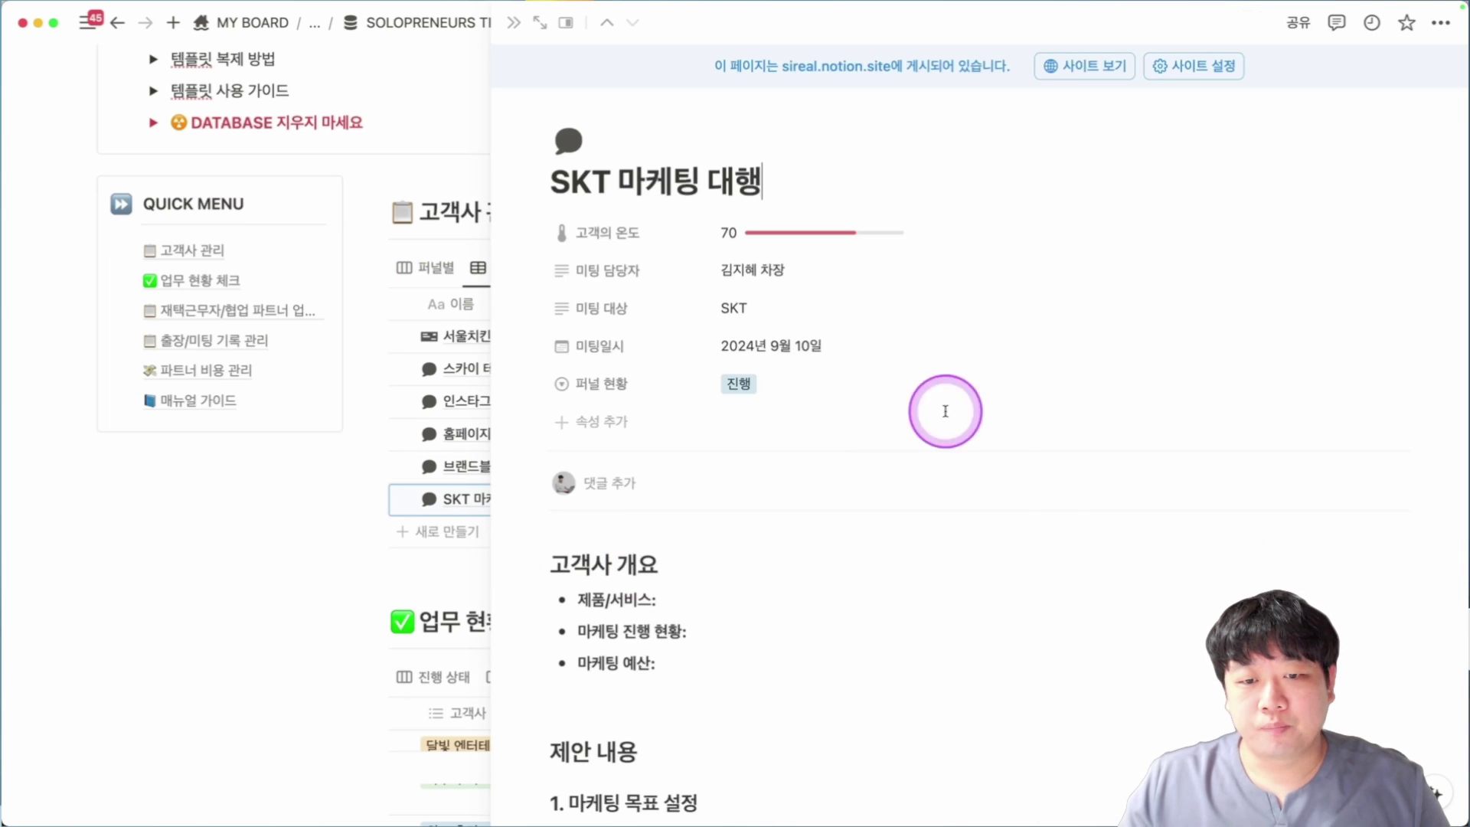
Scroll through the SKT 마케팅 대행 page, close it, and scroll down to 업무 현황 체크.
{"action": "scroll", "coordinate": [804, 310], "scroll_direction": "down", "scroll_amount": 2}
{"action": "scroll", "coordinate": [788, 663], "scroll_direction": "down", "scroll_amount": 4}
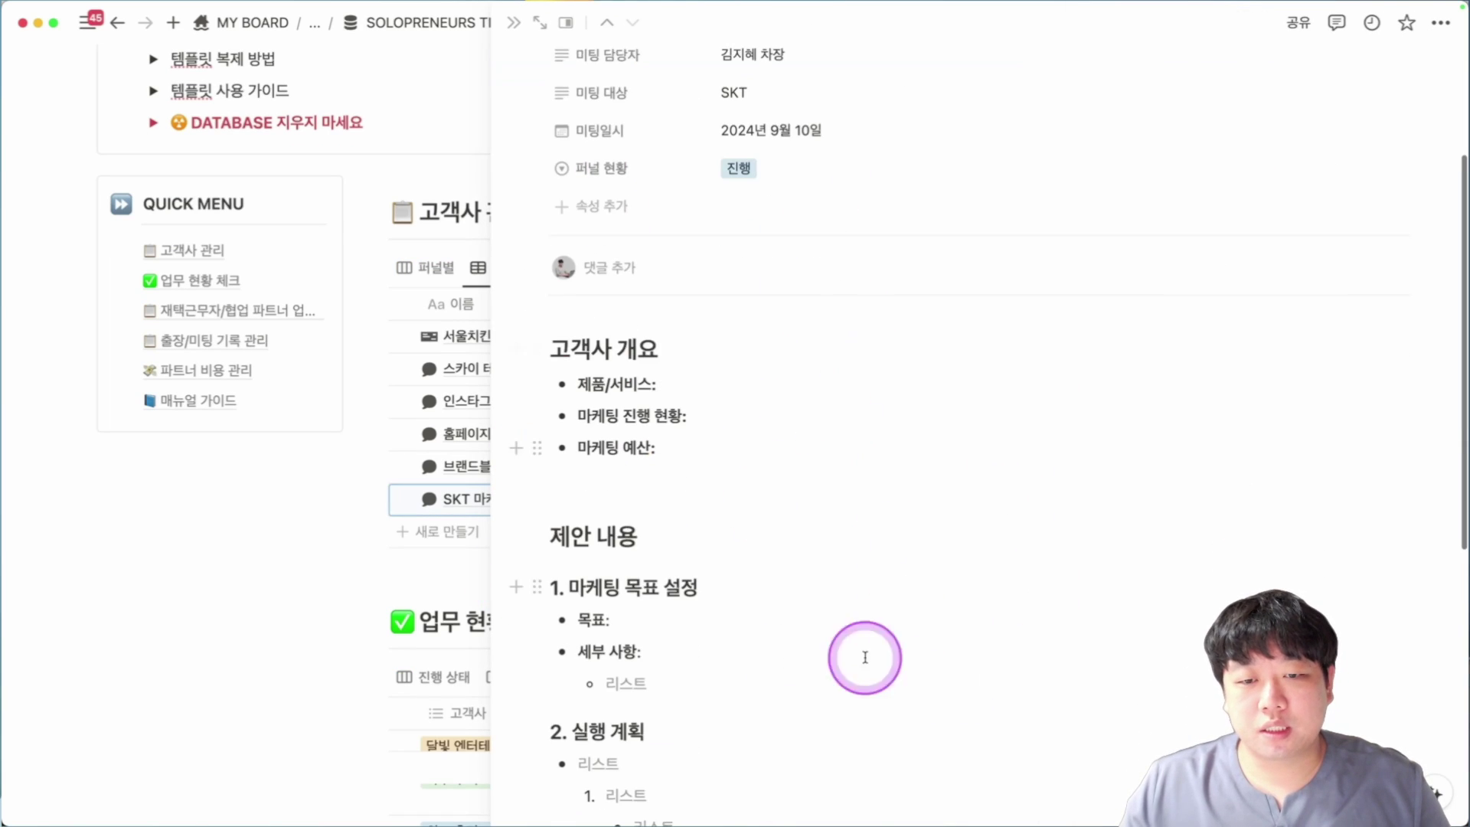
{"action": "scroll", "coordinate": [906, 289], "scroll_direction": "down", "scroll_amount": 10}
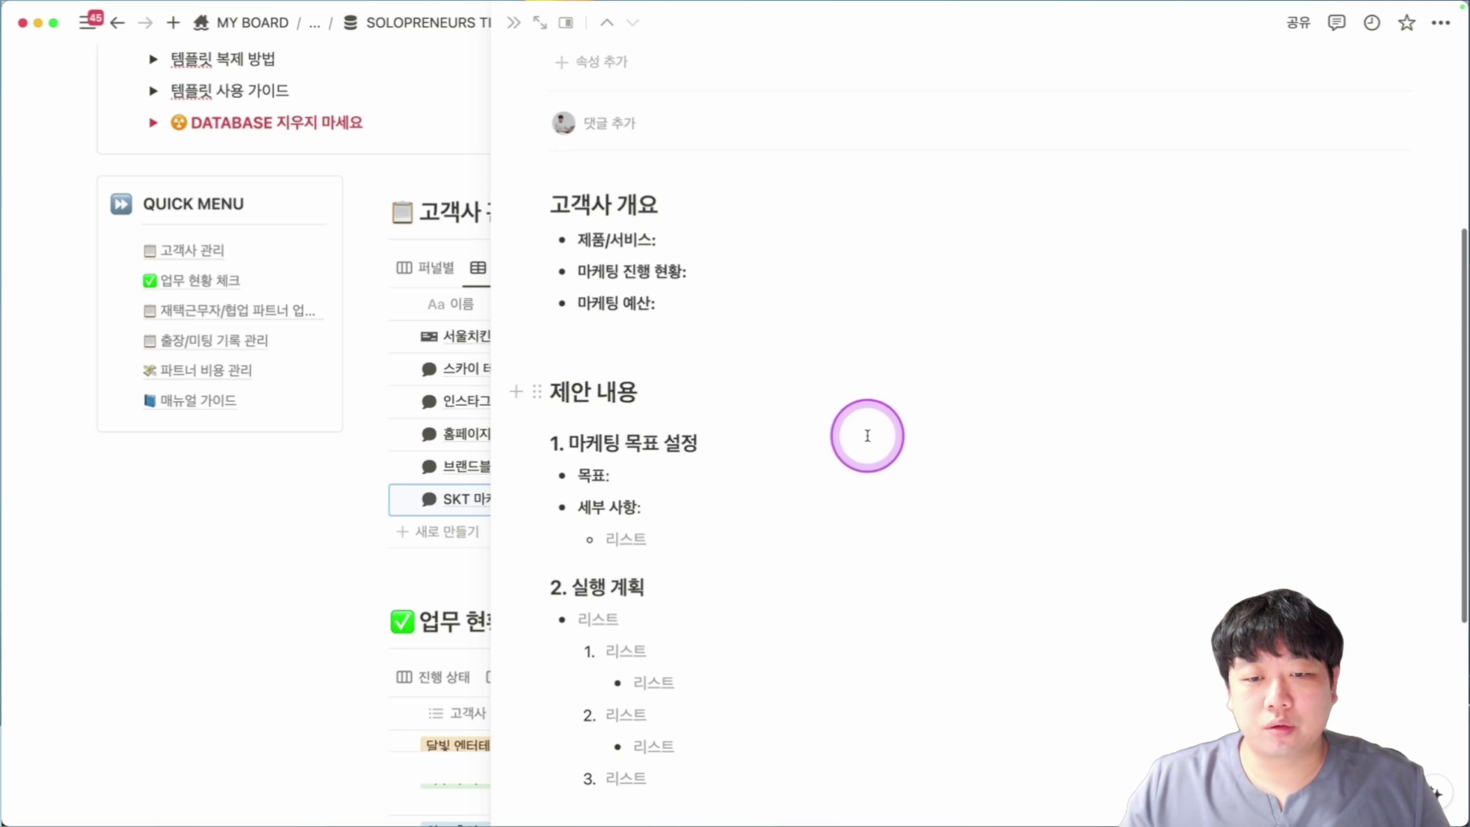
{"action": "scroll", "coordinate": [695, 506], "scroll_direction": "down", "scroll_amount": 3}
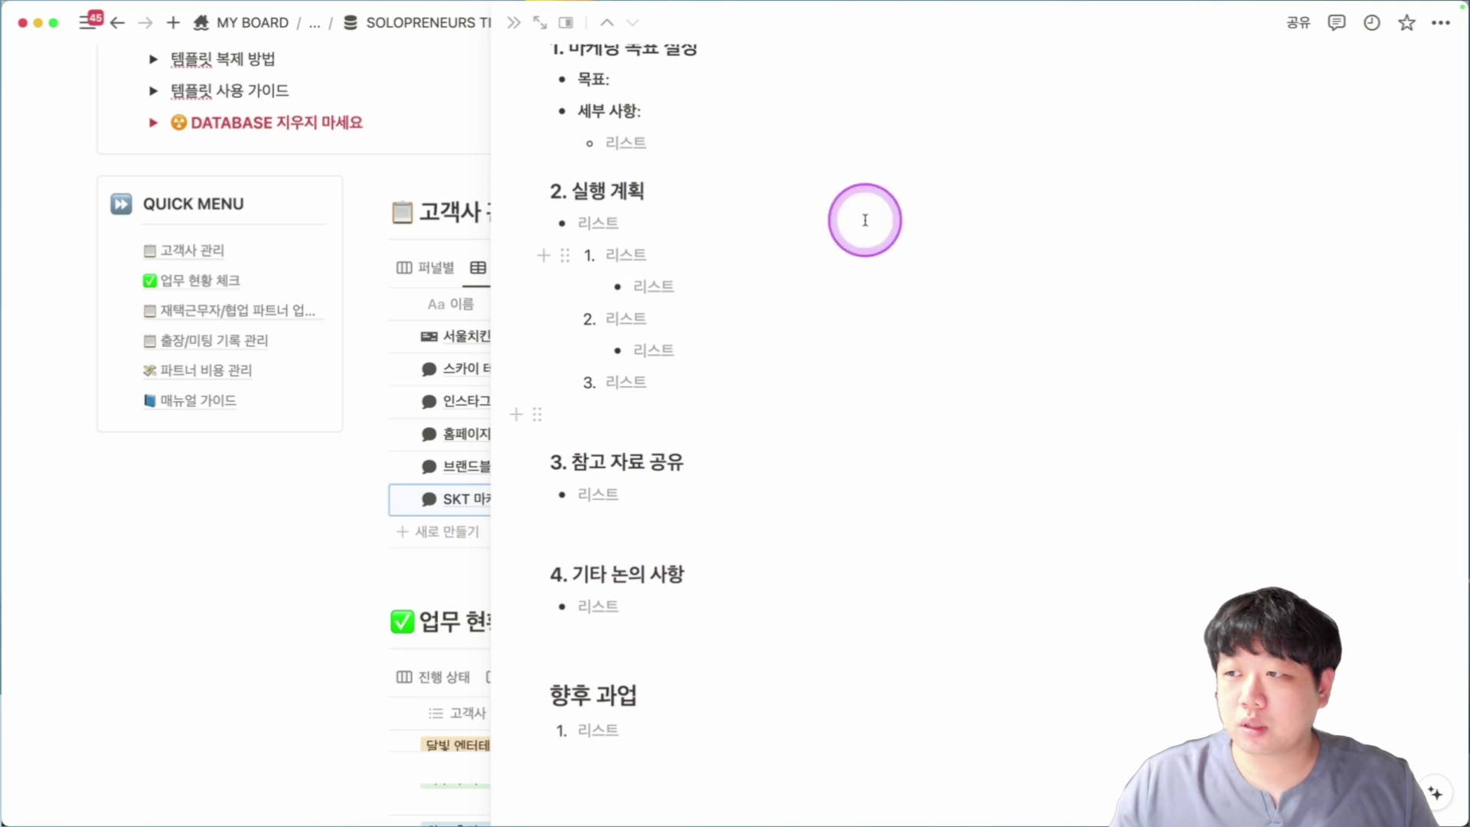
{"action": "key", "text": "Escape"}
{"action": "scroll", "coordinate": [879, 490], "scroll_direction": "down", "scroll_amount": 11}
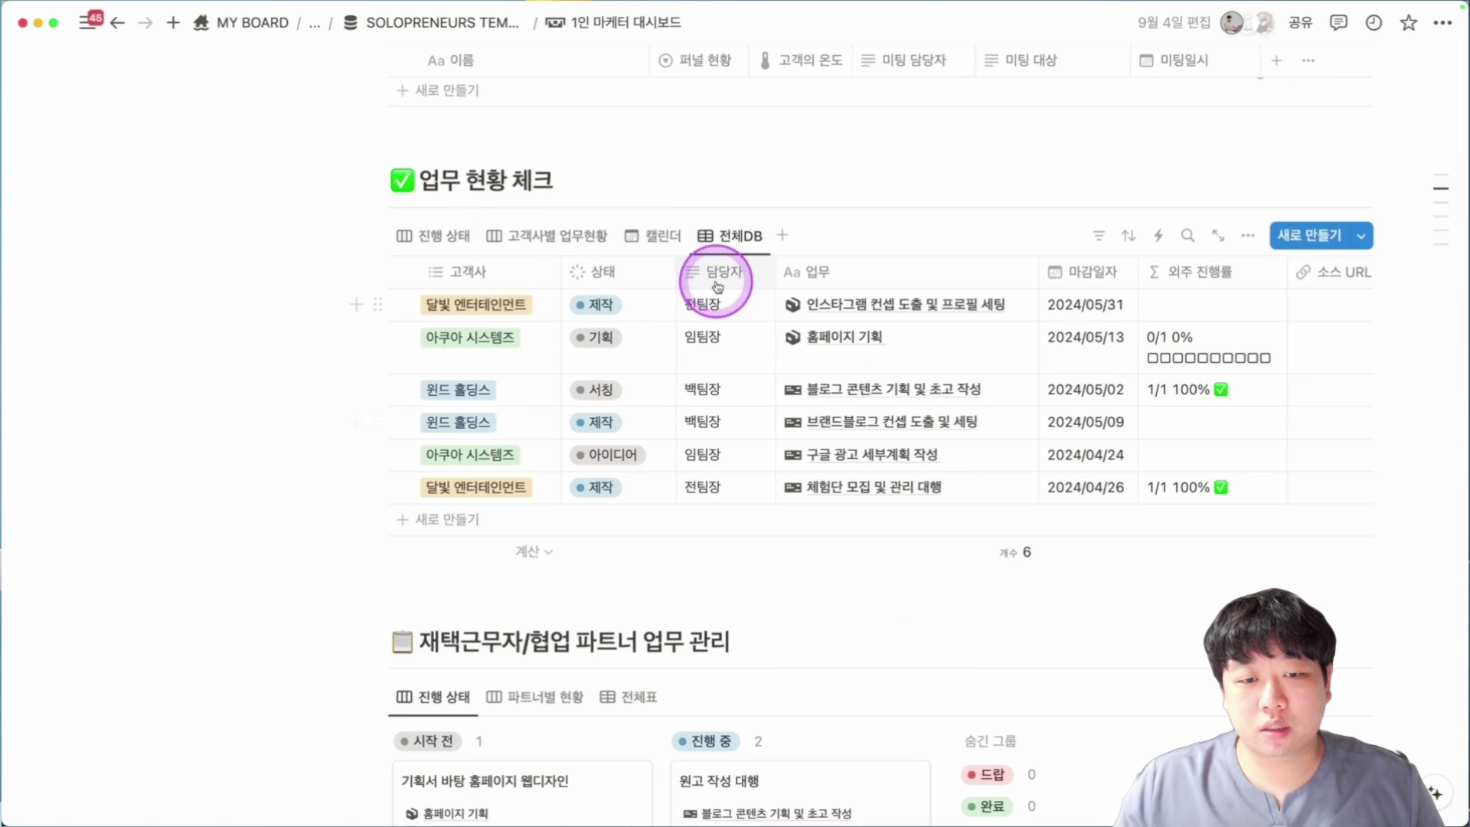
Add a 마케팅 템플릿 task row to 업무 현황 체크 and briefly preview its page.
{"action": "left_click", "coordinate": [480, 526]}
{"action": "key", "text": "Return"}
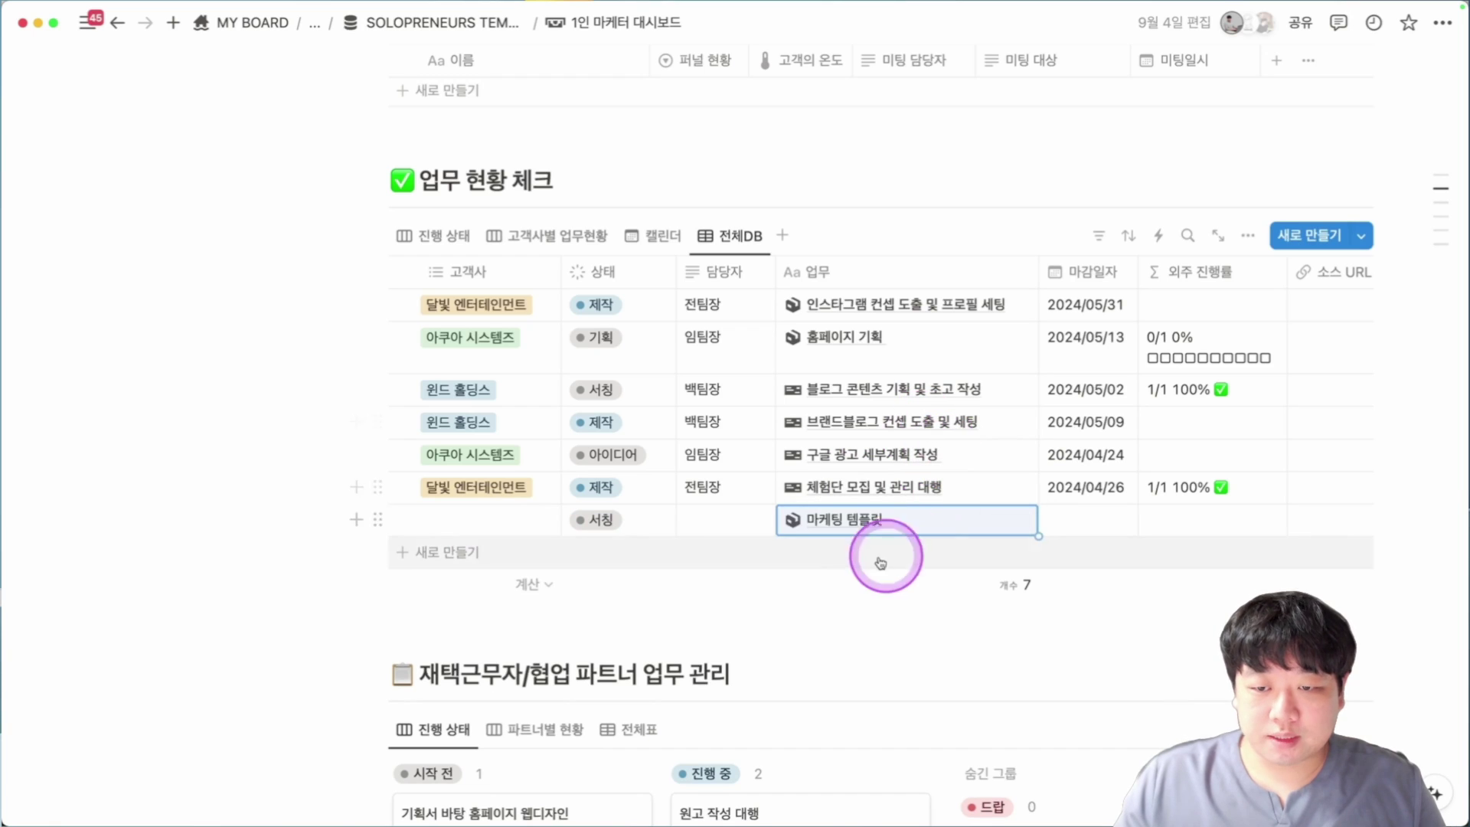
{"action": "left_click", "coordinate": [1009, 520]}
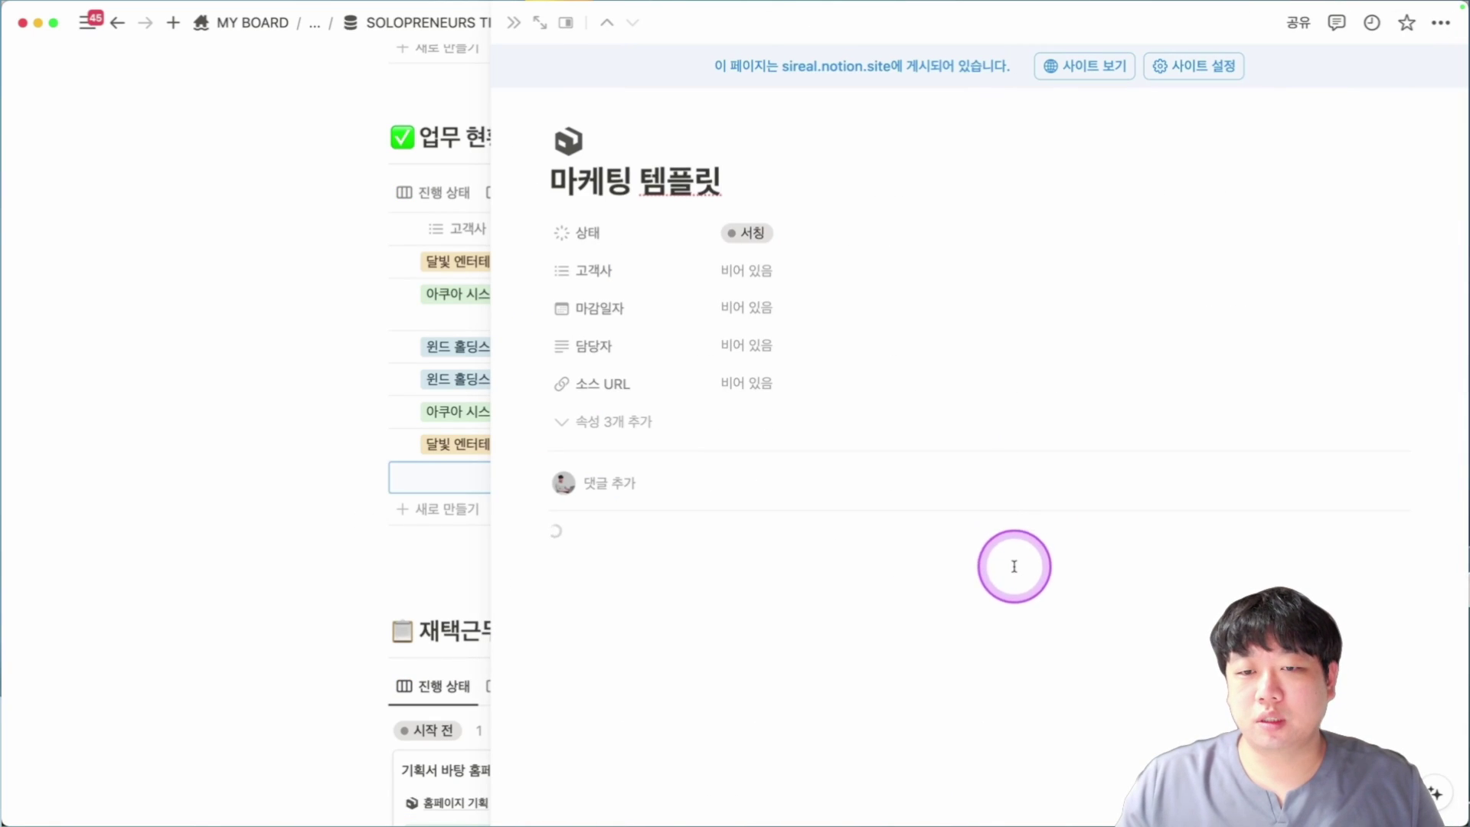
{"action": "left_click", "coordinate": [295, 437]}
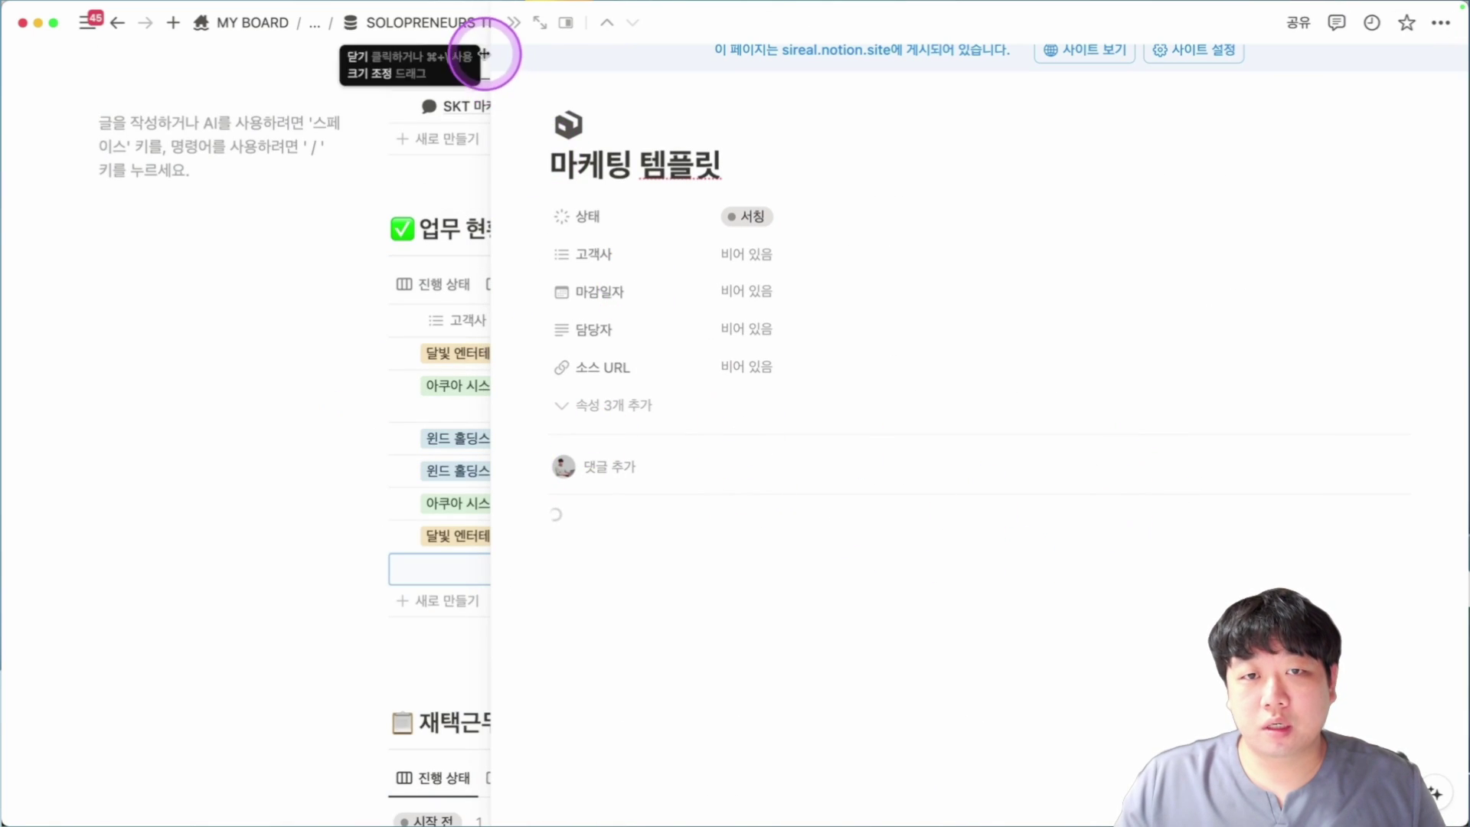
{"action": "left_click", "coordinate": [507, 36]}
{"action": "scroll", "coordinate": [666, 399], "scroll_direction": "up", "scroll_amount": 1}
Copy SKT from the client table and create it as the task's 고객사 tag.
{"action": "left_click", "coordinate": [460, 608]}
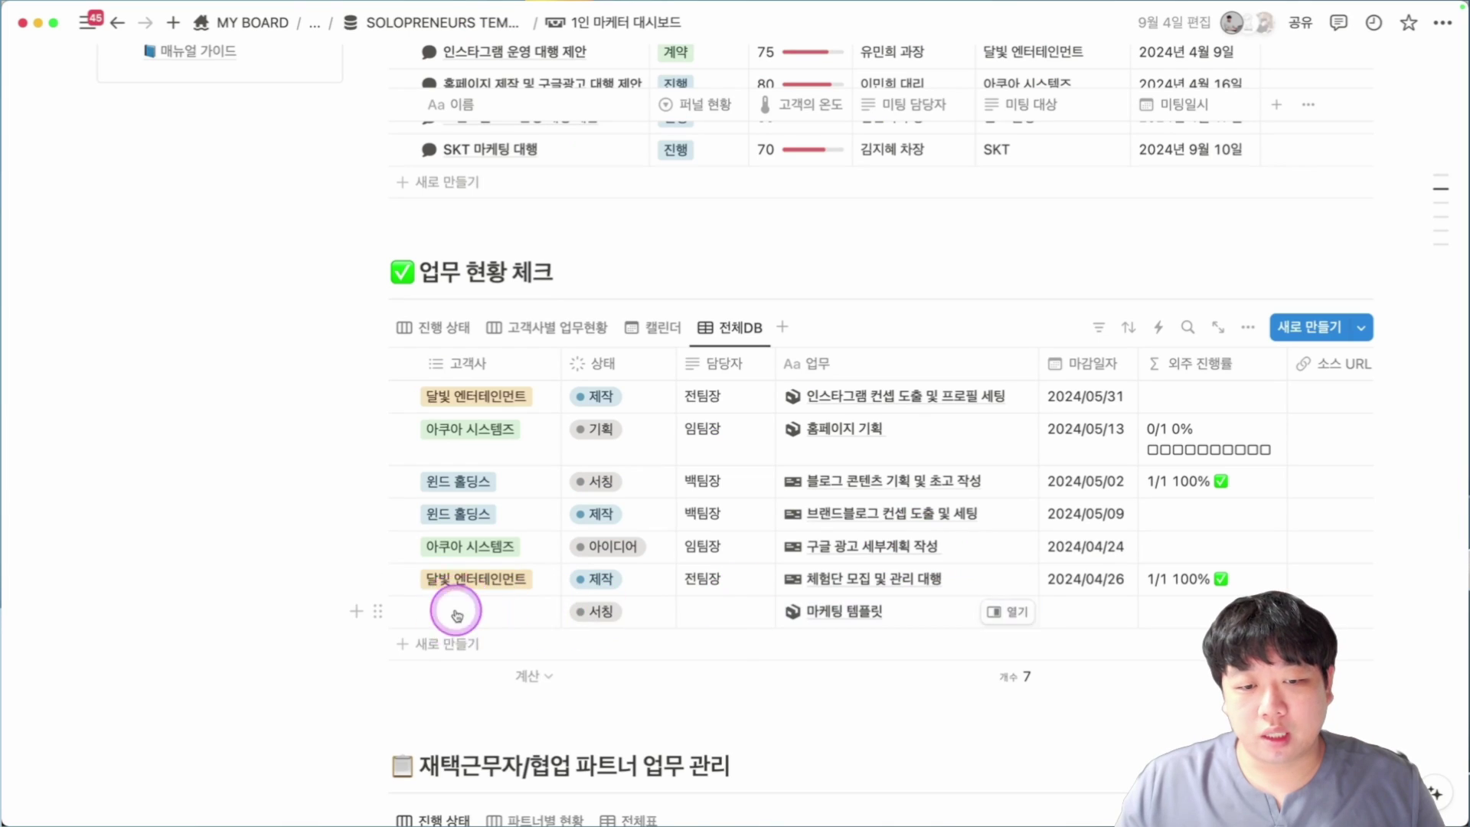
{"action": "key", "text": "Escape"}
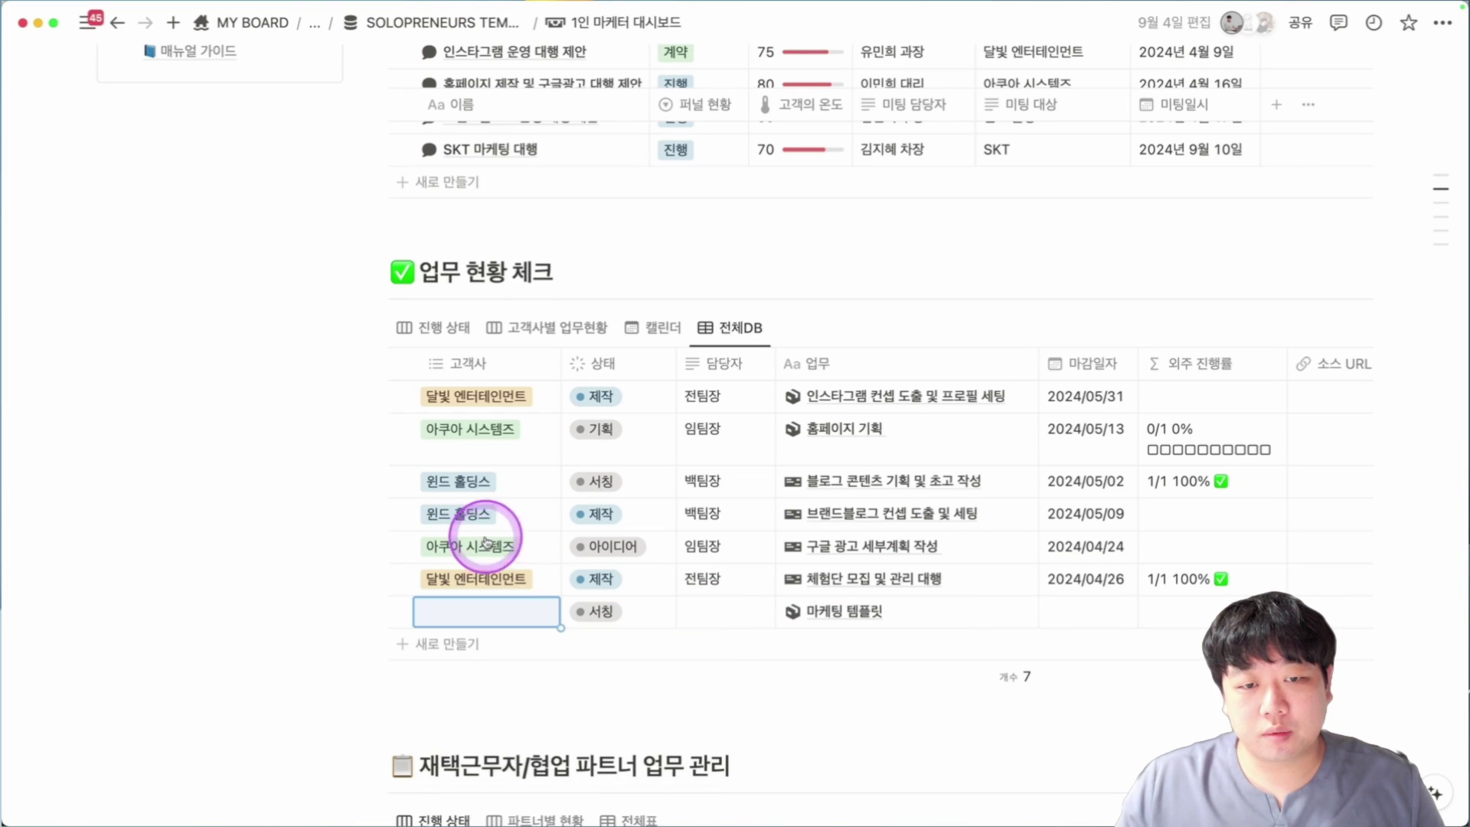
{"action": "left_click", "coordinate": [1019, 153]}
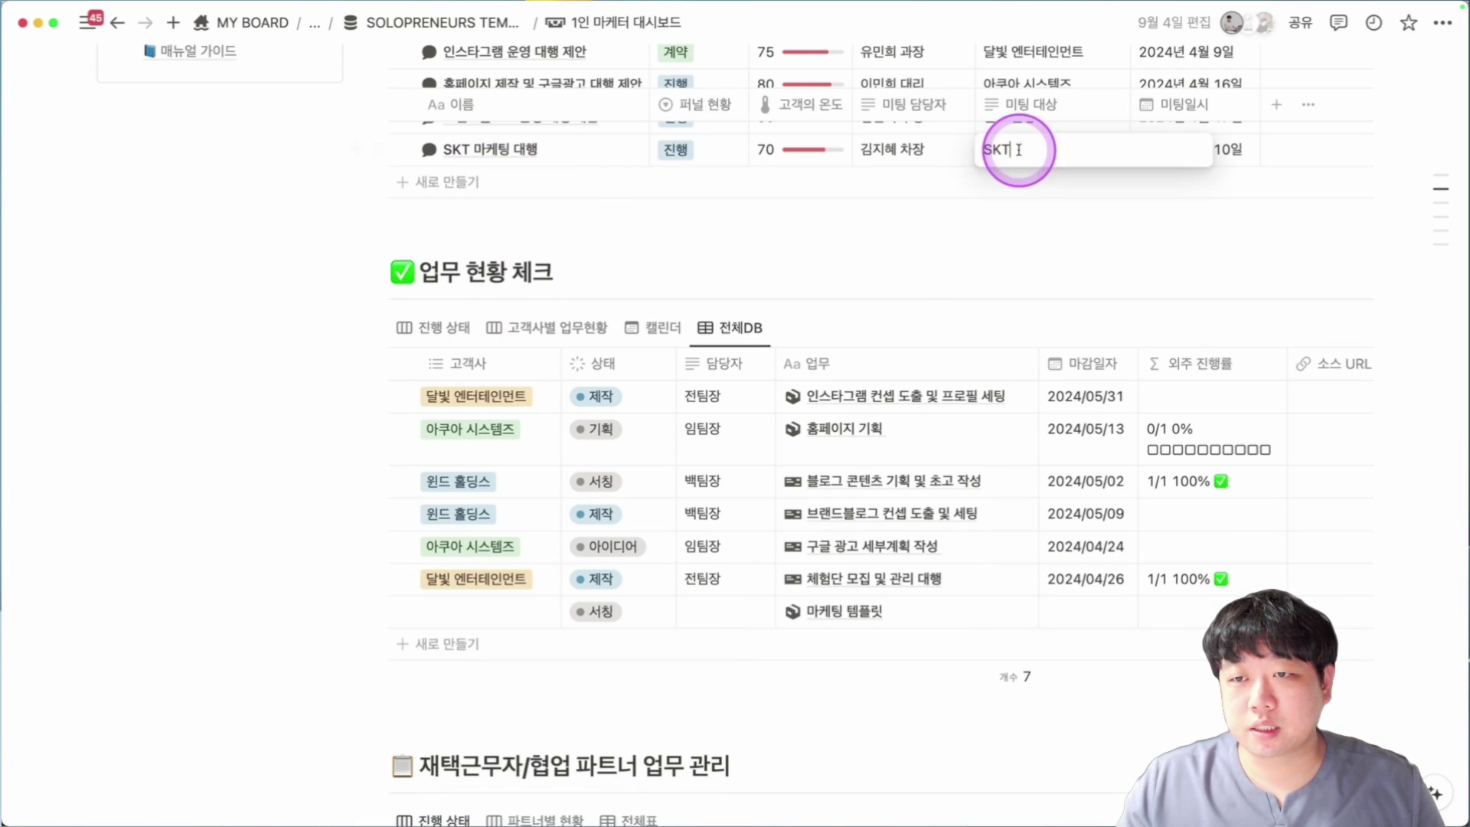
{"action": "key", "text": "Escape"}
{"action": "left_click", "coordinate": [468, 610]}
{"action": "type", "text": "SKT"}
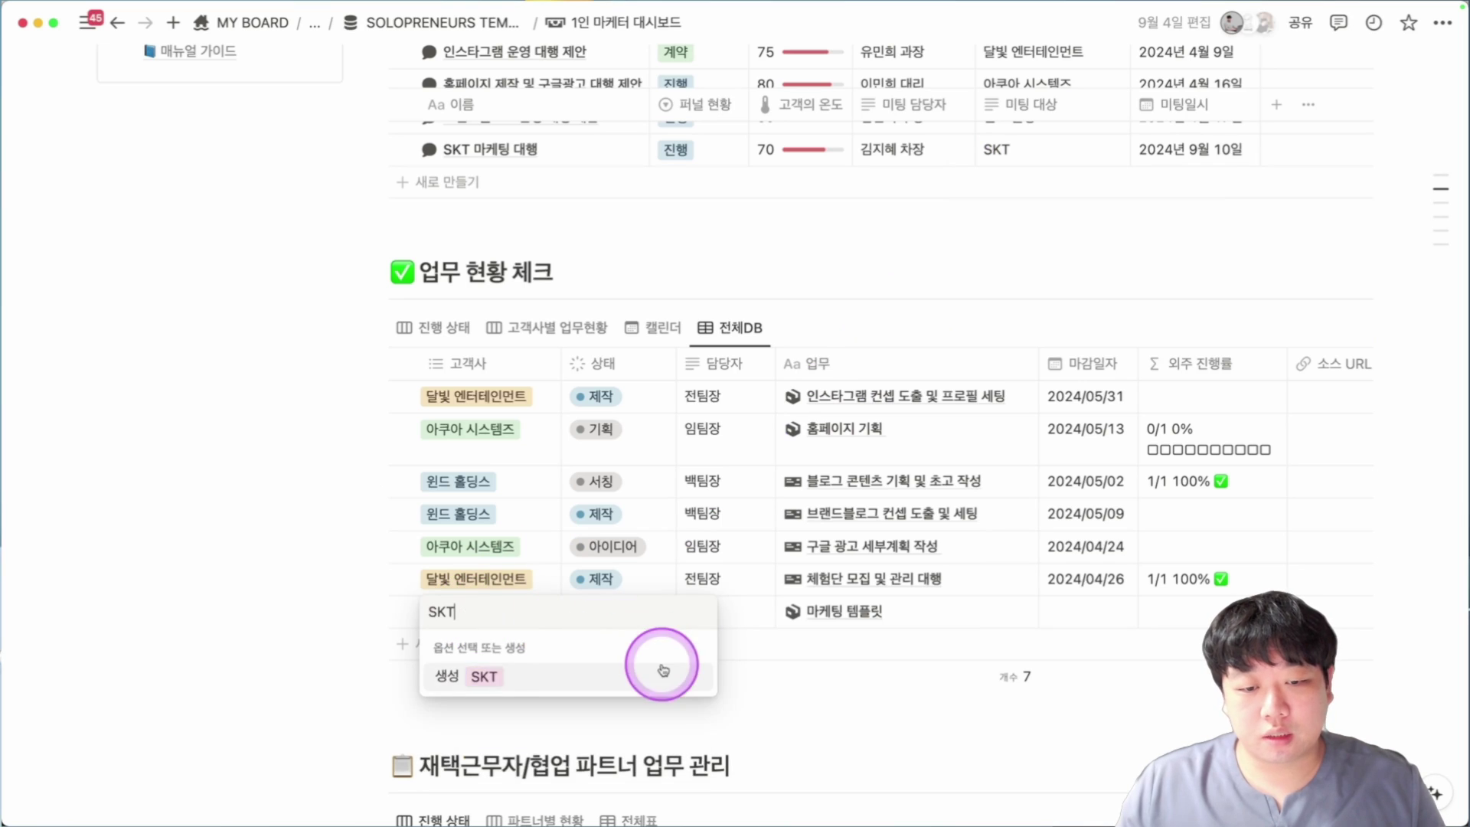
{"action": "left_click", "coordinate": [465, 677]}
{"action": "left_click", "coordinate": [742, 629]}
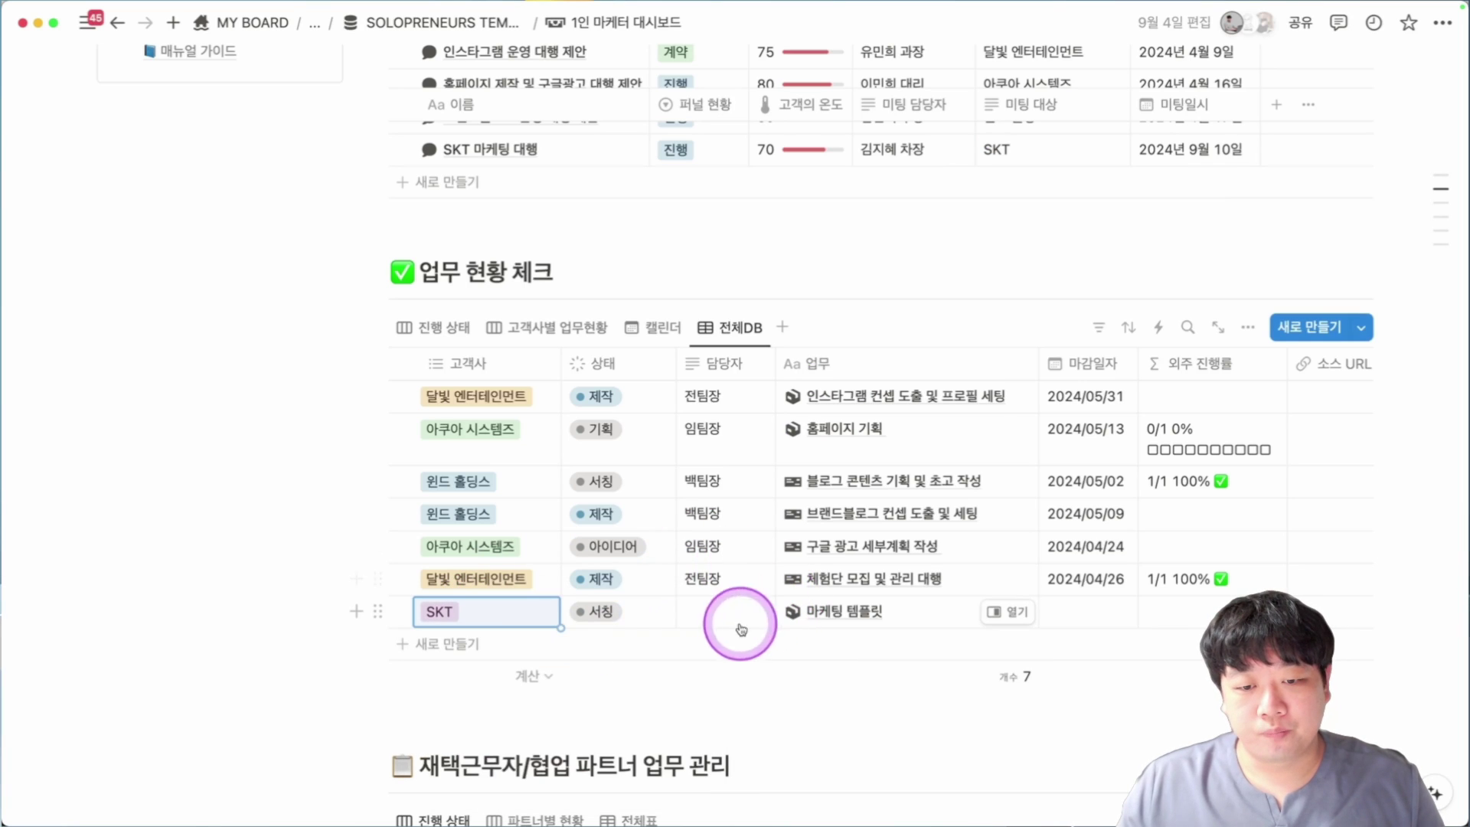
Set status 피드백, copy the assignee from the row above, and set due date 2024/09/10.
{"action": "left_click", "coordinate": [610, 622]}
{"action": "left_click", "coordinate": [676, 346]}
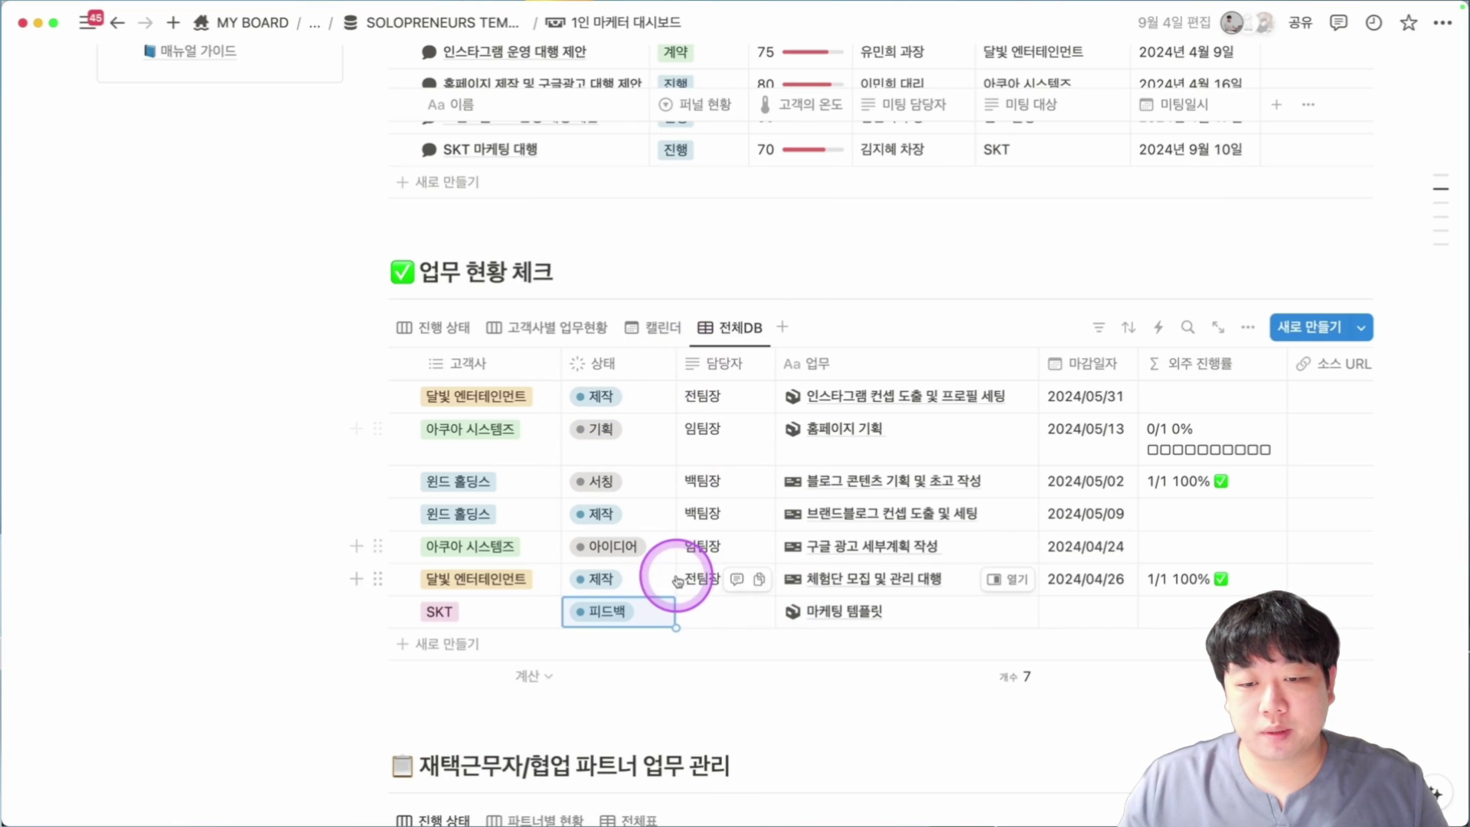
{"action": "left_click", "coordinate": [699, 613]}
{"action": "left_click", "coordinate": [674, 565]}
{"action": "left_click", "coordinate": [684, 566]}
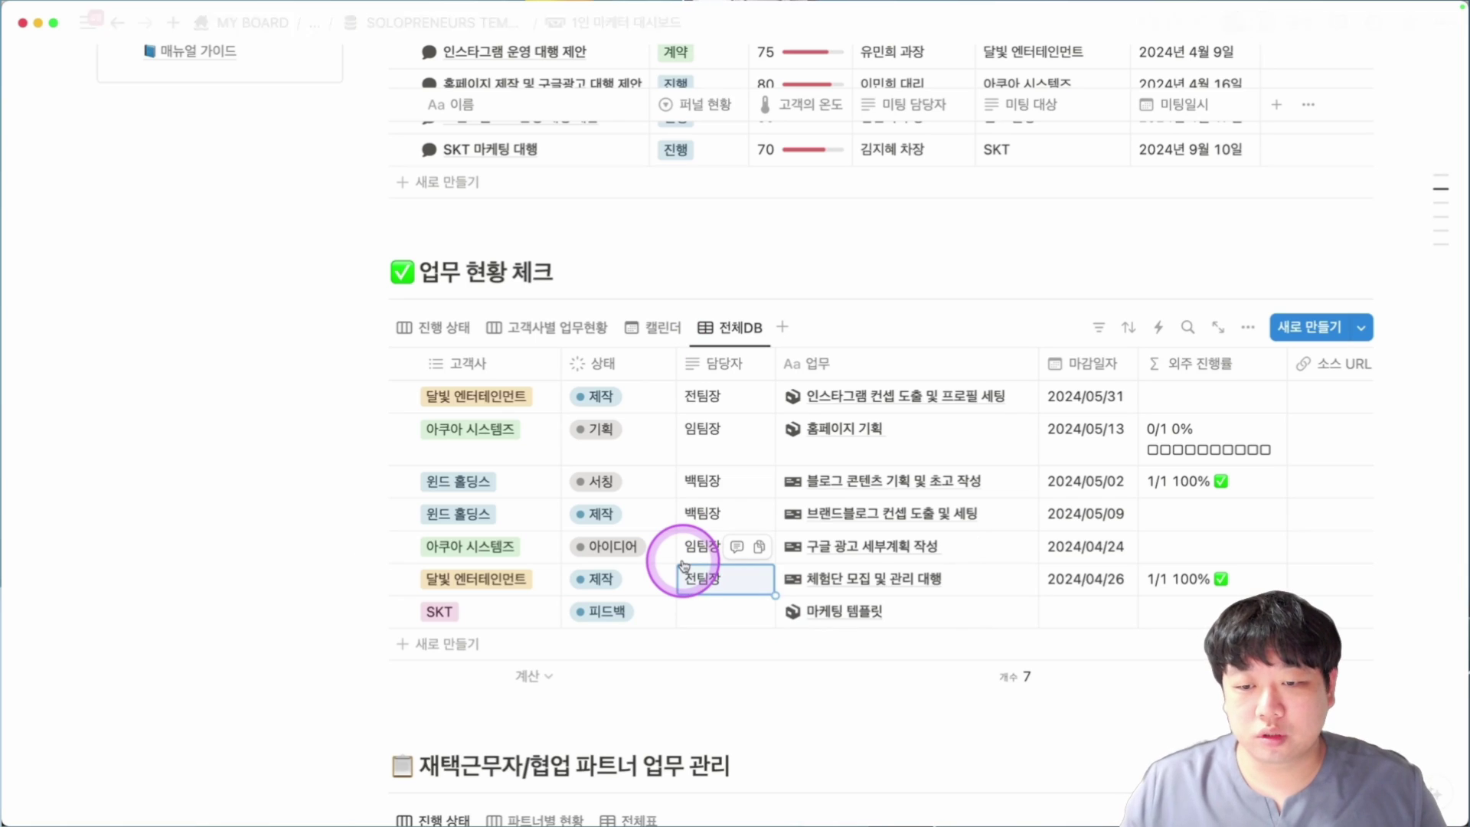
{"action": "key", "text": "super+c"}
{"action": "left_click", "coordinate": [693, 611]}
{"action": "key", "text": "super+v"}
{"action": "left_click", "coordinate": [1095, 611]}
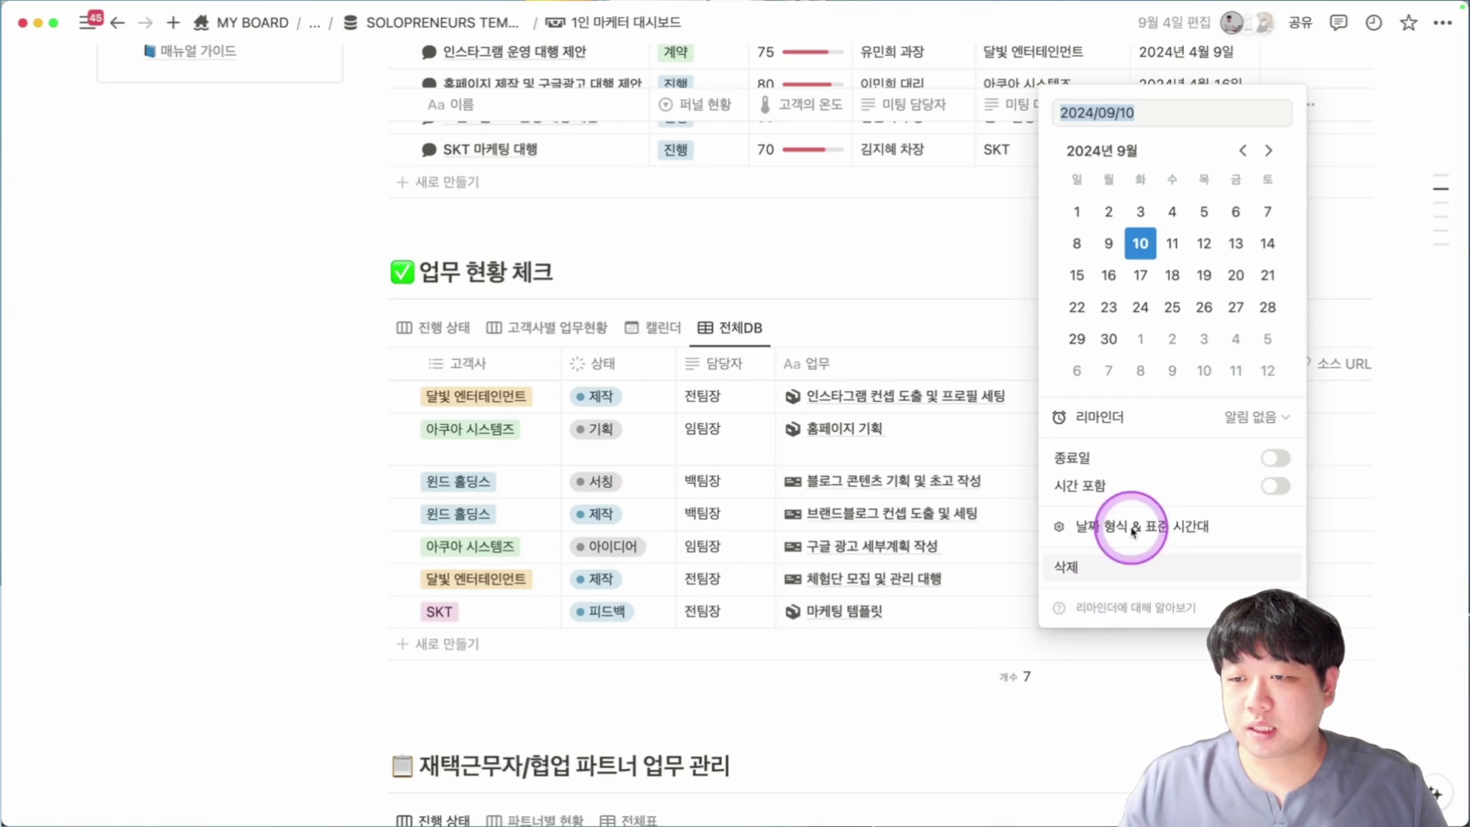
{"action": "left_click", "coordinate": [1149, 241]}
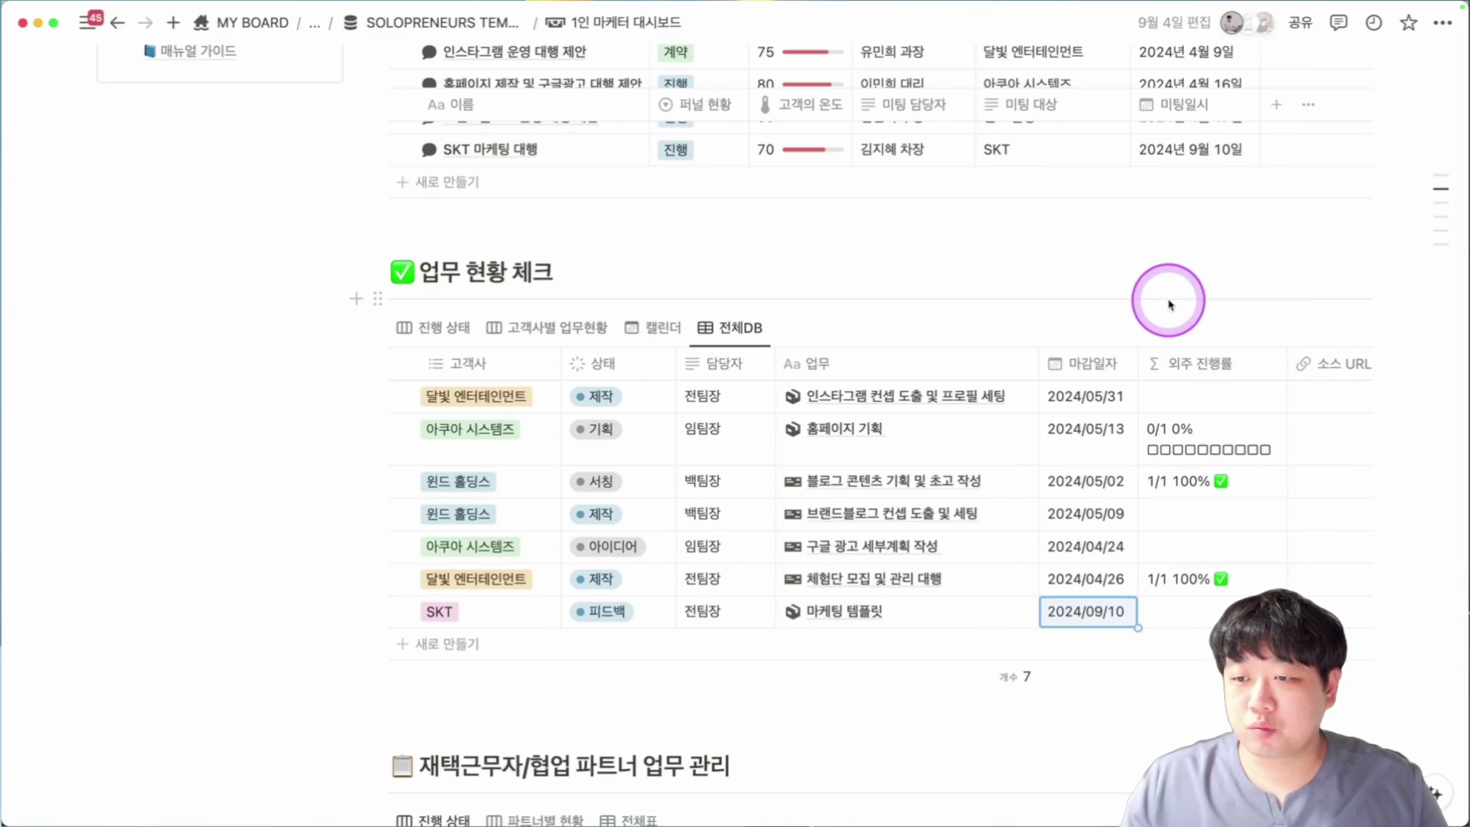
Scroll through the 마케팅 템플릿 page in side peek, then close it and scroll back up.
{"action": "left_click", "coordinate": [1009, 613]}
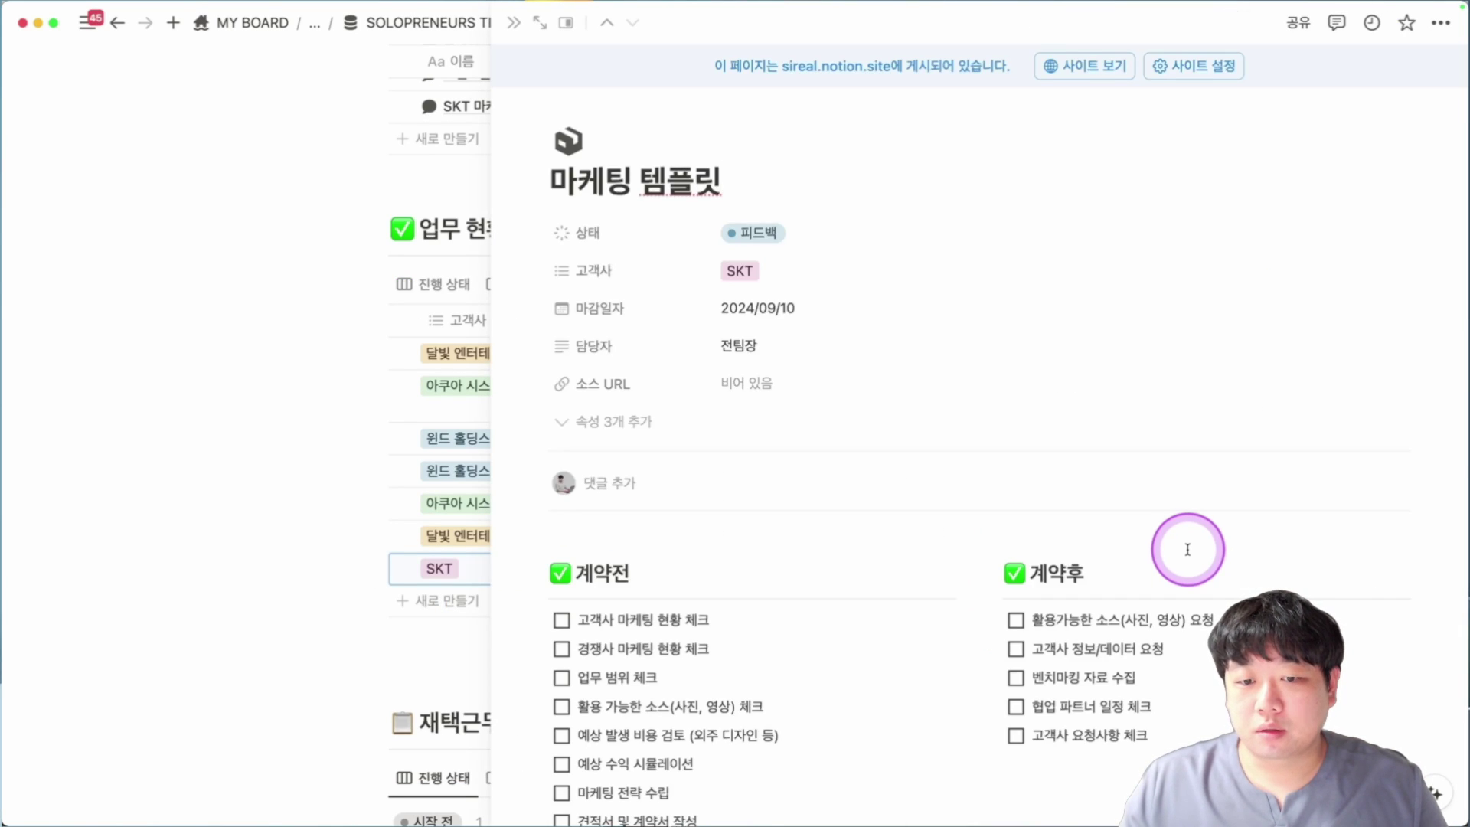
{"action": "scroll", "coordinate": [1188, 549], "scroll_direction": "down", "scroll_amount": 6}
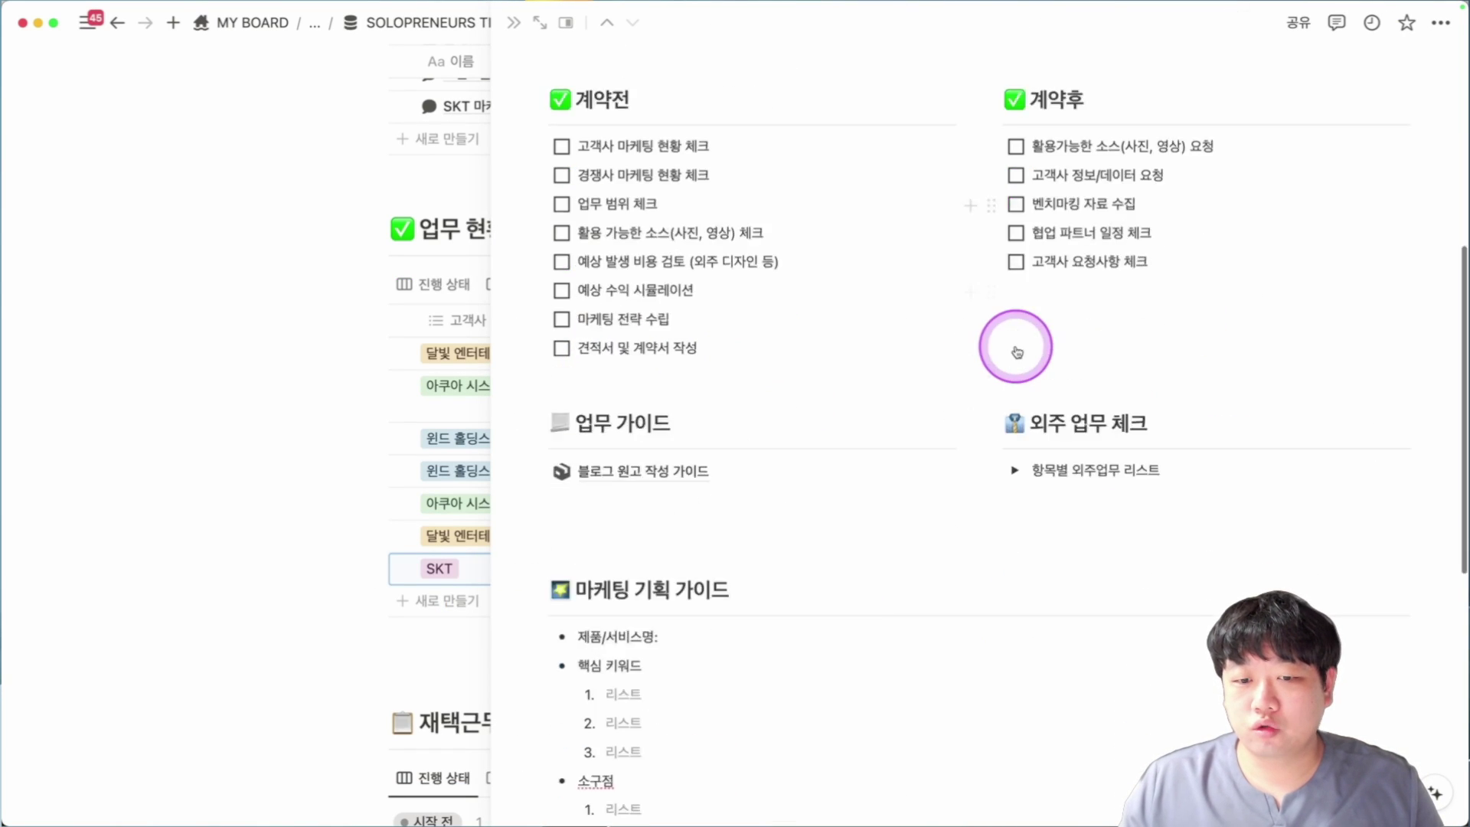
{"action": "scroll", "coordinate": [1017, 352], "scroll_direction": "down", "scroll_amount": 2}
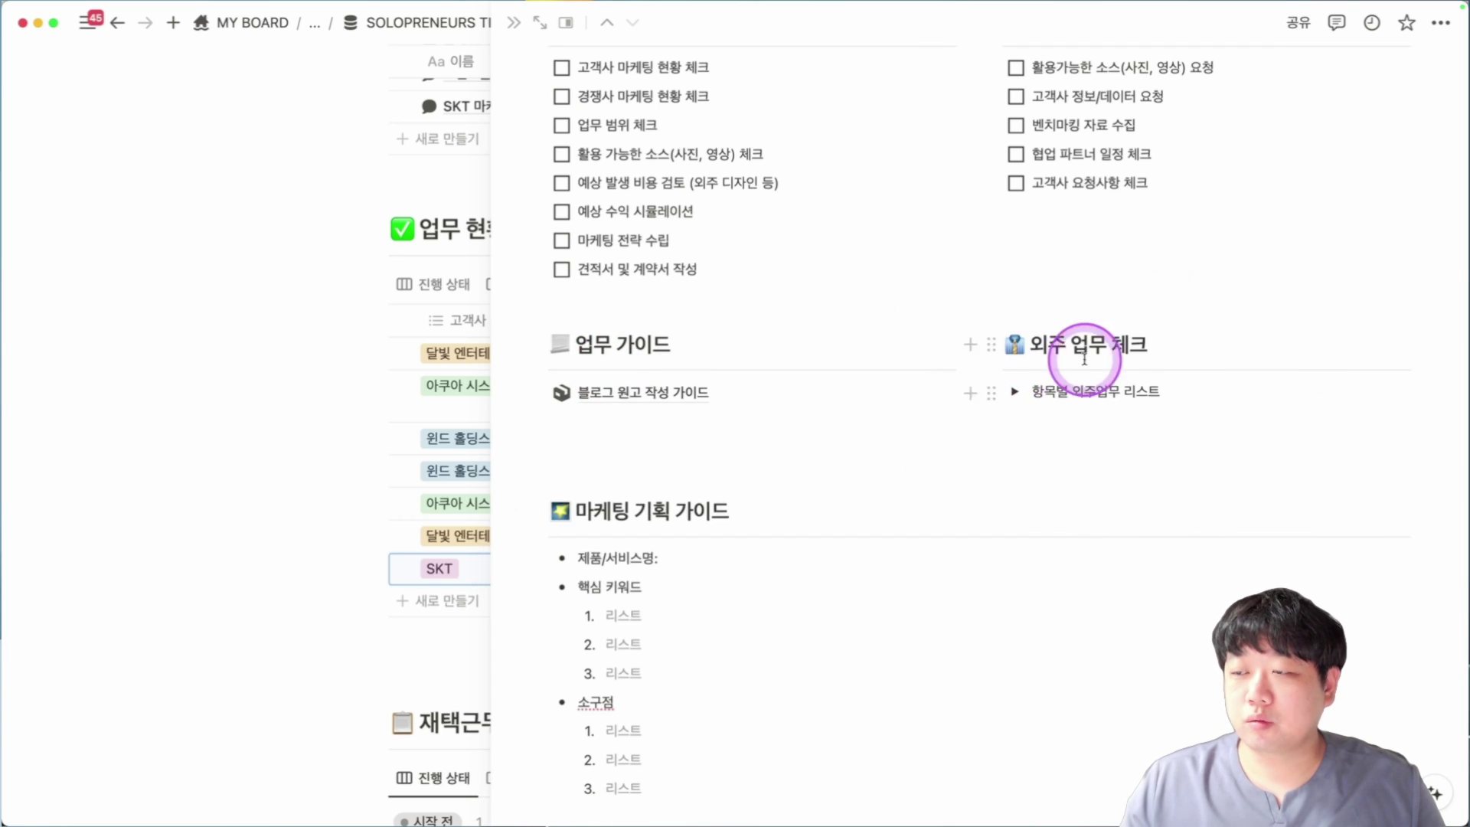
{"action": "scroll", "coordinate": [1084, 358], "scroll_direction": "down", "scroll_amount": 7}
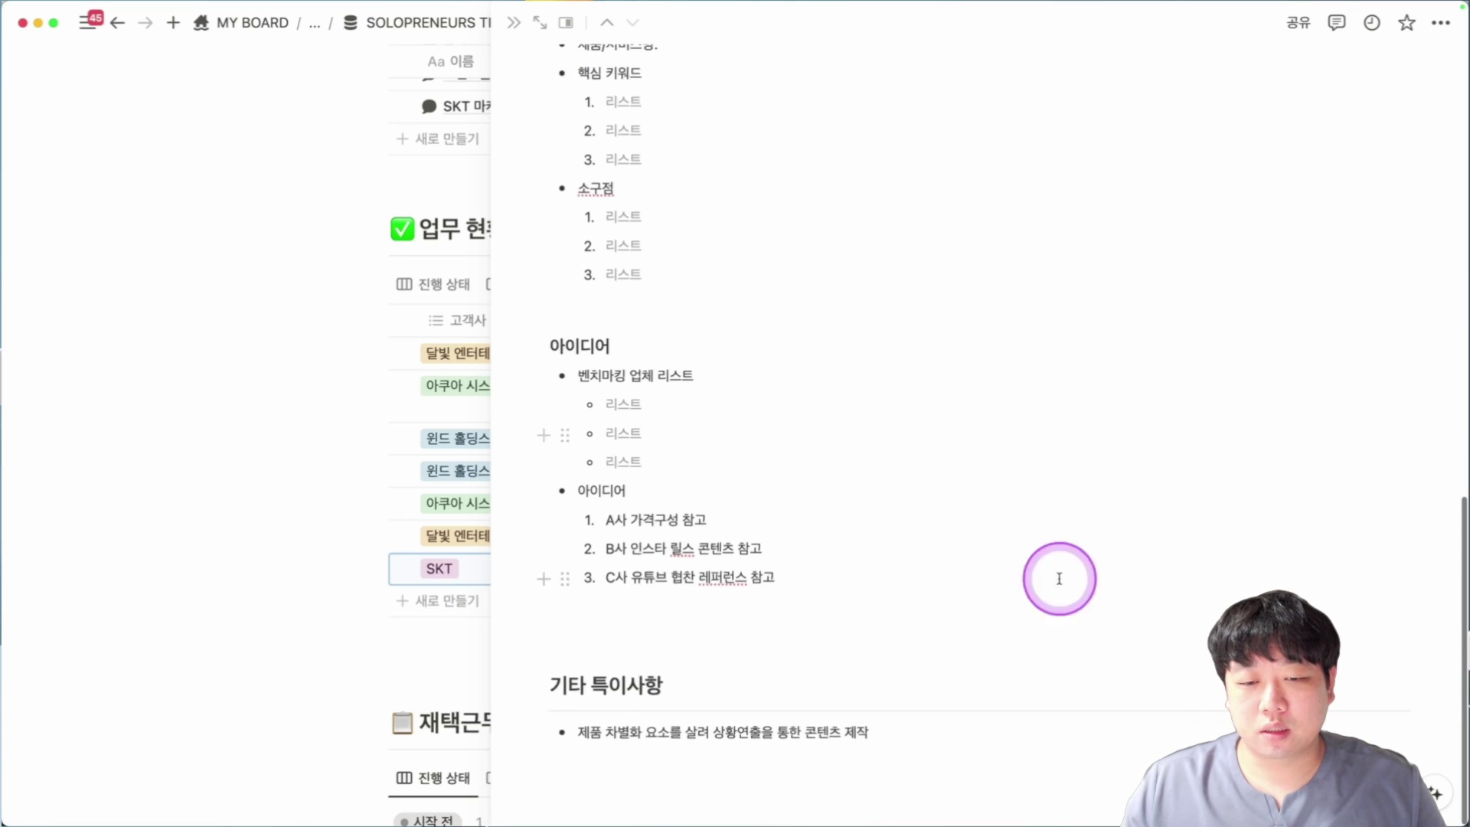
{"action": "scroll", "coordinate": [983, 586], "scroll_direction": "up", "scroll_amount": 4}
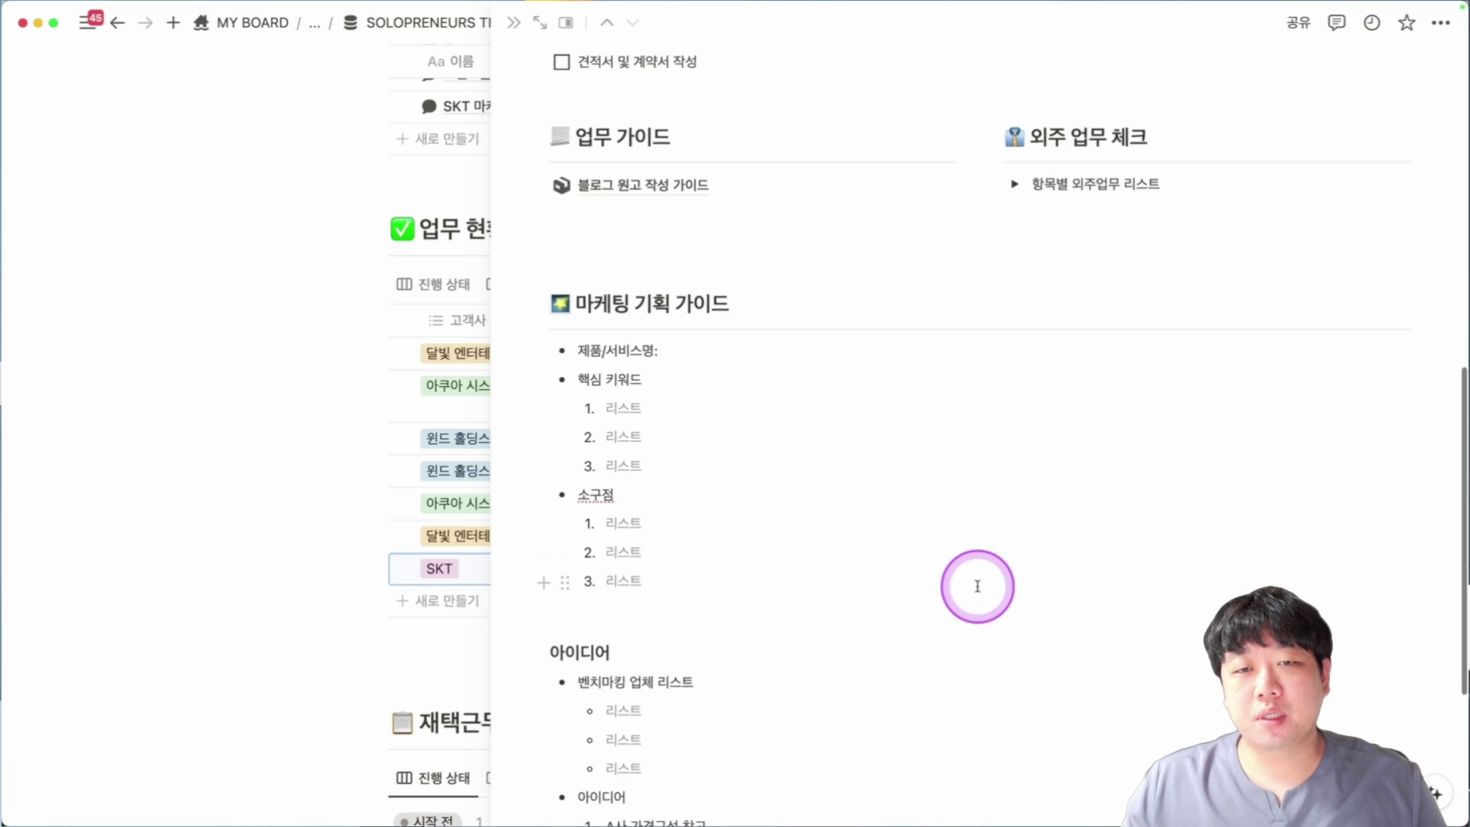
{"action": "scroll", "coordinate": [978, 585], "scroll_direction": "up", "scroll_amount": 10}
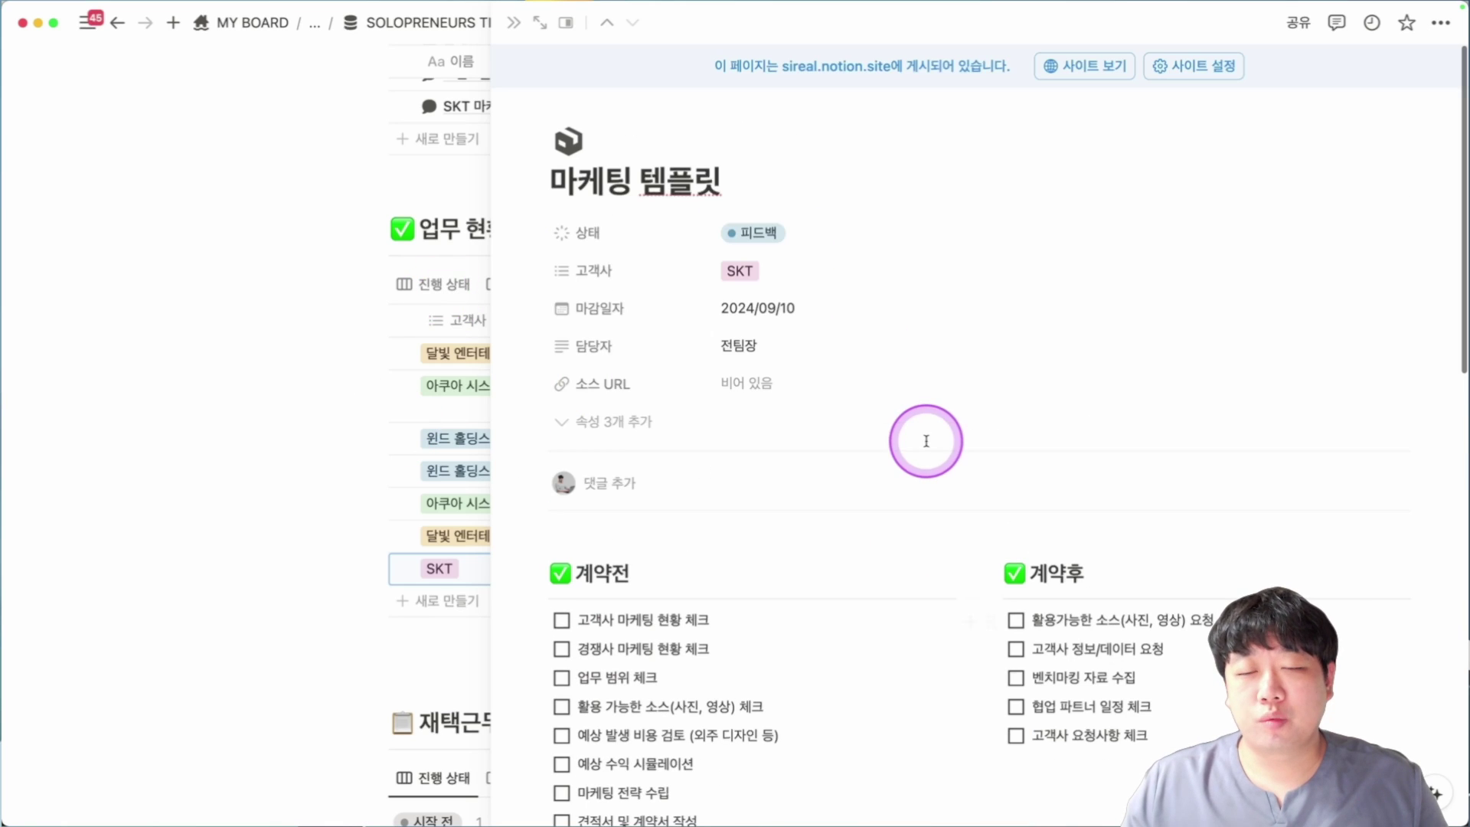
{"action": "key", "text": "Escape"}
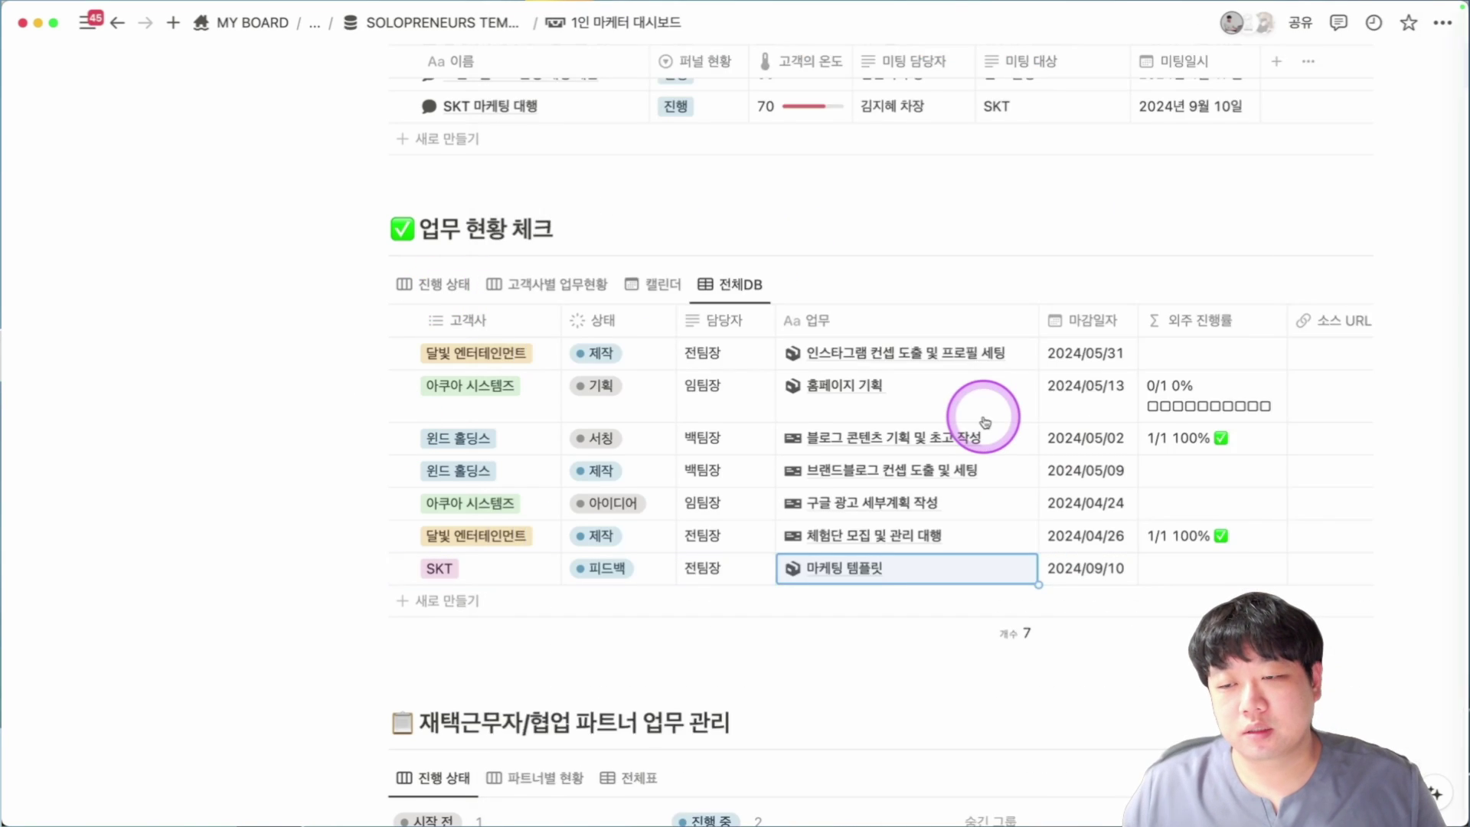
{"action": "scroll", "coordinate": [985, 422], "scroll_direction": "up", "scroll_amount": 1}
{"action": "left_click", "coordinate": [1174, 387]}
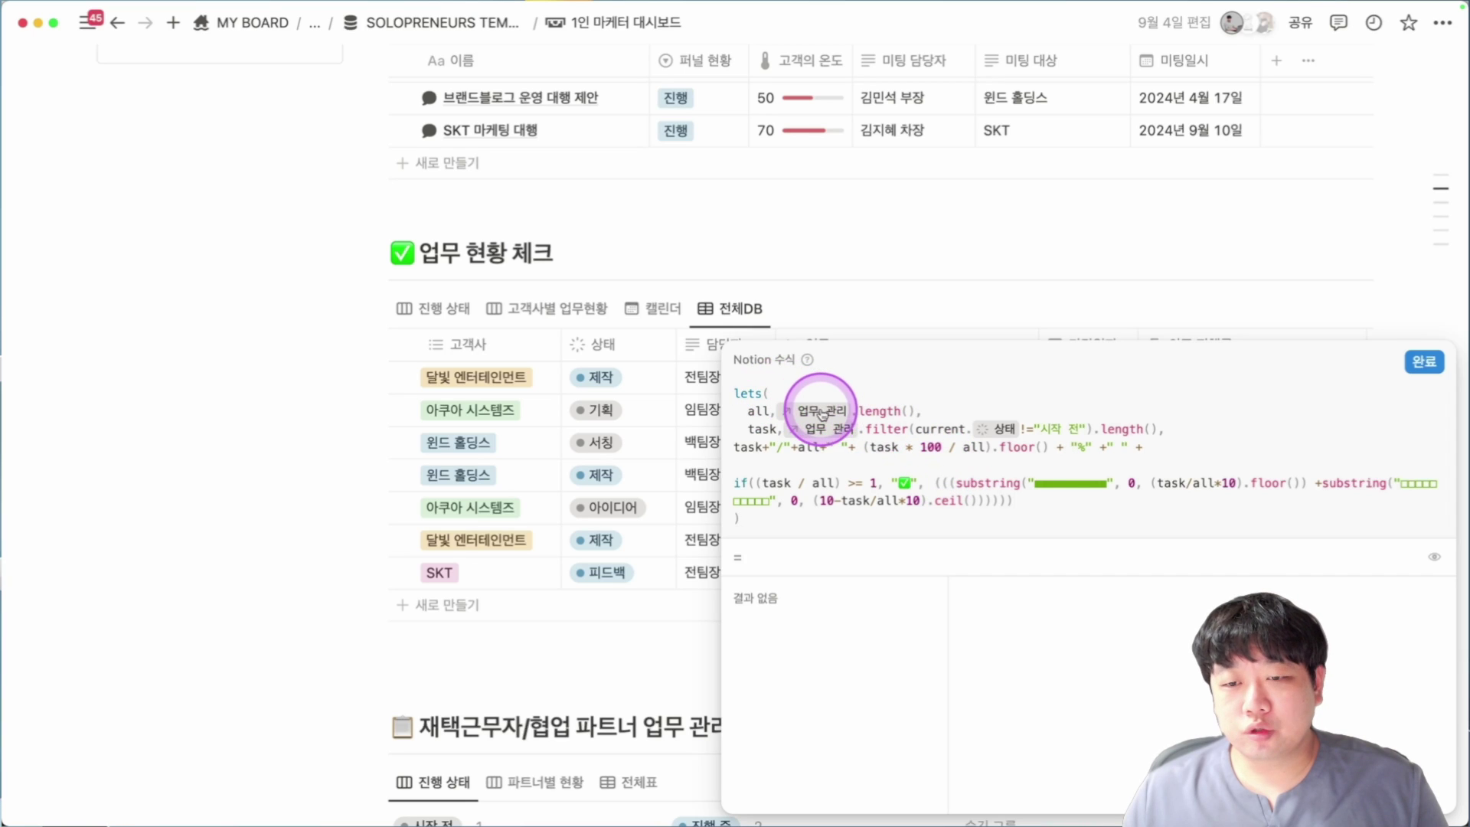
{"action": "key", "text": "Escape"}
{"action": "scroll", "coordinate": [831, 418], "scroll_direction": "down", "scroll_amount": 5}
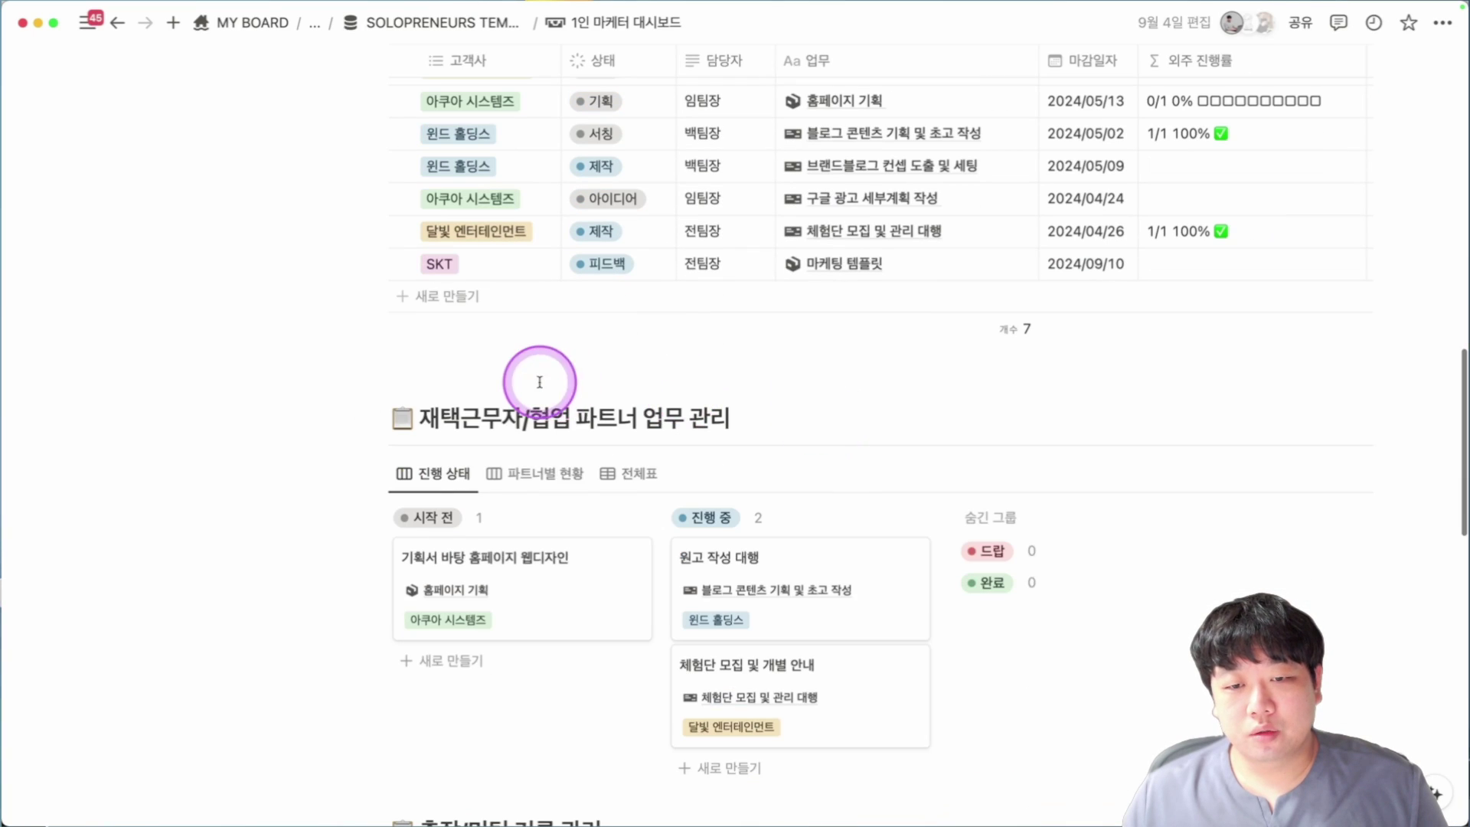
{"action": "left_click", "coordinate": [462, 480]}
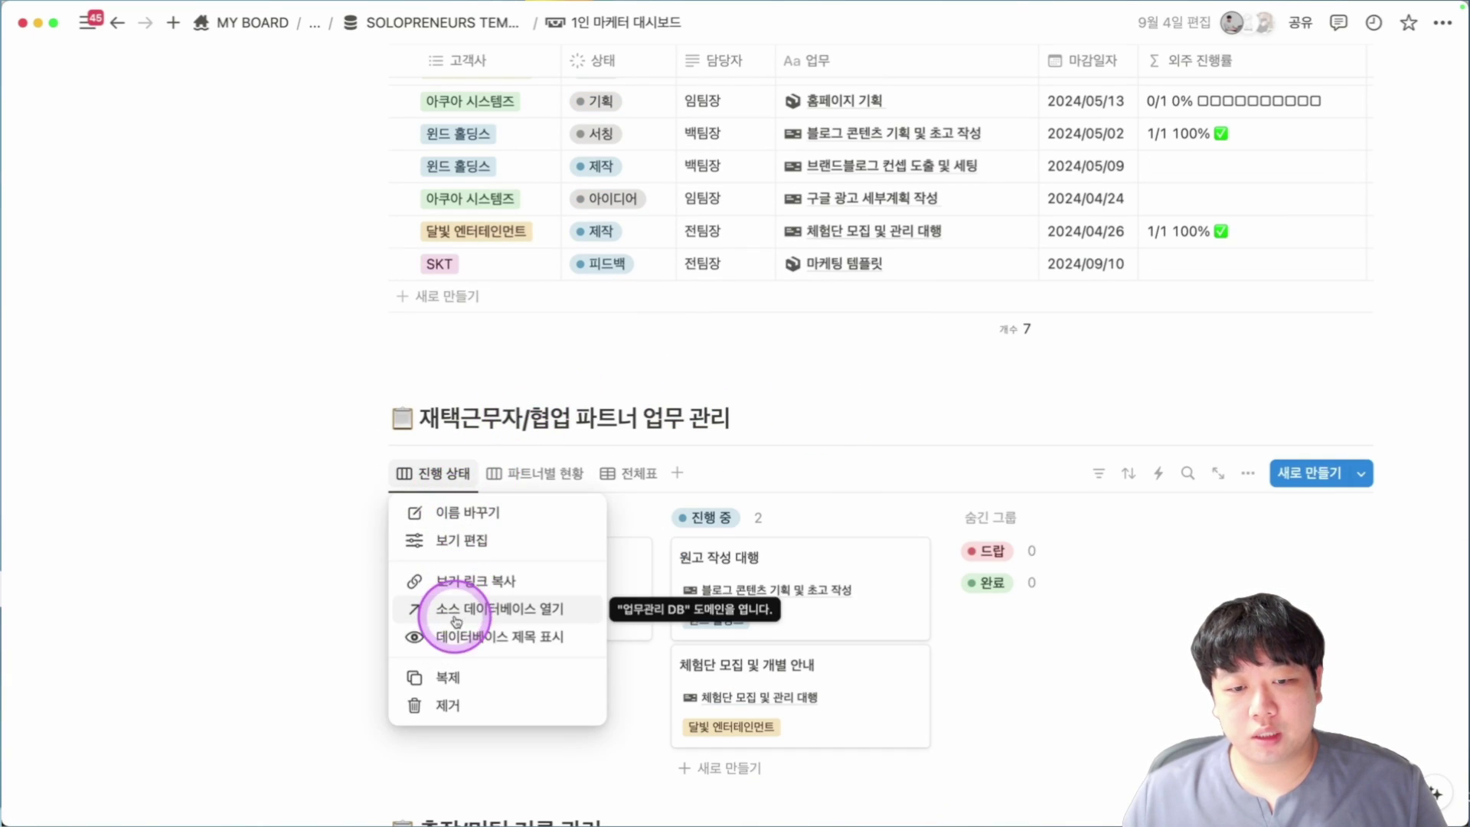
{"action": "left_click", "coordinate": [441, 639]}
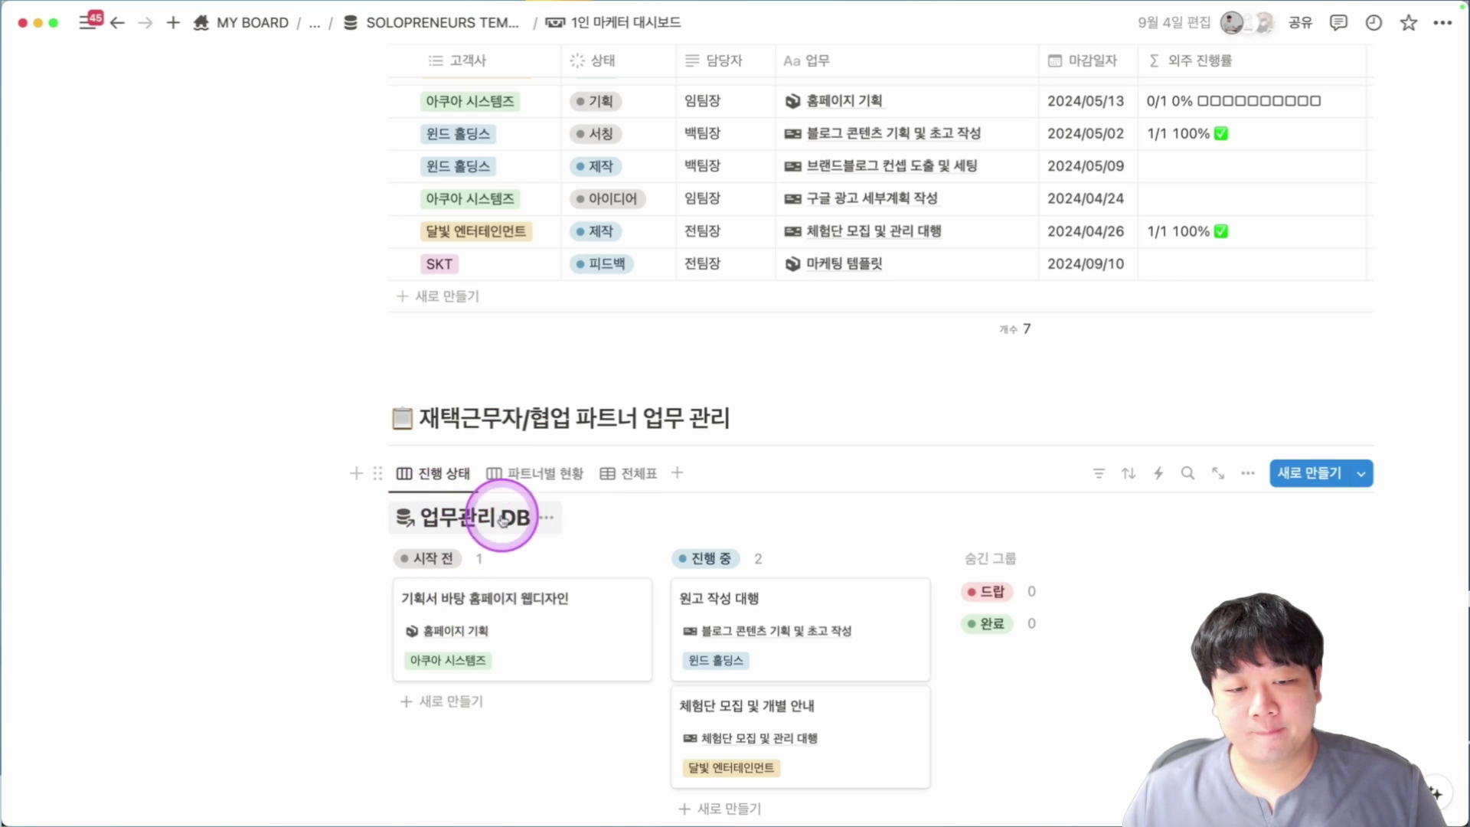
{"action": "left_click", "coordinate": [546, 517]}
{"action": "left_click", "coordinate": [540, 629]}
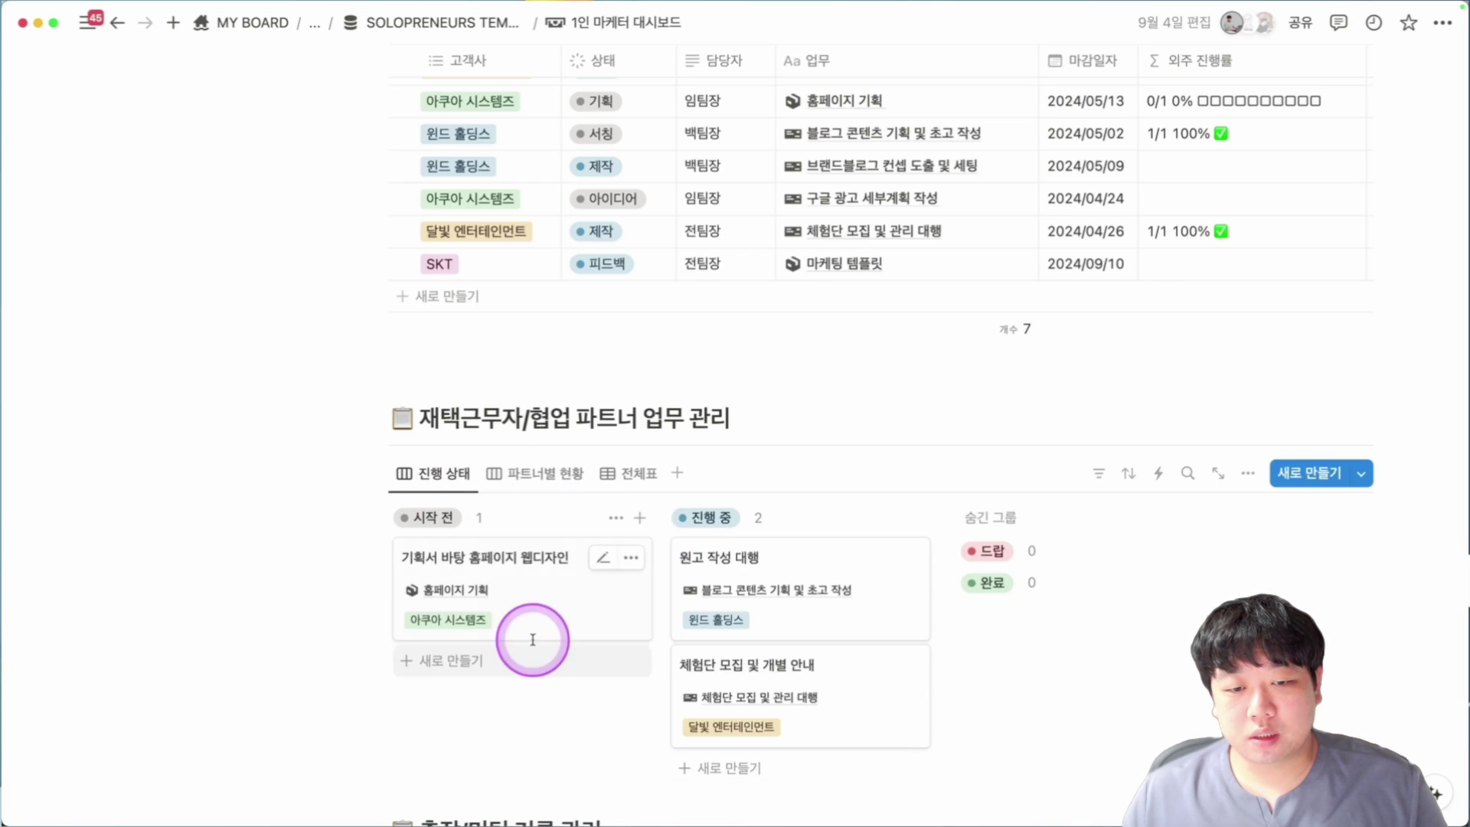
{"action": "scroll", "coordinate": [630, 574], "scroll_direction": "up", "scroll_amount": 2}
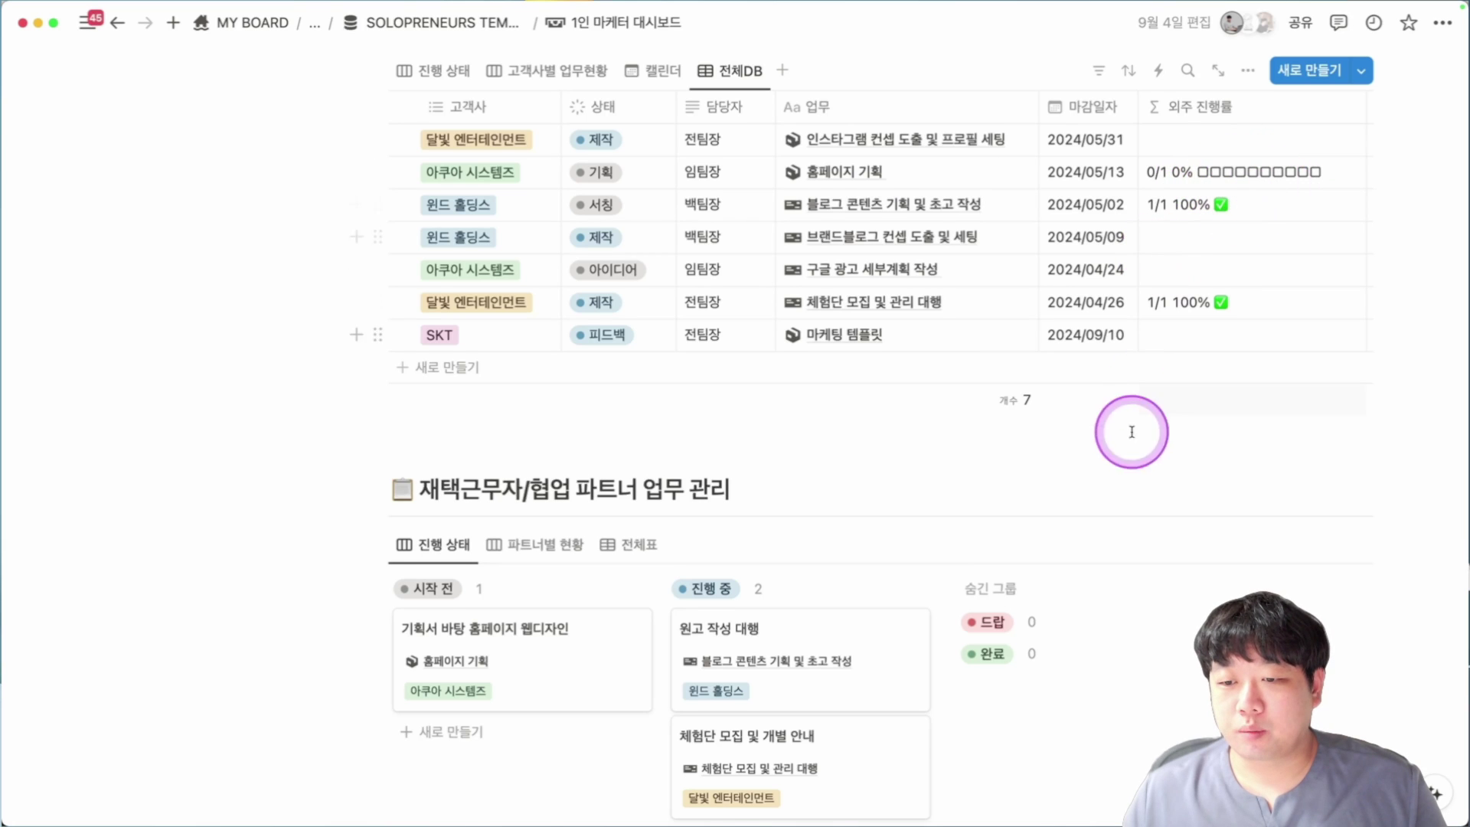
{"action": "scroll", "coordinate": [1083, 433], "scroll_direction": "down", "scroll_amount": 2}
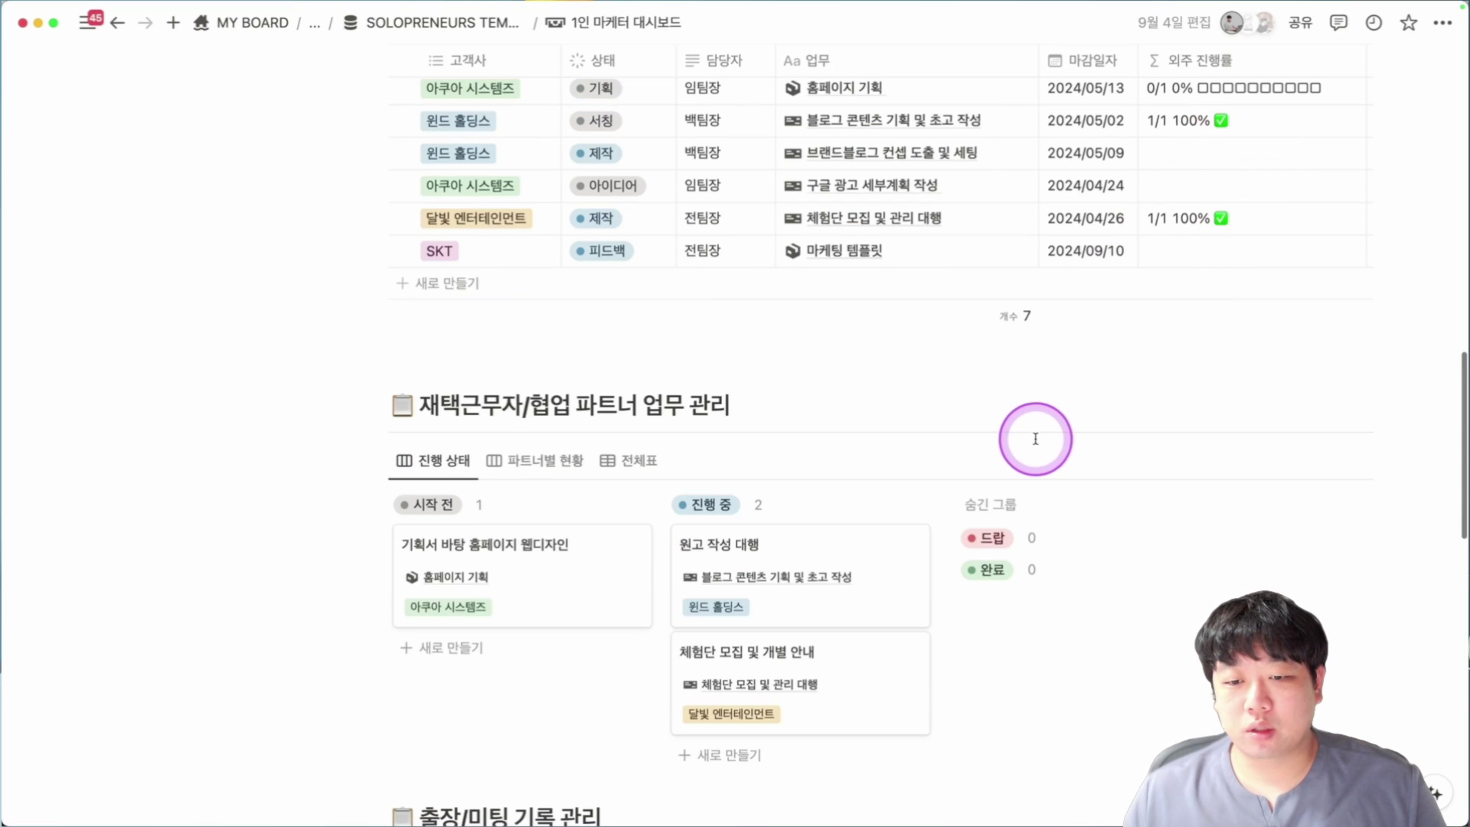
Create a 블로그 마케팅 대행 card under 시작 전 linked to the 마케팅 템플릿 task.
{"action": "left_click", "coordinate": [494, 645]}
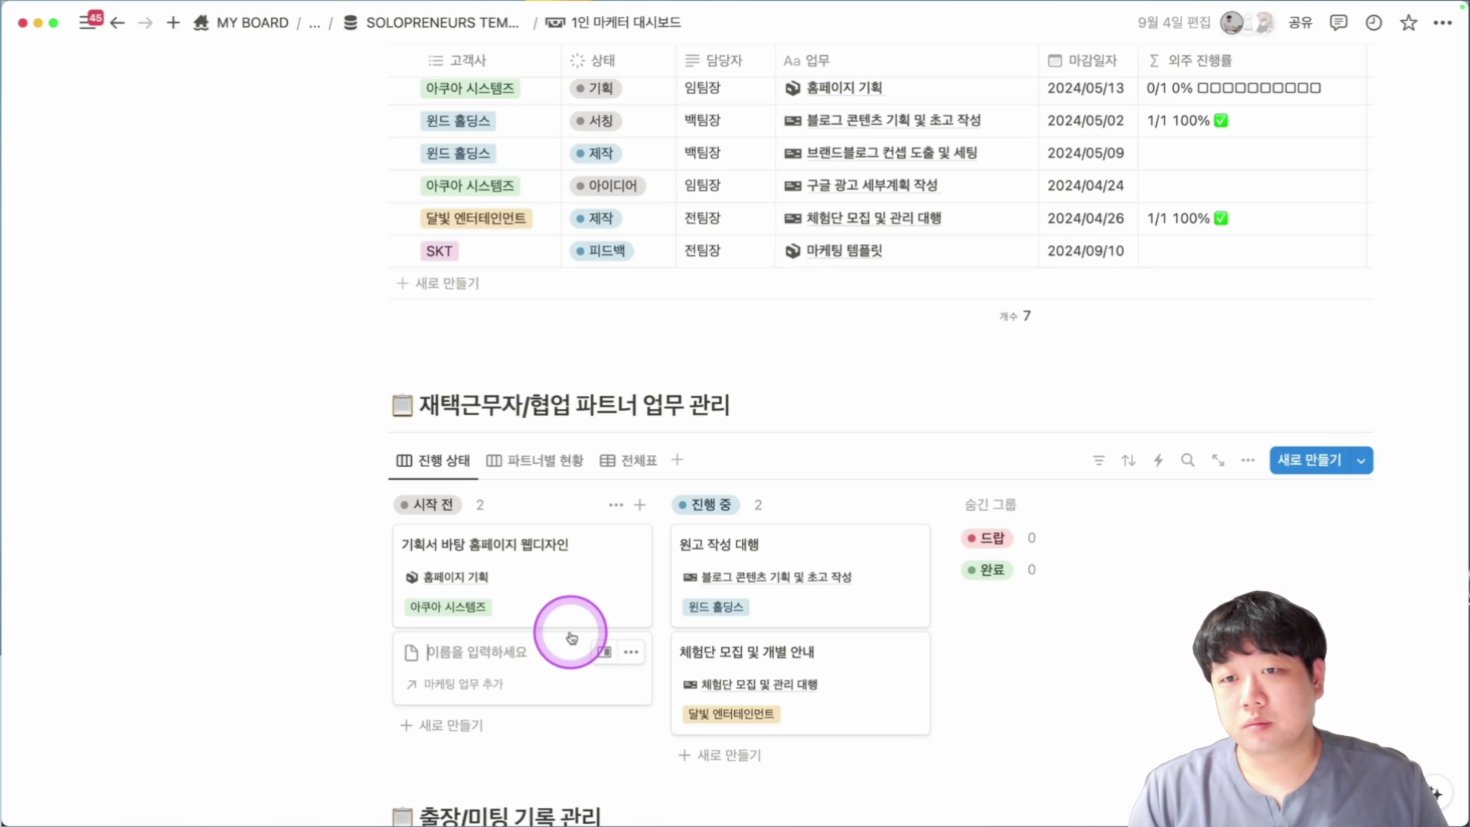
{"action": "type", "text": "akzp"}
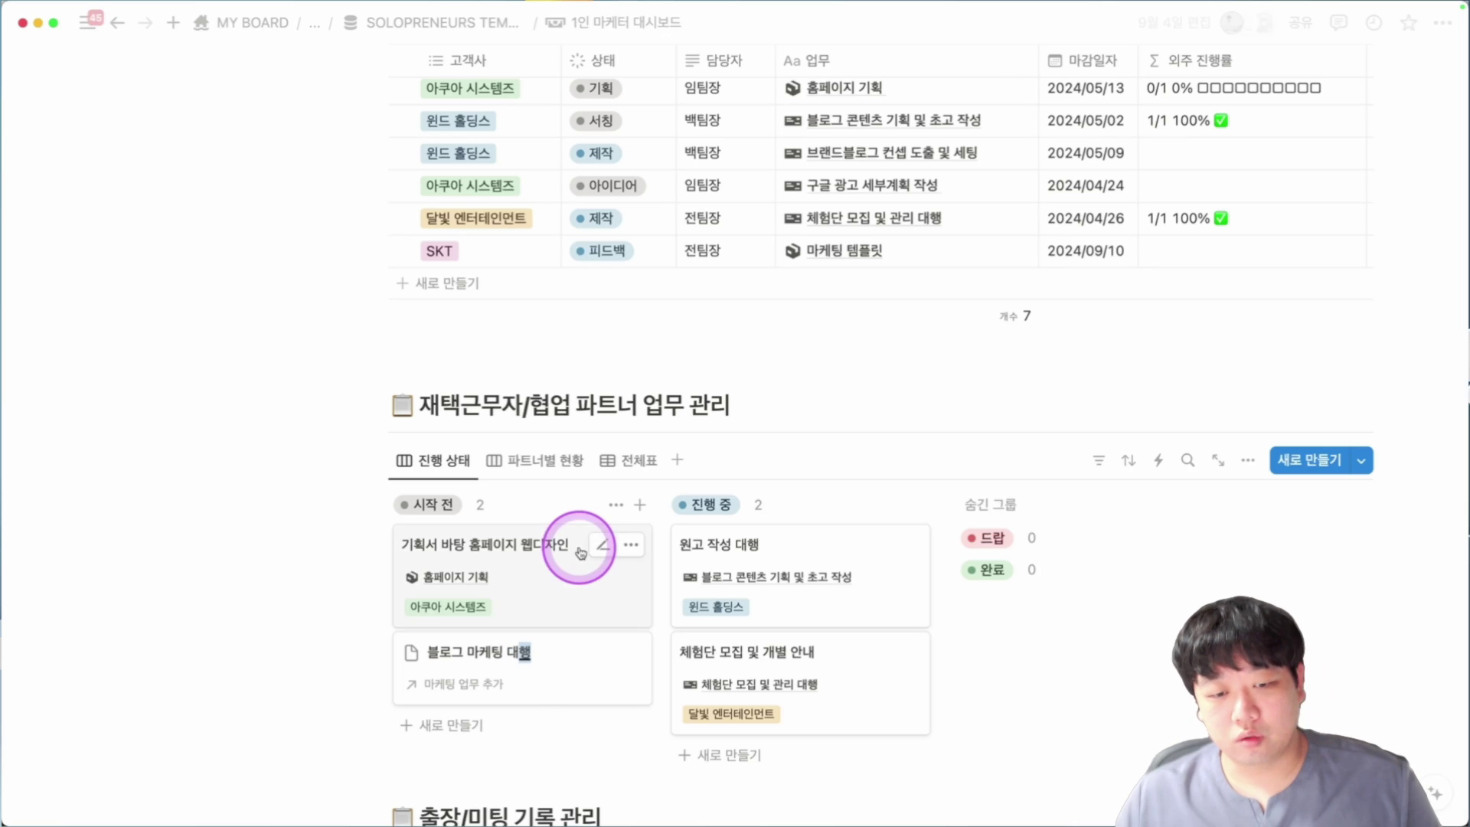
{"action": "left_click", "coordinate": [474, 684]}
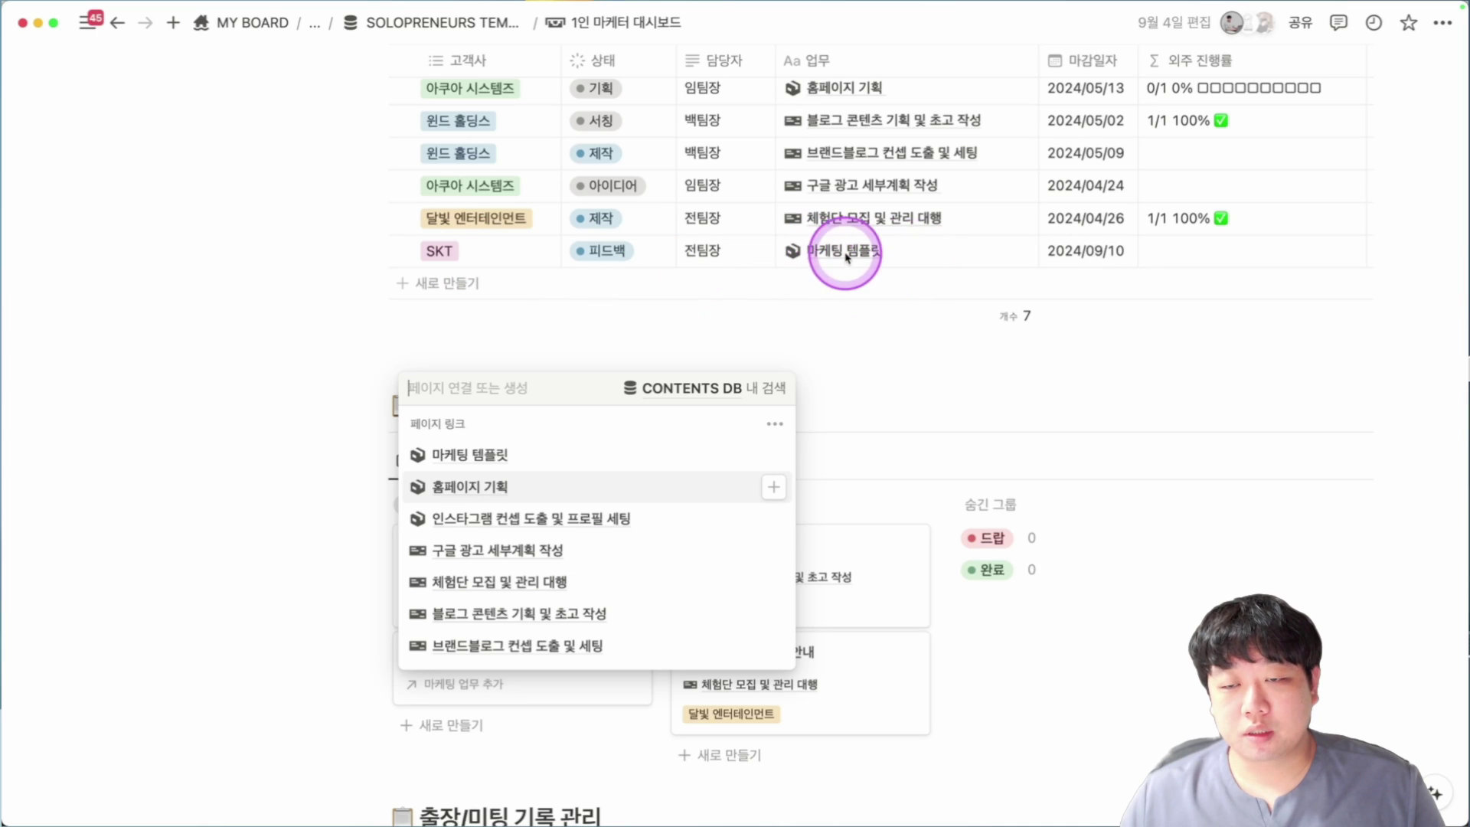
{"action": "left_click", "coordinate": [523, 457]}
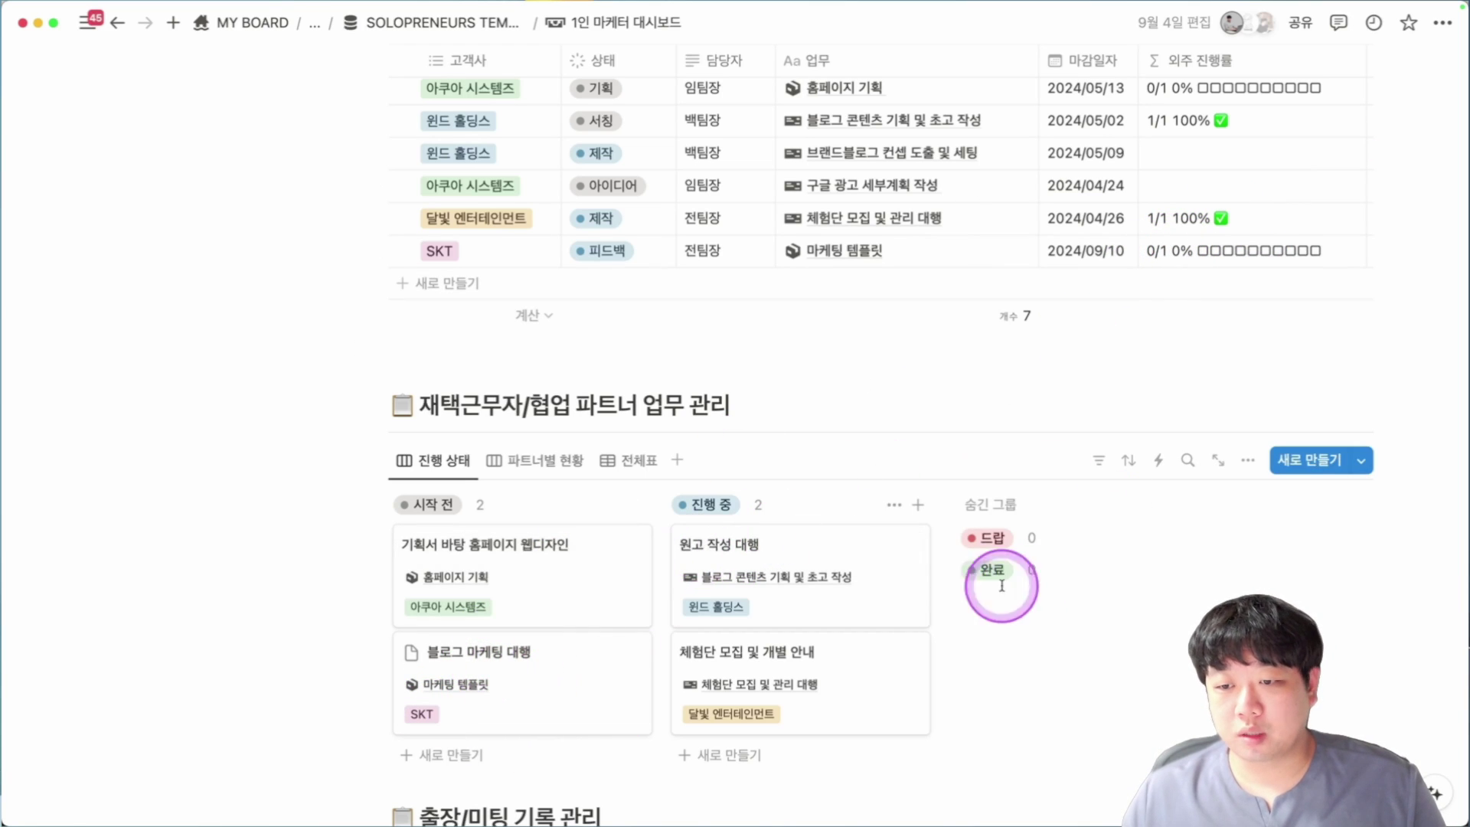
{"action": "left_click_drag", "start_coordinate": [534, 652], "coordinate": [616, 596]}
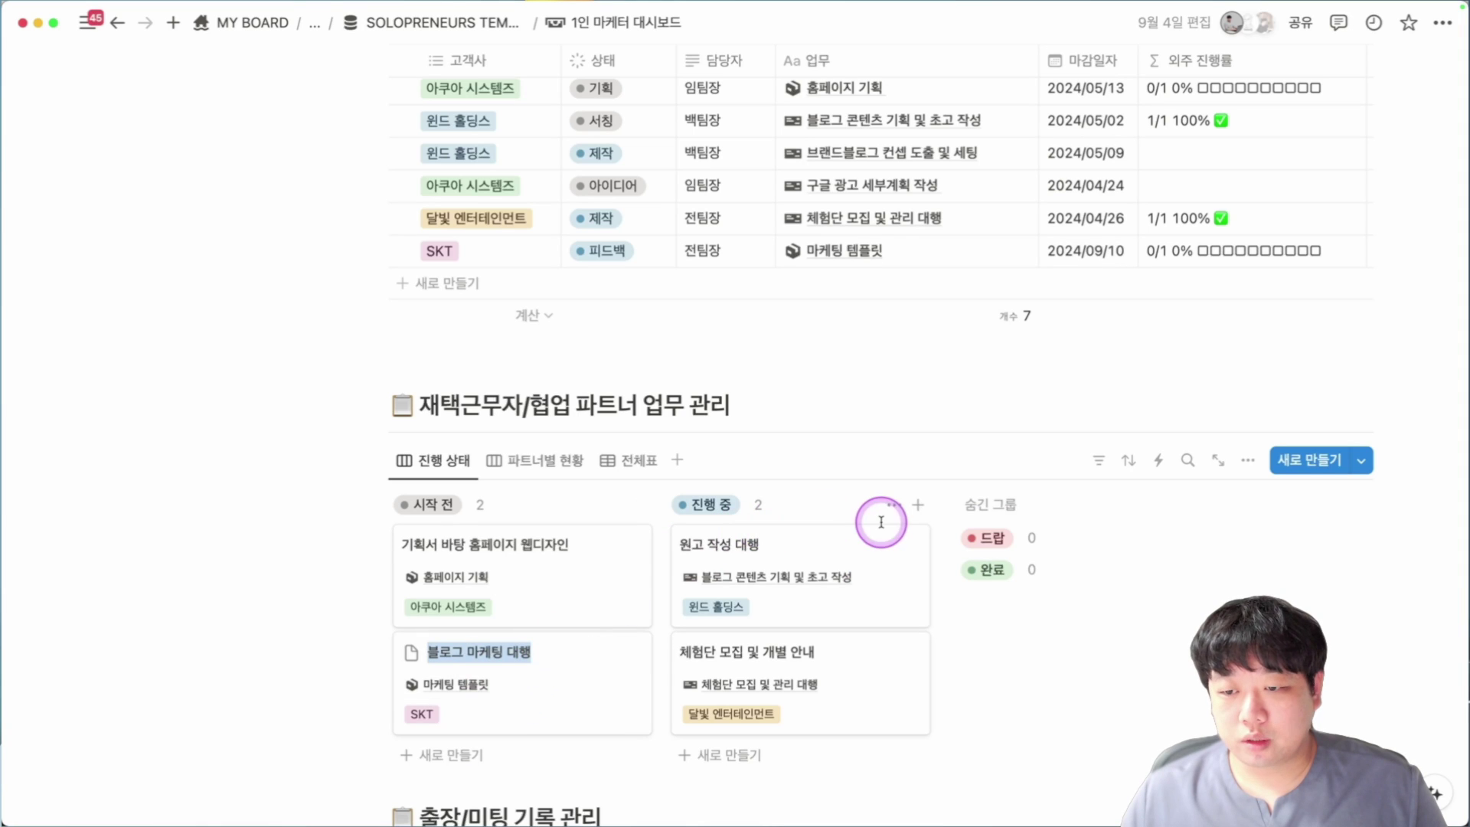
Move the 블로그 마케팅 대행 card into 완료, bringing 마케팅 템플릿 to 1/1 100%.
{"action": "left_click_drag", "start_coordinate": [531, 656], "coordinate": [1010, 576]}
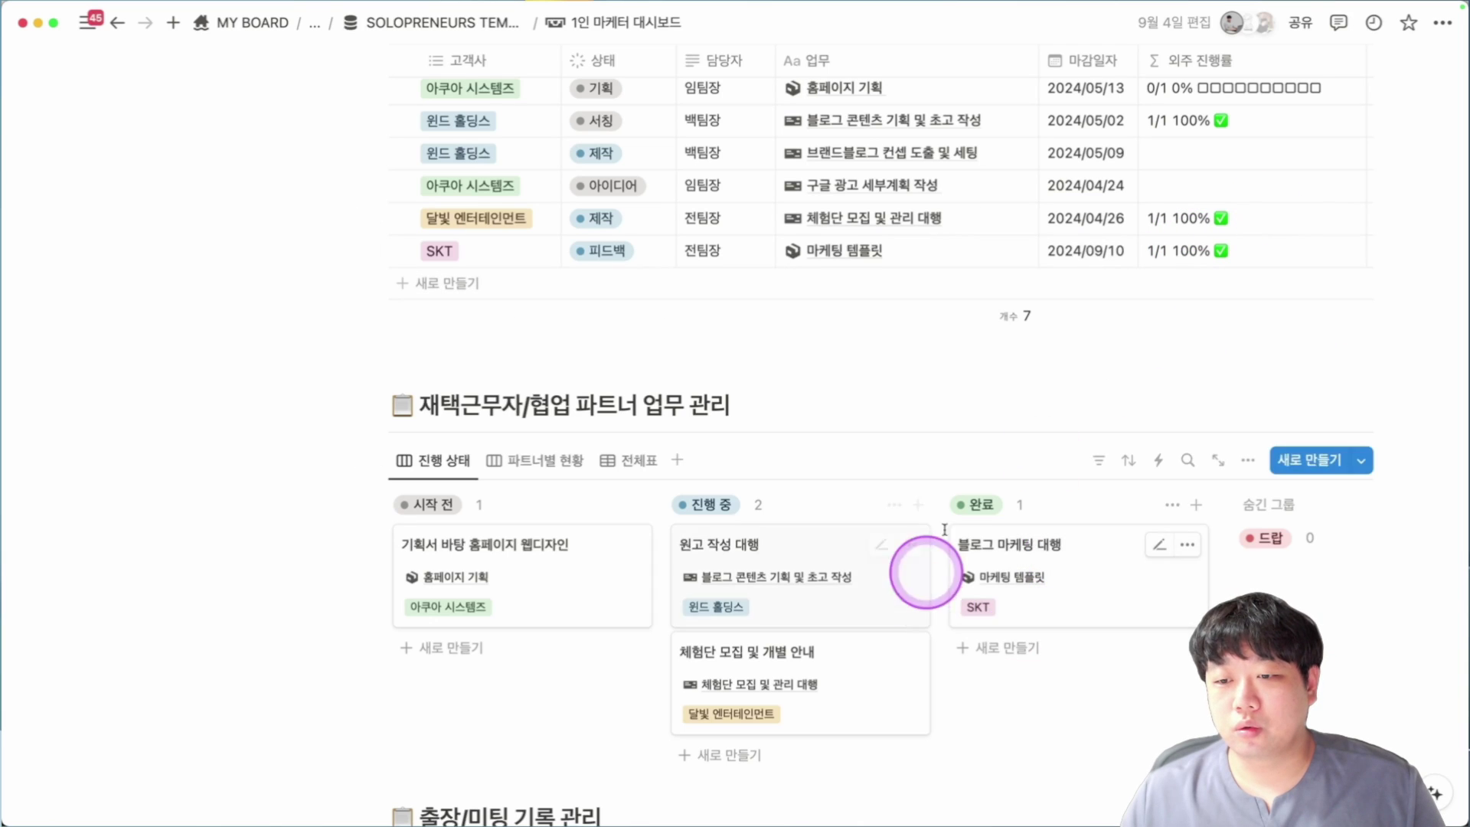
{"action": "scroll", "coordinate": [766, 567], "scroll_direction": "up", "scroll_amount": 1}
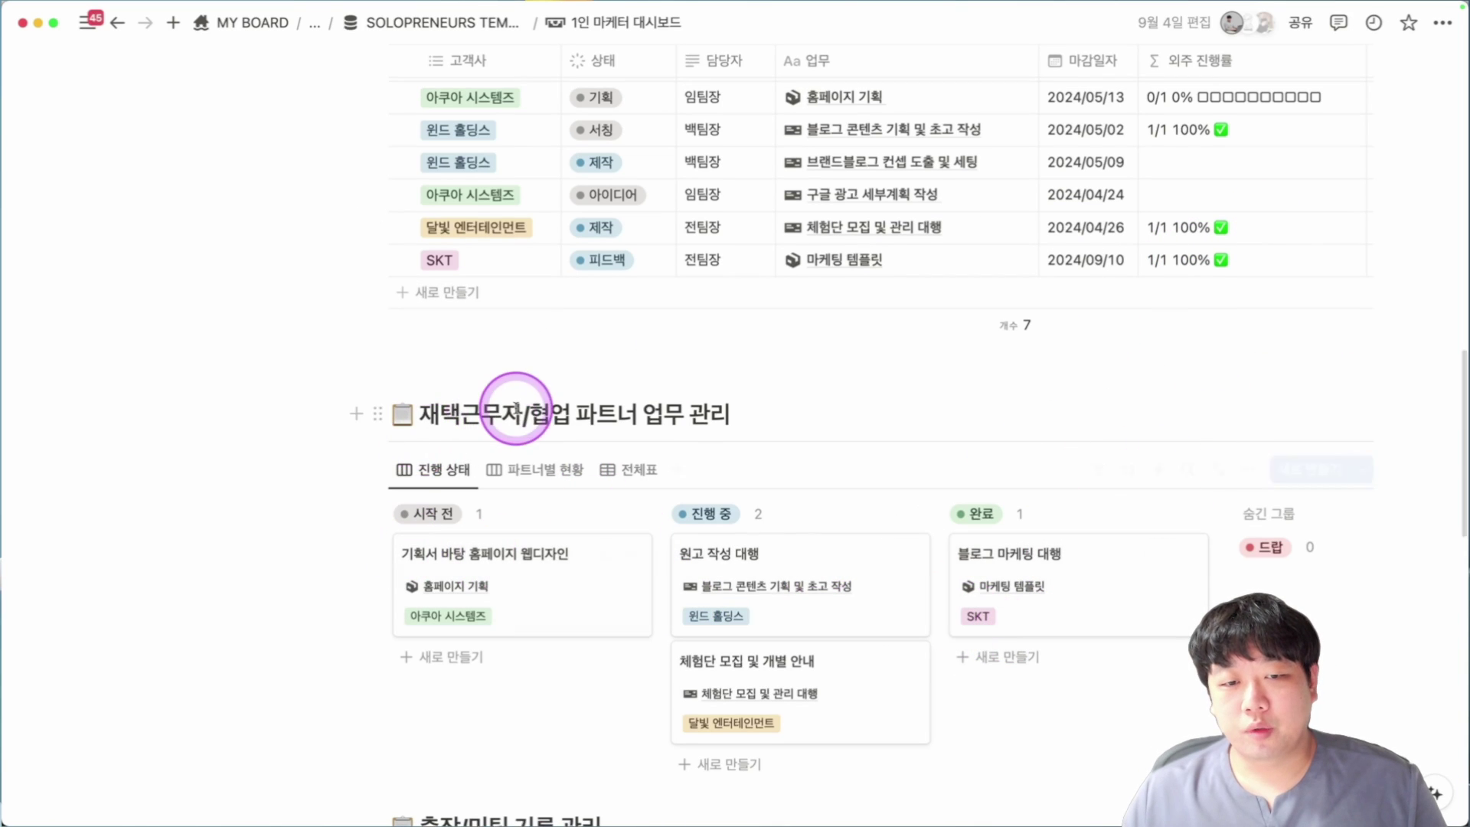
{"action": "left_click_drag", "start_coordinate": [504, 414], "coordinate": [689, 414]}
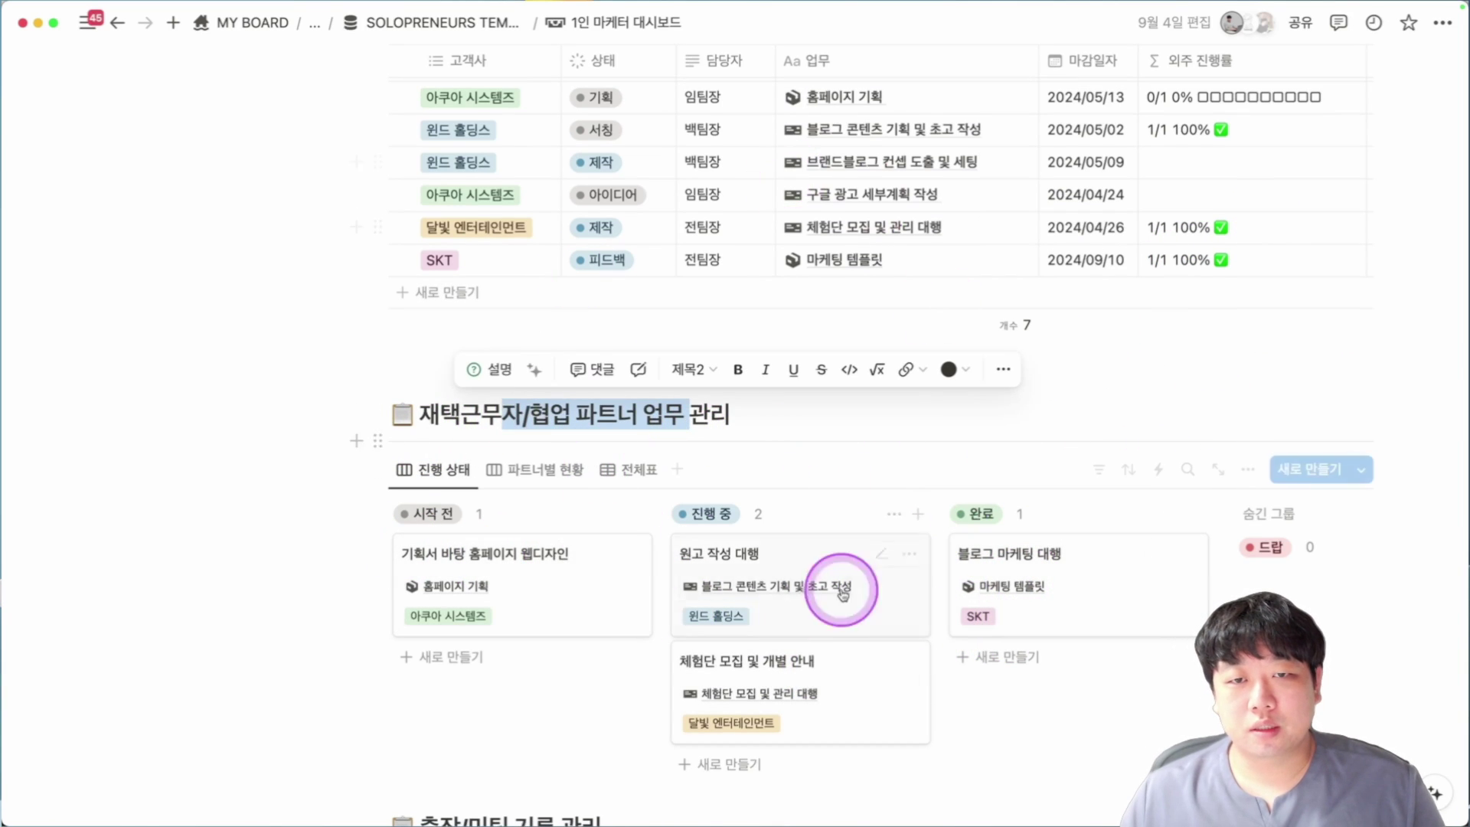
{"action": "scroll", "coordinate": [564, 459], "scroll_direction": "down", "scroll_amount": 3}
{"action": "scroll", "coordinate": [559, 444], "scroll_direction": "down", "scroll_amount": 2}
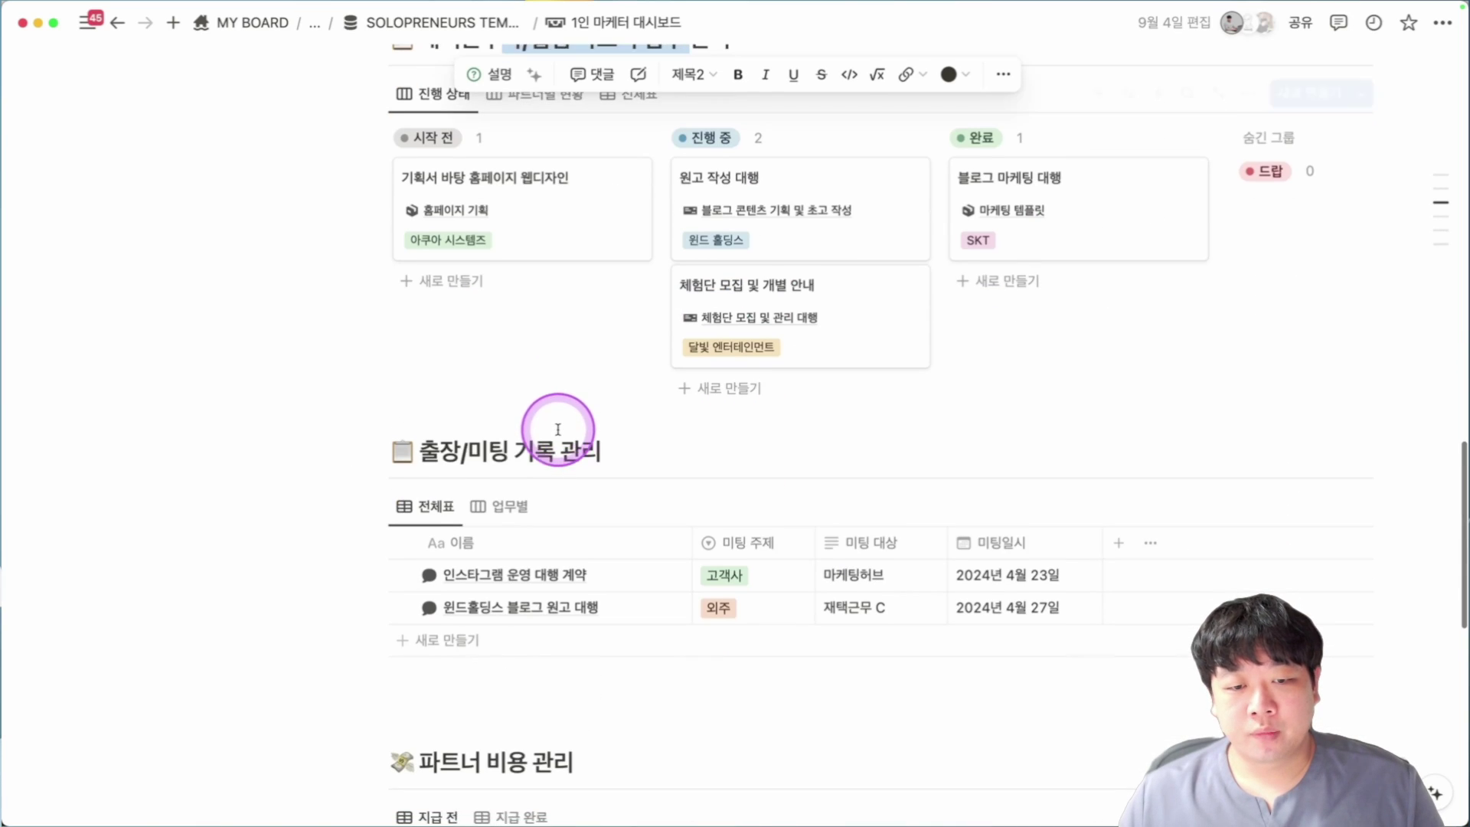
{"action": "scroll", "coordinate": [479, 469], "scroll_direction": "down", "scroll_amount": 1}
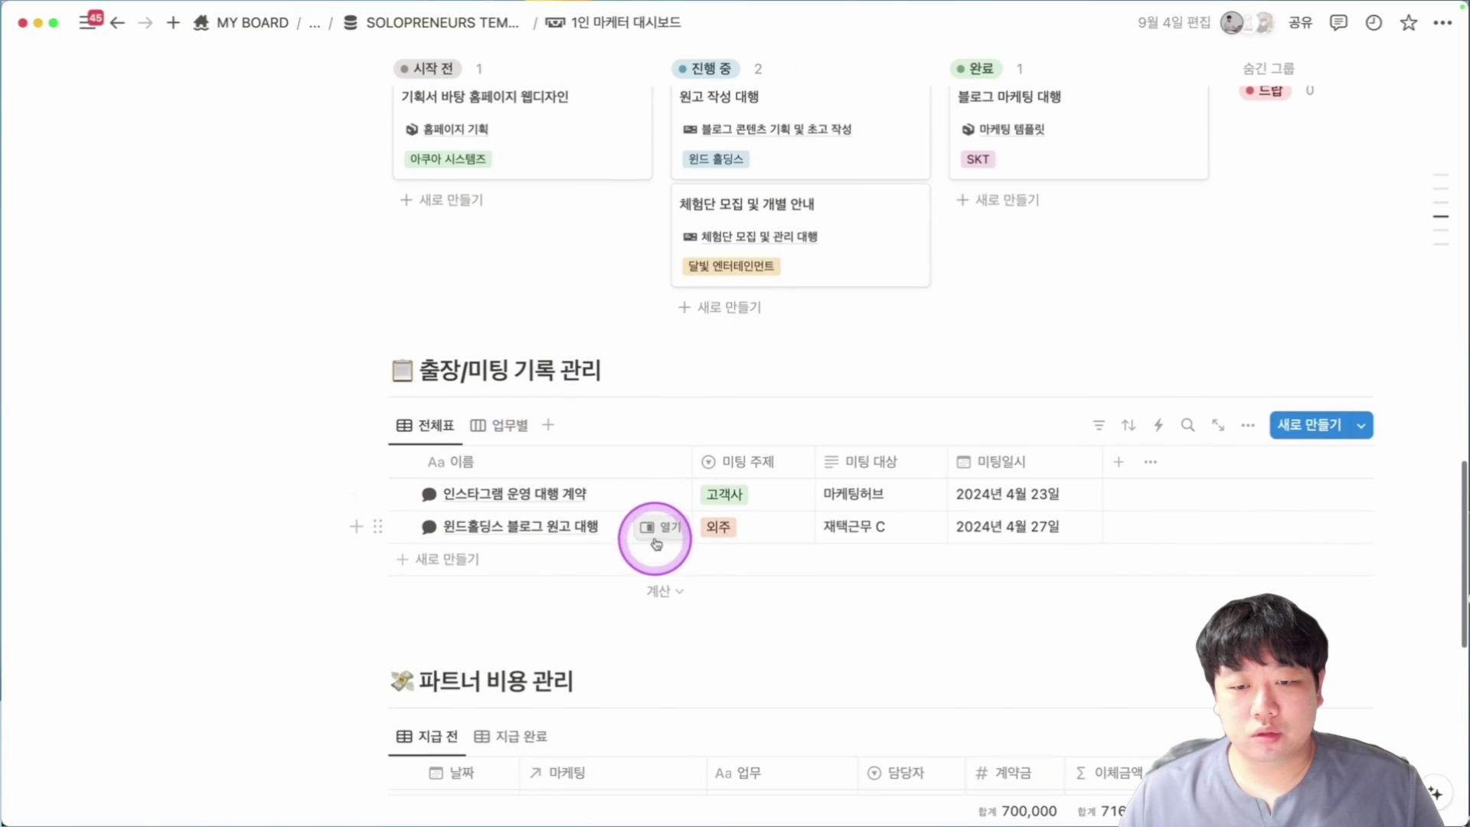
Add an empty 회의록 양식 row as the third 출장/미팅 기록 관리 entry.
{"action": "left_click", "coordinate": [573, 574]}
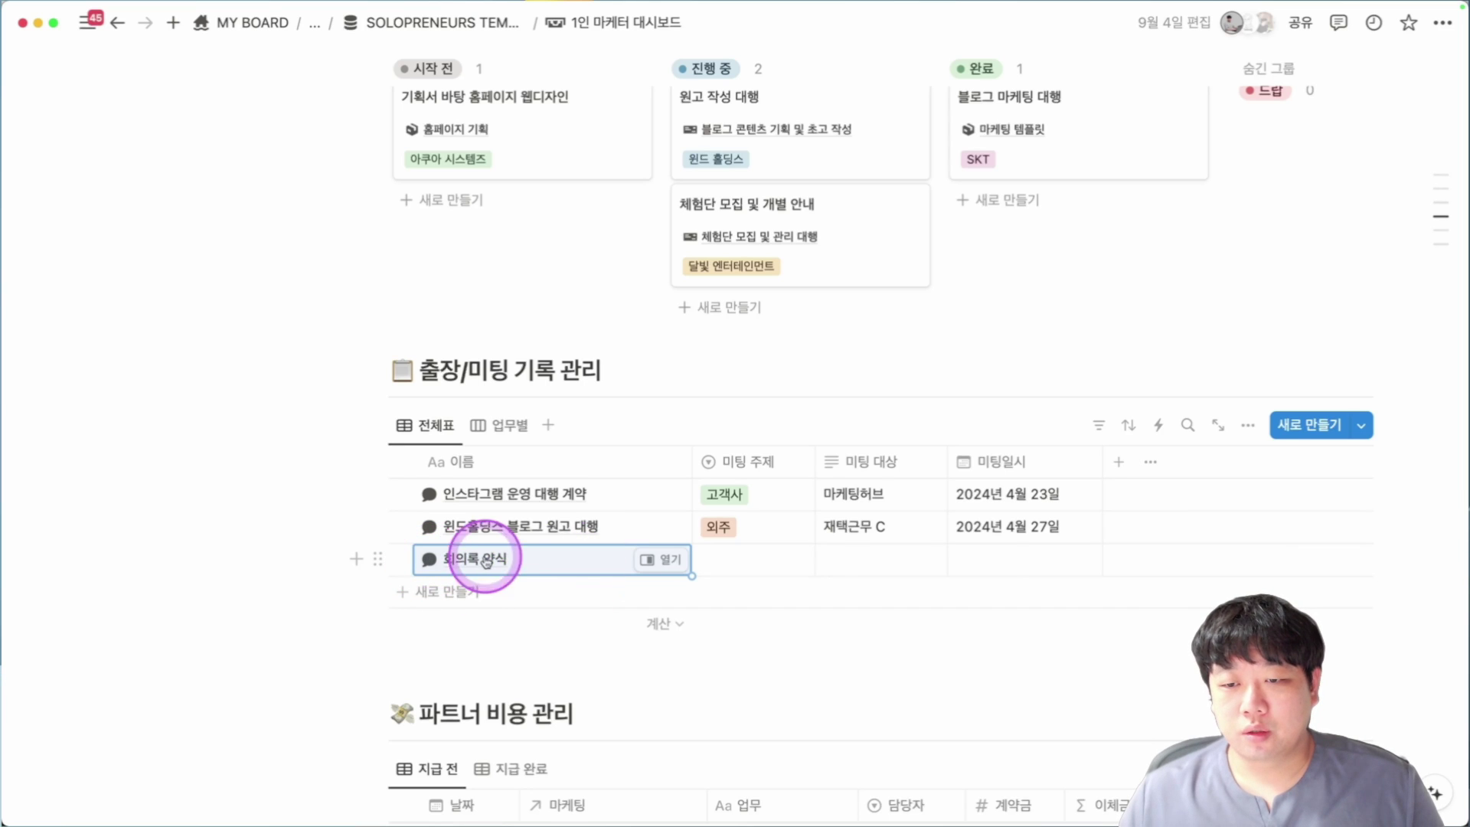
{"action": "scroll", "coordinate": [1032, 561], "scroll_direction": "down", "scroll_amount": 4}
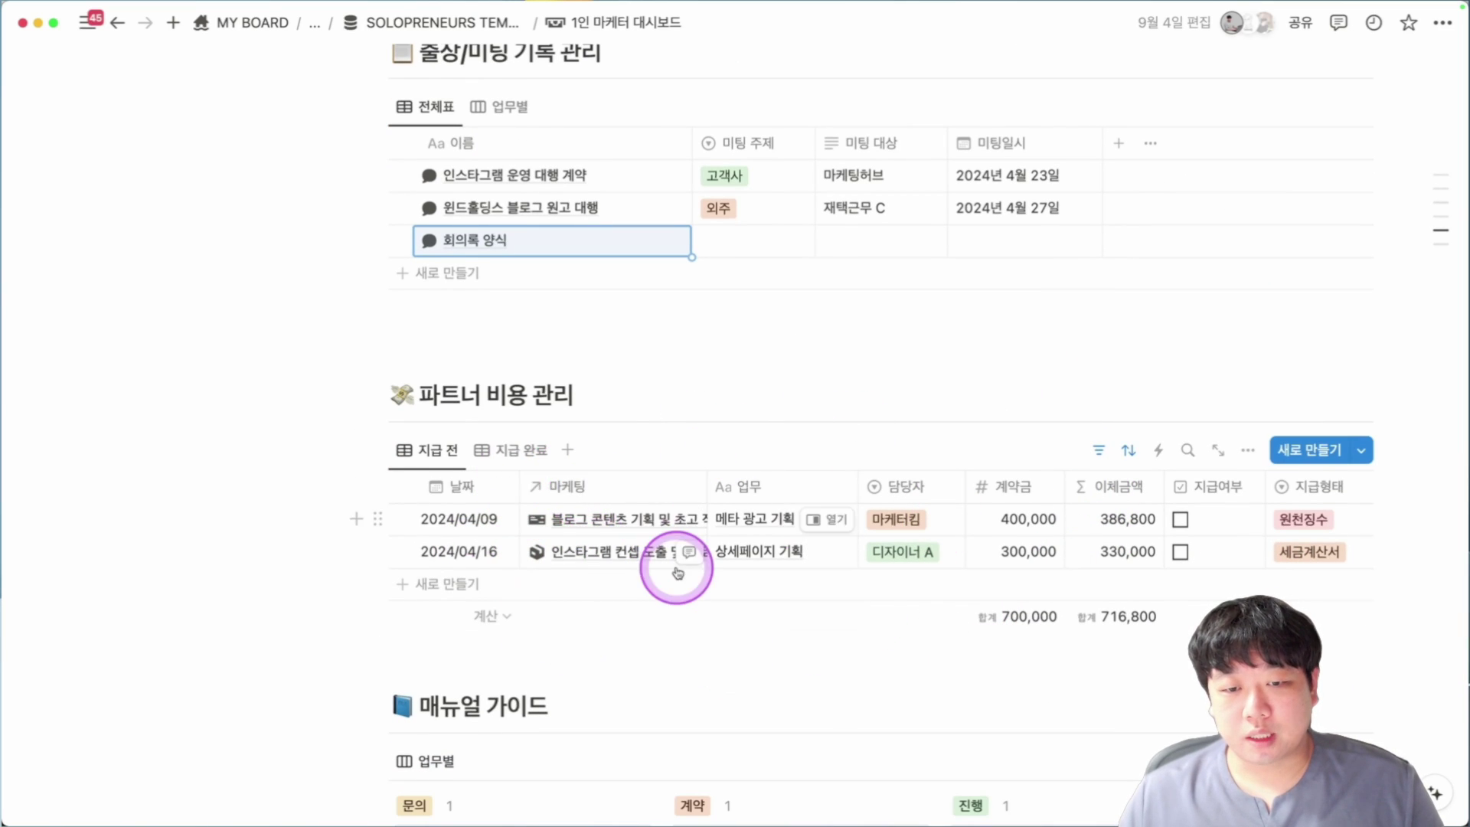
{"action": "scroll", "coordinate": [619, 528], "scroll_direction": "up", "scroll_amount": 1}
{"action": "scroll", "coordinate": [781, 613], "scroll_direction": "up", "scroll_amount": 10}
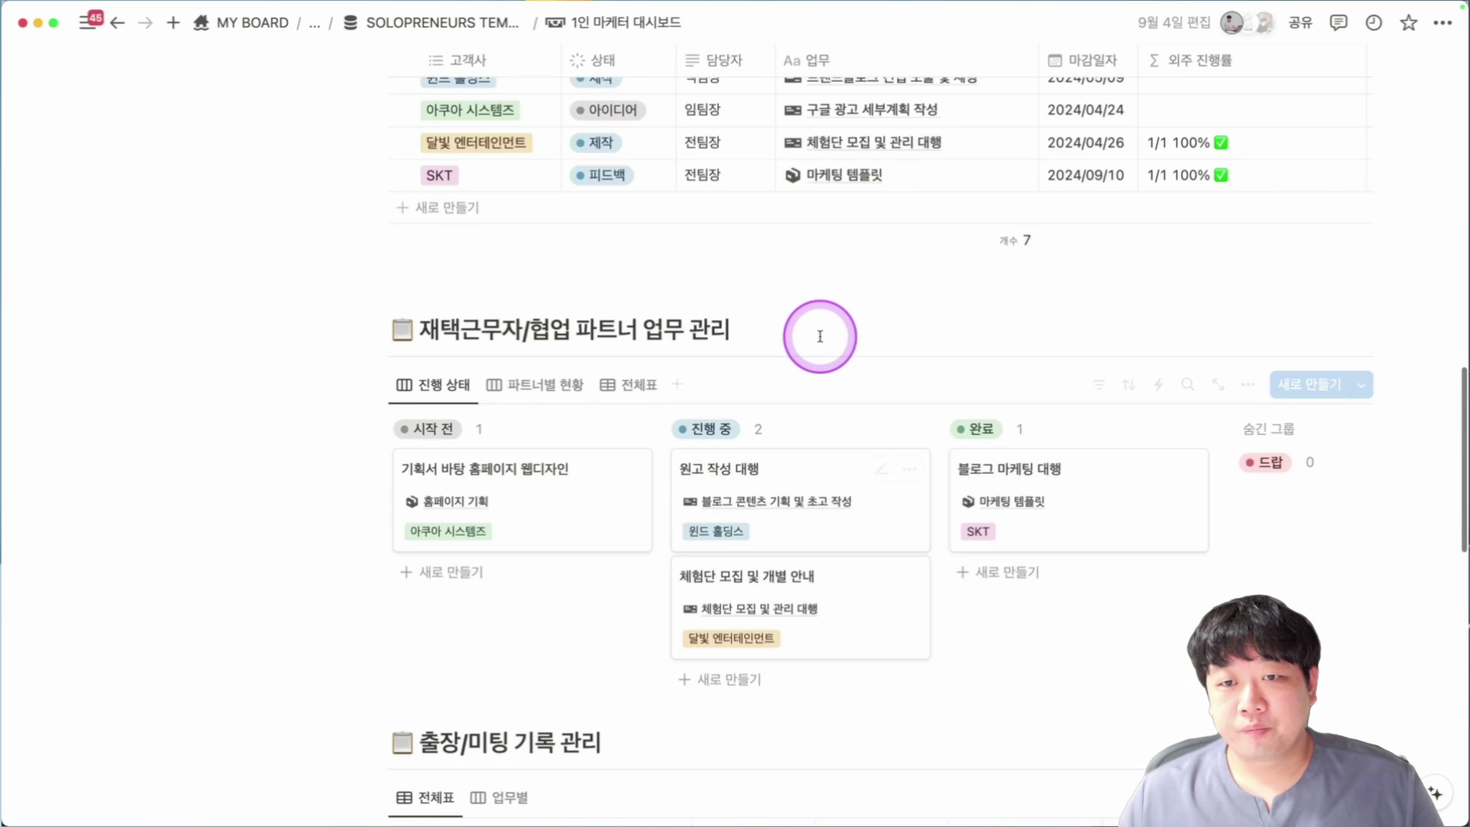
{"action": "scroll", "coordinate": [828, 332], "scroll_direction": "up", "scroll_amount": 2}
{"action": "left_click_drag", "start_coordinate": [925, 195], "coordinate": [912, 337]}
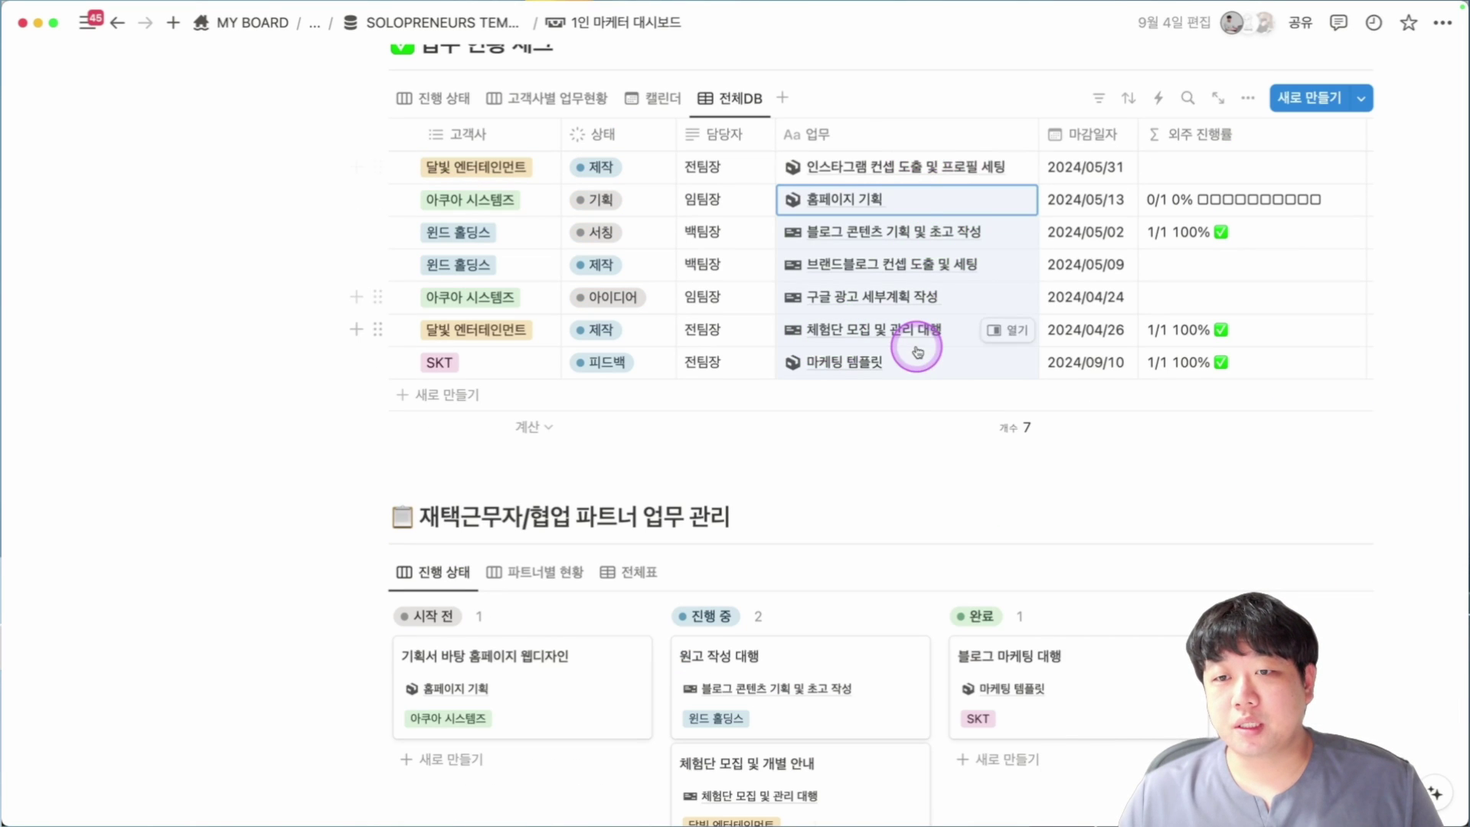
{"action": "left_click", "coordinate": [864, 170]}
{"action": "left_click_drag", "start_coordinate": [864, 170], "coordinate": [860, 371]}
{"action": "scroll", "coordinate": [853, 387], "scroll_direction": "down", "scroll_amount": 12}
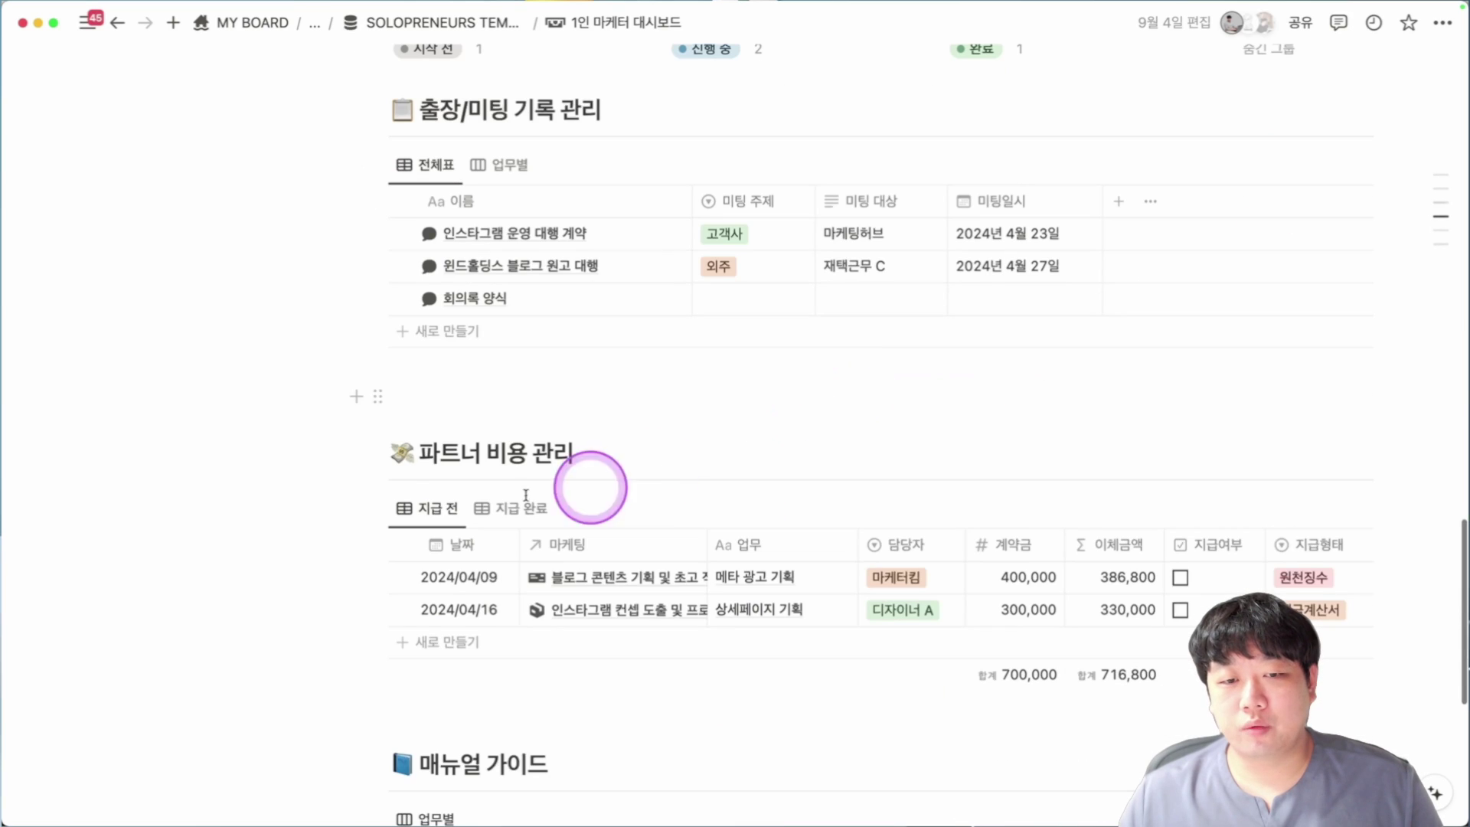
Add a 배너 리디자인 partner-cost row linked to 마케팅 템플릿, dated 2024/09/10.
{"action": "left_click", "coordinate": [588, 649]}
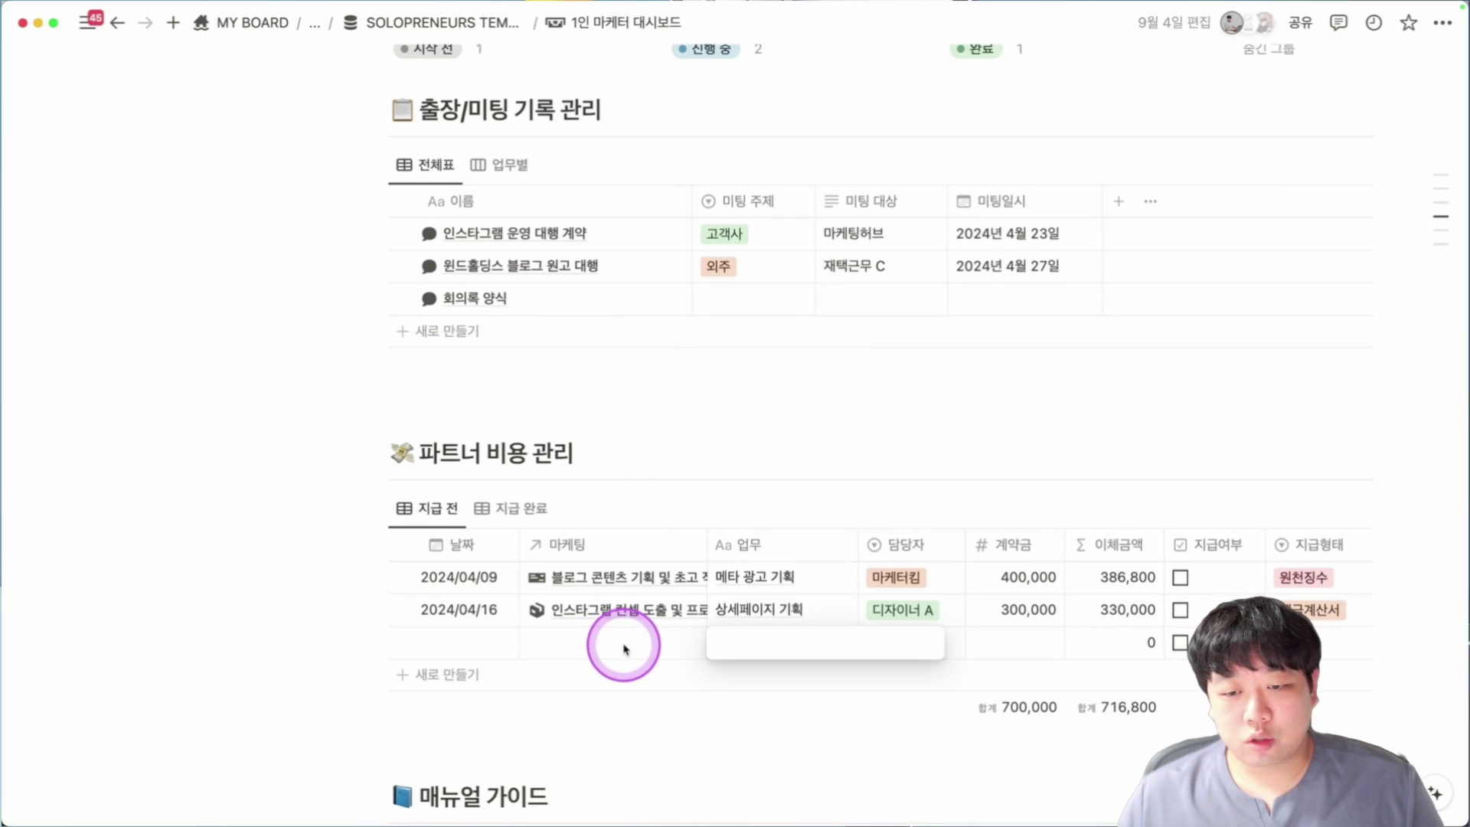
{"action": "type", "text": "배"}
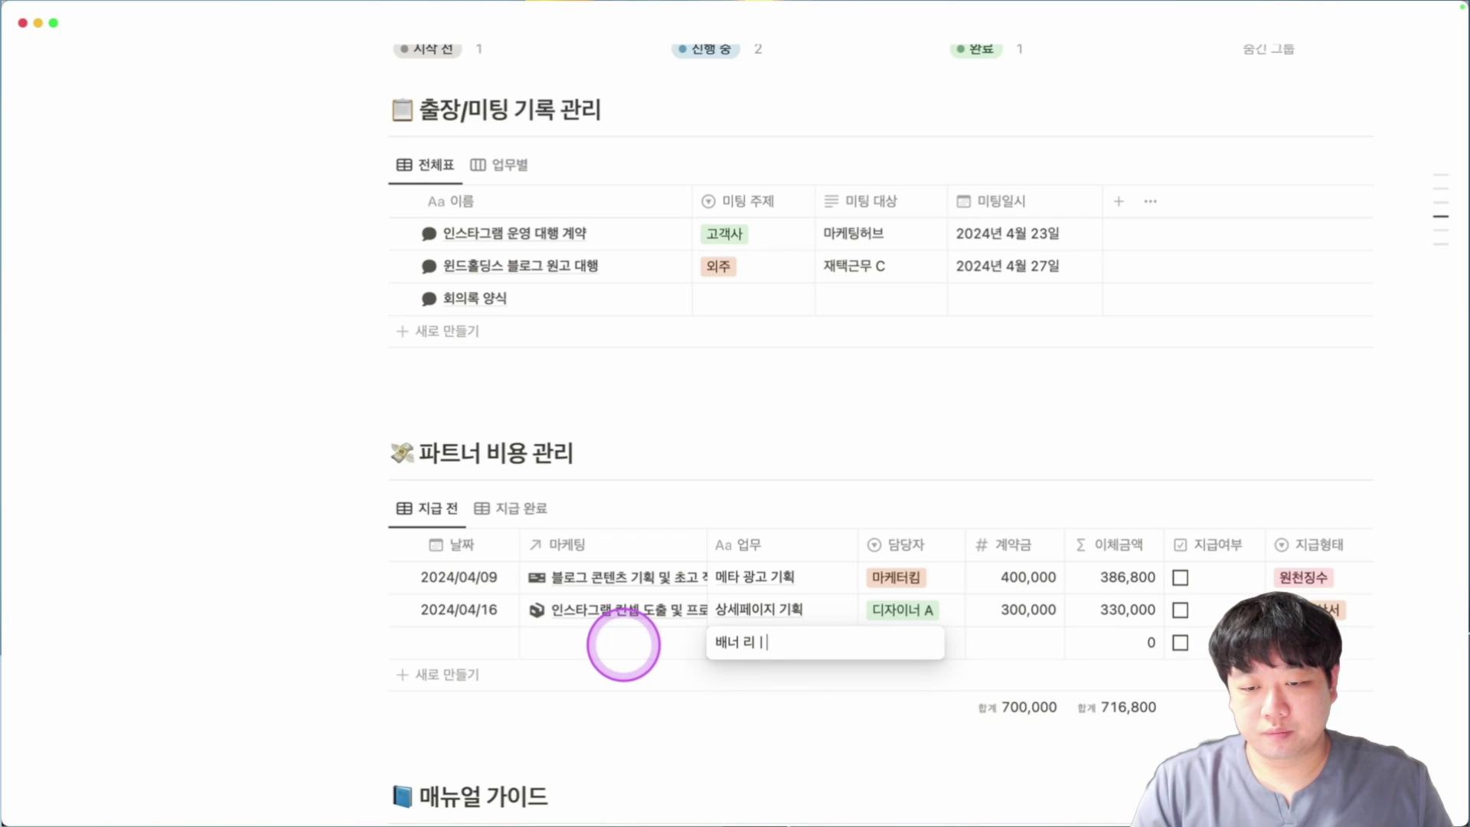
{"action": "type", "text": "너 리디자인"}
{"action": "left_click", "coordinate": [624, 645]}
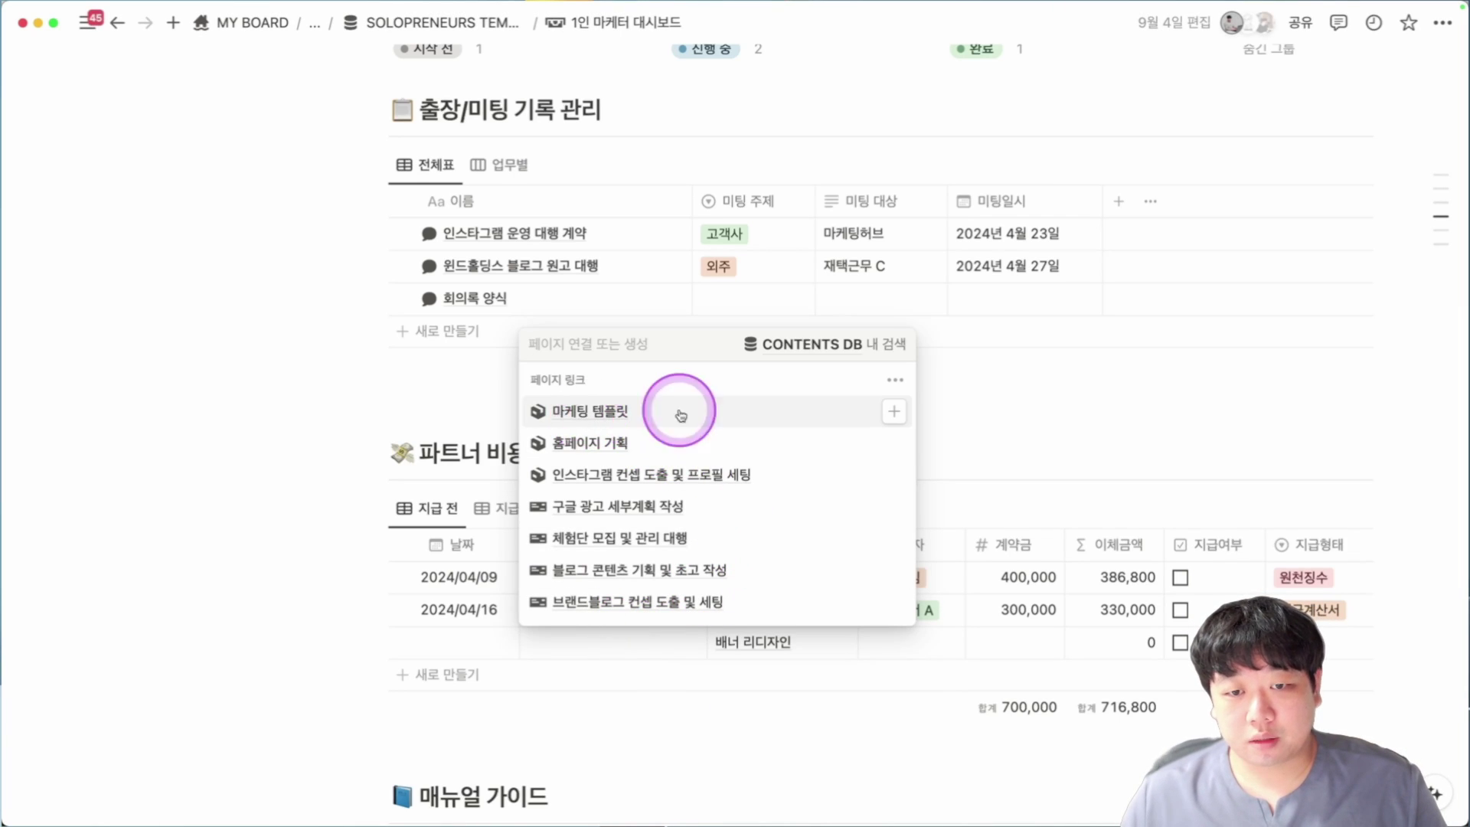
{"action": "left_click", "coordinate": [641, 419]}
{"action": "left_click", "coordinate": [443, 647]}
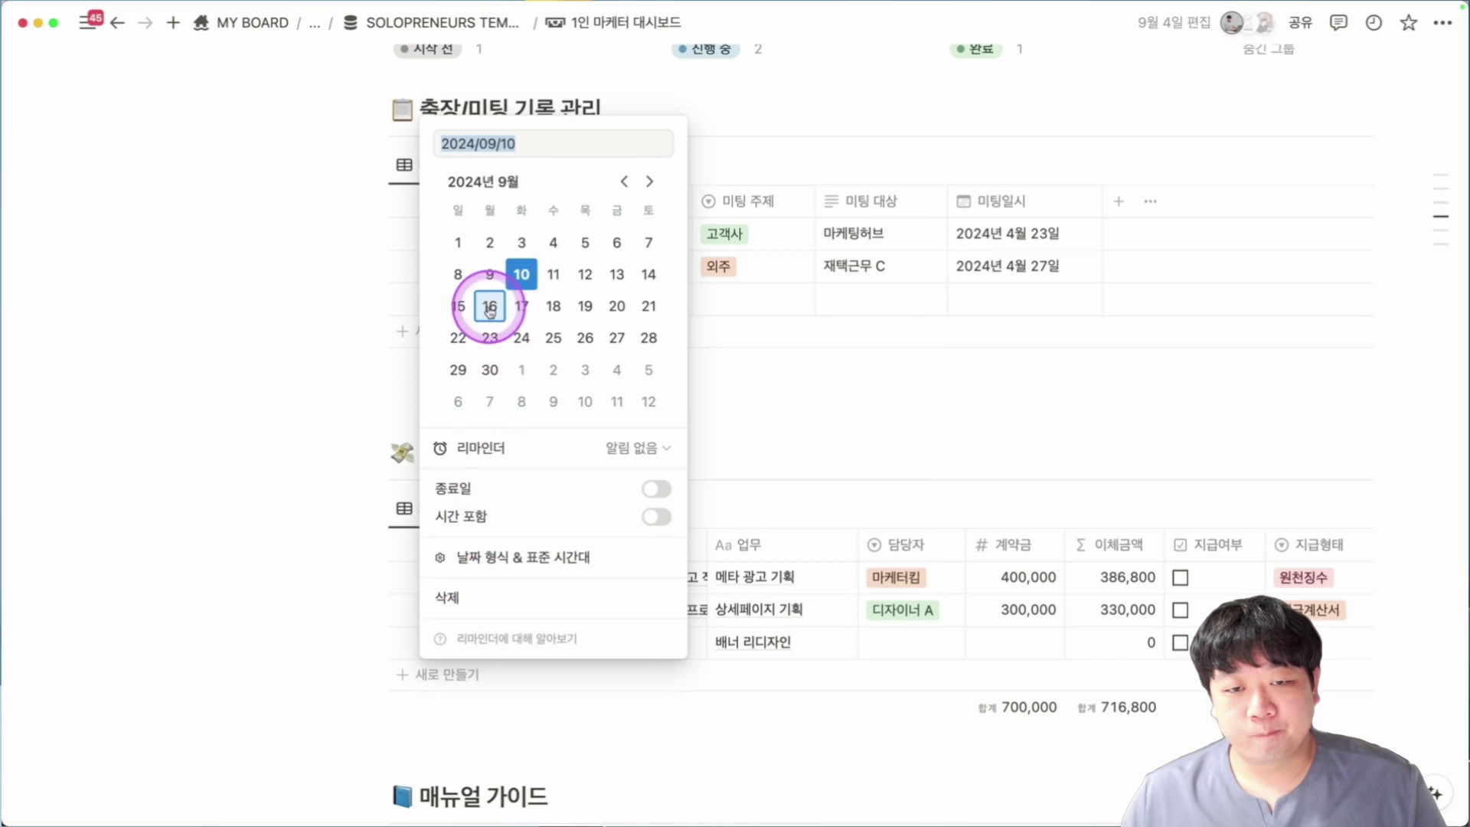
{"action": "left_click", "coordinate": [880, 641]}
Assign 디자이너 A, enter a 300,000 contract amount, and set payment type 원천징수.
{"action": "left_click", "coordinate": [880, 642]}
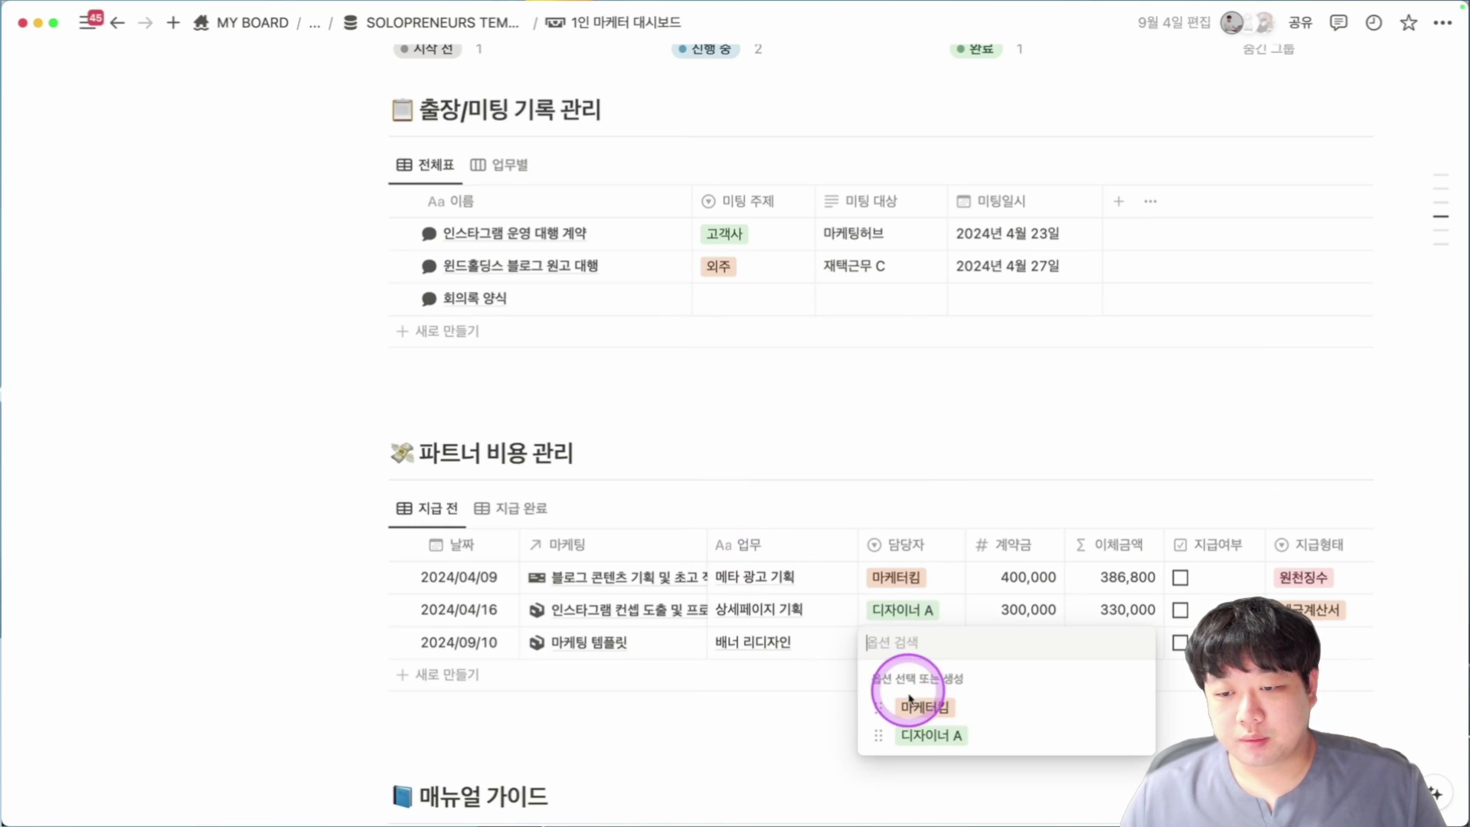
{"action": "left_click", "coordinate": [926, 731]}
{"action": "left_click", "coordinate": [1041, 640]}
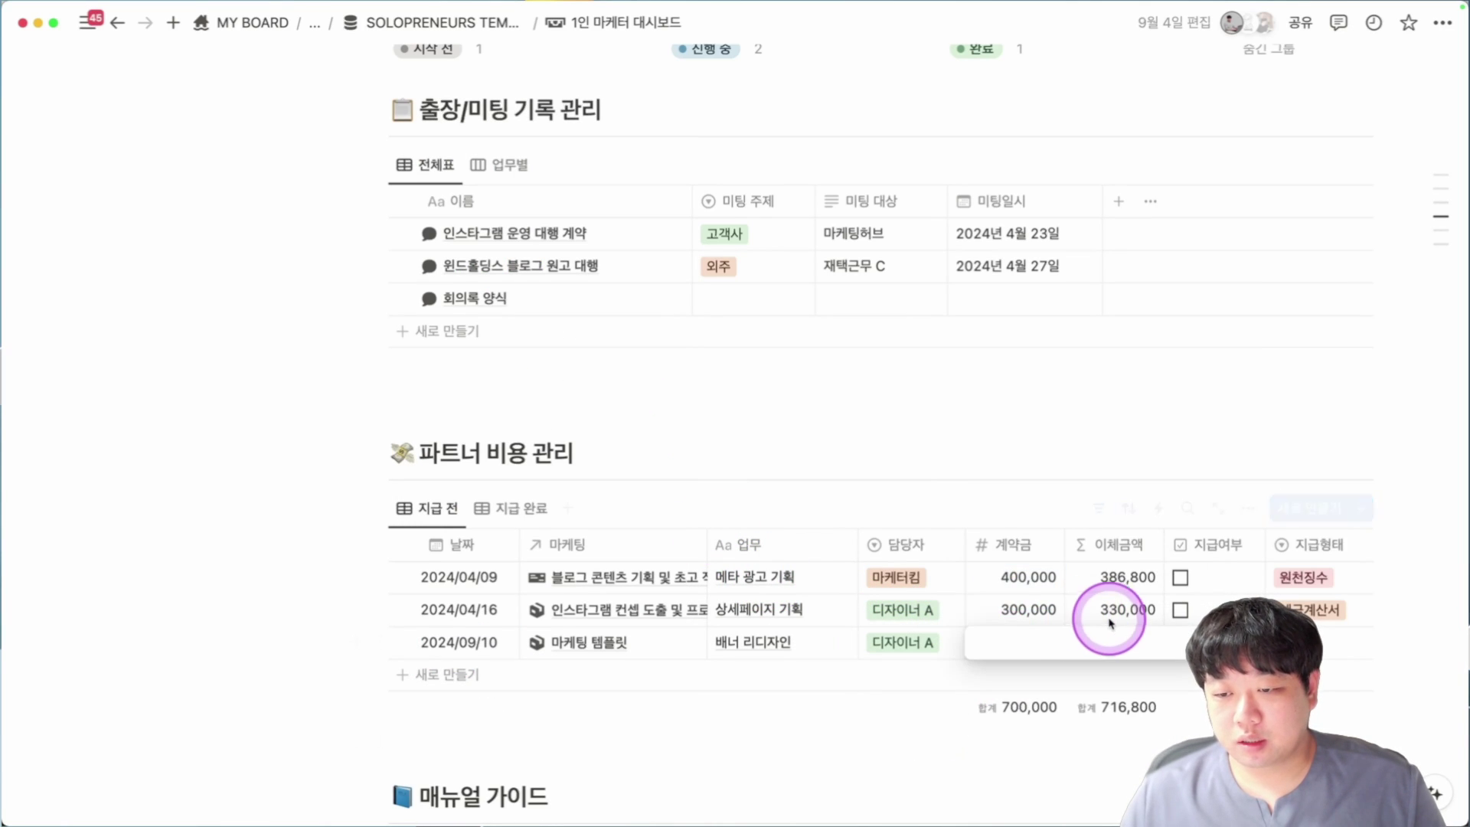
{"action": "type", "text": "300000"}
{"action": "key", "text": "Return"}
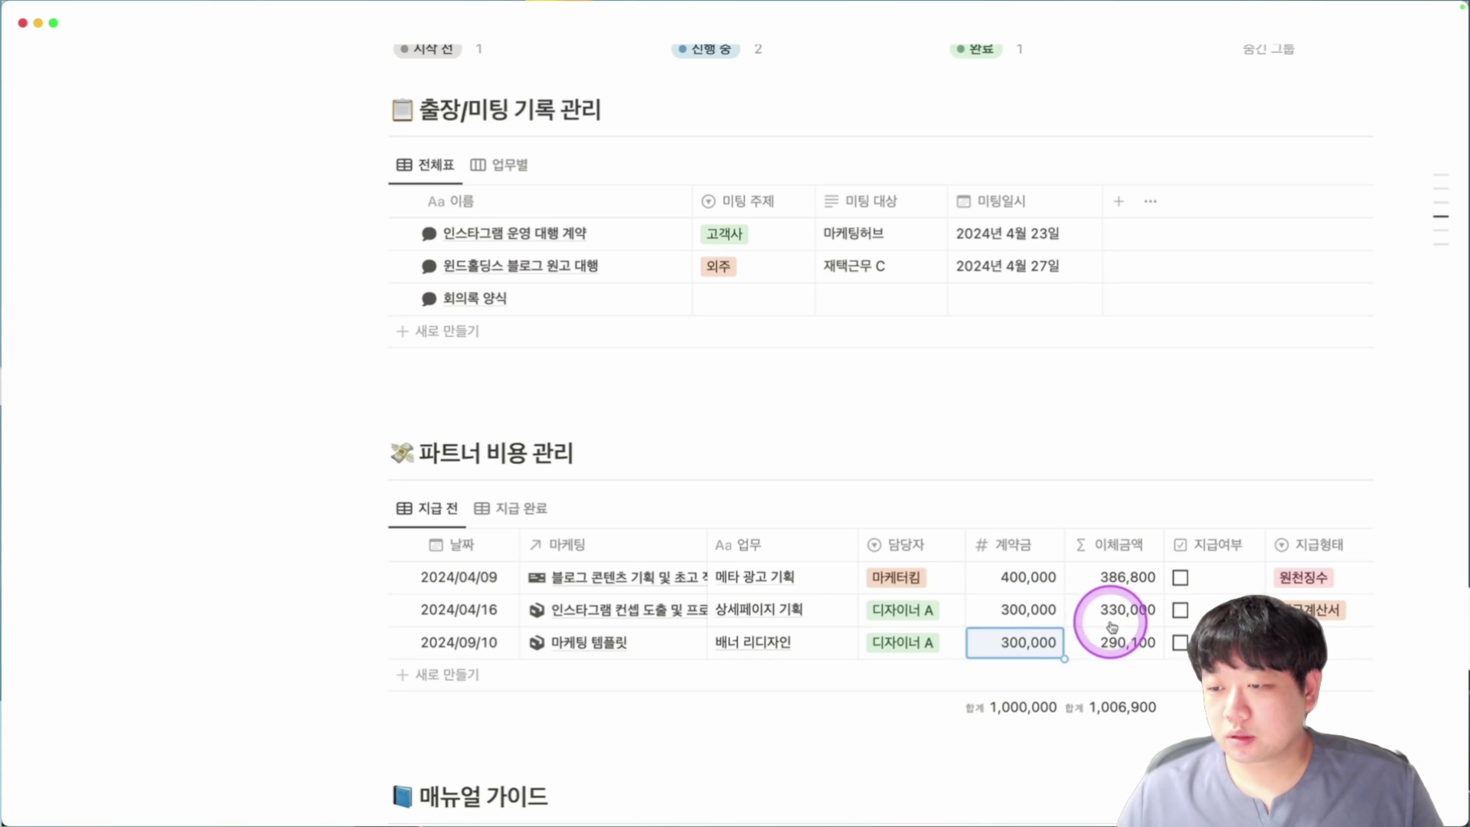
{"action": "key", "text": "Escape"}
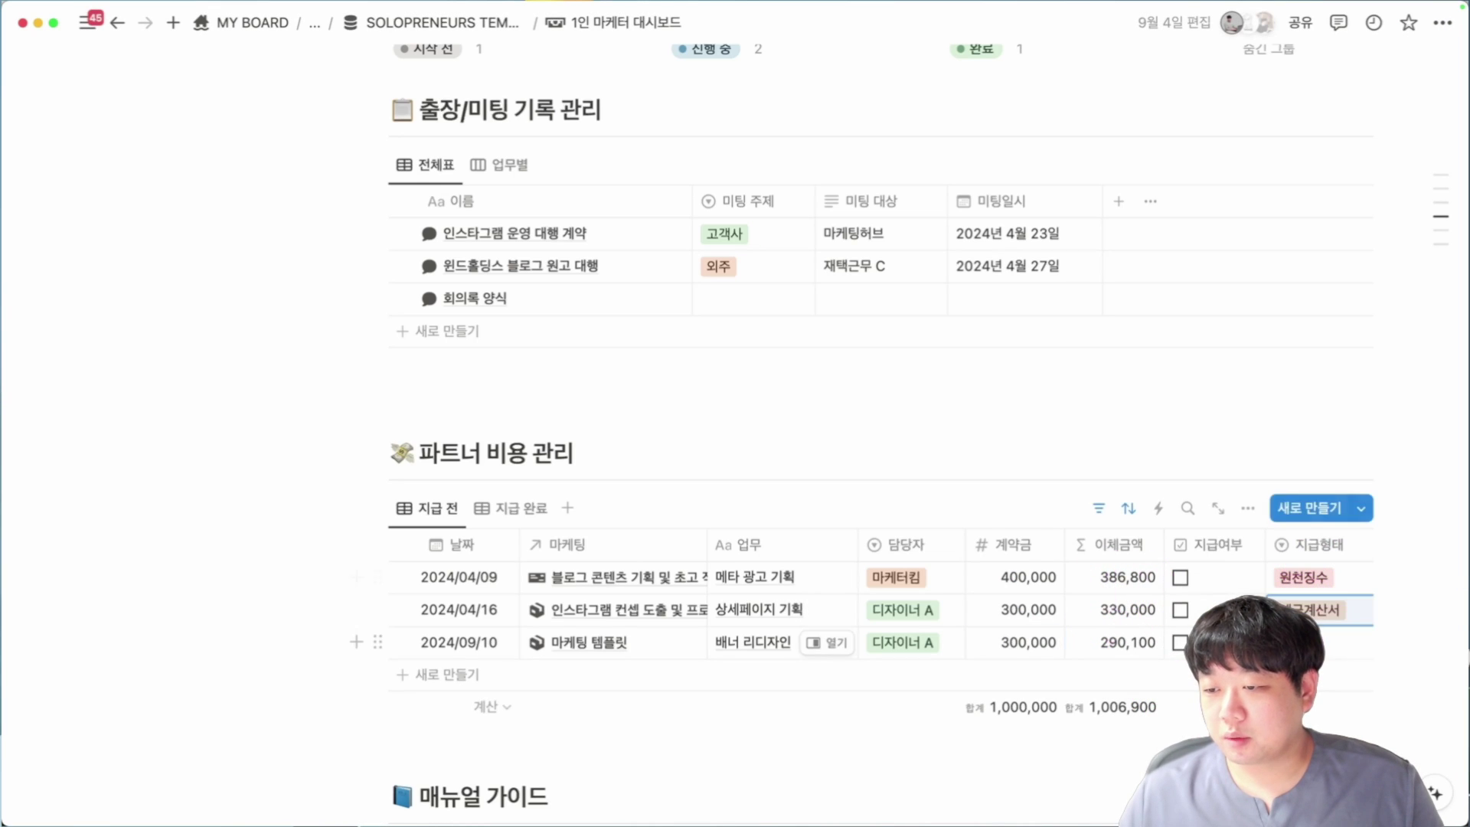
{"action": "left_click", "coordinate": [1317, 643]}
{"action": "left_click", "coordinate": [1043, 611]}
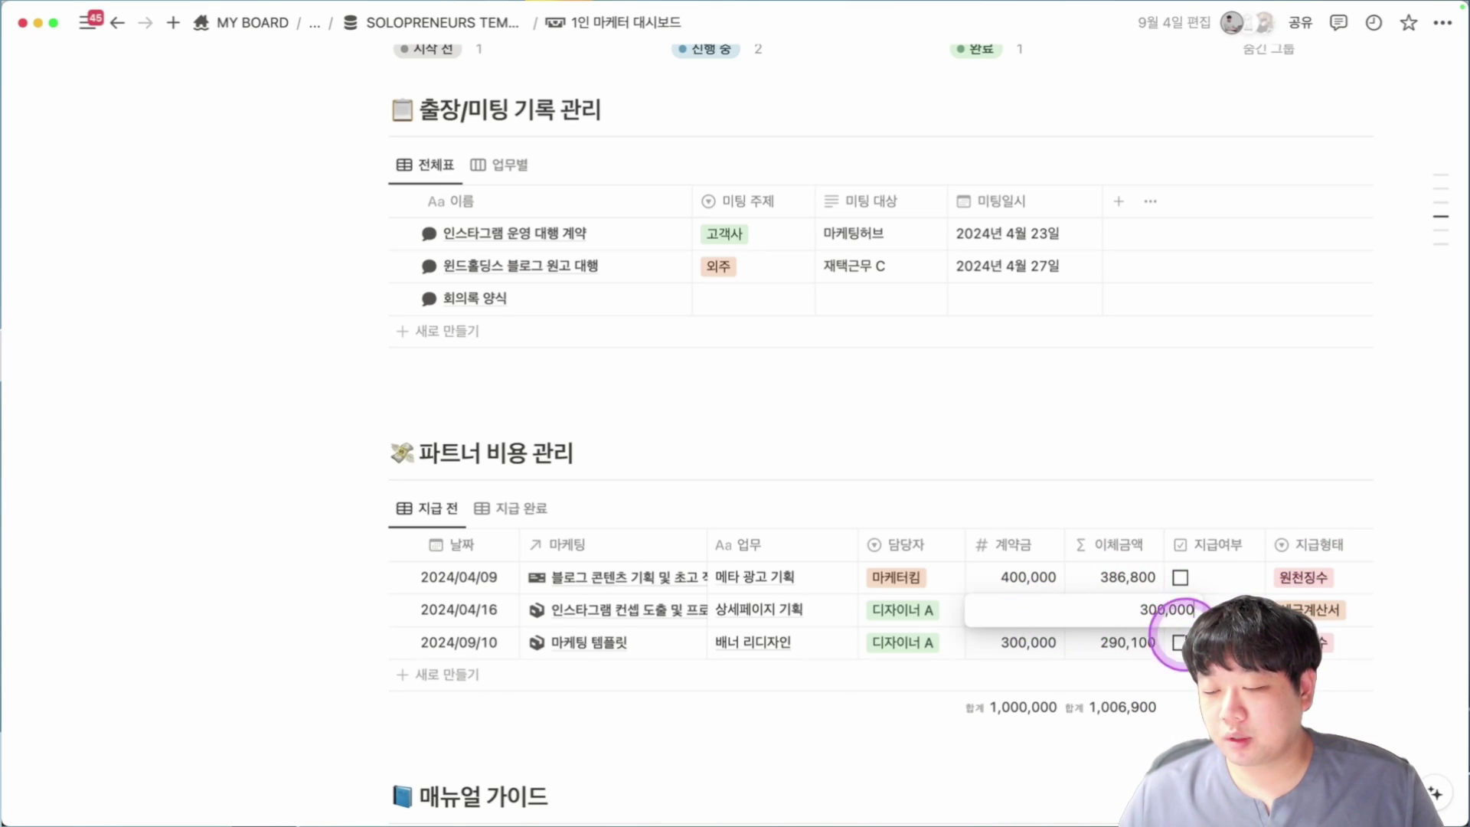
{"action": "scroll", "coordinate": [1192, 688], "scroll_direction": "down", "scroll_amount": 1}
{"action": "scroll", "coordinate": [1192, 688], "scroll_direction": "down", "scroll_amount": 1}
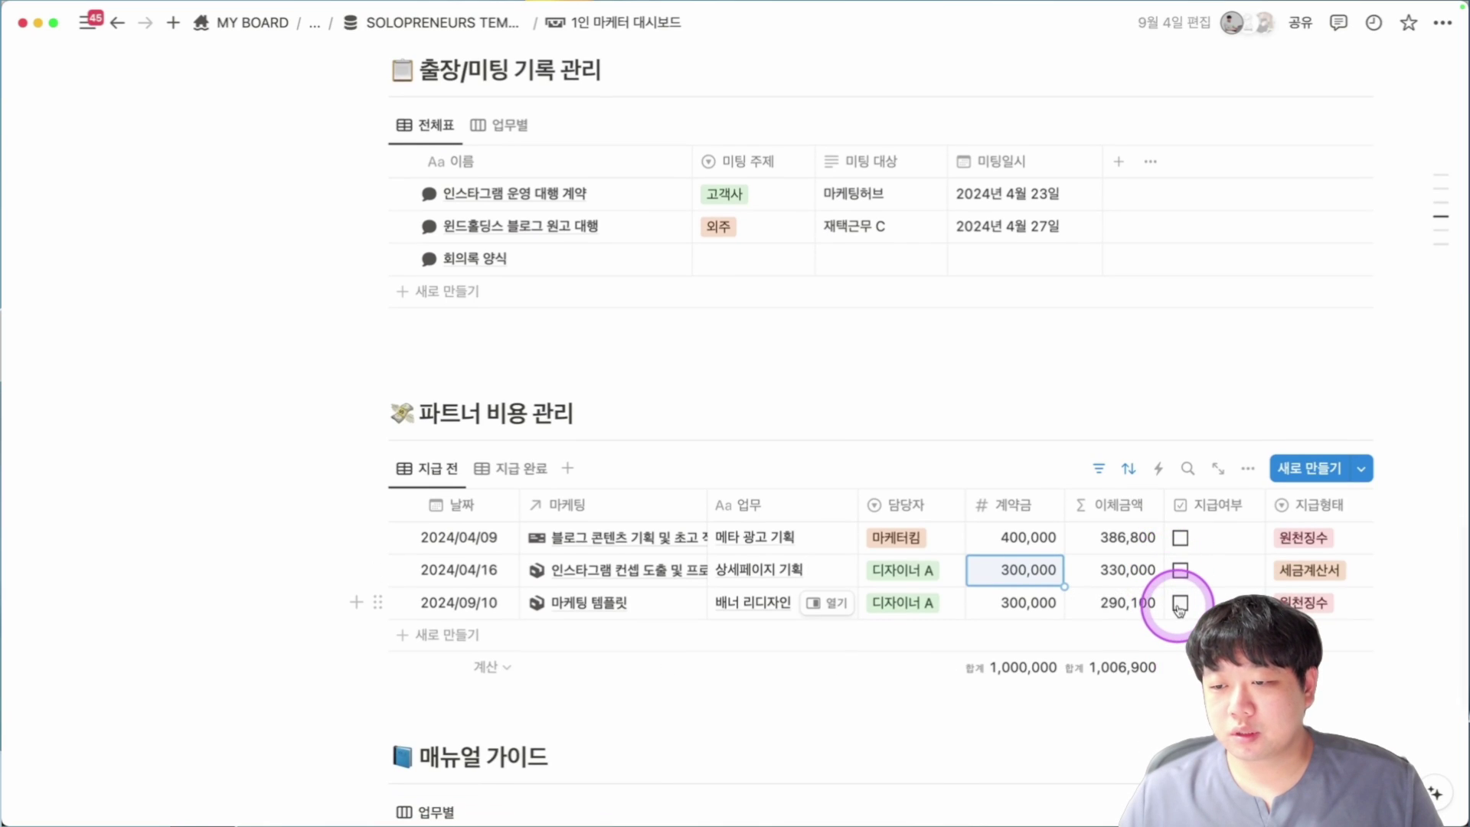
{"action": "scroll", "coordinate": [1175, 609], "scroll_direction": "down", "scroll_amount": 5}
{"action": "scroll", "coordinate": [574, 549], "scroll_direction": "down", "scroll_amount": 5}
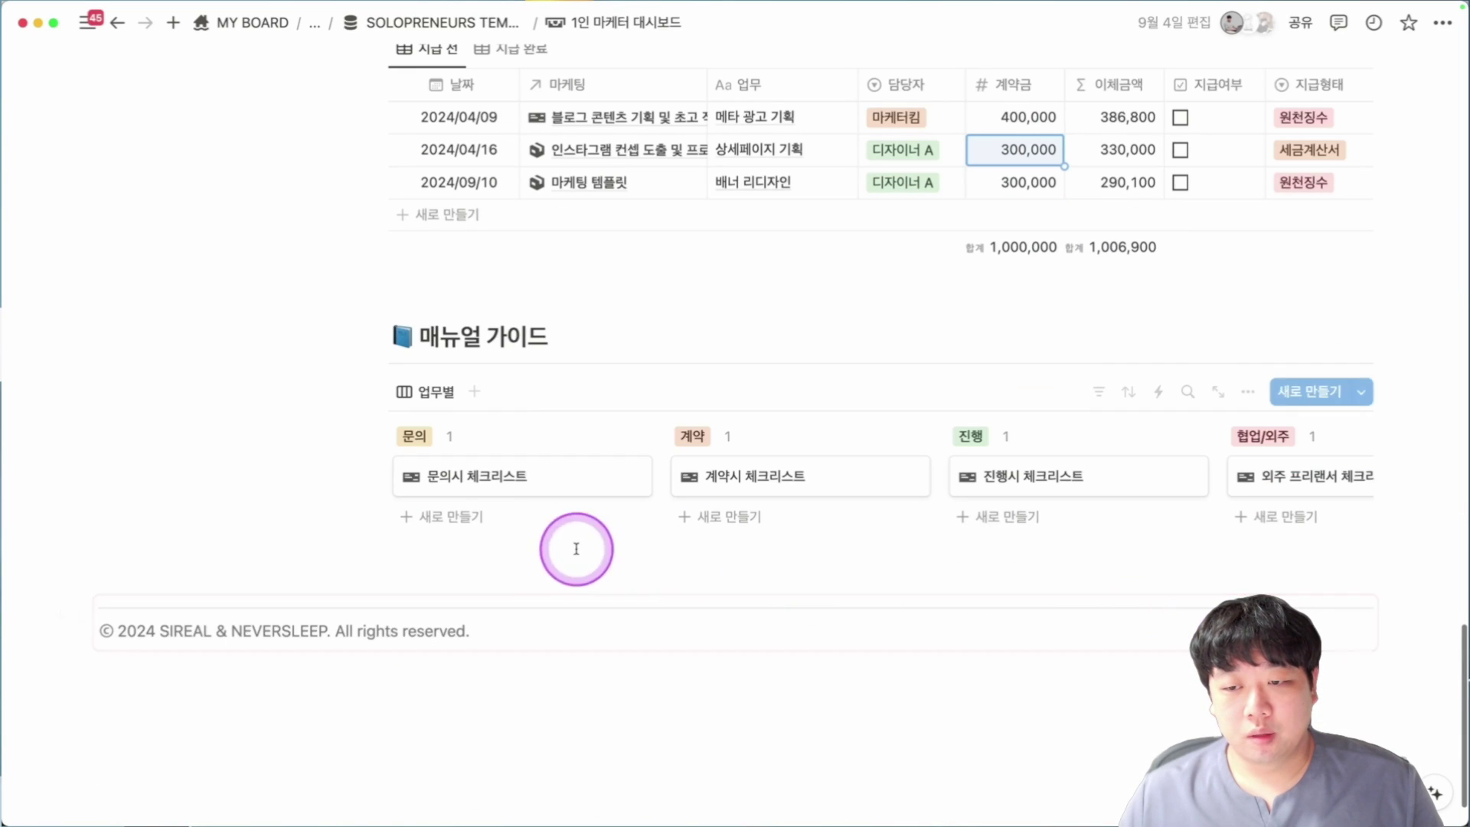
Preview and close the 문의시, 계약시 and 진행시 체크리스트 pages of 매뉴얼 가이드.
{"action": "left_click", "coordinate": [479, 482]}
{"action": "scroll", "coordinate": [1040, 584], "scroll_direction": "down", "scroll_amount": 10}
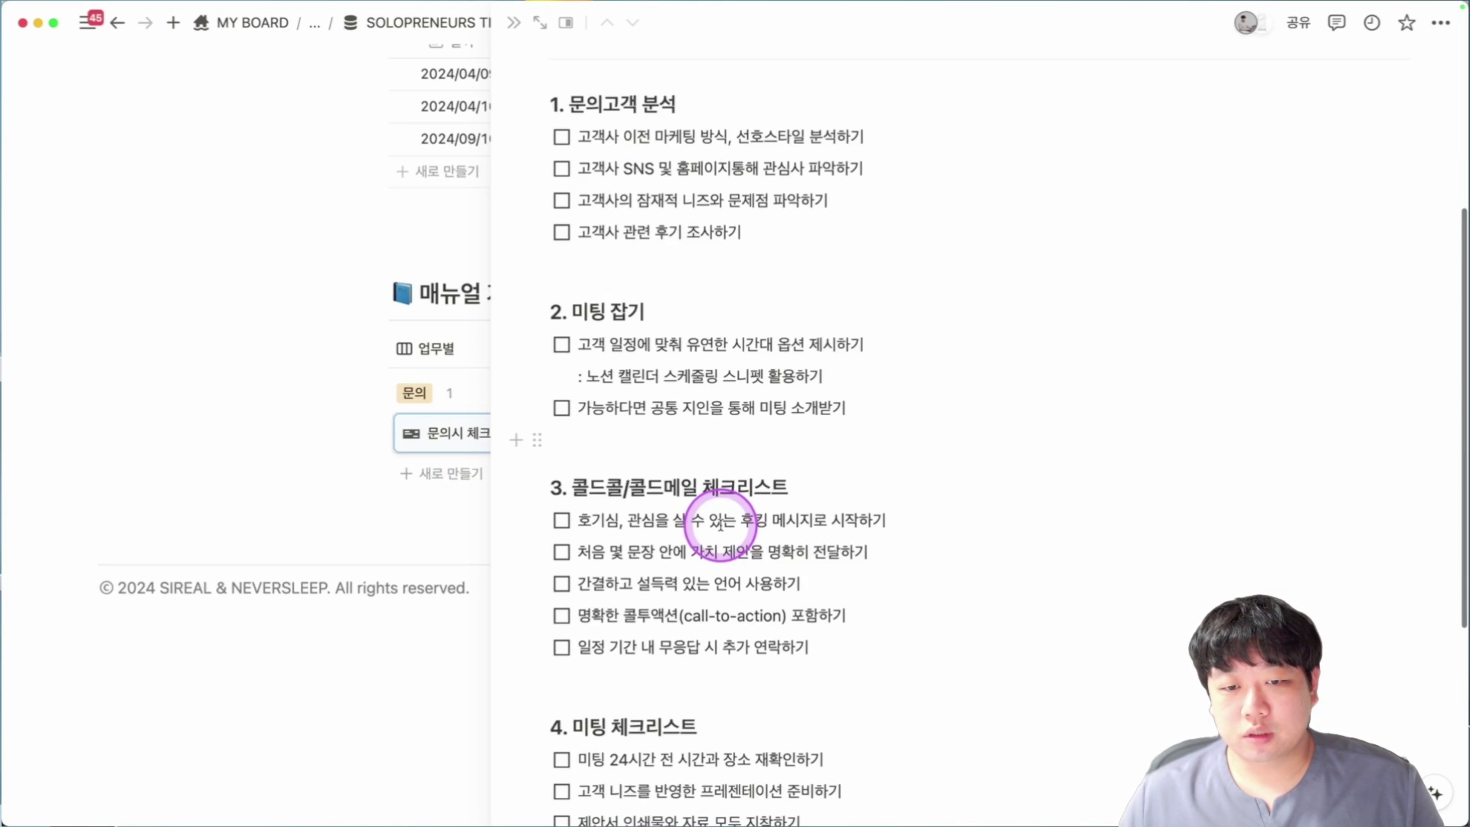
{"action": "key", "text": "Escape"}
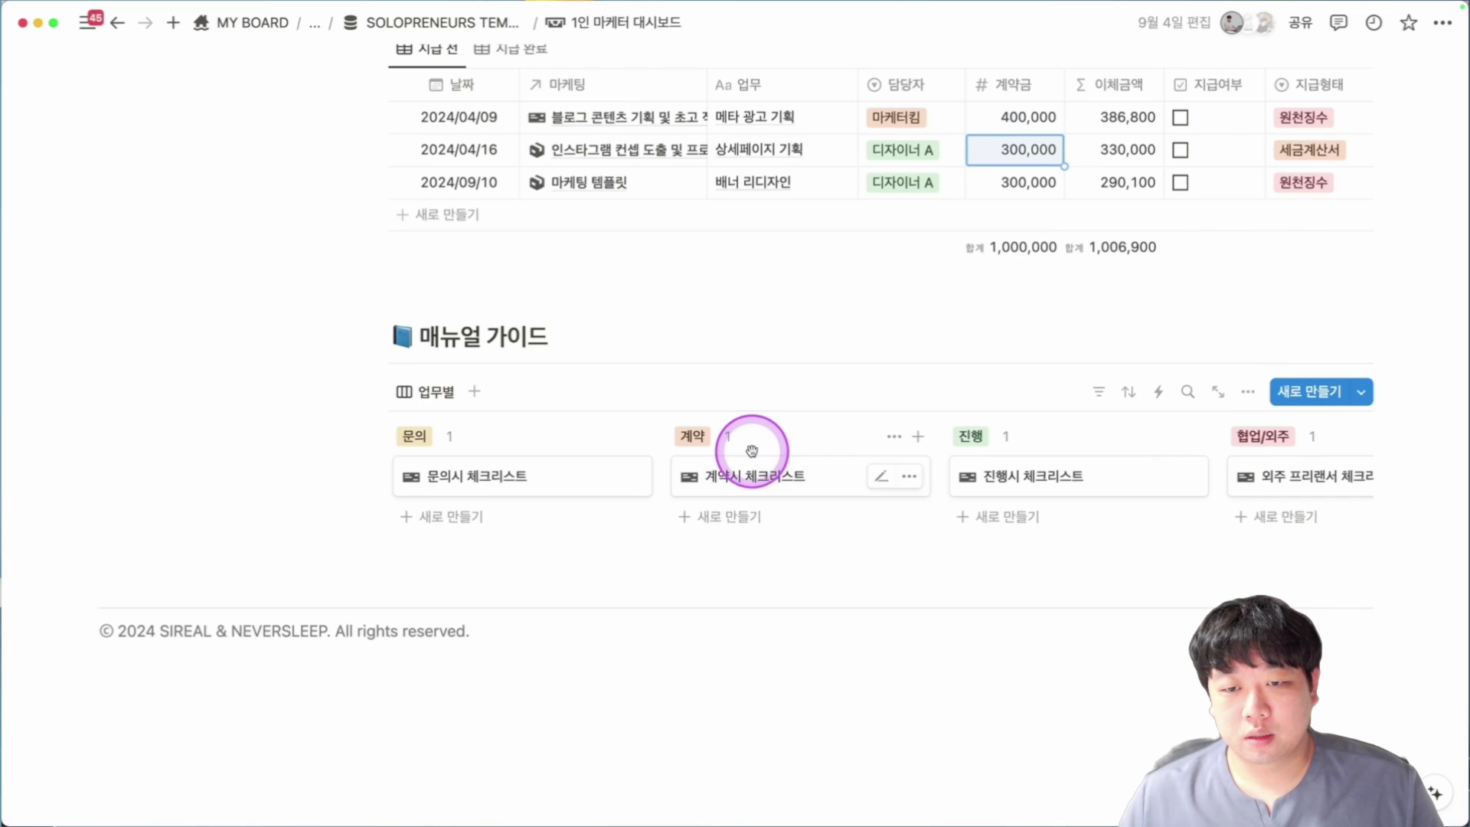
{"action": "left_click", "coordinate": [755, 473]}
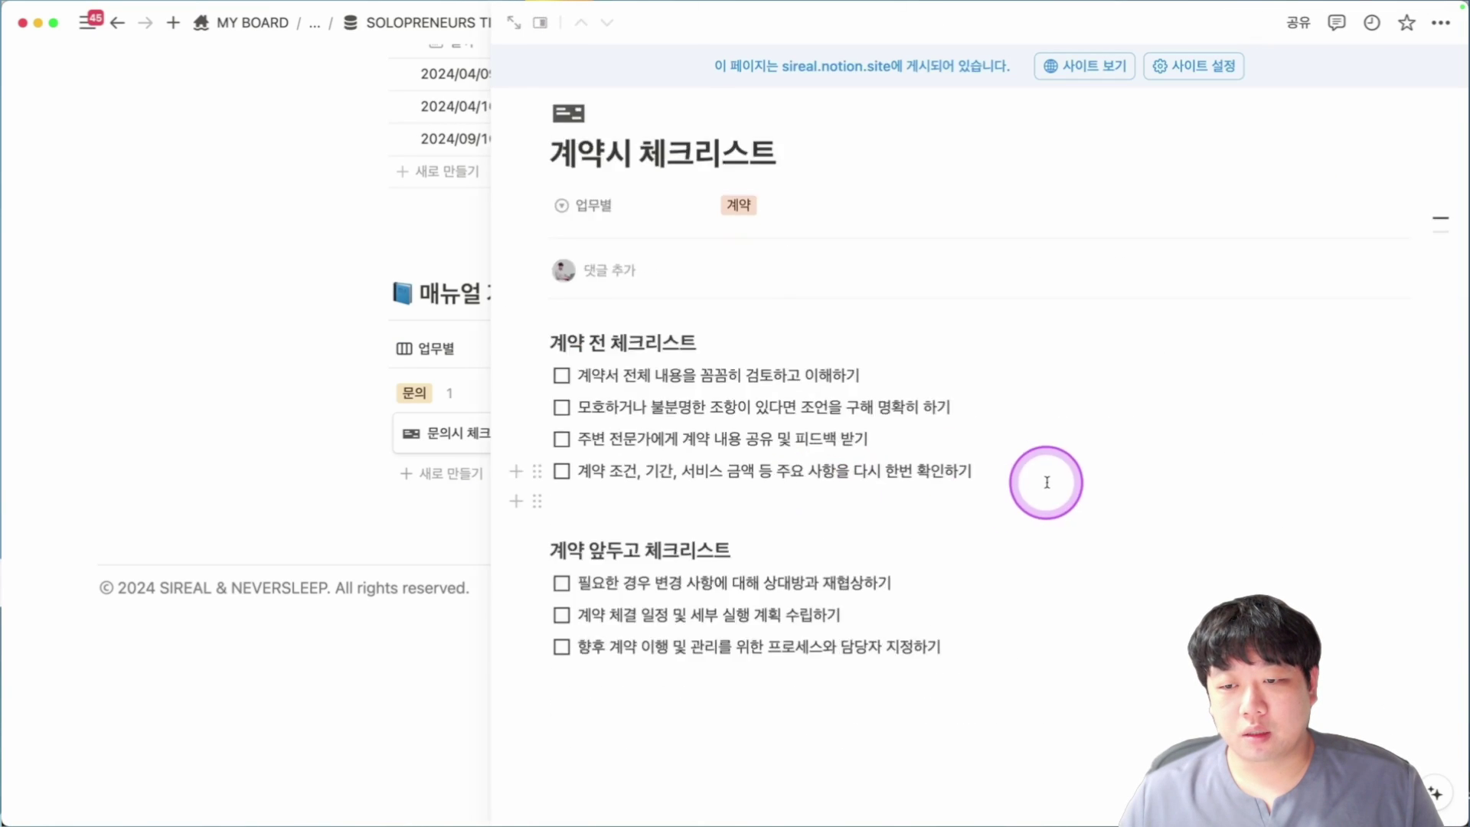
{"action": "key", "text": "Escape"}
{"action": "left_click", "coordinate": [1100, 470]}
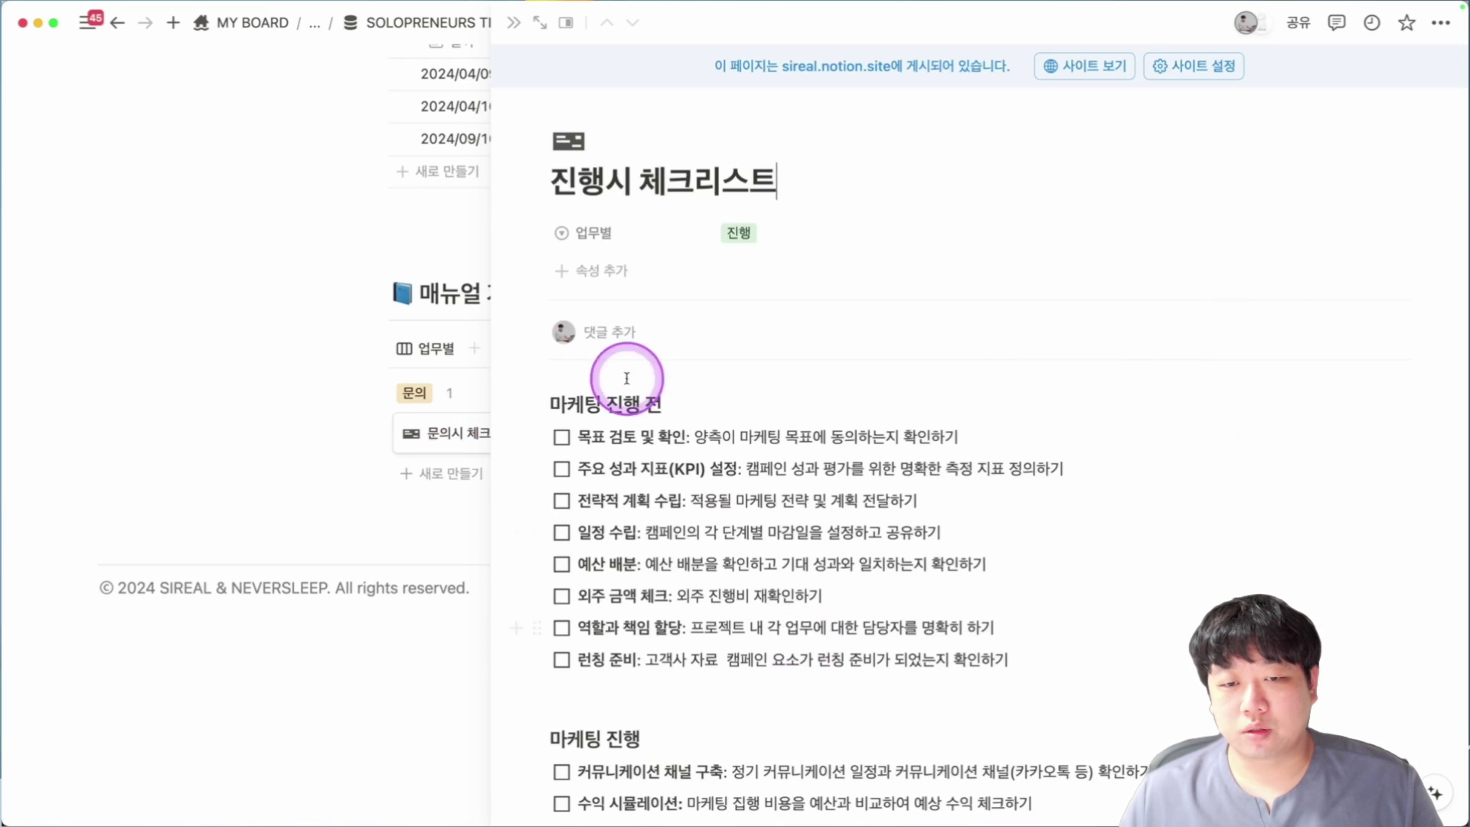
{"action": "scroll", "coordinate": [529, 699], "scroll_direction": "down", "scroll_amount": 3}
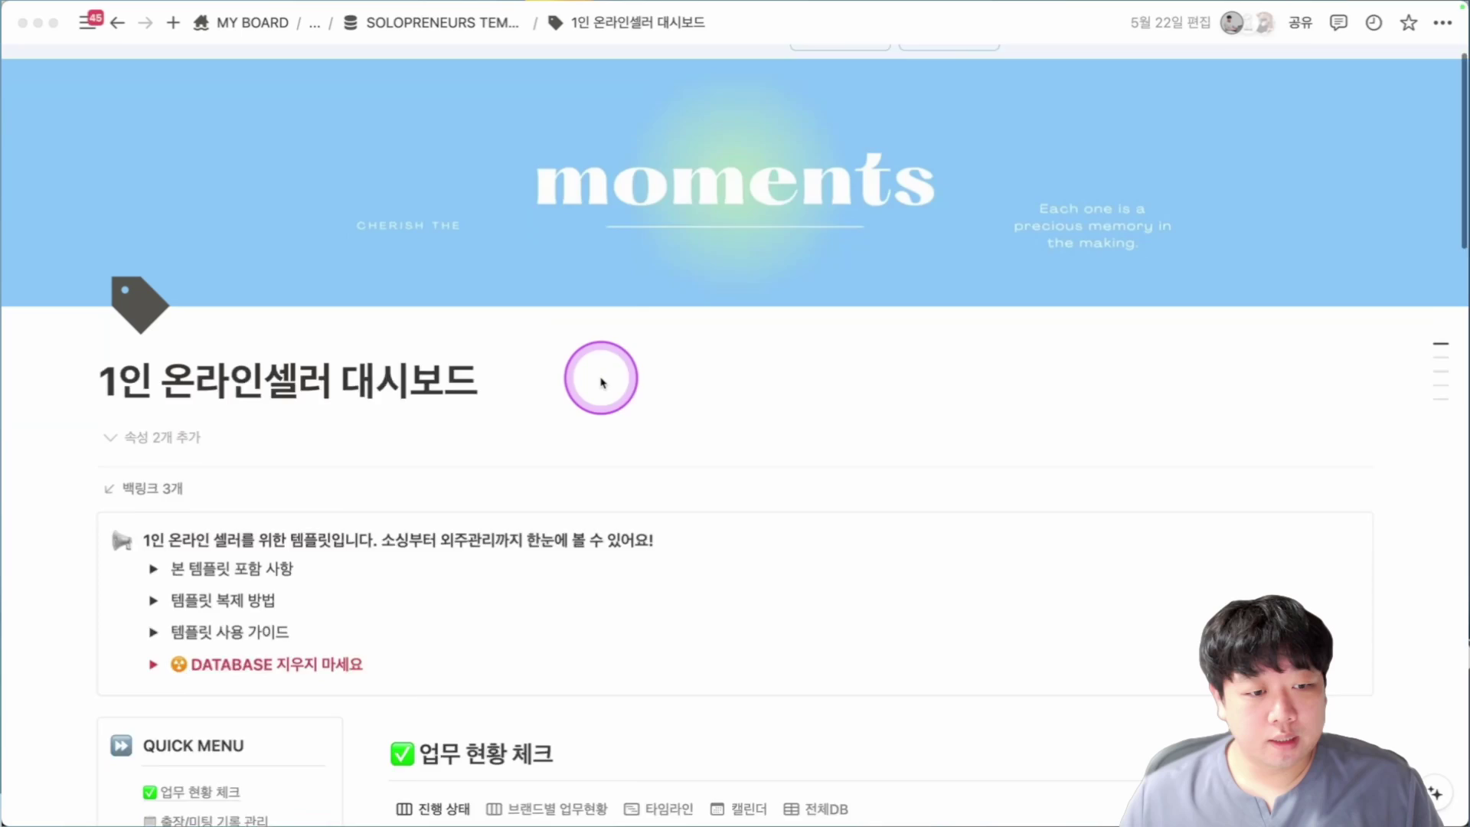
Expand and collapse the 본 템플릿 포함 사항 toggle, then switch 업무 현황 체크 to the 전체DB table.
{"action": "scroll", "coordinate": [602, 381], "scroll_direction": "down", "scroll_amount": 3}
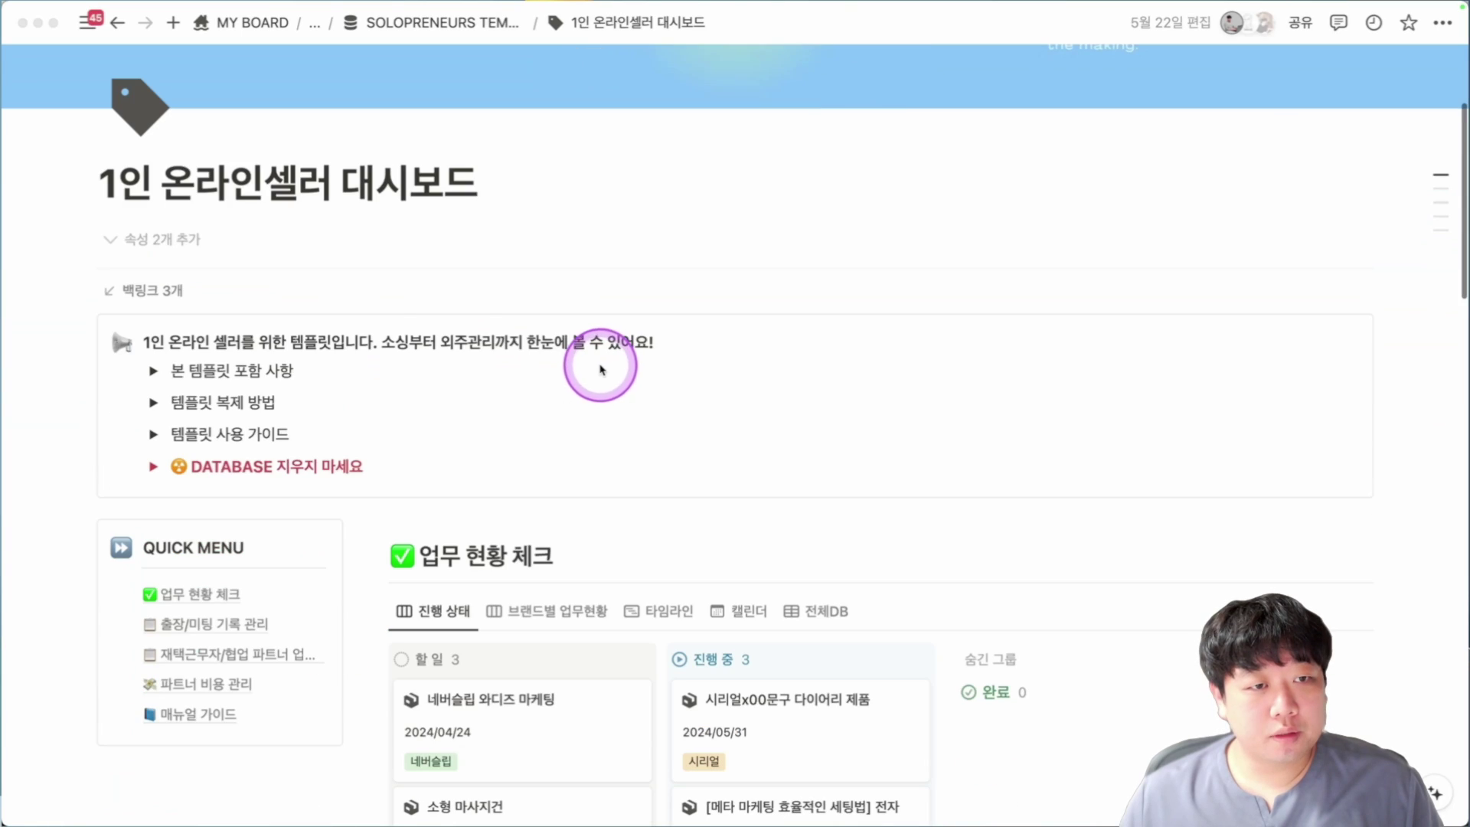
{"action": "scroll", "coordinate": [664, 399], "scroll_direction": "down", "scroll_amount": 2}
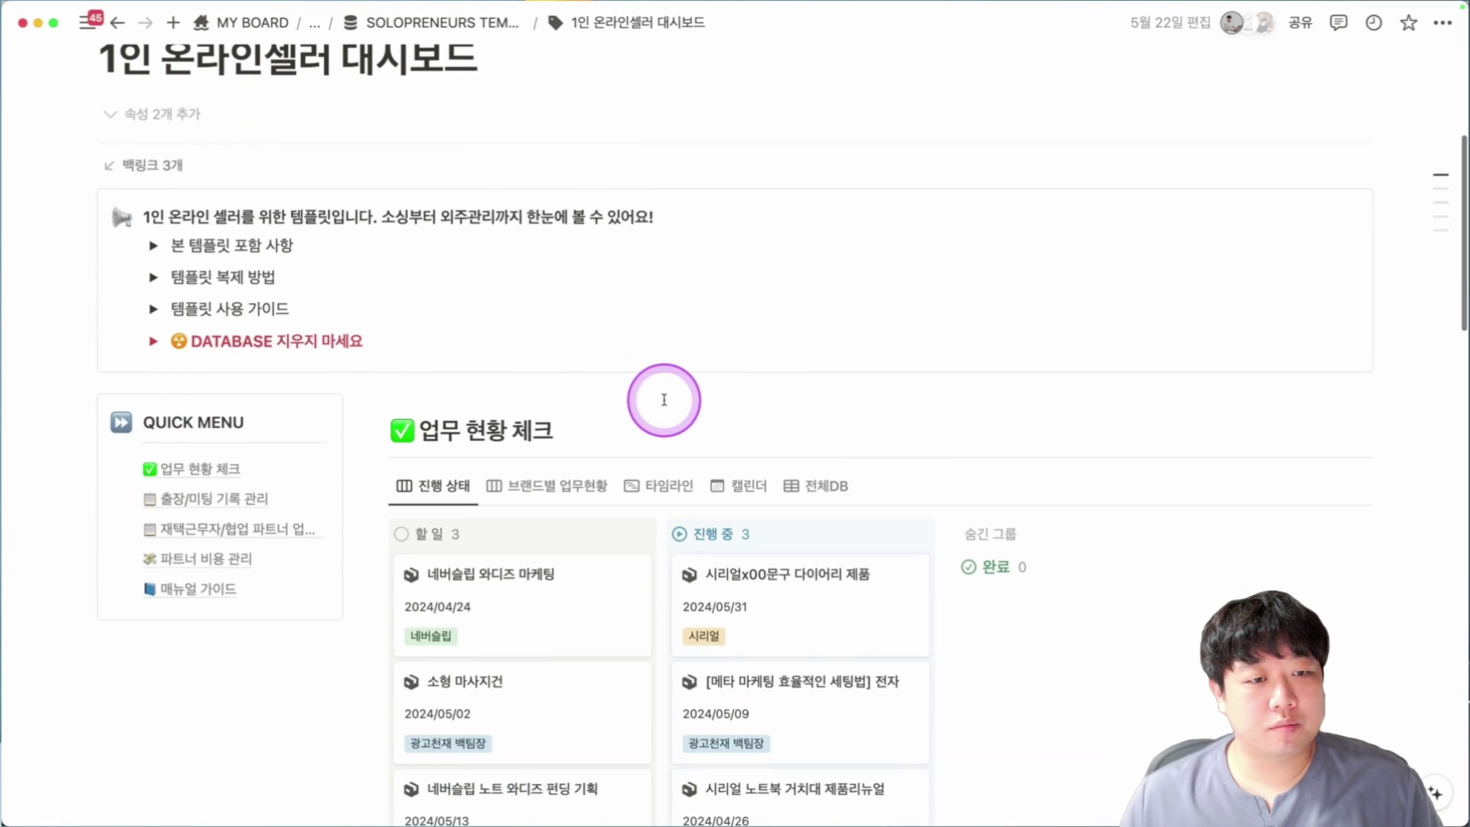
{"action": "left_click", "coordinate": [156, 235]}
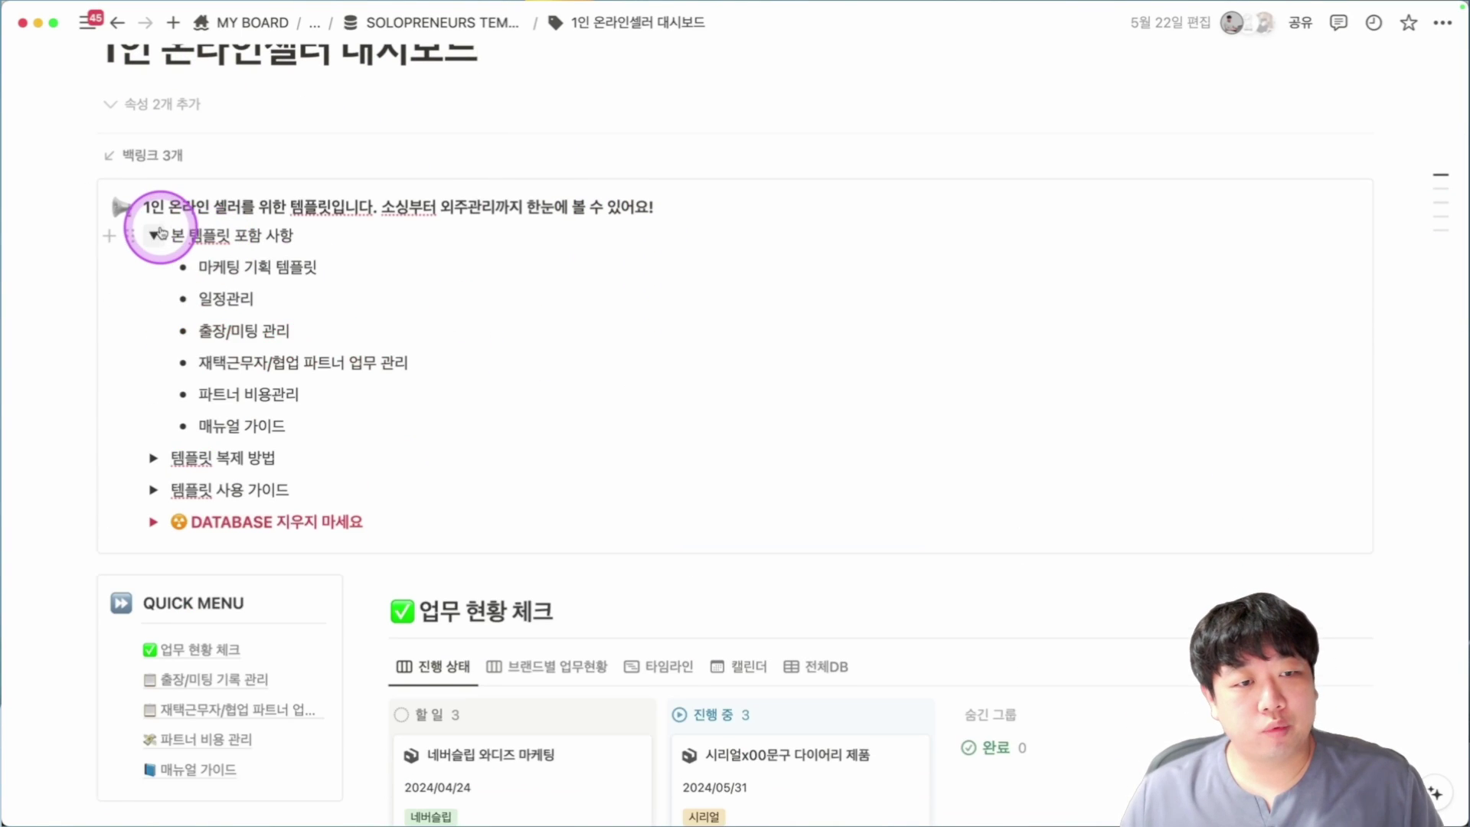
{"action": "scroll", "coordinate": [164, 233], "scroll_direction": "down", "scroll_amount": 1}
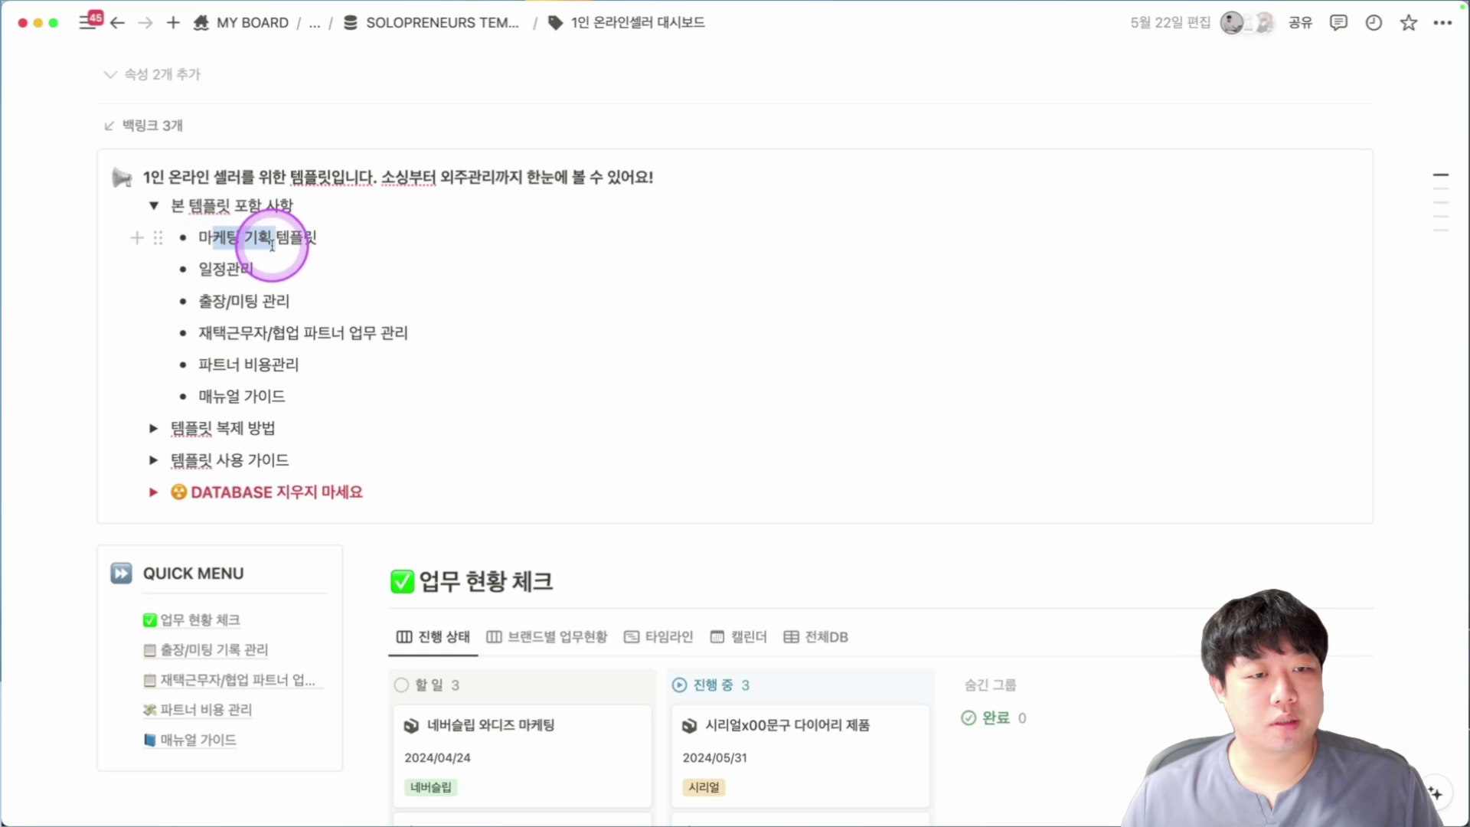
{"action": "left_click_drag", "start_coordinate": [272, 245], "coordinate": [230, 295]}
{"action": "left_click", "coordinate": [260, 301]}
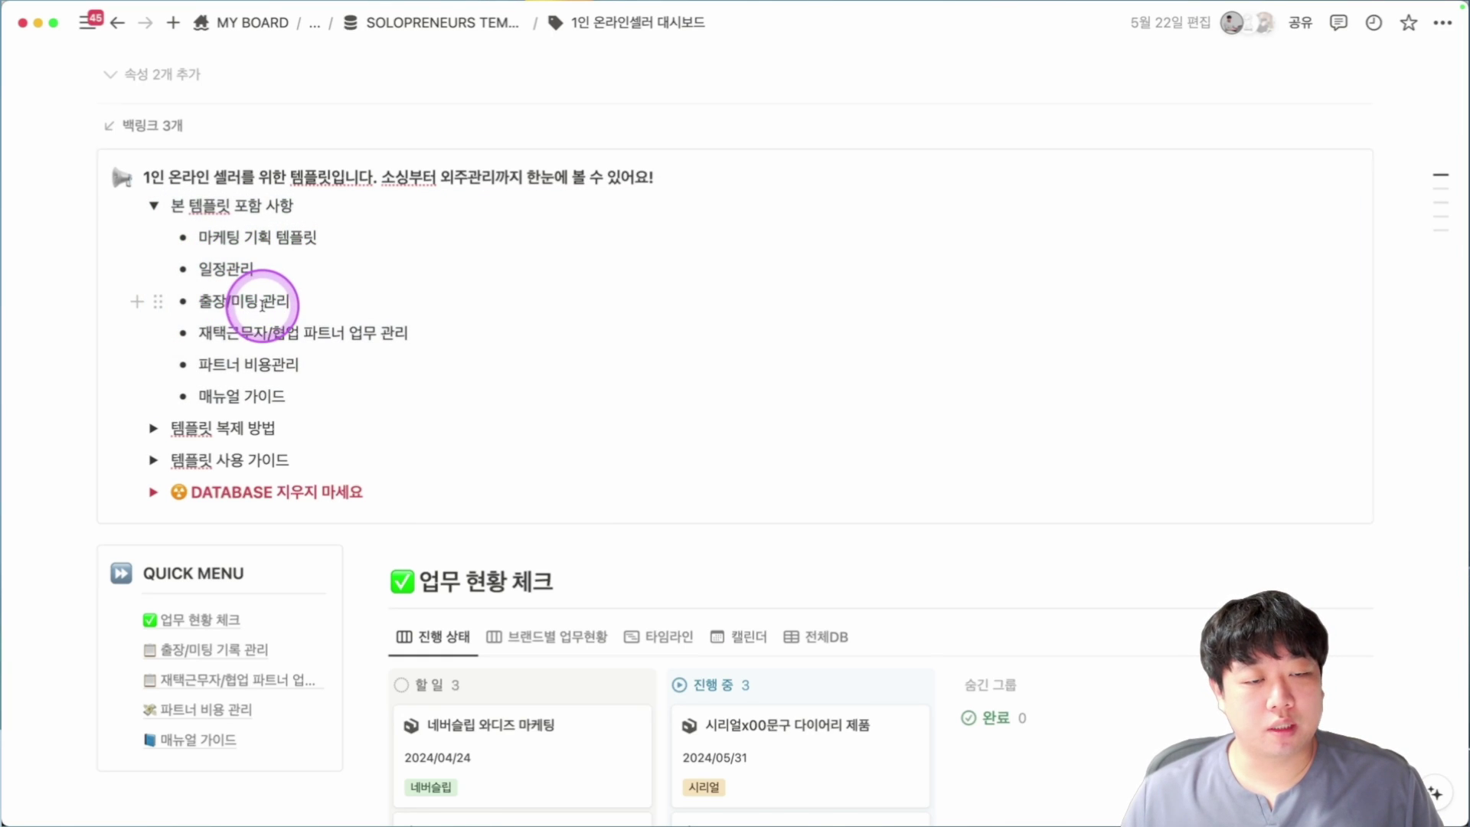
{"action": "scroll", "coordinate": [270, 326], "scroll_direction": "down", "scroll_amount": 1}
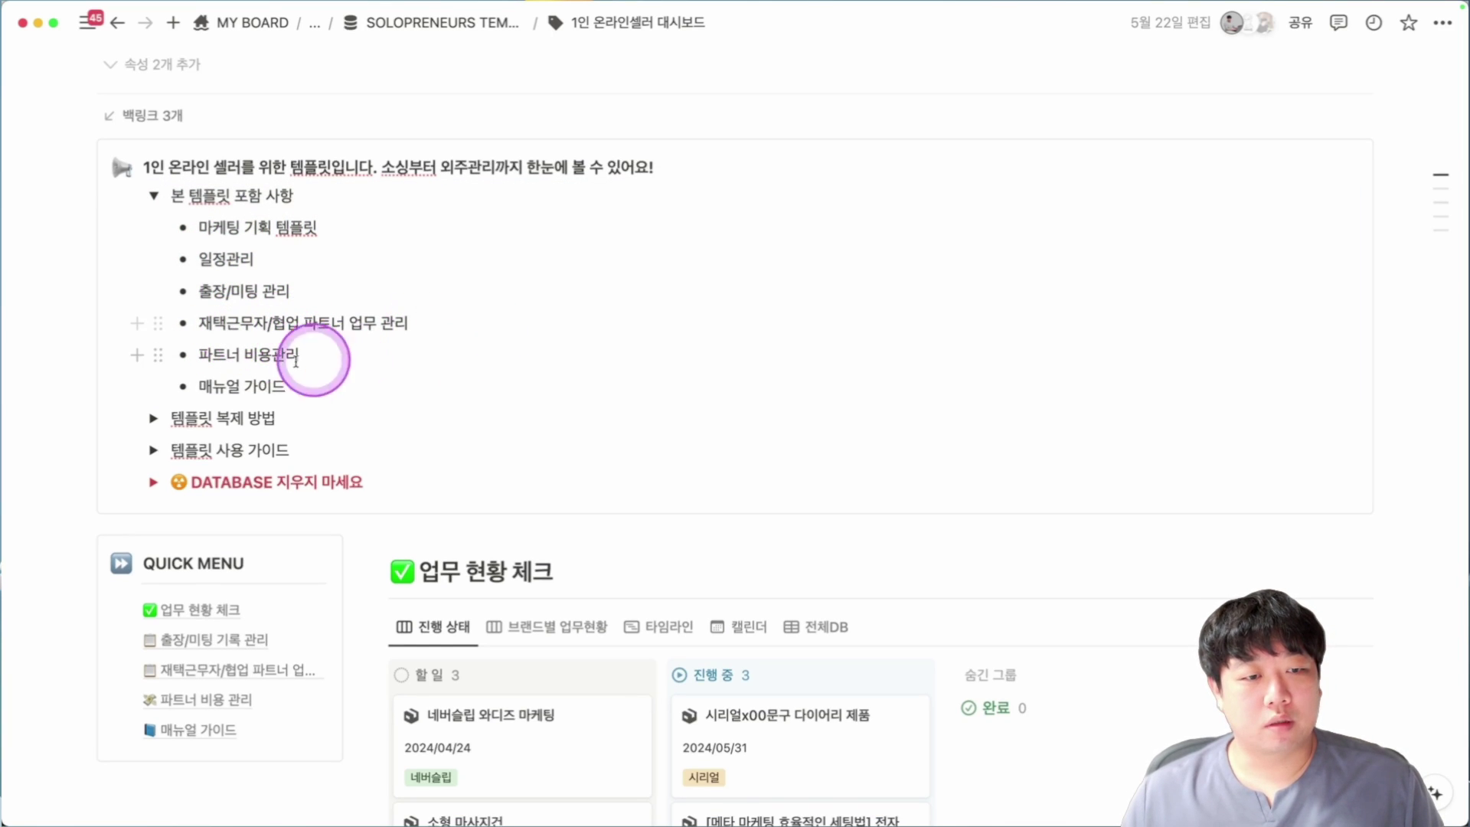
{"action": "left_click", "coordinate": [155, 196]}
{"action": "scroll", "coordinate": [834, 378], "scroll_direction": "down", "scroll_amount": 3}
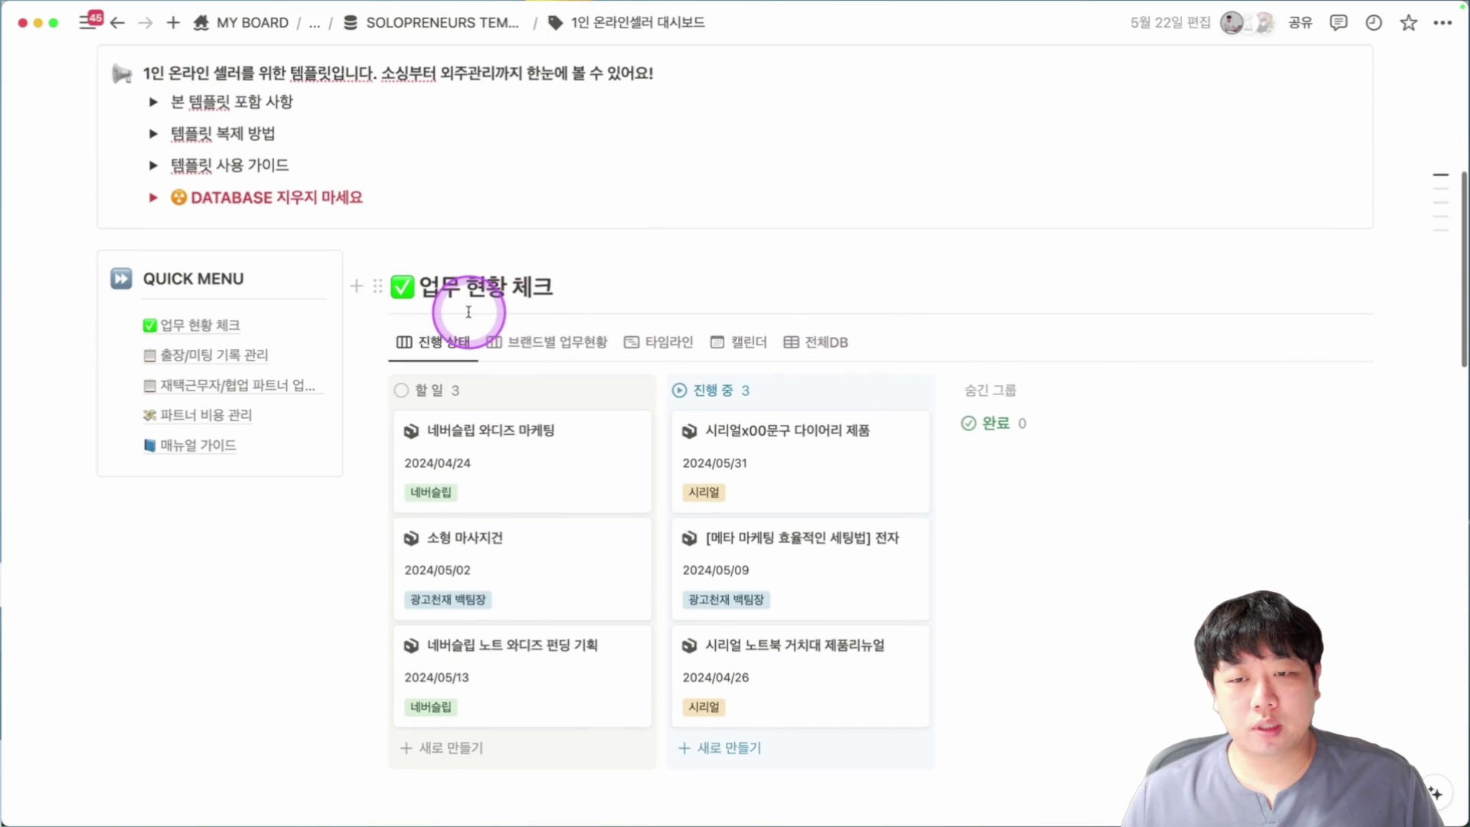
{"action": "left_click", "coordinate": [793, 342]}
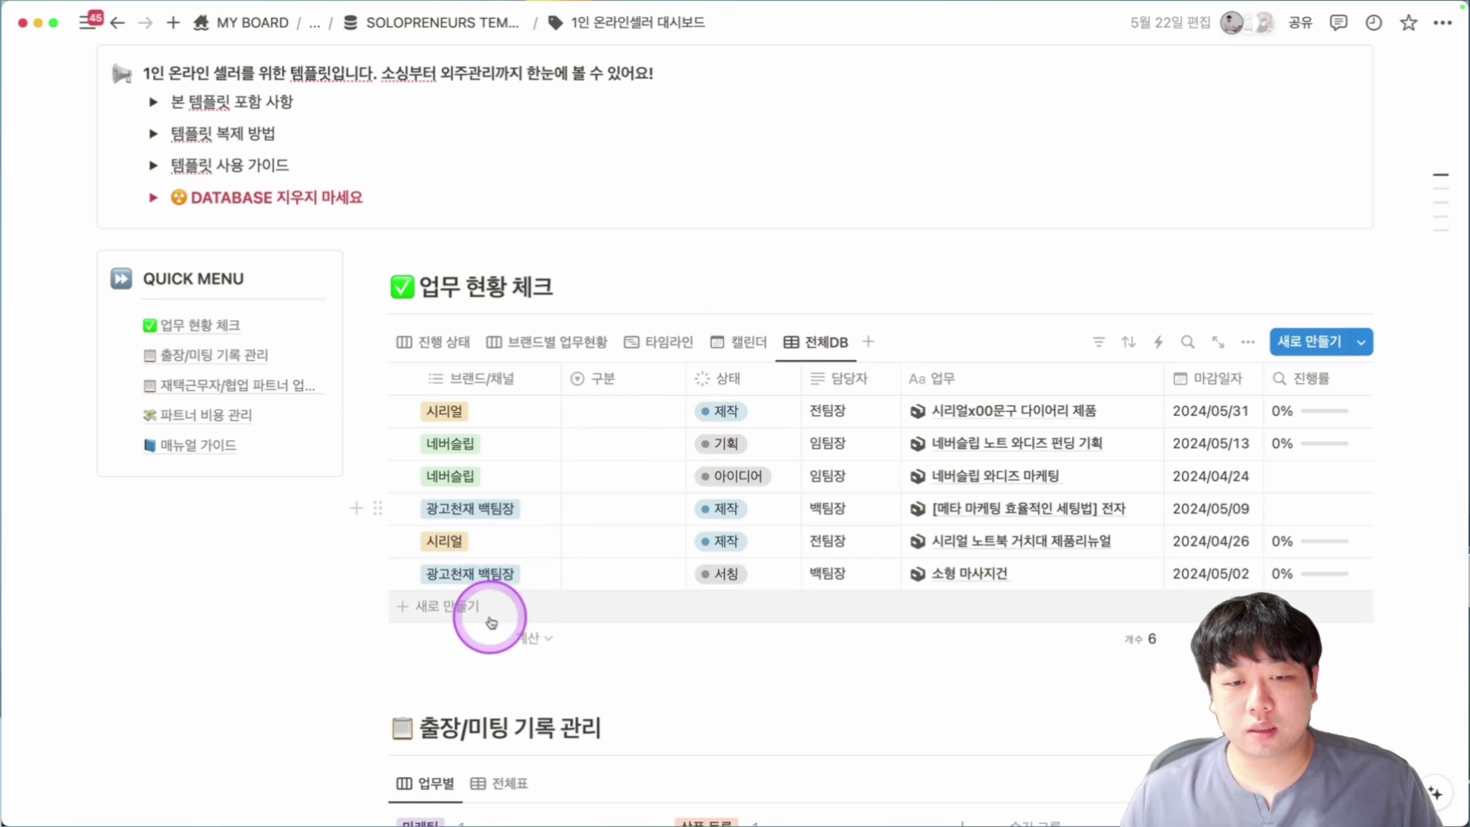
Add a 제품소싱/판매 템플릿 task row with brand 시리얼, leaving 구분 and status unchanged.
{"action": "left_click", "coordinate": [454, 598]}
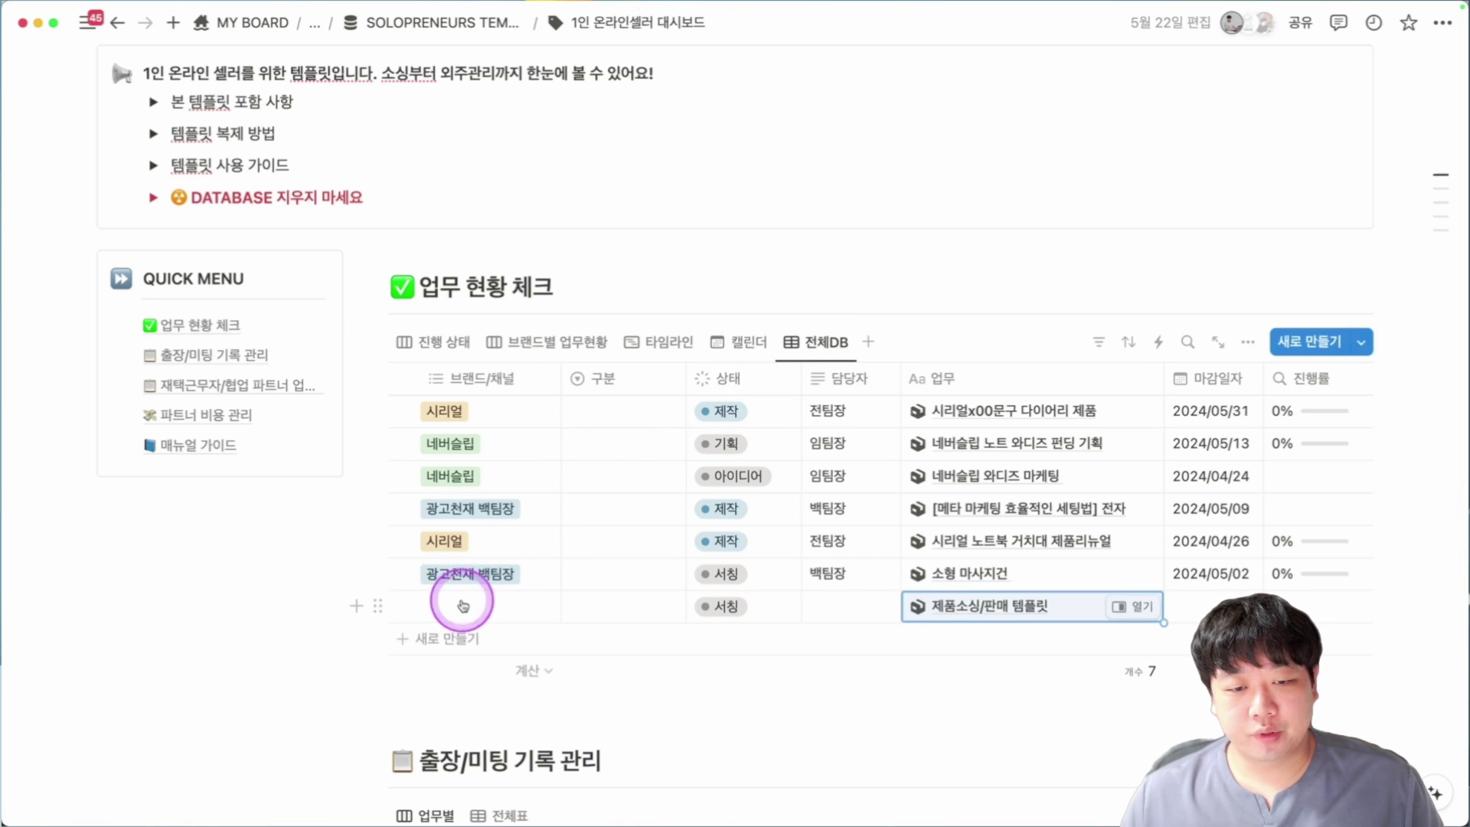
{"action": "left_click", "coordinate": [459, 604]}
{"action": "key", "text": "Escape"}
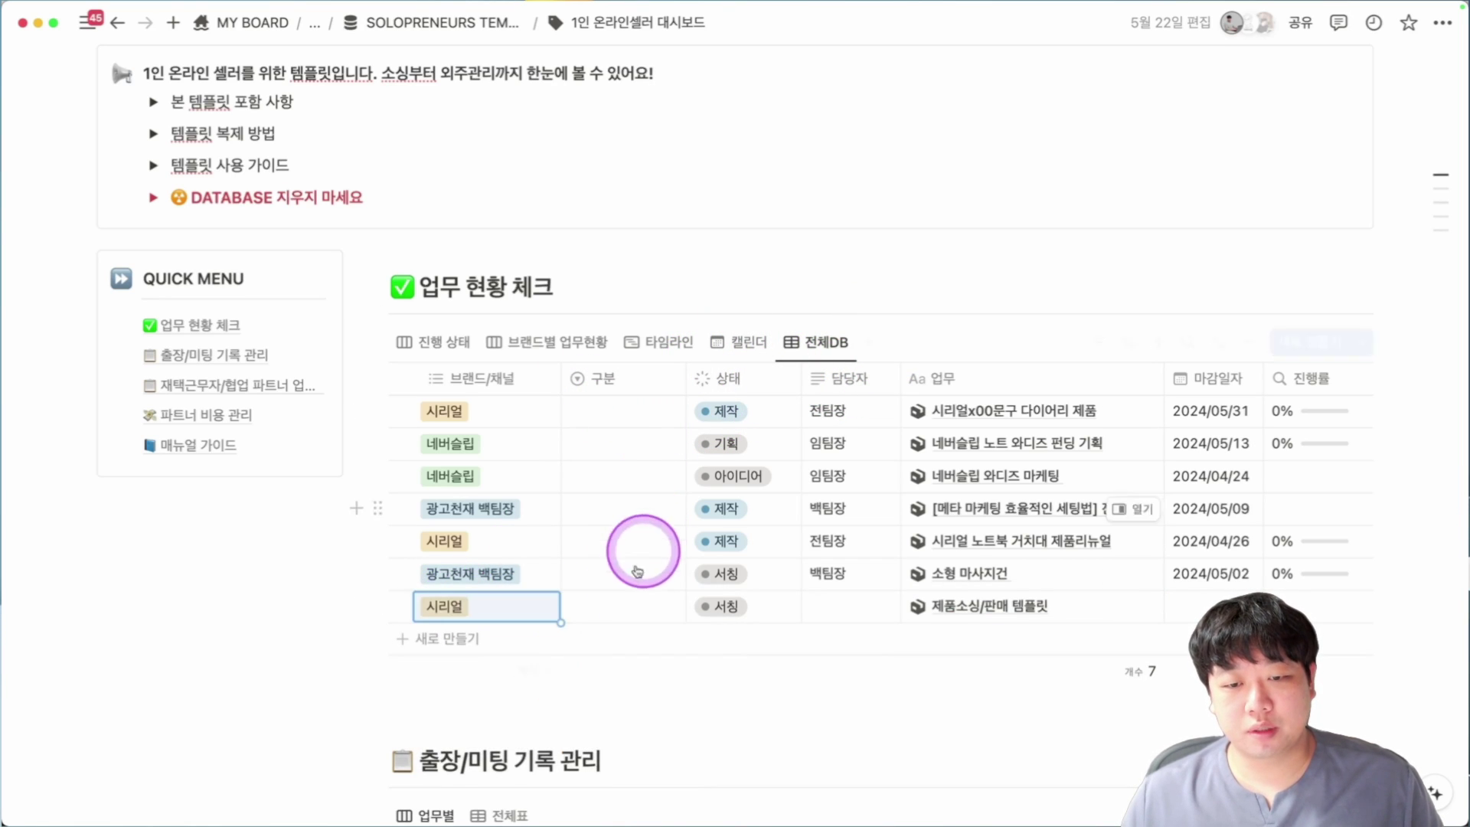
{"action": "left_click", "coordinate": [611, 605]}
{"action": "left_click", "coordinate": [617, 582]}
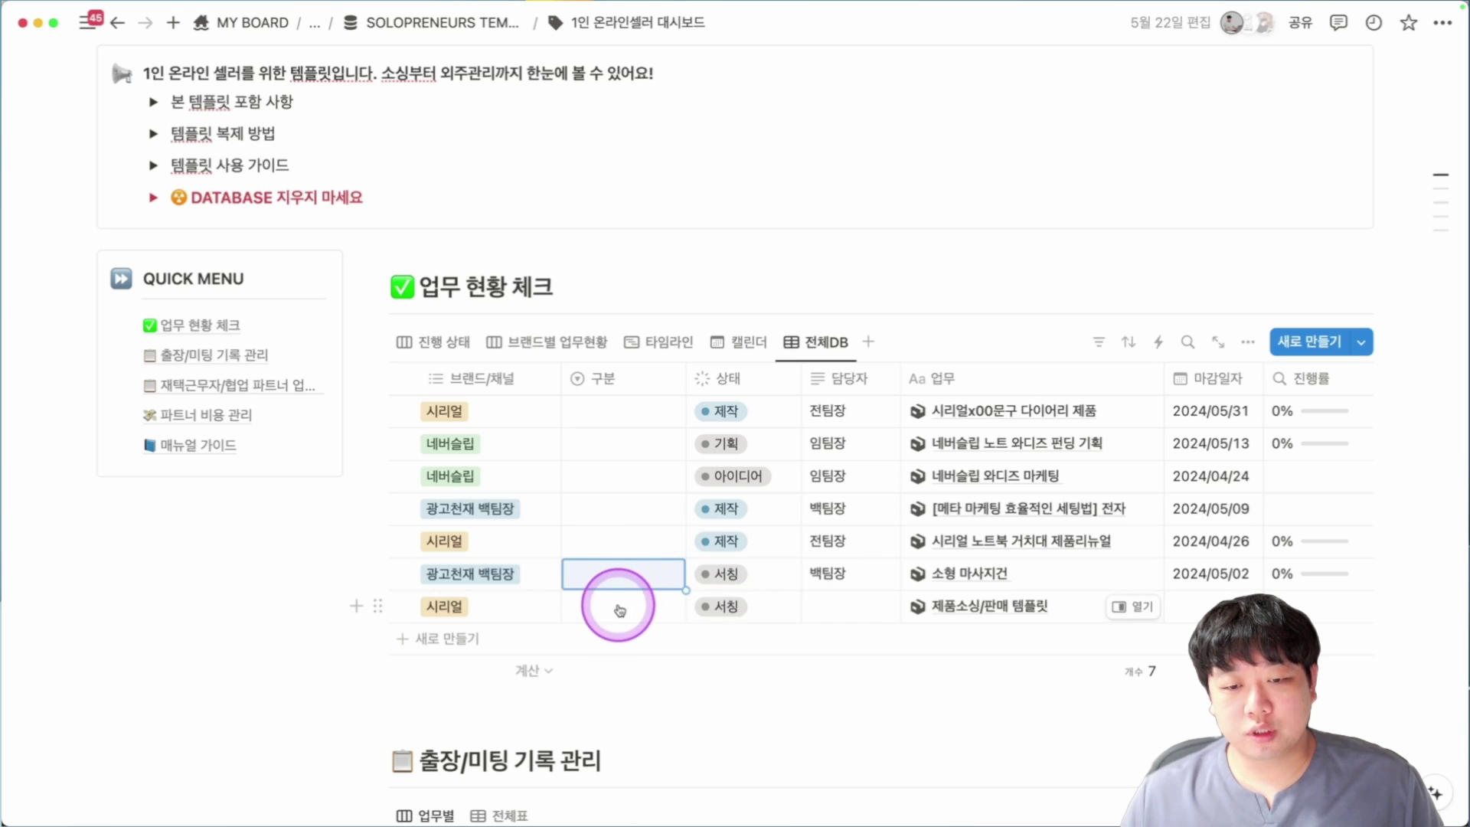
{"action": "left_click", "coordinate": [637, 423]}
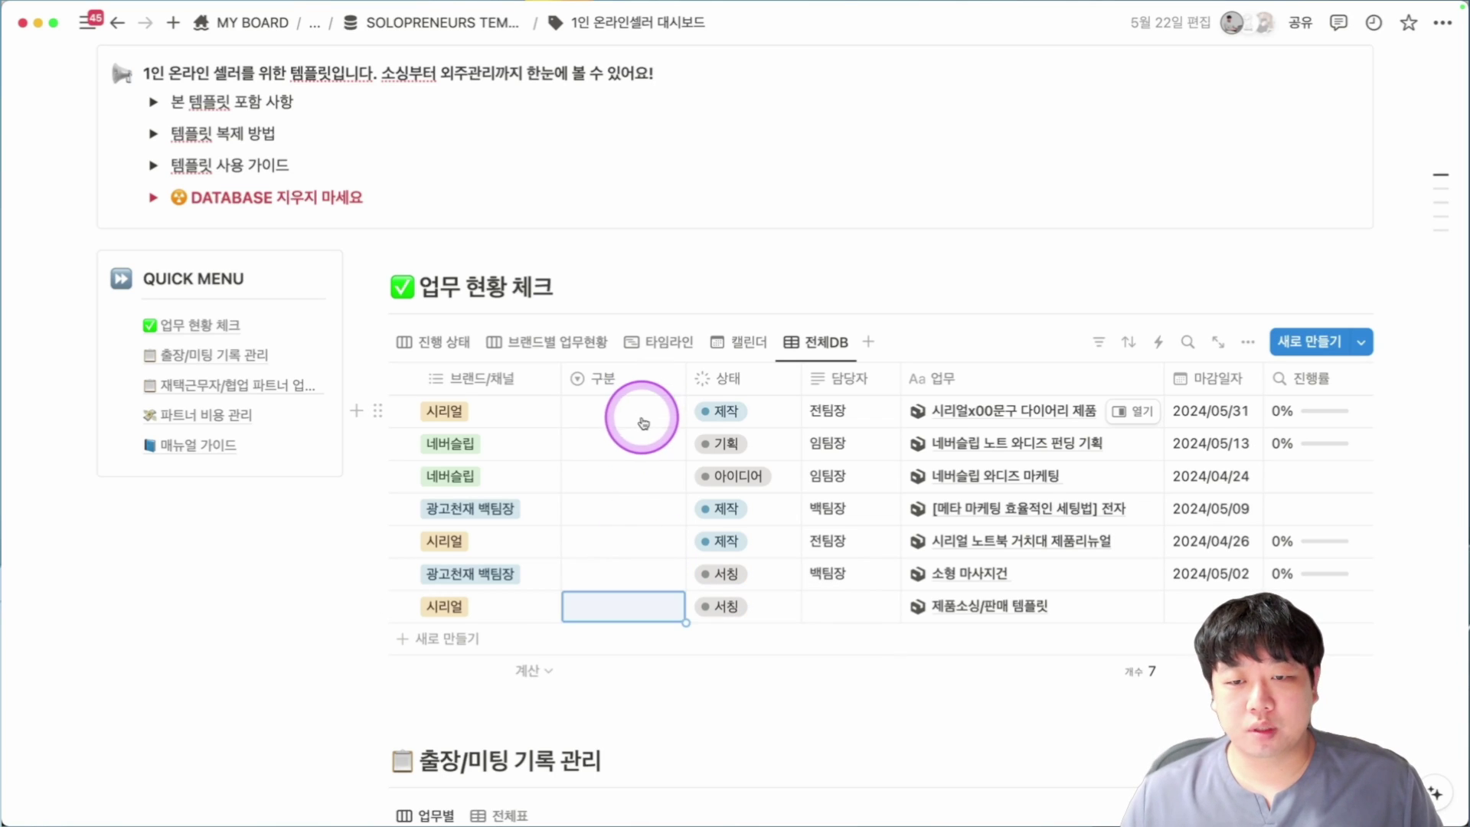
{"action": "left_click", "coordinate": [734, 444]}
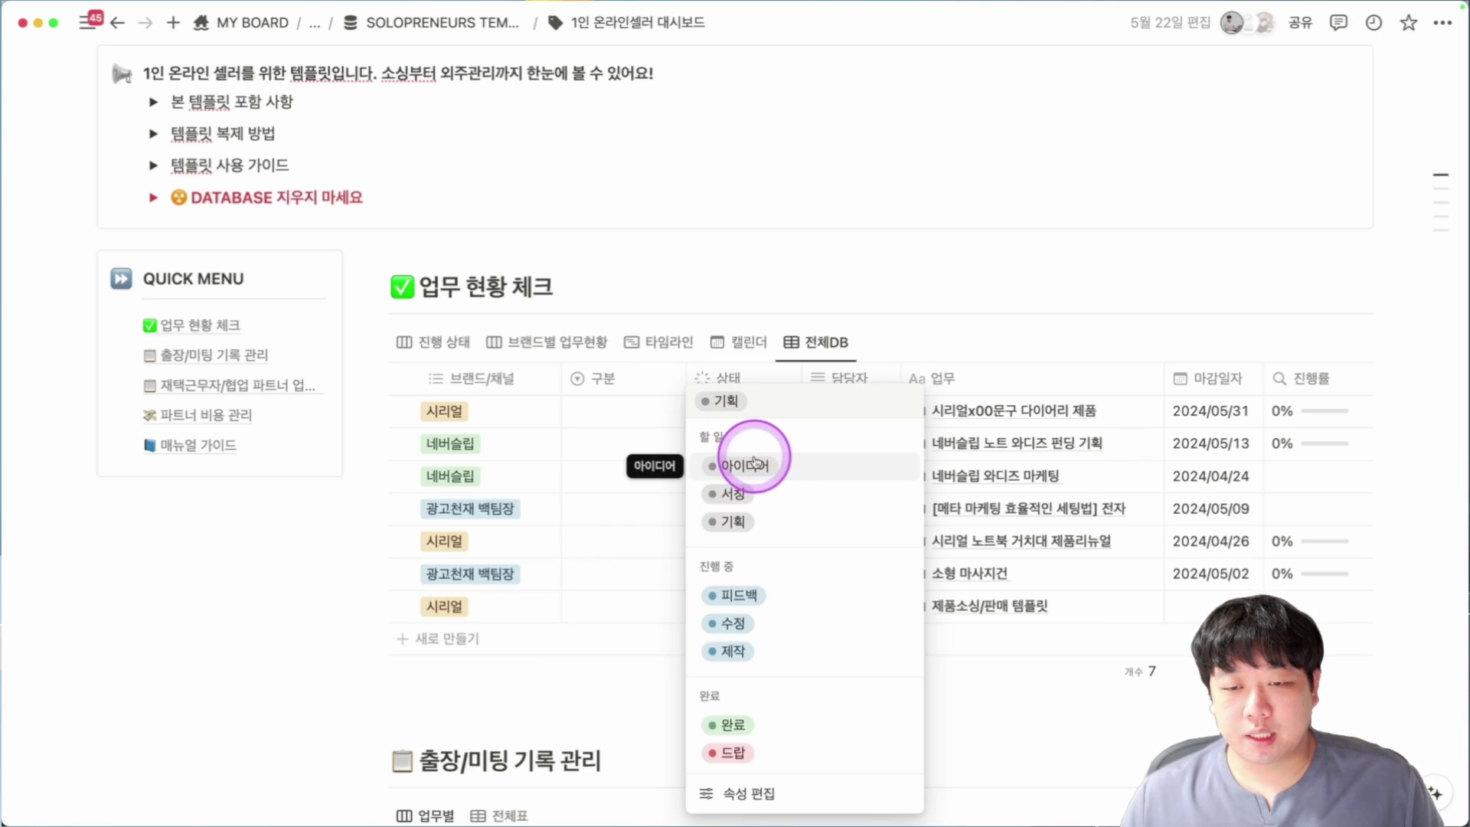
{"action": "left_click", "coordinate": [621, 726]}
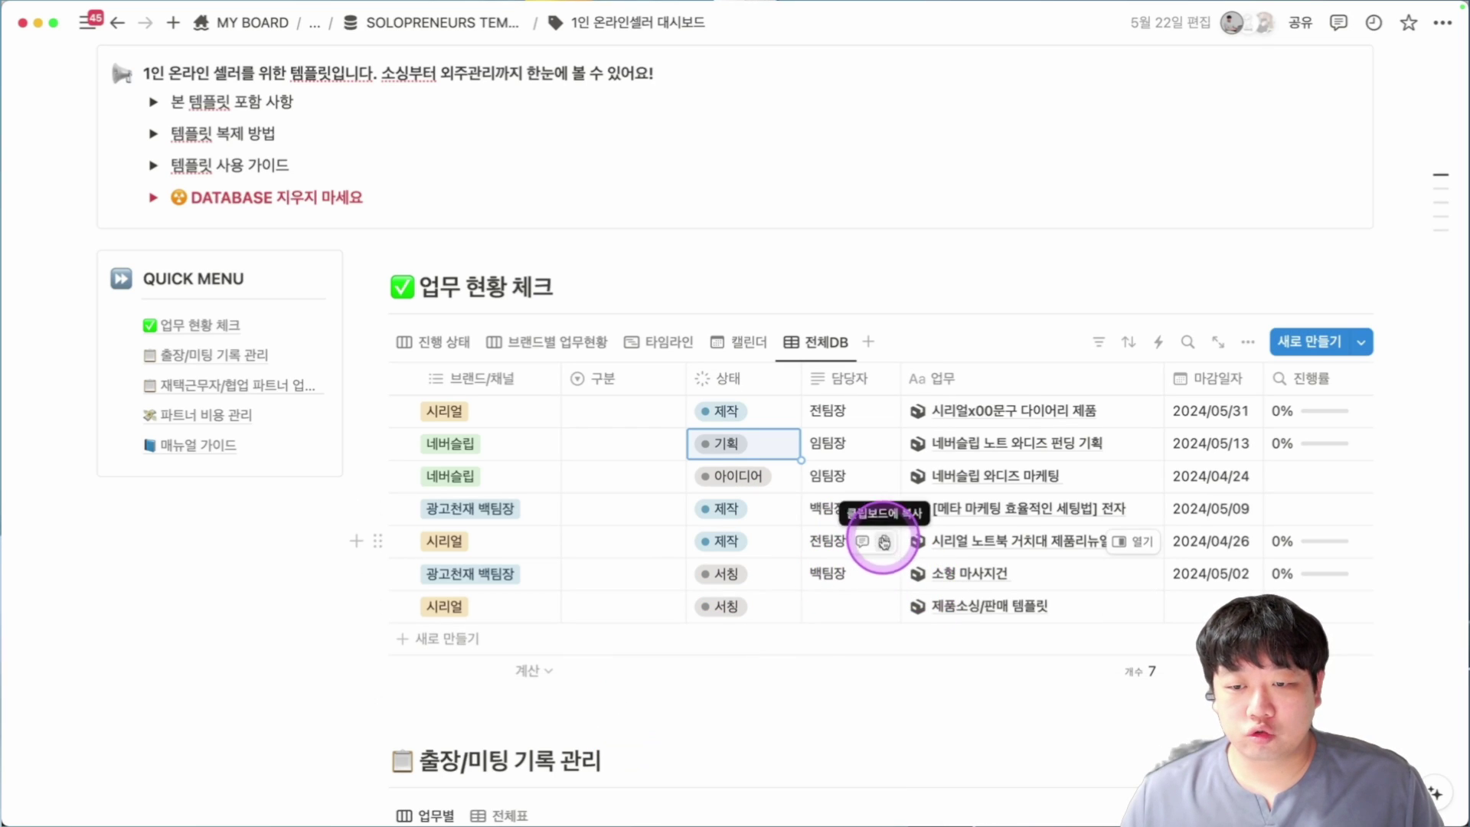
Paste 전팀장 into the new row's 담당자 and set its due date to 2024/09/10.
{"action": "key", "text": "ctrl+c"}
{"action": "left_click", "coordinate": [838, 622]}
{"action": "key", "text": "ctrl+v"}
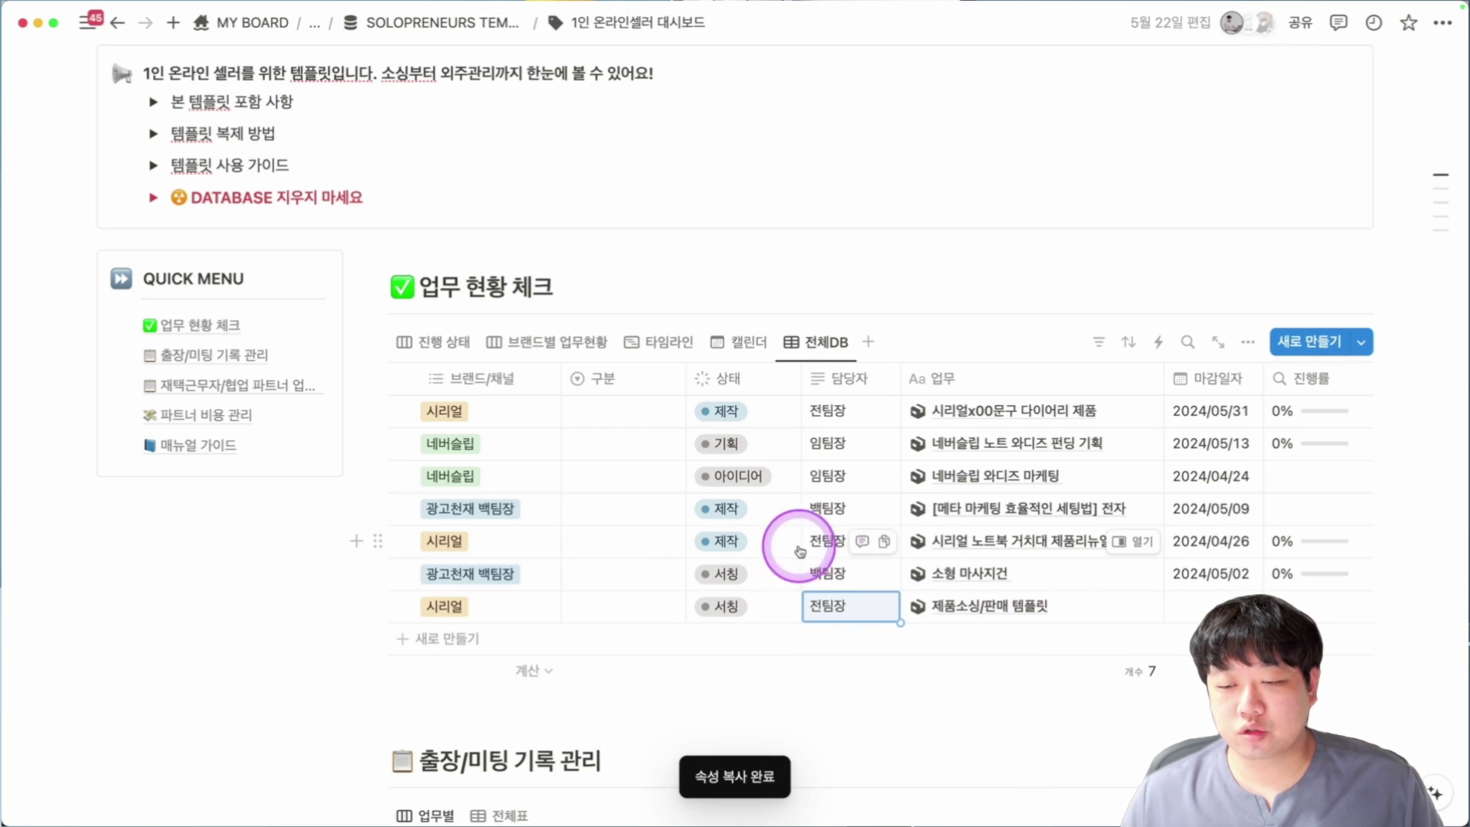
{"action": "scroll", "coordinate": [745, 553], "scroll_direction": "down", "scroll_amount": 1}
{"action": "scroll", "coordinate": [919, 567], "scroll_direction": "right", "scroll_amount": 3}
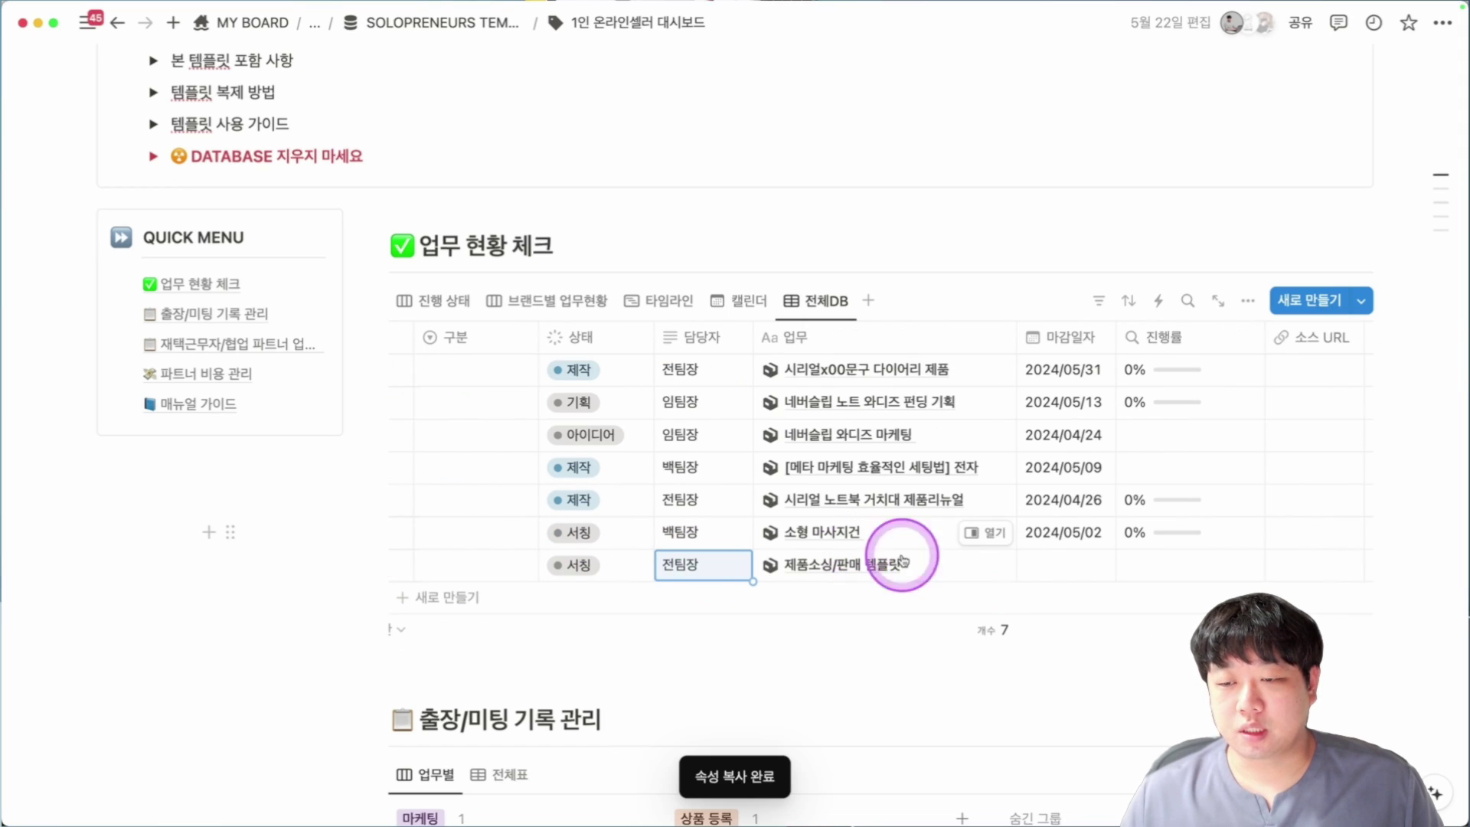
{"action": "left_click", "coordinate": [1051, 579]}
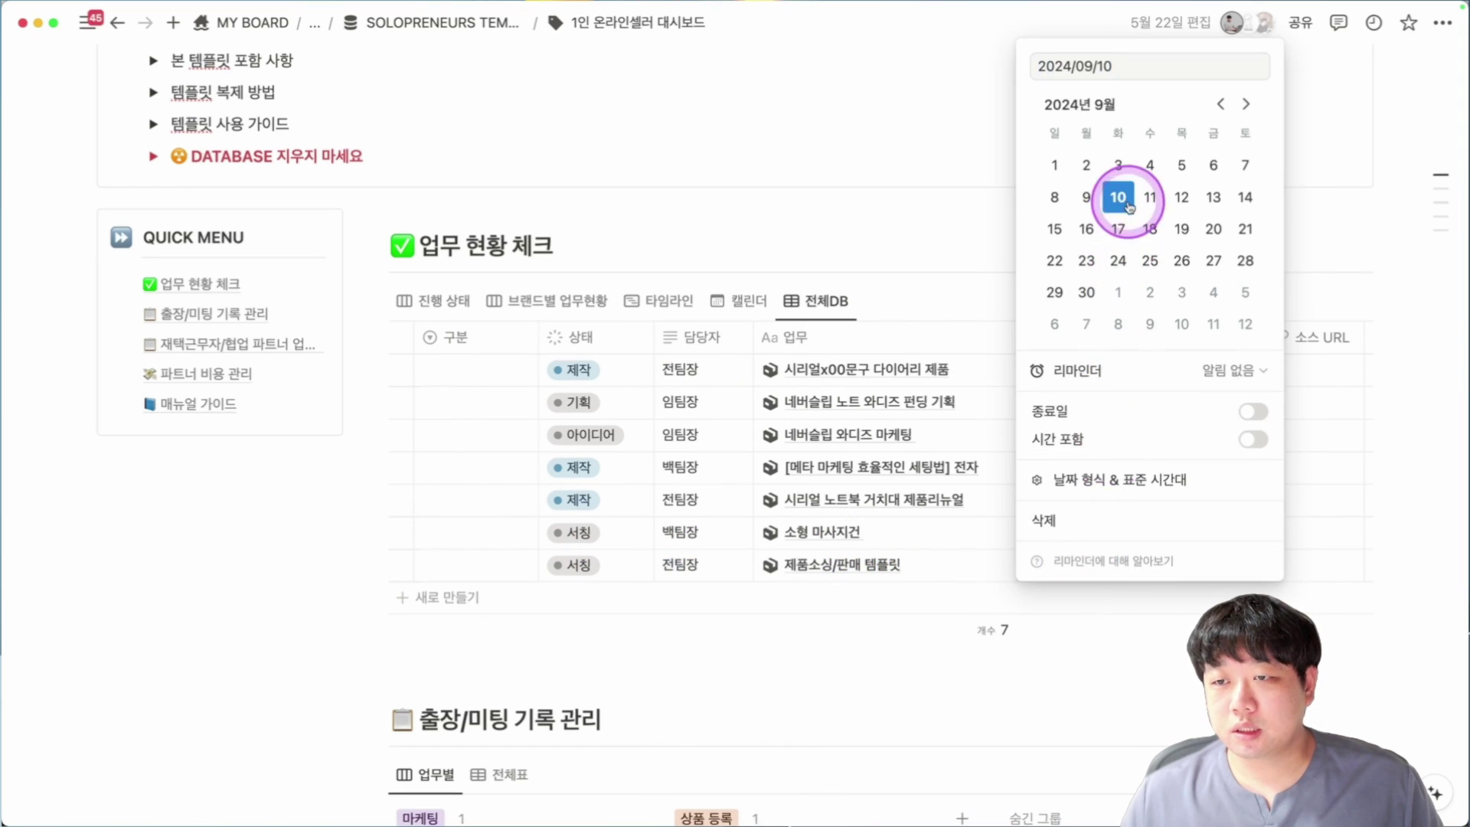
{"action": "left_click", "coordinate": [1118, 199]}
Preview the 제품소싱/판매 템플릿 page and open its 채널별 제품등록 가이드 subpage.
{"action": "left_click", "coordinate": [993, 570]}
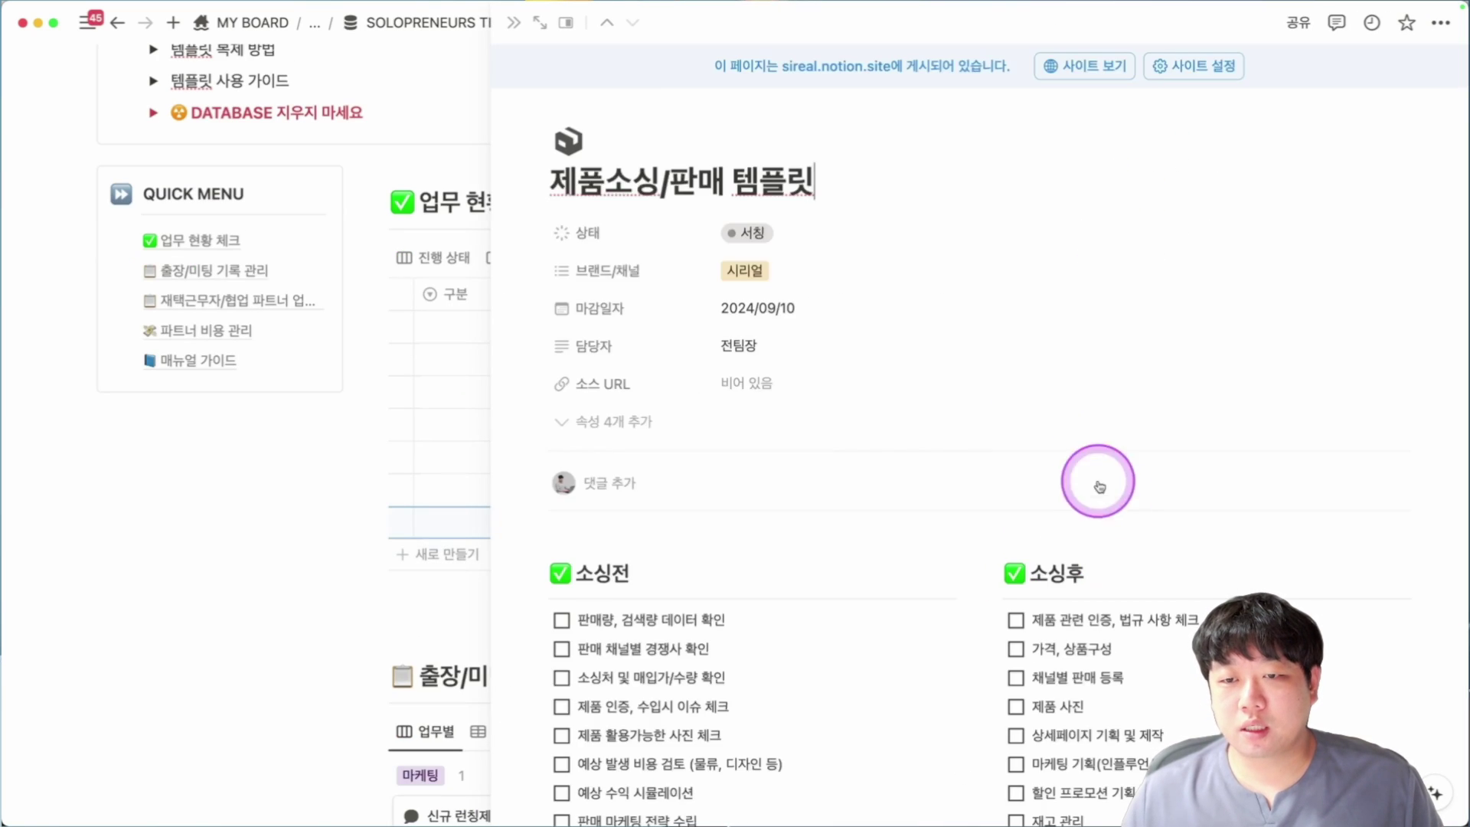
{"action": "scroll", "coordinate": [876, 427], "scroll_direction": "down", "scroll_amount": 5}
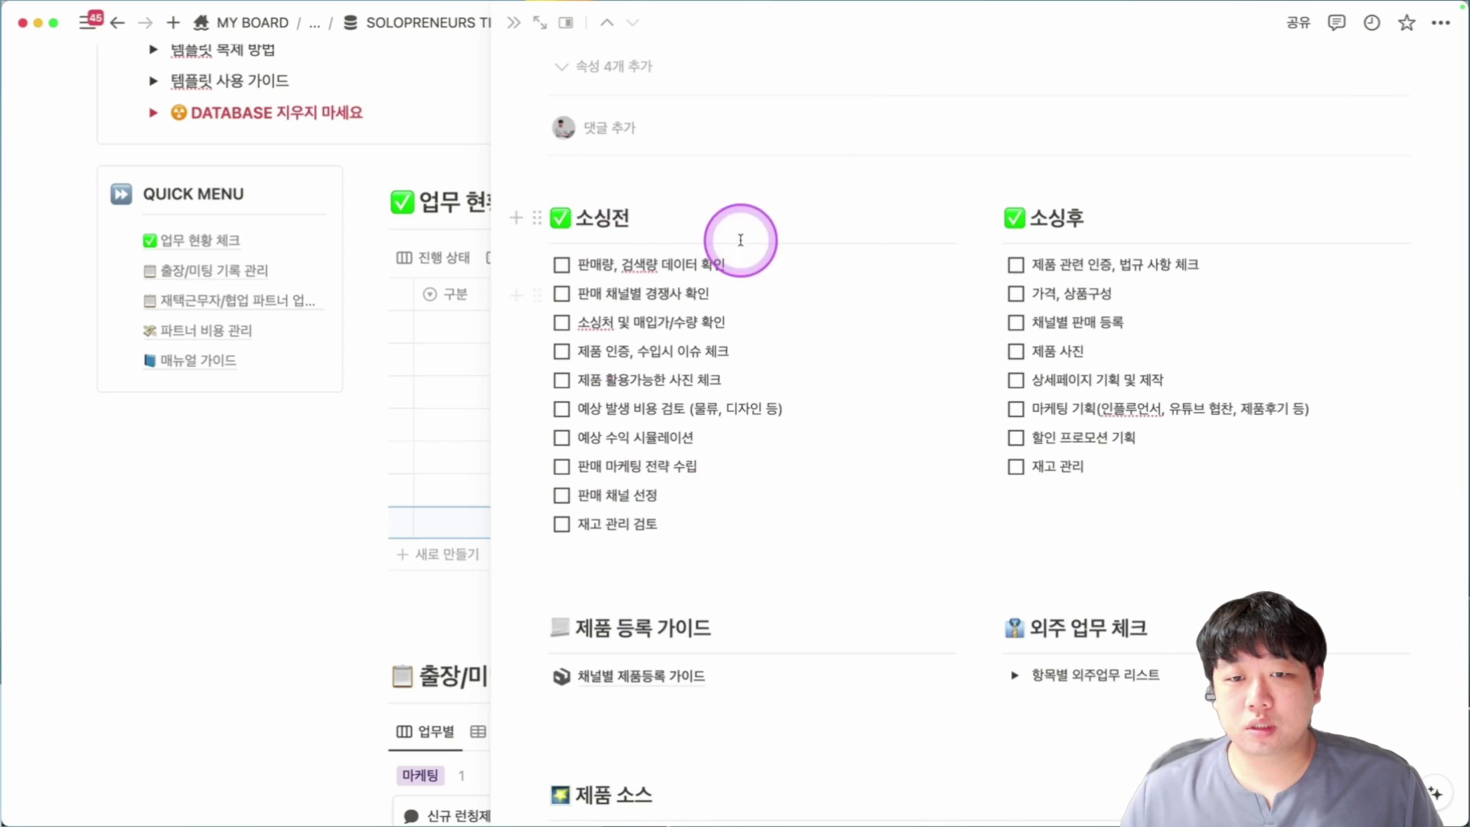
{"action": "scroll", "coordinate": [1028, 276], "scroll_direction": "down", "scroll_amount": 4}
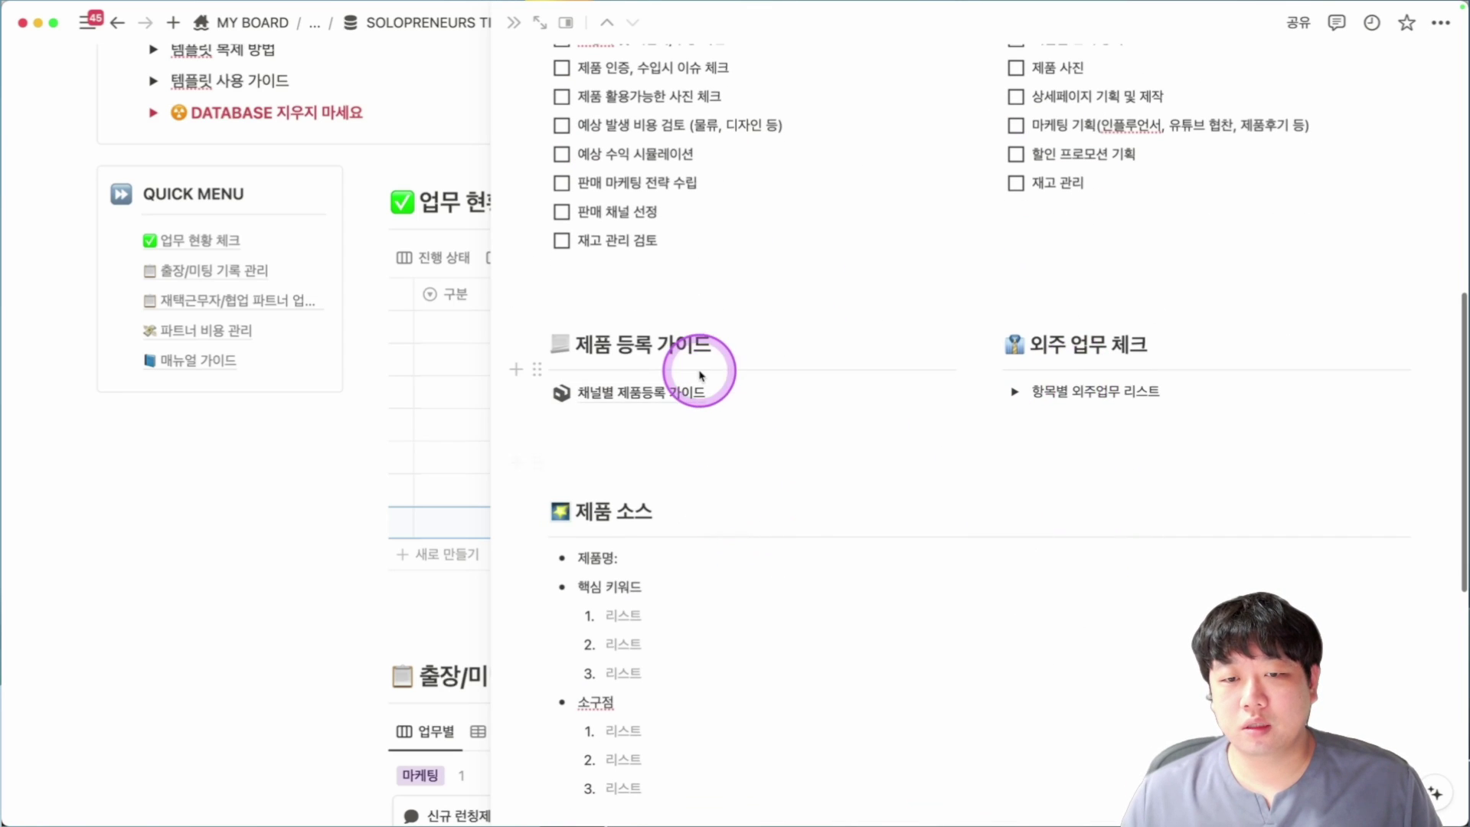
{"action": "left_click", "coordinate": [688, 386]}
{"action": "scroll", "coordinate": [873, 400], "scroll_direction": "down", "scroll_amount": 5}
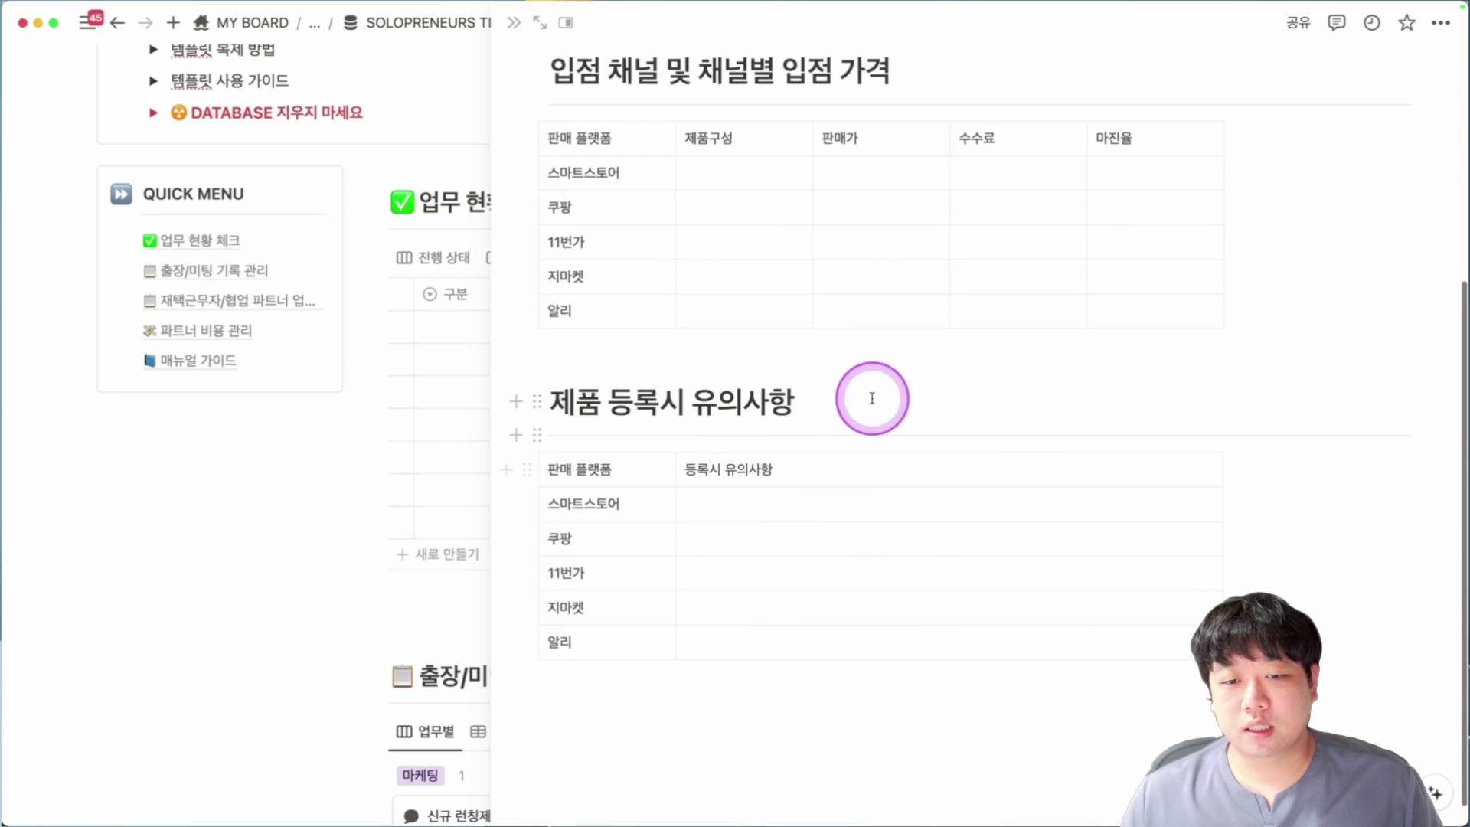
Go back, expand the 항목별 외주업무 리스트 toggle, and close the page preview.
{"action": "key", "text": "super+bracketleft"}
{"action": "scroll", "coordinate": [1142, 450], "scroll_direction": "down", "scroll_amount": 5}
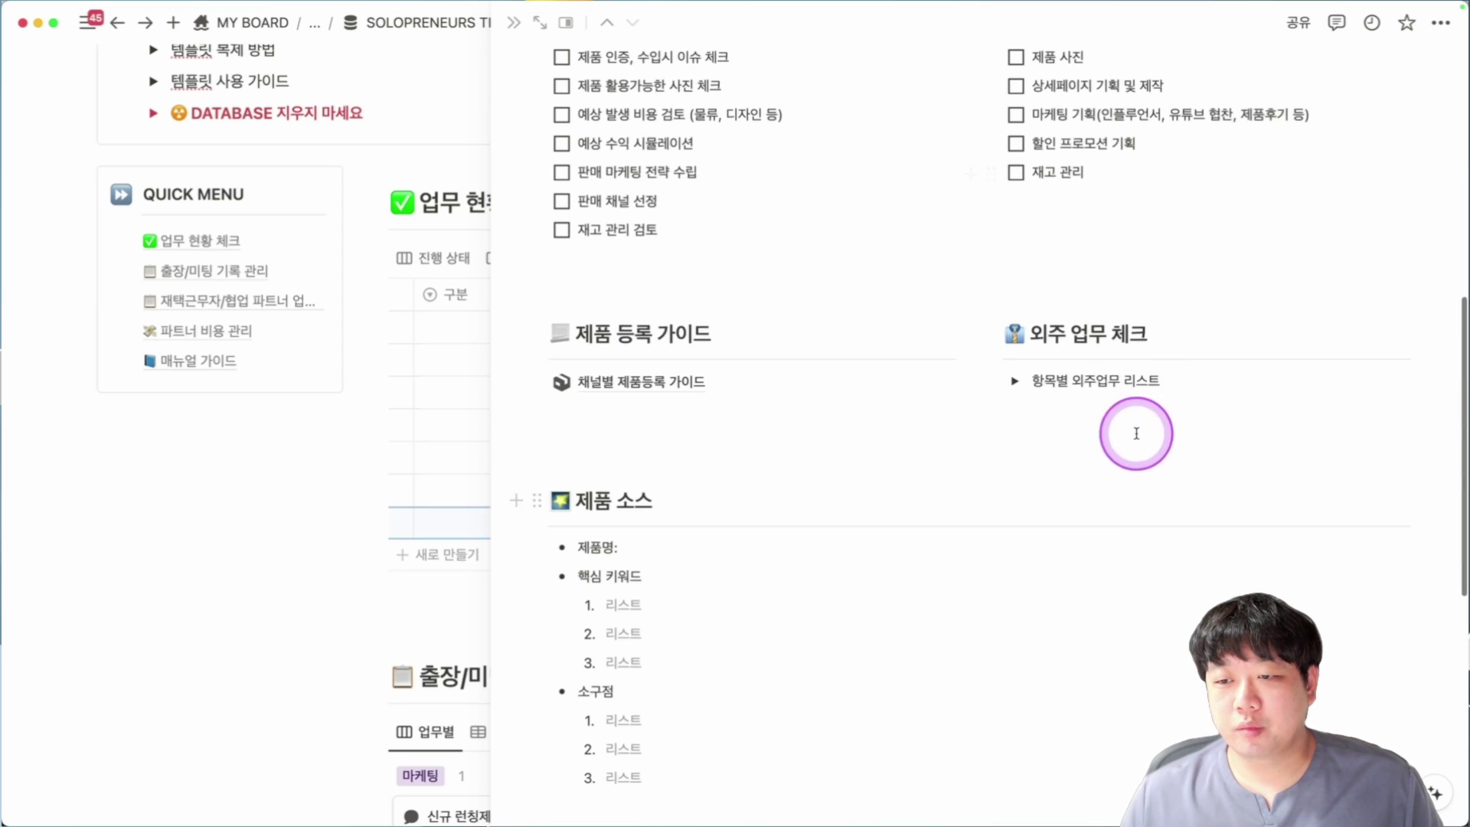
{"action": "left_click", "coordinate": [1015, 382]}
{"action": "scroll", "coordinate": [811, 588], "scroll_direction": "down", "scroll_amount": 8}
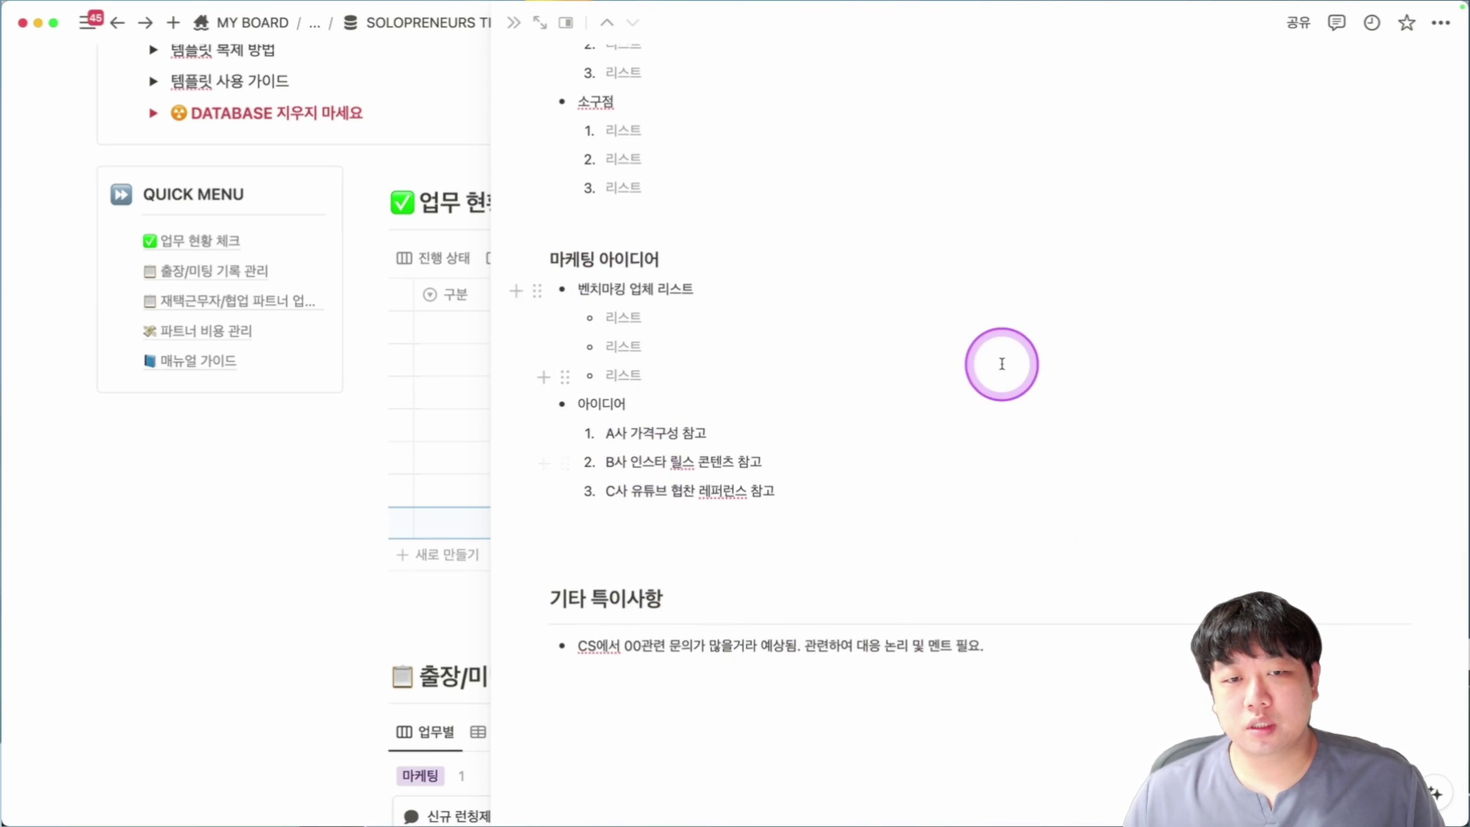
{"action": "key", "text": "Escape"}
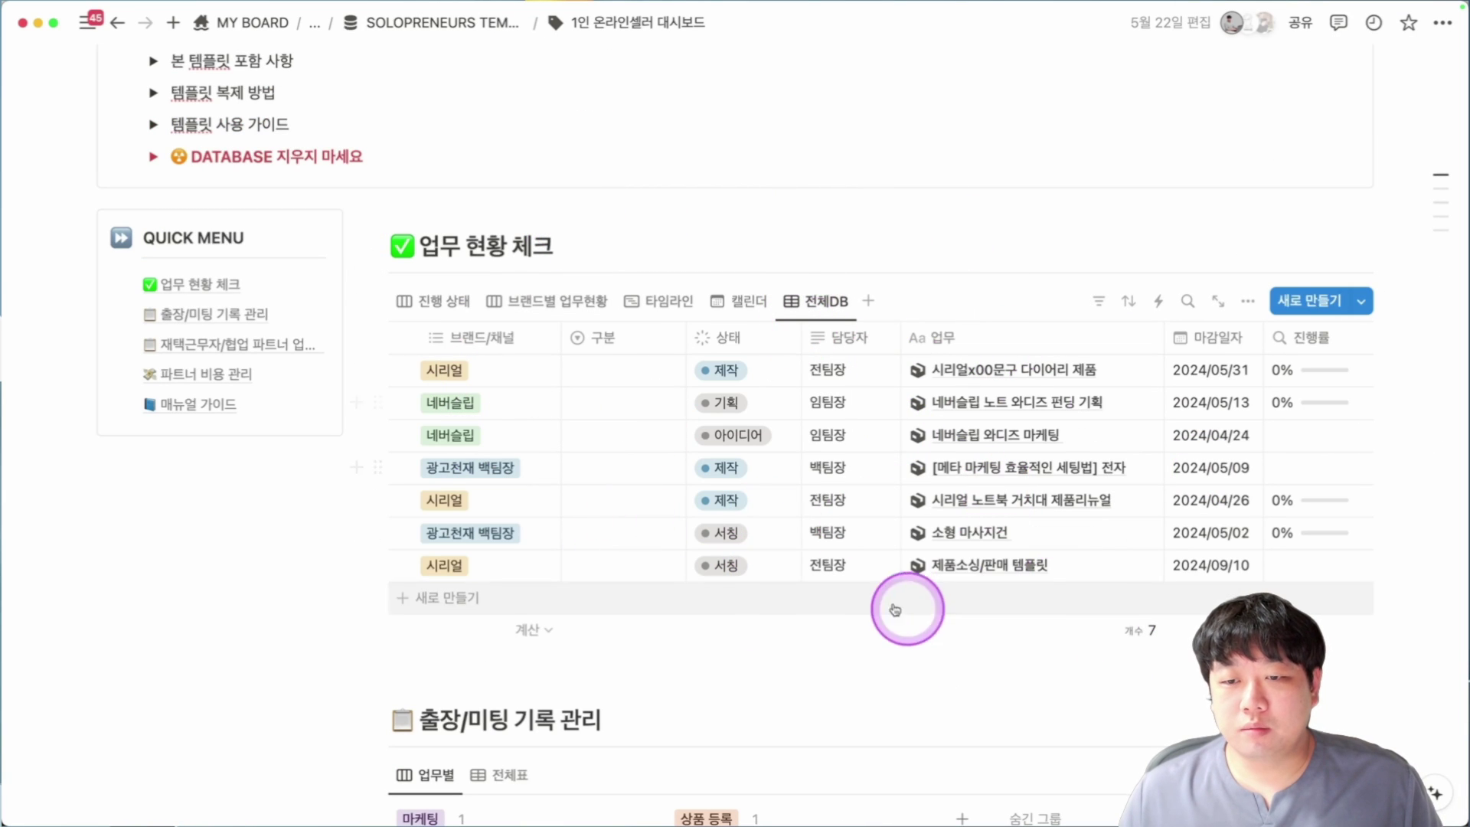
Switch 업무 현황 체크 through the 진행 상태 and 브랜드별 업무현황 views, ending on 타임라인.
{"action": "left_click", "coordinate": [444, 302]}
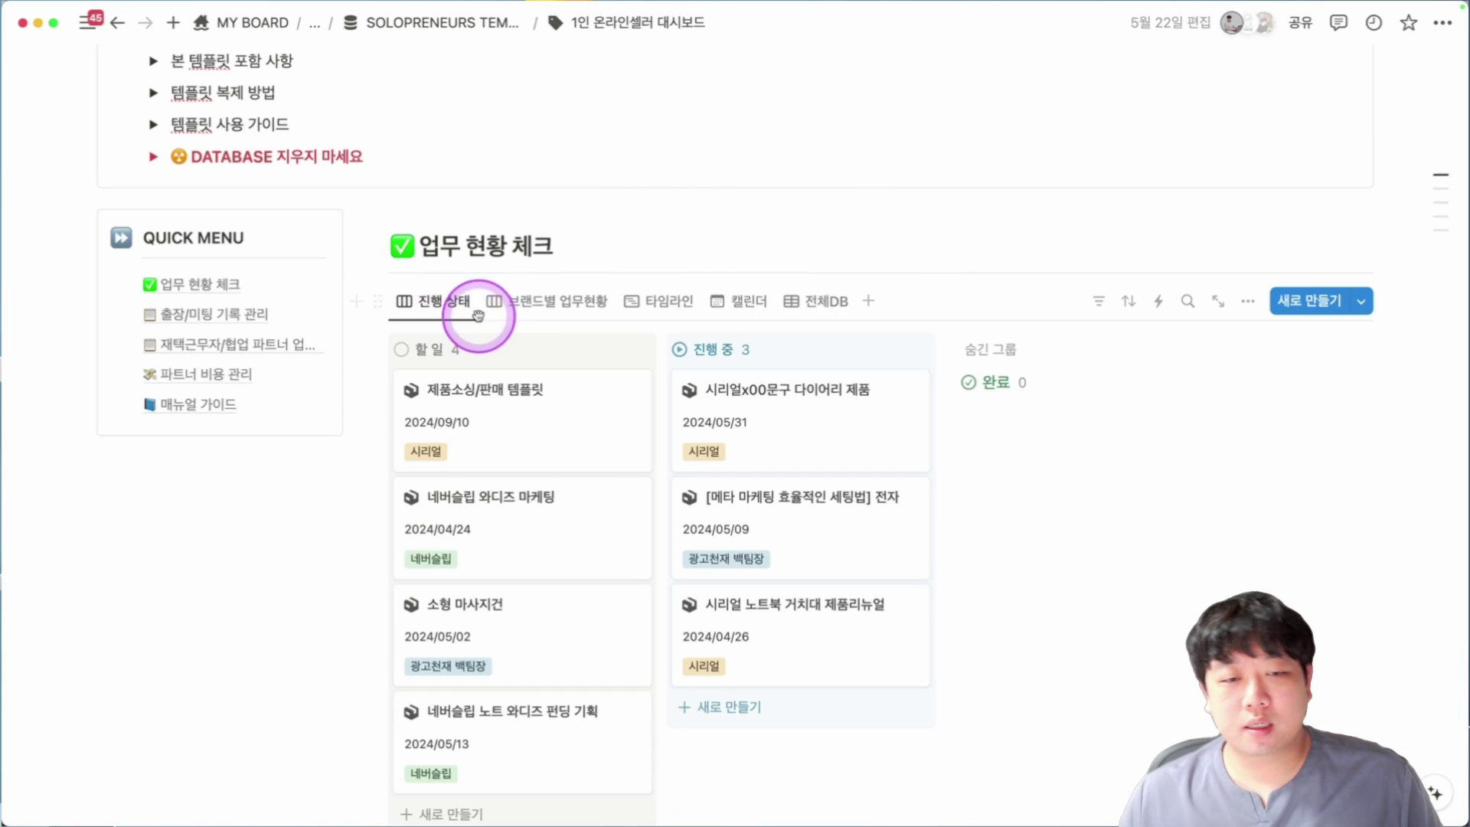
{"action": "scroll", "coordinate": [425, 448], "scroll_direction": "down", "scroll_amount": 1}
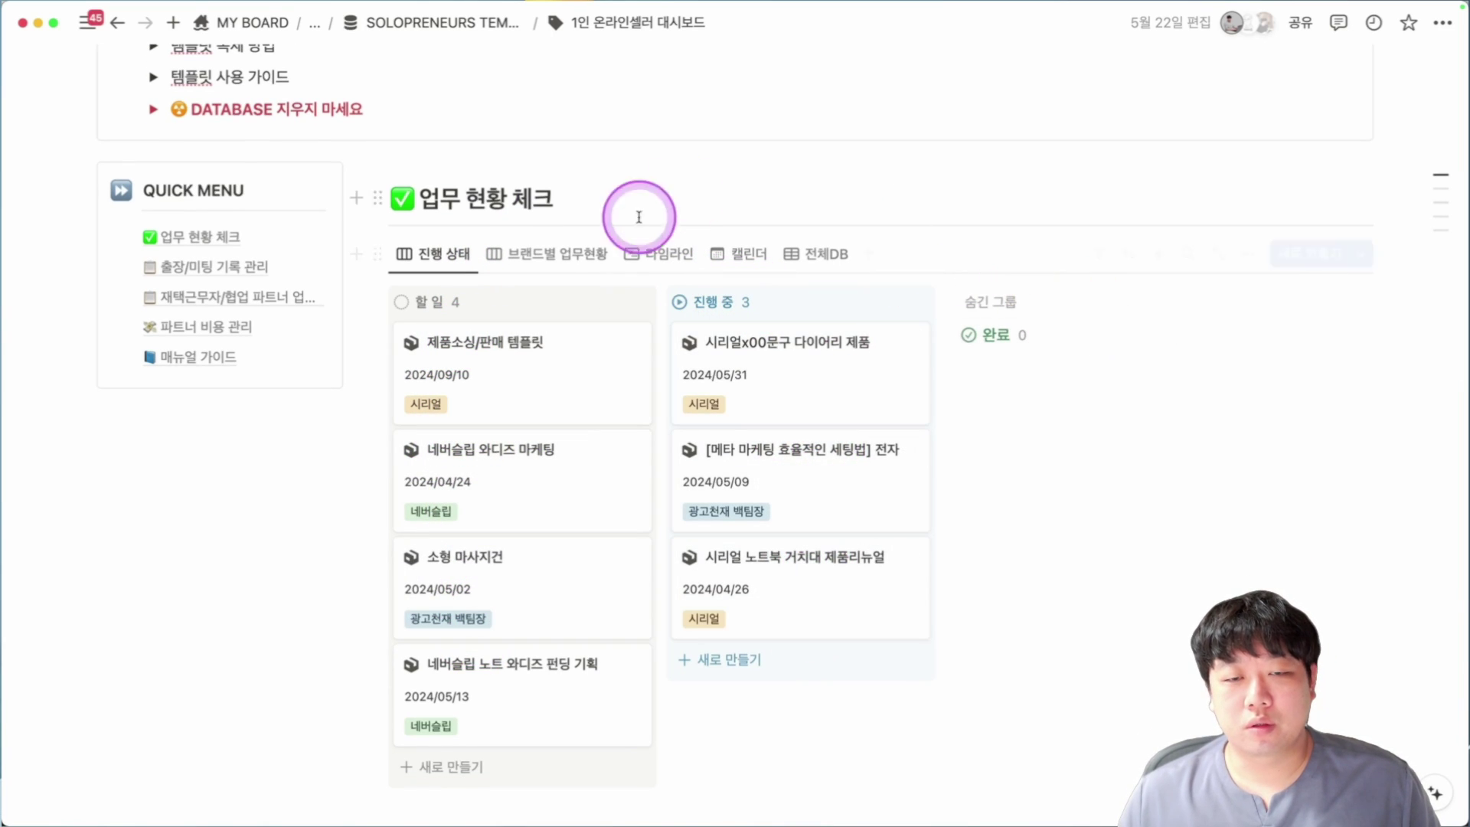
{"action": "left_click", "coordinate": [583, 257]}
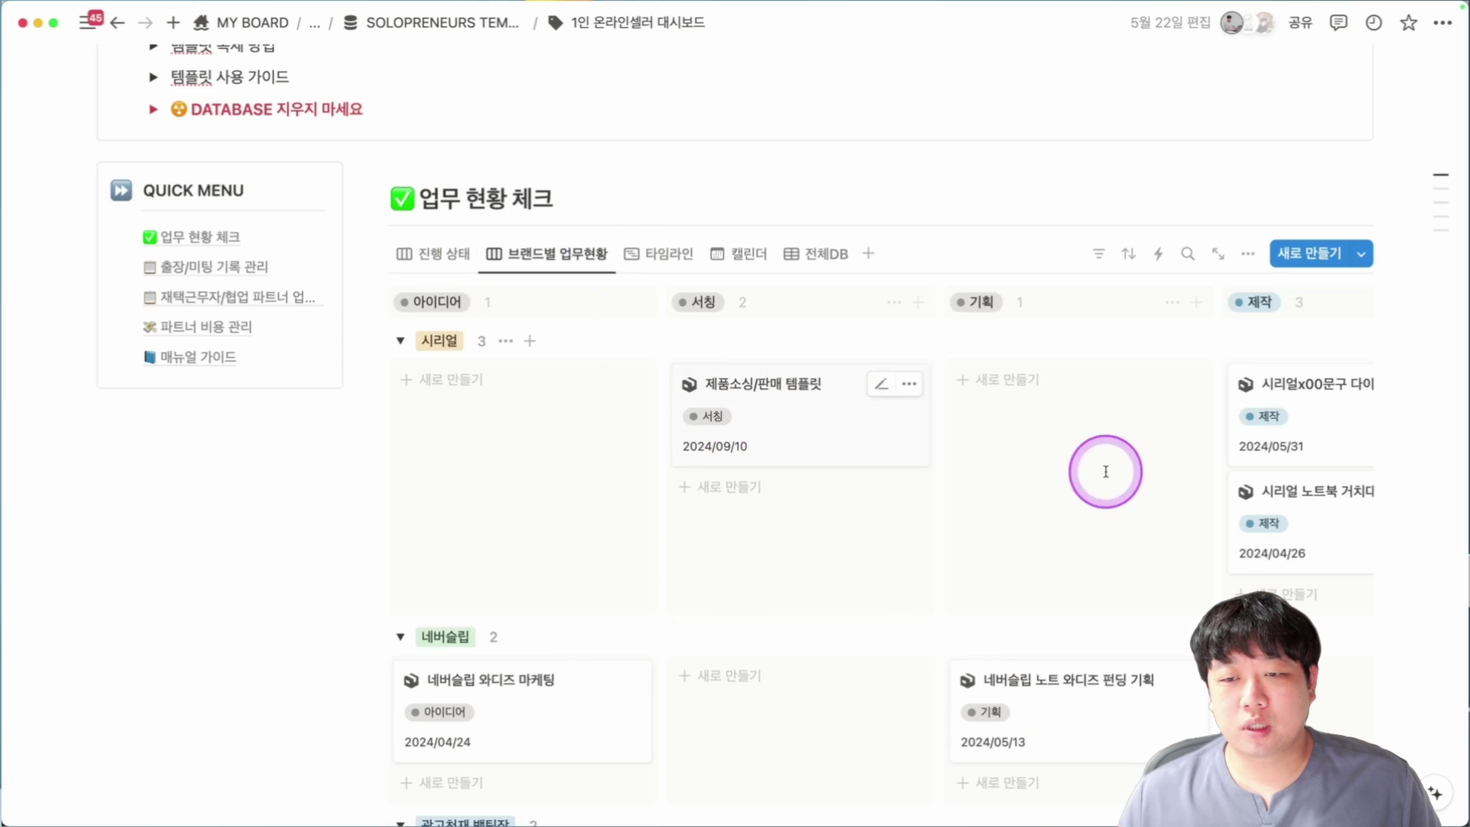
{"action": "scroll", "coordinate": [1106, 471], "scroll_direction": "down", "scroll_amount": 5}
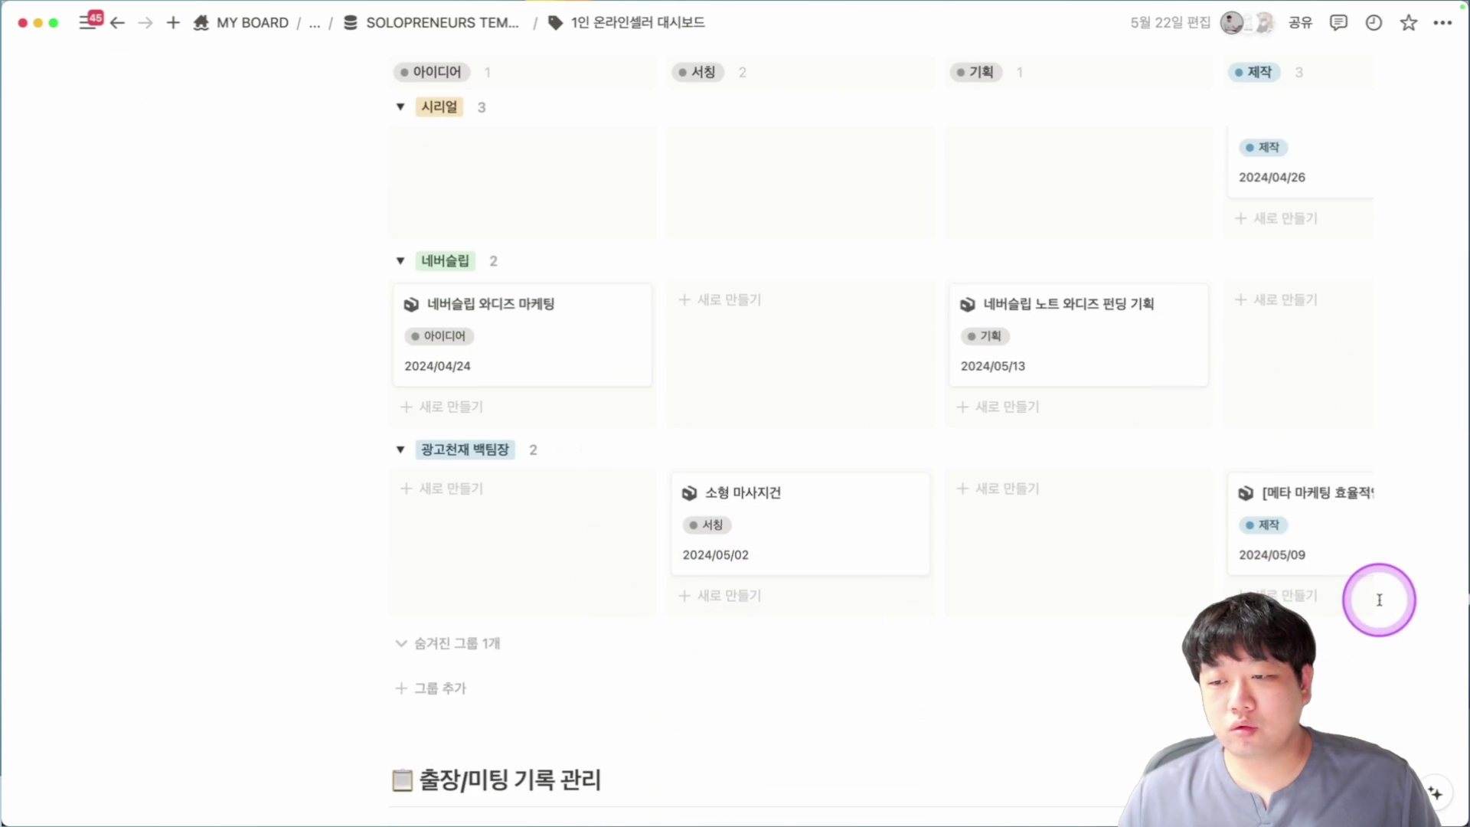
{"action": "scroll", "coordinate": [1371, 596], "scroll_direction": "up", "scroll_amount": 5}
{"action": "left_click", "coordinate": [658, 296]}
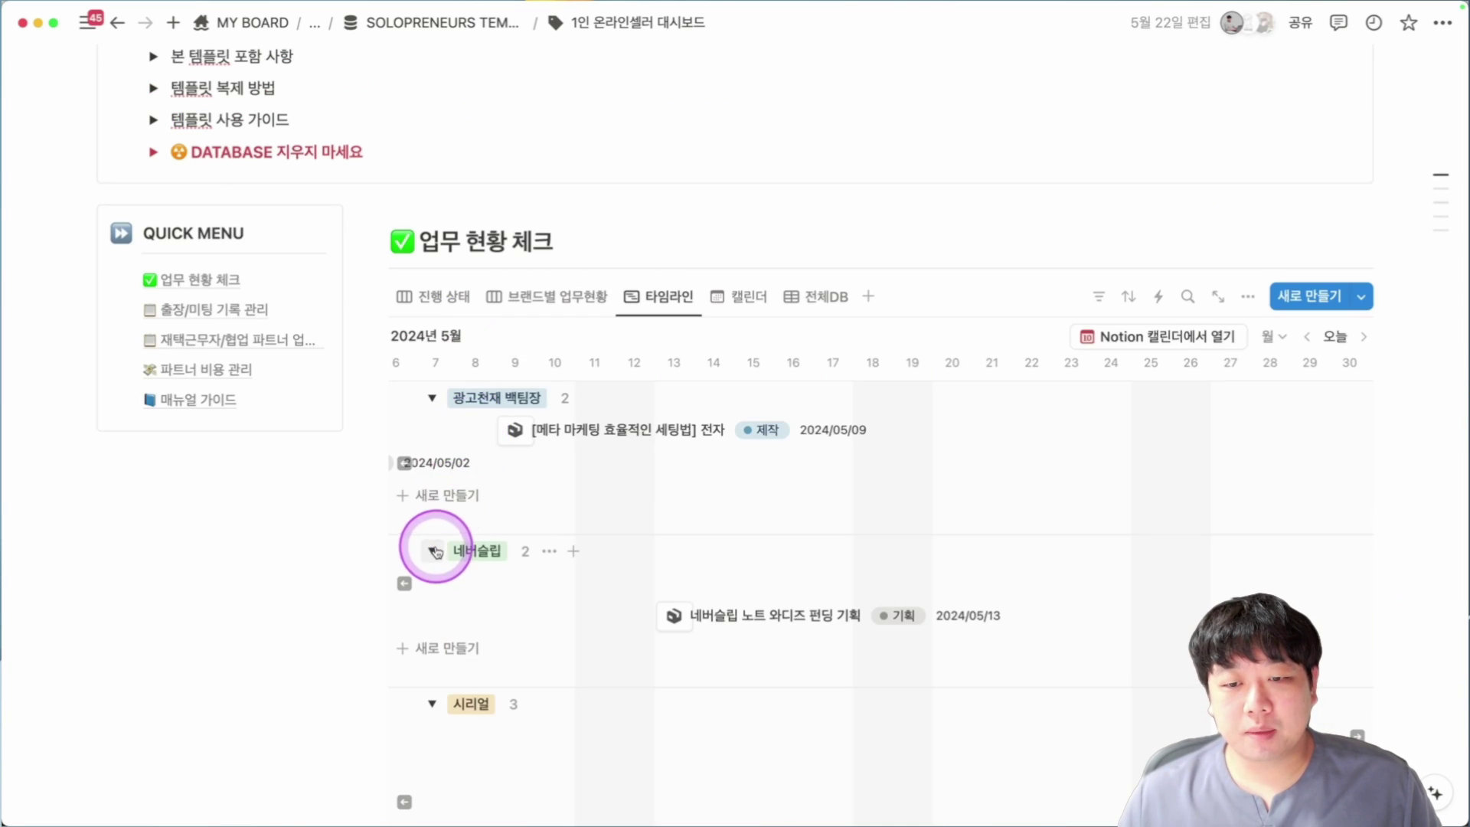
{"action": "scroll", "coordinate": [817, 460], "scroll_direction": "down", "scroll_amount": 10}
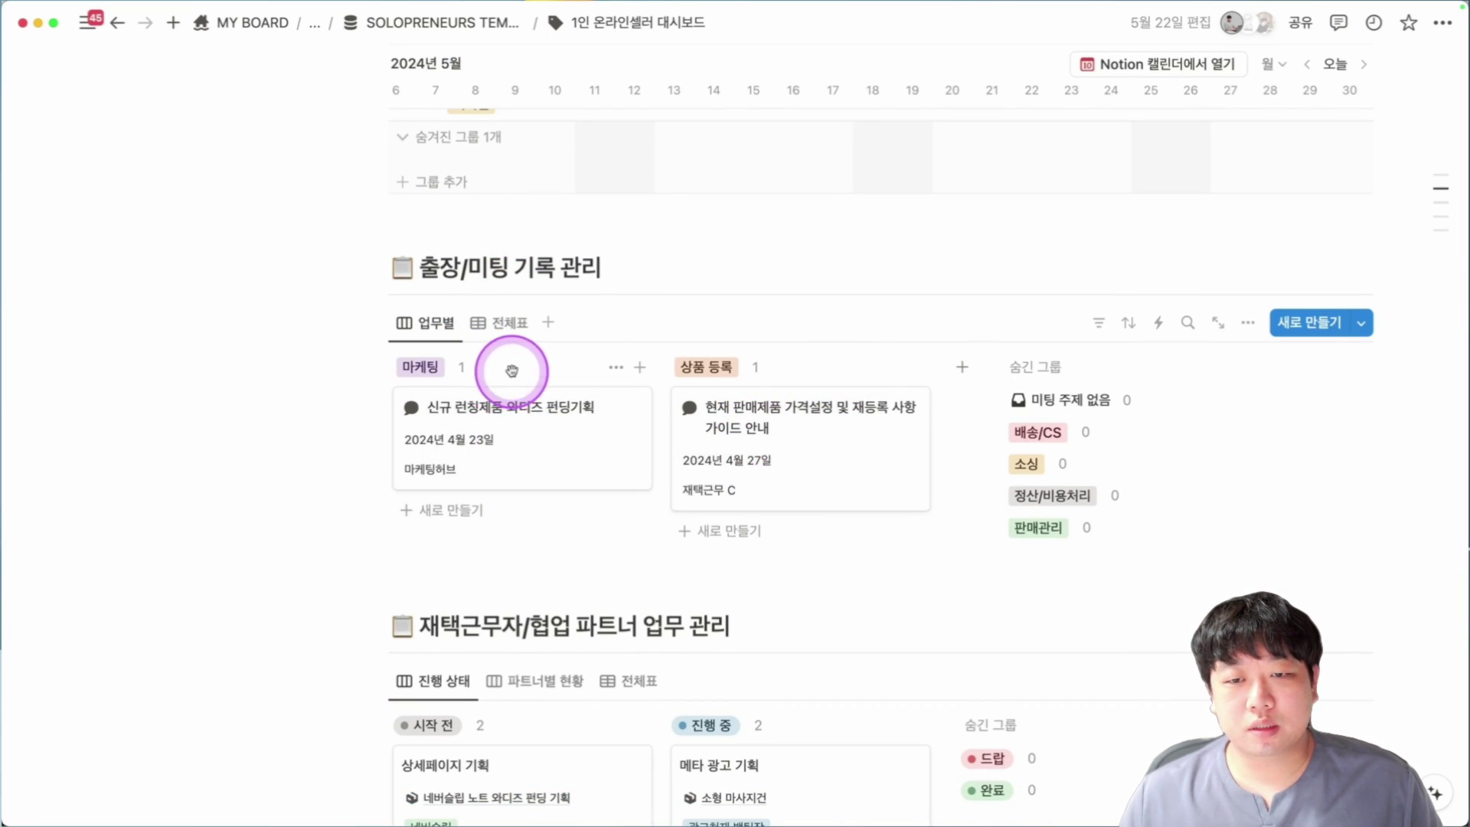
Reveal the hidden 판매관리 group and add a 회의록 양식 card under 상품 등록.
{"action": "left_click", "coordinate": [1069, 524]}
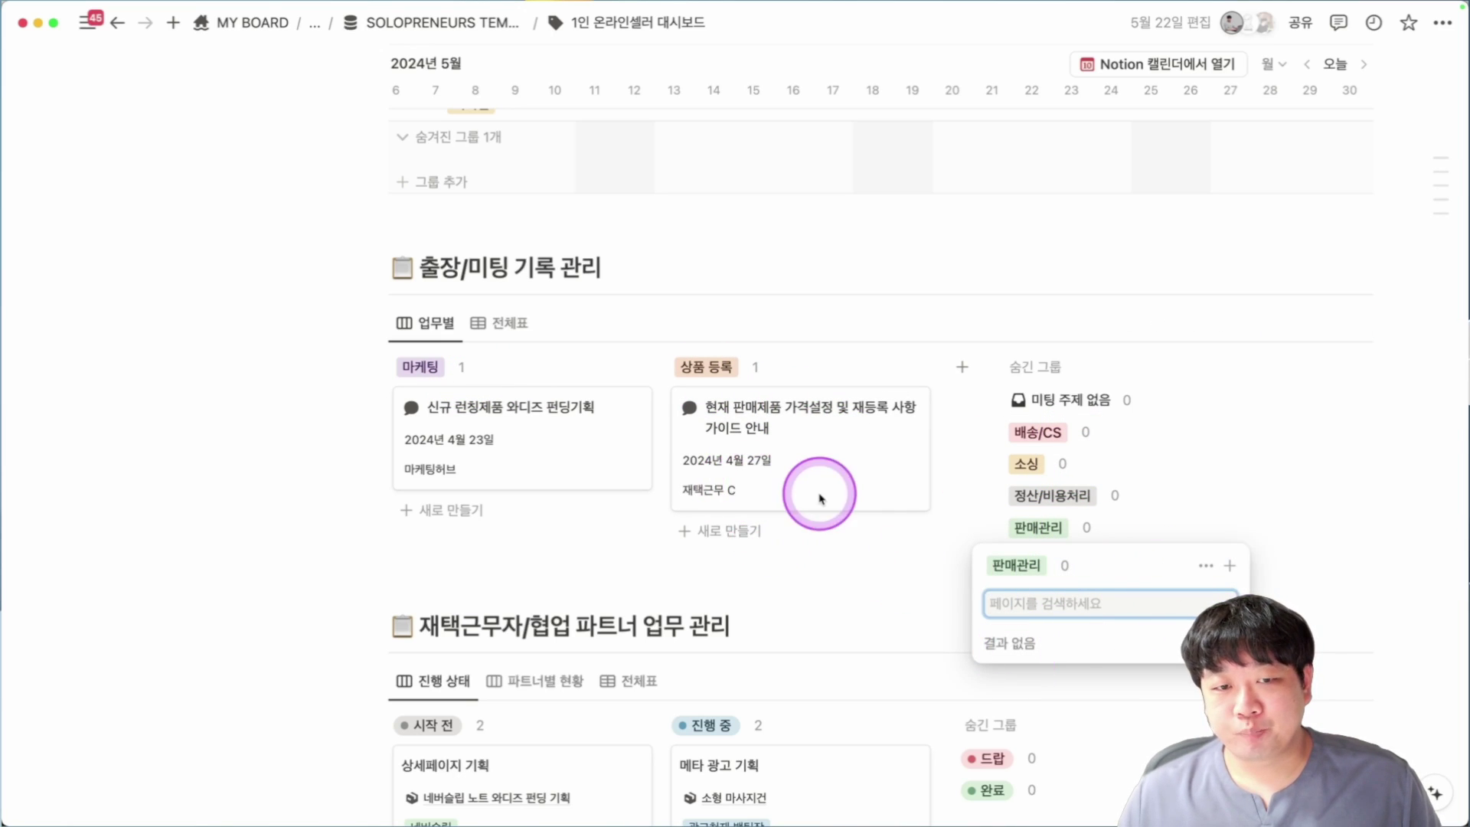
{"action": "left_click", "coordinate": [781, 529]}
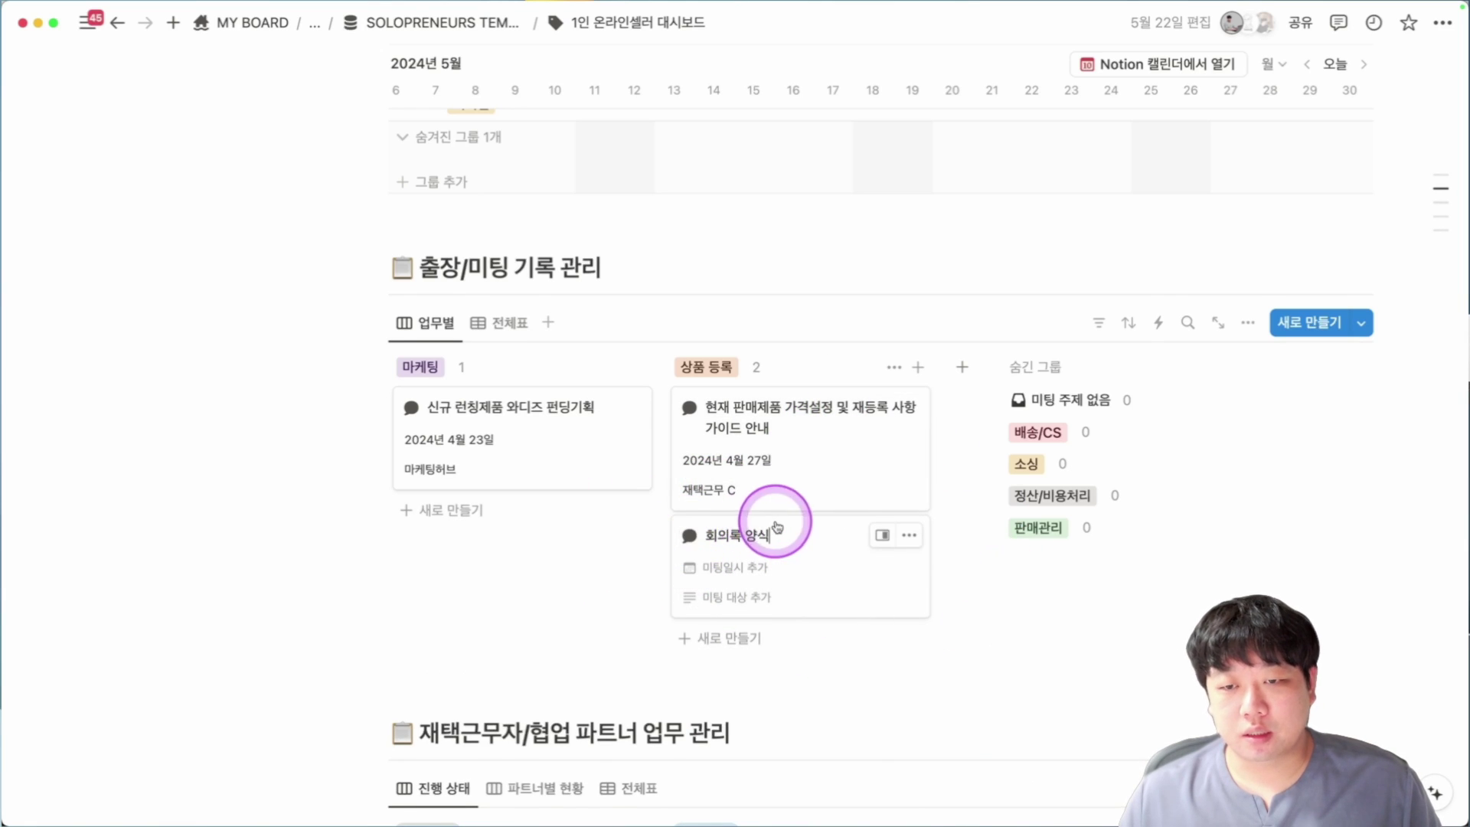
{"action": "scroll", "coordinate": [777, 527], "scroll_direction": "down", "scroll_amount": 7}
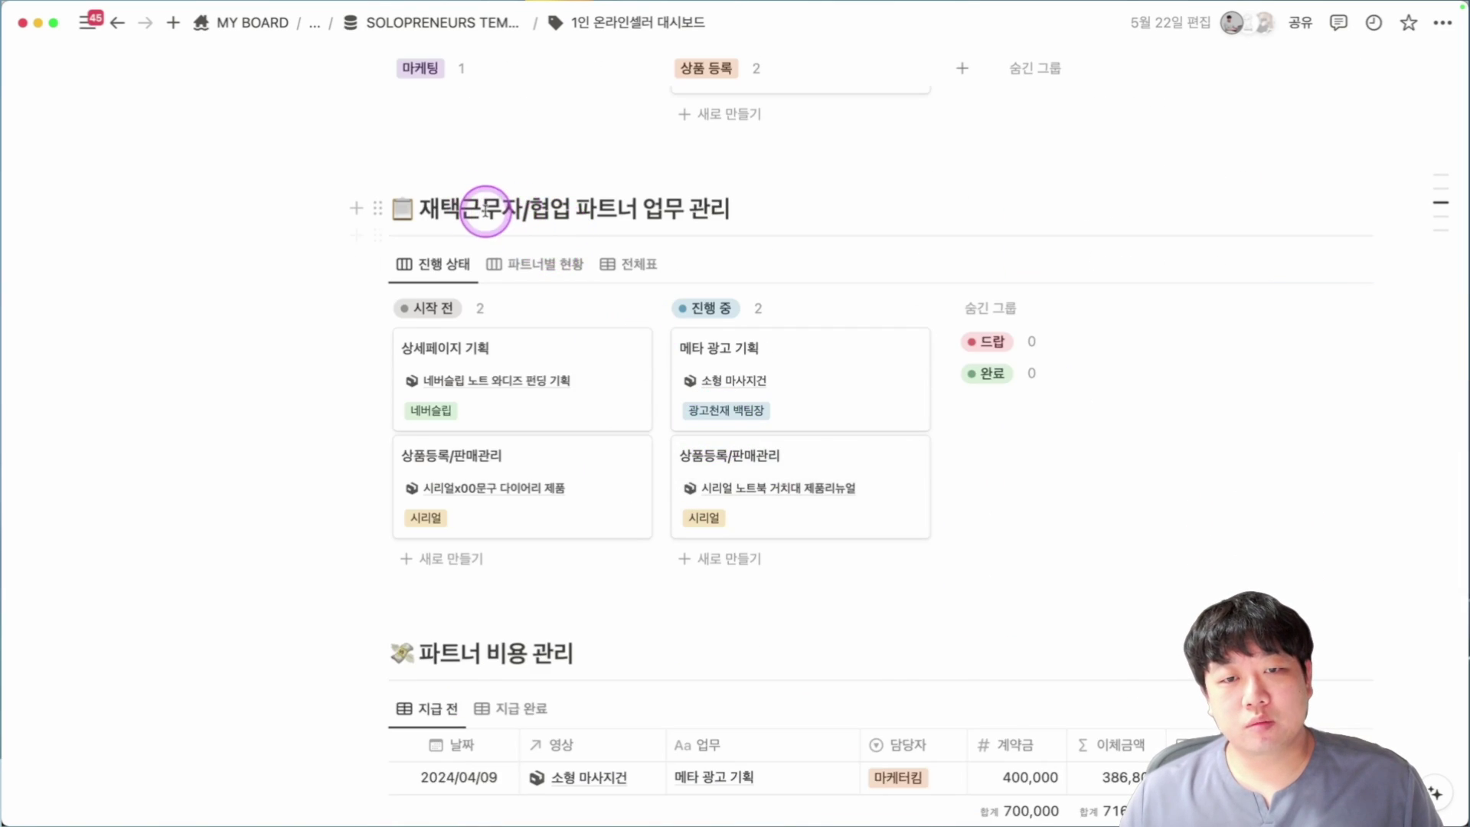
{"action": "scroll", "coordinate": [486, 211], "scroll_direction": "down", "scroll_amount": 1}
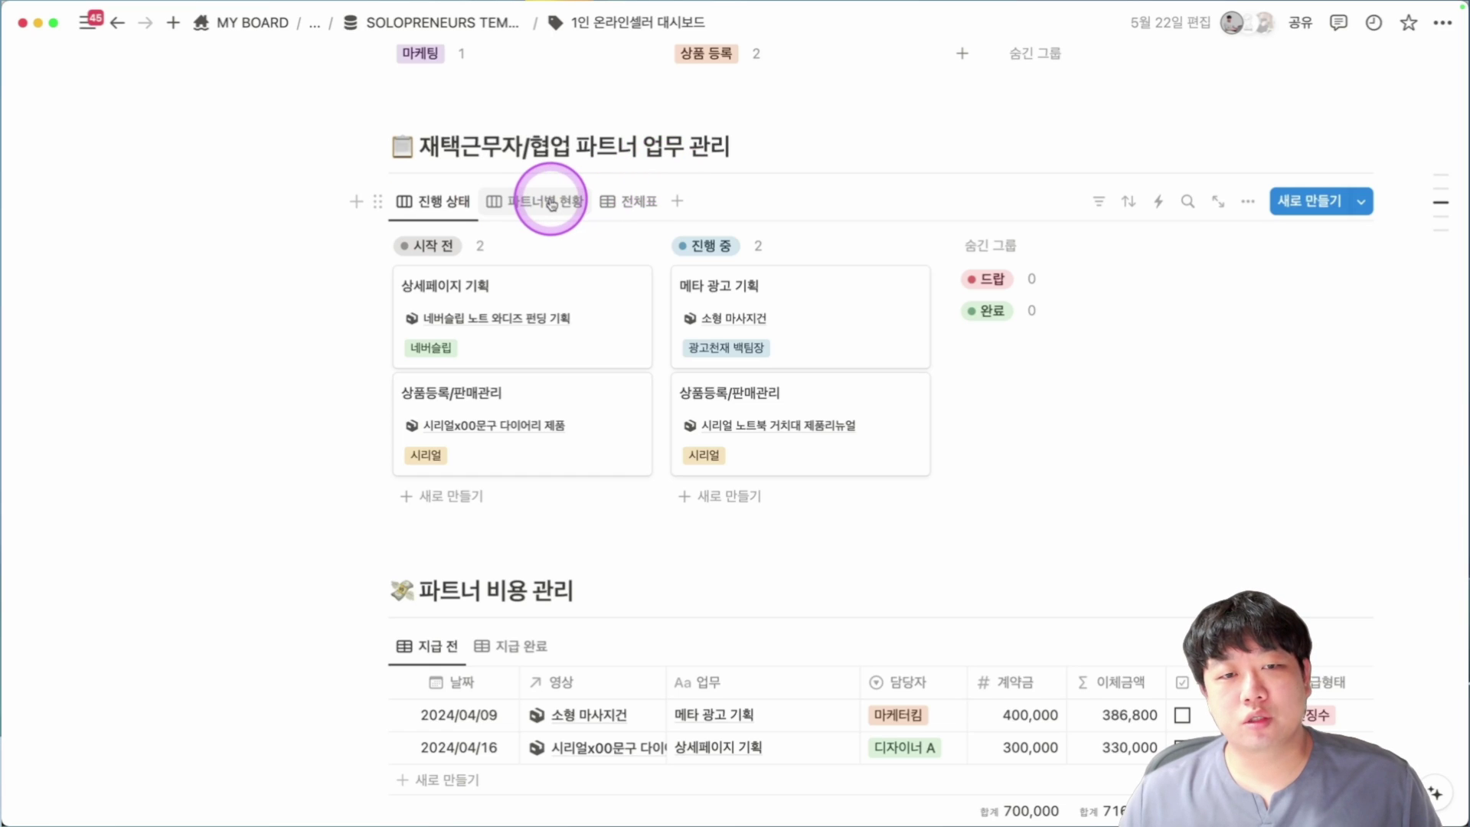
Switch the partner tasks to the 전체표 table and filter 상태 to 할 일 and 진행 중.
{"action": "left_click", "coordinate": [550, 201]}
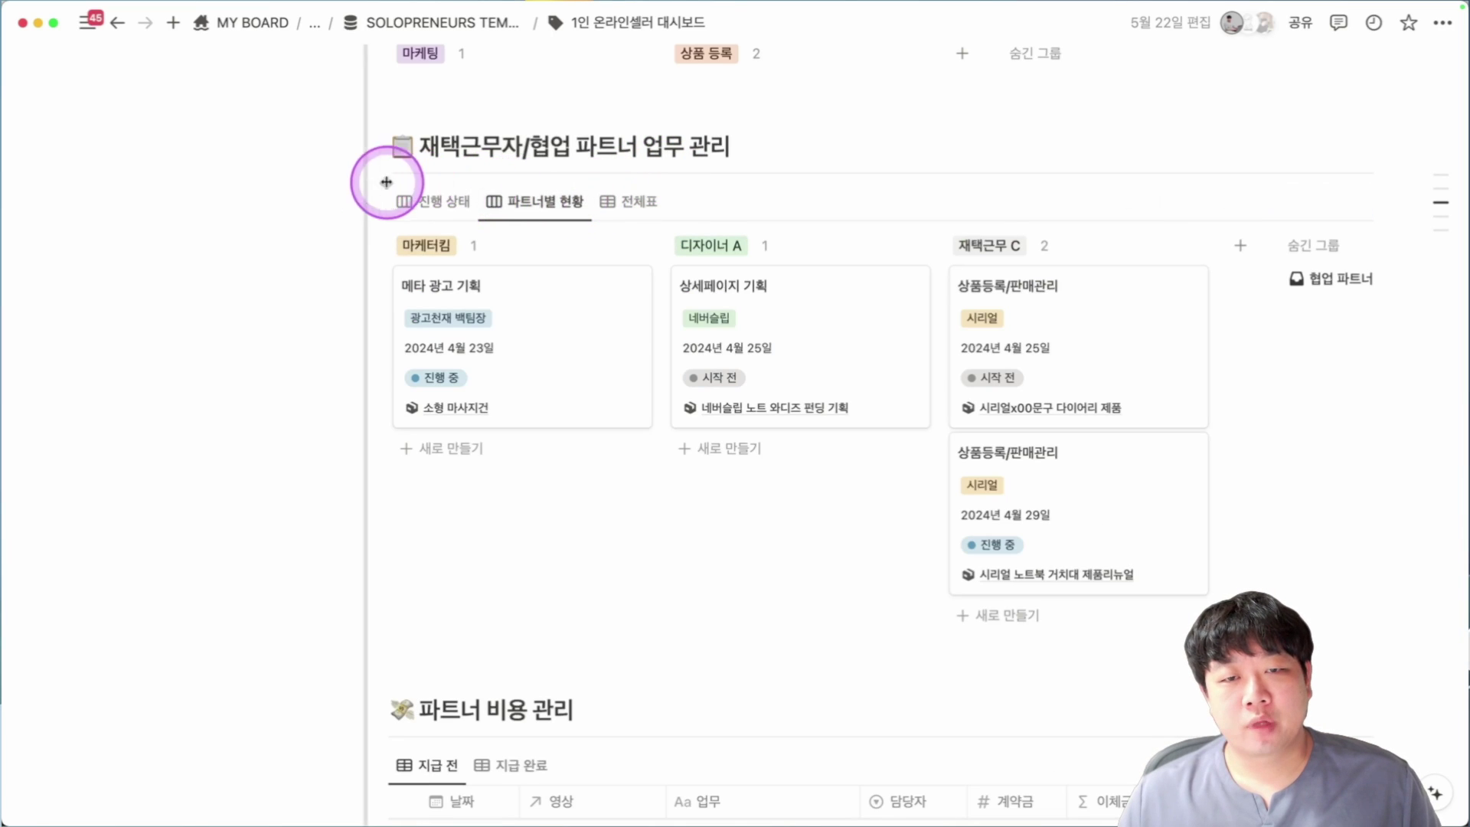
{"action": "left_click", "coordinate": [650, 202]}
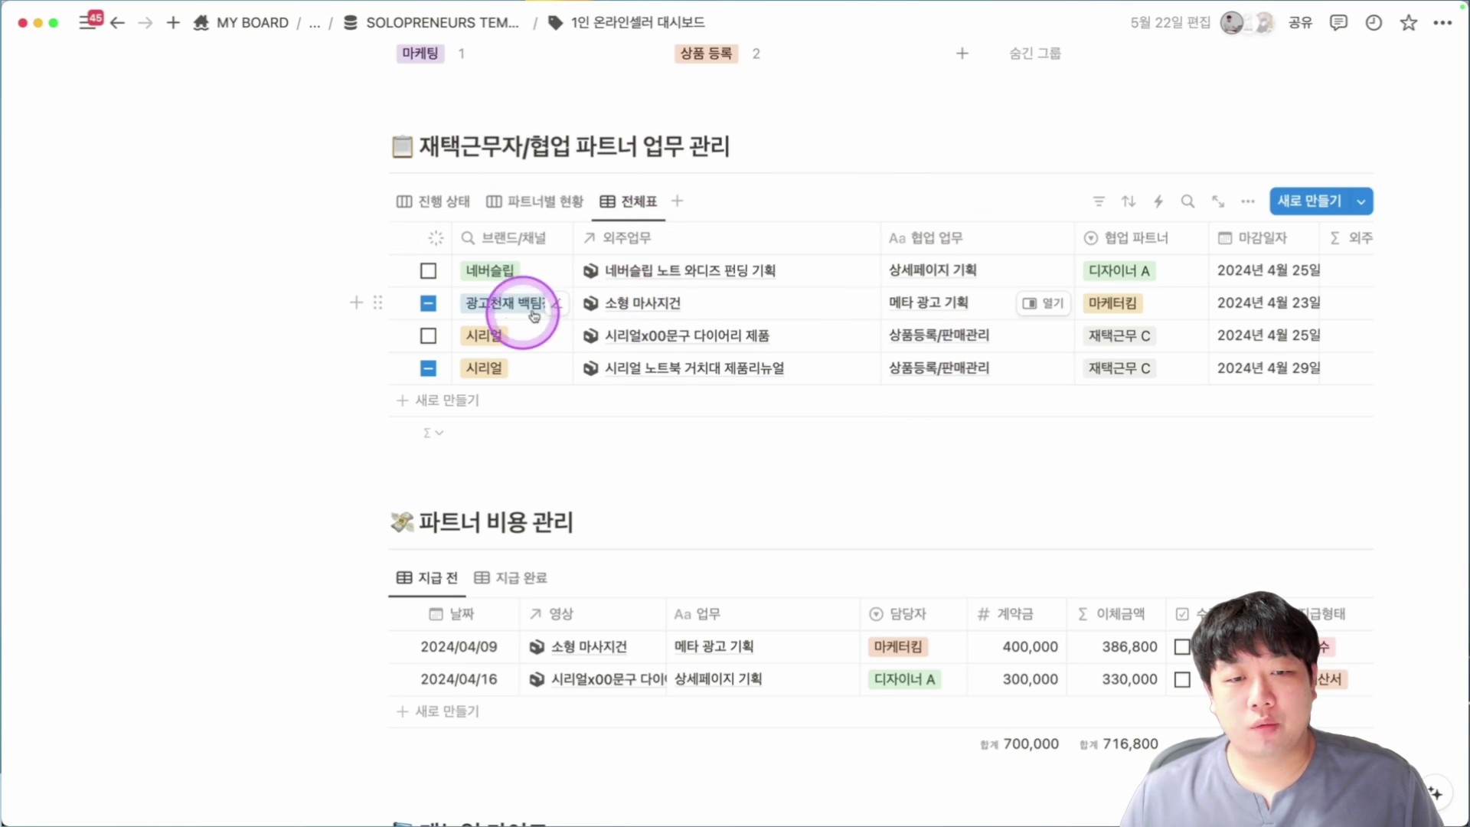
{"action": "left_click", "coordinate": [434, 238]}
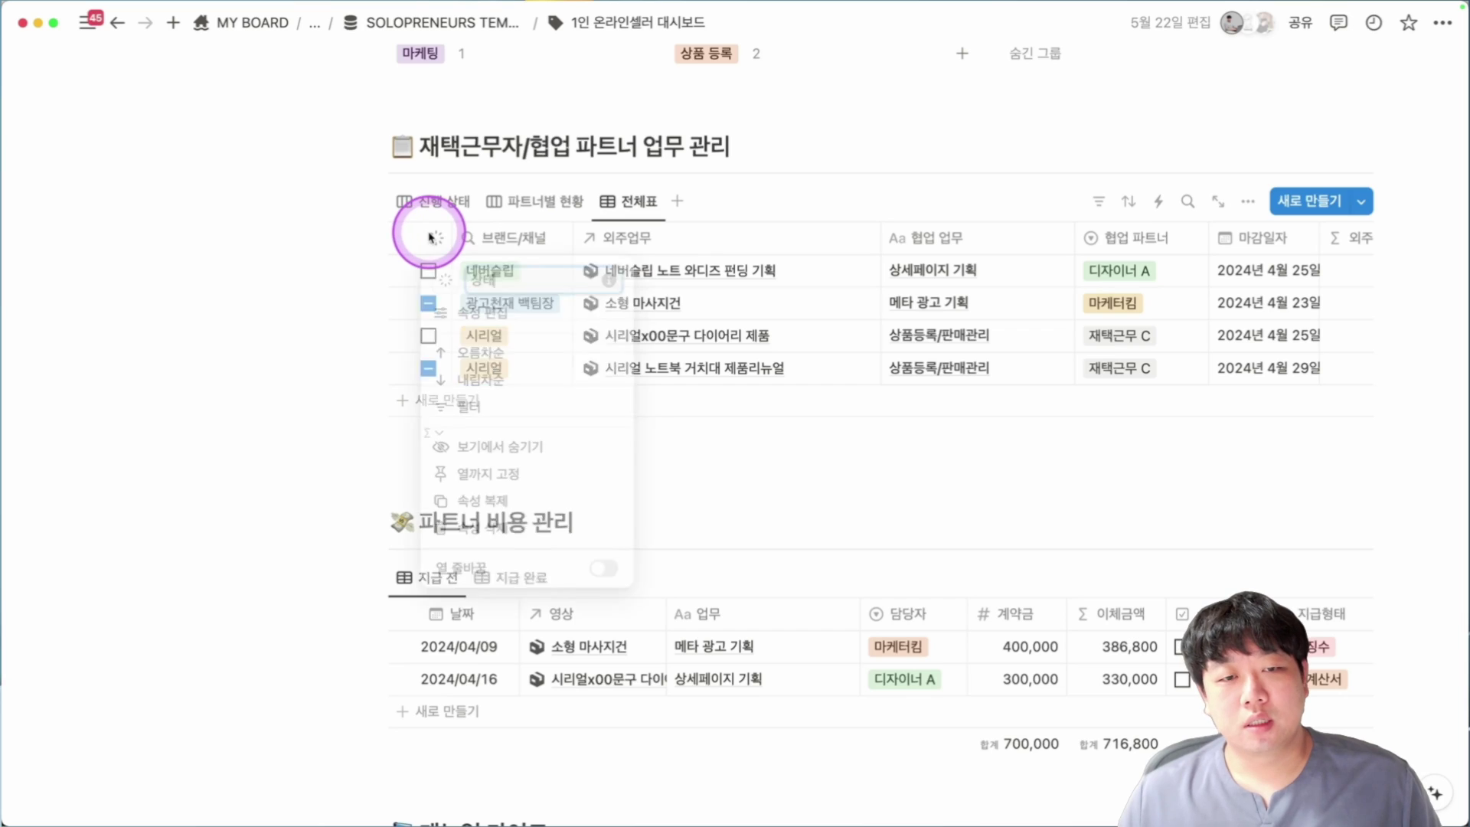
{"action": "left_click", "coordinate": [470, 408]}
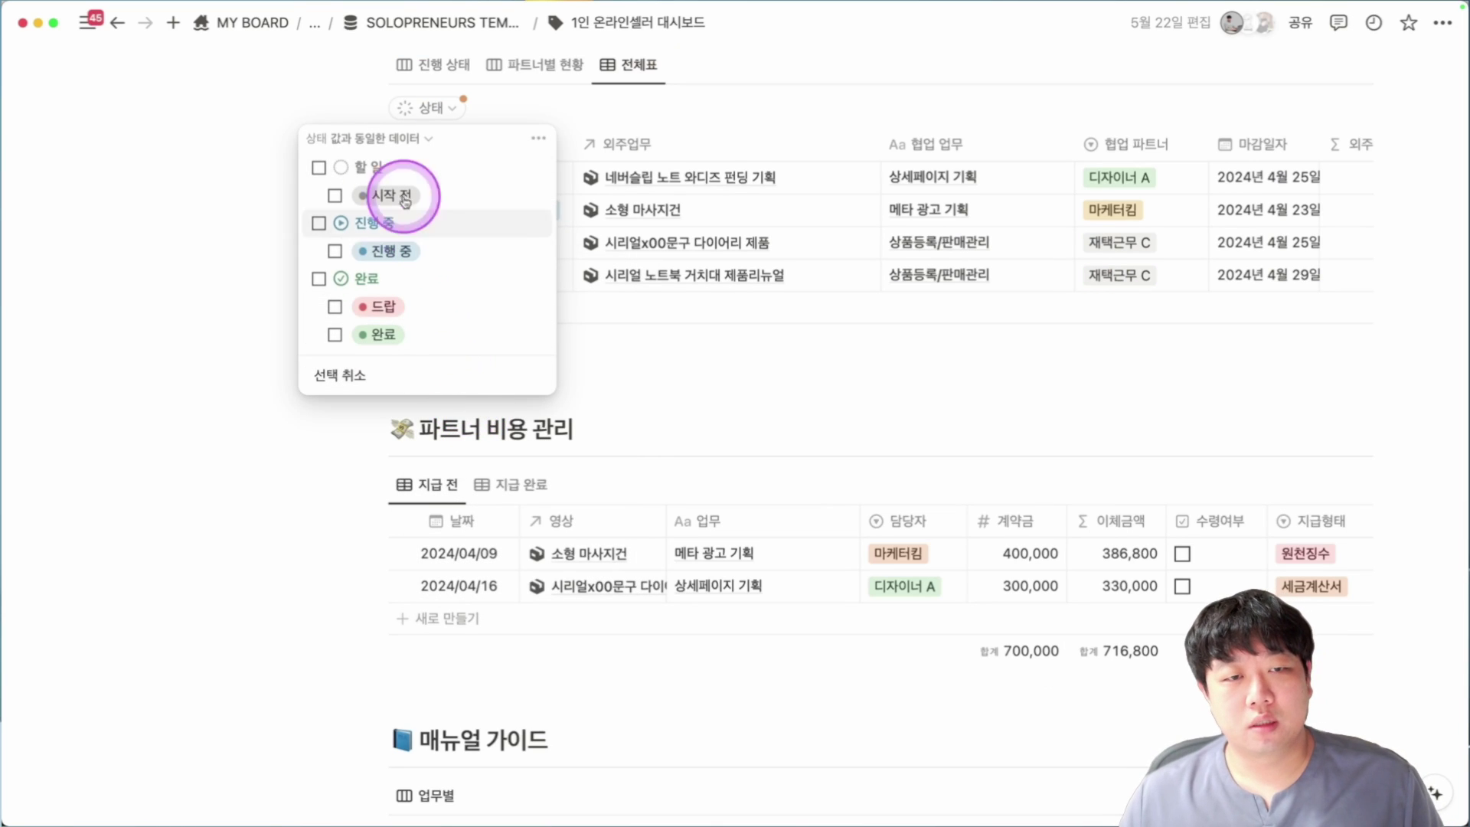
{"action": "left_click", "coordinate": [318, 167]}
{"action": "left_click", "coordinate": [319, 223]}
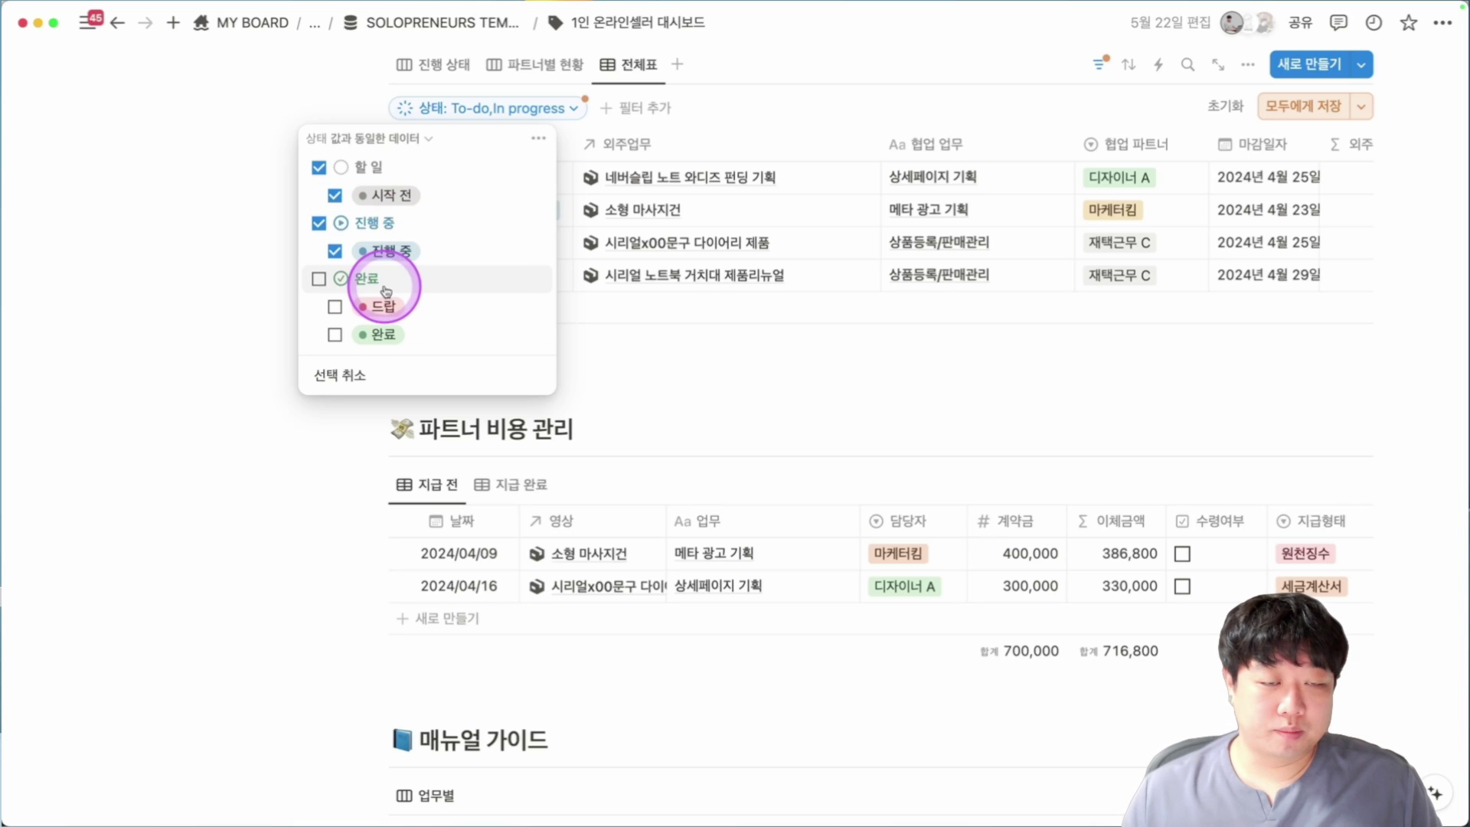
{"action": "left_click", "coordinate": [871, 91]}
Scroll the filtered table and select the 시리얼 노트북 거치대 제품리뉴얼 task cell.
{"action": "scroll", "coordinate": [508, 328], "scroll_direction": "up", "scroll_amount": 3}
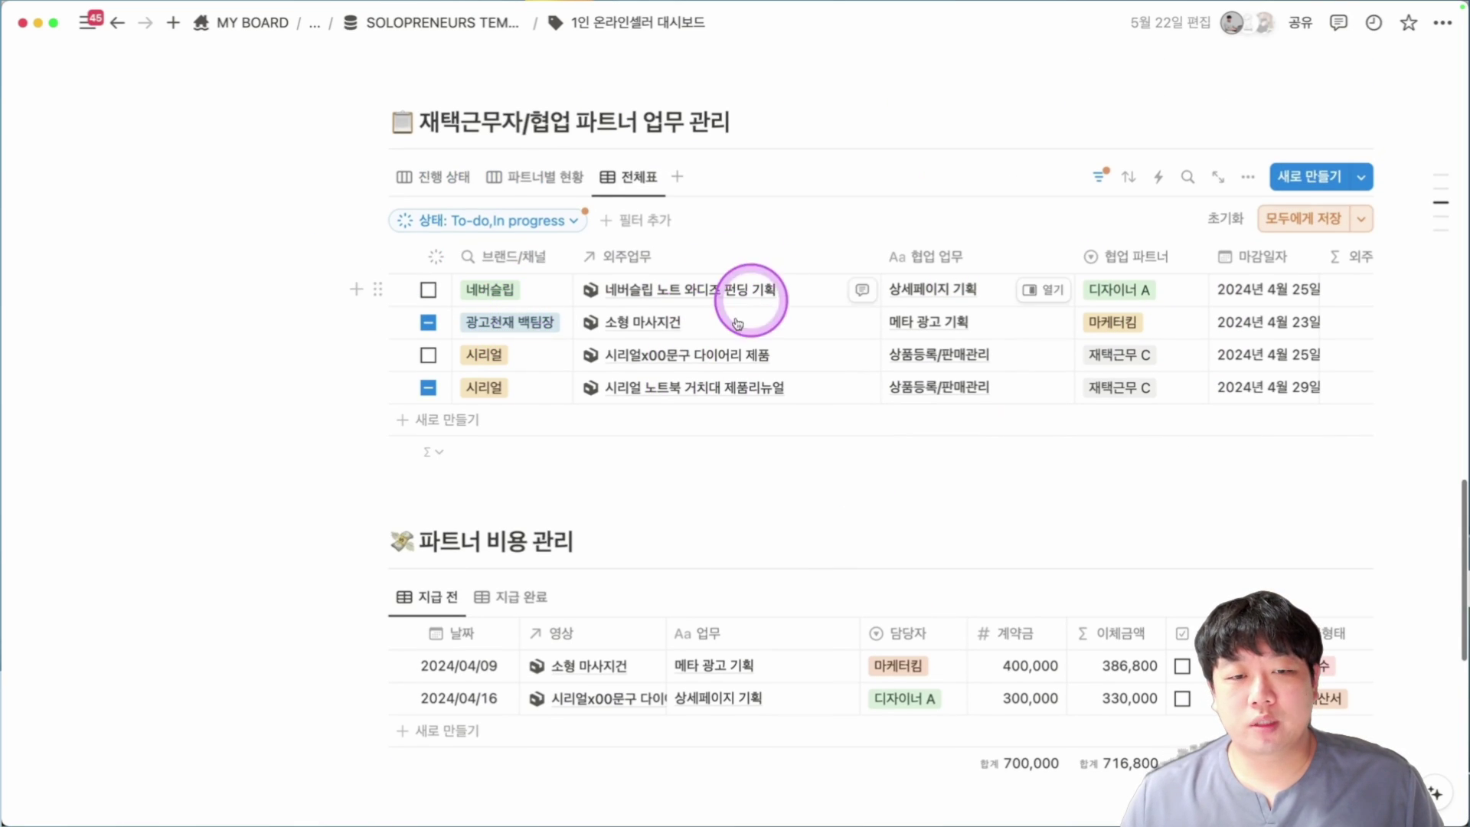
{"action": "scroll", "coordinate": [942, 401], "scroll_direction": "down", "scroll_amount": 5}
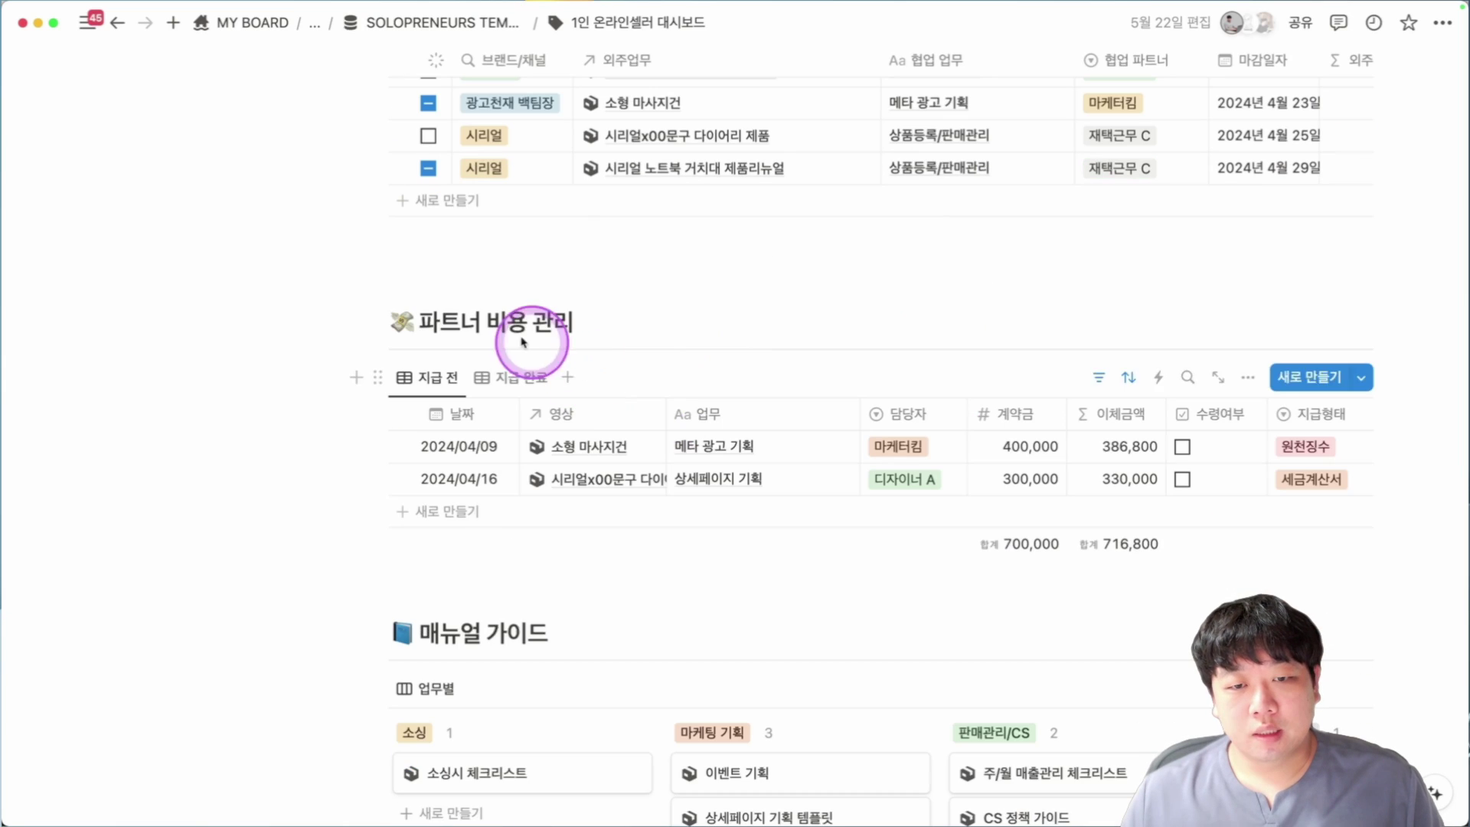
{"action": "scroll", "coordinate": [689, 345], "scroll_direction": "up", "scroll_amount": 2}
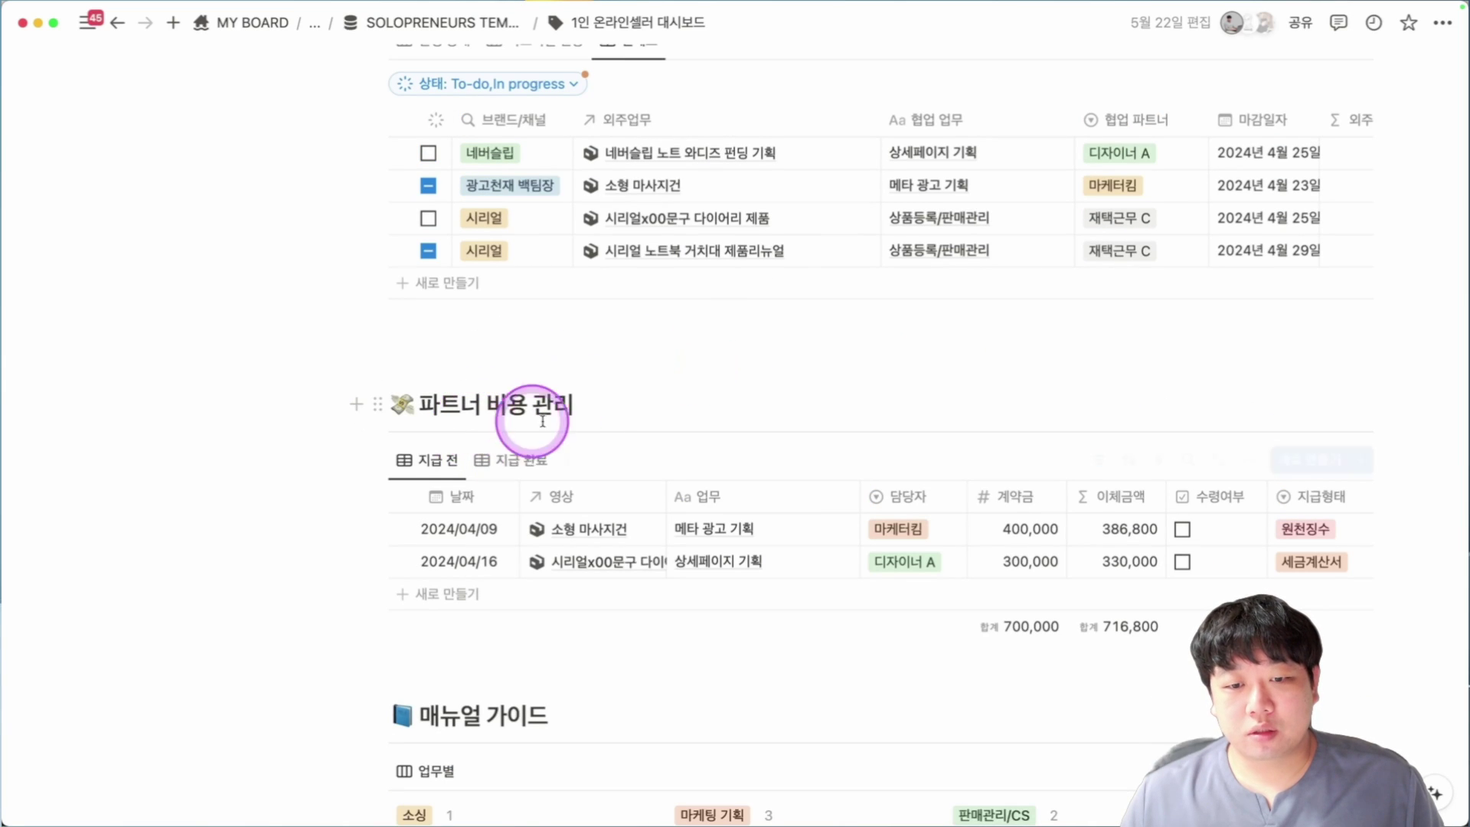
{"action": "scroll", "coordinate": [536, 192], "scroll_direction": "up", "scroll_amount": 2}
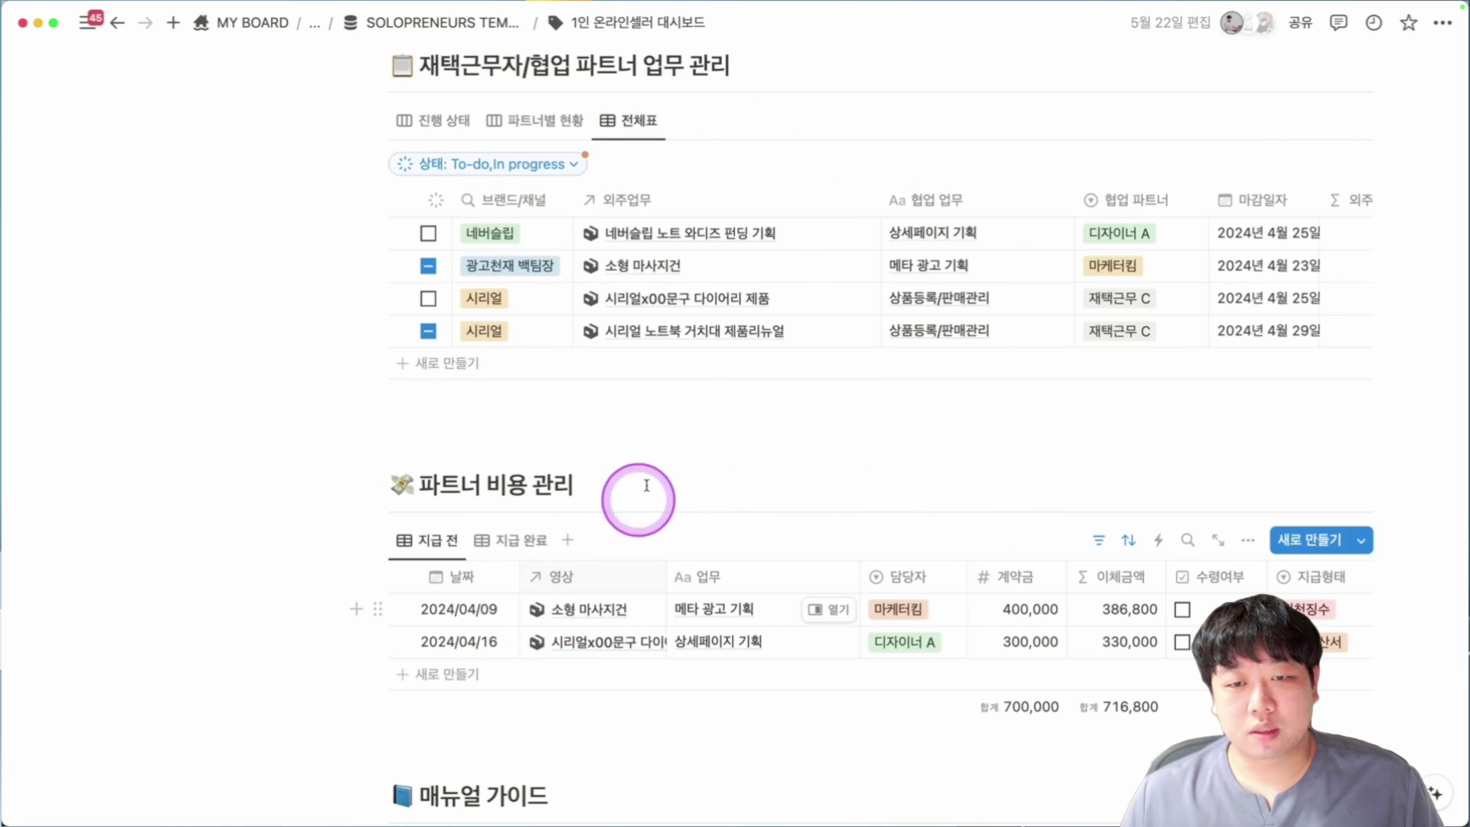
{"action": "left_click", "coordinate": [806, 327]}
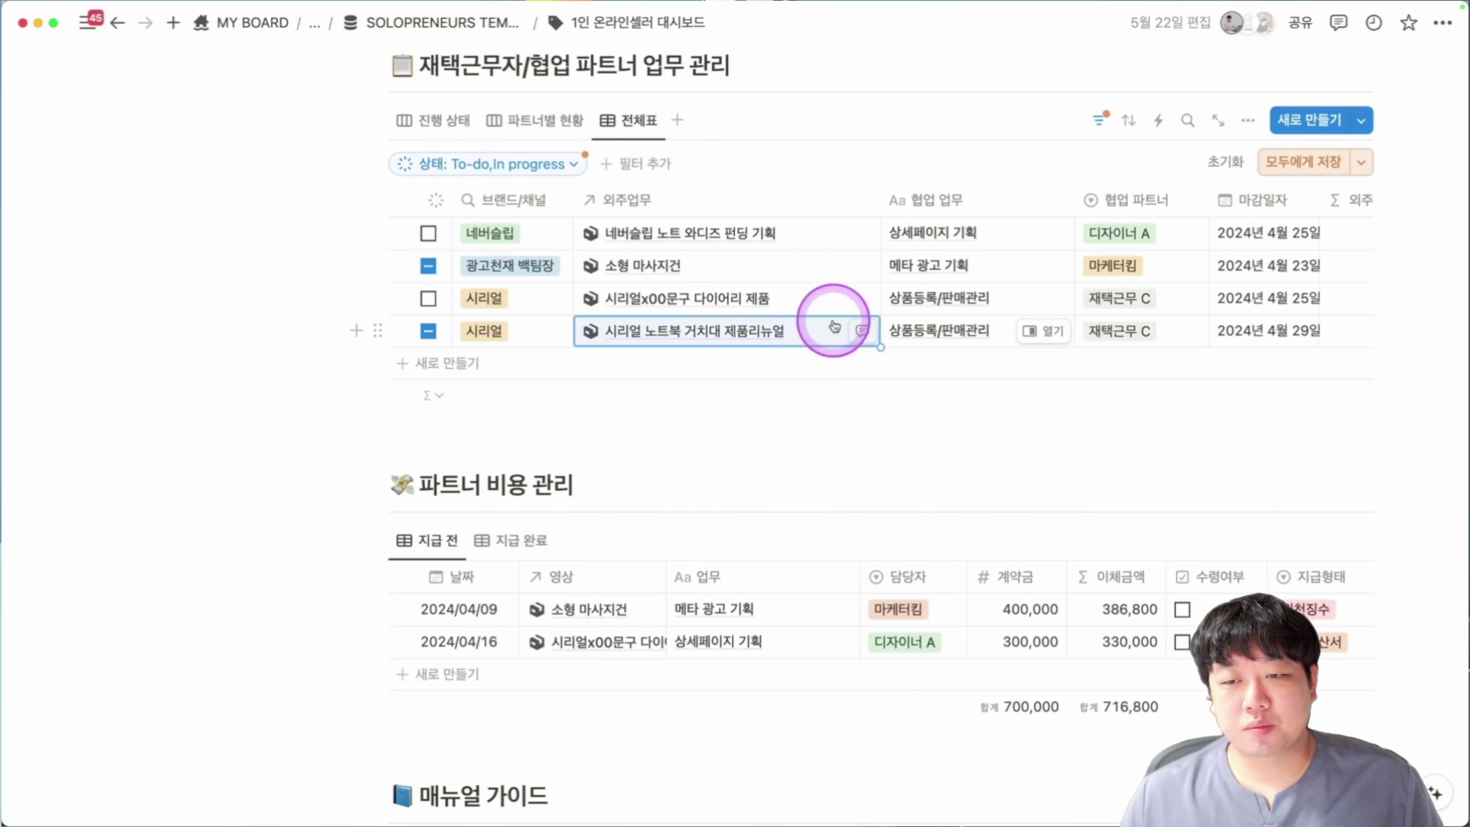
{"action": "scroll", "coordinate": [839, 366], "scroll_direction": "down", "scroll_amount": 1}
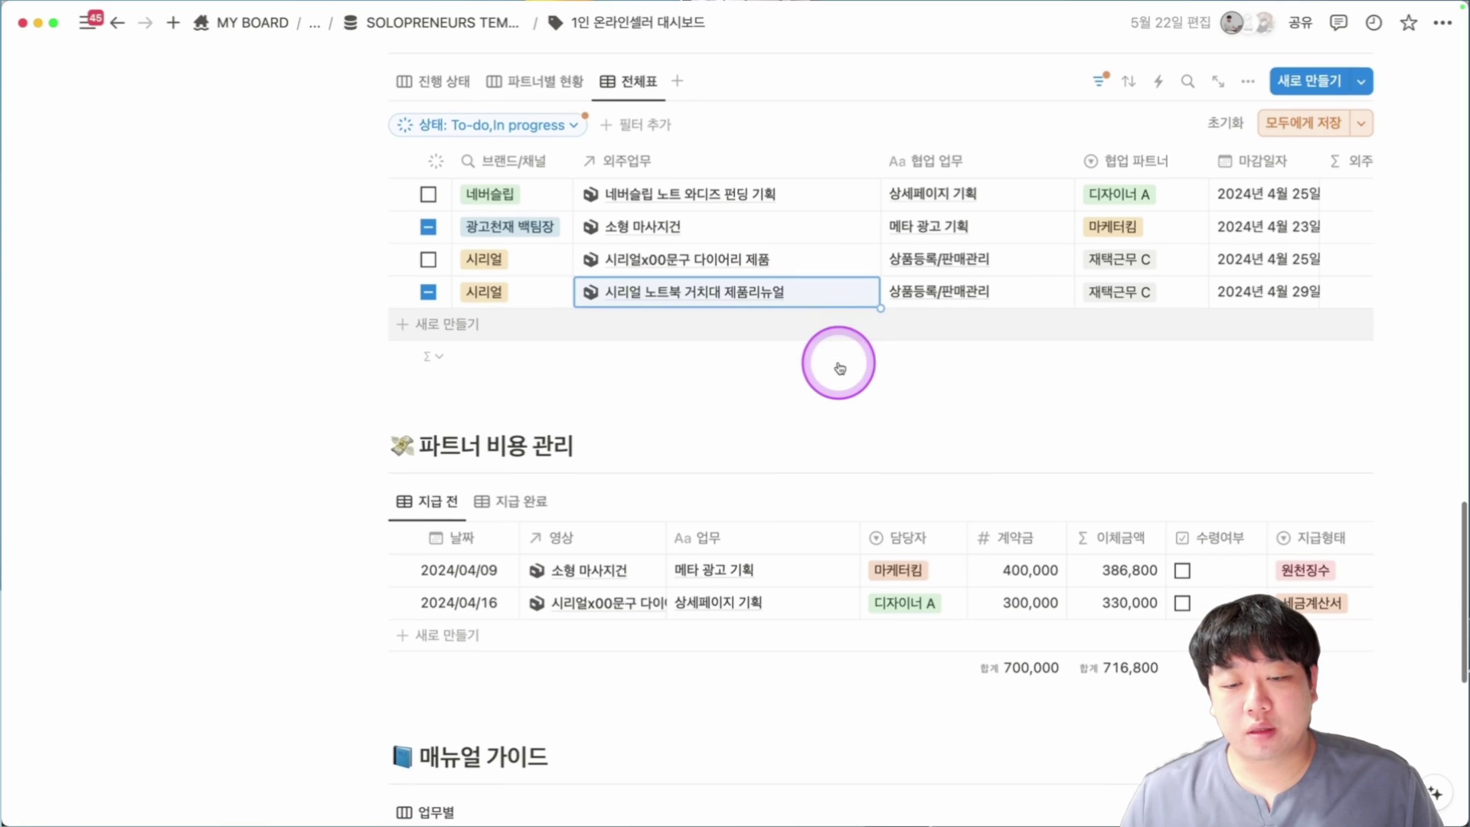
Add a 제품 리디자인 cost row dated 2024/09/10, linked to 시리얼 노트북 거치대 제품리뉴얼.
{"action": "left_click", "coordinate": [571, 639]}
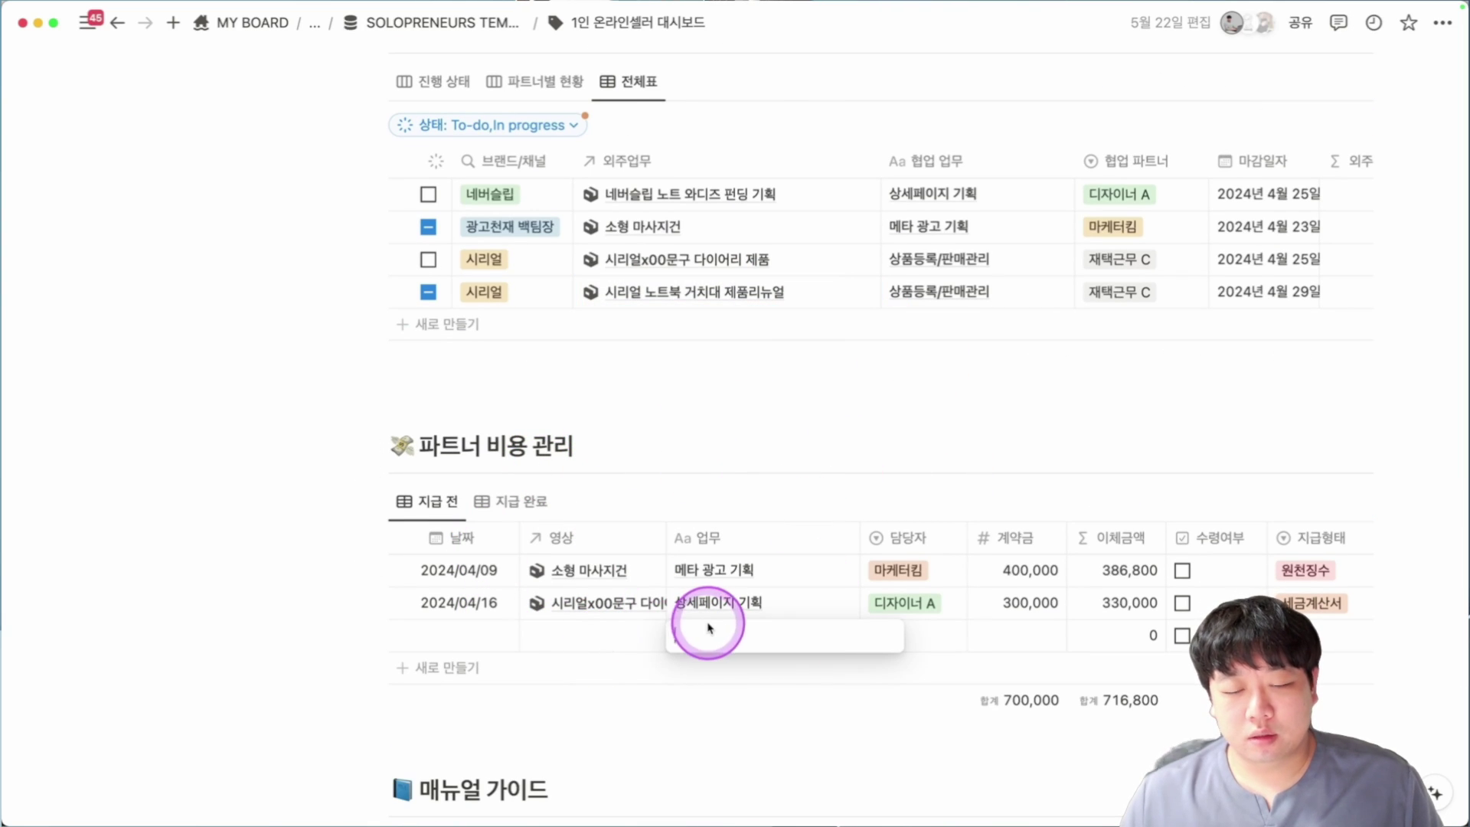
{"action": "type", "text": "제품 리디자인"}
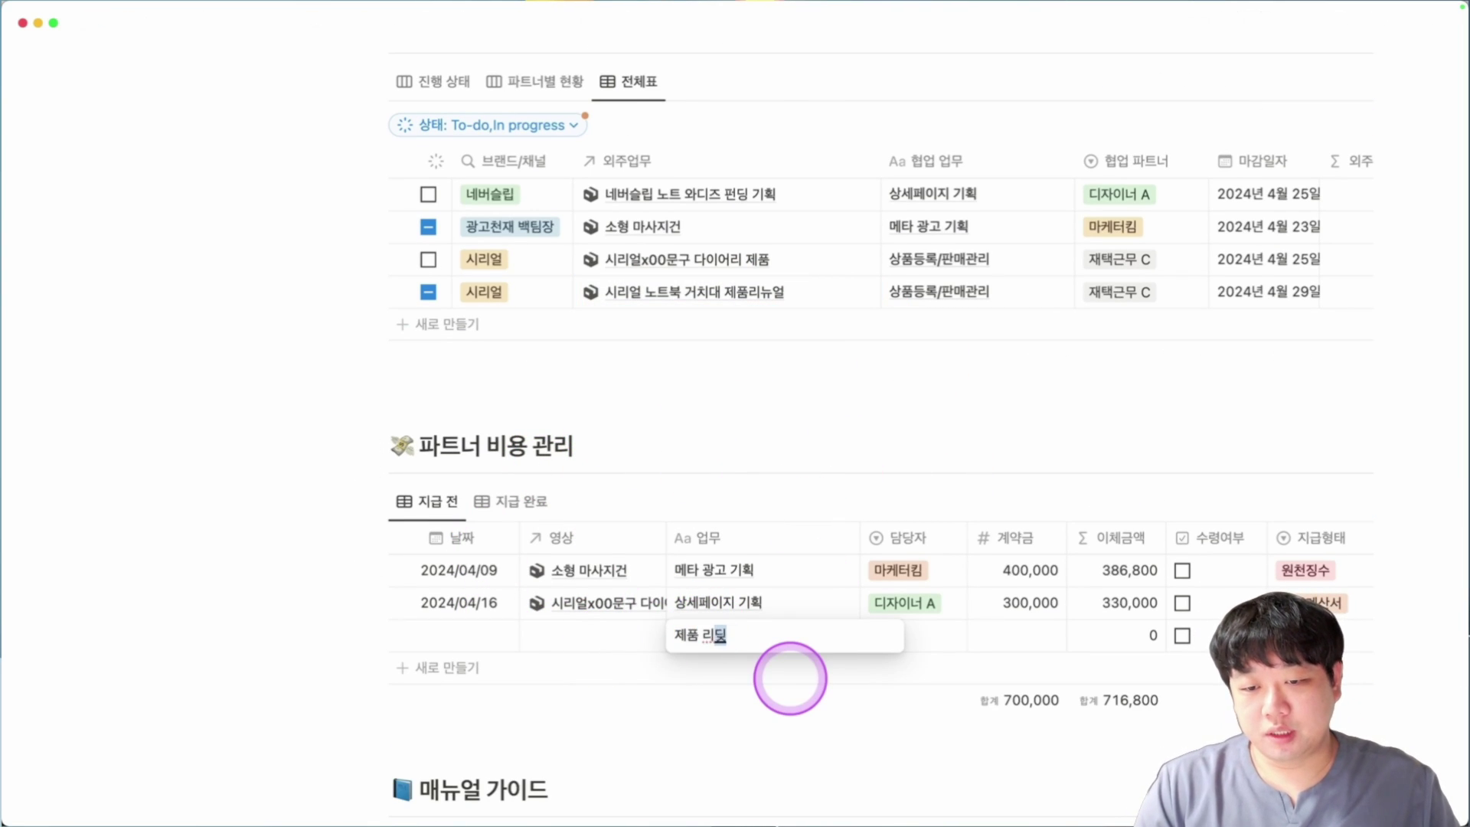
{"action": "key", "text": "Return"}
{"action": "left_click", "coordinate": [598, 627]}
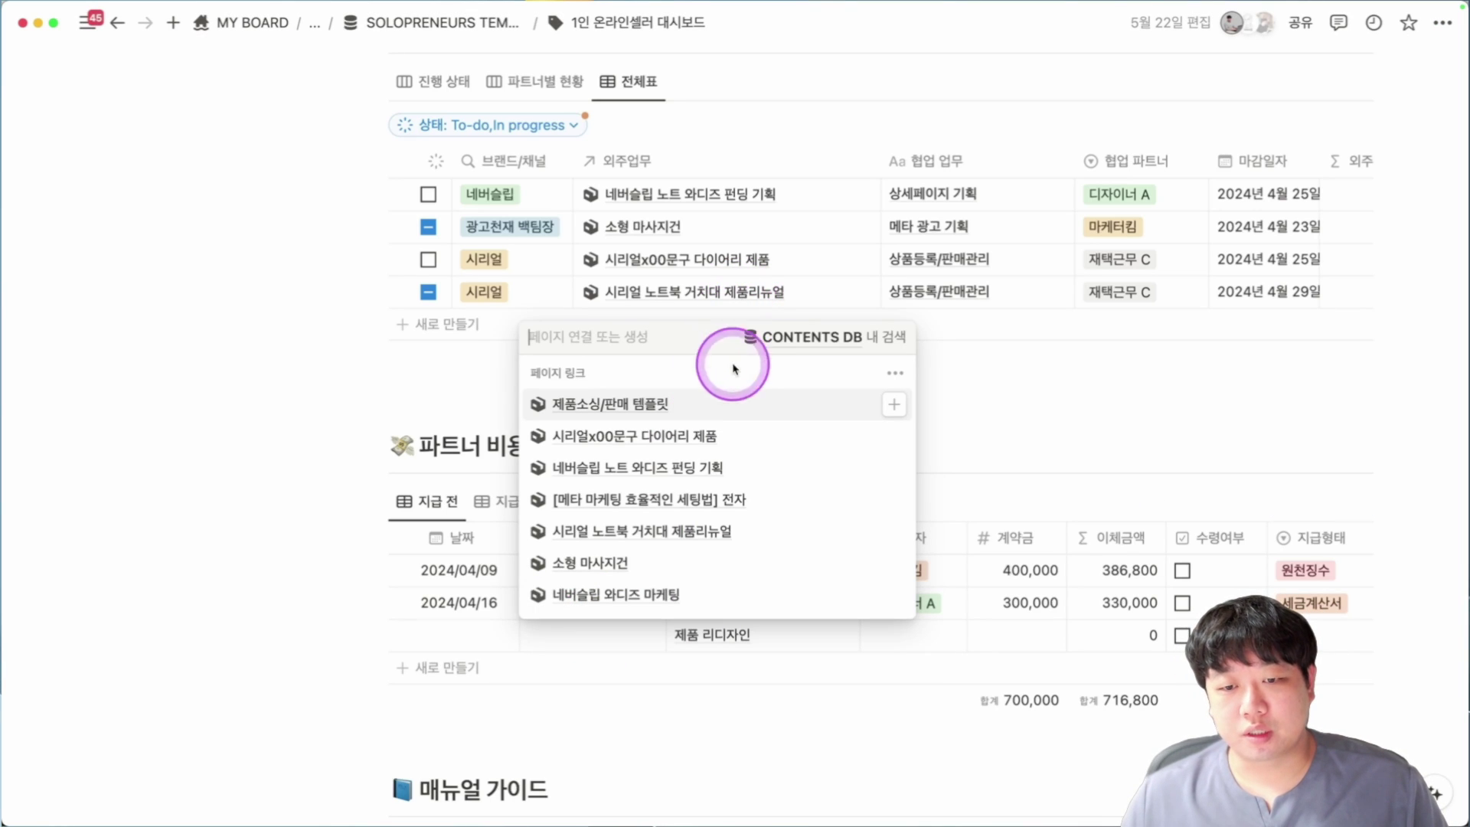
{"action": "left_click", "coordinate": [689, 535]}
{"action": "left_click", "coordinate": [463, 635]}
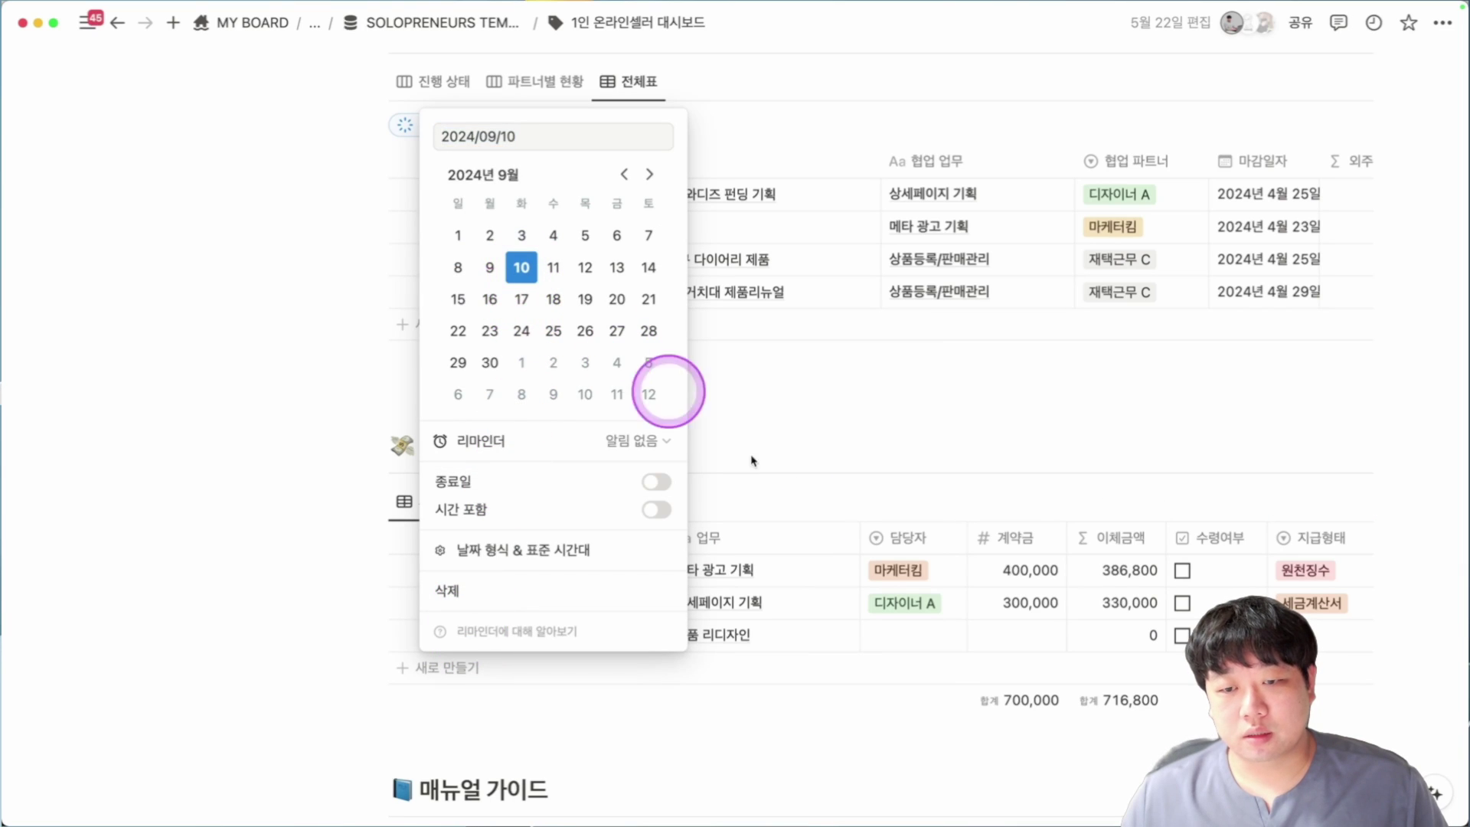
{"action": "left_click", "coordinate": [926, 642]}
Give the row manager 디자이너 A, contract amount 300,000 and payment type 세금계산서.
{"action": "left_click", "coordinate": [913, 636]}
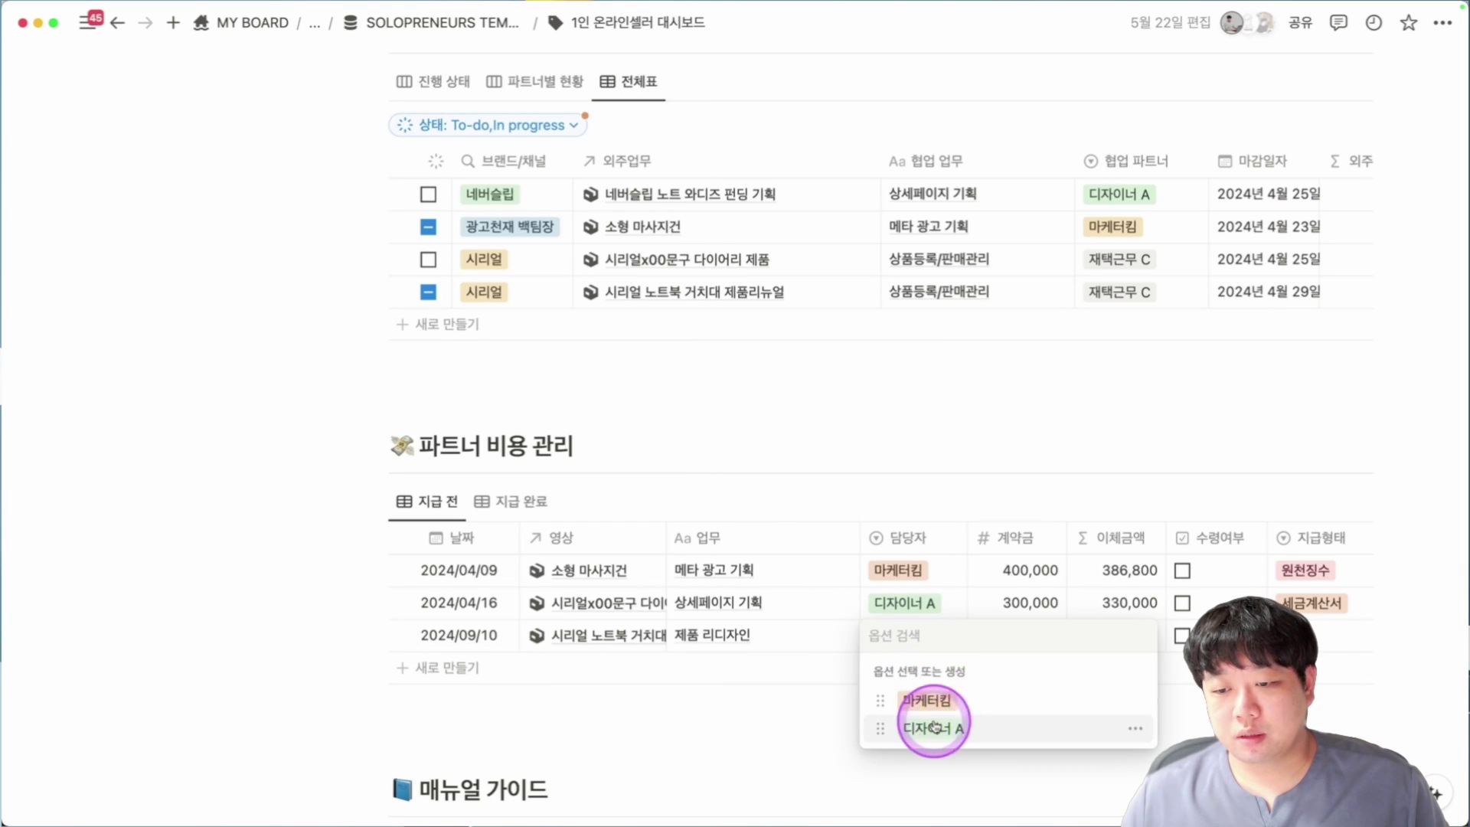
{"action": "left_click", "coordinate": [933, 726]}
{"action": "left_click", "coordinate": [1033, 636]}
{"action": "type", "text": "300000"}
{"action": "key", "text": "Return"}
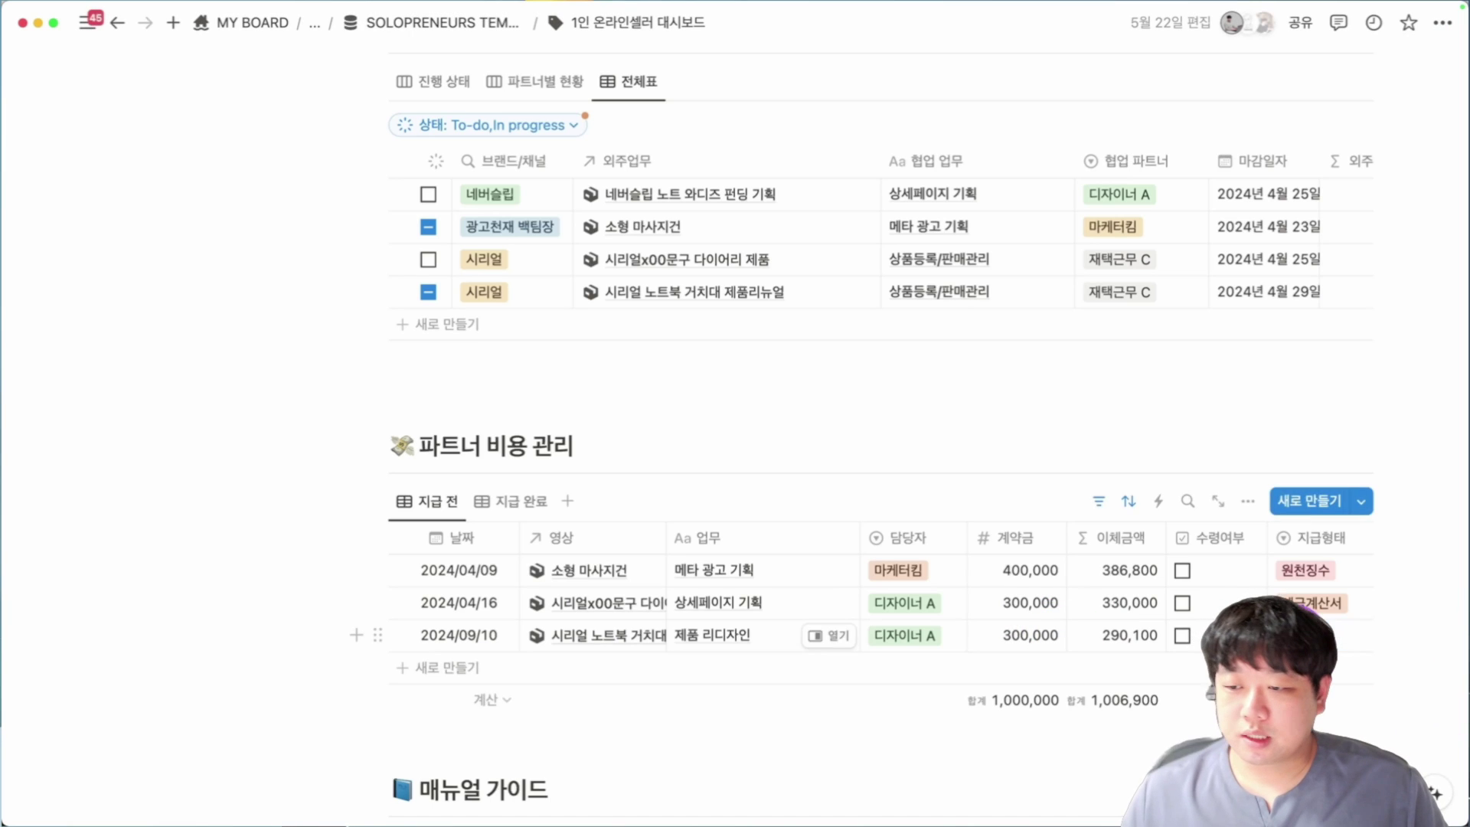
{"action": "left_click", "coordinate": [1317, 636]}
{"action": "left_click", "coordinate": [1214, 701]}
{"action": "scroll", "coordinate": [408, 548], "scroll_direction": "down", "scroll_amount": 5}
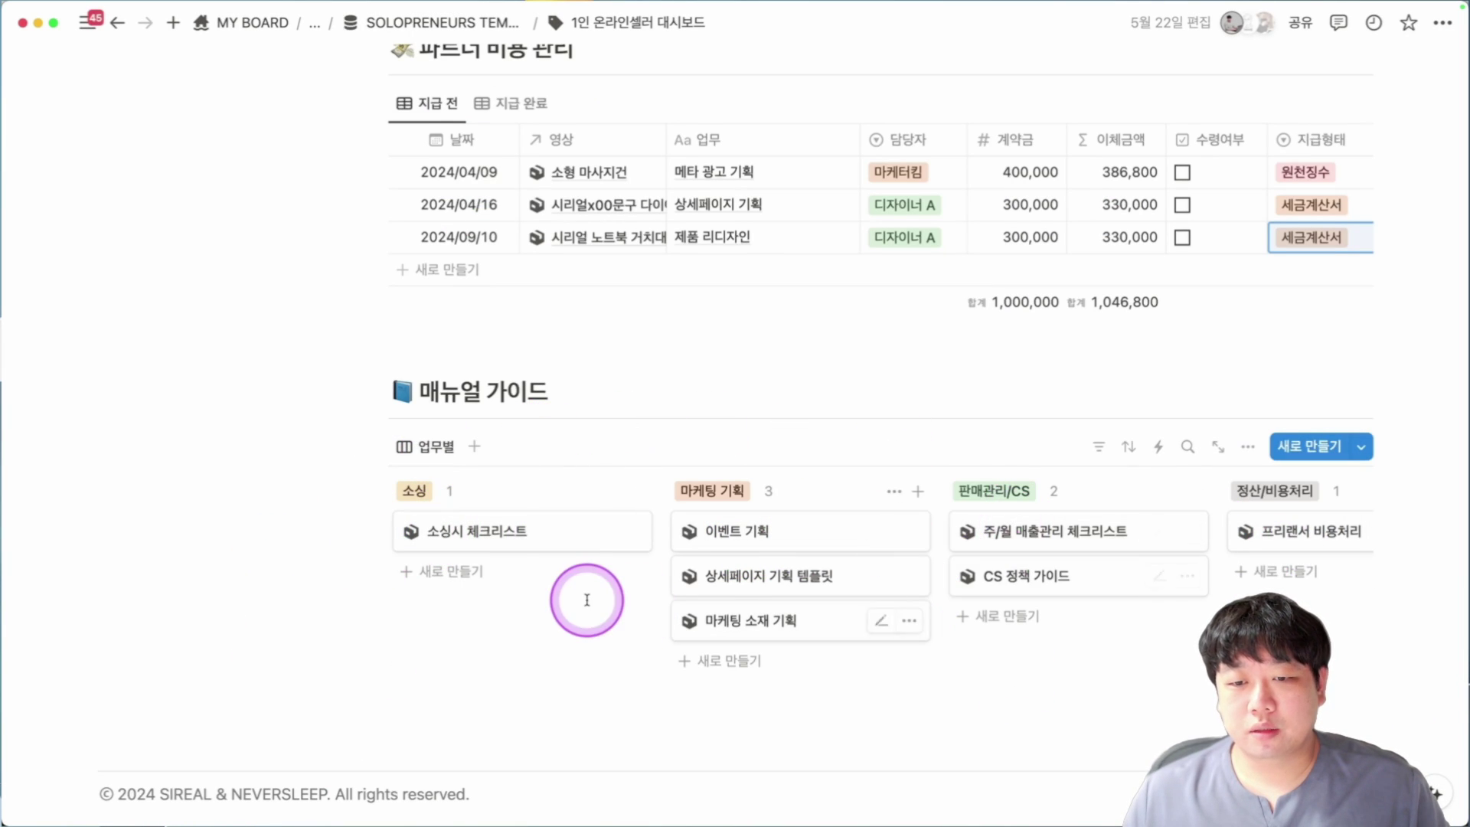
{"action": "scroll", "coordinate": [542, 540], "scroll_direction": "down", "scroll_amount": 1}
{"action": "left_click", "coordinate": [536, 497]}
{"action": "scroll", "coordinate": [860, 548], "scroll_direction": "down", "scroll_amount": 9}
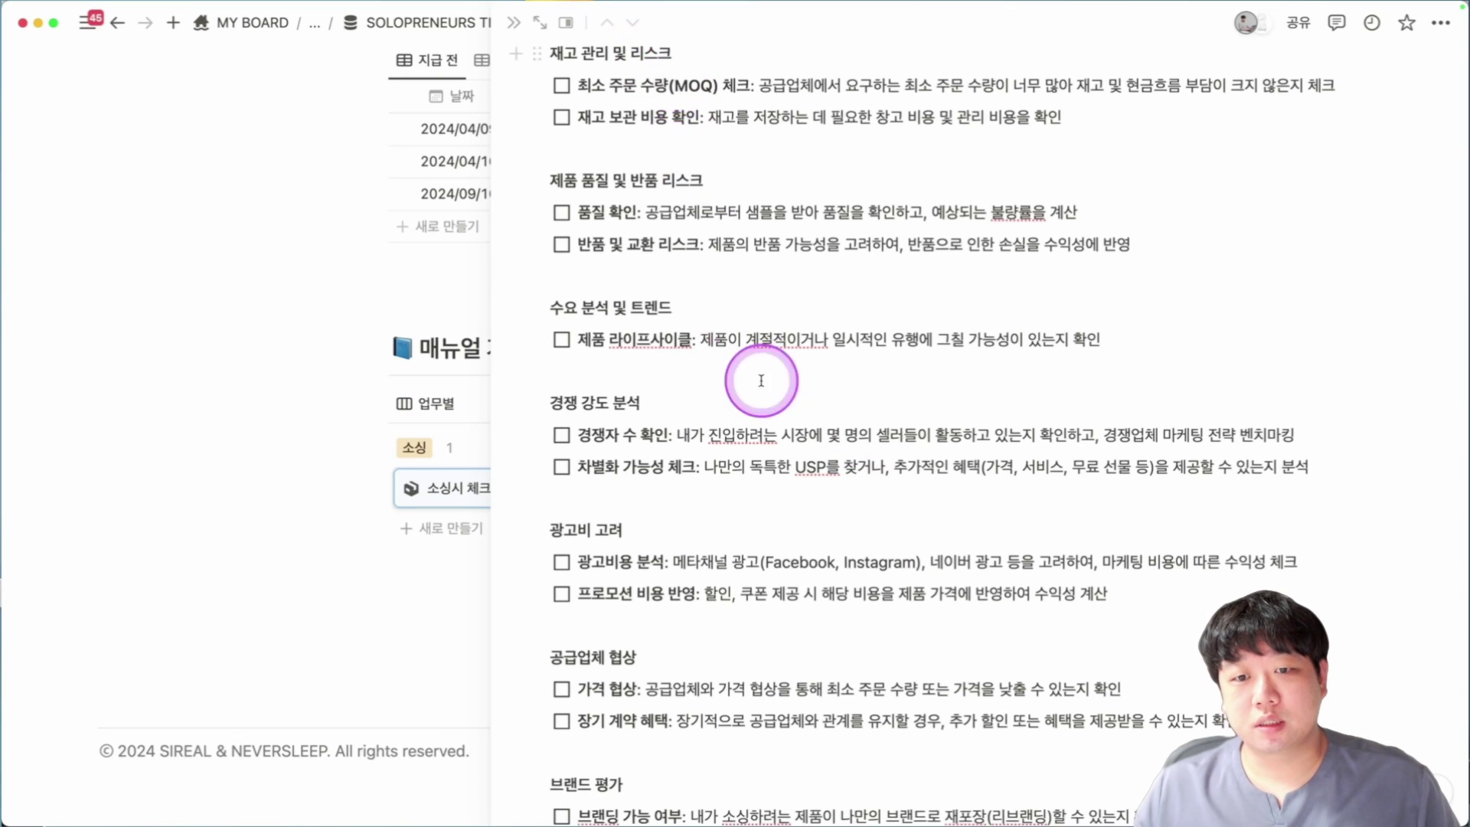
{"action": "key", "text": "Escape"}
{"action": "left_click", "coordinate": [811, 537]}
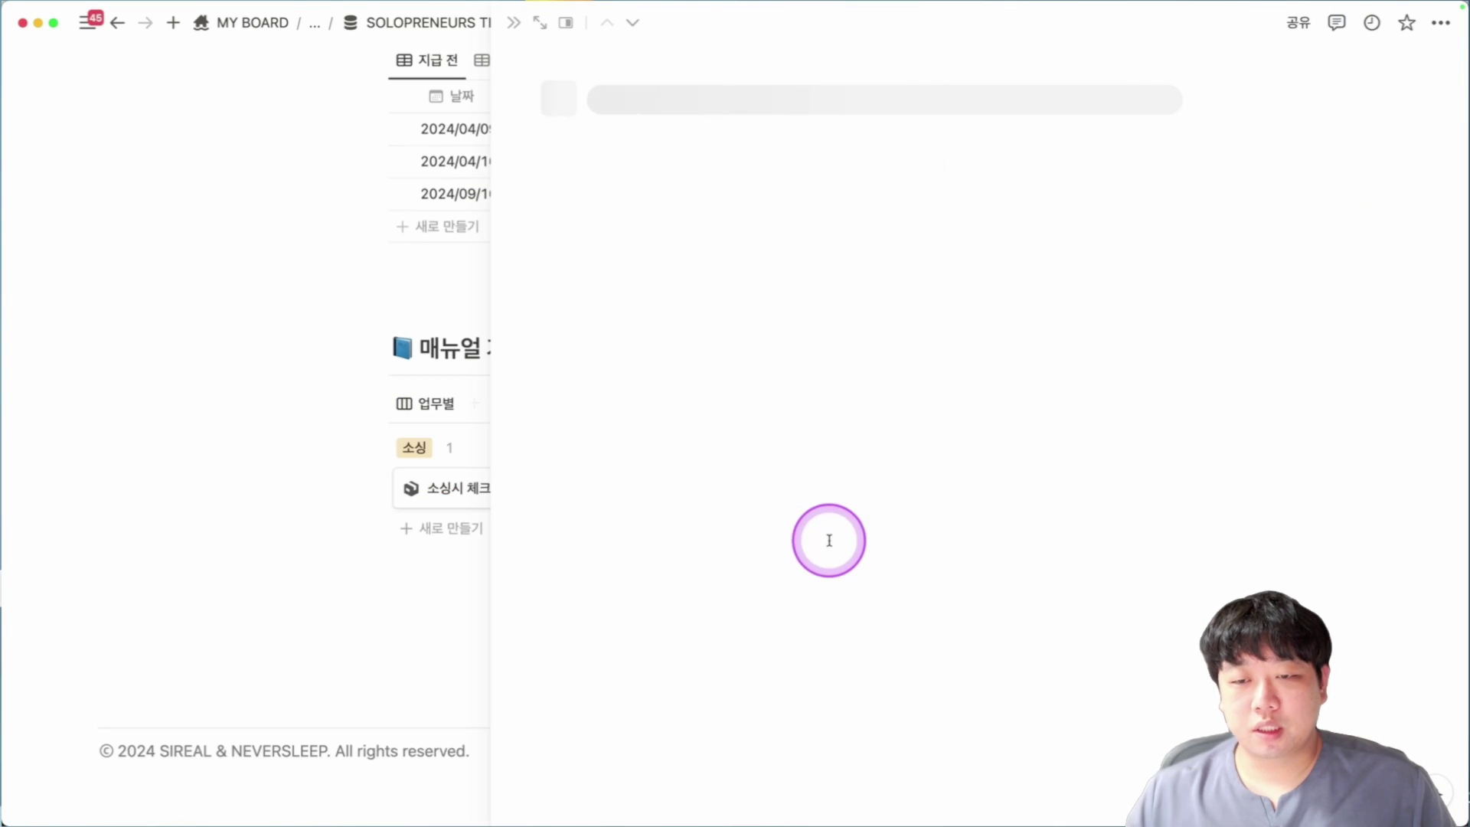
{"action": "scroll", "coordinate": [863, 486], "scroll_direction": "down", "scroll_amount": 10}
{"action": "scroll", "coordinate": [863, 475], "scroll_direction": "down", "scroll_amount": 3}
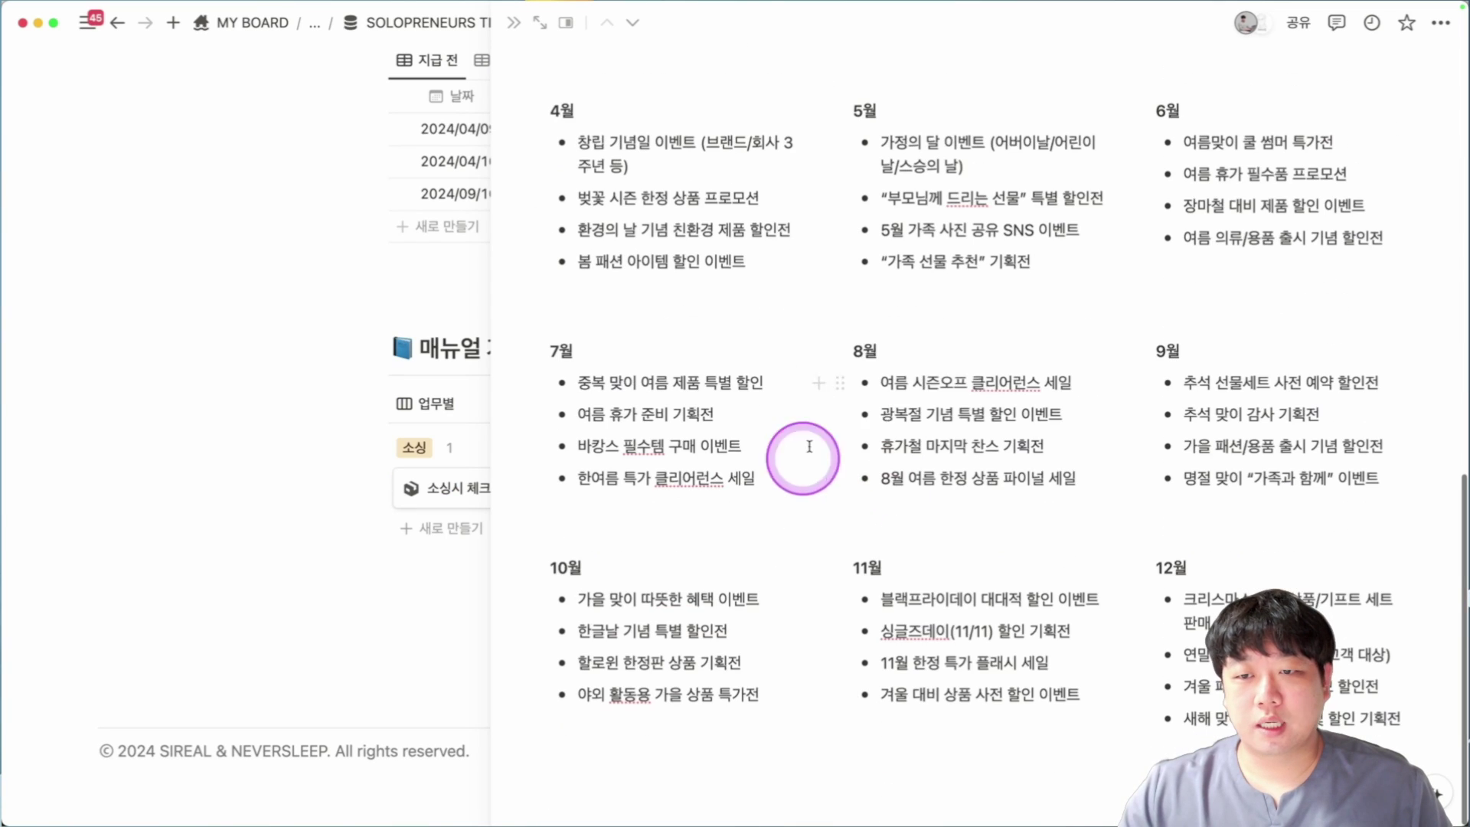
{"action": "key", "text": "Escape"}
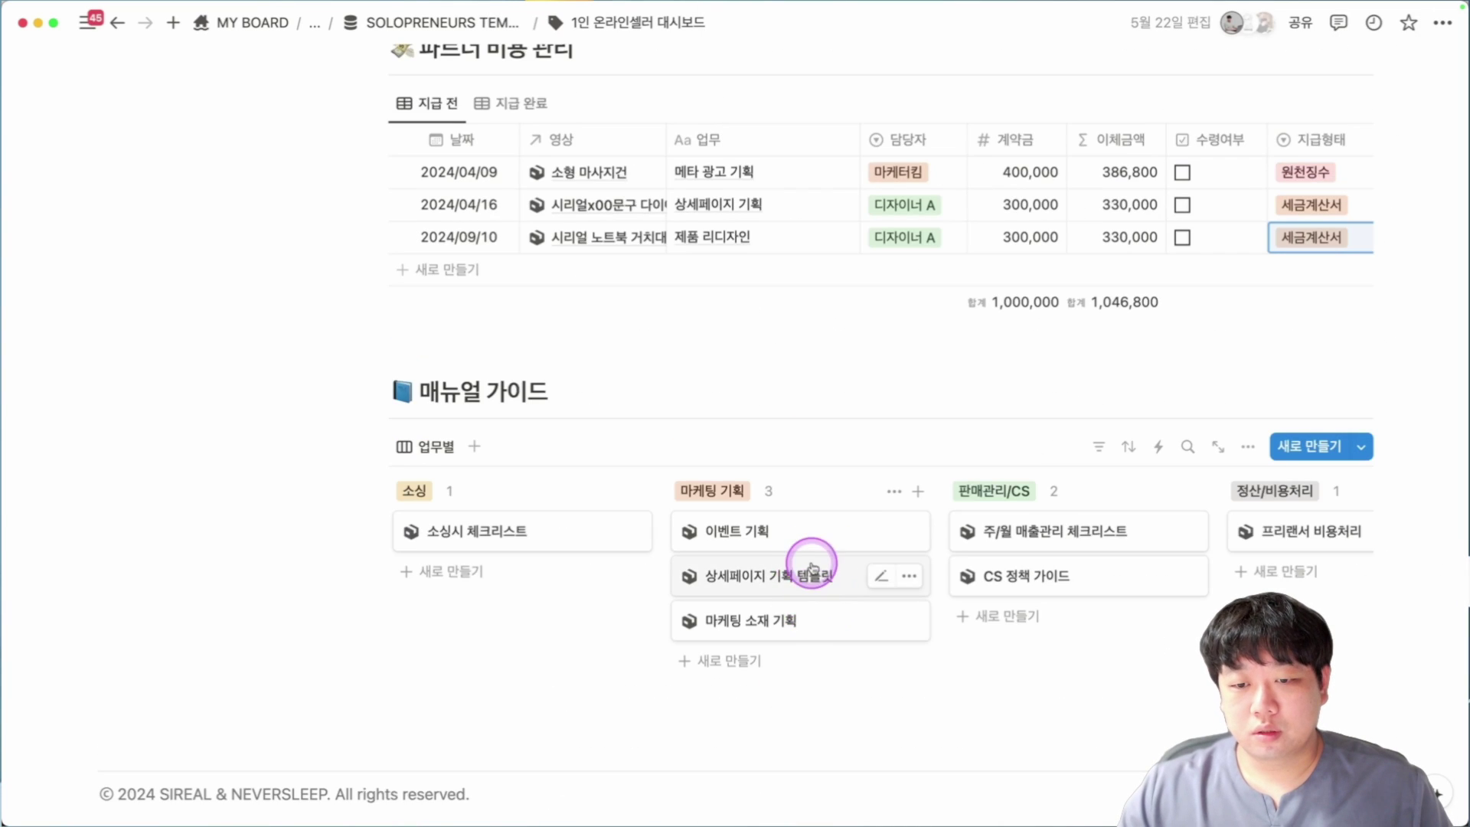
{"action": "left_click", "coordinate": [813, 568]}
{"action": "scroll", "coordinate": [808, 448], "scroll_direction": "down", "scroll_amount": 20}
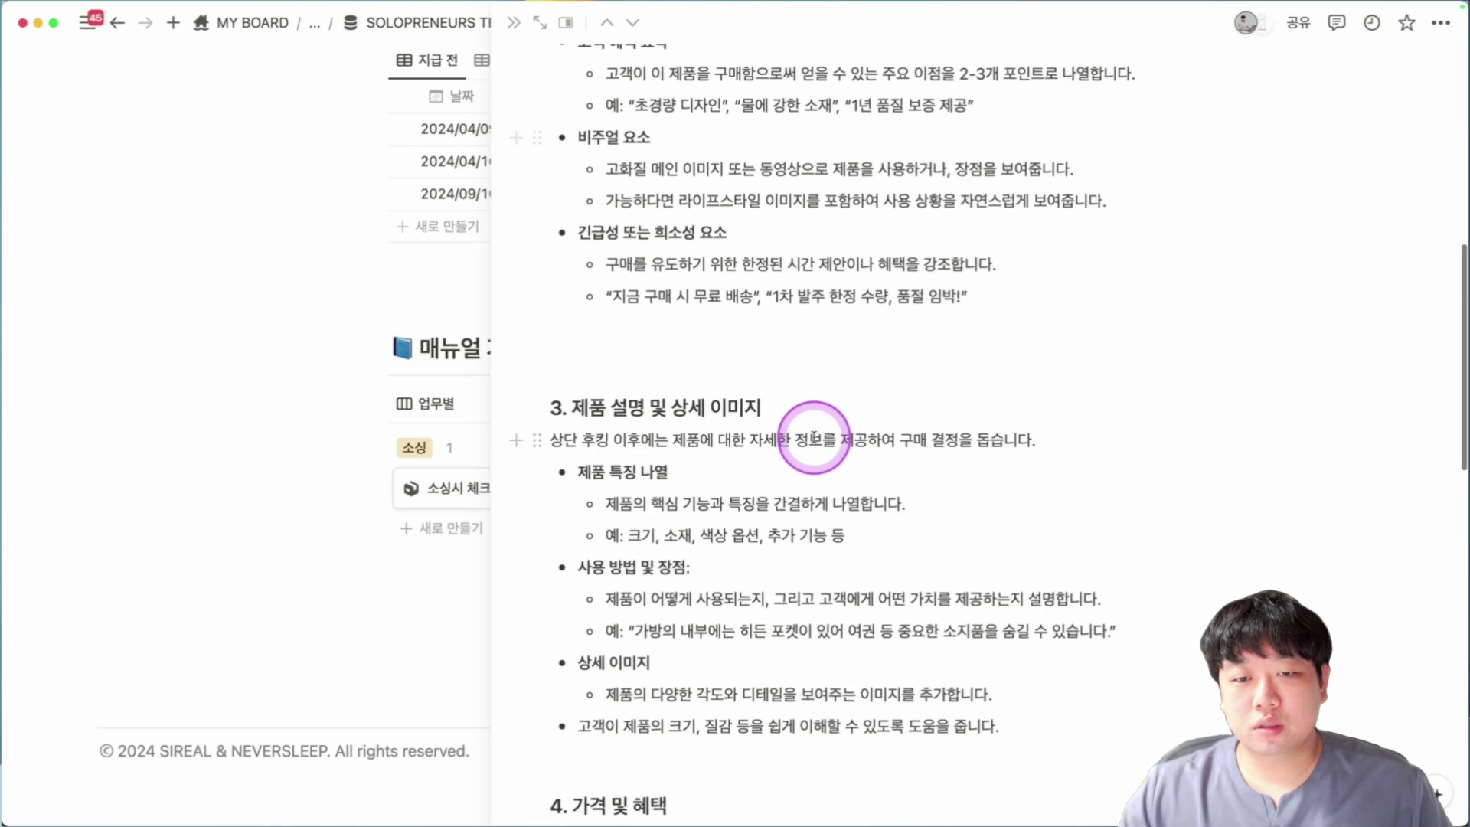
{"action": "scroll", "coordinate": [813, 438], "scroll_direction": "down", "scroll_amount": 5}
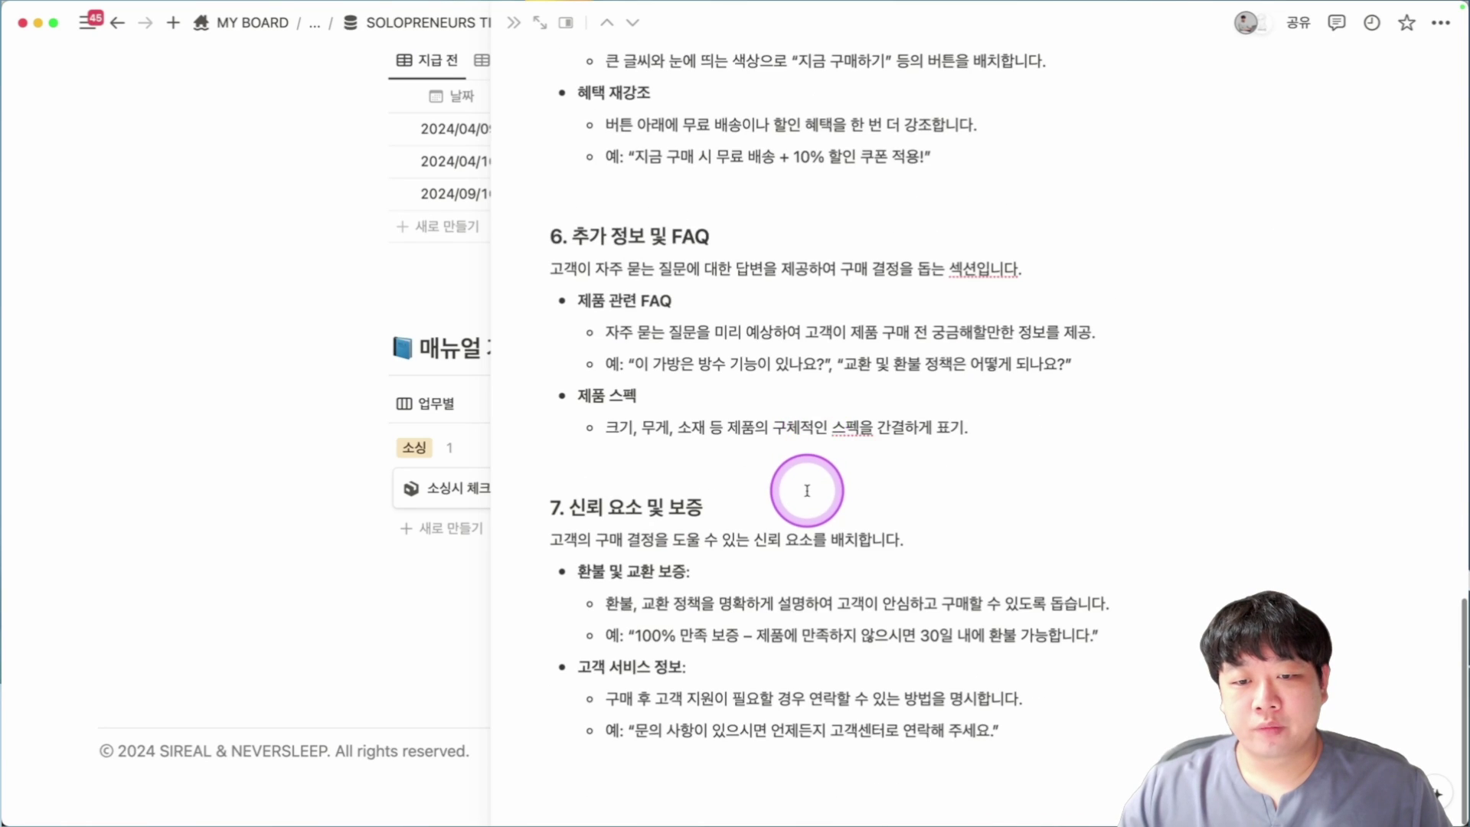
{"action": "key", "text": "Escape"}
{"action": "left_click", "coordinate": [808, 630]}
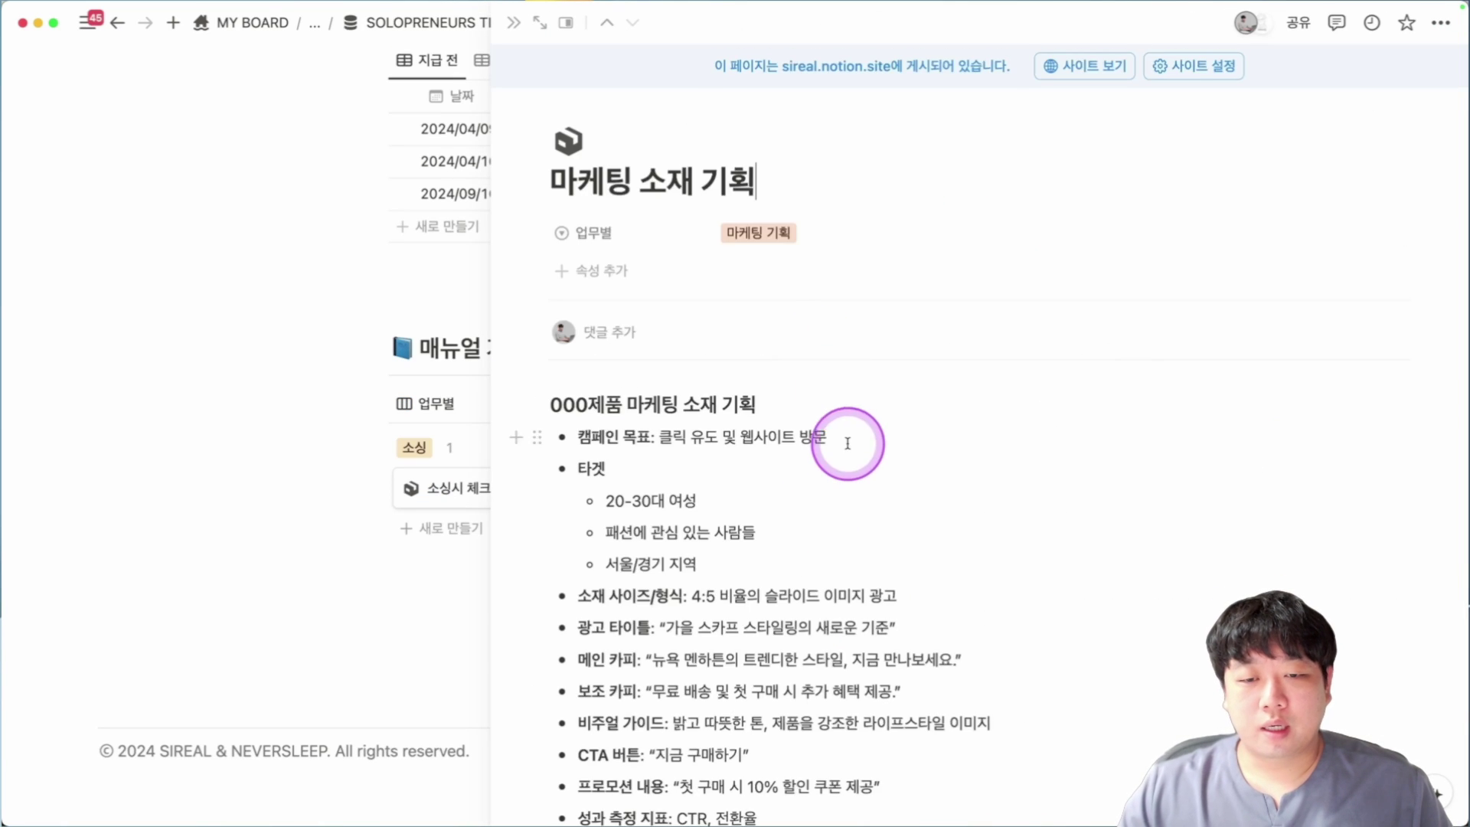
{"action": "key", "text": "Escape"}
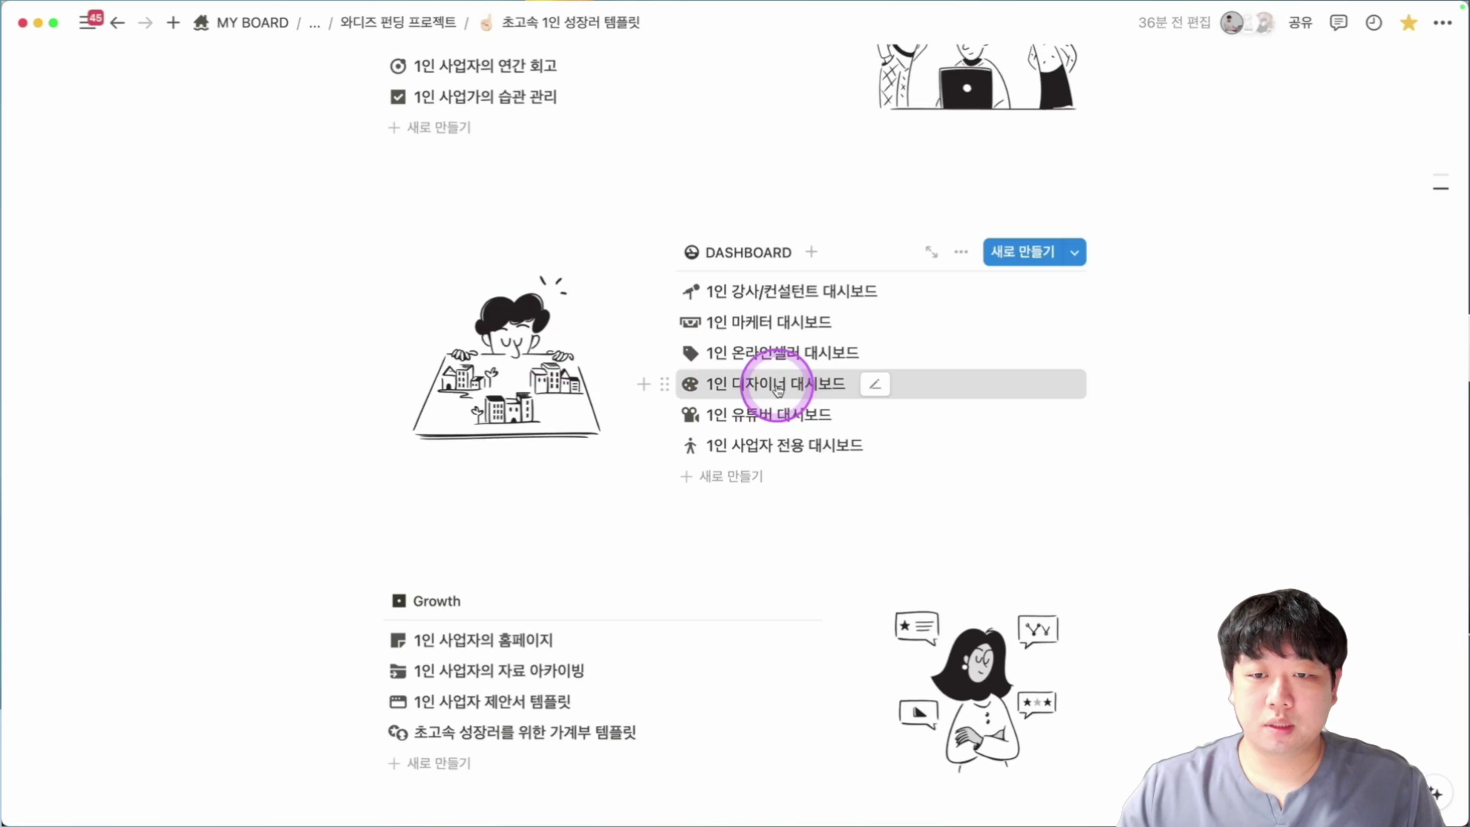
Open the 1인 디자이너 대시보드 template and expand, then collapse, 본 템플릿 포함 사항.
{"action": "left_click", "coordinate": [777, 389]}
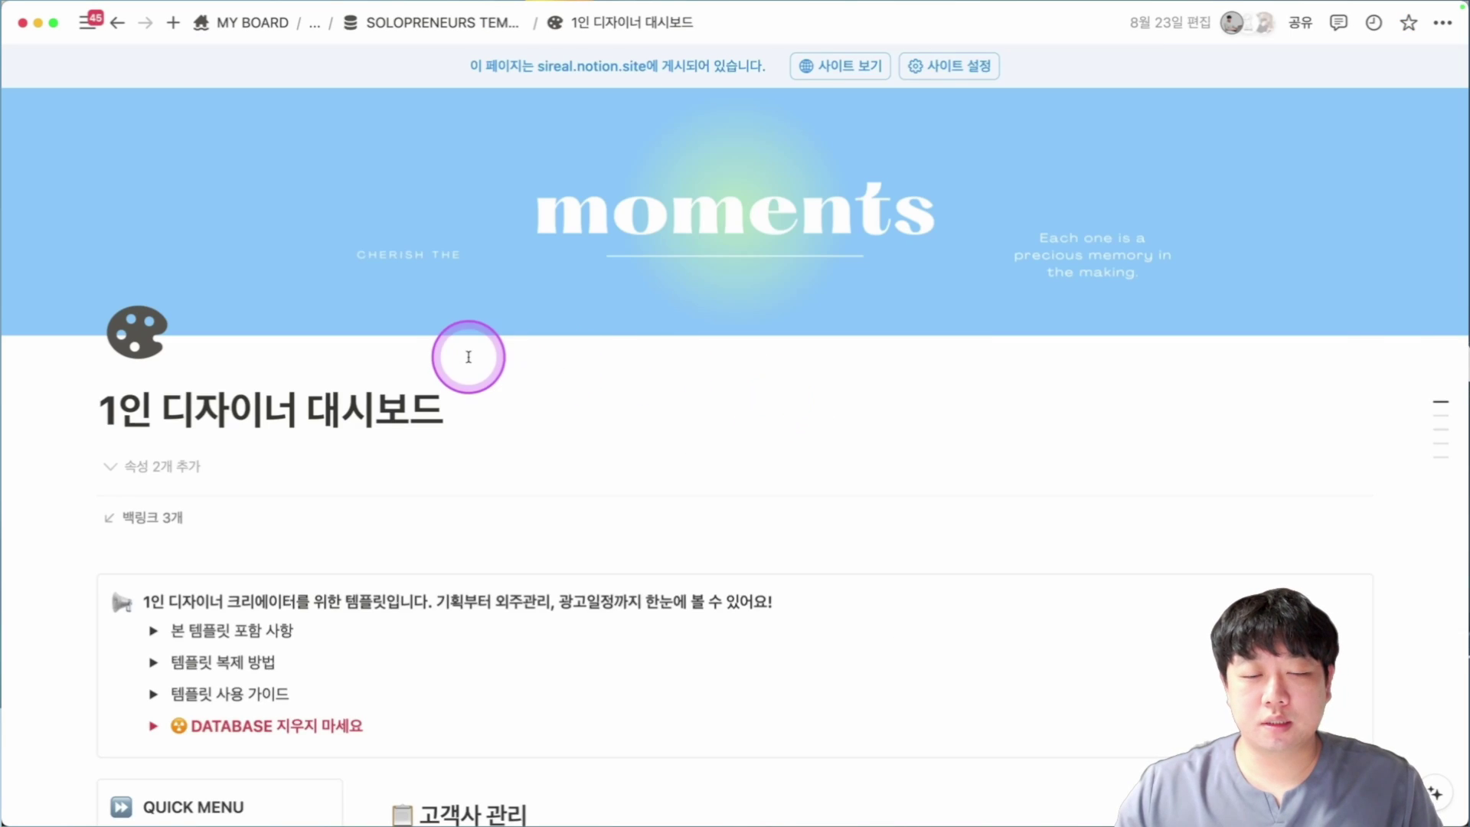
{"action": "scroll", "coordinate": [468, 356], "scroll_direction": "down", "scroll_amount": 6}
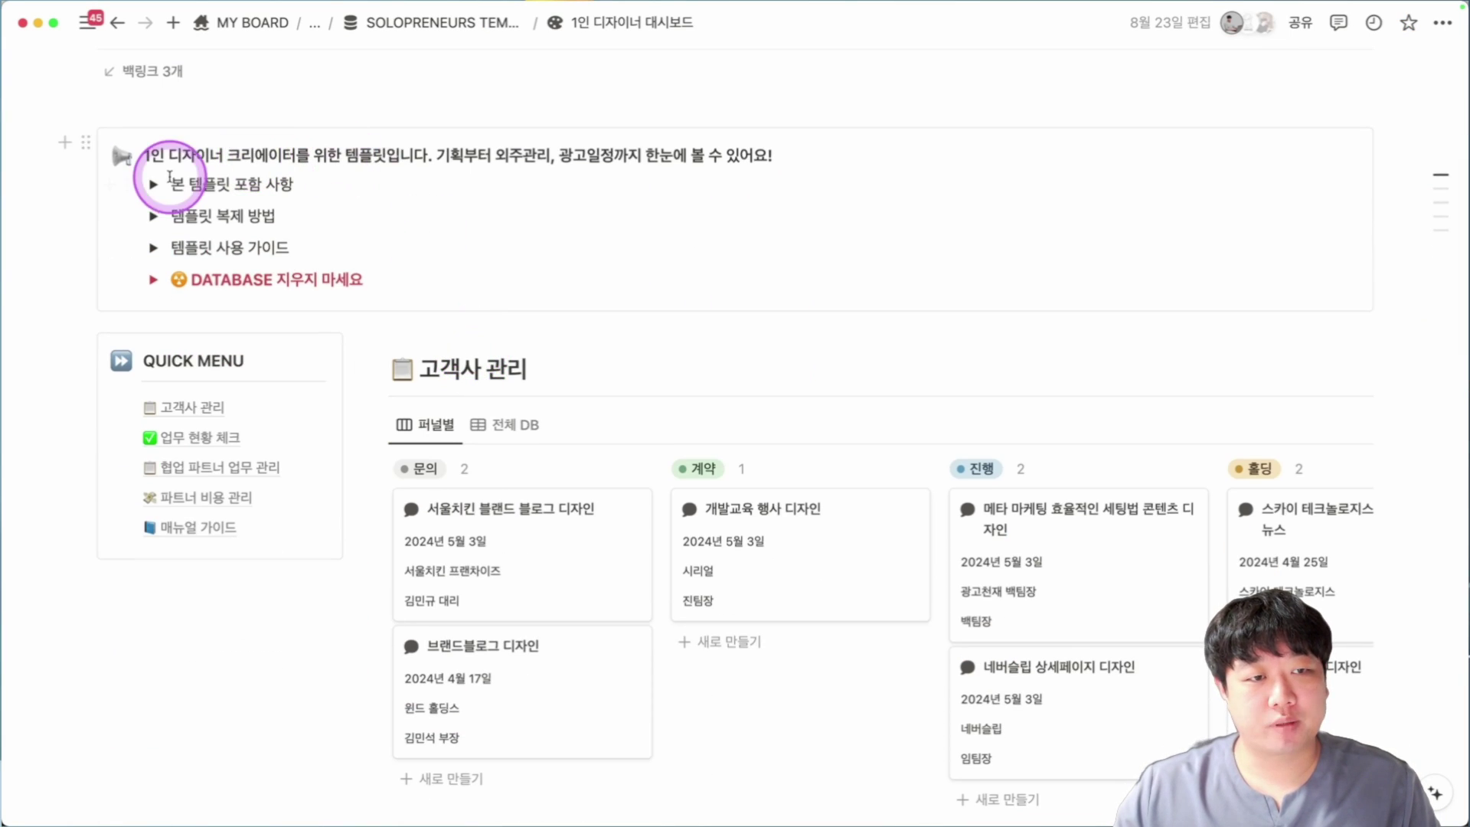
{"action": "left_click", "coordinate": [153, 184]}
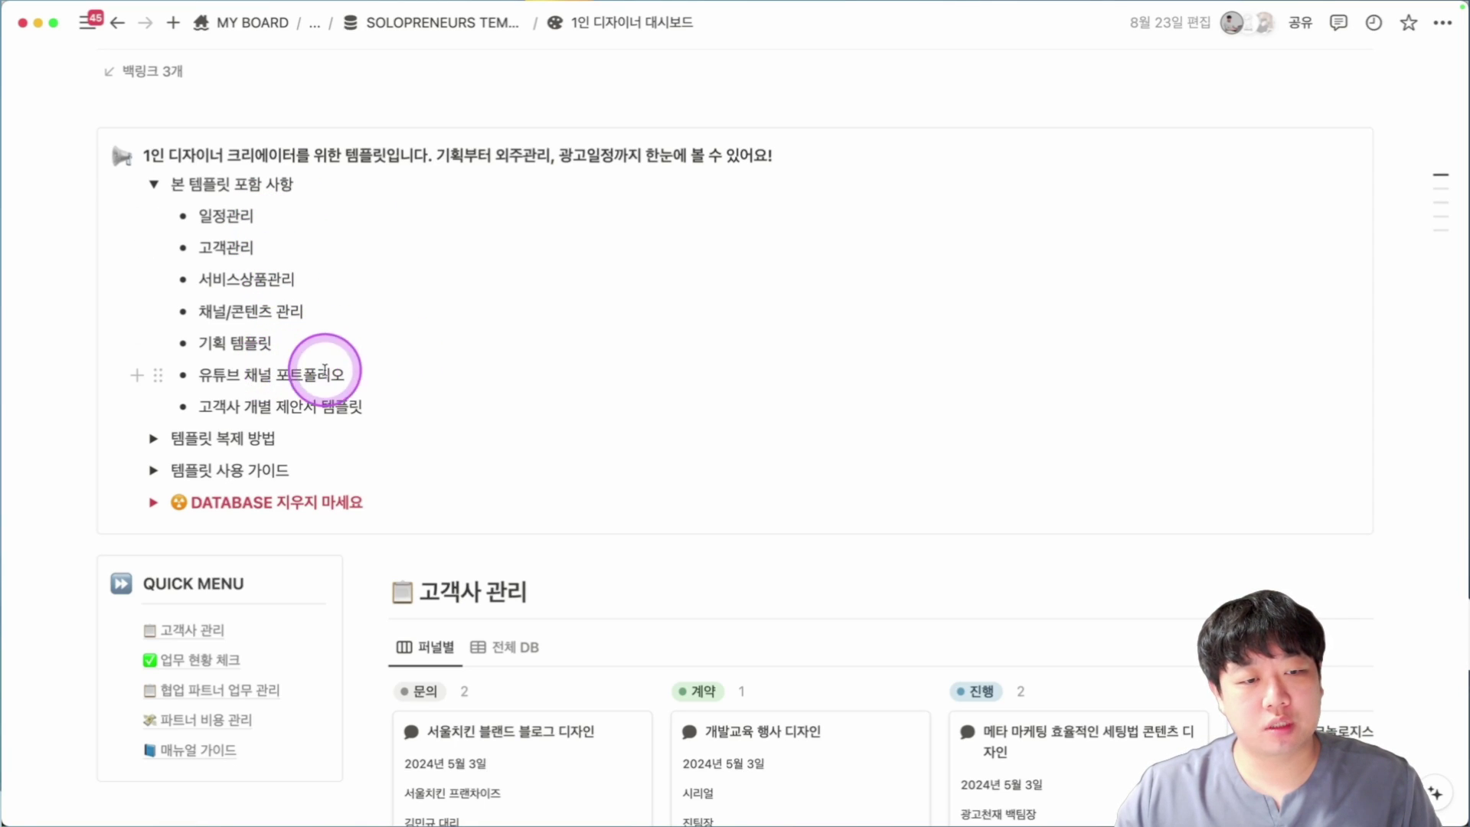
{"action": "left_click", "coordinate": [154, 185]}
Scroll down to the 고객사 관리 funnel board and pan across its stages.
{"action": "scroll", "coordinate": [525, 328], "scroll_direction": "down", "scroll_amount": 1}
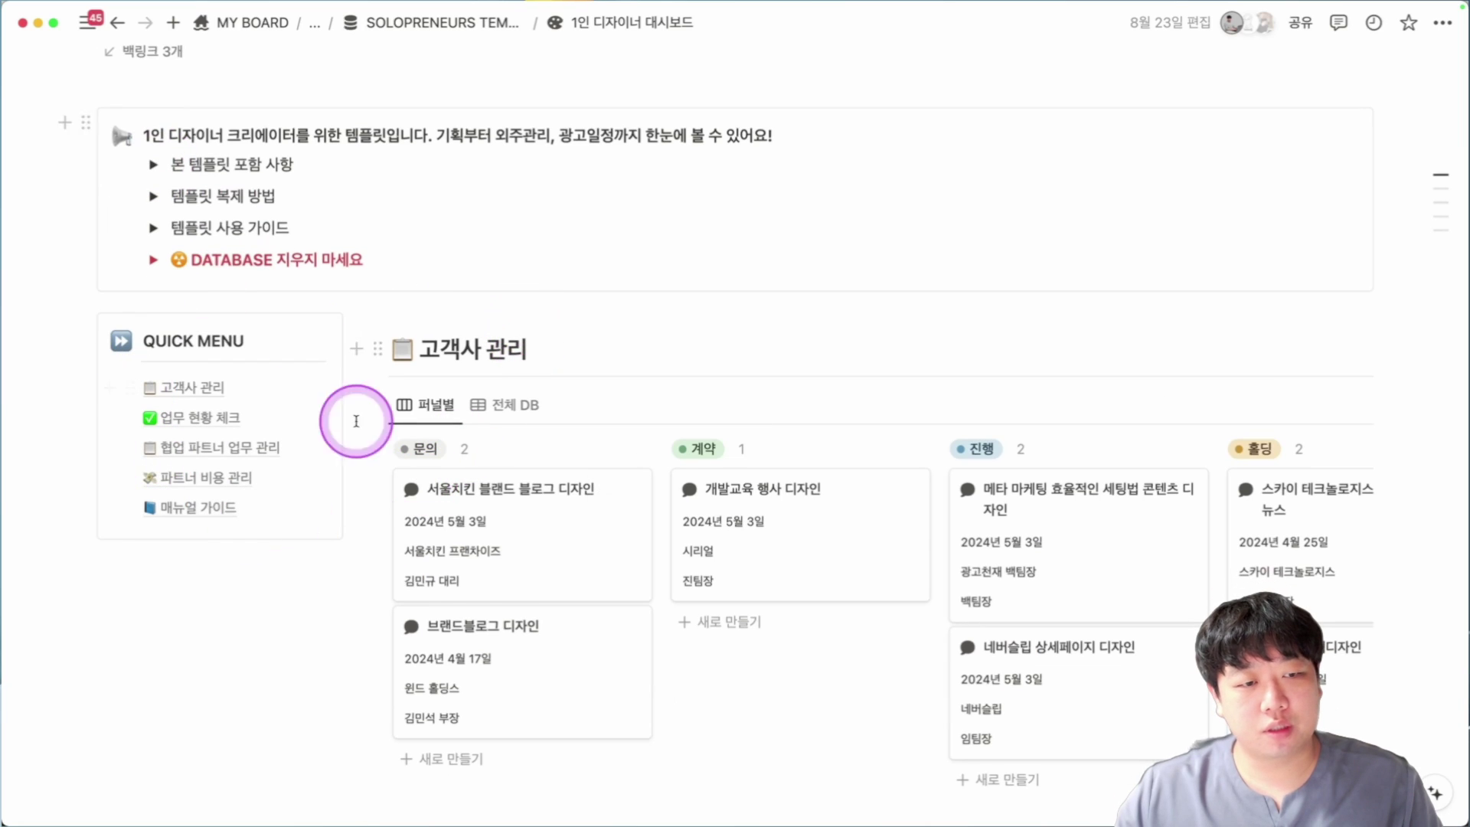
{"action": "scroll", "coordinate": [174, 416], "scroll_direction": "down", "scroll_amount": 3}
{"action": "scroll", "coordinate": [604, 233], "scroll_direction": "down", "scroll_amount": 2}
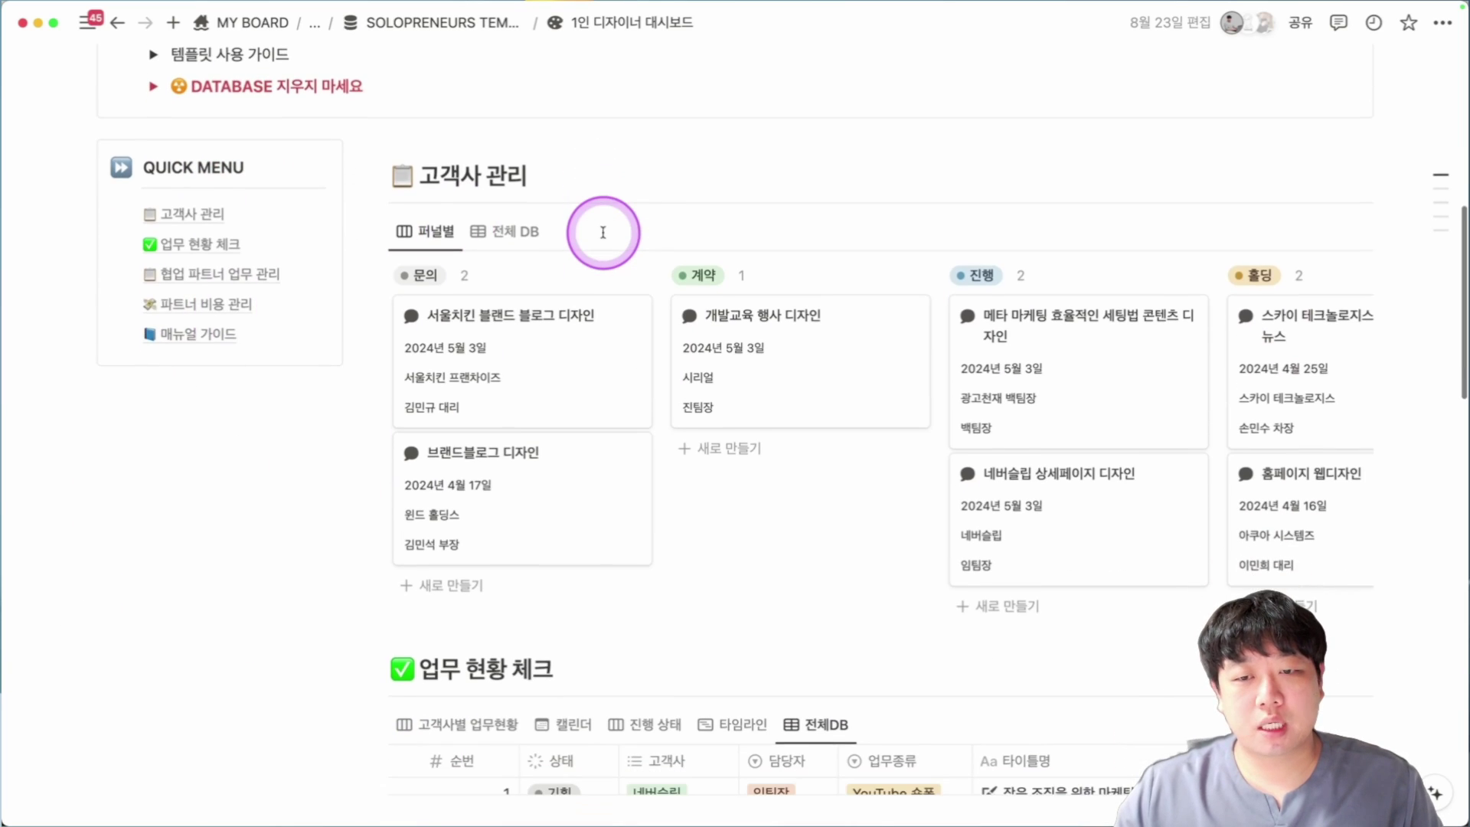
{"action": "scroll", "coordinate": [603, 232], "scroll_direction": "down", "scroll_amount": 1}
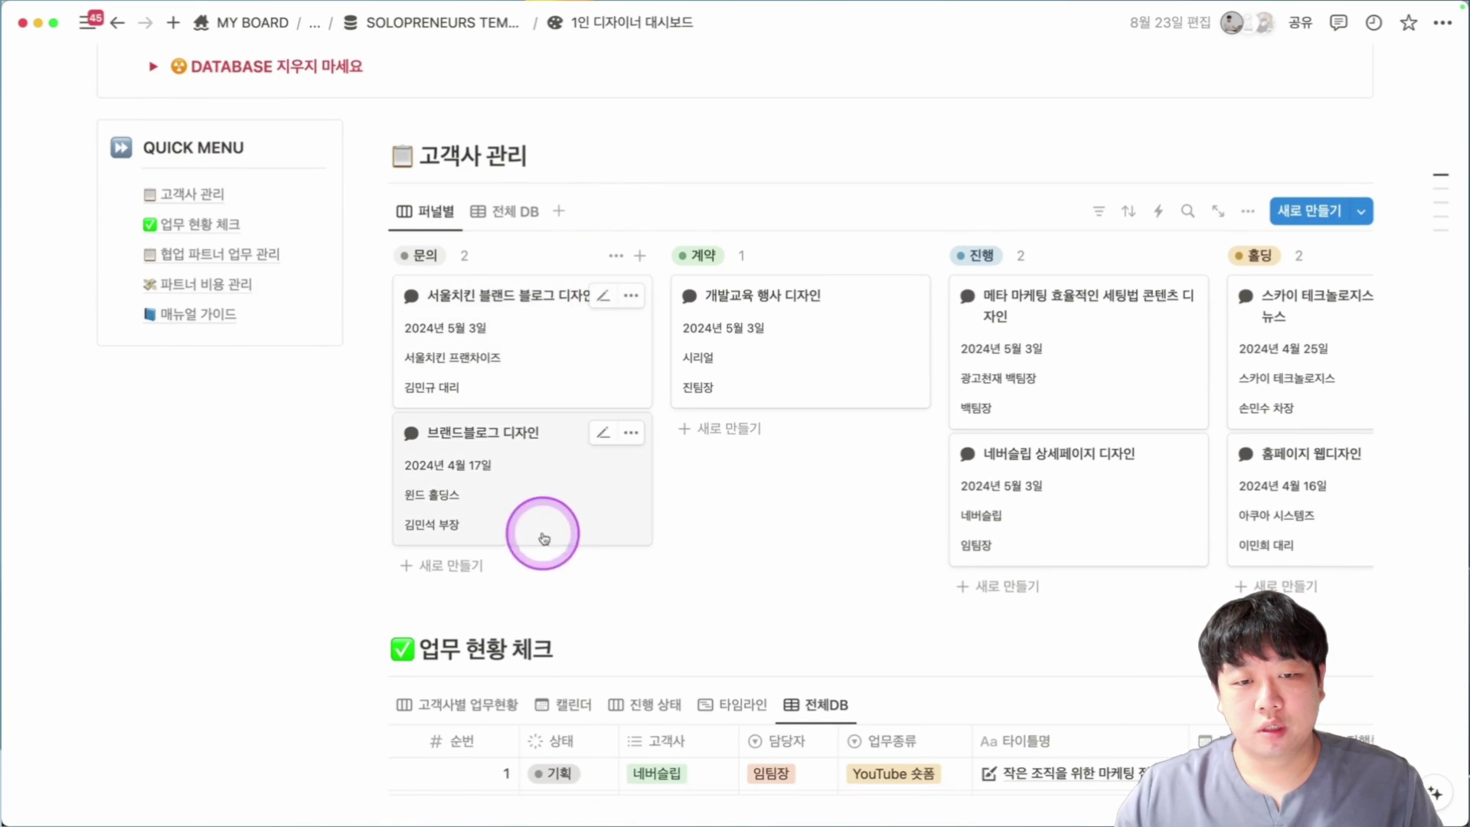
{"action": "scroll", "coordinate": [509, 347], "scroll_direction": "down", "scroll_amount": 1}
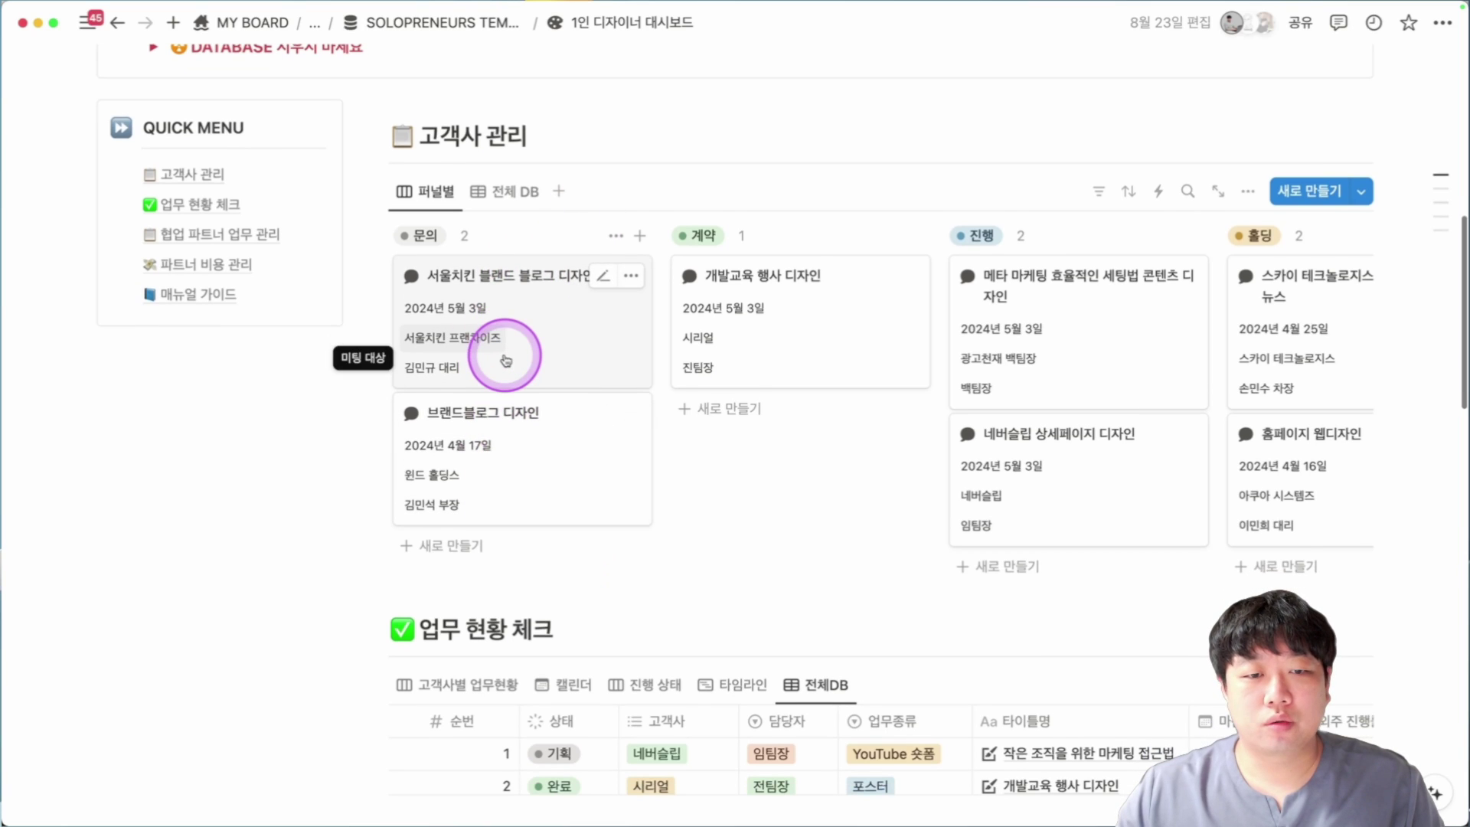
{"action": "scroll", "coordinate": [506, 360], "scroll_direction": "right", "scroll_amount": 3}
{"action": "scroll", "coordinate": [628, 364], "scroll_direction": "right", "scroll_amount": 3}
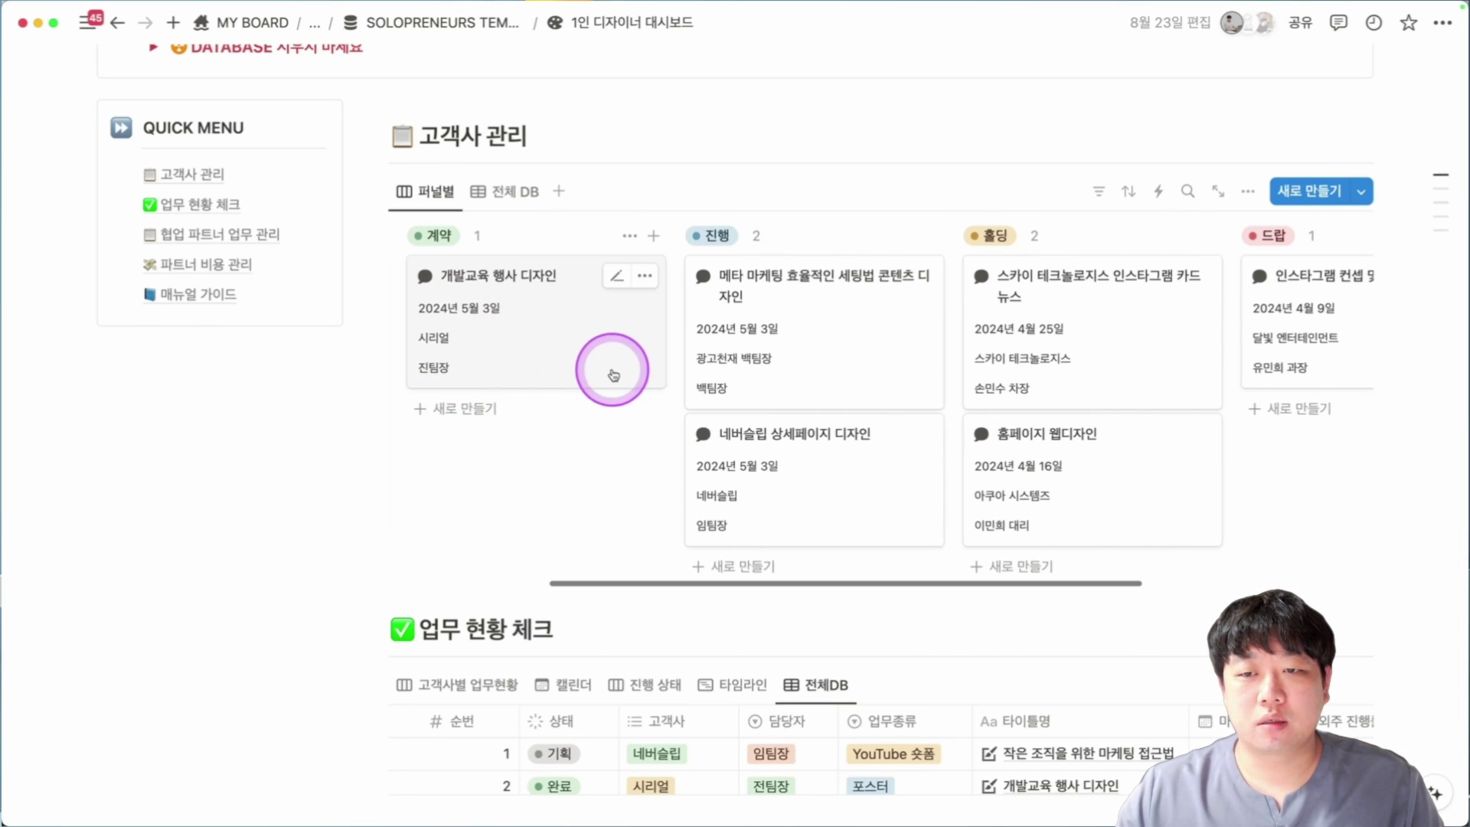
{"action": "scroll", "coordinate": [845, 485], "scroll_direction": "right", "scroll_amount": 8}
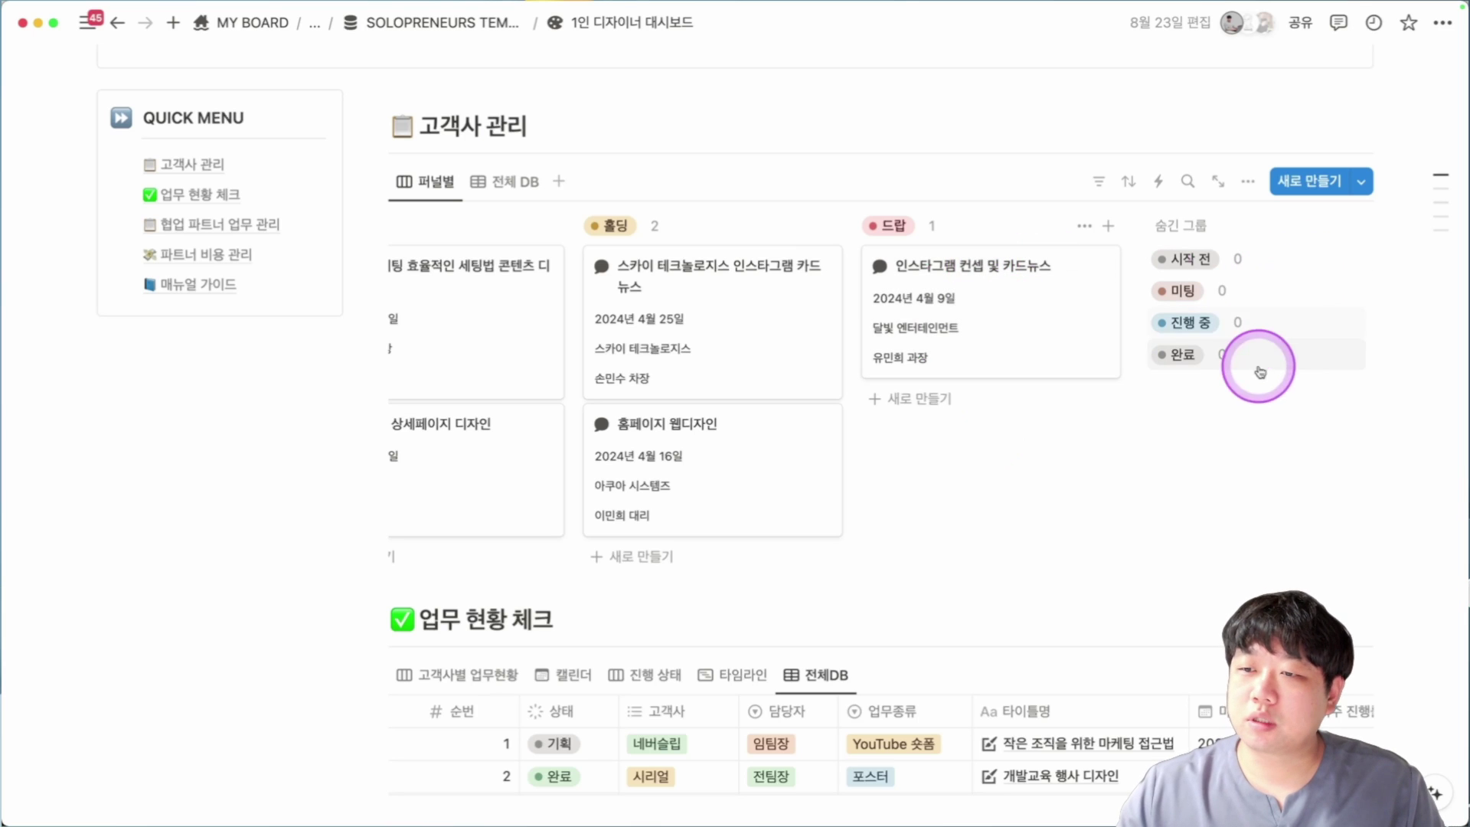
{"action": "scroll", "coordinate": [1261, 371], "scroll_direction": "left", "scroll_amount": 10}
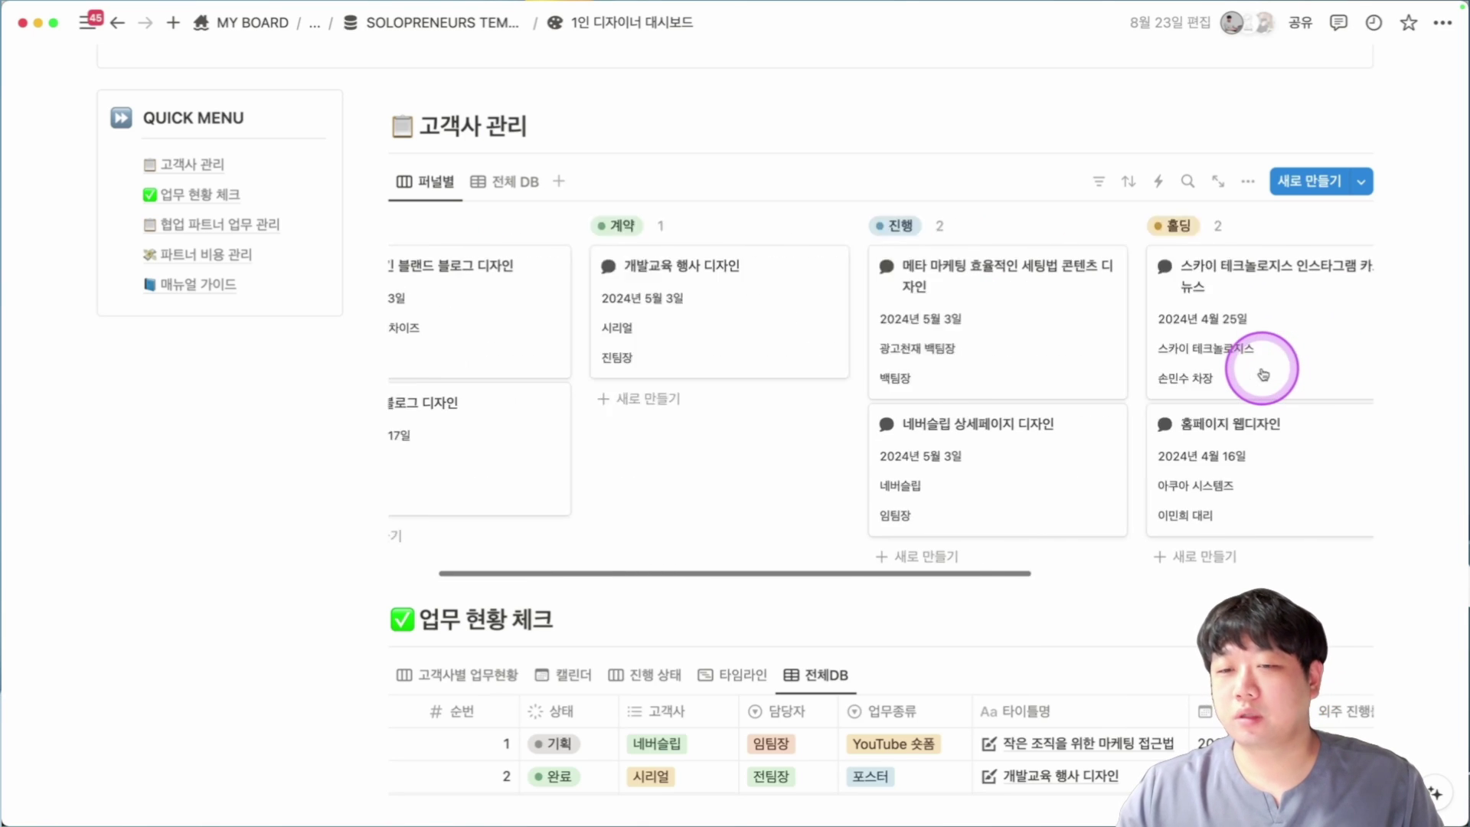
{"action": "left_click", "coordinate": [838, 321]}
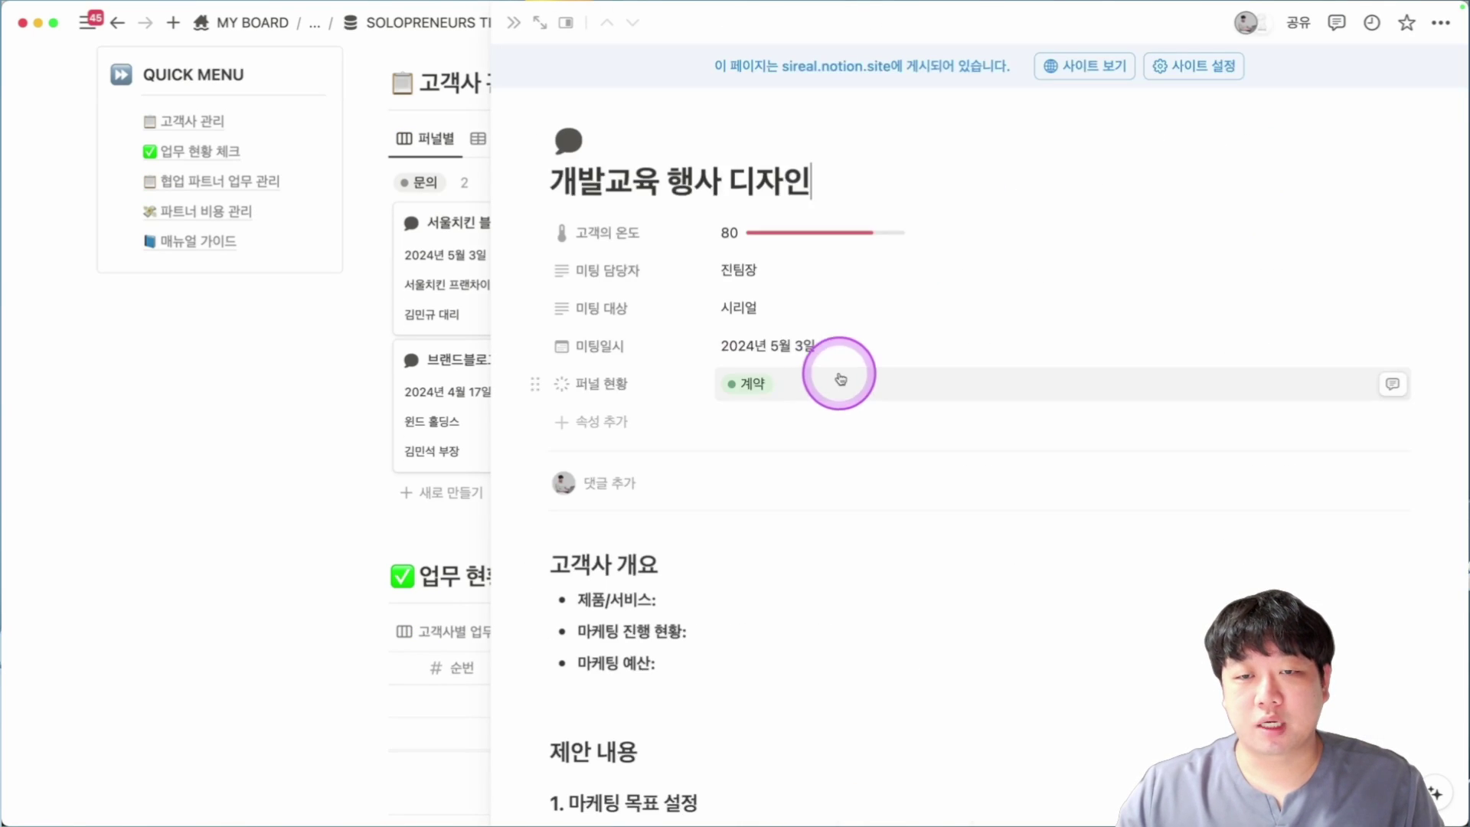
{"action": "scroll", "coordinate": [944, 410], "scroll_direction": "down", "scroll_amount": 3}
{"action": "scroll", "coordinate": [944, 411], "scroll_direction": "down", "scroll_amount": 2}
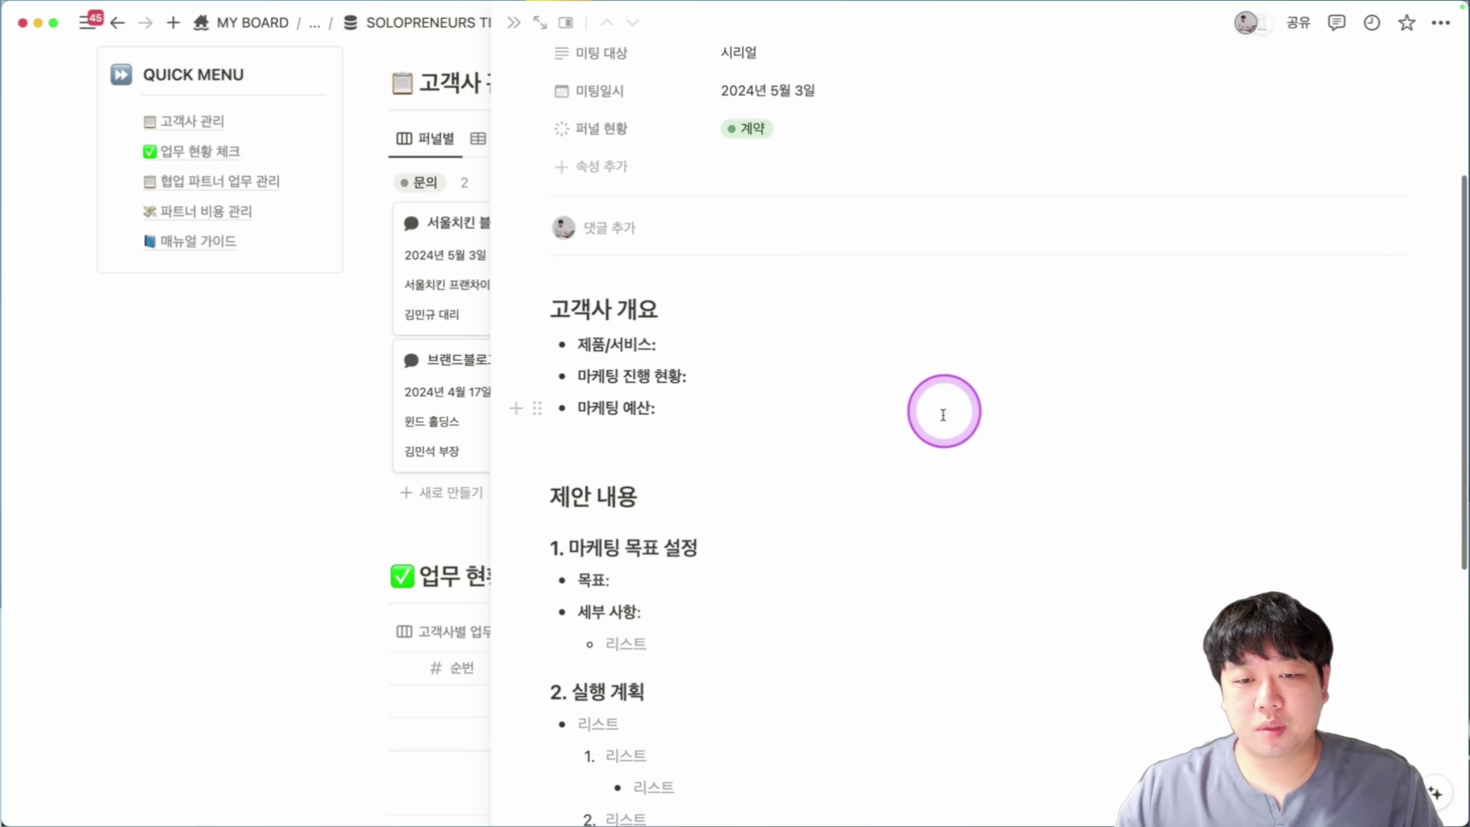
{"action": "scroll", "coordinate": [689, 253], "scroll_direction": "up", "scroll_amount": 5}
{"action": "scroll", "coordinate": [896, 312], "scroll_direction": "down", "scroll_amount": 5}
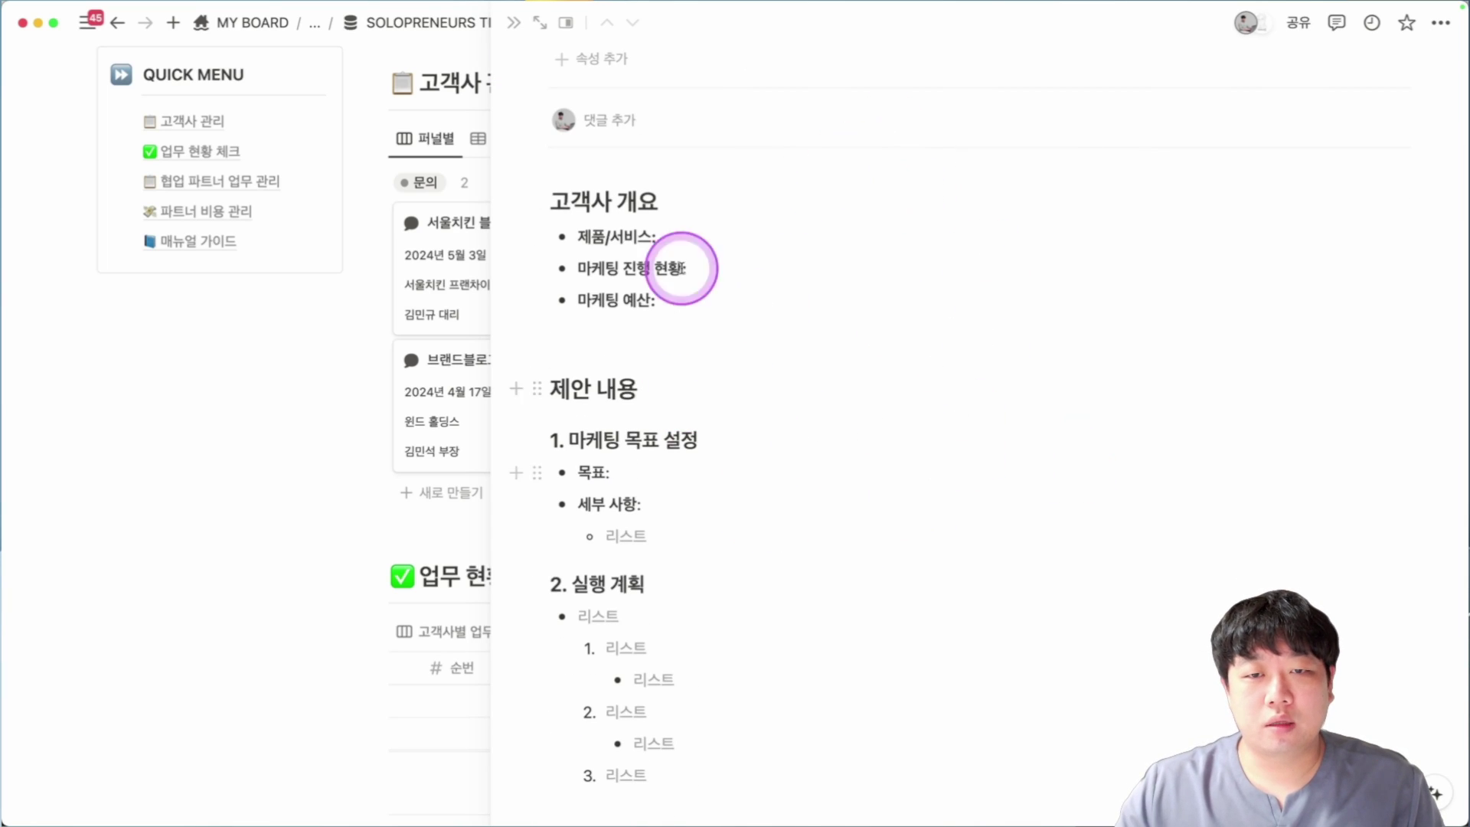
{"action": "scroll", "coordinate": [857, 318], "scroll_direction": "down", "scroll_amount": 4}
{"action": "scroll", "coordinate": [837, 156], "scroll_direction": "down", "scroll_amount": 1}
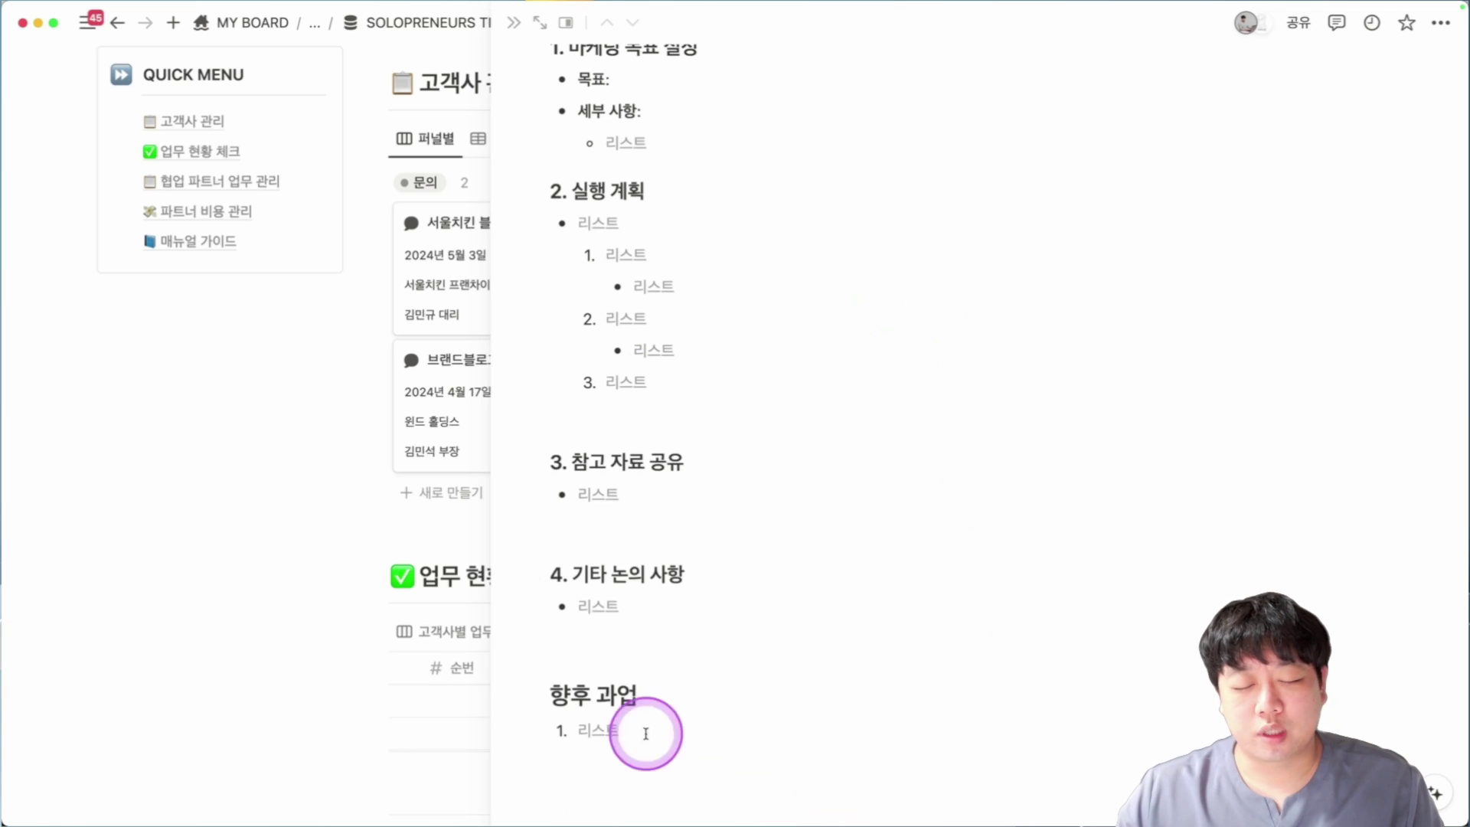
Close the preview and cycle 업무 현황 체크 through 고객사별 업무현황, 전체DB and 캘린더 to 진행 상태.
{"action": "key", "text": "Escape"}
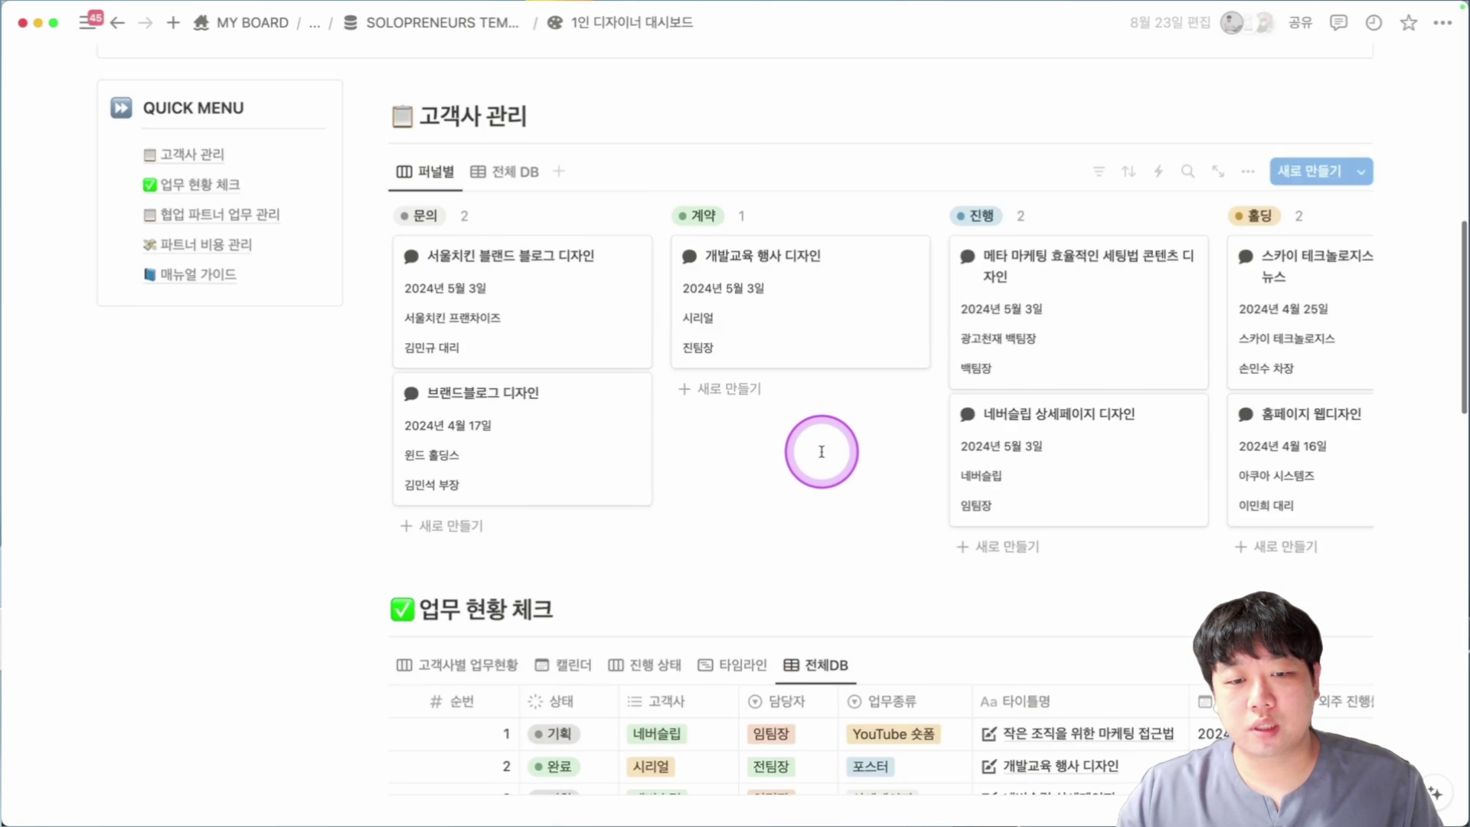
{"action": "scroll", "coordinate": [820, 456], "scroll_direction": "down", "scroll_amount": 5}
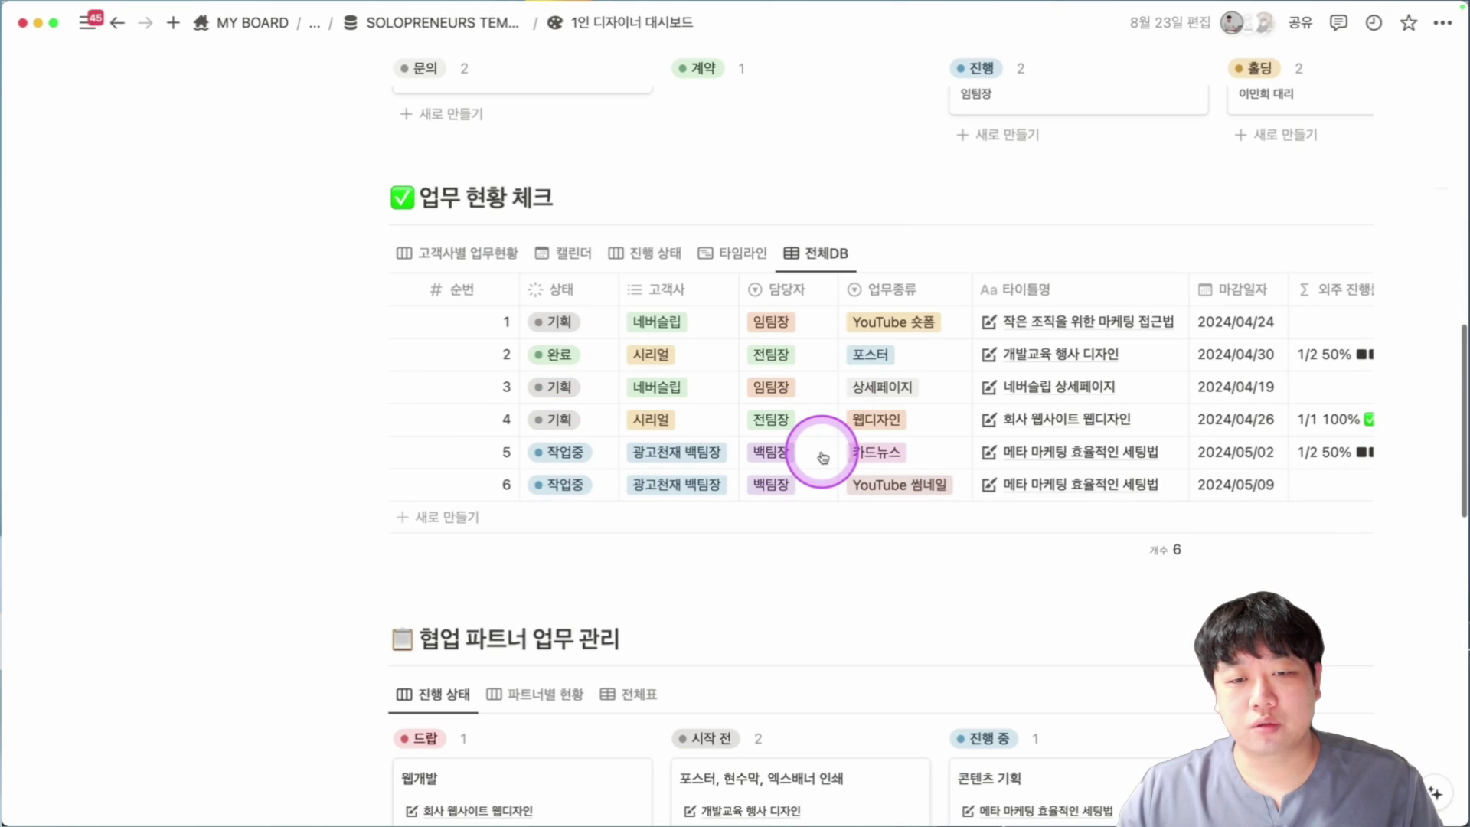
{"action": "left_click", "coordinate": [429, 252]}
{"action": "left_click", "coordinate": [829, 259]}
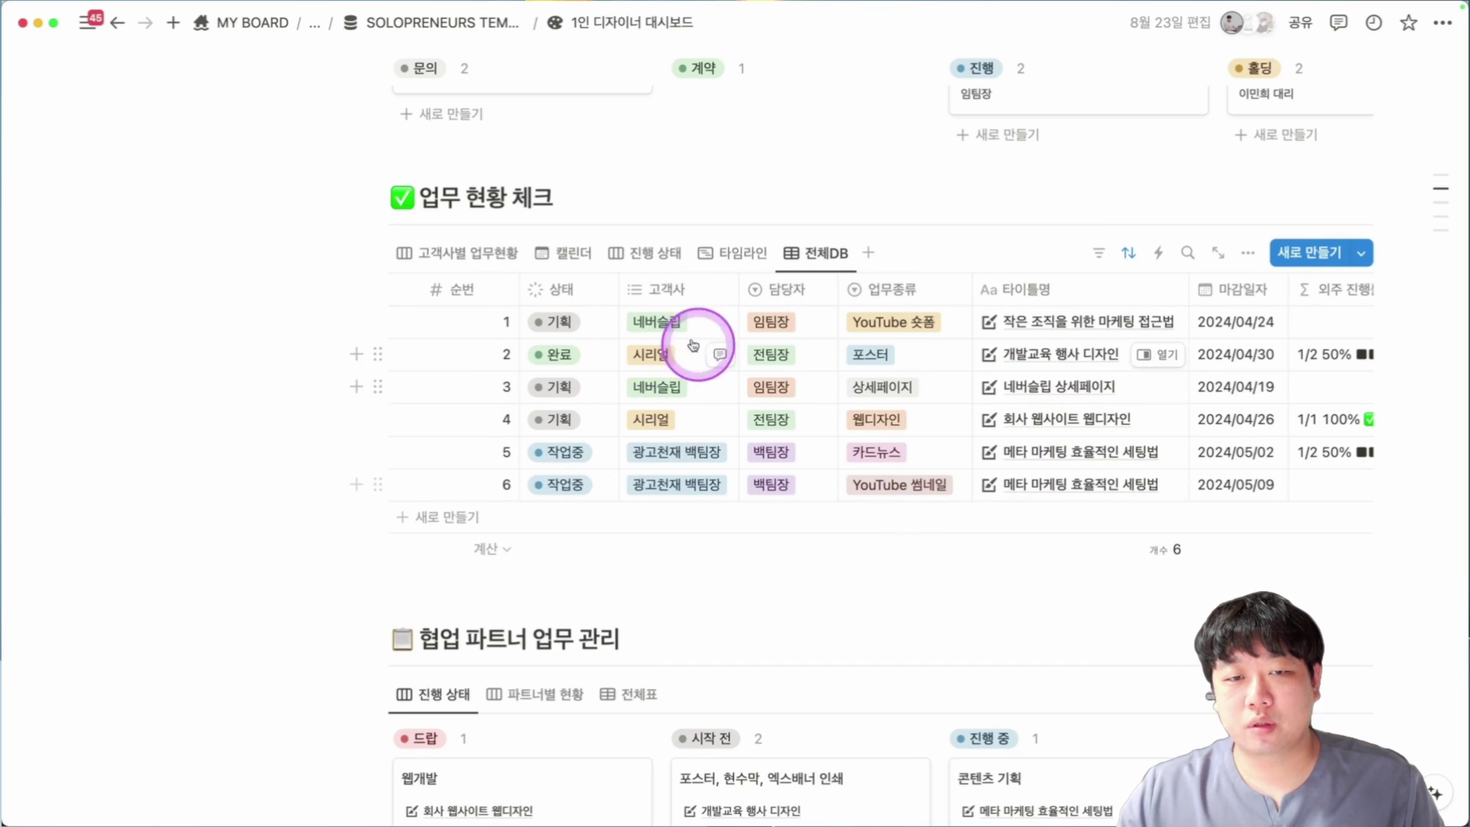
{"action": "left_click", "coordinate": [482, 260]}
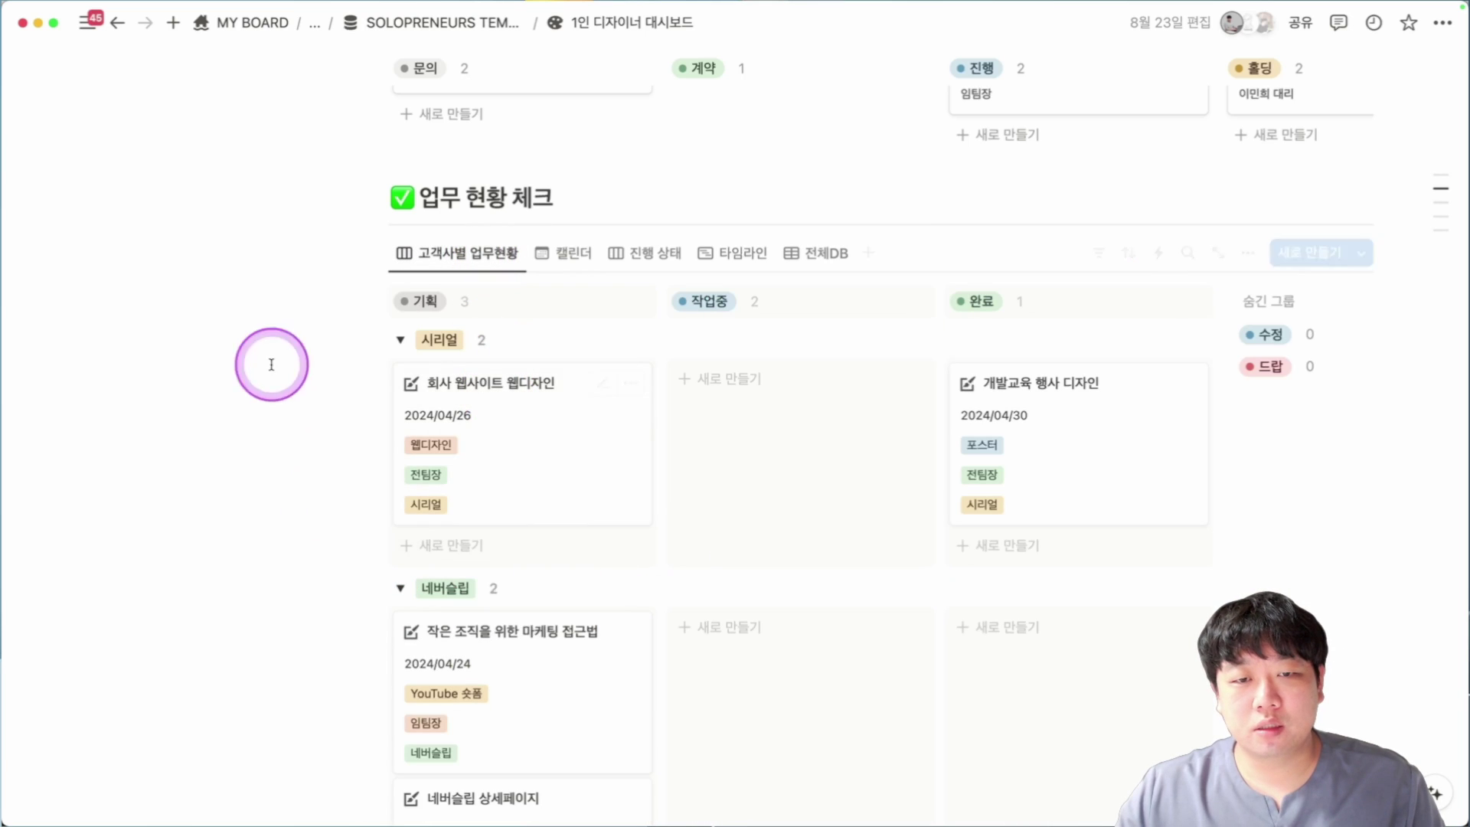
{"action": "left_click", "coordinate": [583, 268]}
{"action": "left_click", "coordinate": [619, 255]}
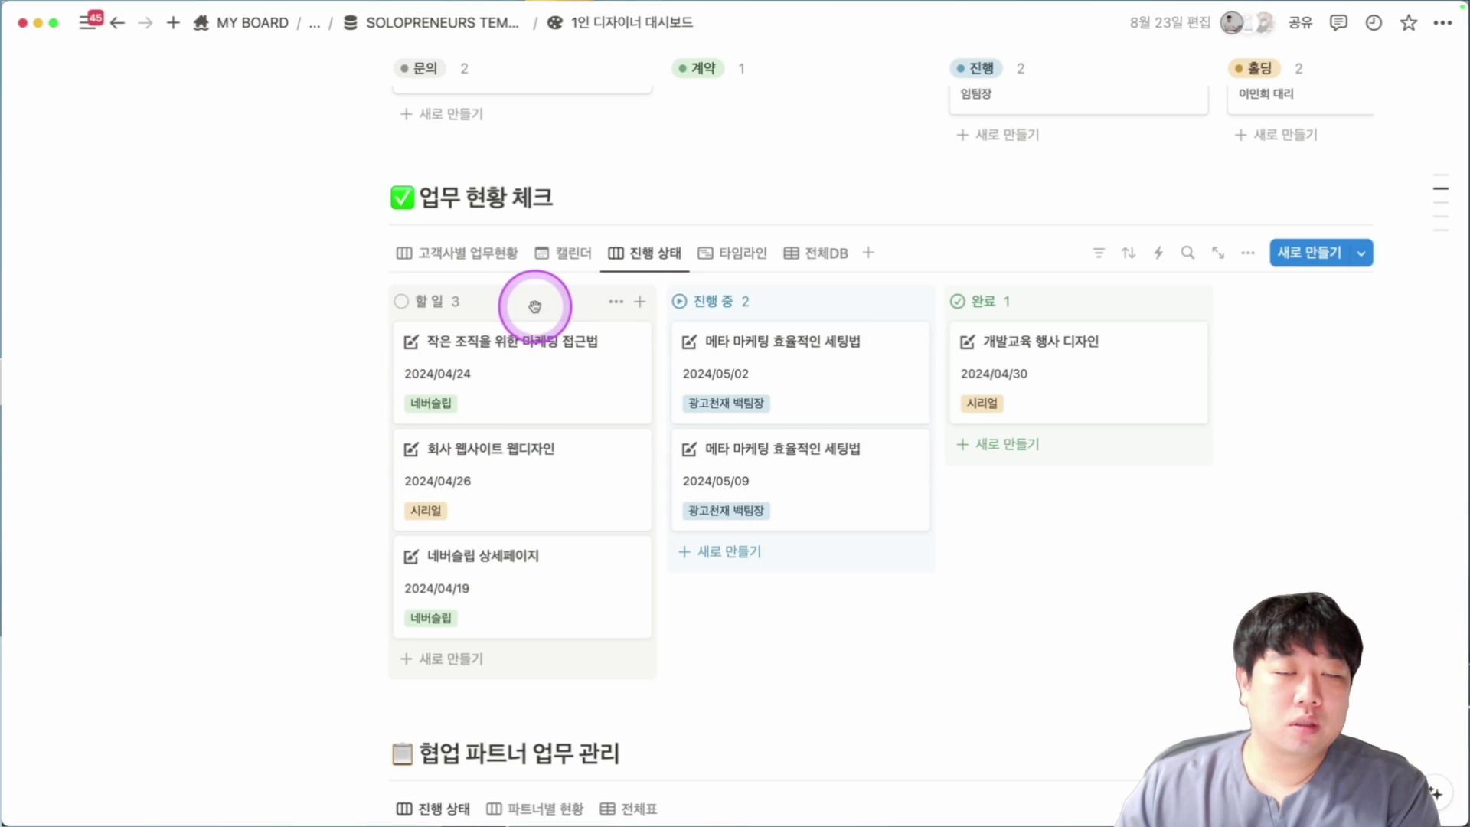
{"action": "scroll", "coordinate": [534, 306], "scroll_direction": "down", "scroll_amount": 10}
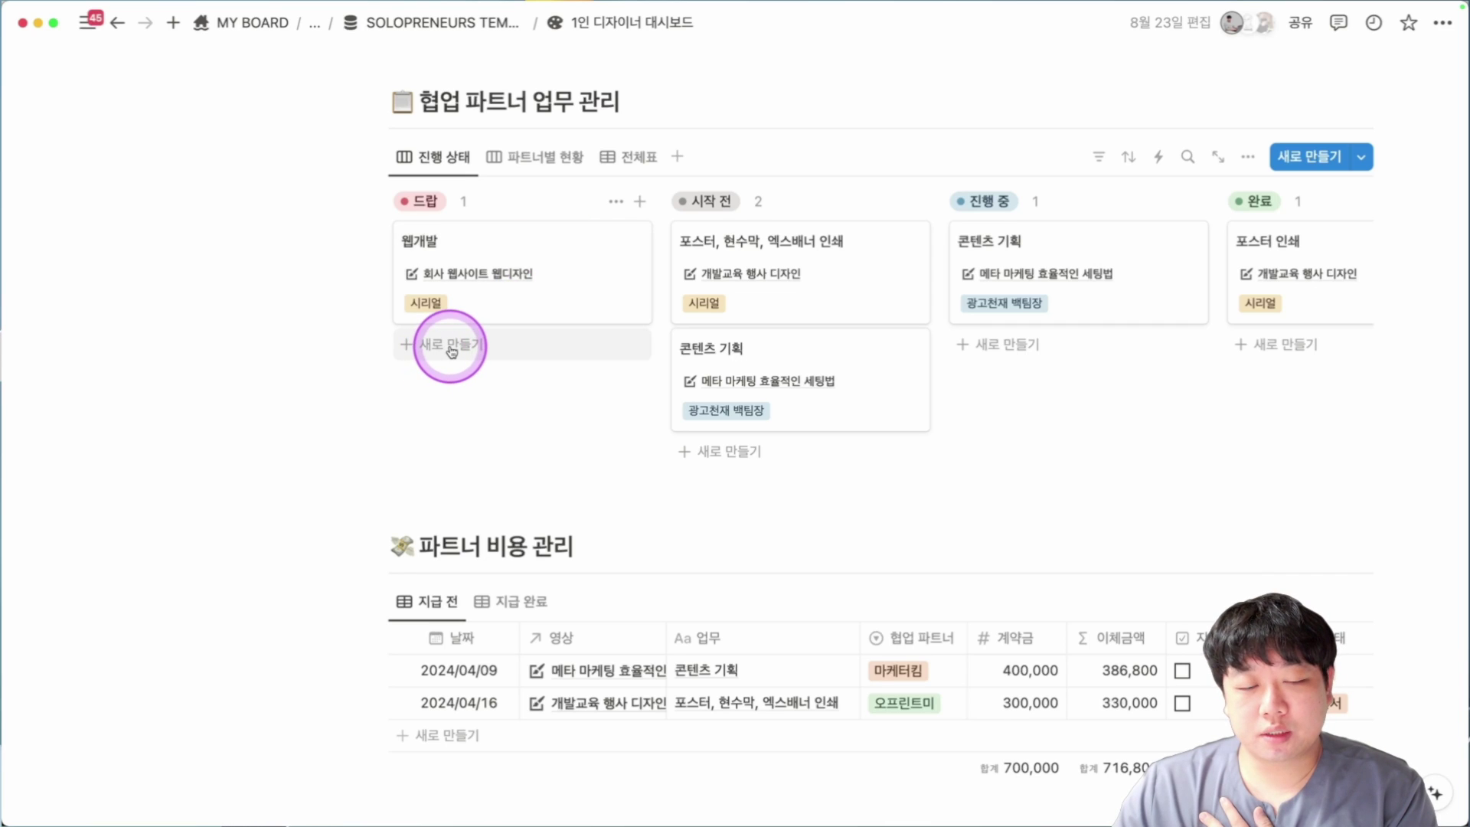
Preview and close the 인쇄시 주의사항, 웹디자인 체크리스트 and 일정관리 가이드 manual pages.
{"action": "scroll", "coordinate": [454, 346], "scroll_direction": "down", "scroll_amount": 3}
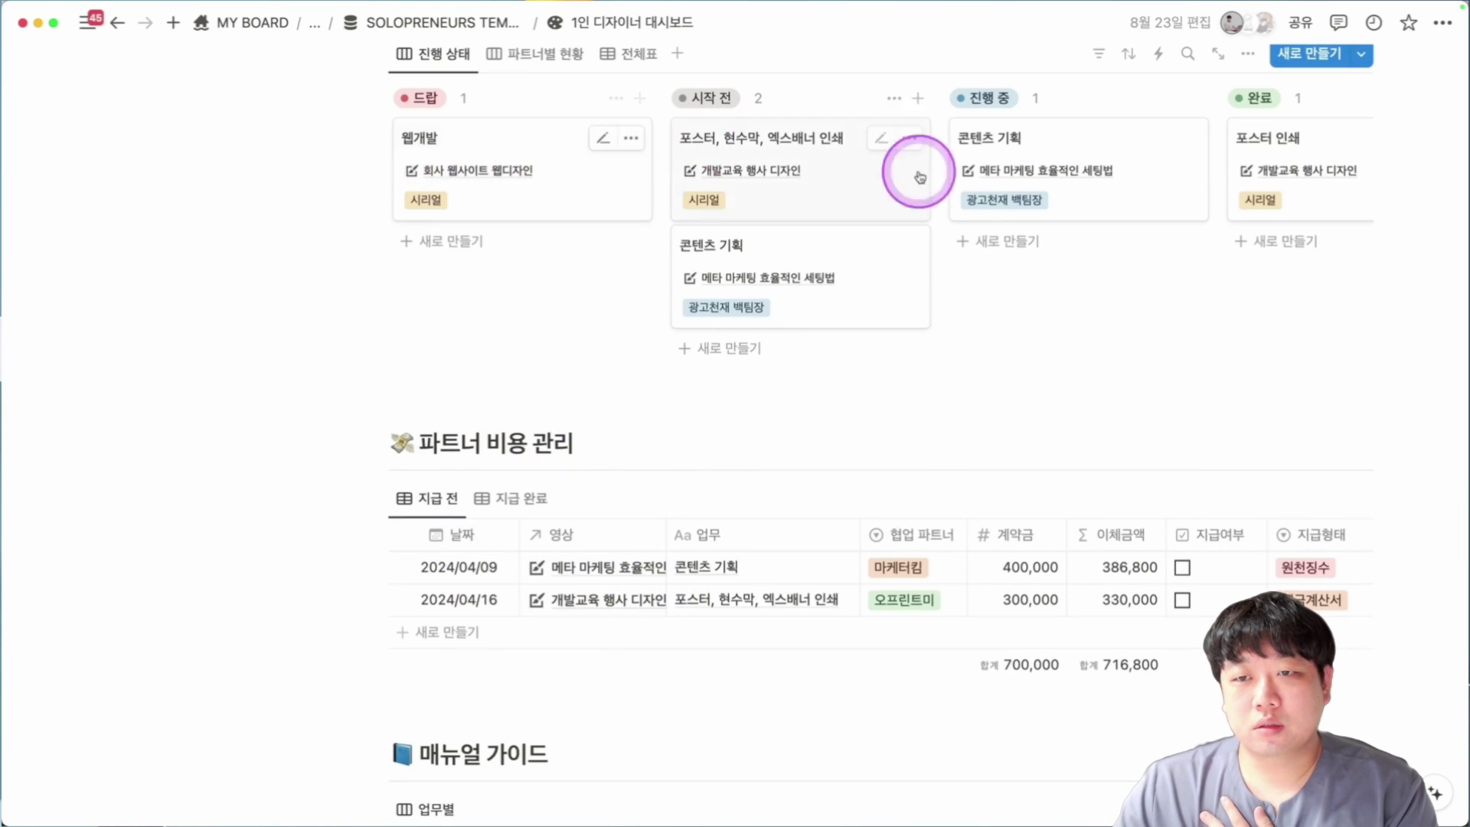
{"action": "scroll", "coordinate": [672, 197], "scroll_direction": "up", "scroll_amount": 2}
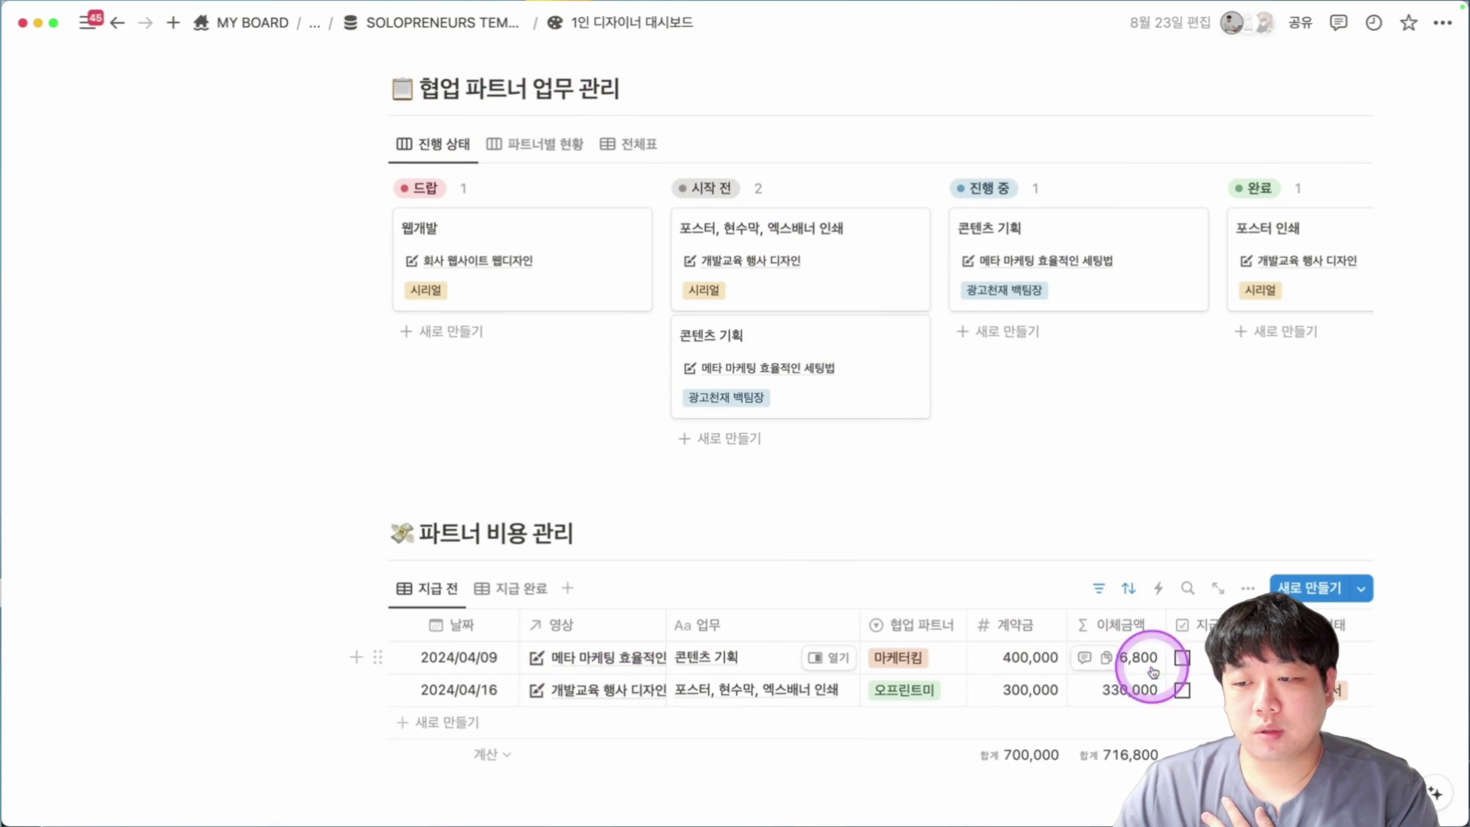
{"action": "scroll", "coordinate": [1181, 659], "scroll_direction": "down", "scroll_amount": 5}
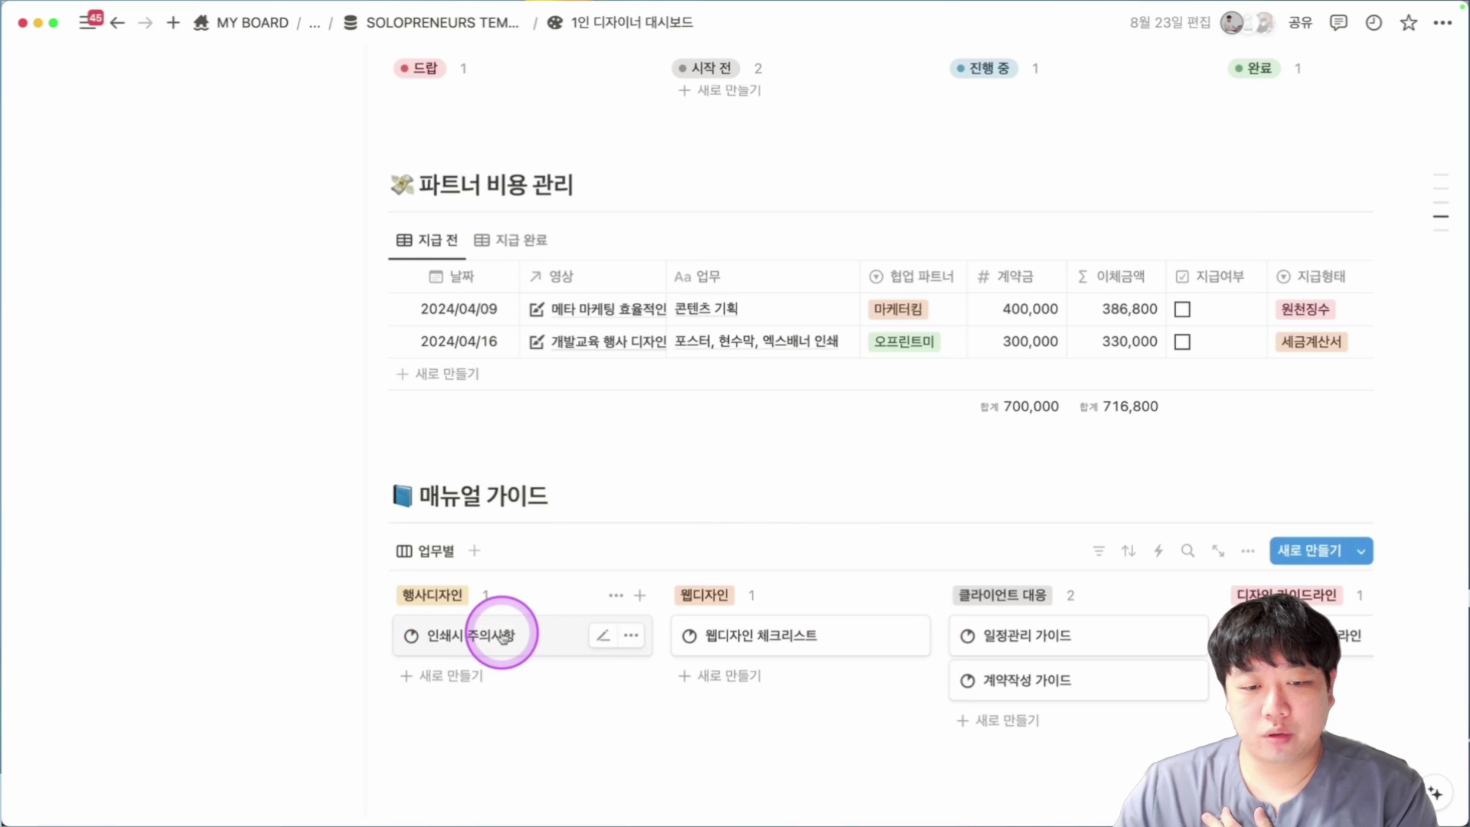
{"action": "left_click", "coordinate": [527, 636]}
{"action": "scroll", "coordinate": [858, 536], "scroll_direction": "down", "scroll_amount": 10}
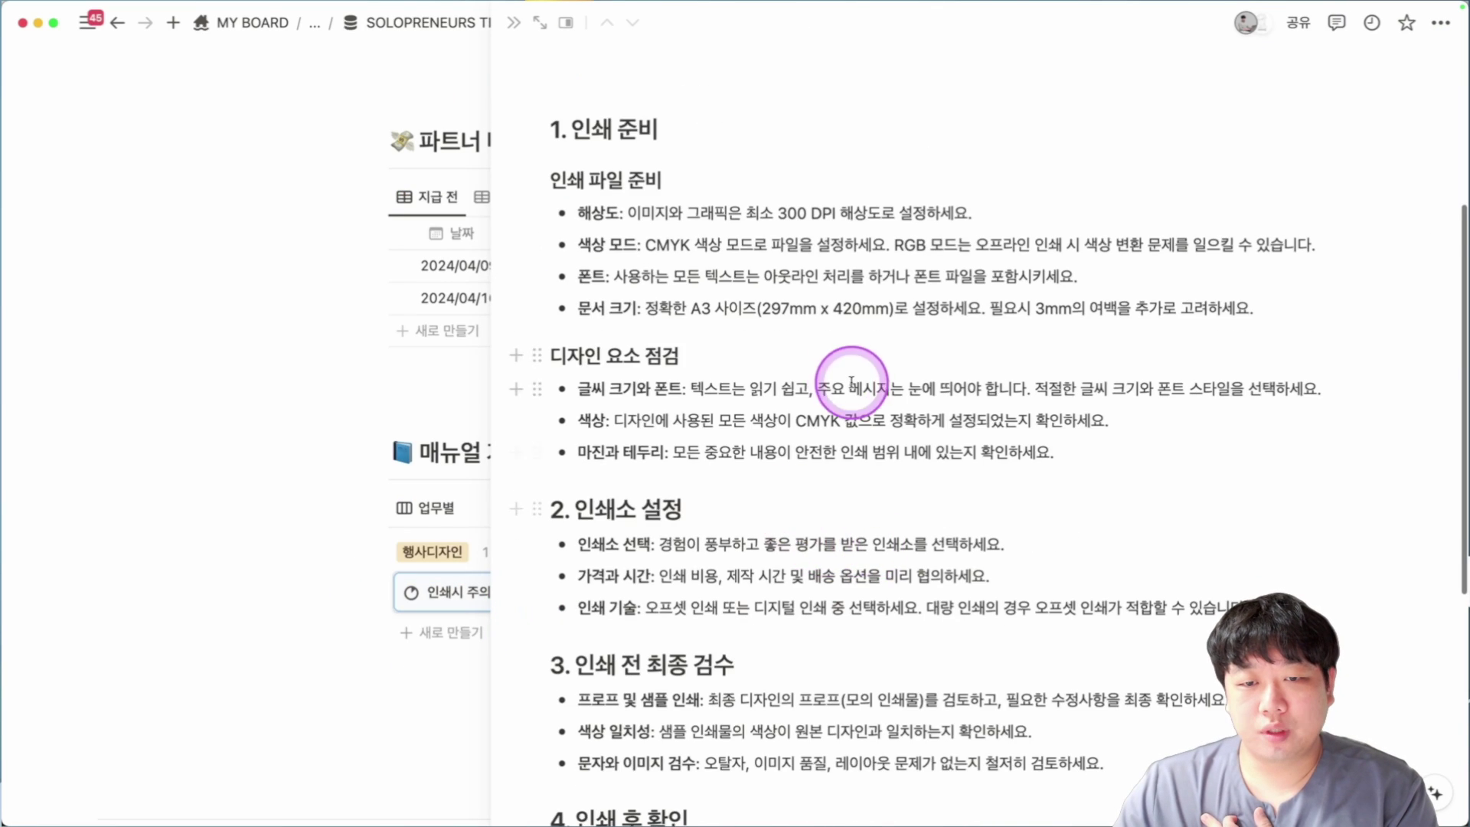
{"action": "left_click", "coordinate": [437, 594]}
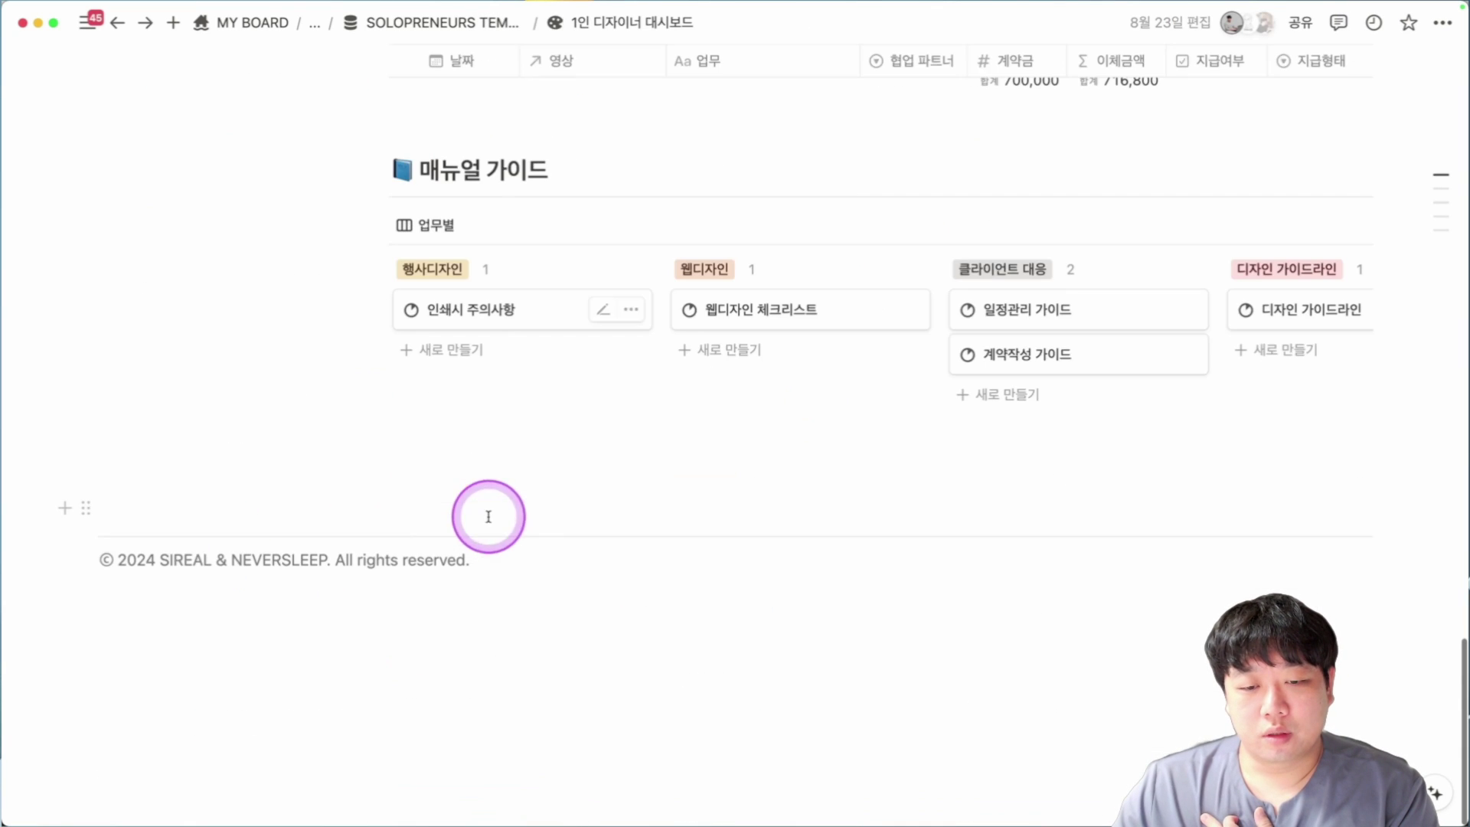
{"action": "left_click", "coordinate": [855, 330]}
{"action": "scroll", "coordinate": [893, 352], "scroll_direction": "down", "scroll_amount": 10}
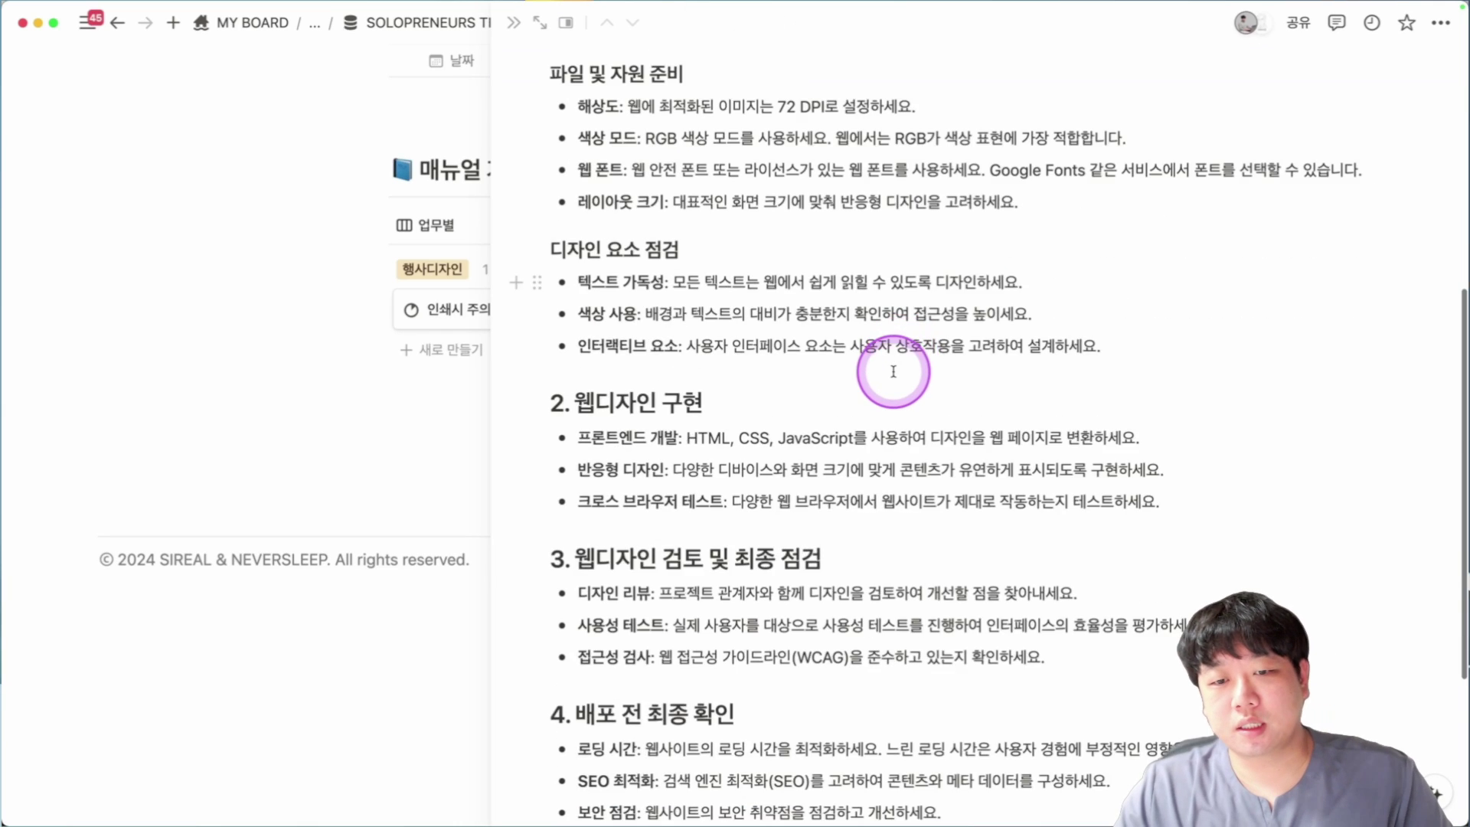
{"action": "key", "text": "Escape"}
{"action": "left_click", "coordinate": [1095, 346]}
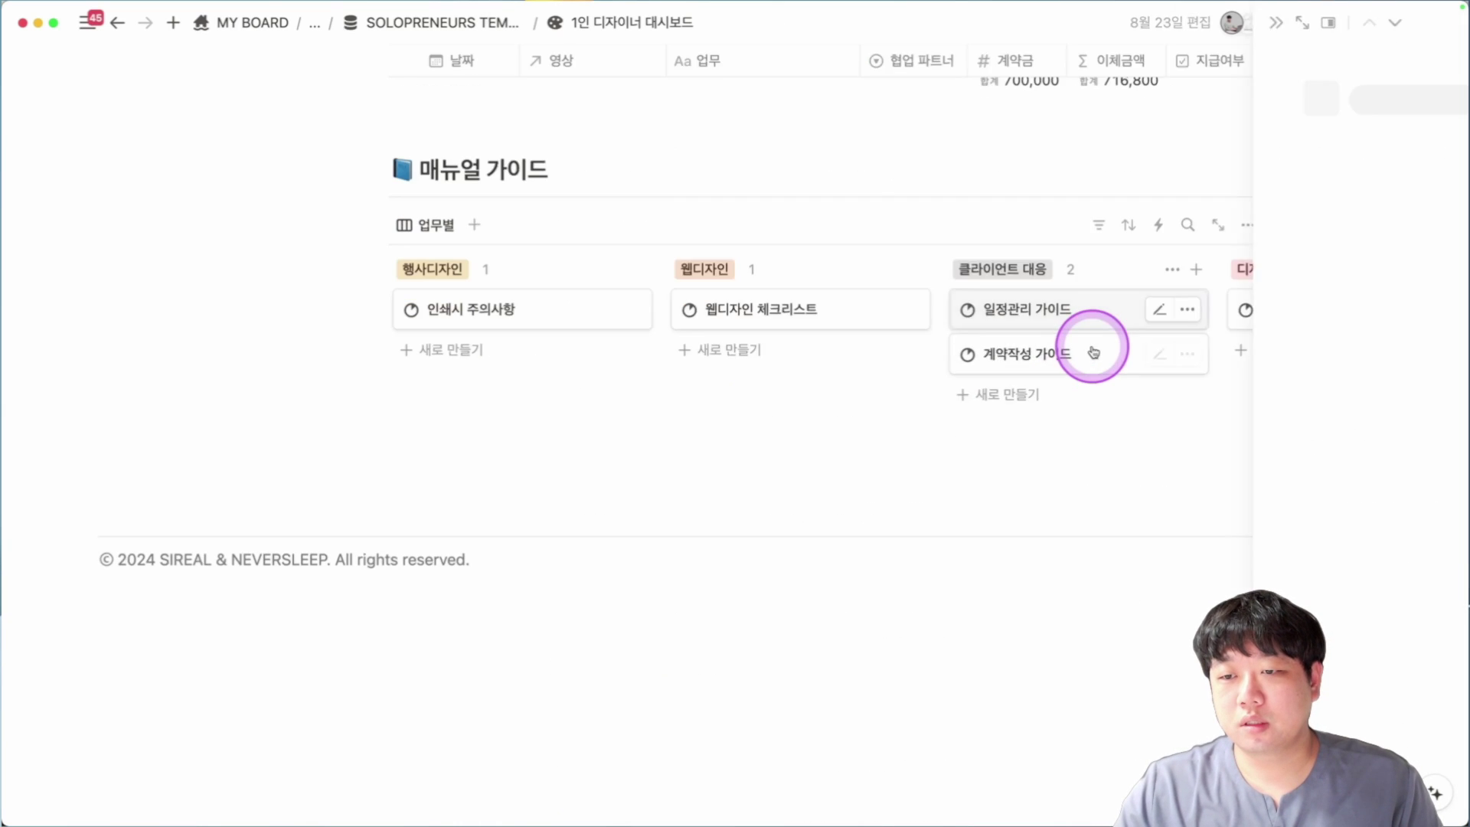
{"action": "scroll", "coordinate": [1093, 351], "scroll_direction": "down", "scroll_amount": 3}
{"action": "key", "text": "Escape"}
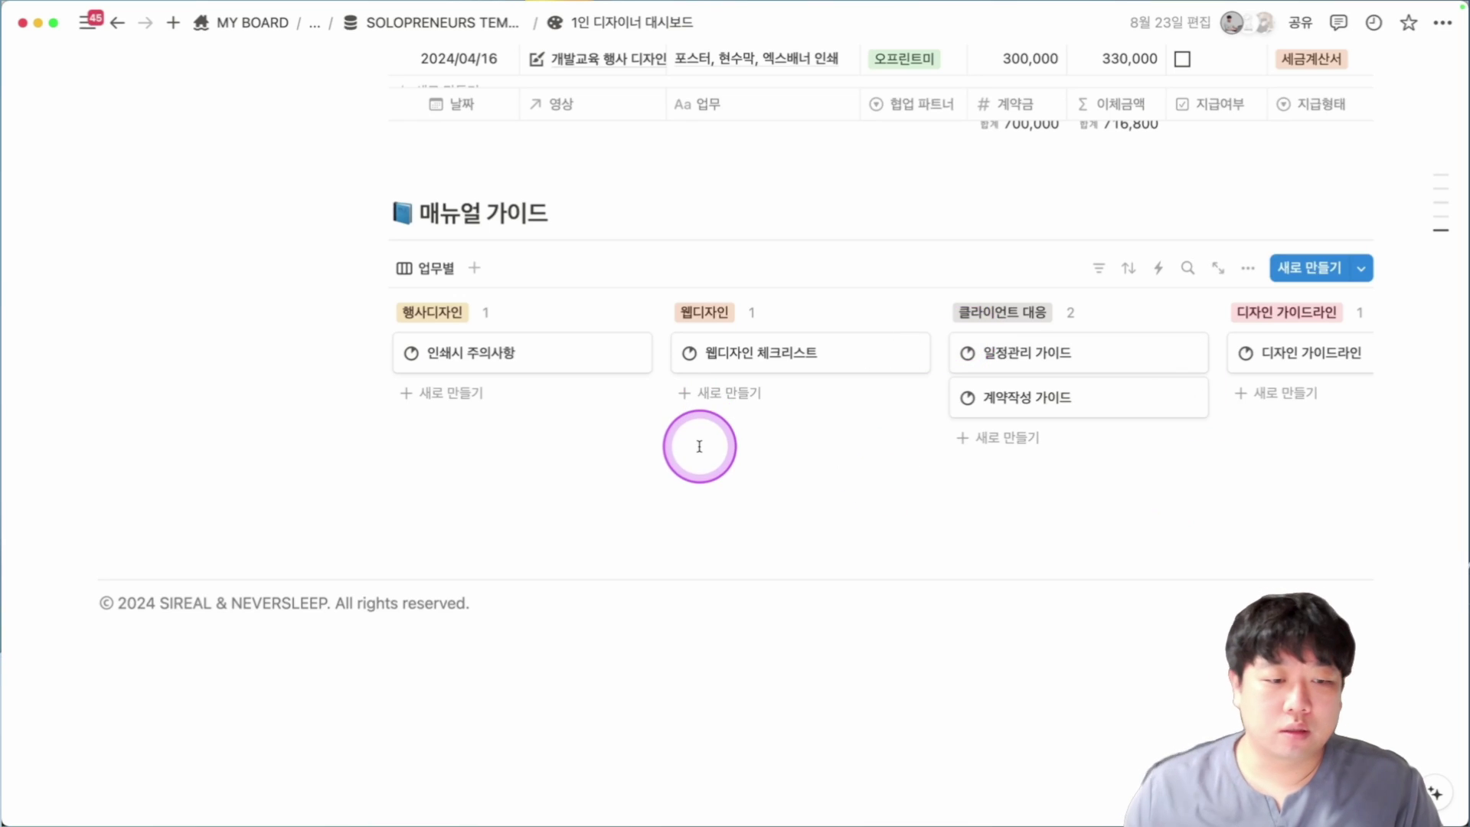
{"action": "scroll", "coordinate": [693, 437], "scroll_direction": "up", "scroll_amount": 5}
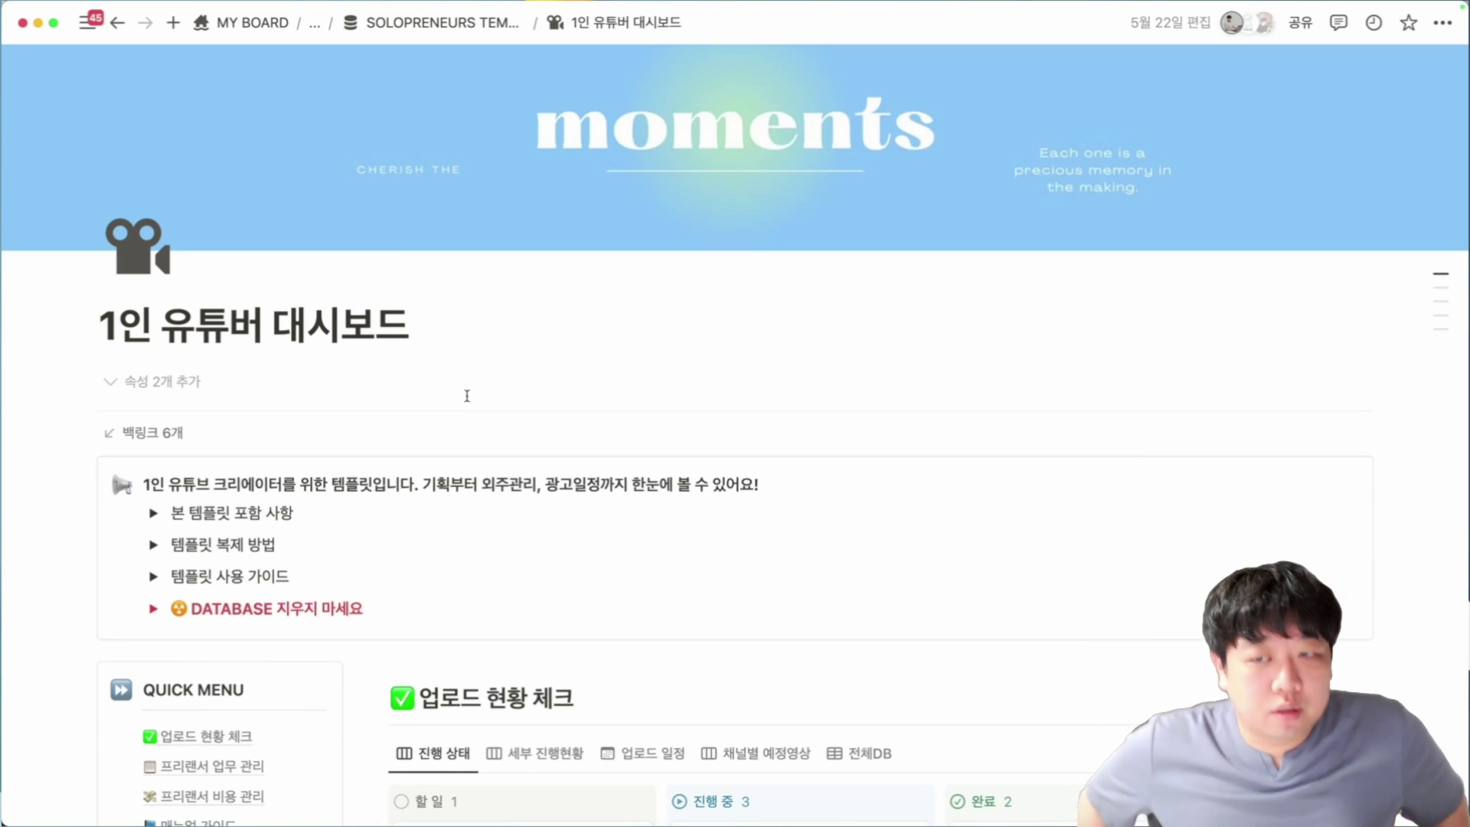
{"action": "scroll", "coordinate": [466, 395], "scroll_direction": "down", "scroll_amount": 3}
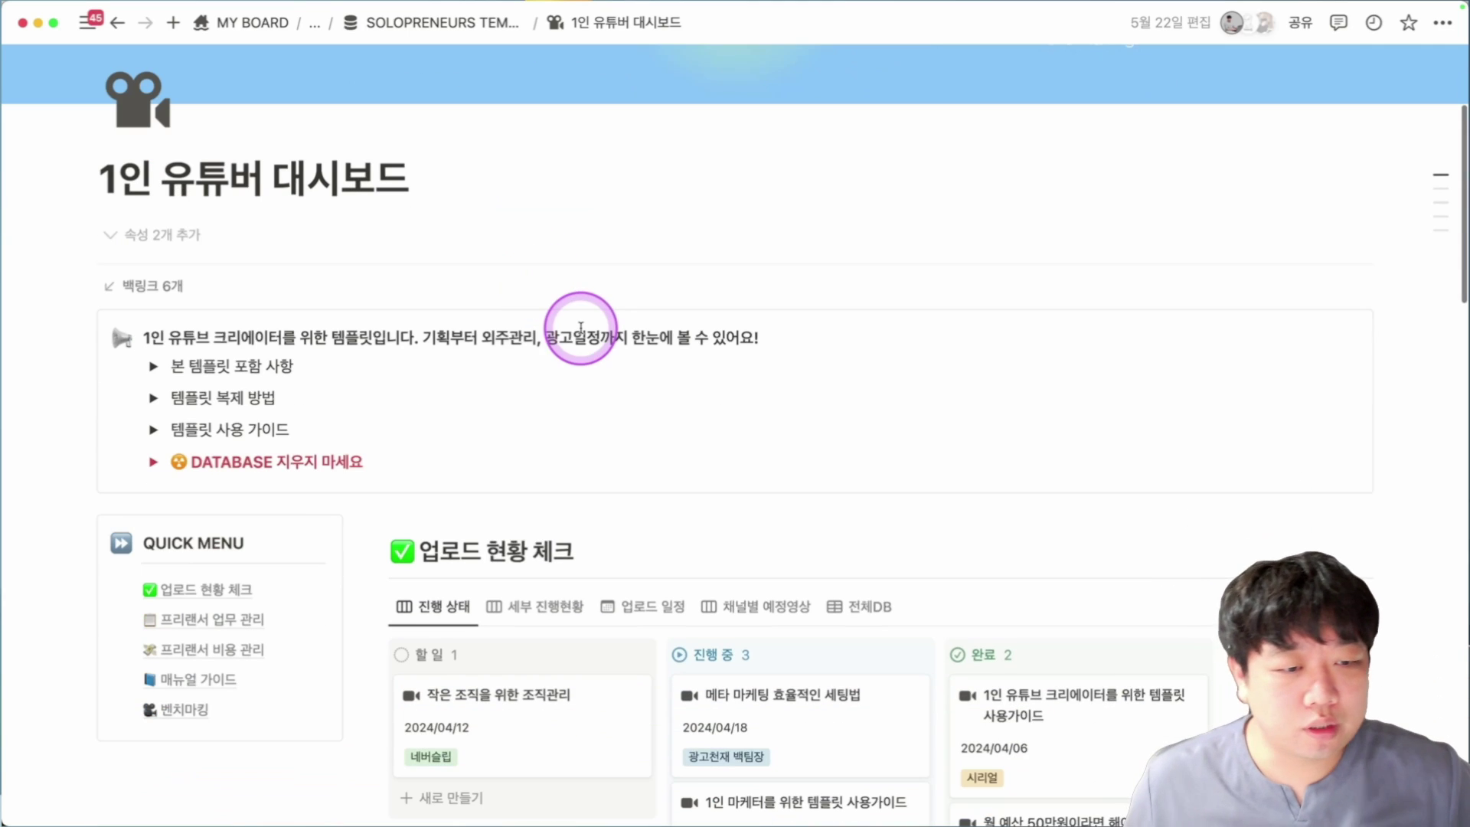
{"action": "left_click", "coordinate": [155, 334]}
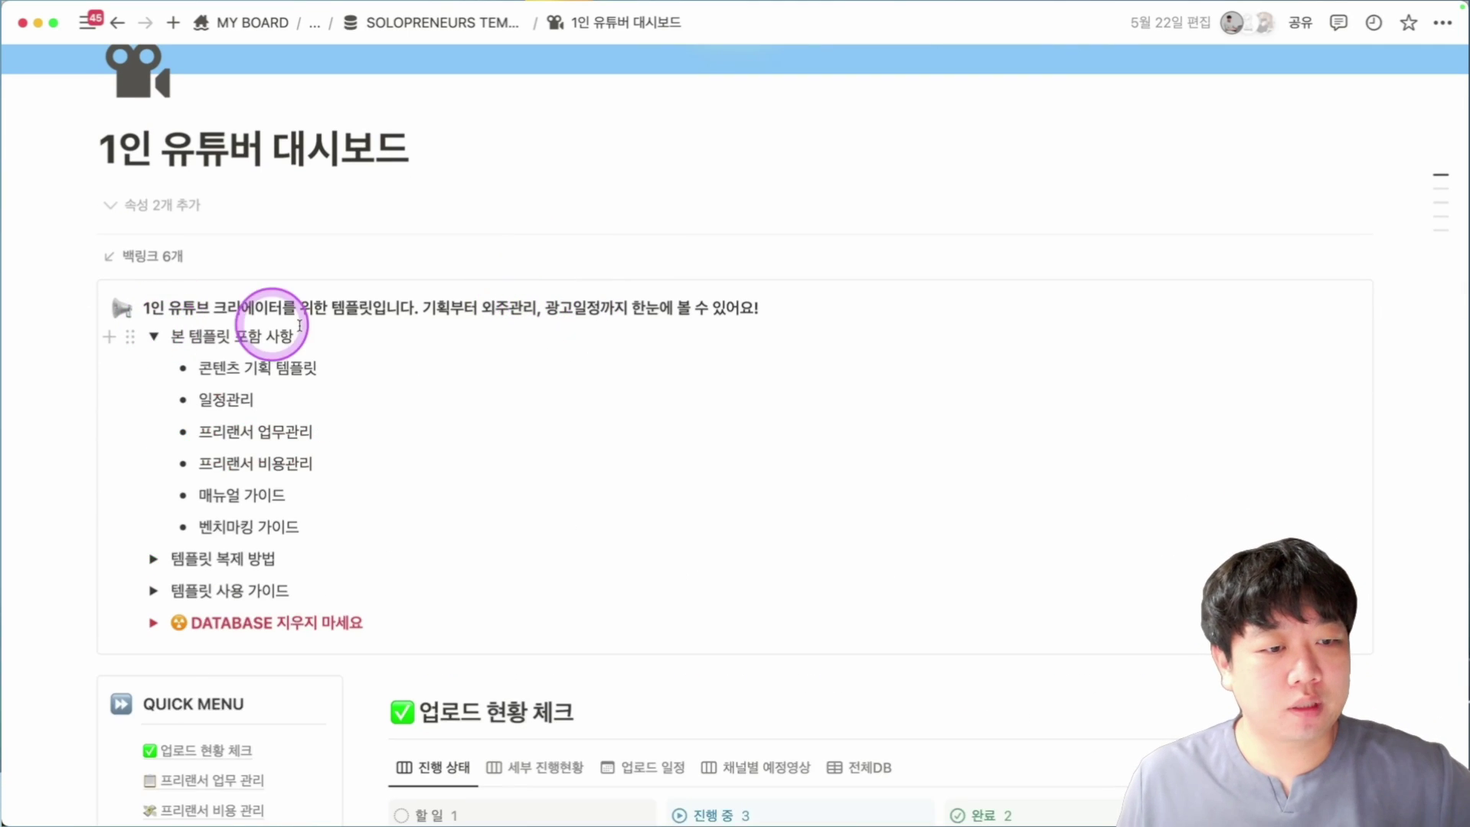
{"action": "scroll", "coordinate": [413, 349], "scroll_direction": "down", "scroll_amount": 1}
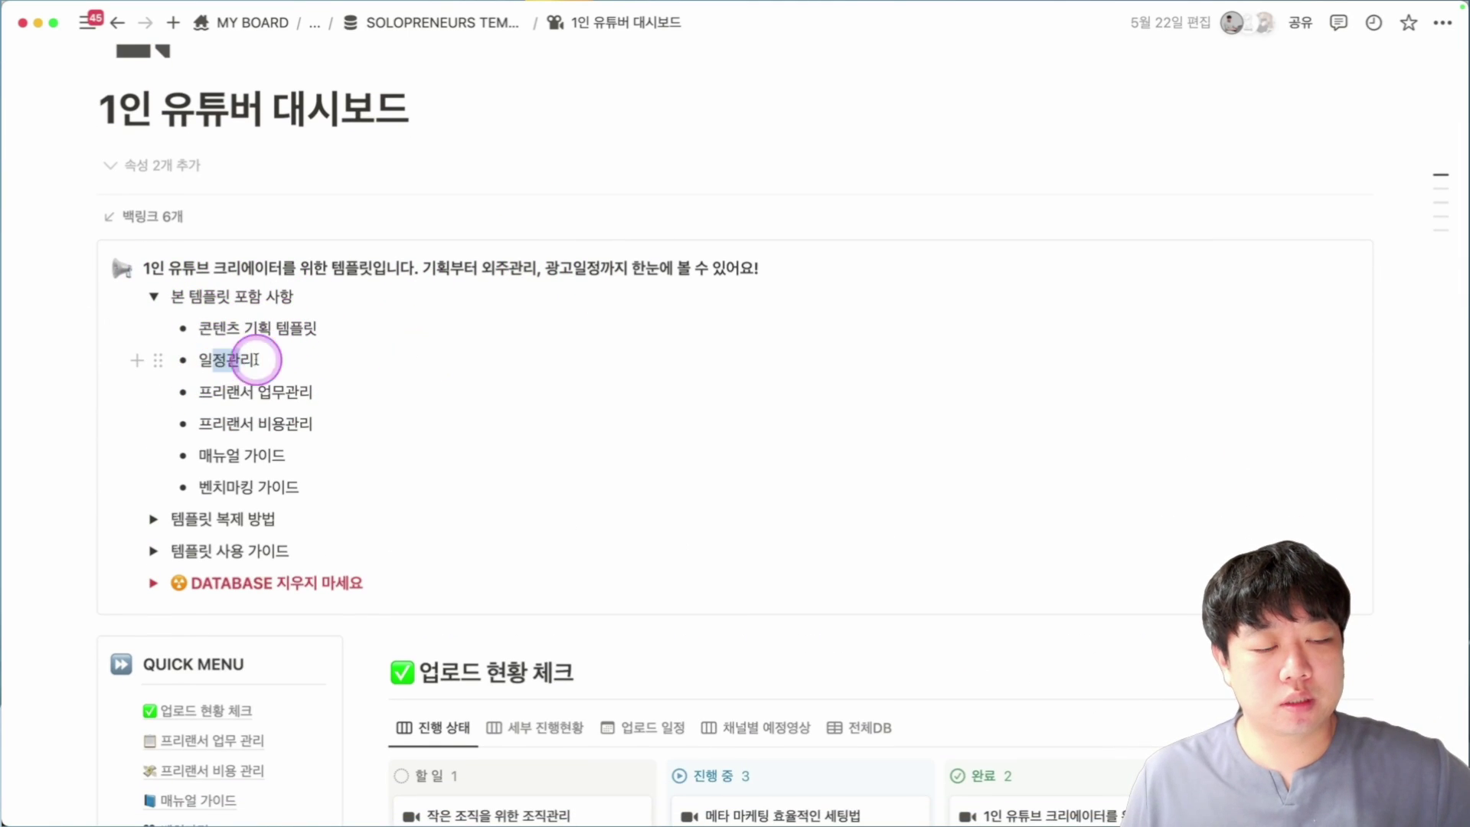
{"action": "left_click_drag", "start_coordinate": [257, 359], "coordinate": [260, 360]}
{"action": "scroll", "coordinate": [307, 358], "scroll_direction": "down", "scroll_amount": 1}
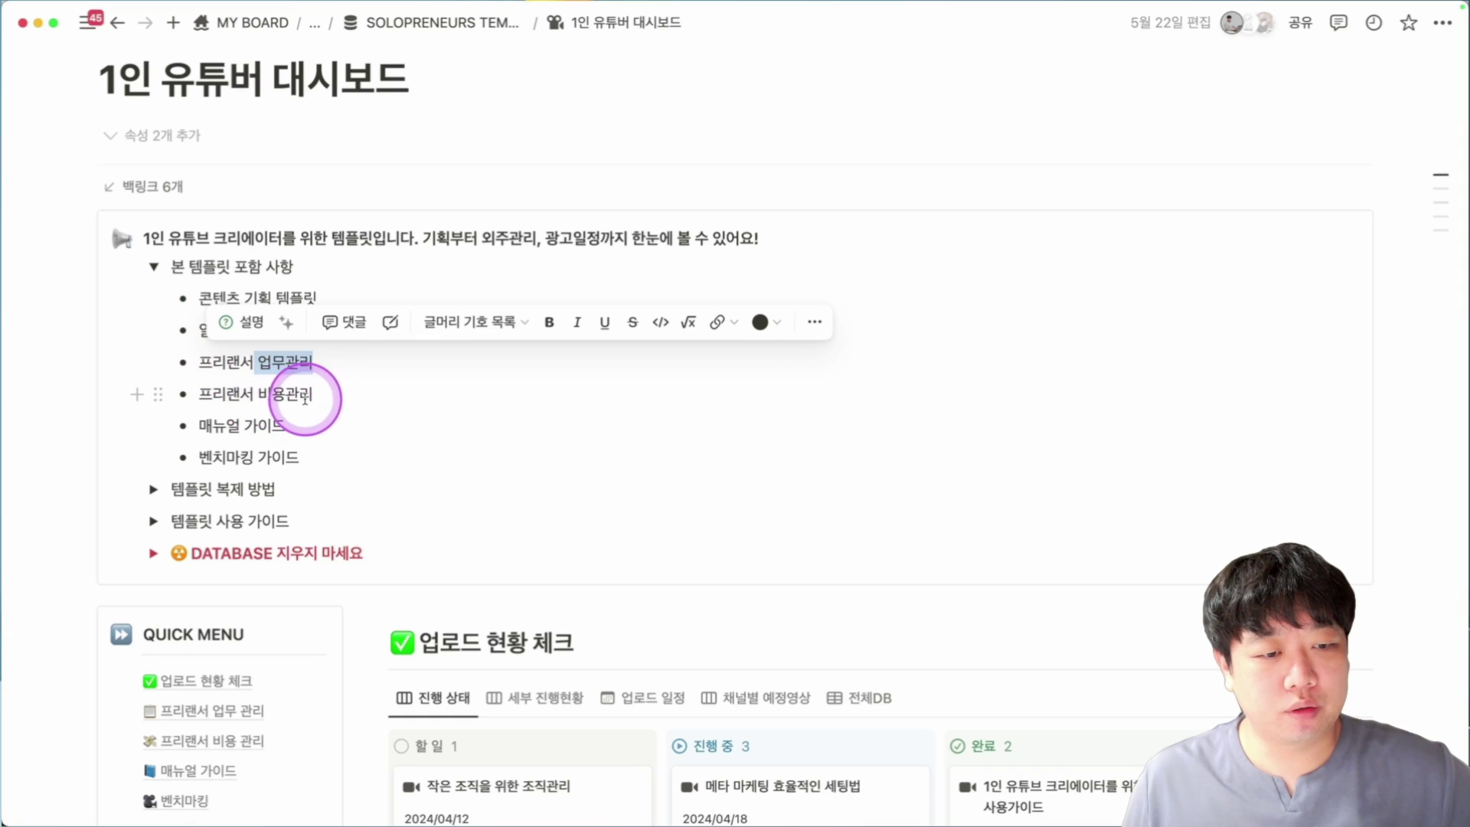
{"action": "scroll", "coordinate": [252, 444], "scroll_direction": "down", "scroll_amount": 2}
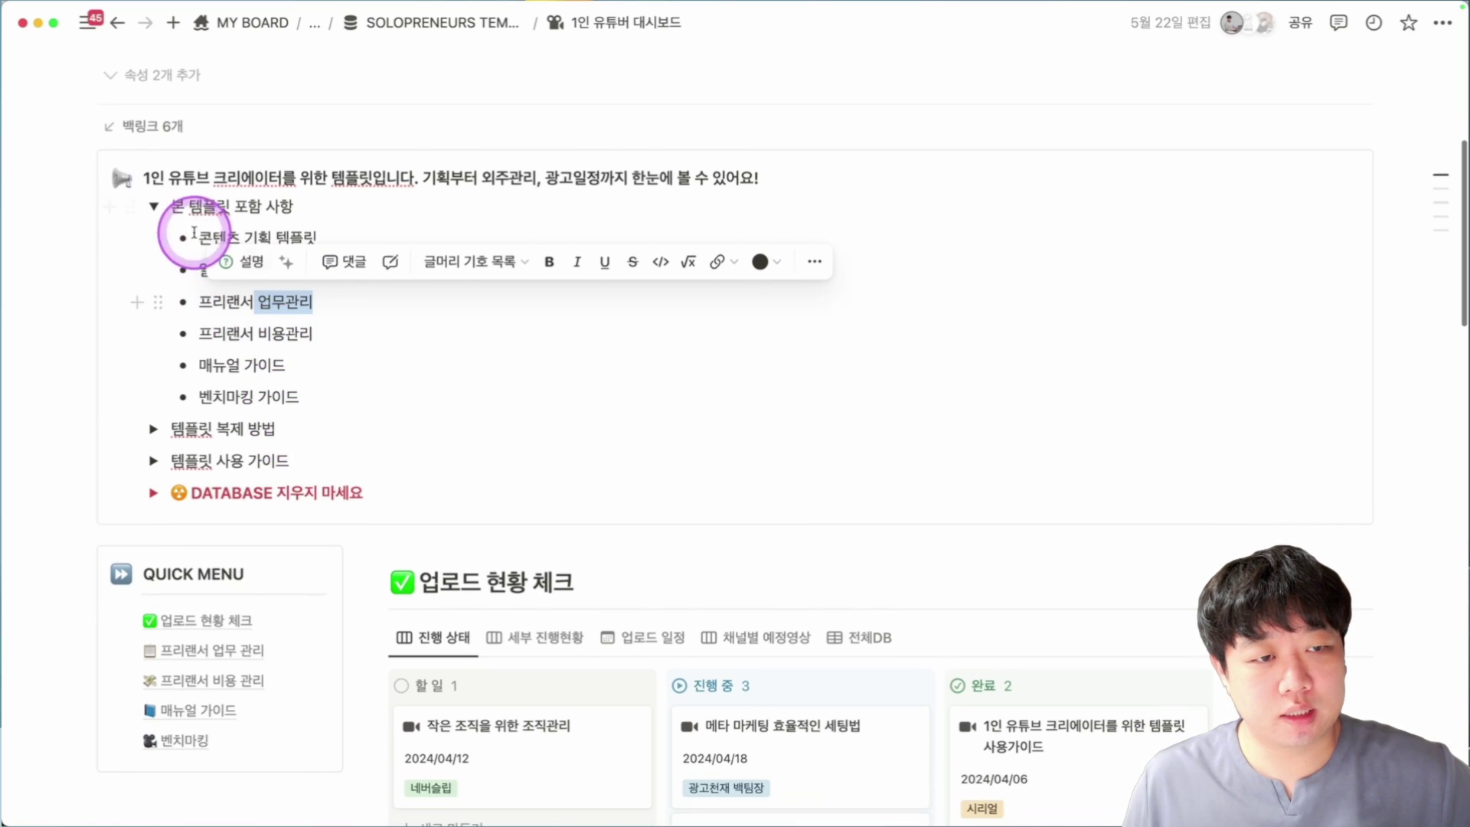
{"action": "left_click", "coordinate": [153, 209]}
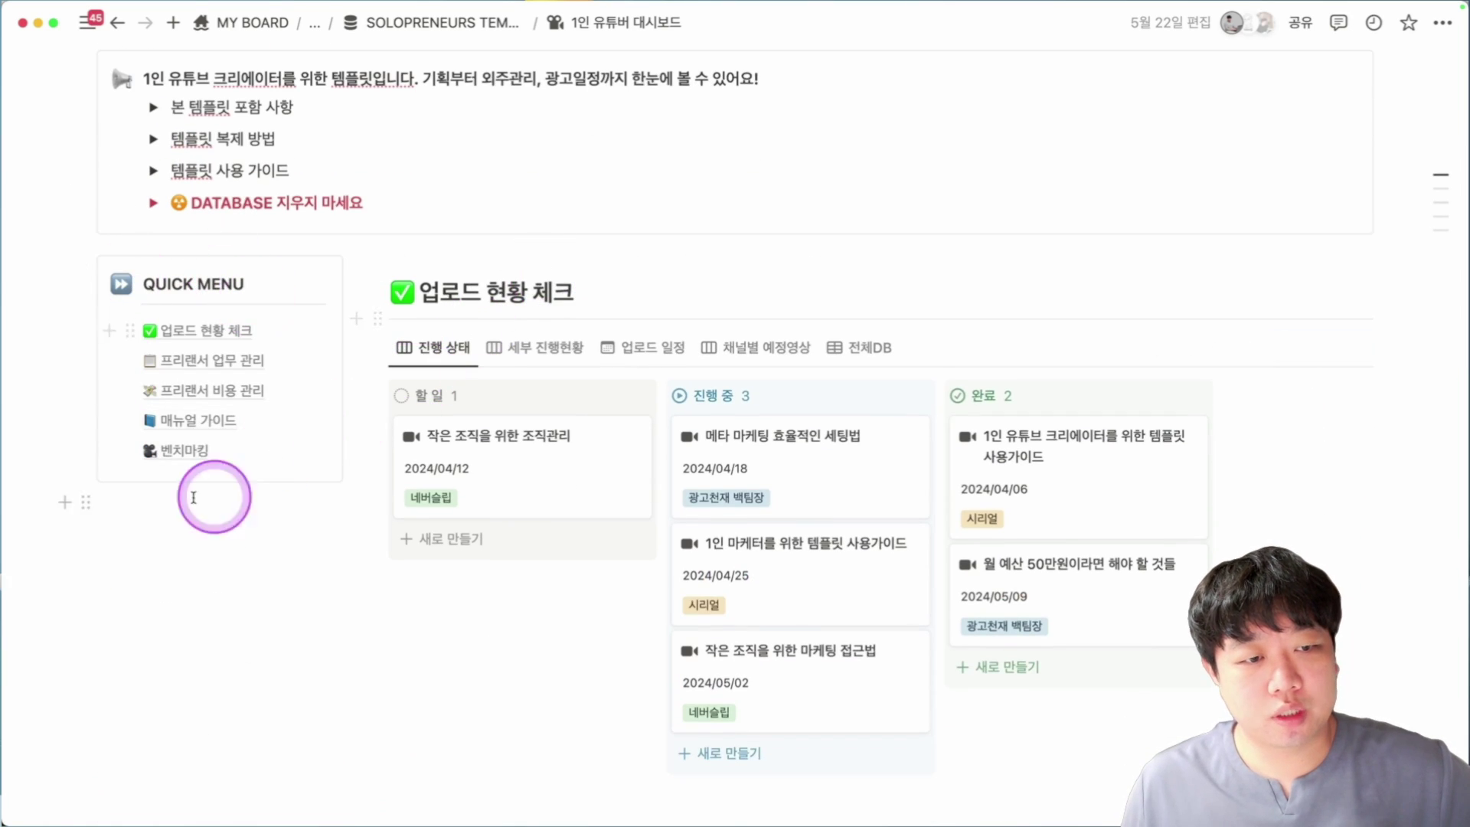
{"action": "scroll", "coordinate": [197, 286], "scroll_direction": "down", "scroll_amount": 4}
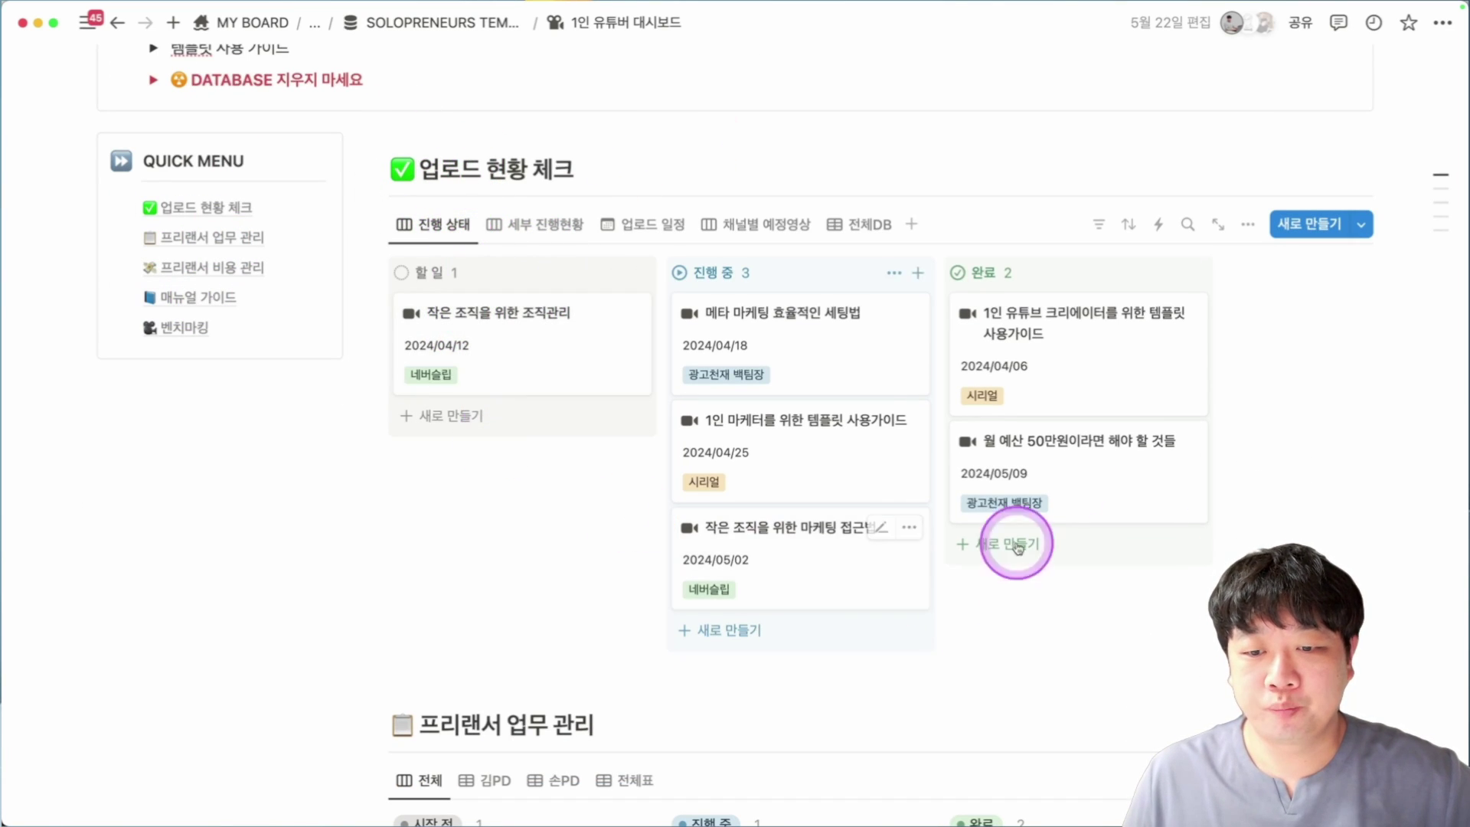
Cycle 업로드 현황 체크 through 세부 진행현황, 업로드 일정 and 채널별 예정영상, ending on 전체DB.
{"action": "left_click", "coordinate": [549, 228]}
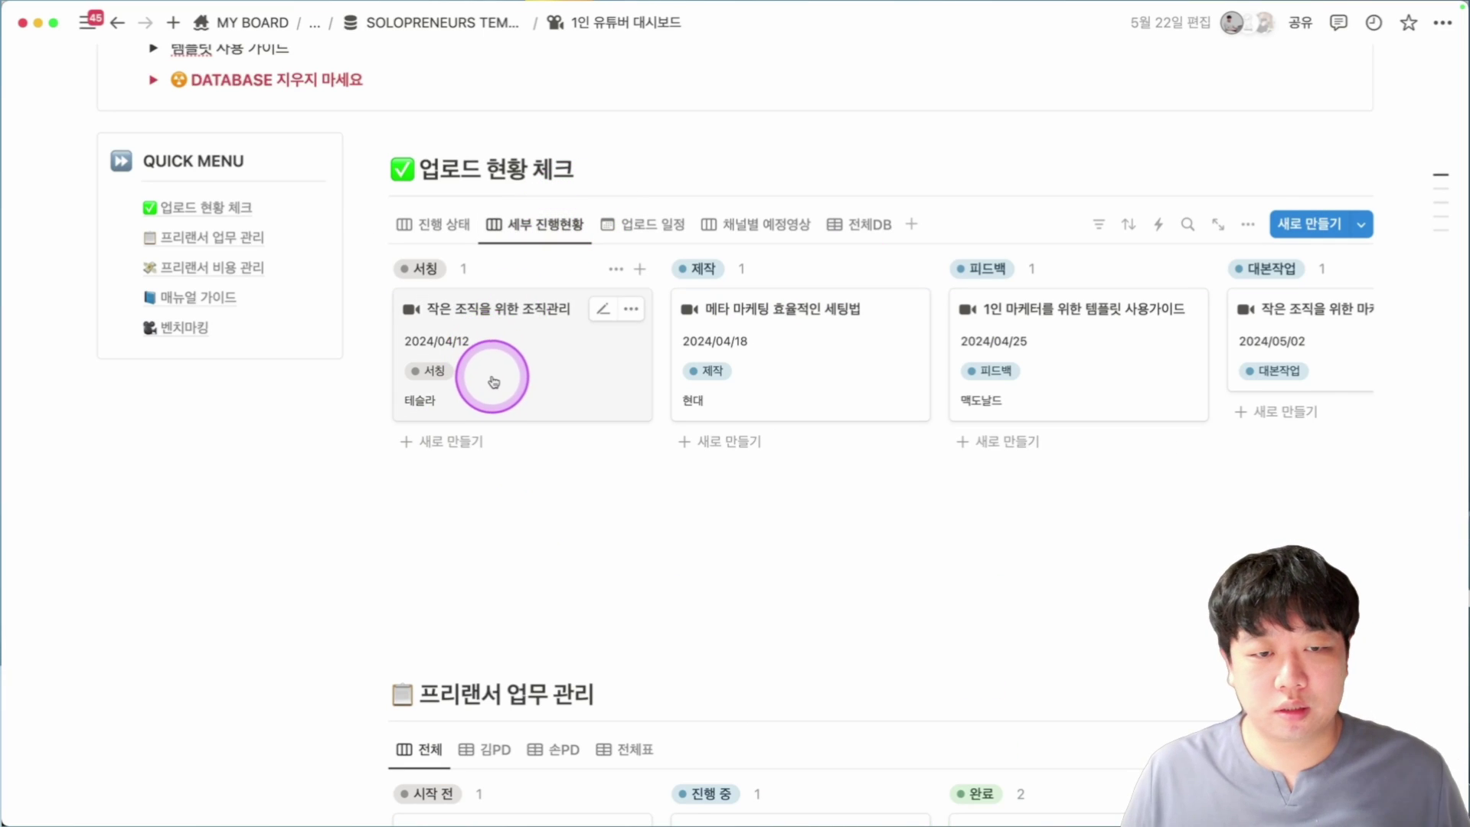
{"action": "scroll", "coordinate": [495, 380], "scroll_direction": "right", "scroll_amount": 10}
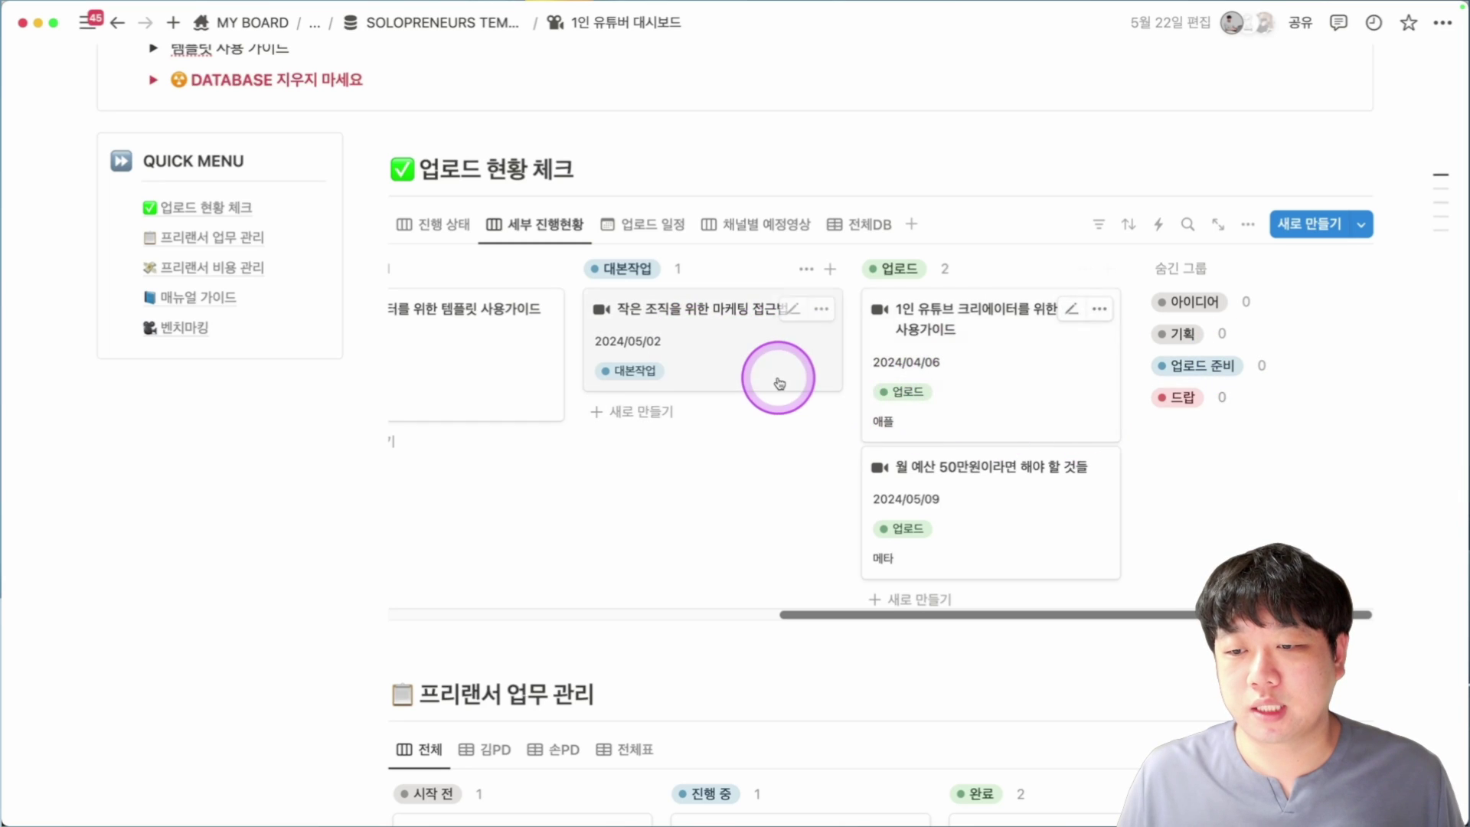
{"action": "scroll", "coordinate": [779, 377], "scroll_direction": "left", "scroll_amount": 10}
{"action": "scroll", "coordinate": [779, 377], "scroll_direction": "left", "scroll_amount": 3}
{"action": "left_click", "coordinate": [646, 222]}
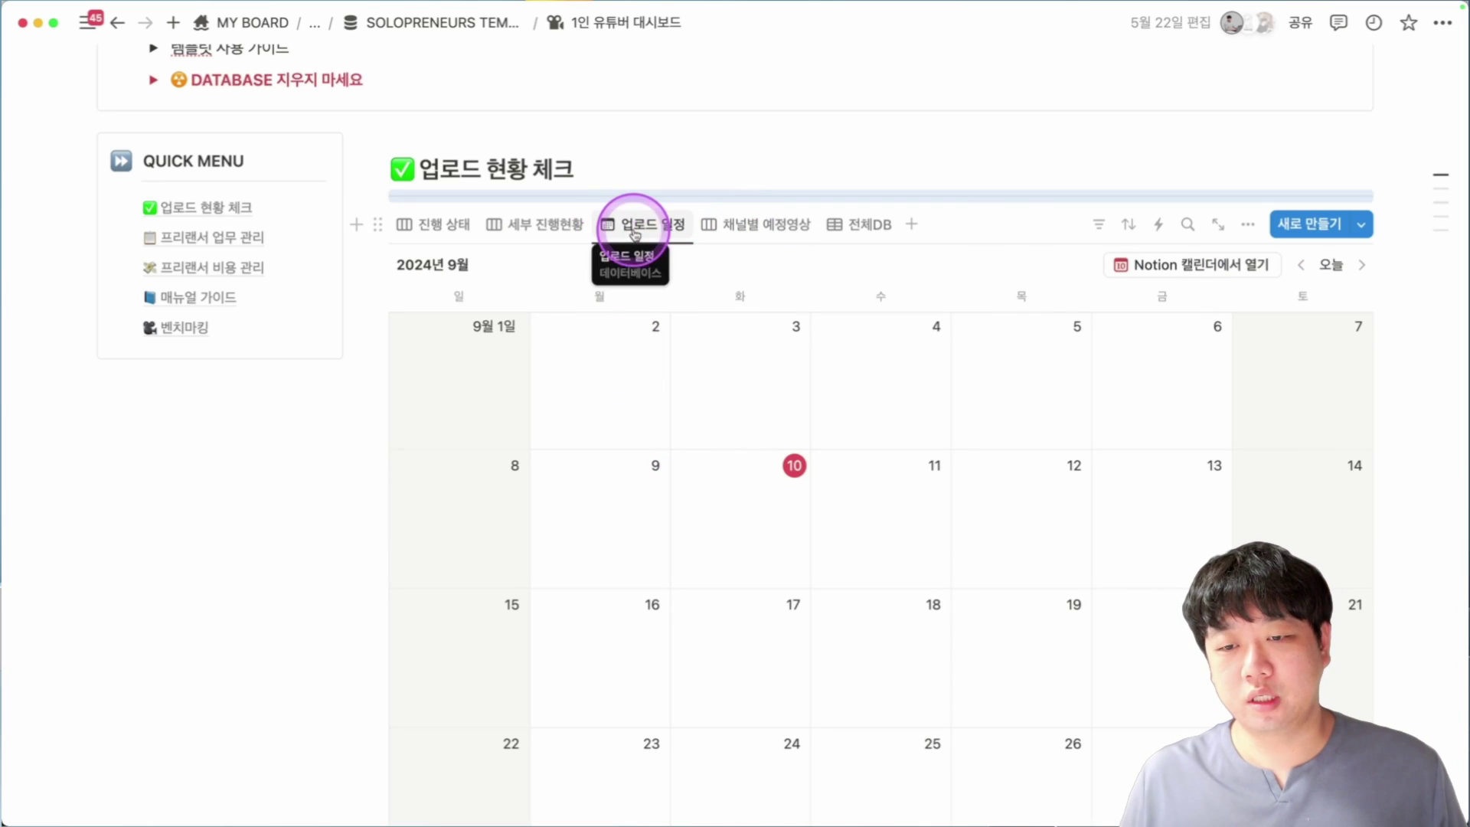
{"action": "left_click", "coordinate": [796, 240]}
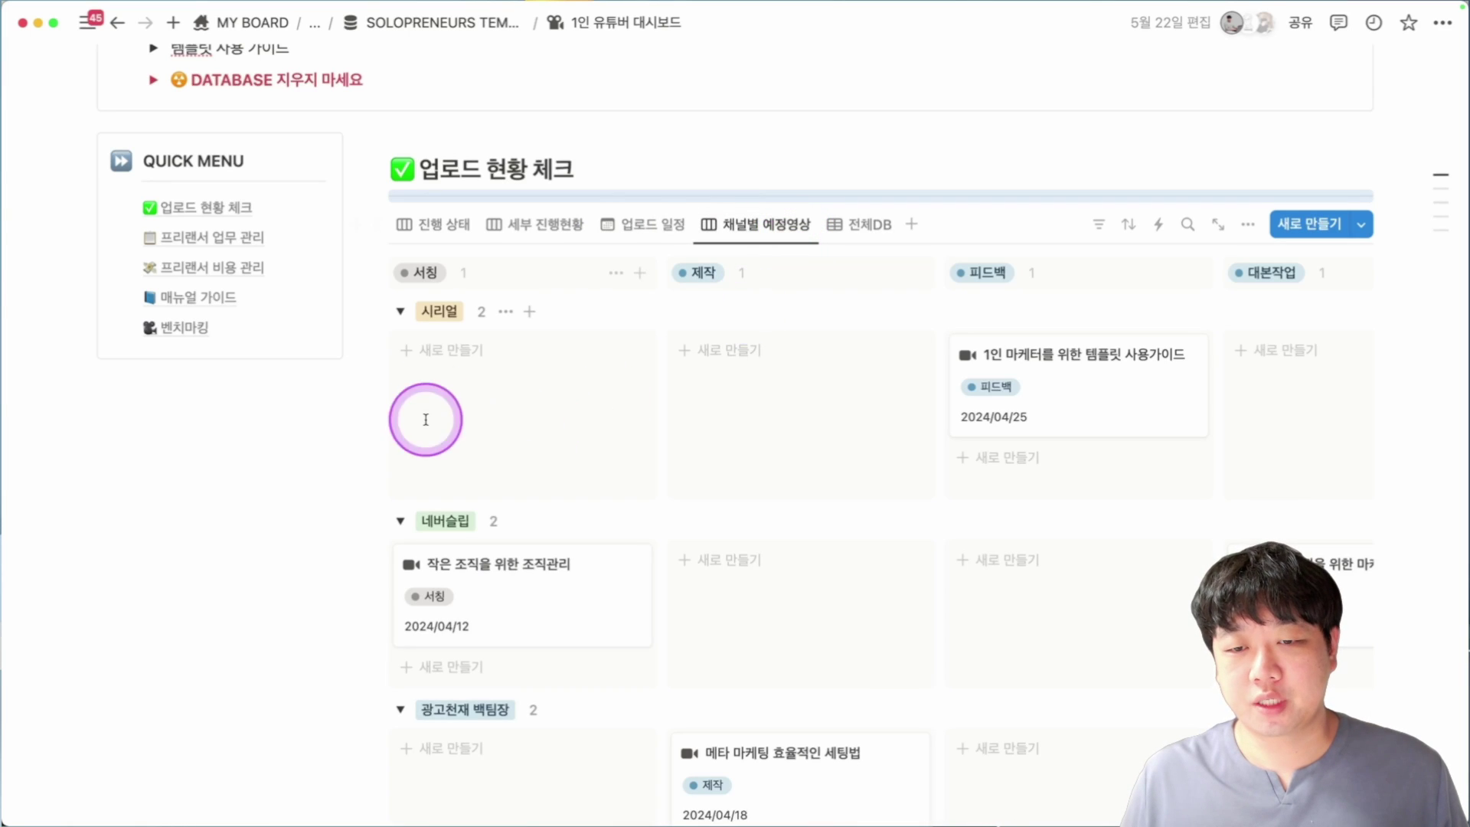
{"action": "scroll", "coordinate": [978, 383], "scroll_direction": "down", "scroll_amount": 3}
{"action": "left_click", "coordinate": [852, 108]}
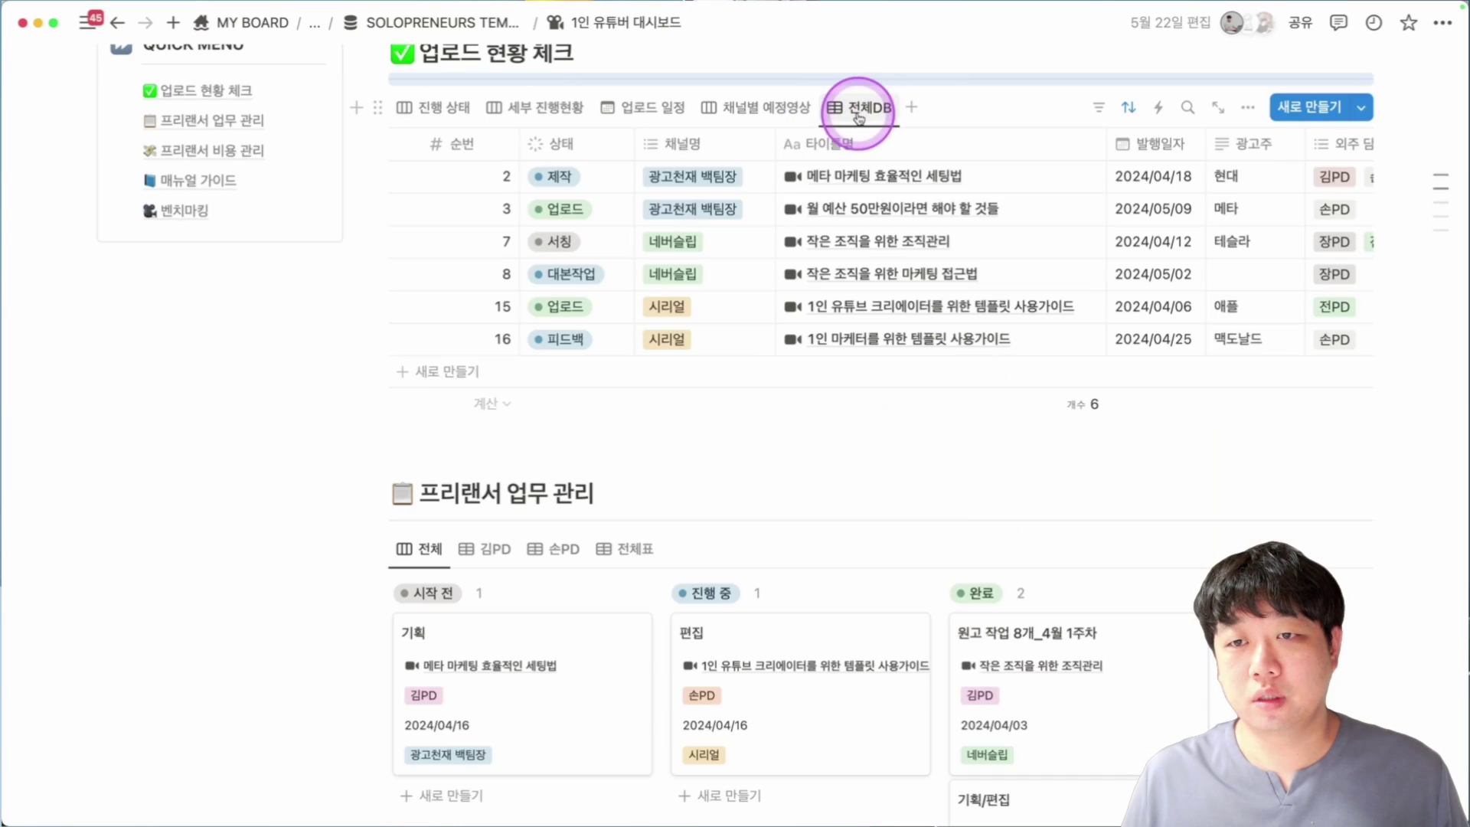
{"action": "scroll", "coordinate": [1072, 360], "scroll_direction": "up", "scroll_amount": 5}
{"action": "scroll", "coordinate": [582, 353], "scroll_direction": "down", "scroll_amount": 2}
{"action": "scroll", "coordinate": [536, 375], "scroll_direction": "down", "scroll_amount": 1}
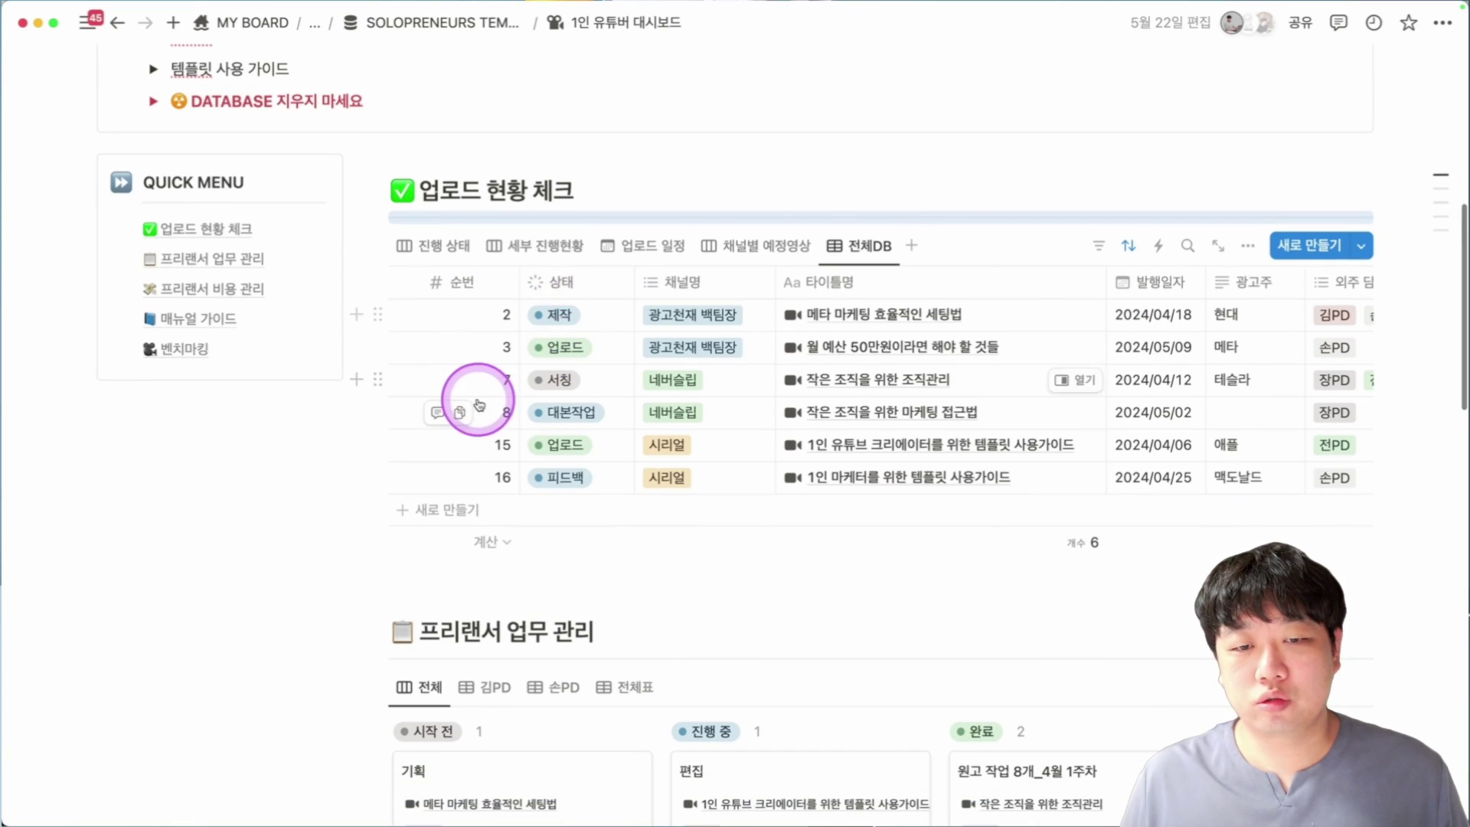
{"action": "scroll", "coordinate": [1032, 383], "scroll_direction": "right", "scroll_amount": 1}
{"action": "scroll", "coordinate": [1027, 380], "scroll_direction": "right", "scroll_amount": 3}
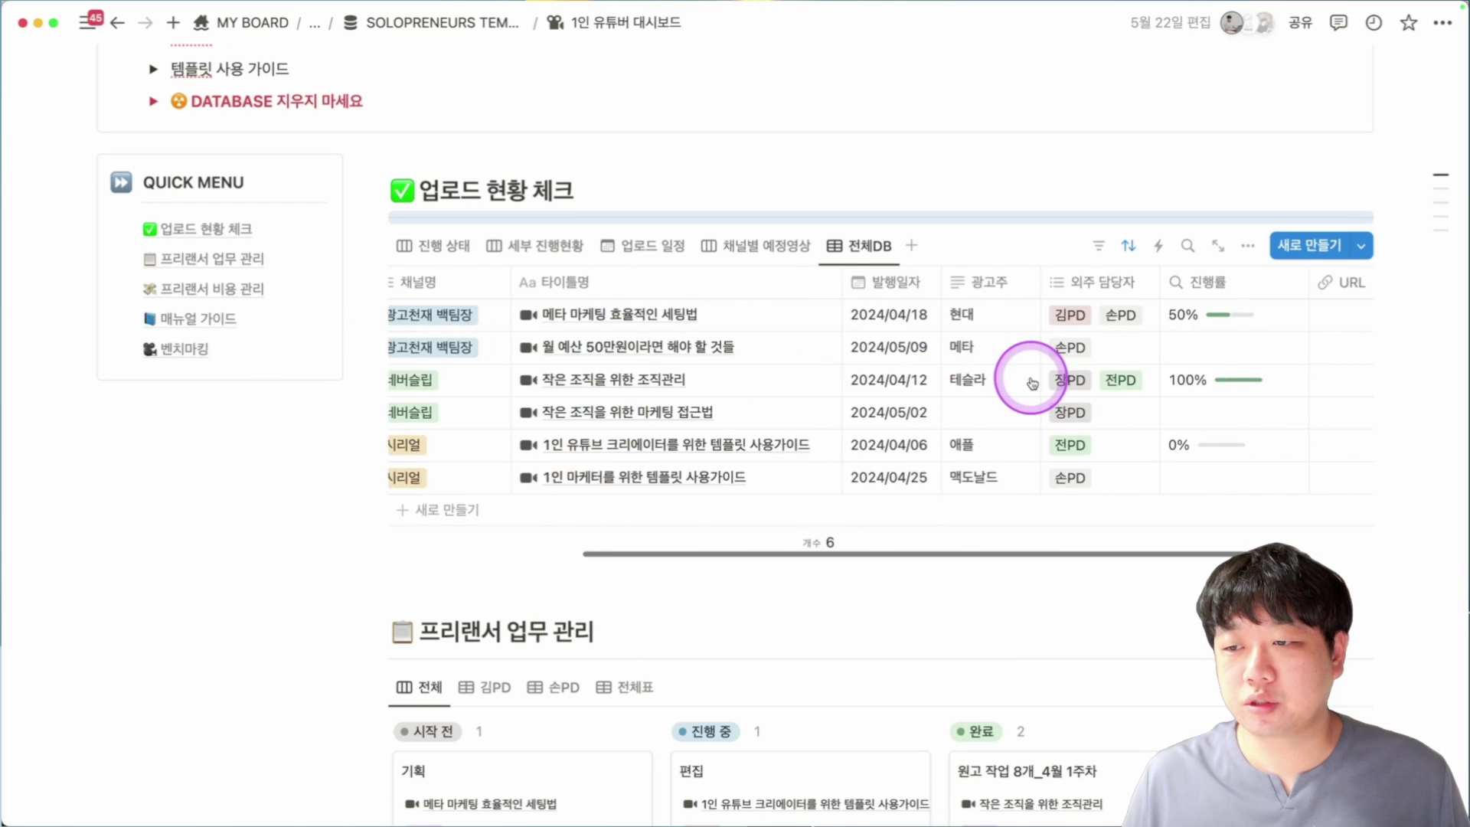
Preview the 1인 마케터를 위한 템플릿 사용가이드 entry and its 기획 가이드 page, then go back.
{"action": "left_click", "coordinate": [835, 477]}
{"action": "scroll", "coordinate": [981, 391], "scroll_direction": "down", "scroll_amount": 5}
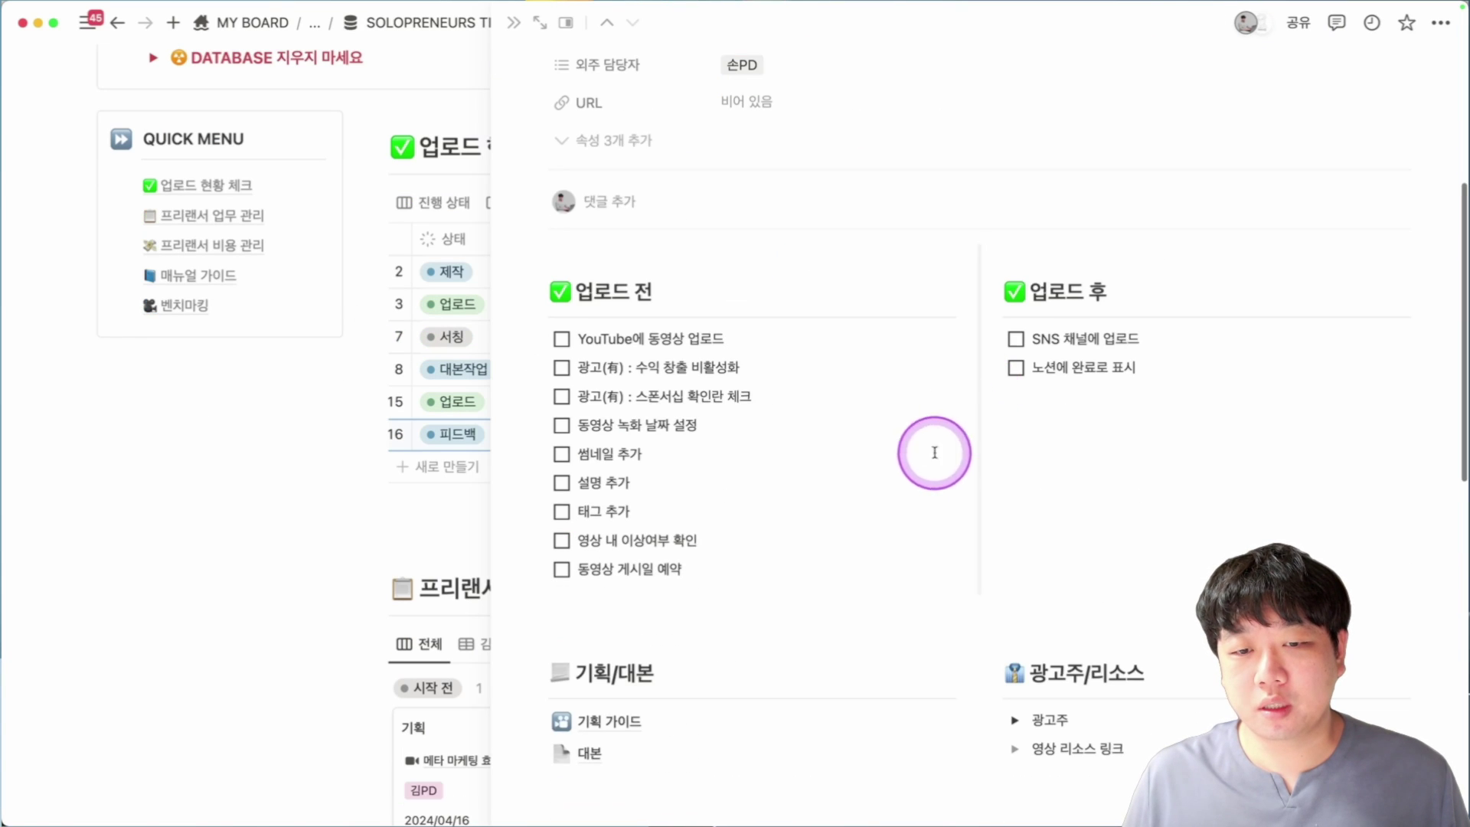
{"action": "scroll", "coordinate": [1166, 273], "scroll_direction": "down", "scroll_amount": 5}
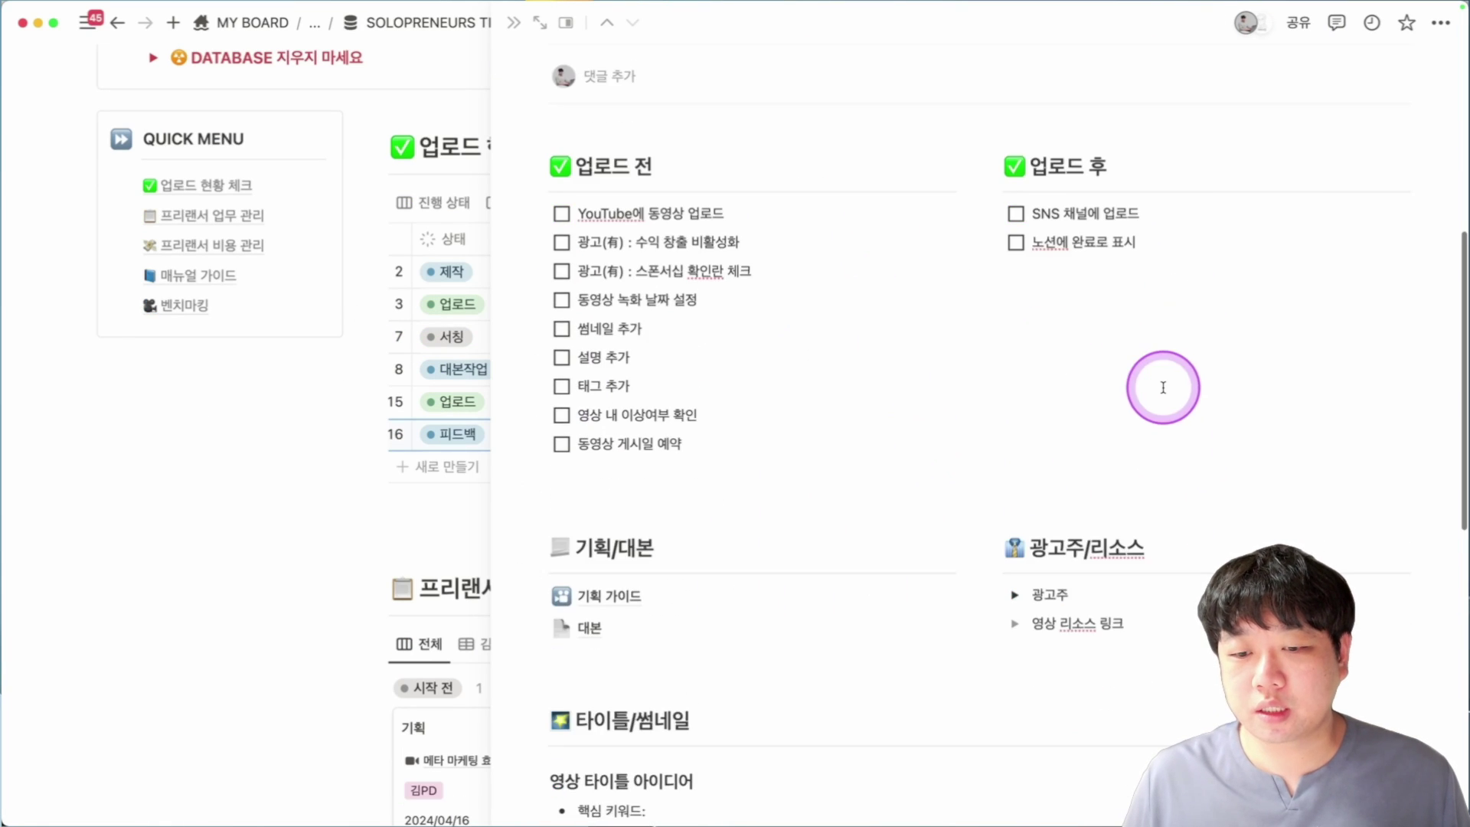
{"action": "left_click", "coordinate": [638, 406]}
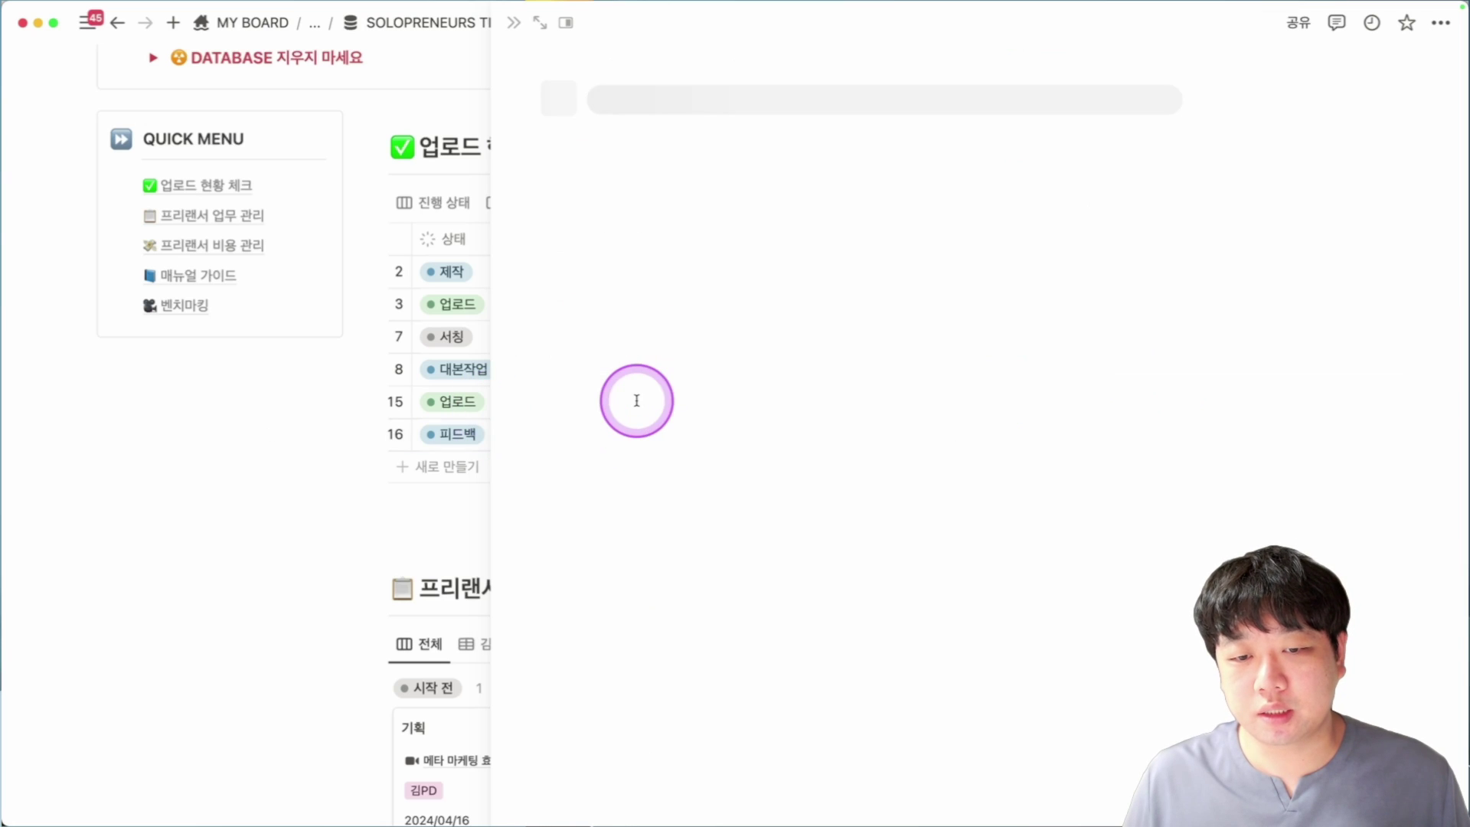
{"action": "scroll", "coordinate": [686, 301], "scroll_direction": "down", "scroll_amount": 4}
{"action": "scroll", "coordinate": [737, 413], "scroll_direction": "down", "scroll_amount": 5}
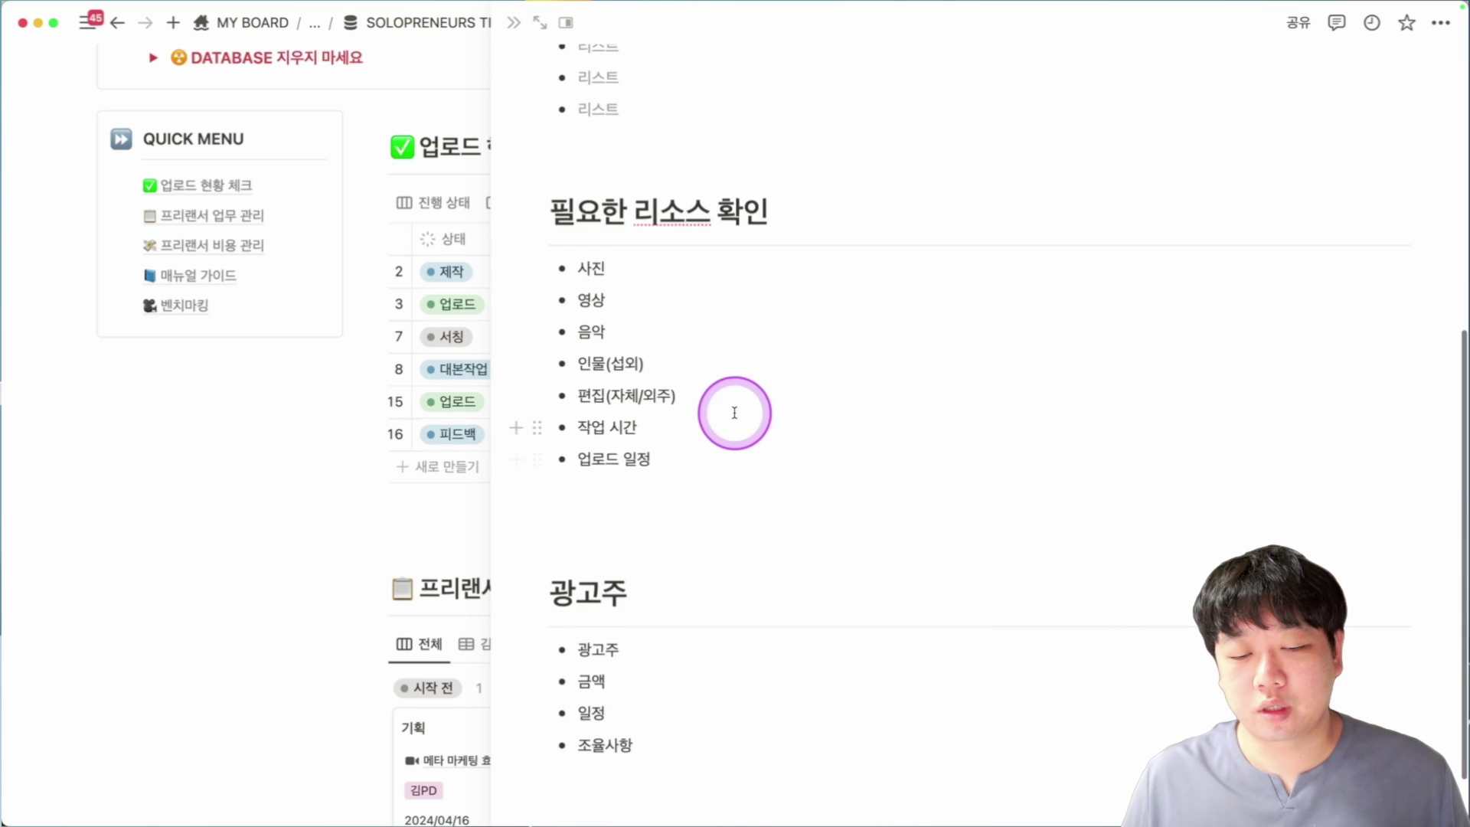
{"action": "key", "text": "super+bracketleft"}
Open the 대본 script page and return to the video page.
{"action": "scroll", "coordinate": [710, 353], "scroll_direction": "down", "scroll_amount": 5}
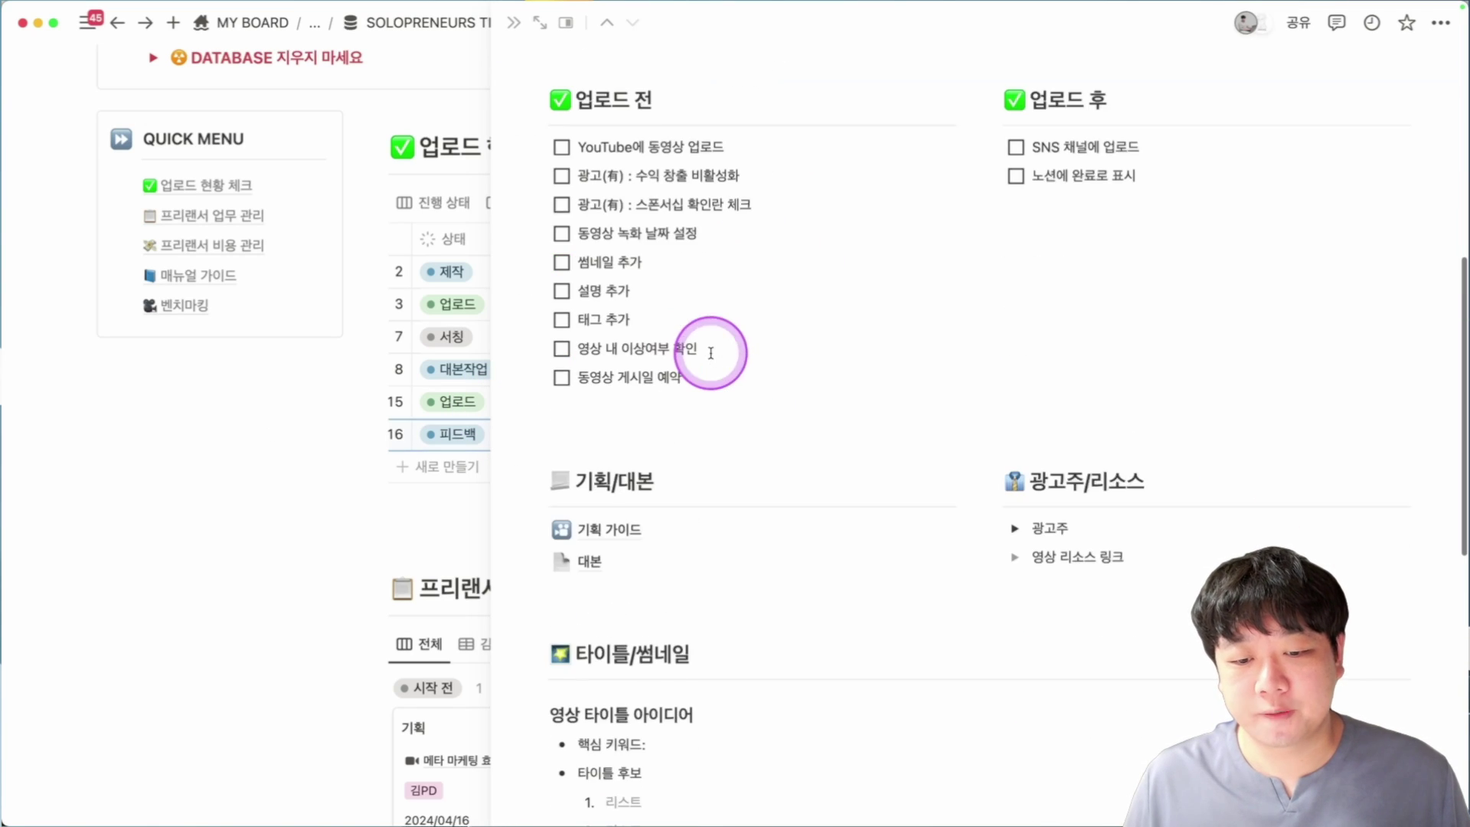
{"action": "left_click", "coordinate": [663, 561]}
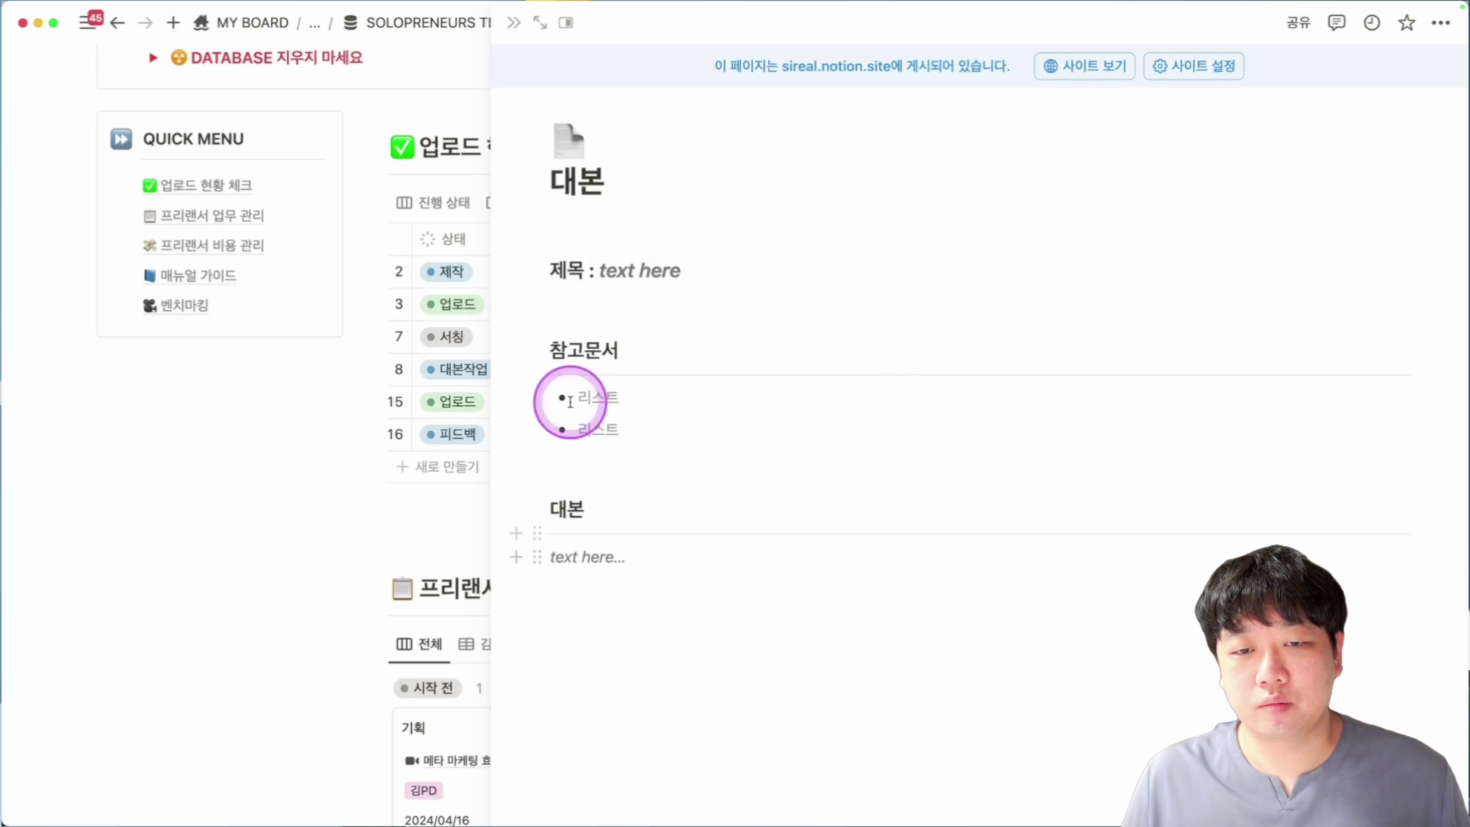
{"action": "key", "text": "super+bracketleft"}
{"action": "scroll", "coordinate": [766, 311], "scroll_direction": "down", "scroll_amount": 5}
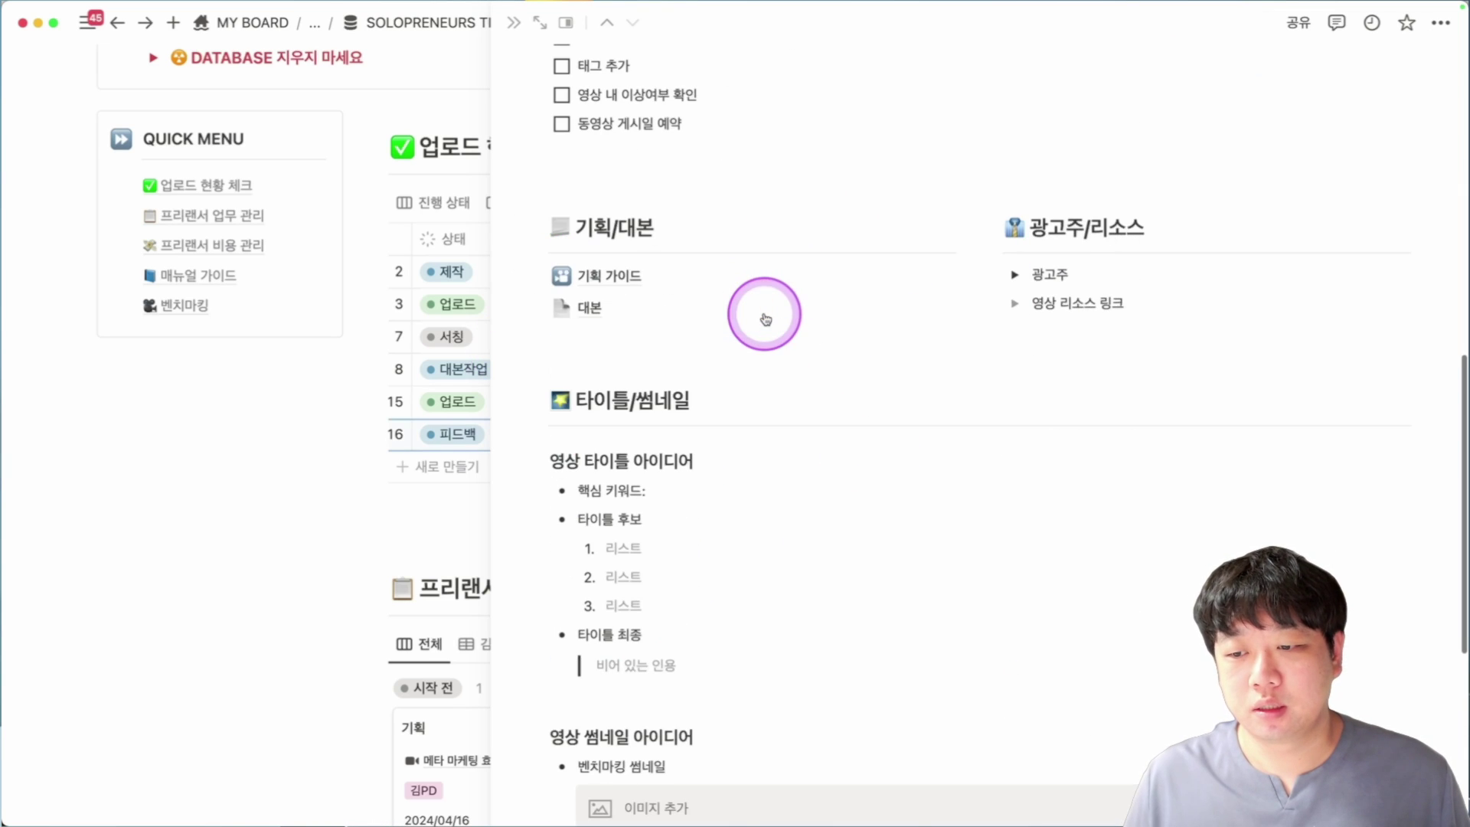
Expand the 광고주 toggle, review its fields, and close the video page.
{"action": "left_click", "coordinate": [1015, 274]}
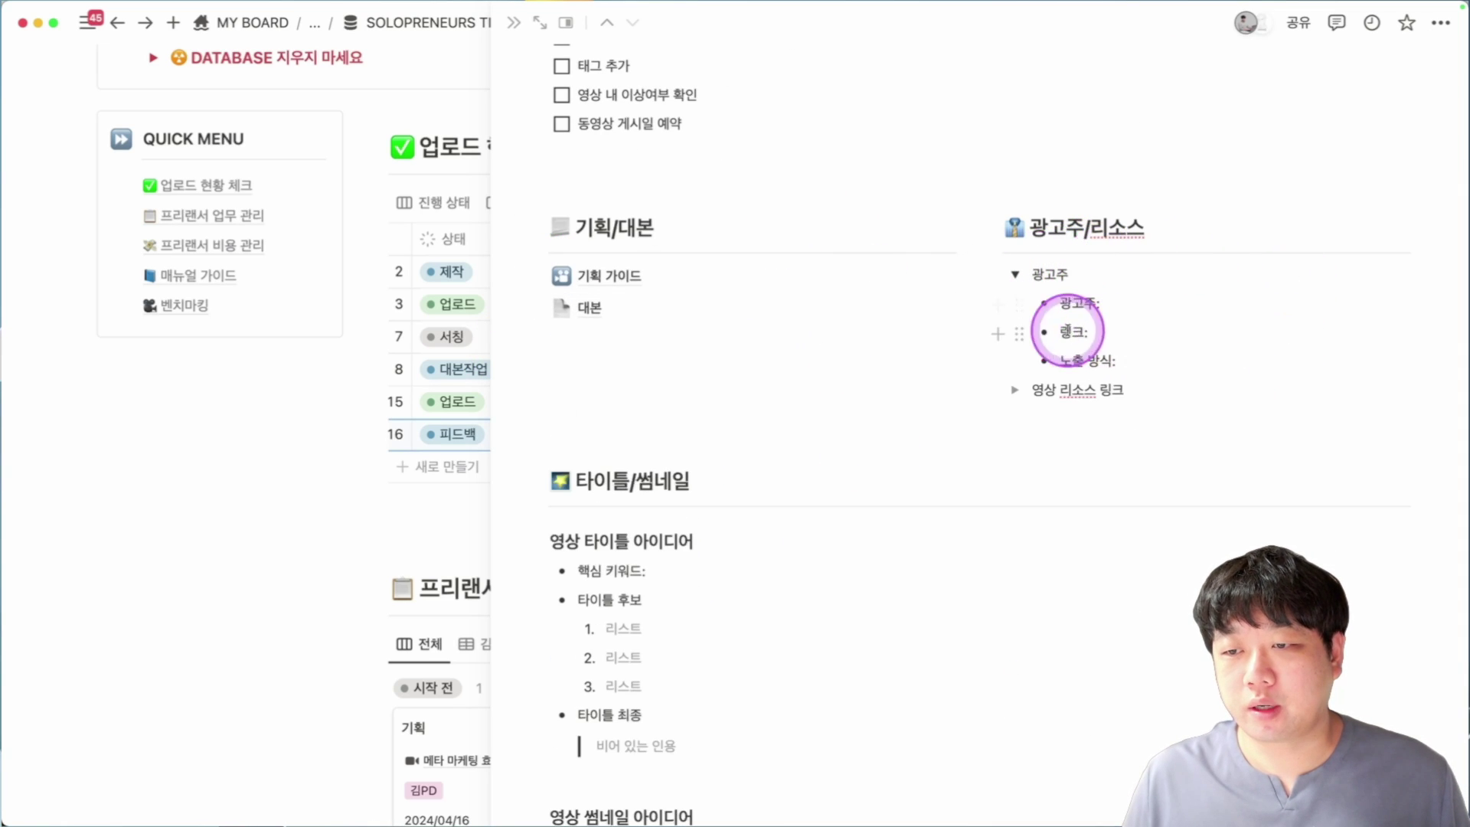
{"action": "scroll", "coordinate": [1068, 331], "scroll_direction": "down", "scroll_amount": 5}
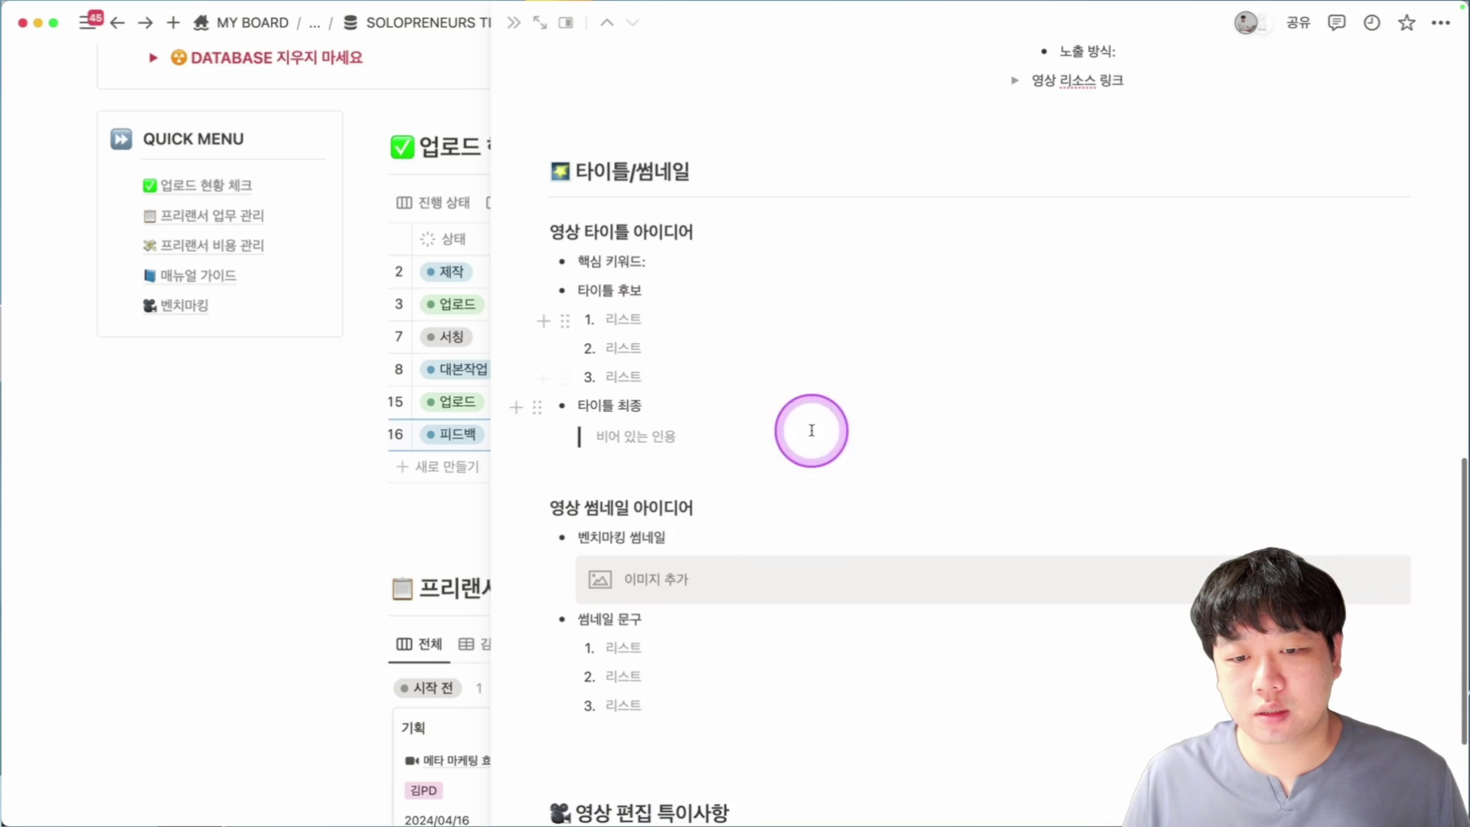
{"action": "scroll", "coordinate": [811, 430], "scroll_direction": "down", "scroll_amount": 3}
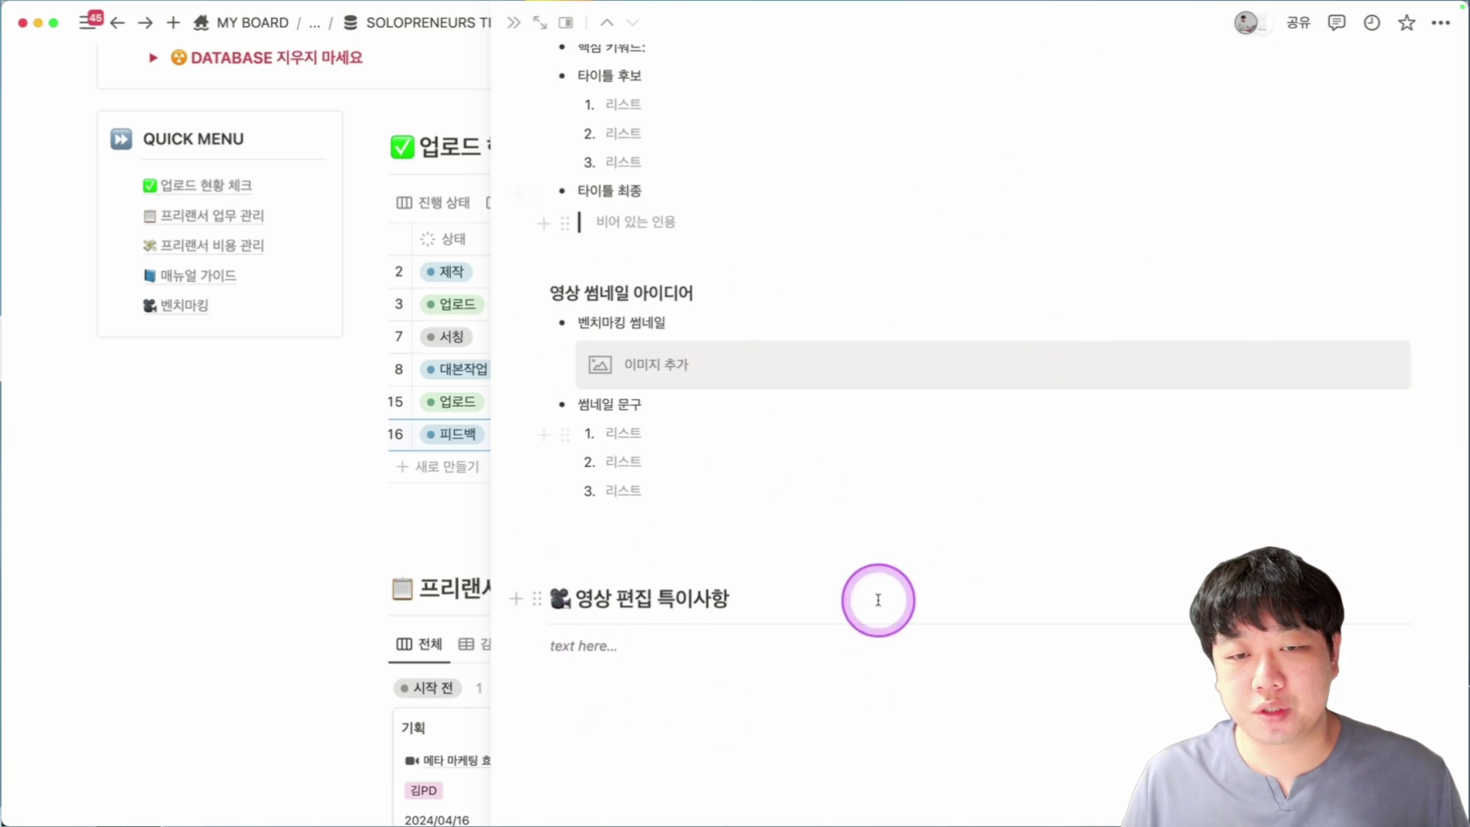
{"action": "scroll", "coordinate": [807, 515], "scroll_direction": "up", "scroll_amount": 1}
{"action": "left_click", "coordinate": [521, 30]}
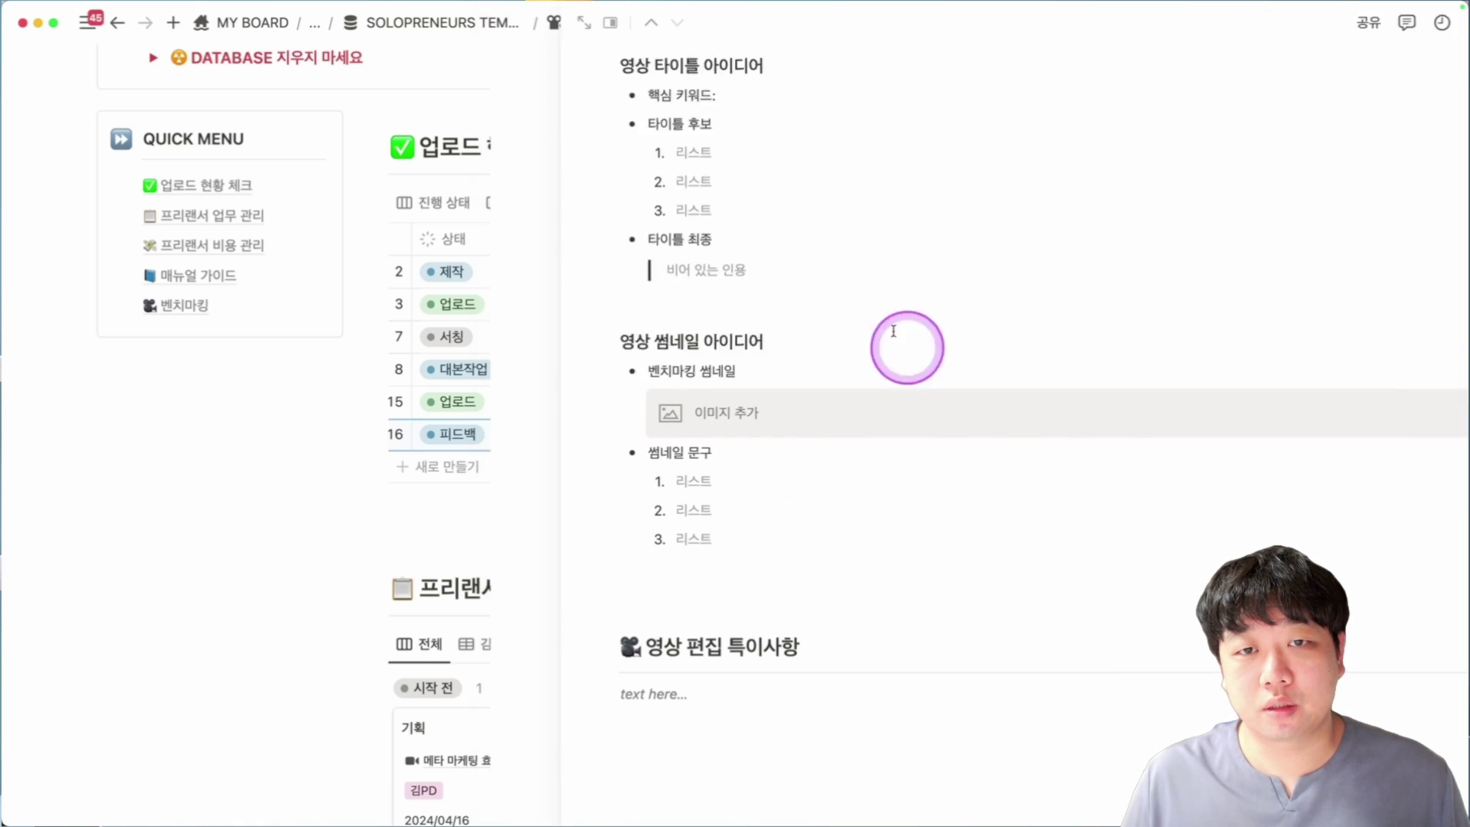
{"action": "scroll", "coordinate": [1037, 456], "scroll_direction": "down", "scroll_amount": 6}
Scroll down through the 프리랜서 업무 관리, 비용 관리, 매뉴얼 가이드 and 벤치마킹 boards.
{"action": "scroll", "coordinate": [1024, 443], "scroll_direction": "down", "scroll_amount": 2}
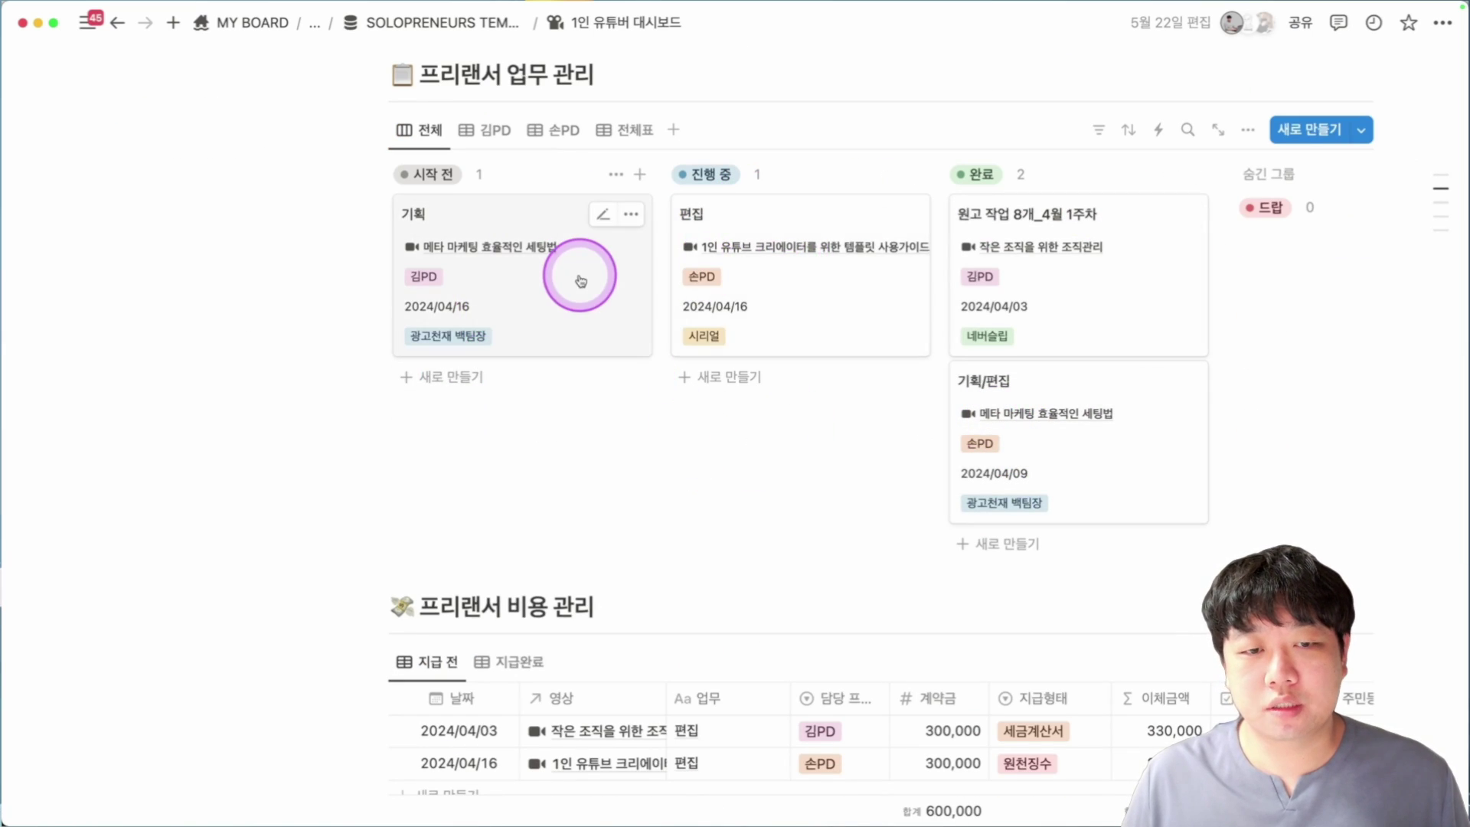
{"action": "scroll", "coordinate": [601, 261], "scroll_direction": "down", "scroll_amount": 5}
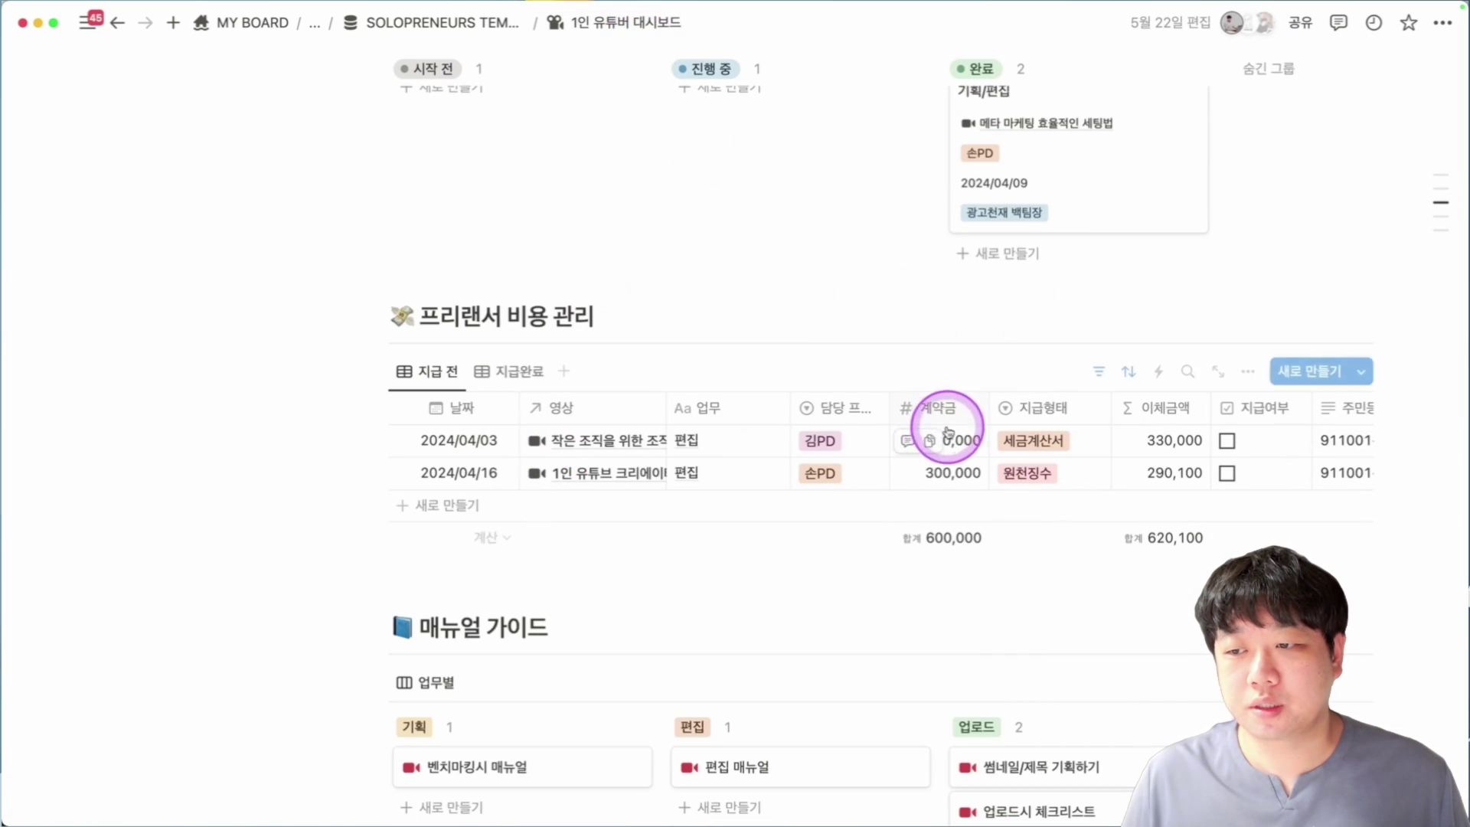
{"action": "scroll", "coordinate": [539, 448], "scroll_direction": "down", "scroll_amount": 1}
{"action": "scroll", "coordinate": [539, 448], "scroll_direction": "down", "scroll_amount": 7}
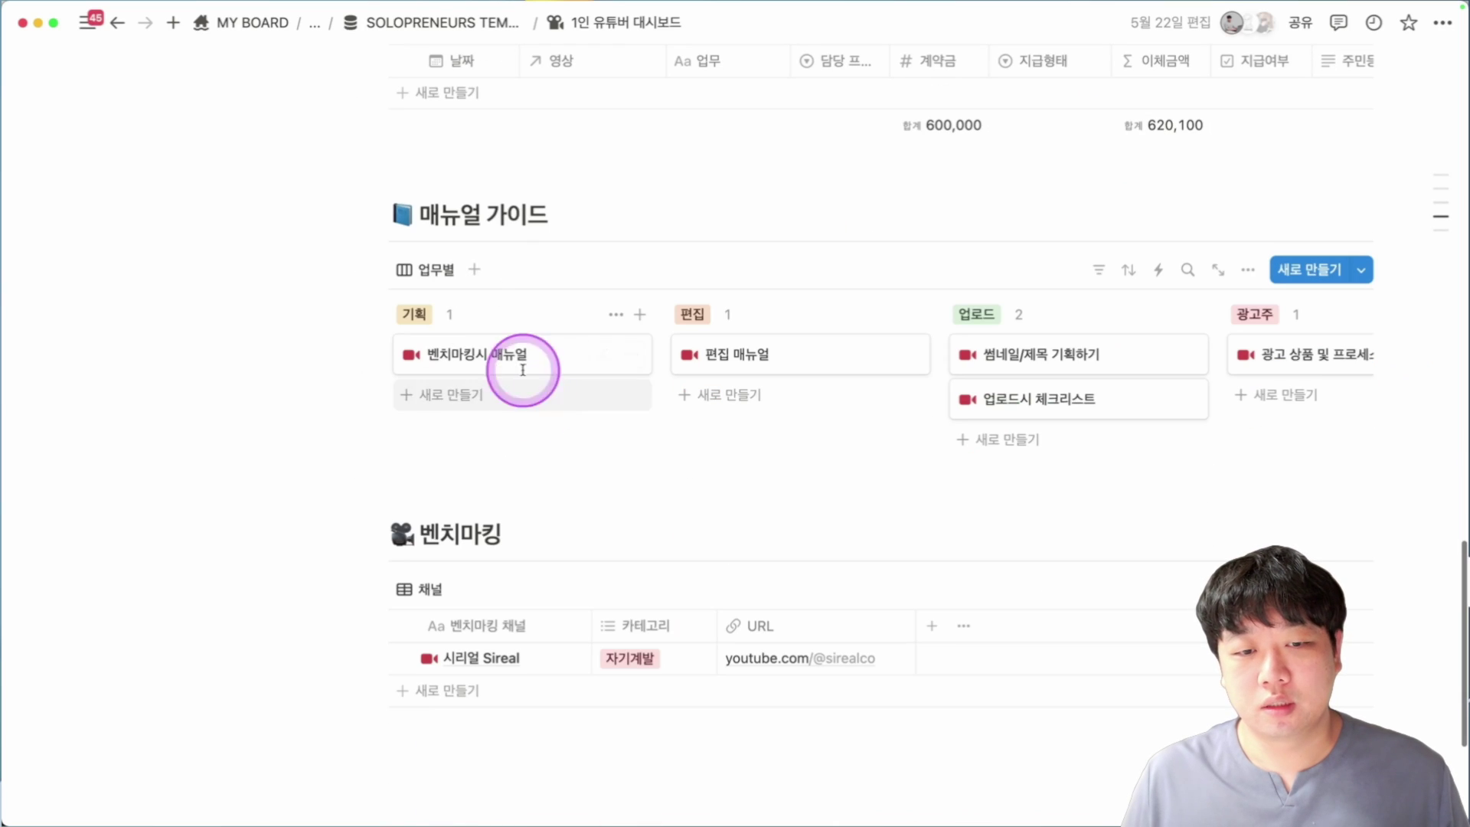
{"action": "scroll", "coordinate": [1092, 344], "scroll_direction": "down", "scroll_amount": 4}
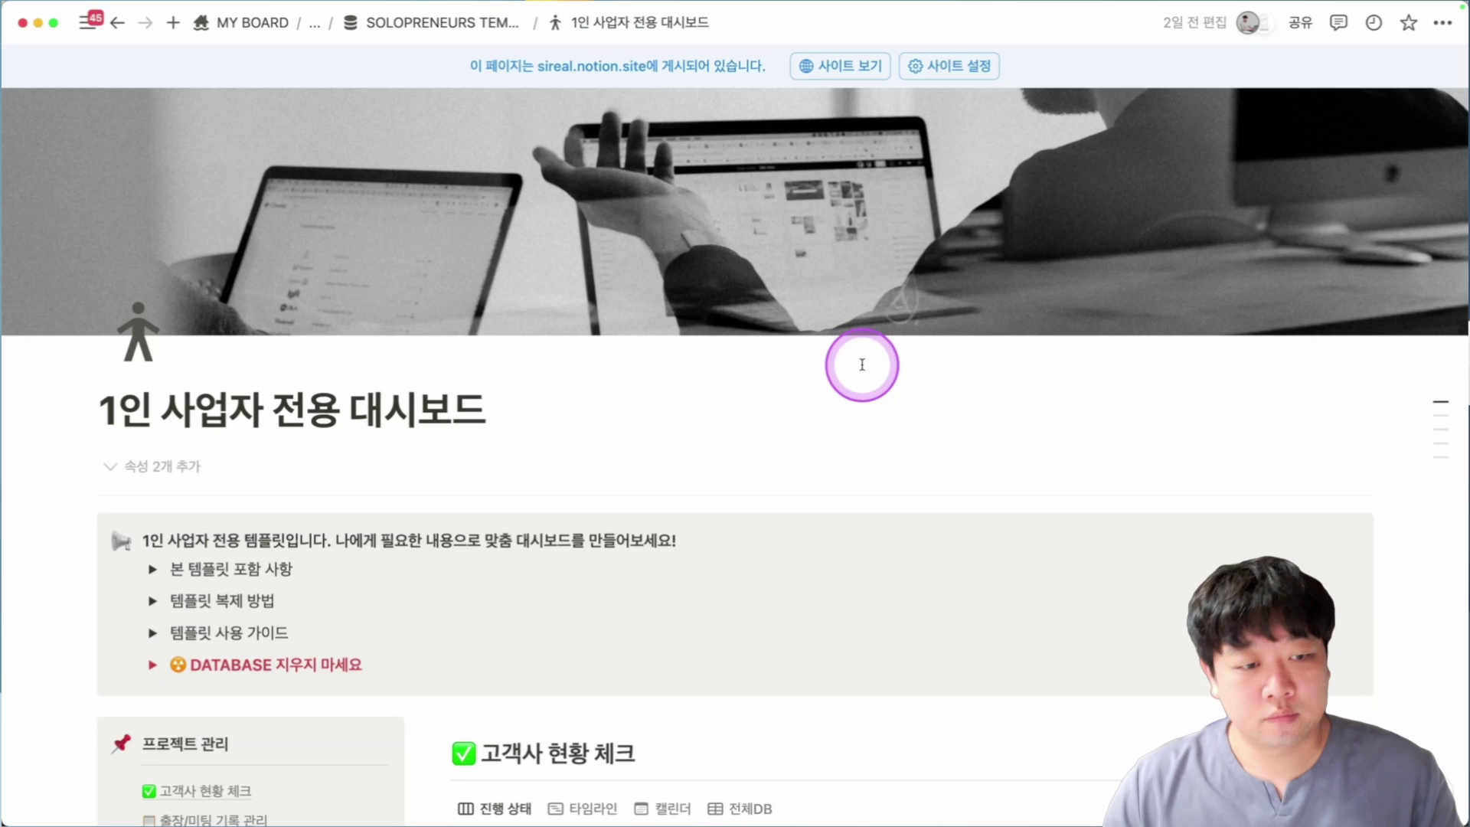
{"action": "scroll", "coordinate": [536, 394], "scroll_direction": "down", "scroll_amount": 3}
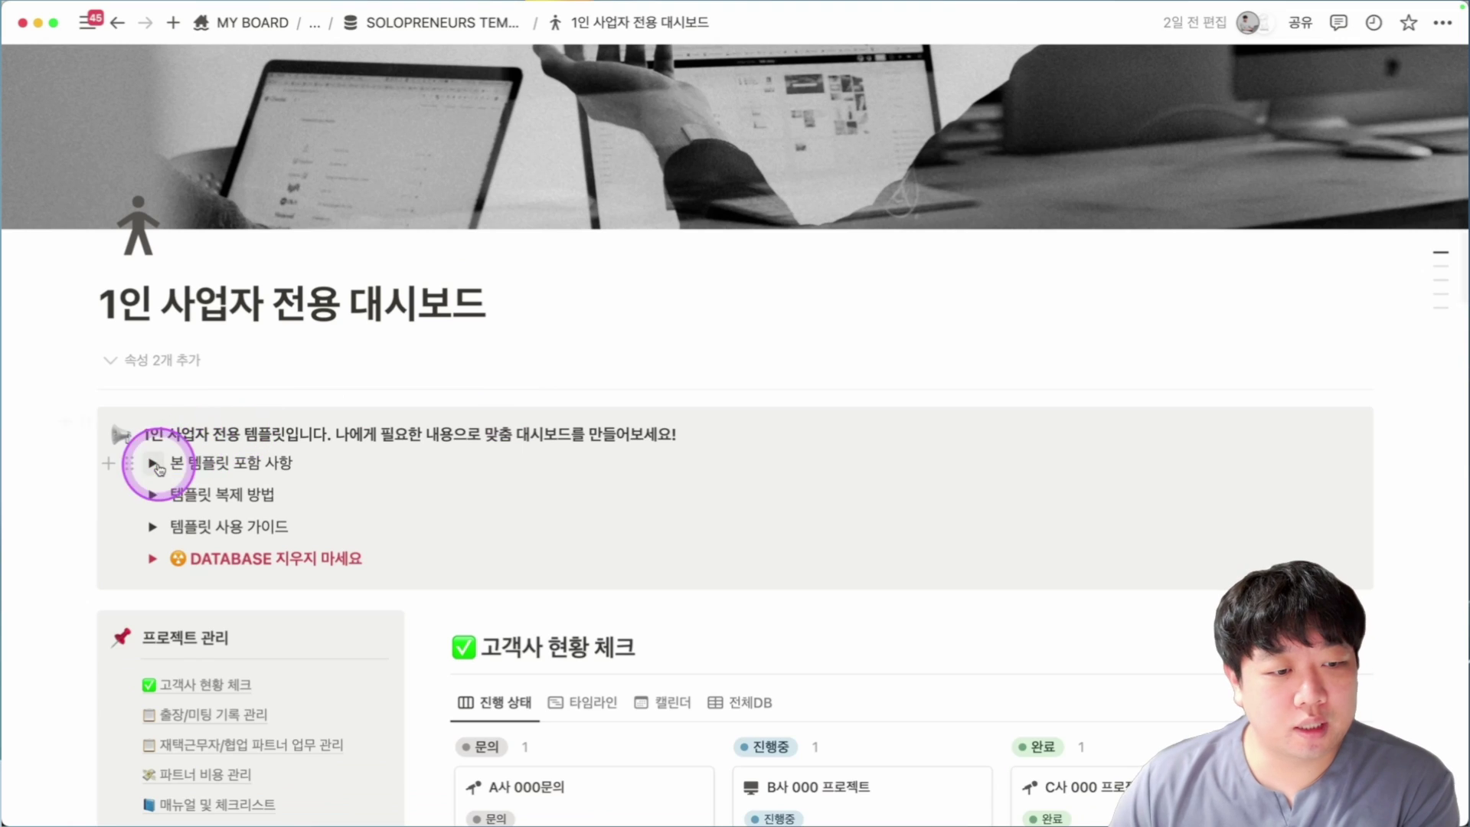
{"action": "left_click", "coordinate": [156, 464]}
{"action": "scroll", "coordinate": [450, 330], "scroll_direction": "down", "scroll_amount": 6}
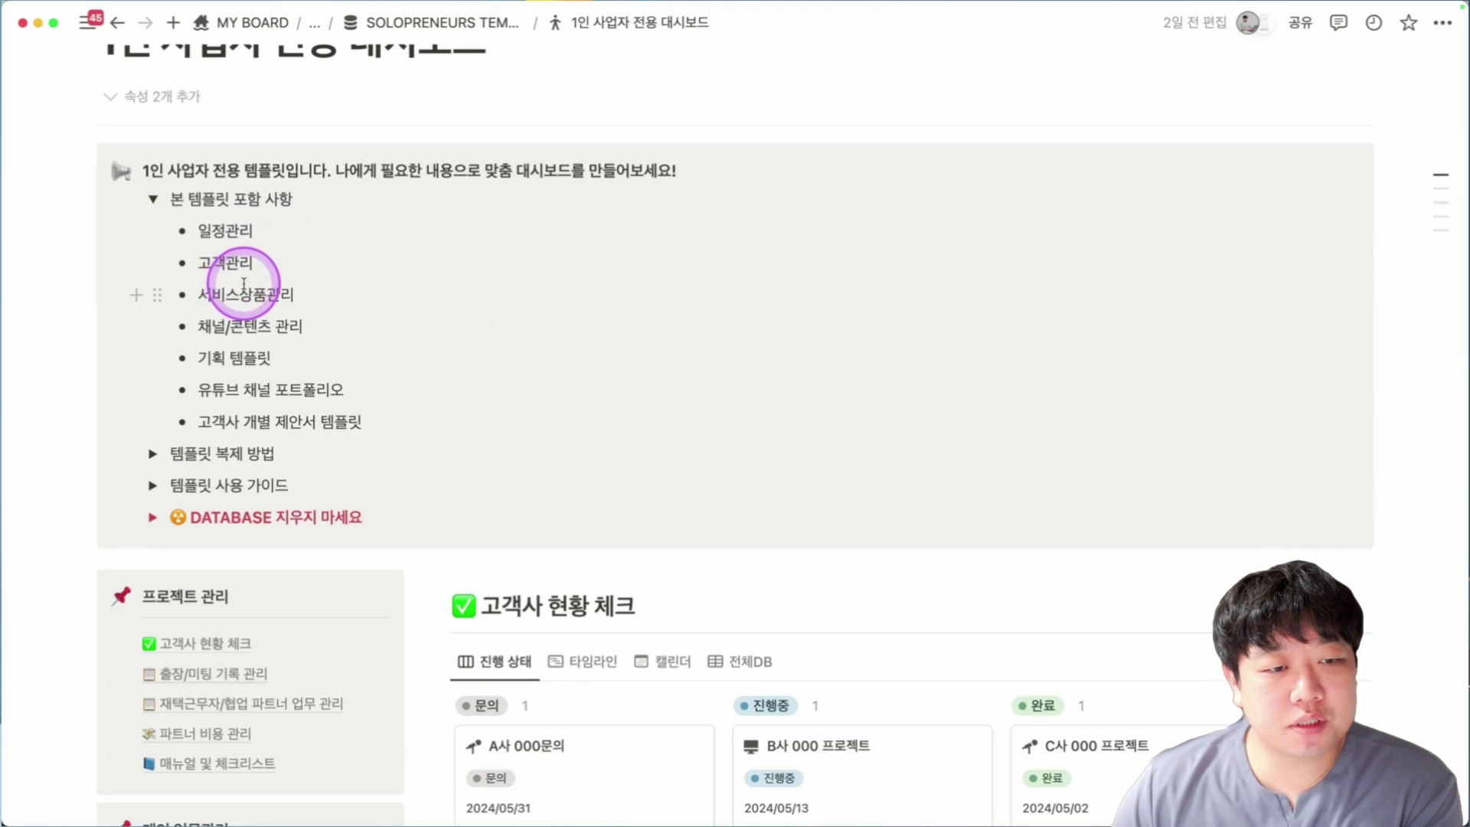
{"action": "scroll", "coordinate": [230, 322], "scroll_direction": "down", "scroll_amount": 1}
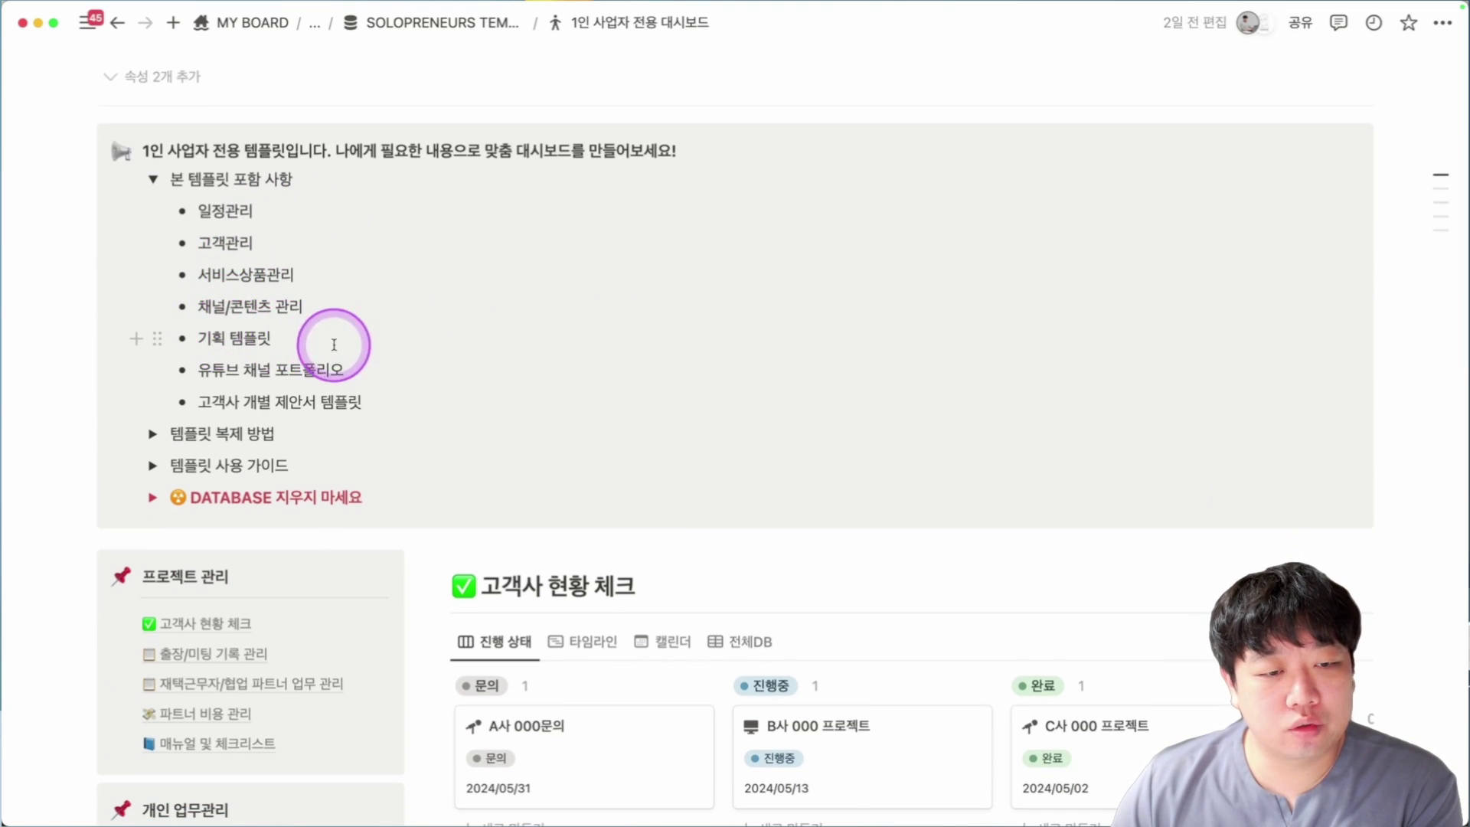
{"action": "scroll", "coordinate": [291, 337], "scroll_direction": "down", "scroll_amount": 1}
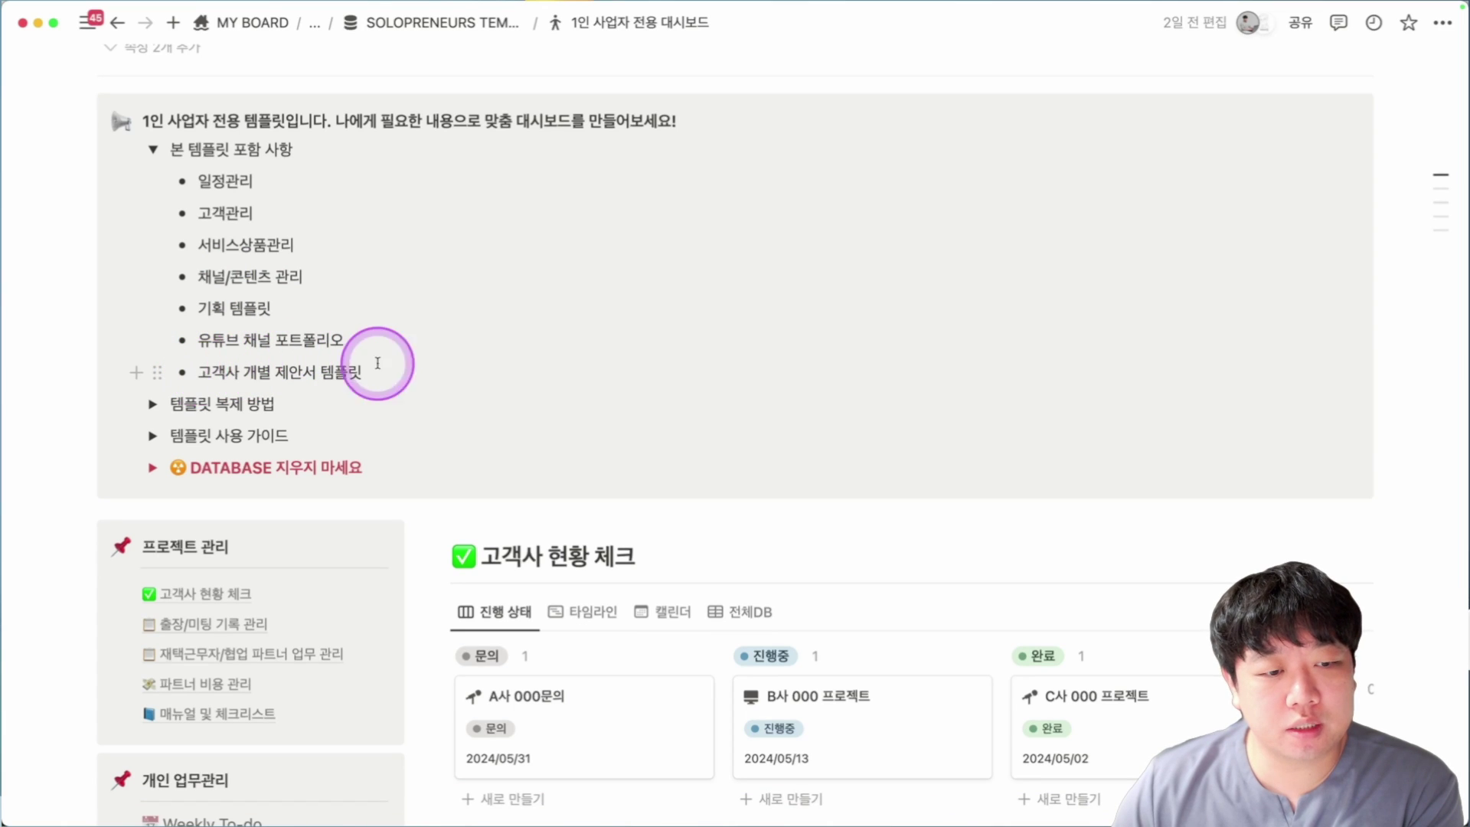
{"action": "left_click", "coordinate": [158, 155]}
{"action": "scroll", "coordinate": [551, 230], "scroll_direction": "down", "scroll_amount": 4}
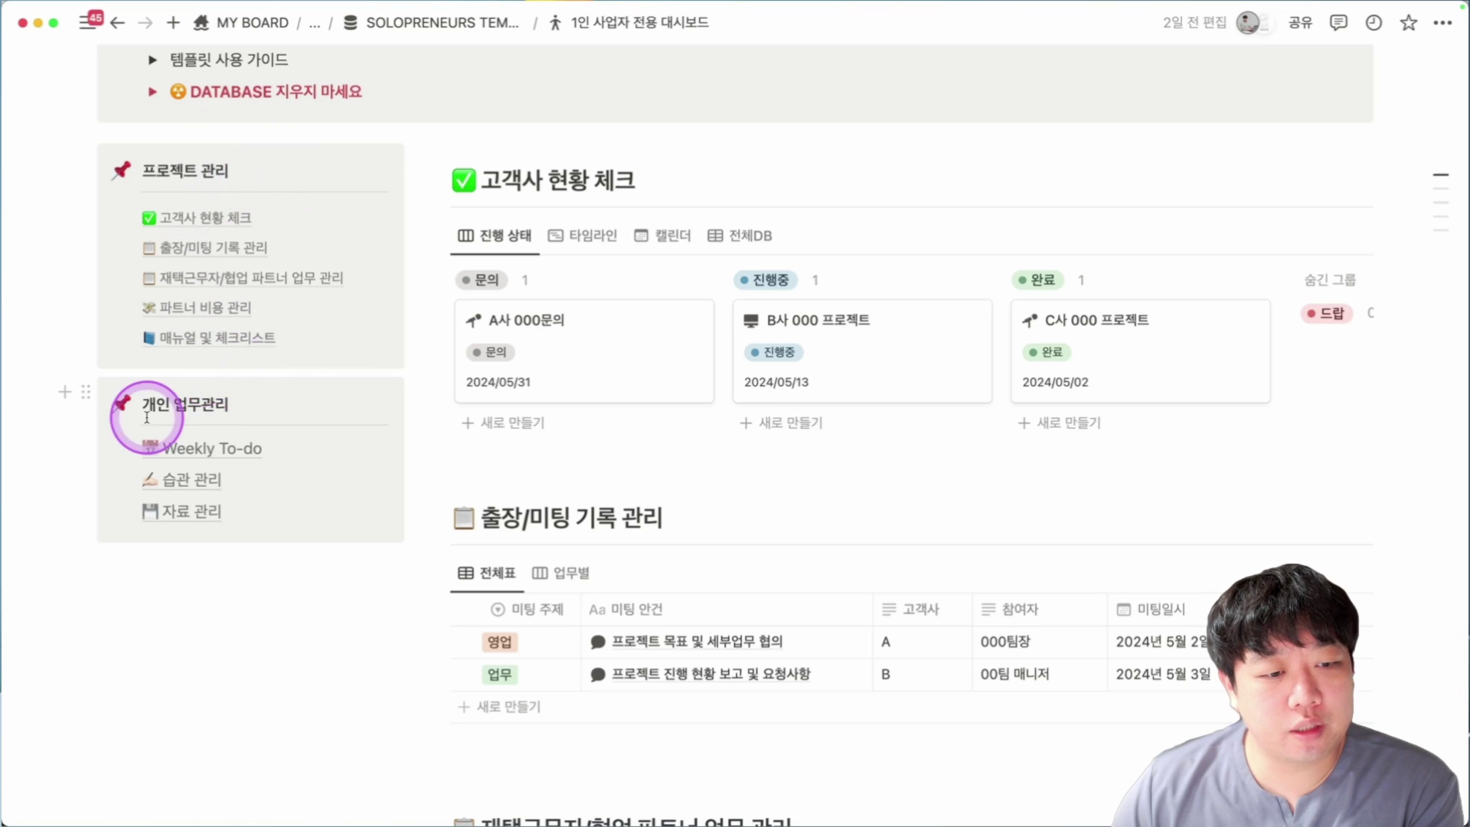
{"action": "mouse_move", "coordinate": [196, 457]}
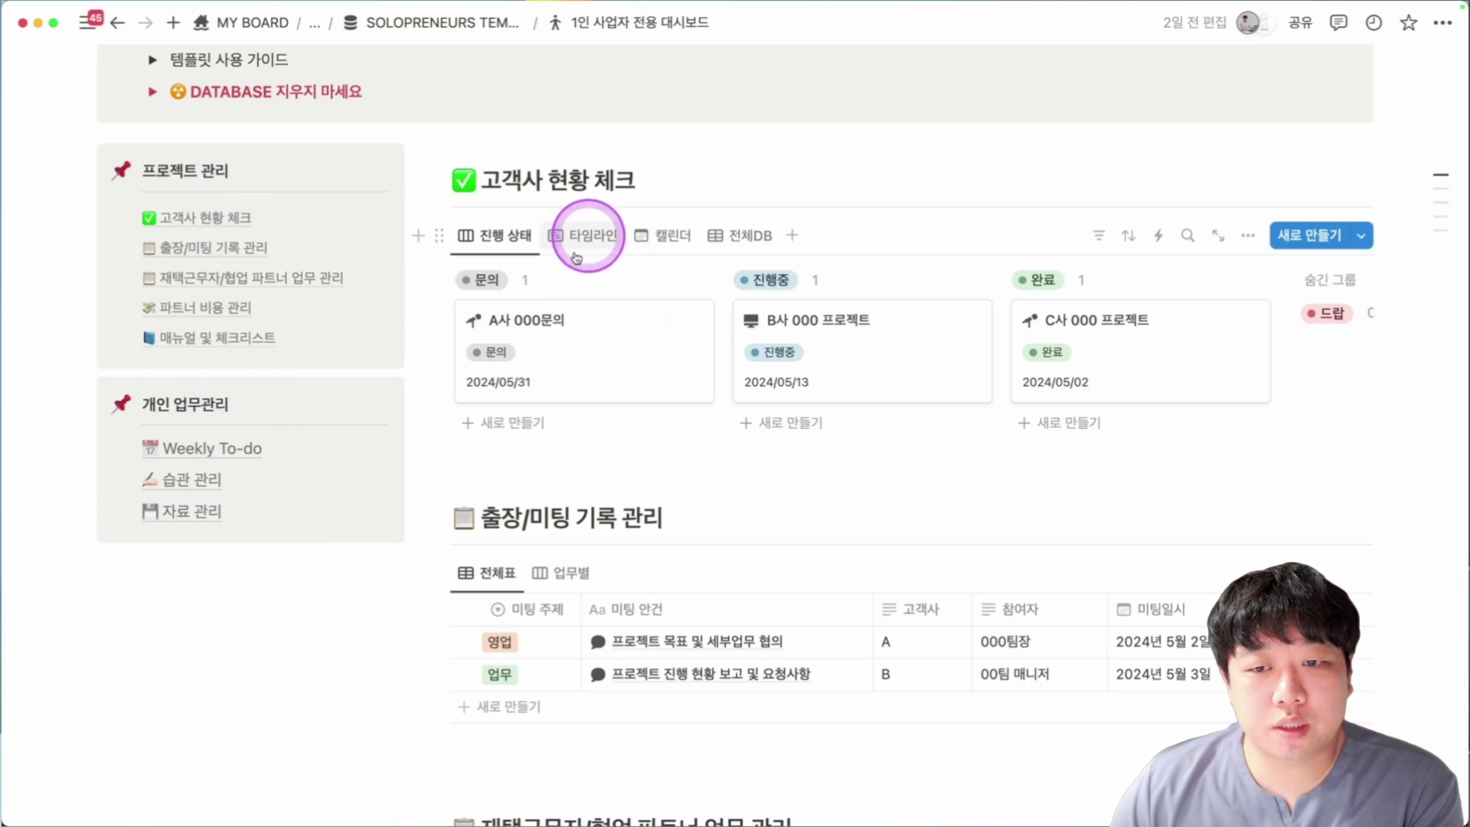
{"action": "left_click", "coordinate": [558, 338]}
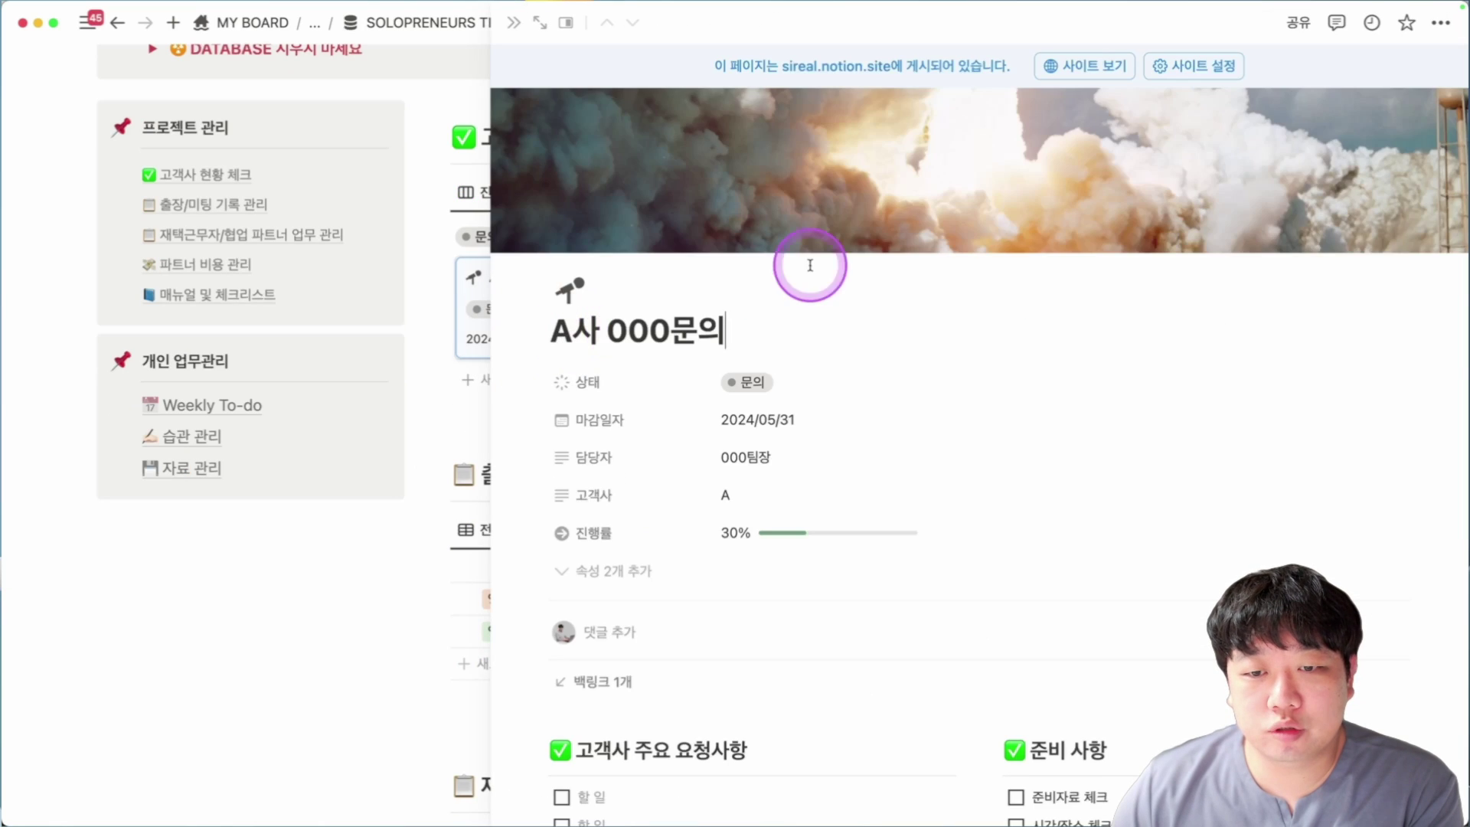
{"action": "scroll", "coordinate": [810, 265], "scroll_direction": "down", "scroll_amount": 6}
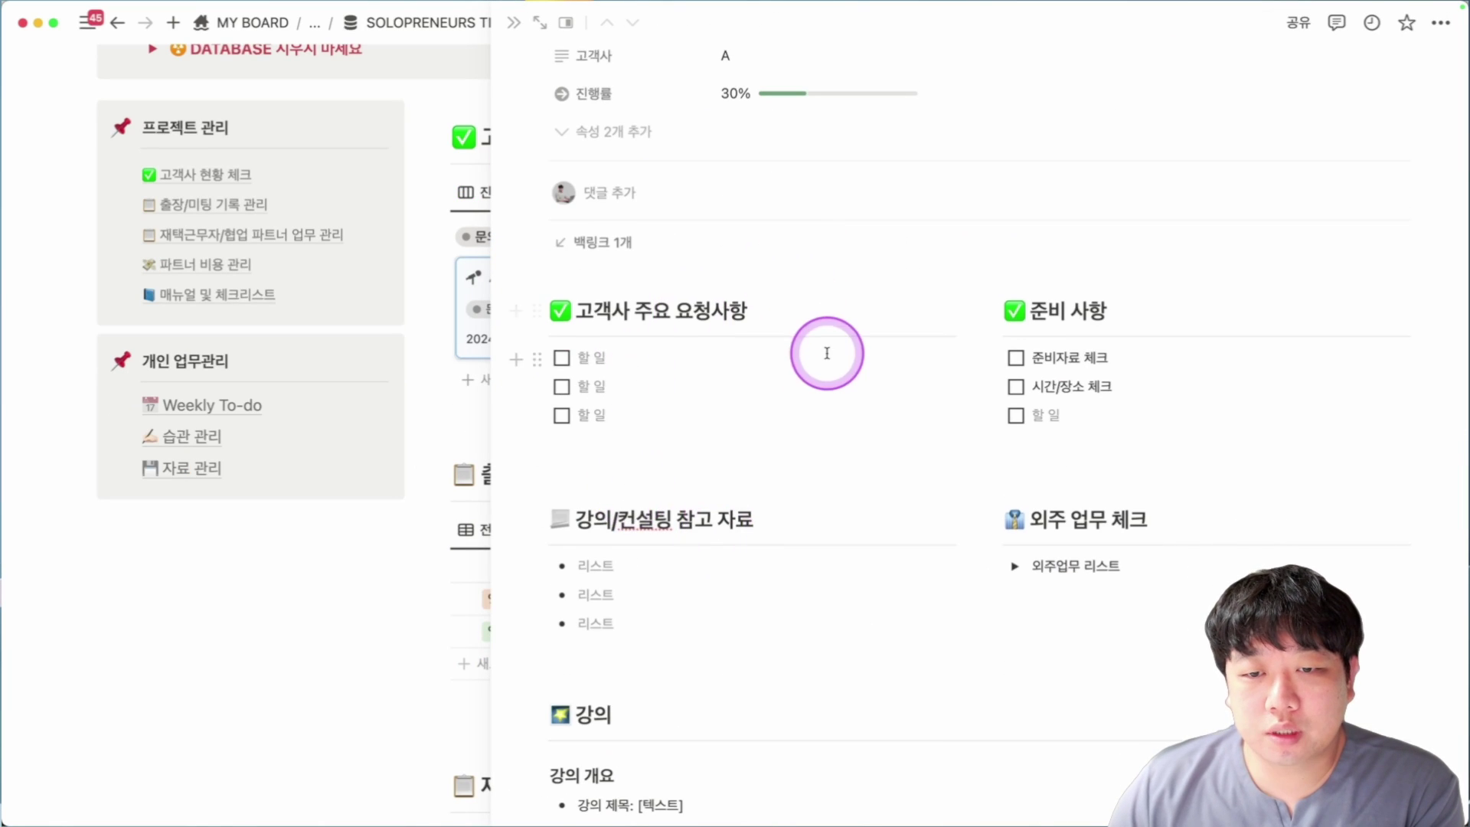
{"action": "scroll", "coordinate": [831, 352], "scroll_direction": "down", "scroll_amount": 2}
{"action": "scroll", "coordinate": [652, 243], "scroll_direction": "down", "scroll_amount": 3}
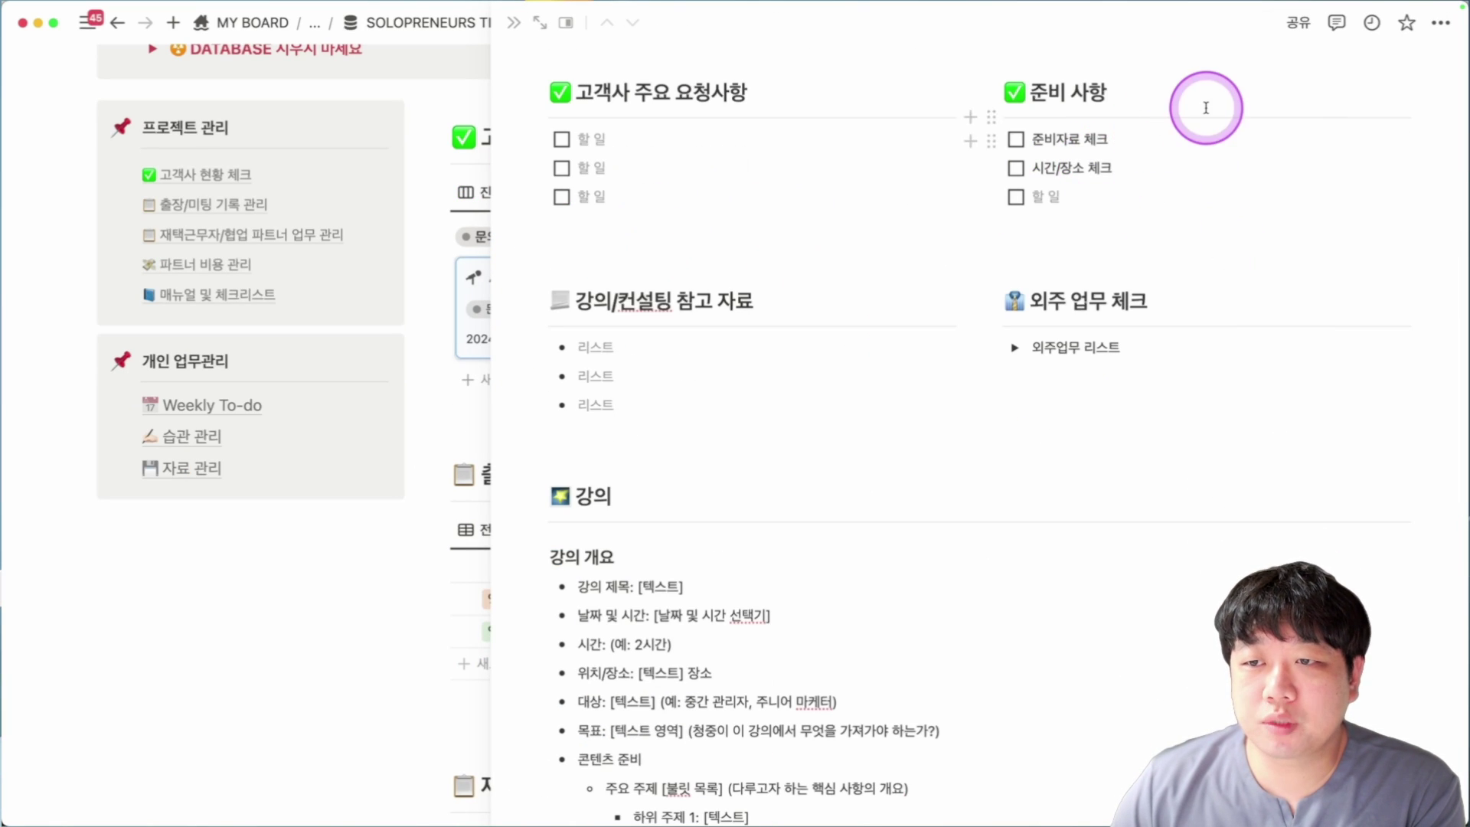
{"action": "scroll", "coordinate": [1288, 277], "scroll_direction": "down", "scroll_amount": 3}
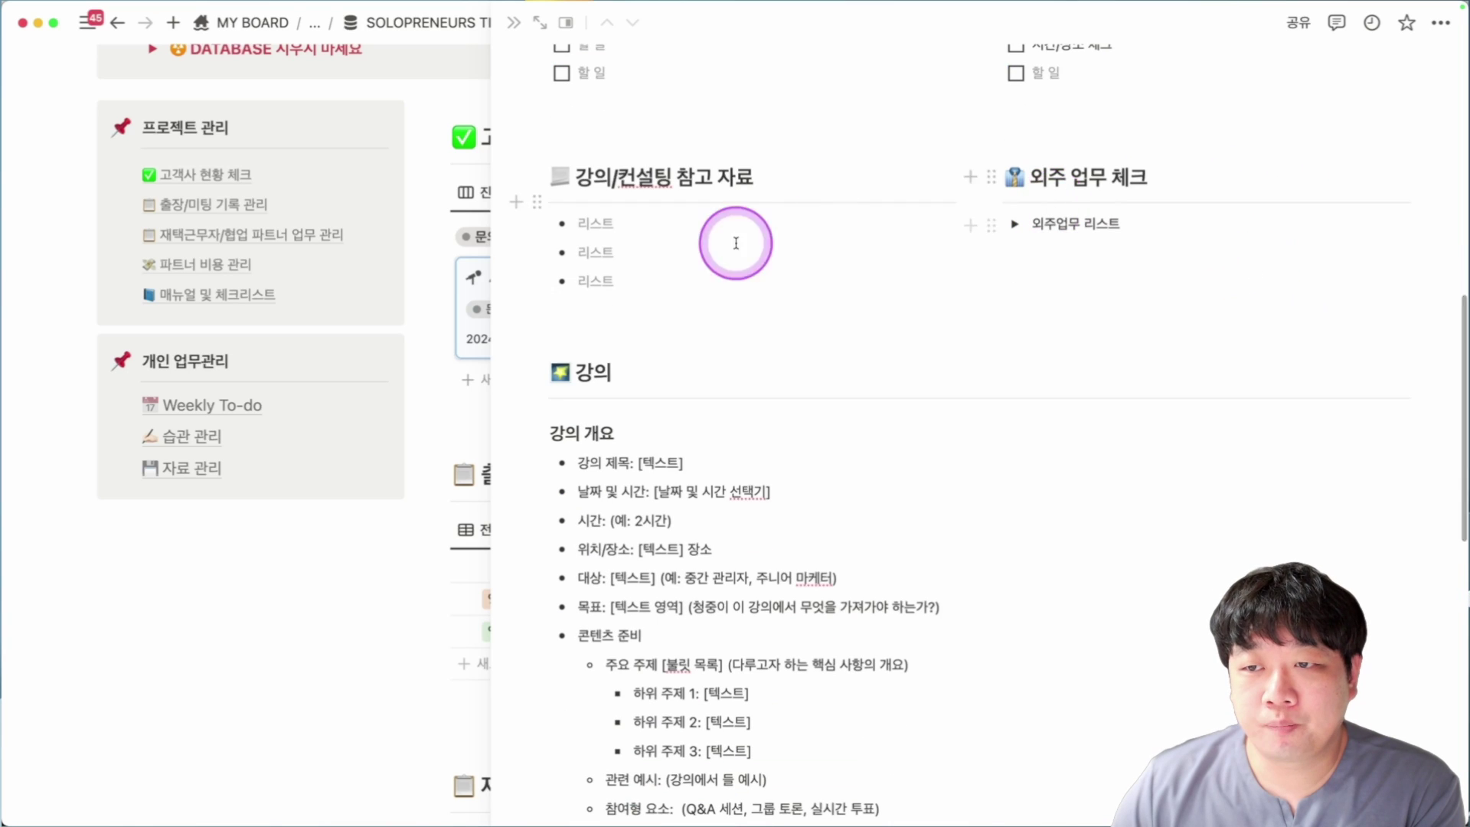
{"action": "scroll", "coordinate": [1209, 296], "scroll_direction": "down", "scroll_amount": 1}
{"action": "scroll", "coordinate": [1185, 201], "scroll_direction": "down", "scroll_amount": 2}
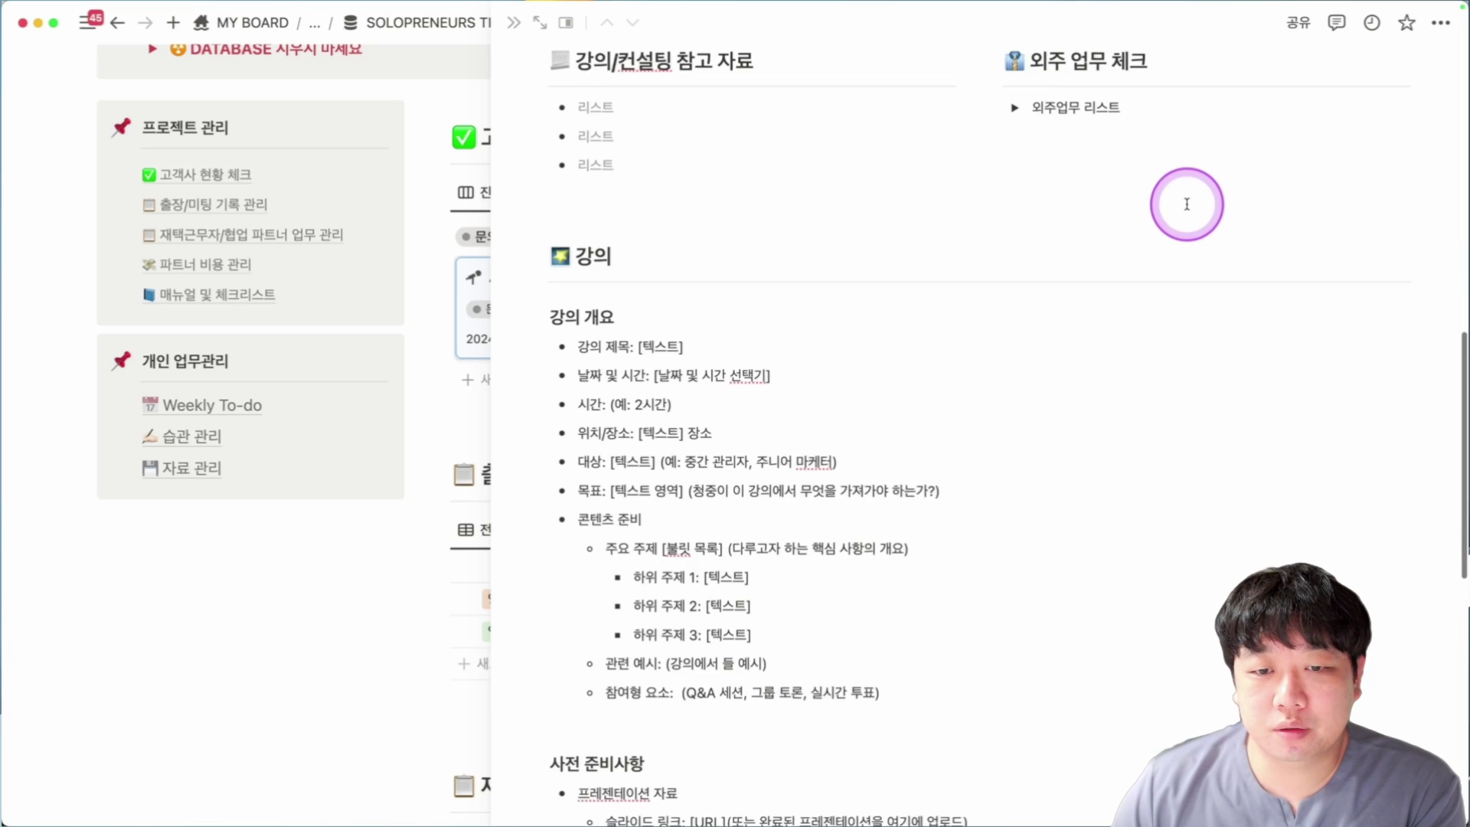
{"action": "scroll", "coordinate": [699, 259], "scroll_direction": "down", "scroll_amount": 5}
{"action": "scroll", "coordinate": [847, 372], "scroll_direction": "down", "scroll_amount": 7}
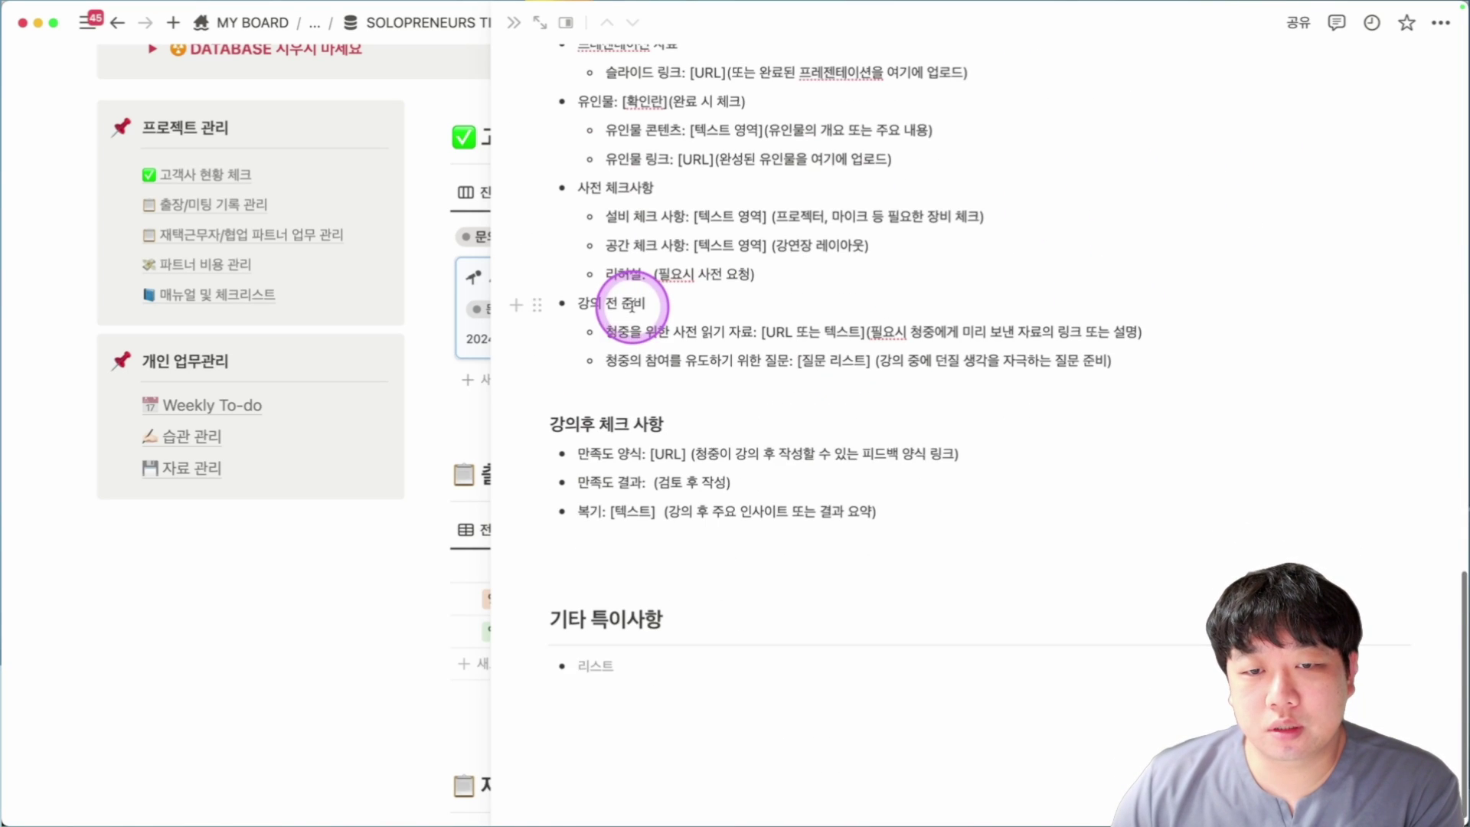
{"action": "key", "text": "Escape"}
{"action": "scroll", "coordinate": [812, 312], "scroll_direction": "up", "scroll_amount": 7}
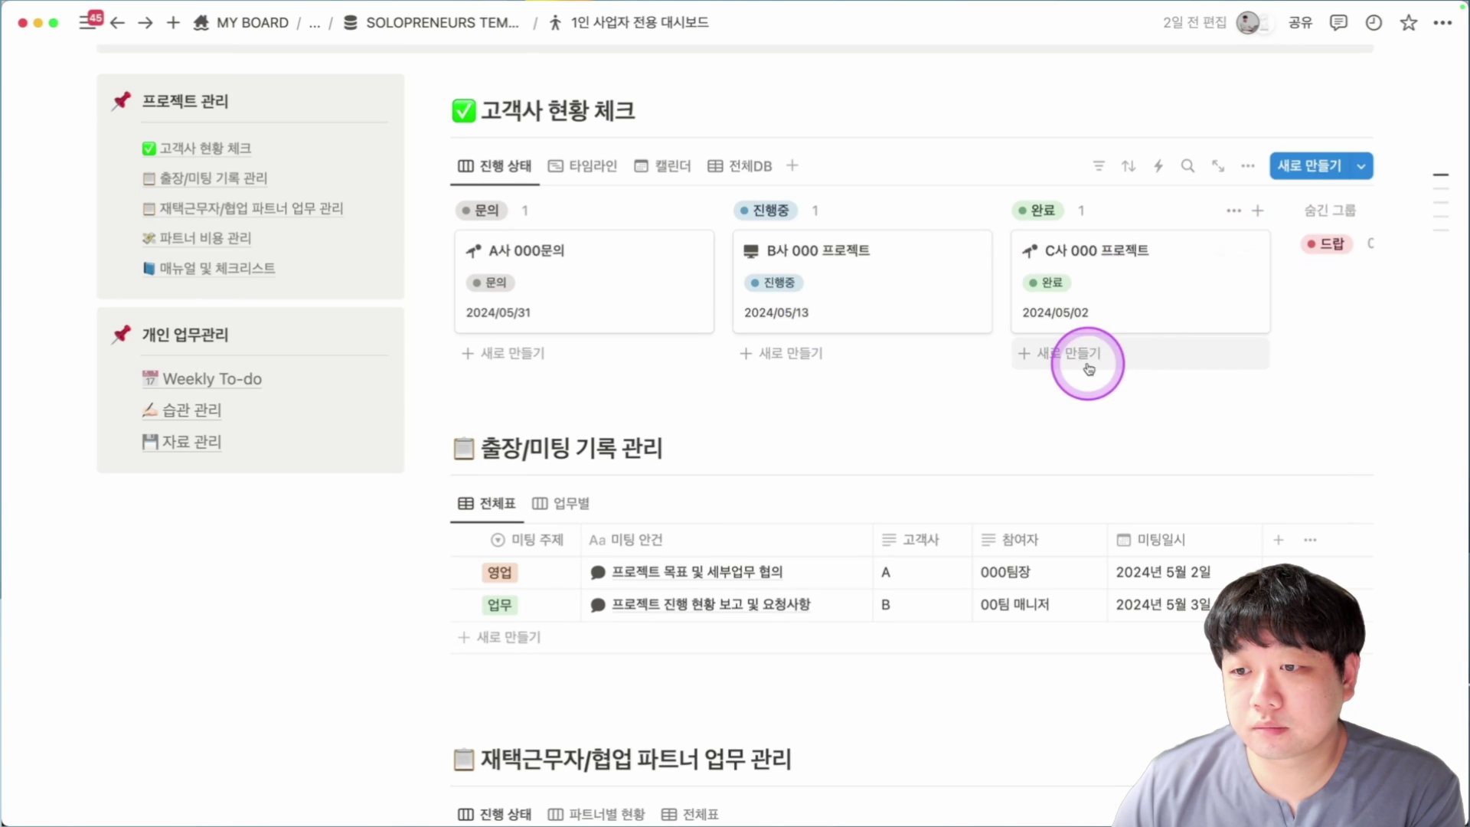
Add an untitled card to the 완료 column, leaving its due date empty, and open it.
{"action": "left_click", "coordinate": [1080, 354]}
{"action": "left_click", "coordinate": [1179, 426]}
{"action": "key", "text": "Escape"}
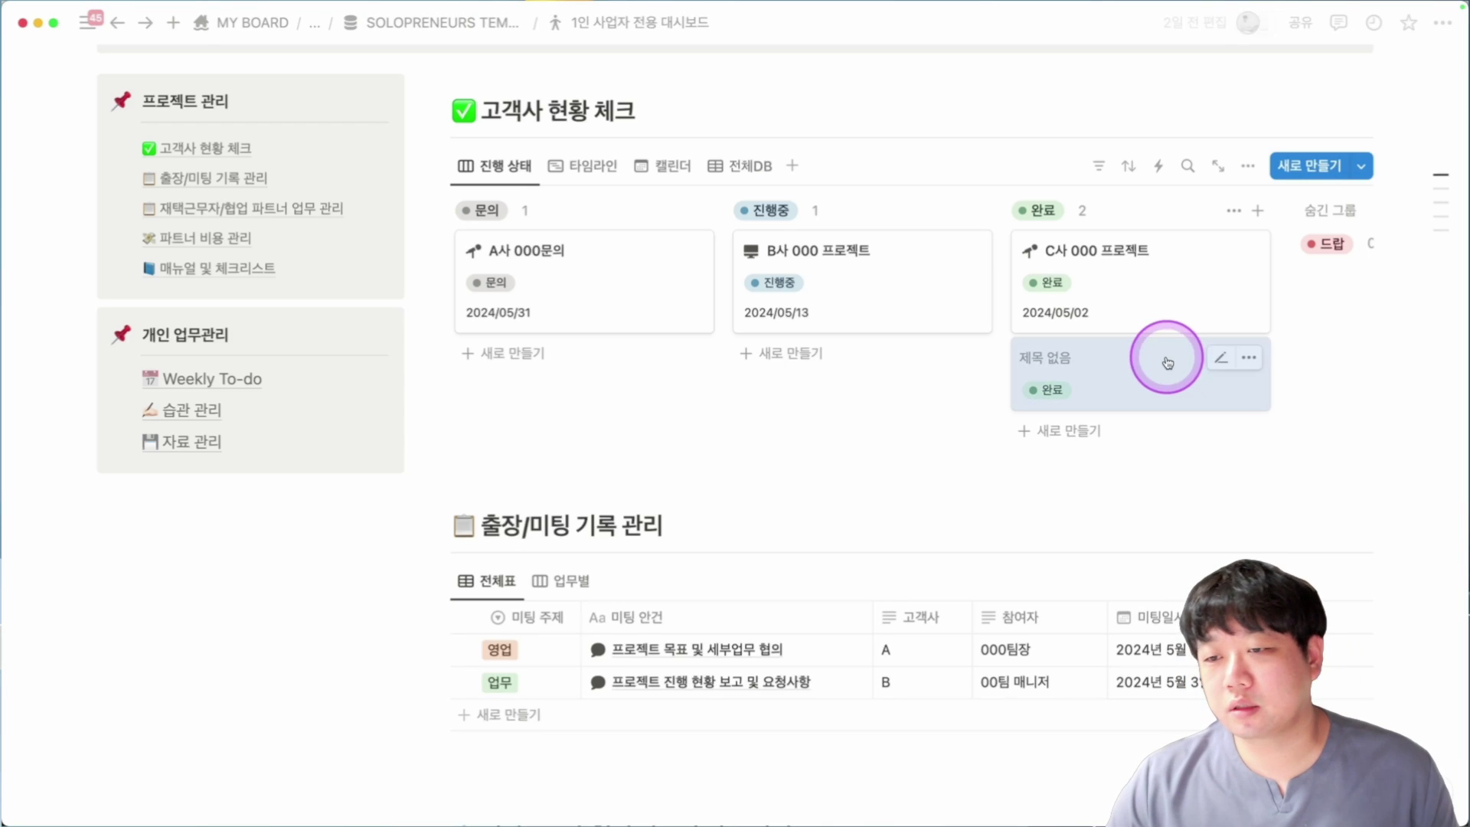
{"action": "left_click", "coordinate": [1172, 354]}
{"action": "scroll", "coordinate": [1110, 459], "scroll_direction": "down", "scroll_amount": 2}
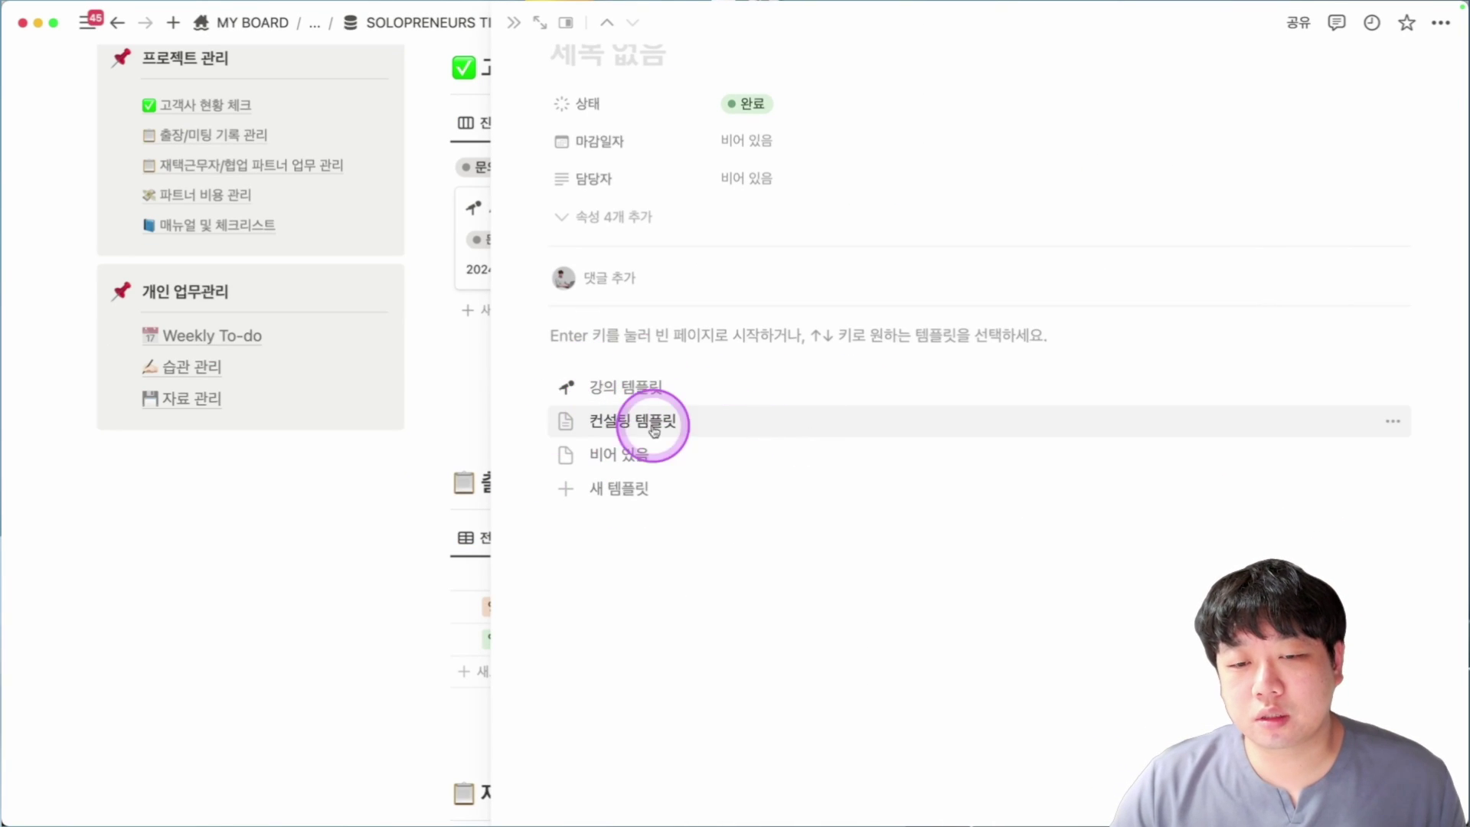
{"action": "scroll", "coordinate": [784, 430], "scroll_direction": "up", "scroll_amount": 2}
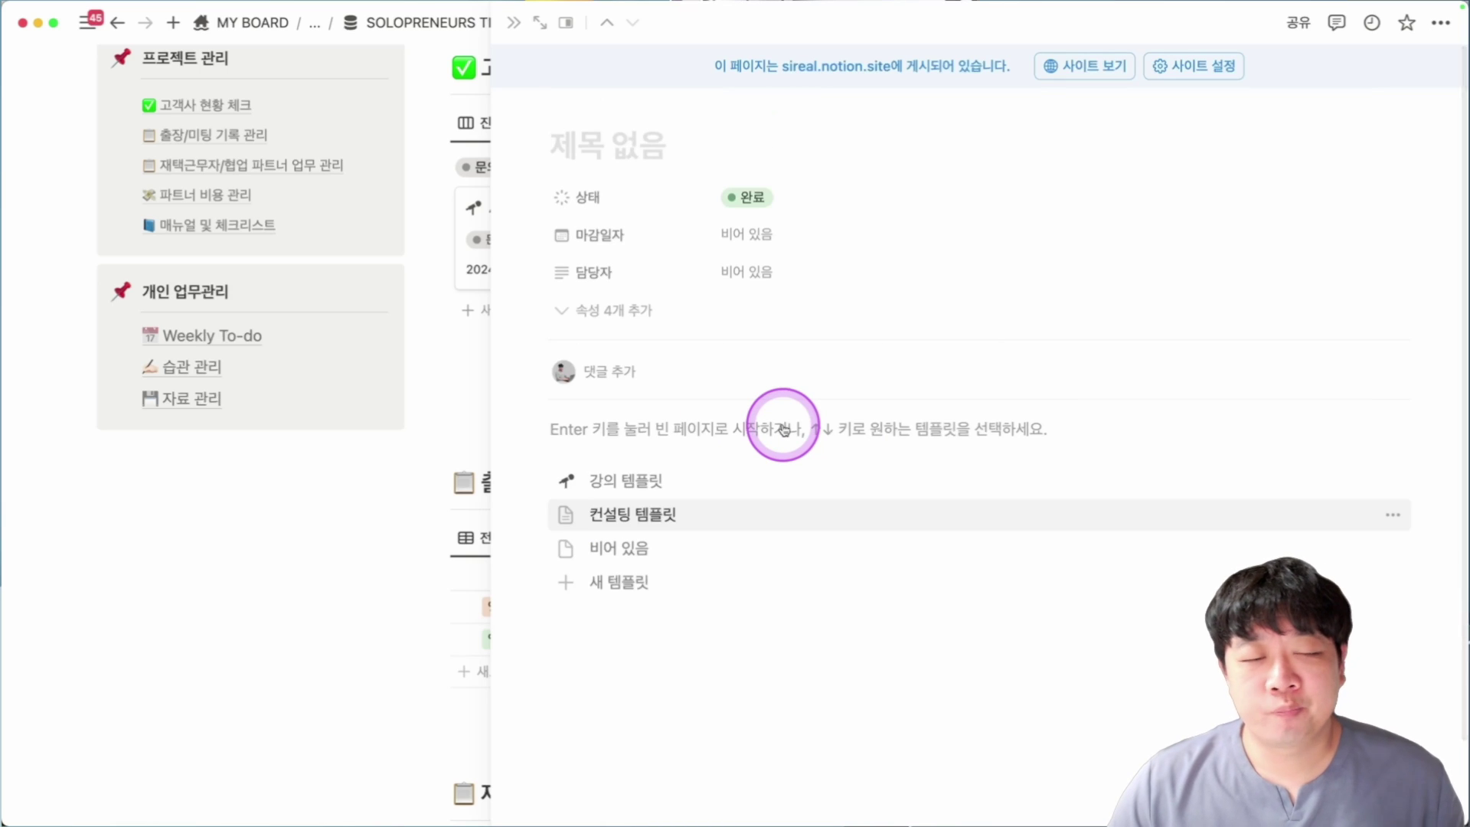
Open the B사 000 프로젝트 card and scroll through its consulting project outline.
{"action": "left_click", "coordinate": [722, 525]}
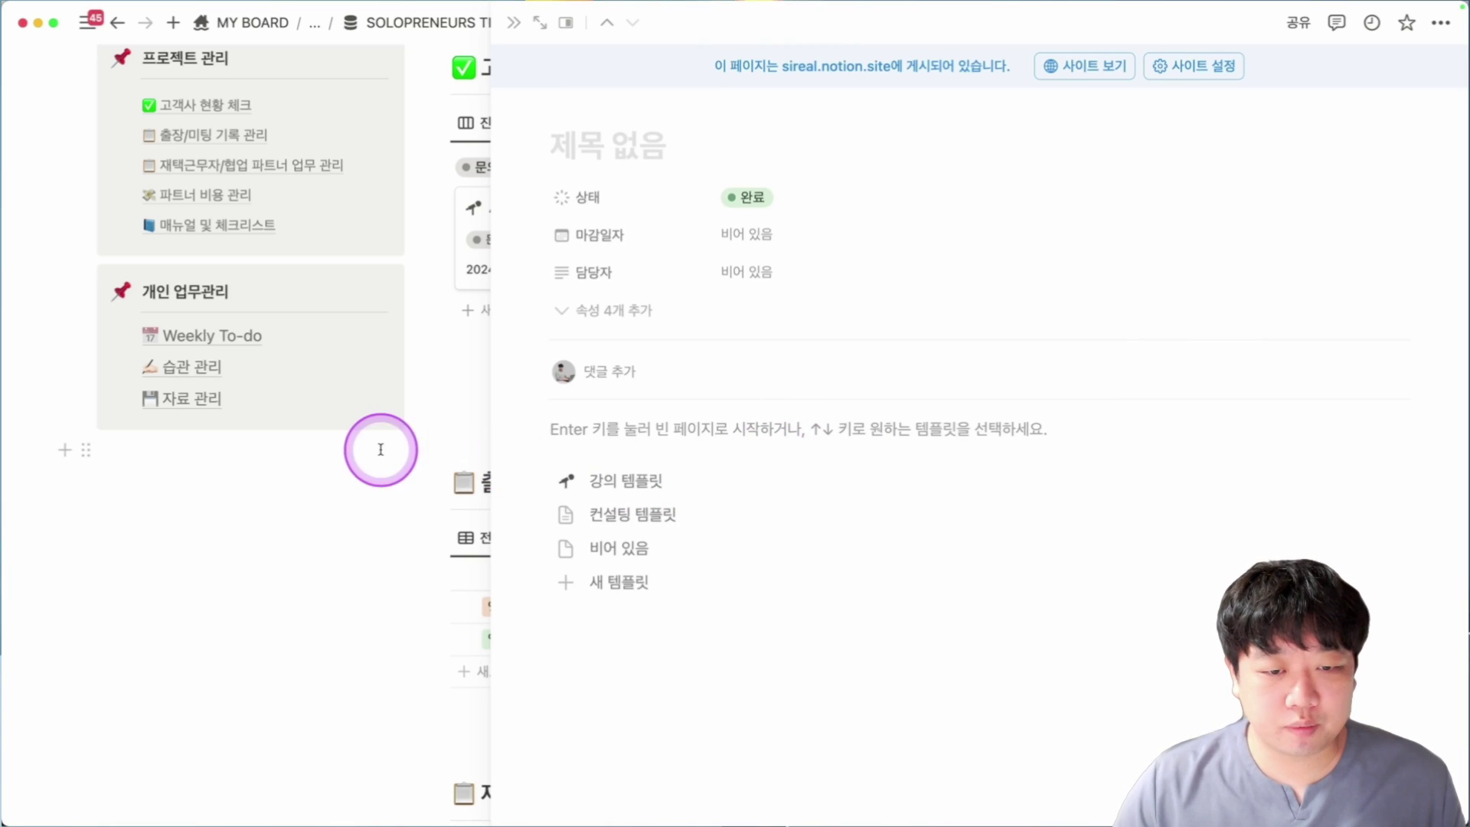
{"action": "left_click", "coordinate": [735, 514]}
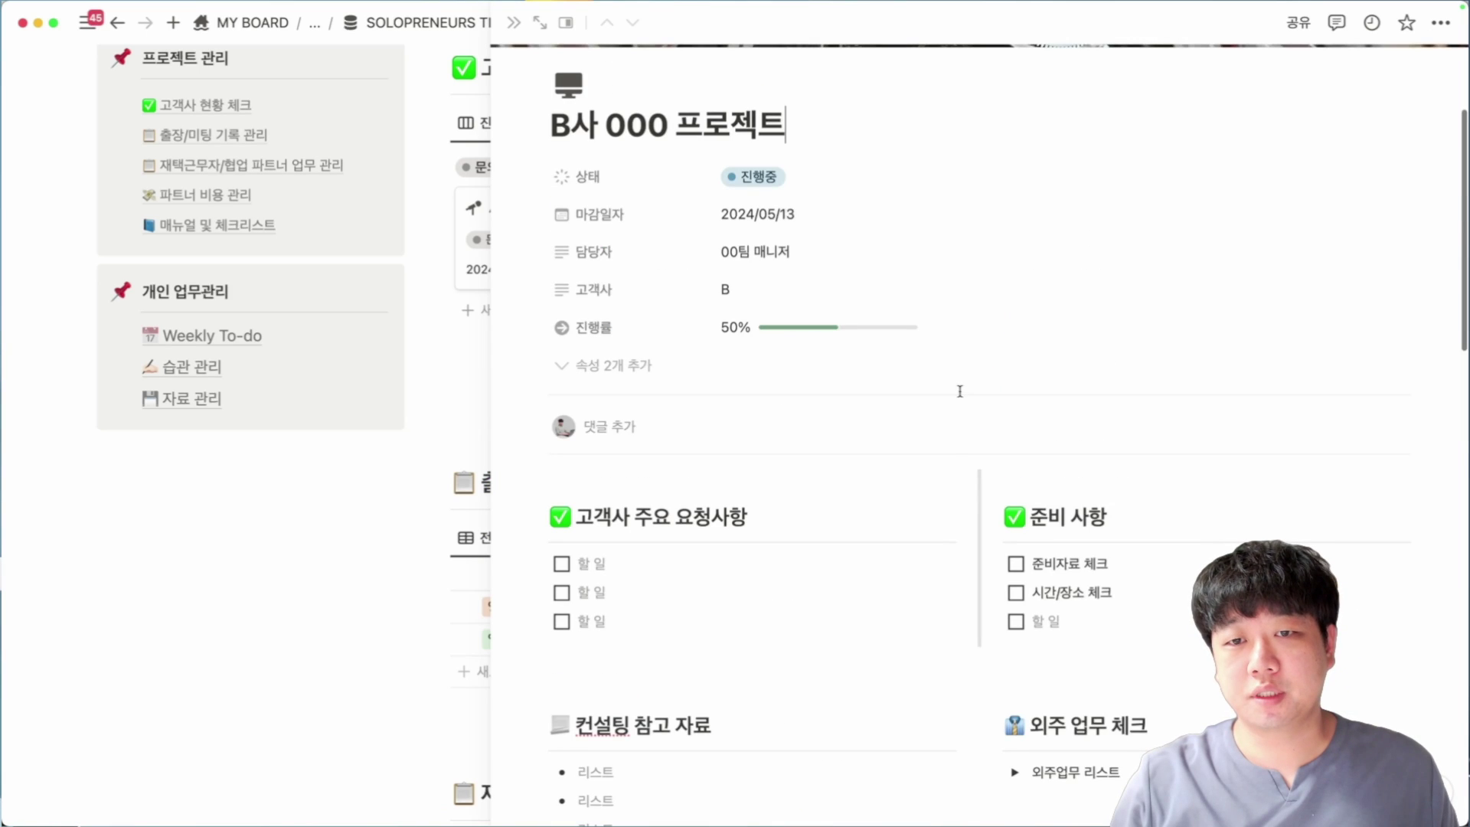
{"action": "scroll", "coordinate": [559, 306], "scroll_direction": "down", "scroll_amount": 10}
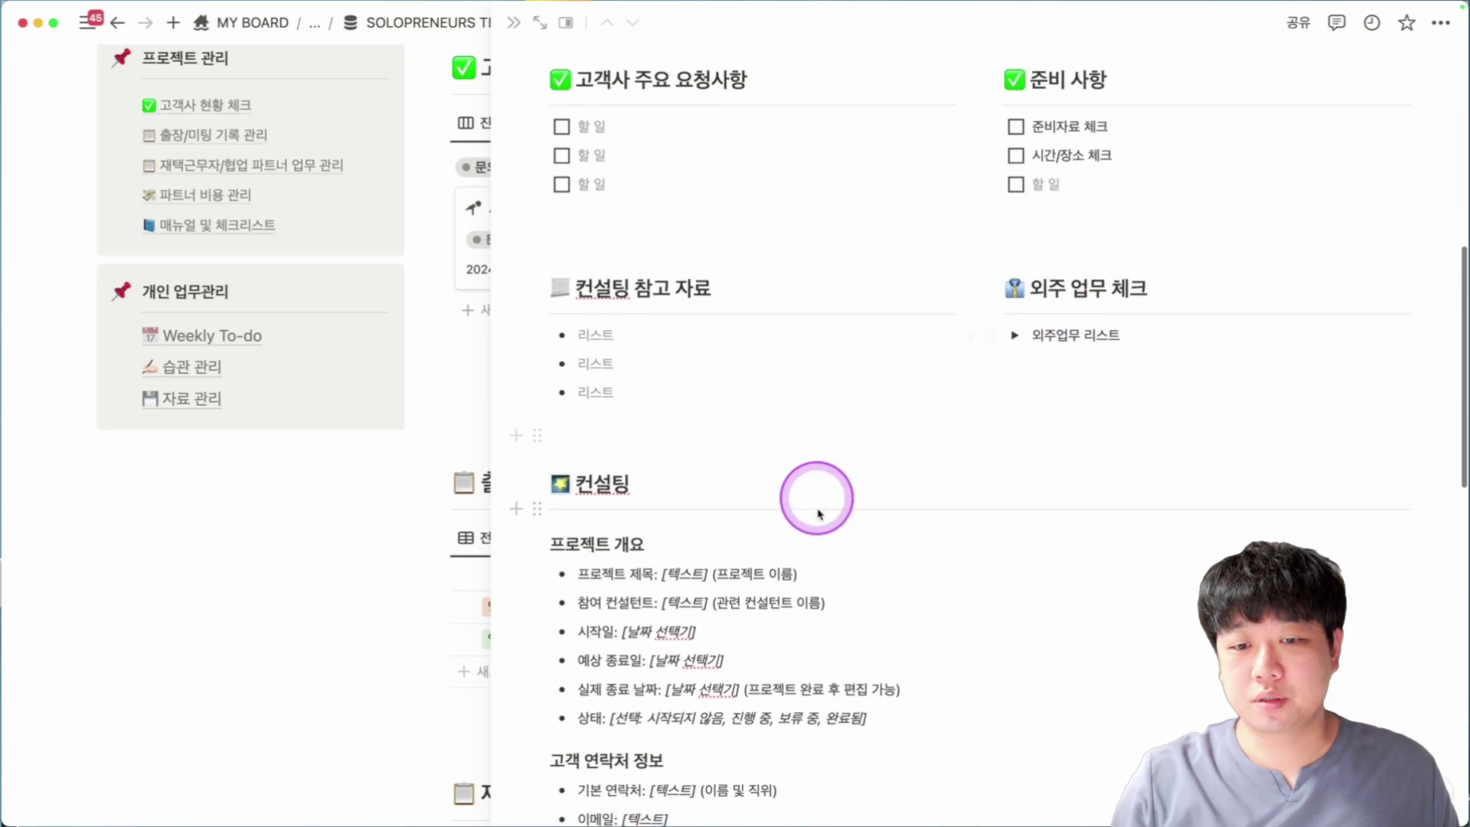
{"action": "scroll", "coordinate": [674, 319], "scroll_direction": "down", "scroll_amount": 6}
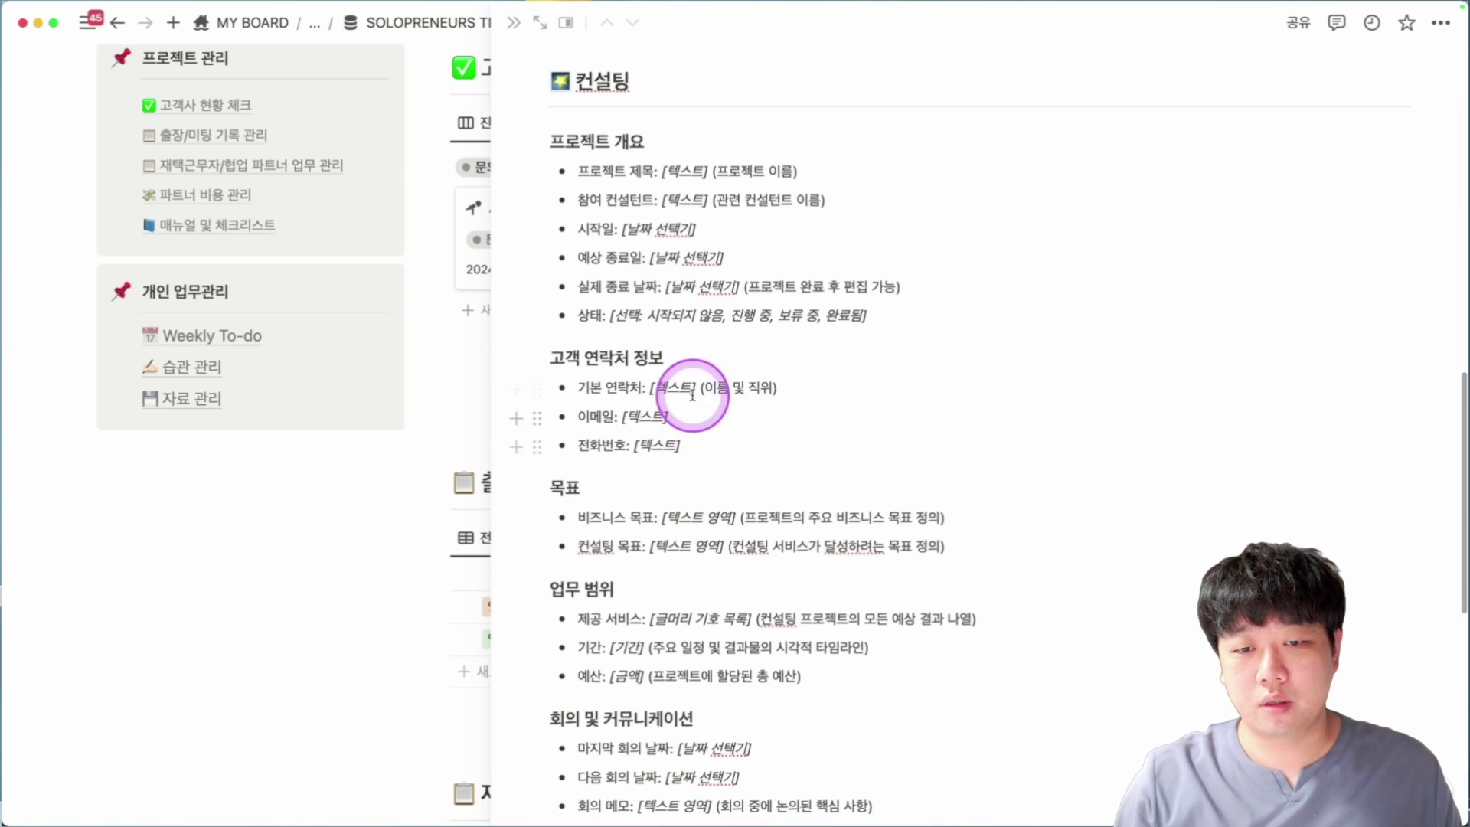
{"action": "scroll", "coordinate": [843, 439], "scroll_direction": "down", "scroll_amount": 5}
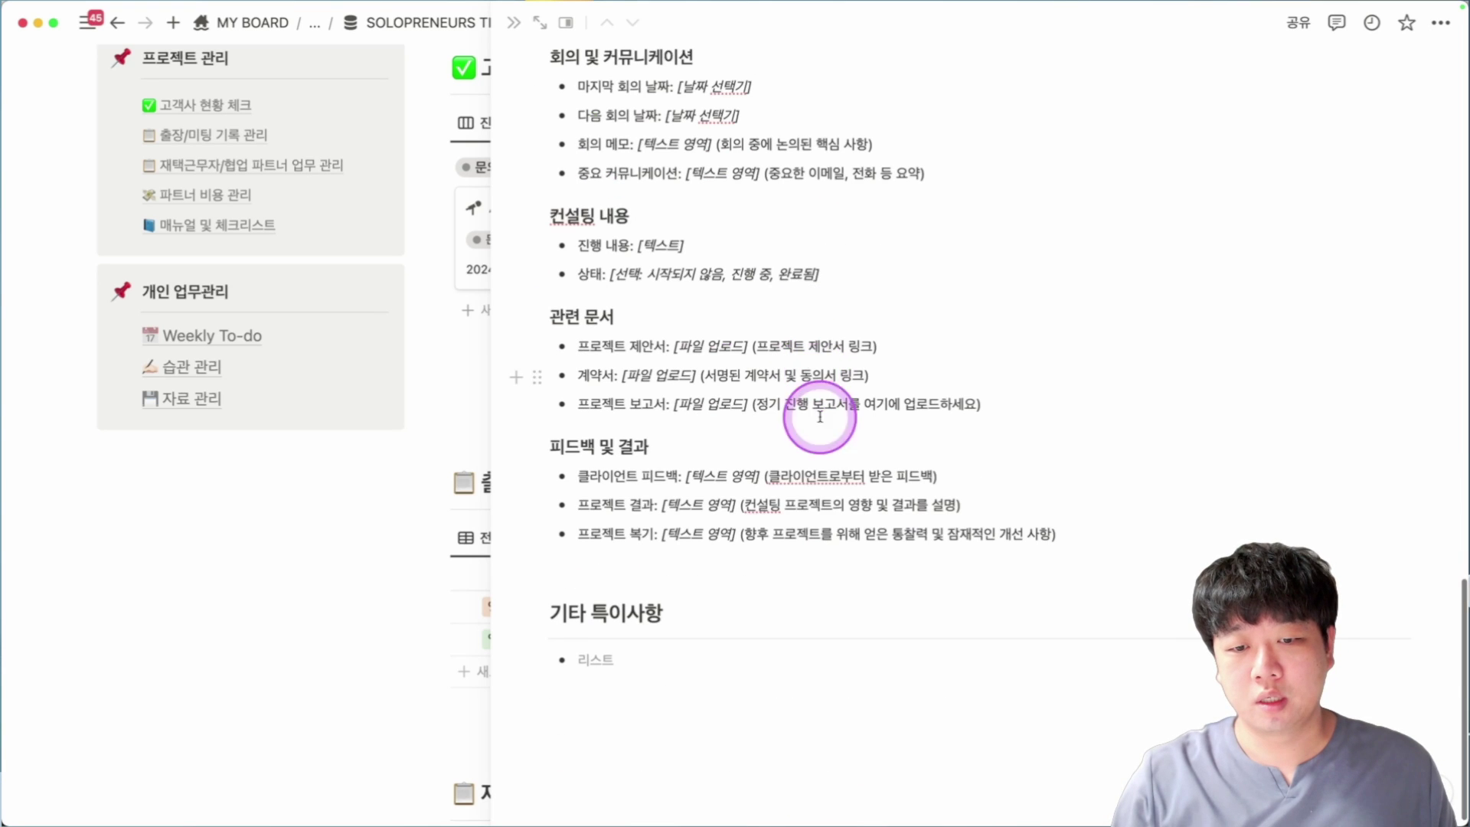
Close the preview and delete the 컨설팅 템플릿 card.
{"action": "key", "text": "Escape"}
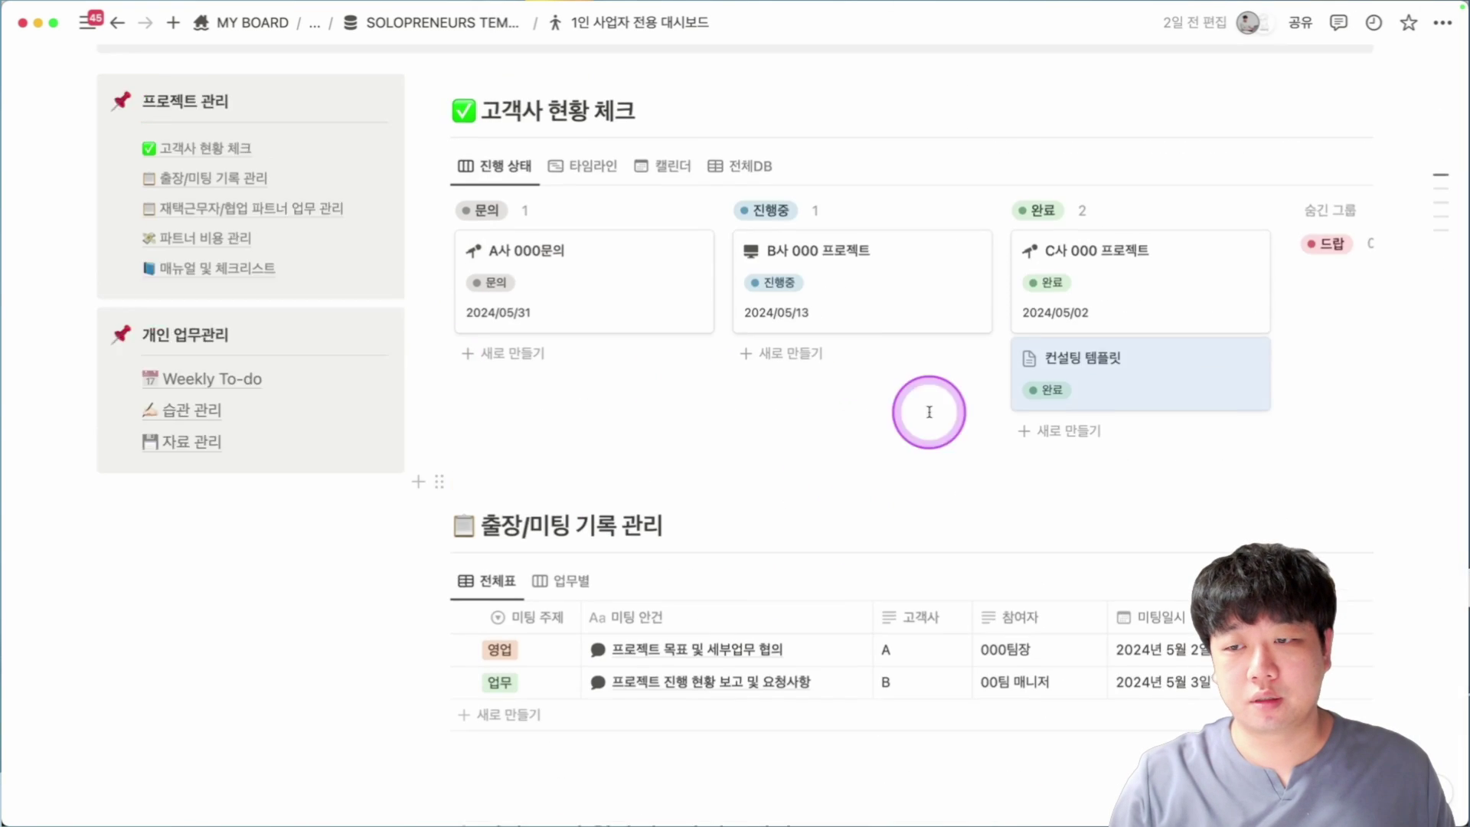
{"action": "key", "text": "BackSpace"}
{"action": "scroll", "coordinate": [929, 410], "scroll_direction": "down", "scroll_amount": 4}
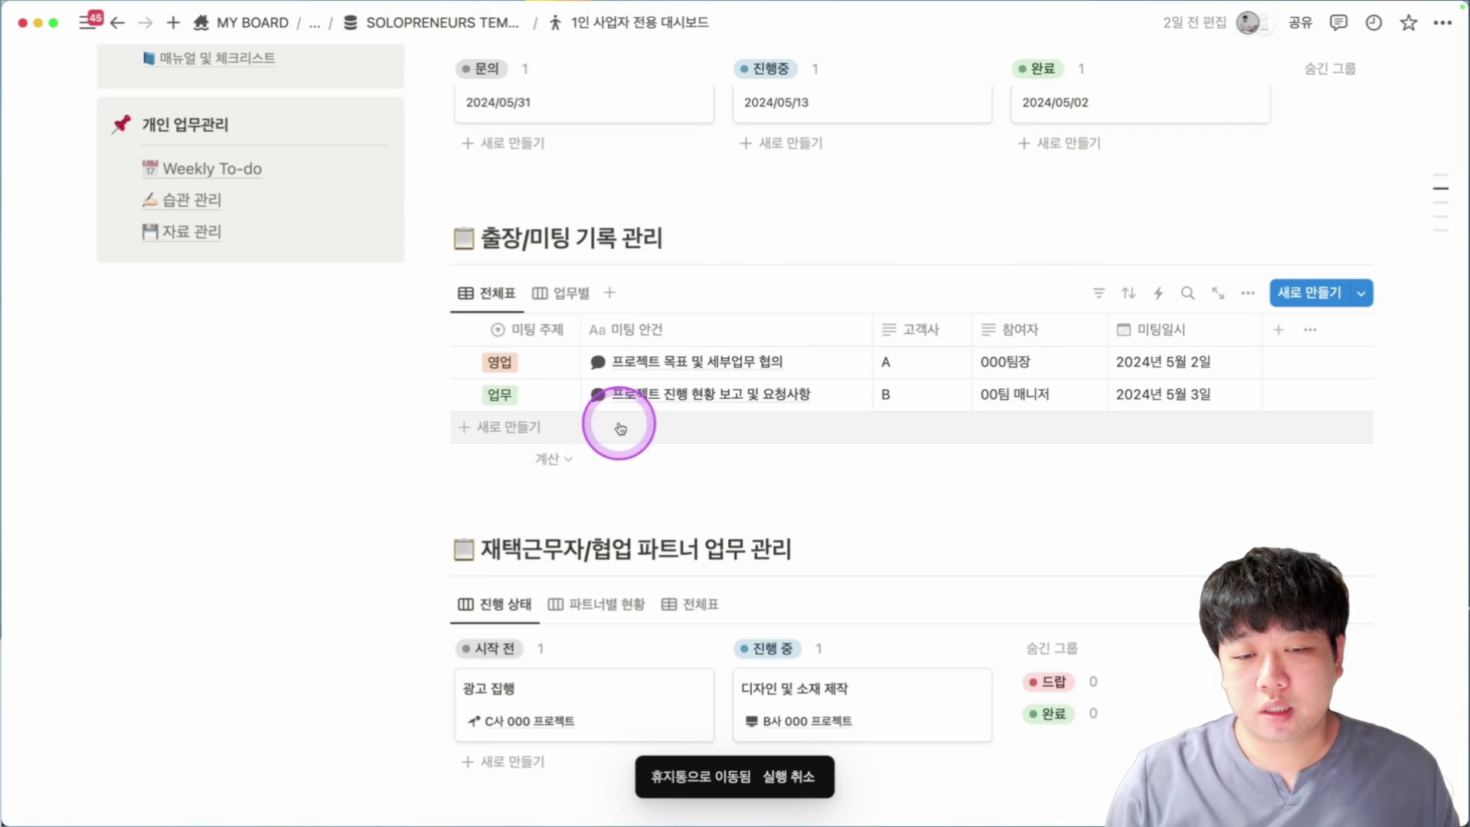
Add a new row to the 출장/미팅 meeting-record table, then scroll down to 매뉴얼 및 체크리스트.
{"action": "left_click", "coordinate": [626, 429]}
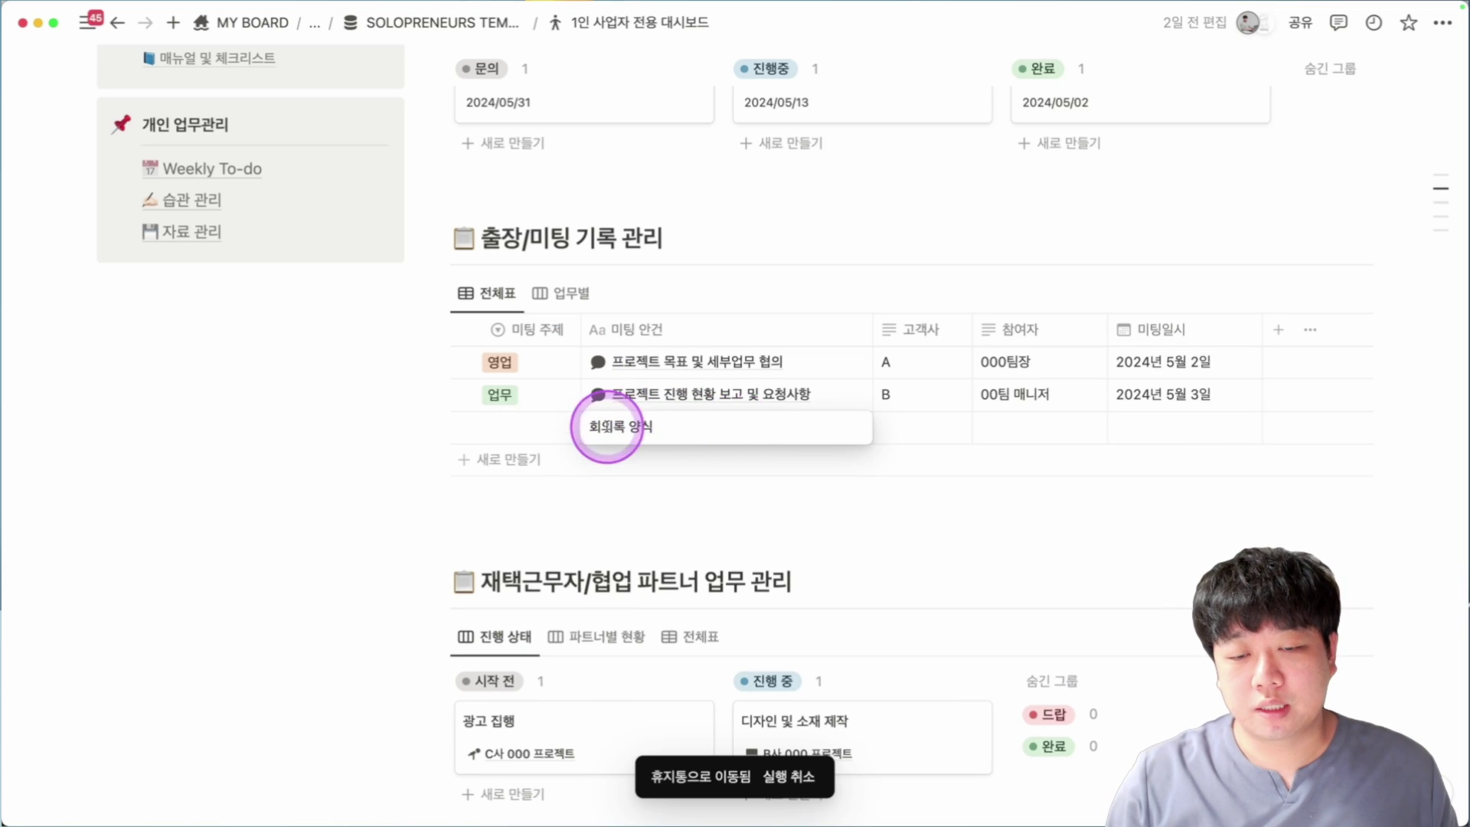
{"action": "scroll", "coordinate": [667, 417], "scroll_direction": "down", "scroll_amount": 6}
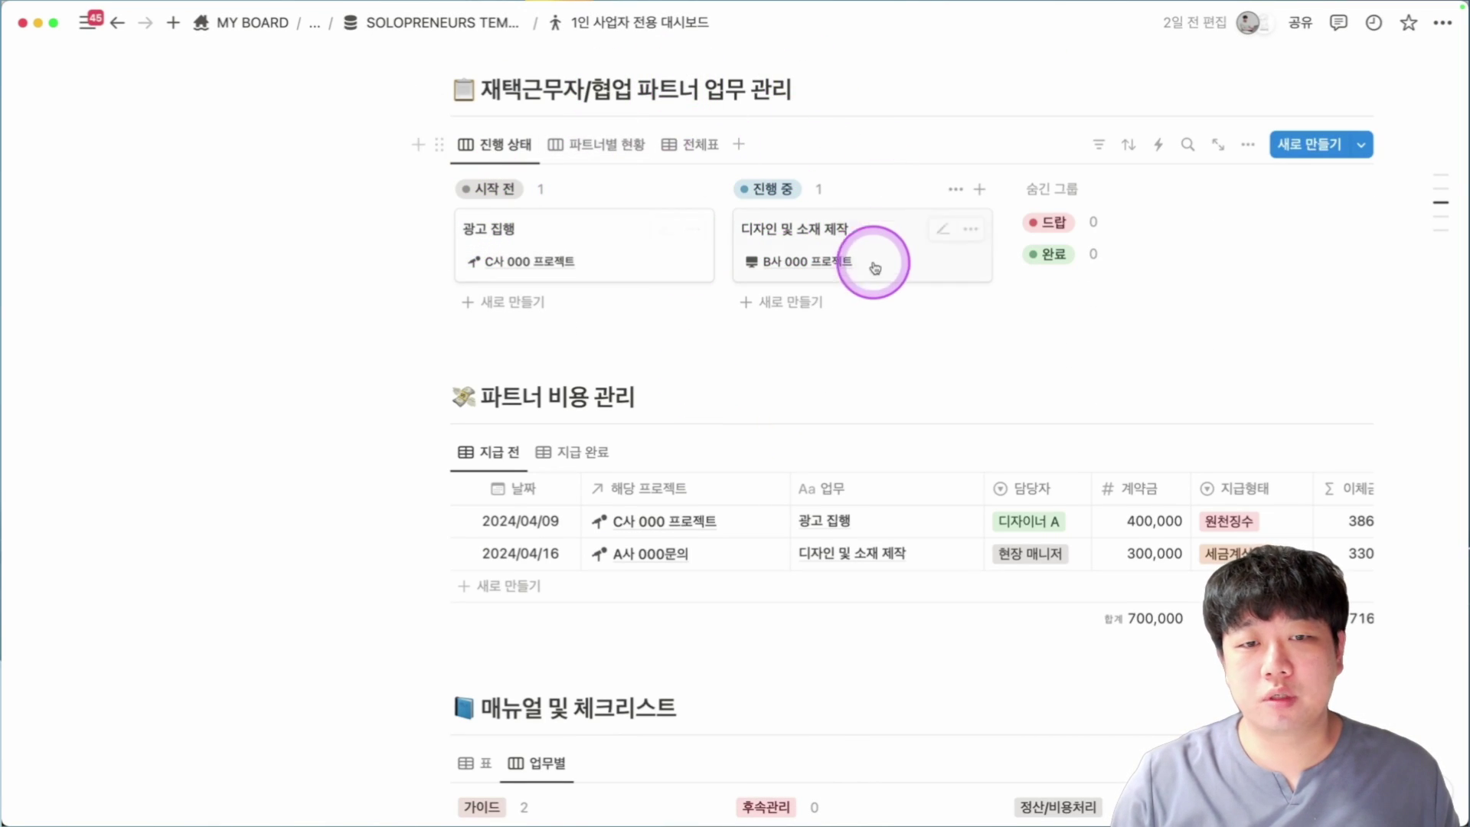
{"action": "scroll", "coordinate": [867, 275], "scroll_direction": "down", "scroll_amount": 1}
{"action": "scroll", "coordinate": [867, 276], "scroll_direction": "down", "scroll_amount": 1}
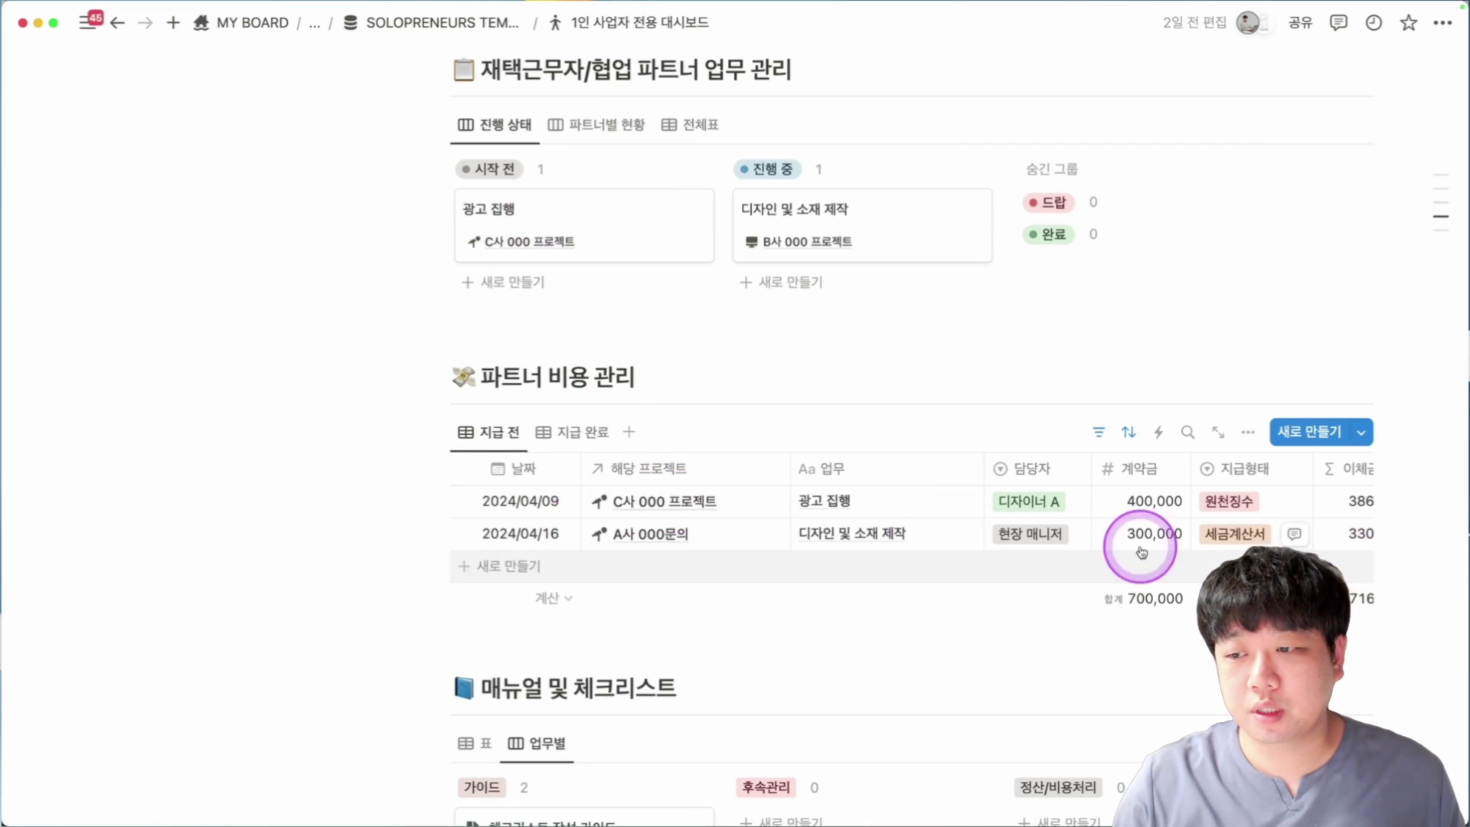
{"action": "scroll", "coordinate": [1184, 529], "scroll_direction": "down", "scroll_amount": 10}
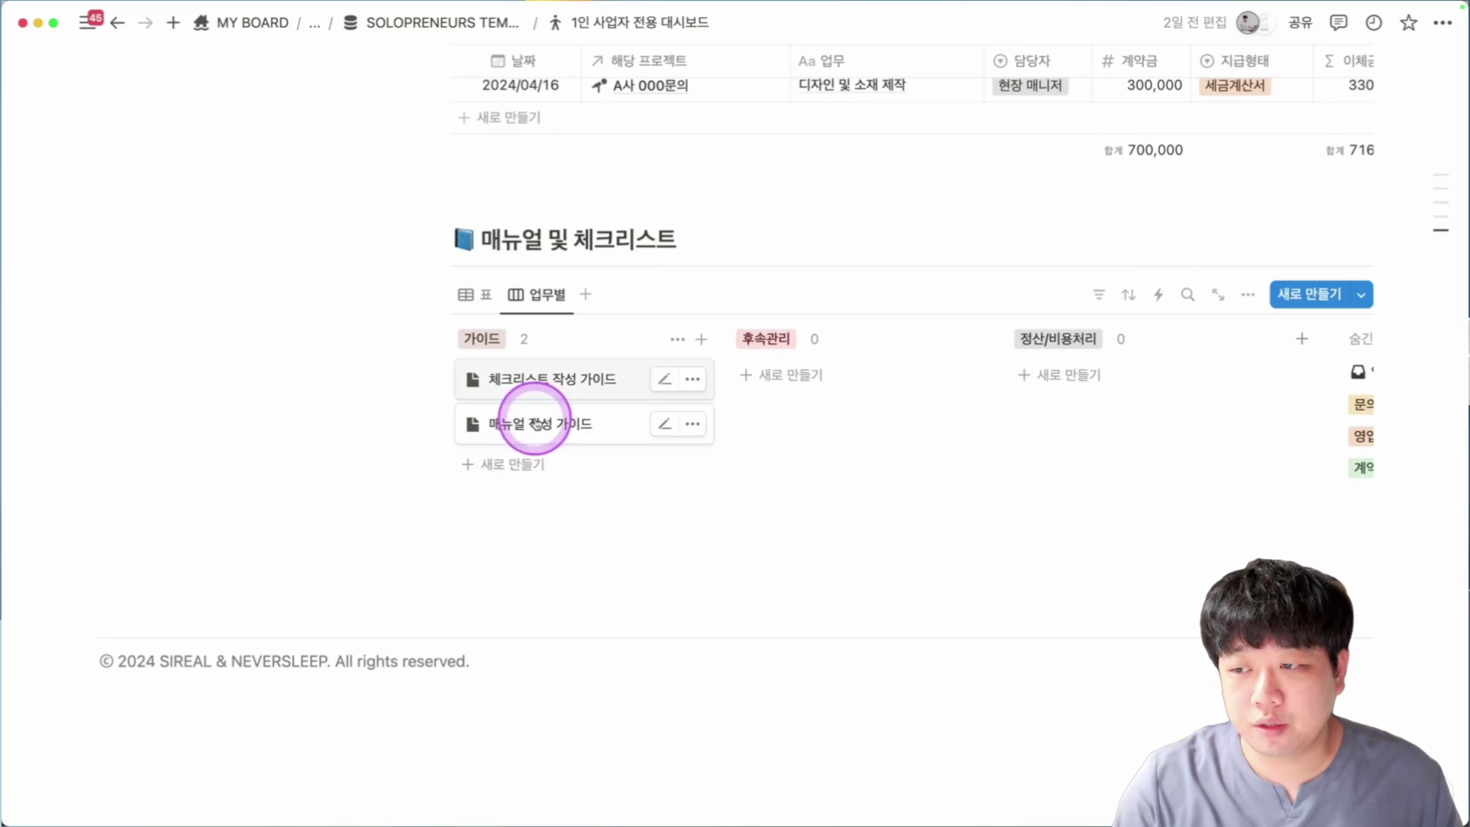
Preview the 체크리스트 작성 가이드 page, read through it, and close it.
{"action": "left_click", "coordinate": [596, 389]}
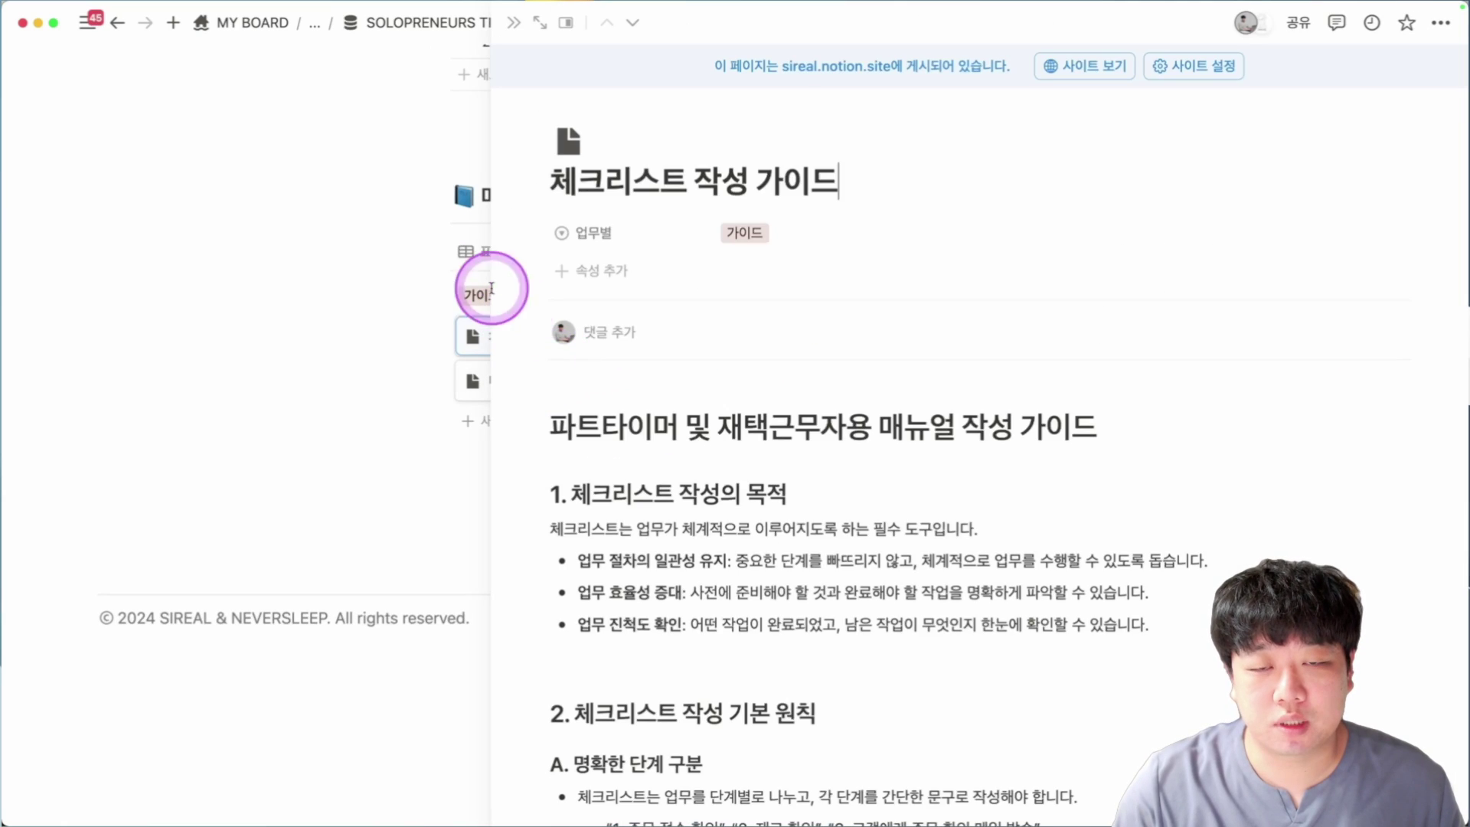
{"action": "scroll", "coordinate": [941, 257], "scroll_direction": "down", "scroll_amount": 10}
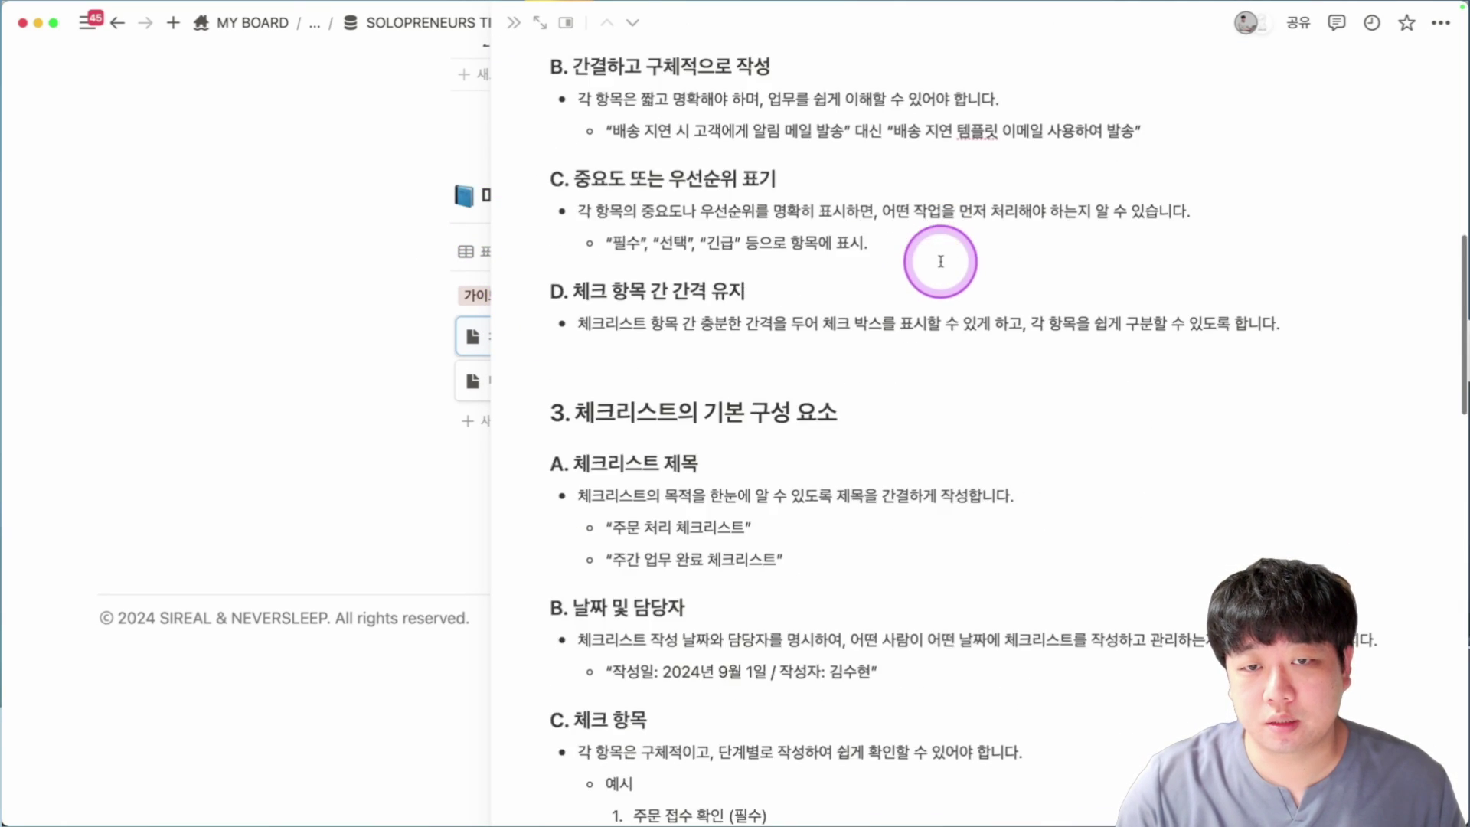
{"action": "scroll", "coordinate": [941, 261], "scroll_direction": "down", "scroll_amount": 20}
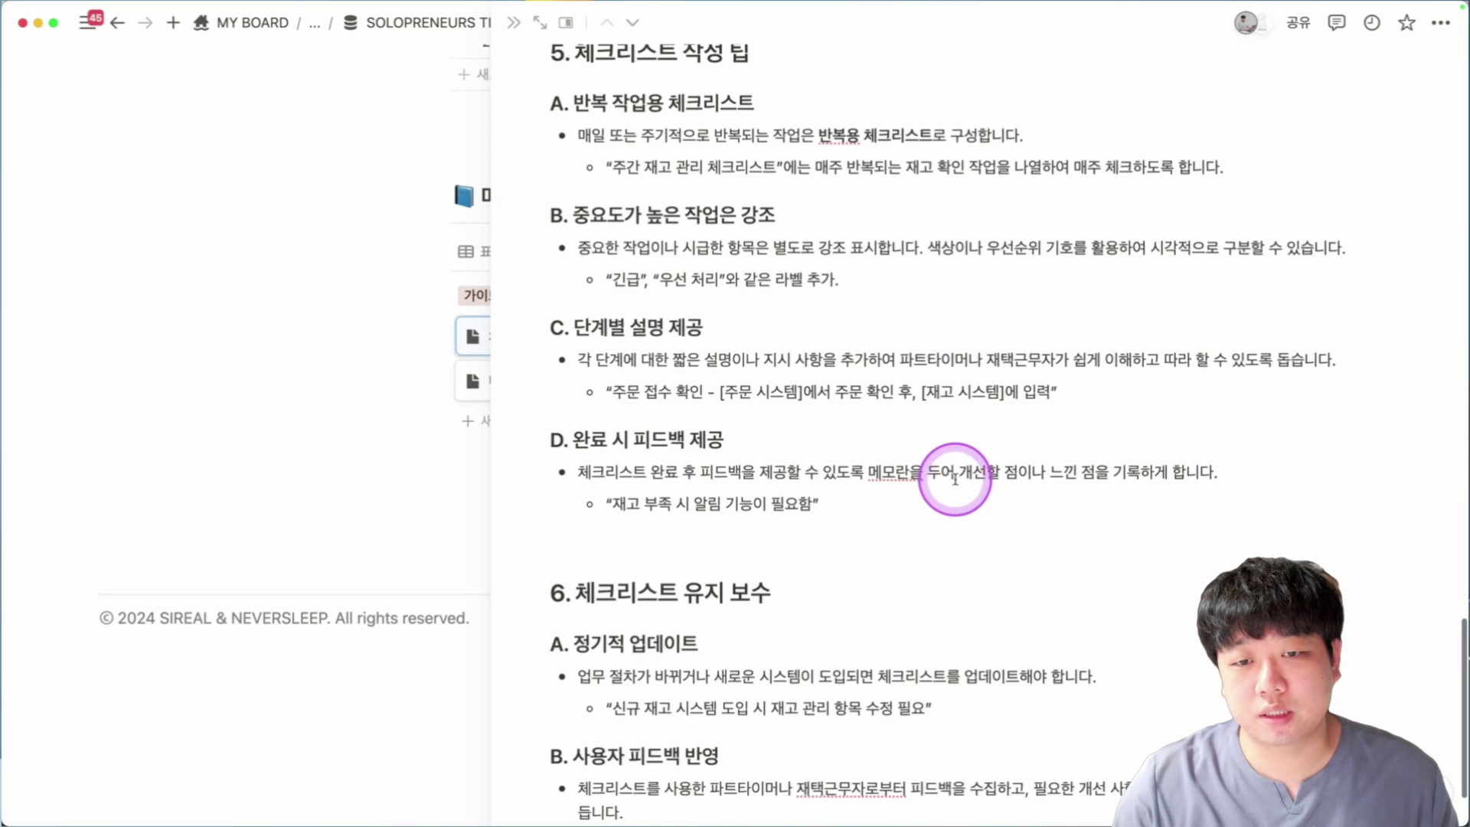
{"action": "scroll", "coordinate": [955, 479], "scroll_direction": "down", "scroll_amount": 2}
{"action": "key", "text": "Escape"}
Preview the 매뉴얼 작성 가이드 page and scroll through its contents.
{"action": "left_click", "coordinate": [555, 435]}
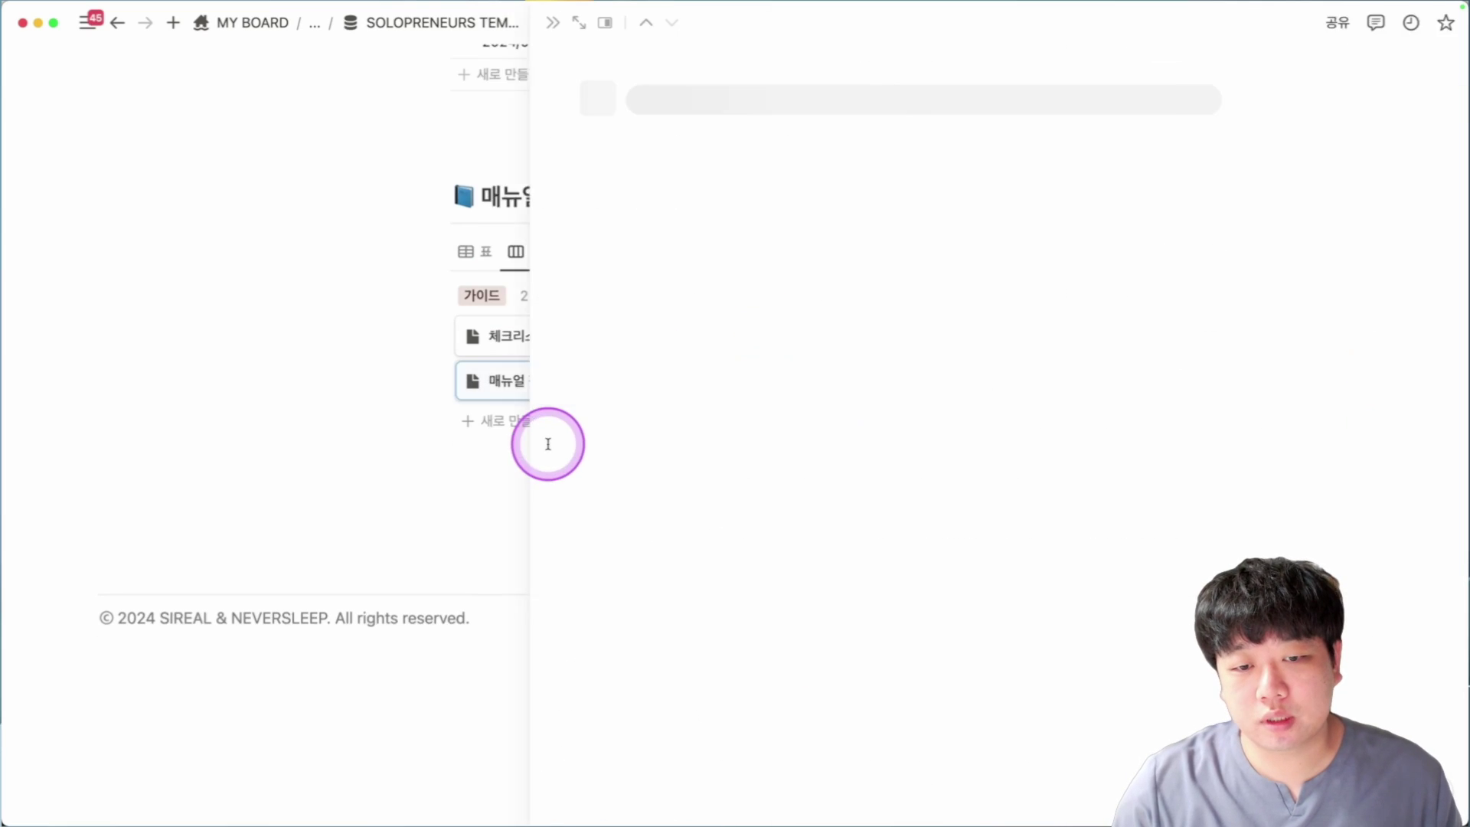
{"action": "scroll", "coordinate": [865, 291], "scroll_direction": "down", "scroll_amount": 3}
{"action": "scroll", "coordinate": [759, 321], "scroll_direction": "down", "scroll_amount": 12}
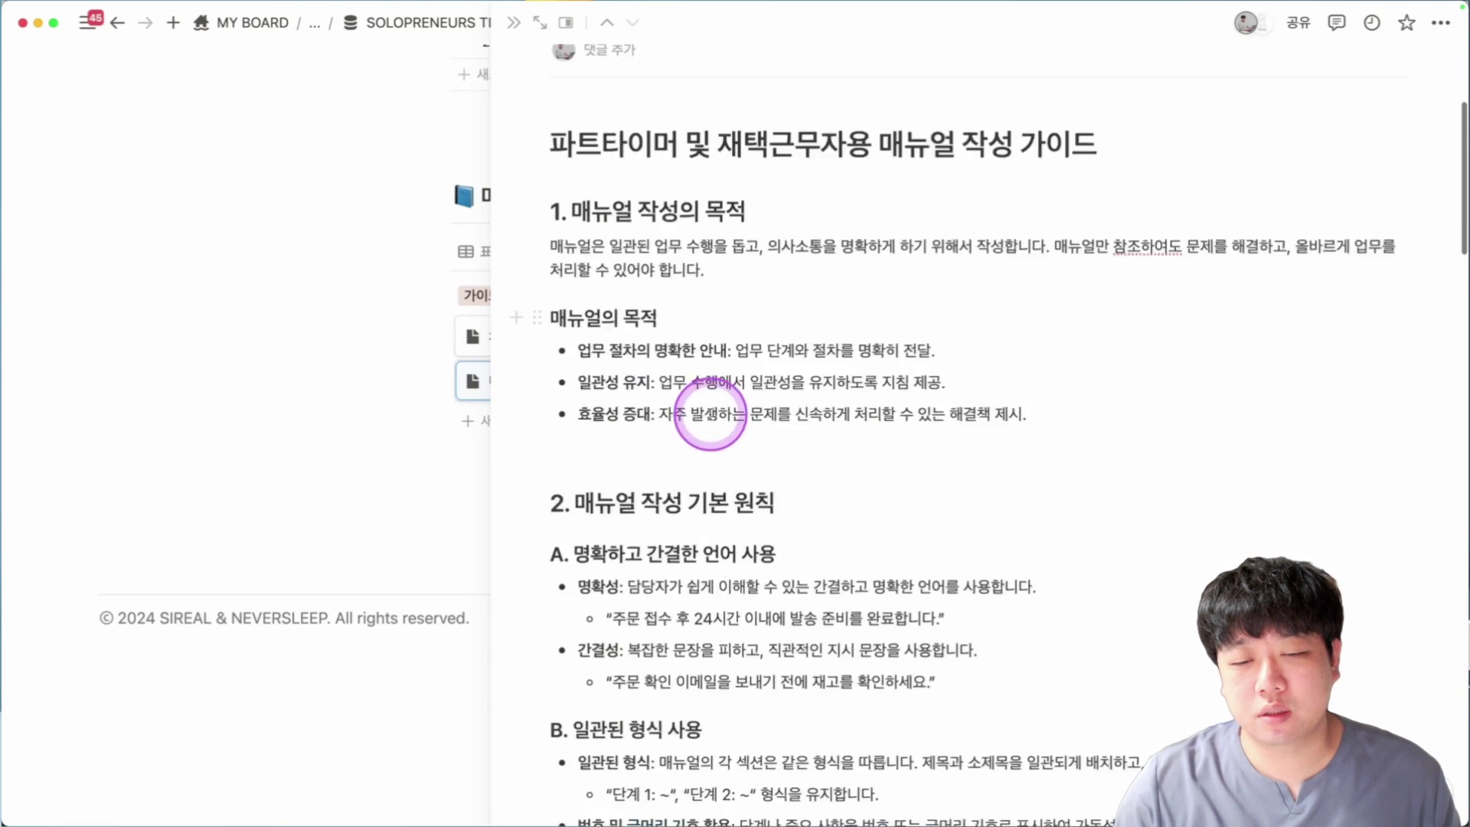
{"action": "scroll", "coordinate": [738, 390], "scroll_direction": "down", "scroll_amount": 20}
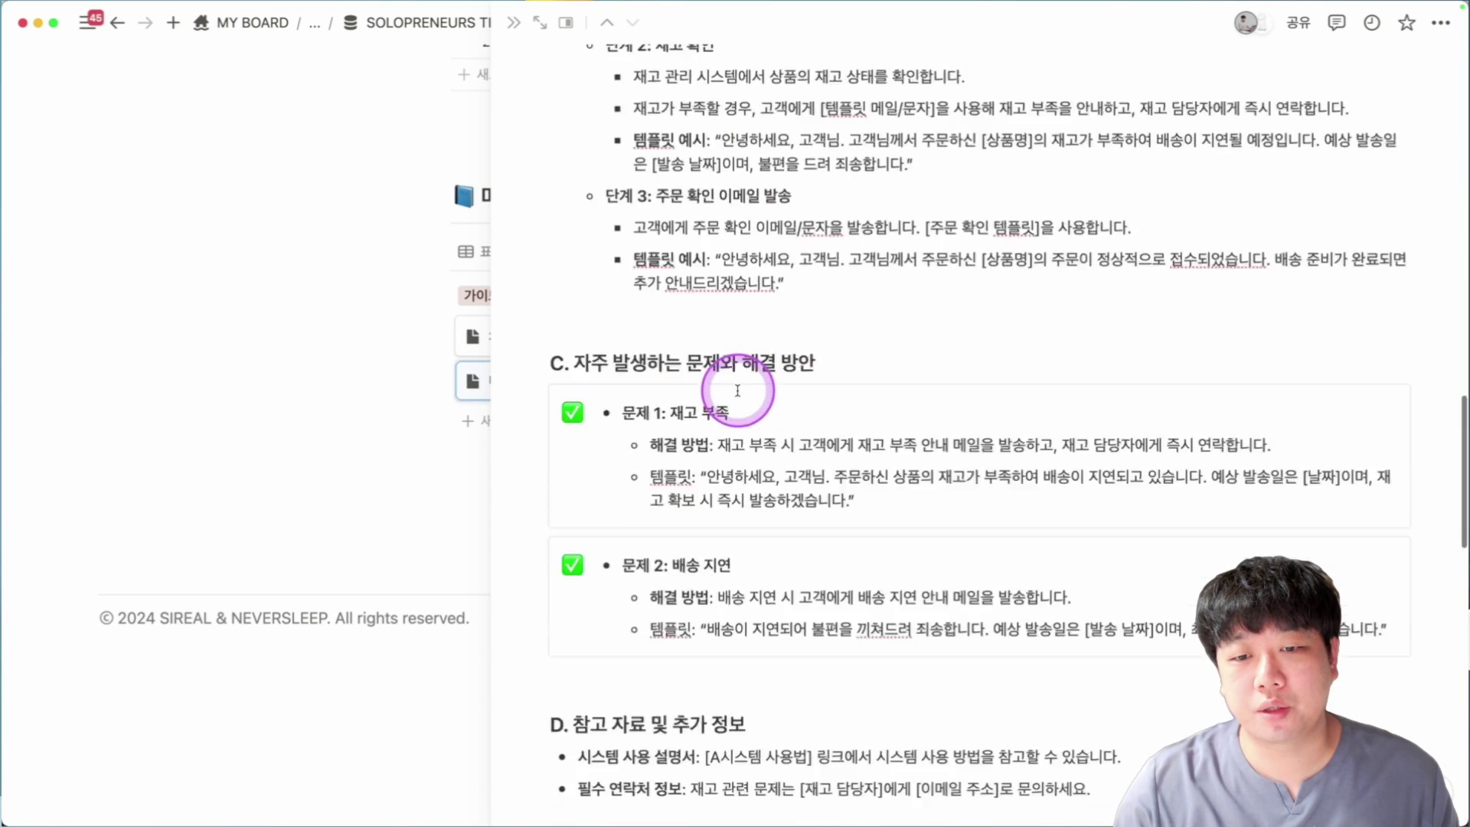
{"action": "scroll", "coordinate": [738, 390], "scroll_direction": "down", "scroll_amount": 4}
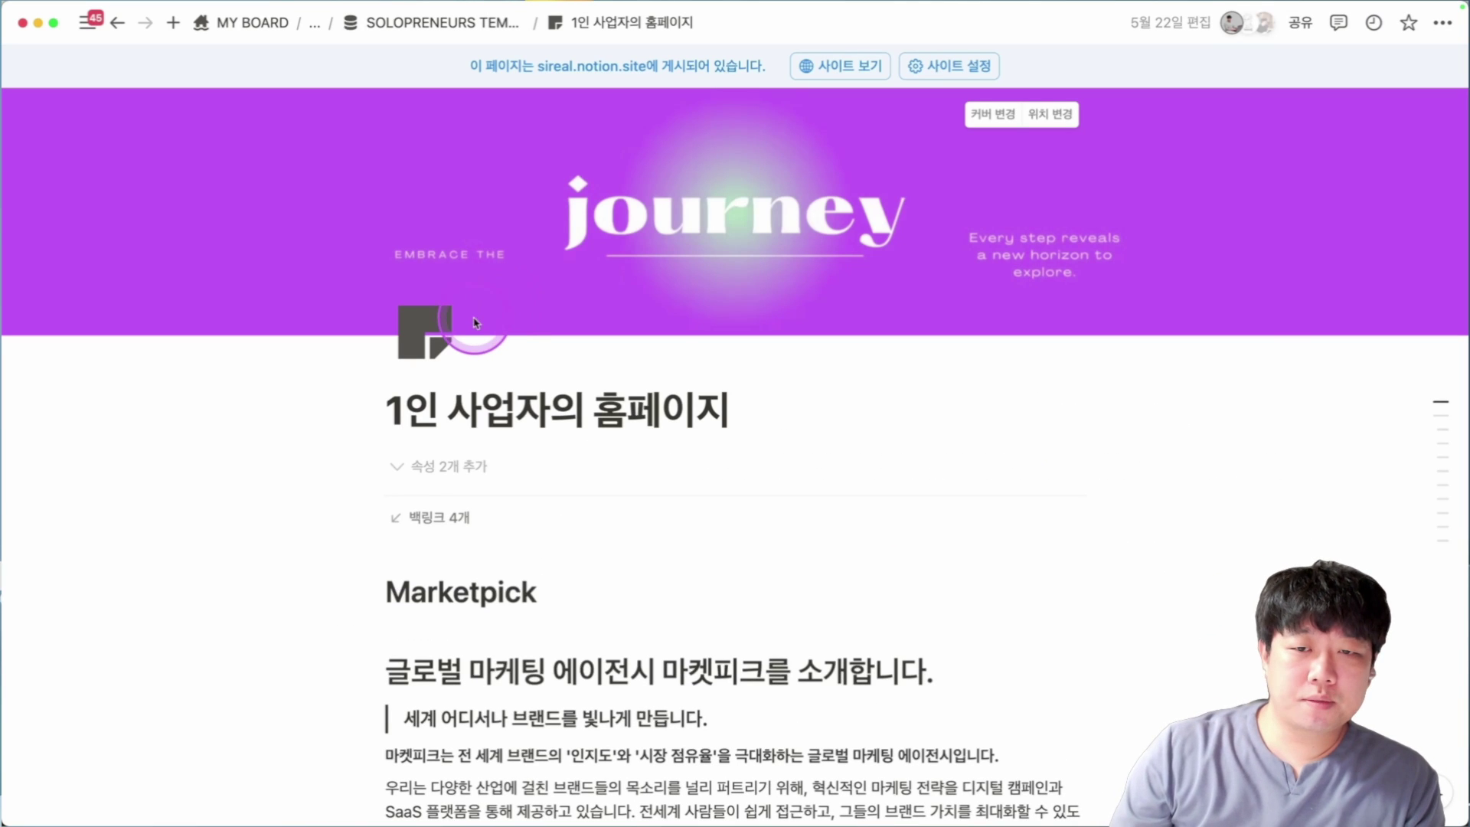
{"action": "scroll", "coordinate": [473, 327], "scroll_direction": "down", "scroll_amount": 1}
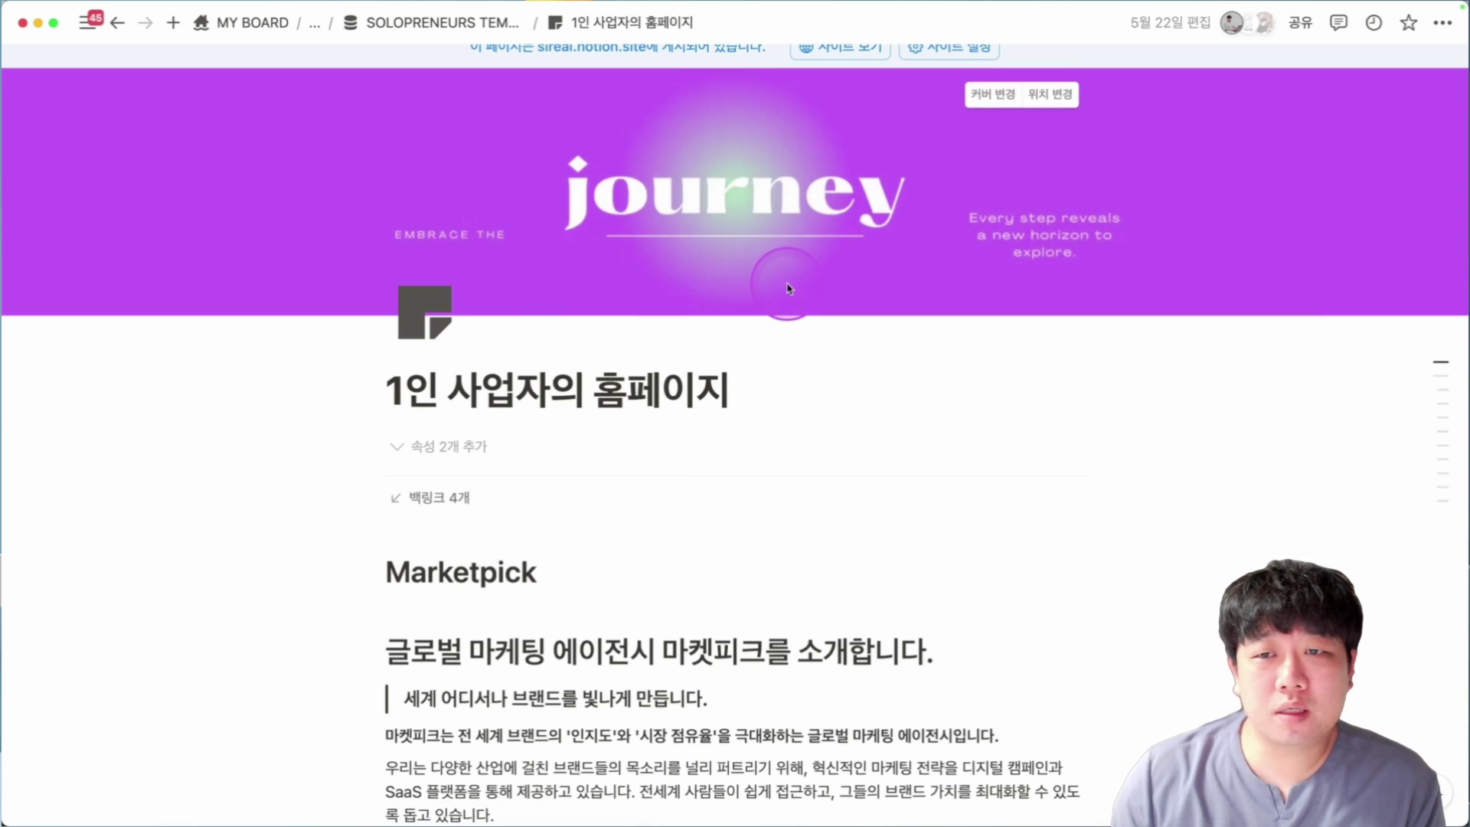
{"action": "scroll", "coordinate": [789, 288], "scroll_direction": "down", "scroll_amount": 8}
{"action": "scroll", "coordinate": [647, 283], "scroll_direction": "down", "scroll_amount": 4}
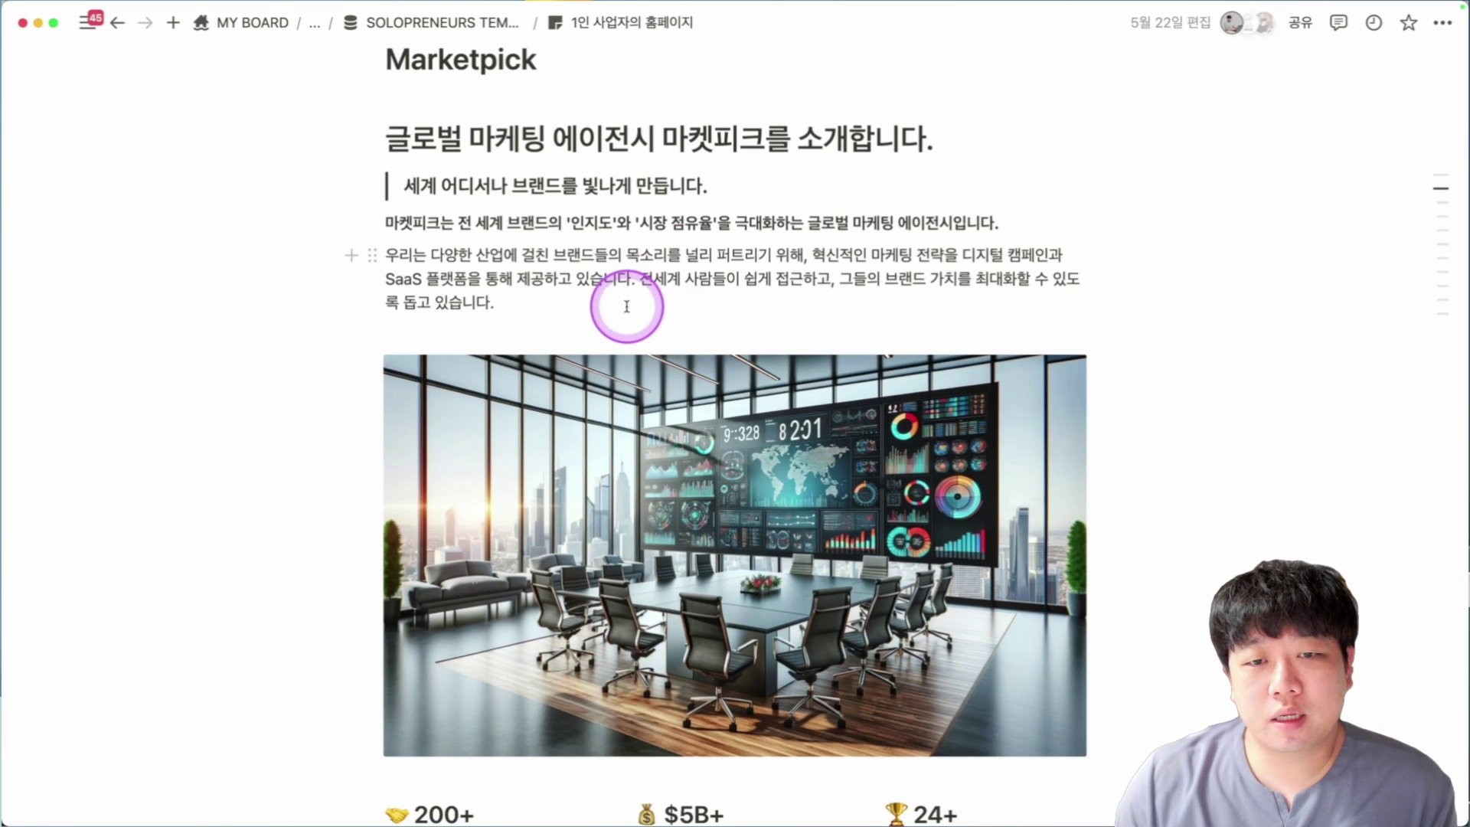
{"action": "scroll", "coordinate": [626, 307], "scroll_direction": "down", "scroll_amount": 13}
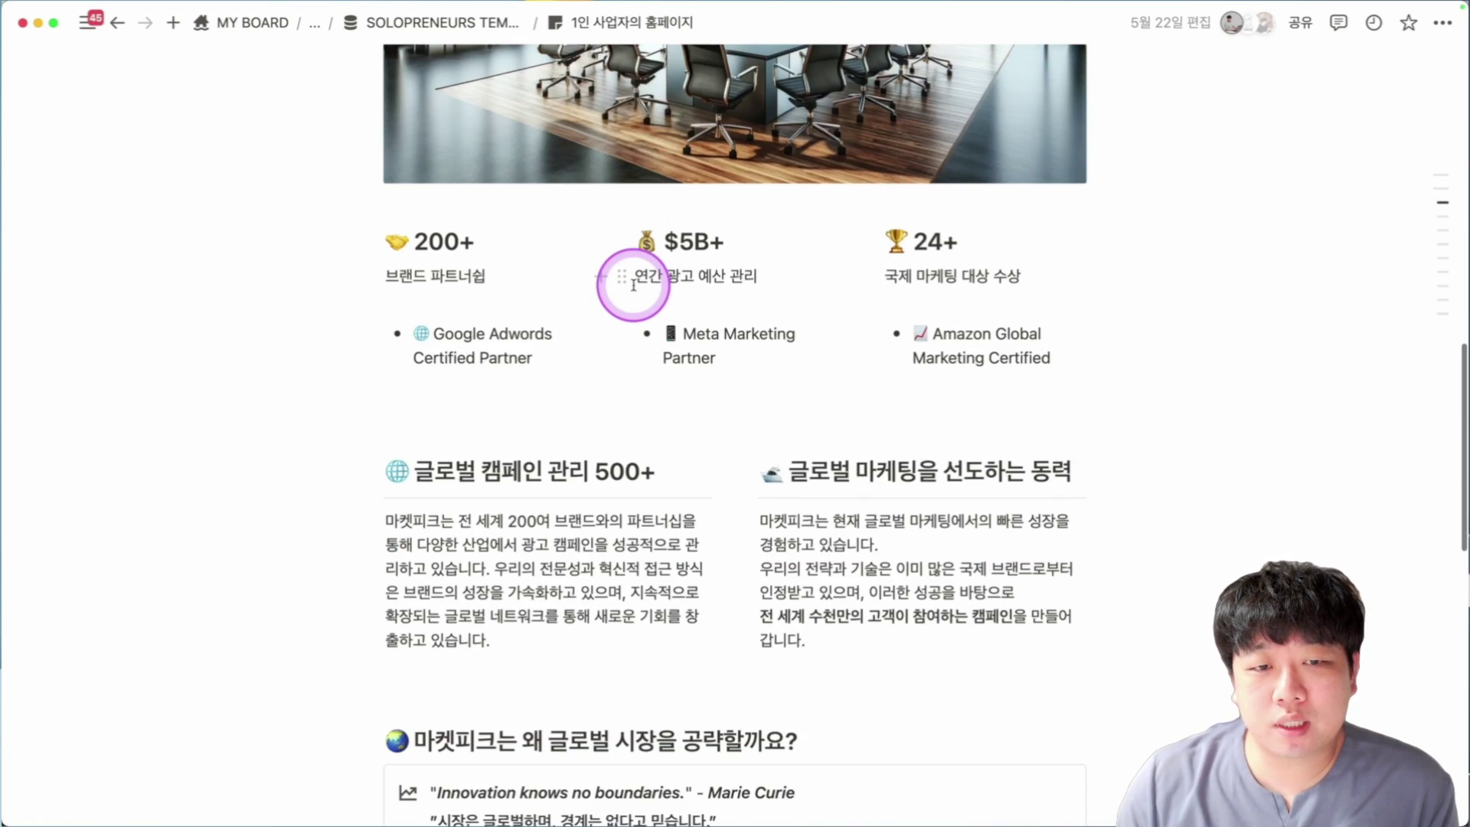
{"action": "scroll", "coordinate": [706, 337], "scroll_direction": "down", "scroll_amount": 5}
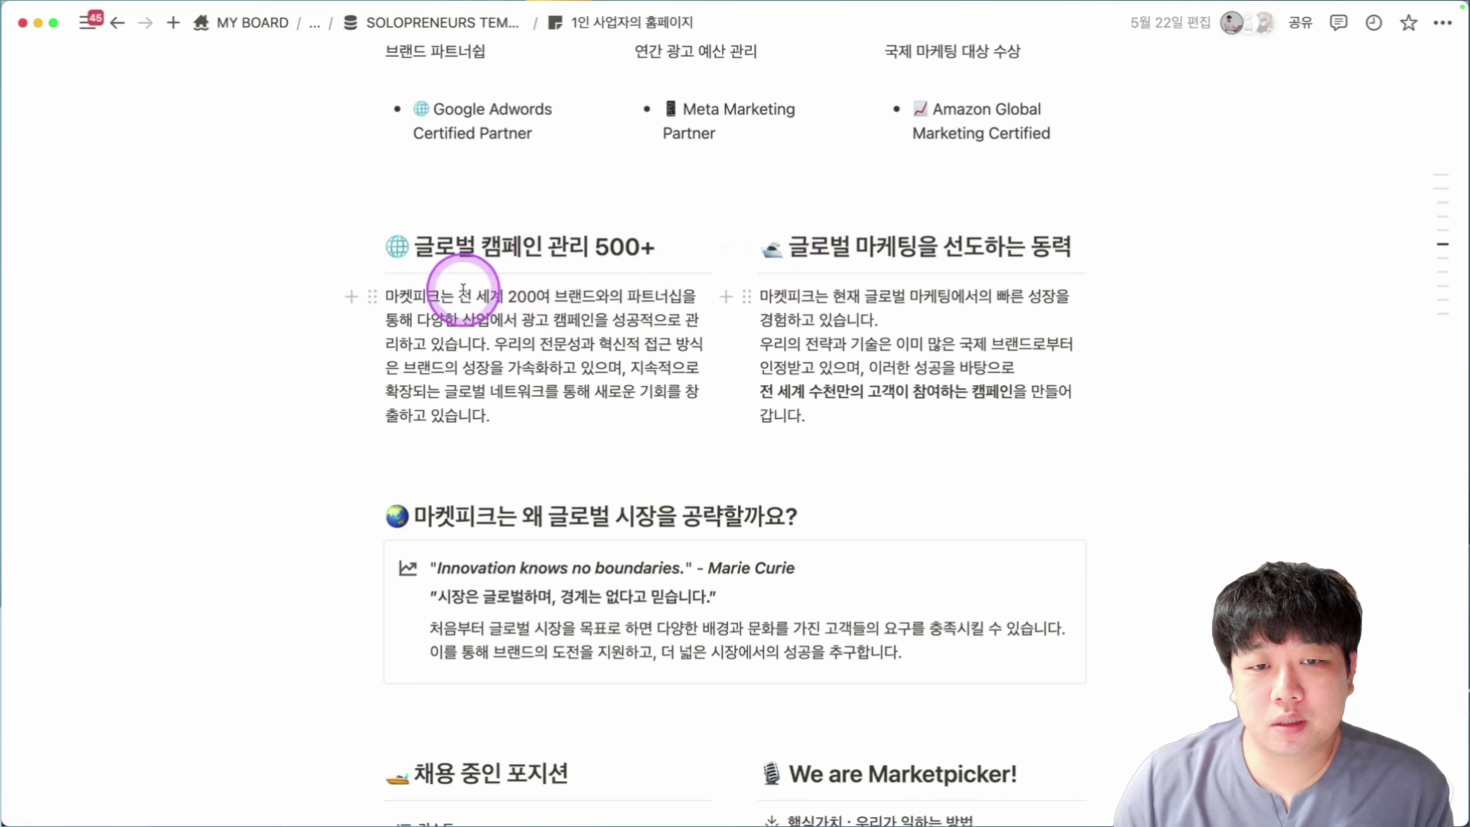
{"action": "scroll", "coordinate": [984, 391], "scroll_direction": "down", "scroll_amount": 2}
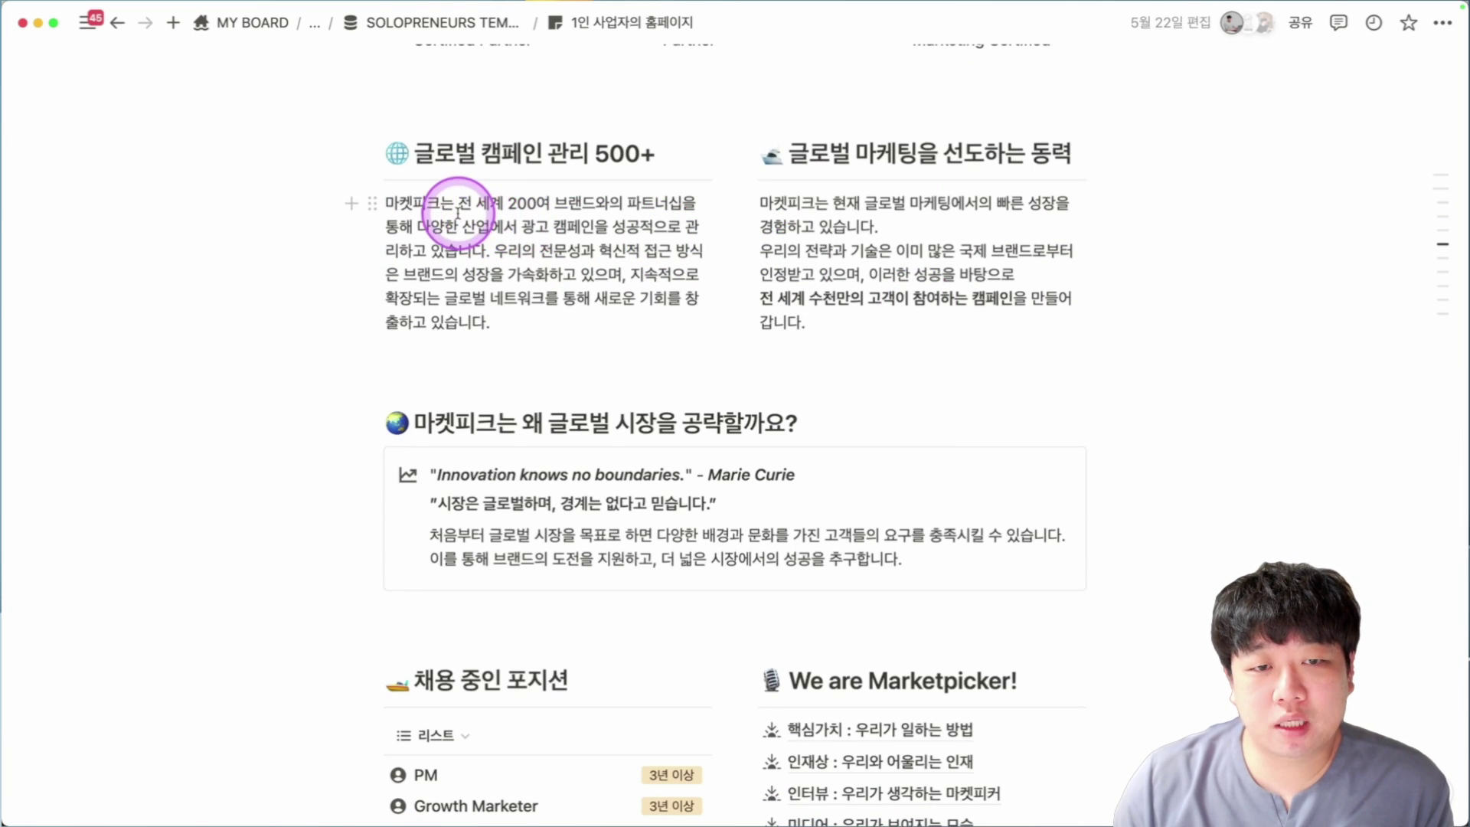
{"action": "left_click_drag", "start_coordinate": [391, 203], "coordinate": [748, 289]}
{"action": "scroll", "coordinate": [926, 276], "scroll_direction": "down", "scroll_amount": 4}
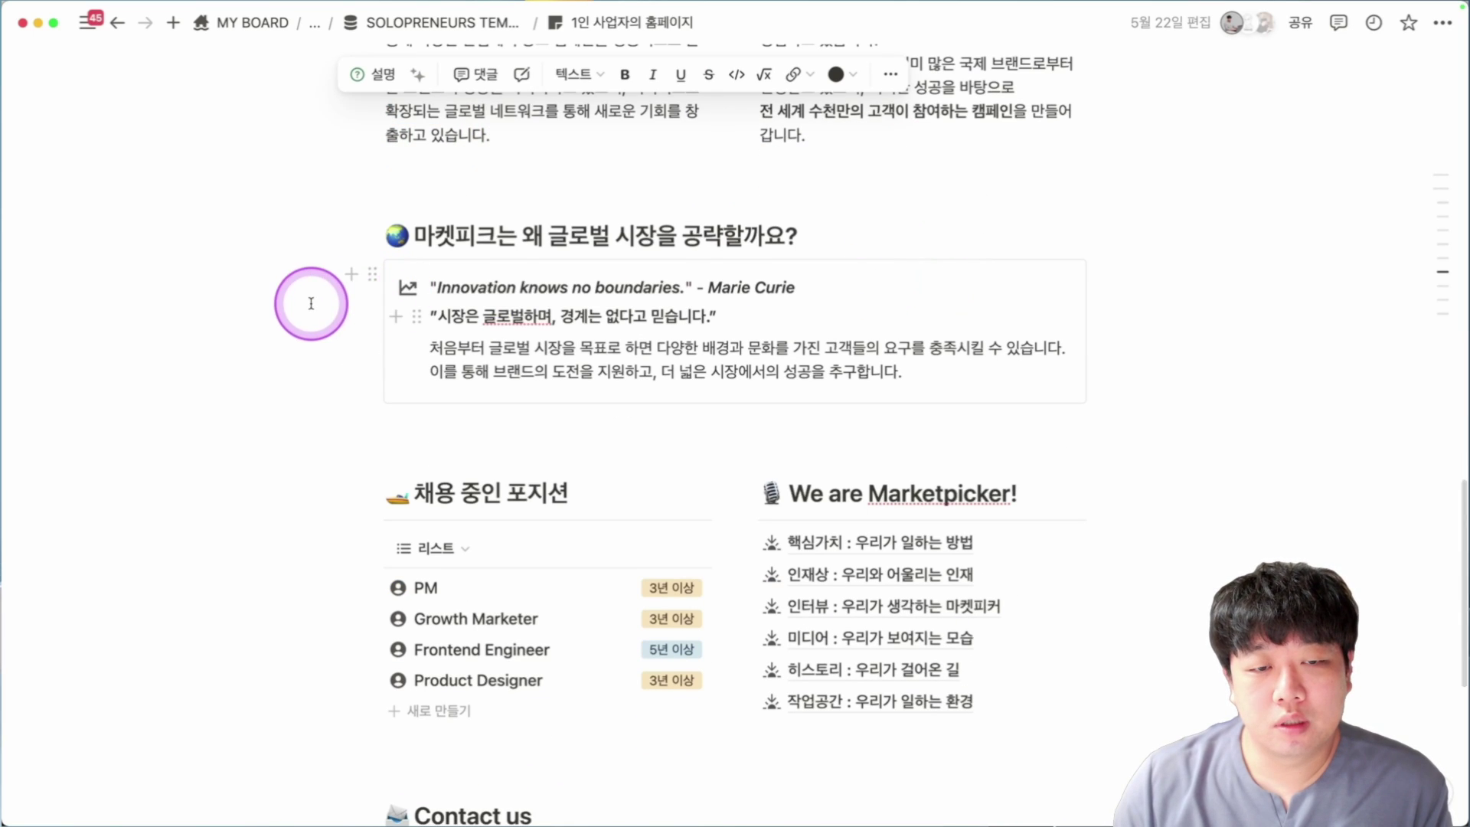
{"action": "scroll", "coordinate": [298, 302], "scroll_direction": "down", "scroll_amount": 3}
{"action": "scroll", "coordinate": [699, 256], "scroll_direction": "down", "scroll_amount": 2}
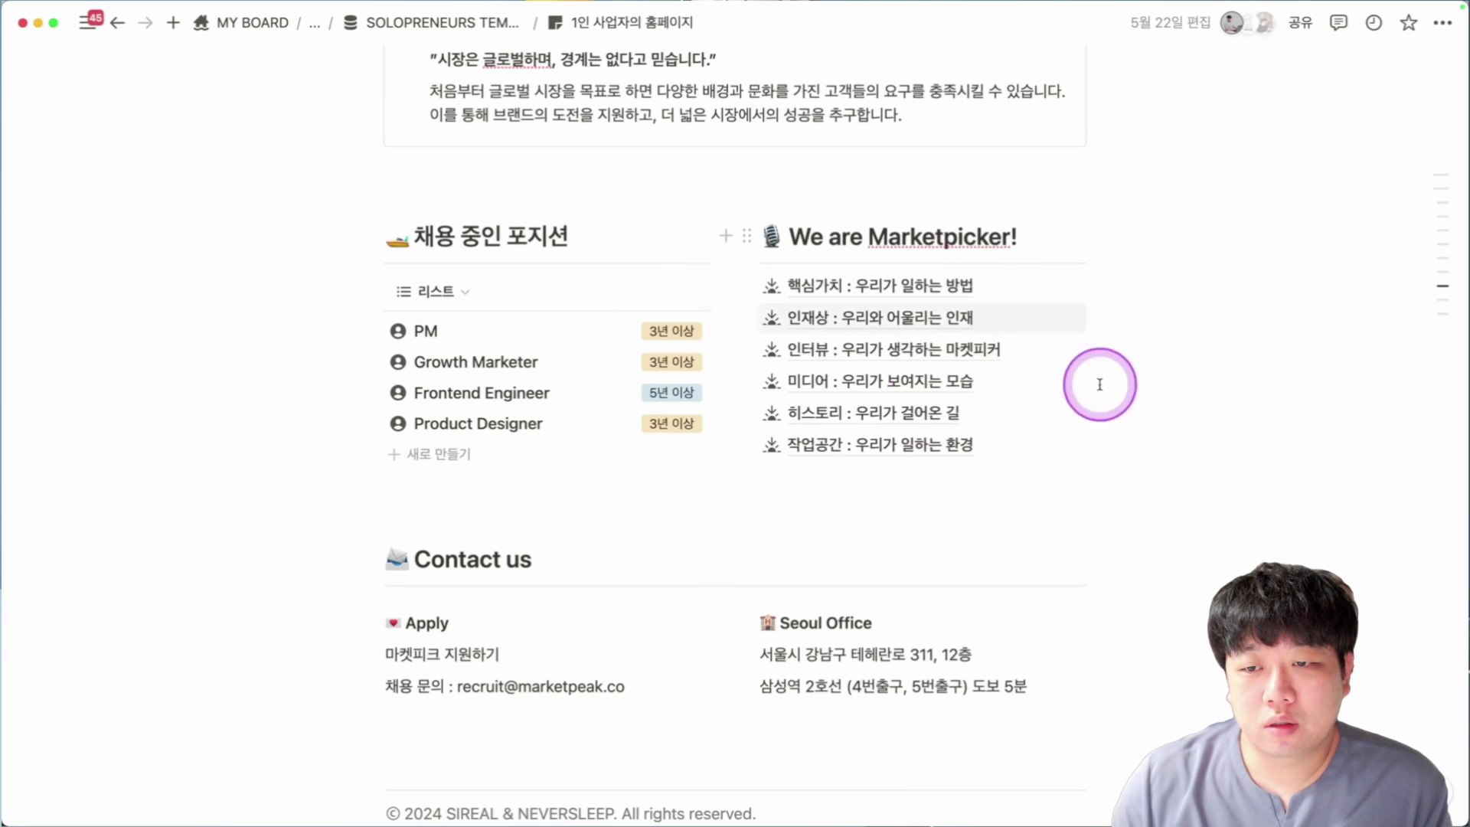
{"action": "scroll", "coordinate": [1057, 397], "scroll_direction": "down", "scroll_amount": 2}
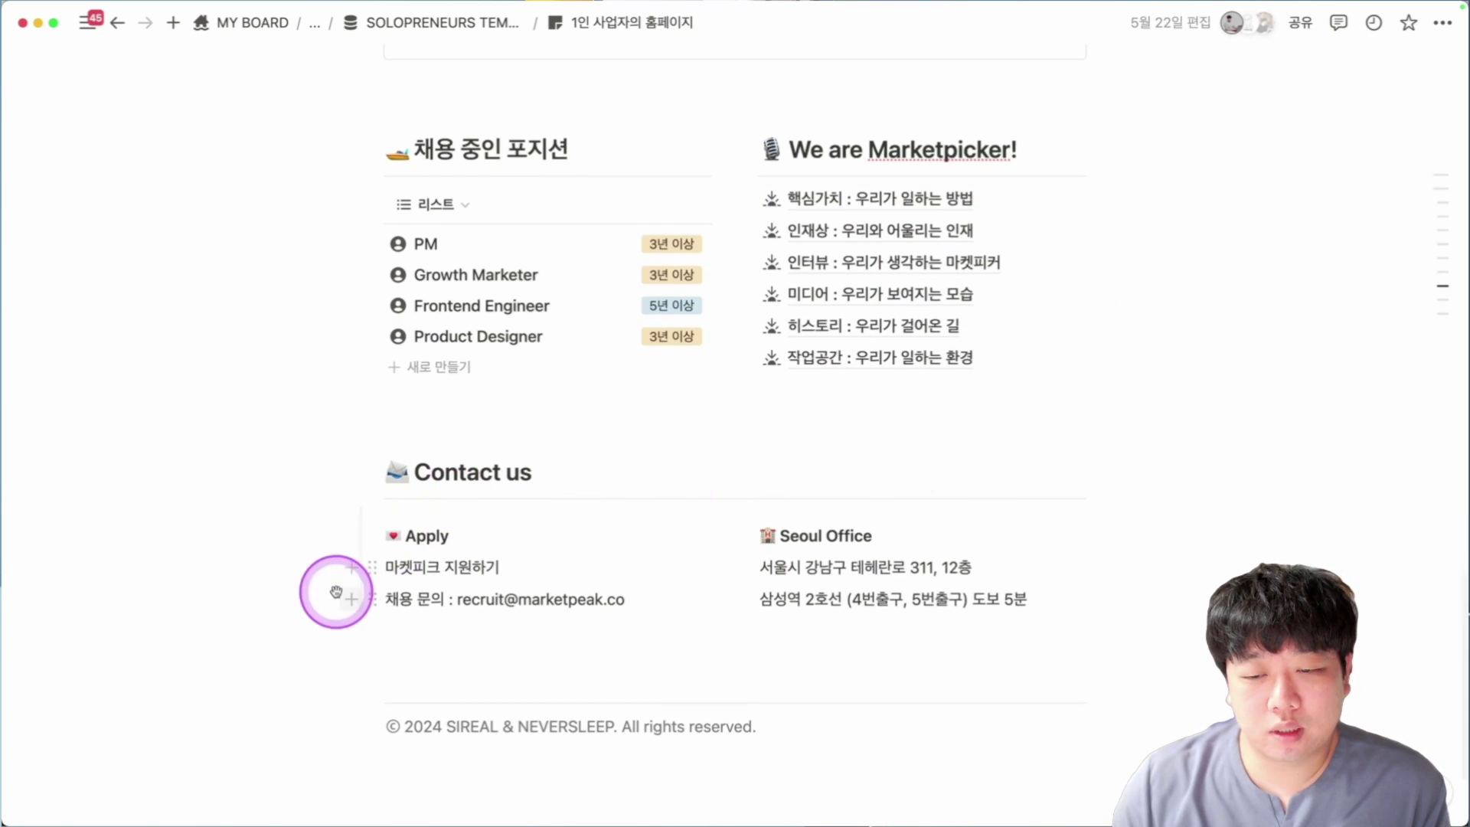
{"action": "left_click_drag", "start_coordinate": [329, 591], "coordinate": [874, 716]}
{"action": "scroll", "coordinate": [874, 717], "scroll_direction": "up", "scroll_amount": 15}
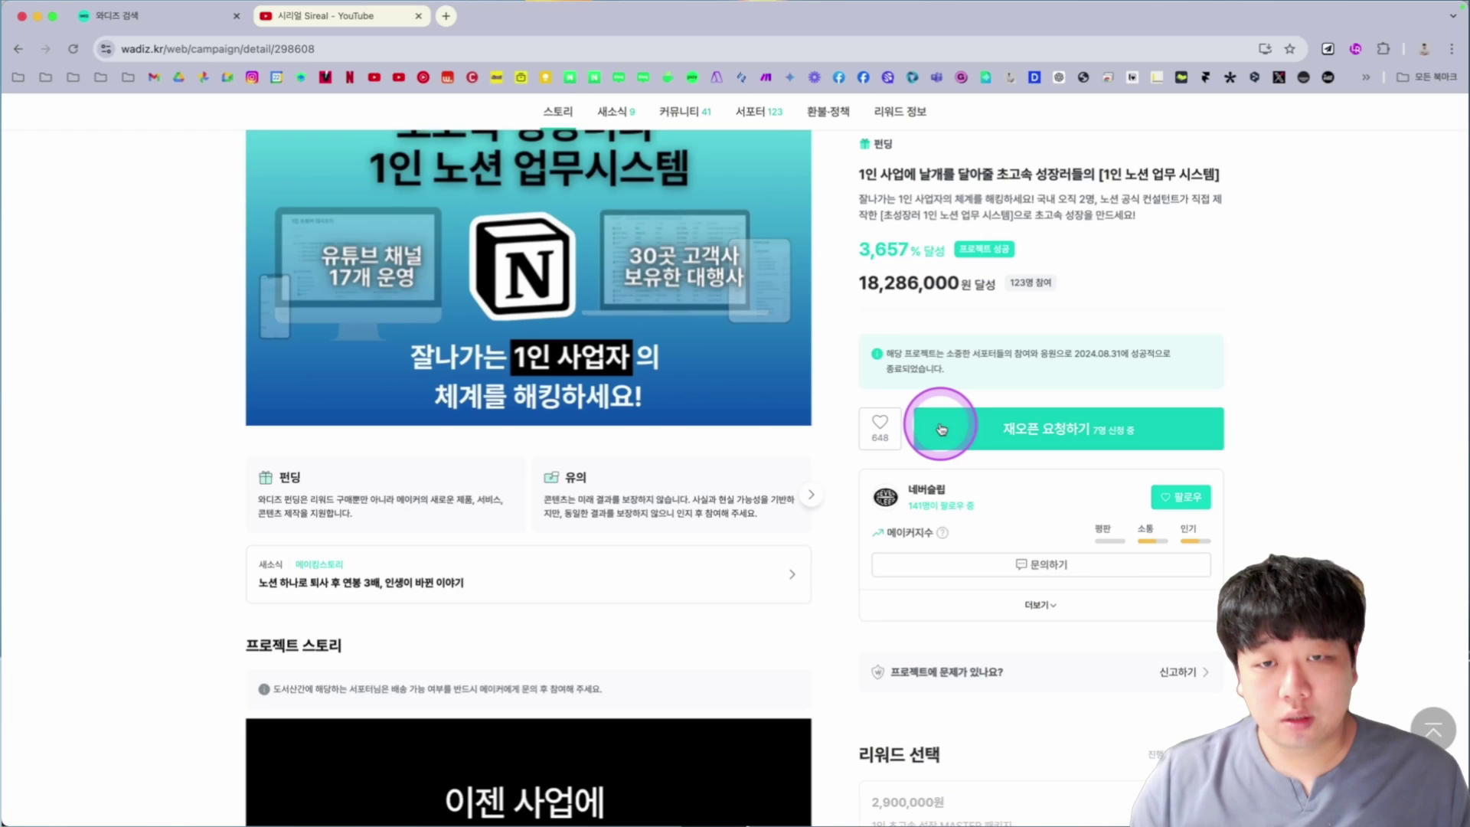
Open sireal.co in a new tab and scroll through its Use Case portfolio gallery.
{"action": "key", "text": "super+t"}
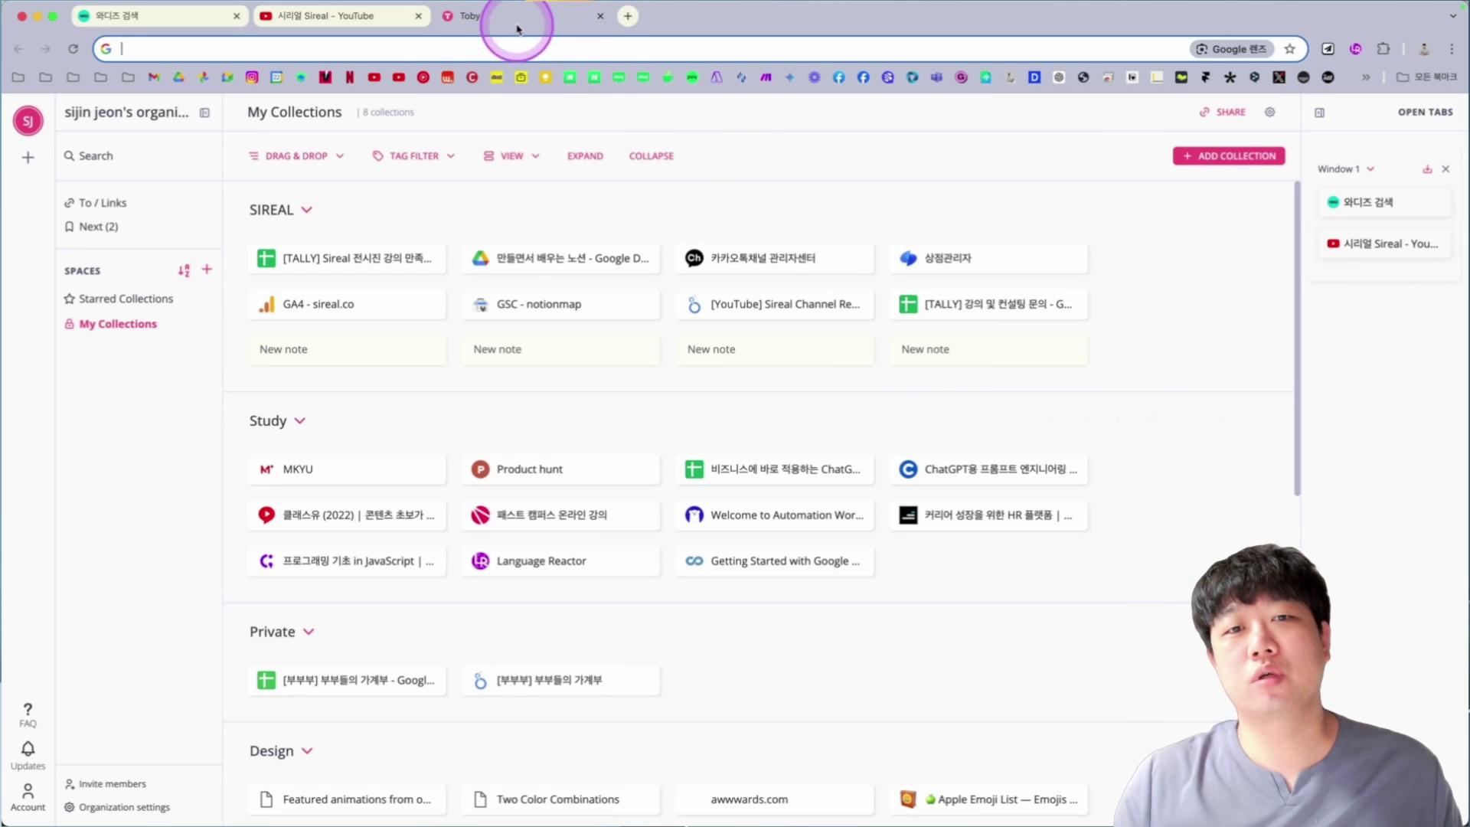
{"action": "left_click", "coordinate": [497, 76]}
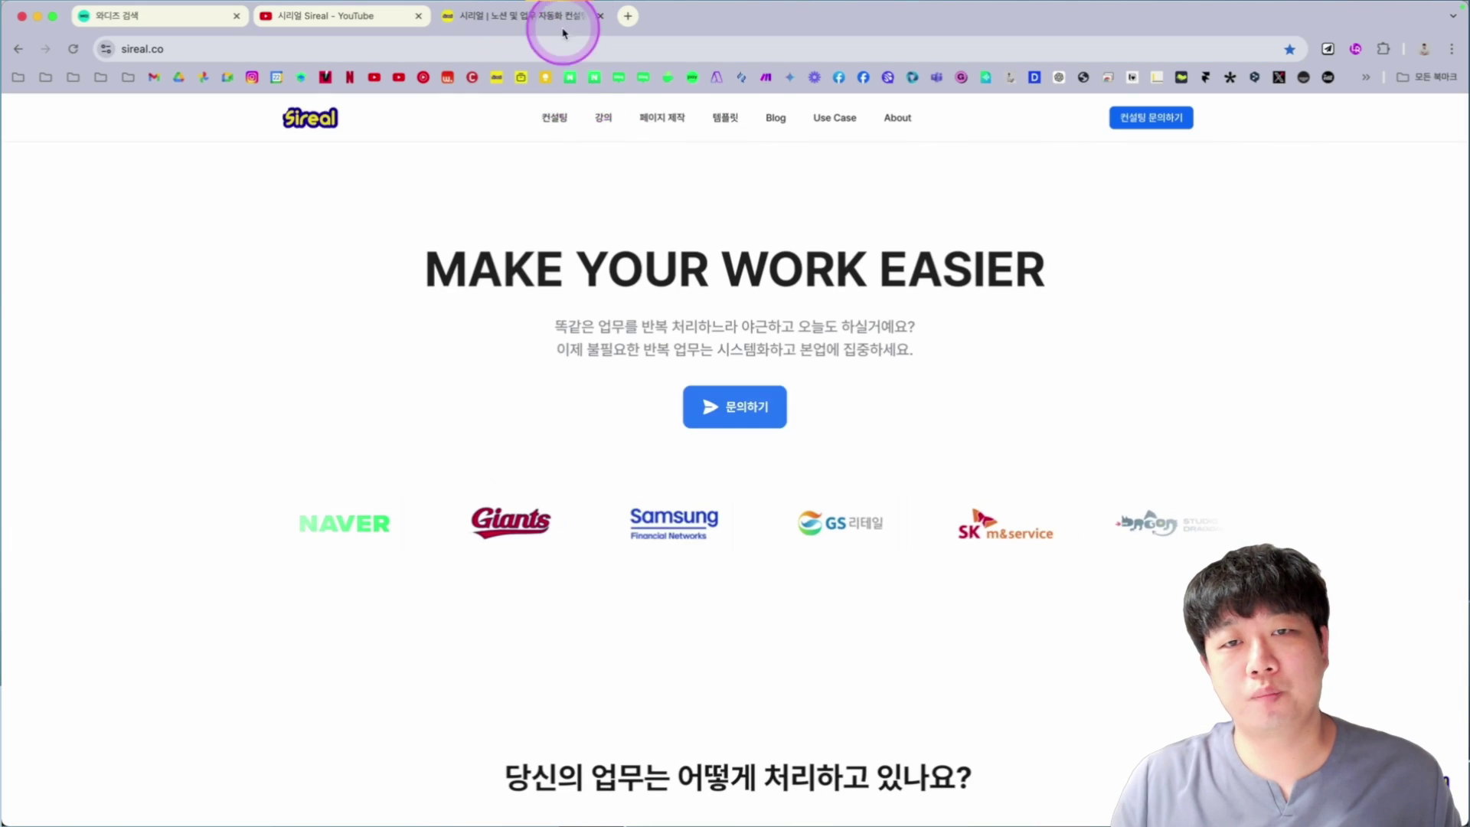
{"action": "left_click", "coordinate": [835, 119]}
{"action": "scroll", "coordinate": [837, 214], "scroll_direction": "down", "scroll_amount": 3}
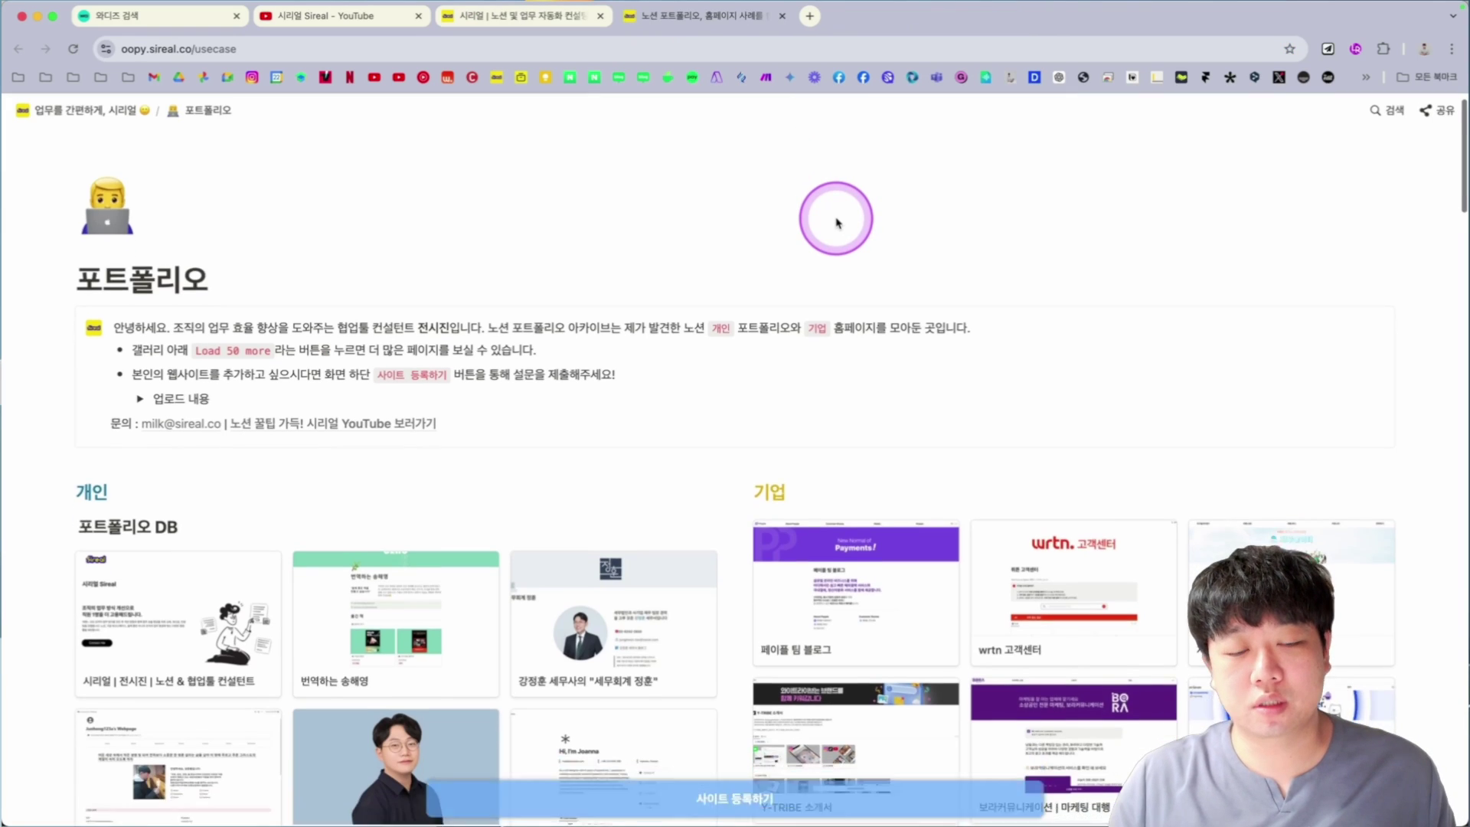
{"action": "scroll", "coordinate": [982, 267], "scroll_direction": "down", "scroll_amount": 5}
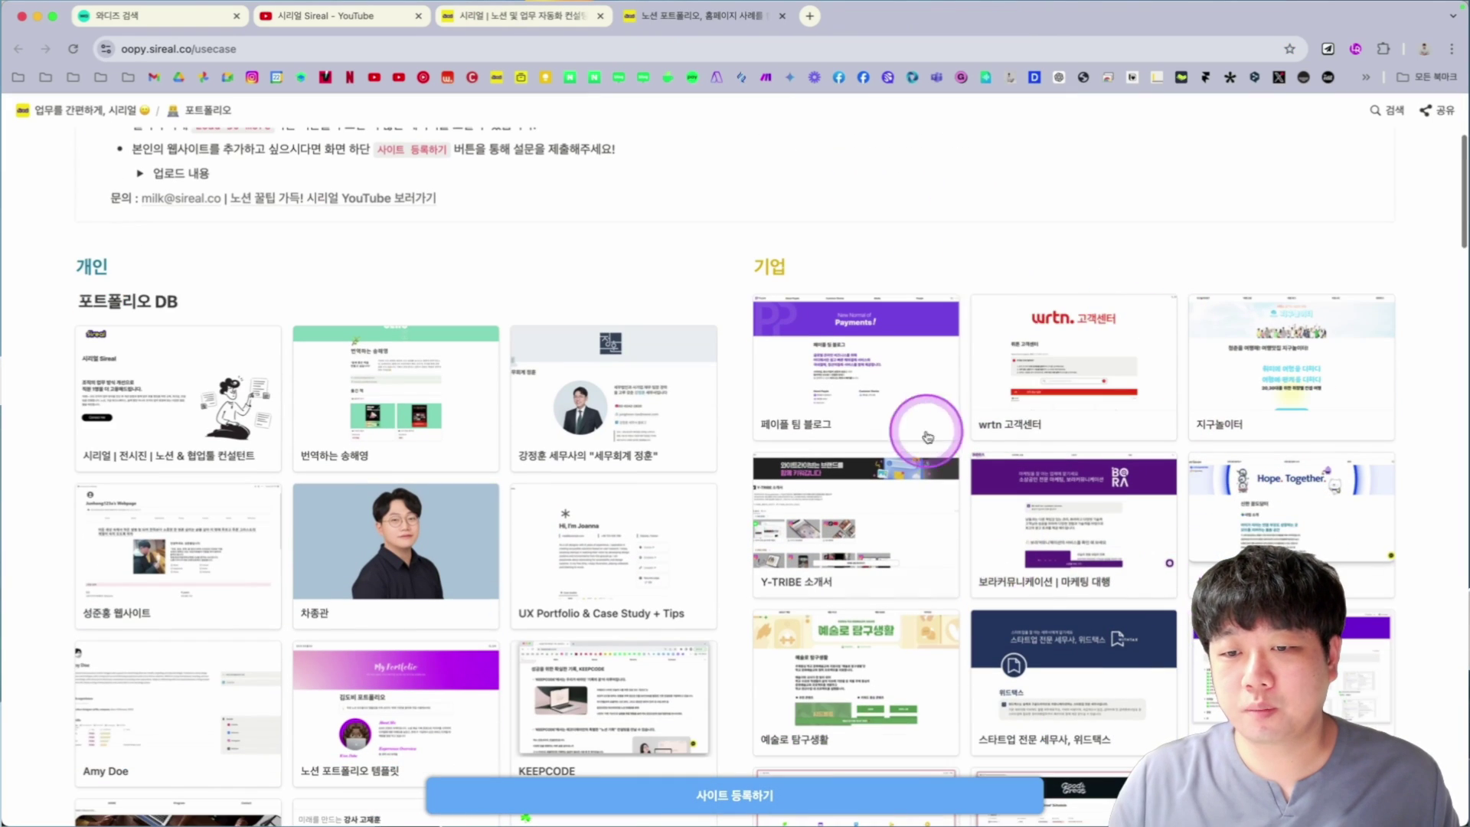
{"action": "scroll", "coordinate": [1146, 584], "scroll_direction": "down", "scroll_amount": 4}
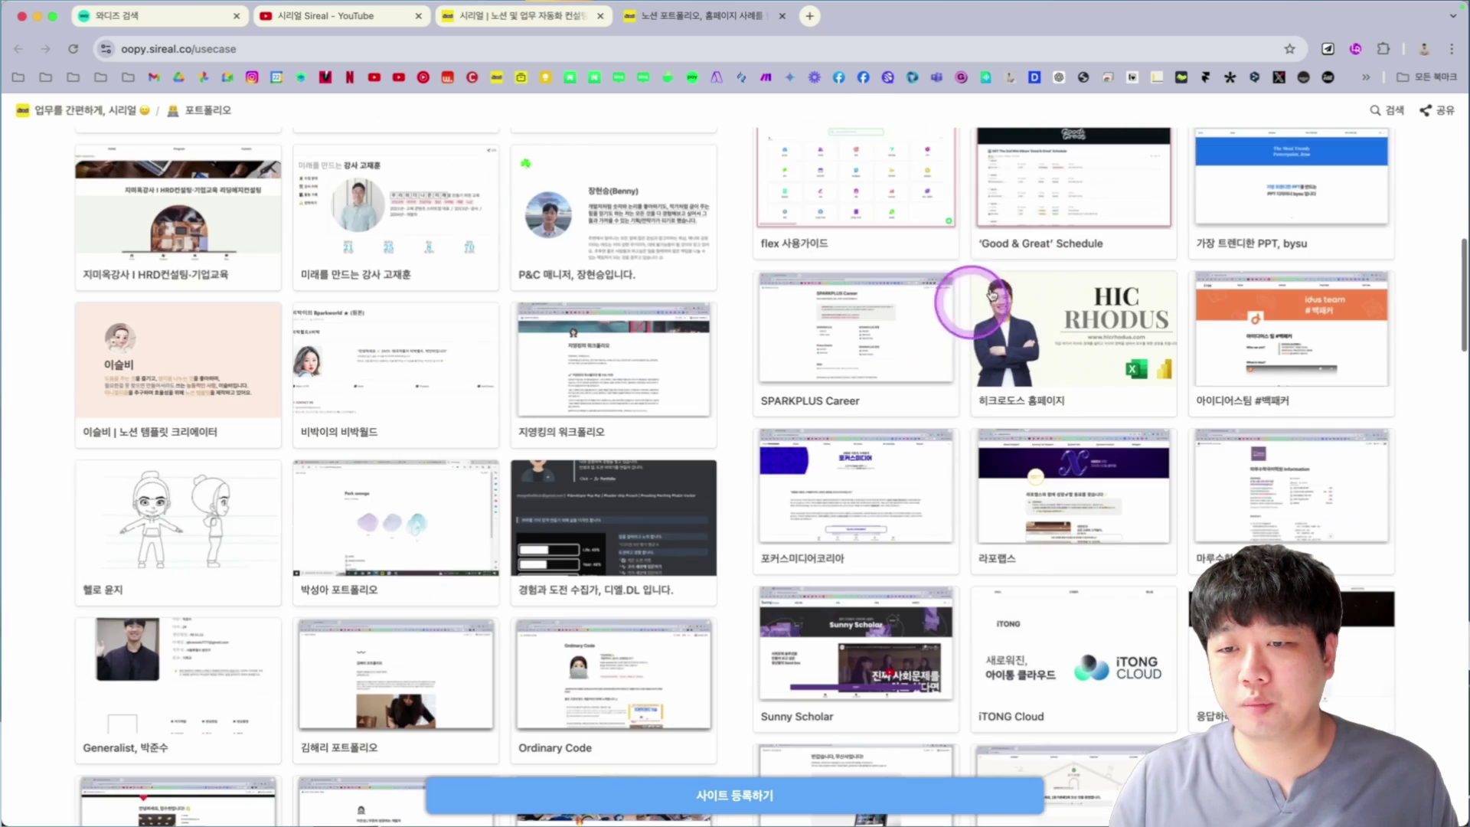
{"action": "scroll", "coordinate": [1103, 433], "scroll_direction": "down", "scroll_amount": 4}
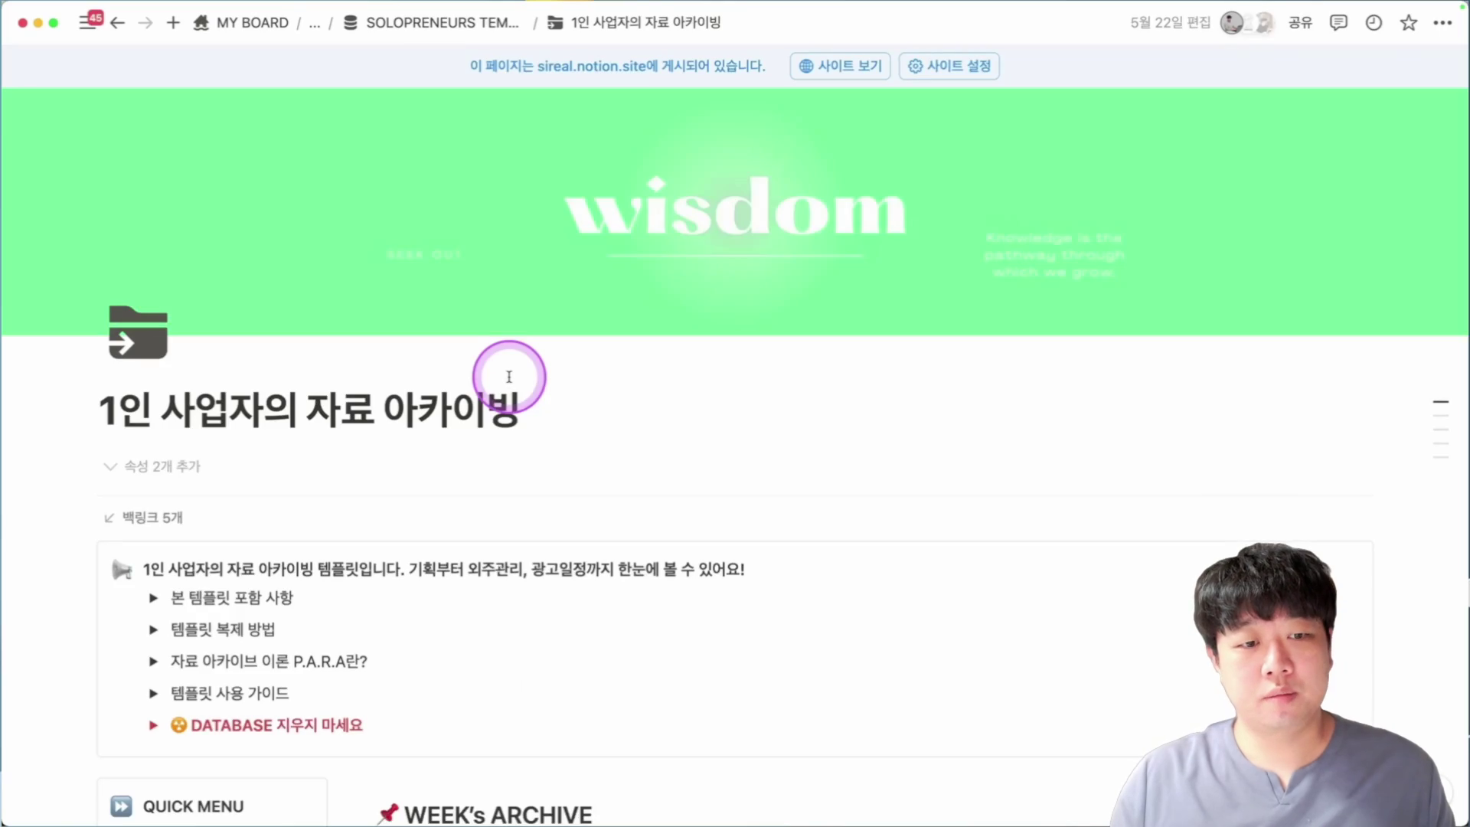
Expand and collapse the '본 템플릿 포함 사항' toggle listing what the archive template includes.
{"action": "scroll", "coordinate": [510, 371], "scroll_direction": "down", "scroll_amount": 1}
{"action": "scroll", "coordinate": [512, 371], "scroll_direction": "down", "scroll_amount": 5}
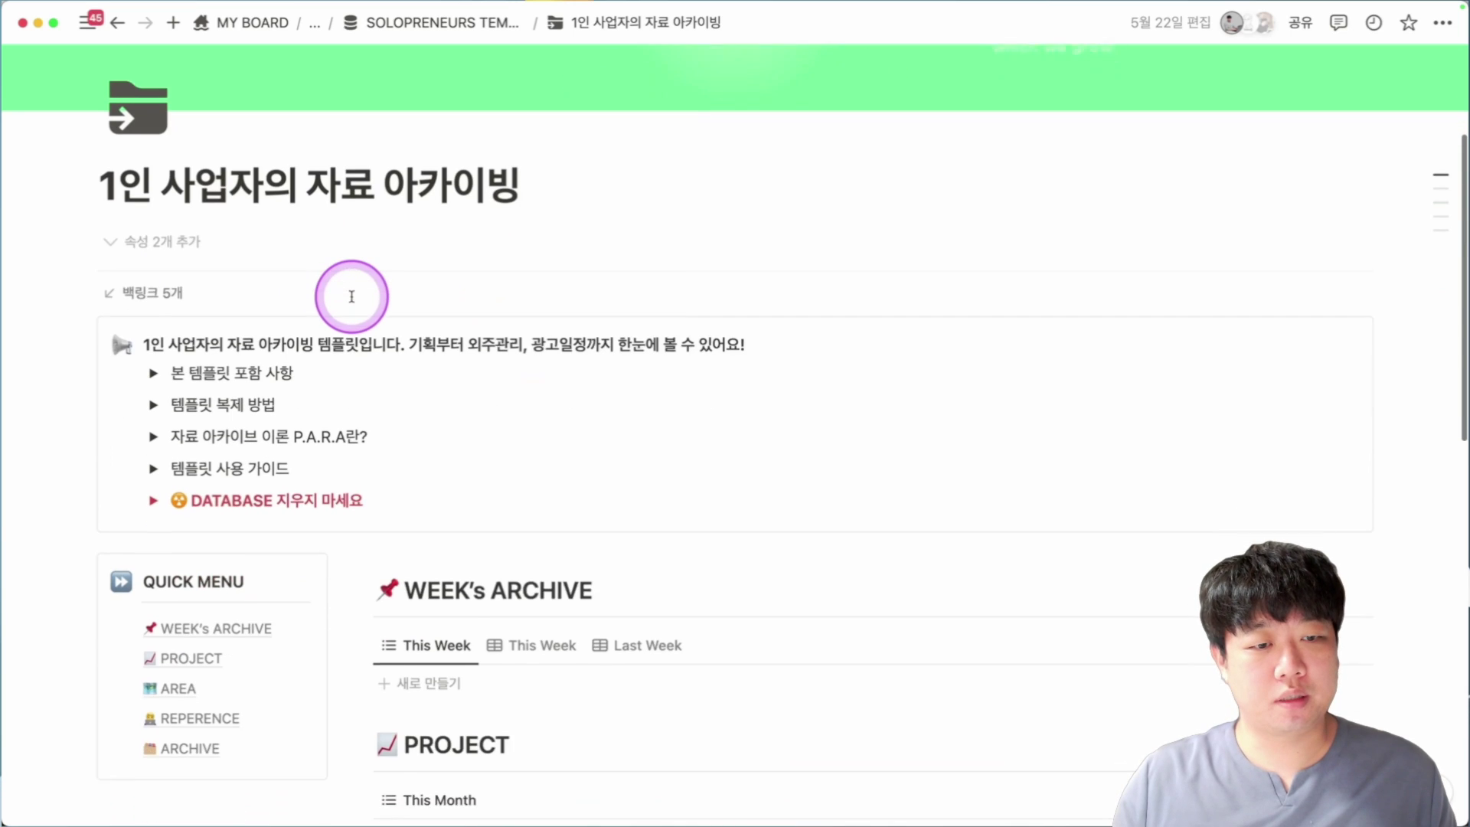
{"action": "left_click_drag", "start_coordinate": [189, 305], "coordinate": [568, 301]}
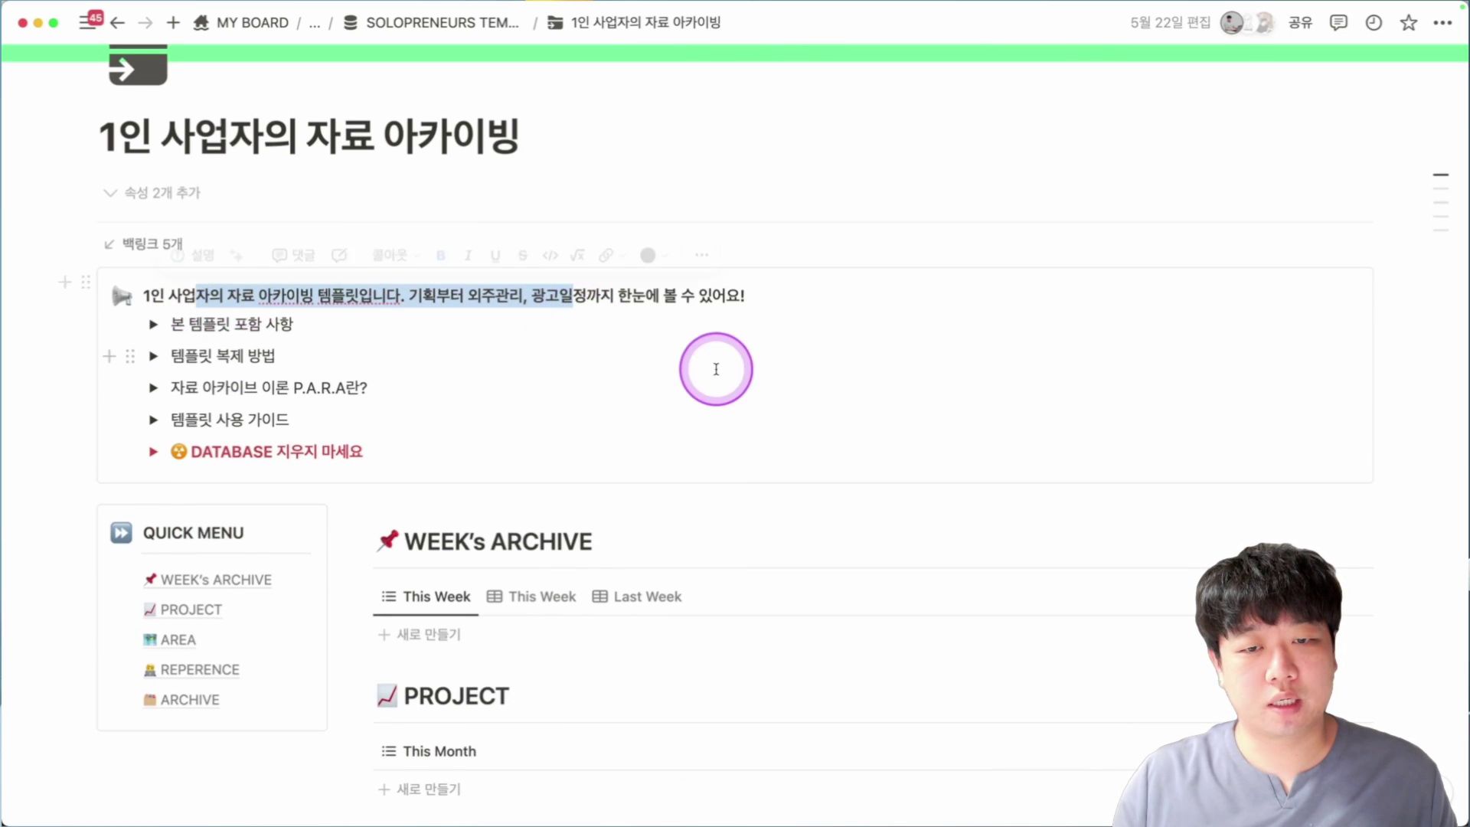
{"action": "scroll", "coordinate": [292, 311], "scroll_direction": "down", "scroll_amount": 1}
{"action": "left_click", "coordinate": [145, 288]}
{"action": "scroll", "coordinate": [410, 289], "scroll_direction": "down", "scroll_amount": 1}
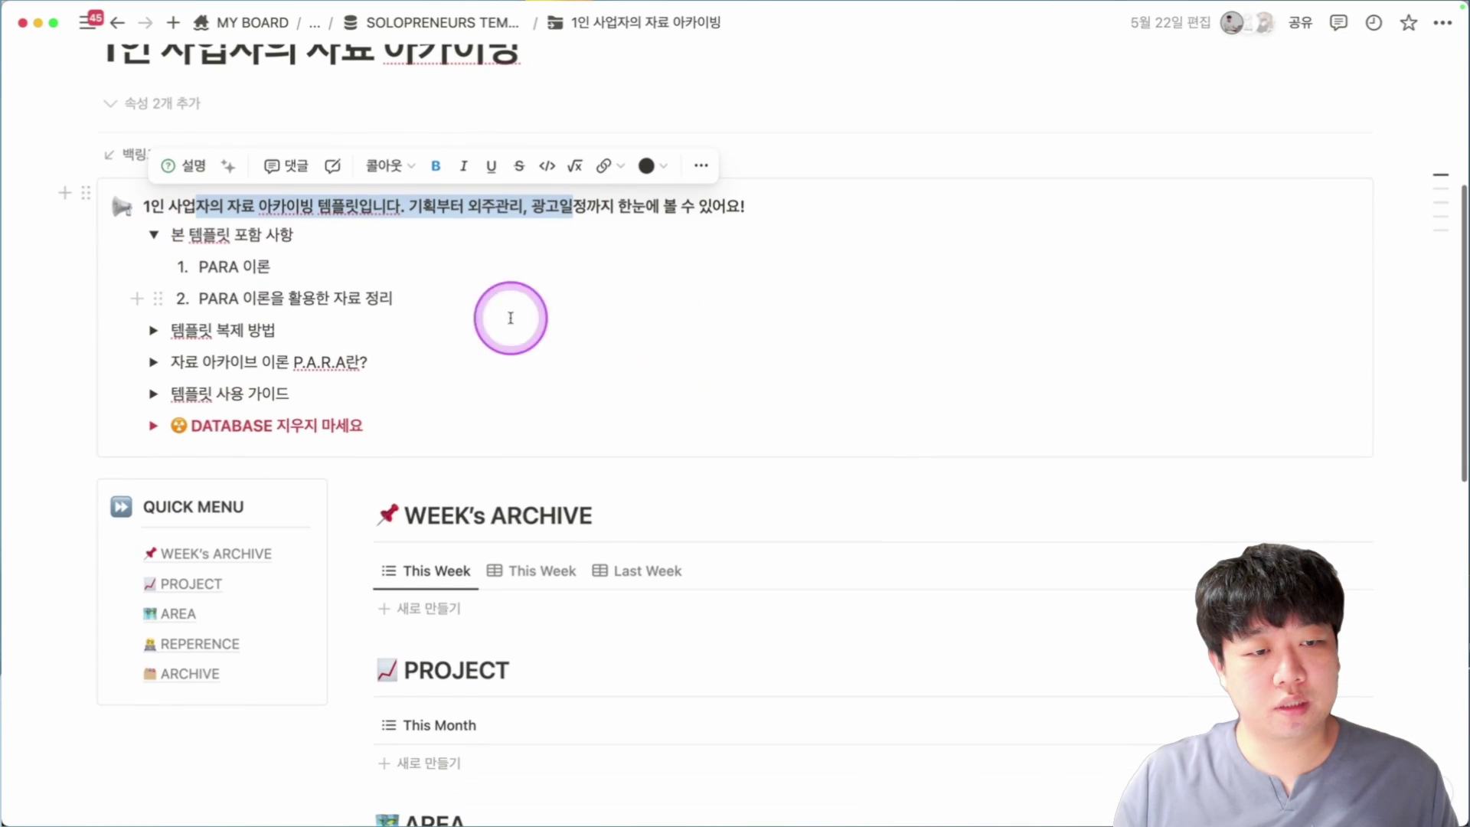
{"action": "left_click_drag", "start_coordinate": [219, 266], "coordinate": [249, 266]}
{"action": "left_click", "coordinate": [205, 264]}
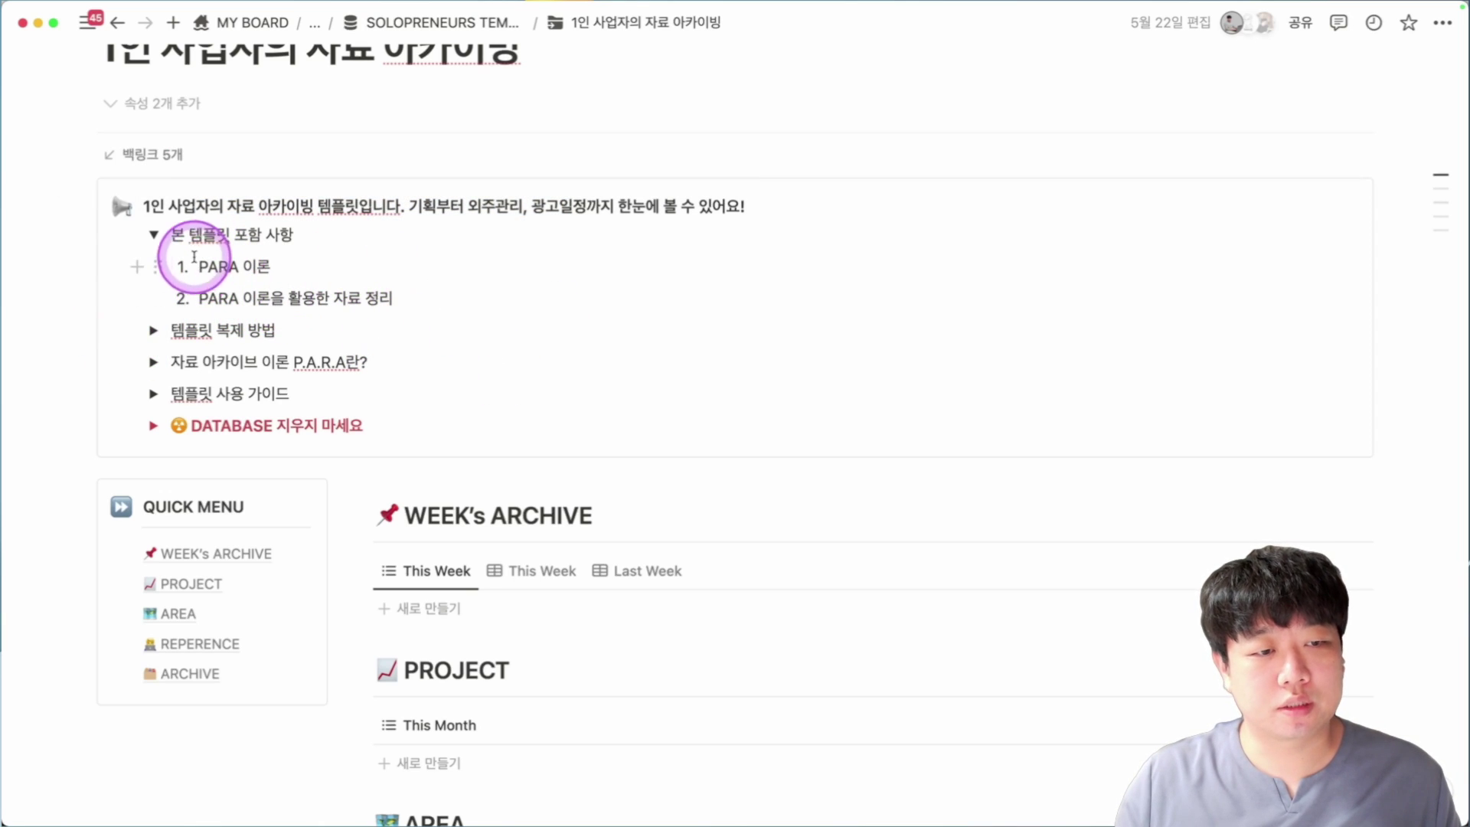
{"action": "left_click", "coordinate": [155, 235]}
{"action": "scroll", "coordinate": [407, 243], "scroll_direction": "down", "scroll_amount": 1}
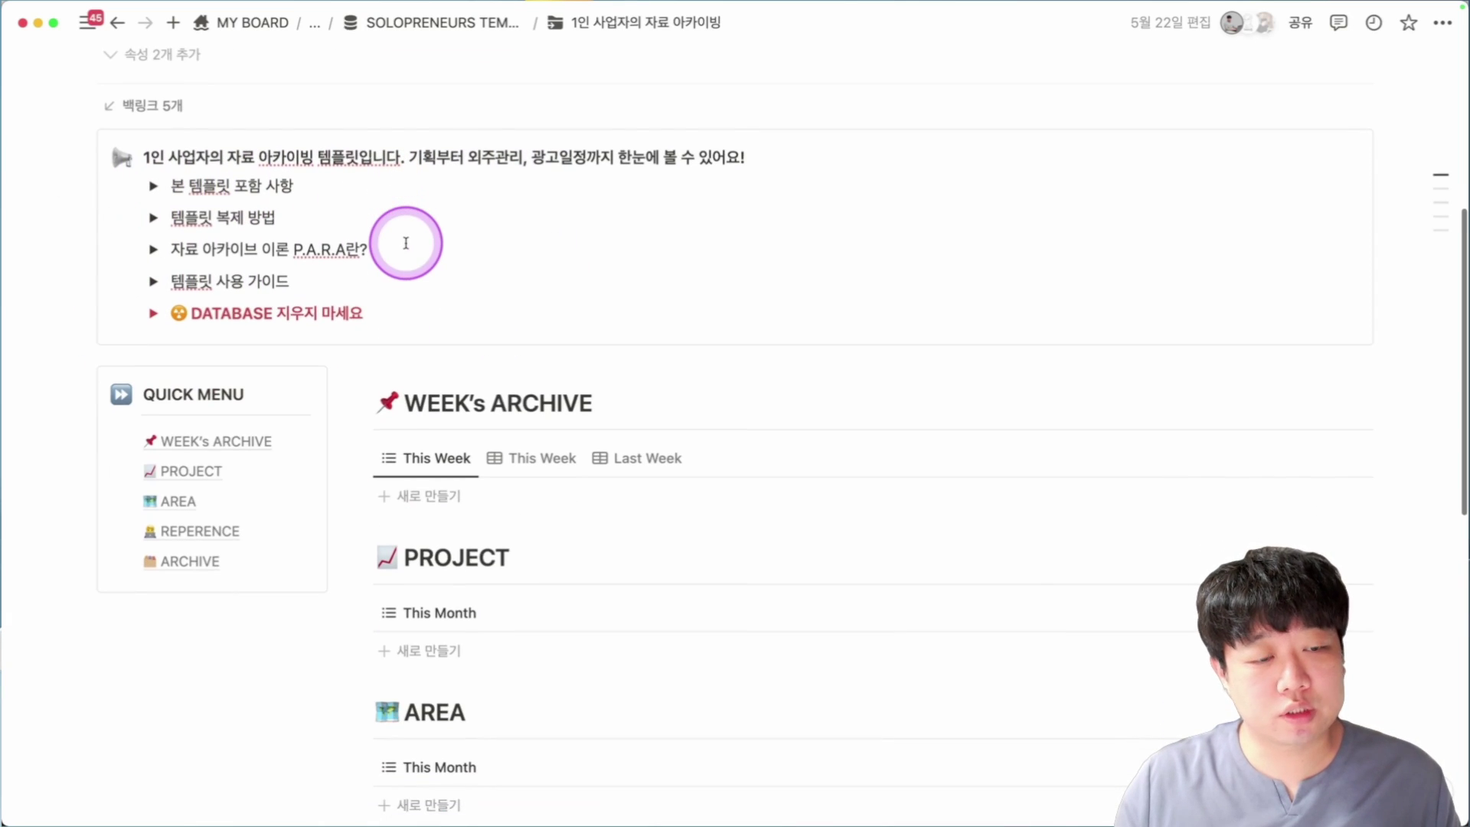
{"action": "left_click", "coordinate": [154, 249]}
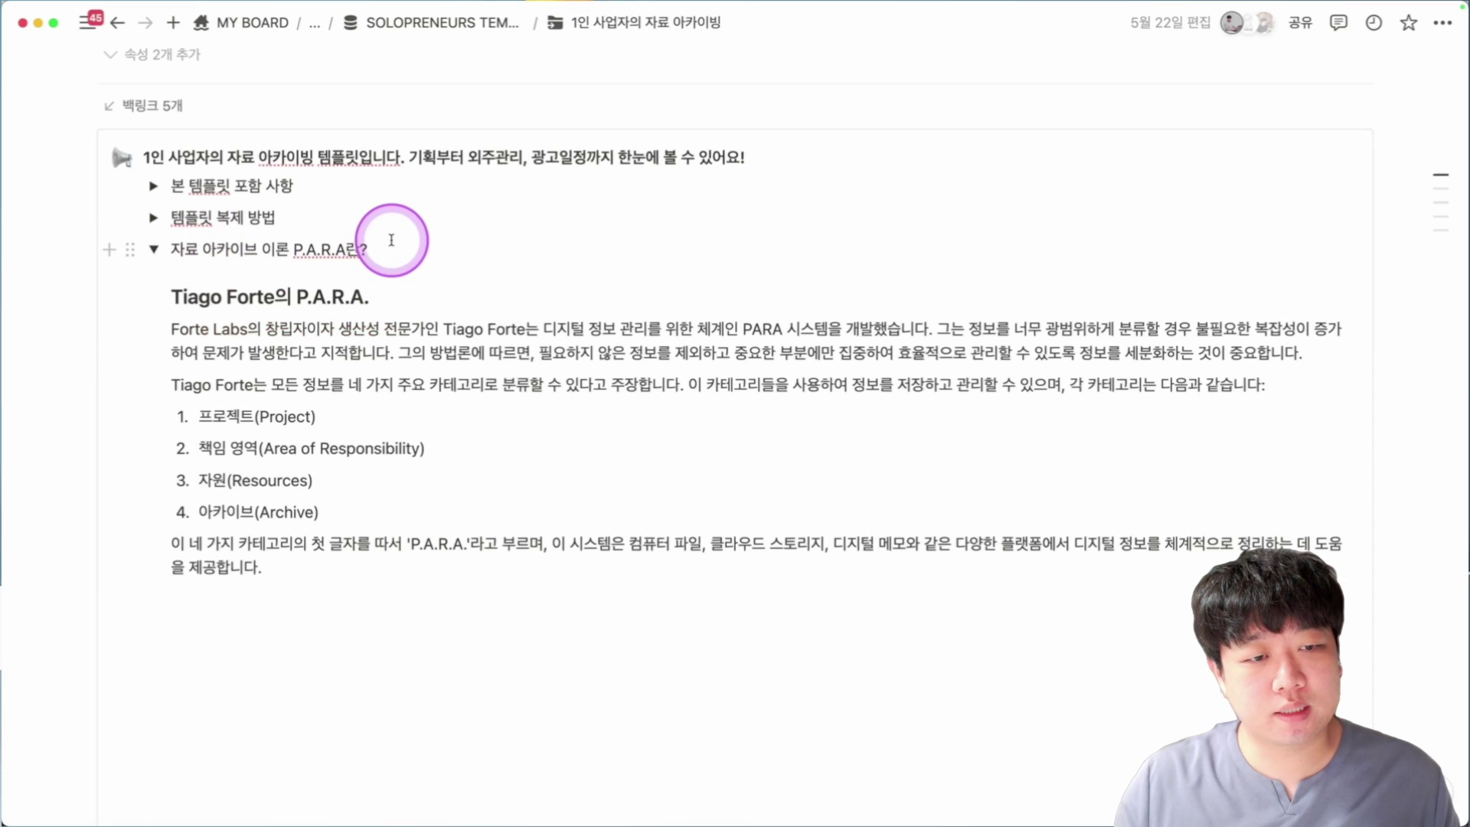
{"action": "scroll", "coordinate": [326, 256], "scroll_direction": "down", "scroll_amount": 1}
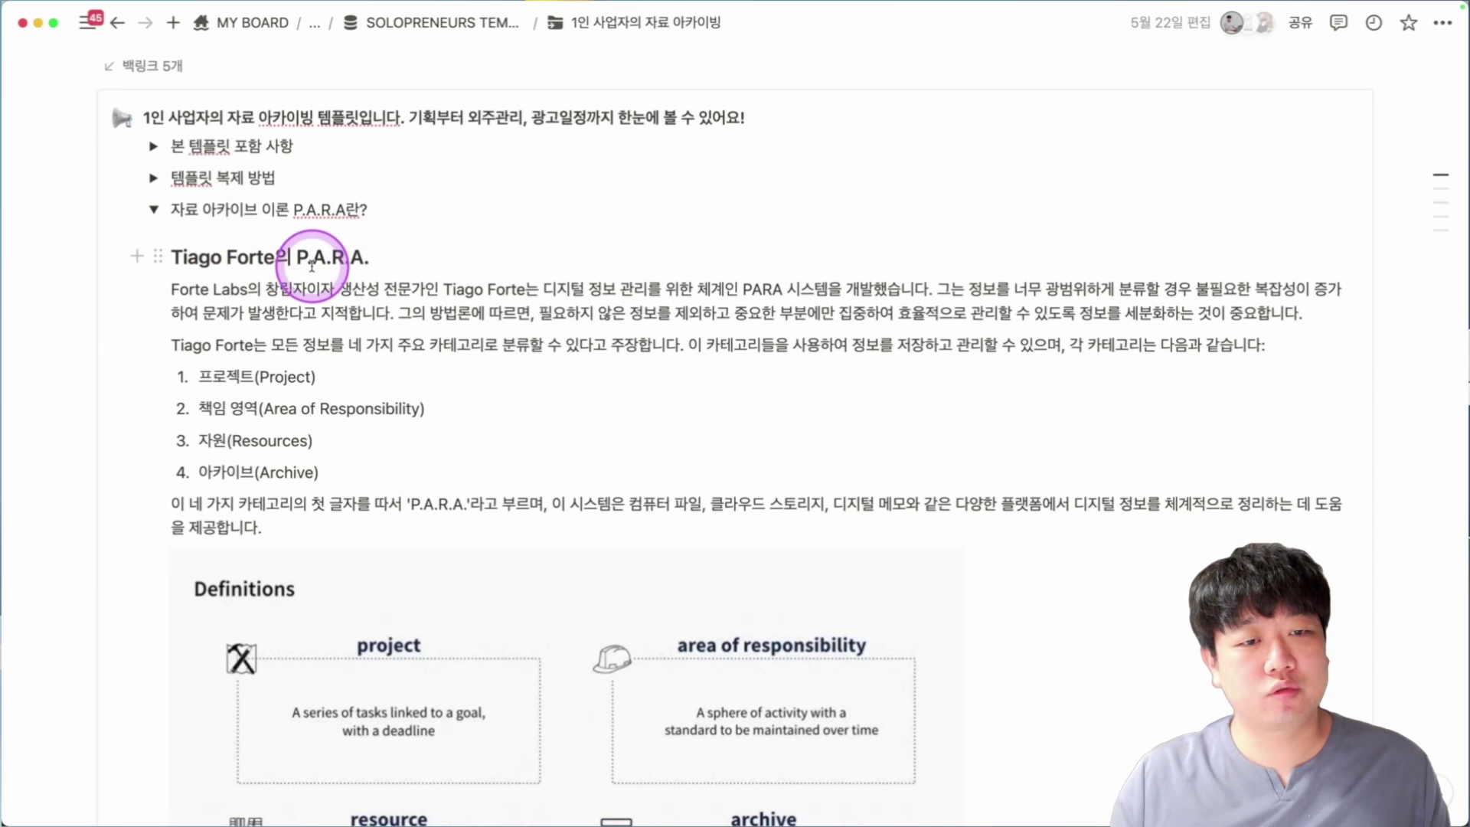
{"action": "scroll", "coordinate": [311, 265], "scroll_direction": "down", "scroll_amount": 1}
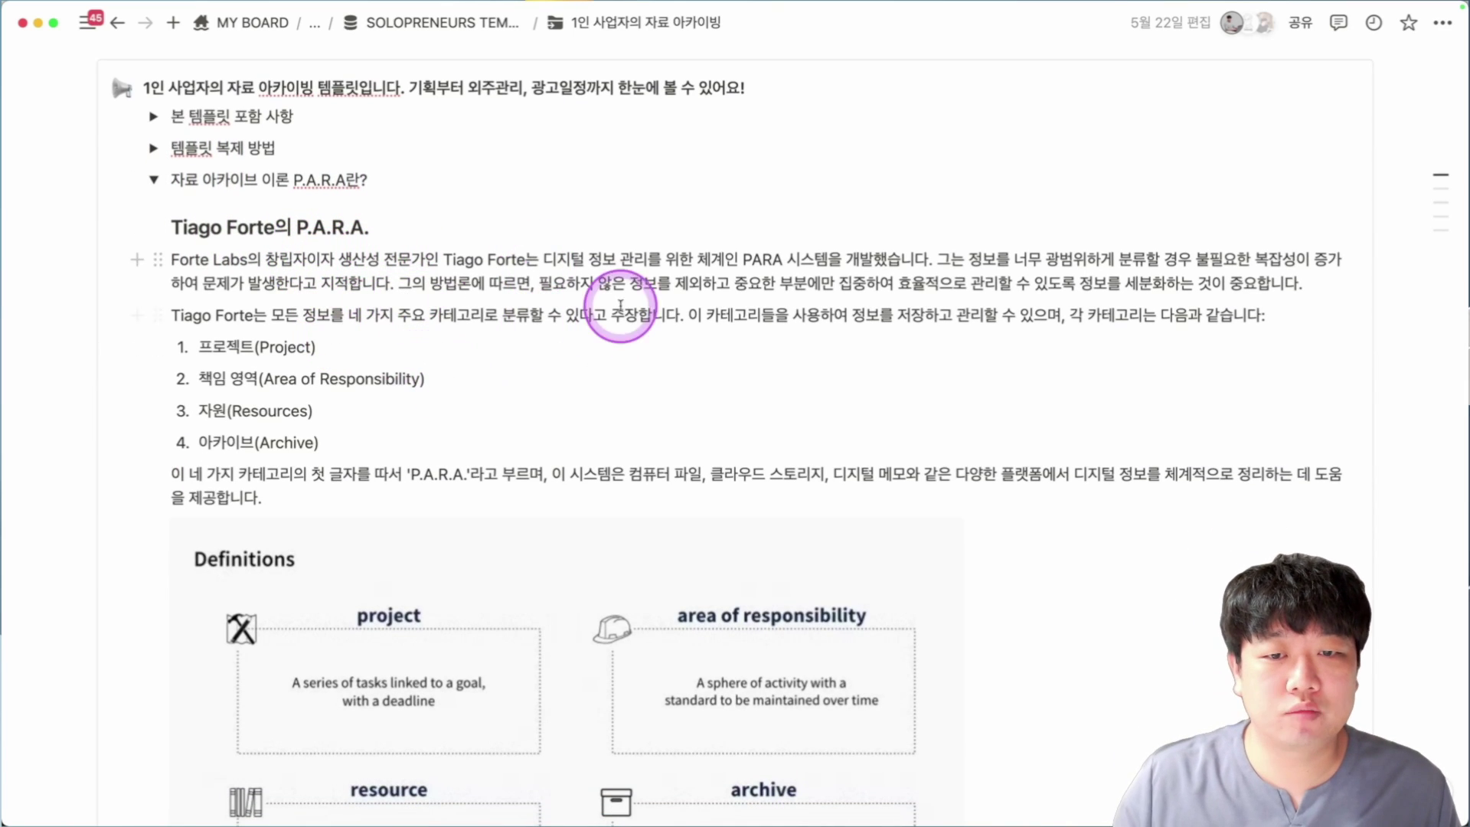
{"action": "left_click_drag", "start_coordinate": [601, 258], "coordinate": [750, 257]}
{"action": "scroll", "coordinate": [957, 260], "scroll_direction": "down", "scroll_amount": 1}
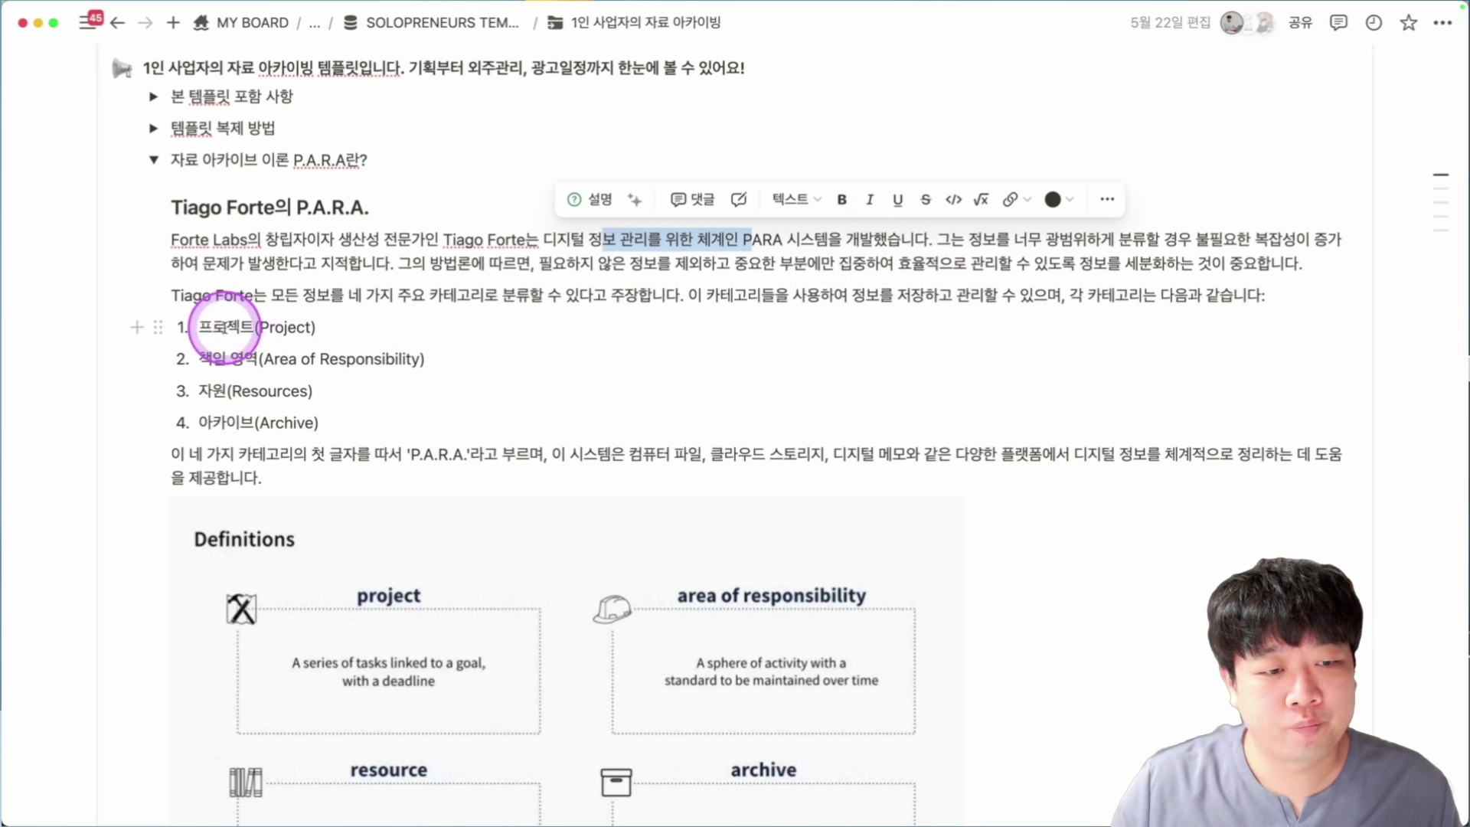
{"action": "left_click_drag", "start_coordinate": [215, 327], "coordinate": [374, 360]}
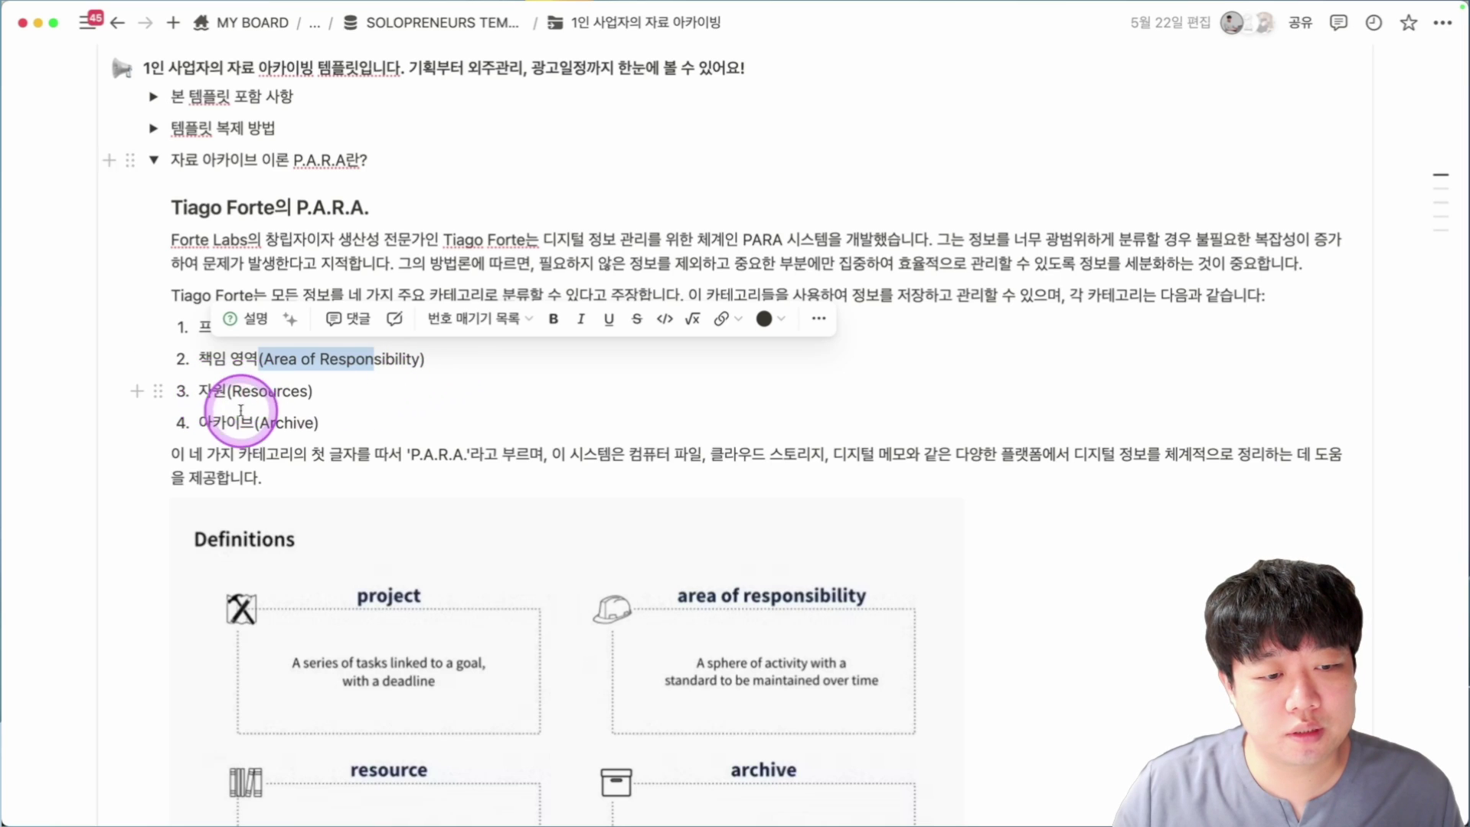
{"action": "left_click", "coordinate": [210, 422]}
{"action": "scroll", "coordinate": [429, 322], "scroll_direction": "down", "scroll_amount": 1}
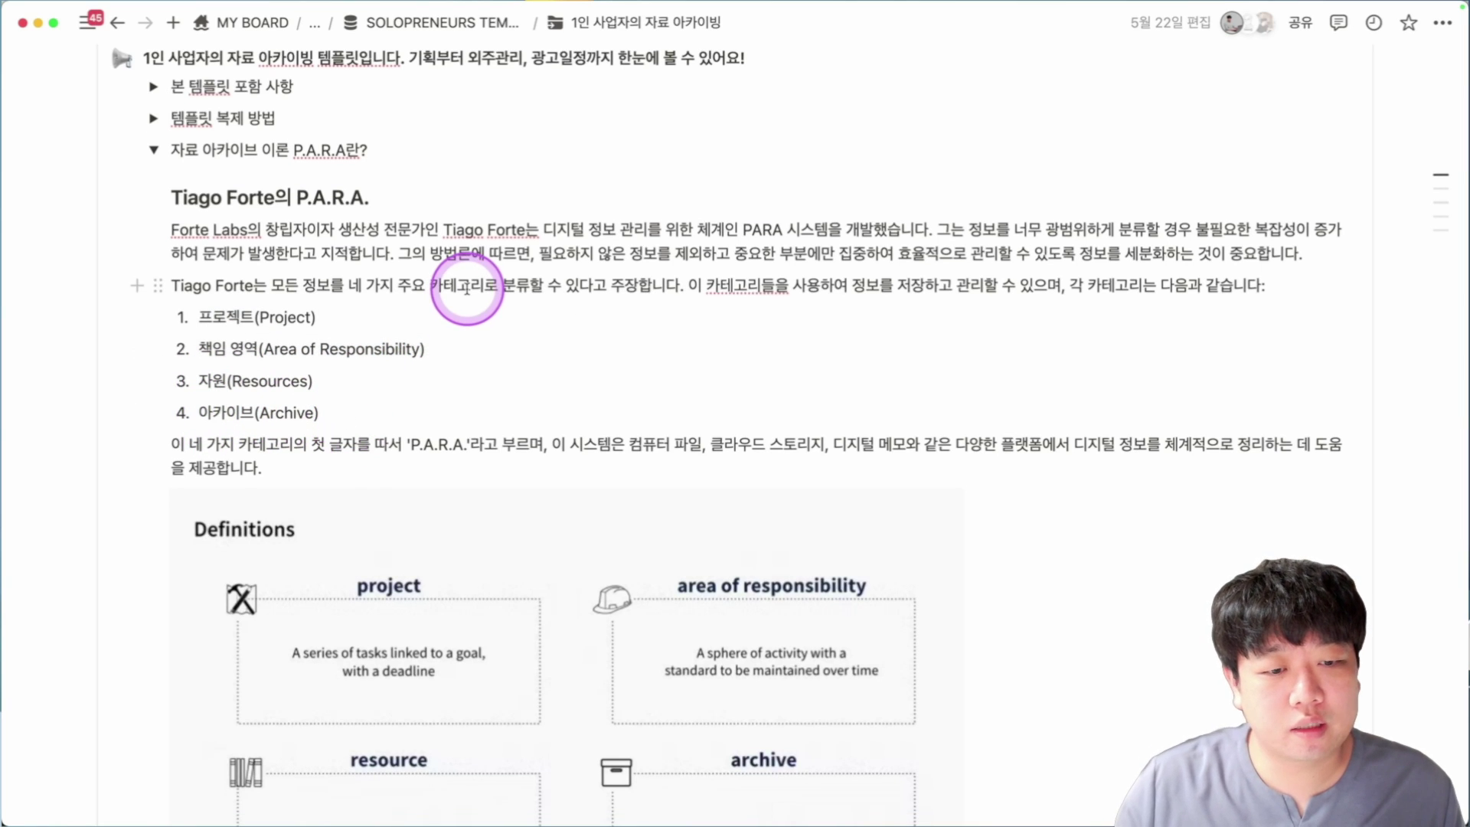
{"action": "scroll", "coordinate": [468, 289], "scroll_direction": "down", "scroll_amount": 5}
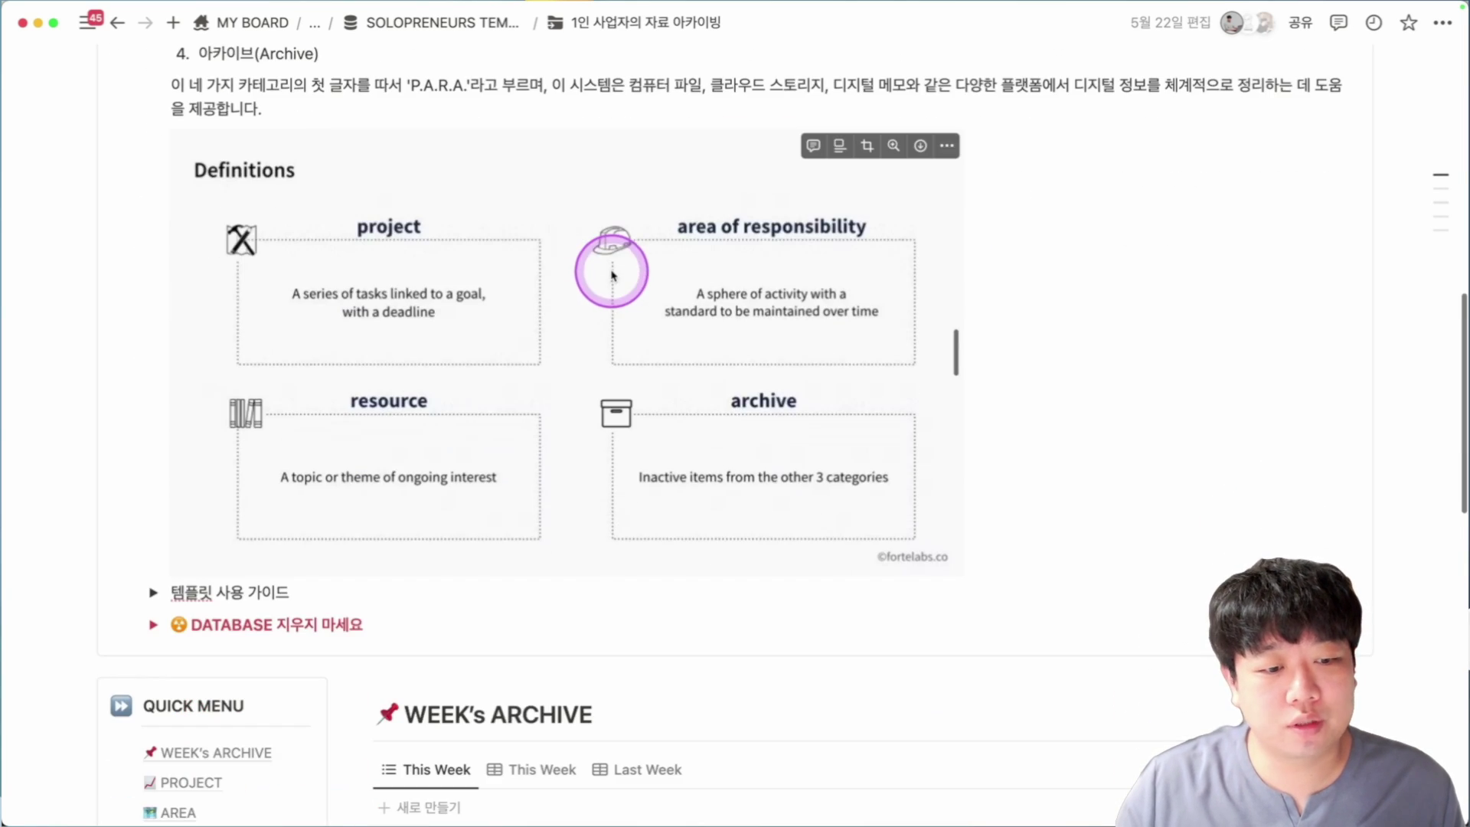
{"action": "scroll", "coordinate": [426, 306], "scroll_direction": "up", "scroll_amount": 4}
{"action": "scroll", "coordinate": [427, 307], "scroll_direction": "up", "scroll_amount": 1}
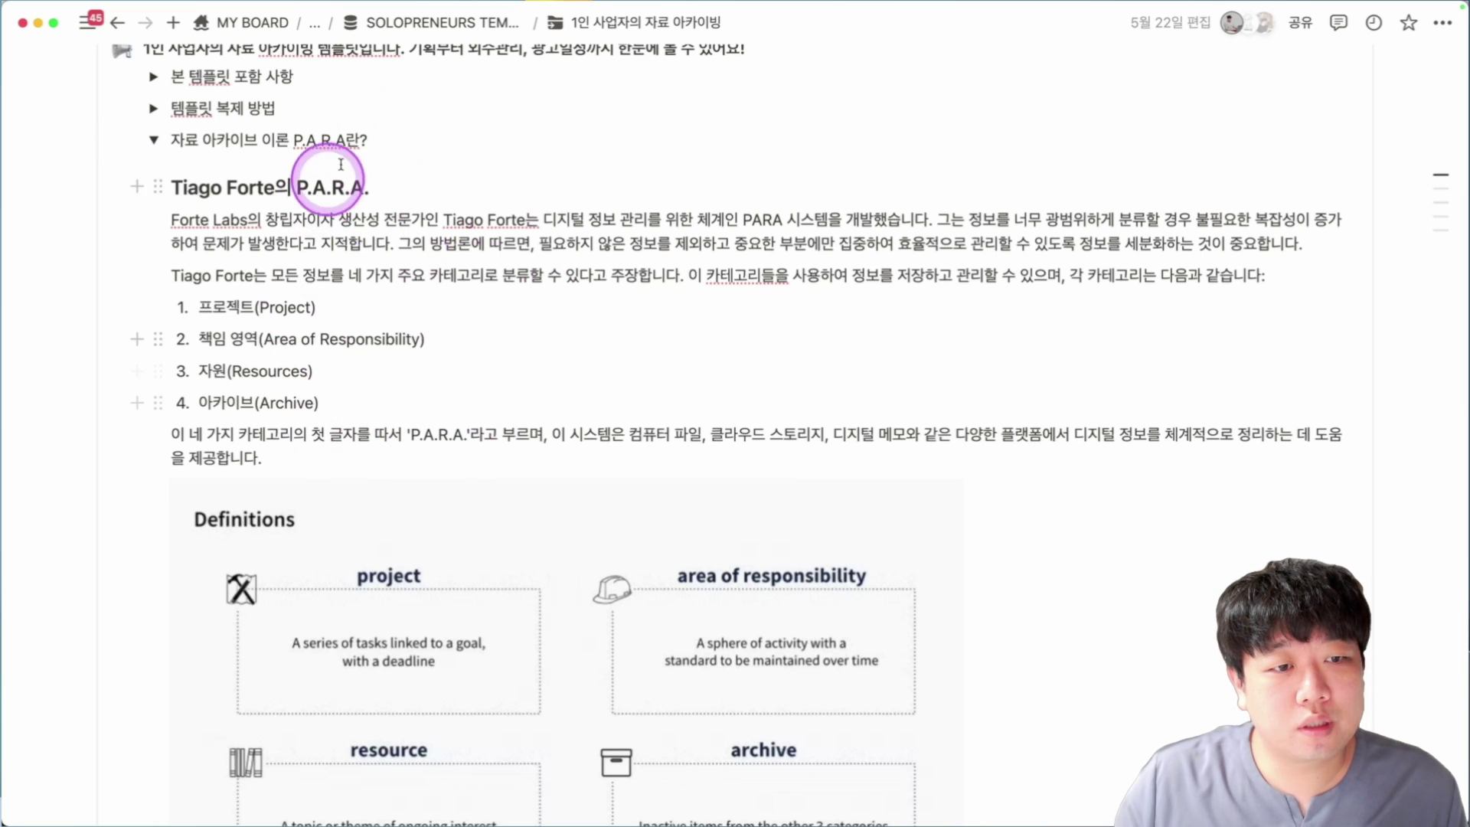
{"action": "scroll", "coordinate": [567, 234], "scroll_direction": "down", "scroll_amount": 1}
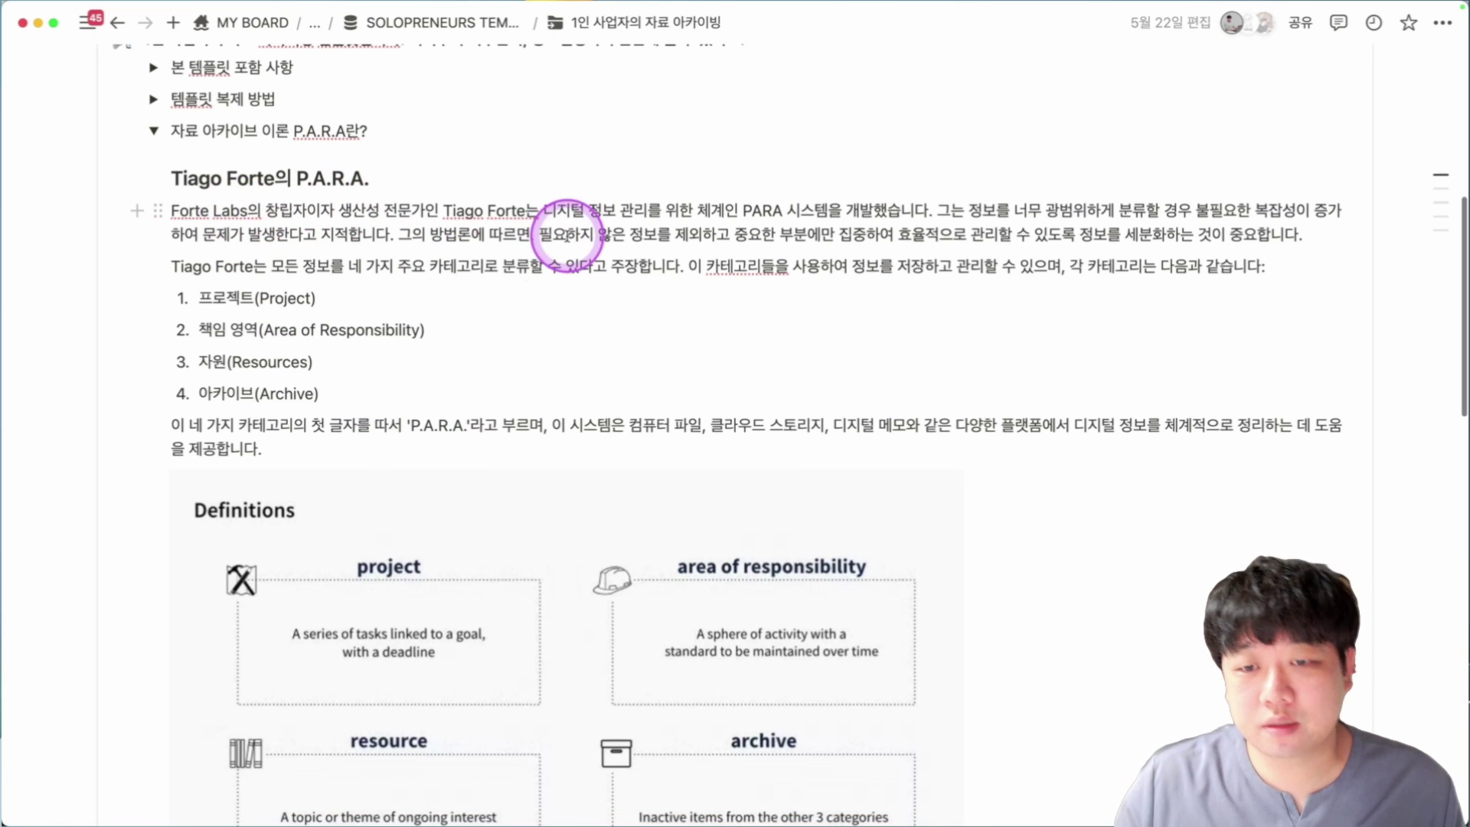
{"action": "scroll", "coordinate": [548, 313], "scroll_direction": "down", "scroll_amount": 7}
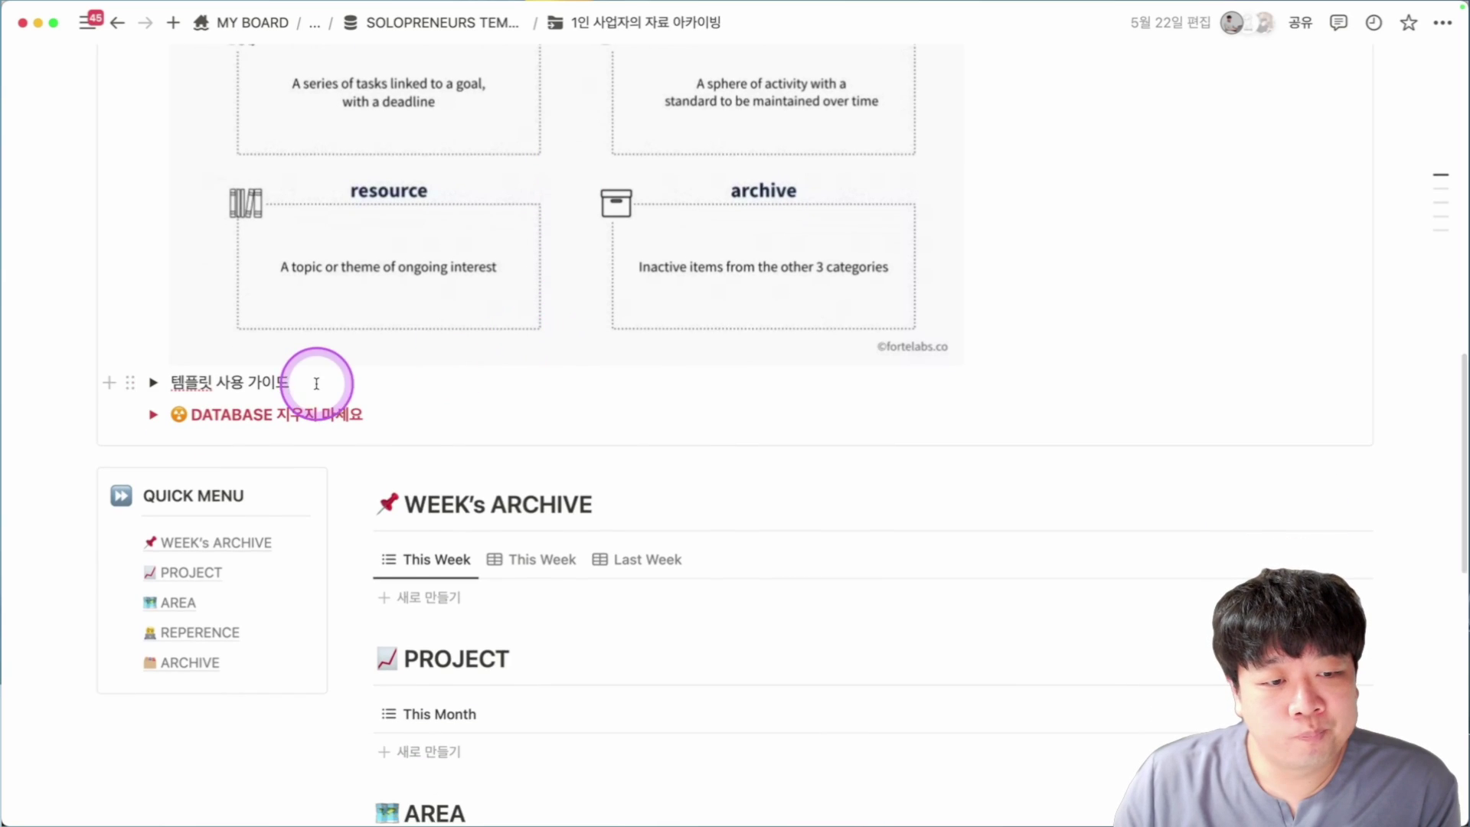
{"action": "scroll", "coordinate": [506, 231], "scroll_direction": "up", "scroll_amount": 1}
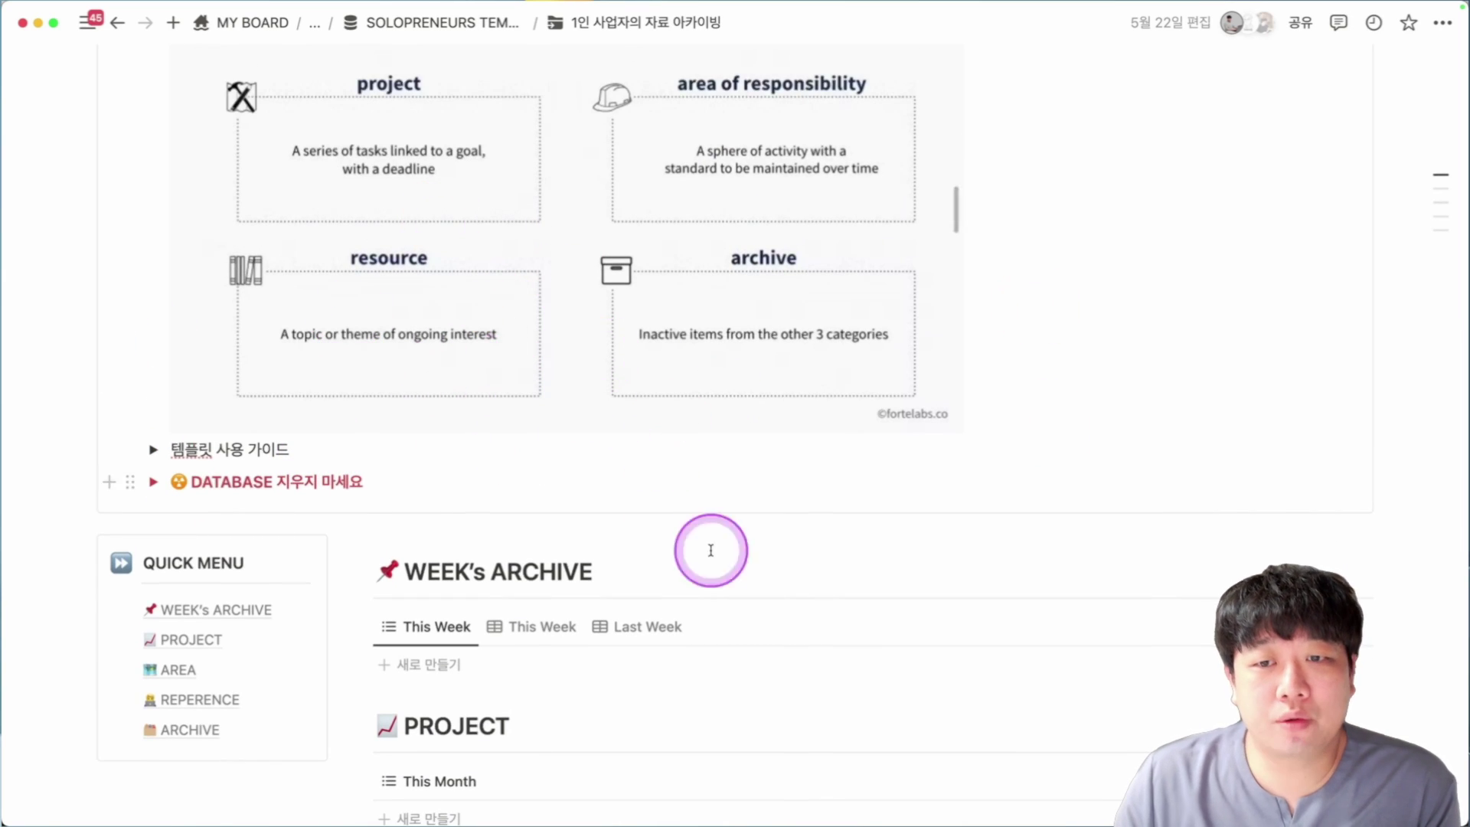
Switch WEEK's ARCHIVE between its This Week and Last Week views, ending on This Week.
{"action": "scroll", "coordinate": [329, 356], "scroll_direction": "down", "scroll_amount": 4}
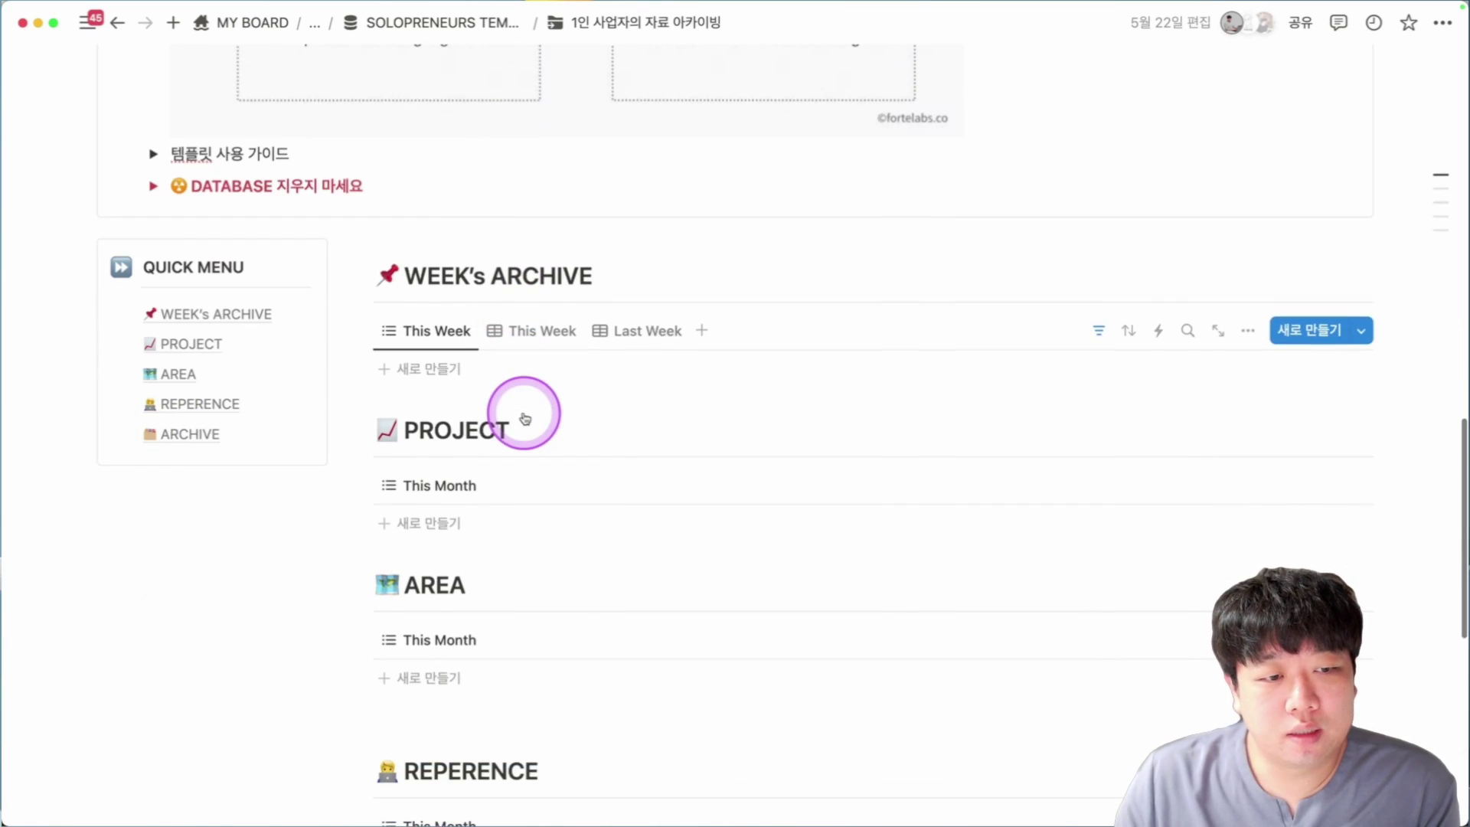
{"action": "scroll", "coordinate": [310, 381], "scroll_direction": "down", "scroll_amount": 2}
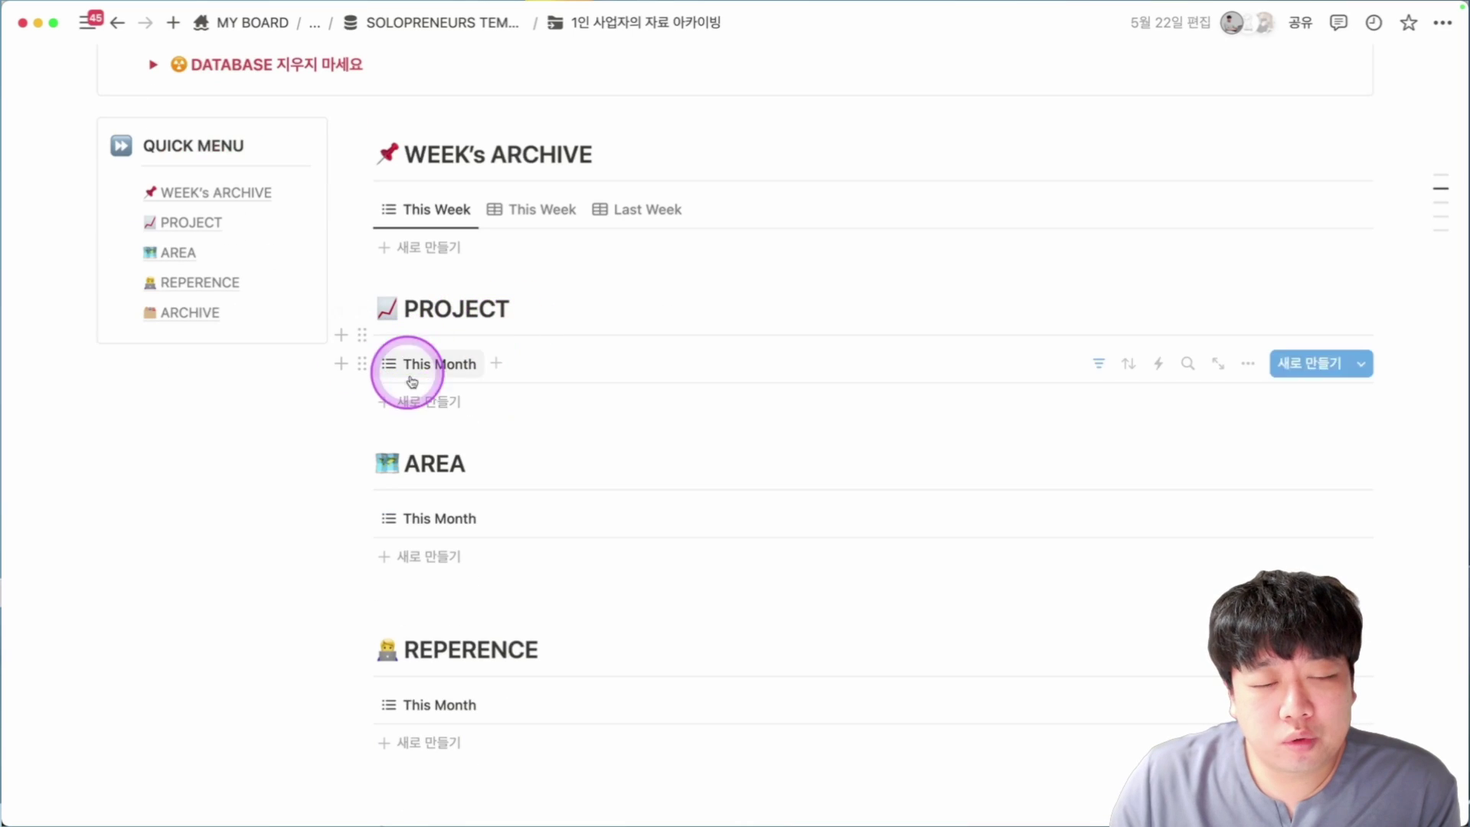
{"action": "scroll", "coordinate": [611, 396], "scroll_direction": "down", "scroll_amount": 5}
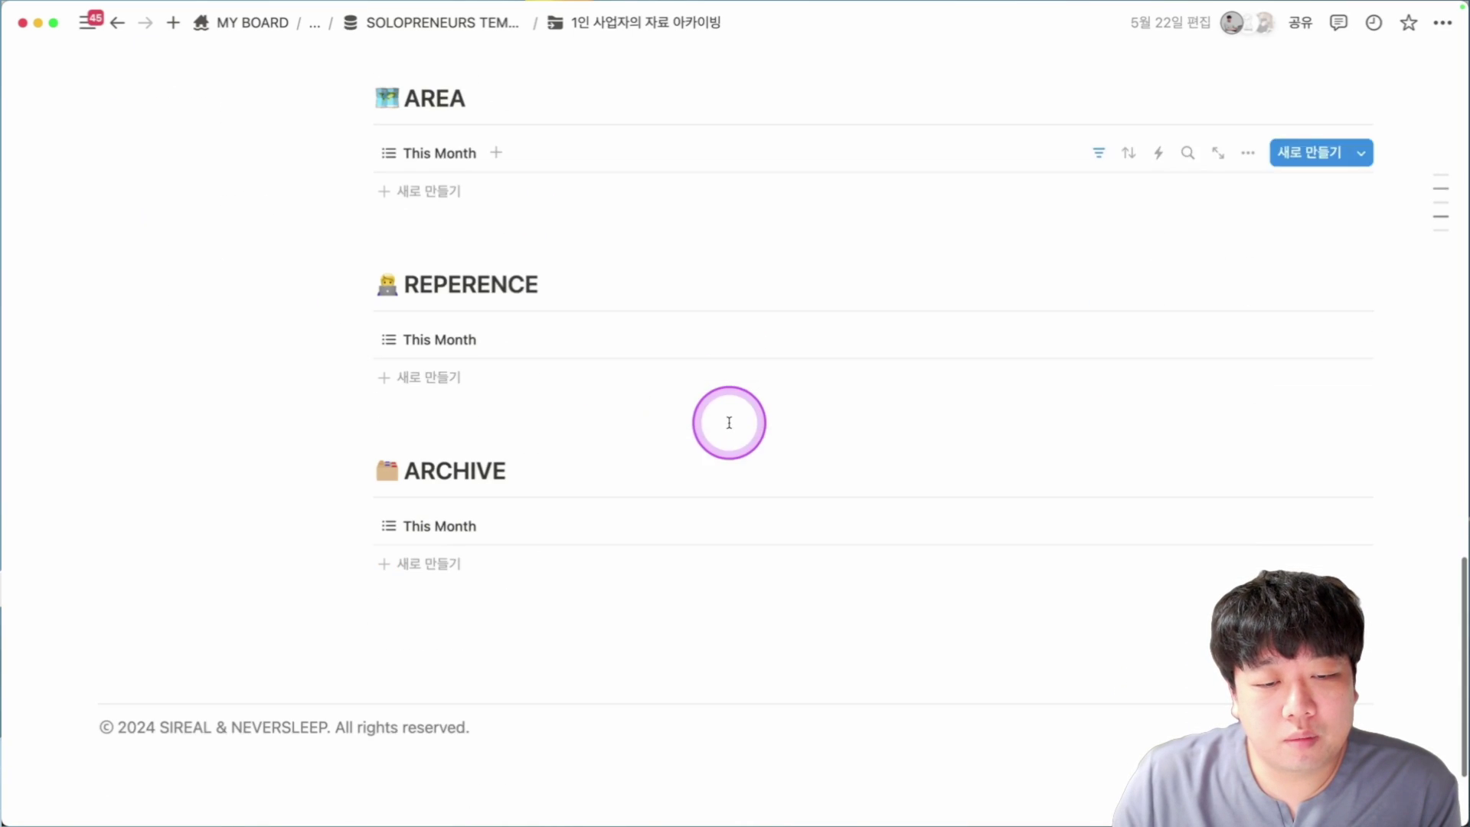
{"action": "scroll", "coordinate": [666, 509], "scroll_direction": "up", "scroll_amount": 5}
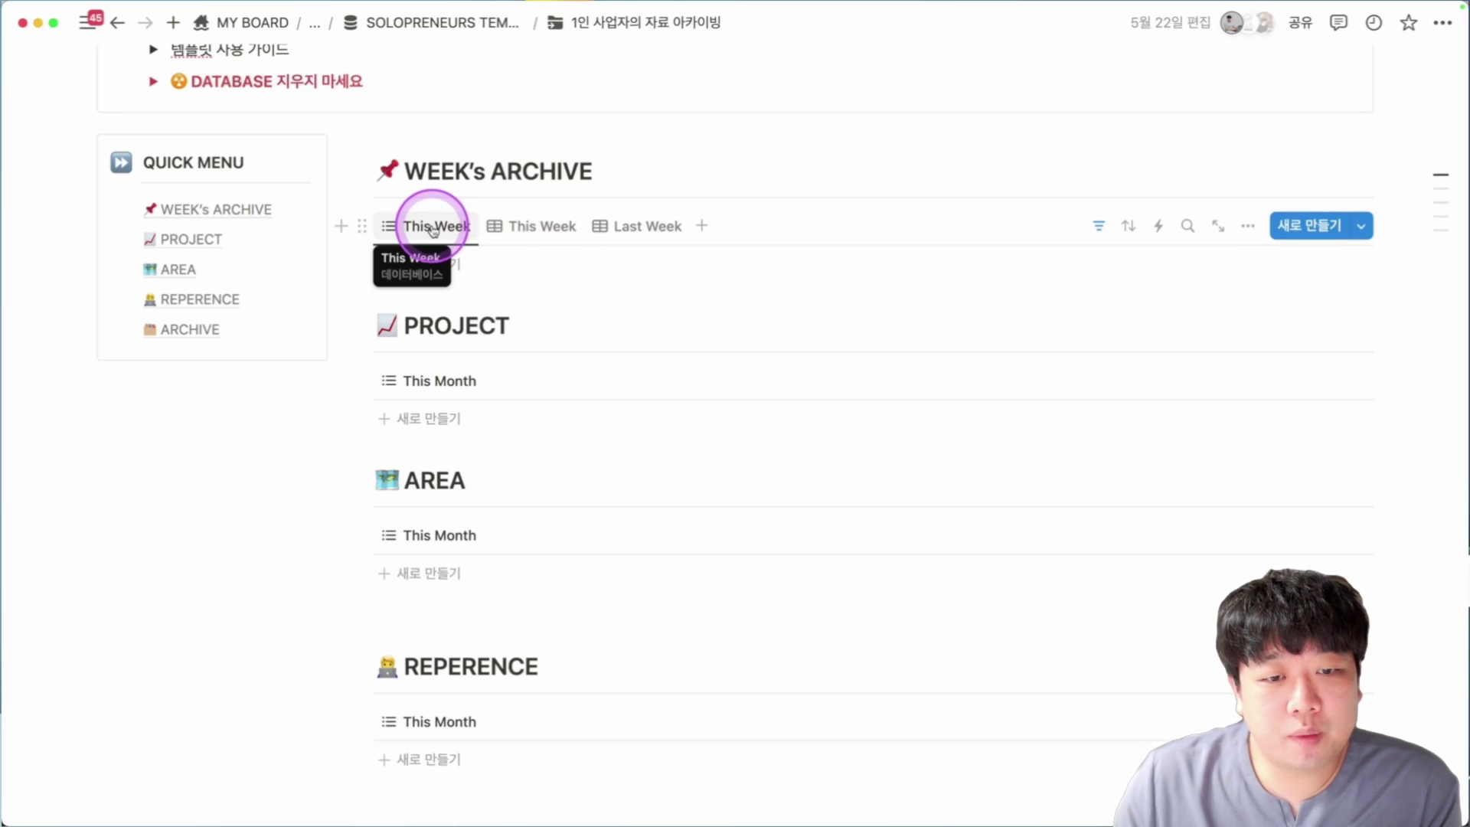
{"action": "left_click", "coordinate": [532, 228]}
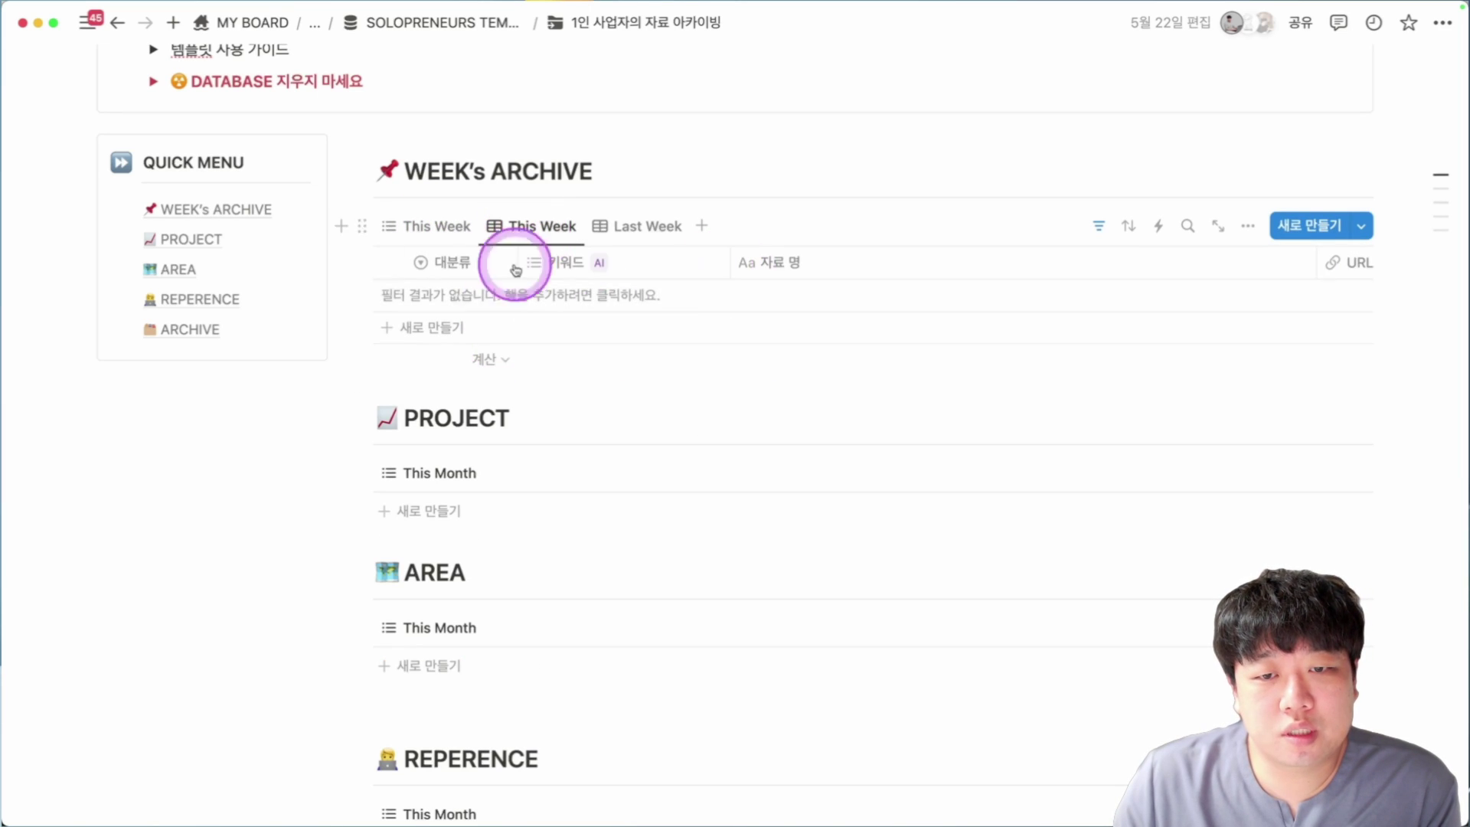
{"action": "left_click", "coordinate": [629, 226]}
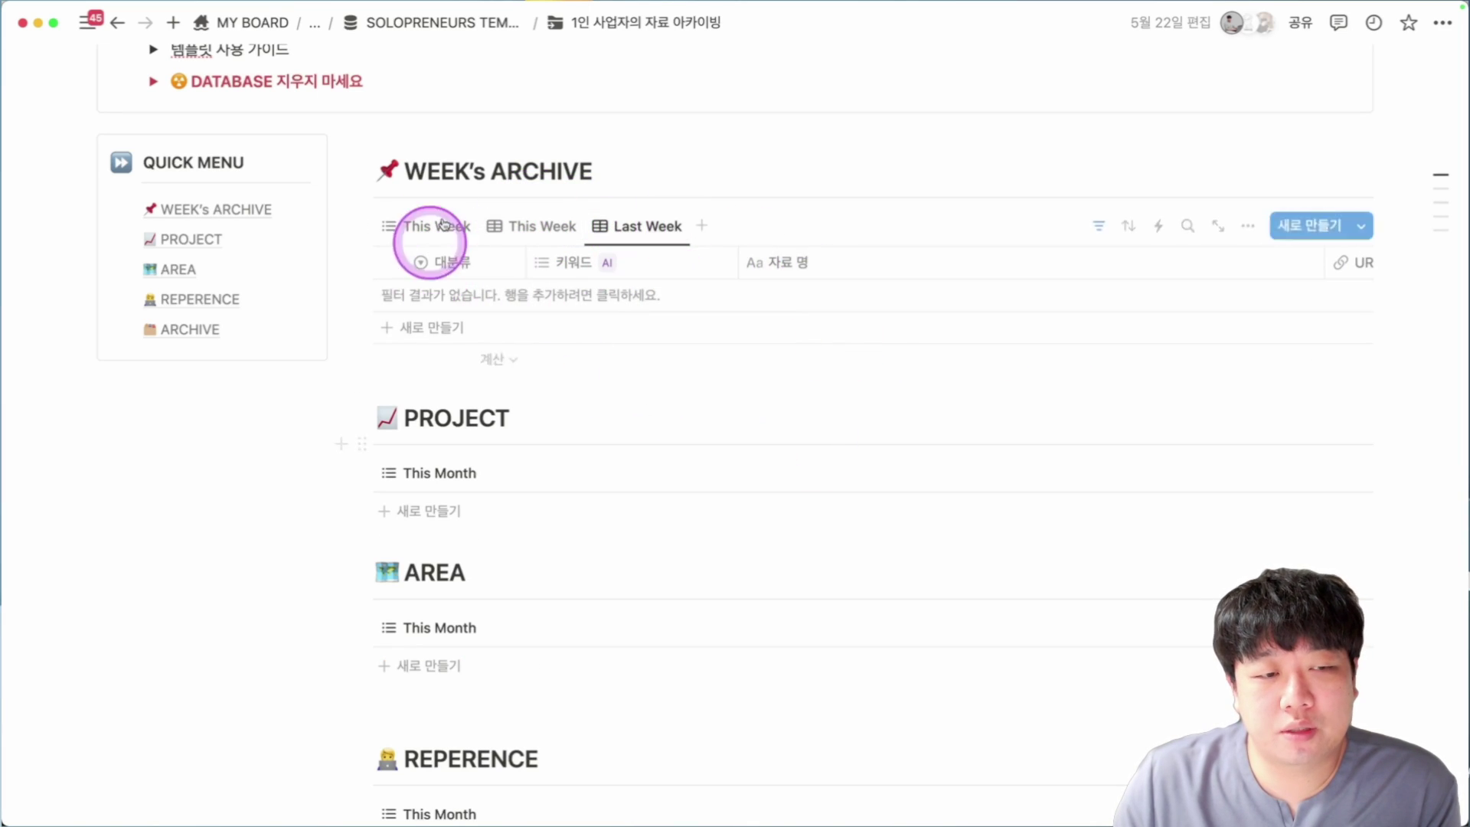
{"action": "scroll", "coordinate": [577, 411], "scroll_direction": "down", "scroll_amount": 2}
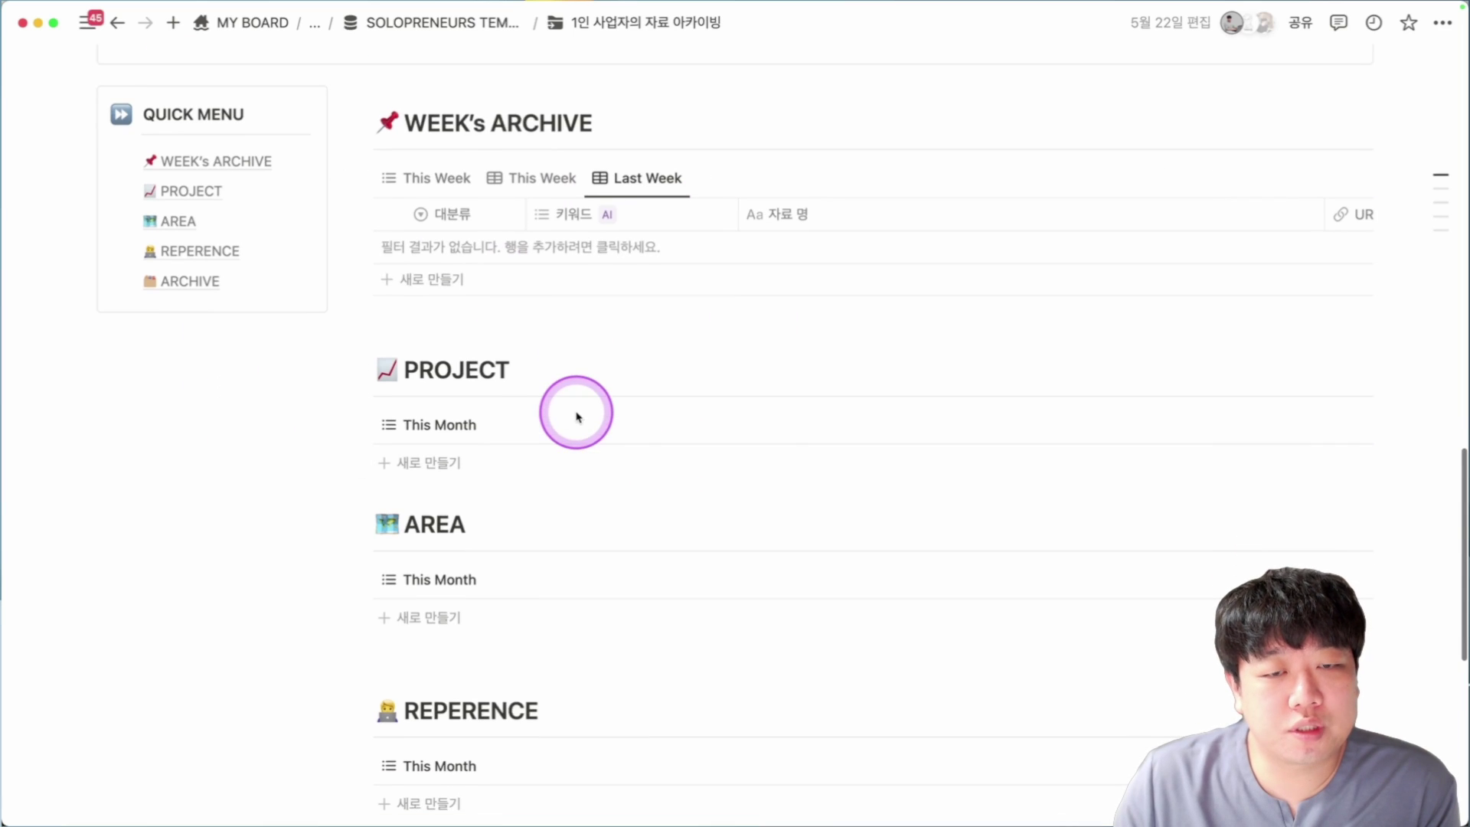
{"action": "scroll", "coordinate": [658, 433], "scroll_direction": "down", "scroll_amount": 1}
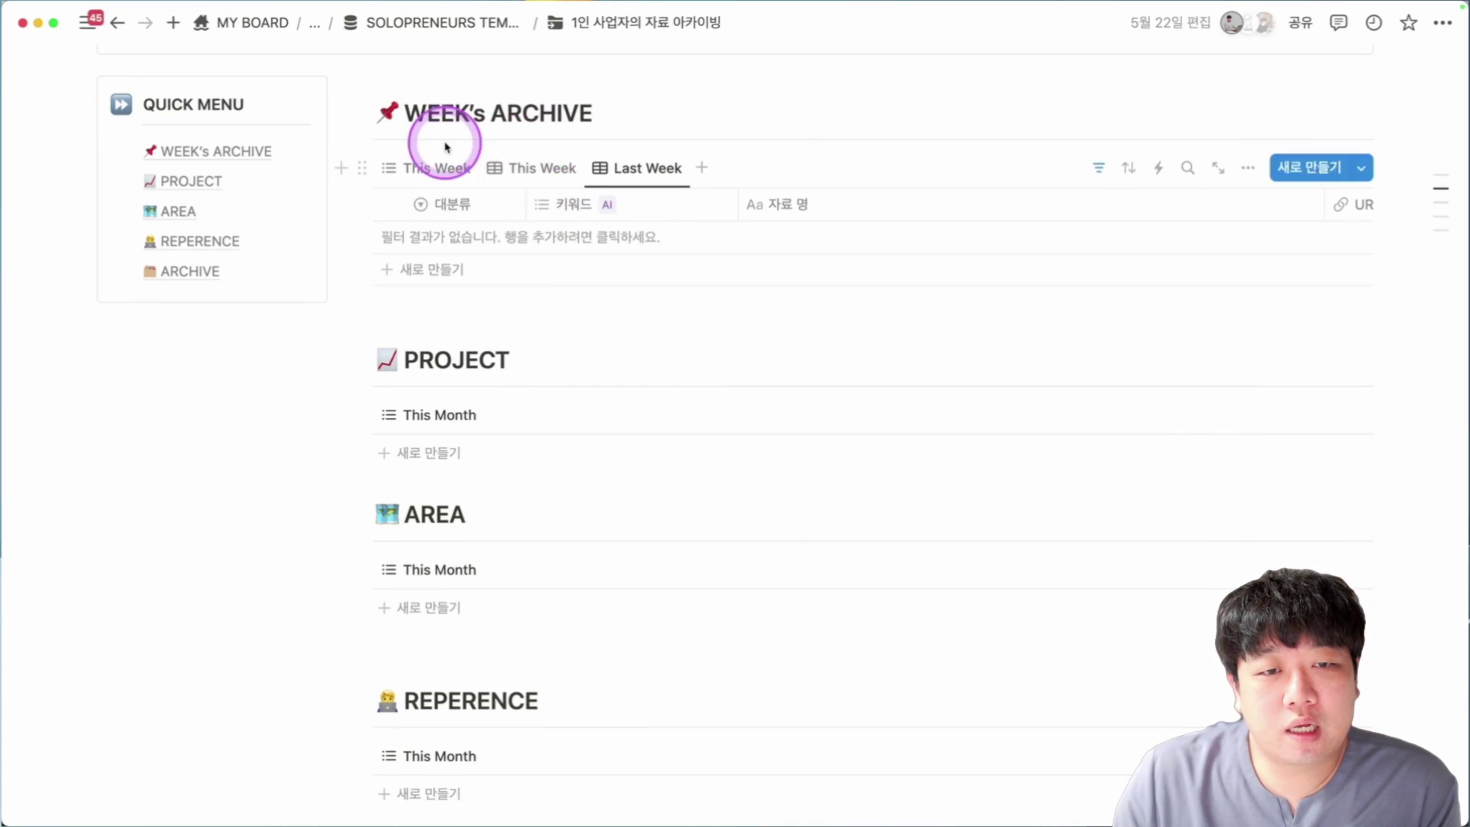
{"action": "left_click", "coordinate": [436, 167]}
Scroll through the PROJECT to ARCHIVE databases, then switch to the sireal.co Chrome tab.
{"action": "scroll", "coordinate": [686, 170], "scroll_direction": "down", "scroll_amount": 5}
{"action": "scroll", "coordinate": [446, 186], "scroll_direction": "up", "scroll_amount": 2}
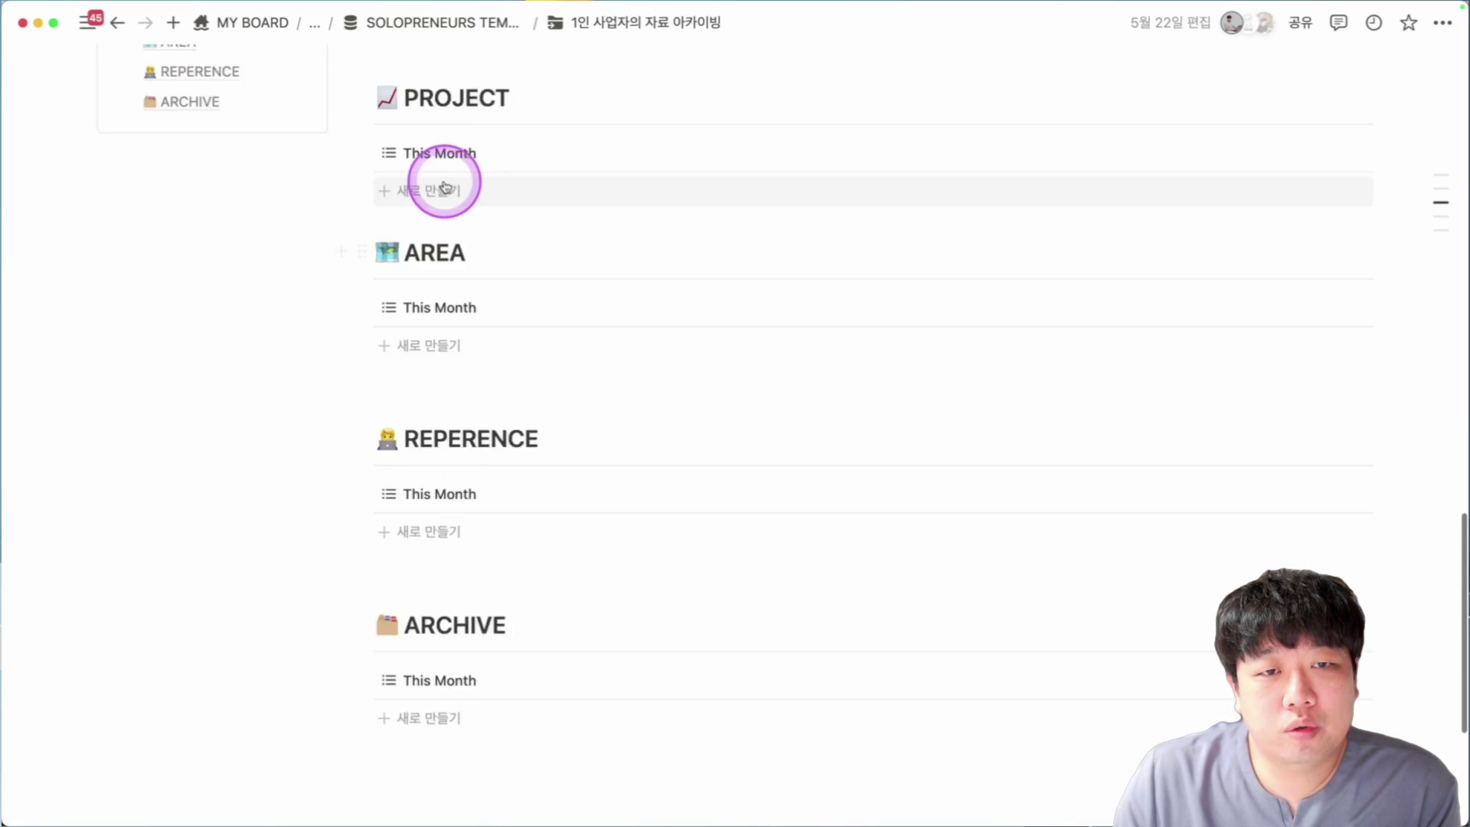
{"action": "scroll", "coordinate": [414, 207], "scroll_direction": "up", "scroll_amount": 2}
{"action": "scroll", "coordinate": [460, 375], "scroll_direction": "down", "scroll_amount": 1}
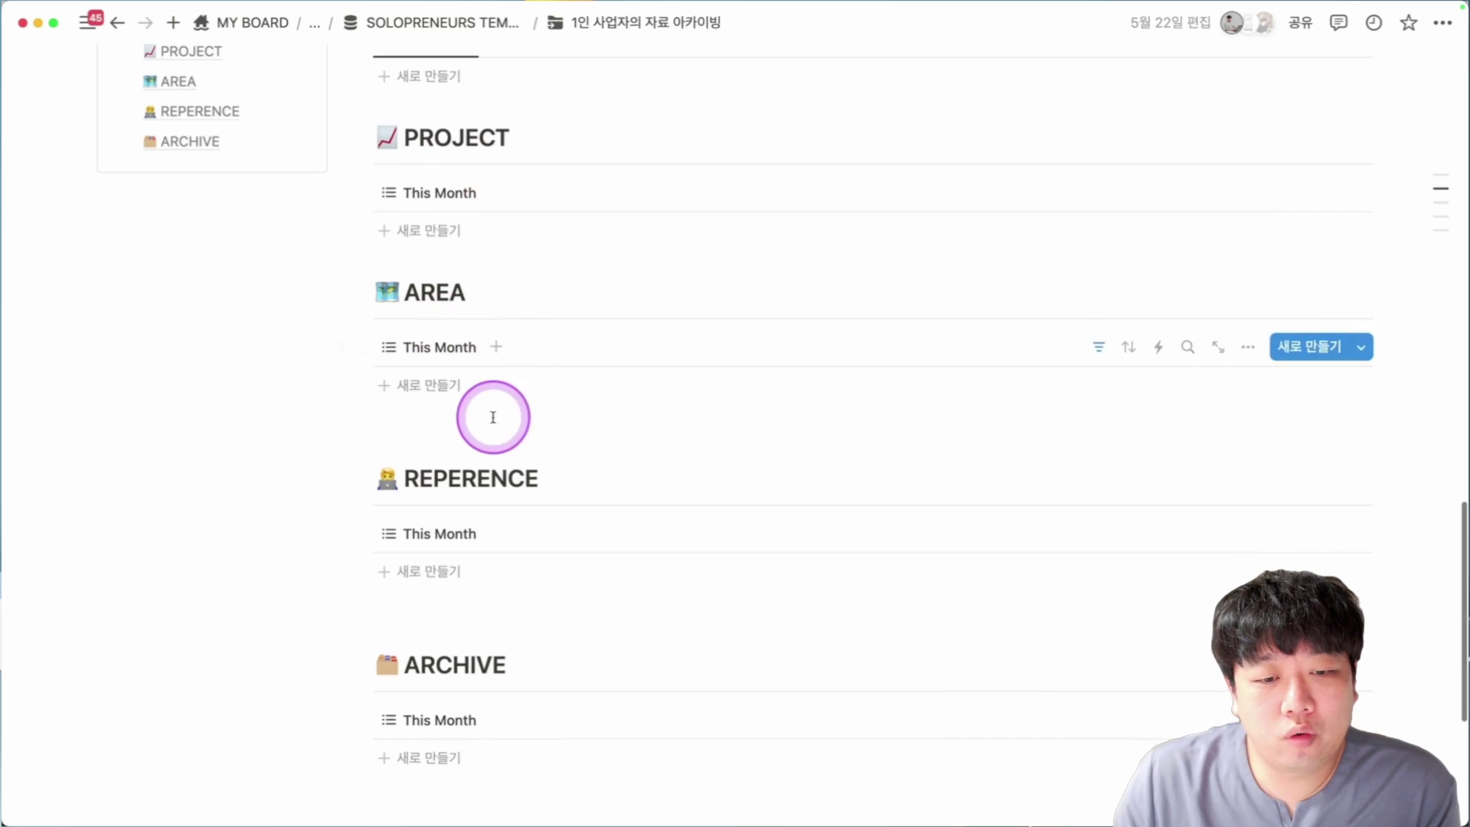
{"action": "scroll", "coordinate": [651, 482], "scroll_direction": "down", "scroll_amount": 3}
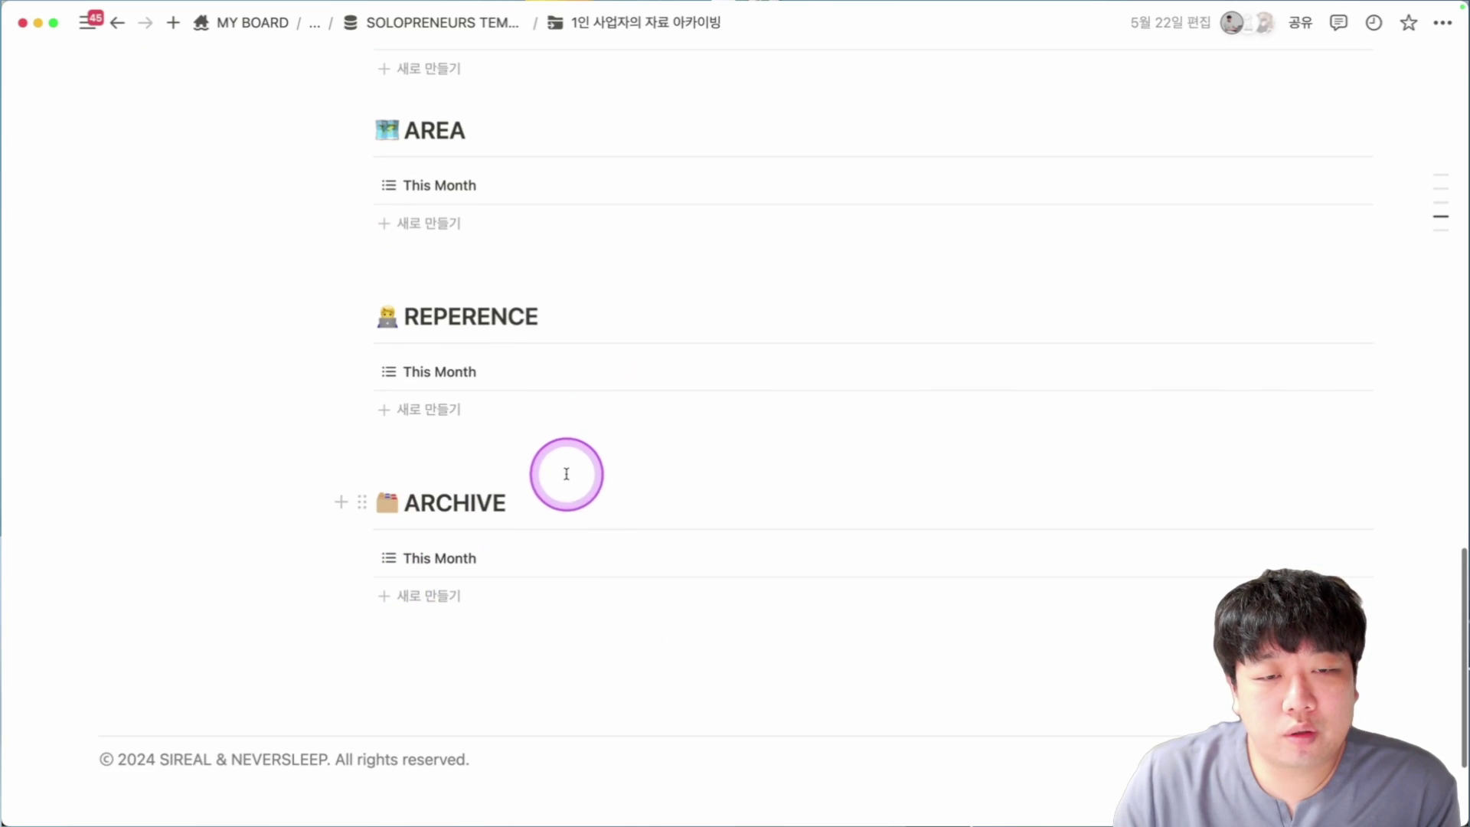
{"action": "scroll", "coordinate": [566, 474], "scroll_direction": "up", "scroll_amount": 8}
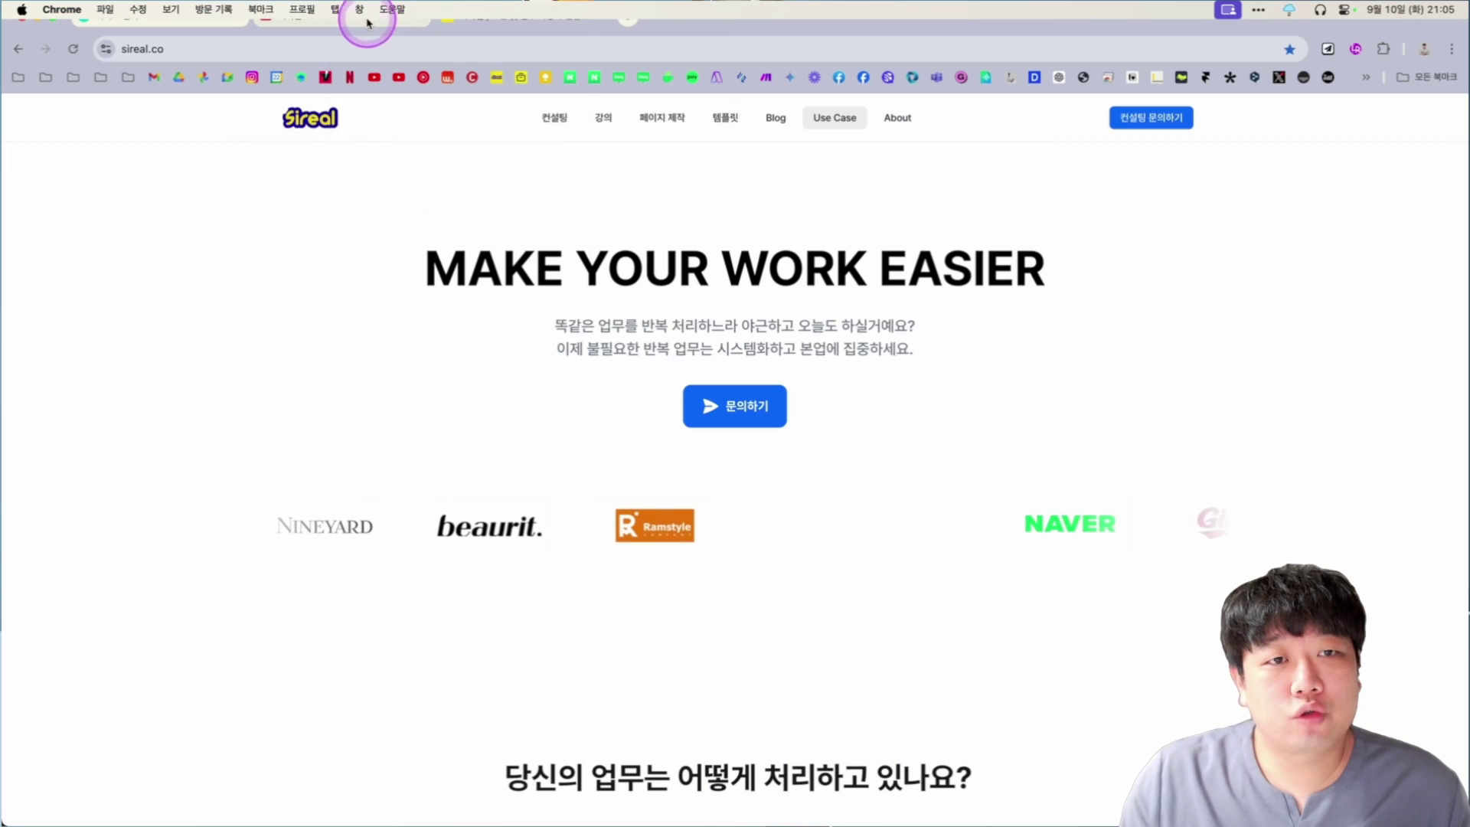
{"action": "left_click", "coordinate": [302, 9]}
Search the Sireal YouTube channel for 독서 기록 instead of 대시보드.
{"action": "key", "text": "Escape"}
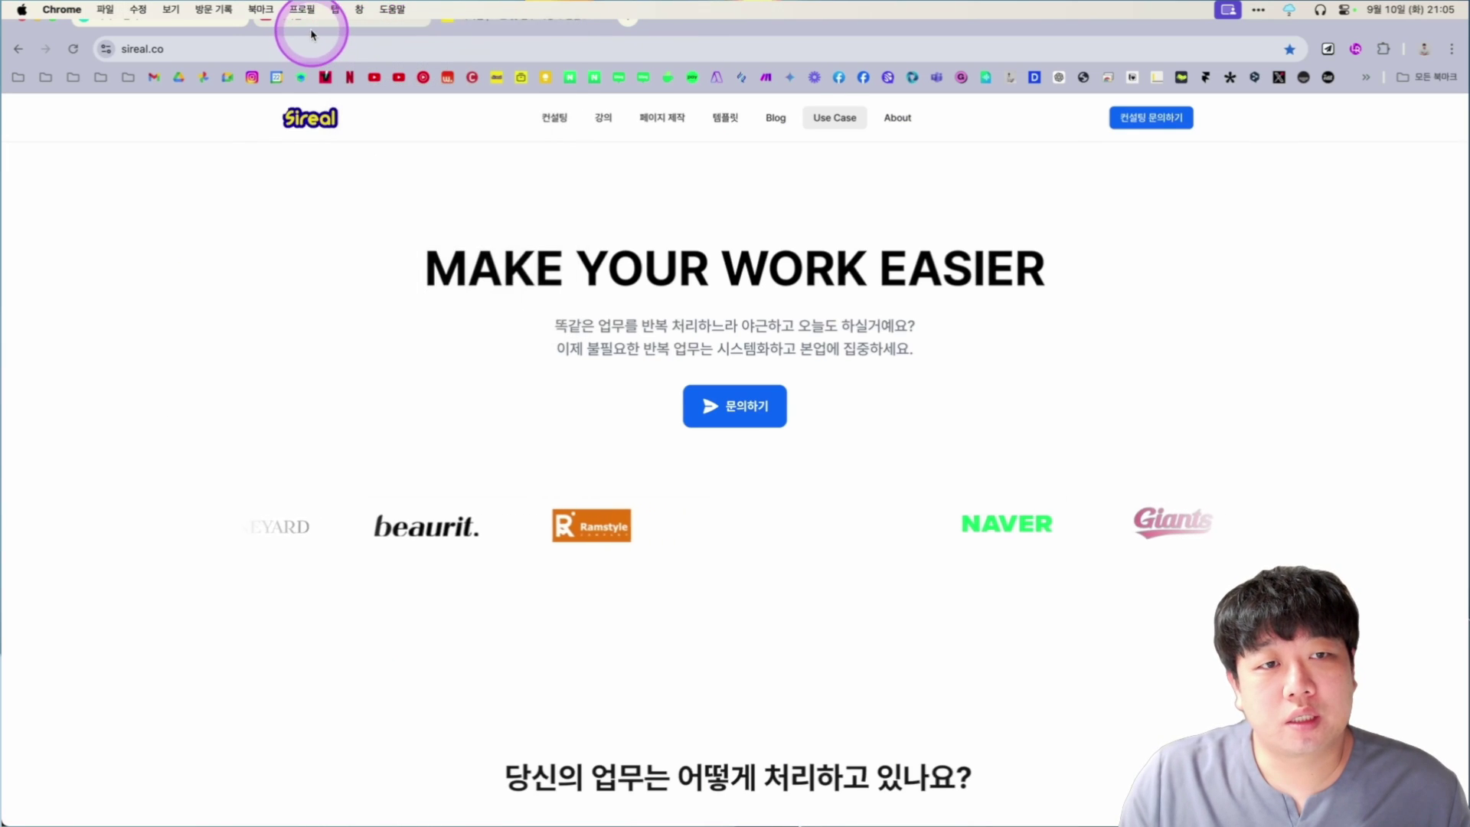
{"action": "left_click", "coordinate": [311, 34]}
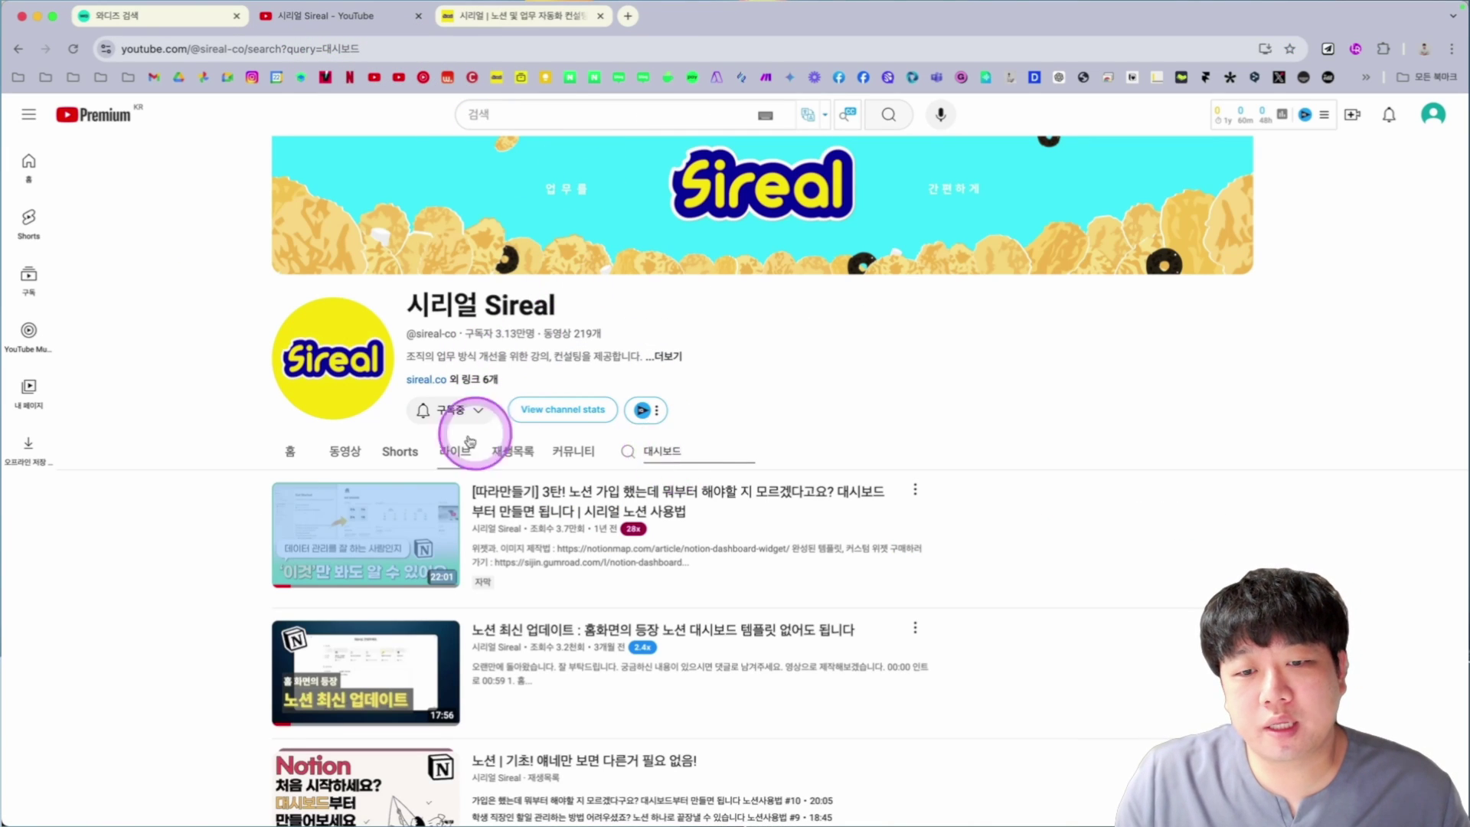
{"action": "left_click", "coordinate": [711, 447]}
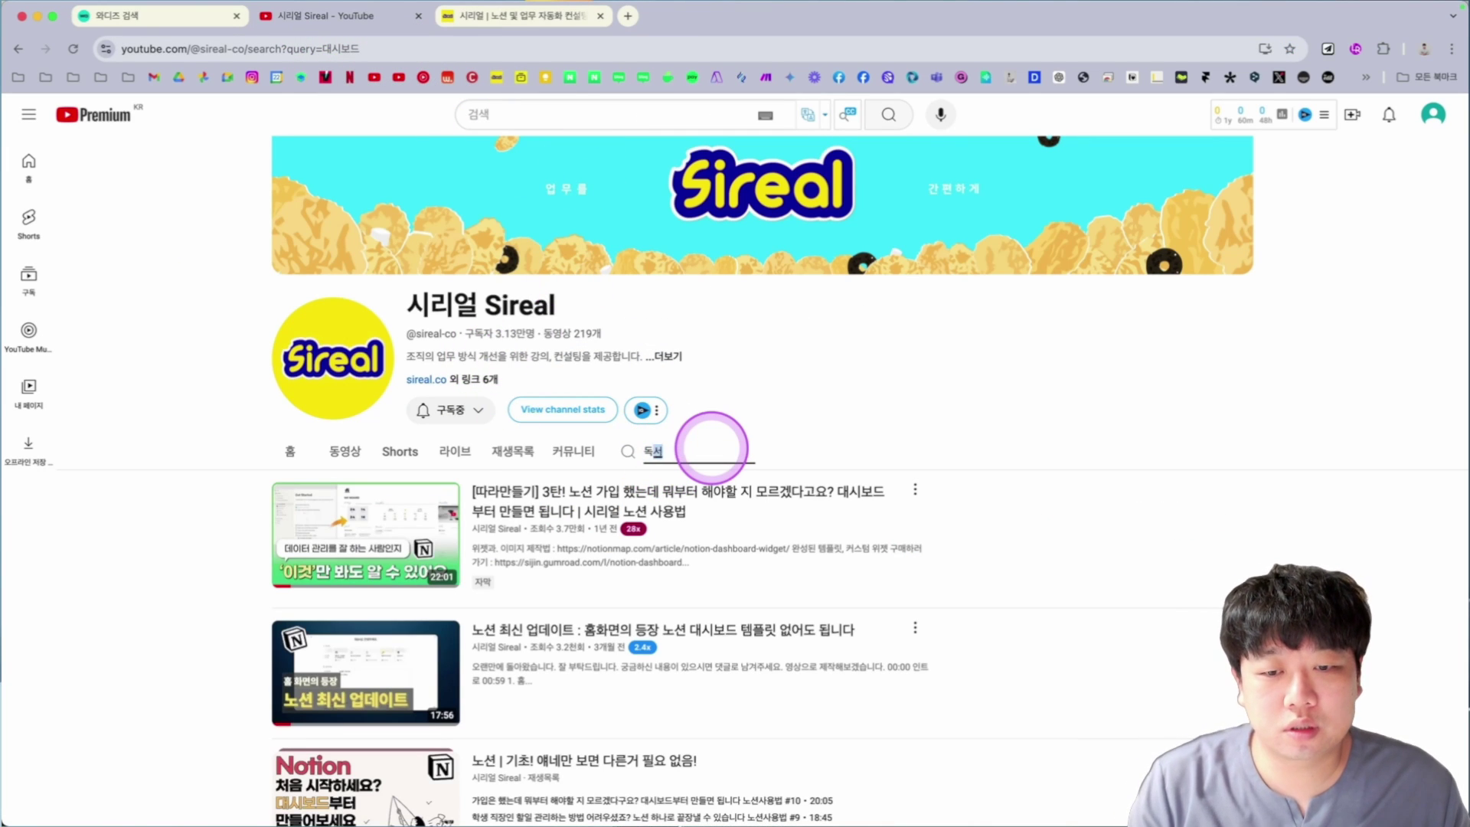
{"action": "left_click", "coordinate": [1048, 267]}
{"action": "scroll", "coordinate": [1048, 267], "scroll_direction": "down", "scroll_amount": 3}
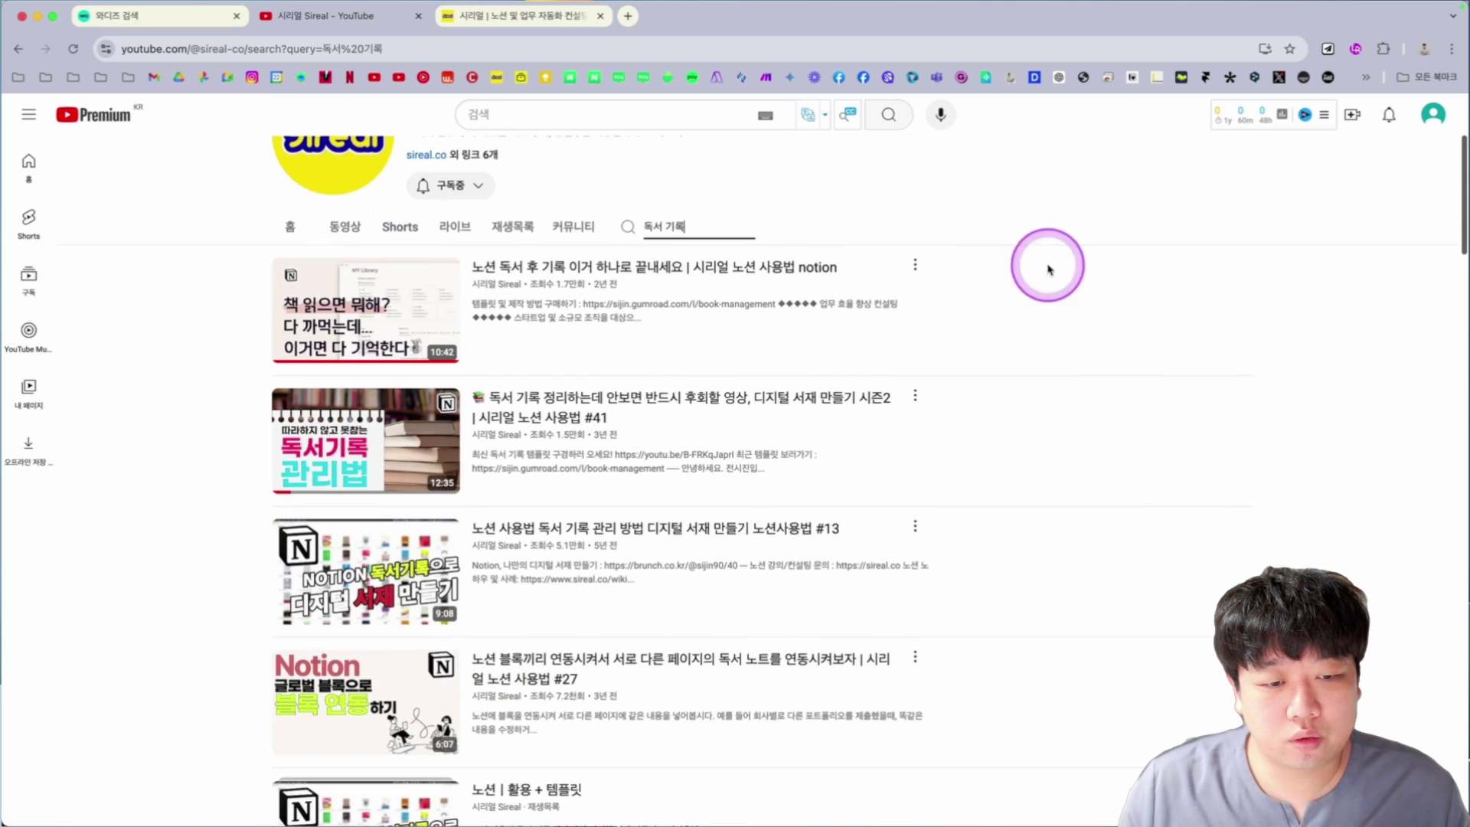
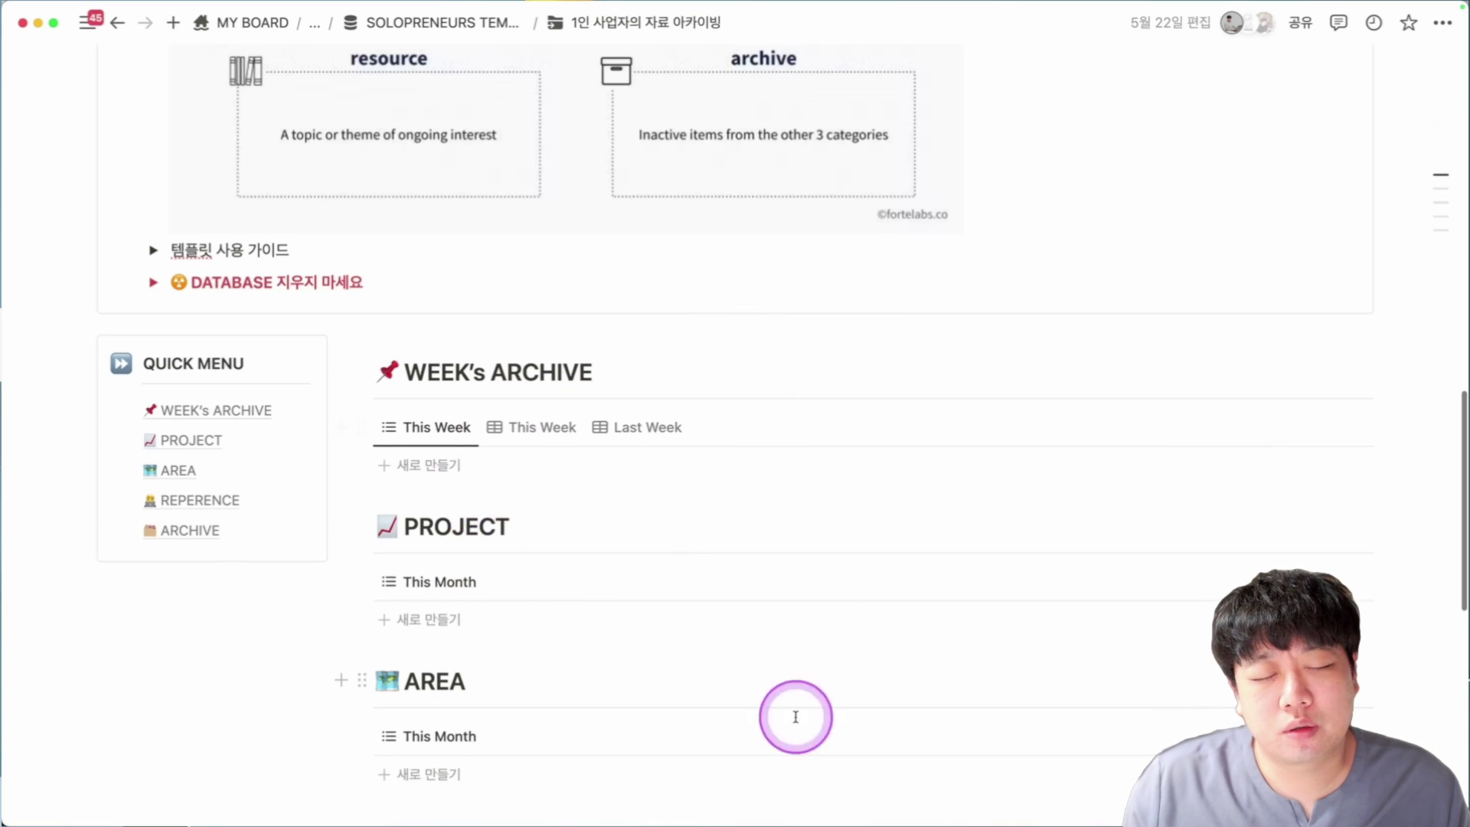
Scroll the solopreneur archiving template page down and back up.
{"action": "scroll", "coordinate": [640, 459], "scroll_direction": "down", "scroll_amount": 3}
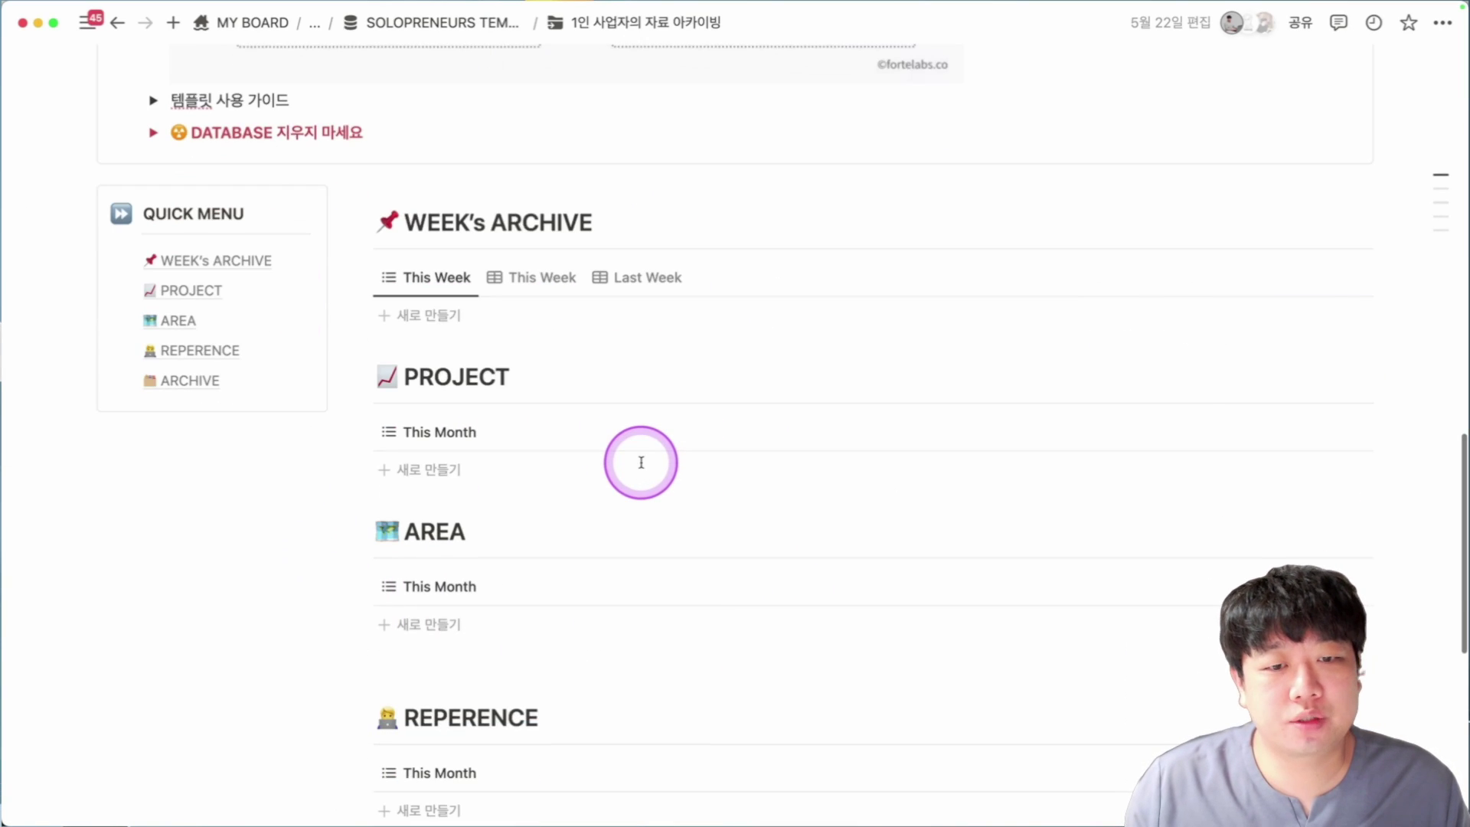
{"action": "scroll", "coordinate": [641, 468], "scroll_direction": "up", "scroll_amount": 5}
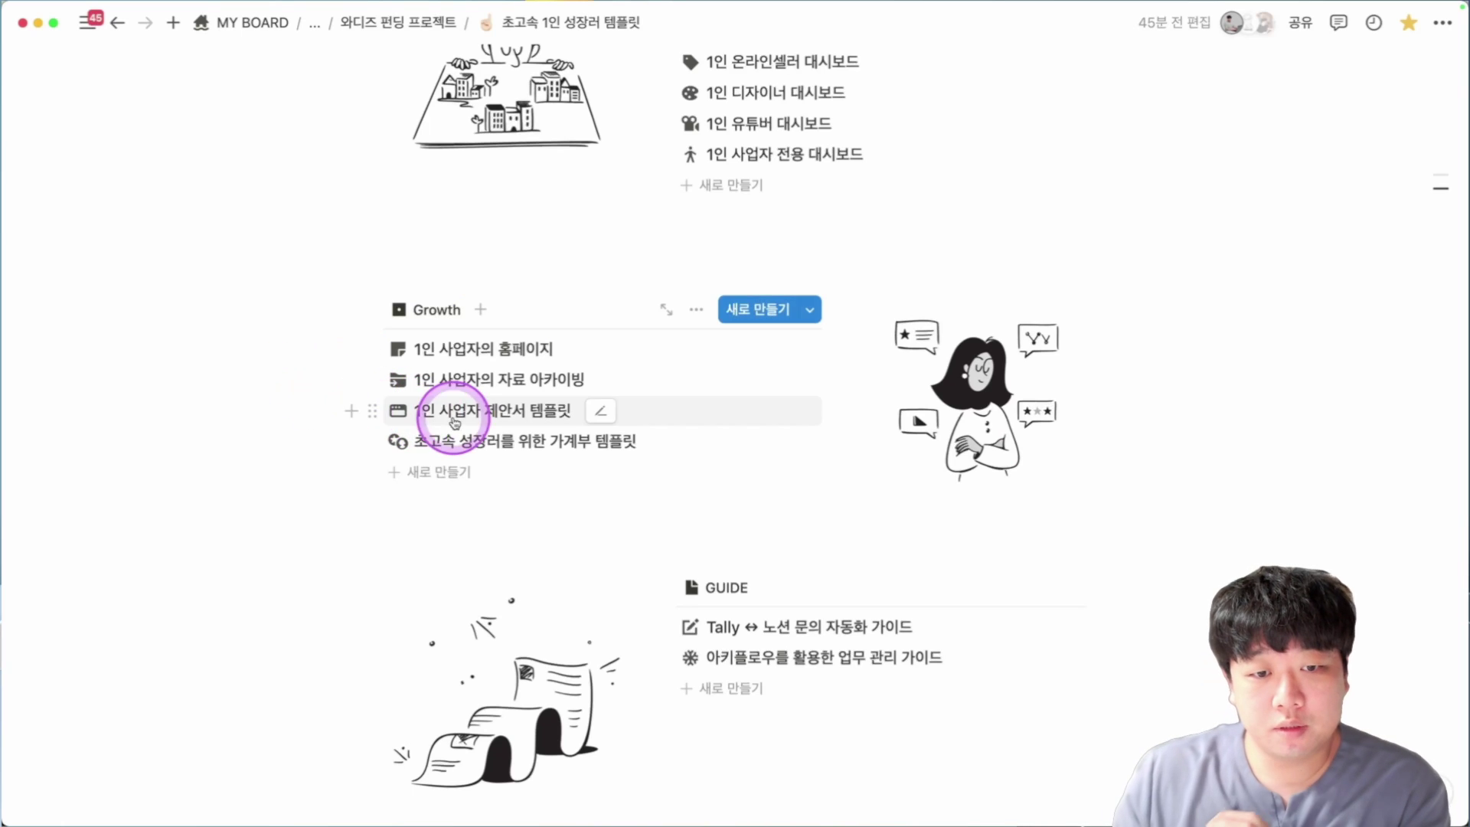
{"action": "left_click", "coordinate": [457, 419]}
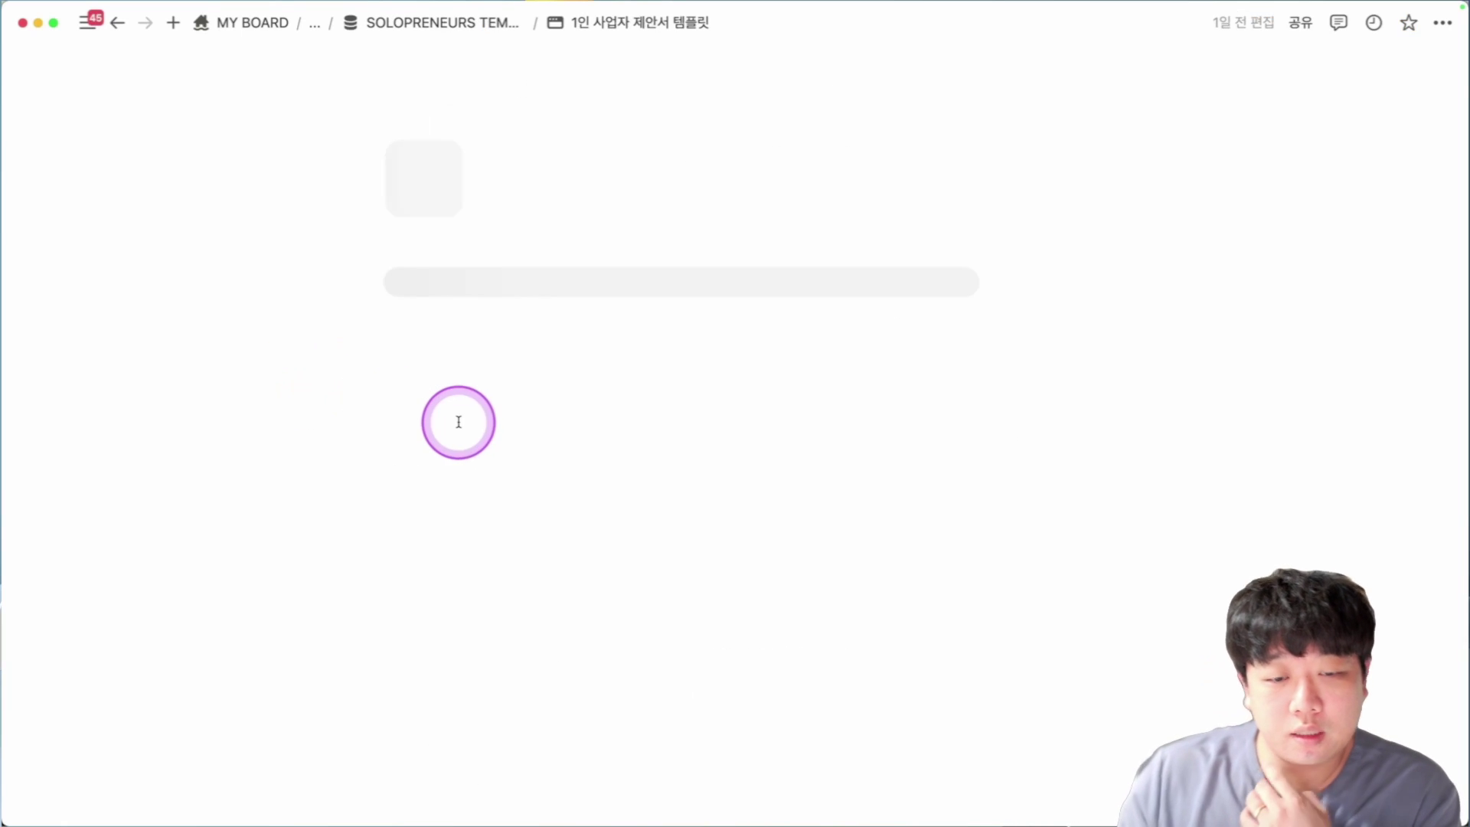
{"action": "scroll", "coordinate": [166, 265], "scroll_direction": "down", "scroll_amount": 5}
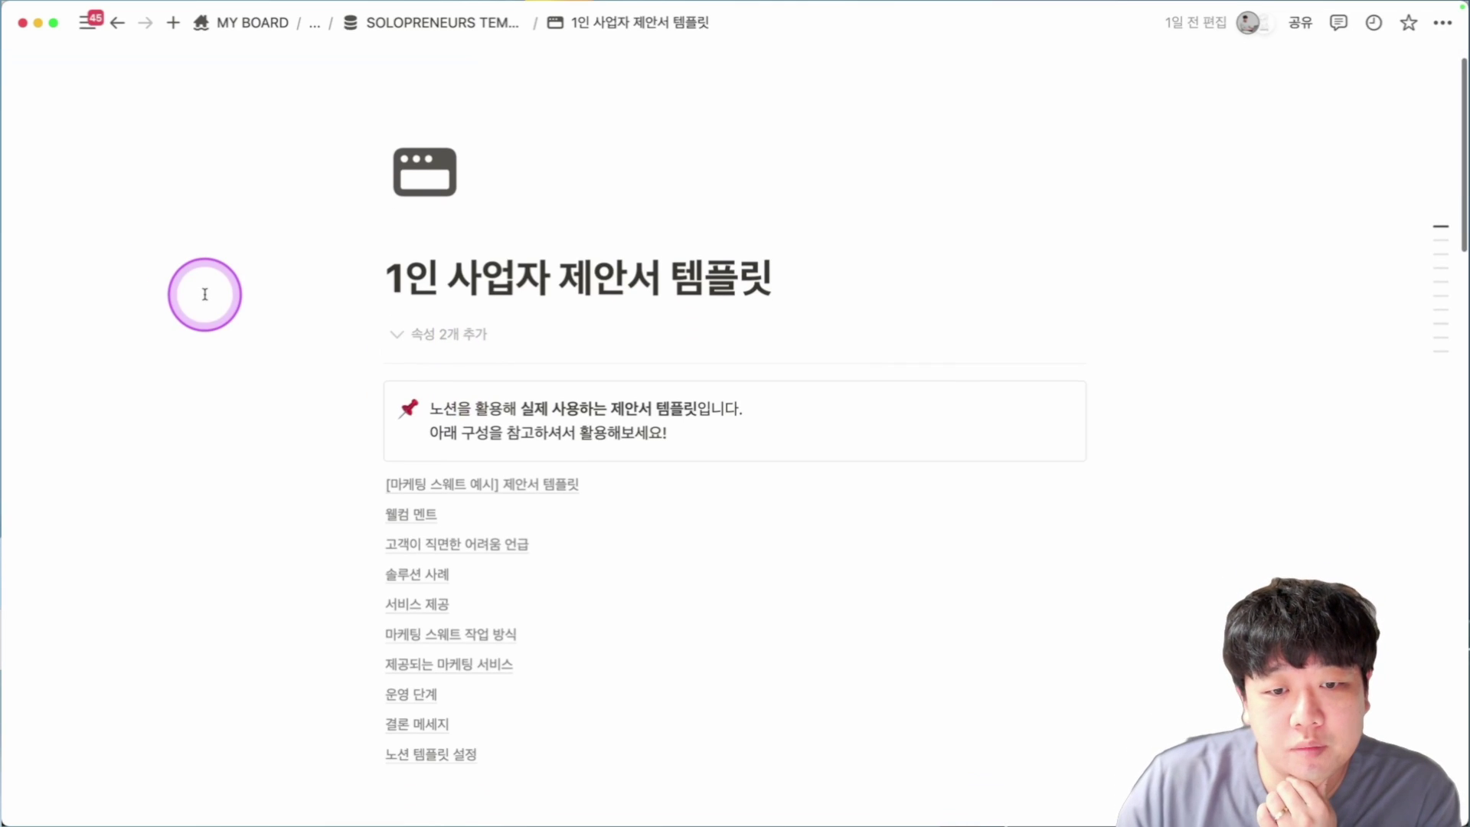
{"action": "left_click_drag", "start_coordinate": [257, 260], "coordinate": [646, 536]}
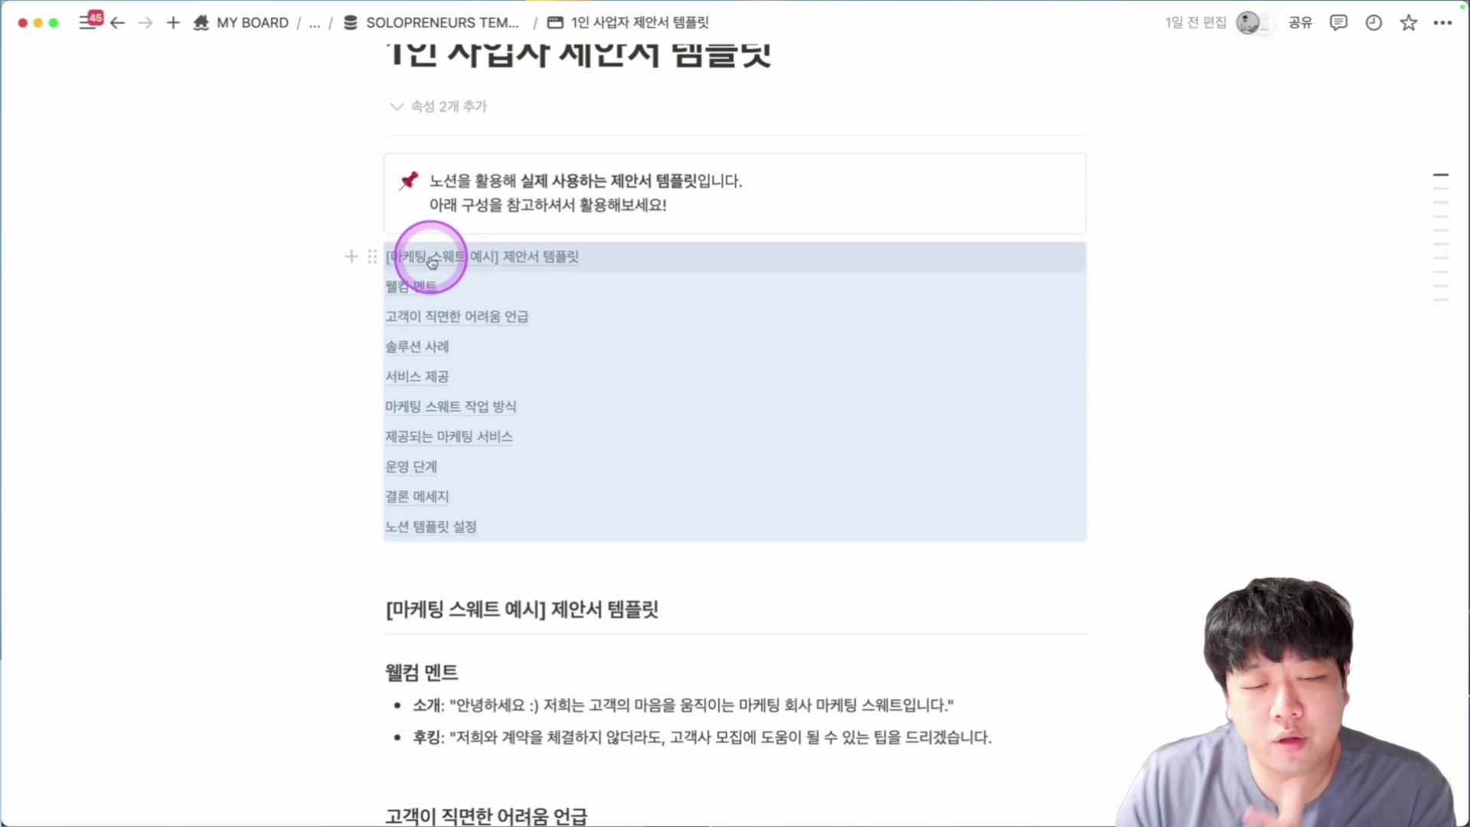
{"action": "scroll", "coordinate": [316, 319], "scroll_direction": "down", "scroll_amount": 1}
{"action": "scroll", "coordinate": [317, 320], "scroll_direction": "down", "scroll_amount": 4}
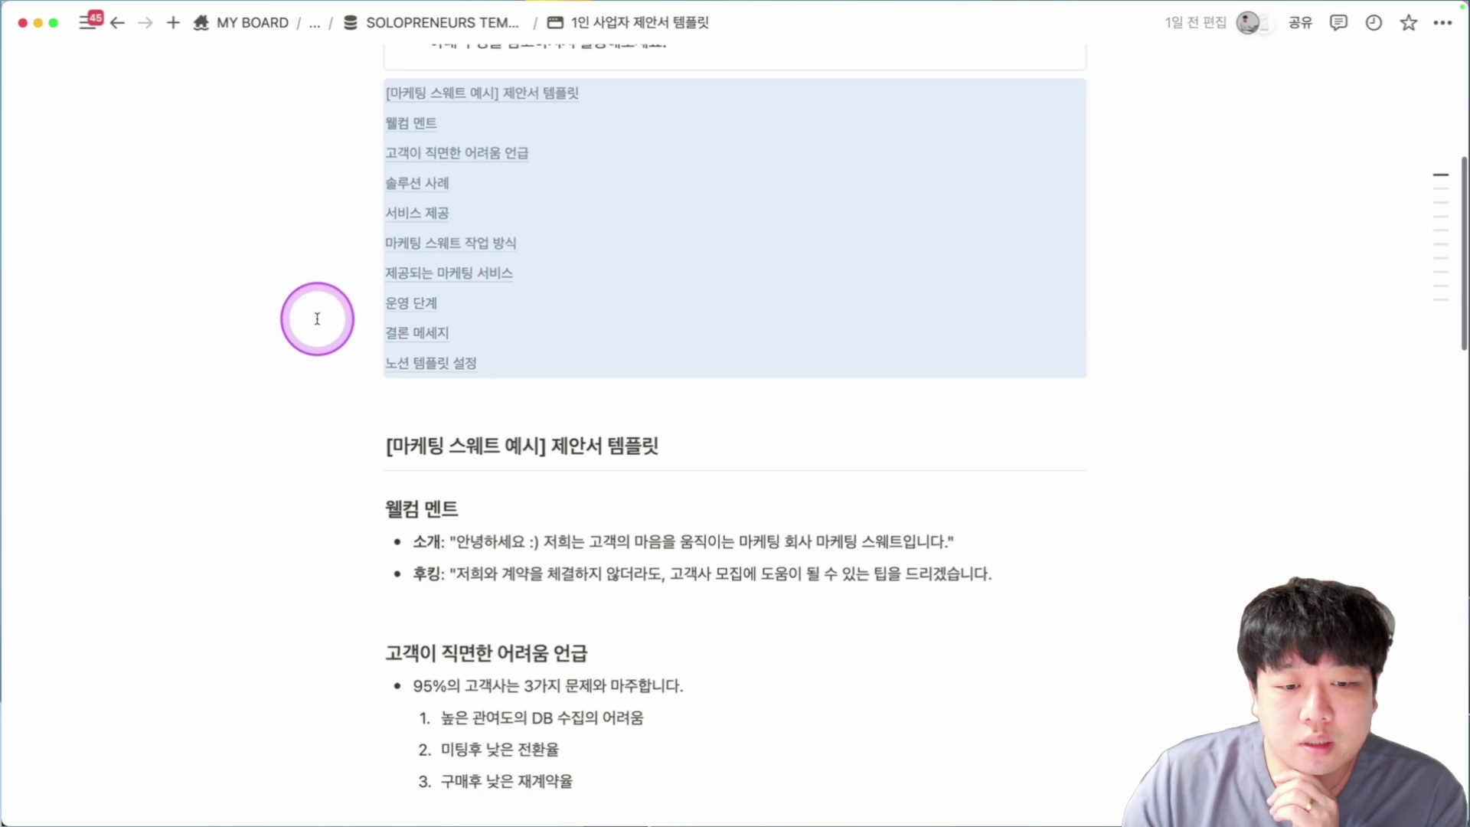
{"action": "scroll", "coordinate": [317, 319], "scroll_direction": "down", "scroll_amount": 5}
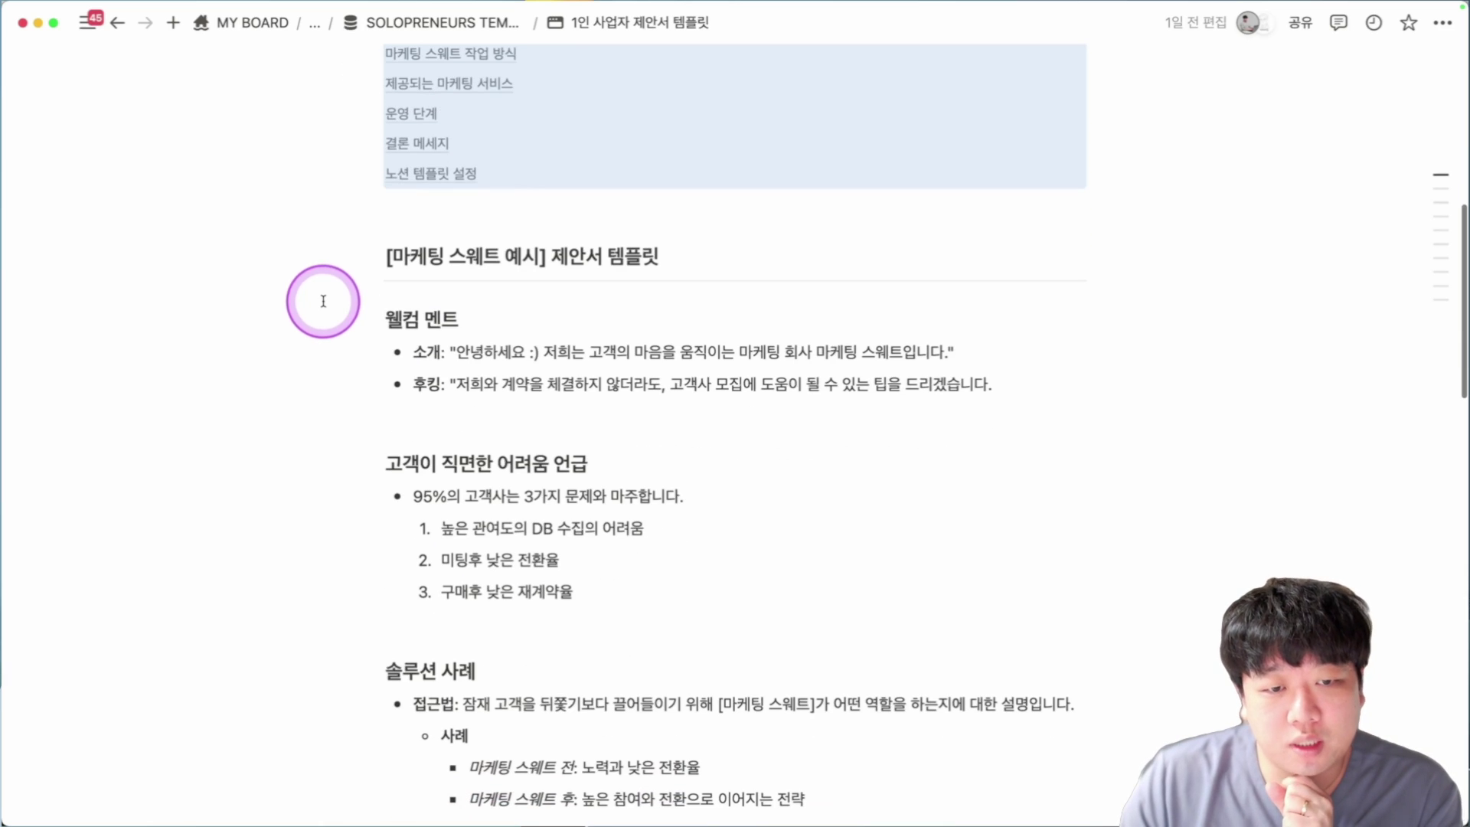
{"action": "left_click", "coordinate": [459, 353]}
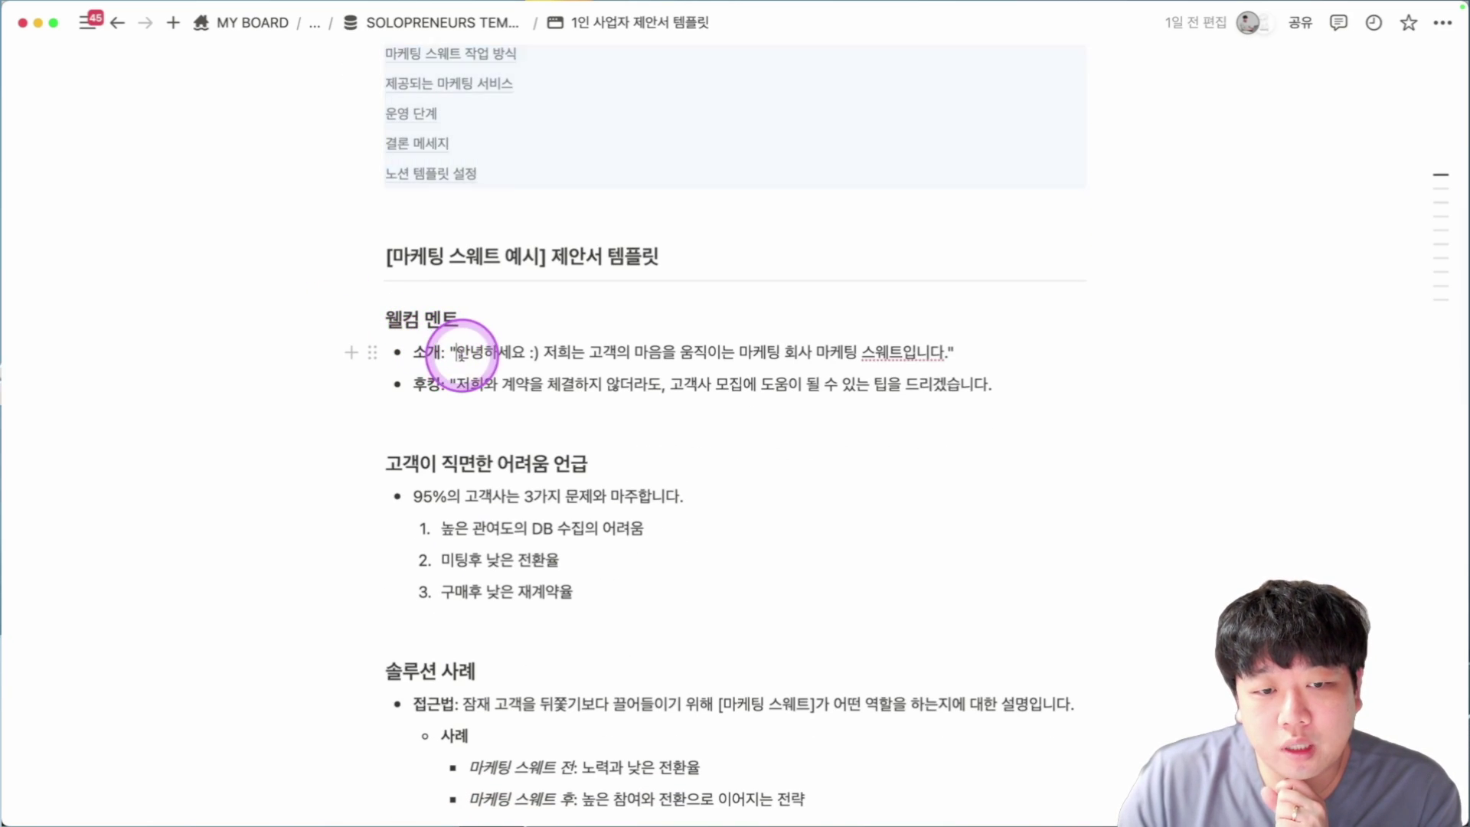
{"action": "left_click_drag", "start_coordinate": [426, 377], "coordinate": [1003, 391]}
{"action": "left_click", "coordinate": [493, 305]}
{"action": "scroll", "coordinate": [741, 429], "scroll_direction": "down", "scroll_amount": 3}
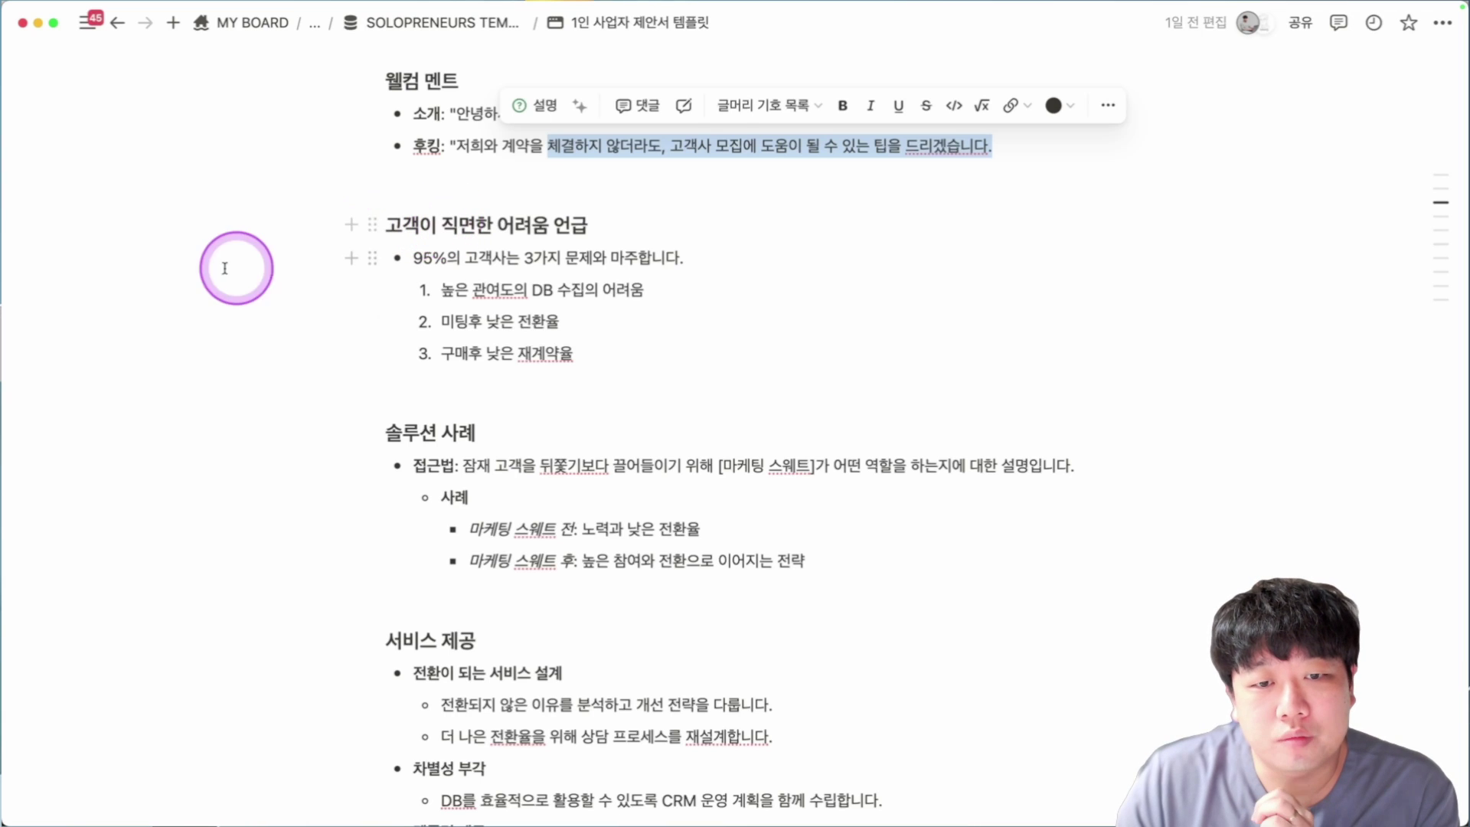
{"action": "left_click_drag", "start_coordinate": [225, 268], "coordinate": [666, 382]}
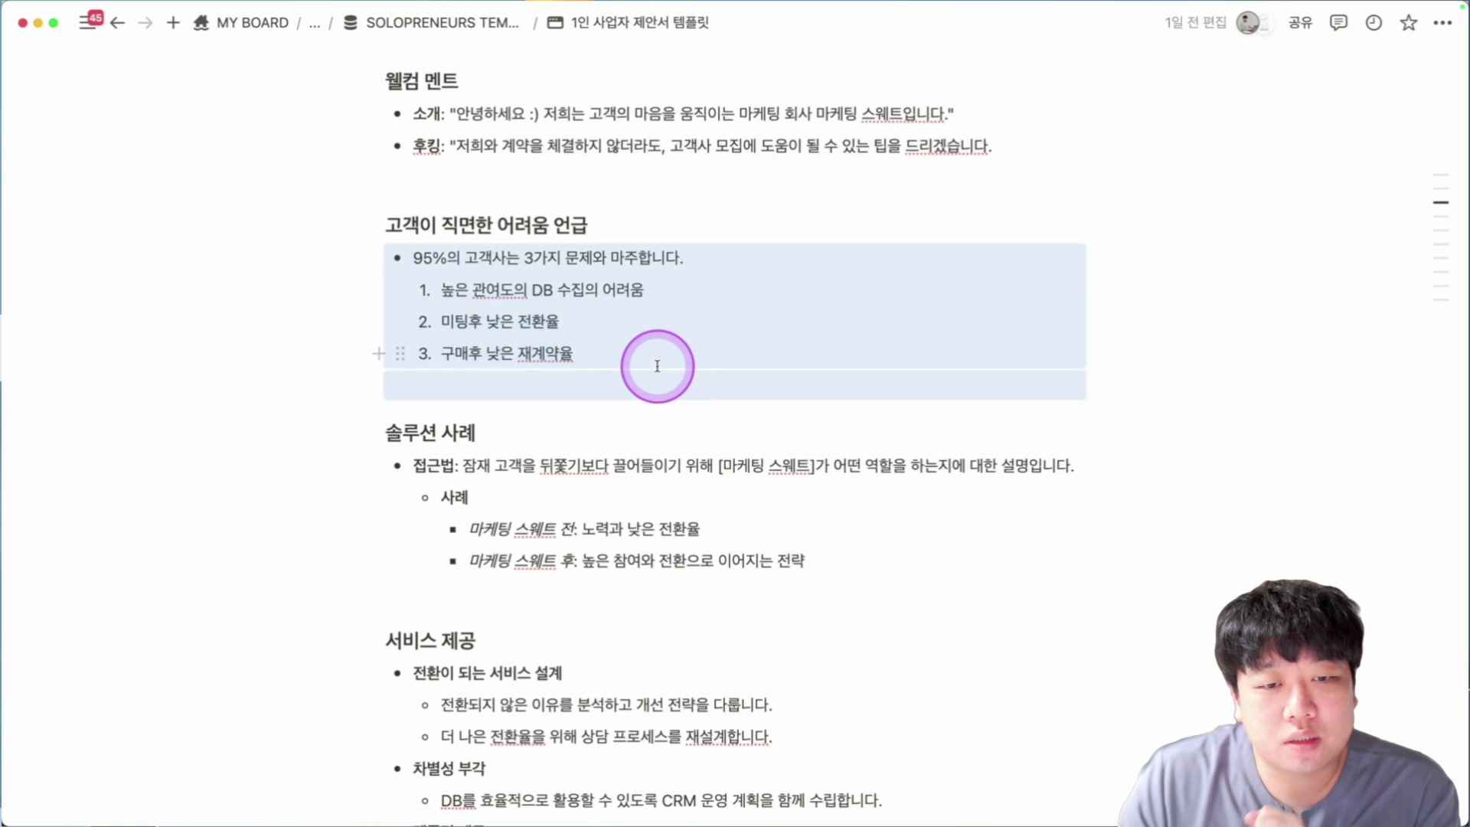
{"action": "scroll", "coordinate": [659, 364], "scroll_direction": "down", "scroll_amount": 1}
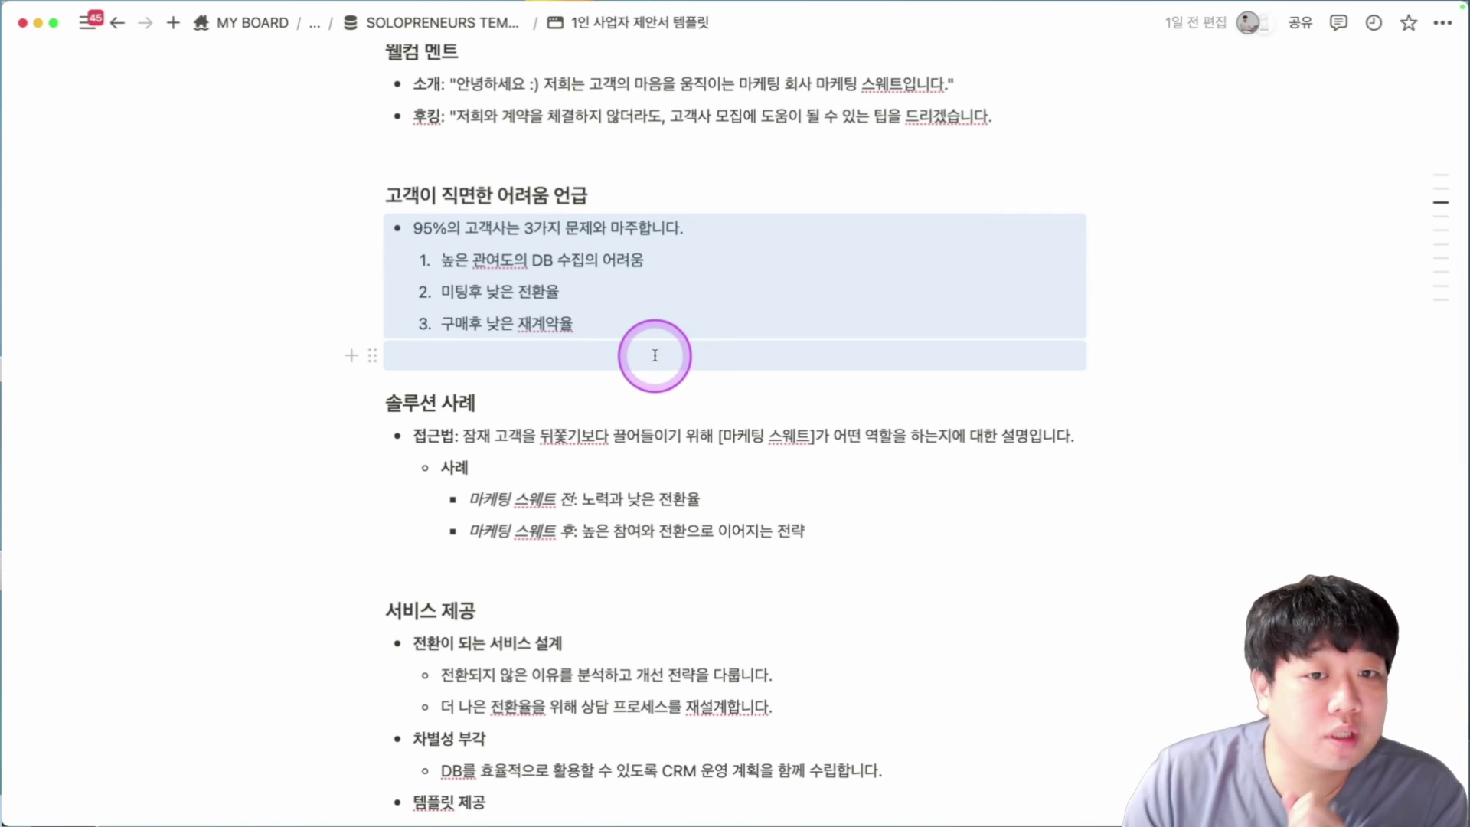
{"action": "scroll", "coordinate": [667, 342], "scroll_direction": "down", "scroll_amount": 1}
{"action": "left_click", "coordinate": [503, 230]}
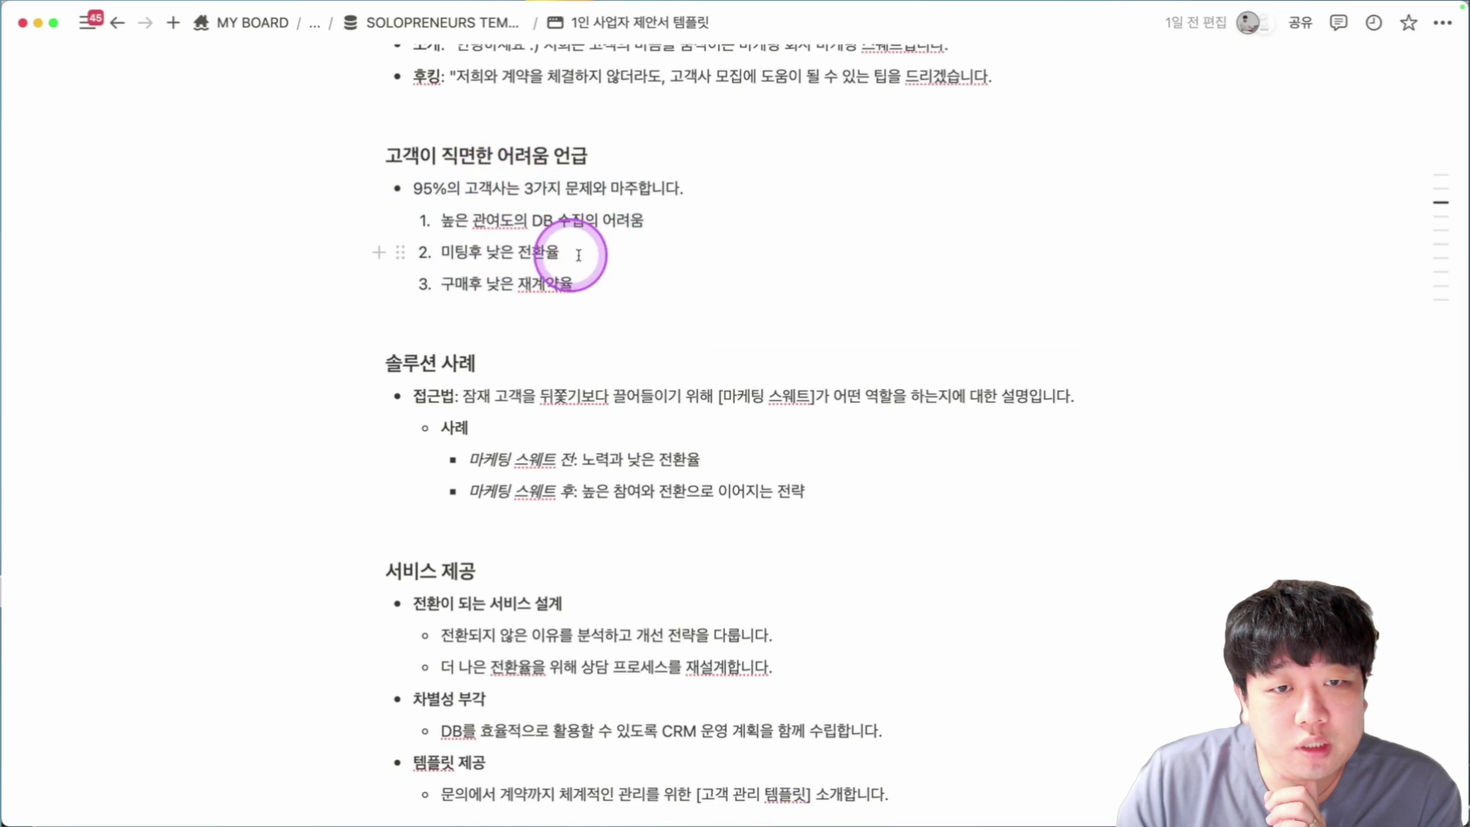
{"action": "scroll", "coordinate": [582, 256], "scroll_direction": "down", "scroll_amount": 3}
{"action": "left_click_drag", "start_coordinate": [278, 306], "coordinate": [870, 403]}
{"action": "scroll", "coordinate": [878, 406], "scroll_direction": "down", "scroll_amount": 1}
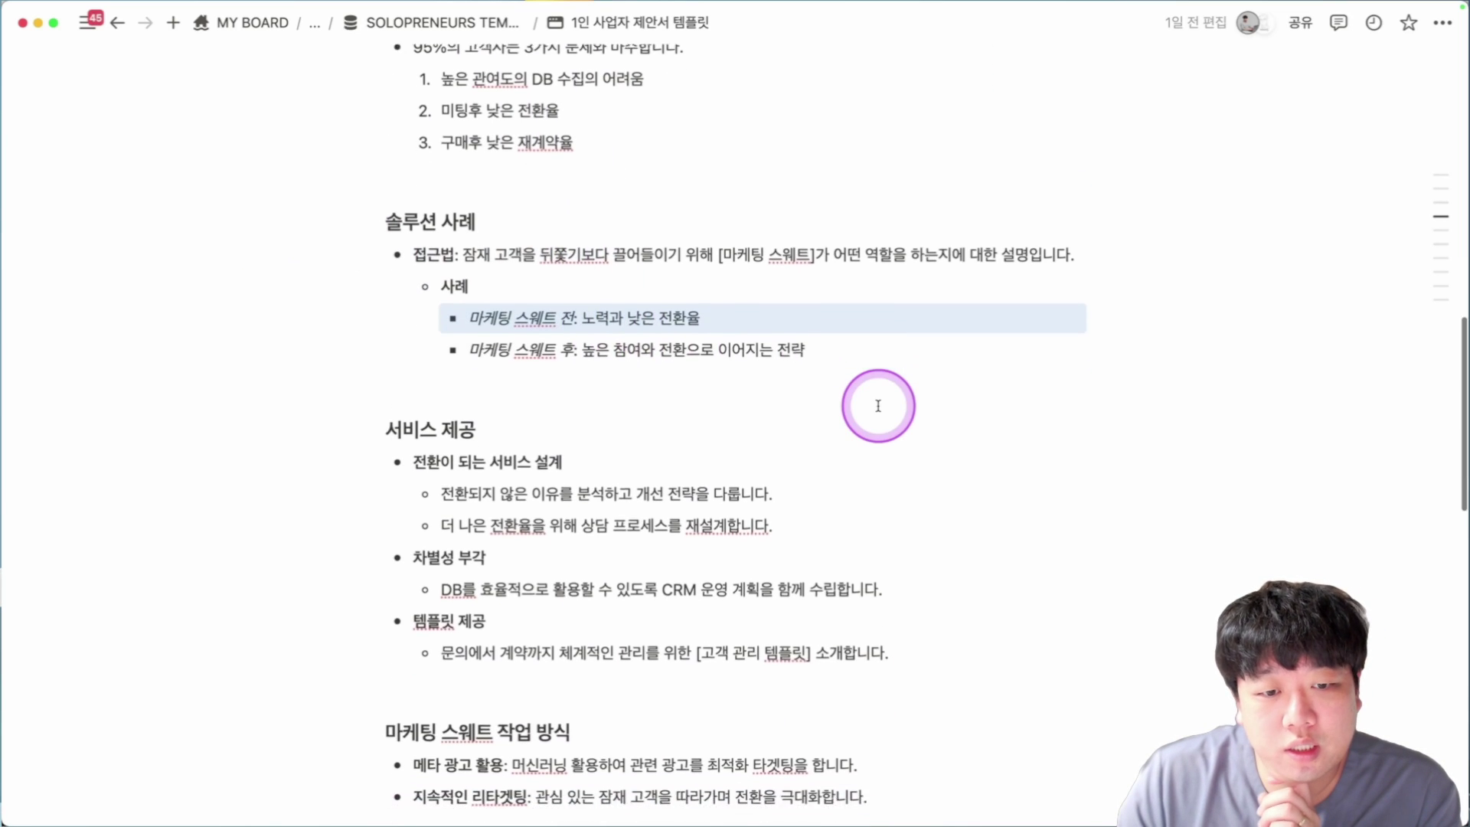
{"action": "left_click_drag", "start_coordinate": [237, 387], "coordinate": [774, 499]}
{"action": "scroll", "coordinate": [801, 489], "scroll_direction": "down", "scroll_amount": 5}
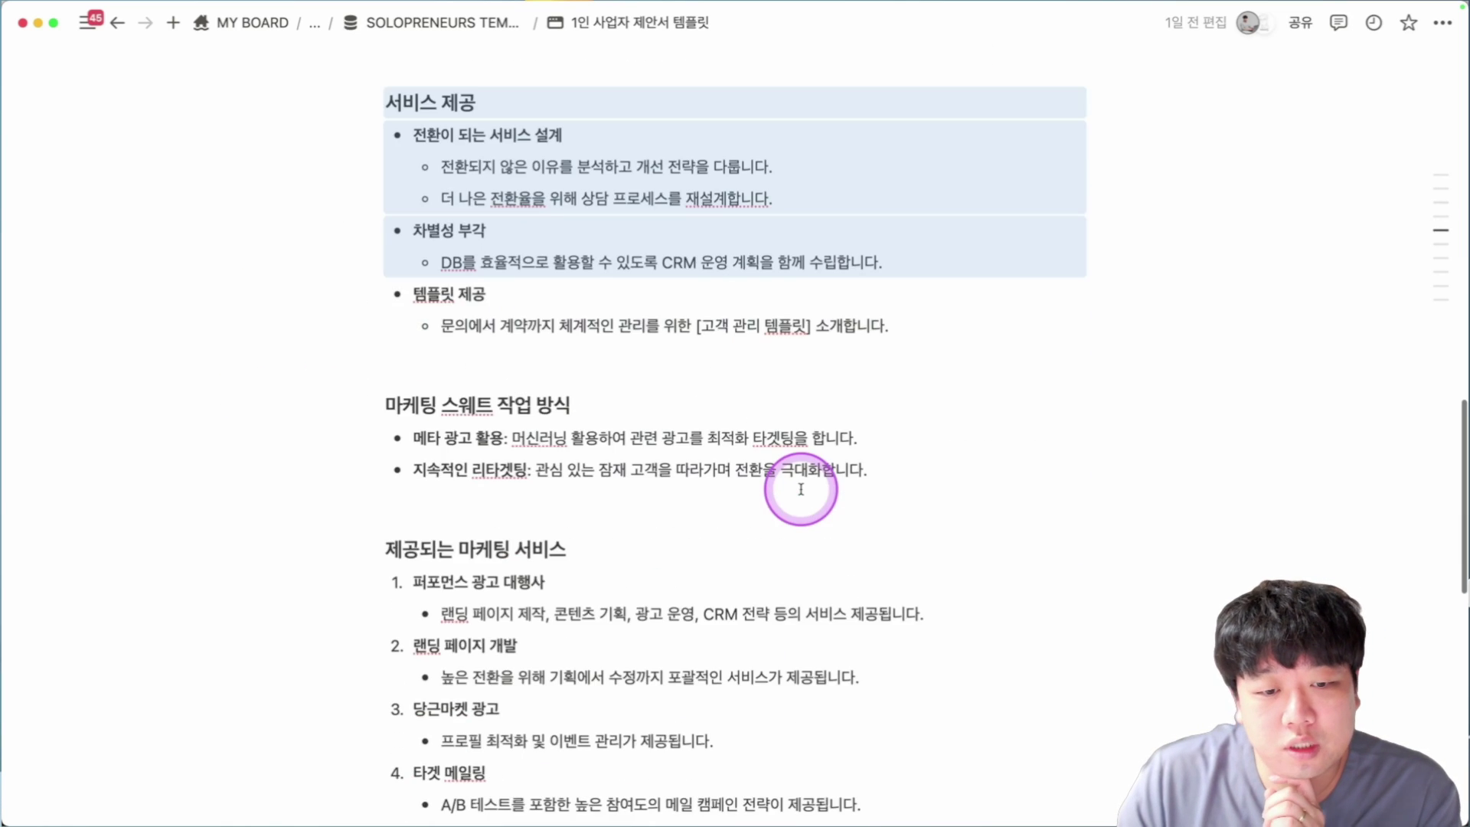
{"action": "scroll", "coordinate": [801, 490], "scroll_direction": "down", "scroll_amount": 3}
{"action": "left_click_drag", "start_coordinate": [219, 284], "coordinate": [623, 365]}
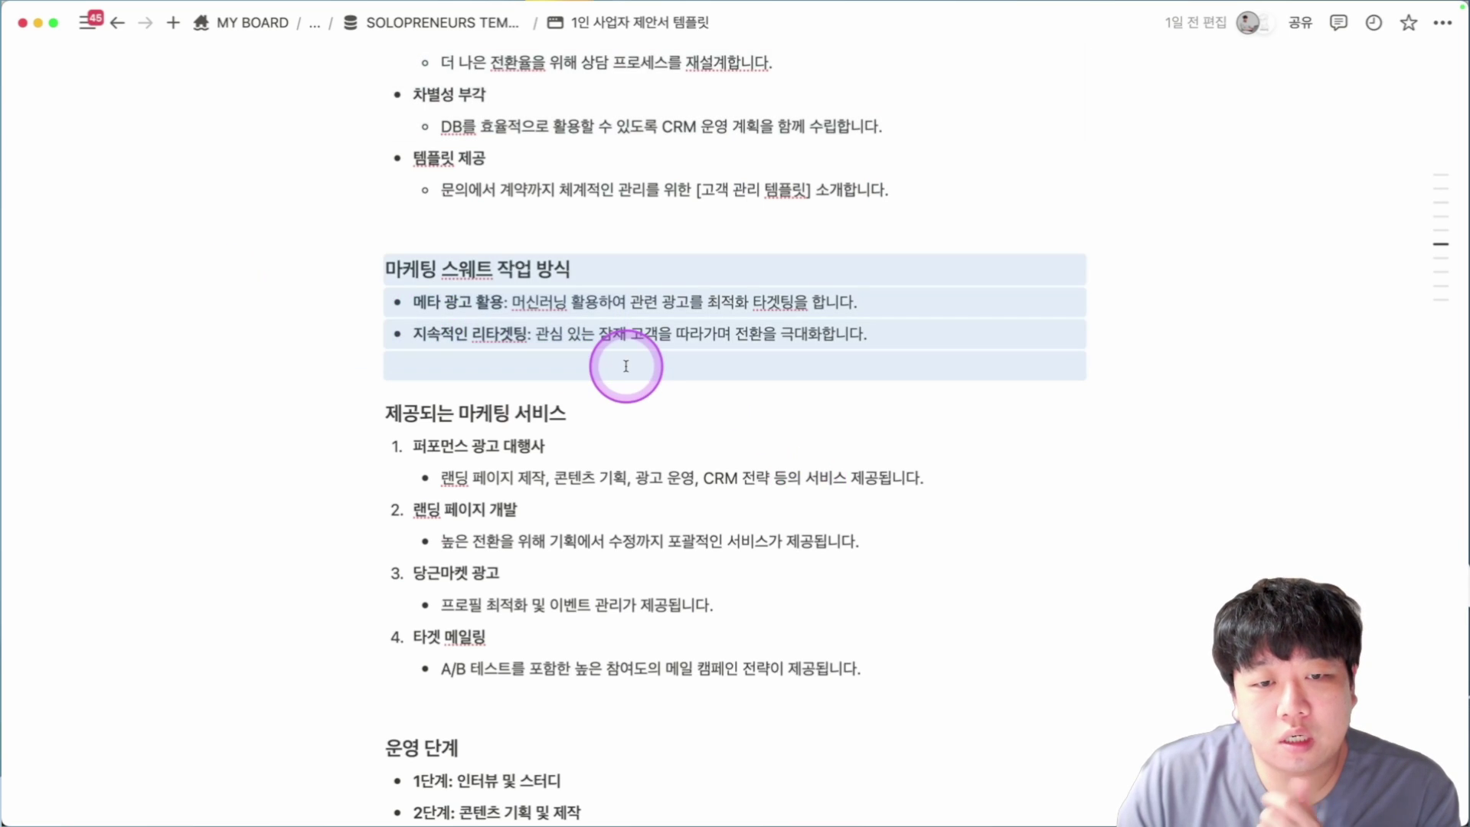
{"action": "scroll", "coordinate": [623, 364], "scroll_direction": "down", "scroll_amount": 3}
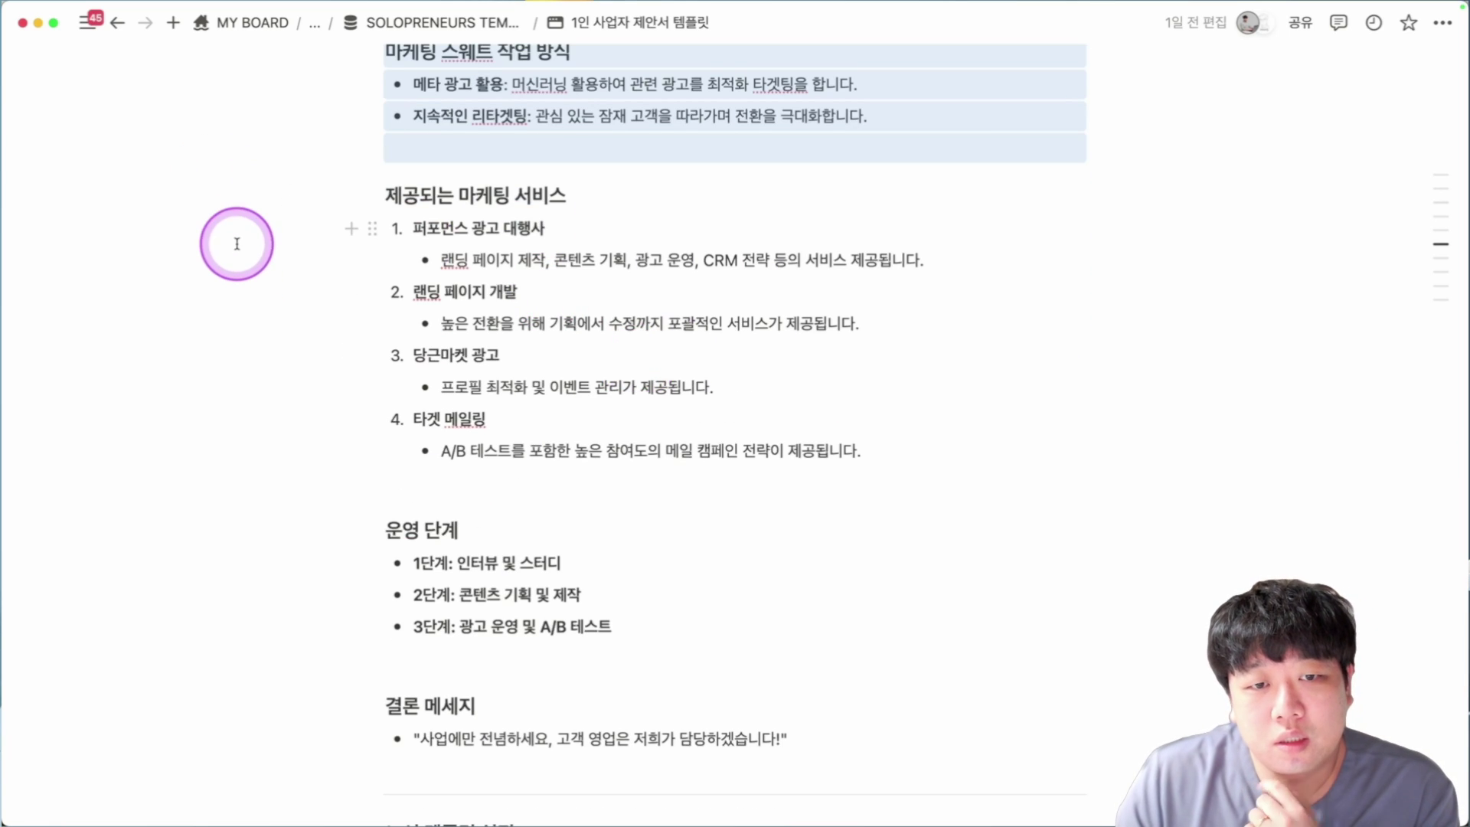
{"action": "left_click_drag", "start_coordinate": [236, 243], "coordinate": [916, 450]}
{"action": "scroll", "coordinate": [916, 449], "scroll_direction": "down", "scroll_amount": 3}
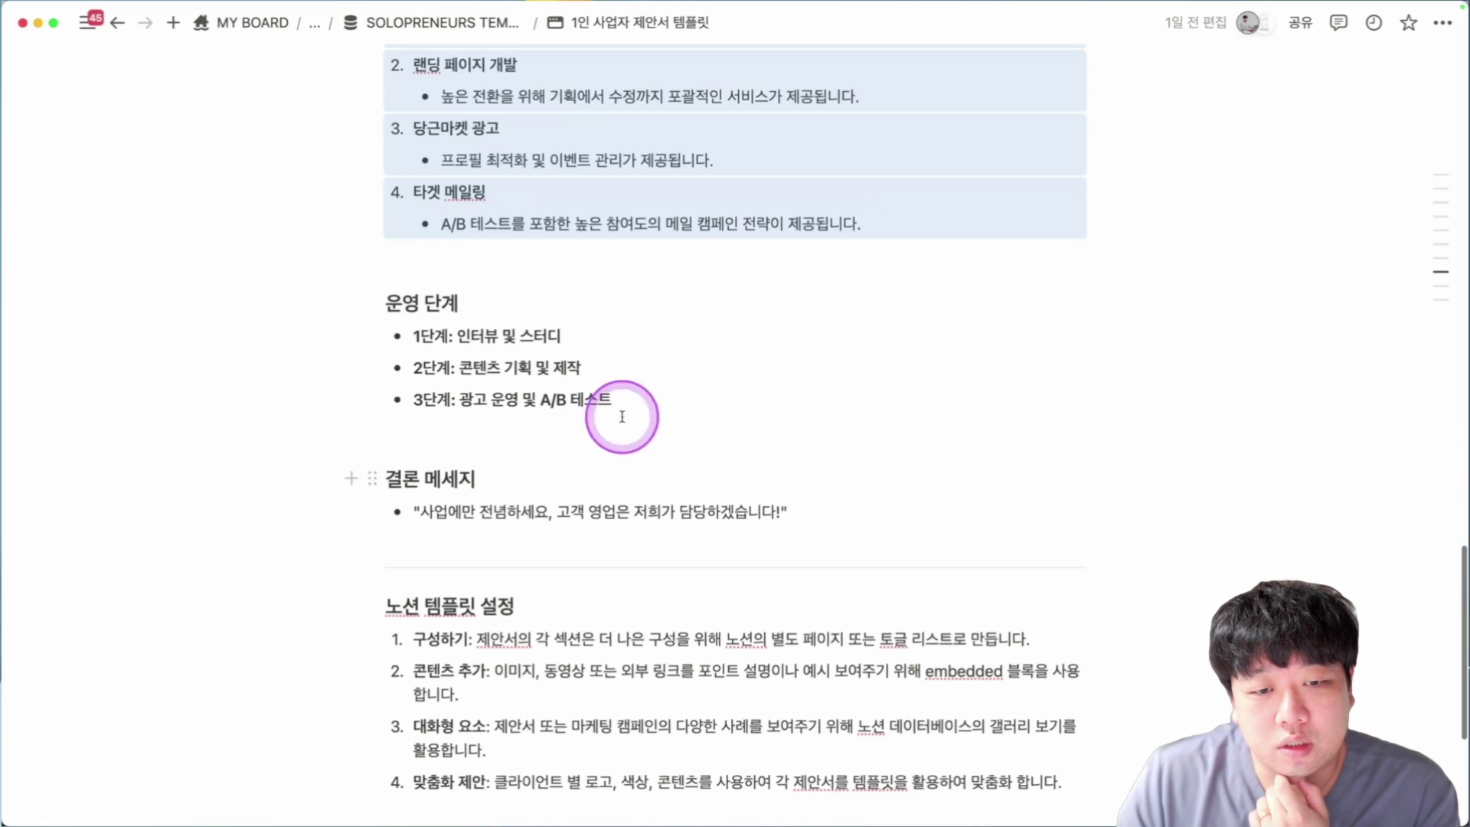
{"action": "scroll", "coordinate": [414, 301], "scroll_direction": "down", "scroll_amount": 3}
{"action": "left_click_drag", "start_coordinate": [417, 323], "coordinate": [849, 322]}
{"action": "left_click_drag", "start_coordinate": [187, 349], "coordinate": [857, 558]}
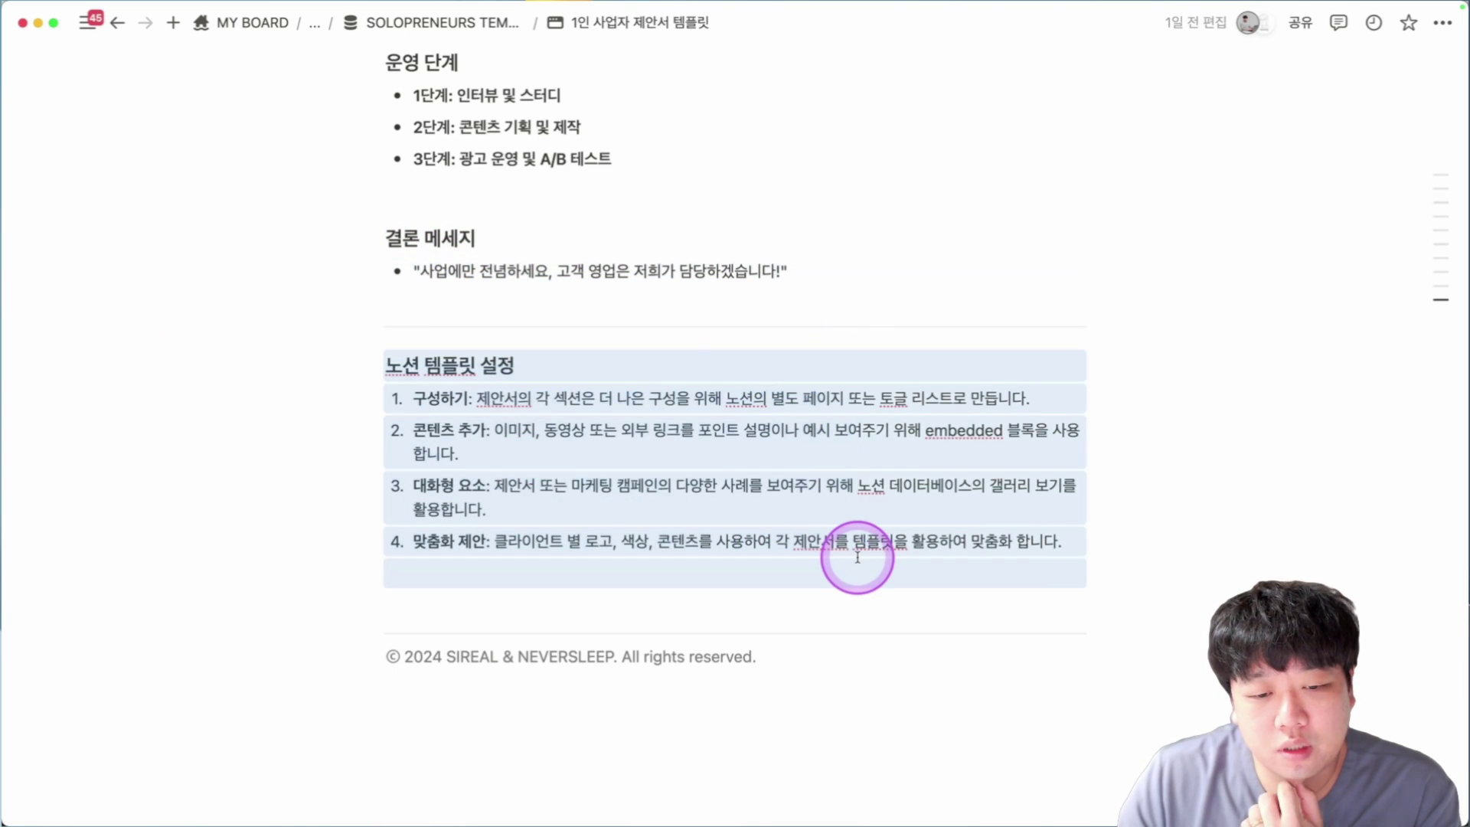
{"action": "scroll", "coordinate": [857, 552], "scroll_direction": "up", "scroll_amount": 20}
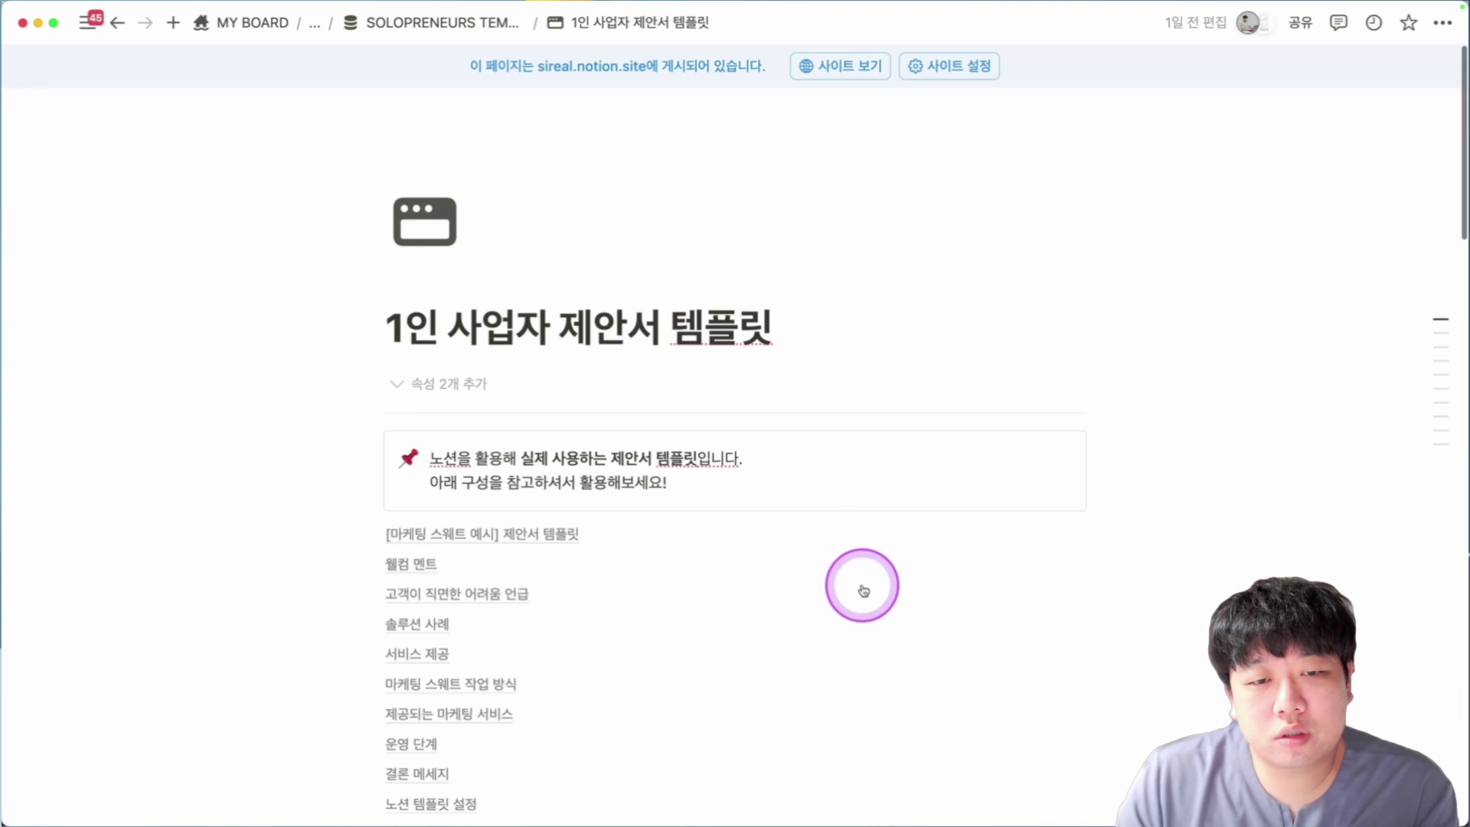
{"action": "scroll", "coordinate": [825, 498], "scroll_direction": "down", "scroll_amount": 3}
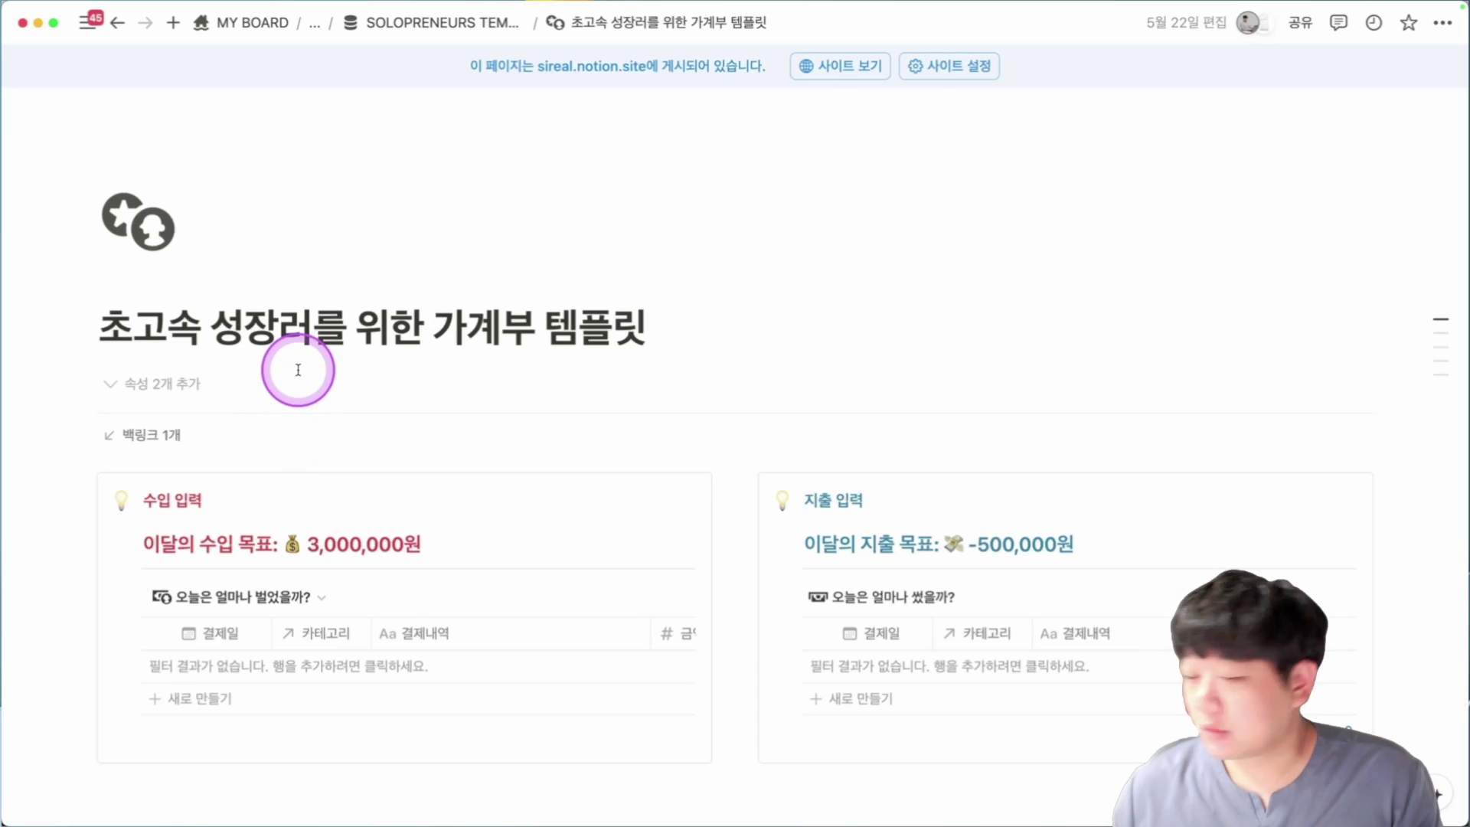
Scroll down, add a new dated row to the expense table, and close its side view.
{"action": "scroll", "coordinate": [460, 314], "scroll_direction": "down", "scroll_amount": 1}
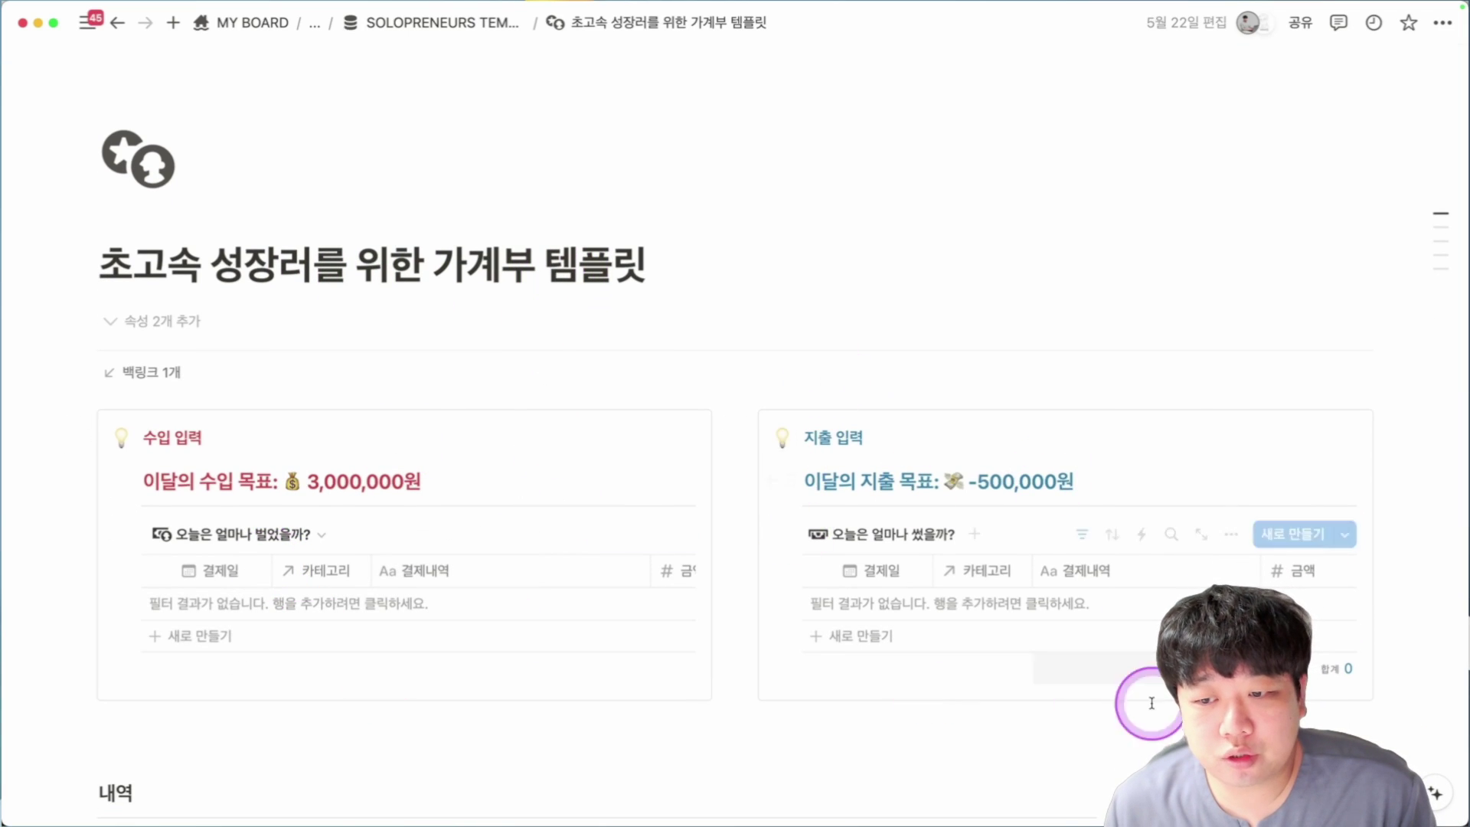
{"action": "scroll", "coordinate": [847, 449], "scroll_direction": "down", "scroll_amount": 2}
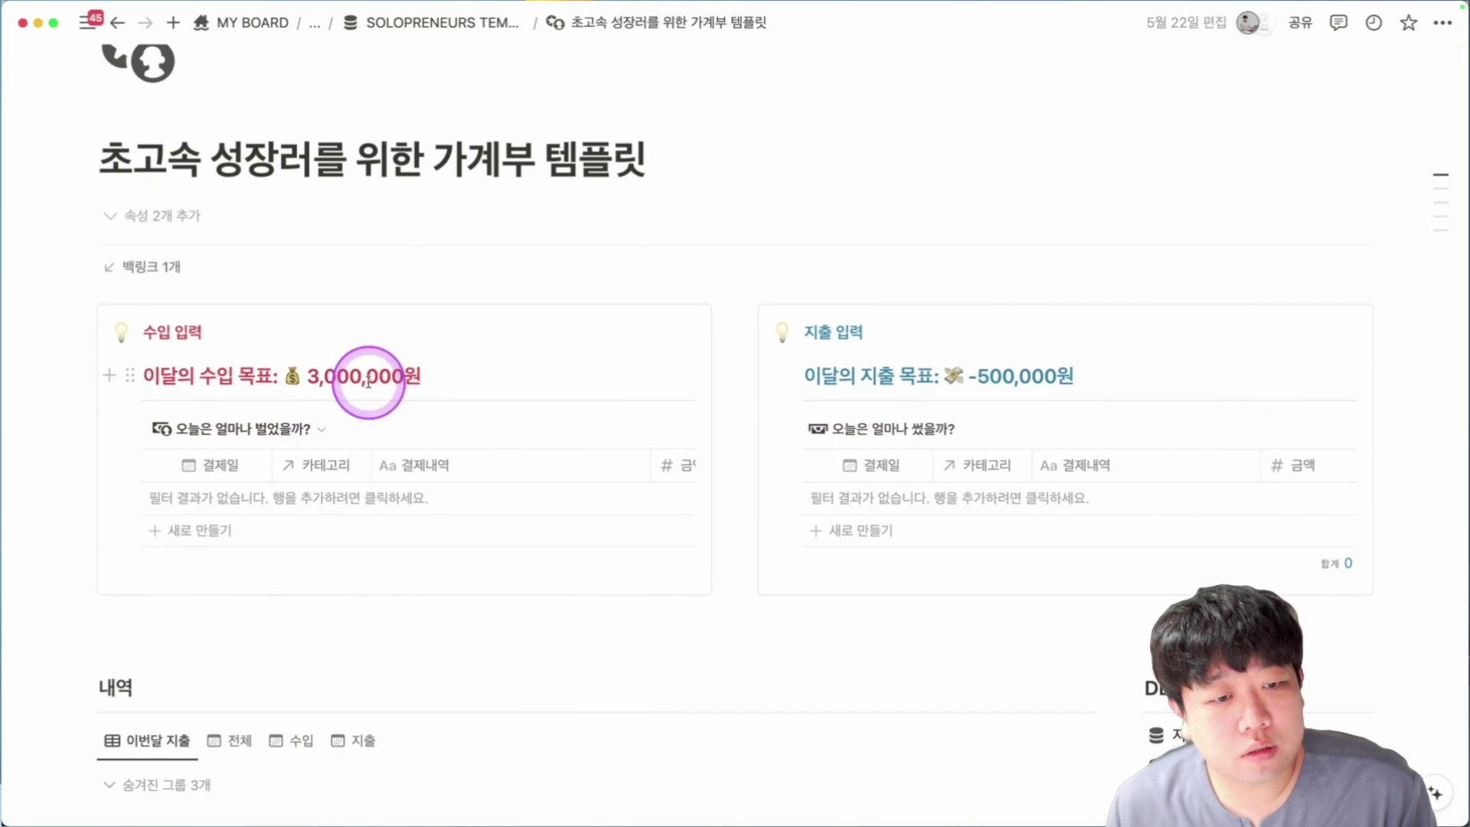
{"action": "scroll", "coordinate": [220, 421], "scroll_direction": "down", "scroll_amount": 2}
{"action": "left_click", "coordinate": [336, 436]}
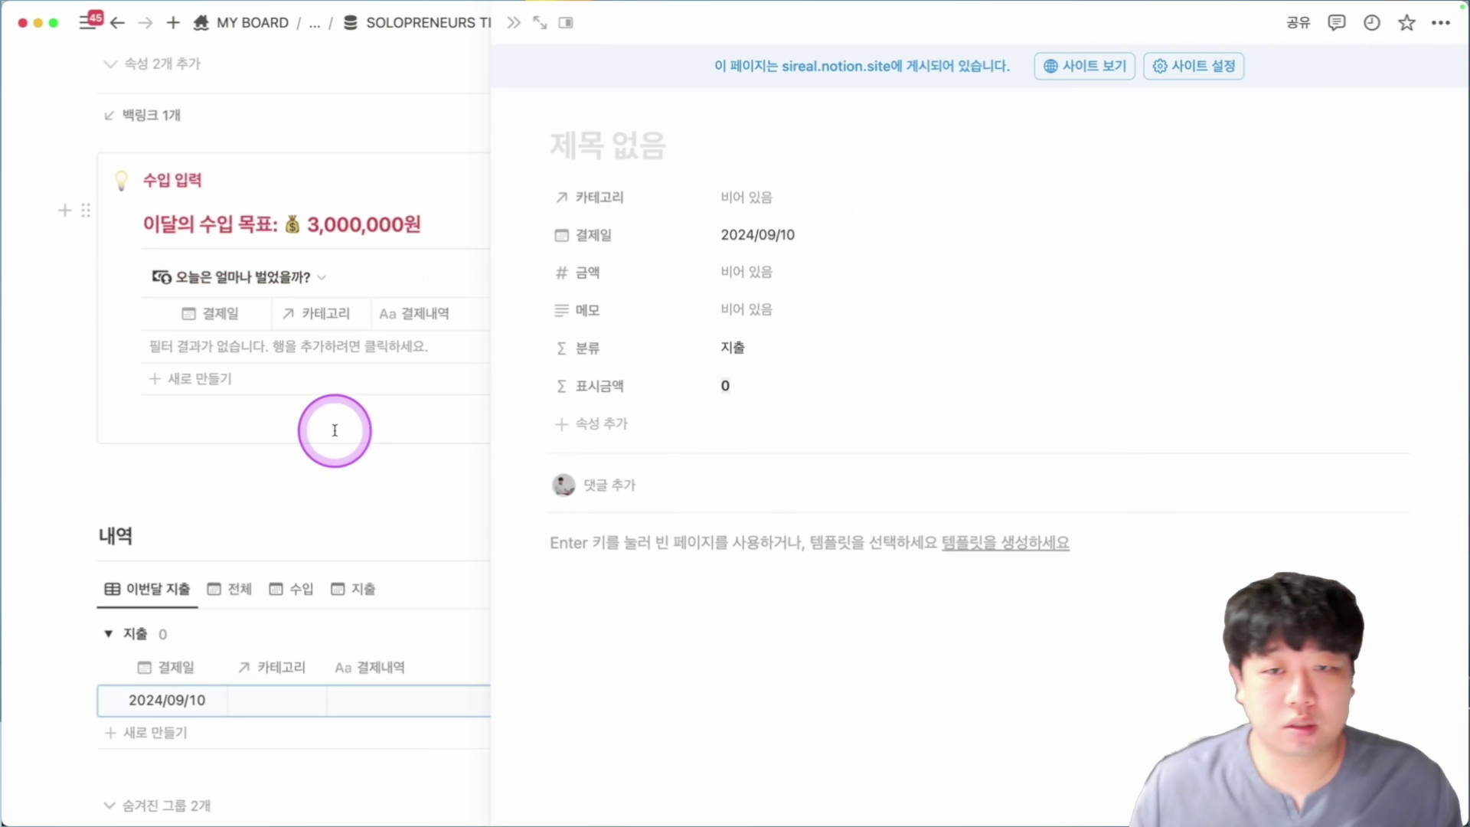
{"action": "left_click", "coordinate": [329, 360]}
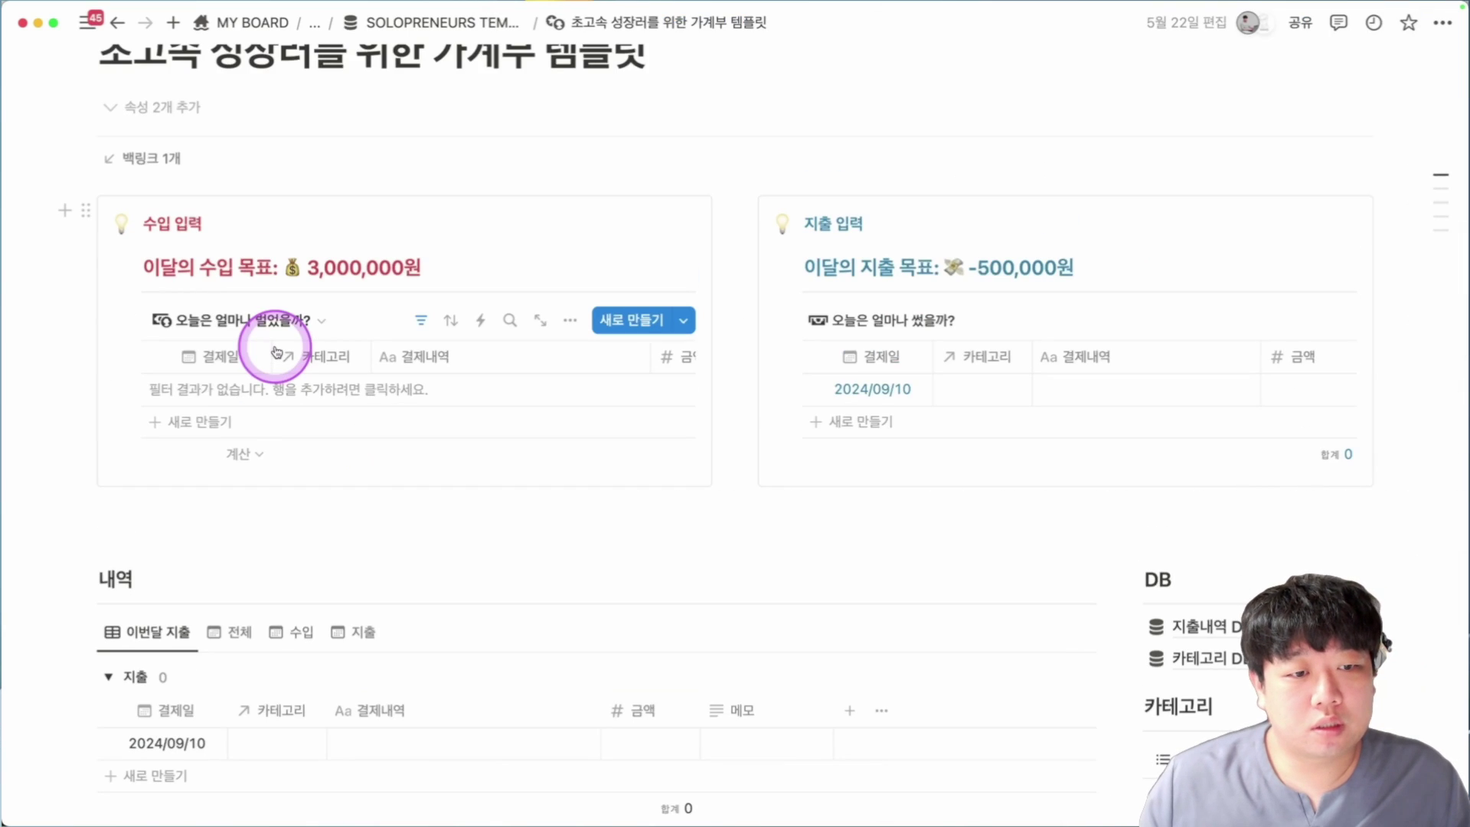
Add a 한양대학교 강의 income entry under 사업수입 for 500,000 and close it.
{"action": "left_click", "coordinate": [236, 400]}
{"action": "type", "text": "한야"}
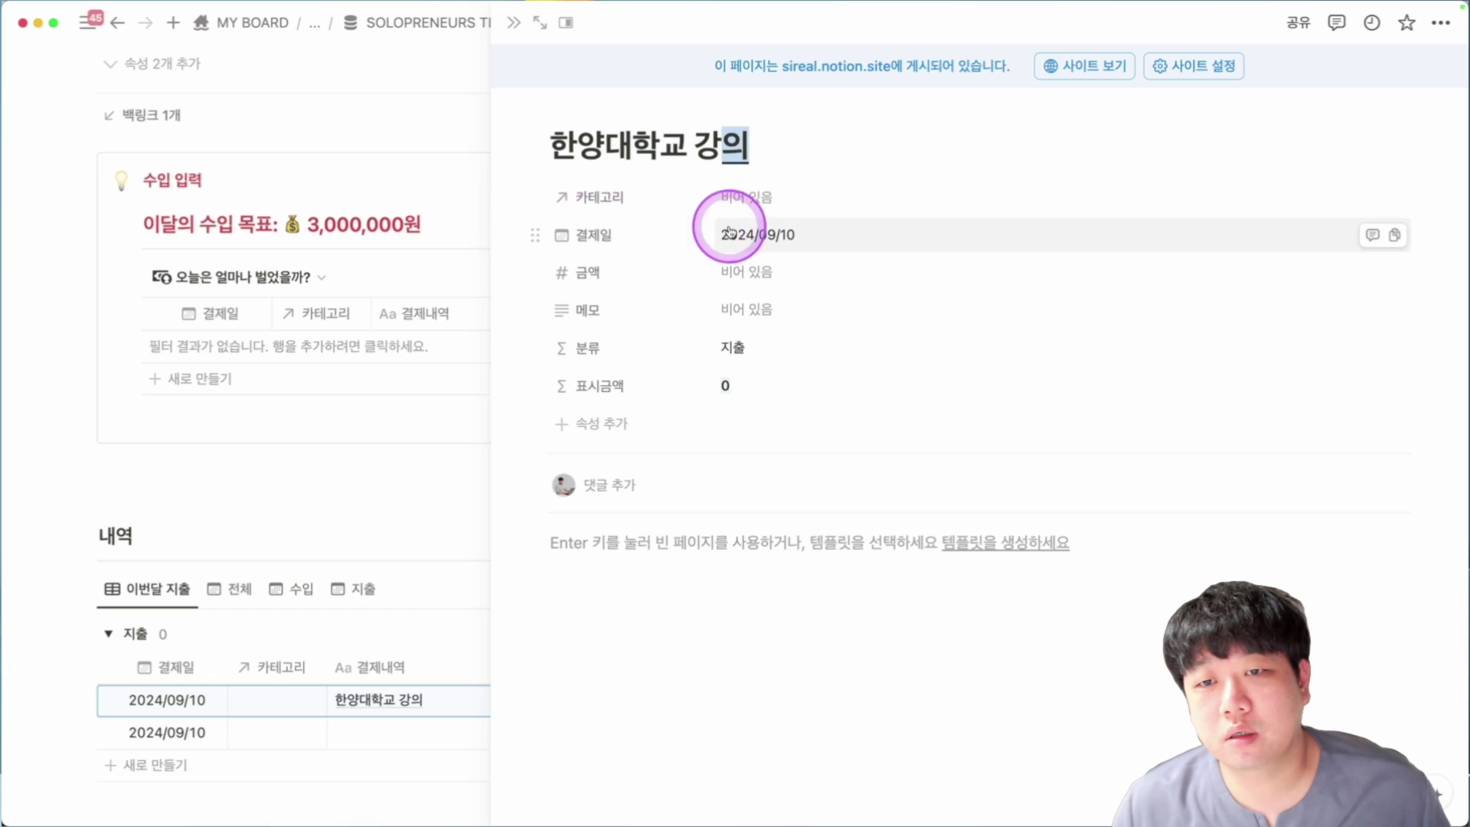
{"action": "left_click", "coordinate": [750, 197]}
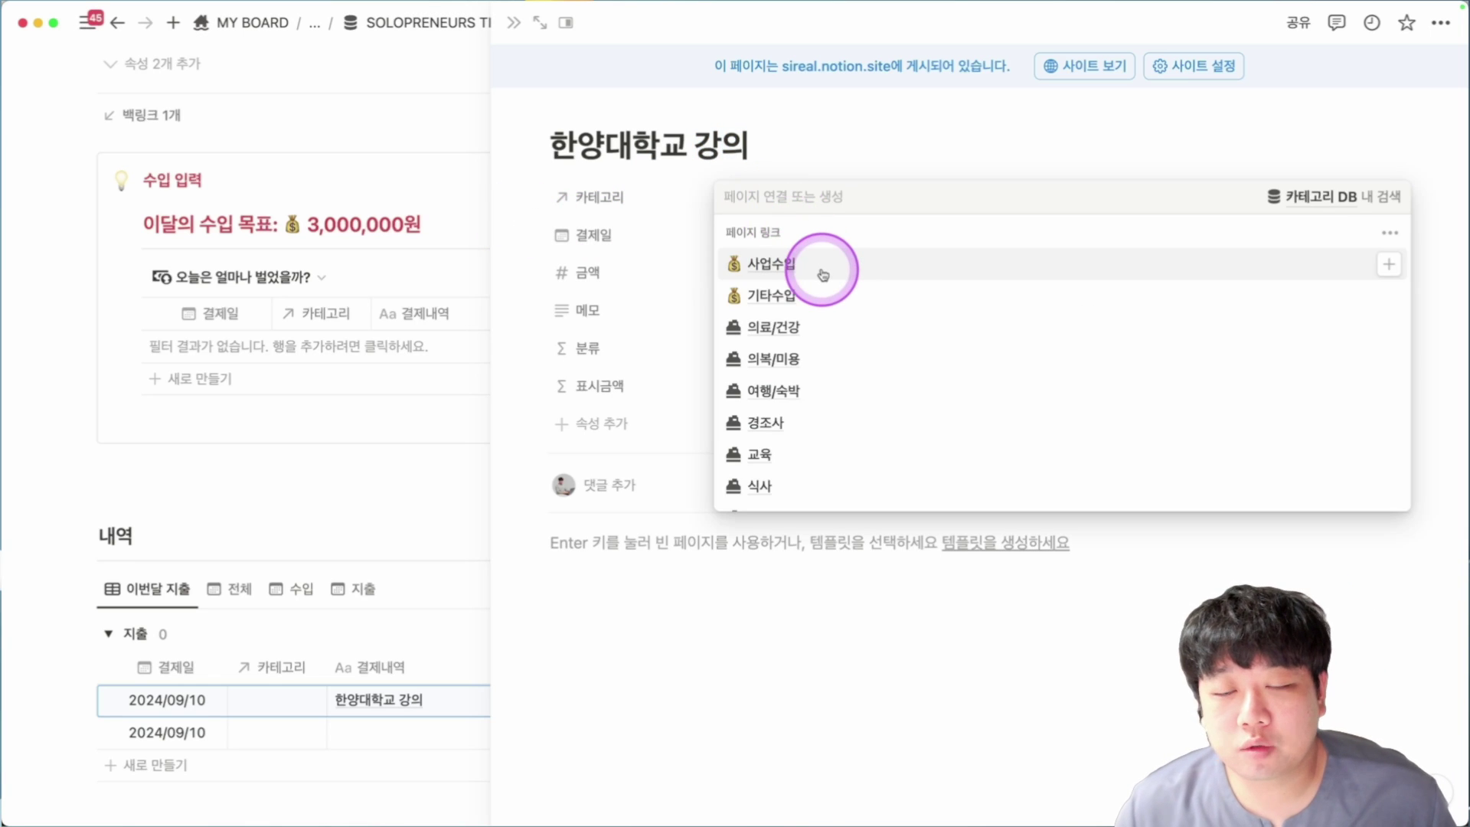
{"action": "left_click", "coordinate": [823, 274]}
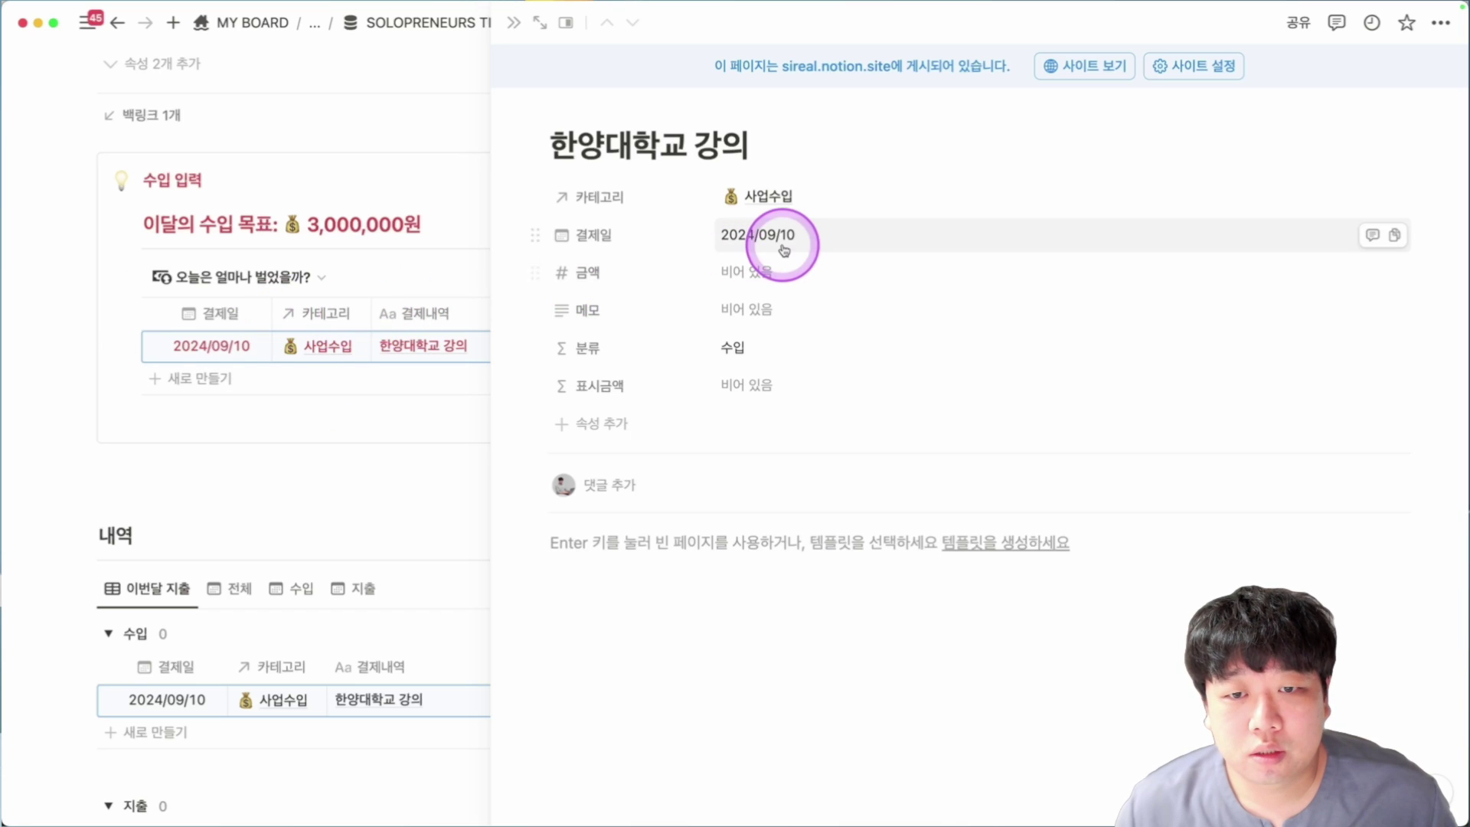
{"action": "left_click", "coordinate": [792, 275]}
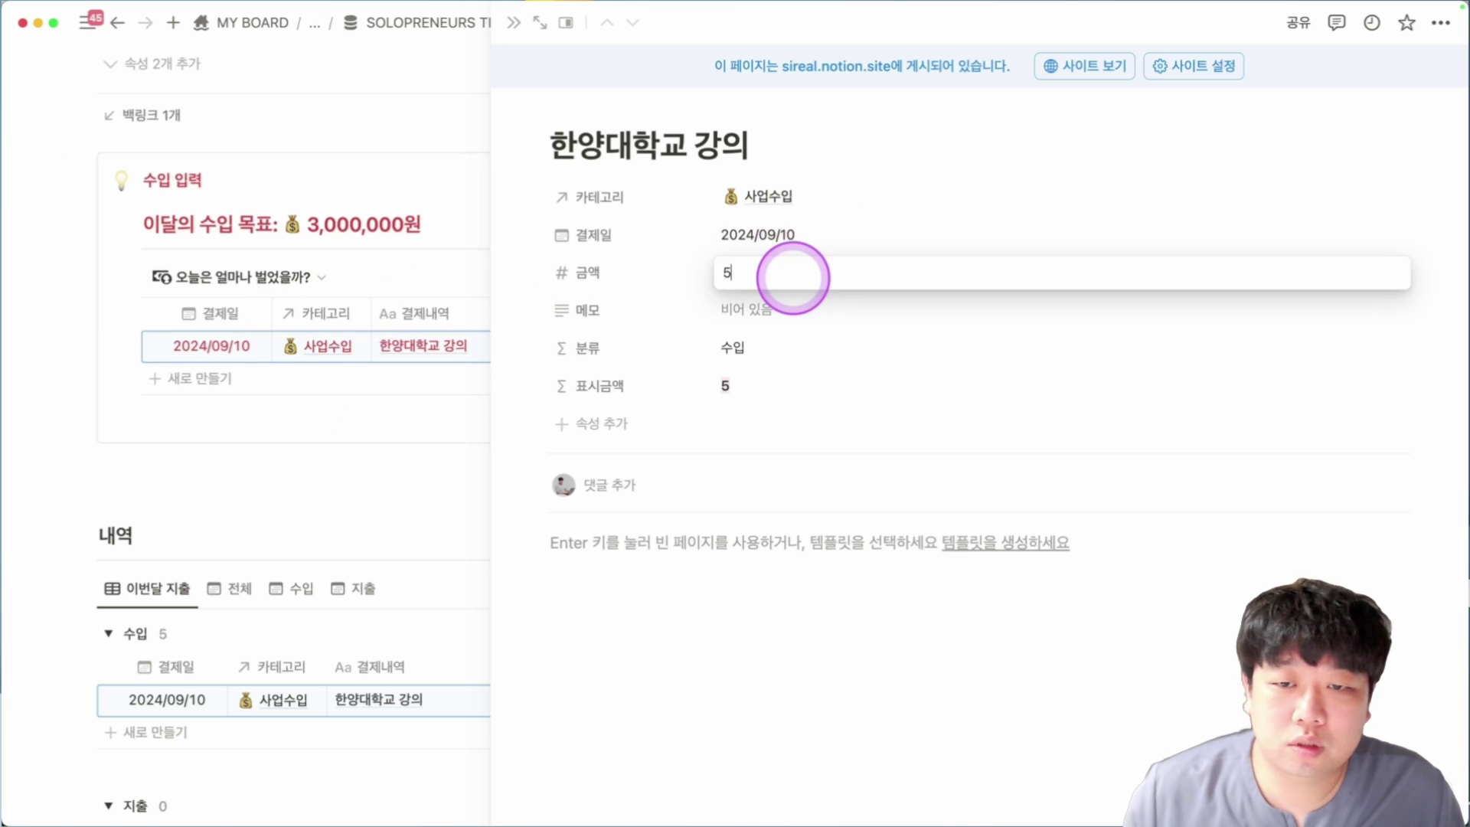
{"action": "key", "text": "Return"}
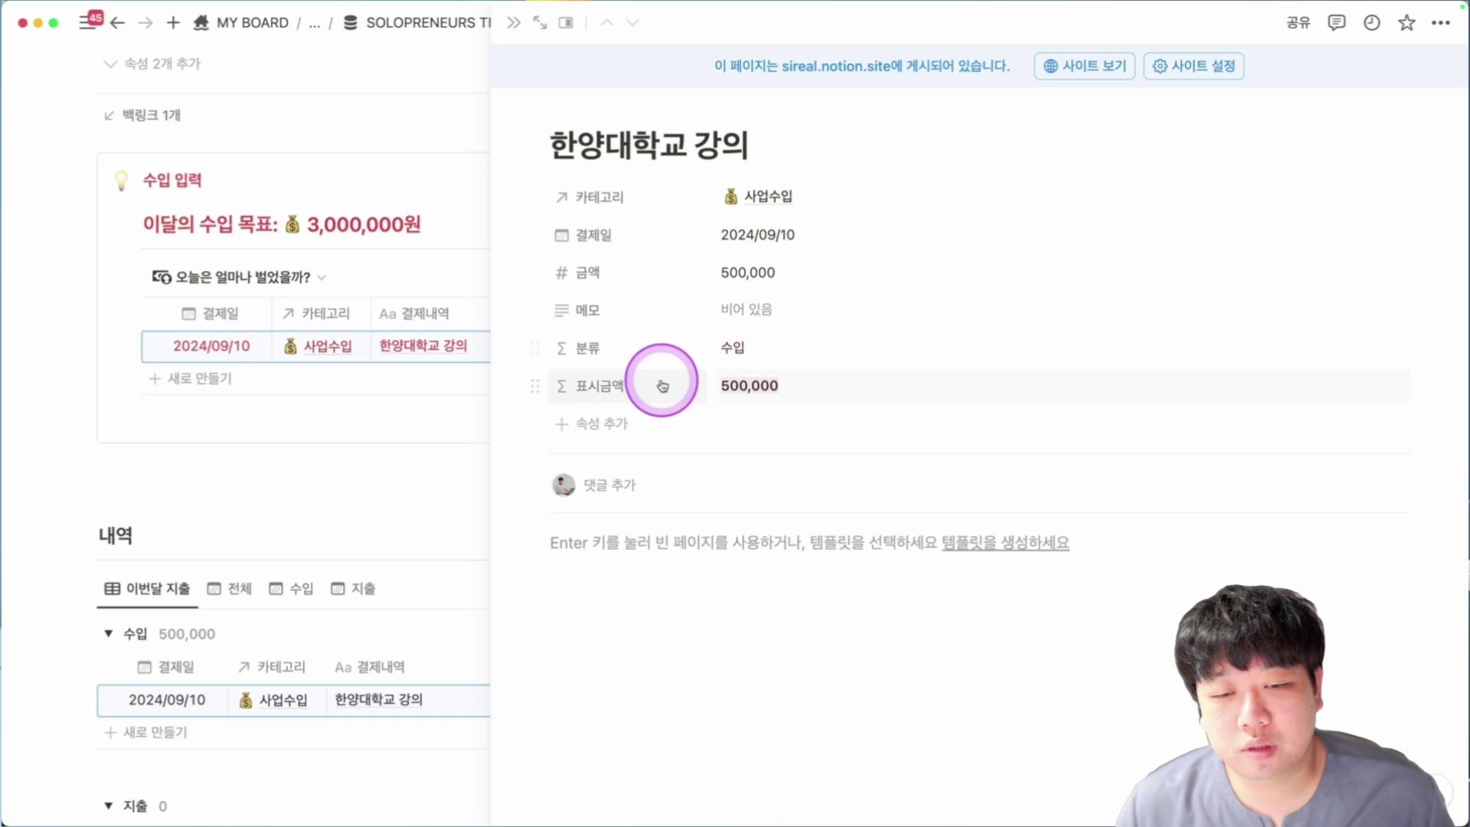
{"action": "key", "text": "Escape"}
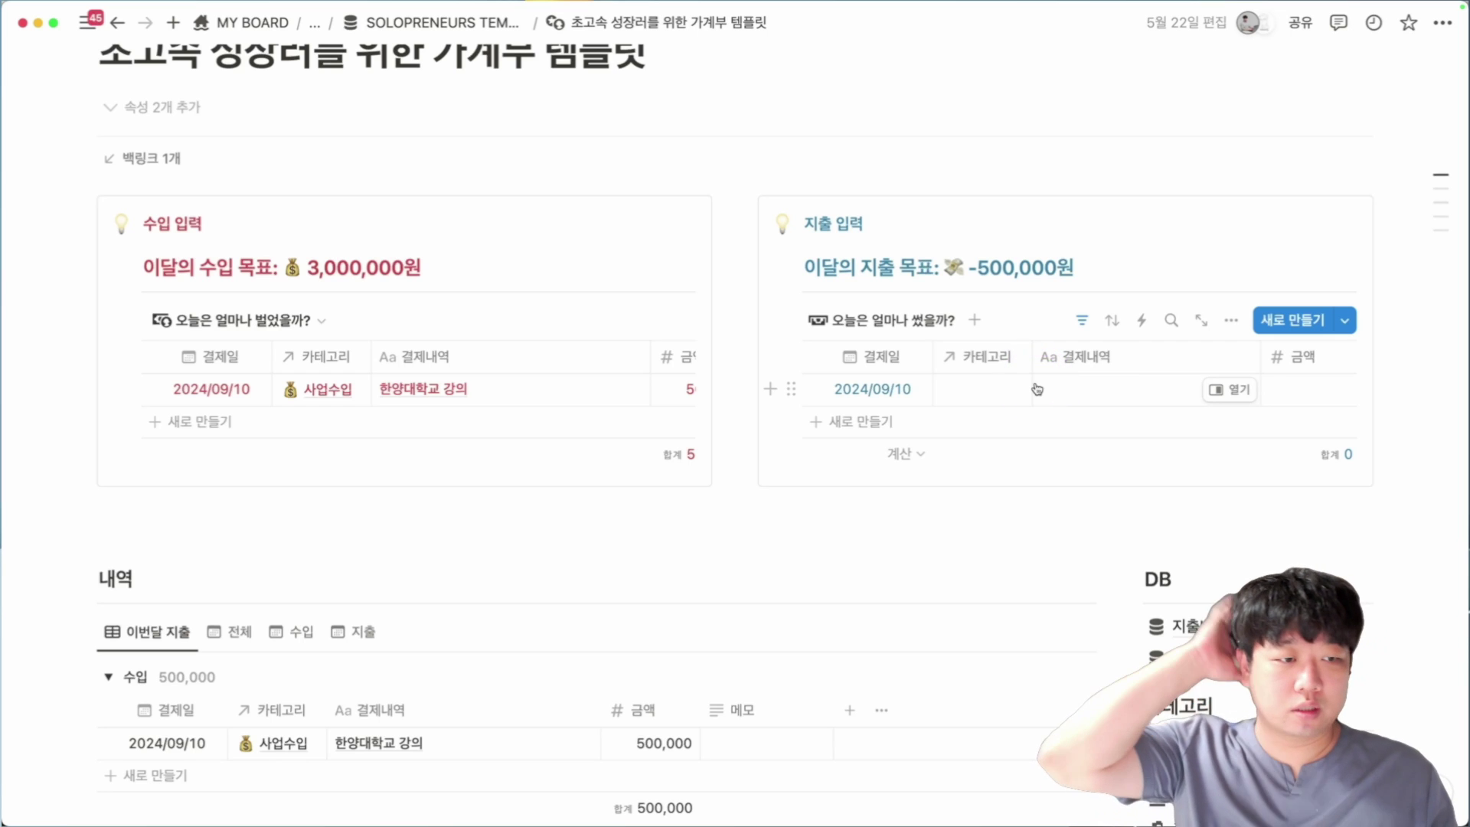
Fill the new expense row with category 식사, description 한양돈까쓰 and amount 15,000.
{"action": "left_click", "coordinate": [970, 398]}
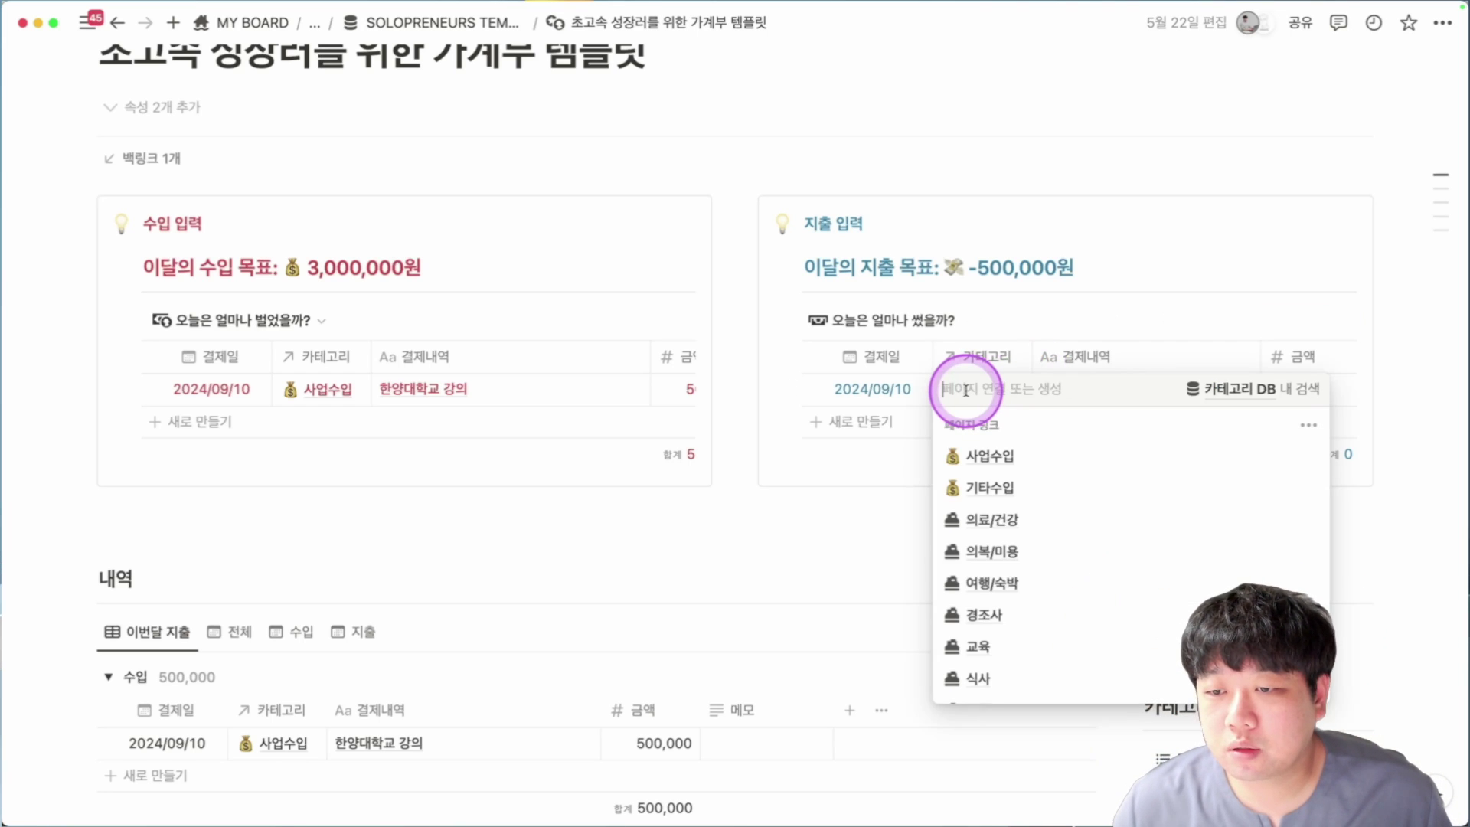
{"action": "scroll", "coordinate": [1056, 551], "scroll_direction": "down", "scroll_amount": 3}
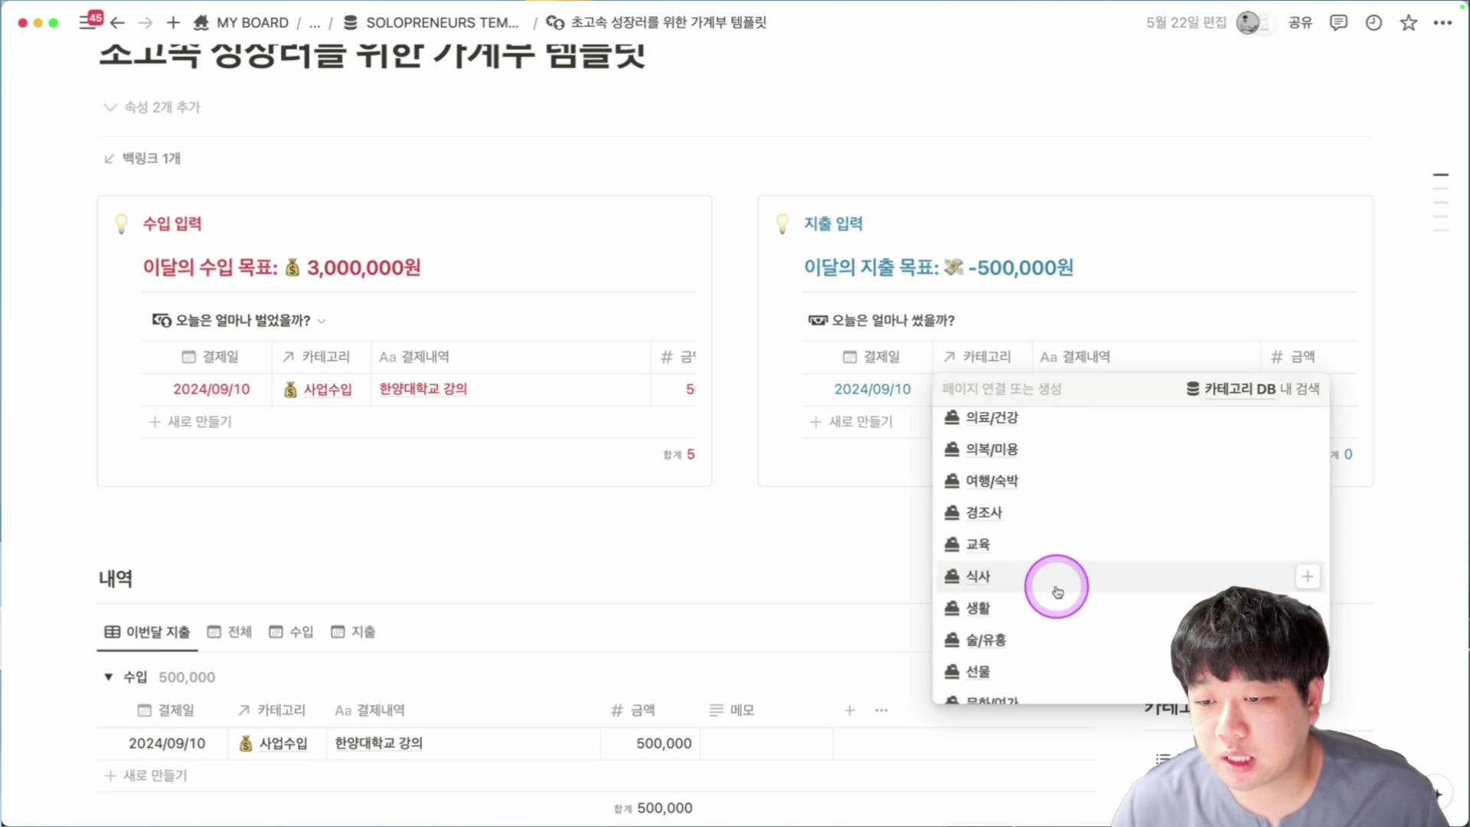
{"action": "left_click", "coordinate": [1050, 585]}
{"action": "left_click", "coordinate": [1048, 398]}
{"action": "type", "text": "한양돈까쓰"}
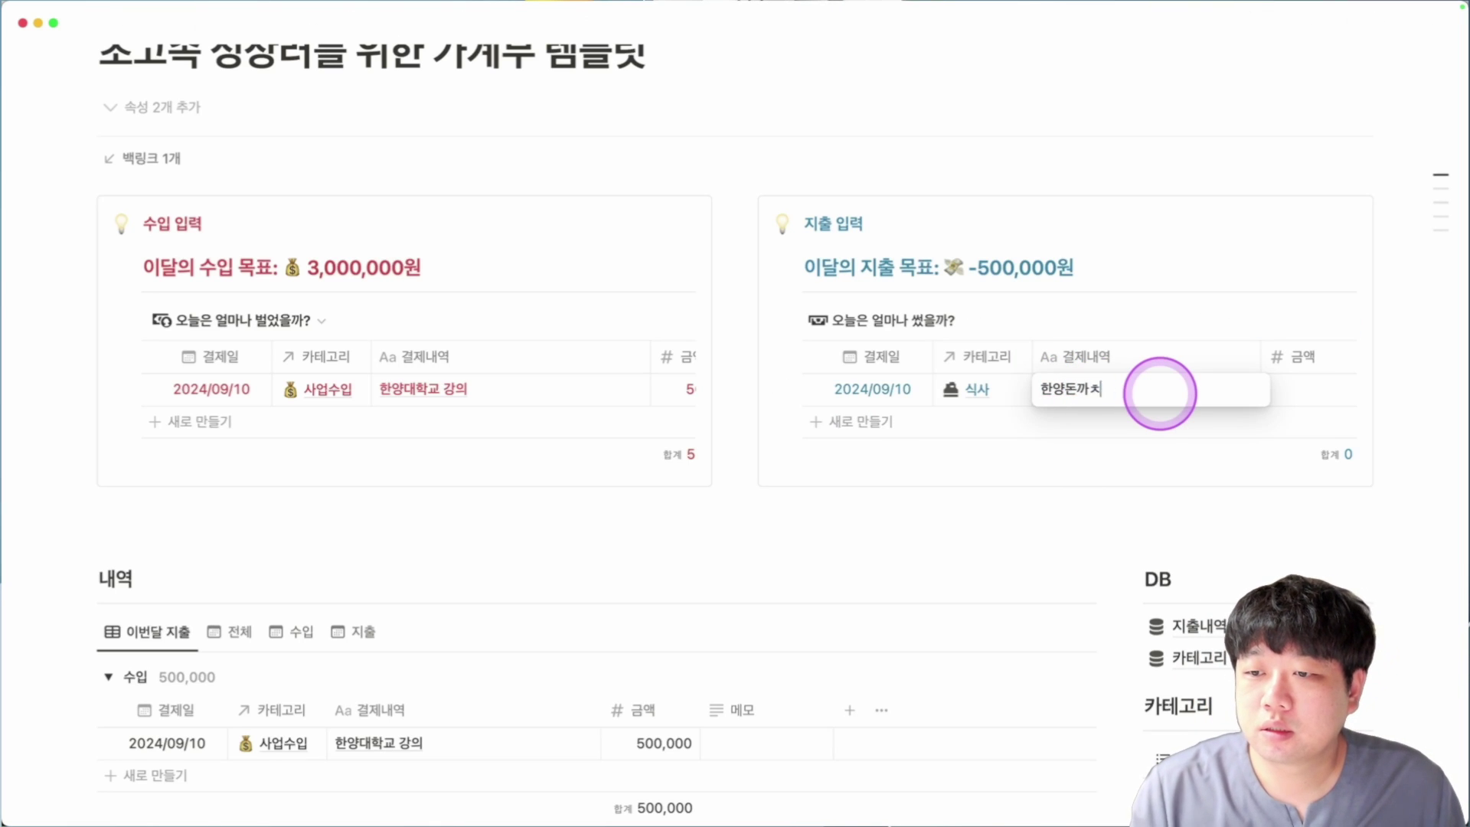
{"action": "key", "text": "Tab"}
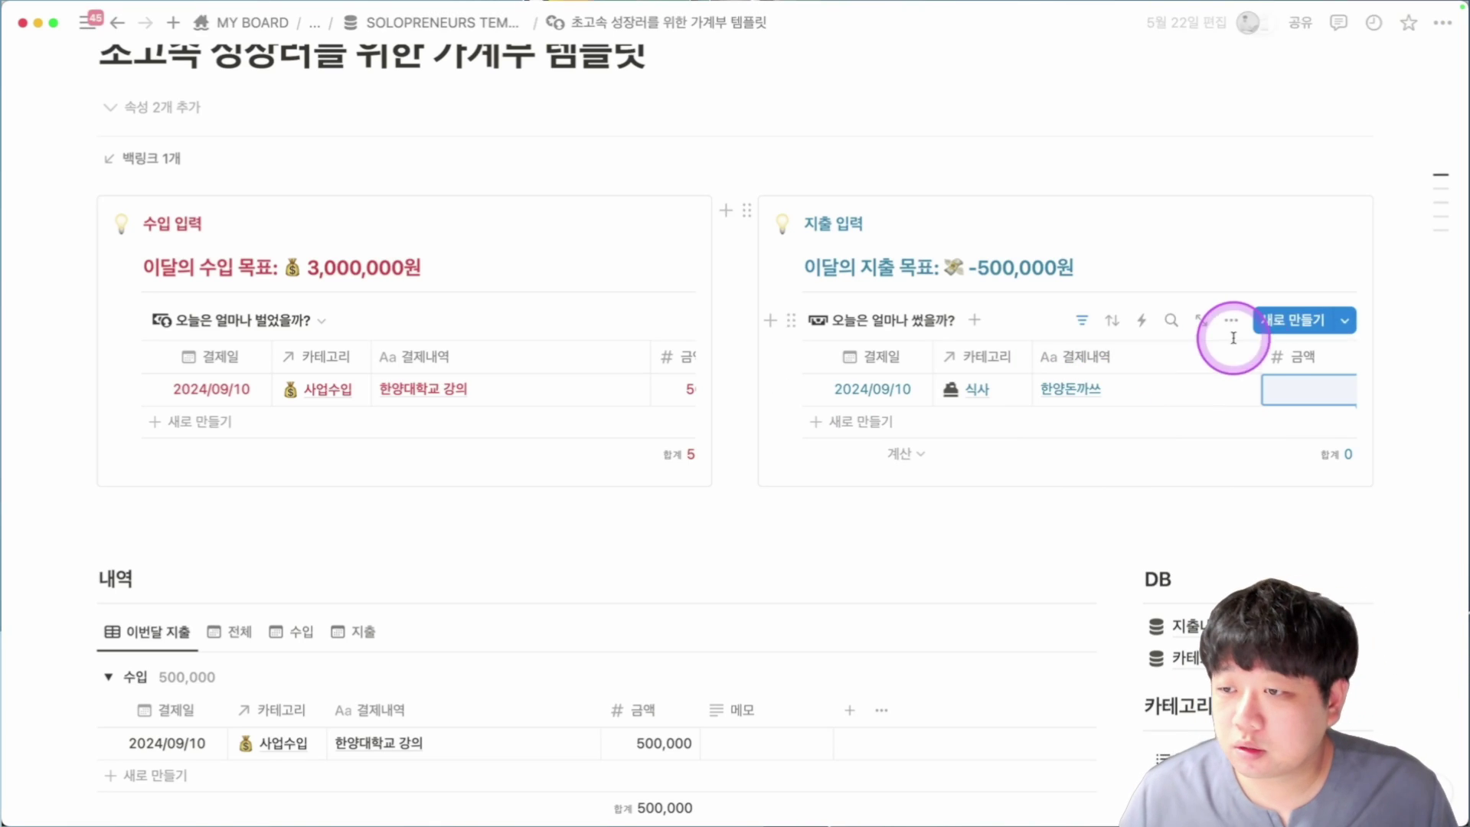
{"action": "left_click_drag", "start_coordinate": [1261, 355], "coordinate": [1138, 358]}
{"action": "type", "text": "1"}
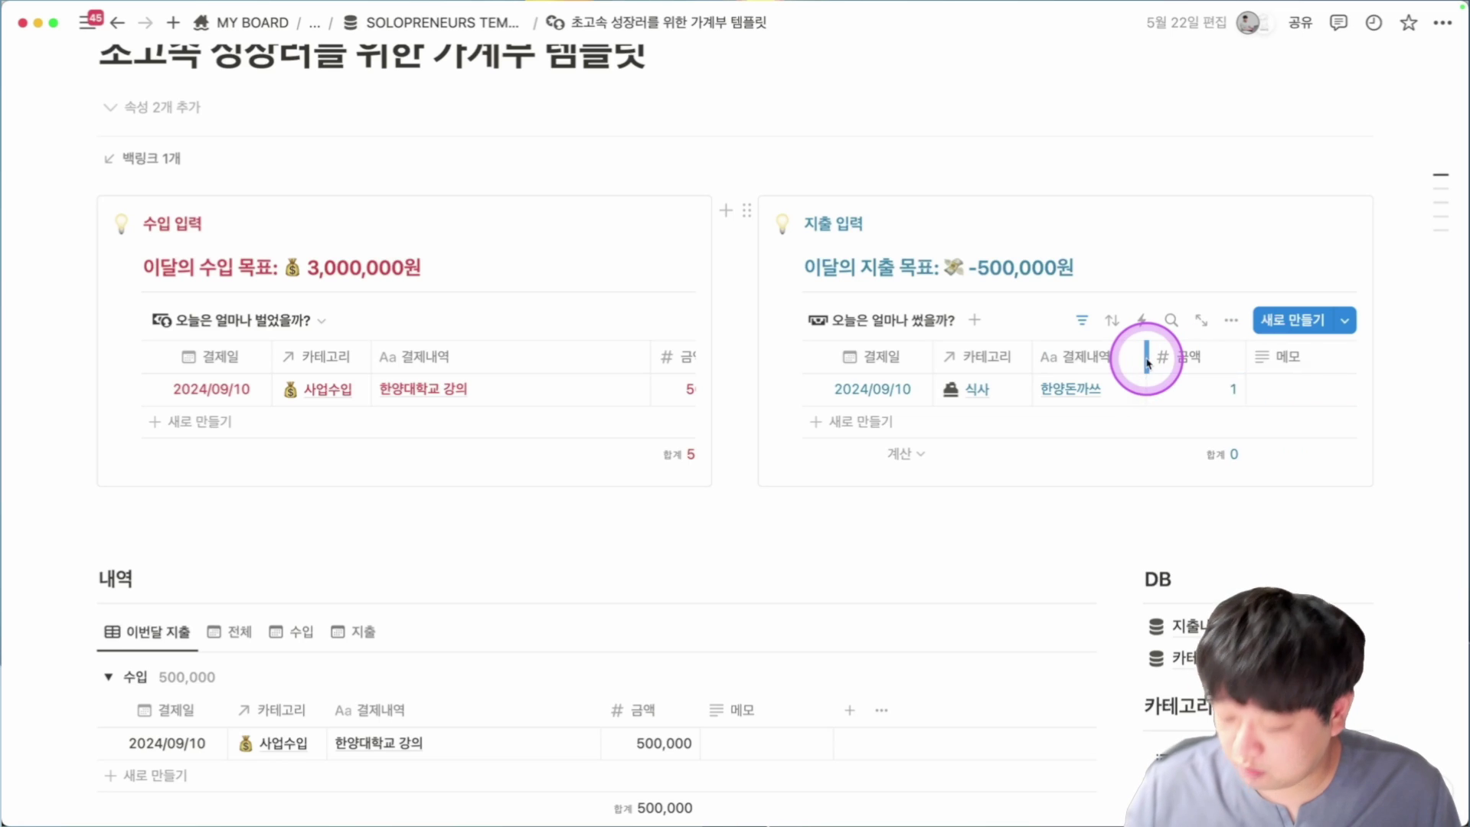
{"action": "type", "text": "5,000"}
{"action": "key", "text": "Return"}
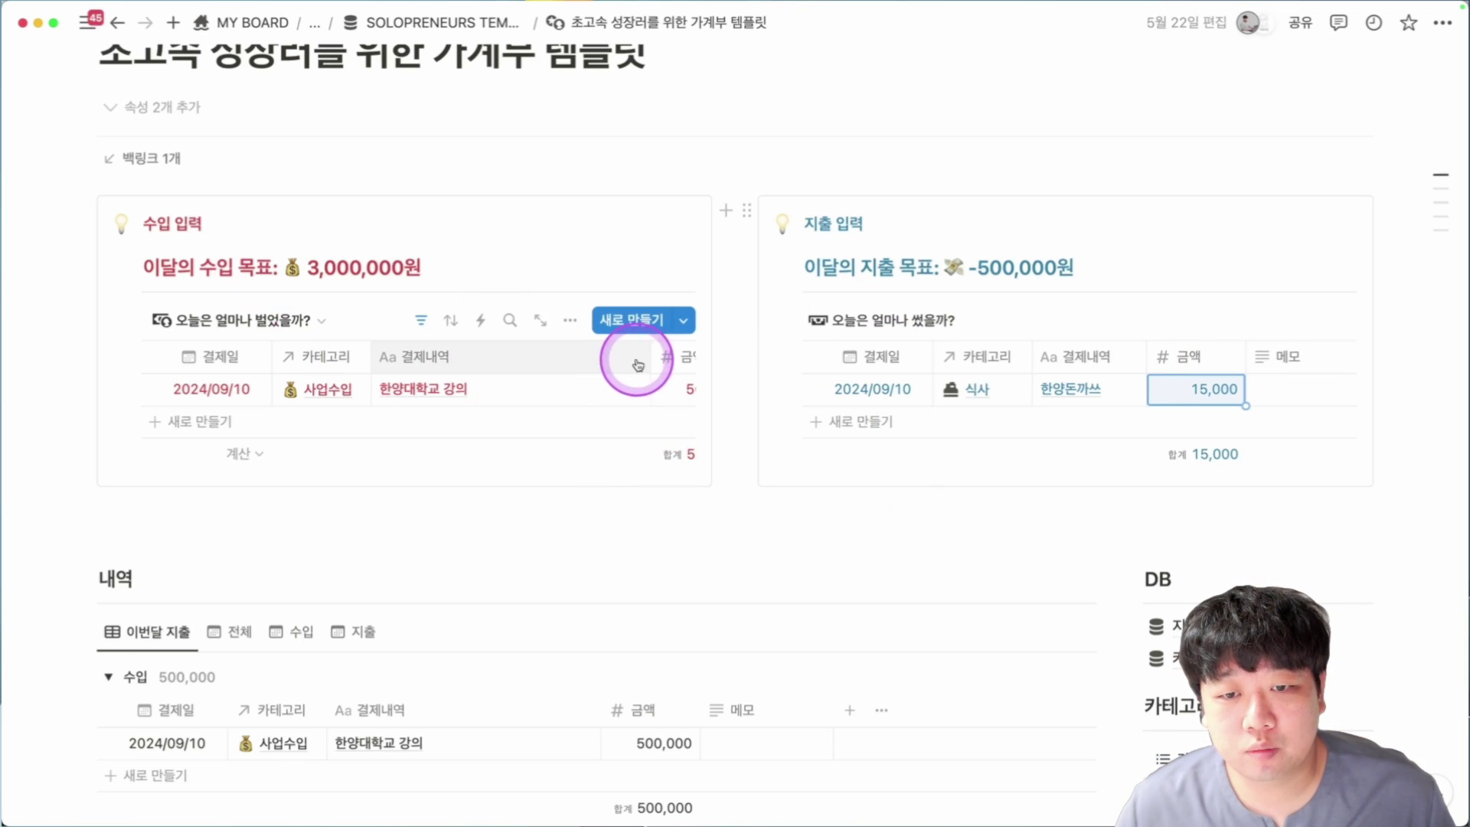
Narrow the income table's 결제내역 column and correct the expense amount to -15,000.
{"action": "left_click_drag", "start_coordinate": [649, 357], "coordinate": [560, 358]}
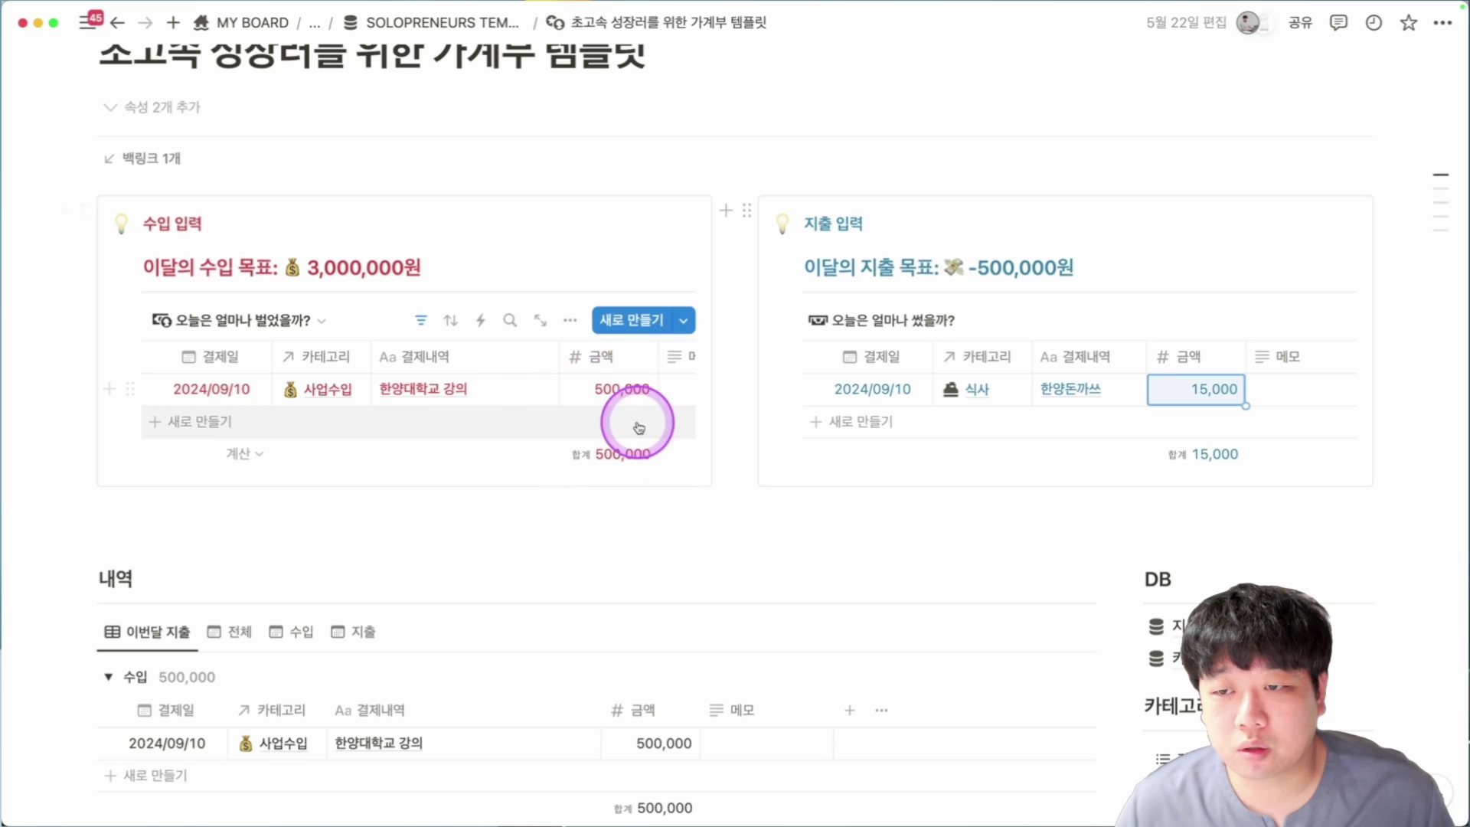
{"action": "scroll", "coordinate": [1102, 398], "scroll_direction": "down", "scroll_amount": 3}
{"action": "scroll", "coordinate": [1104, 395], "scroll_direction": "down", "scroll_amount": 1}
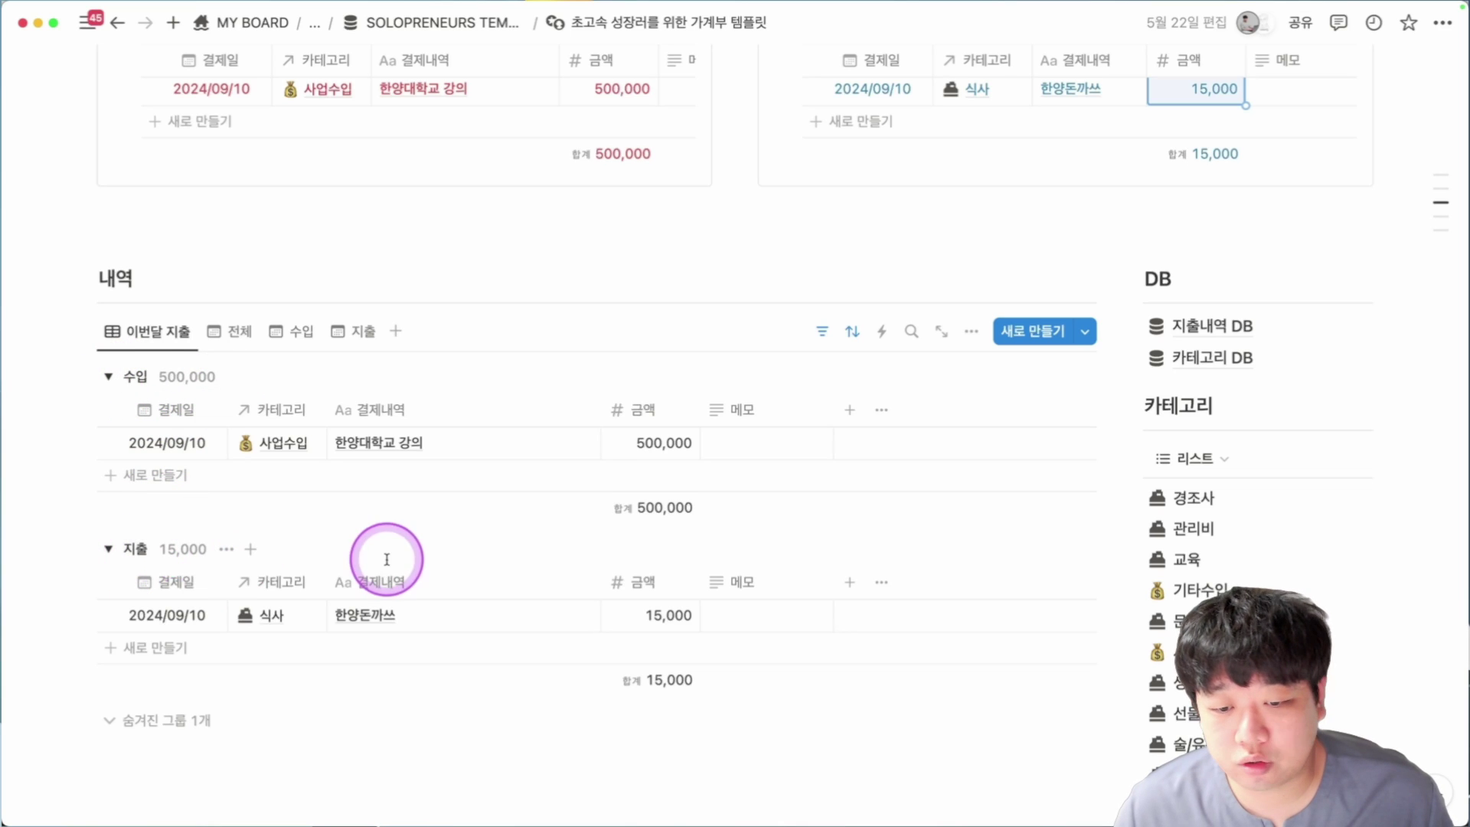
{"action": "scroll", "coordinate": [820, 607], "scroll_direction": "up", "scroll_amount": 1}
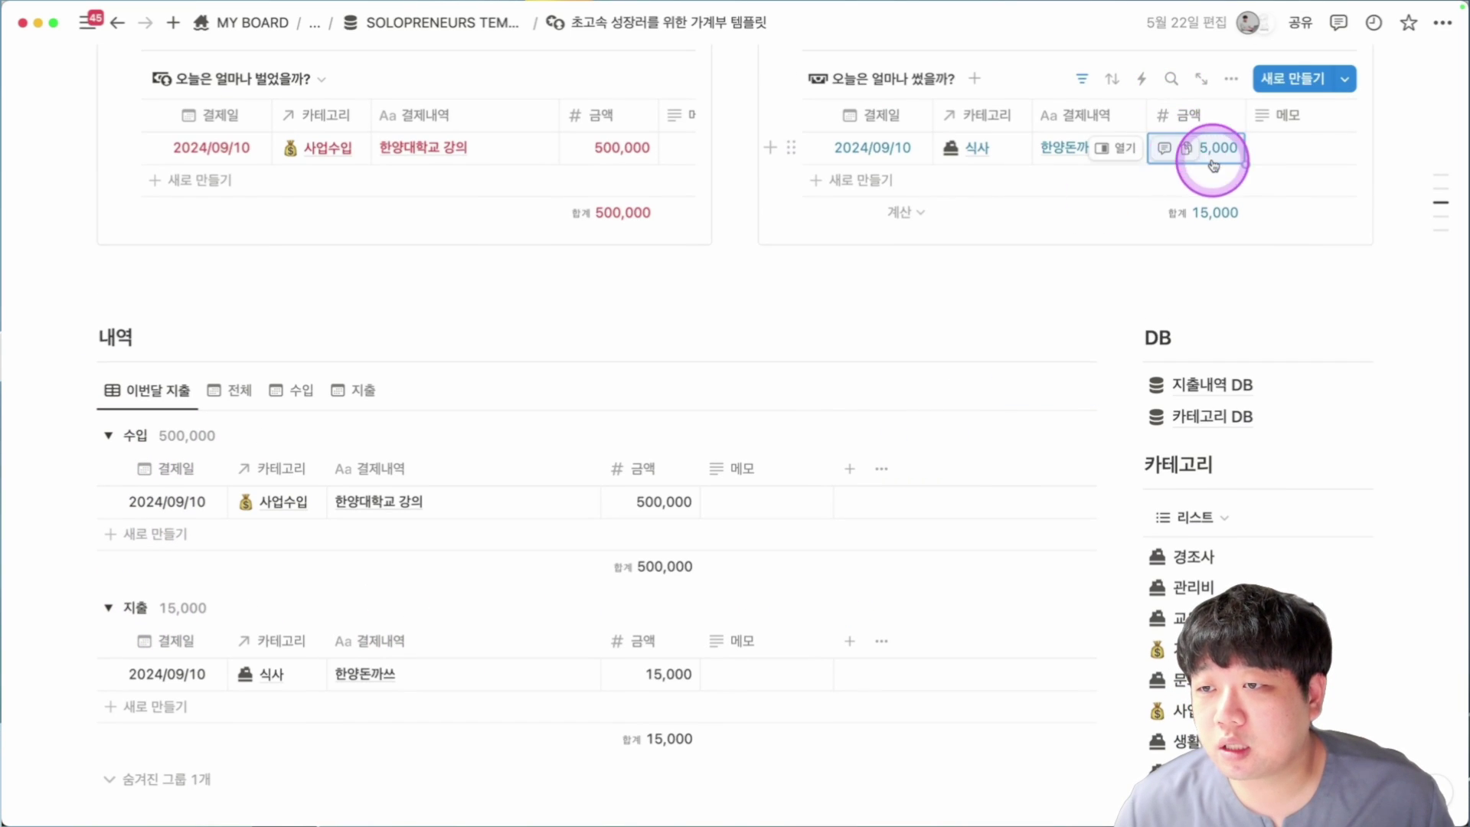
{"action": "left_click", "coordinate": [1210, 148]}
{"action": "key", "text": "Up"}
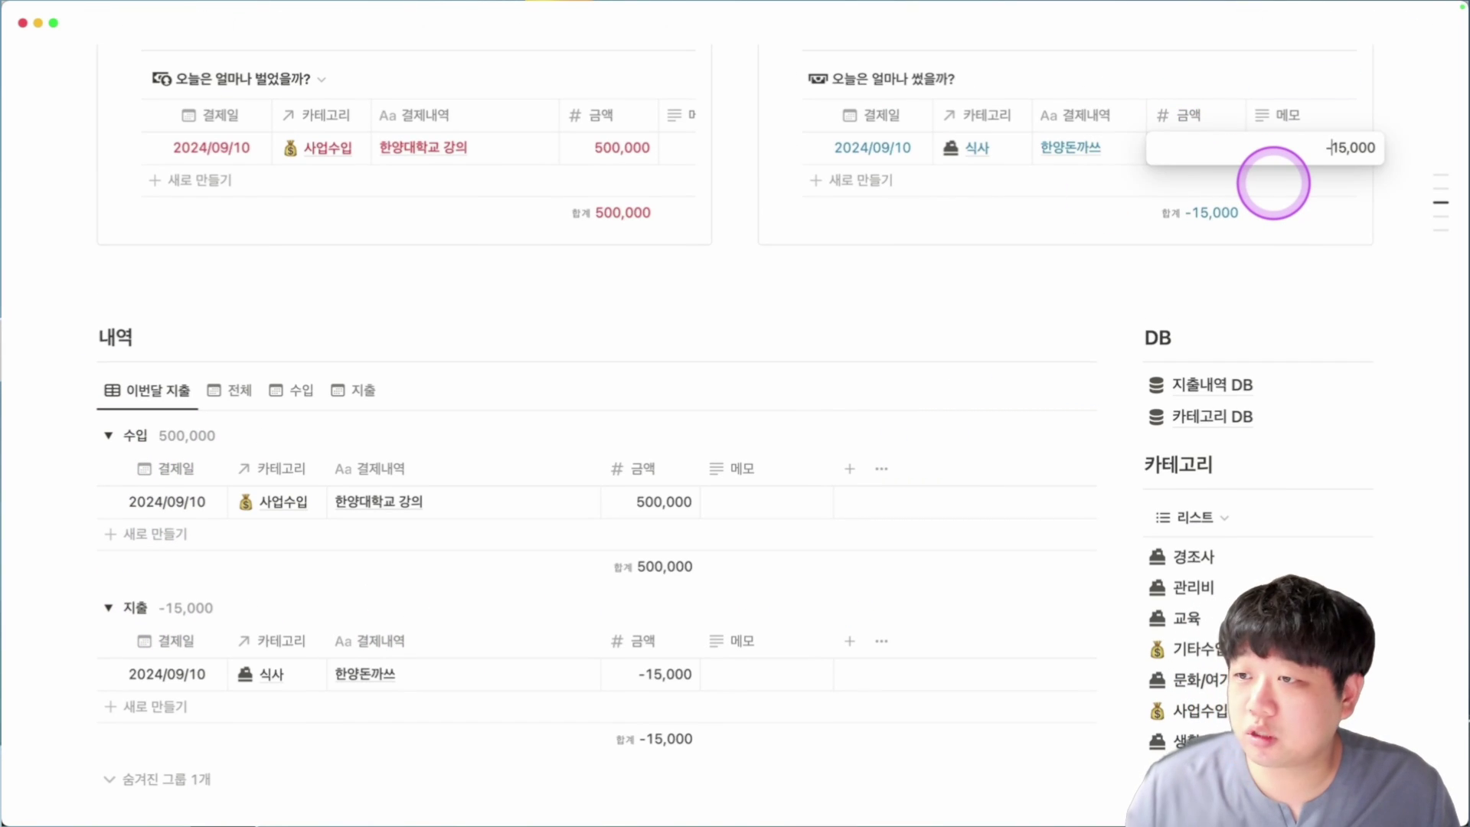
{"action": "key", "text": "Return"}
{"action": "scroll", "coordinate": [804, 413], "scroll_direction": "down", "scroll_amount": 5}
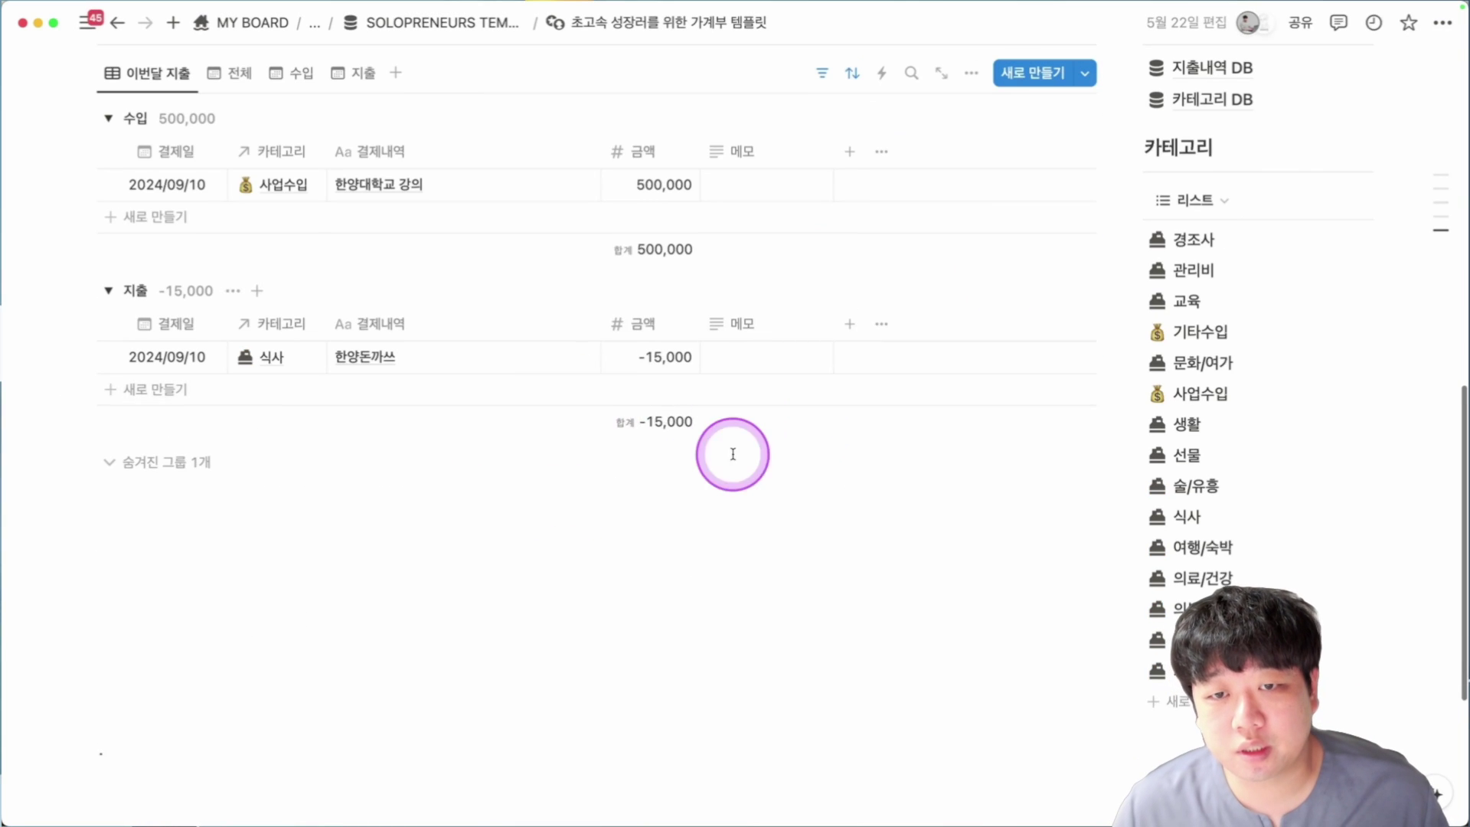
{"action": "scroll", "coordinate": [651, 498], "scroll_direction": "up", "scroll_amount": 3}
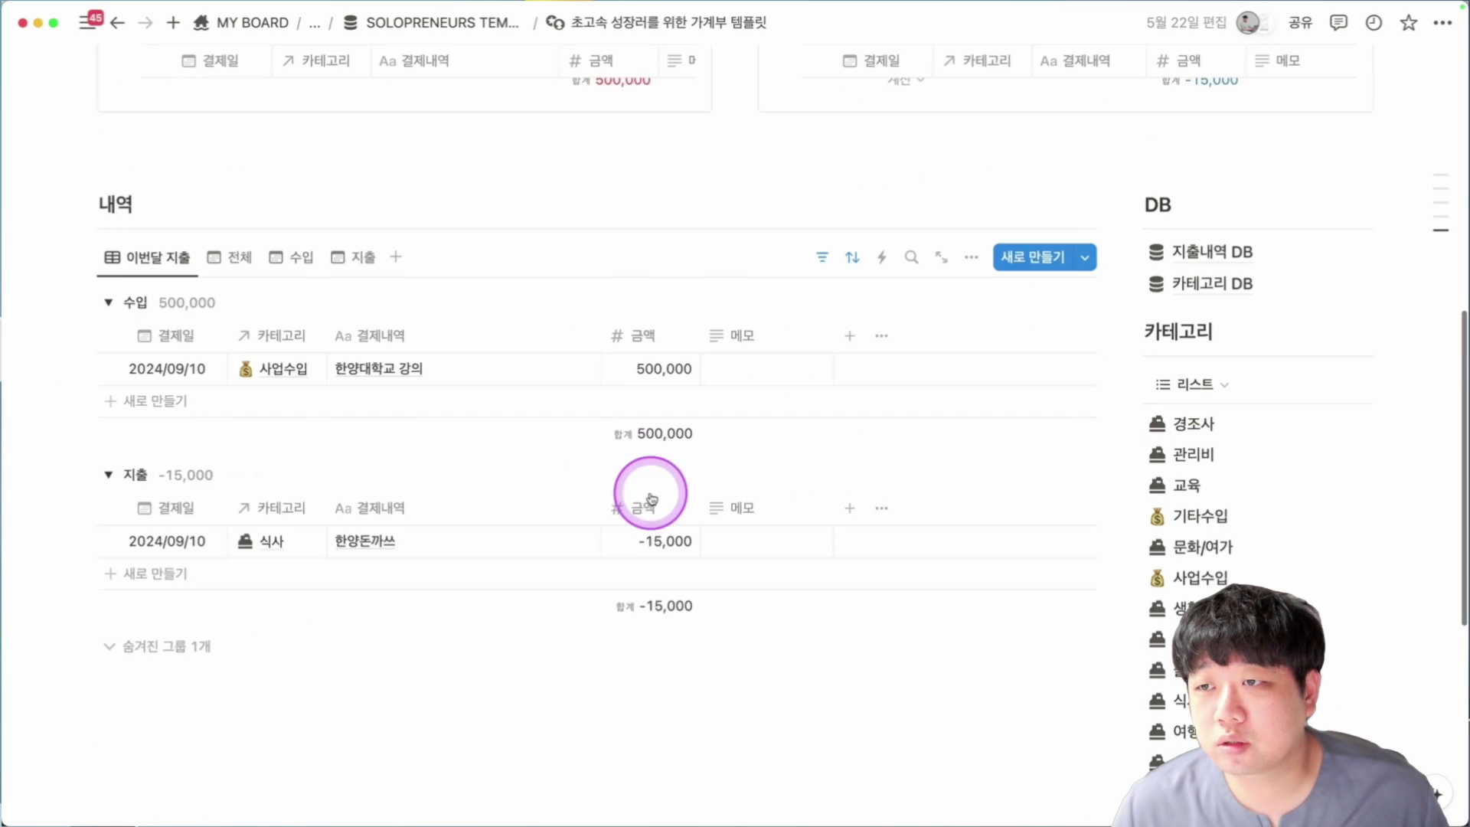
{"action": "scroll", "coordinate": [1274, 520], "scroll_direction": "down", "scroll_amount": 2}
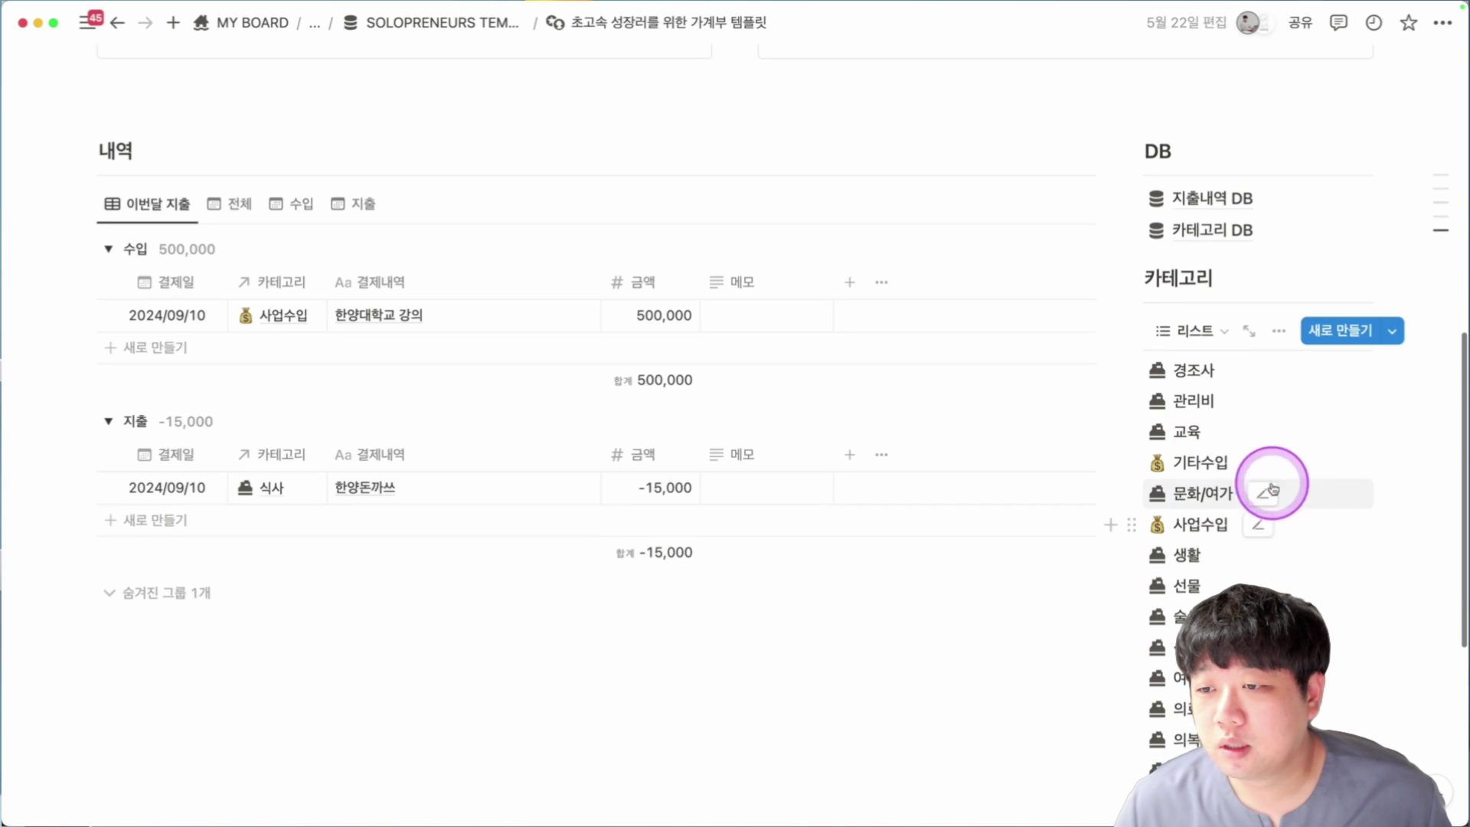
{"action": "left_click", "coordinate": [1208, 374]}
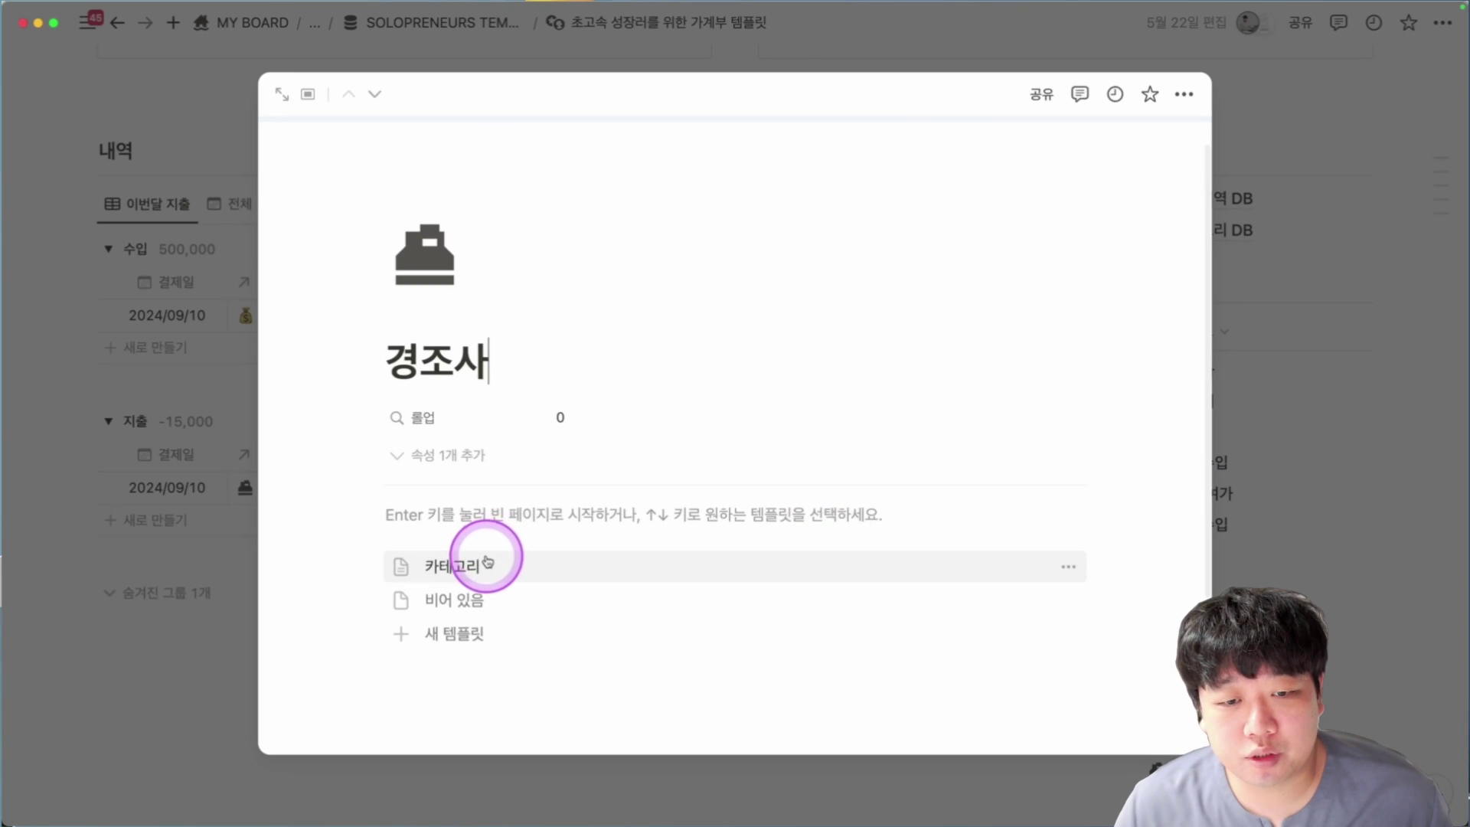
{"action": "left_click", "coordinate": [1230, 486]}
{"action": "left_click", "coordinate": [1221, 485]}
{"action": "left_click", "coordinate": [525, 604]}
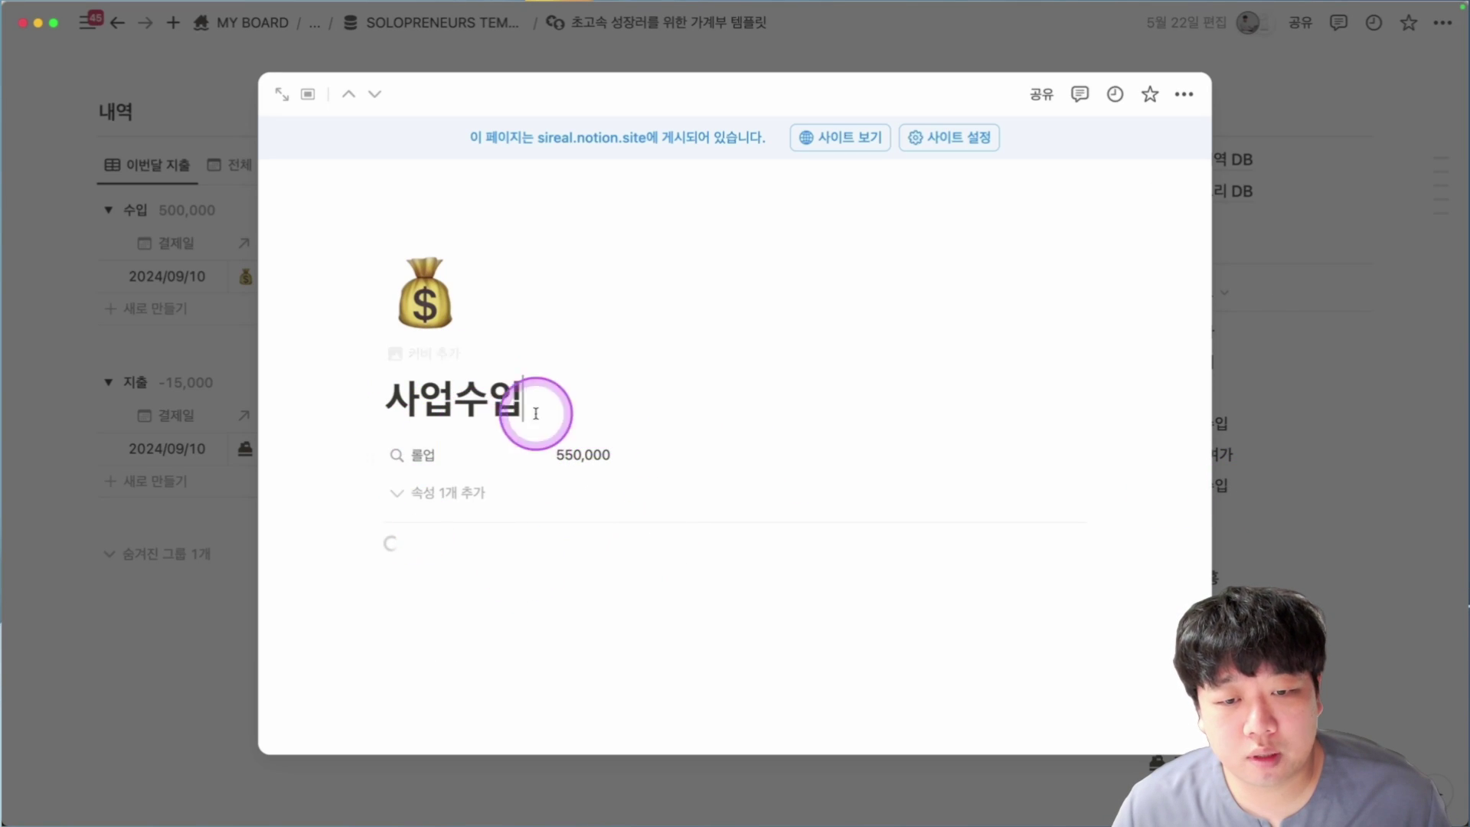
{"action": "scroll", "coordinate": [629, 491], "scroll_direction": "down", "scroll_amount": 1}
{"action": "scroll", "coordinate": [629, 491], "scroll_direction": "down", "scroll_amount": 1}
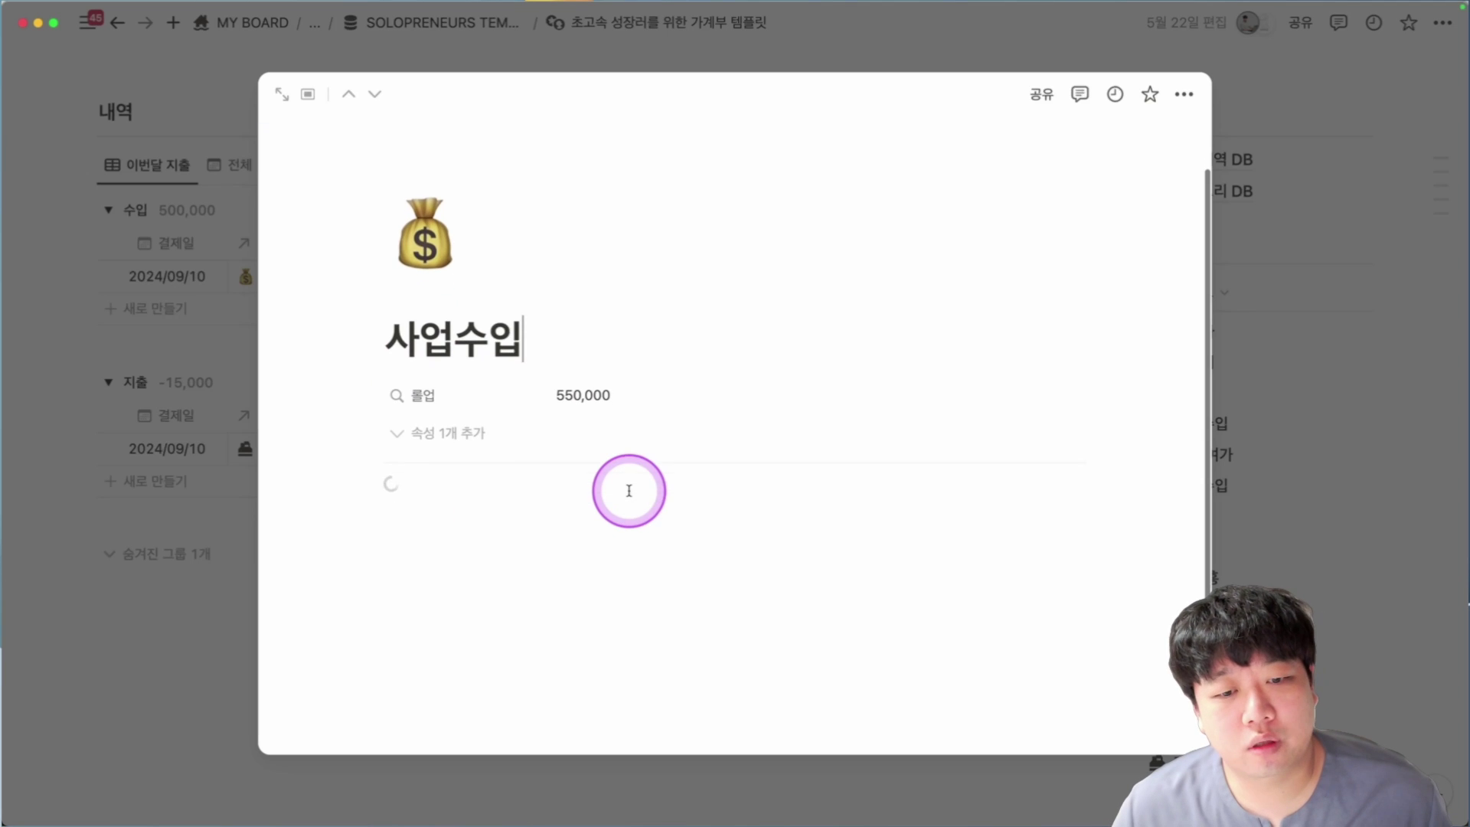
{"action": "scroll", "coordinate": [631, 480], "scroll_direction": "down", "scroll_amount": 1}
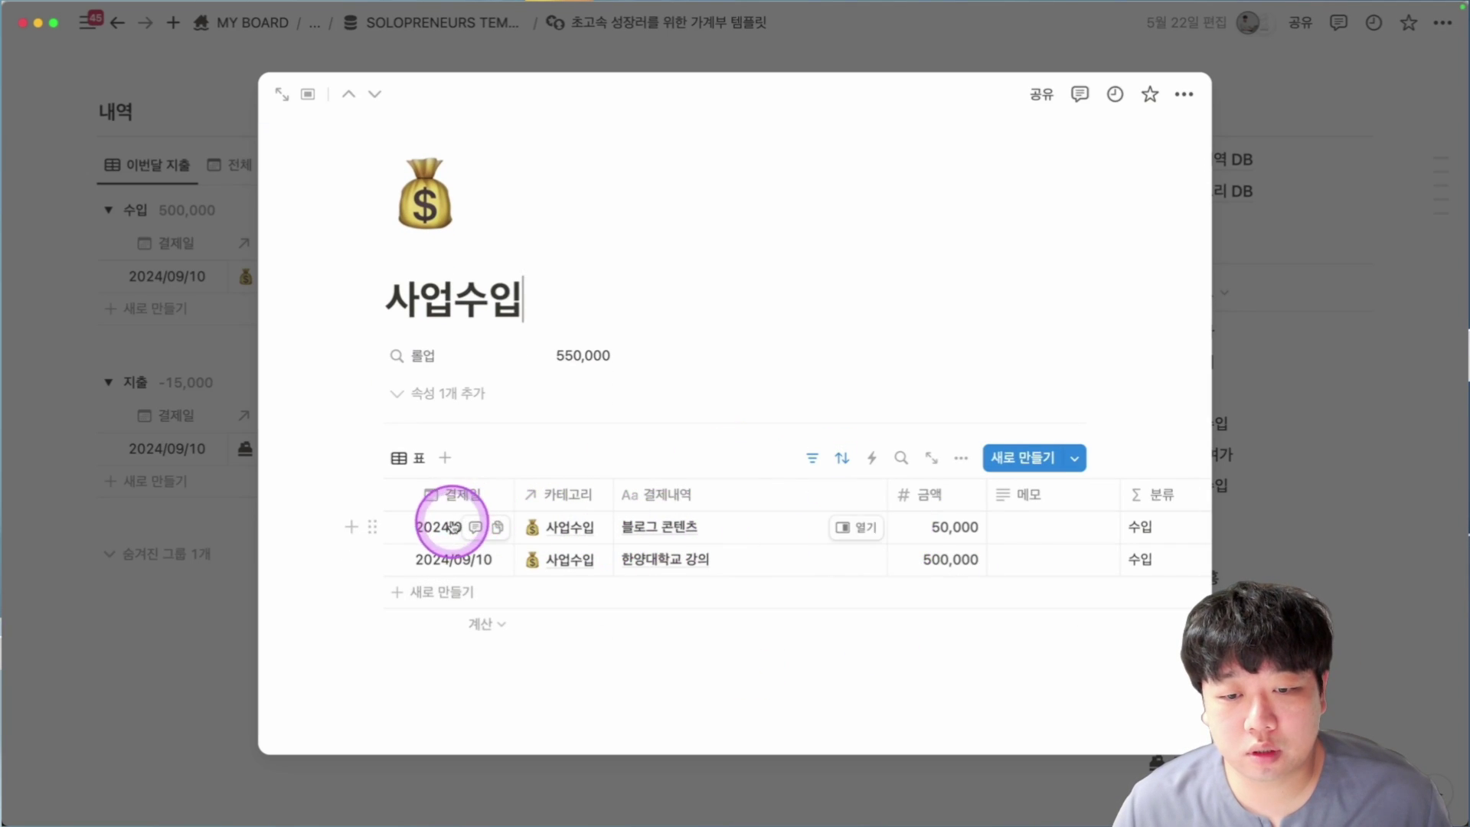
{"action": "left_click", "coordinate": [426, 525]}
{"action": "left_click", "coordinate": [439, 569]}
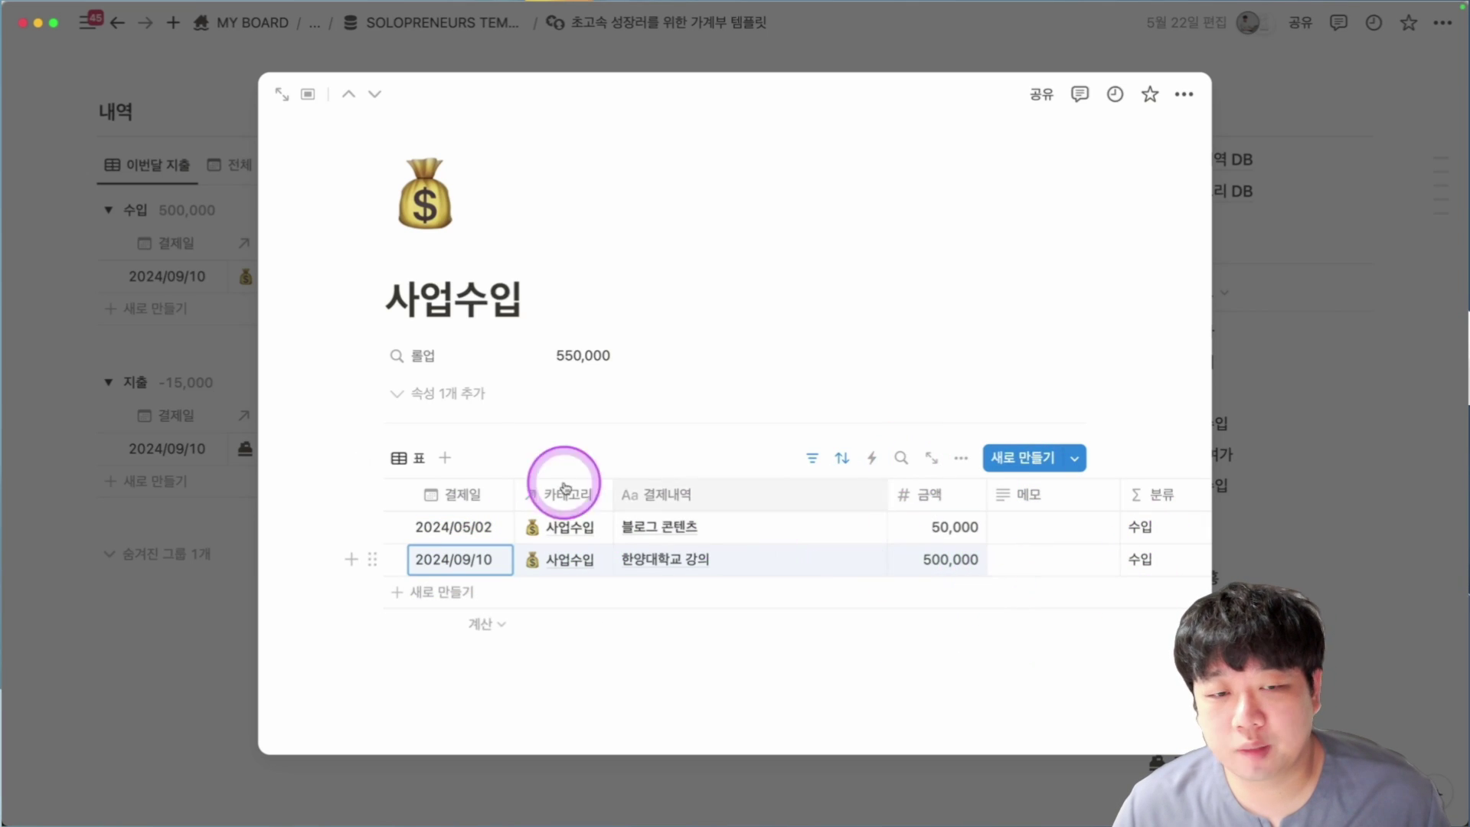
{"action": "key", "text": "Escape"}
{"action": "key", "text": "Escape"}
{"action": "scroll", "coordinate": [270, 384], "scroll_direction": "up", "scroll_amount": 5}
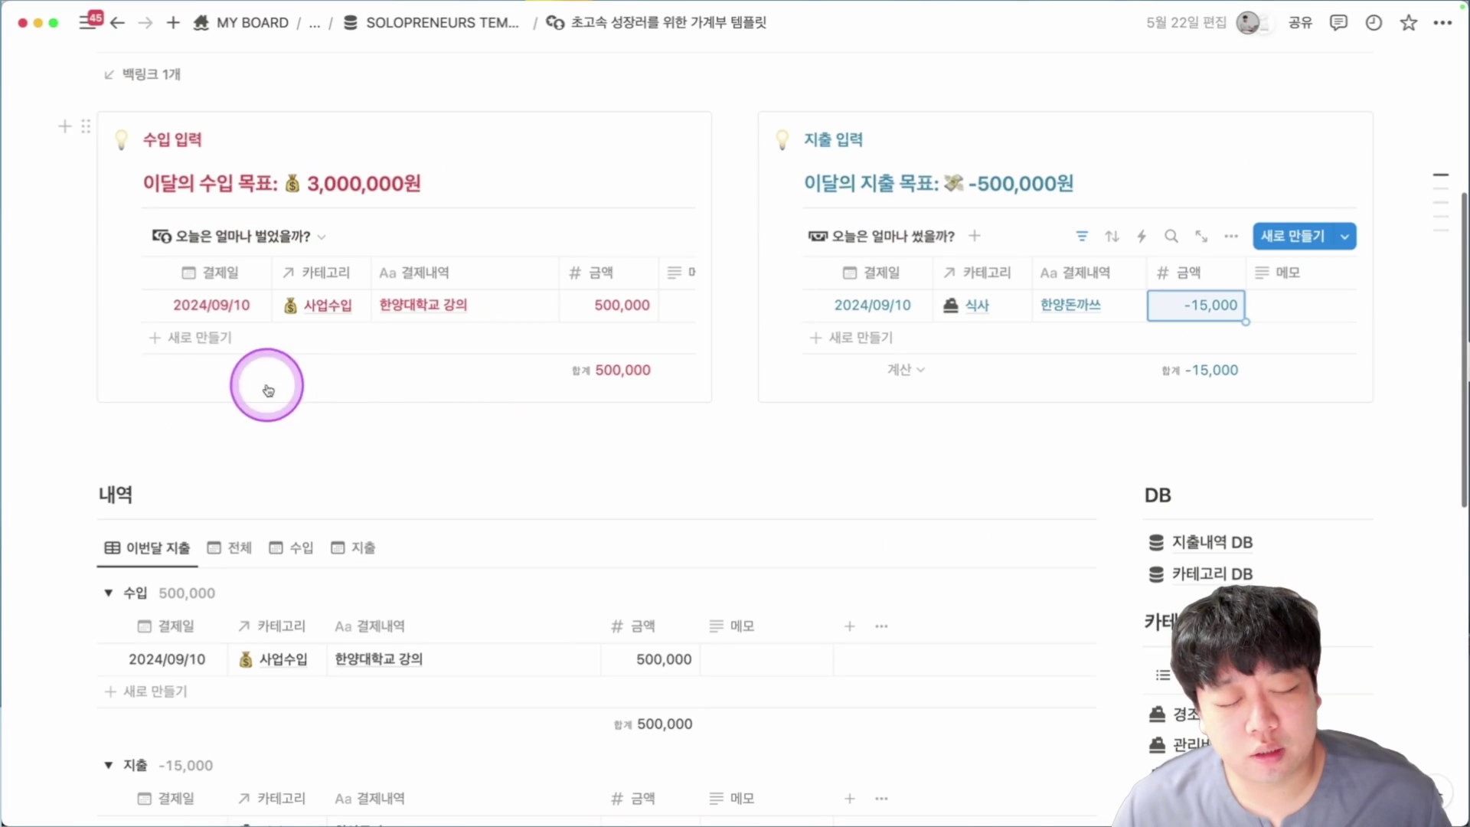
View the 내역 transactions as all, income-only and expense-only calendars.
{"action": "scroll", "coordinate": [749, 457], "scroll_direction": "down", "scroll_amount": 3}
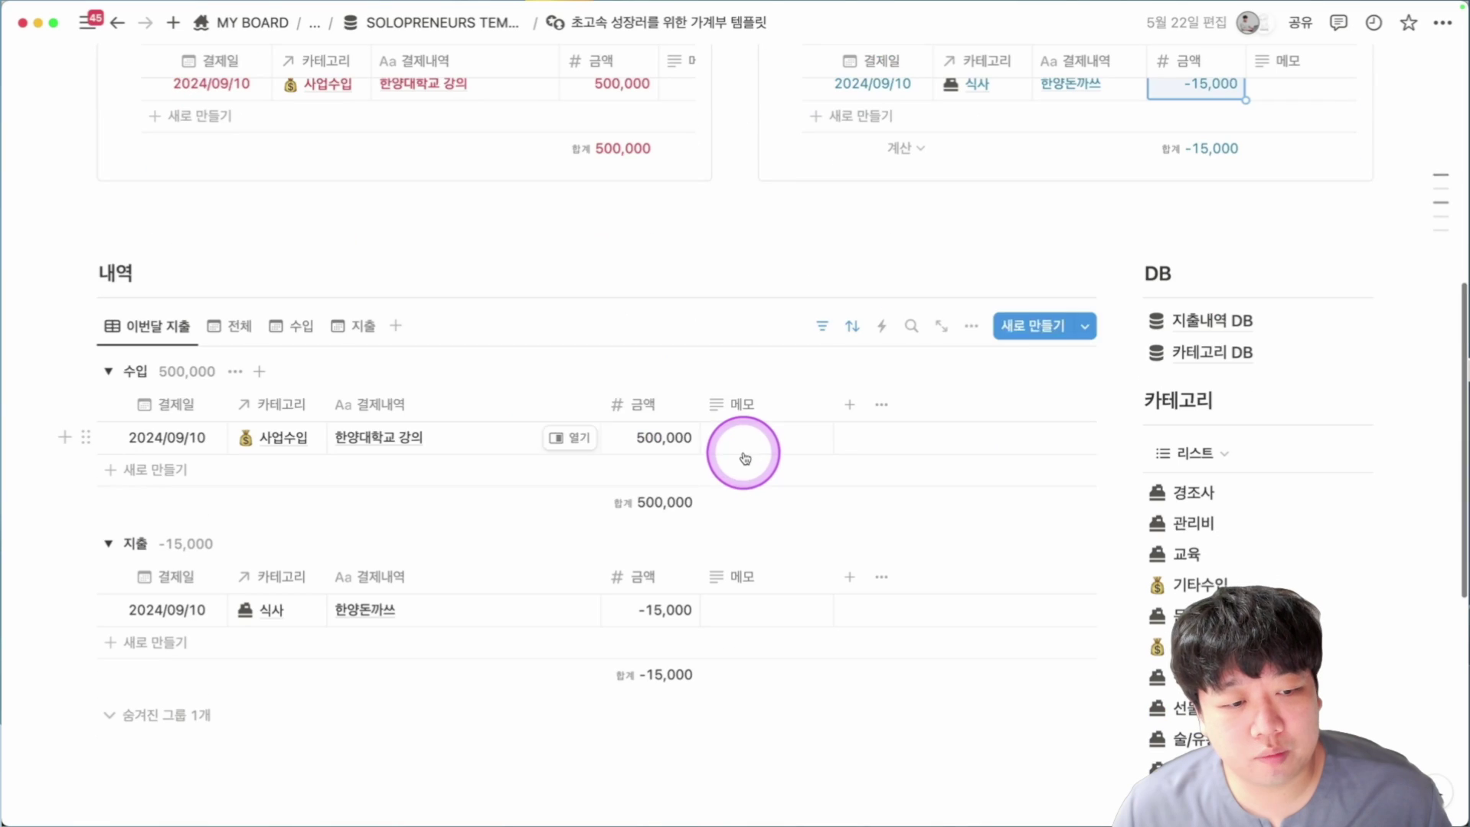
{"action": "left_click", "coordinate": [240, 327]}
{"action": "scroll", "coordinate": [252, 329], "scroll_direction": "down", "scroll_amount": 2}
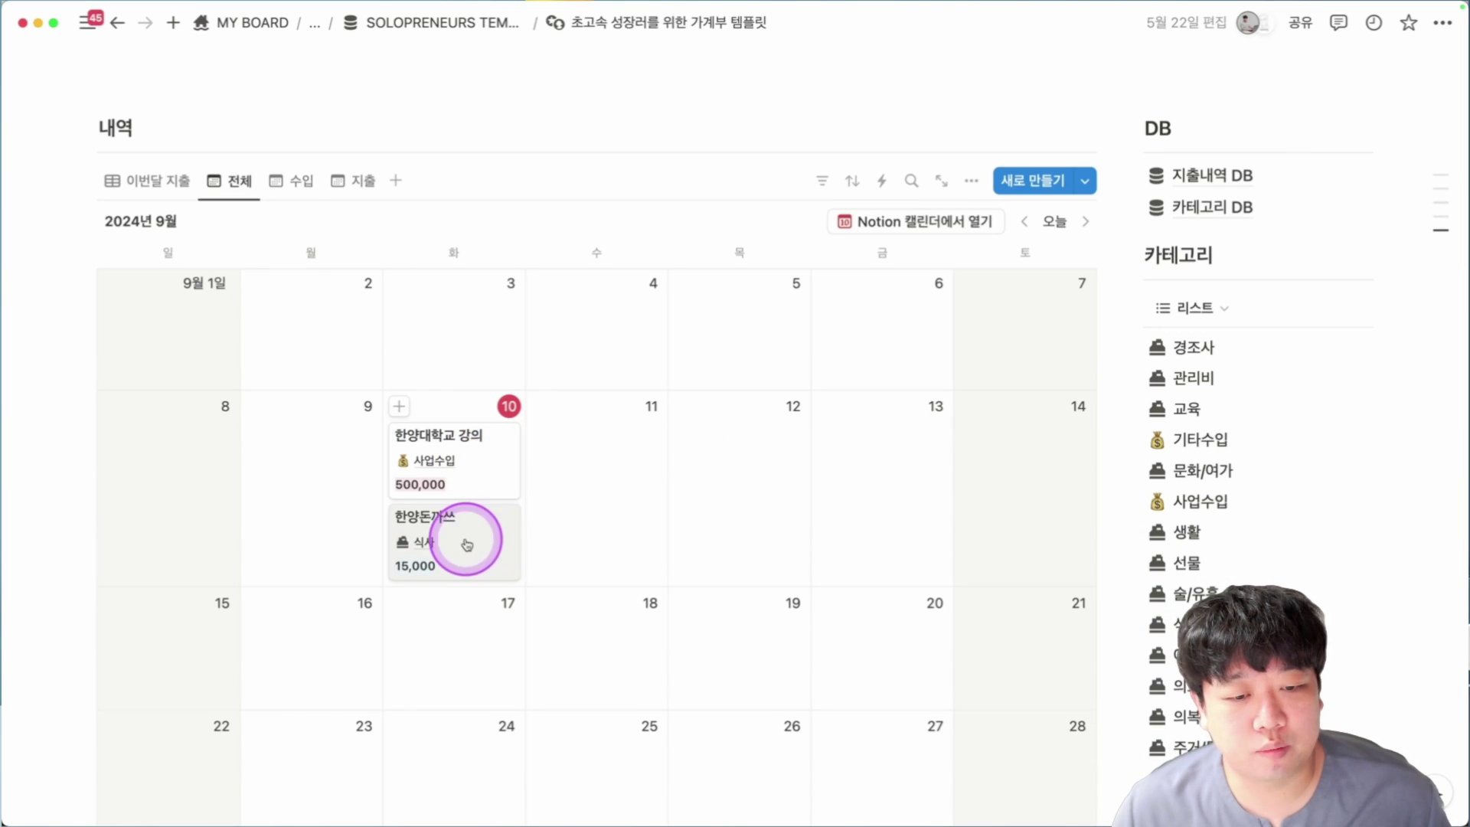
{"action": "left_click", "coordinate": [289, 186]}
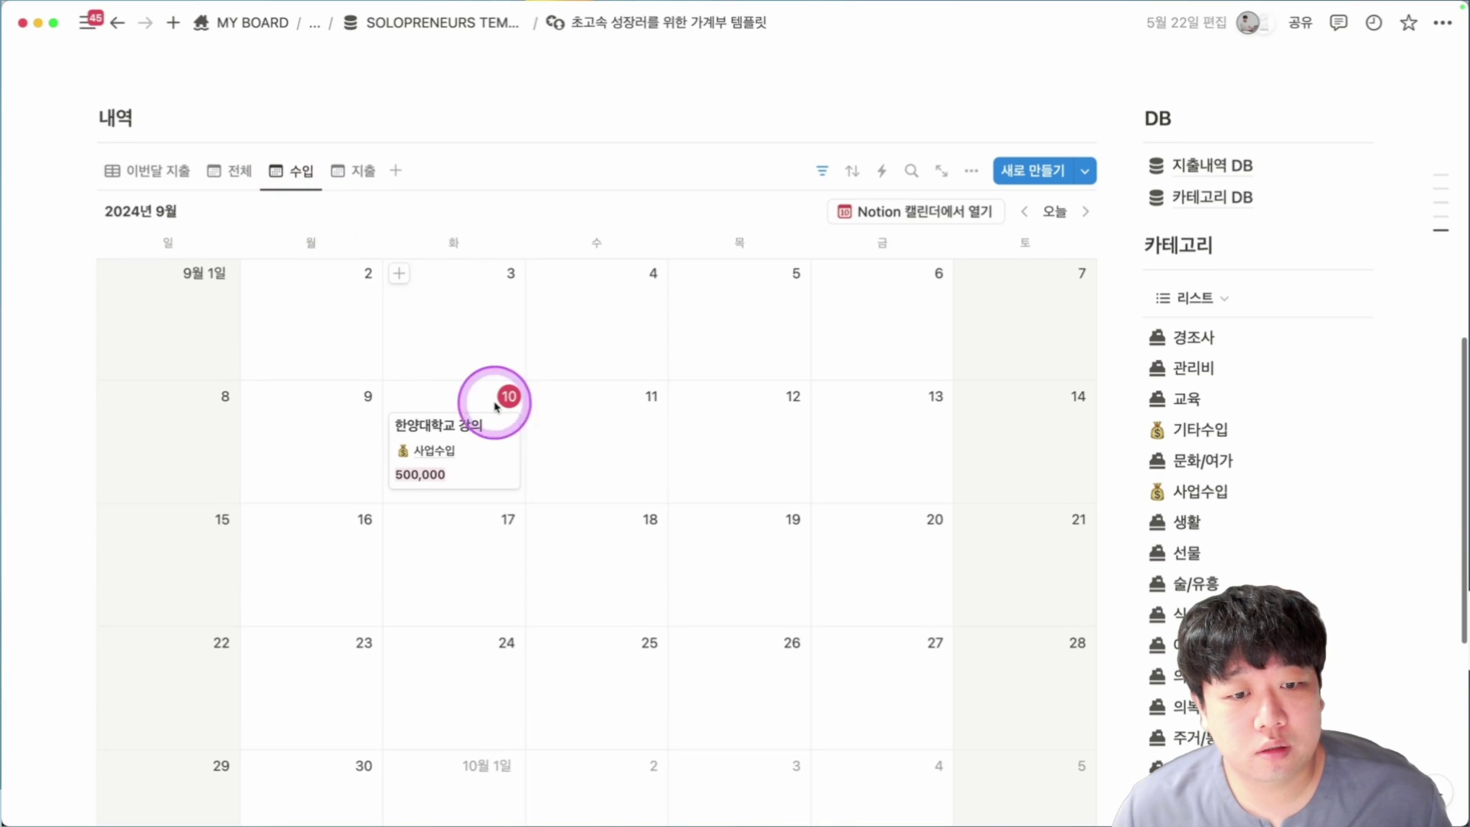
{"action": "left_click", "coordinate": [368, 186]}
Scroll down and highlight the 지출내역 DB and 카테고리 DB links.
{"action": "scroll", "coordinate": [811, 429], "scroll_direction": "down", "scroll_amount": 1}
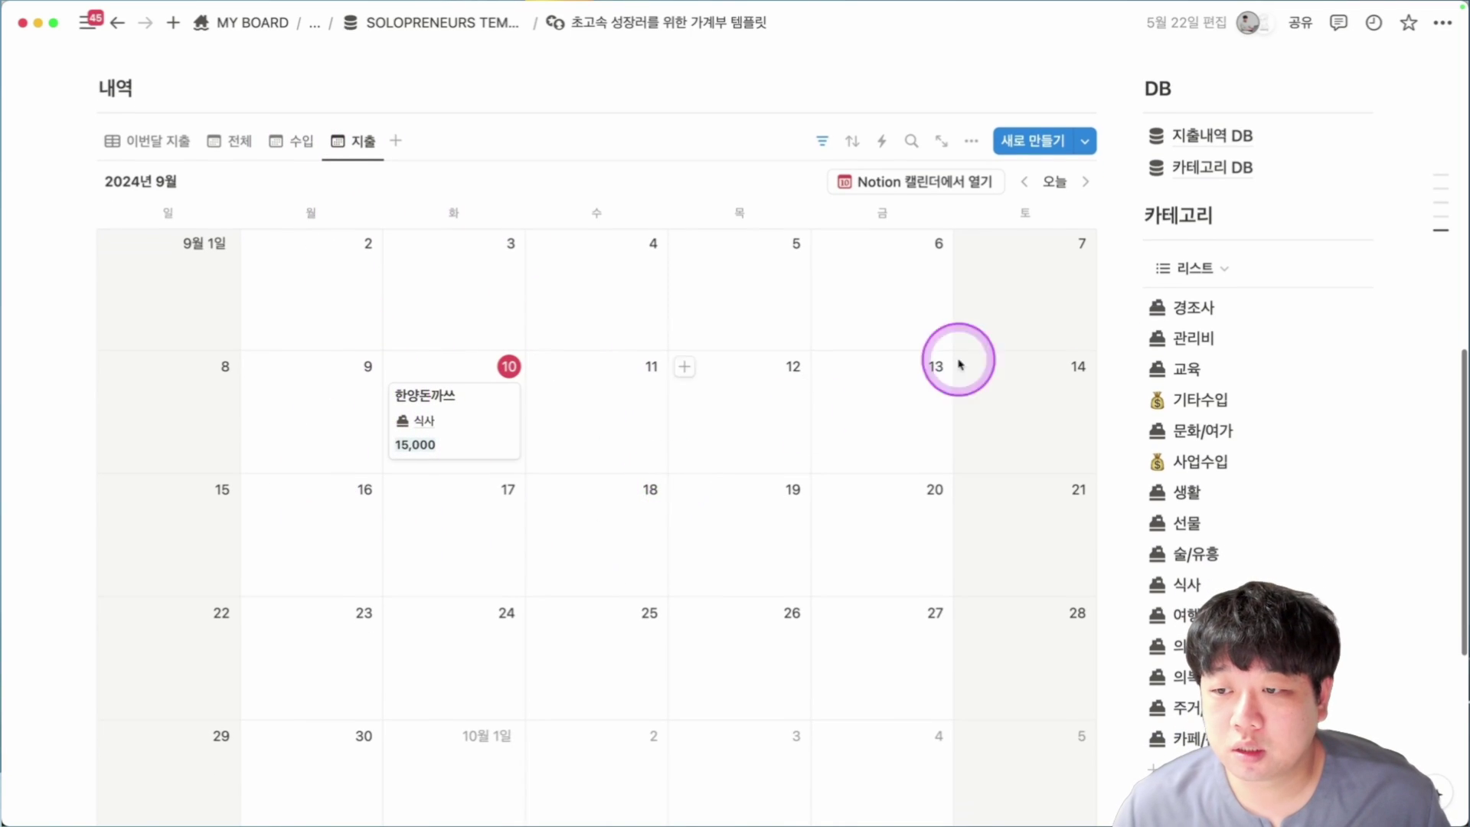
{"action": "scroll", "coordinate": [433, 474], "scroll_direction": "down", "scroll_amount": 2}
{"action": "scroll", "coordinate": [1280, 470], "scroll_direction": "up", "scroll_amount": 6}
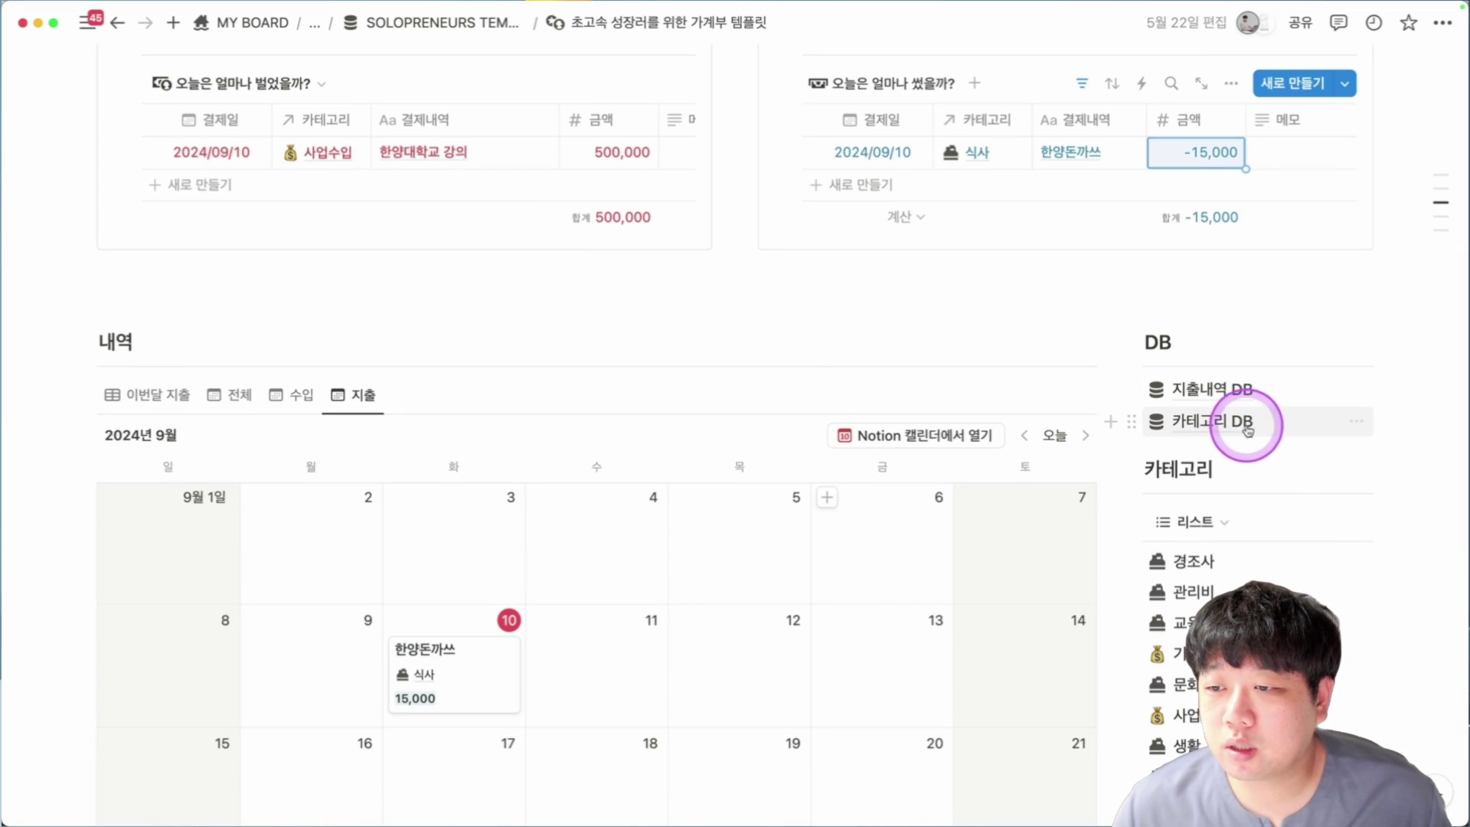
{"action": "mouse_move", "coordinate": [1250, 429]}
{"action": "left_click_drag", "start_coordinate": [1400, 382], "coordinate": [1220, 439]}
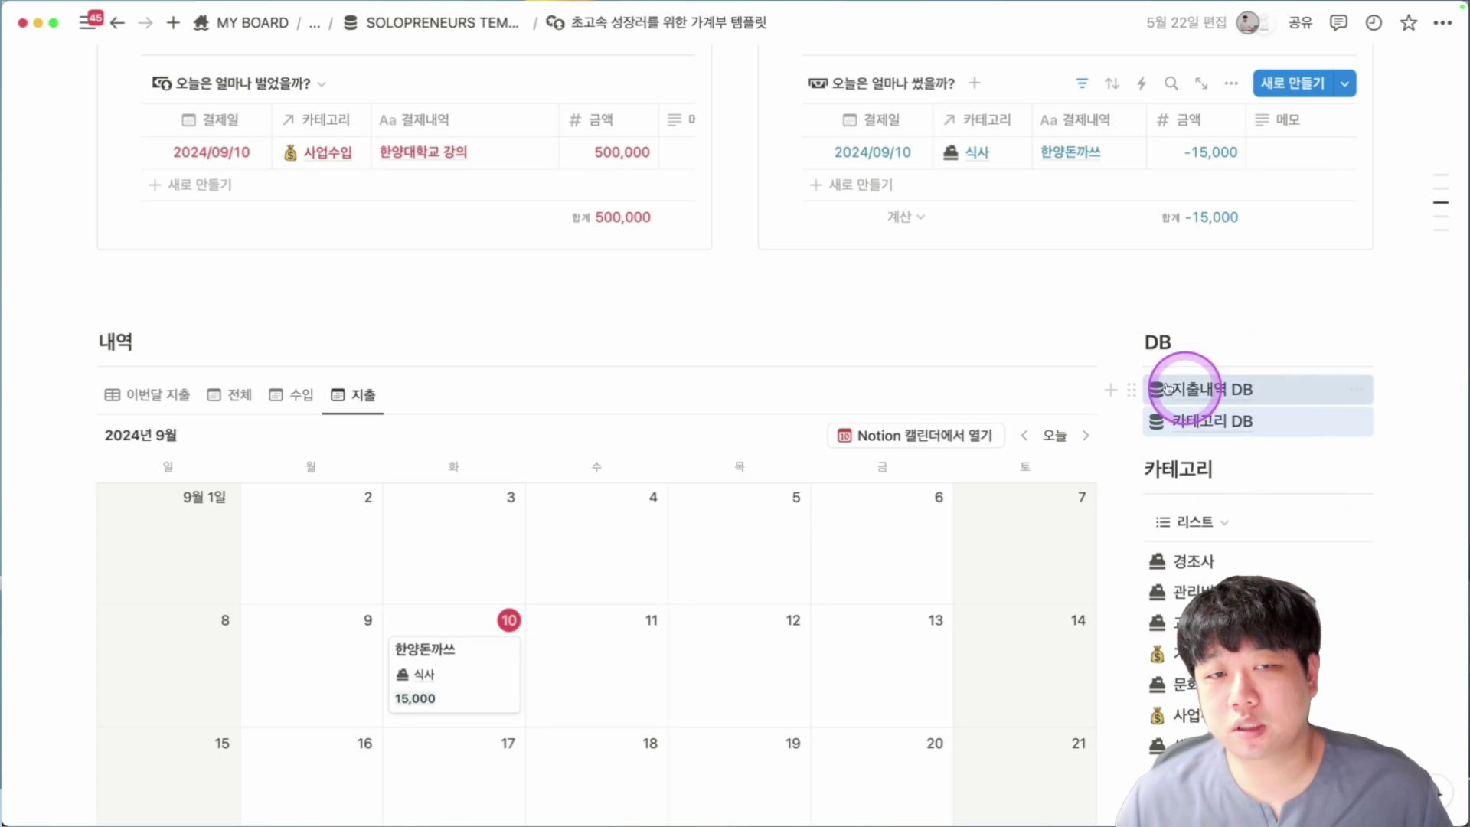
Highlight the Tally ↔ 노션 문의 자동화 가이드 title and switch to the Sireal website.
{"action": "scroll", "coordinate": [1003, 299], "scroll_direction": "up", "scroll_amount": 5}
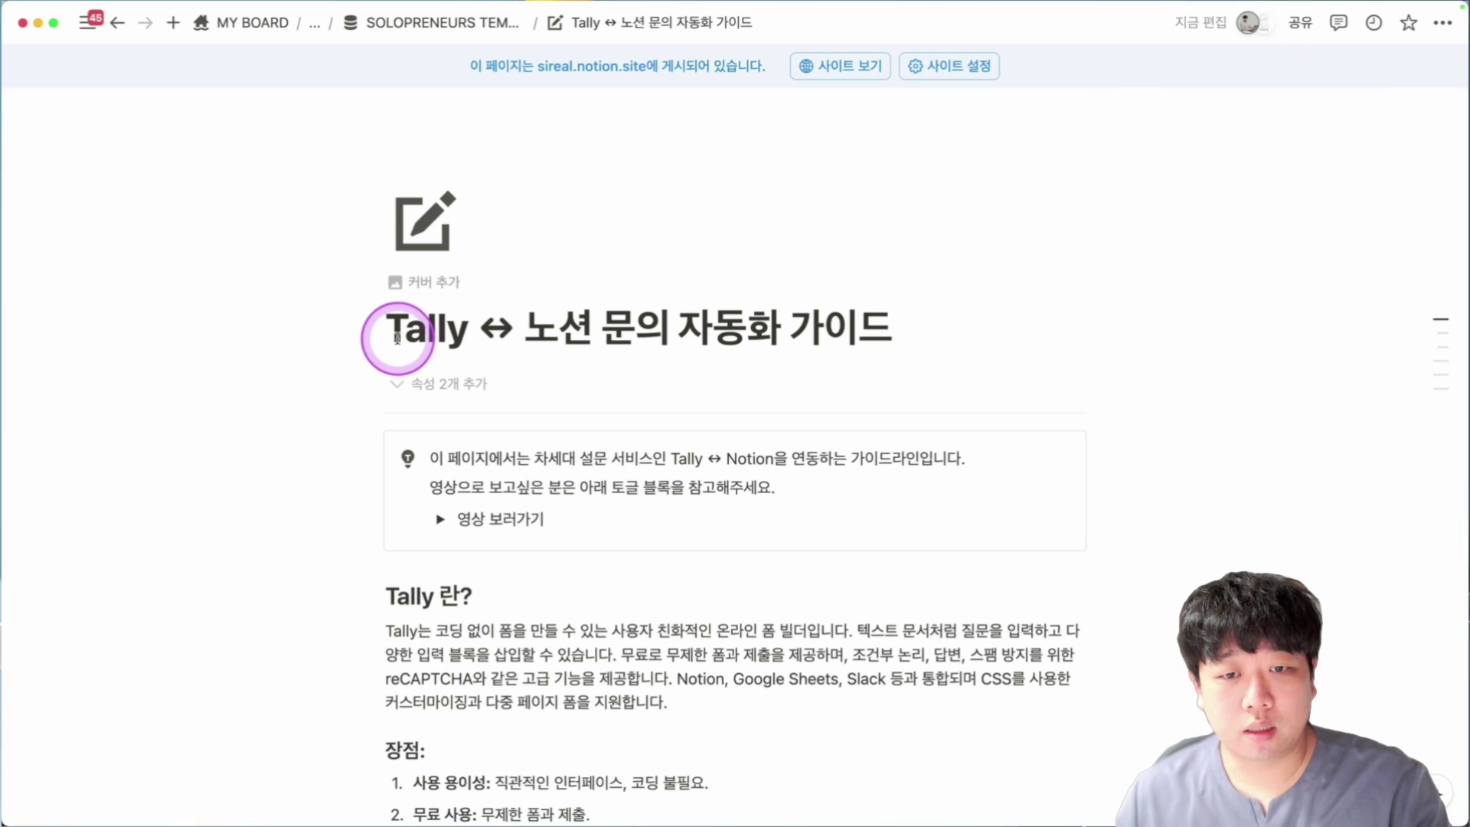
{"action": "left_click_drag", "start_coordinate": [398, 337], "coordinate": [624, 346]}
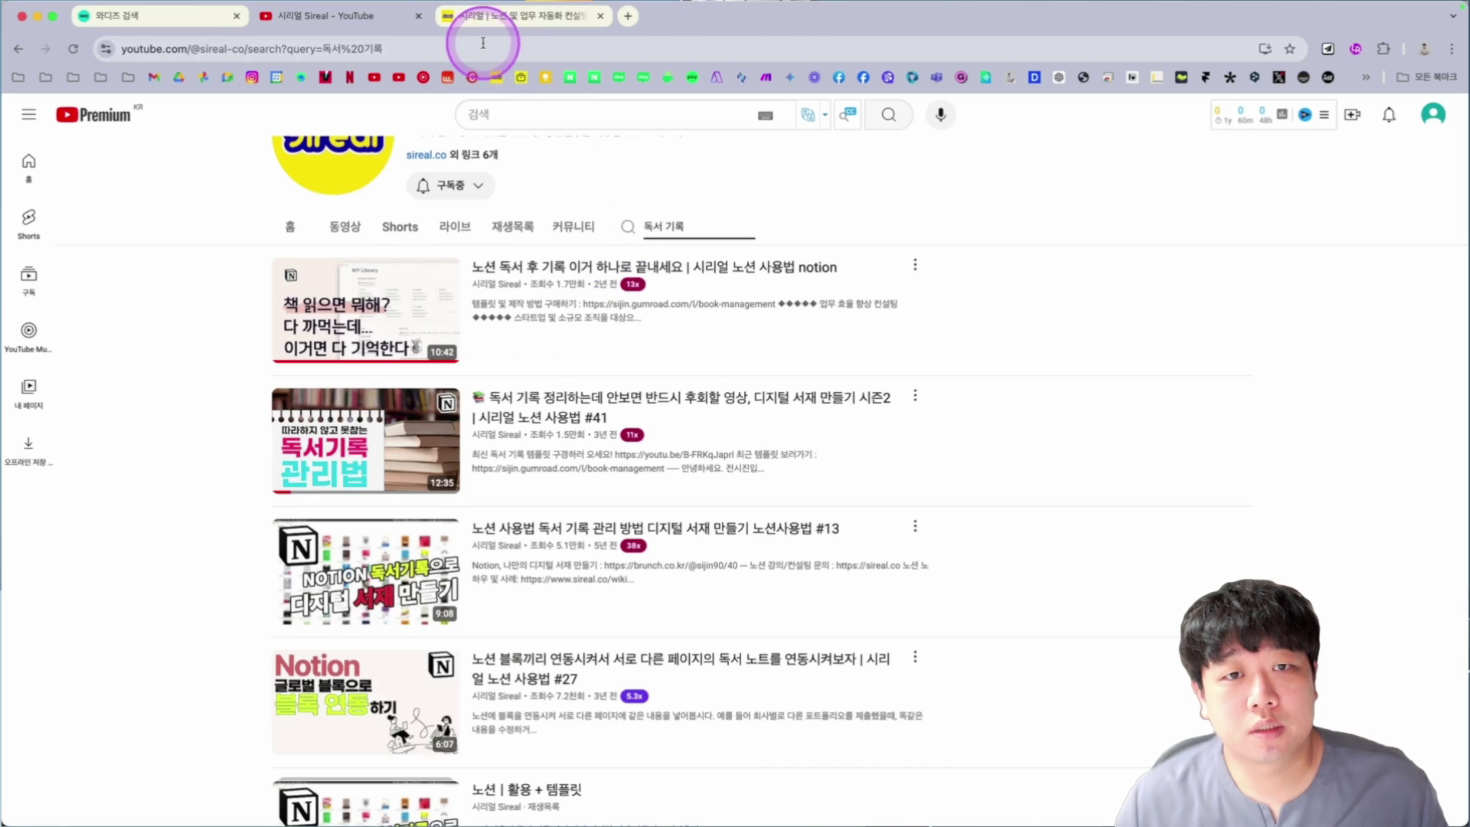
{"action": "left_click", "coordinate": [496, 19]}
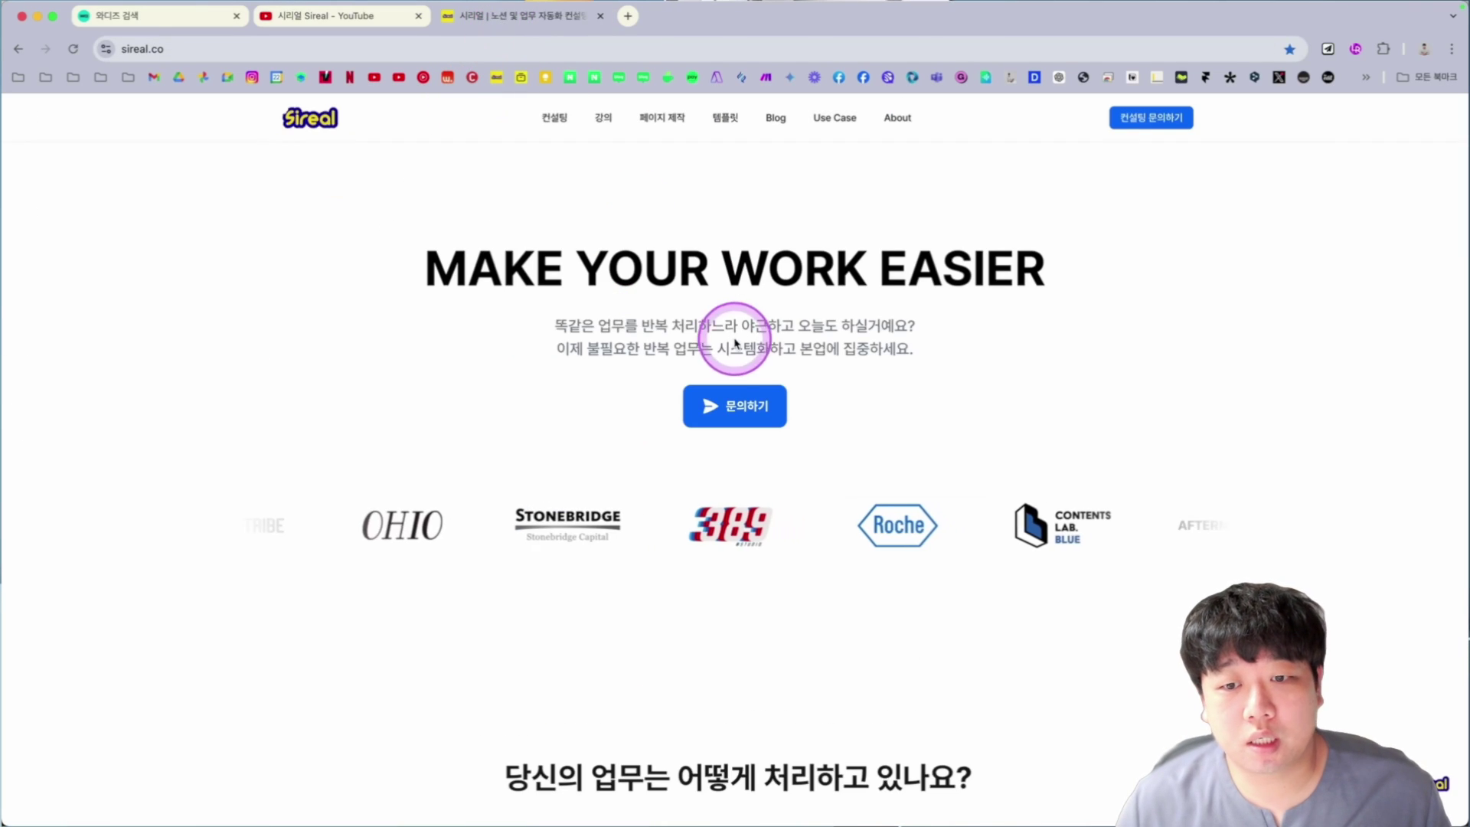
Open Sireal's Tally inquiry form, scroll through its questions, and switch back to Notion.
{"action": "left_click", "coordinate": [735, 406]}
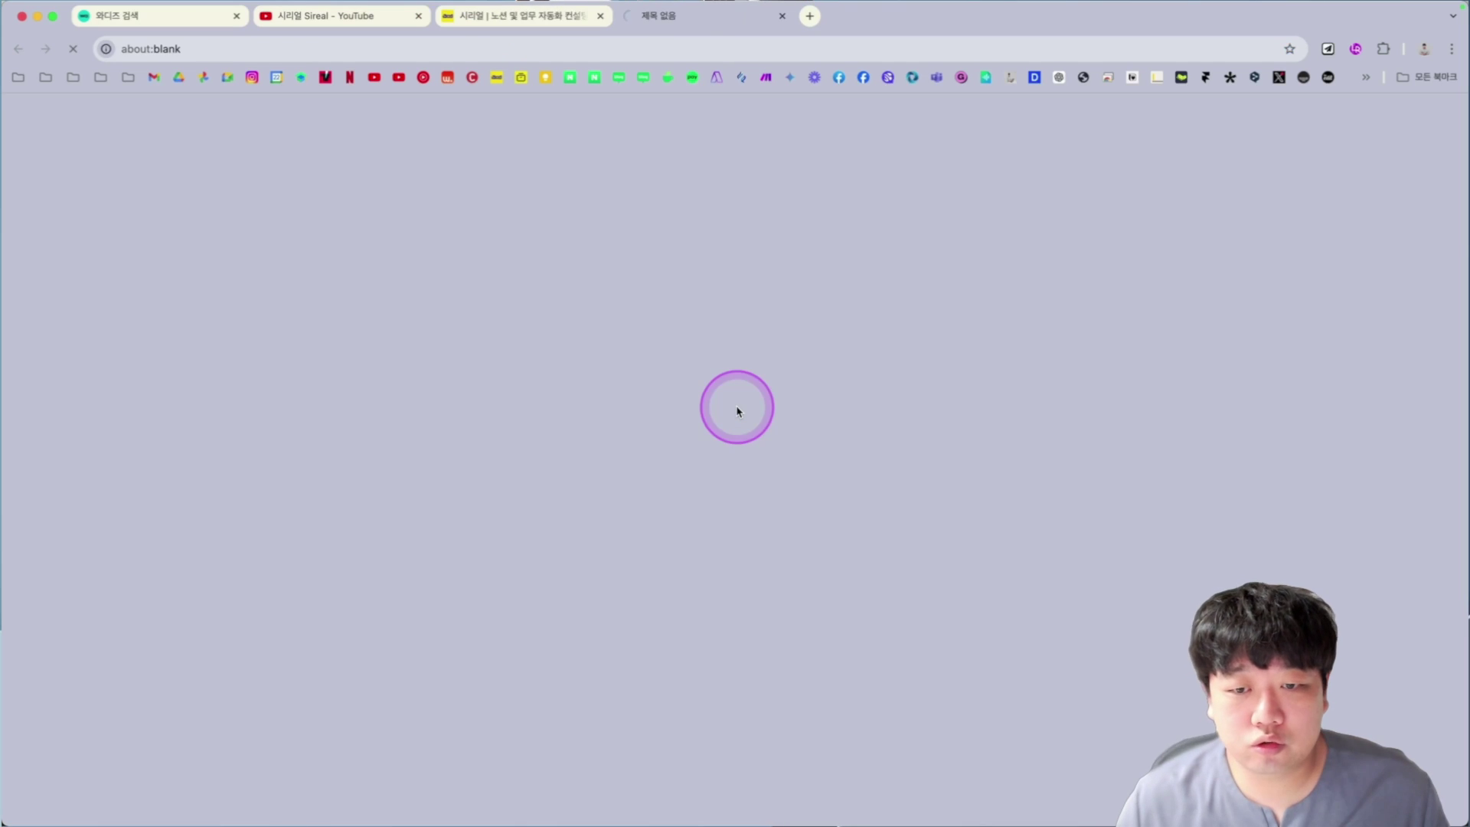
{"action": "scroll", "coordinate": [668, 574], "scroll_direction": "down", "scroll_amount": 1}
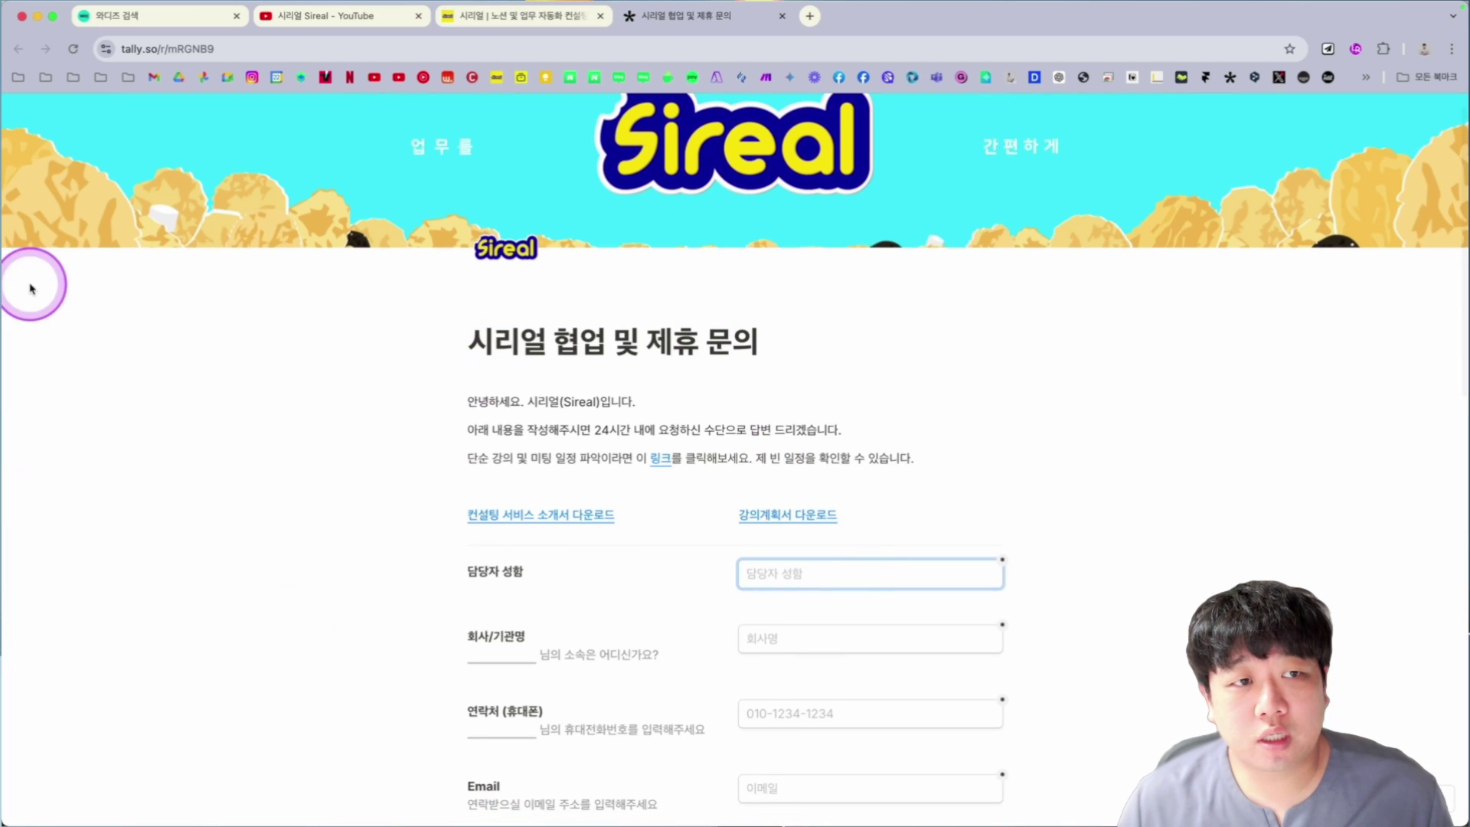
{"action": "scroll", "coordinate": [853, 361], "scroll_direction": "down", "scroll_amount": 10}
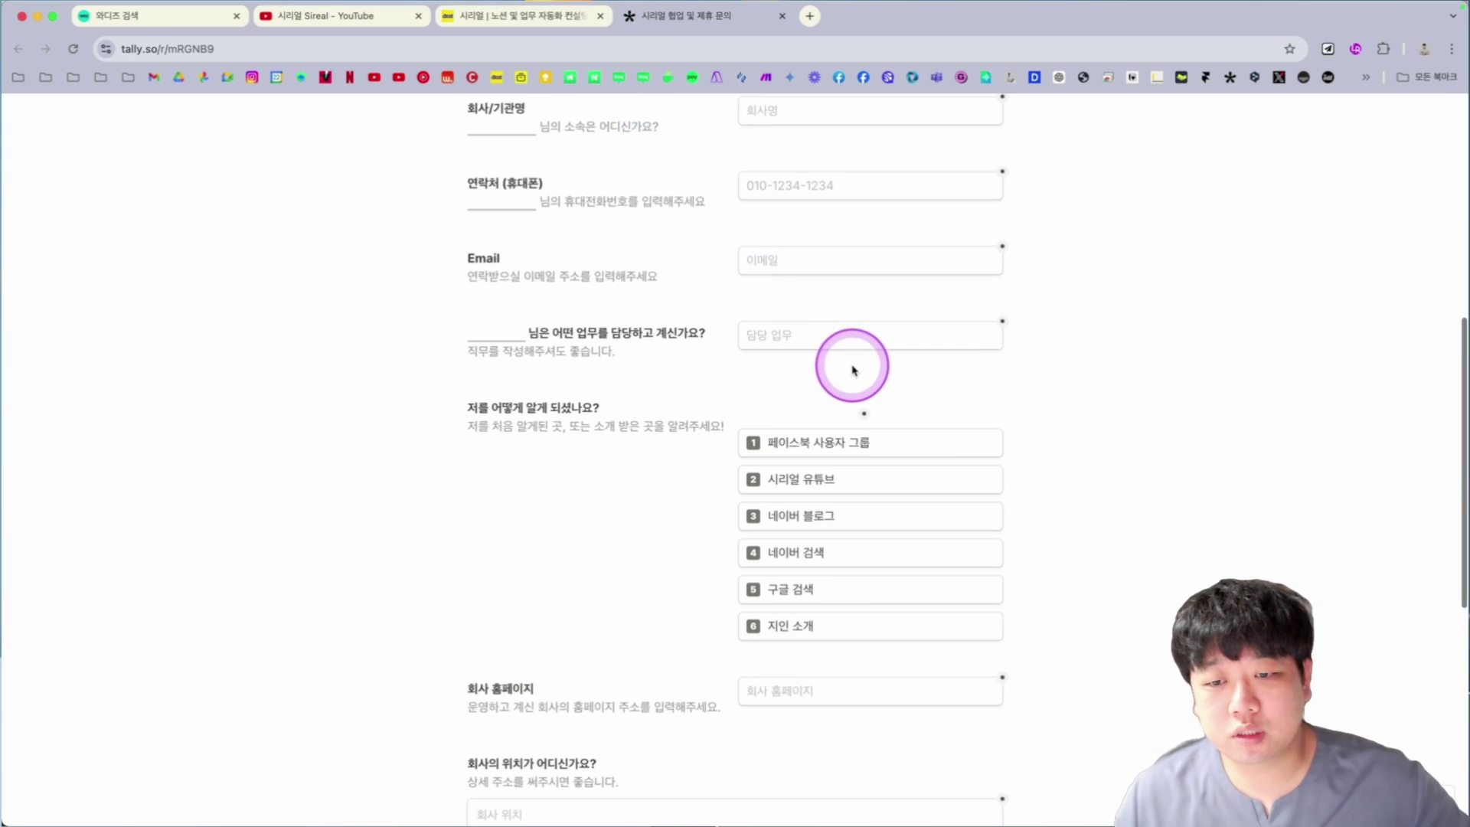
{"action": "key", "text": "super+Tab"}
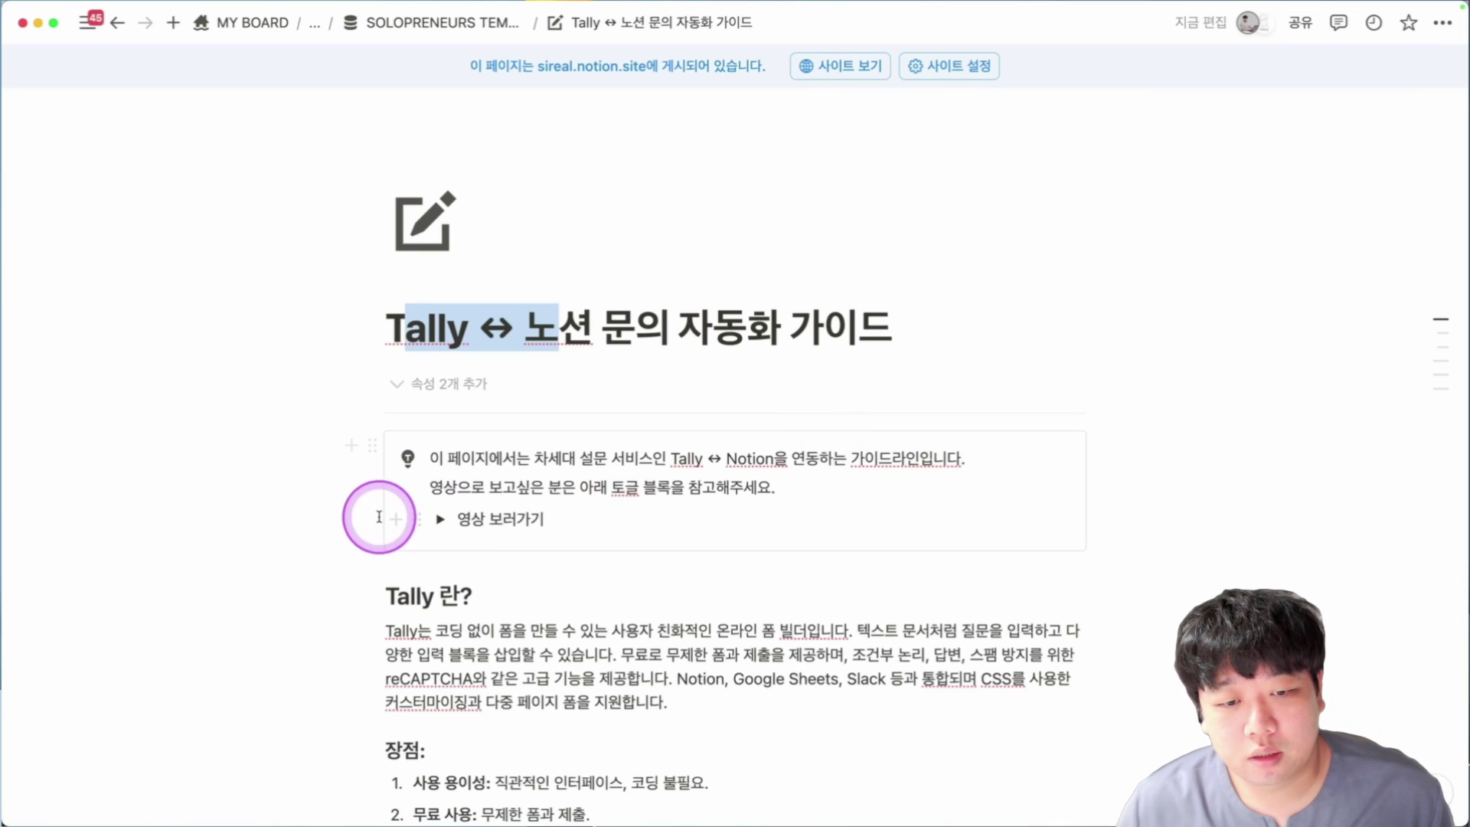
Expand the 영상 보러가기 toggle and scroll through the Tally guide.
{"action": "left_click", "coordinate": [450, 525]}
{"action": "scroll", "coordinate": [395, 503], "scroll_direction": "down", "scroll_amount": 3}
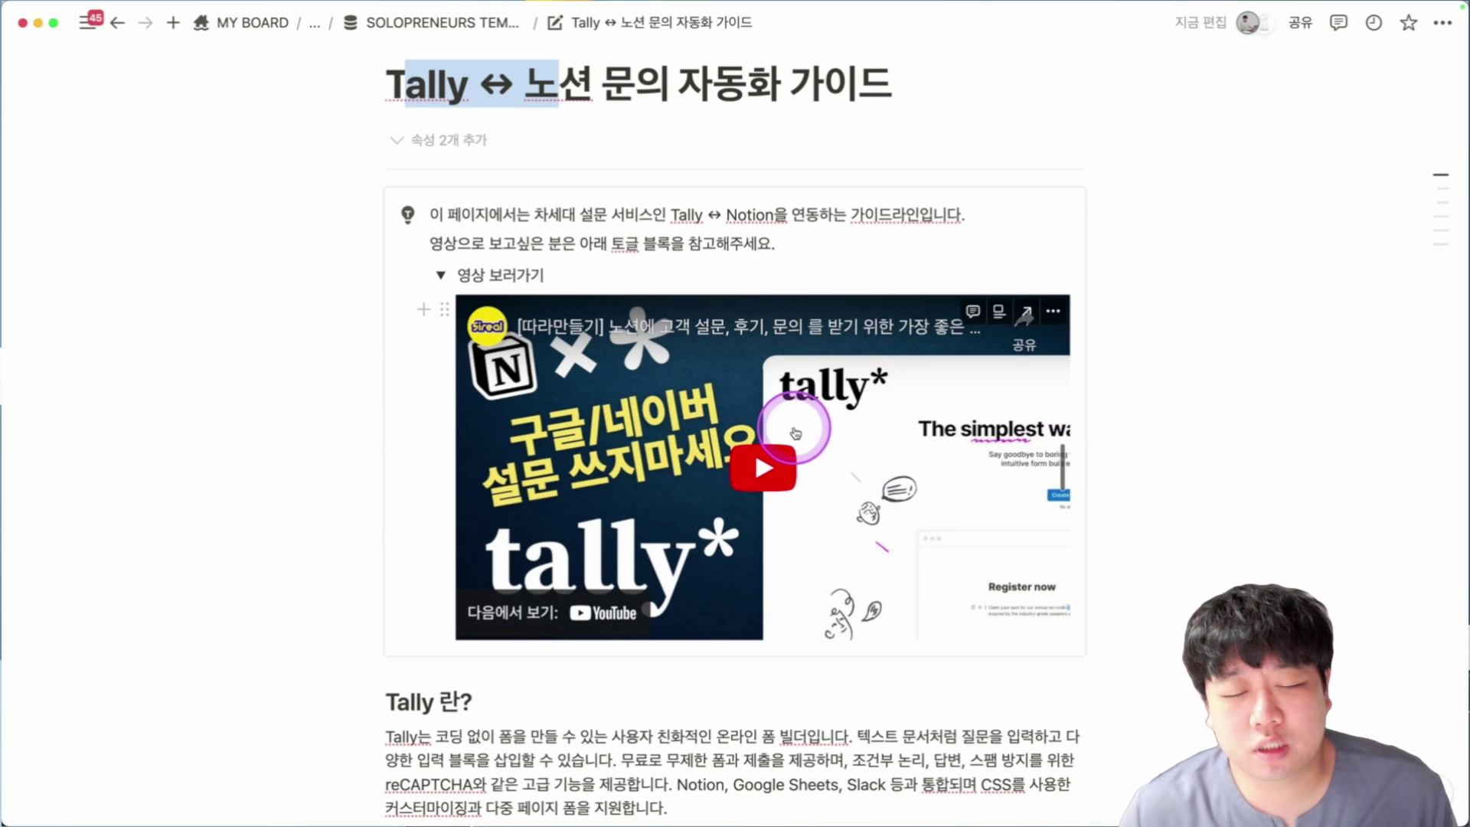
{"action": "scroll", "coordinate": [796, 413], "scroll_direction": "down", "scroll_amount": 6}
{"action": "scroll", "coordinate": [488, 360], "scroll_direction": "down", "scroll_amount": 18}
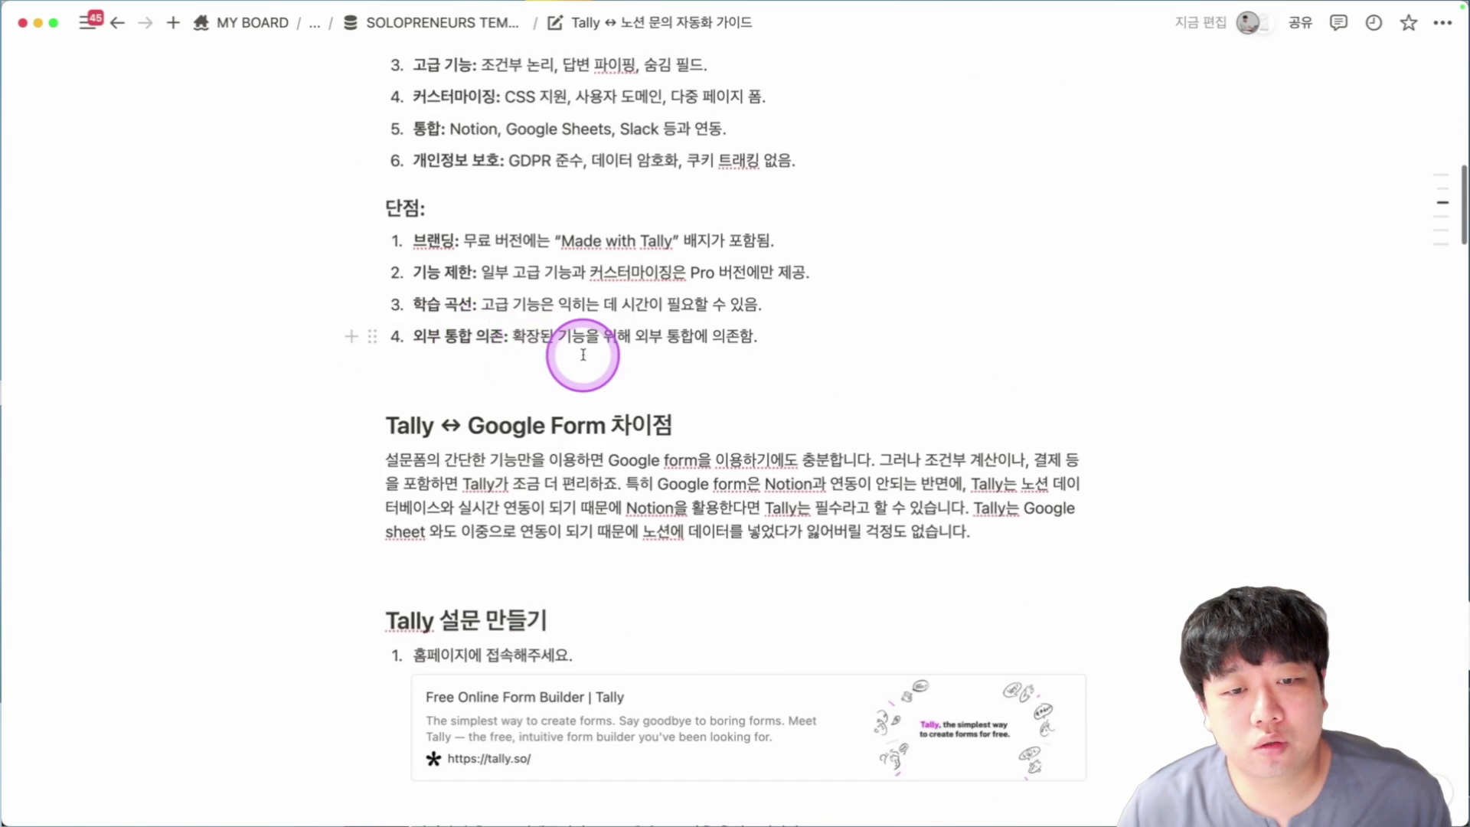
{"action": "scroll", "coordinate": [585, 360], "scroll_direction": "down", "scroll_amount": 20}
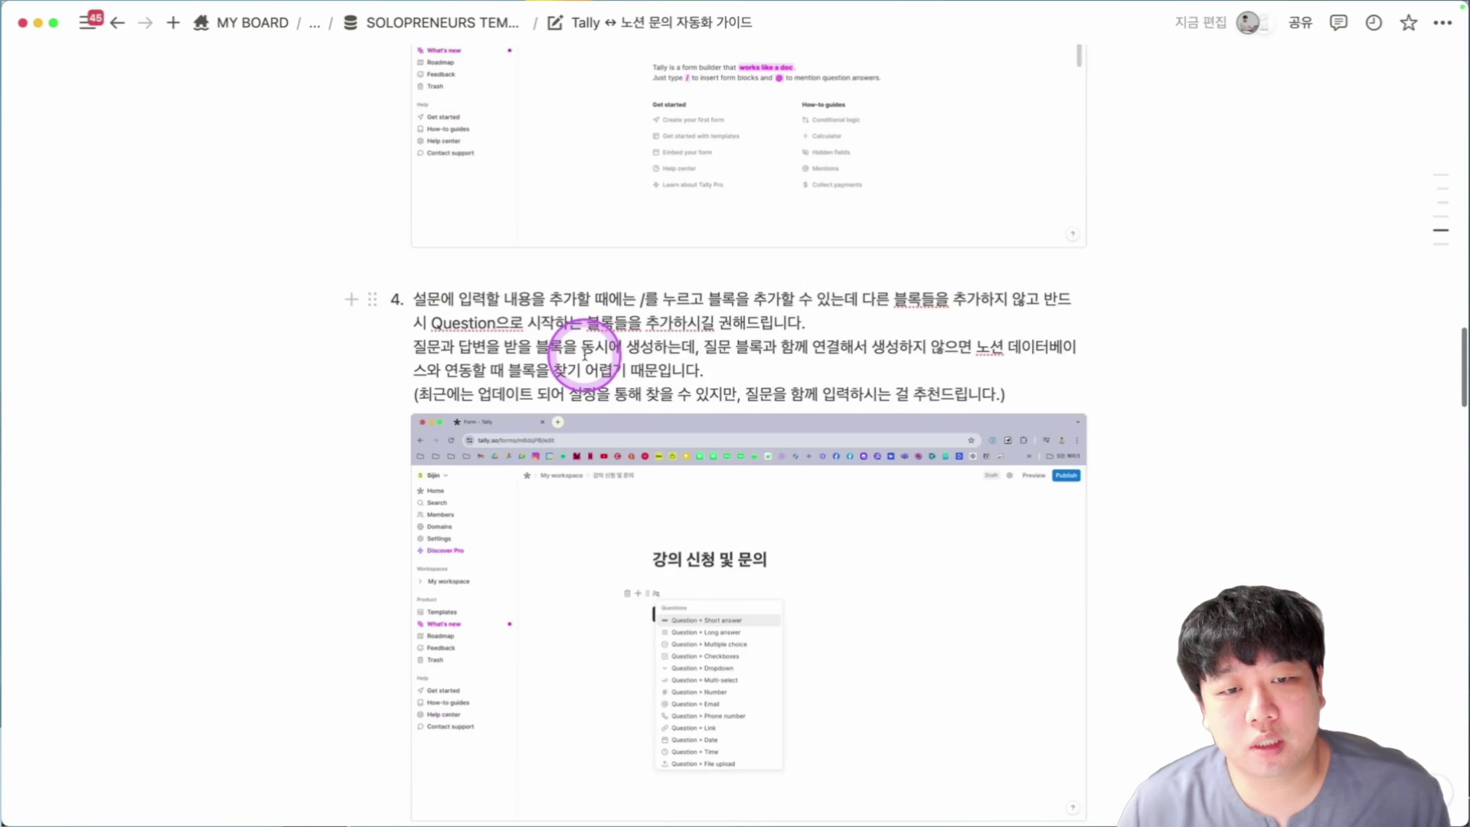
{"action": "scroll", "coordinate": [584, 355], "scroll_direction": "down", "scroll_amount": 9}
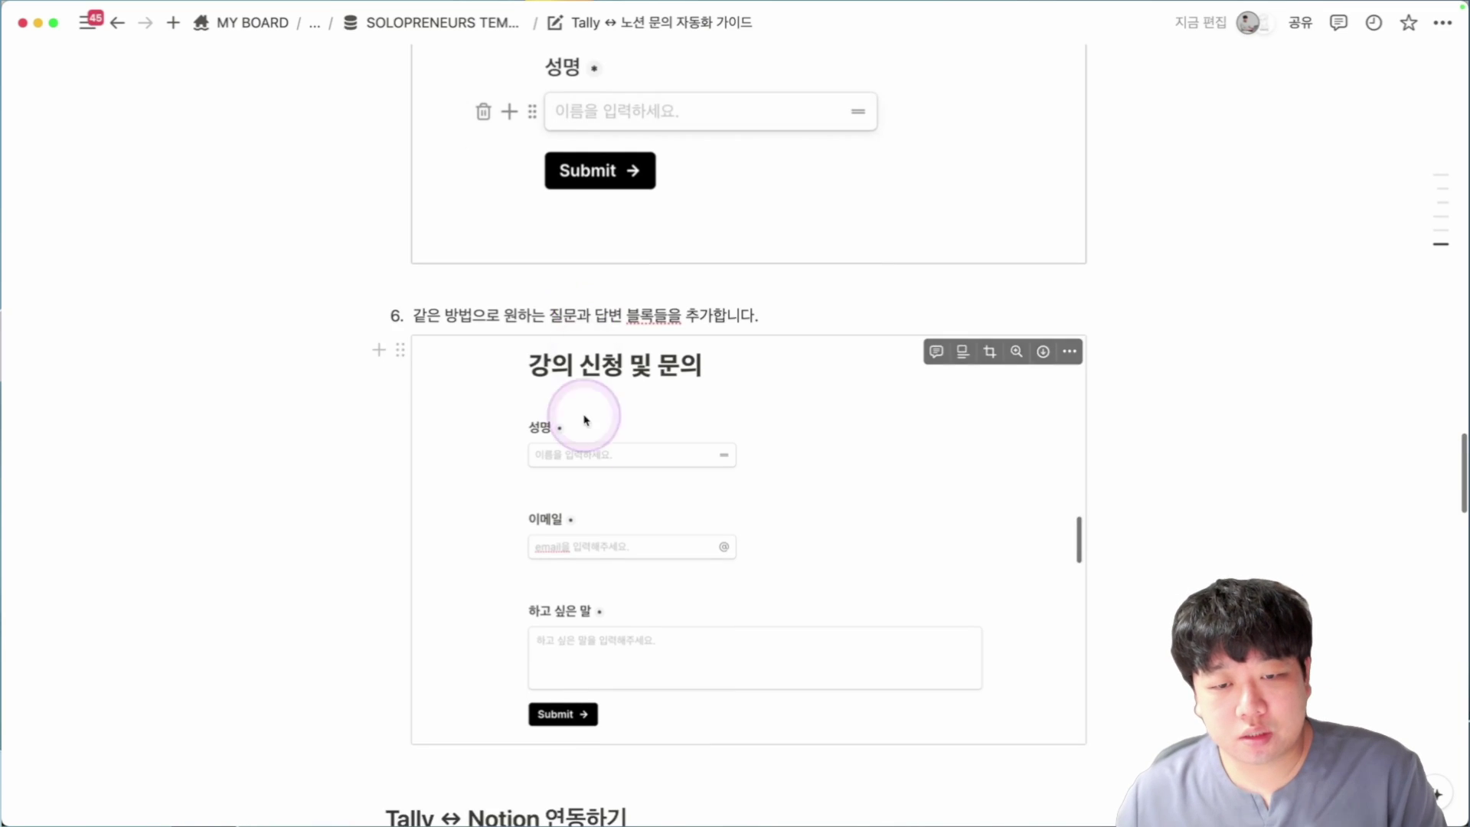
Open the 아키플로우를 활용한 업무 관리 가이드 page and scroll through it.
{"action": "left_click", "coordinate": [589, 471]}
{"action": "left_click", "coordinate": [728, 444]}
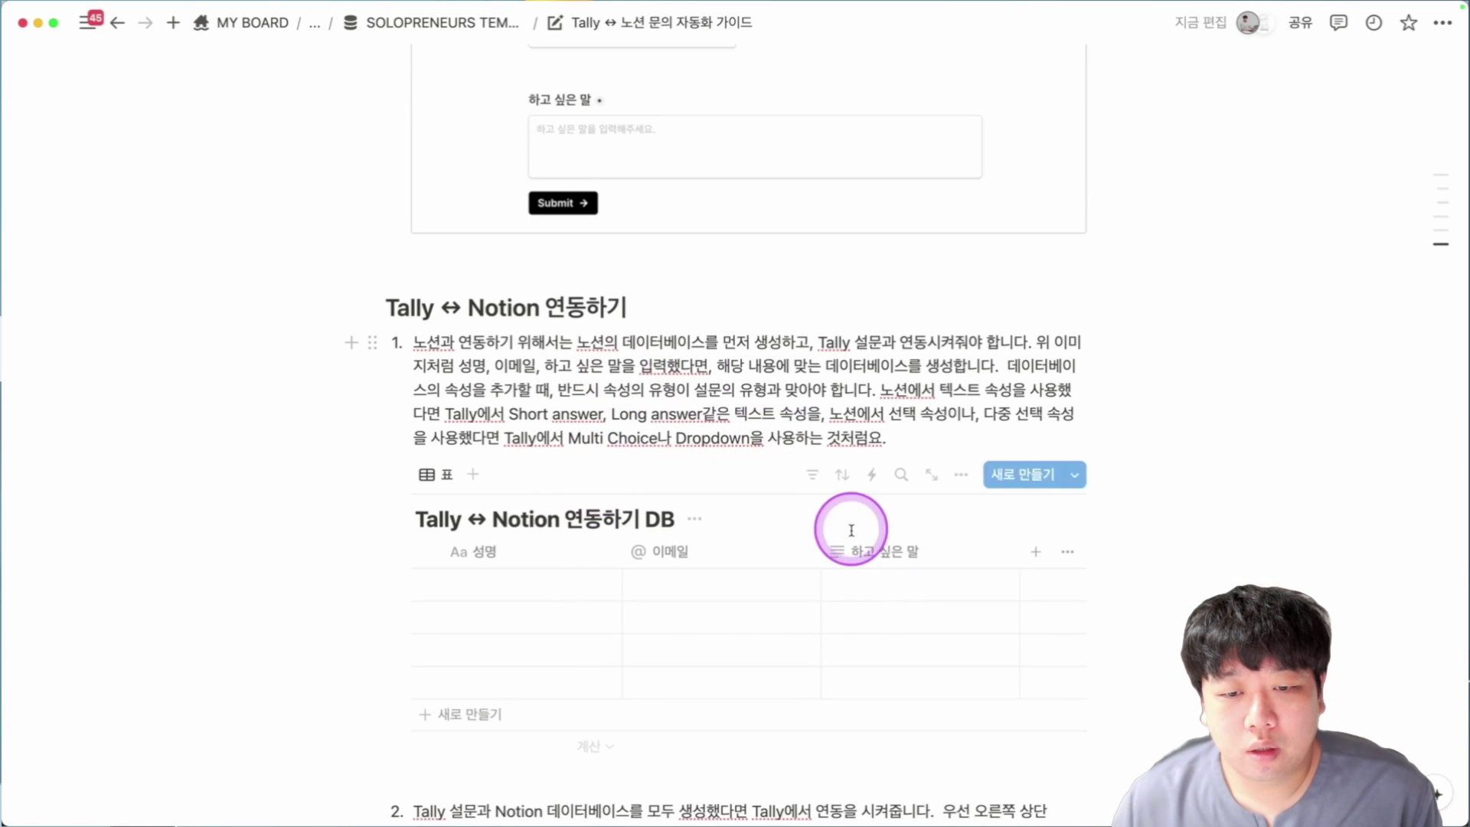
{"action": "scroll", "coordinate": [853, 525], "scroll_direction": "down", "scroll_amount": 12}
{"action": "scroll", "coordinate": [695, 673], "scroll_direction": "down", "scroll_amount": 15}
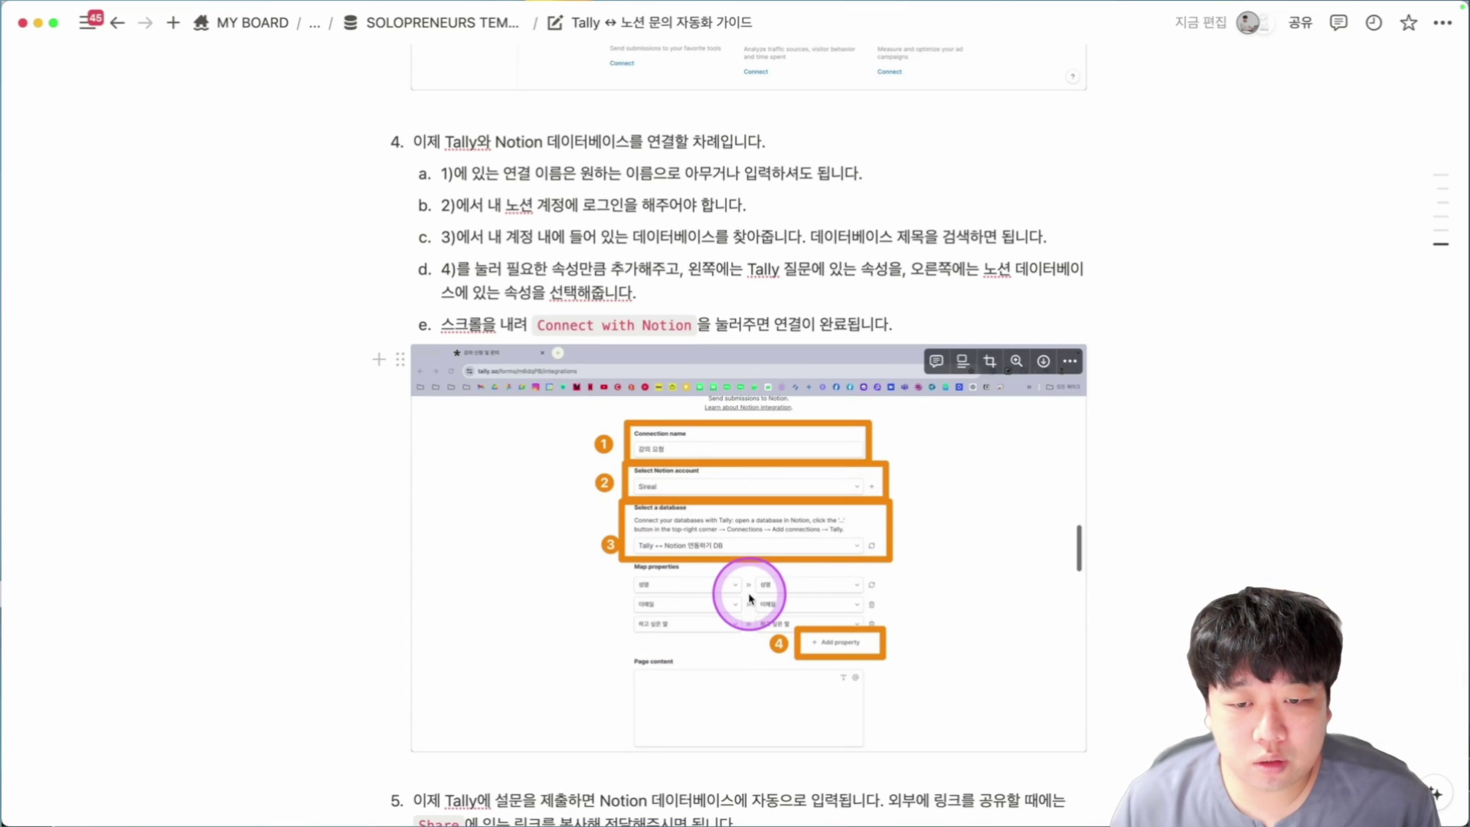
{"action": "scroll", "coordinate": [750, 598], "scroll_direction": "down", "scroll_amount": 11}
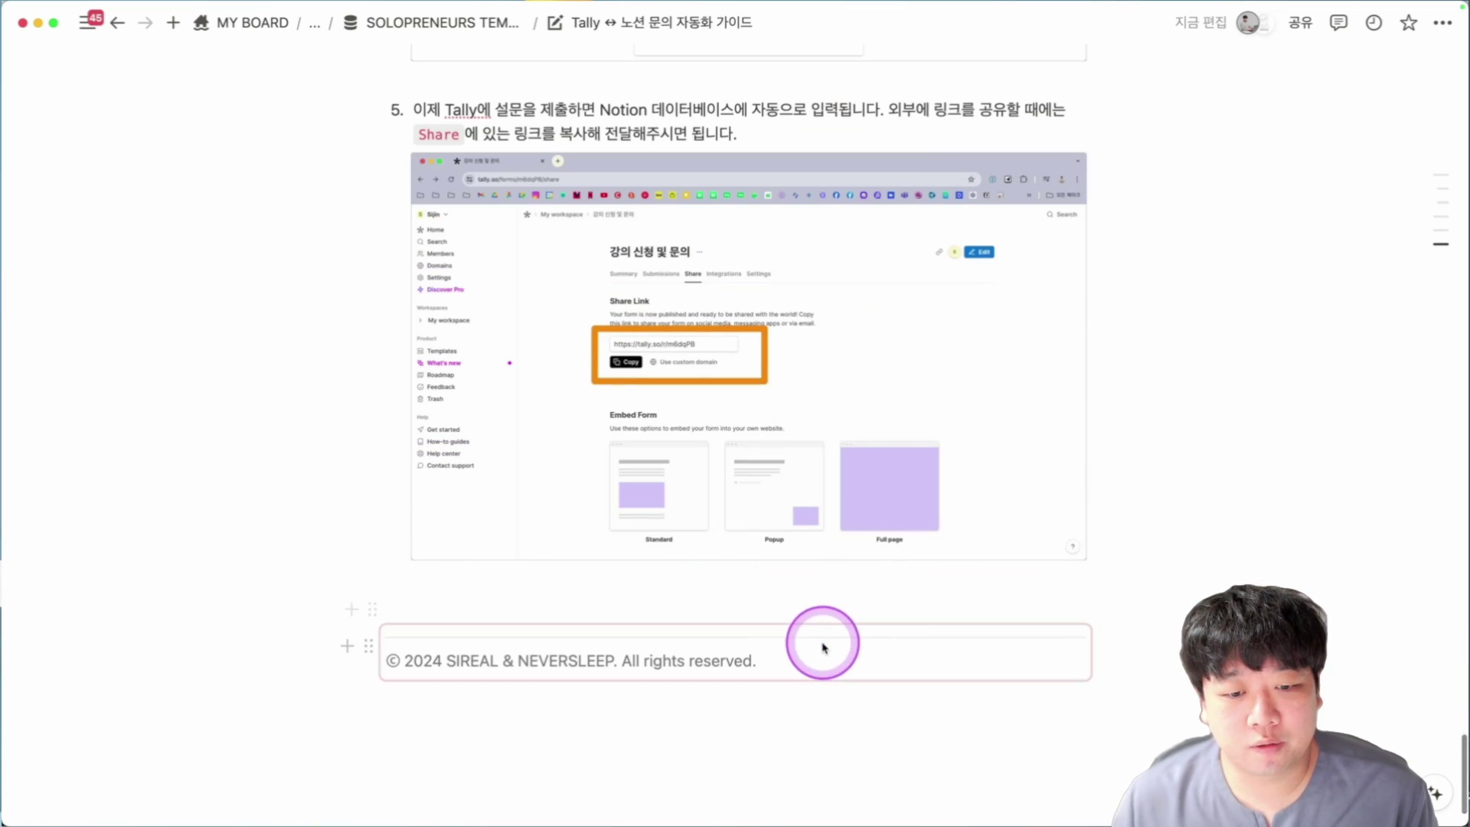
{"action": "scroll", "coordinate": [719, 600], "scroll_direction": "up", "scroll_amount": 20}
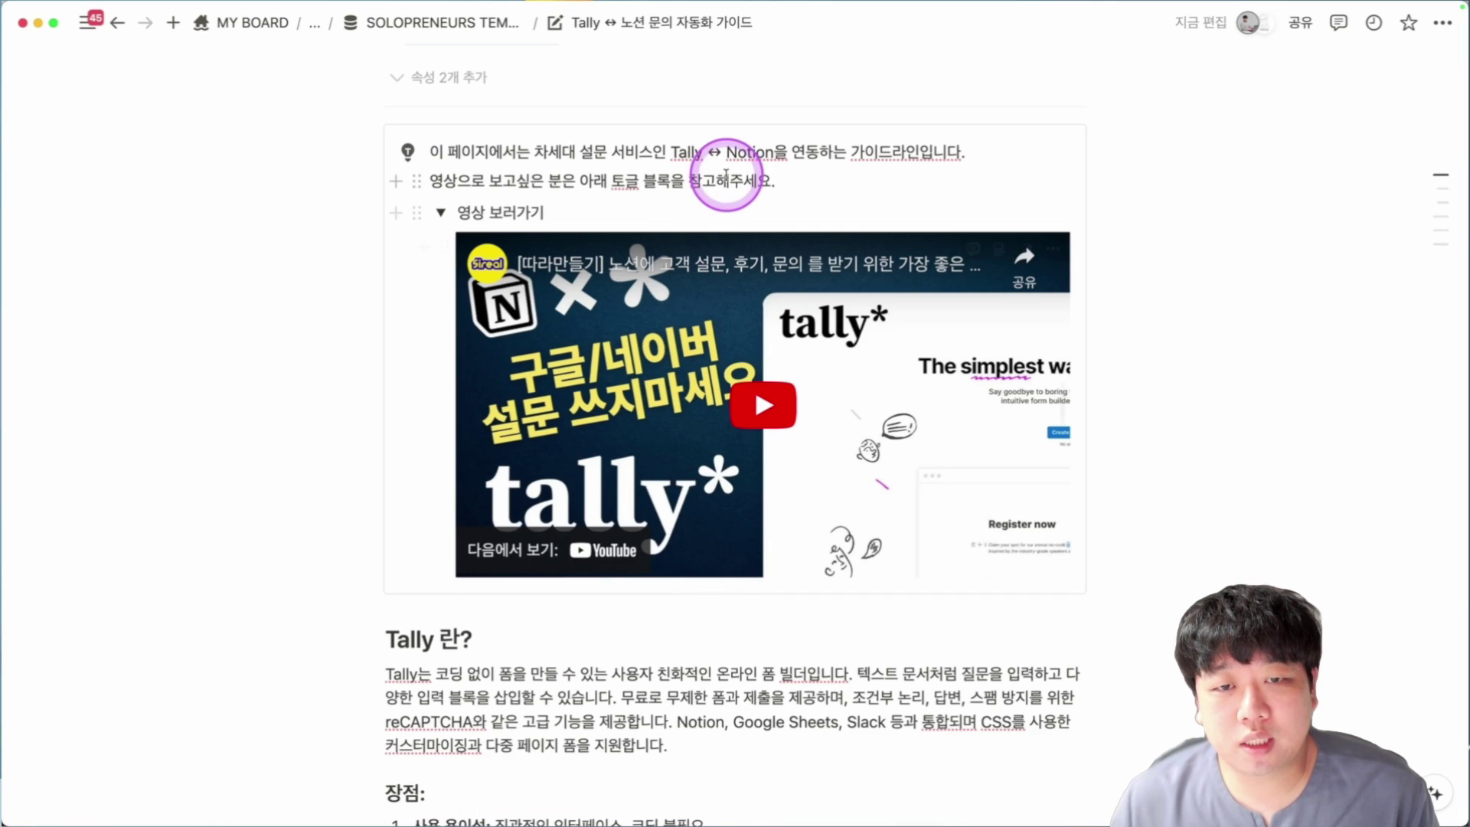
{"action": "scroll", "coordinate": [726, 175], "scroll_direction": "up", "scroll_amount": 2}
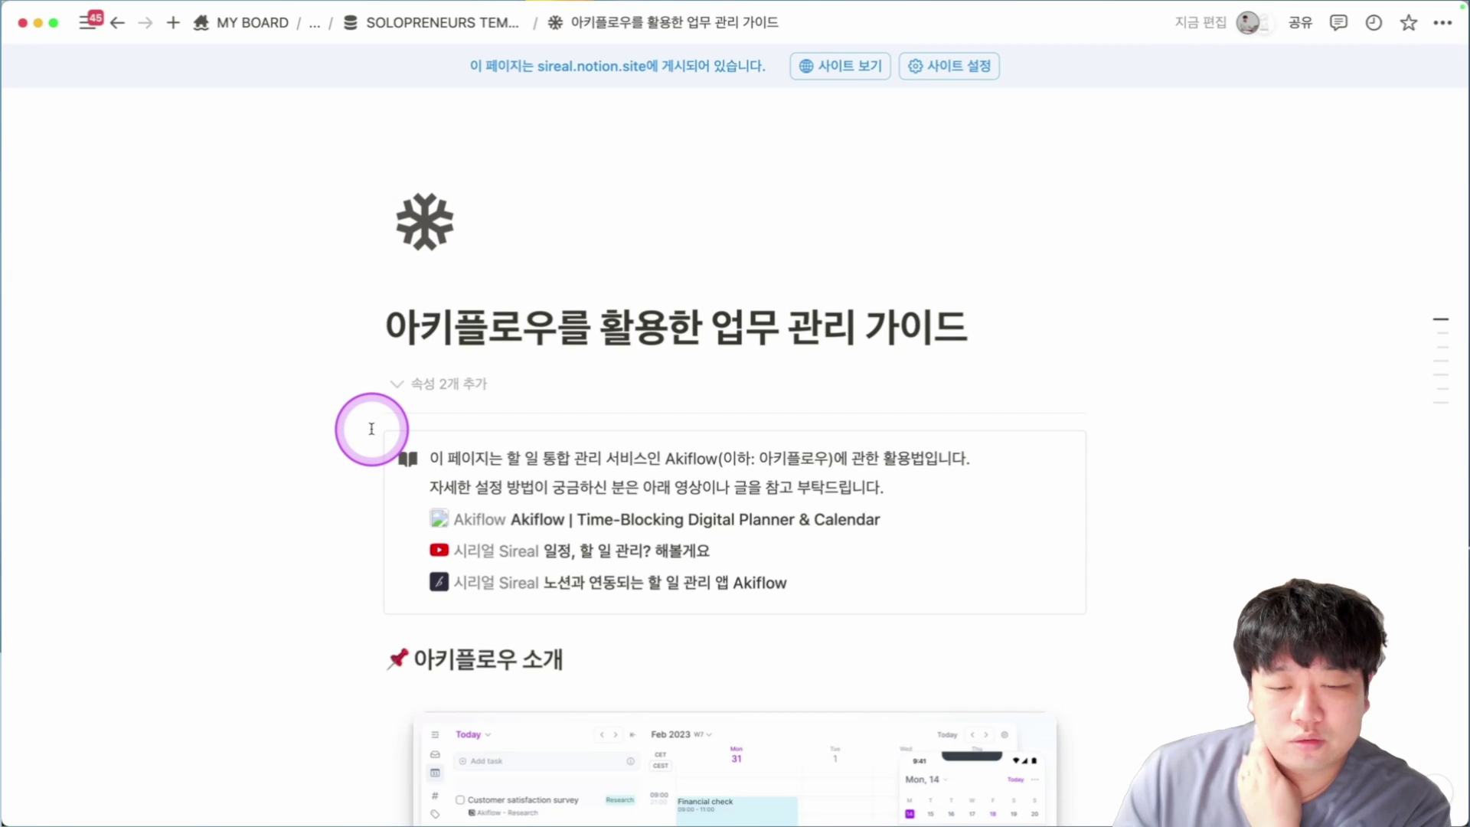
Highlight 아키플로 in the guide title and check the Akiflow and YouTube link mentions.
{"action": "left_click_drag", "start_coordinate": [389, 325], "coordinate": [513, 337]}
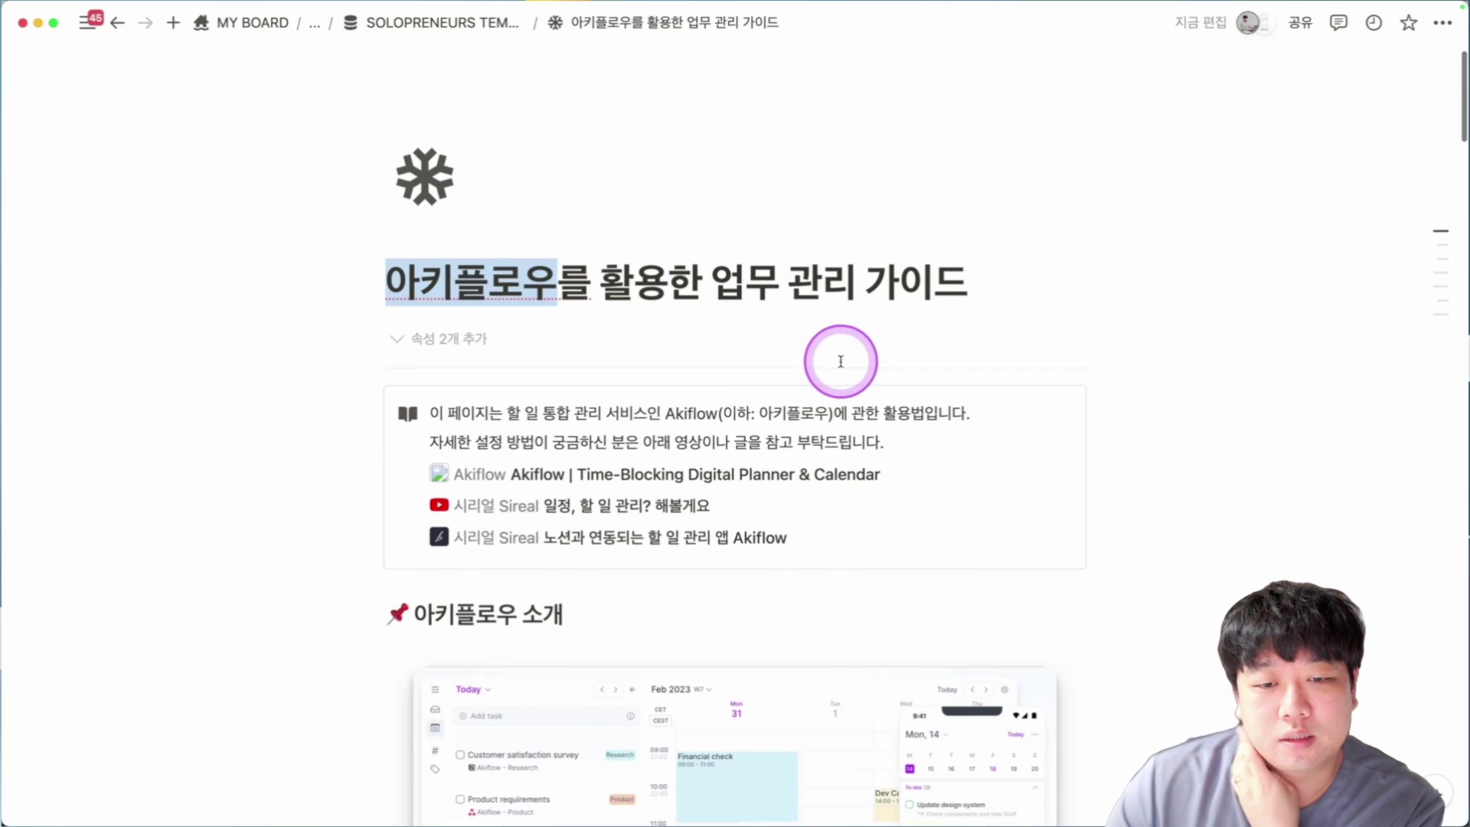
{"action": "scroll", "coordinate": [735, 336], "scroll_direction": "down", "scroll_amount": 3}
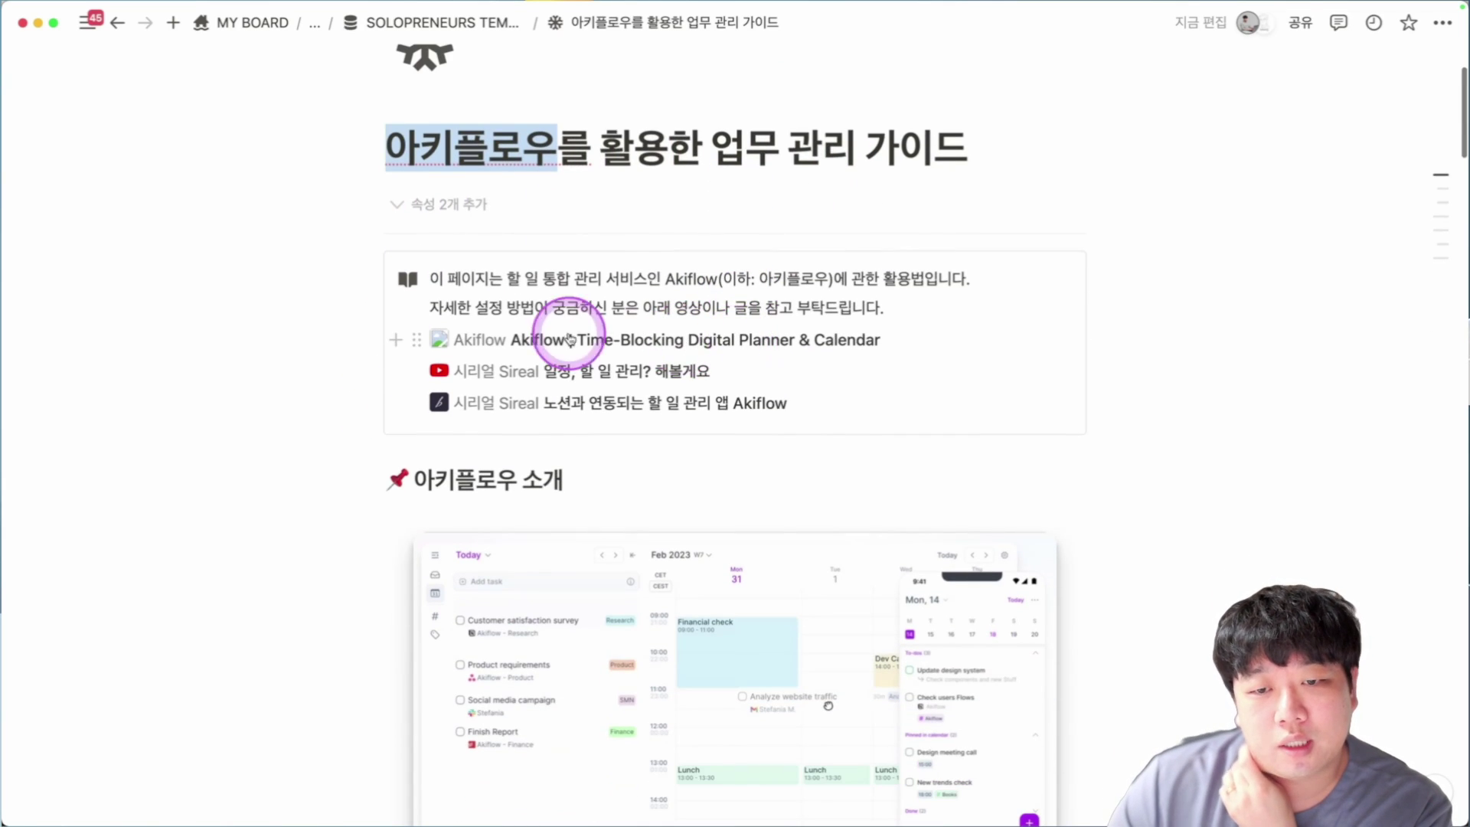
{"action": "mouse_move", "coordinate": [564, 346]}
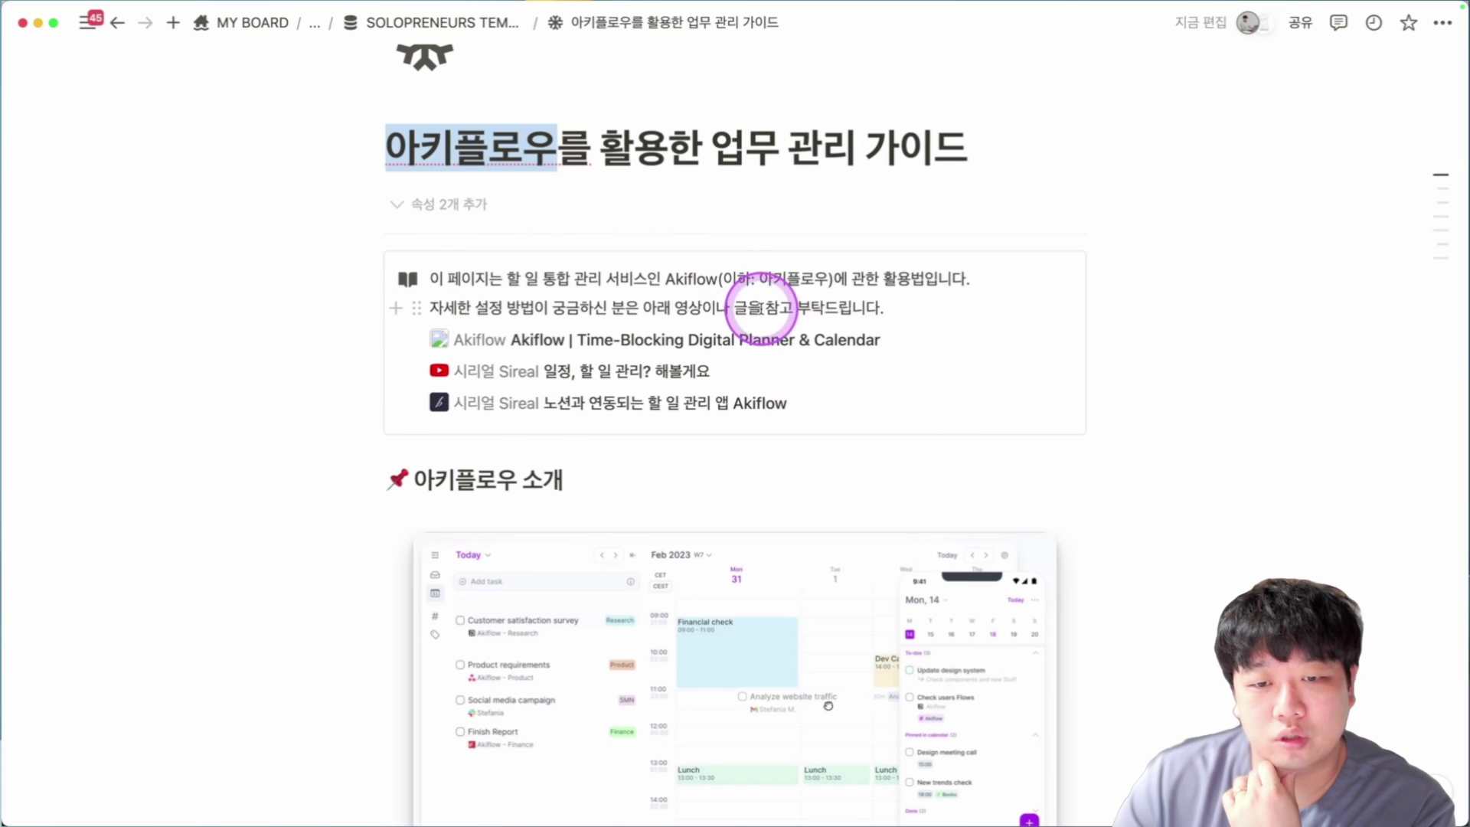
{"action": "scroll", "coordinate": [762, 306], "scroll_direction": "down", "scroll_amount": 1}
{"action": "mouse_move", "coordinate": [761, 320]}
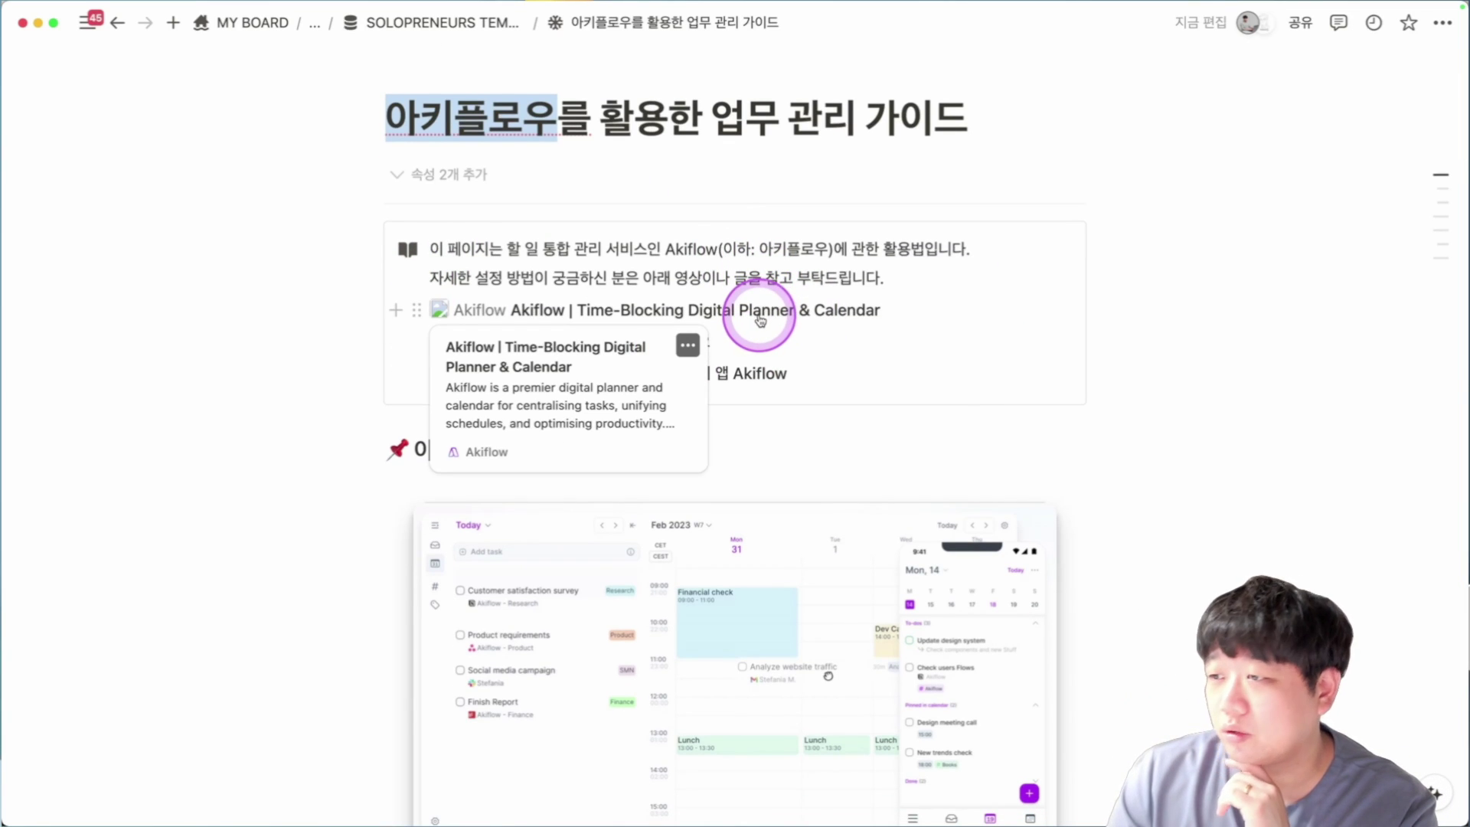
Scroll to the bottom of the Akiflow guide, checking another linked mention.
{"action": "scroll", "coordinate": [760, 320], "scroll_direction": "down", "scroll_amount": 1}
{"action": "scroll", "coordinate": [759, 315], "scroll_direction": "down", "scroll_amount": 1}
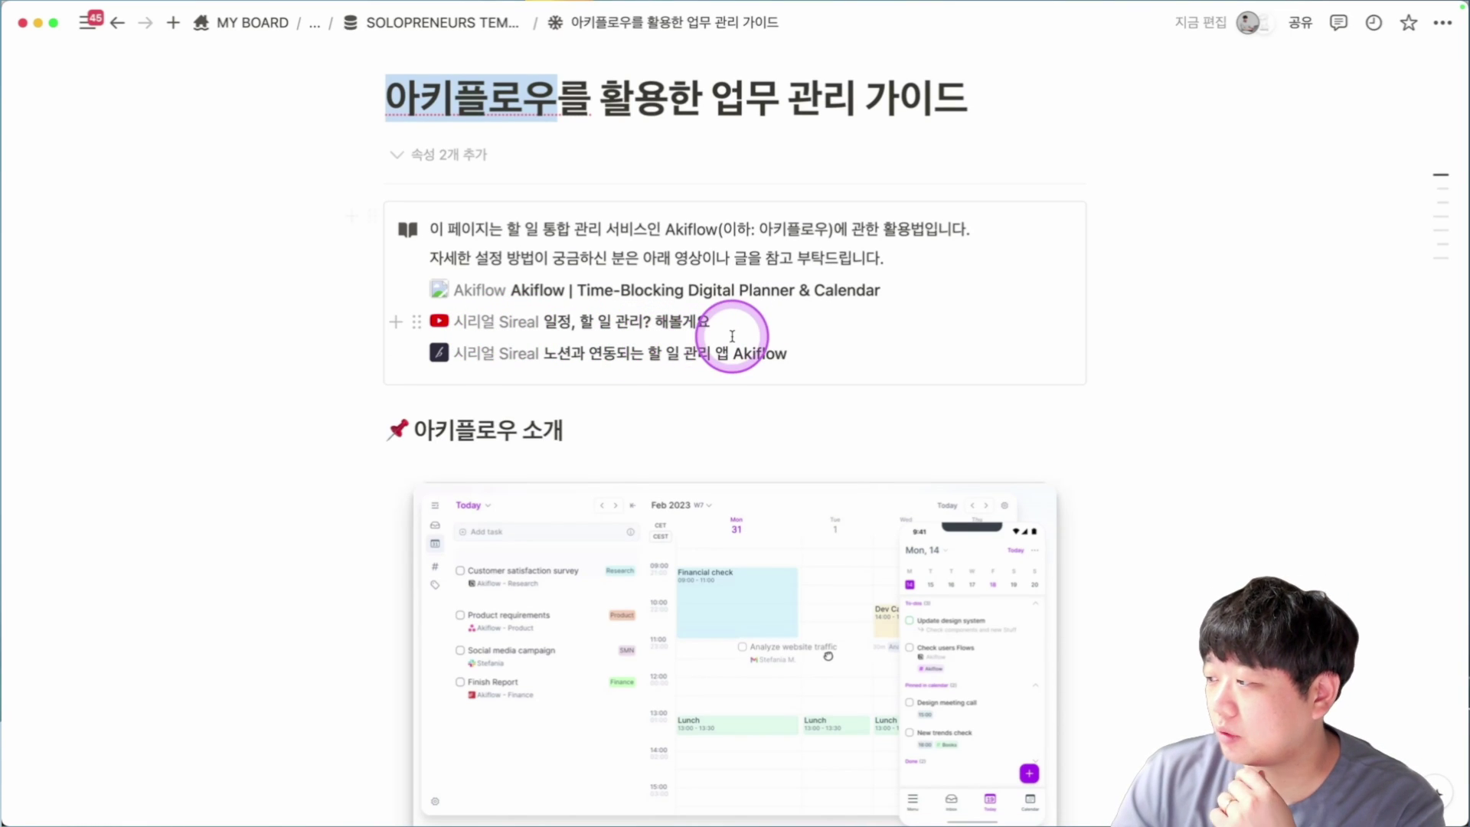
{"action": "scroll", "coordinate": [316, 335], "scroll_direction": "down", "scroll_amount": 4}
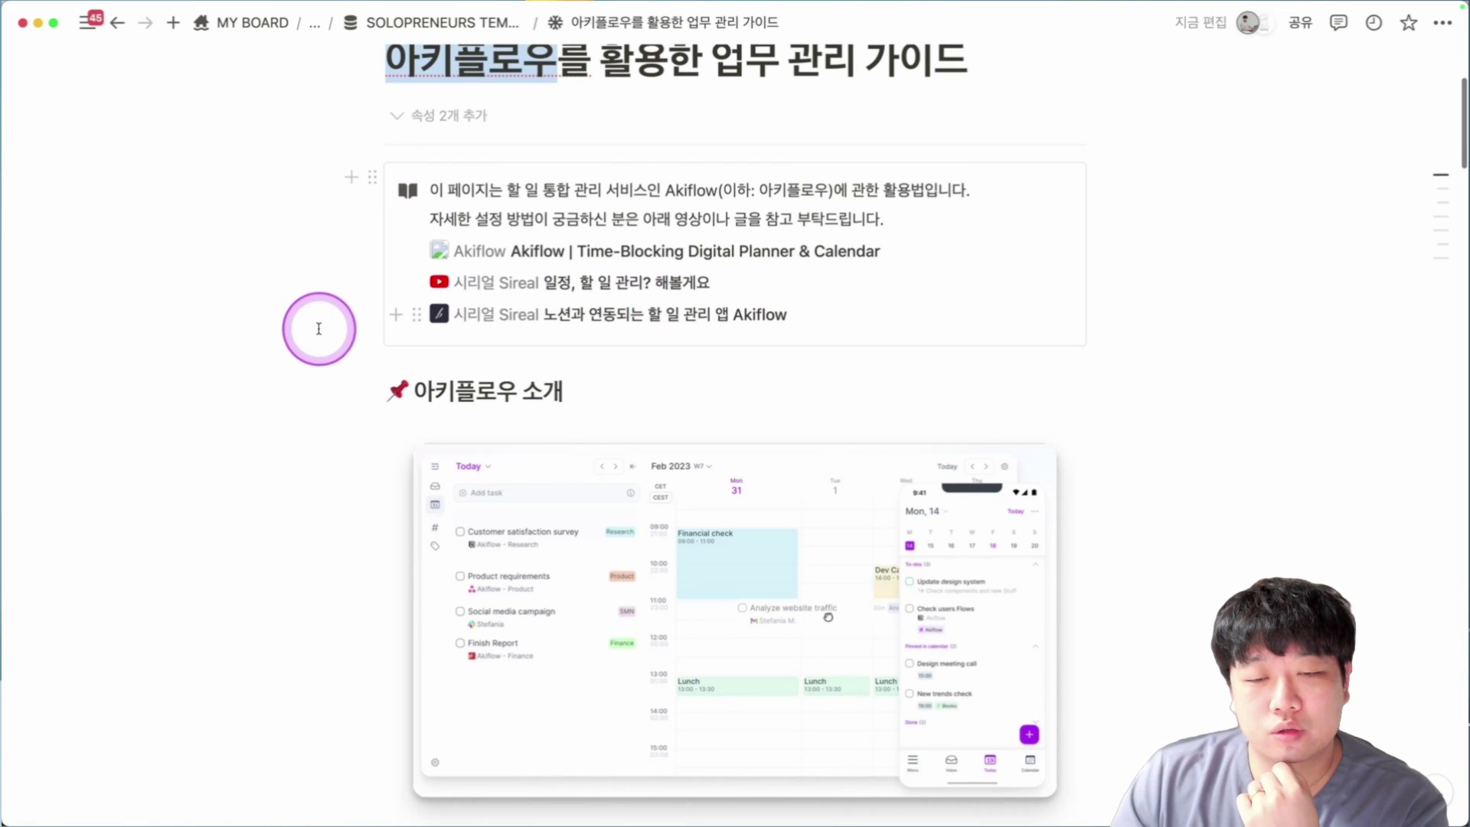
{"action": "mouse_move", "coordinate": [662, 315]}
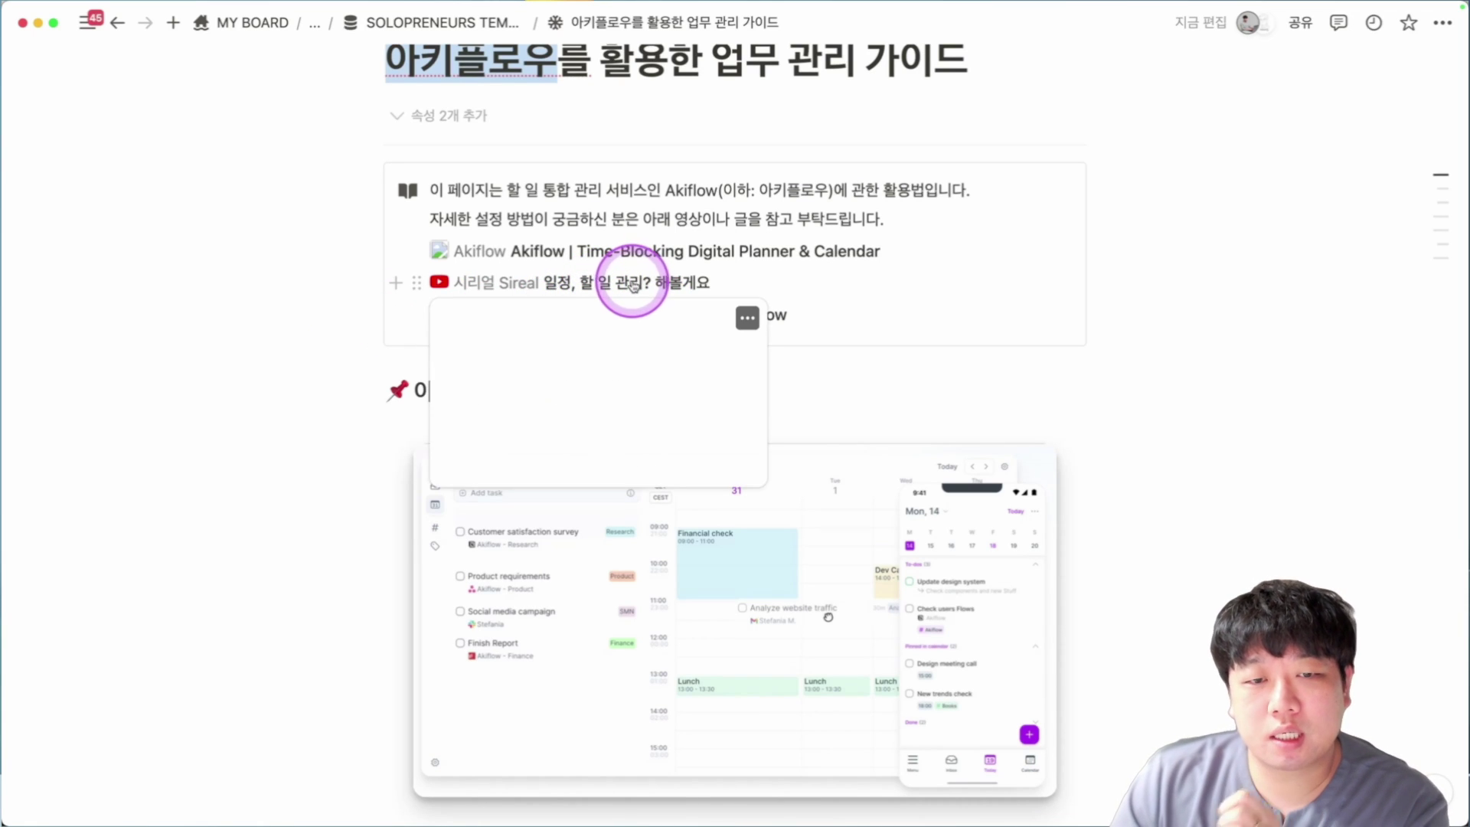
{"action": "scroll", "coordinate": [253, 314], "scroll_direction": "down", "scroll_amount": 5}
{"action": "scroll", "coordinate": [275, 310], "scroll_direction": "down", "scroll_amount": 20}
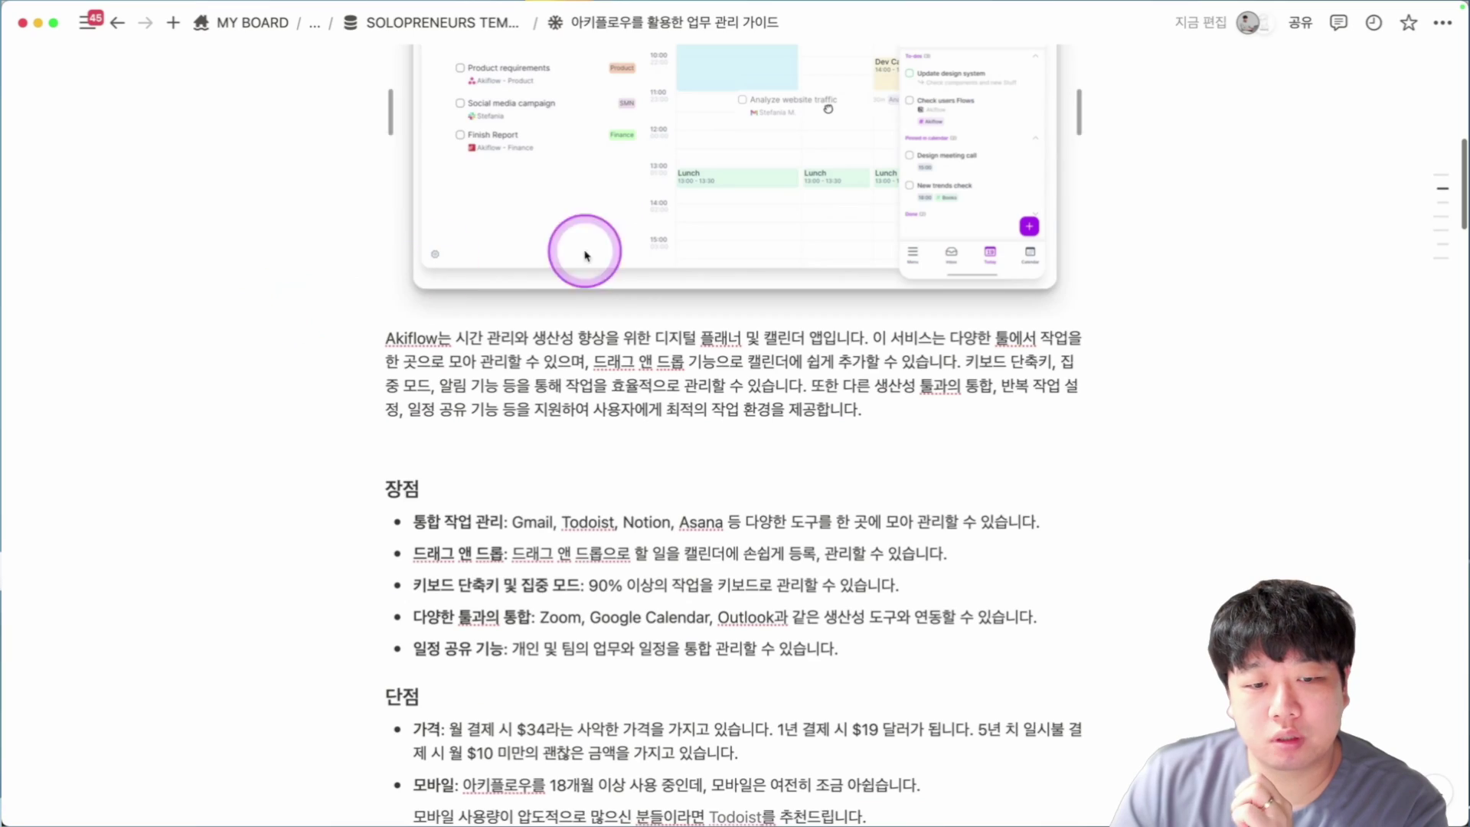
{"action": "scroll", "coordinate": [904, 266], "scroll_direction": "down", "scroll_amount": 20}
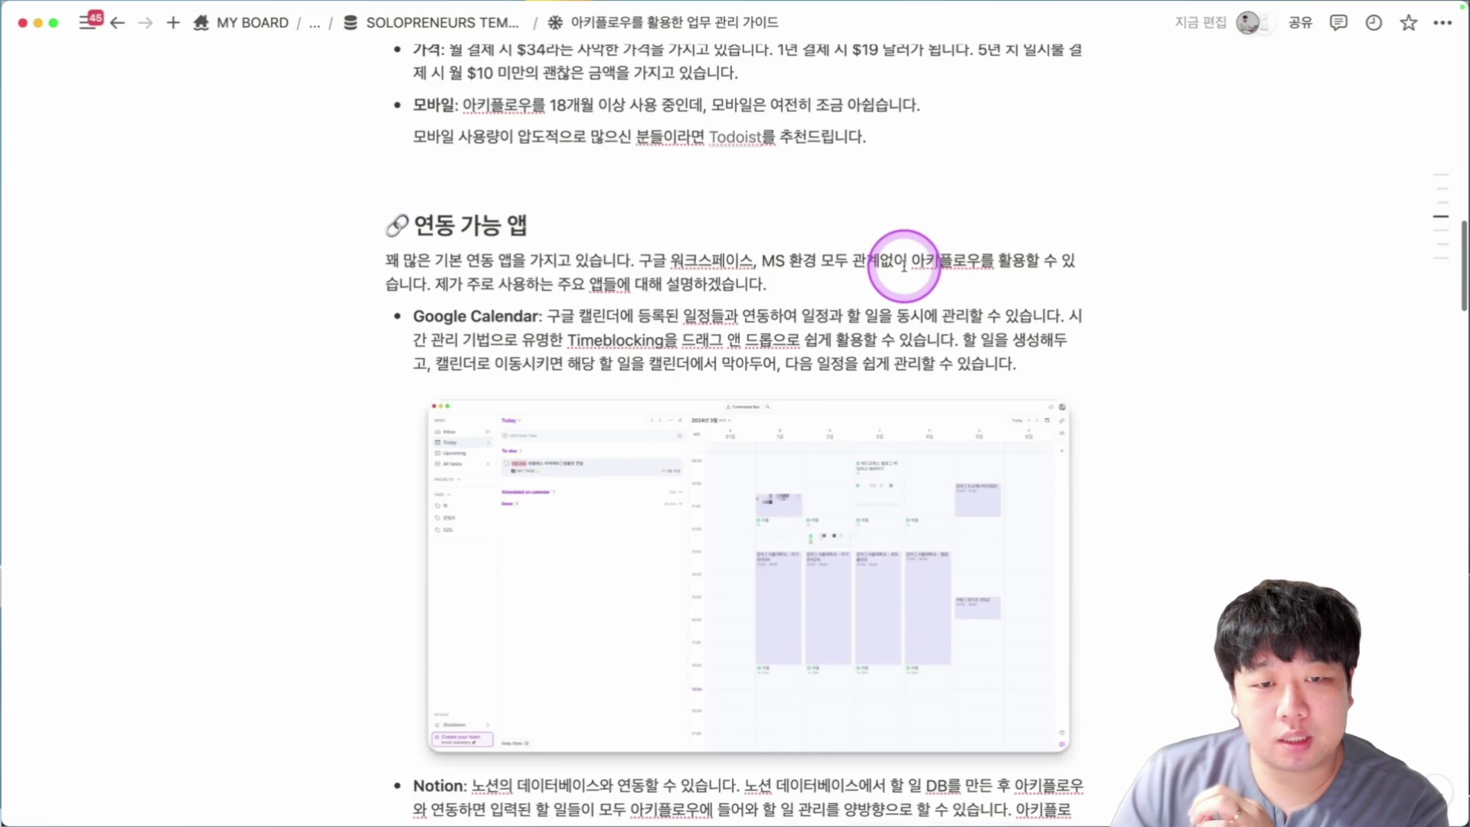
{"action": "scroll", "coordinate": [876, 555], "scroll_direction": "down", "scroll_amount": 20}
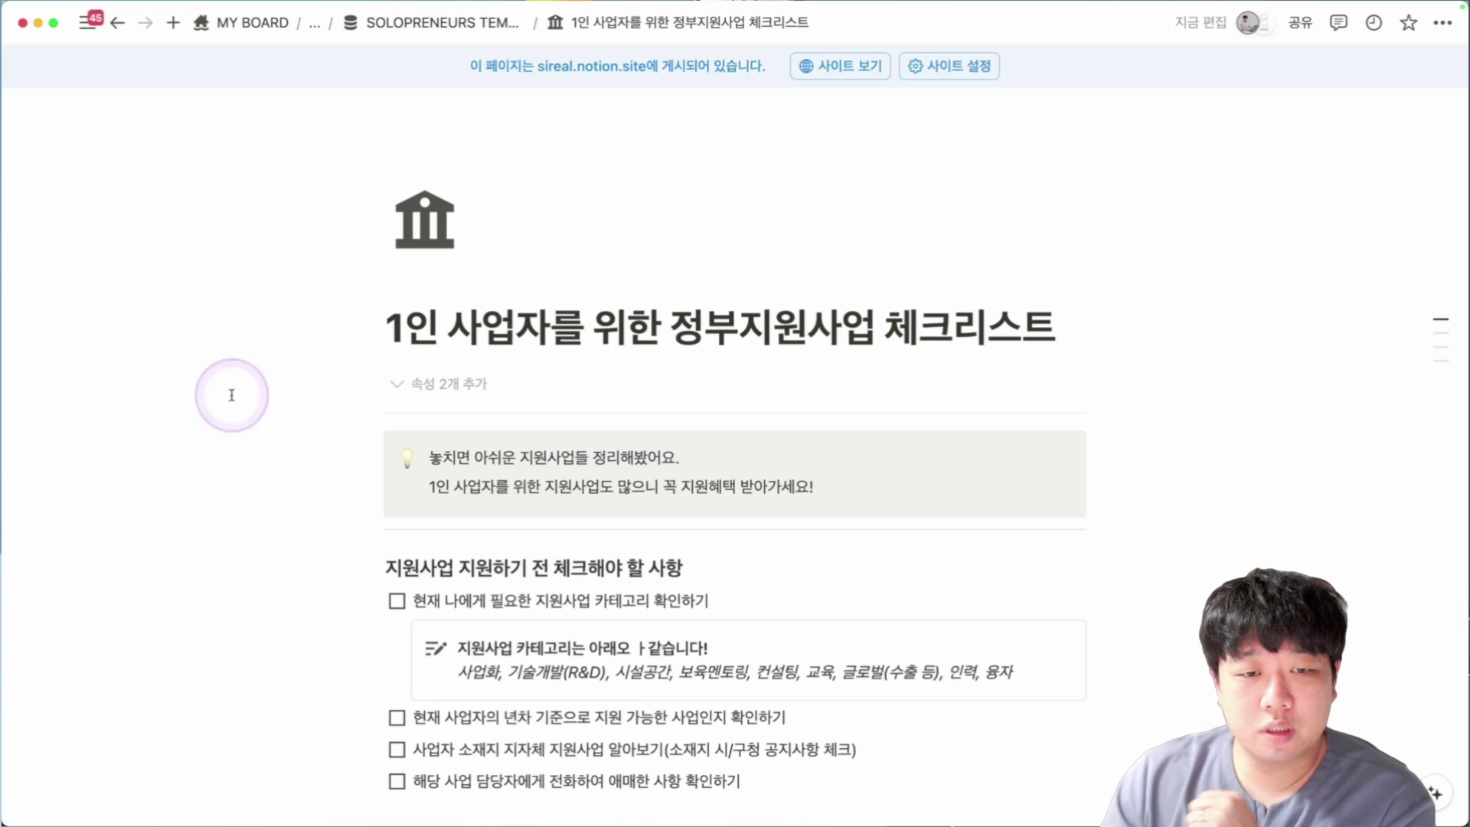
Mark the checklist title and retype the garbled callout word as 왓.
{"action": "left_click_drag", "start_coordinate": [409, 344], "coordinate": [850, 311]}
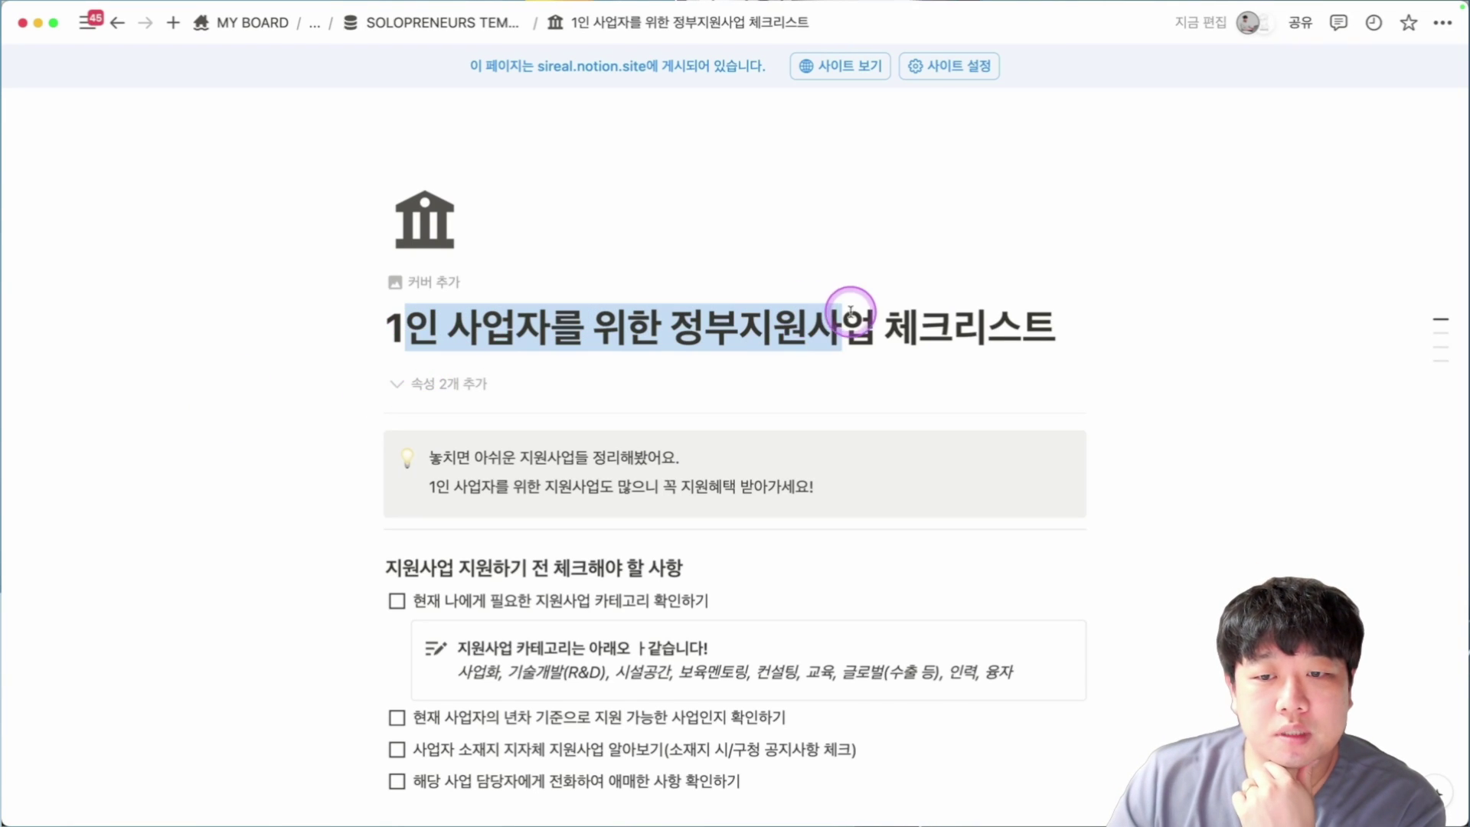
{"action": "scroll", "coordinate": [868, 331], "scroll_direction": "down", "scroll_amount": 5}
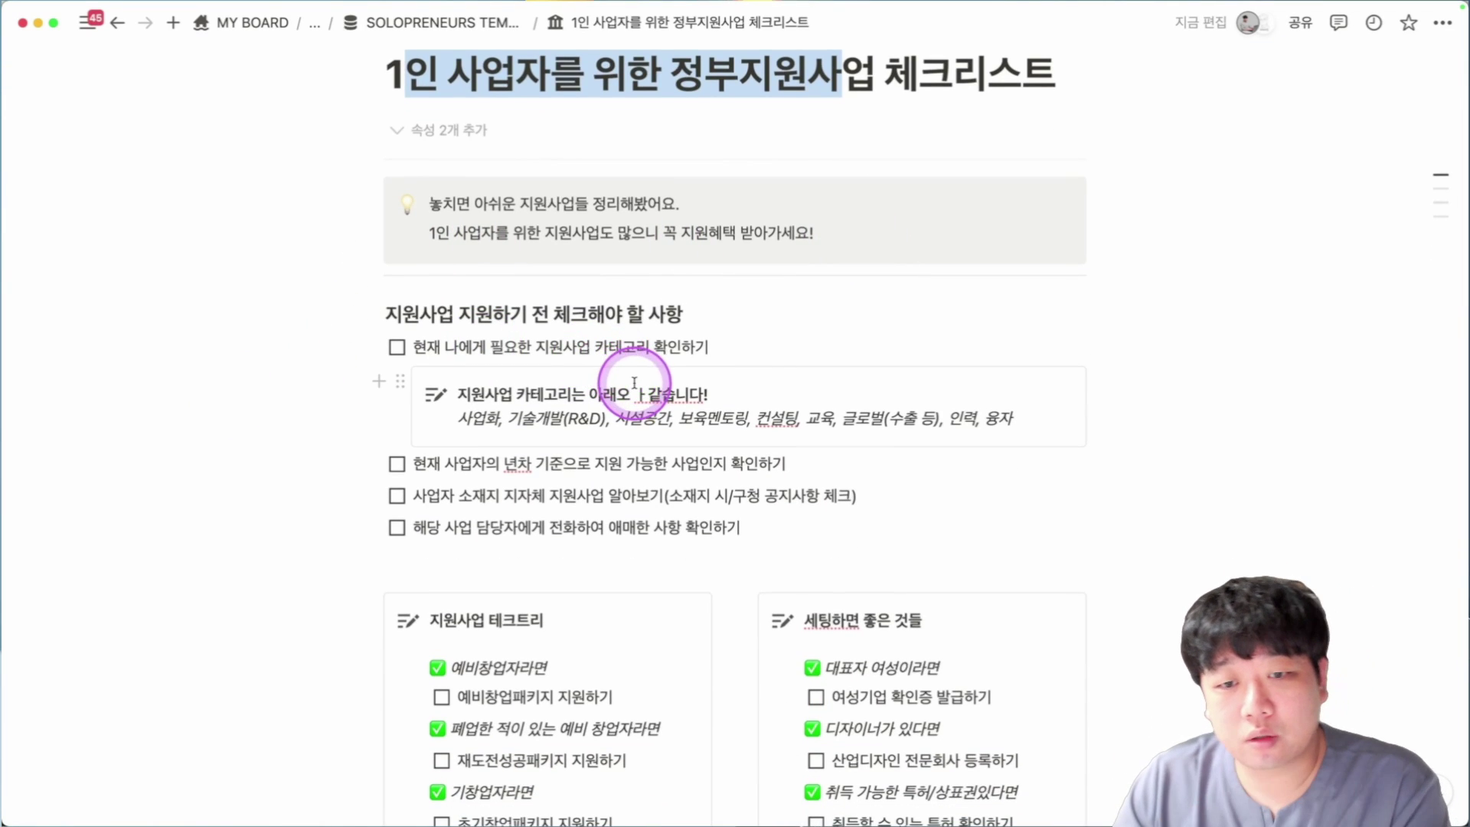
{"action": "left_click", "coordinate": [634, 386]}
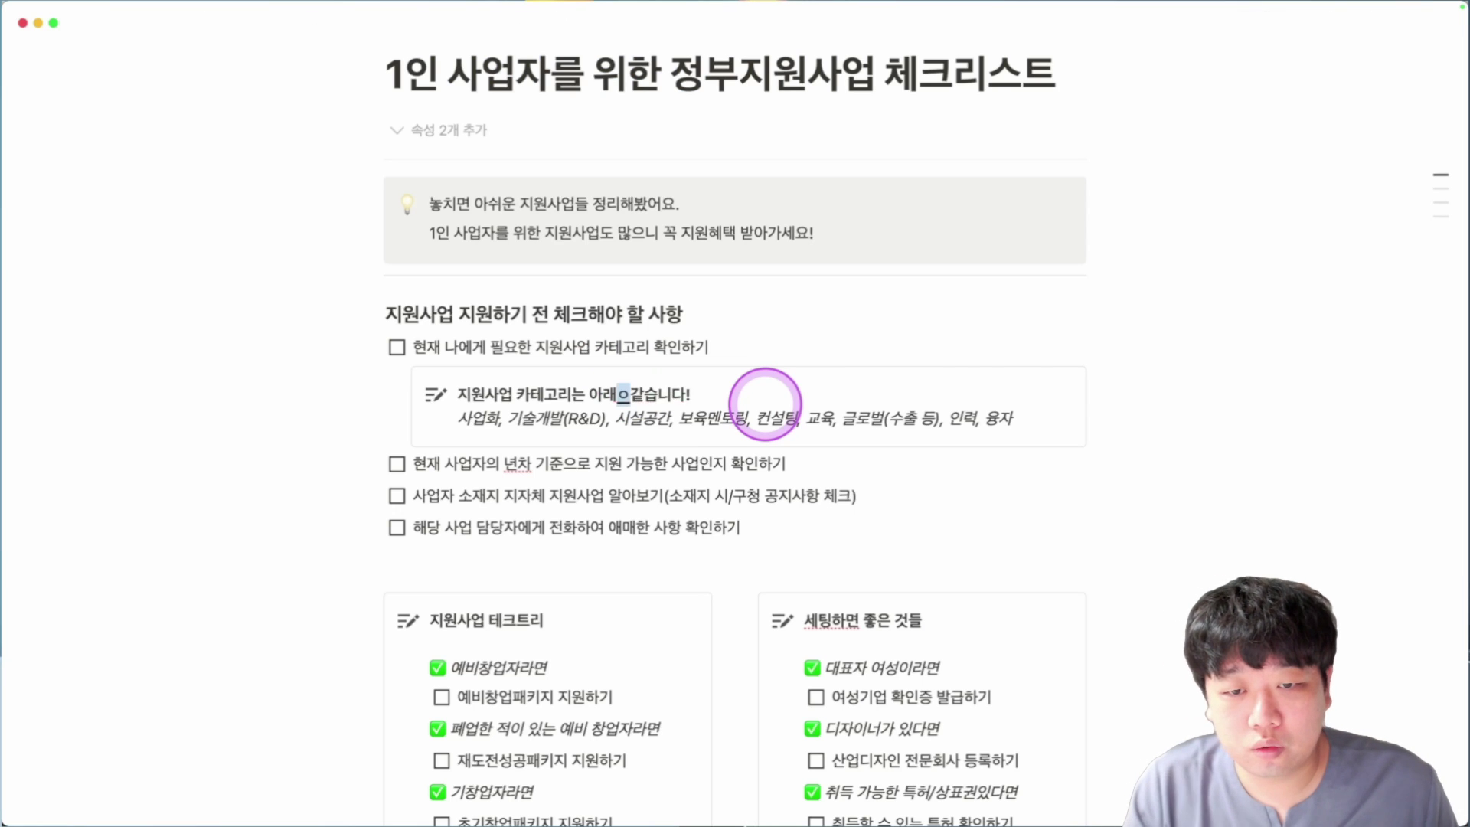
{"action": "type", "text": "왓"}
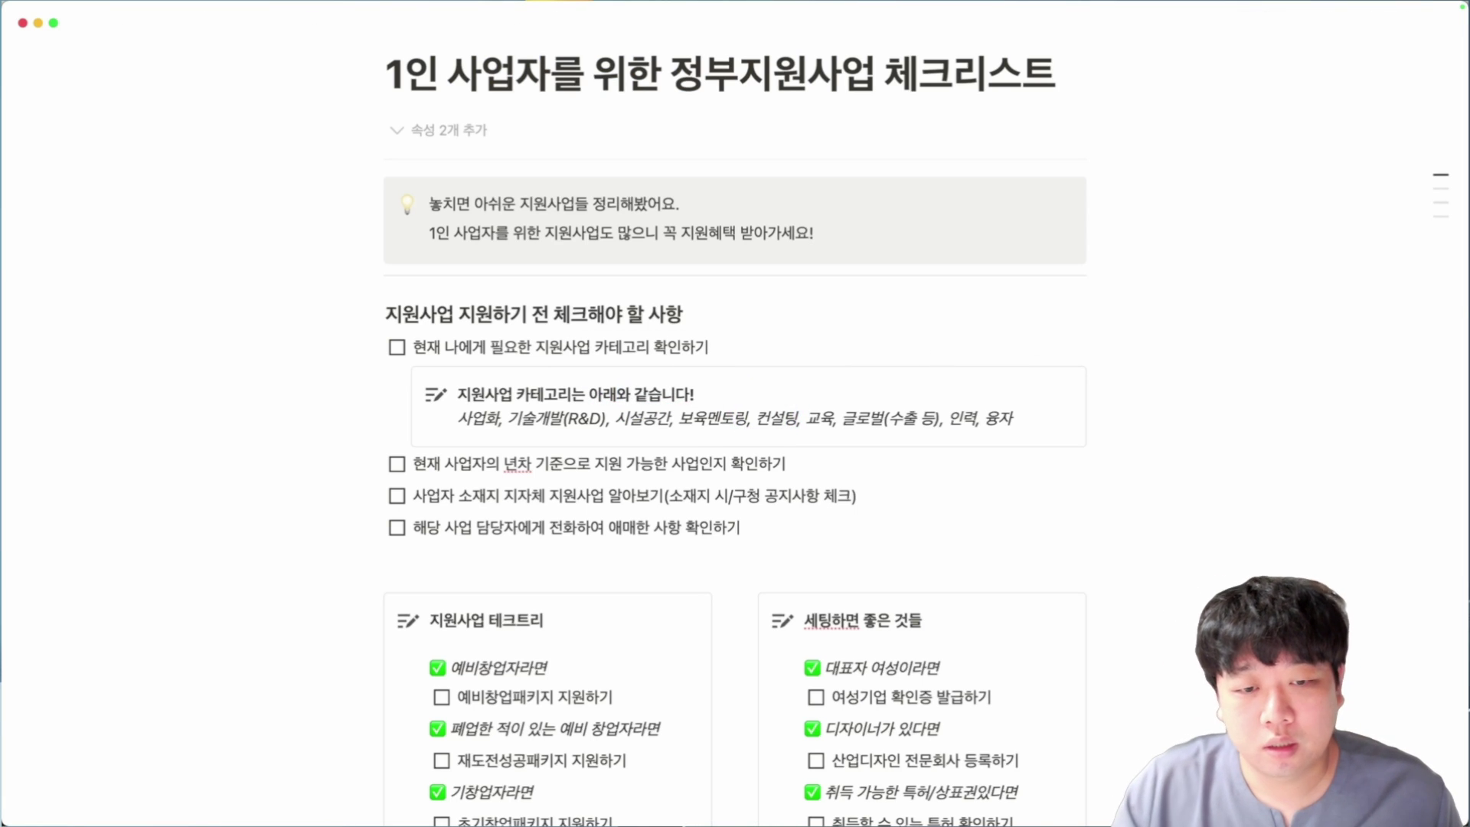
{"action": "scroll", "coordinate": [755, 410], "scroll_direction": "down", "scroll_amount": 1}
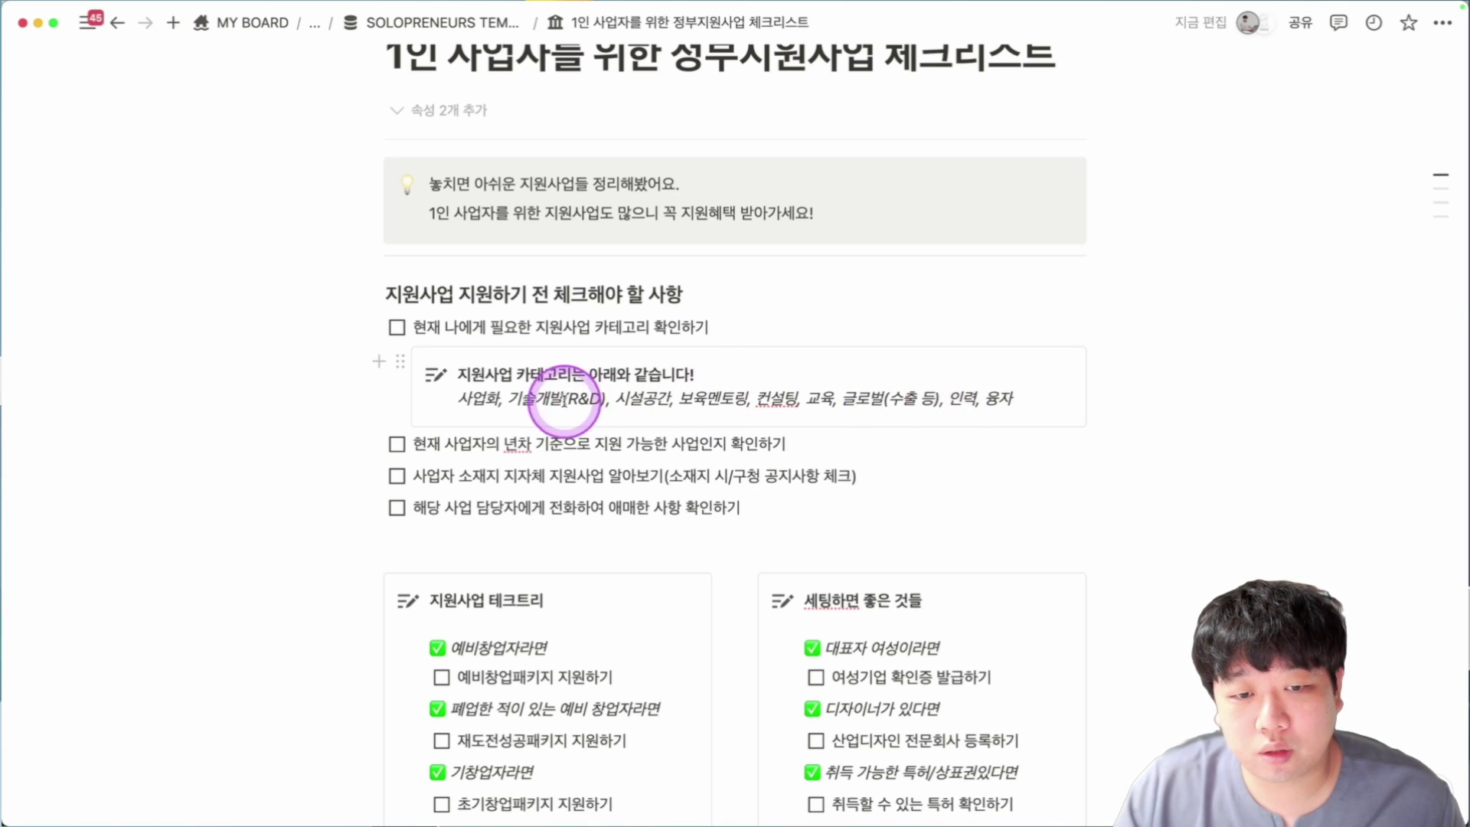
{"action": "scroll", "coordinate": [564, 398], "scroll_direction": "down", "scroll_amount": 3}
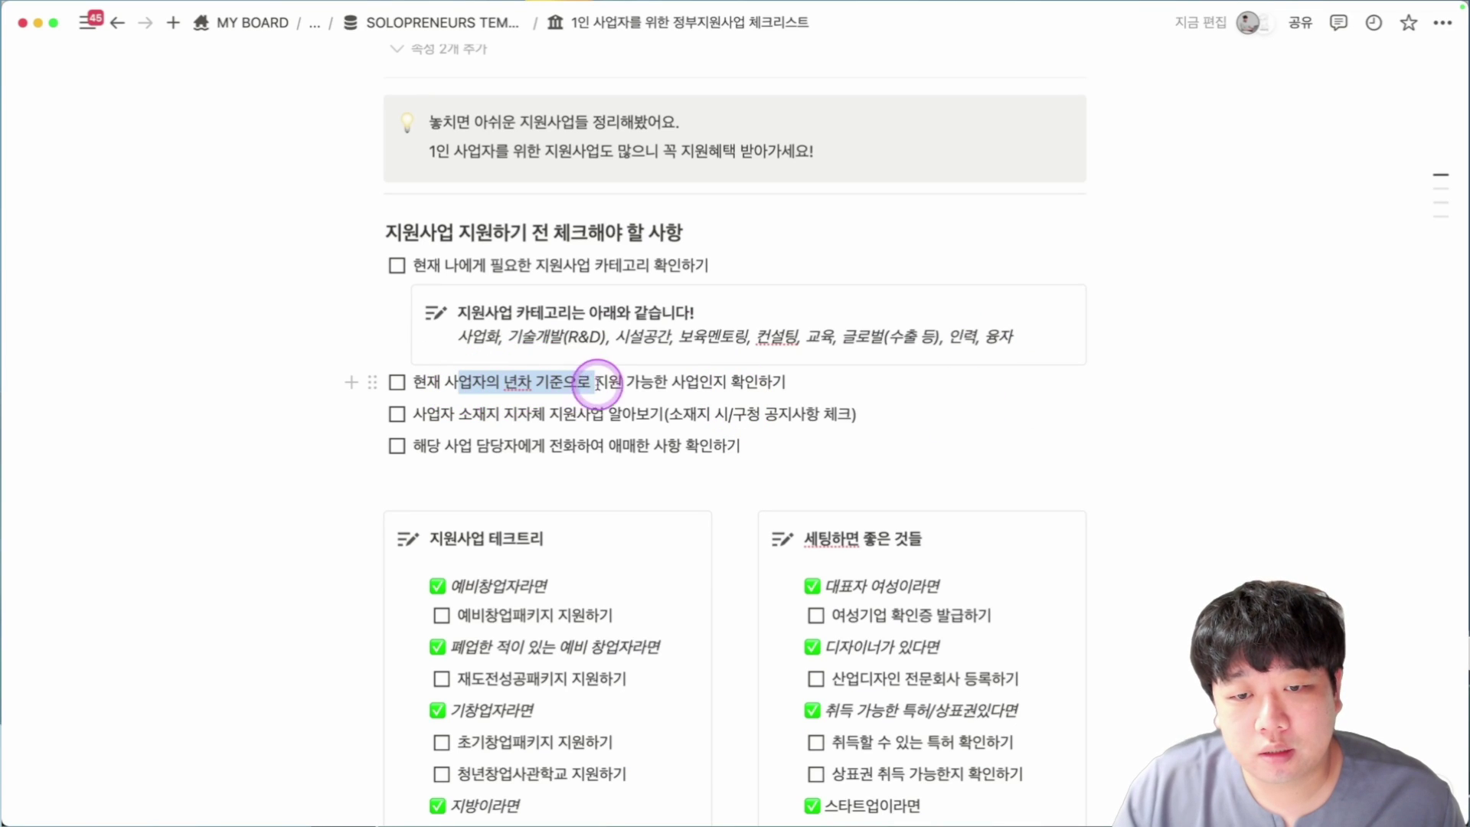
Highlight the local-government support checklist item and scroll further down.
{"action": "left_click_drag", "start_coordinate": [486, 415], "coordinate": [682, 419]}
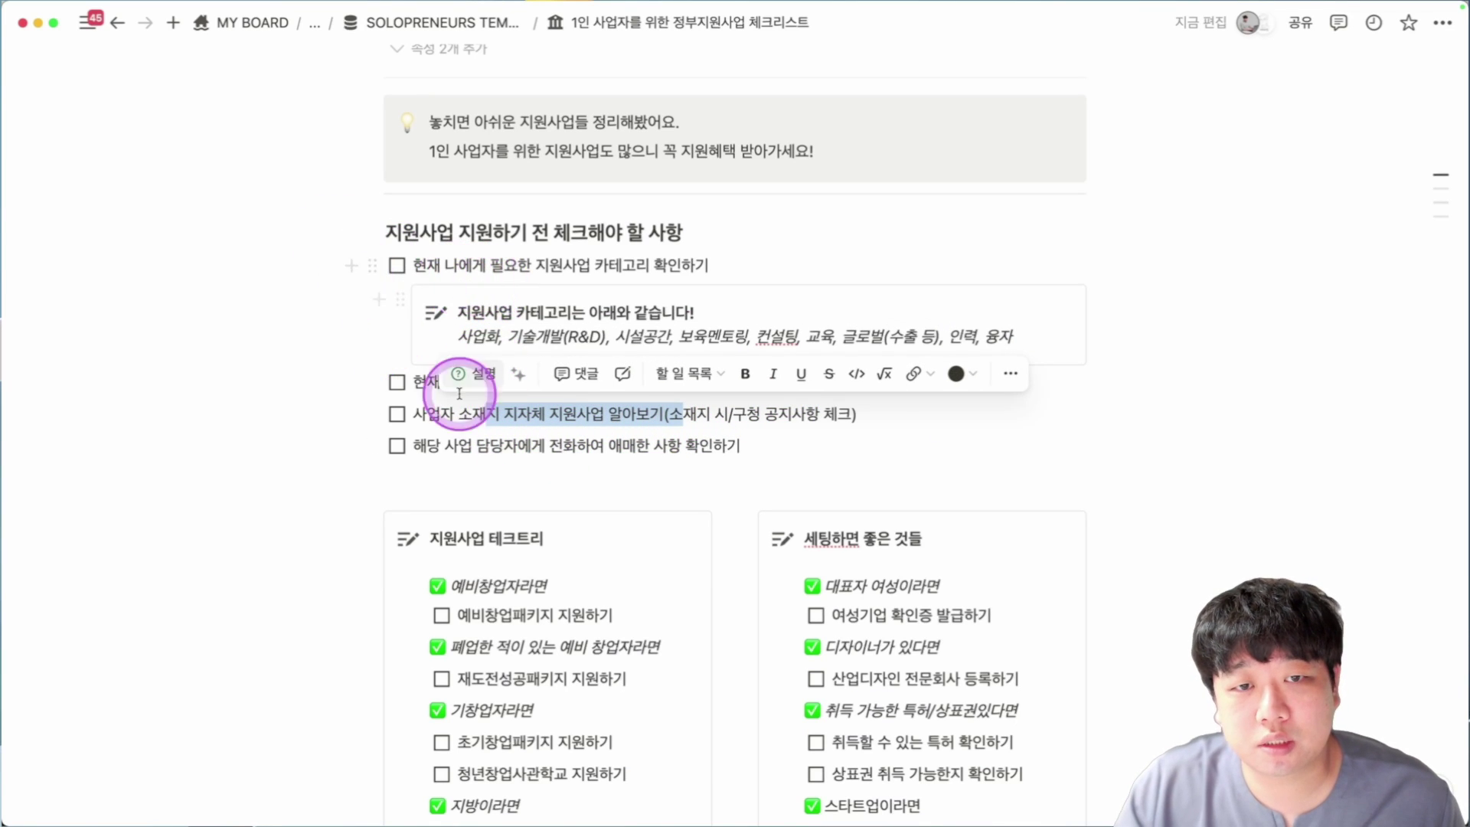
{"action": "scroll", "coordinate": [361, 318], "scroll_direction": "down", "scroll_amount": 5}
{"action": "scroll", "coordinate": [800, 280], "scroll_direction": "down", "scroll_amount": 2}
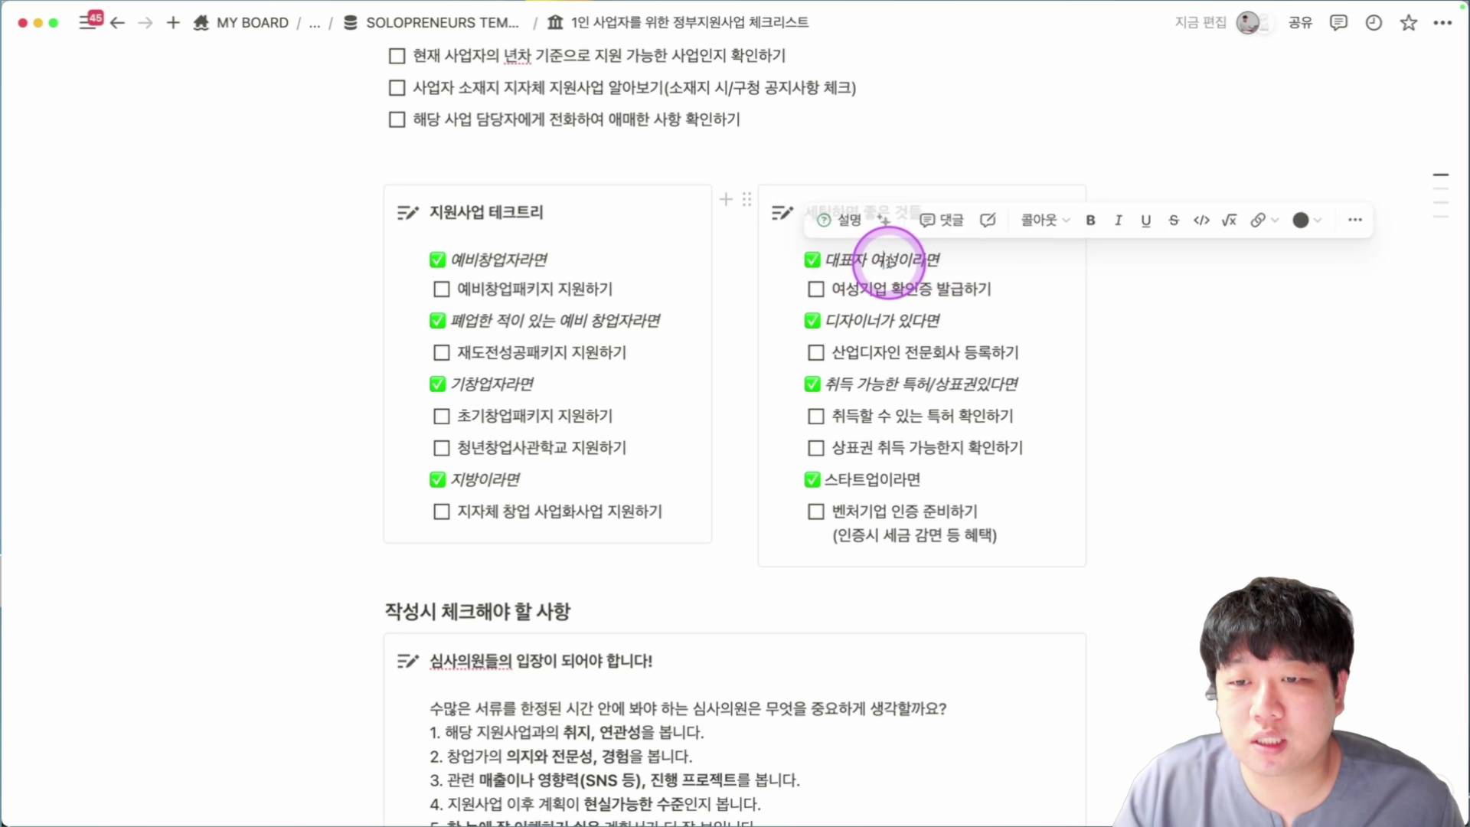
{"action": "scroll", "coordinate": [888, 260], "scroll_direction": "down", "scroll_amount": 1}
{"action": "left_click", "coordinate": [889, 261]}
{"action": "scroll", "coordinate": [843, 293], "scroll_direction": "down", "scroll_amount": 1}
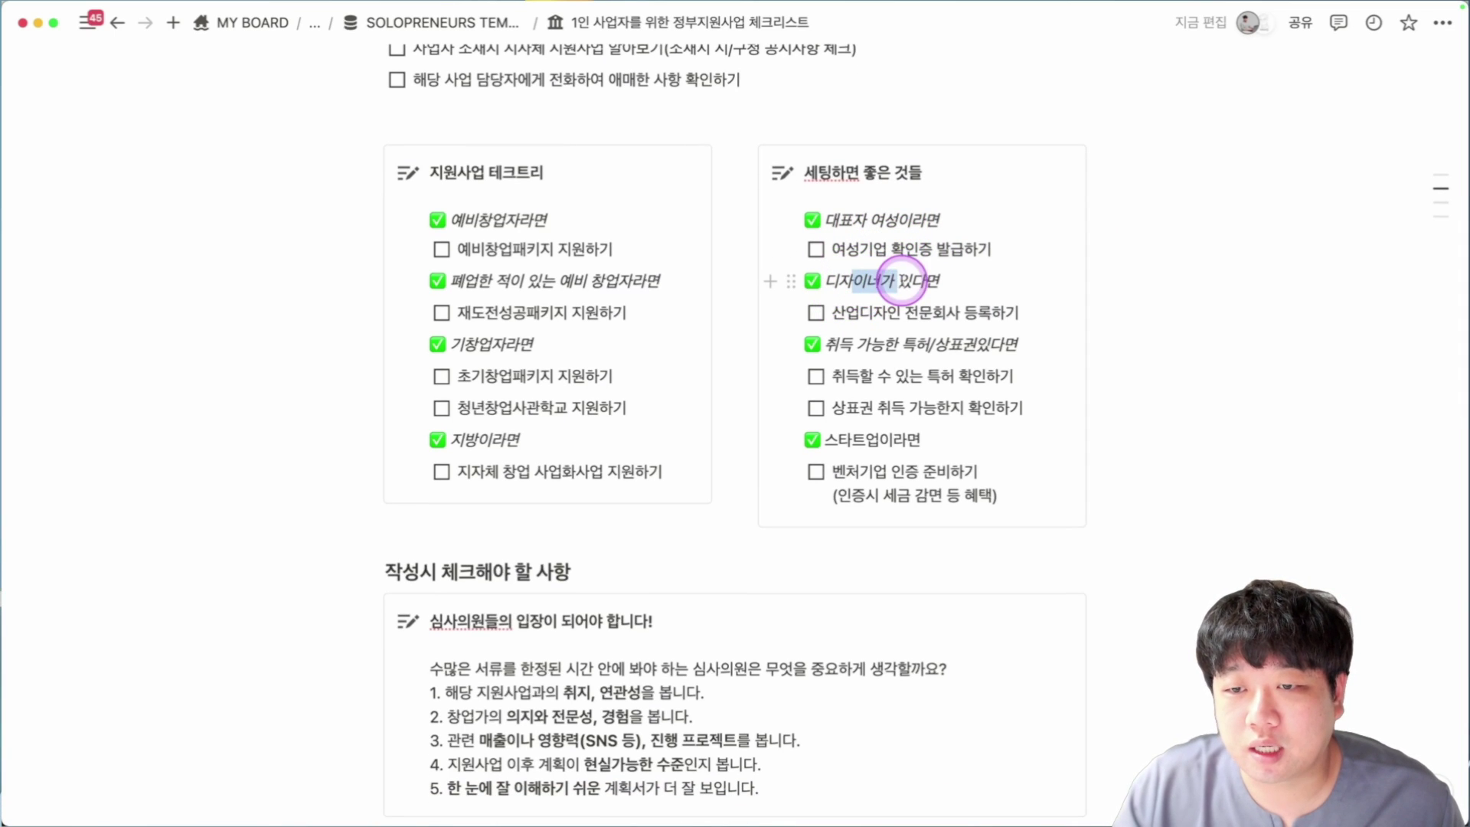
{"action": "scroll", "coordinate": [912, 281], "scroll_direction": "down", "scroll_amount": 1}
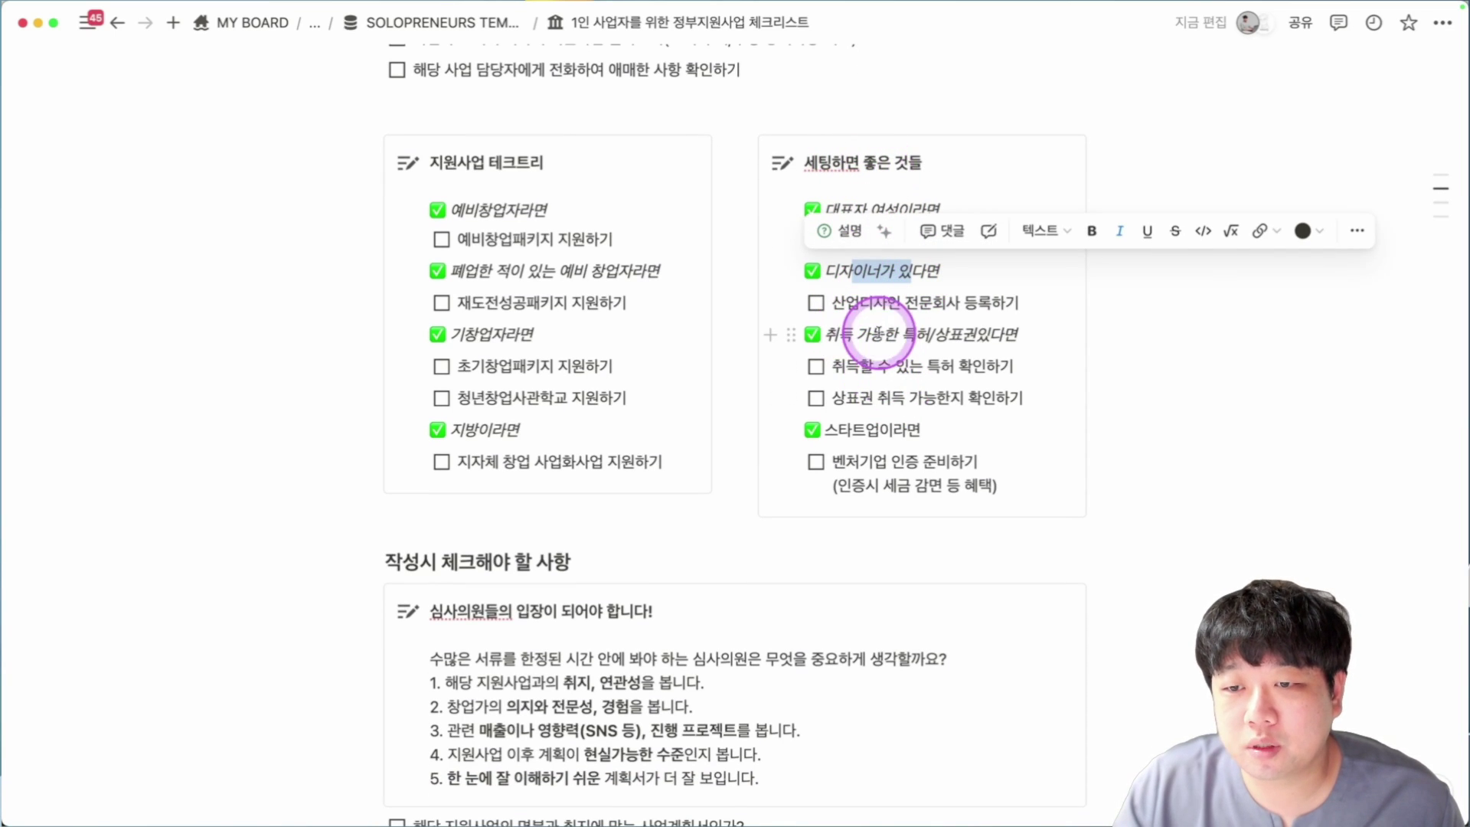
Highlight the patent/trademark and startup condition lines, then reach the 지원사업 관련 사이트 table.
{"action": "left_click_drag", "start_coordinate": [881, 333], "coordinate": [1014, 334]}
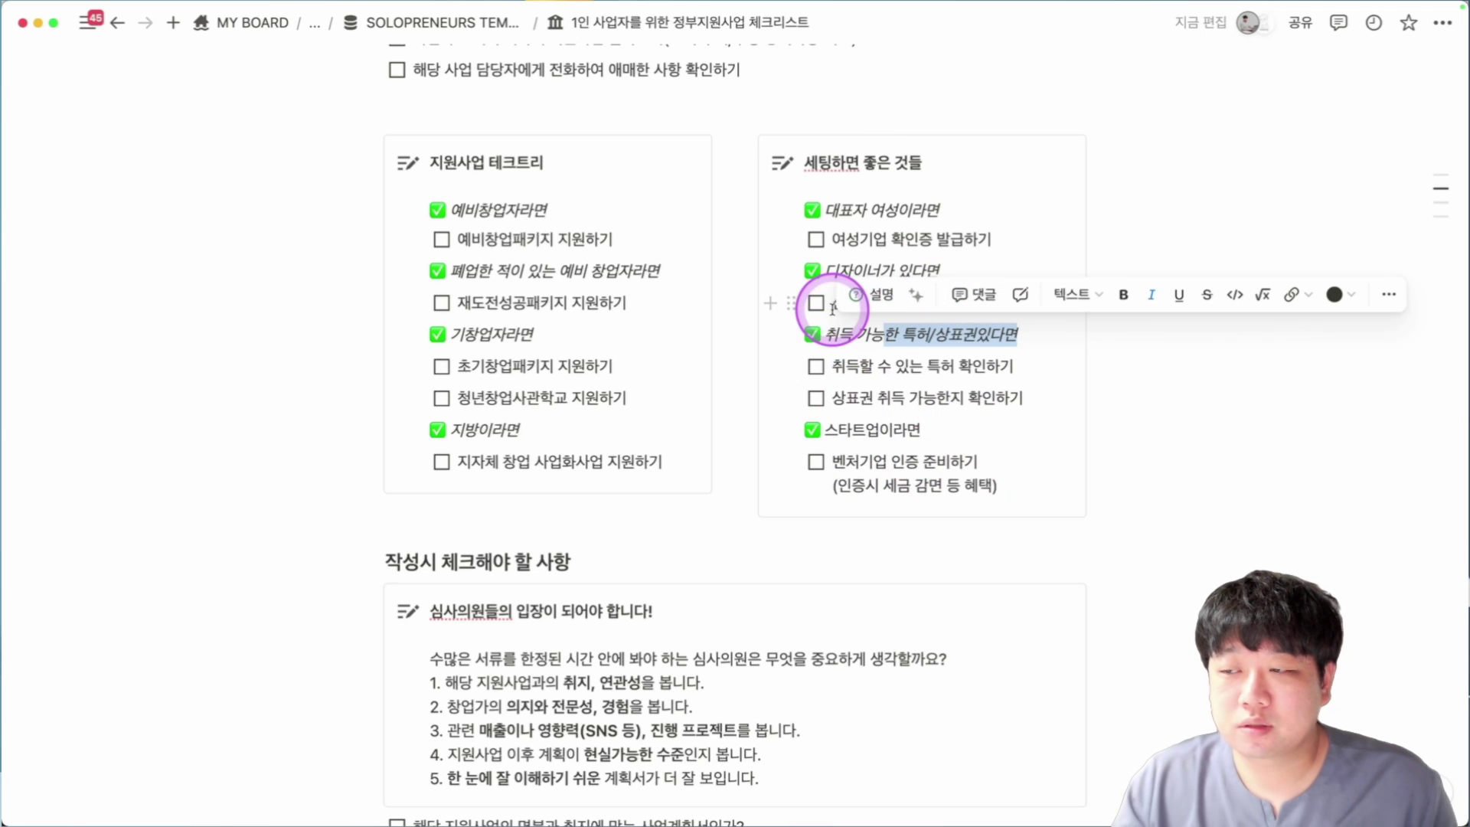
{"action": "scroll", "coordinate": [904, 398], "scroll_direction": "down", "scroll_amount": 3}
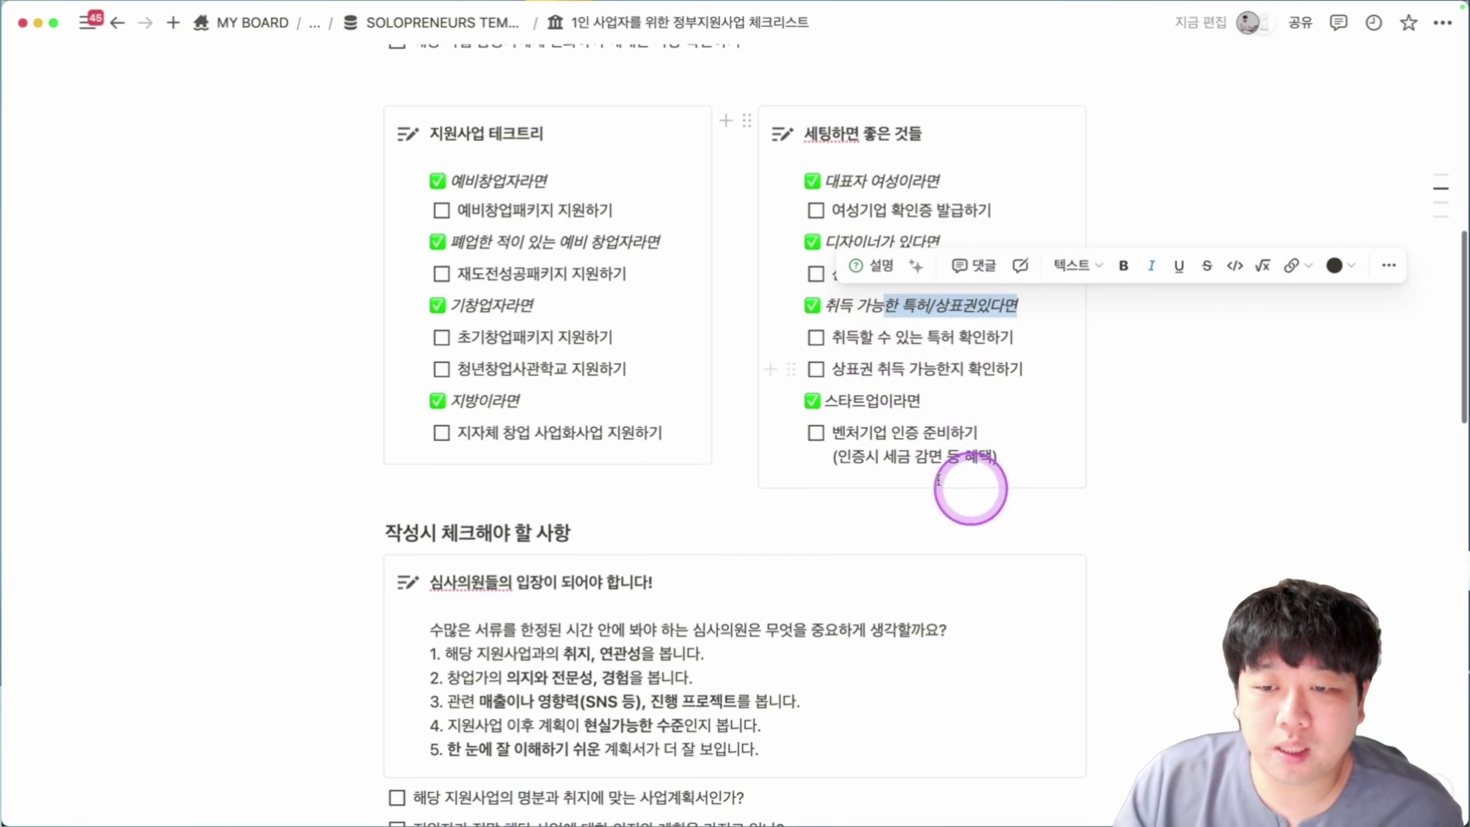
{"action": "left_click_drag", "start_coordinate": [854, 399], "coordinate": [1000, 429]}
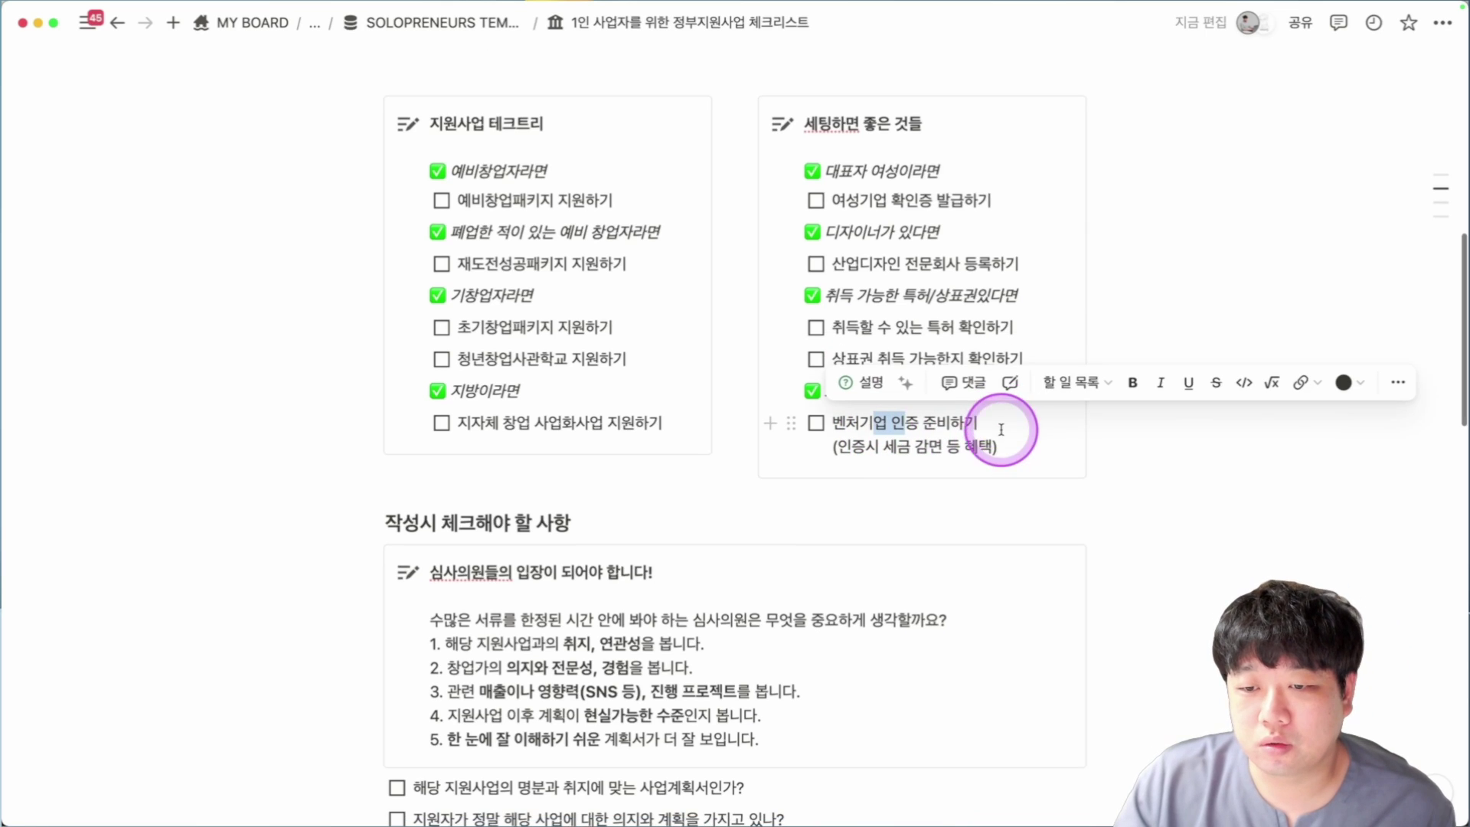
{"action": "left_click", "coordinate": [892, 448]}
{"action": "scroll", "coordinate": [961, 453], "scroll_direction": "down", "scroll_amount": 10}
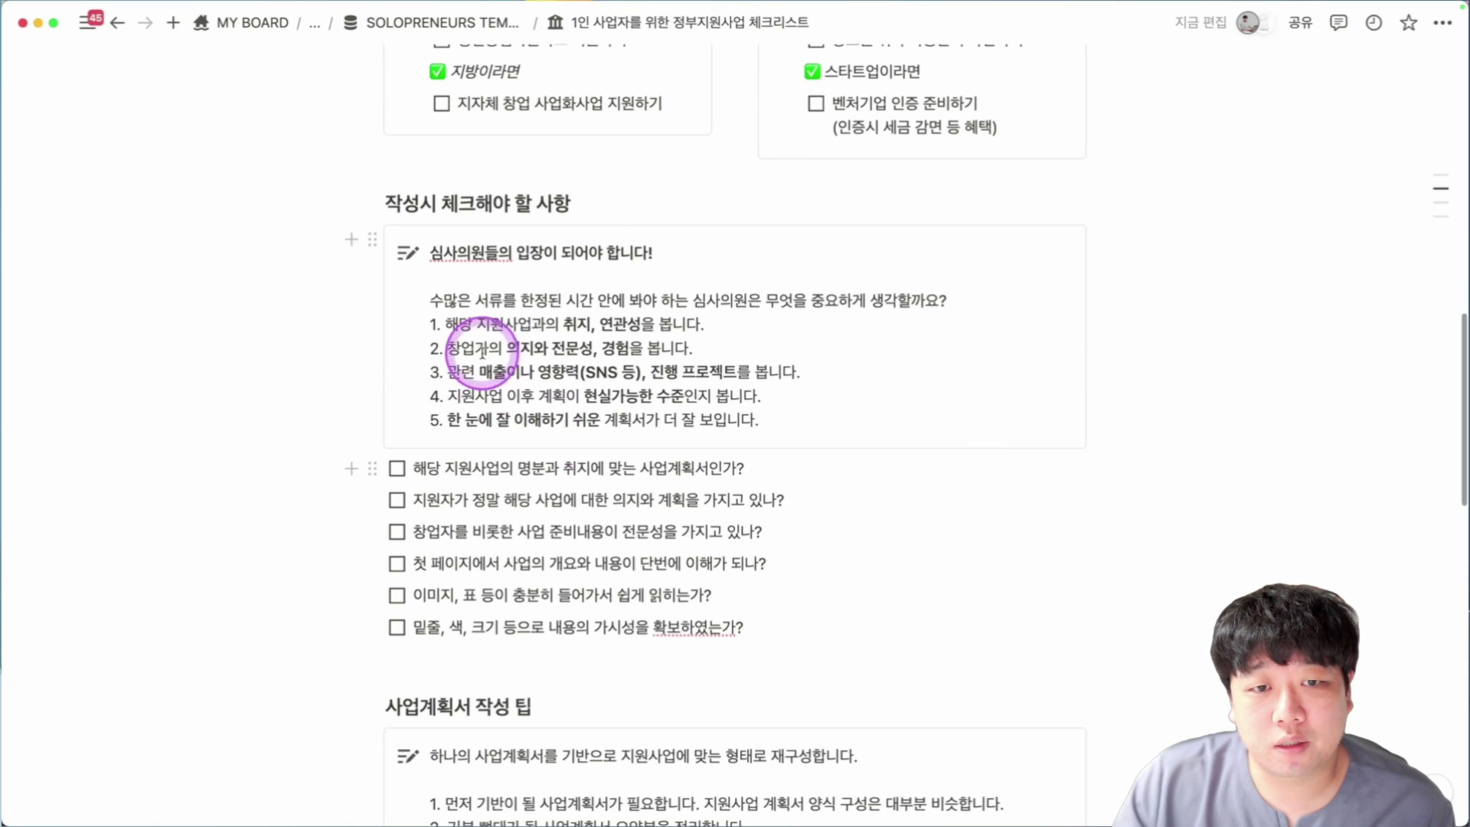
{"action": "scroll", "coordinate": [795, 439], "scroll_direction": "down", "scroll_amount": 20}
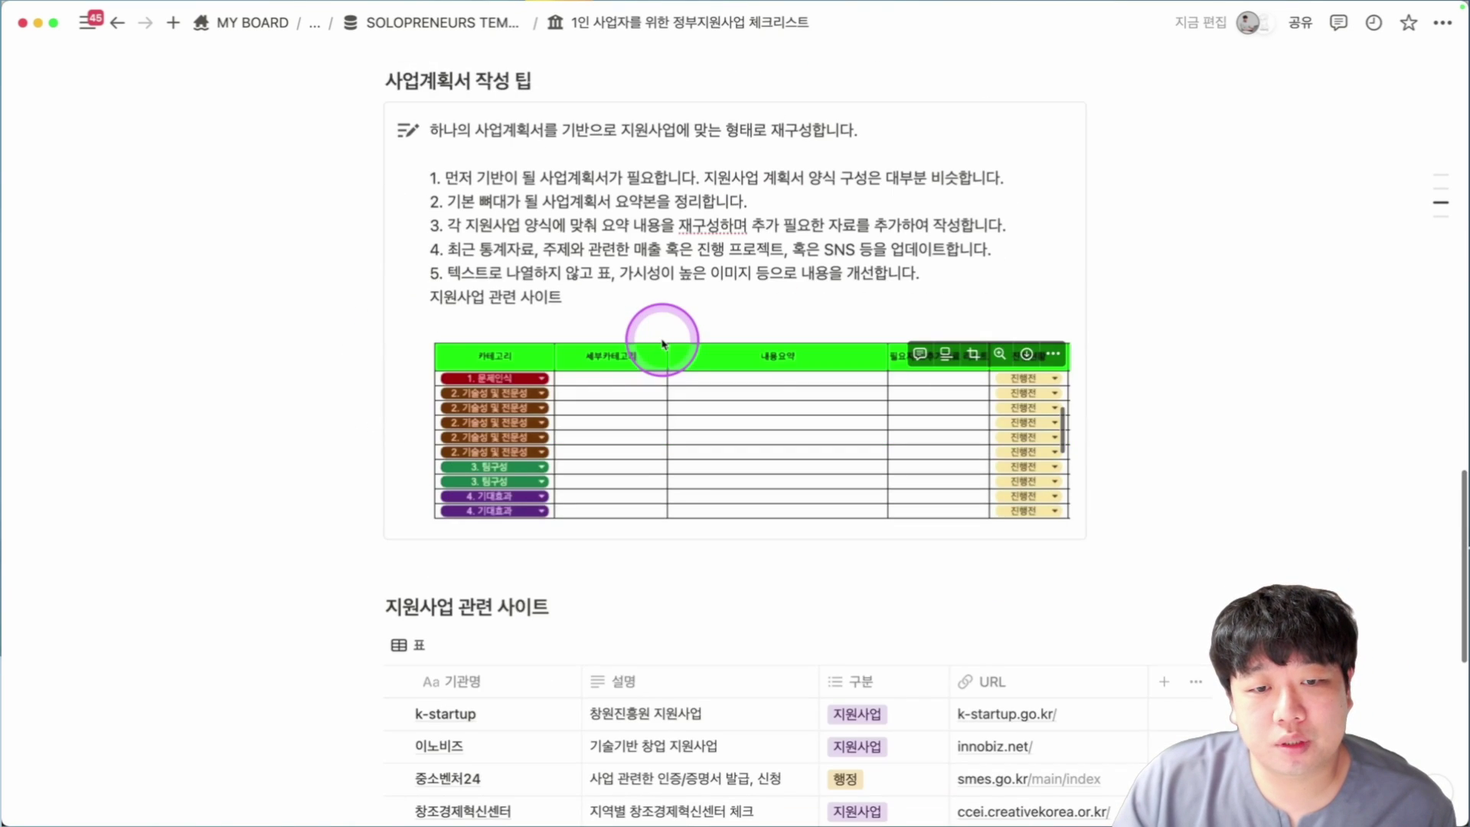
{"action": "scroll", "coordinate": [664, 344], "scroll_direction": "down", "scroll_amount": 19}
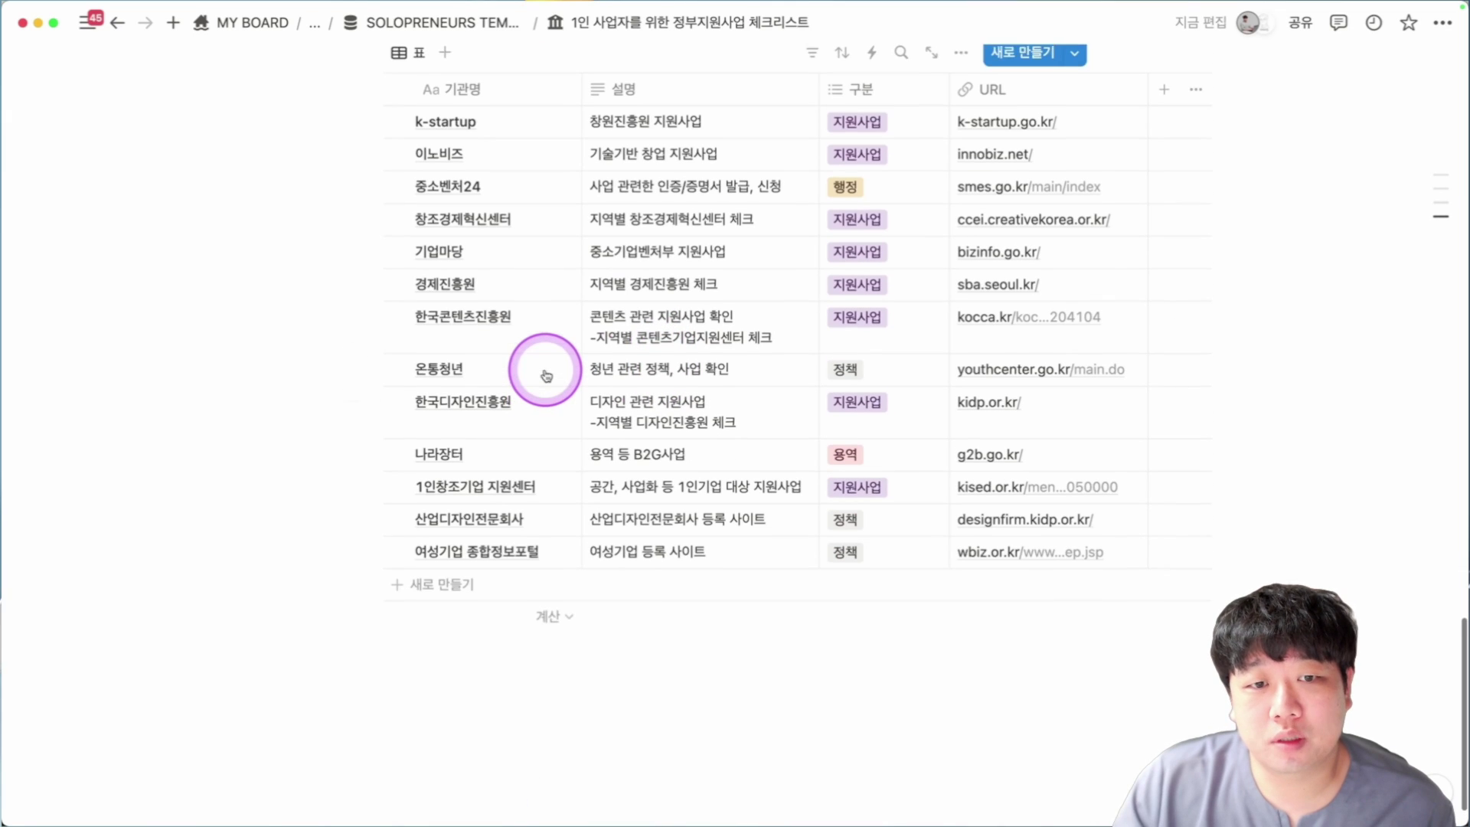
{"action": "scroll", "coordinate": [546, 375], "scroll_direction": "up", "scroll_amount": 2}
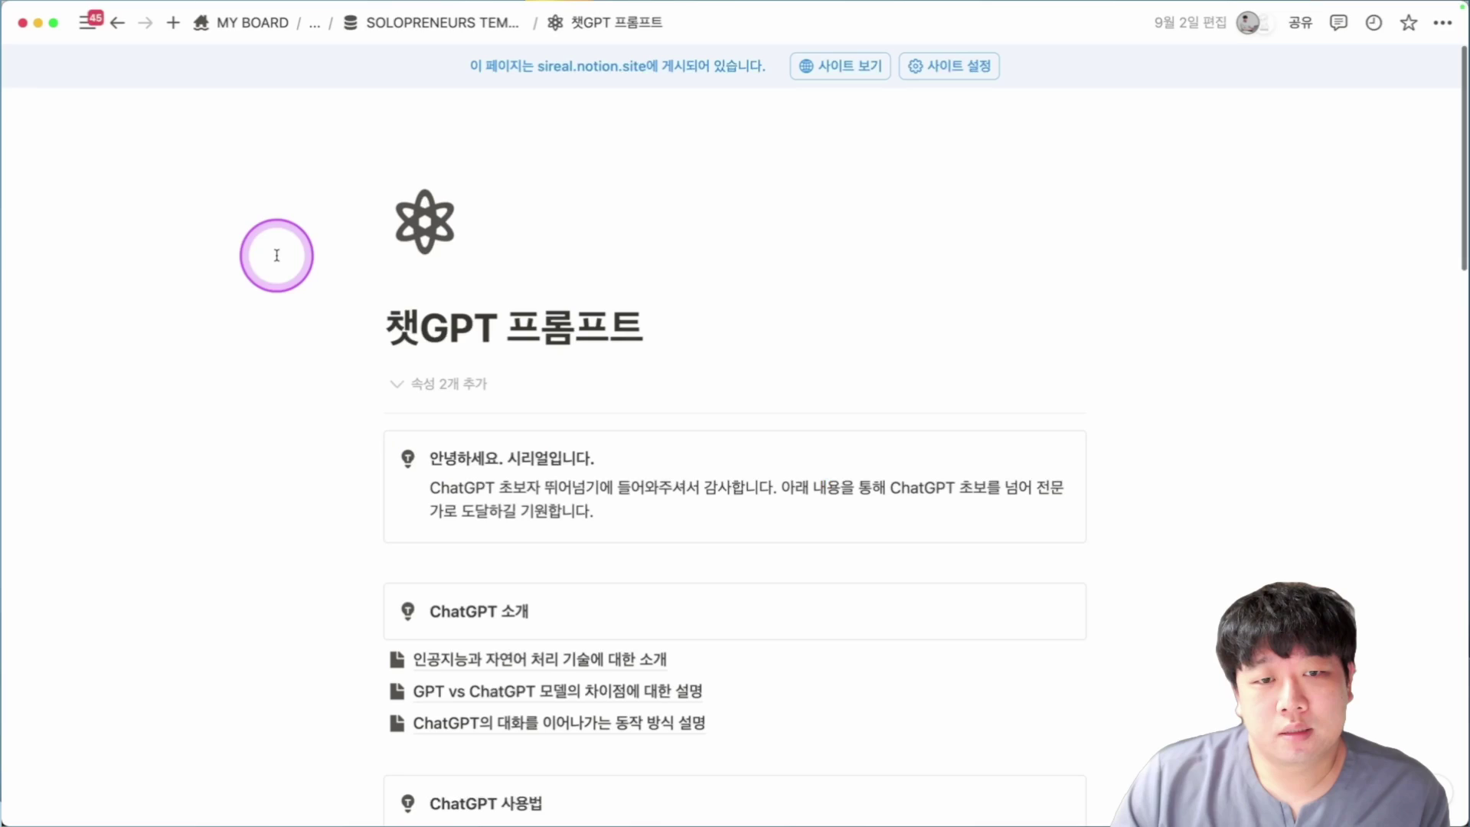
Preview the 인공지능과 자연어 처리 기술에 대한 소개 subpage and return.
{"action": "scroll", "coordinate": [170, 326], "scroll_direction": "down", "scroll_amount": 2}
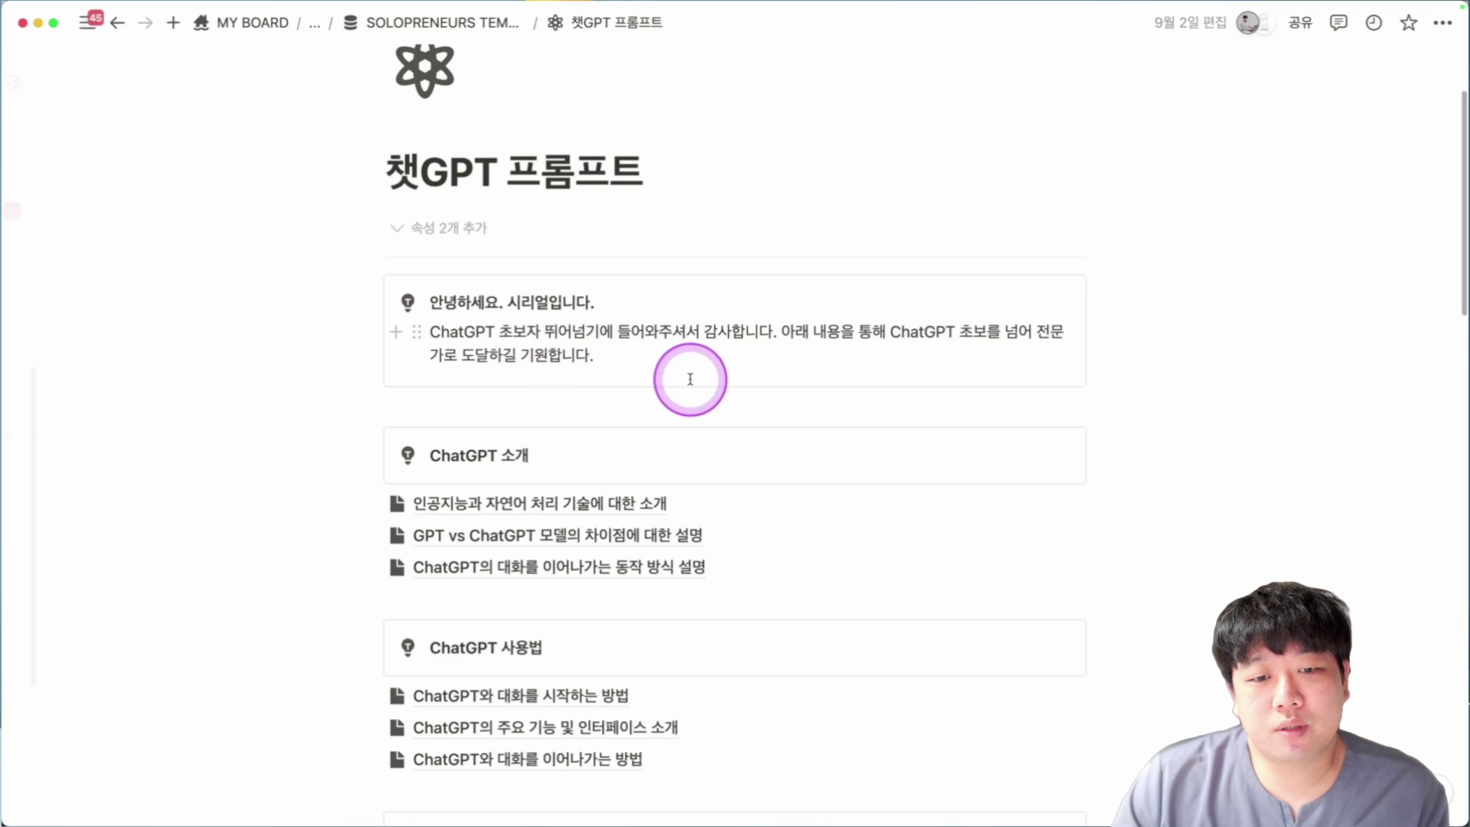
{"action": "scroll", "coordinate": [749, 377], "scroll_direction": "down", "scroll_amount": 3}
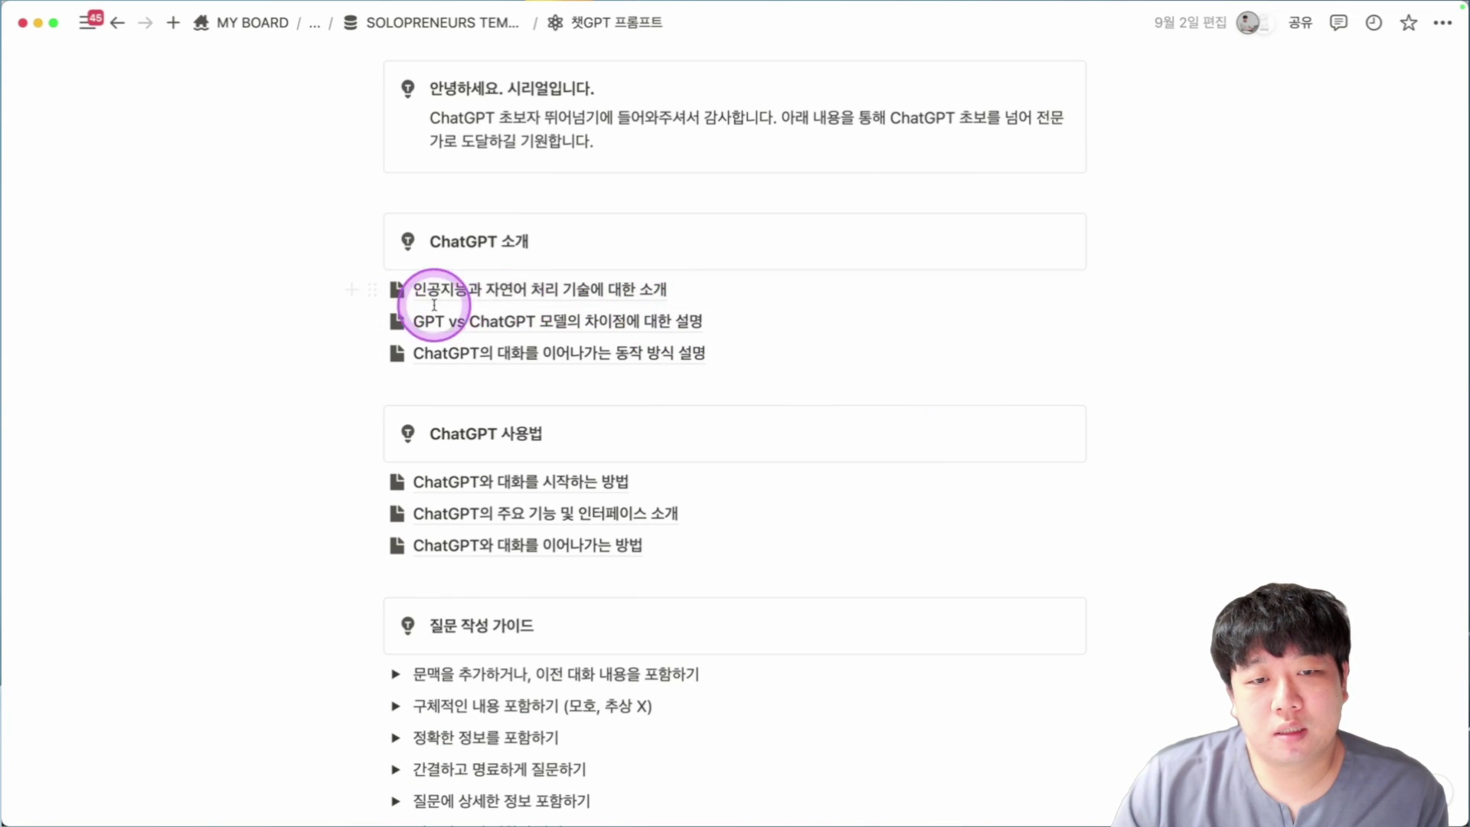
{"action": "left_click", "coordinate": [624, 289]}
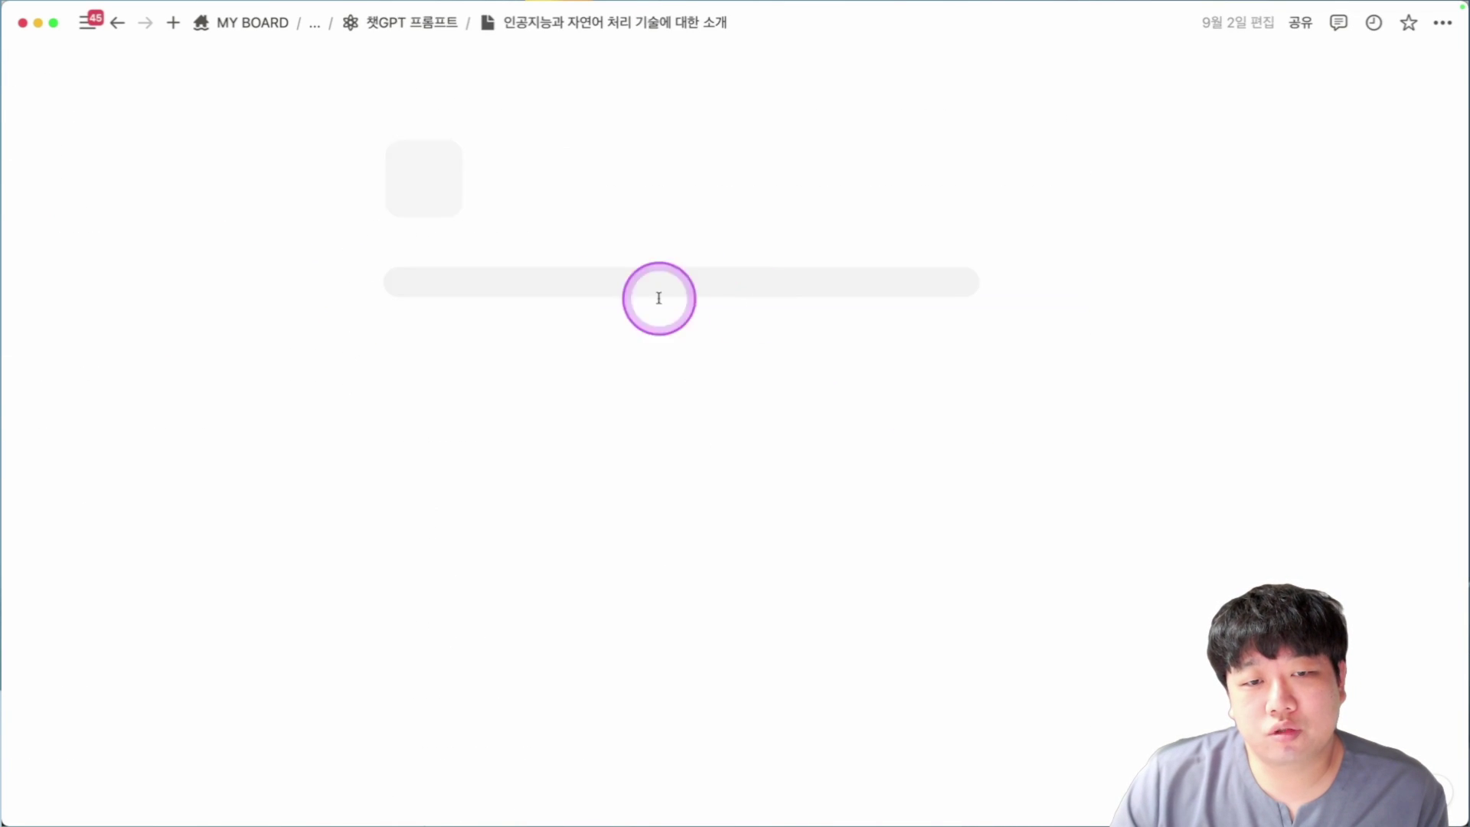
{"action": "scroll", "coordinate": [390, 327], "scroll_direction": "down", "scroll_amount": 4}
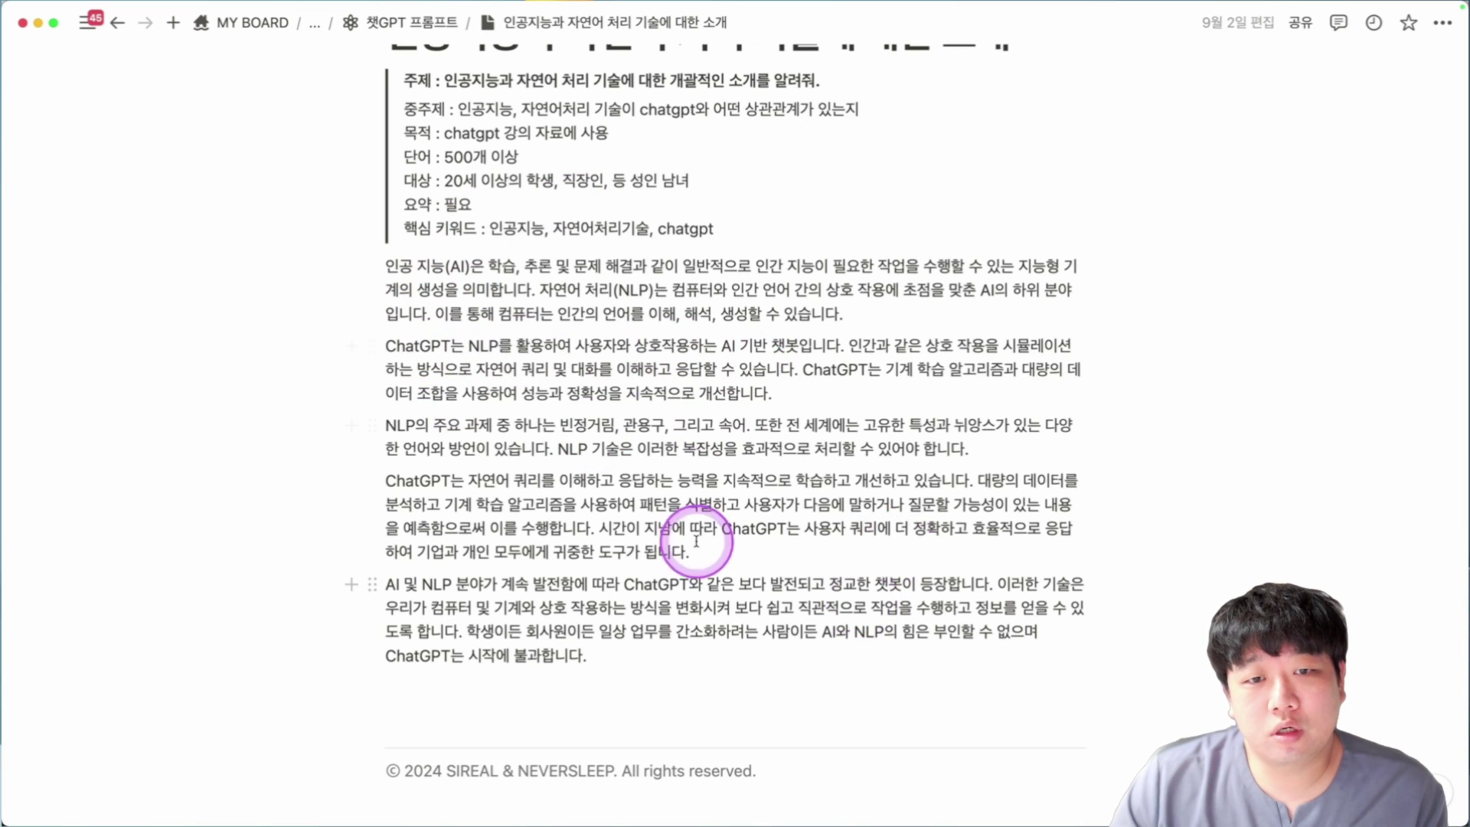
{"action": "key", "text": "super+bracketleft"}
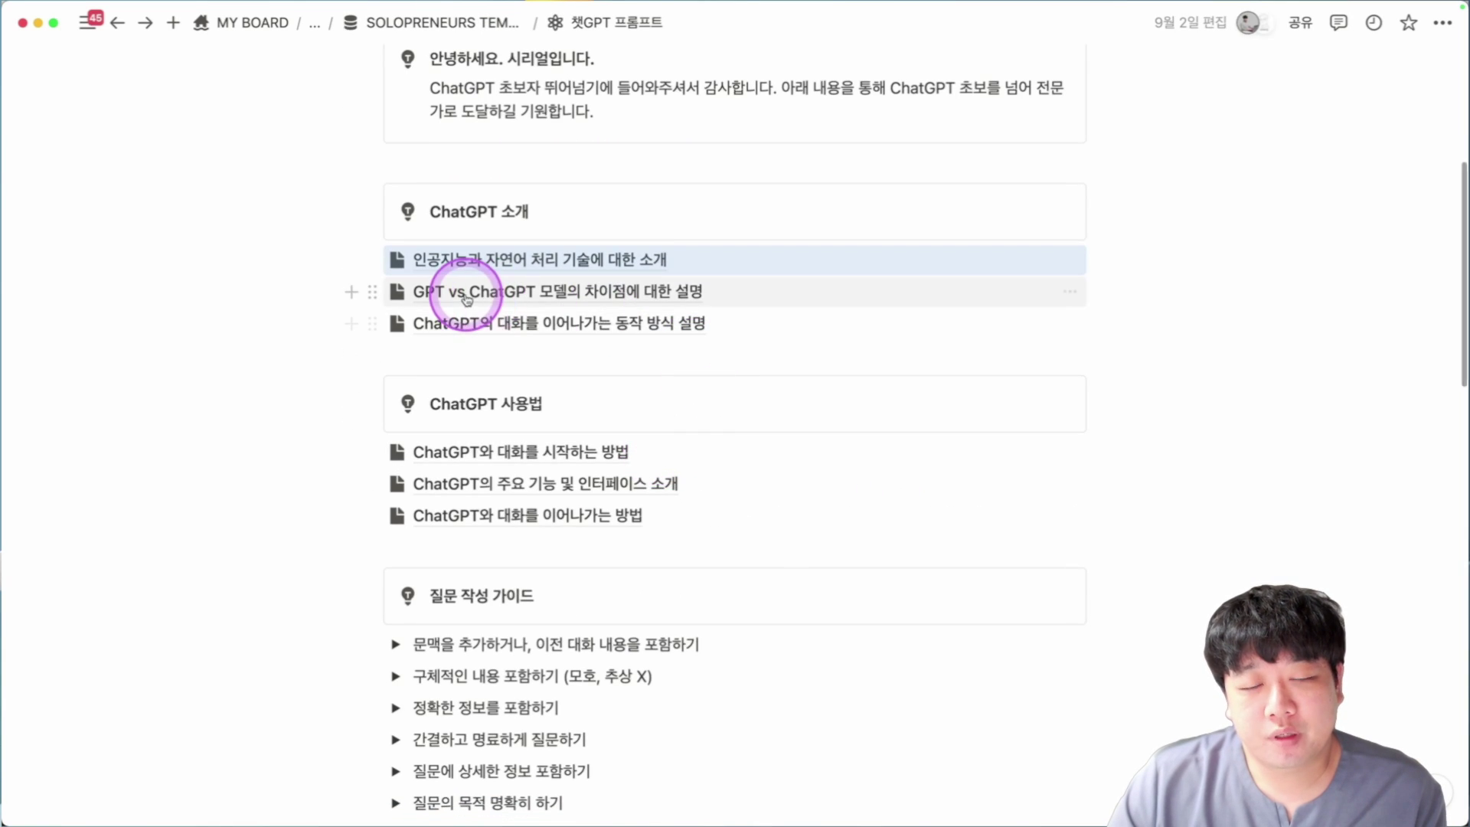
Preview the GPT vs ChatGPT 모델의 차이점에 대한 설명 subpage and return.
{"action": "left_click", "coordinate": [467, 297]}
{"action": "scroll", "coordinate": [536, 429], "scroll_direction": "down", "scroll_amount": 3}
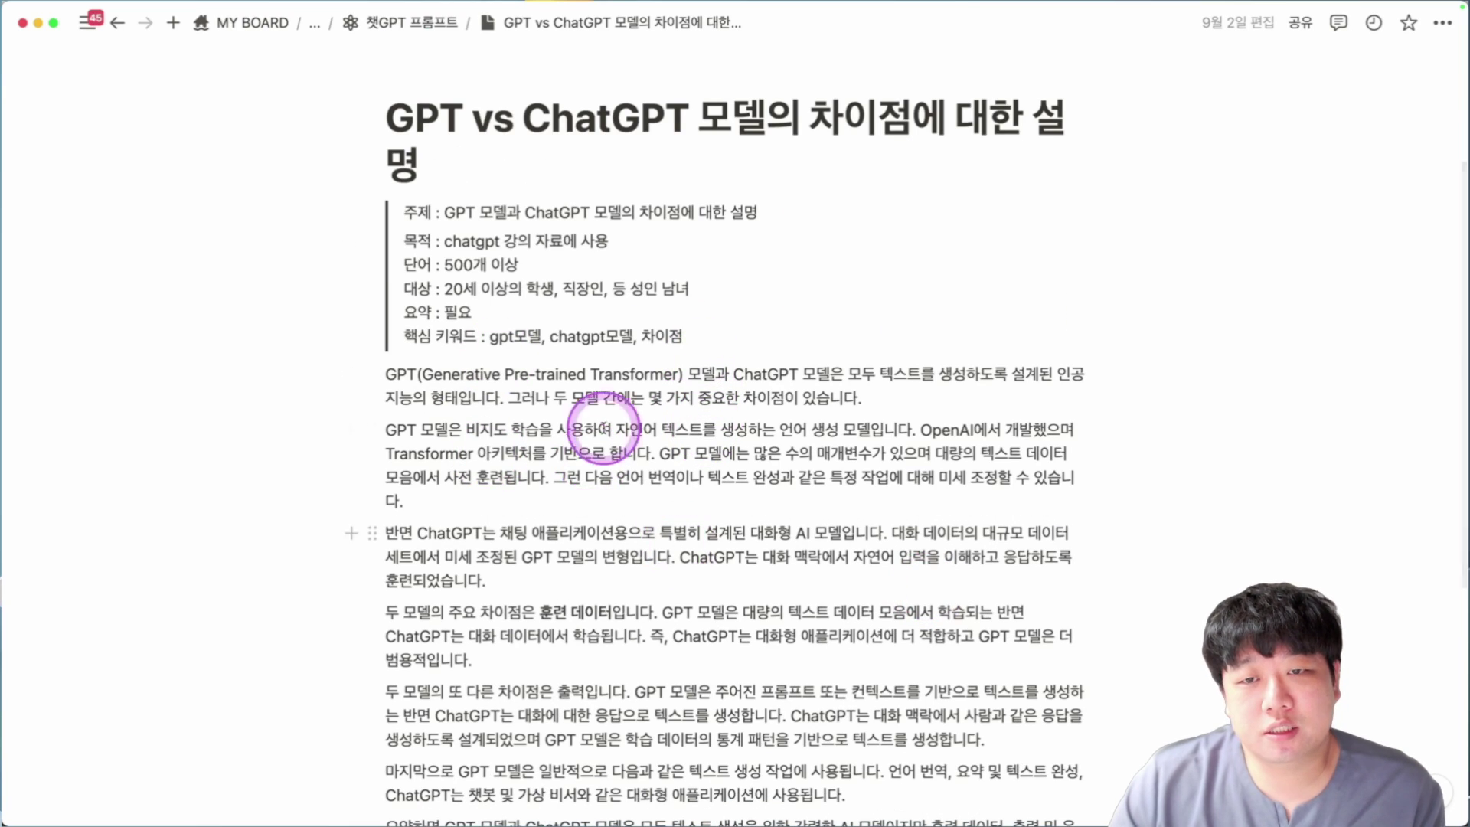
{"action": "mouse_move", "coordinate": [530, 83]}
{"action": "left_click_drag", "start_coordinate": [412, 130], "coordinate": [907, 118]}
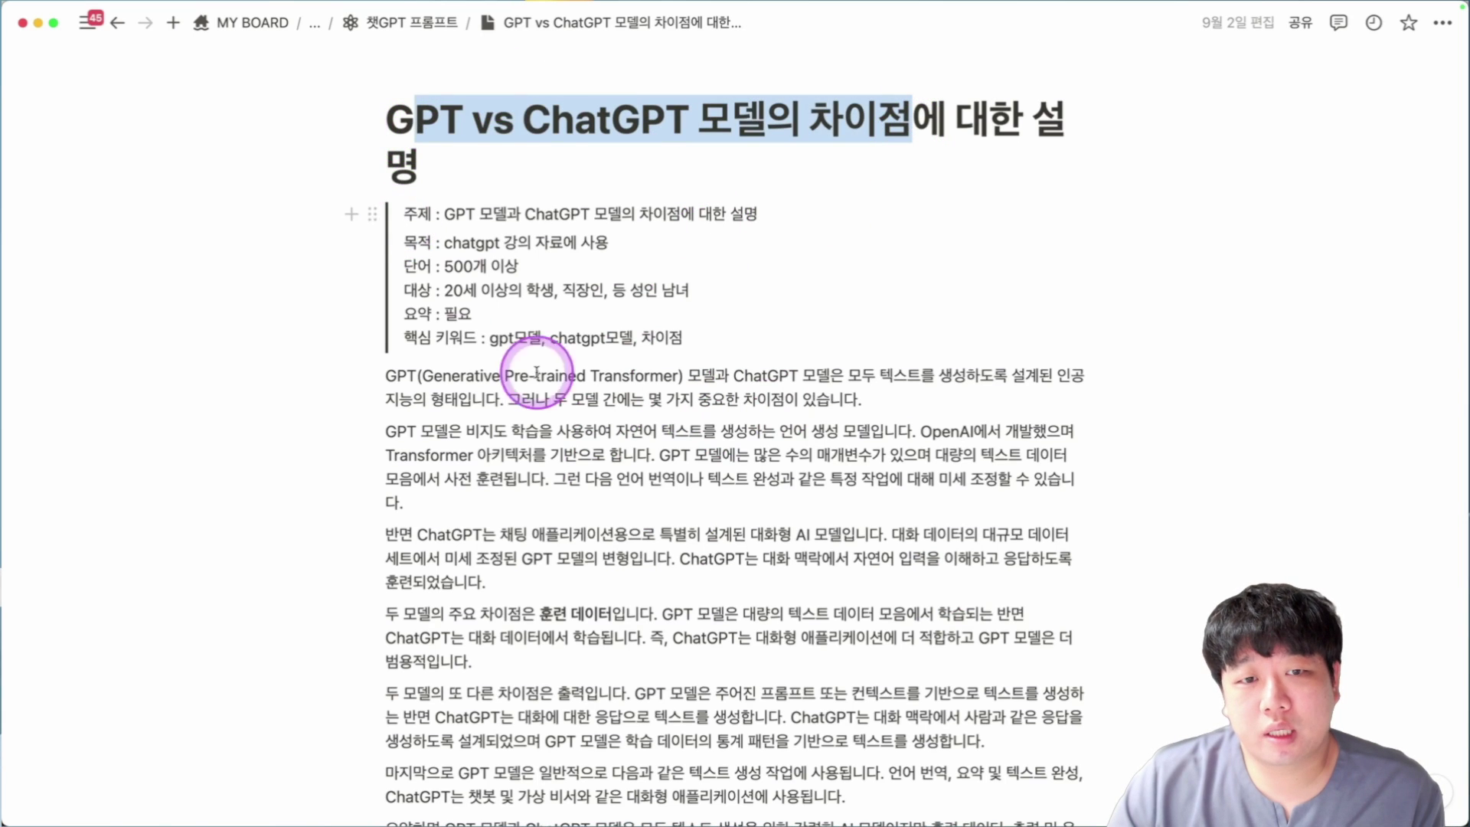
{"action": "scroll", "coordinate": [536, 344], "scroll_direction": "down", "scroll_amount": 3}
{"action": "key", "text": "super+bracketleft"}
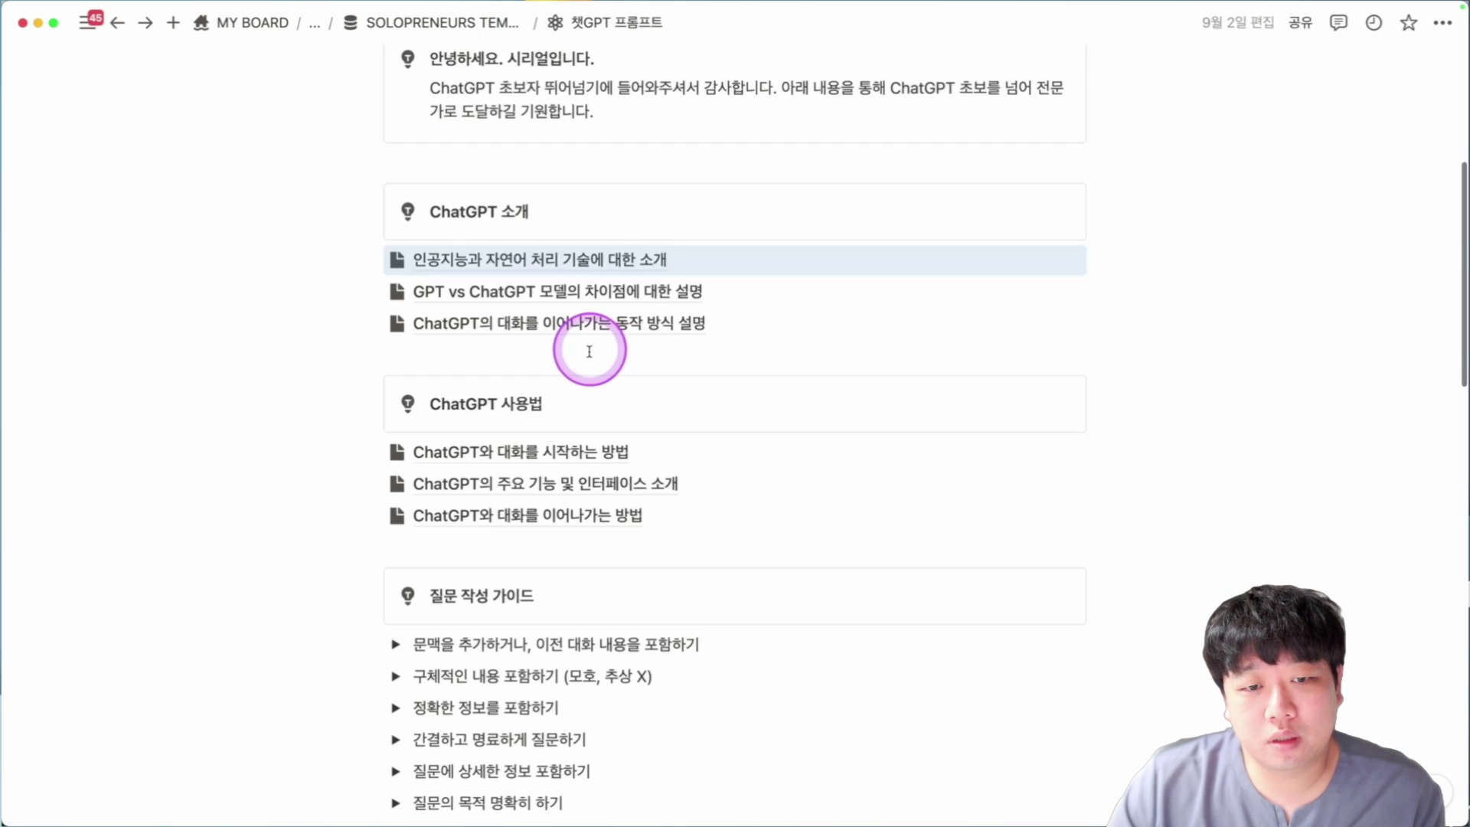
Preview the subpage on how ChatGPT continues conversations, then highlight a block of prompt tips.
{"action": "left_click", "coordinate": [579, 312]}
{"action": "scroll", "coordinate": [485, 407], "scroll_direction": "down", "scroll_amount": 5}
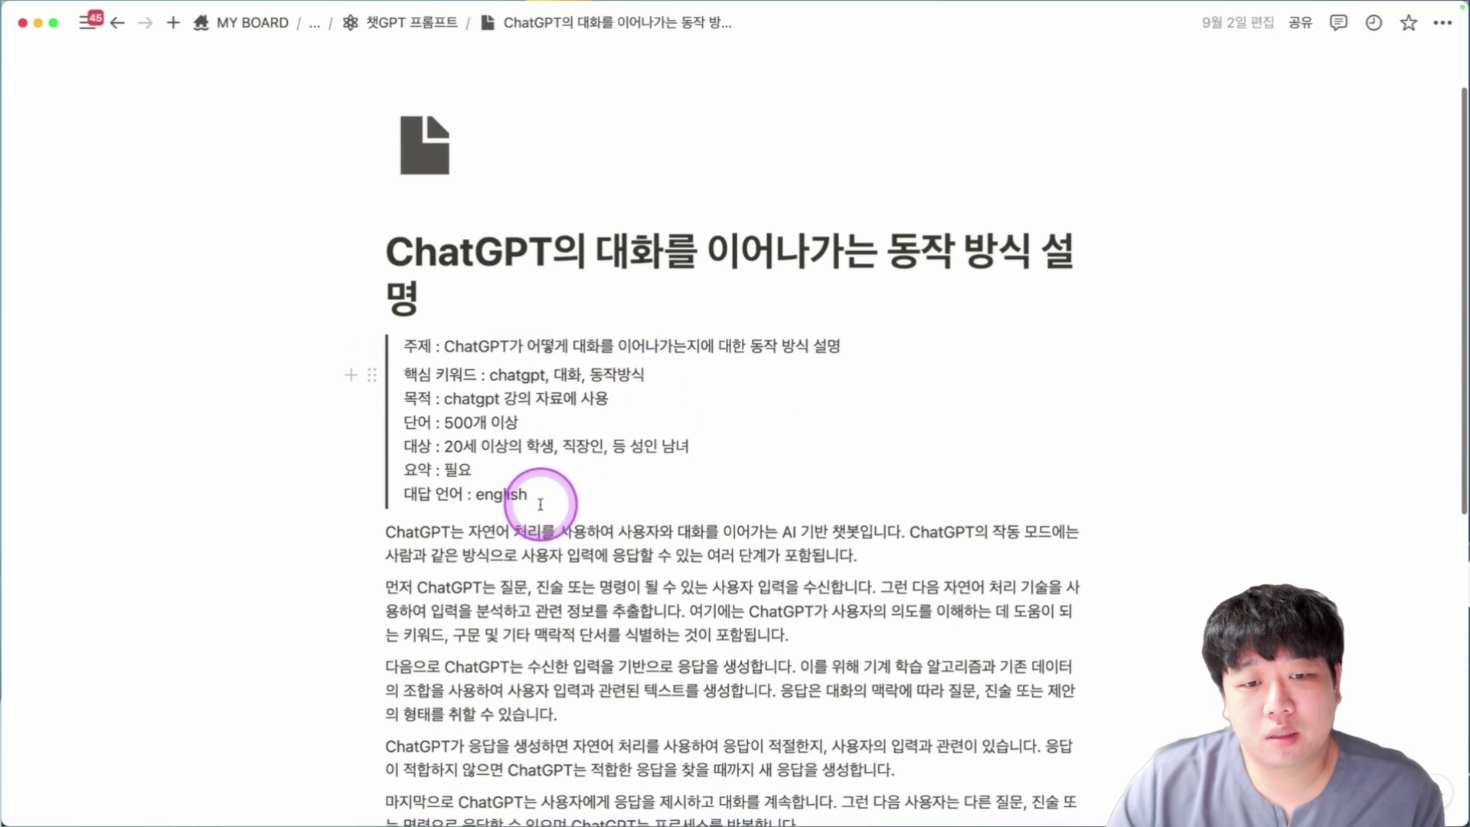
{"action": "key", "text": "super+bracketleft"}
{"action": "scroll", "coordinate": [283, 388], "scroll_direction": "down", "scroll_amount": 2}
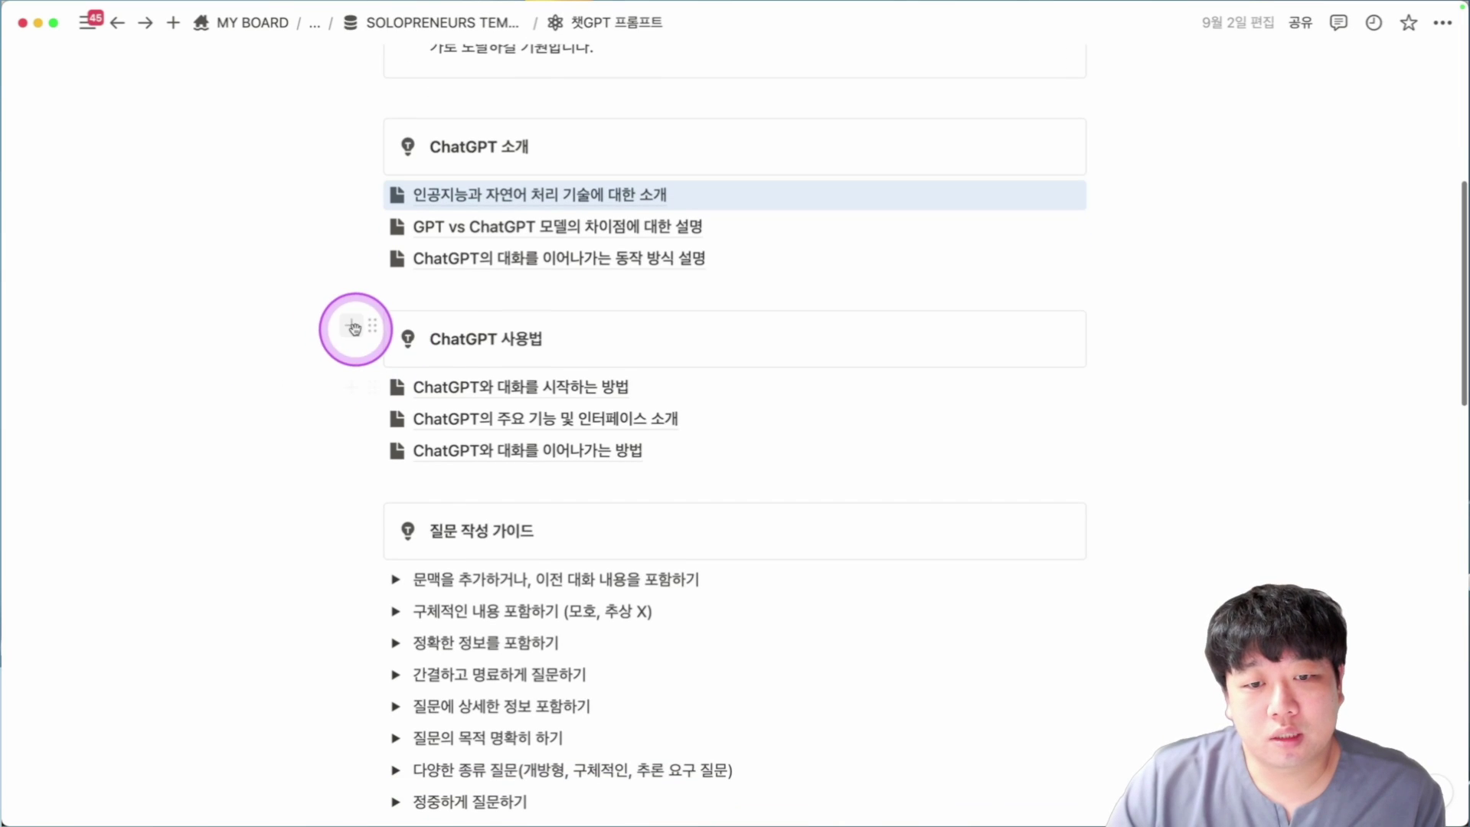
{"action": "scroll", "coordinate": [262, 404], "scroll_direction": "down", "scroll_amount": 1}
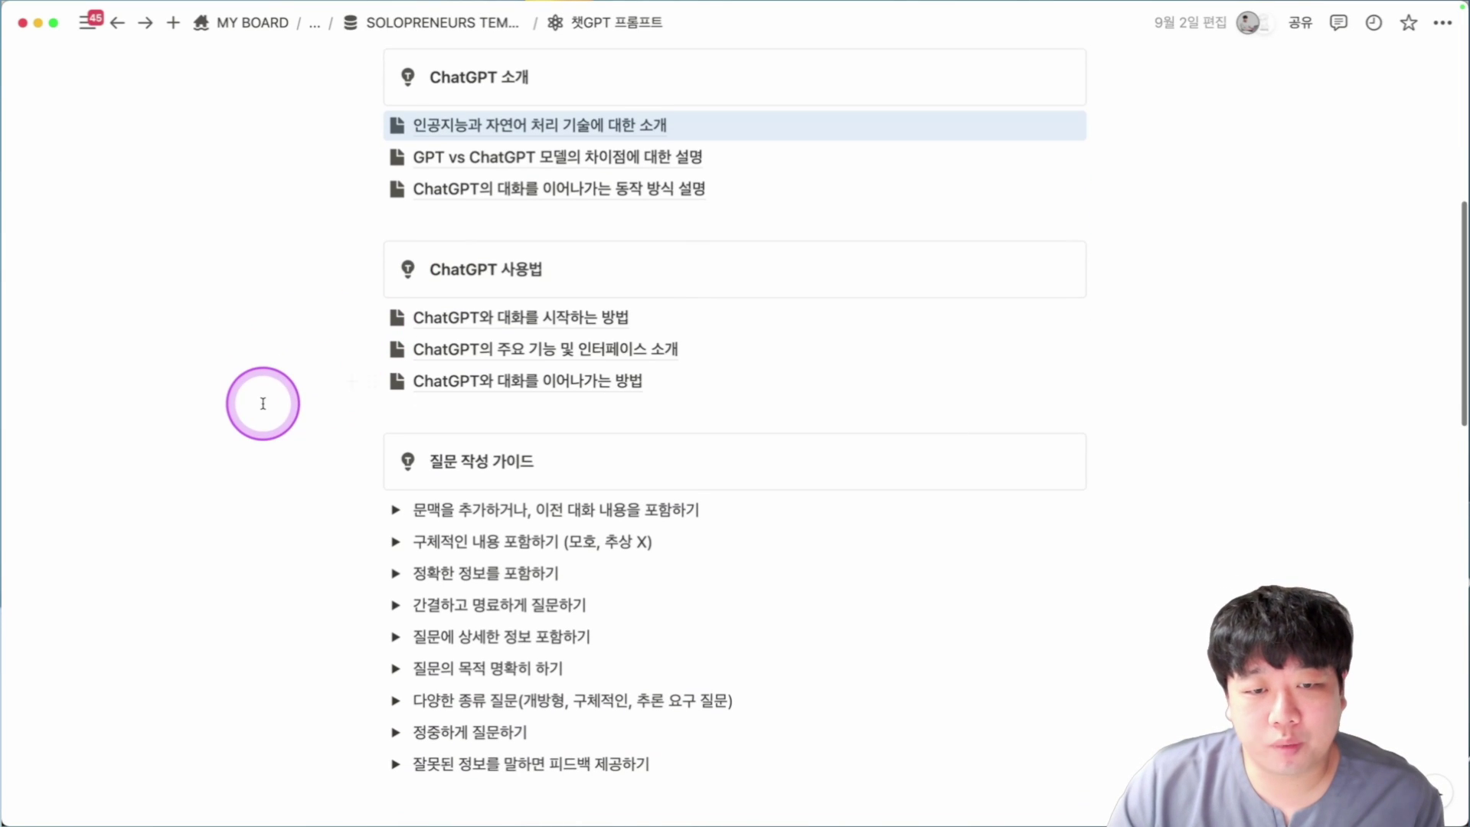
{"action": "left_click_drag", "start_coordinate": [319, 317], "coordinate": [863, 416]}
{"action": "scroll", "coordinate": [422, 352], "scroll_direction": "down", "scroll_amount": 3}
Expand and collapse the 문맥을 추가하거나, 이전 대화 내용을 포함하기 tip, then scroll on.
{"action": "left_click", "coordinate": [396, 331]}
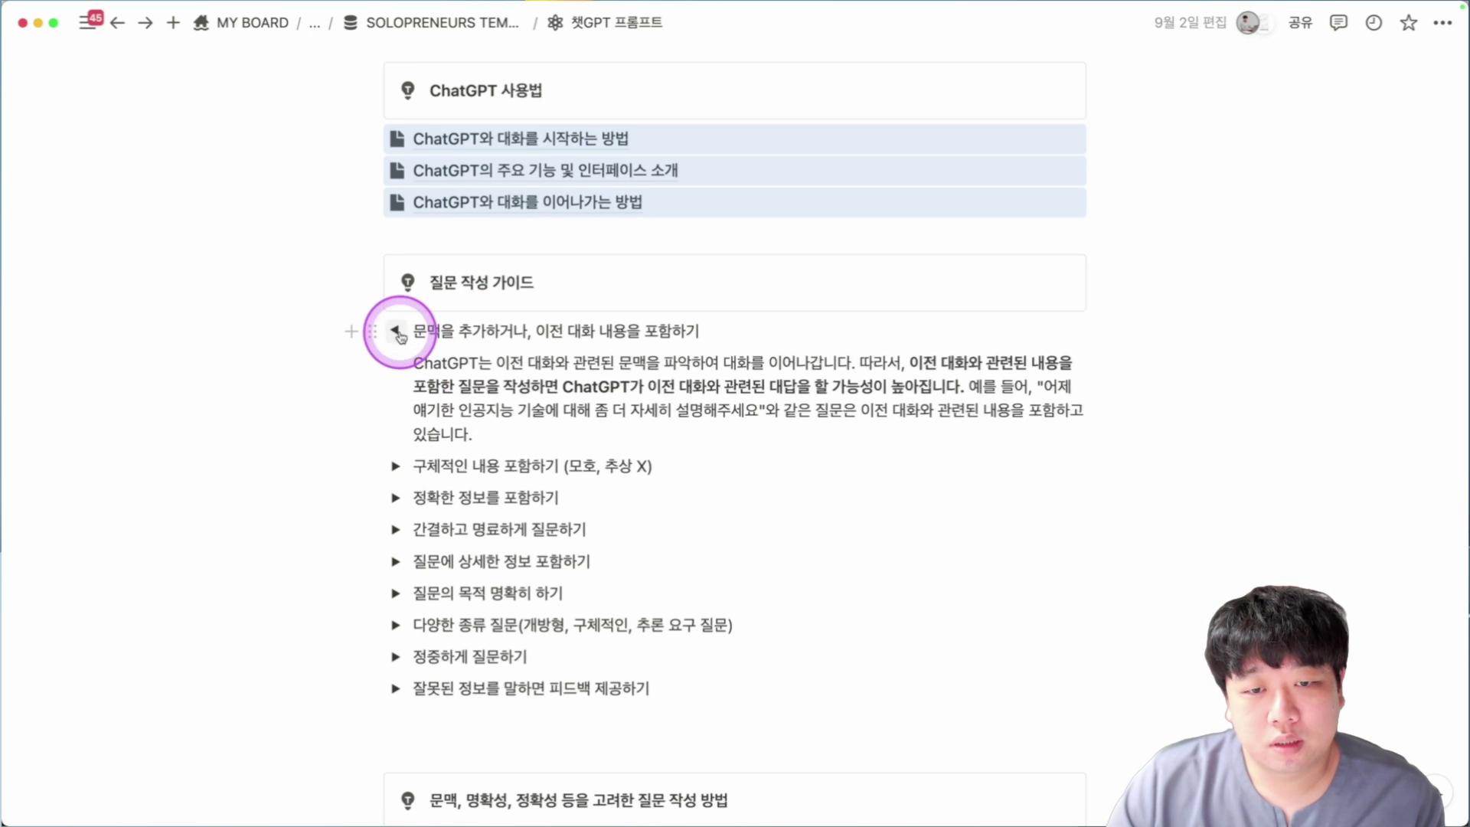
{"action": "left_click", "coordinate": [397, 331]}
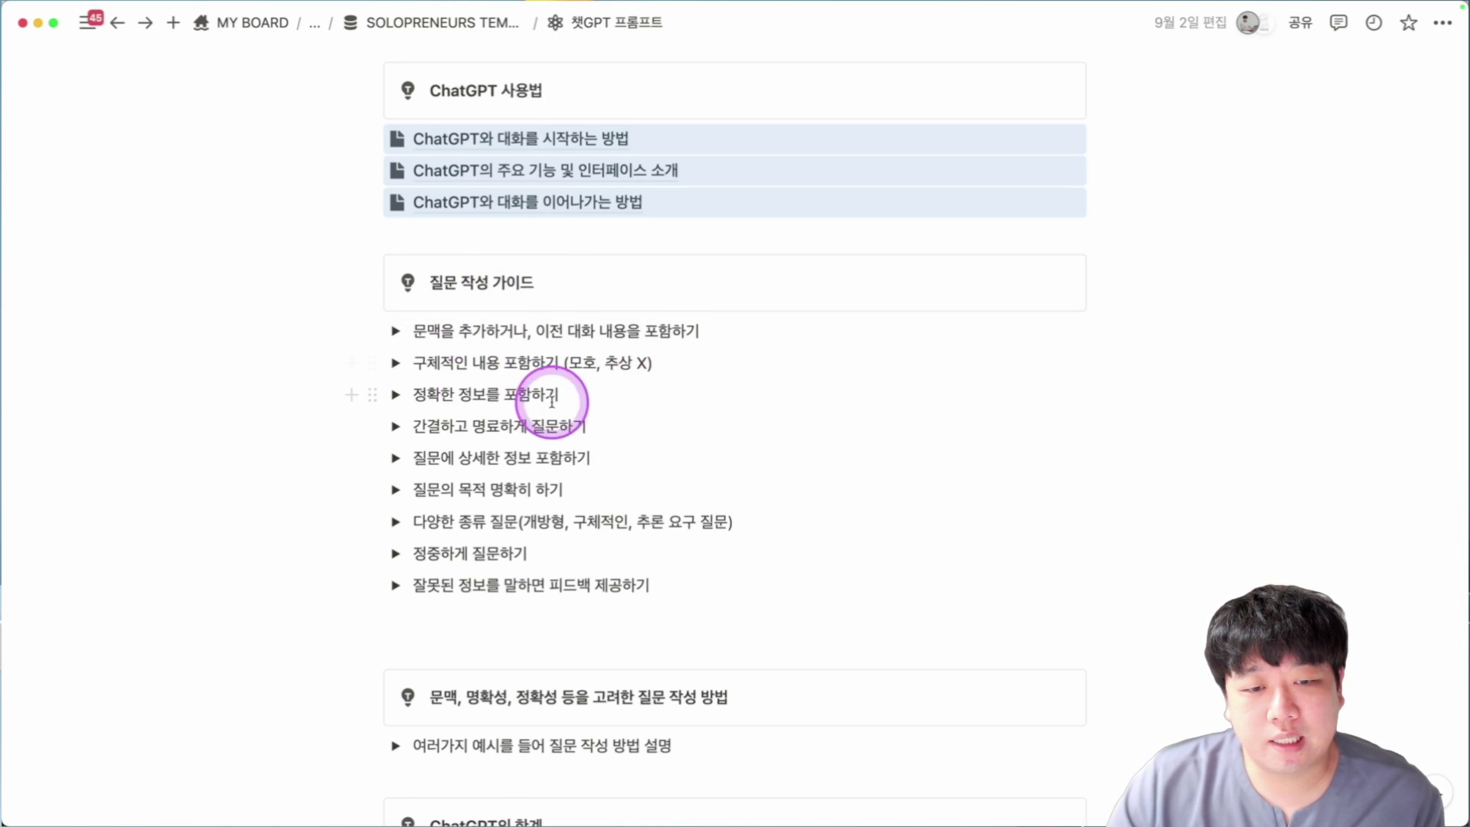
{"action": "scroll", "coordinate": [552, 401], "scroll_direction": "down", "scroll_amount": 5}
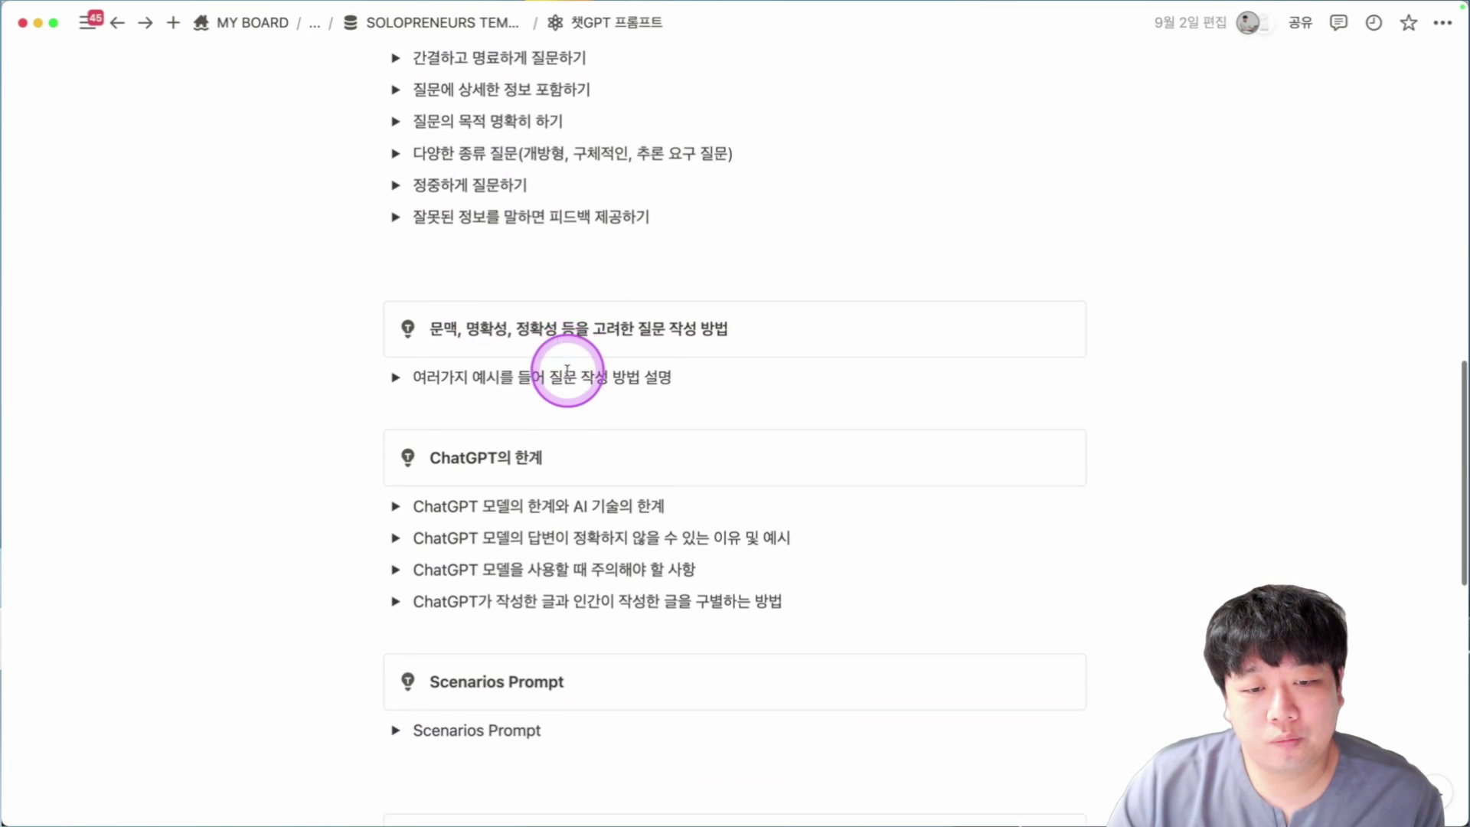
{"action": "scroll", "coordinate": [567, 370], "scroll_direction": "down", "scroll_amount": 5}
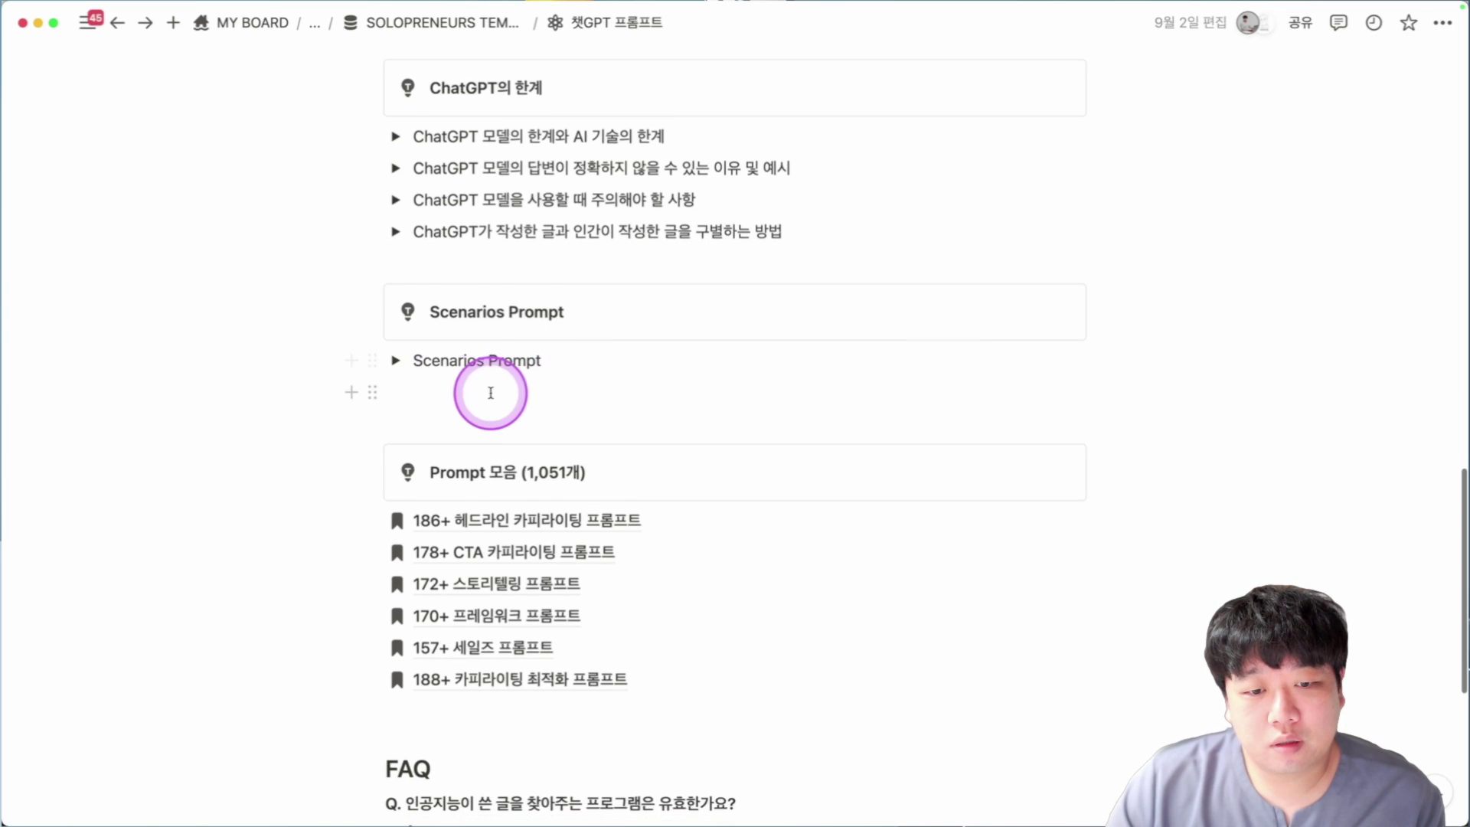
{"action": "scroll", "coordinate": [489, 391], "scroll_direction": "down", "scroll_amount": 2}
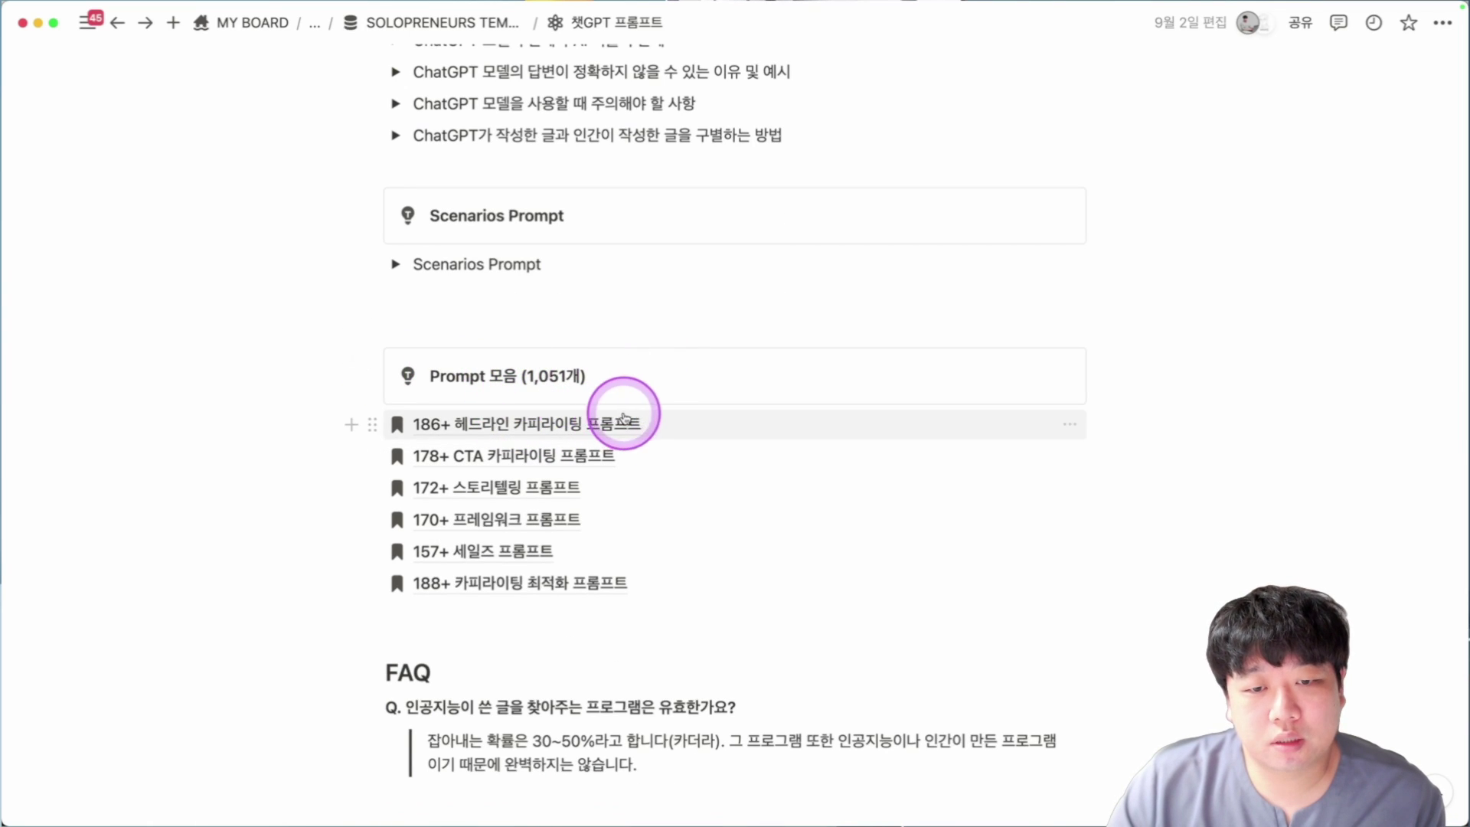
Browse the 186+ 헤드라인 카피라이팅 프롬프트 page, then go back.
{"action": "left_click", "coordinate": [578, 426]}
{"action": "scroll", "coordinate": [605, 410], "scroll_direction": "down", "scroll_amount": 12}
{"action": "scroll", "coordinate": [605, 410], "scroll_direction": "down", "scroll_amount": 12}
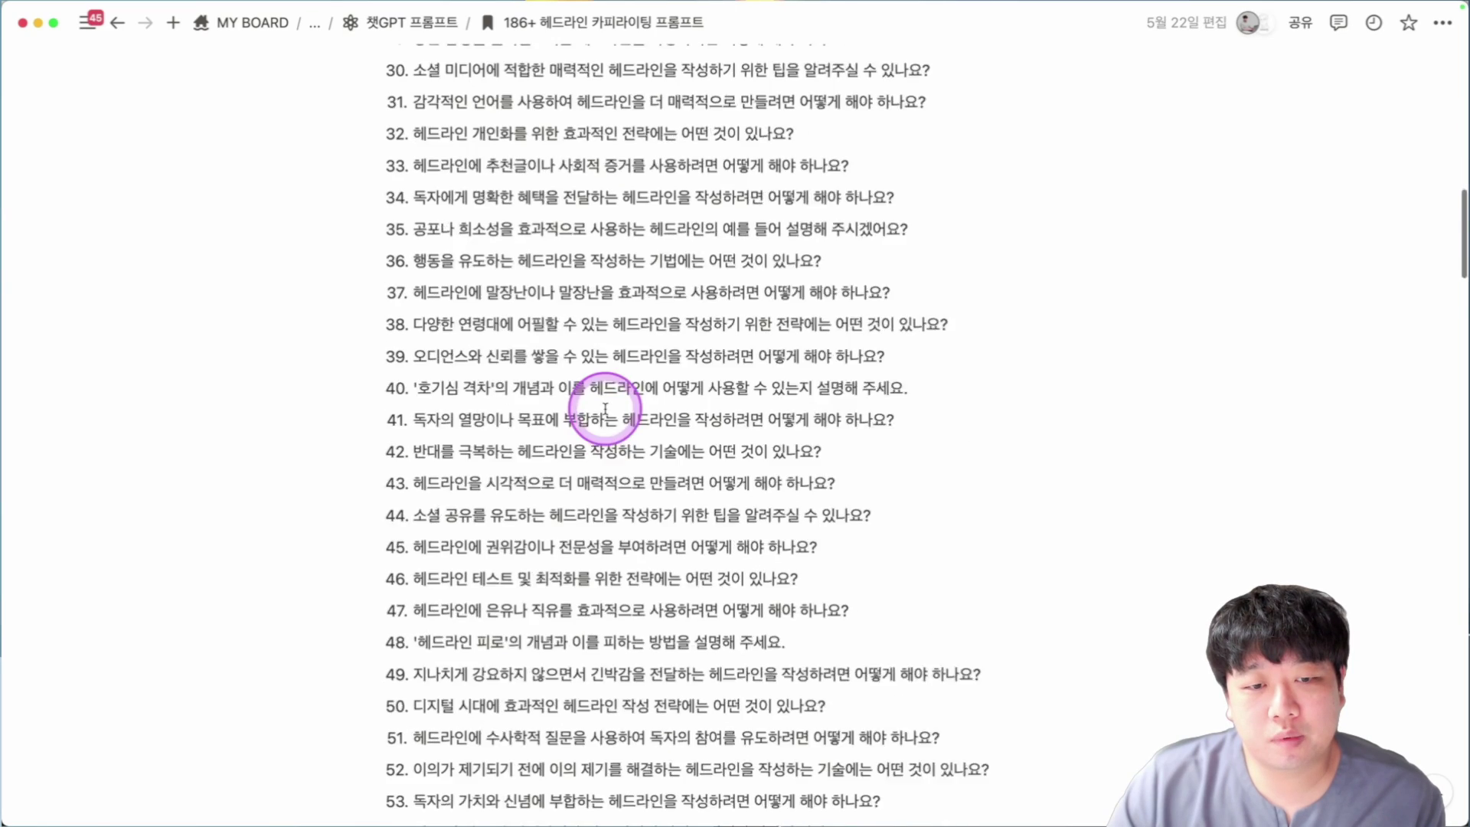
{"action": "scroll", "coordinate": [604, 405], "scroll_direction": "down", "scroll_amount": 5}
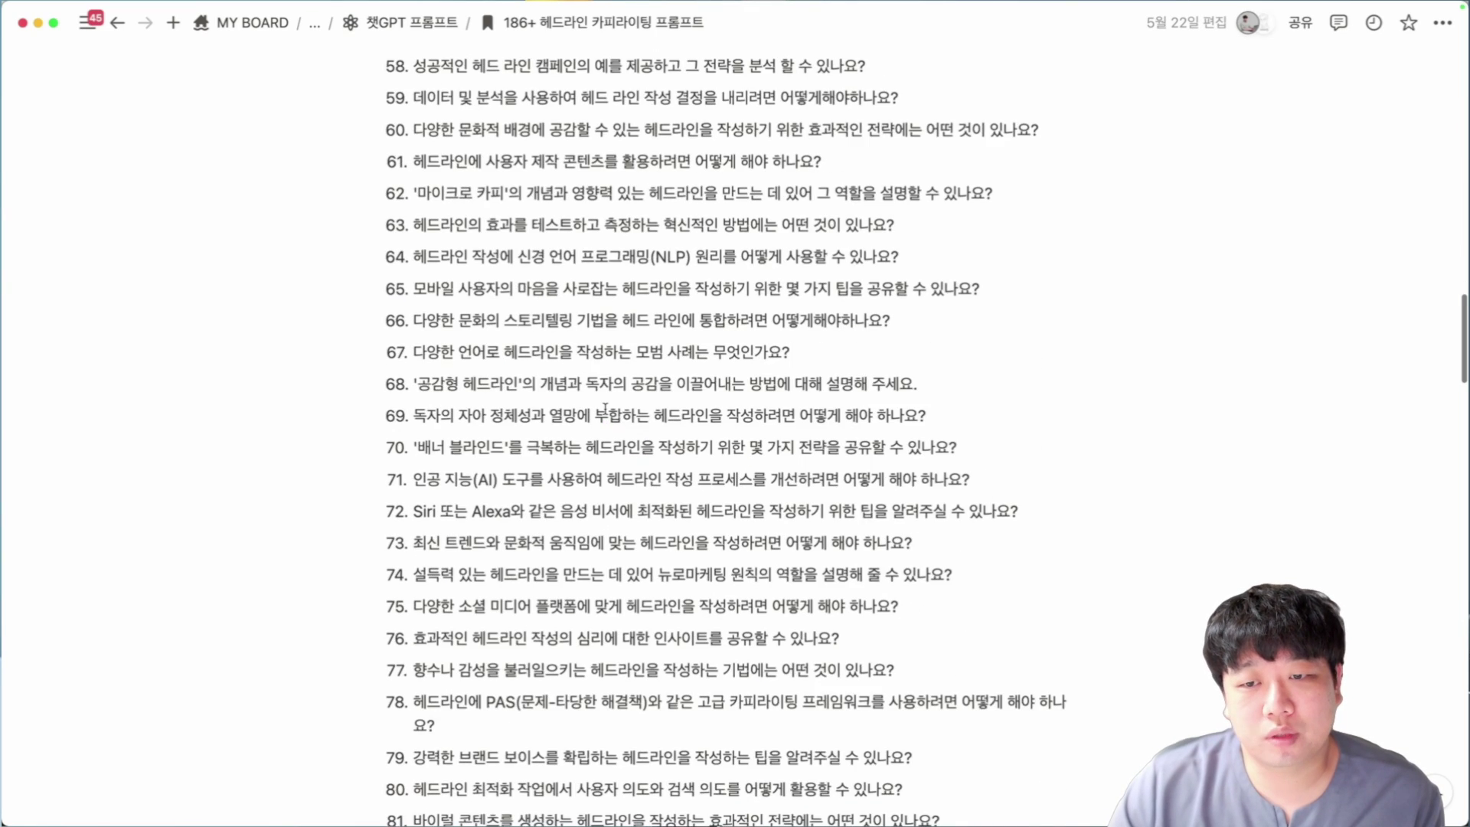
{"action": "key", "text": "super+bracketleft"}
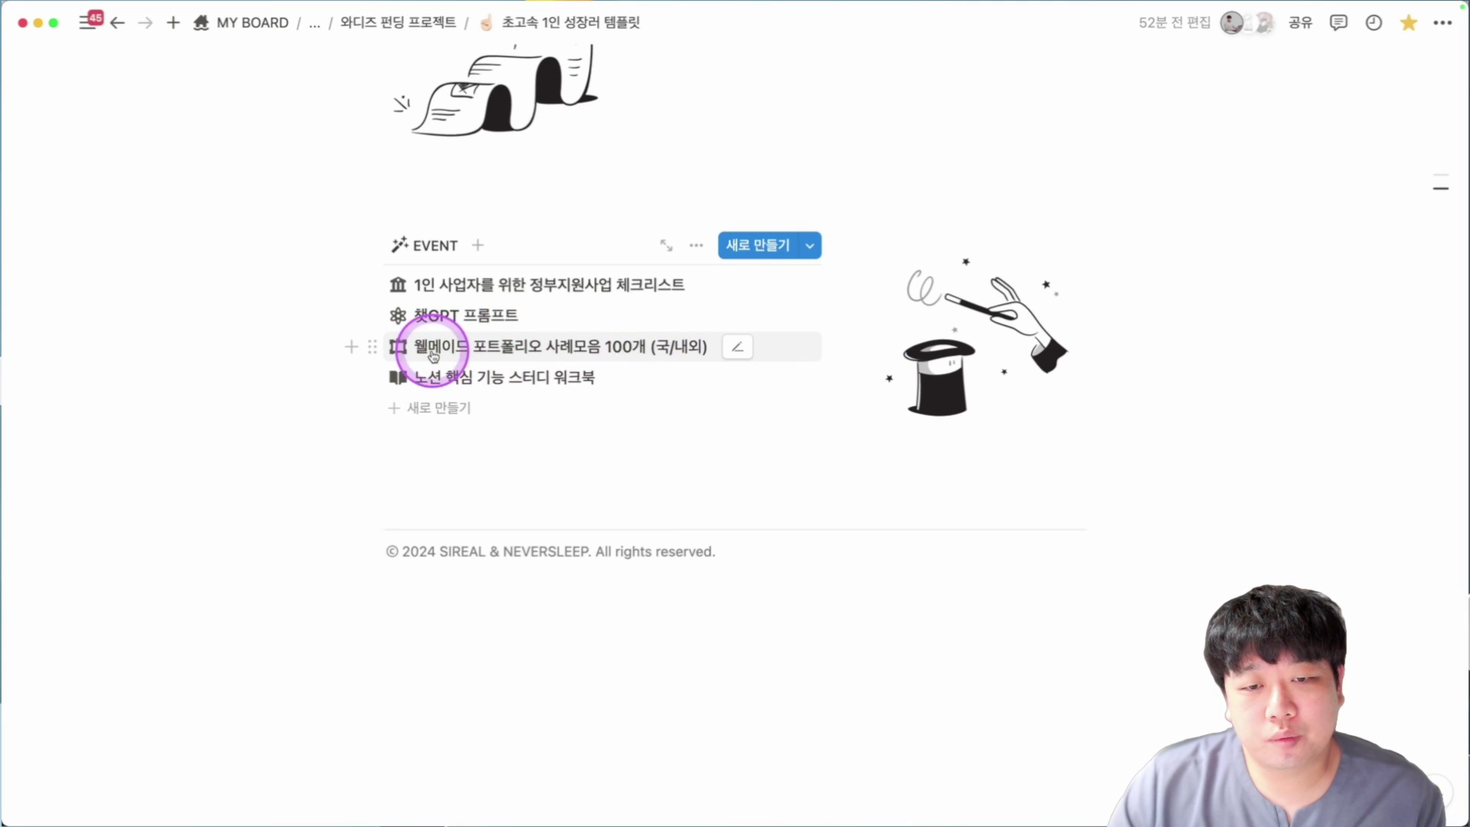
Open the 100 portfolio examples page, collapse and re-expand the 기업 group, and scroll its entries.
{"action": "left_click", "coordinate": [433, 354]}
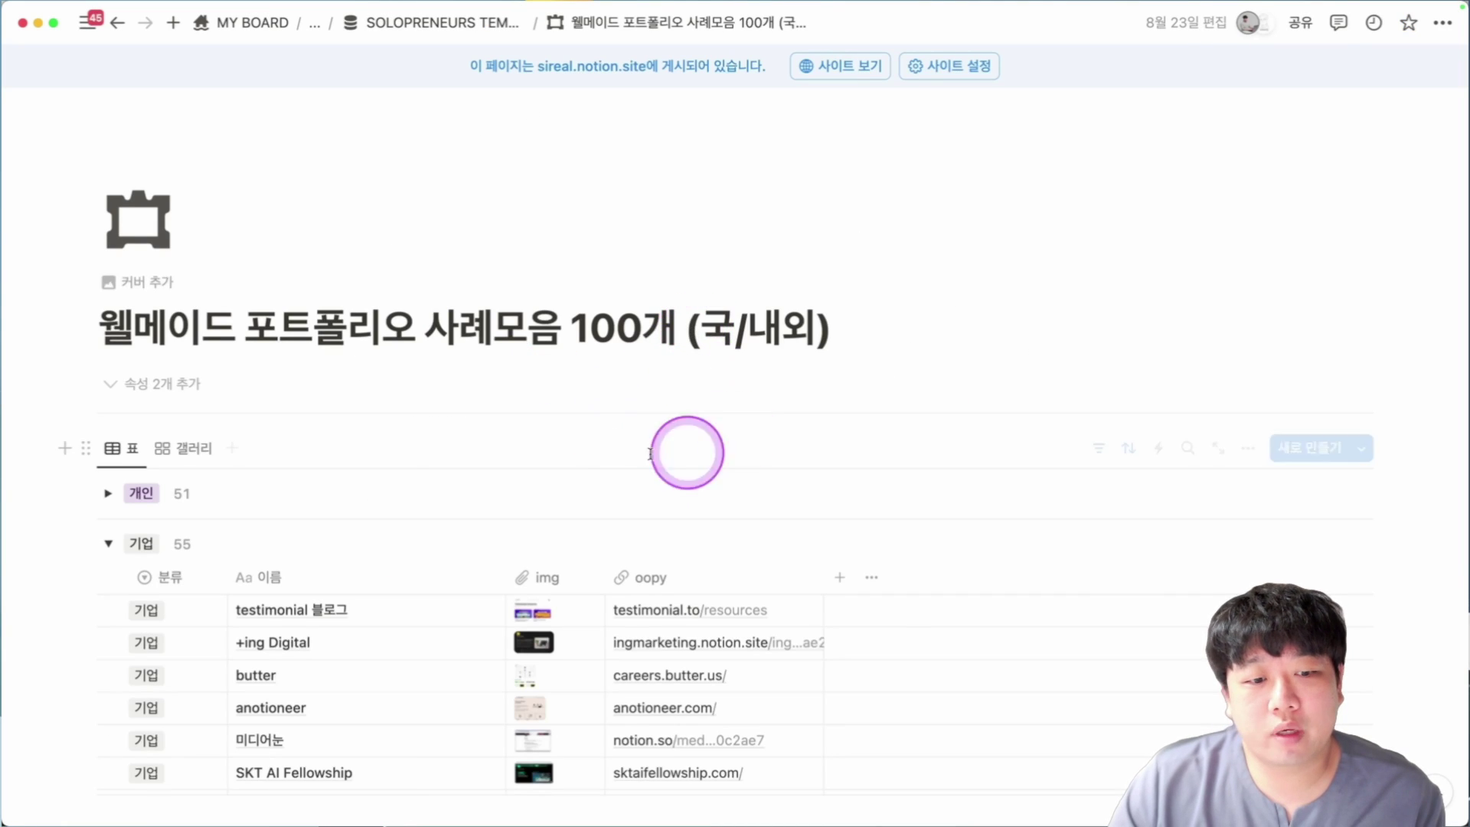
{"action": "scroll", "coordinate": [452, 429], "scroll_direction": "down", "scroll_amount": 2}
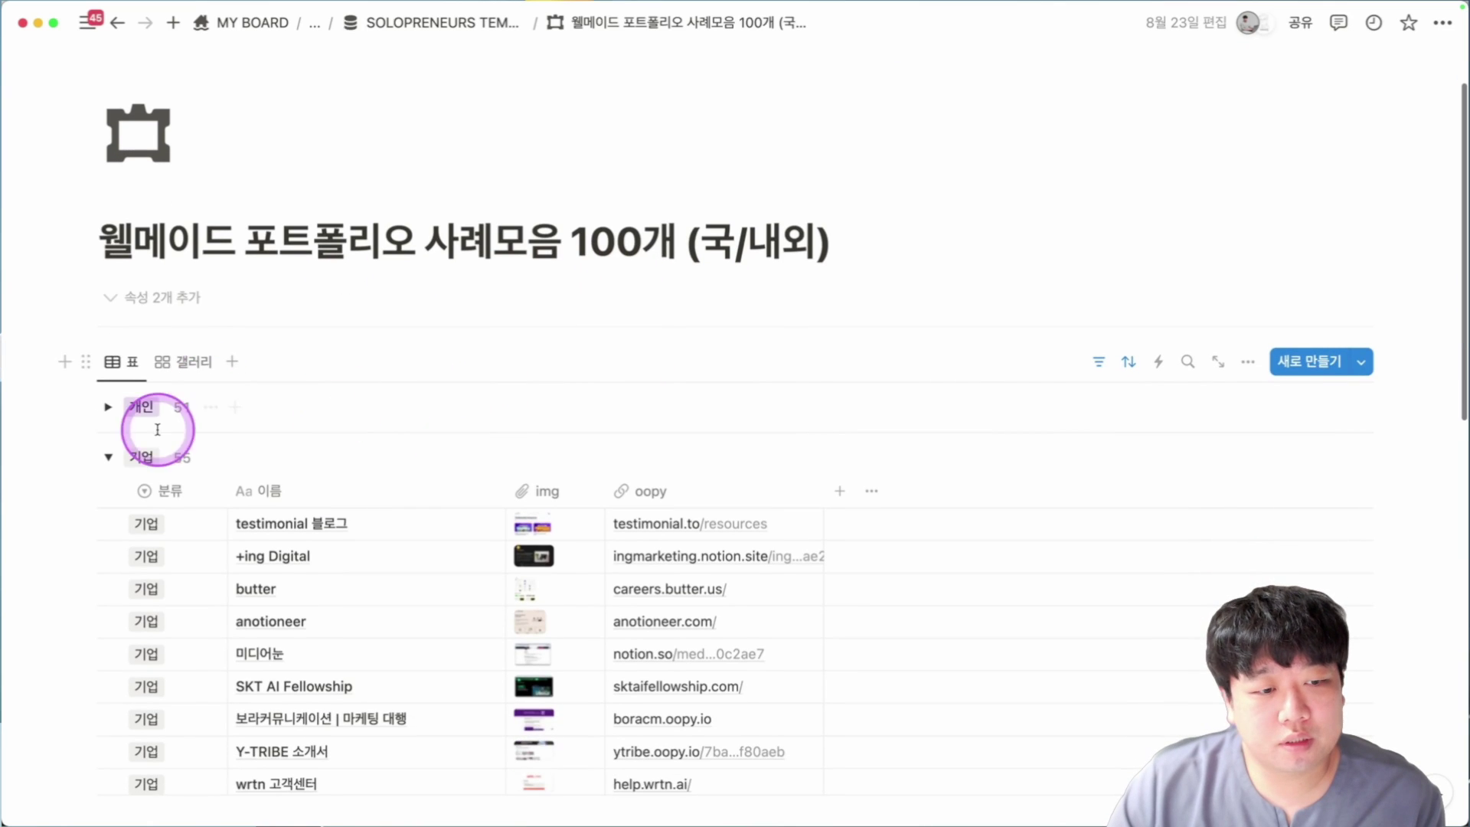
{"action": "left_click", "coordinate": [109, 457]}
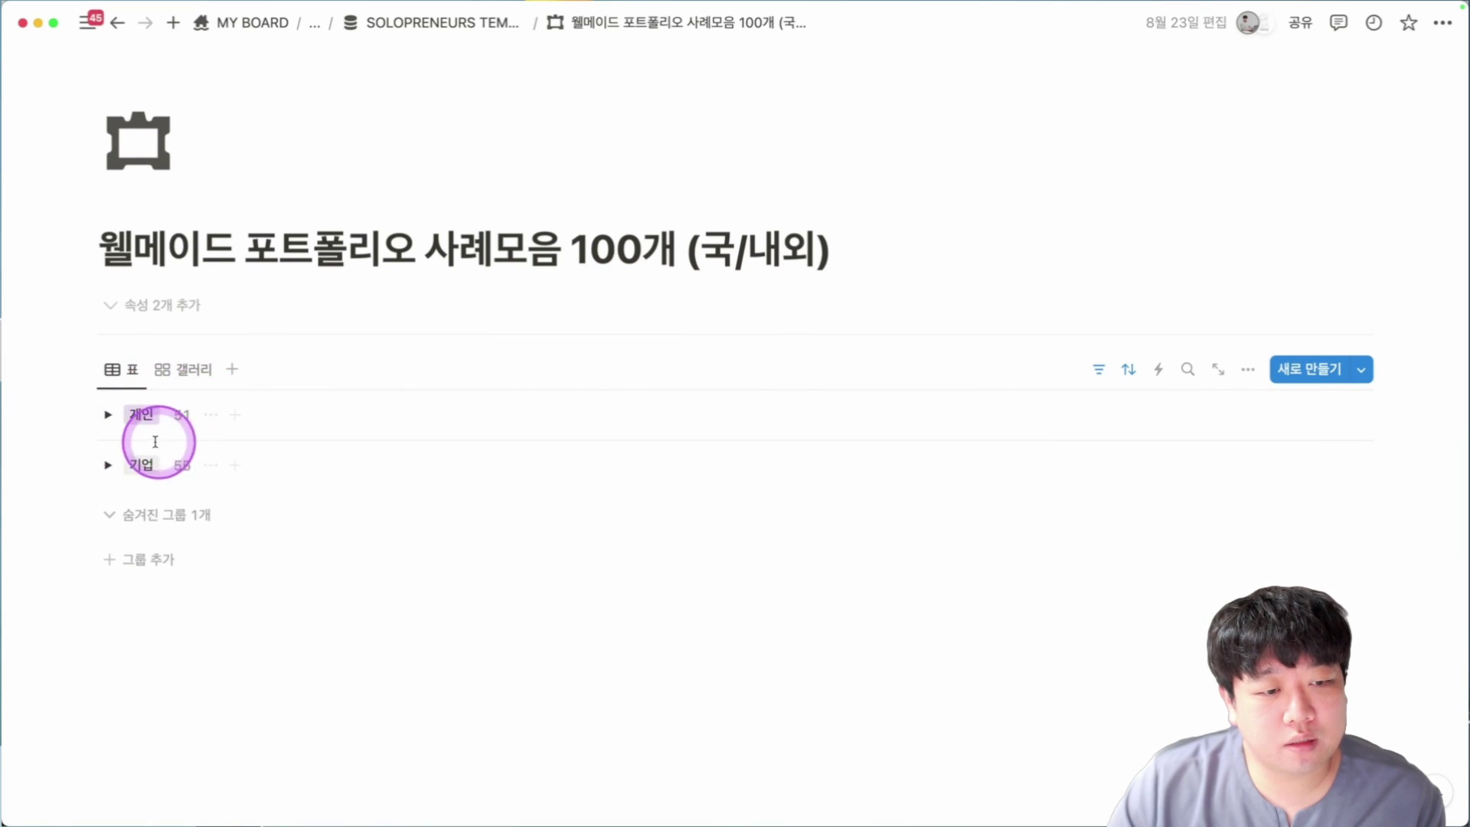
{"action": "left_click", "coordinate": [115, 467]}
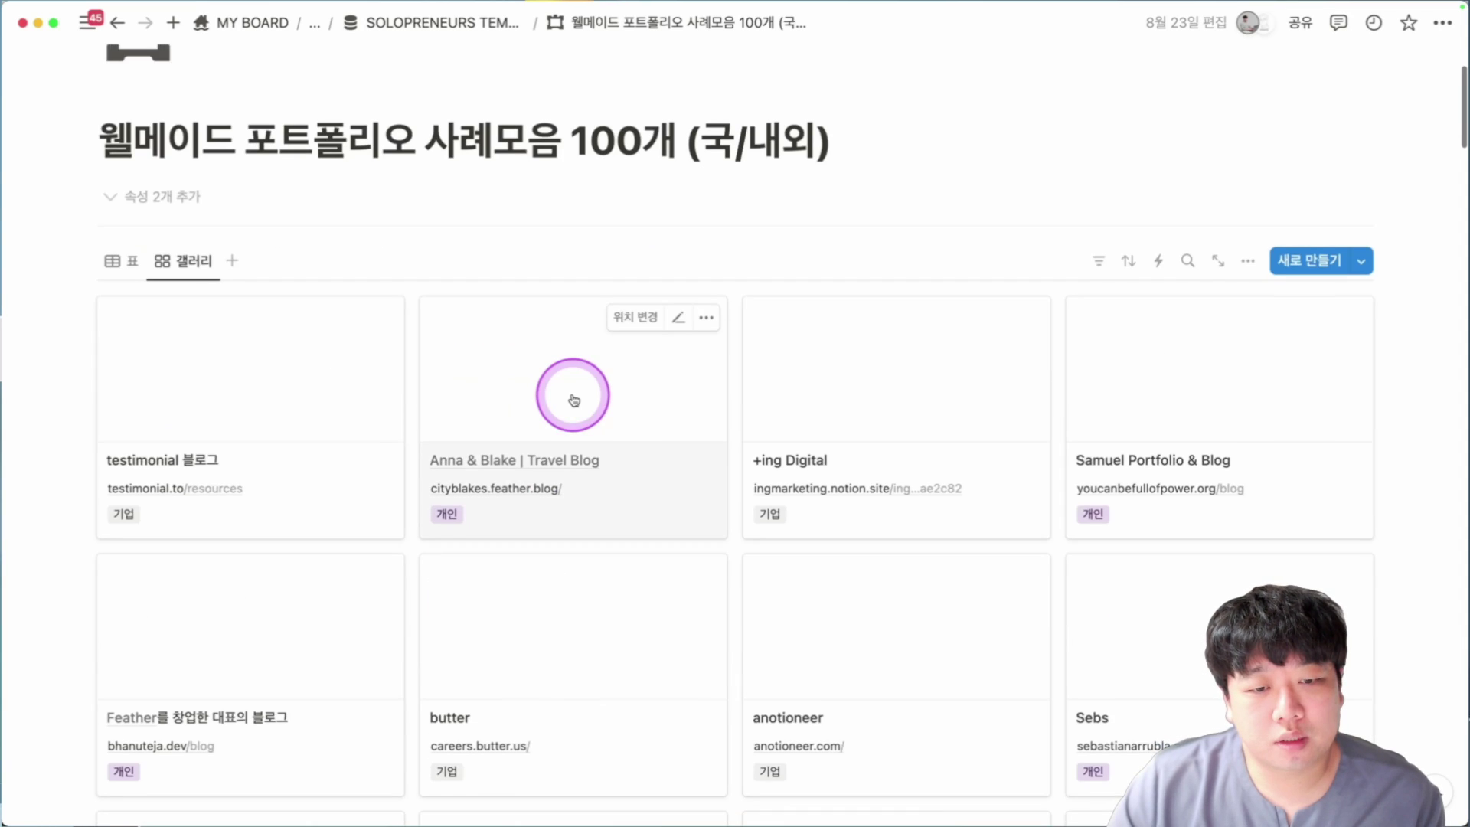
{"action": "scroll", "coordinate": [245, 352], "scroll_direction": "down", "scroll_amount": 5}
{"action": "scroll", "coordinate": [467, 339], "scroll_direction": "up", "scroll_amount": 1}
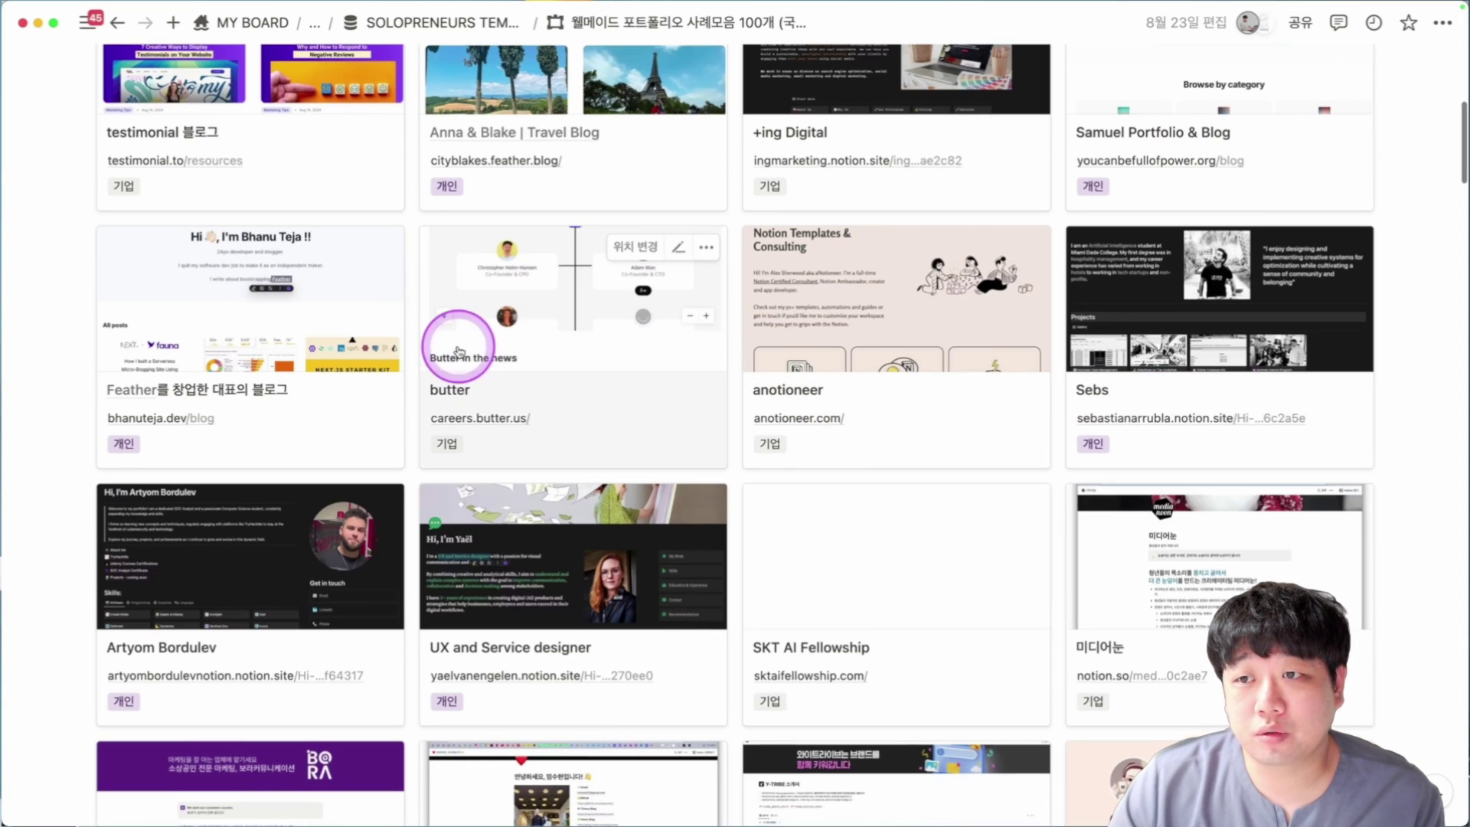
{"action": "scroll", "coordinate": [1164, 394], "scroll_direction": "down", "scroll_amount": 1}
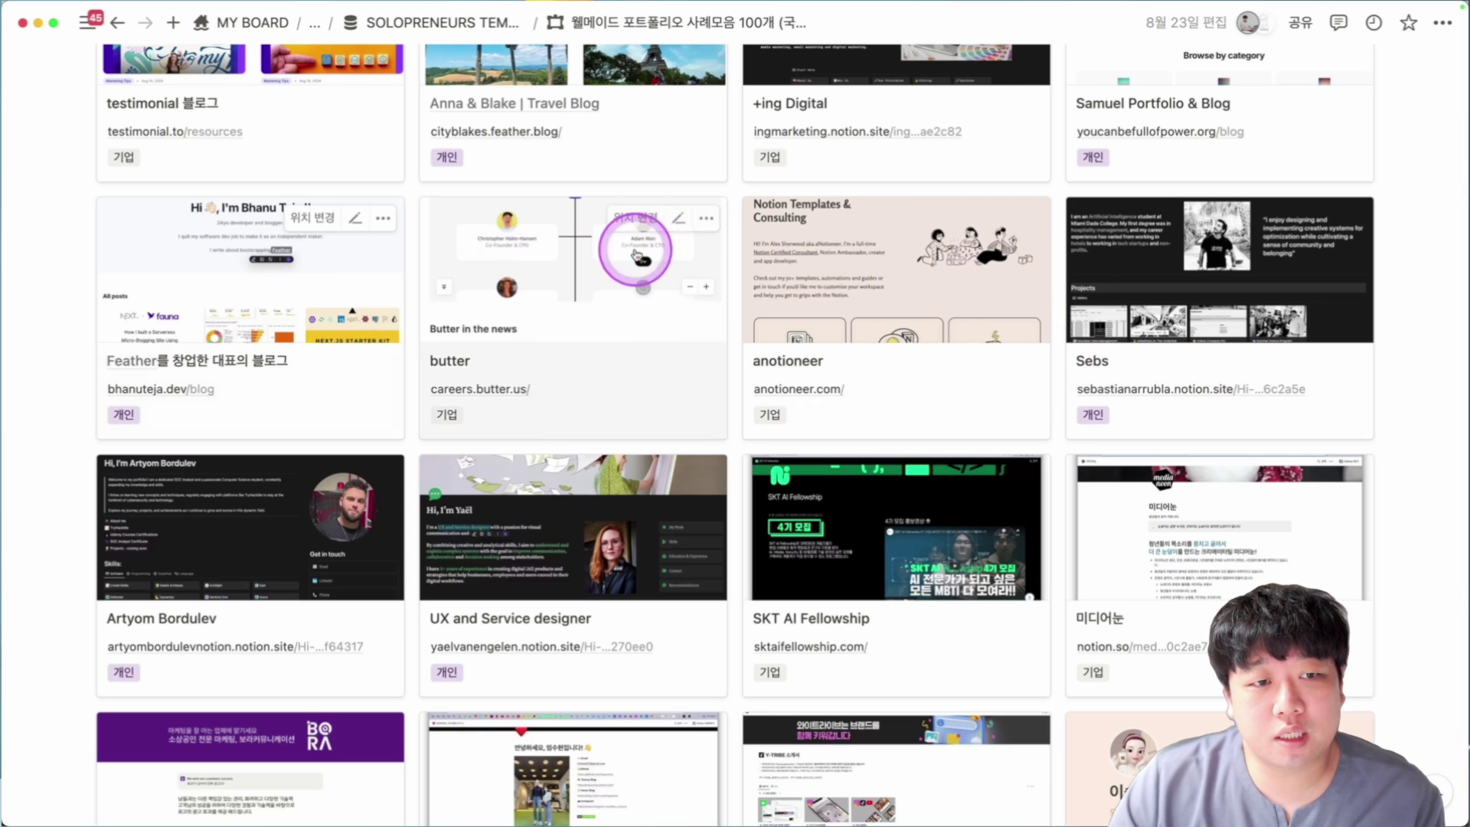
{"action": "scroll", "coordinate": [1167, 295], "scroll_direction": "up", "scroll_amount": 4}
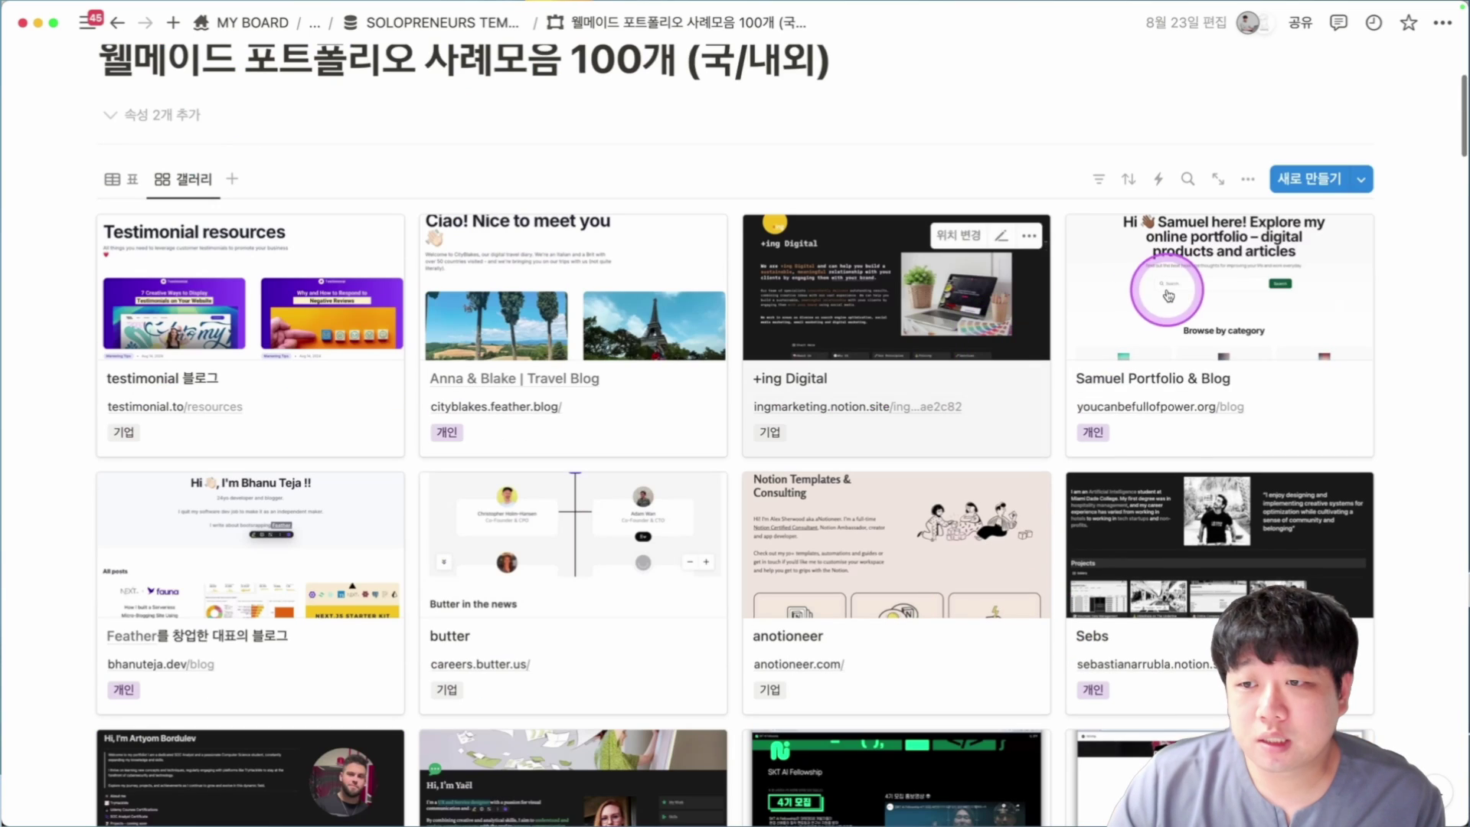
Open the youcanbefullofpower.org blog link in Chrome and scroll through its category cards and posts.
{"action": "left_click", "coordinate": [1124, 414]}
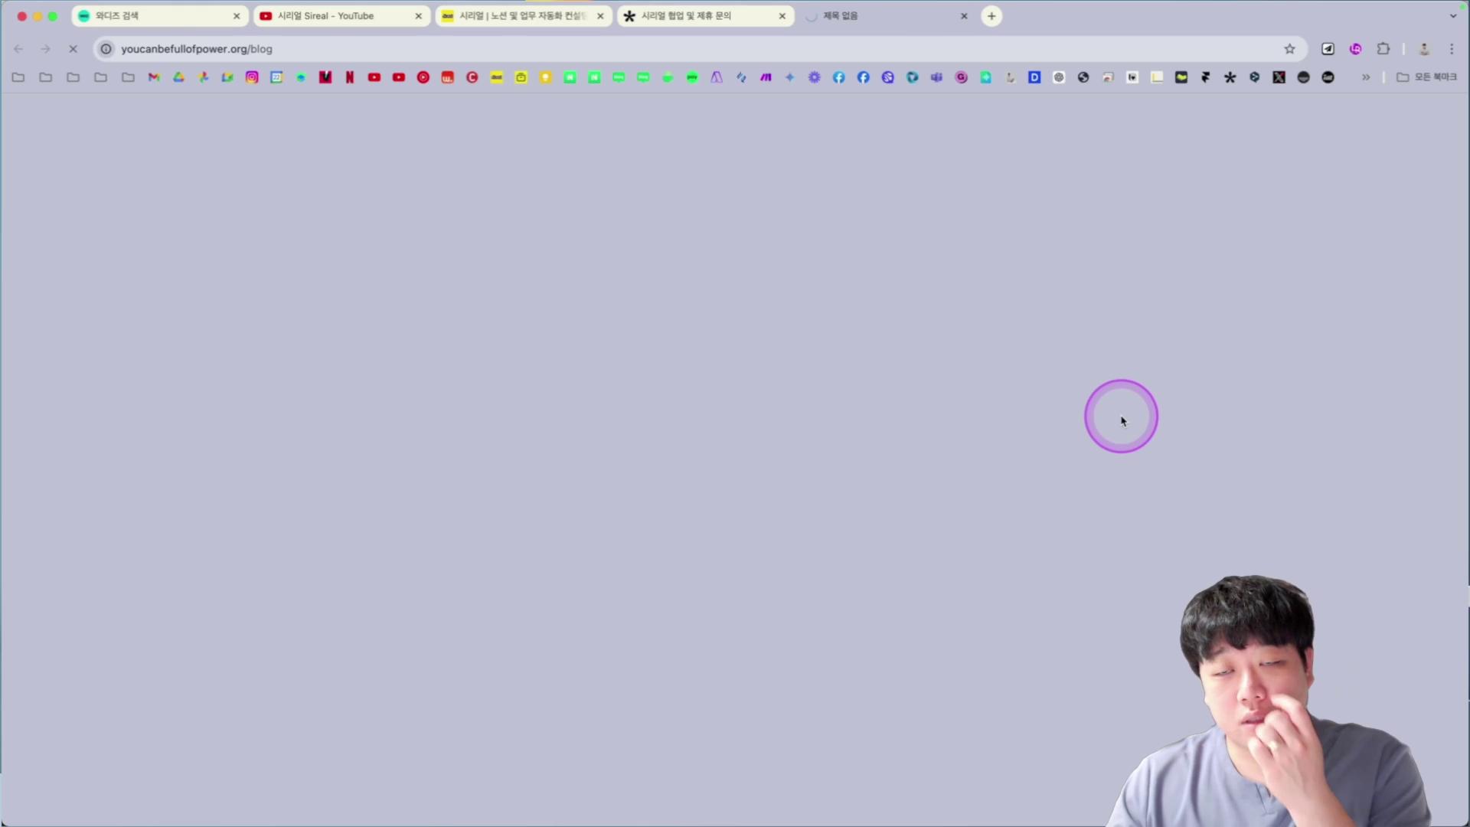
{"action": "scroll", "coordinate": [401, 342], "scroll_direction": "down", "scroll_amount": 12}
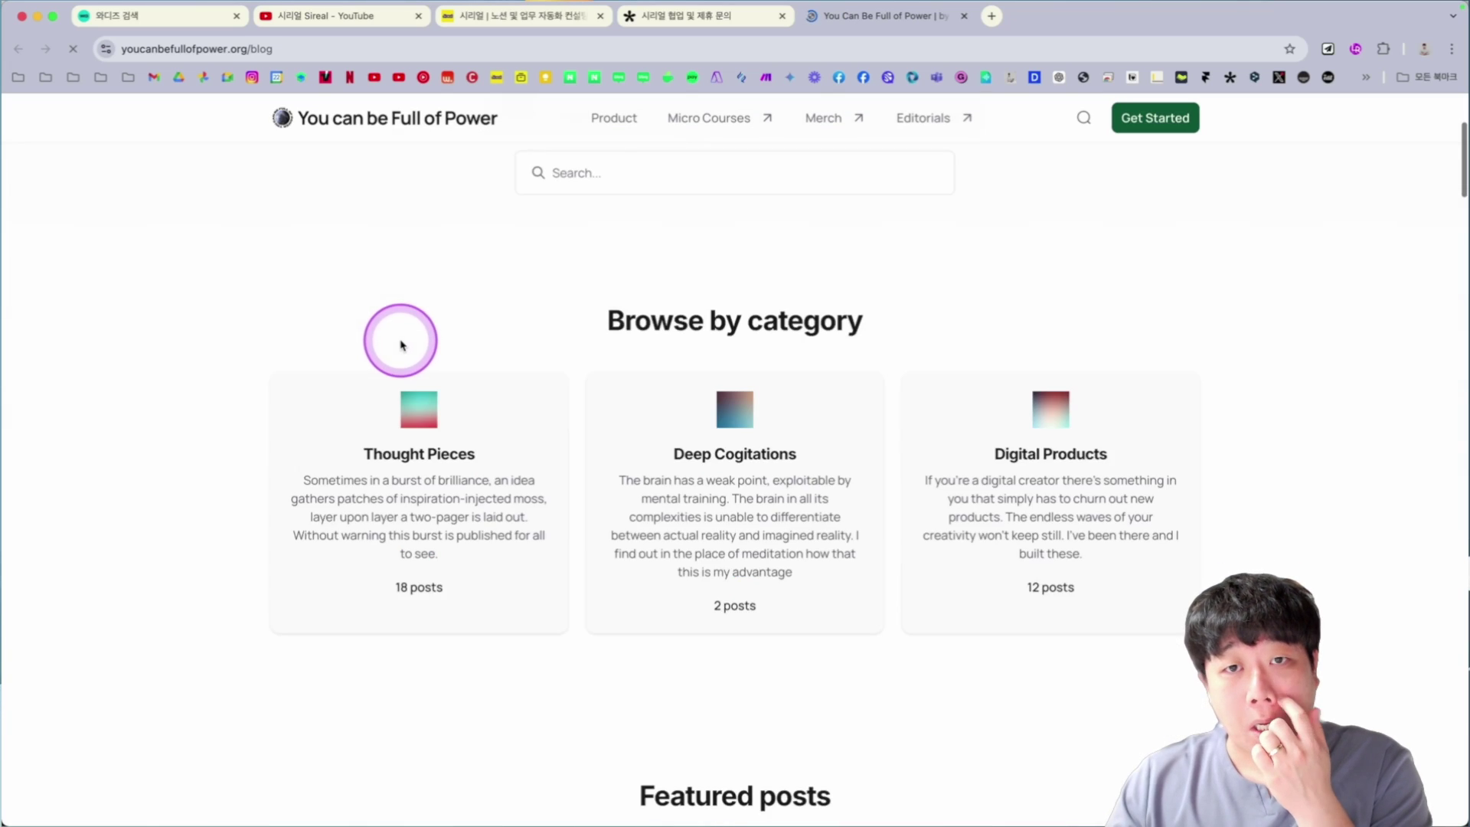
{"action": "scroll", "coordinate": [400, 346], "scroll_direction": "down", "scroll_amount": 12}
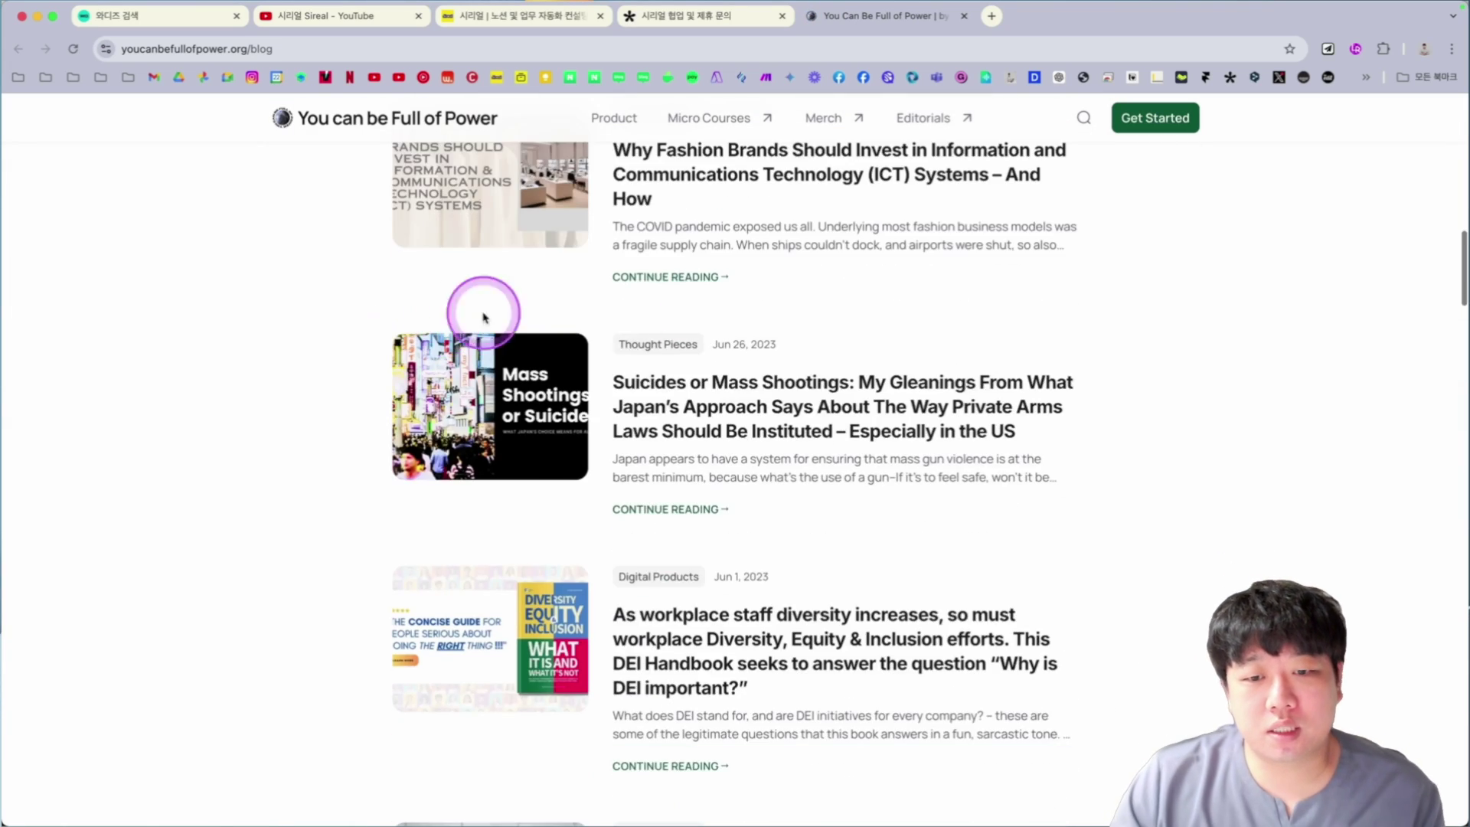
{"action": "scroll", "coordinate": [584, 467], "scroll_direction": "down", "scroll_amount": 11}
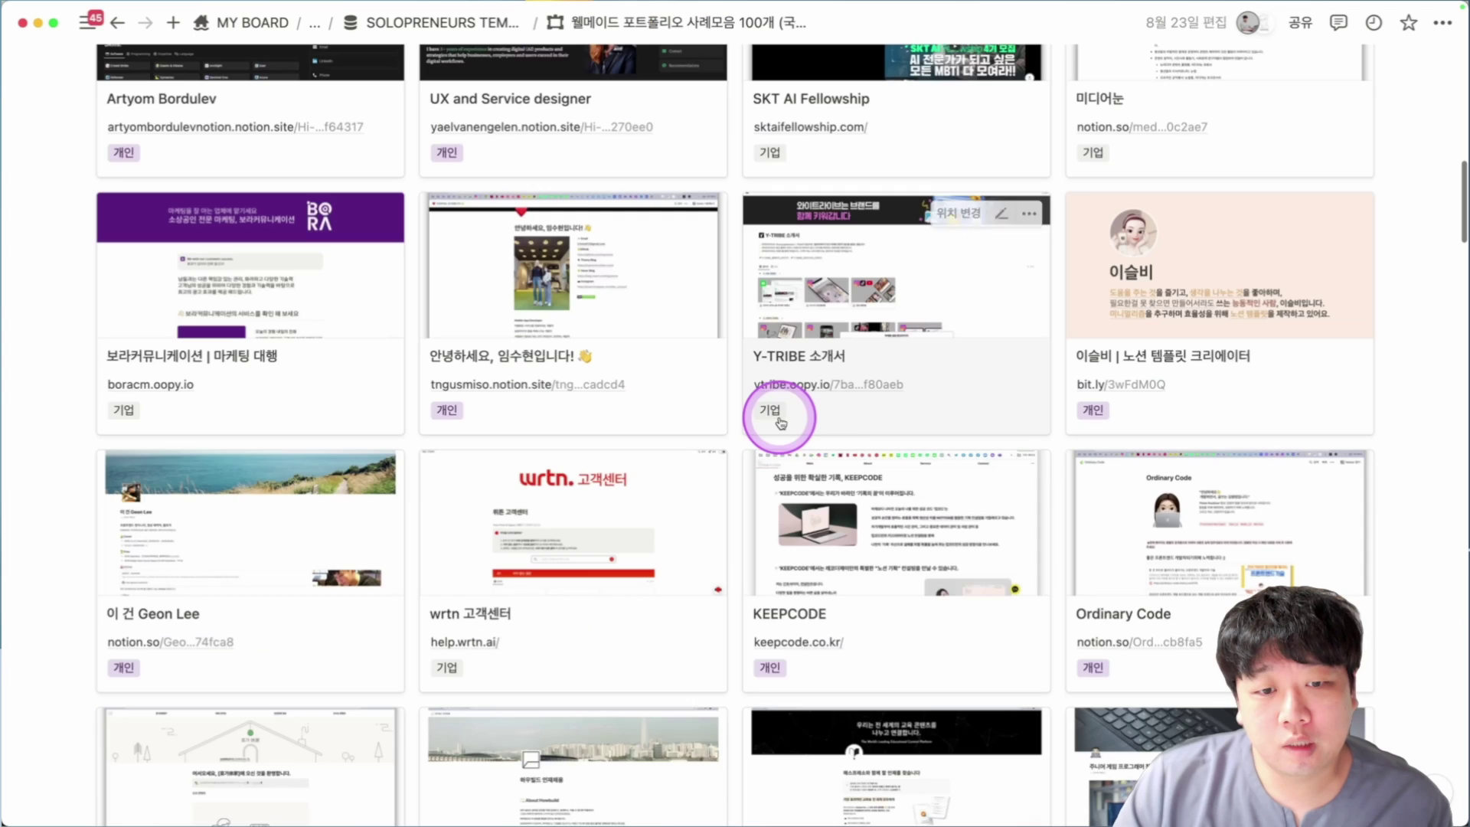
Open the 노션 핵심 기능 스터디 워크북 page and scroll through its STEP cards and TASK checklists.
{"action": "scroll", "coordinate": [780, 422], "scroll_direction": "down", "scroll_amount": 16}
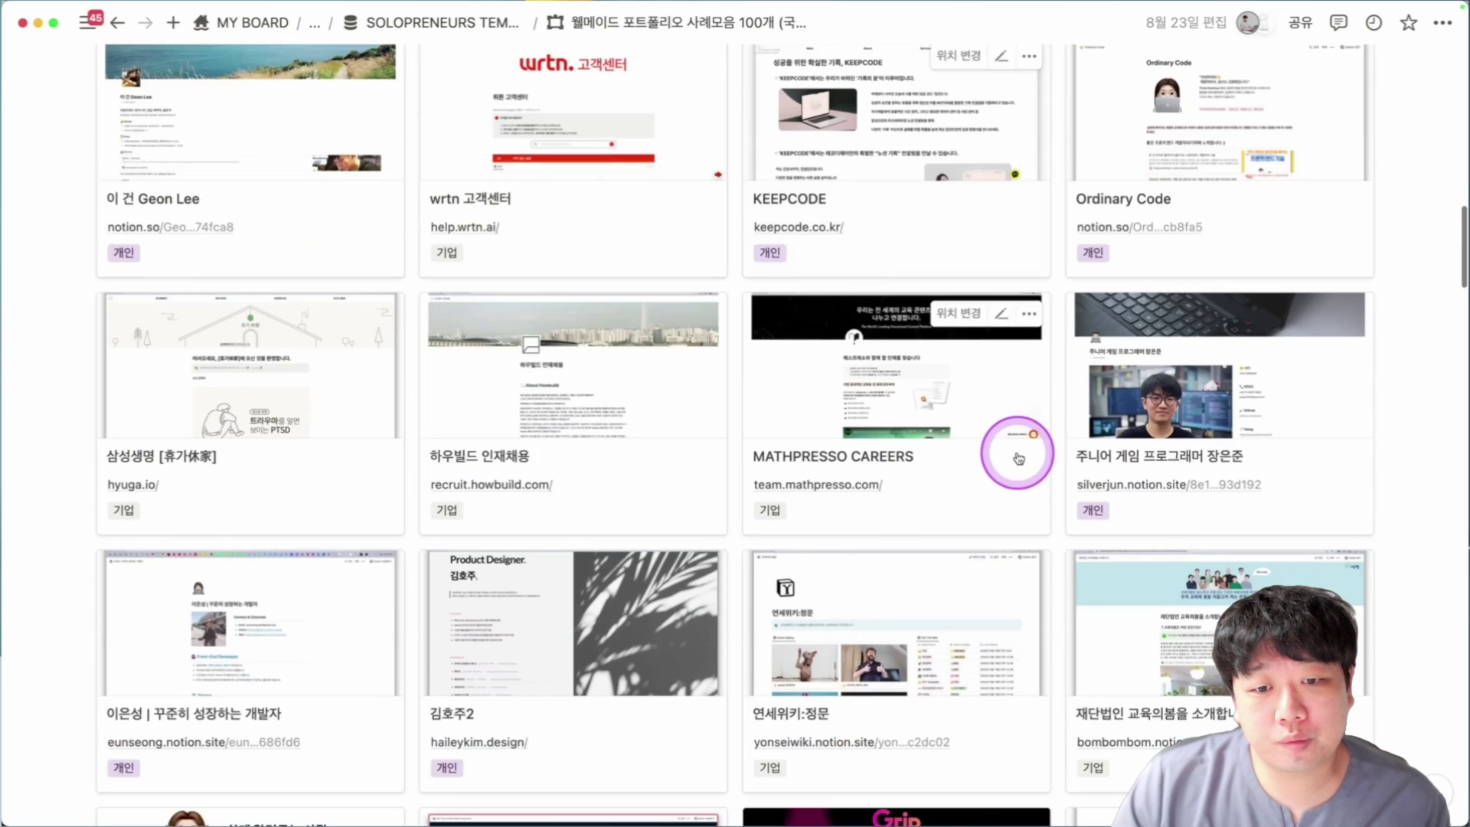
{"action": "scroll", "coordinate": [789, 499], "scroll_direction": "down", "scroll_amount": 2}
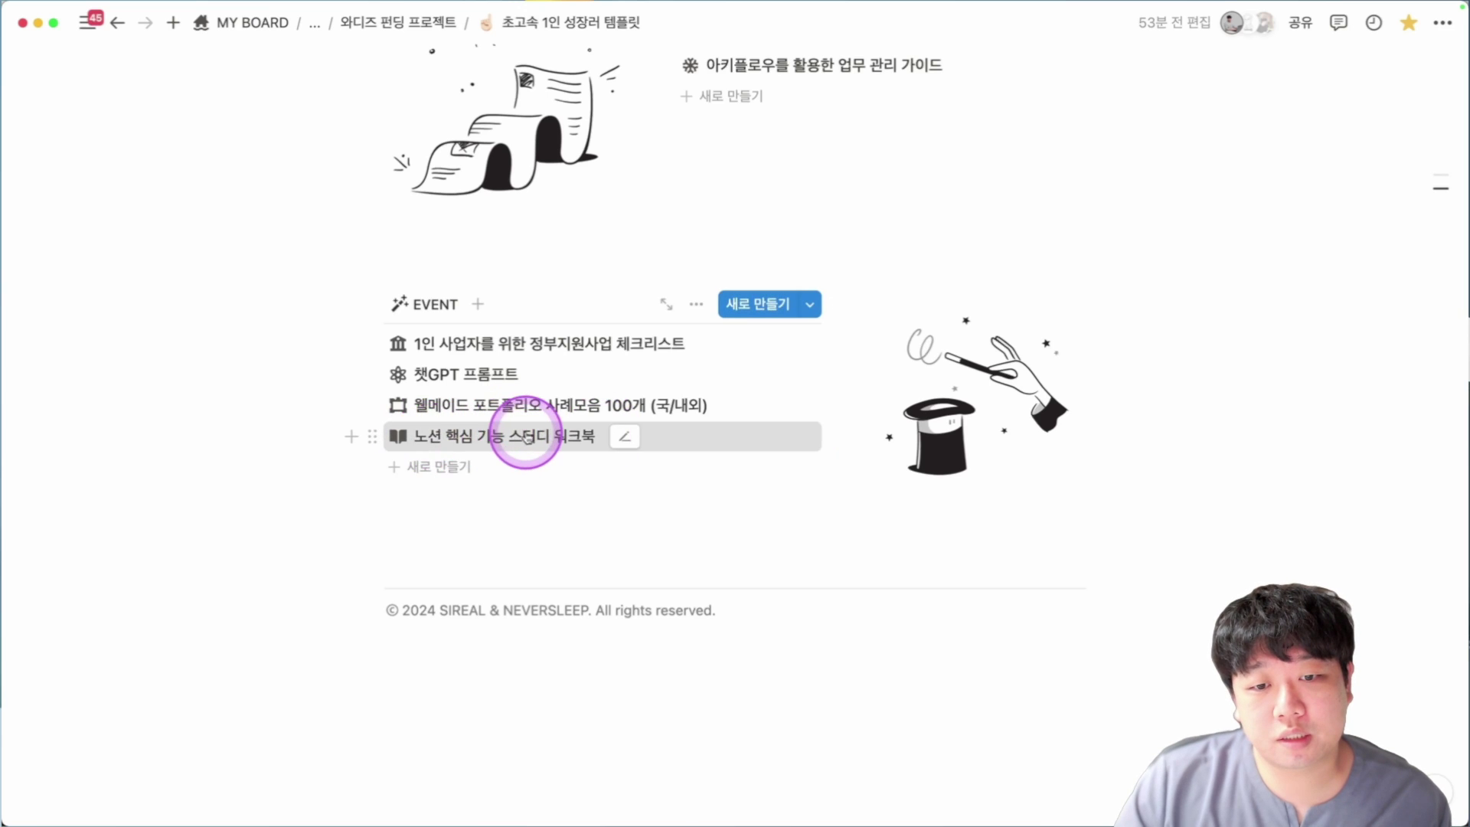
{"action": "left_click", "coordinate": [525, 437]}
{"action": "scroll", "coordinate": [336, 408], "scroll_direction": "down", "scroll_amount": 6}
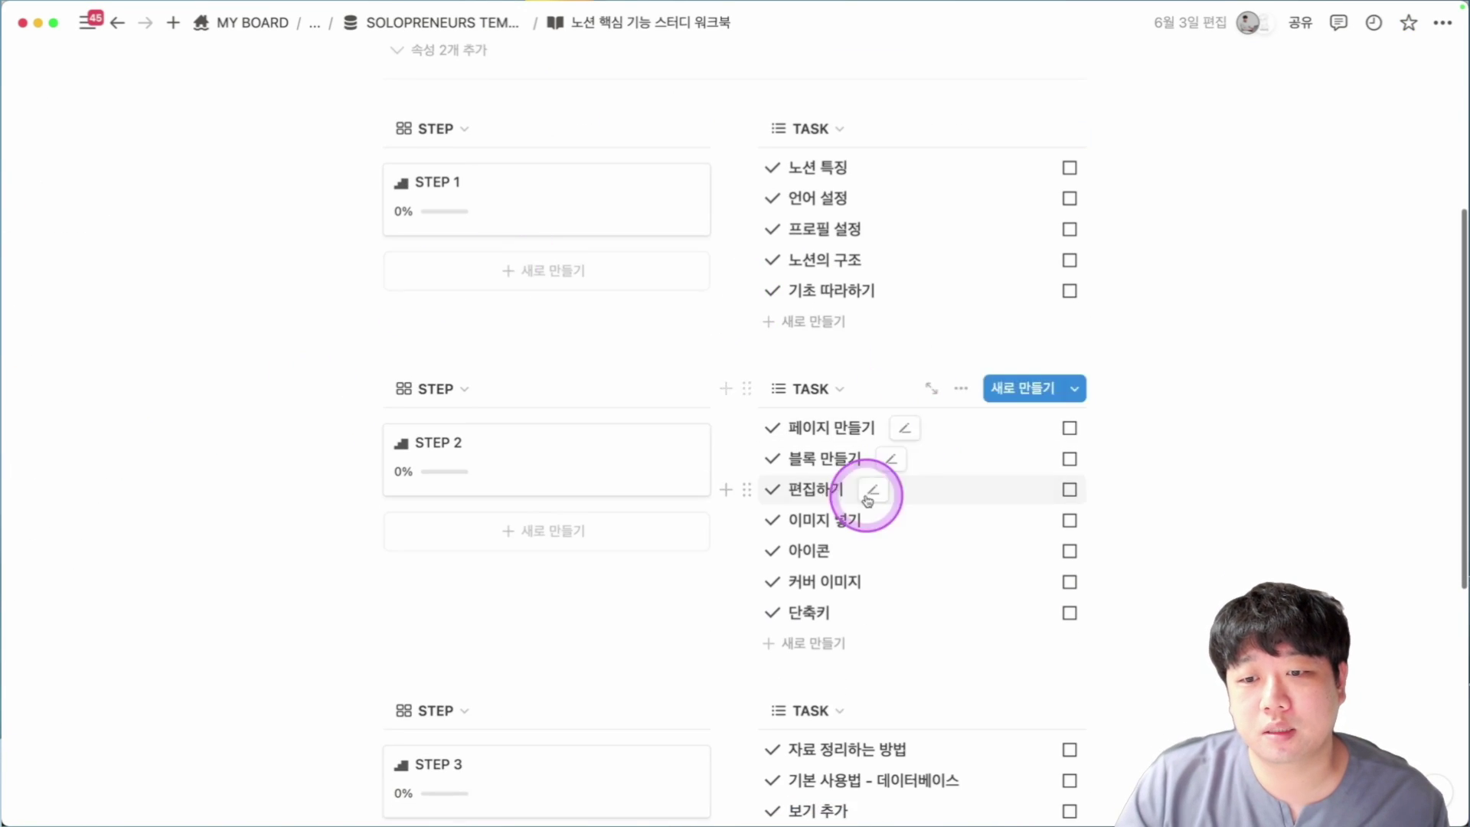
{"action": "scroll", "coordinate": [738, 229], "scroll_direction": "down", "scroll_amount": 9}
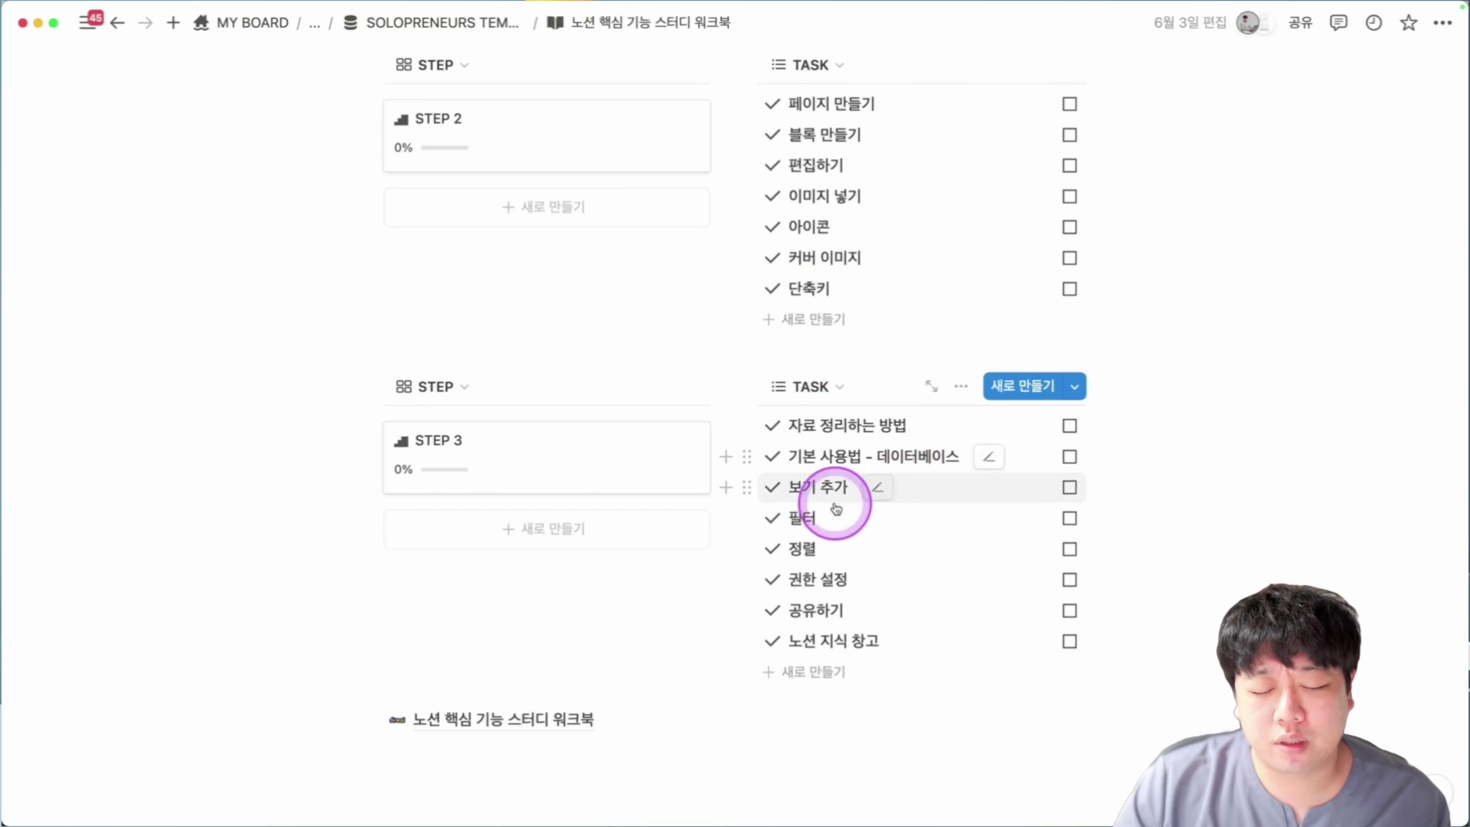
Delete the workbook link block at the bottom of the page, then scroll back up.
{"action": "left_click_drag", "start_coordinate": [301, 712], "coordinate": [398, 718]}
{"action": "key", "text": "Delete"}
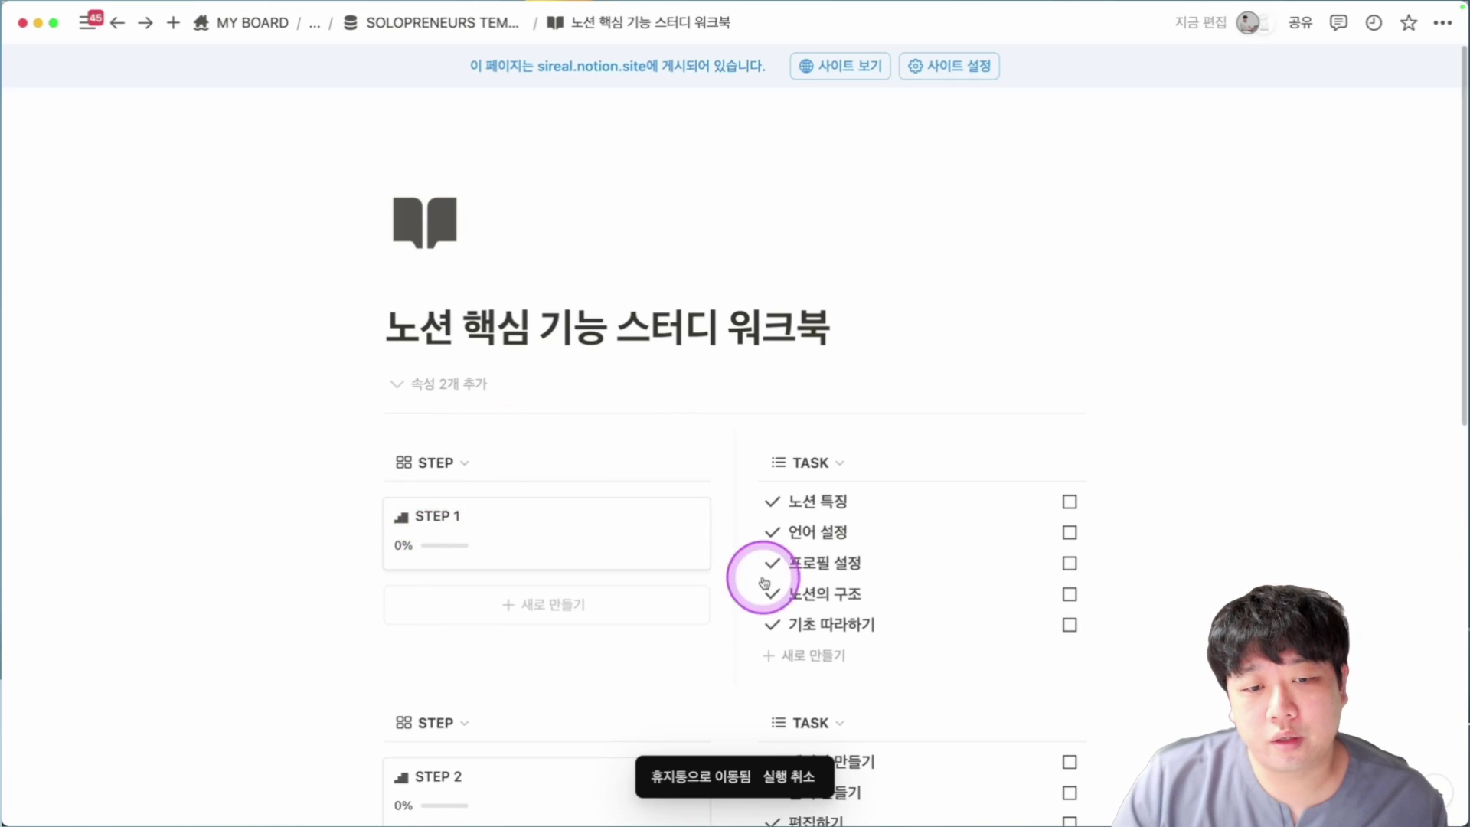
{"action": "scroll", "coordinate": [365, 404], "scroll_direction": "down", "scroll_amount": 10}
{"action": "scroll", "coordinate": [903, 398], "scroll_direction": "down", "scroll_amount": 7}
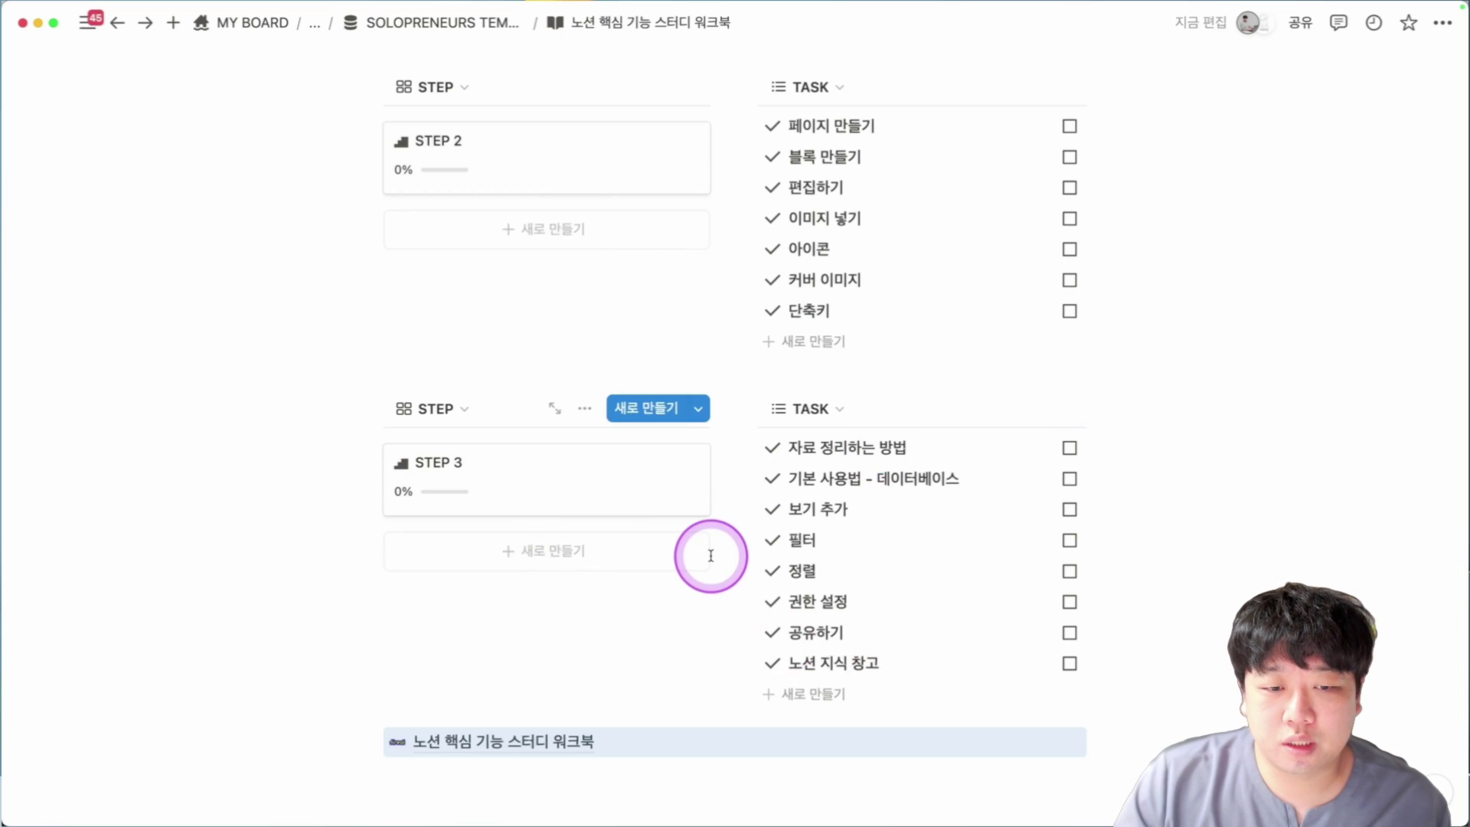
{"action": "scroll", "coordinate": [709, 551], "scroll_direction": "up", "scroll_amount": 17}
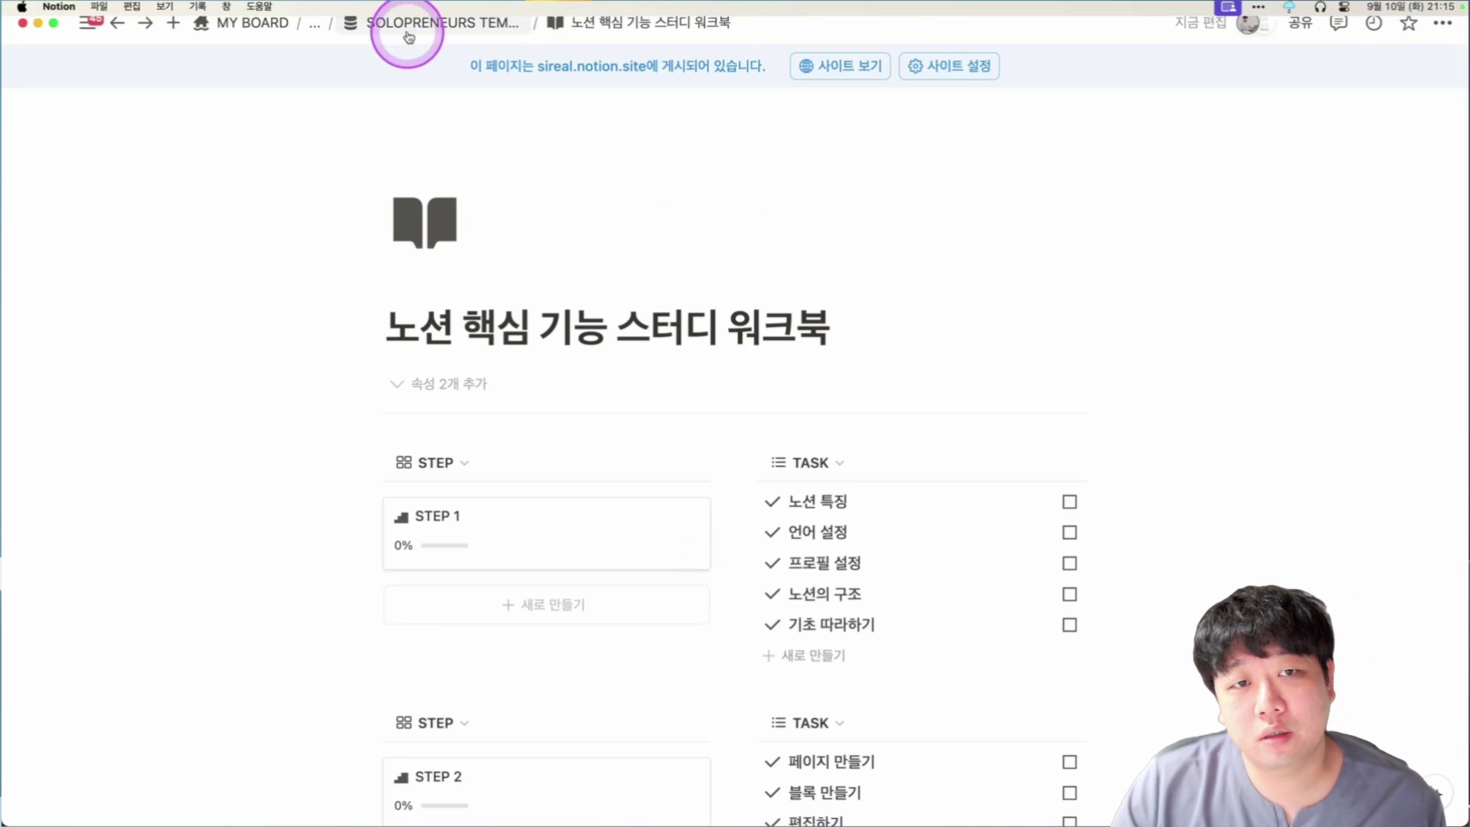
Open the 초고속 1인 성장러 템플릿 page from the sidebar.
{"action": "mouse_move", "coordinate": [13, 300]}
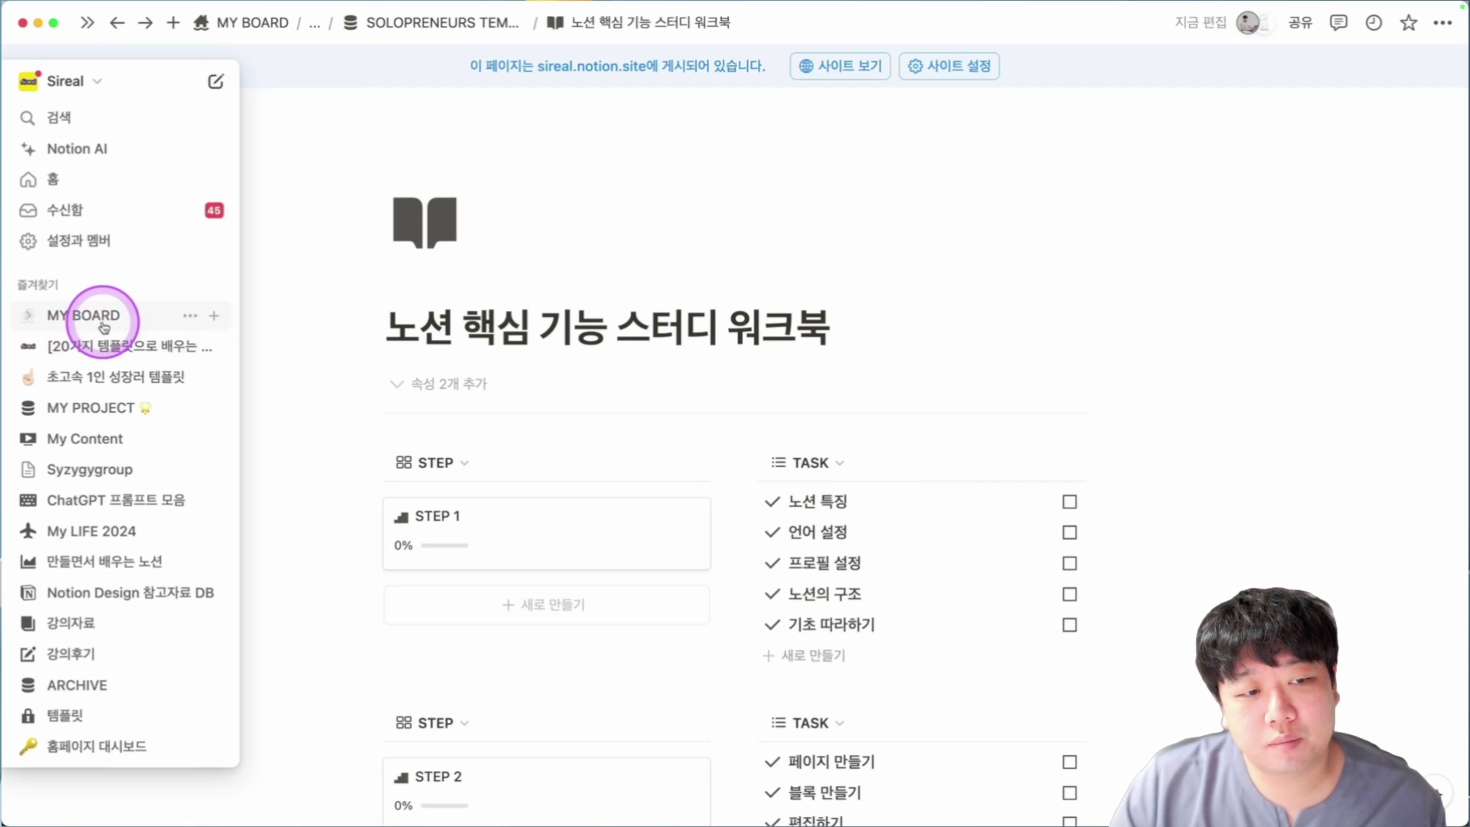
{"action": "left_click", "coordinate": [107, 376]}
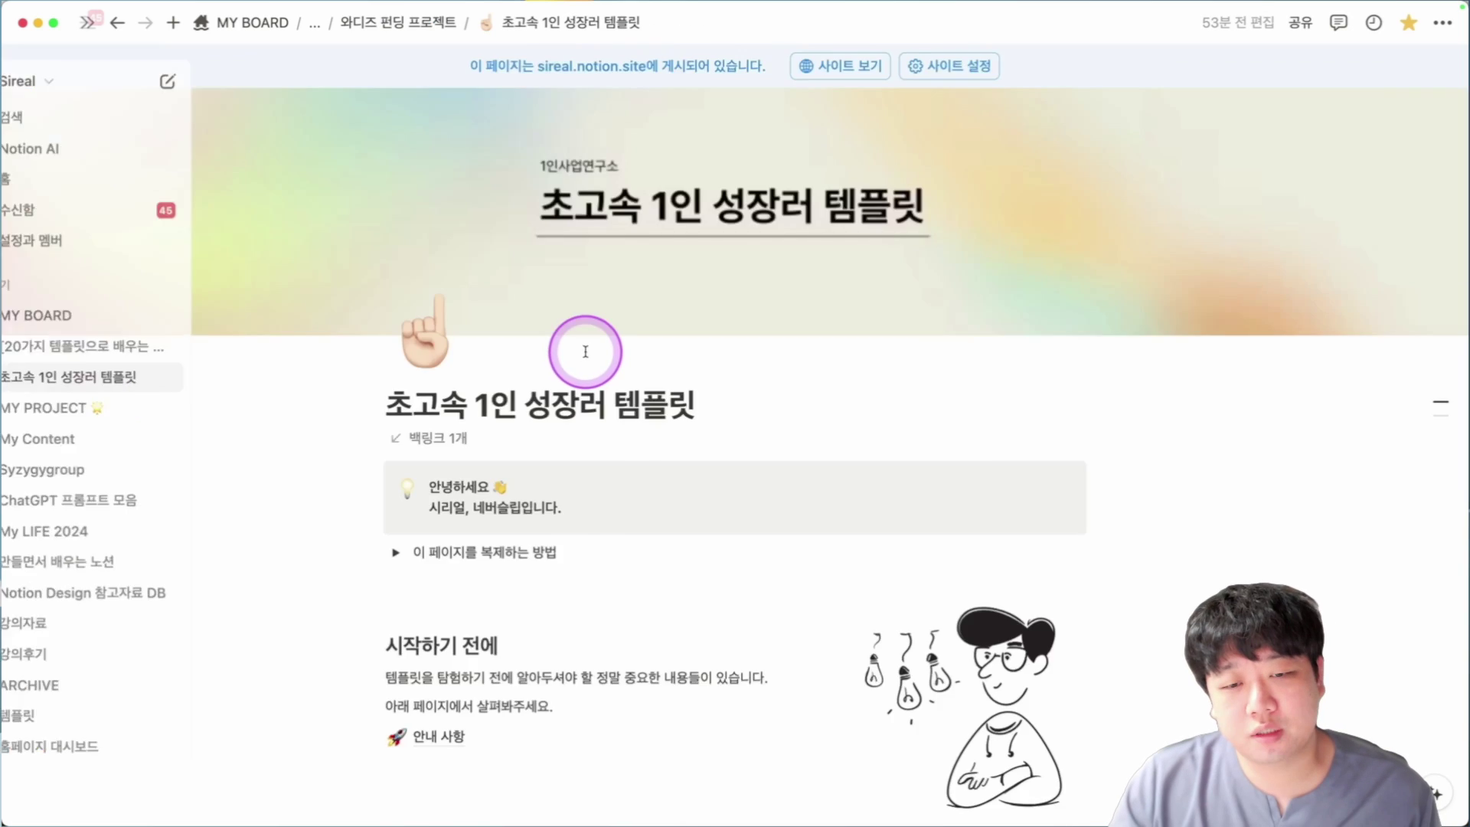
{"action": "scroll", "coordinate": [587, 337], "scroll_direction": "down", "scroll_amount": 12}
{"action": "scroll", "coordinate": [545, 355], "scroll_direction": "up", "scroll_amount": 3}
Open the 안내 사항 notice page and scroll through its contents.
{"action": "left_click", "coordinate": [519, 384]}
{"action": "scroll", "coordinate": [765, 371], "scroll_direction": "down", "scroll_amount": 10}
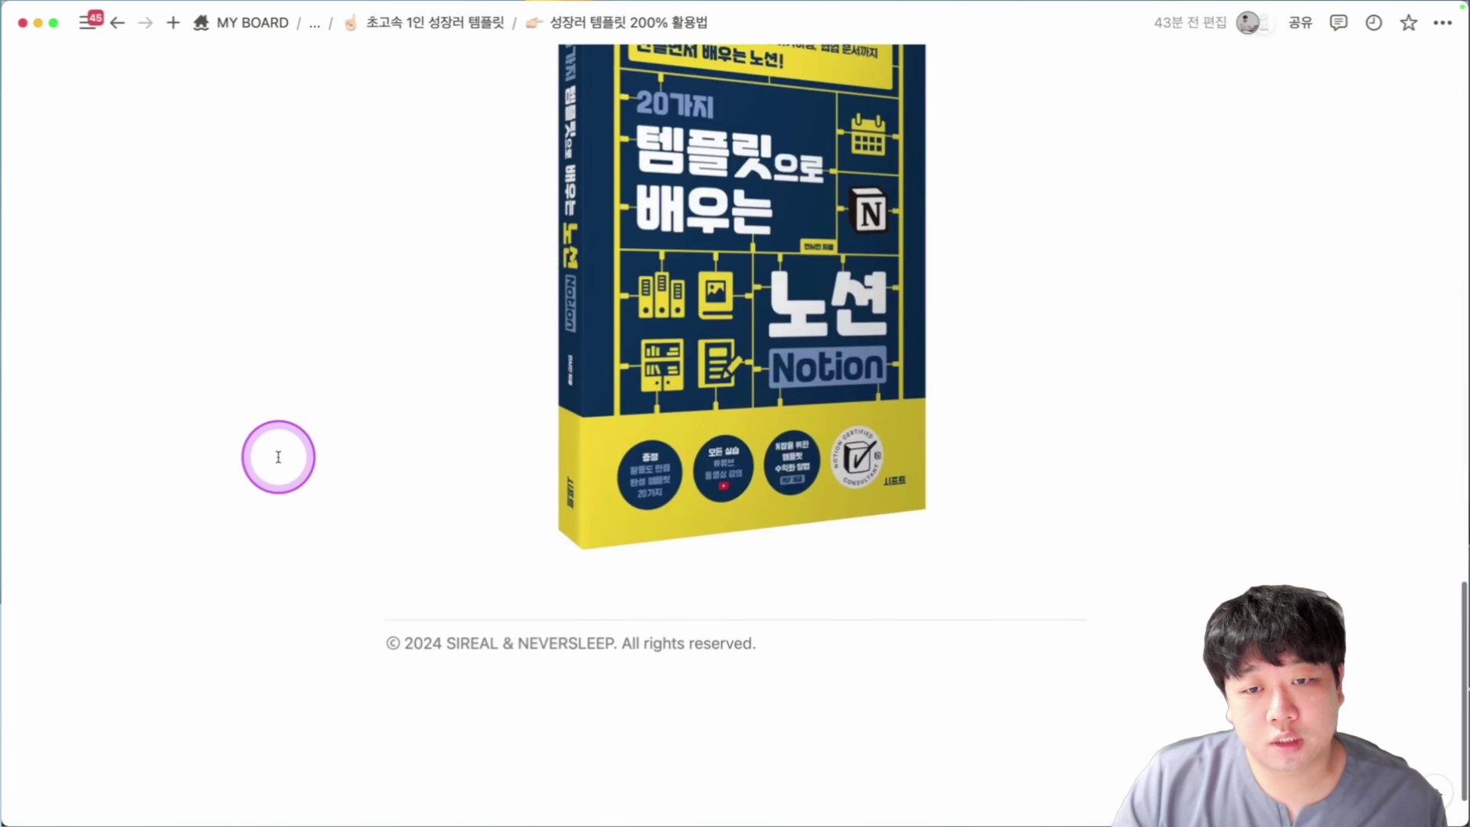
{"action": "scroll", "coordinate": [278, 455], "scroll_direction": "up", "scroll_amount": 2}
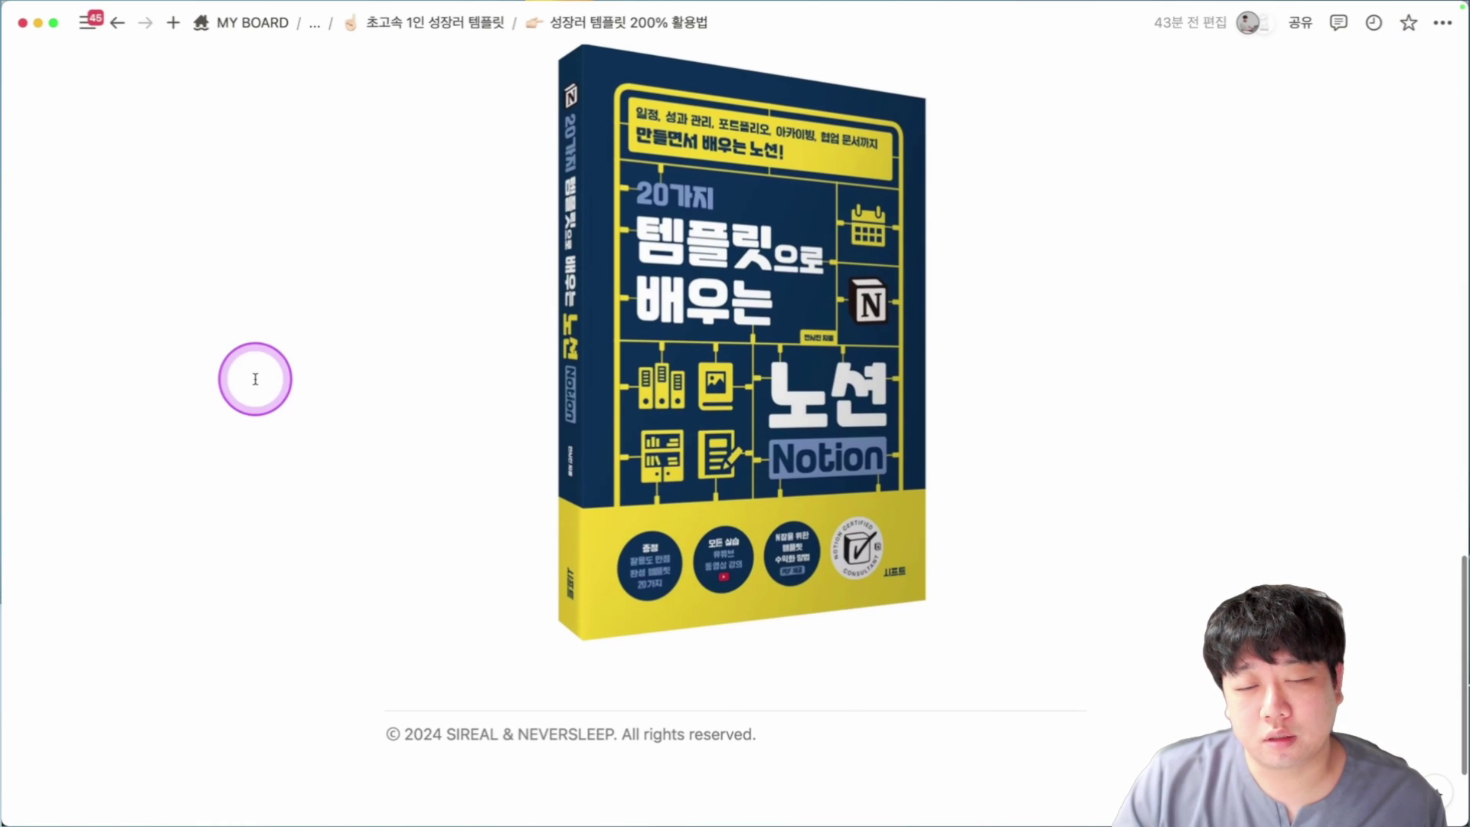
{"action": "scroll", "coordinate": [734, 487], "scroll_direction": "up", "scroll_amount": 1}
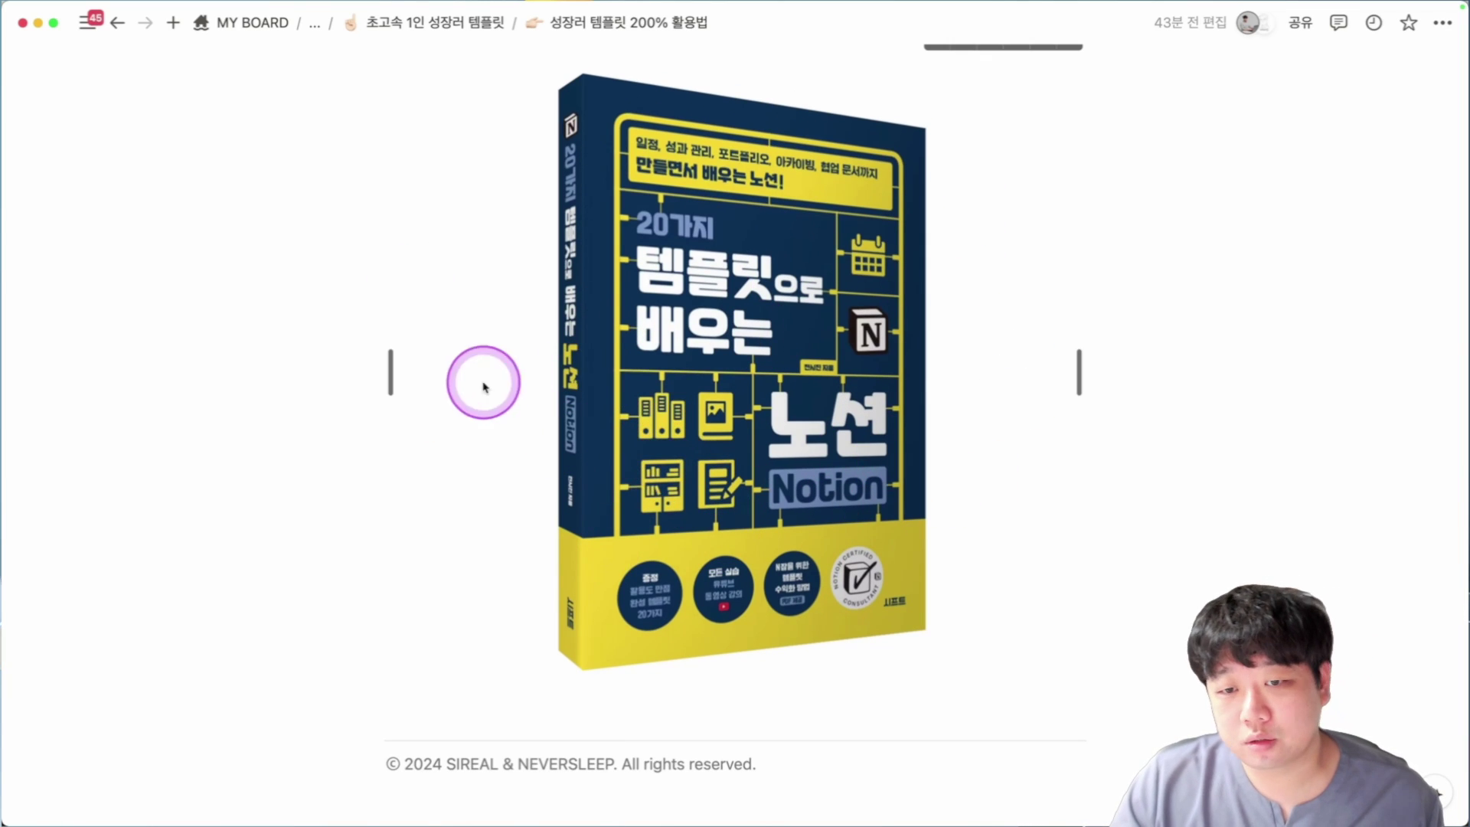
{"action": "scroll", "coordinate": [755, 387], "scroll_direction": "up", "scroll_amount": 2}
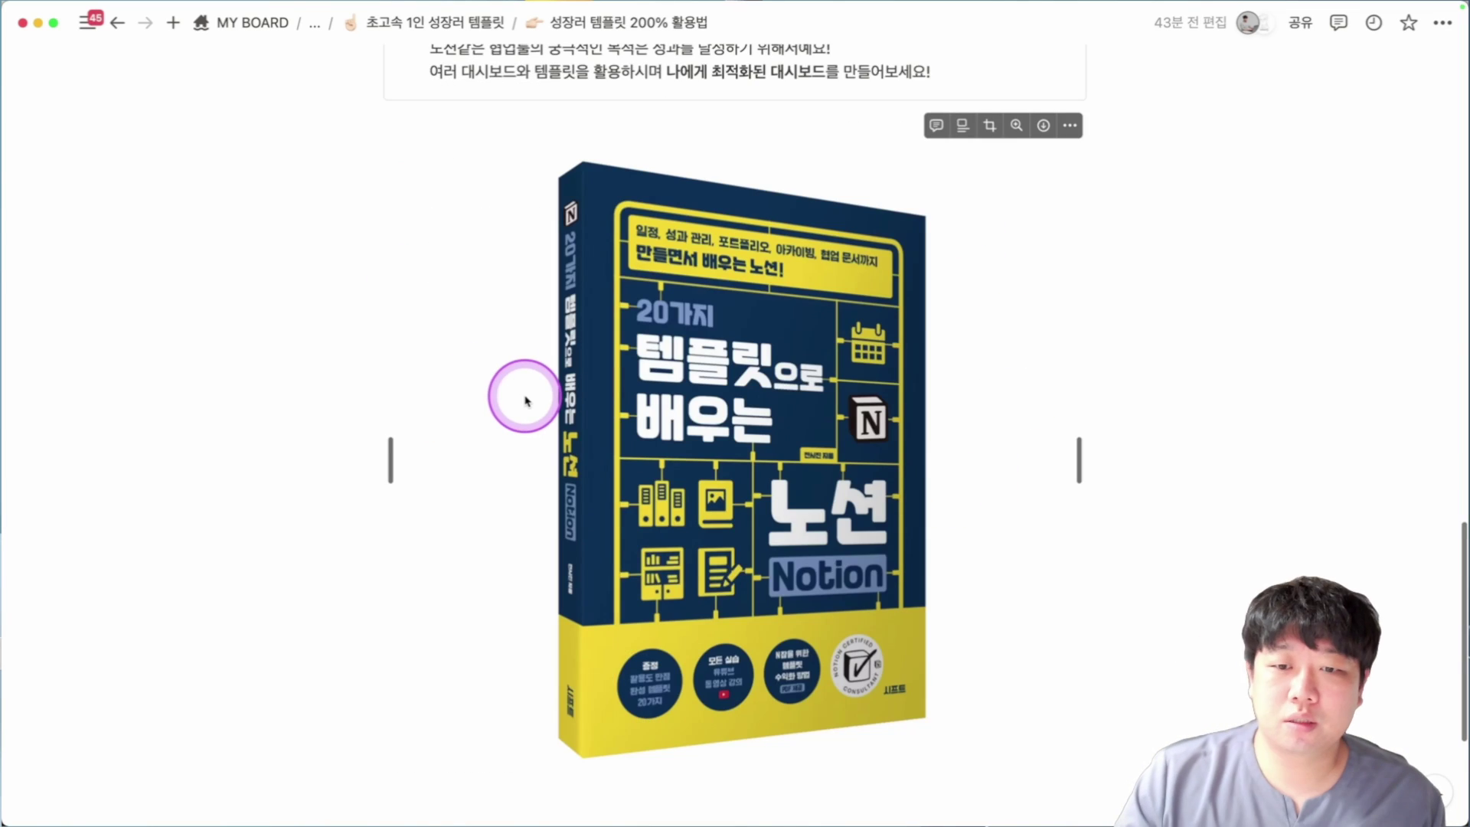